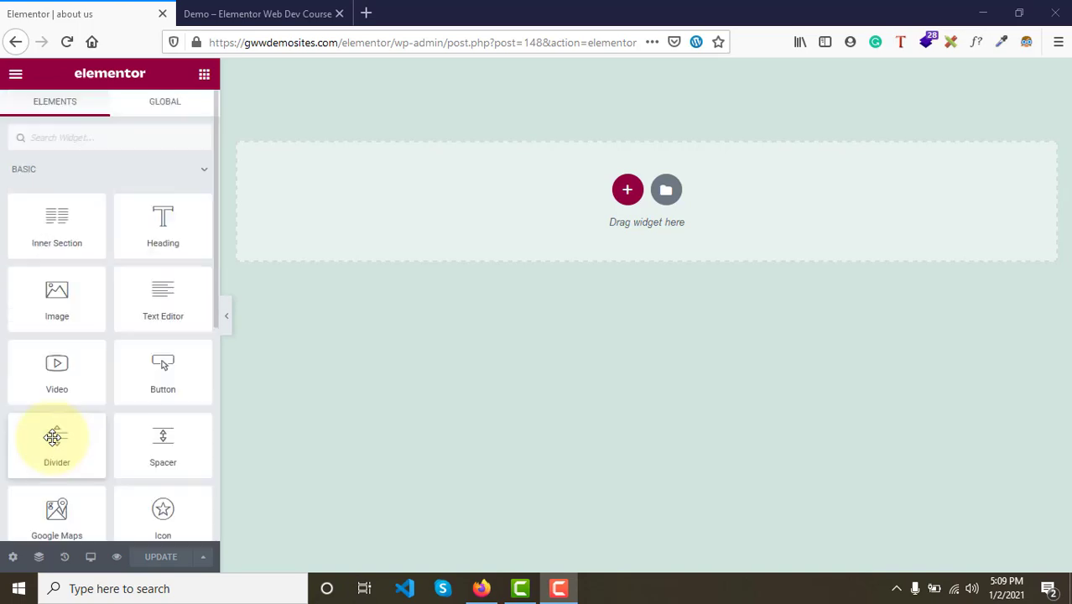
- Collapse and reopen the Basic widget category in the editor panel and scroll through its widgets
click(100, 177)
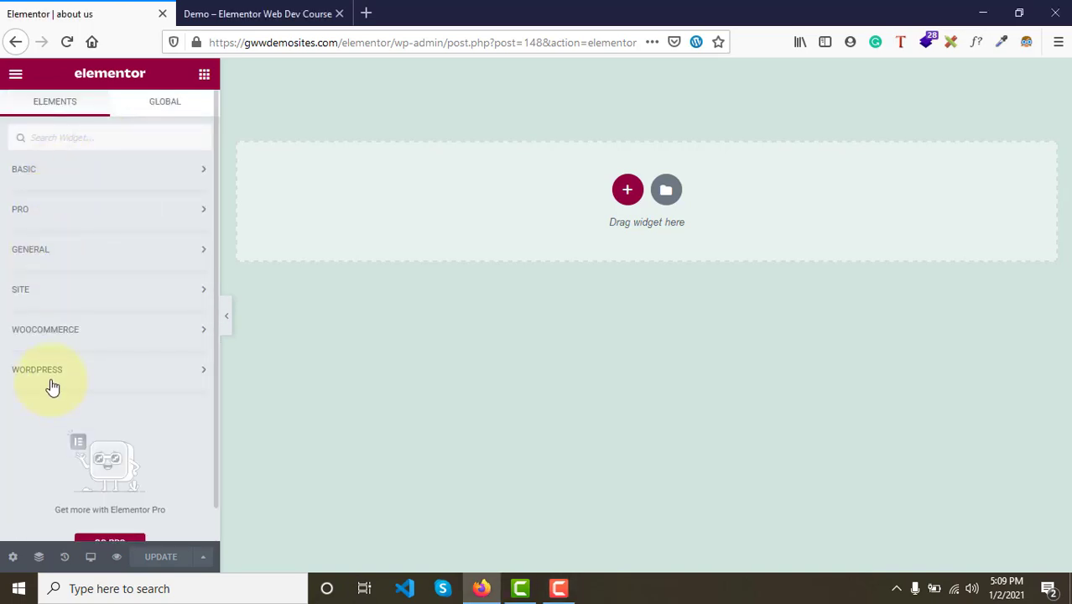
click(66, 177)
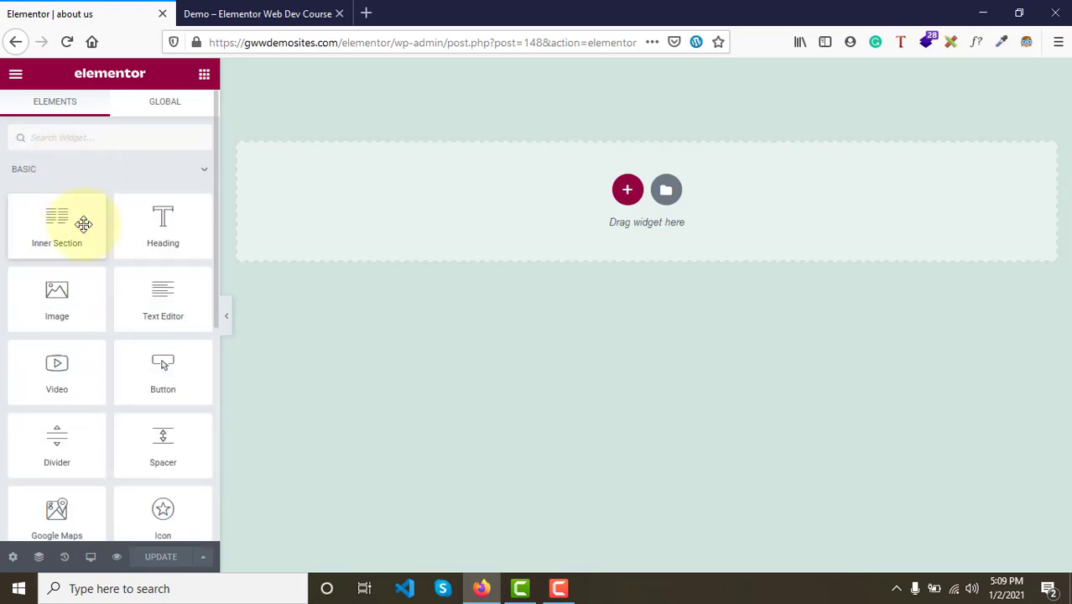
scroll(99, 330, down, 2)
scroll(99, 329, up, 2)
scroll(99, 330, down, 1)
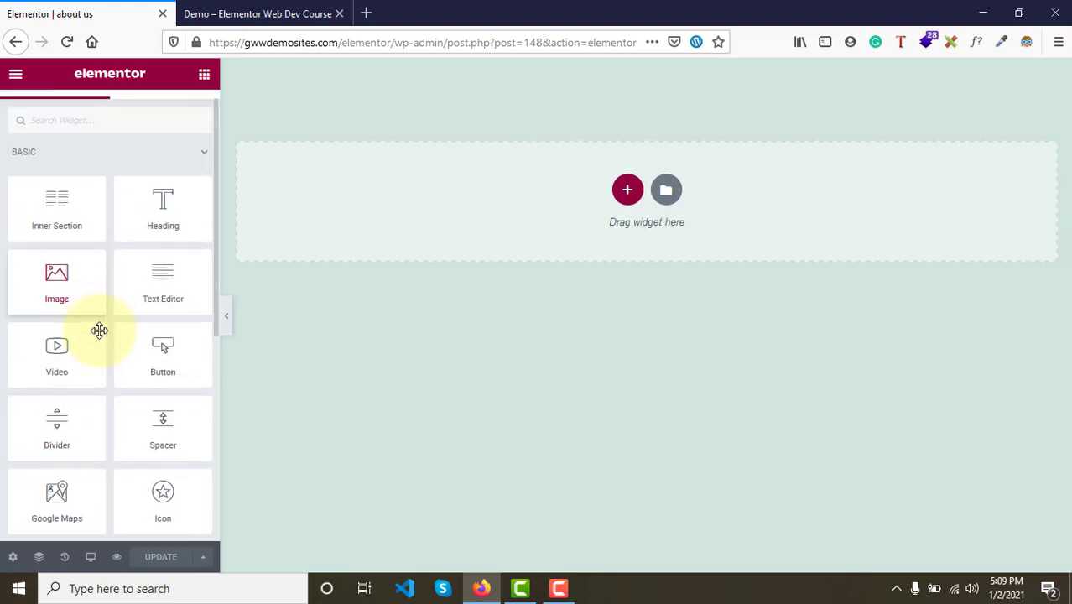
- Expand the General widget category and scroll through its widgets before collapsing it again
click(57, 144)
click(60, 228)
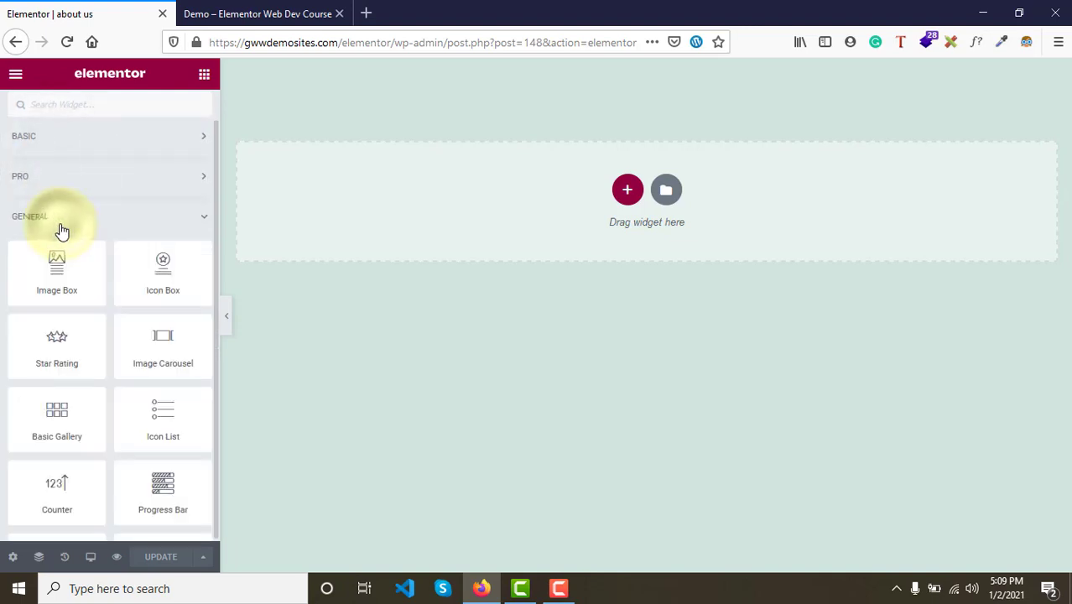
scroll(86, 366, down, 4)
scroll(88, 369, down, 5)
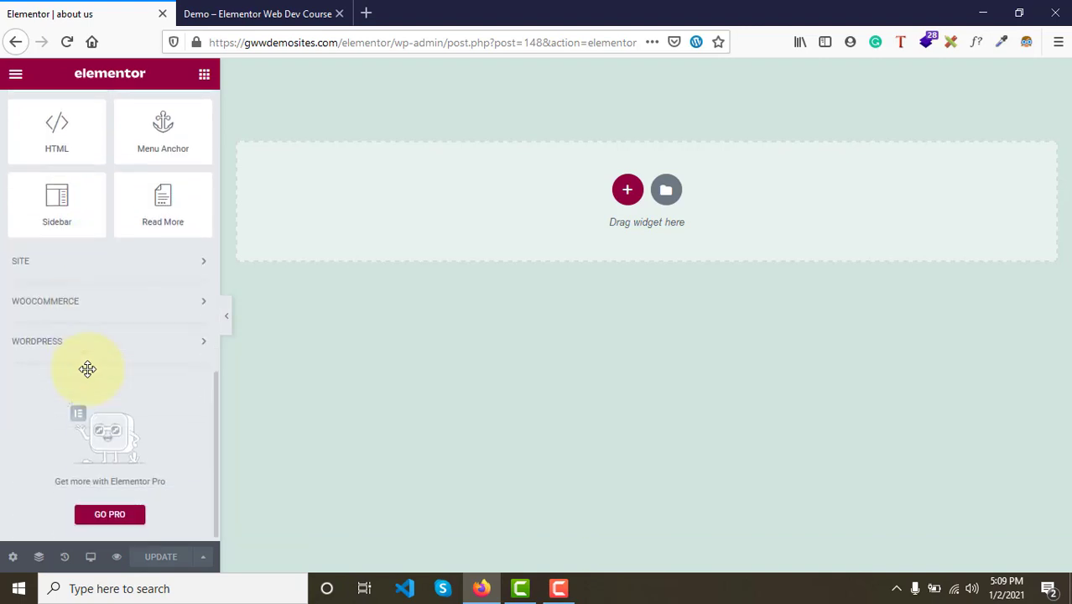
scroll(86, 366, up, 8)
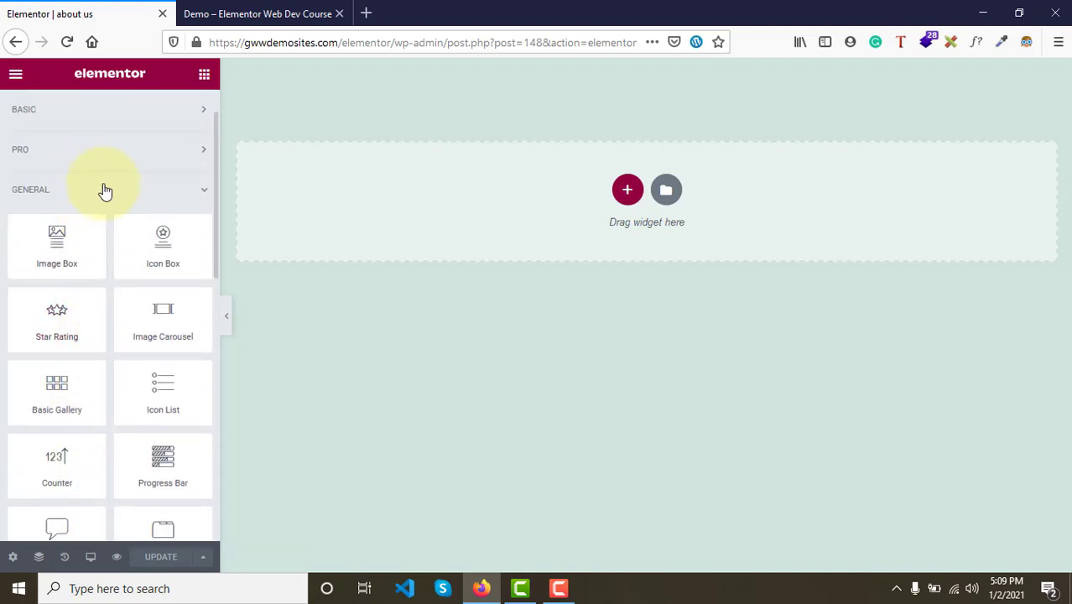
click(105, 192)
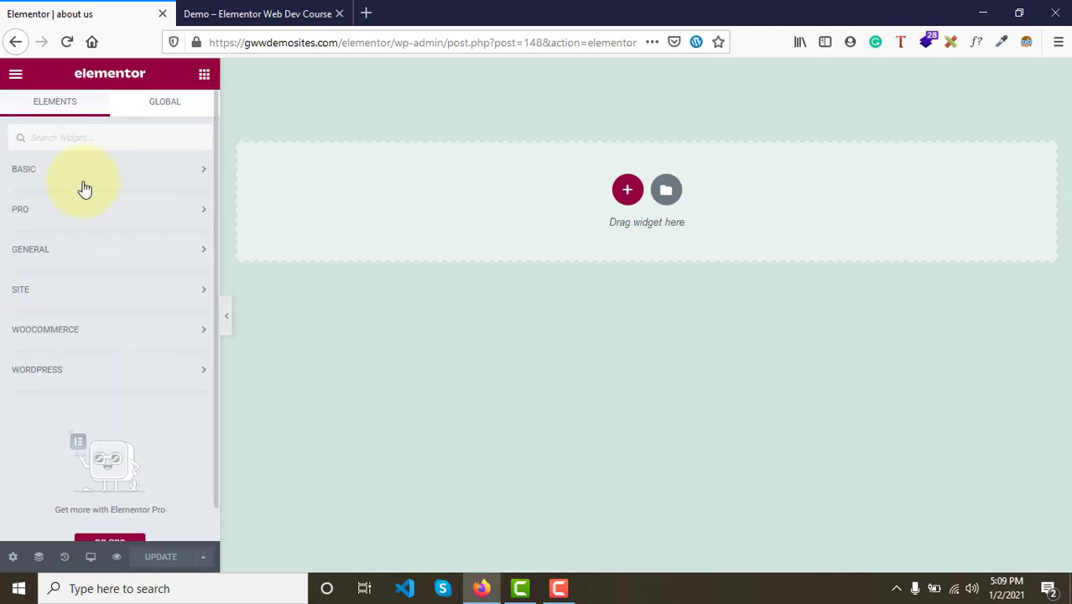
- Reopen the Basic widget category and review the available basic widgets
click(84, 185)
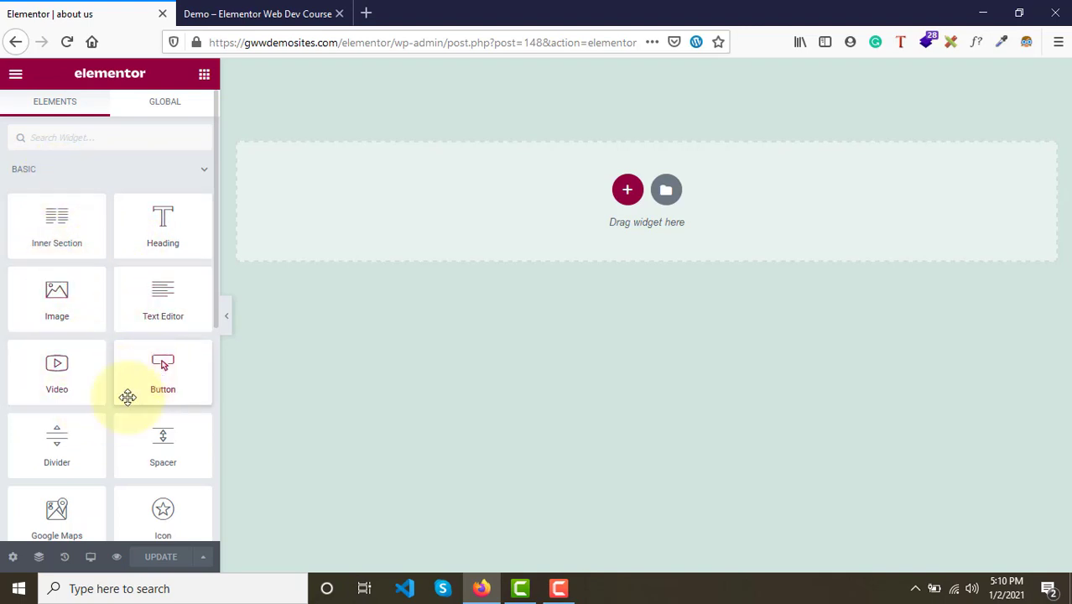
scroll(158, 453, down, 2)
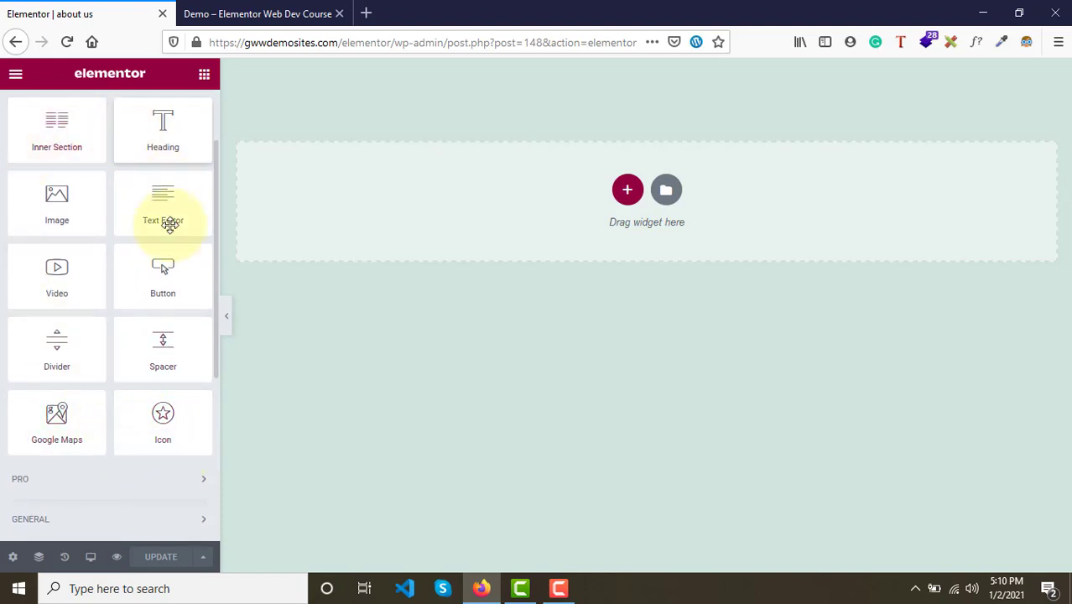
scroll(137, 424, up, 2)
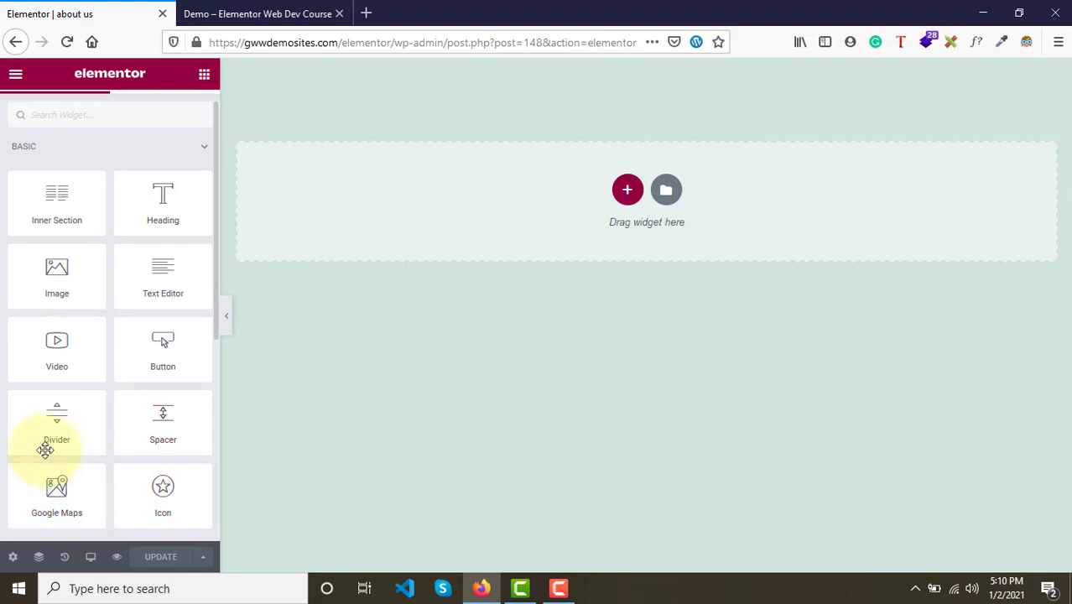
- Switch to the demo page tab and scroll through the About Us page layout
click(256, 14)
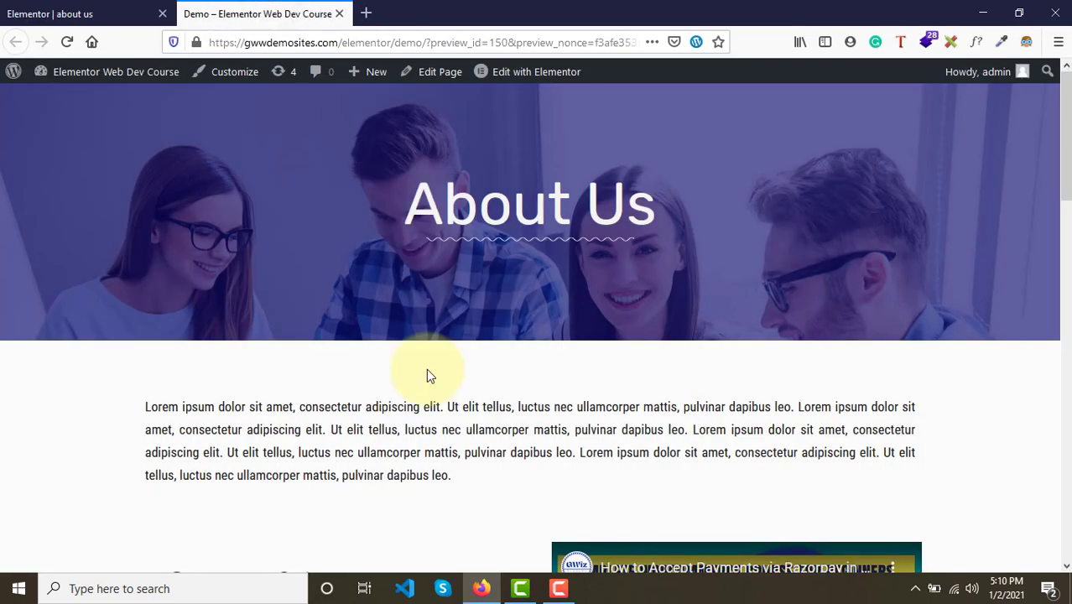
scroll(485, 536, down, 4)
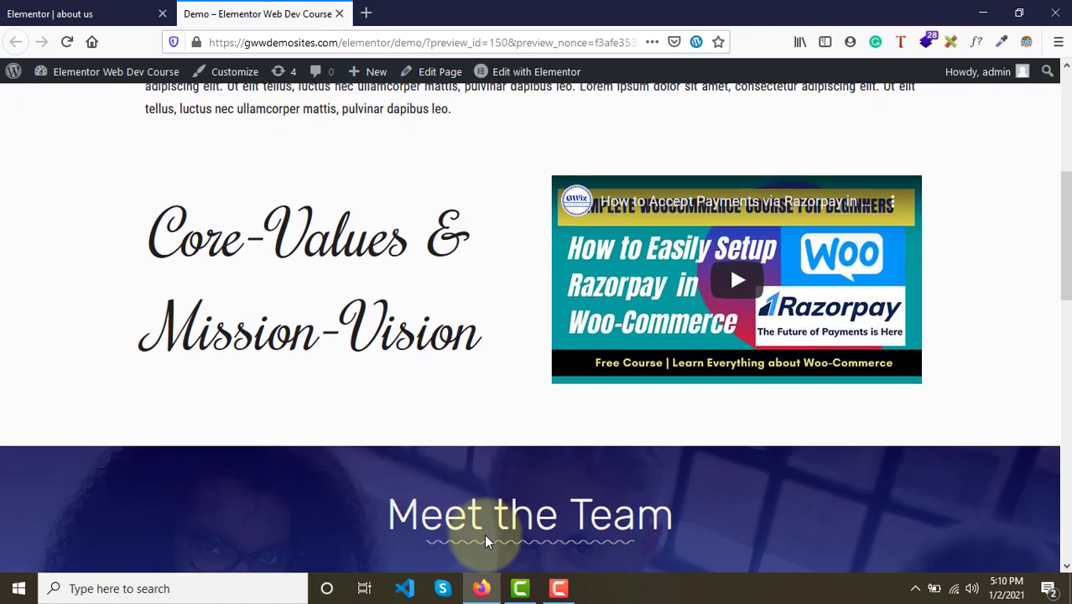
scroll(487, 537, up, 4)
scroll(484, 542, down, 10)
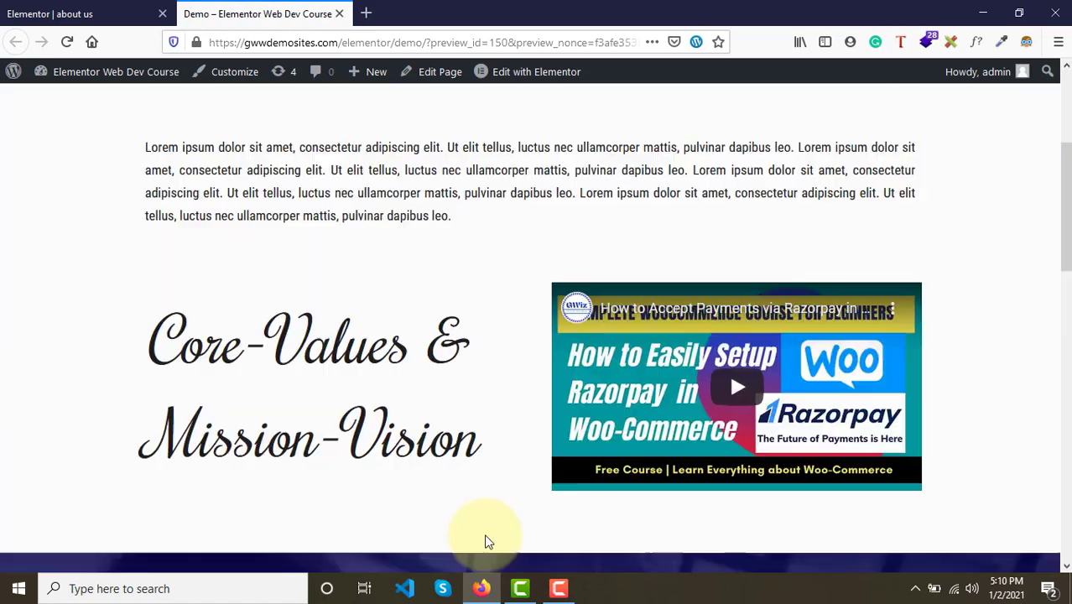
scroll(485, 542, up, 9)
scroll(484, 542, up, 1)
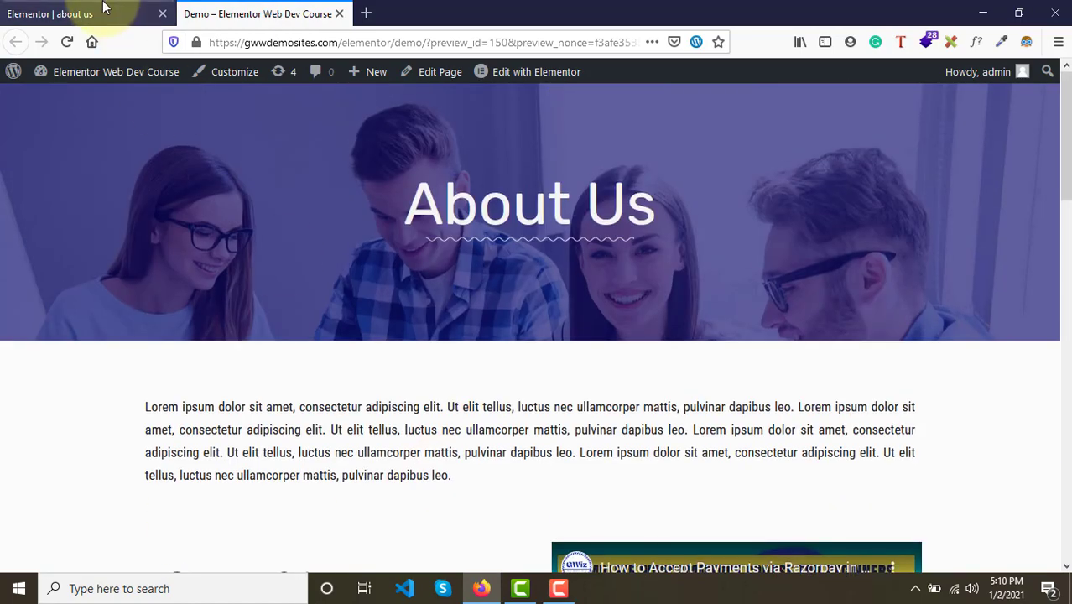
- Compare the empty editor canvas with the demo page's sections down to Meet the Team
click(108, 12)
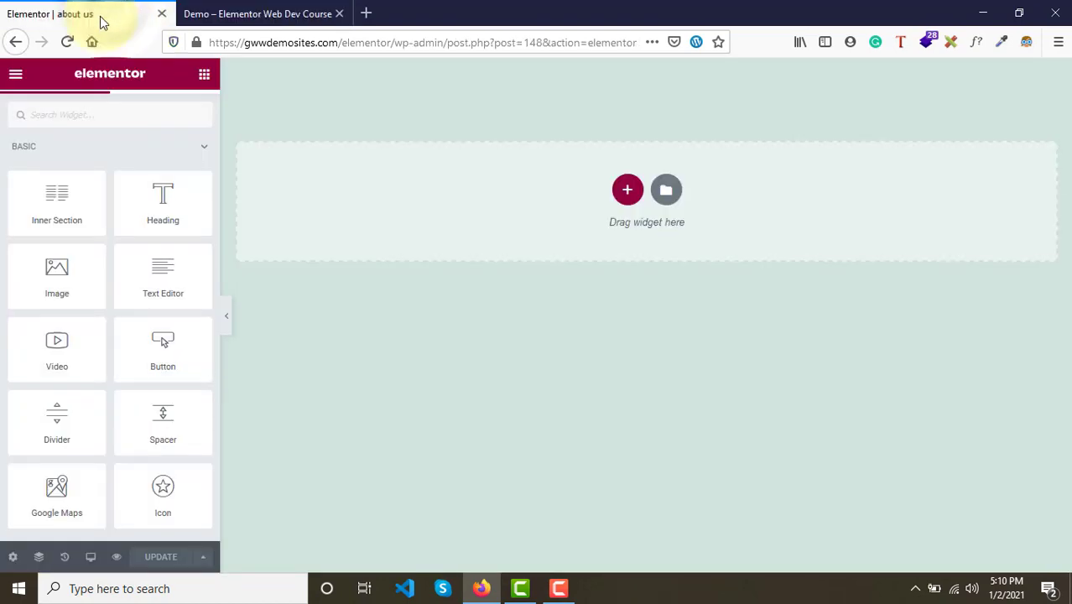
click(262, 12)
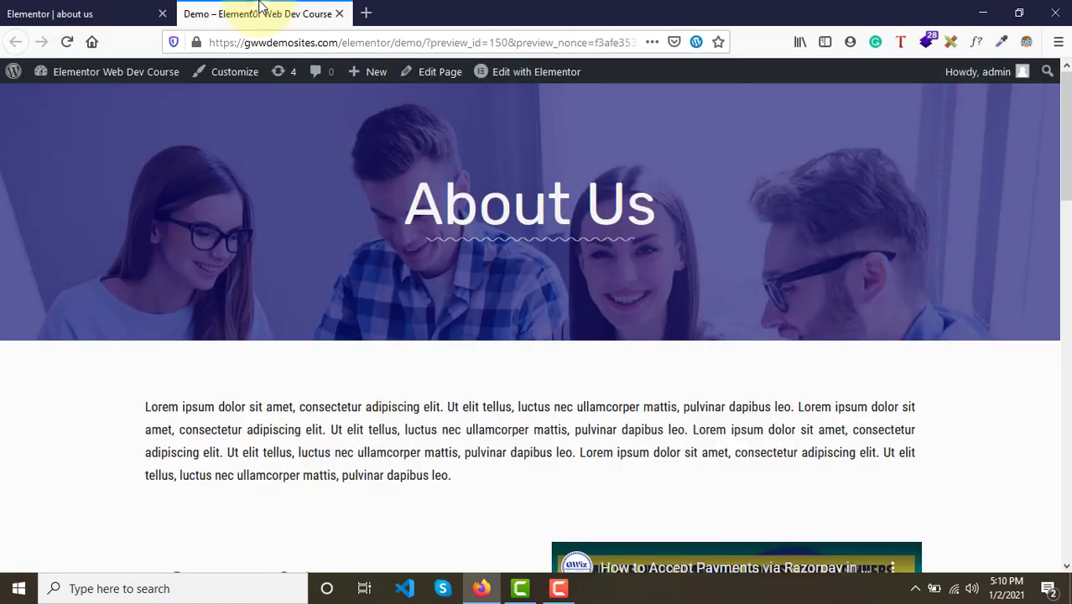
scroll(456, 201, down, 8)
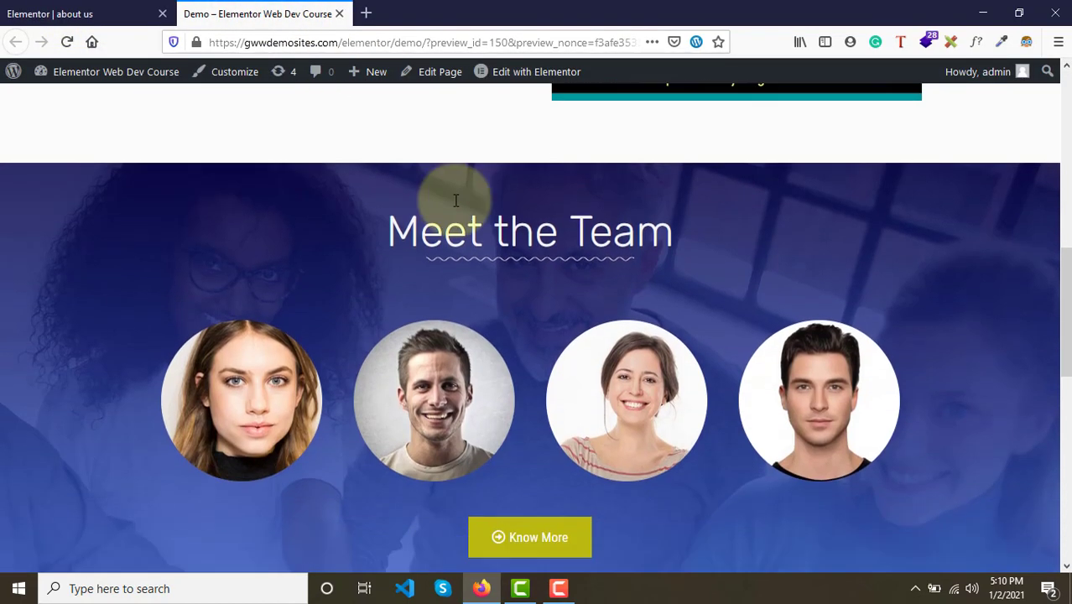
scroll(445, 193, up, 8)
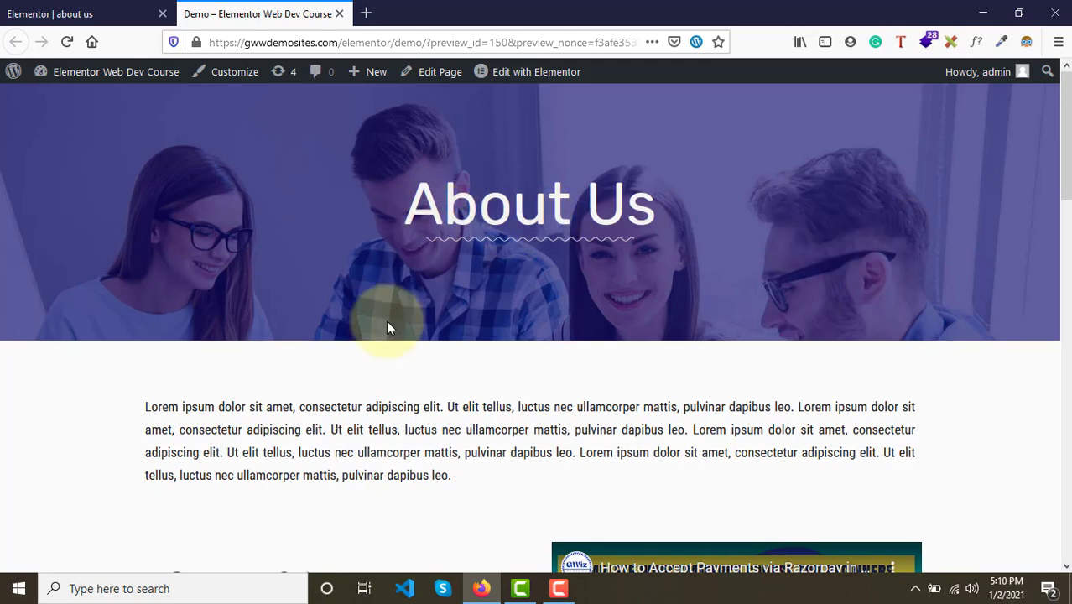
- Examine the Core-Values & Mission-Vision heading, video and Meet the Team sections of the demo page
scroll(388, 328, down, 3)
drag(171, 283, 445, 354)
scroll(445, 354, down, 4)
drag(198, 283, 453, 382)
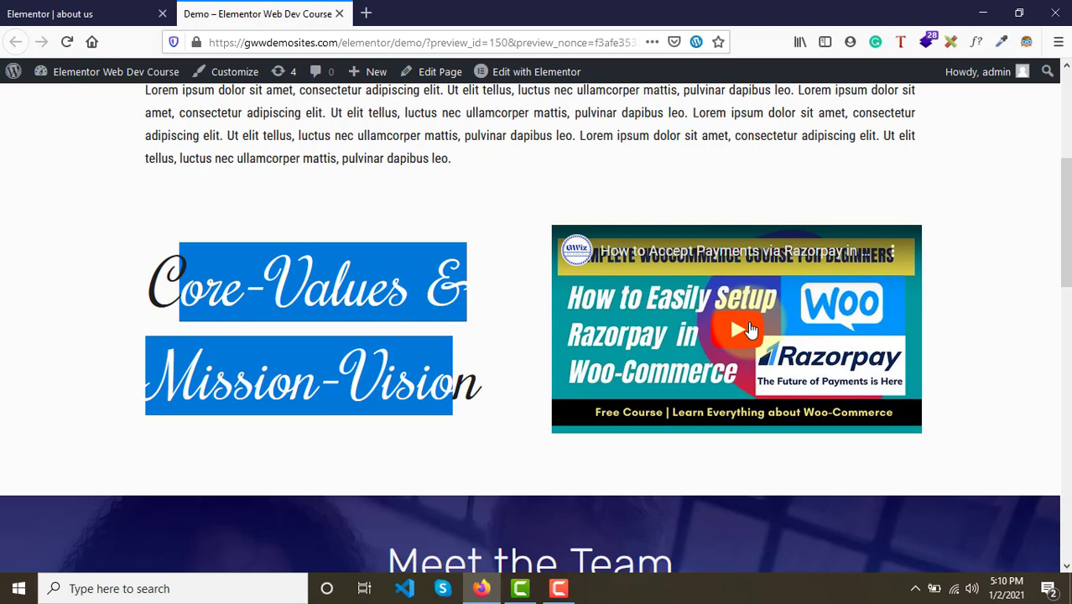
scroll(750, 329, down, 8)
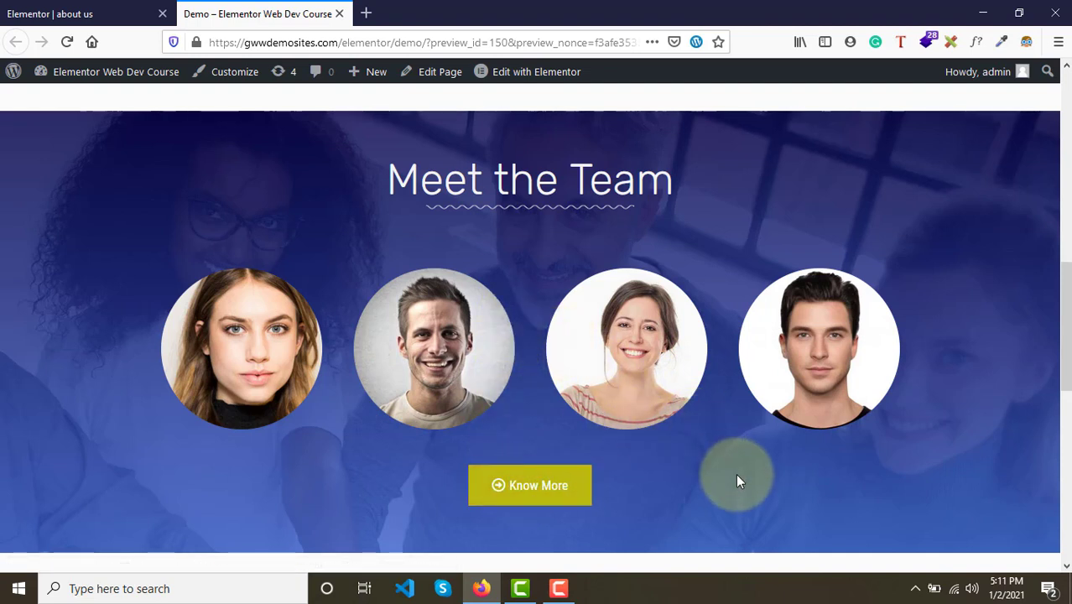
scroll(737, 480, down, 5)
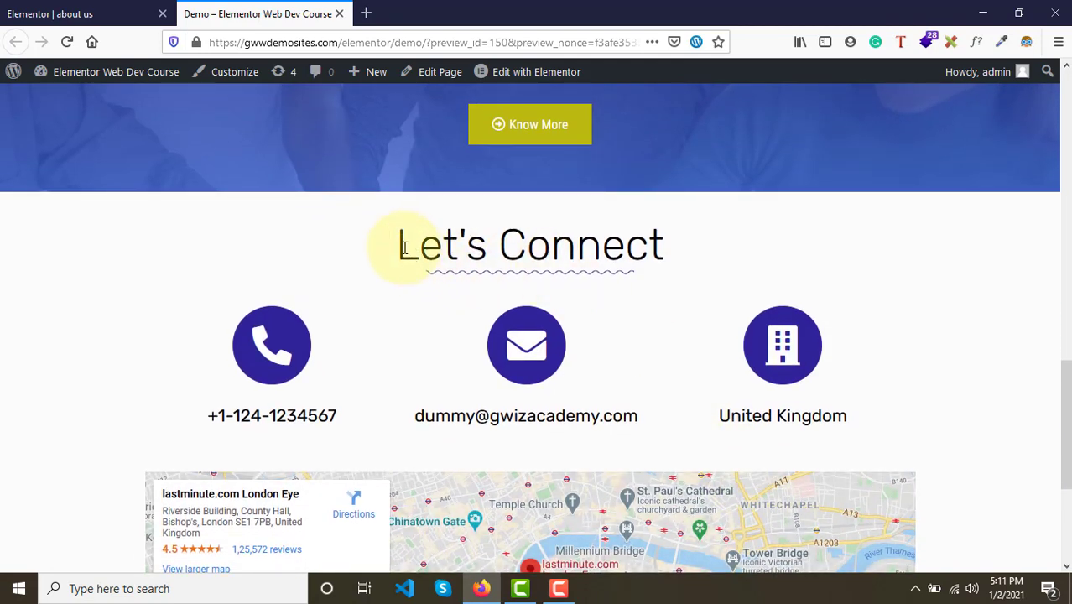
- Examine the Let's Connect heading, contact icon boxes and map at the bottom of the demo page
drag(396, 239, 670, 268)
scroll(672, 267, down, 1)
scroll(671, 269, down, 3)
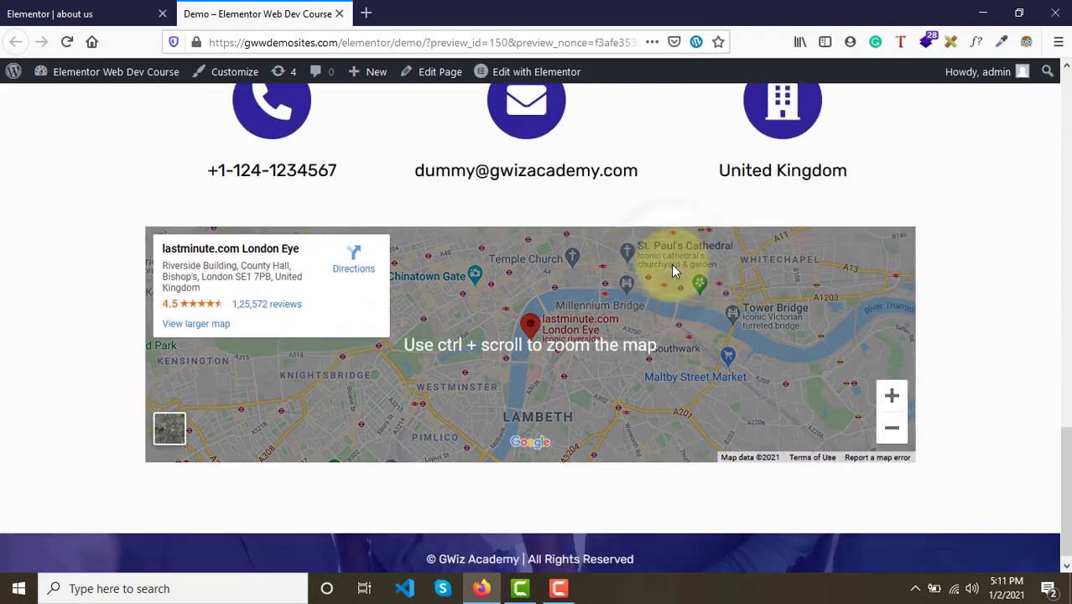
scroll(610, 280, up, 4)
scroll(599, 408, down, 1)
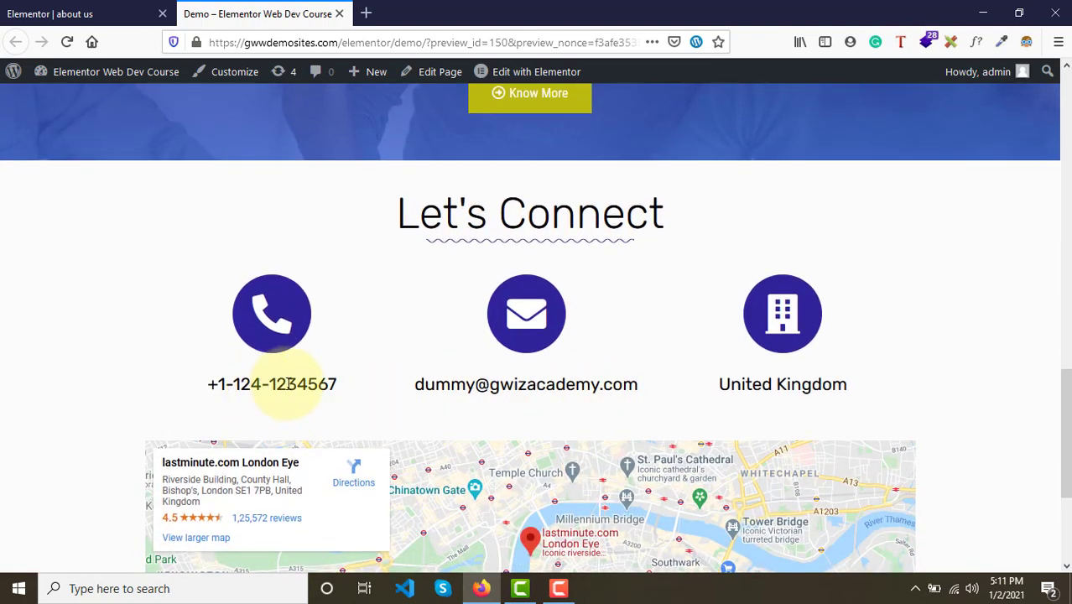
click(781, 385)
click(906, 391)
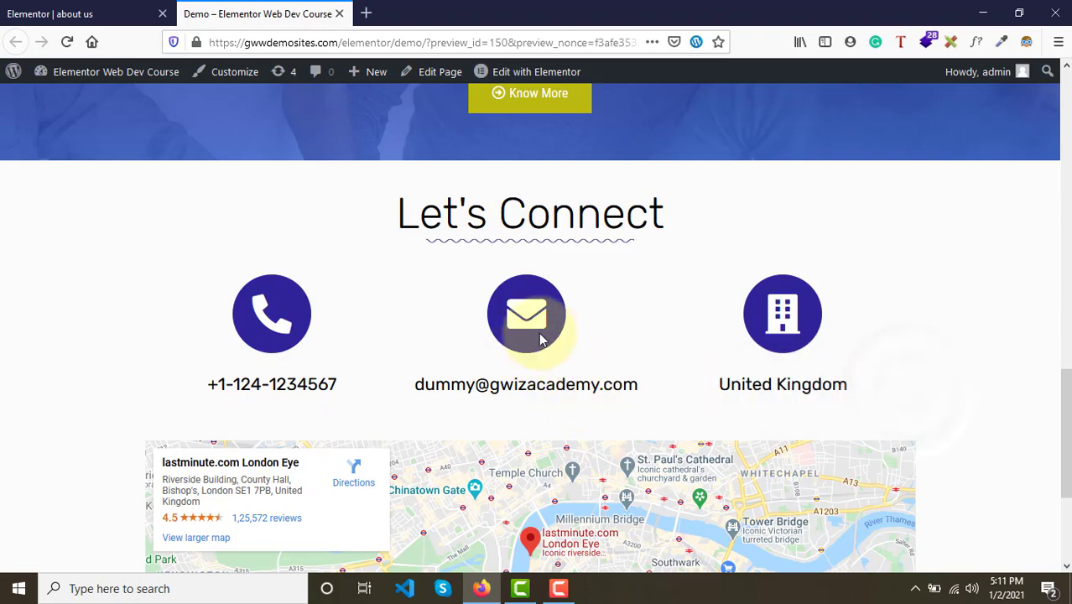
scroll(581, 328, up, 15)
scroll(581, 328, down, 3)
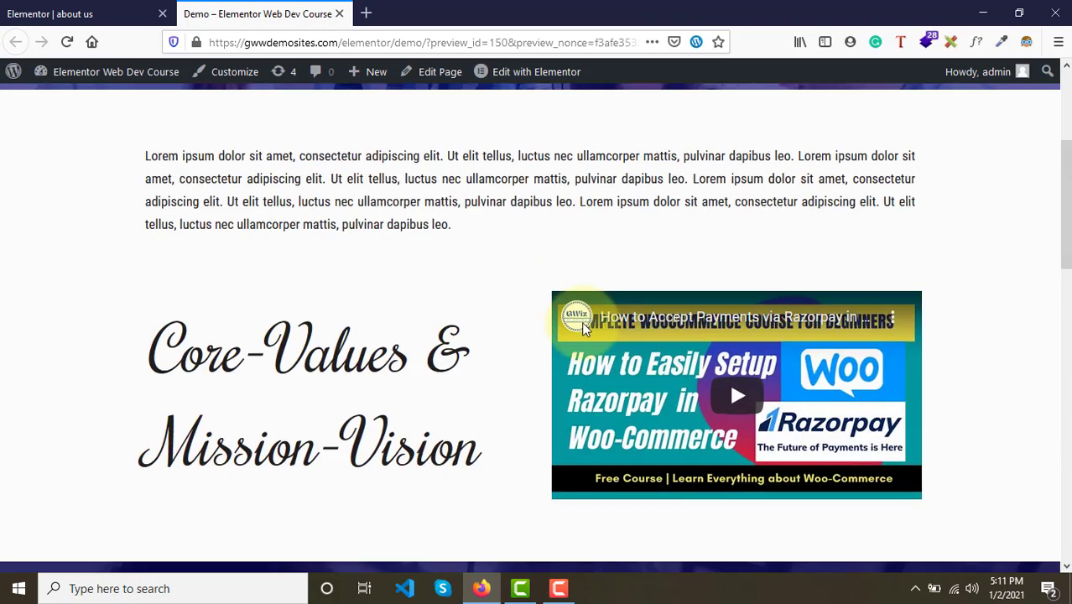
scroll(583, 327, down, 15)
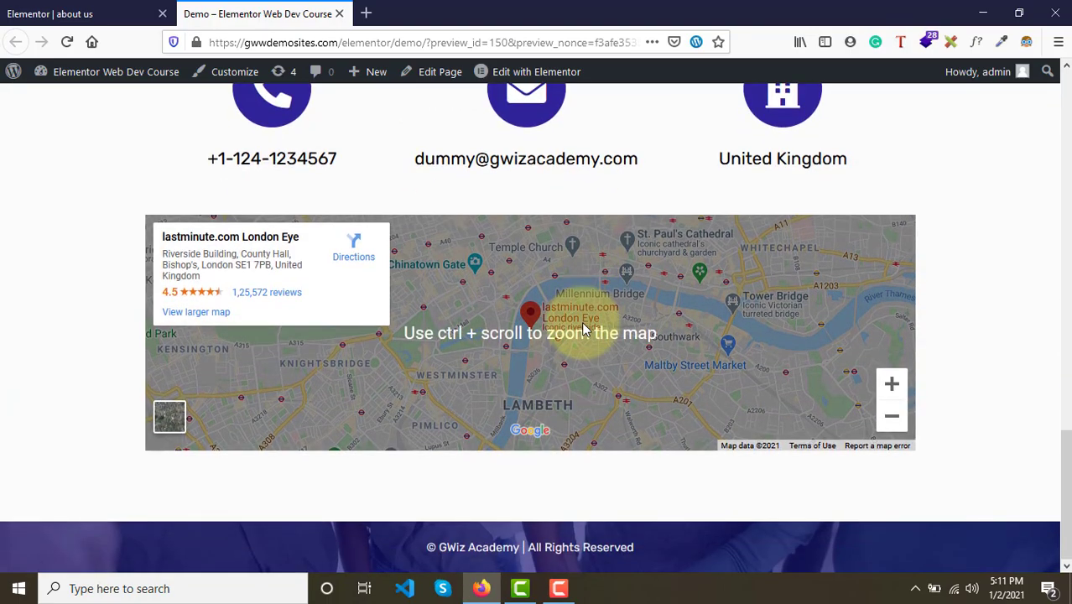
scroll(585, 328, up, 15)
scroll(584, 328, down, 4)
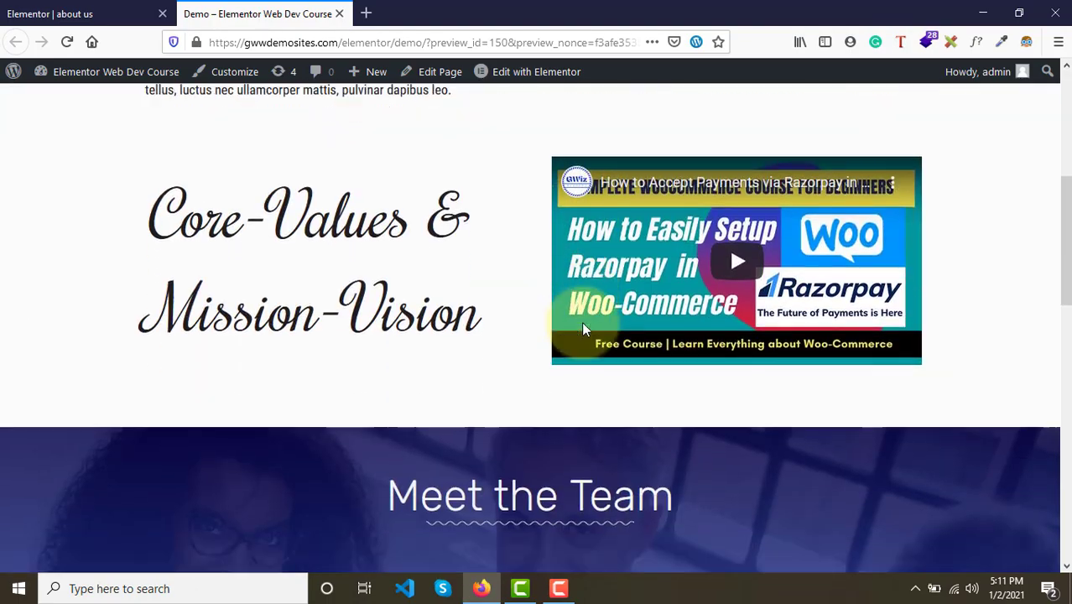
scroll(585, 329, up, 6)
scroll(585, 329, down, 10)
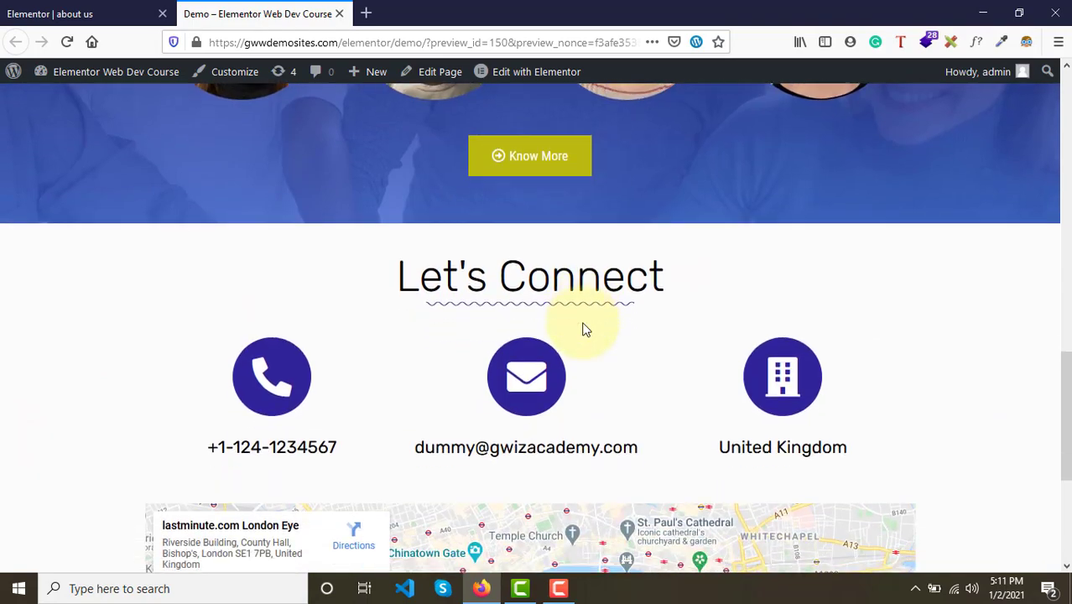
scroll(585, 330, down, 3)
scroll(583, 328, up, 15)
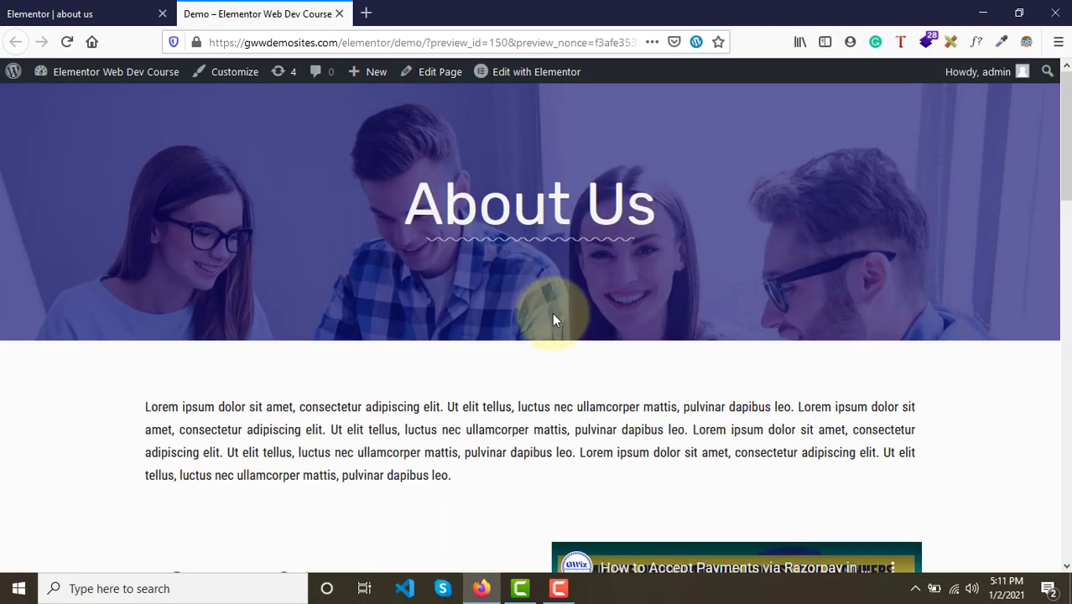
- Switch between the editor and demo tabs and review the Meet the Team section again
click(83, 13)
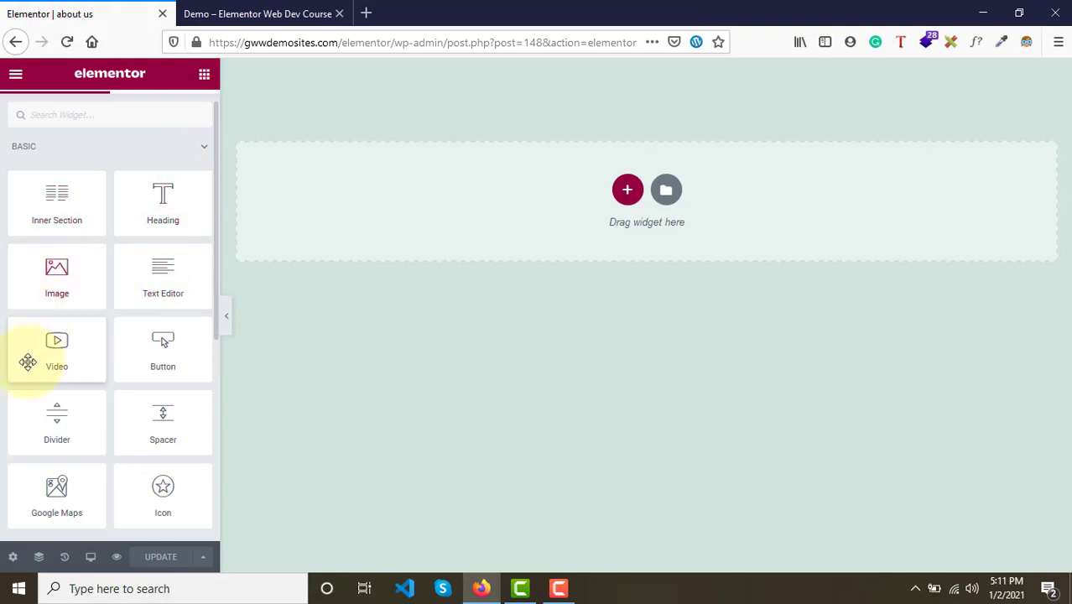
click(259, 12)
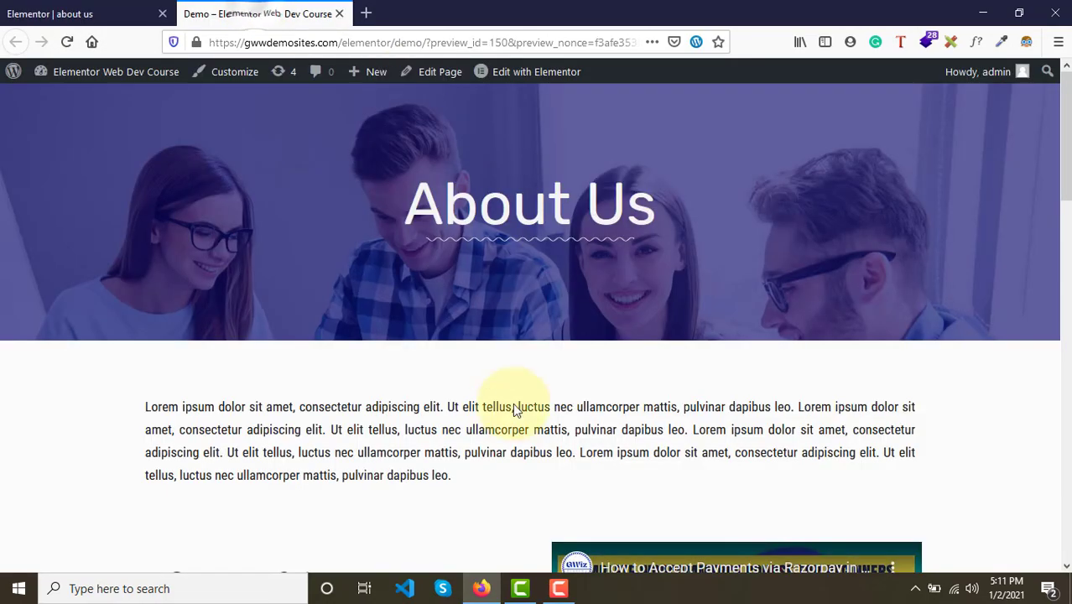
scroll(510, 411, down, 15)
scroll(509, 424, up, 3)
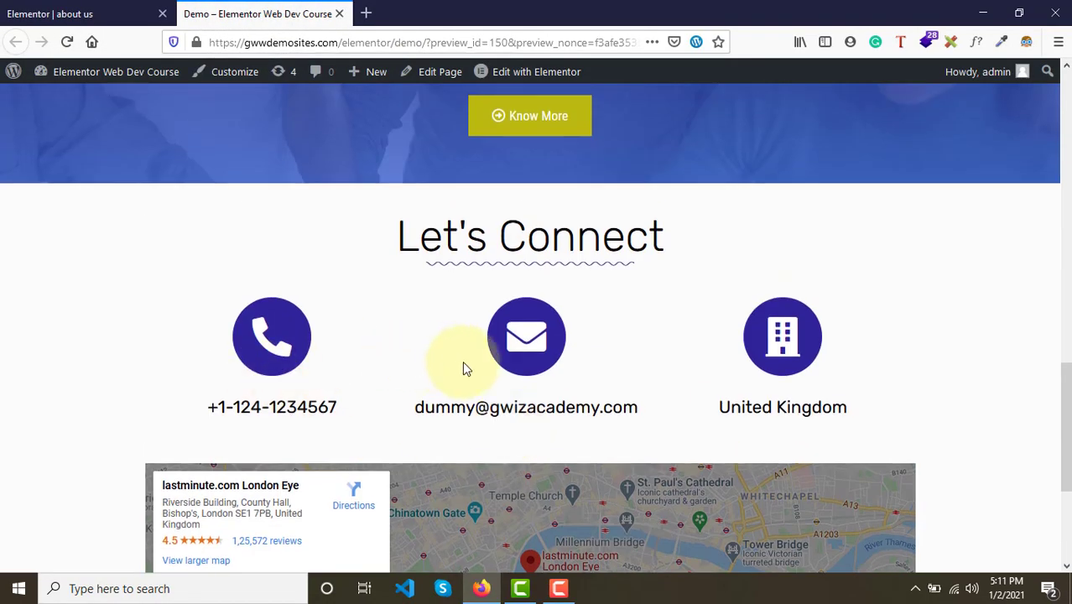
scroll(434, 317, up, 3)
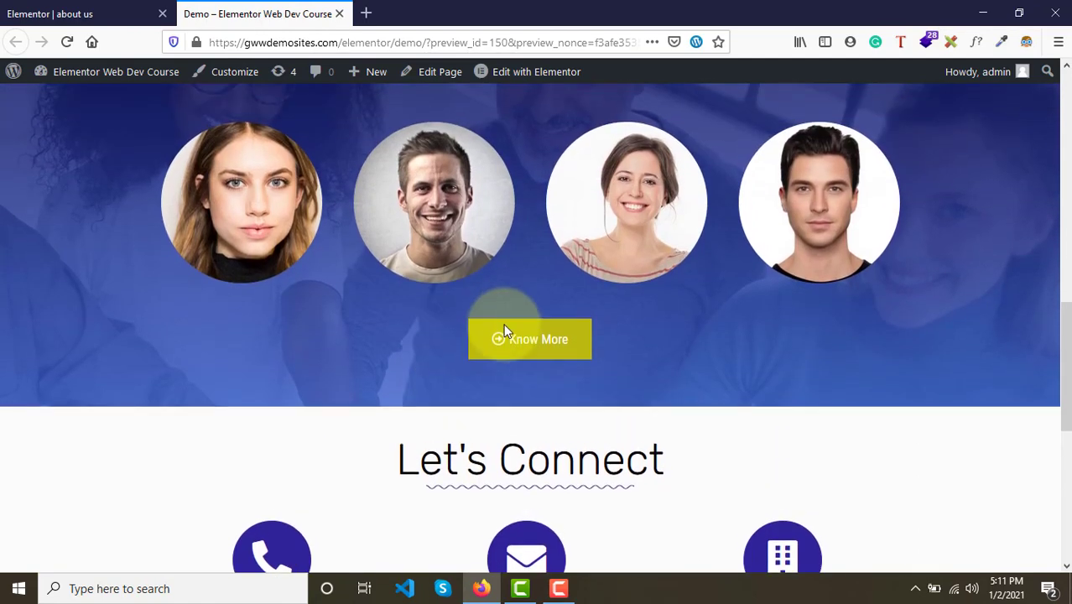
scroll(658, 268, up, 1)
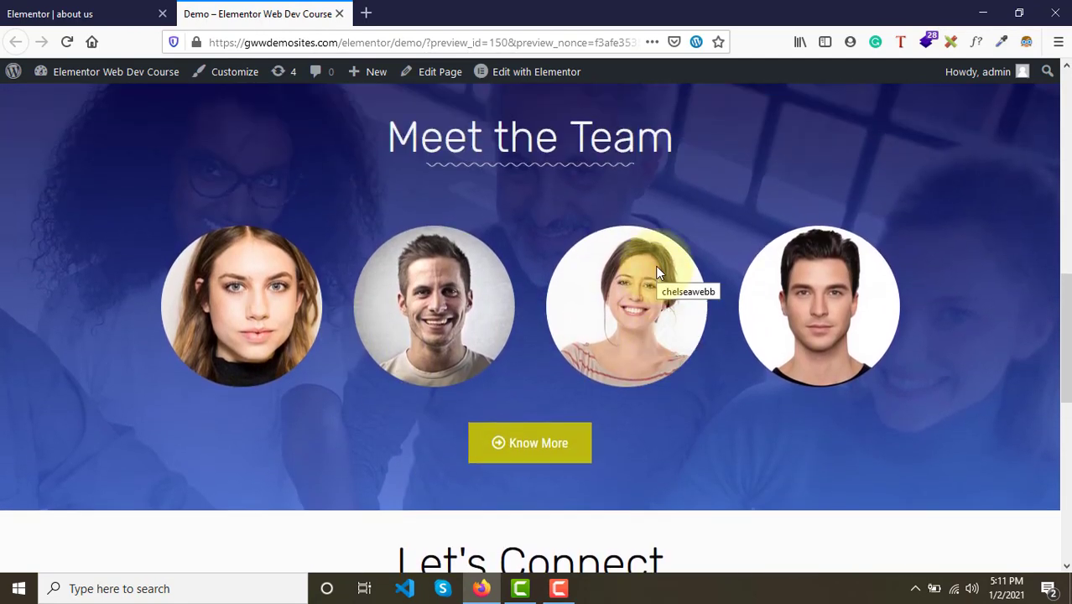
scroll(539, 223, up, 1)
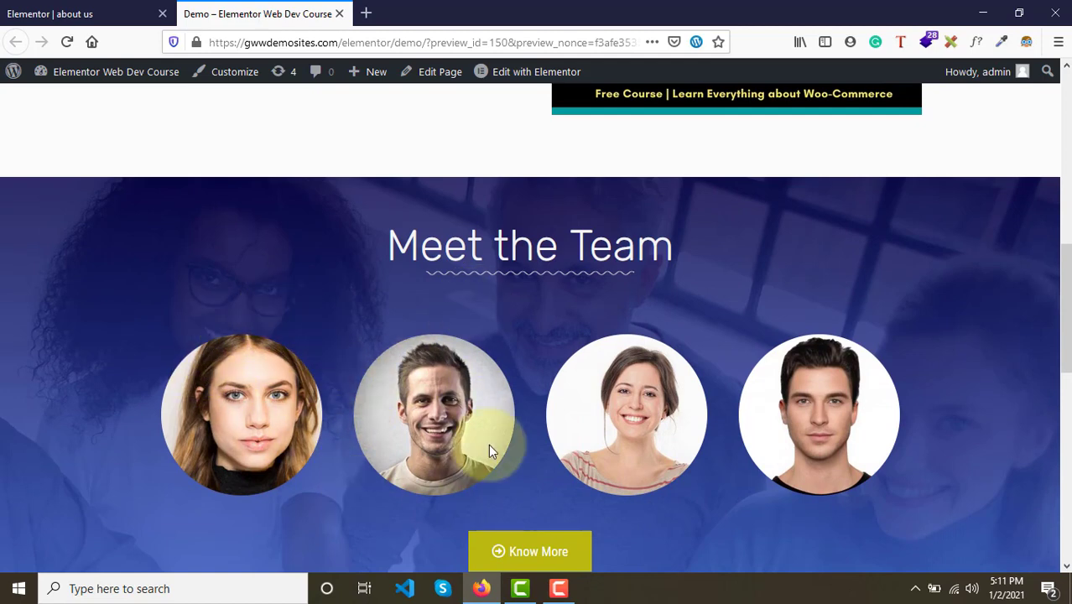
- Review the demo page's sections and its About Us hero banner, switching between the demo and editor tabs
scroll(547, 428, up, 3)
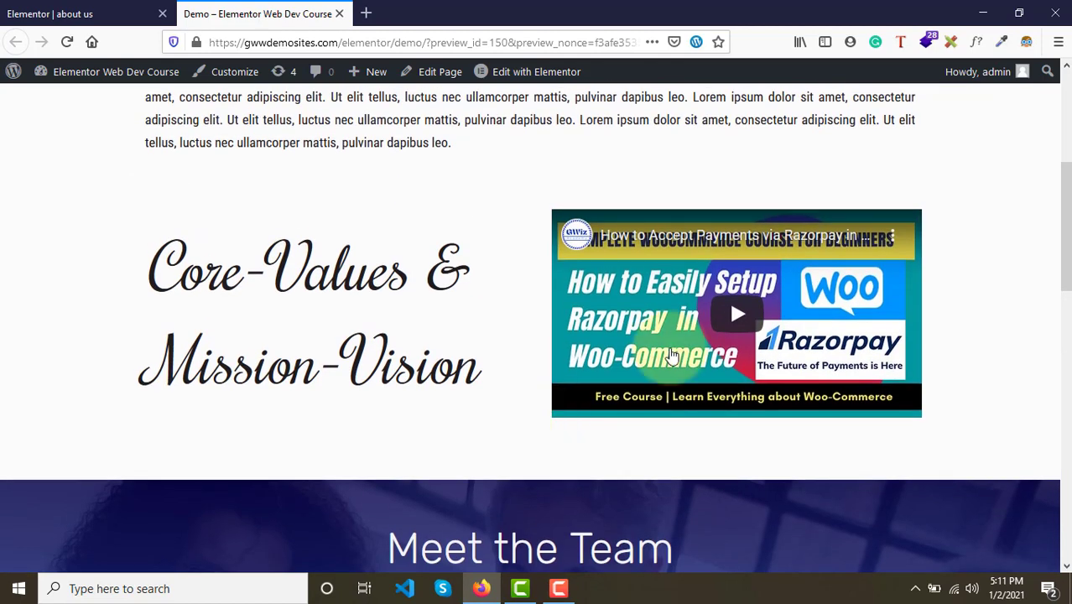
scroll(727, 335, up, 3)
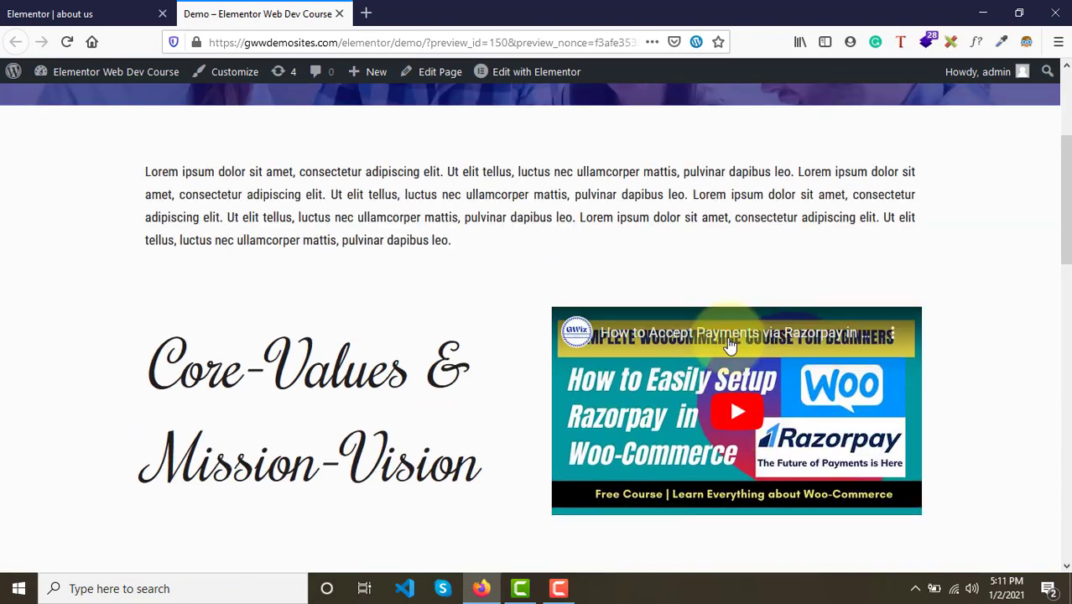
scroll(727, 344, down, 15)
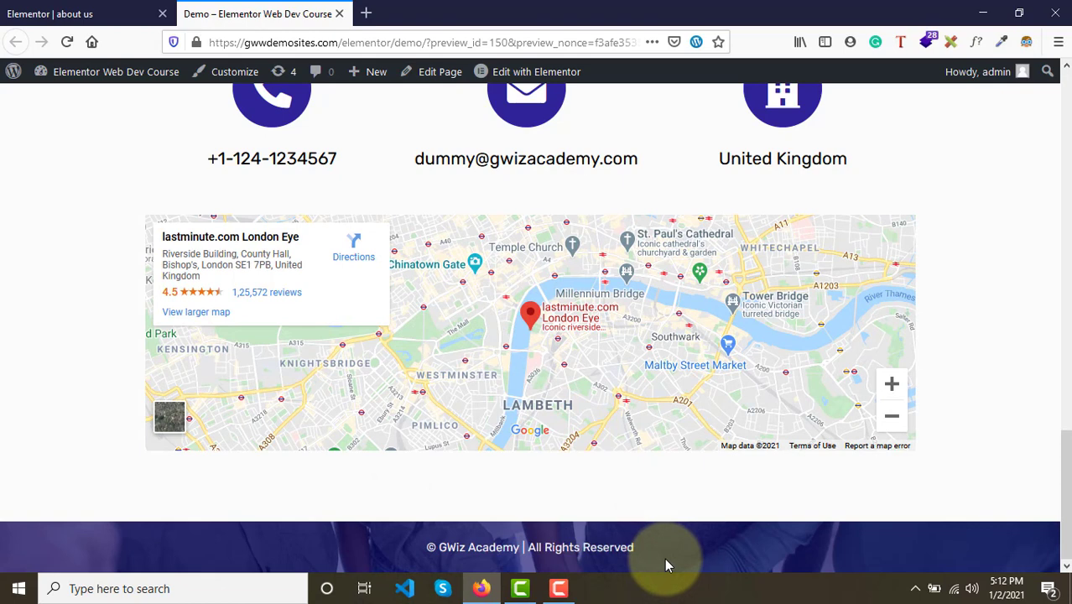
scroll(664, 558, up, 20)
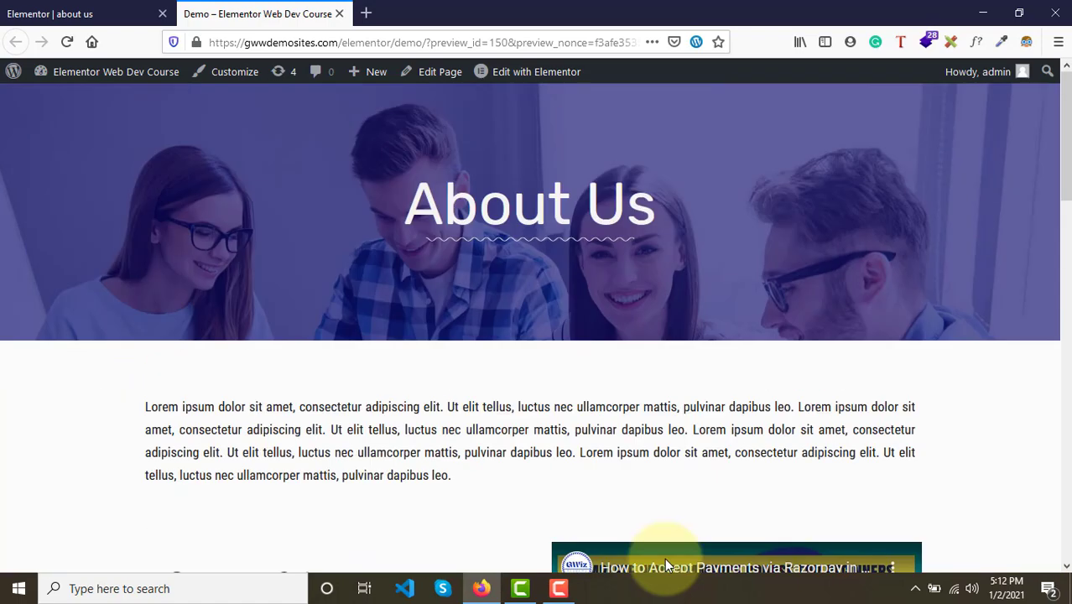
click(74, 9)
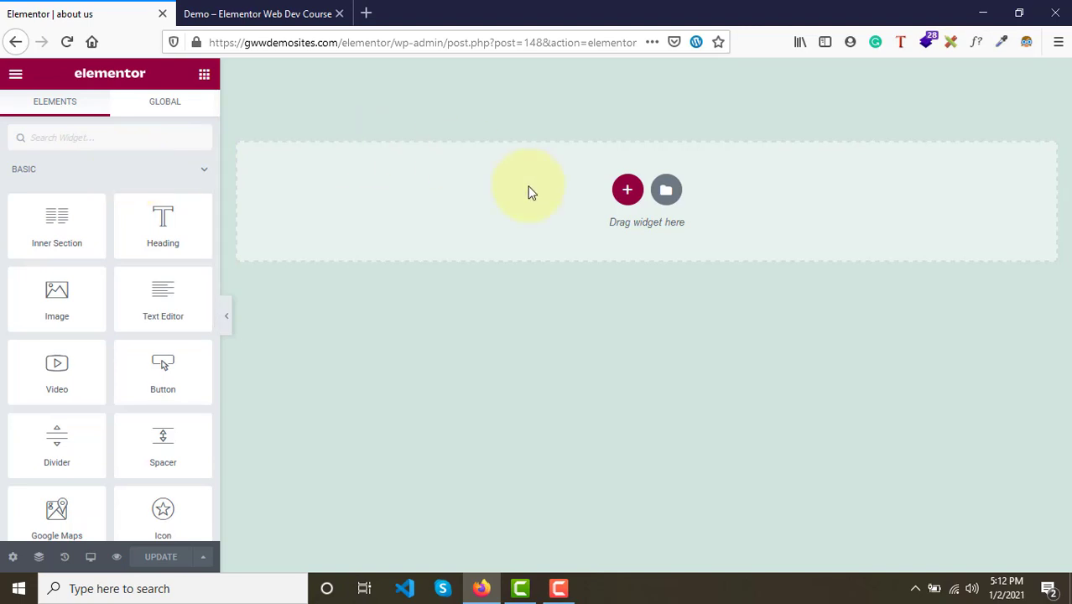
click(269, 13)
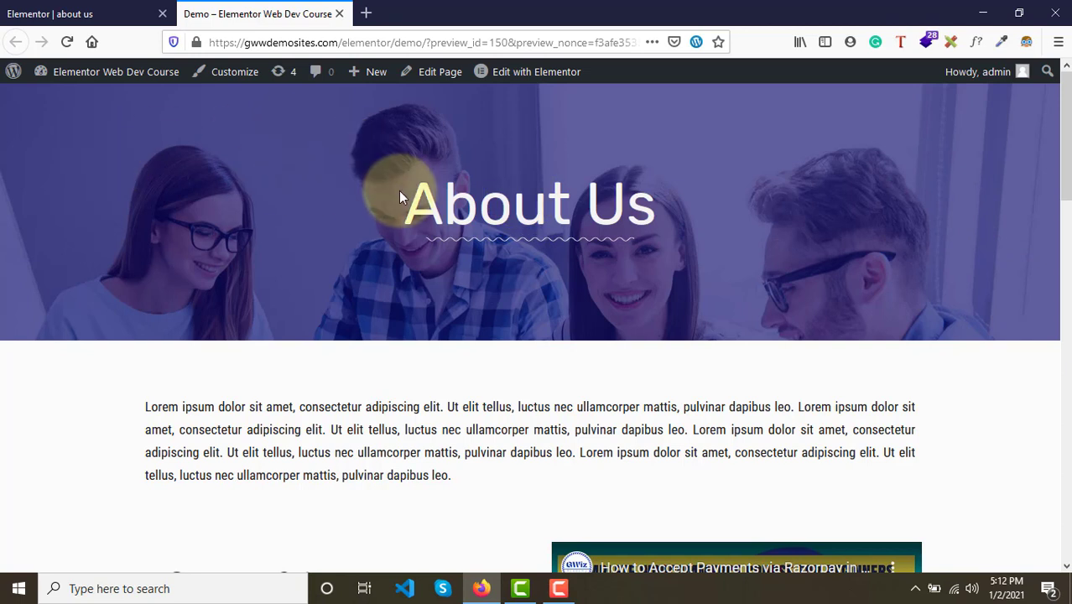
drag(399, 192, 666, 206)
click(672, 206)
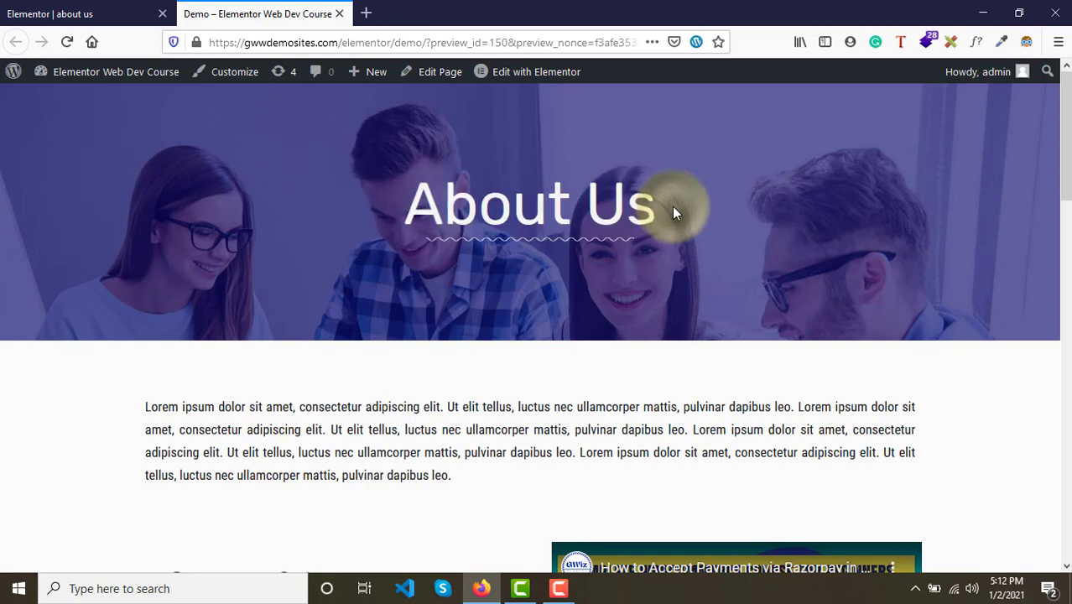
click(72, 7)
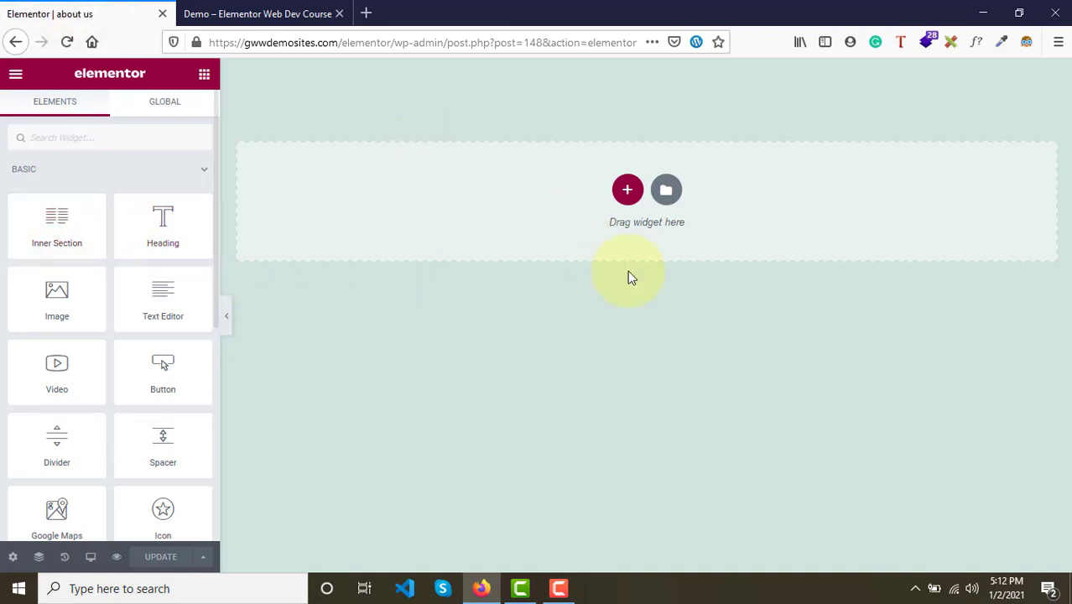
- Add a new single-column section to the empty page, comparing it with the demo's hero banner
click(628, 191)
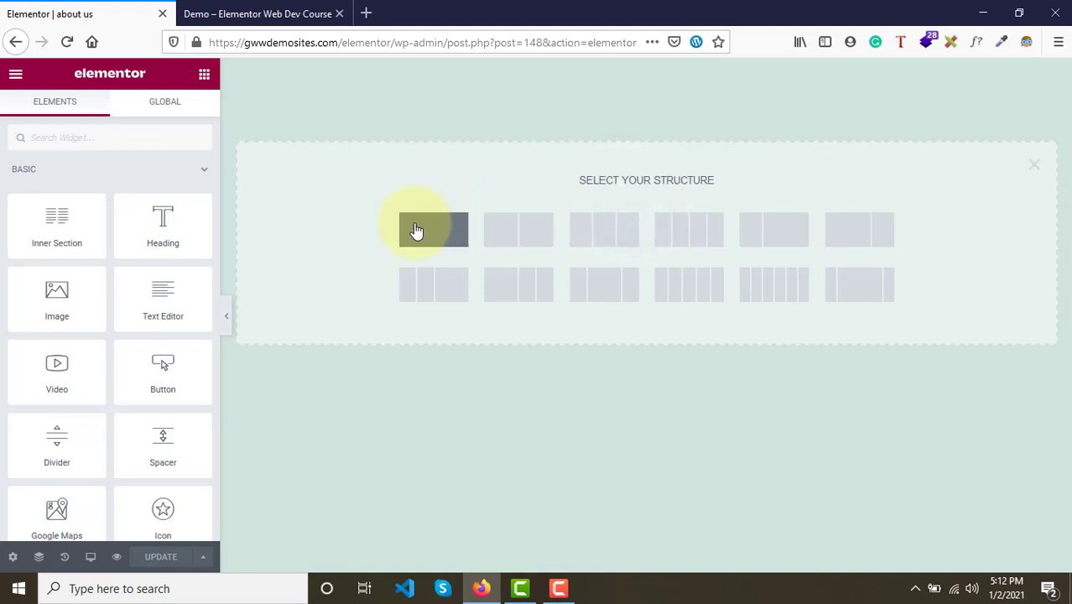
click(416, 231)
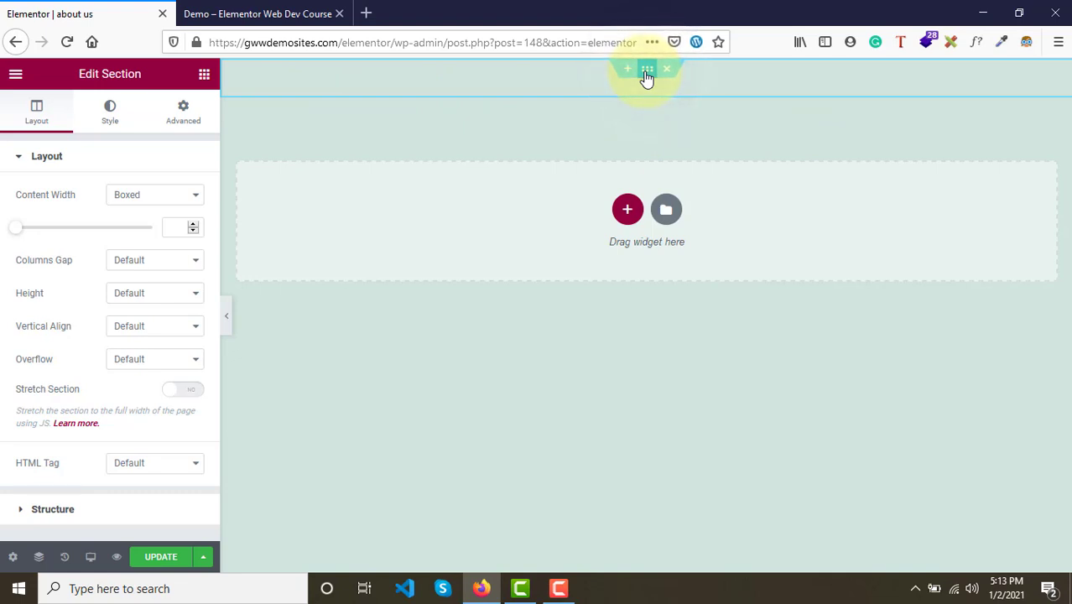
click(281, 10)
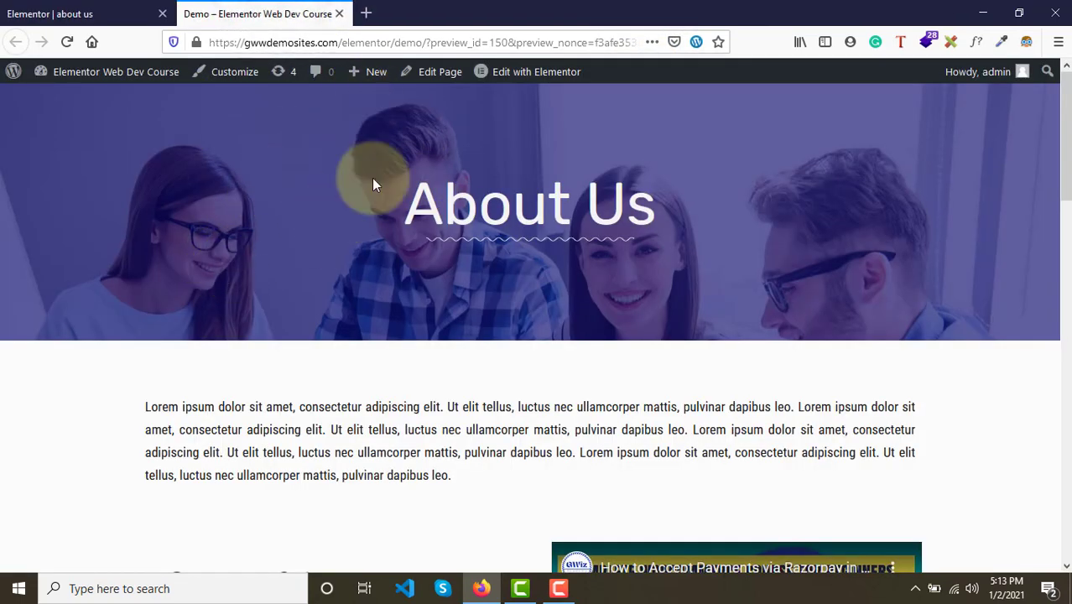
click(77, 12)
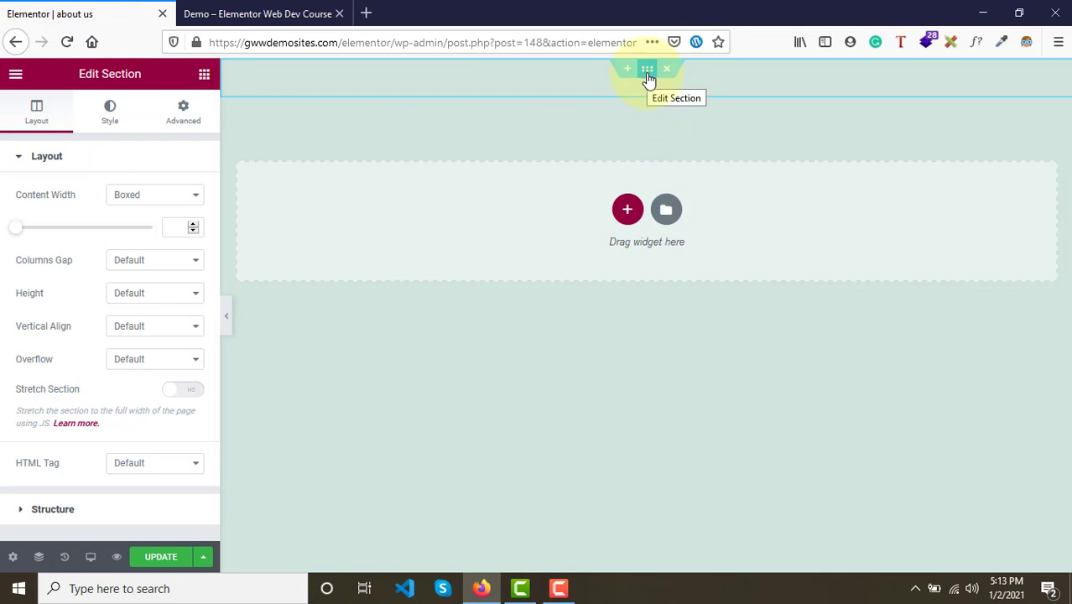
- Open the section's settings and examine its Layout, Style and Advanced tabs
click(649, 79)
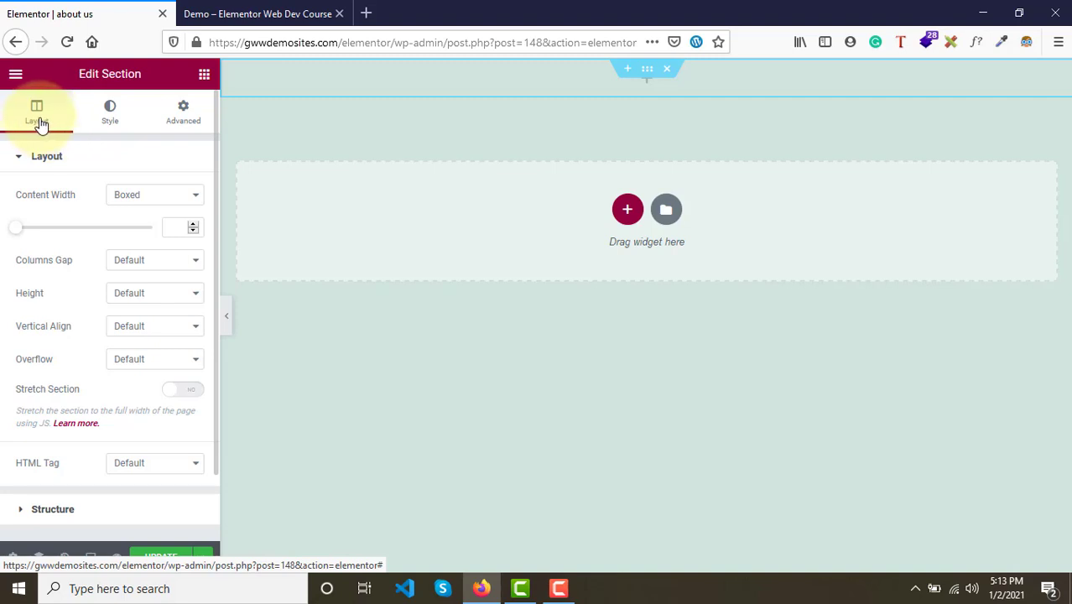
click(109, 128)
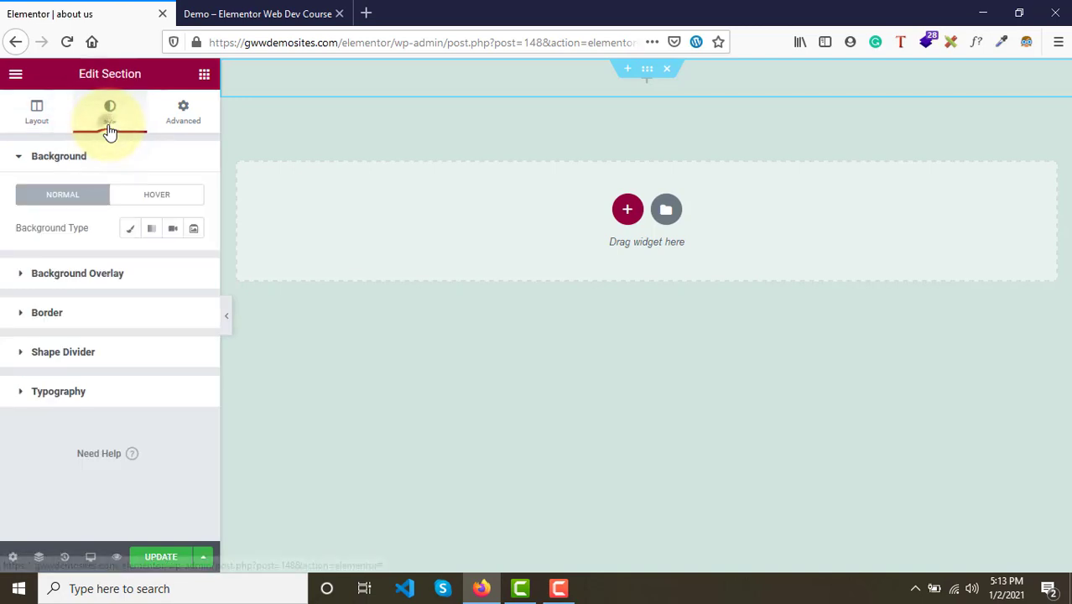
click(178, 127)
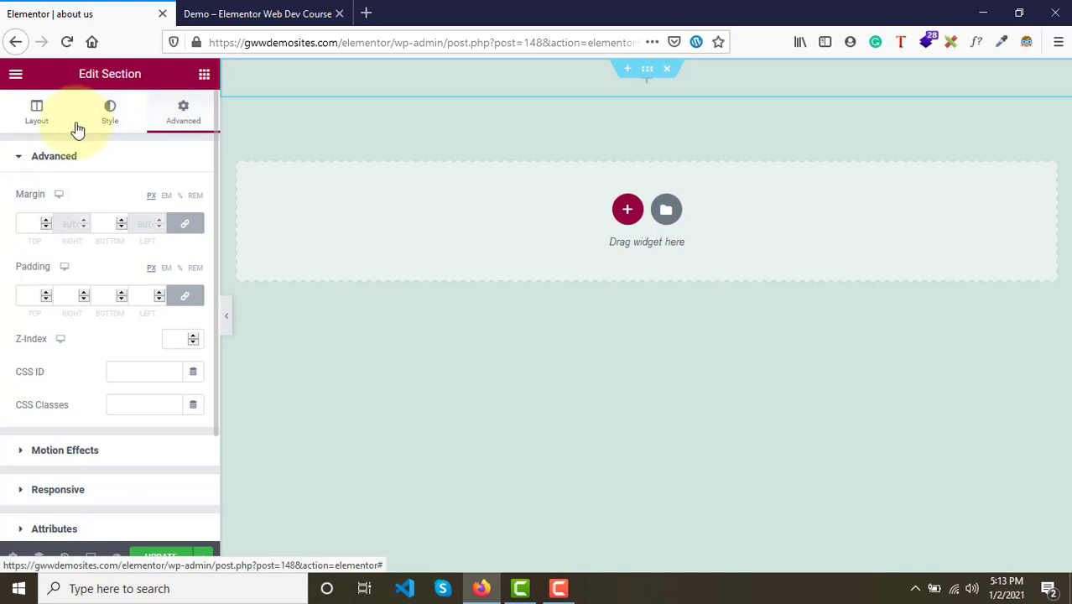
click(39, 124)
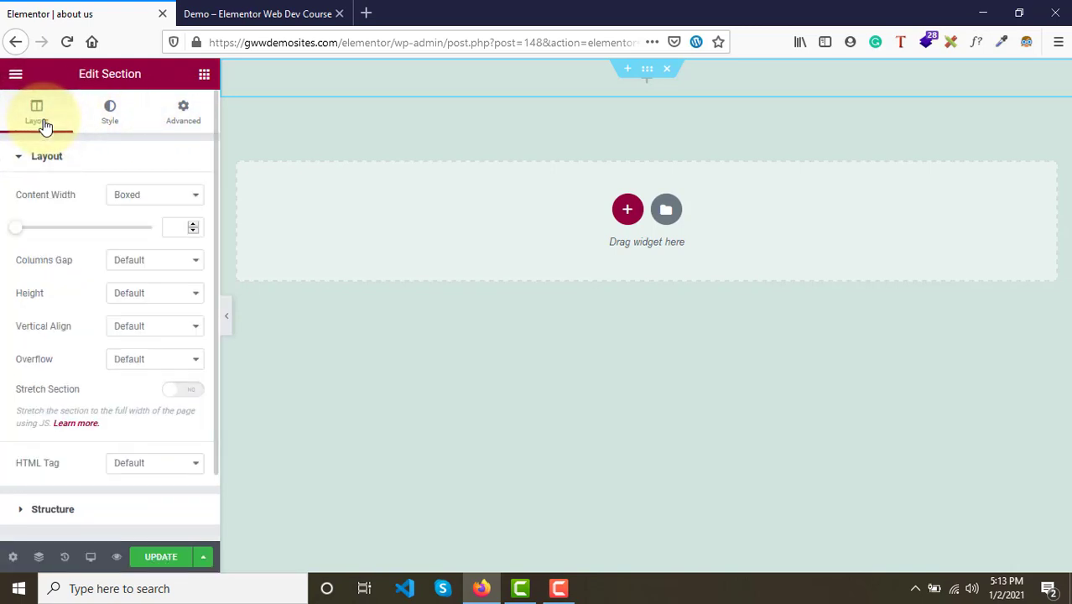
click(110, 115)
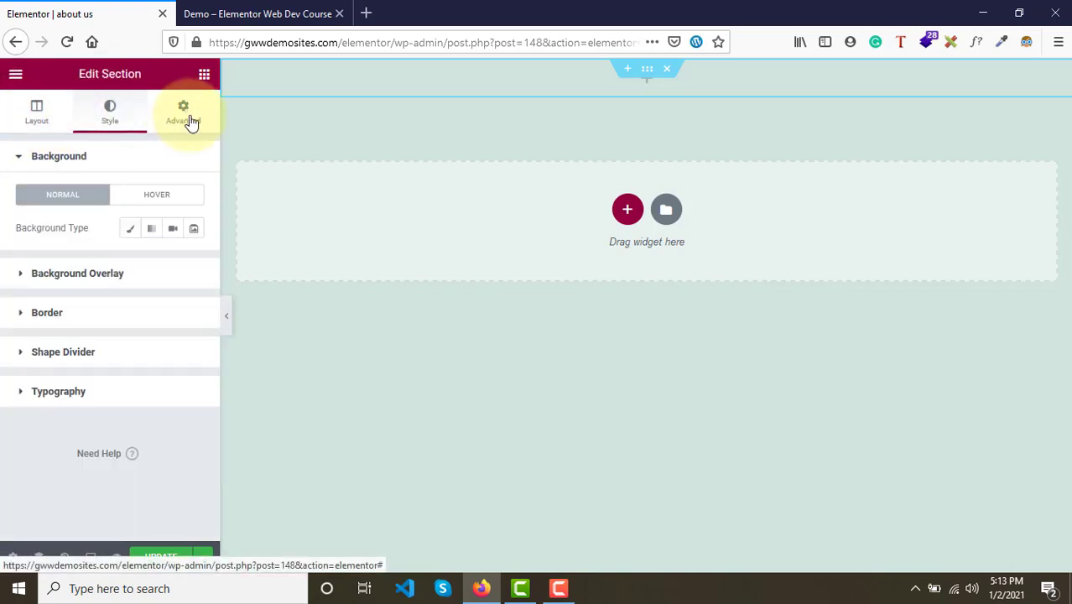
click(189, 121)
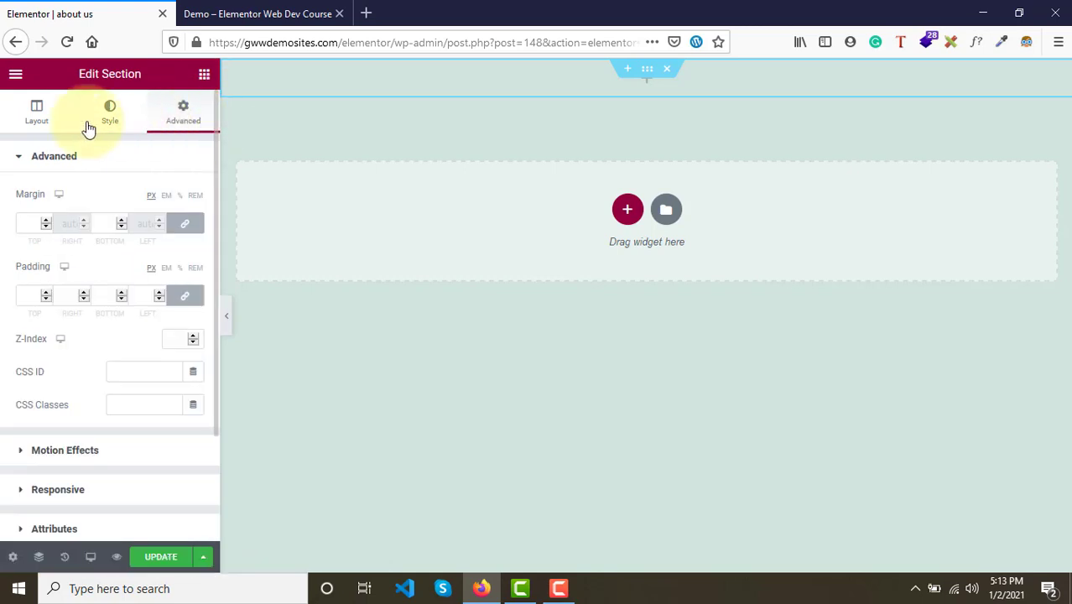
click(36, 113)
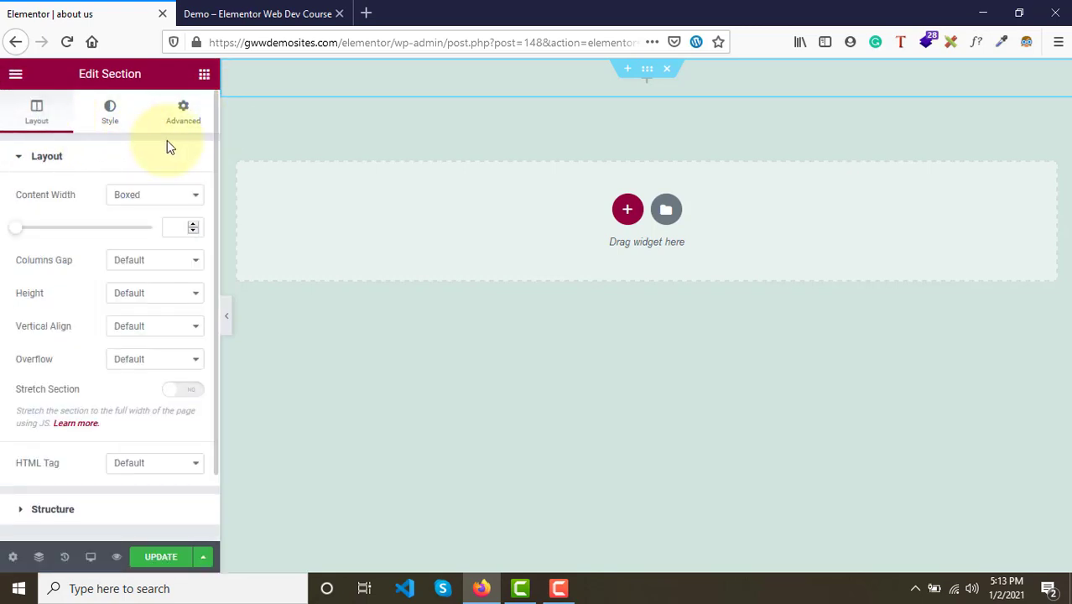
- Set the section's content width to Full Width, columns gap to No Gap and height to Min Height
click(160, 198)
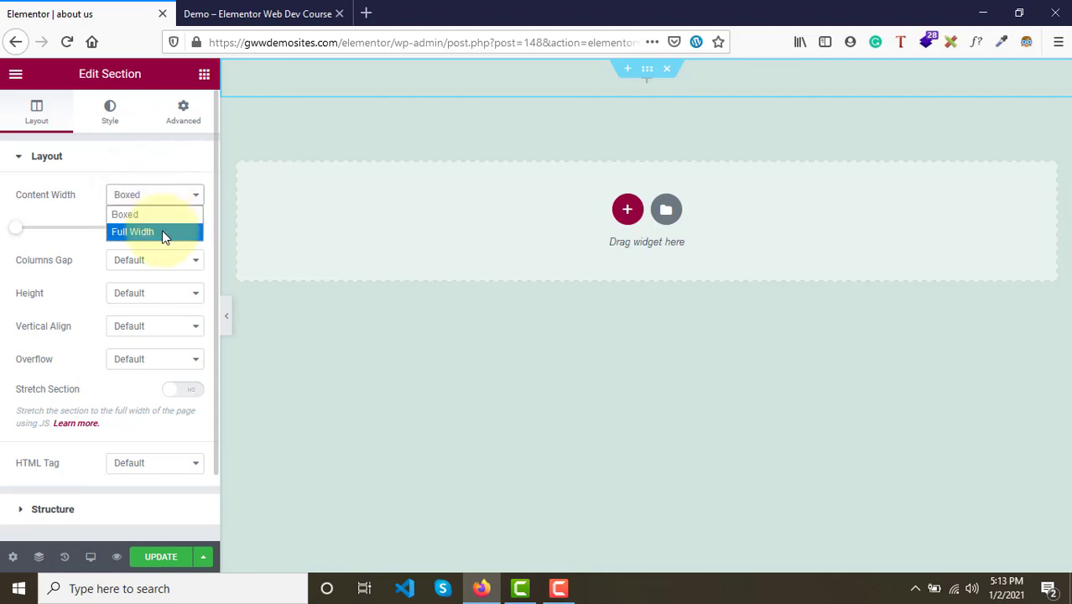
click(162, 231)
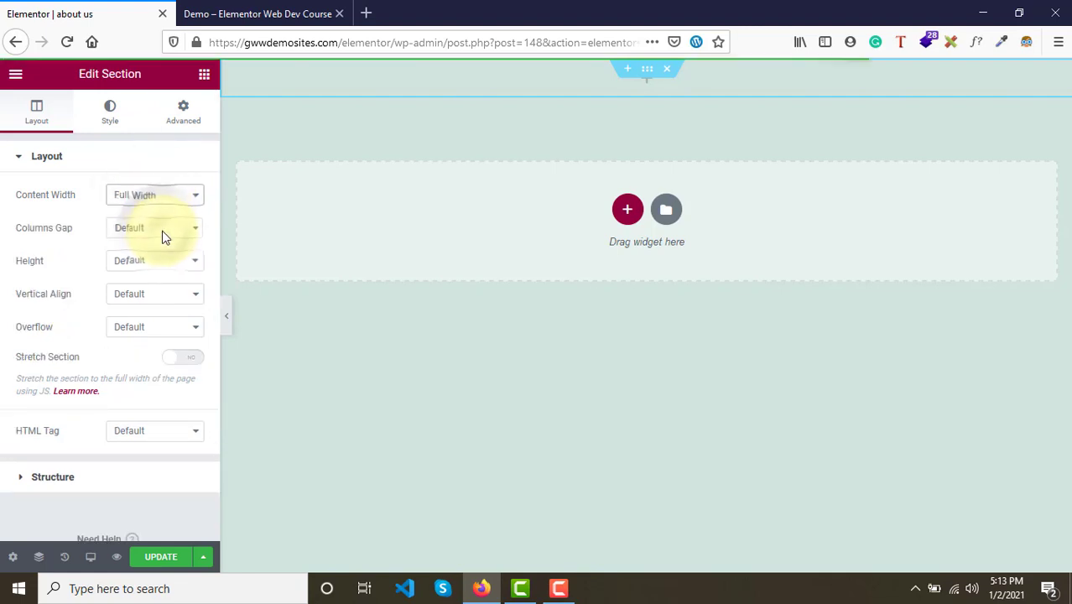
click(164, 234)
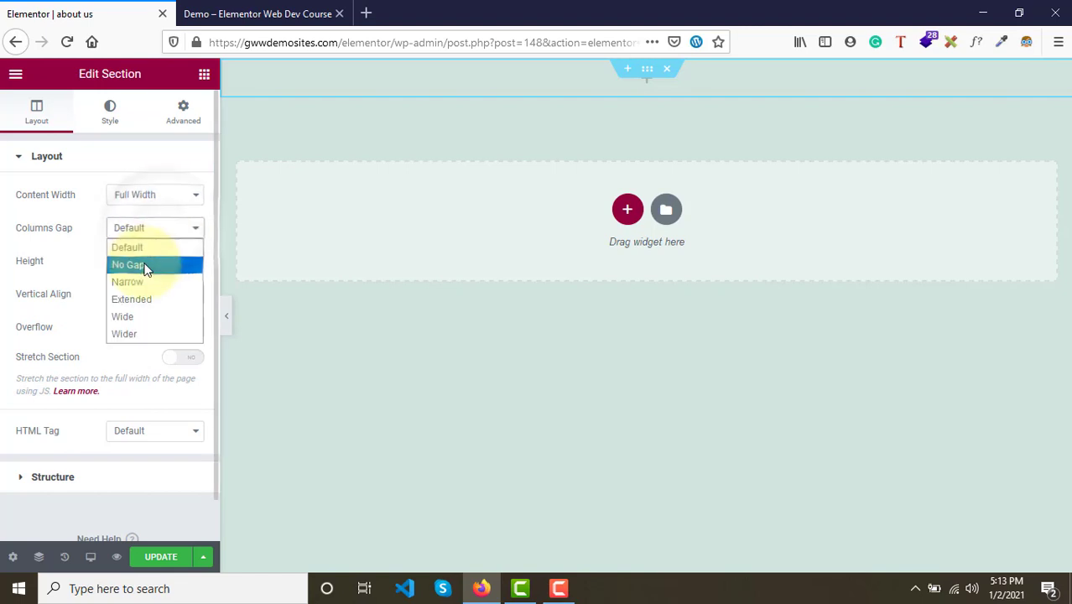
click(146, 266)
click(146, 265)
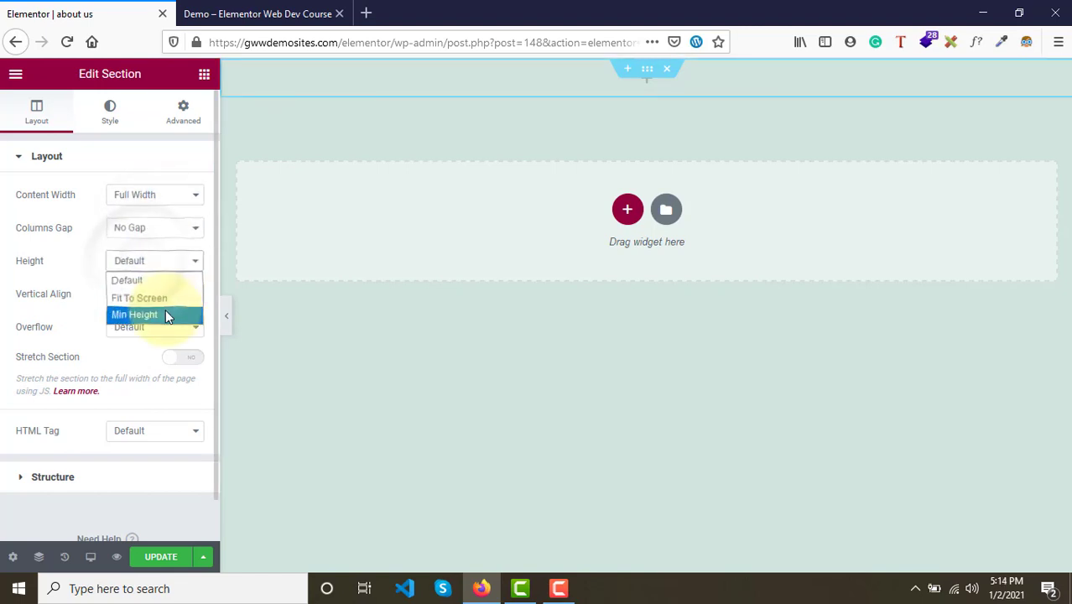
click(165, 311)
- Set the section's minimum height to 350 px
click(132, 265)
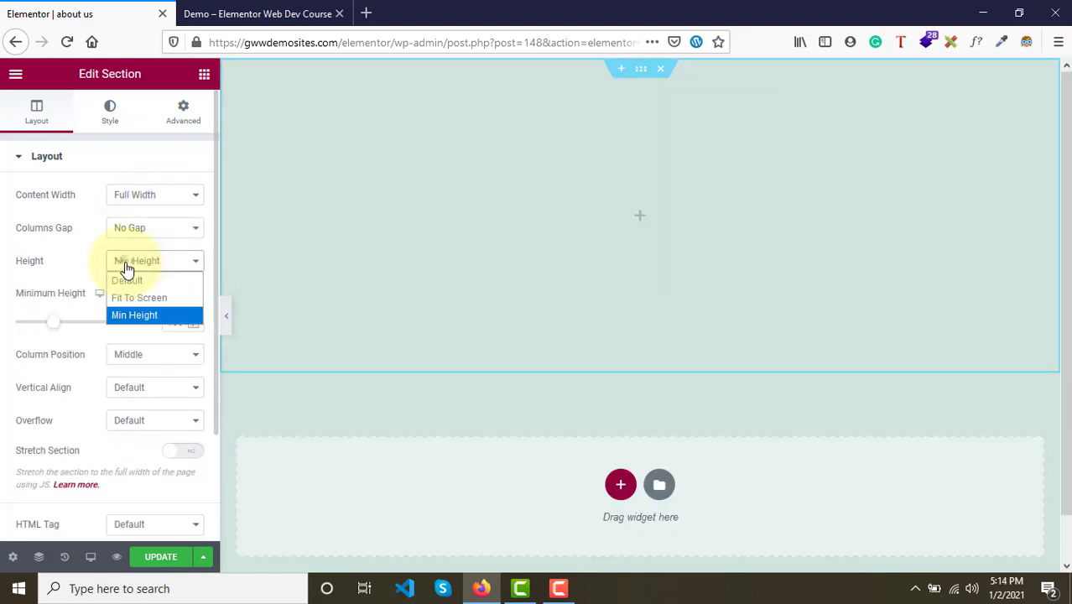
click(139, 318)
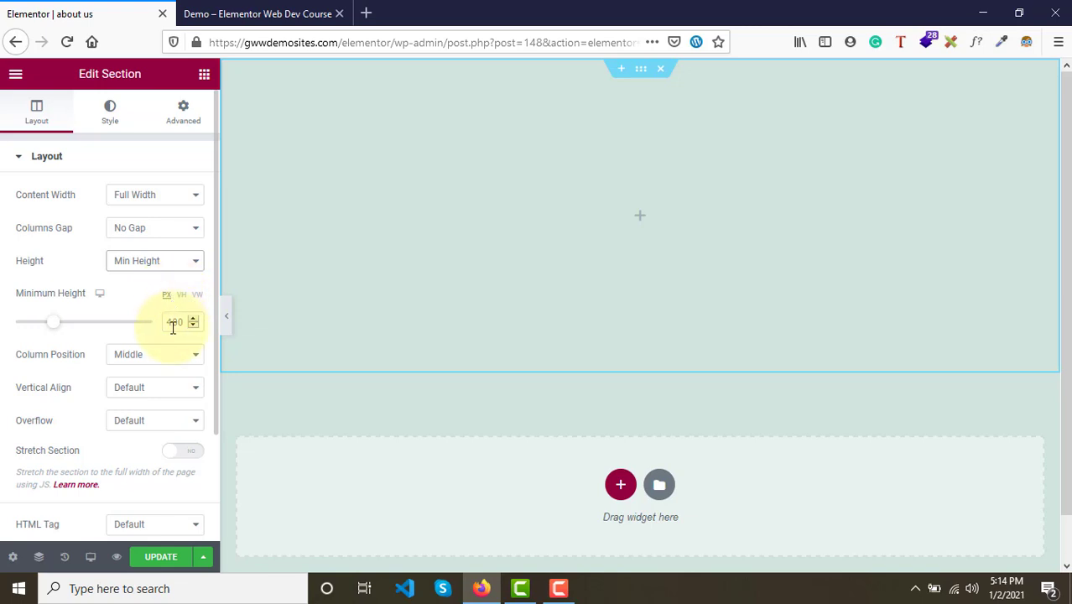
double_click(173, 328)
text(3)
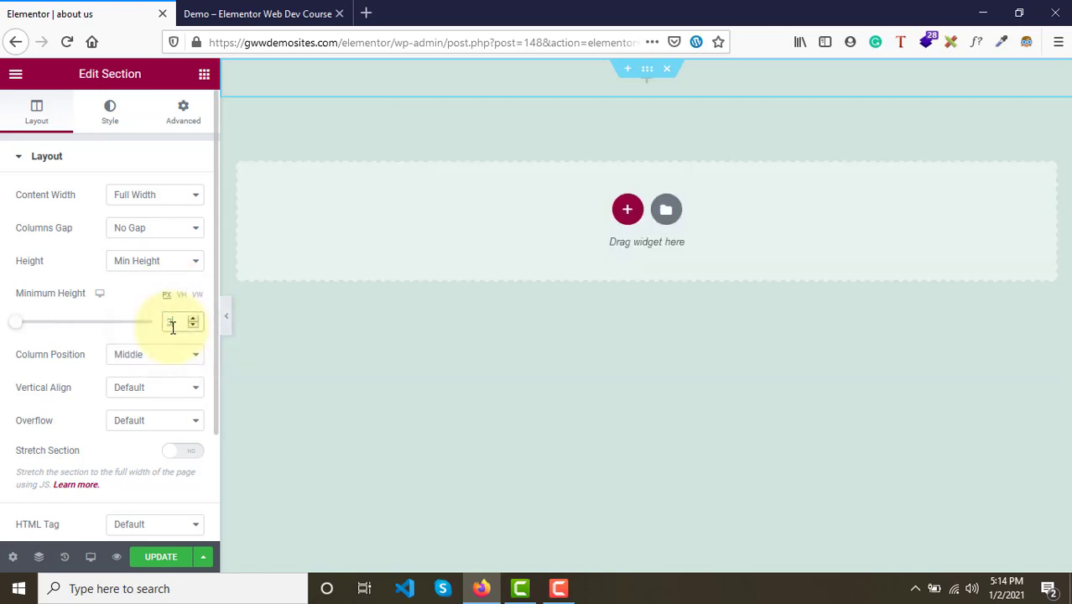
text(00)
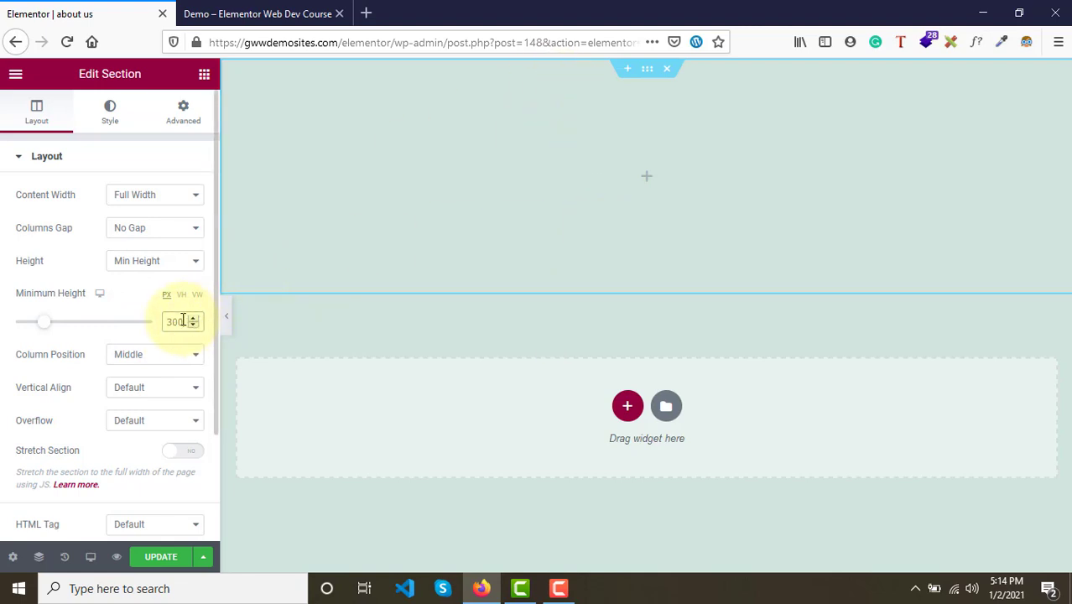
drag(183, 322, 134, 319)
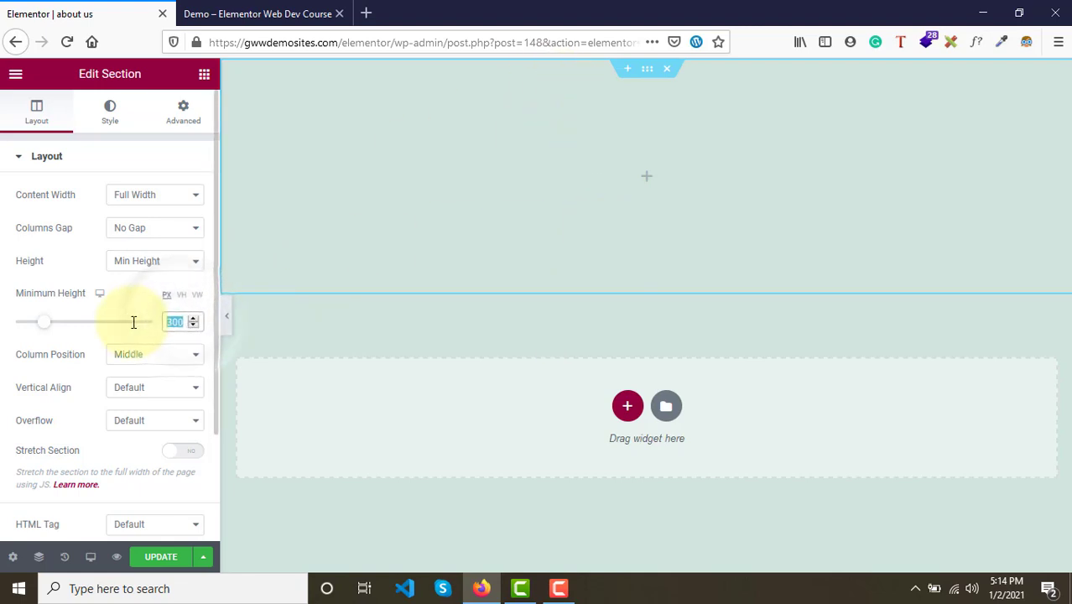
text(400)
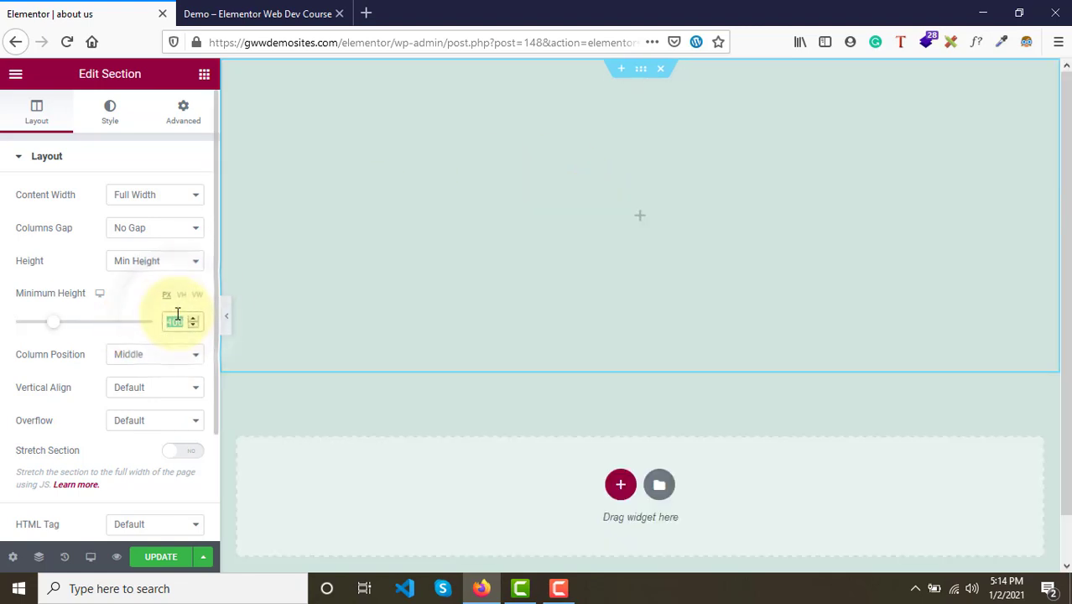
text(350)
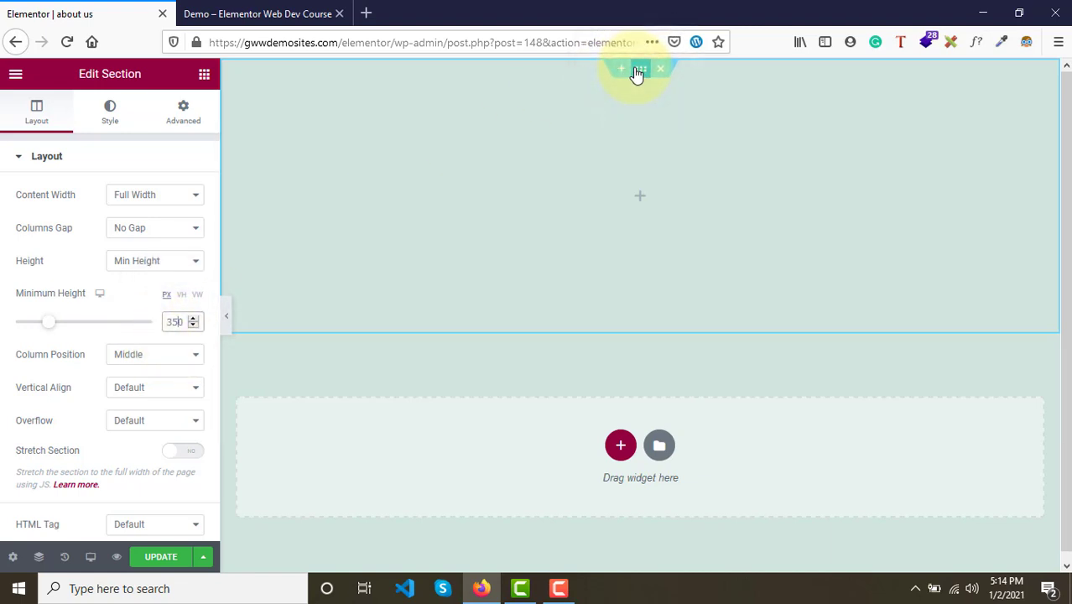
- Give the section a classic background colour of dark blue #141C7D
click(118, 122)
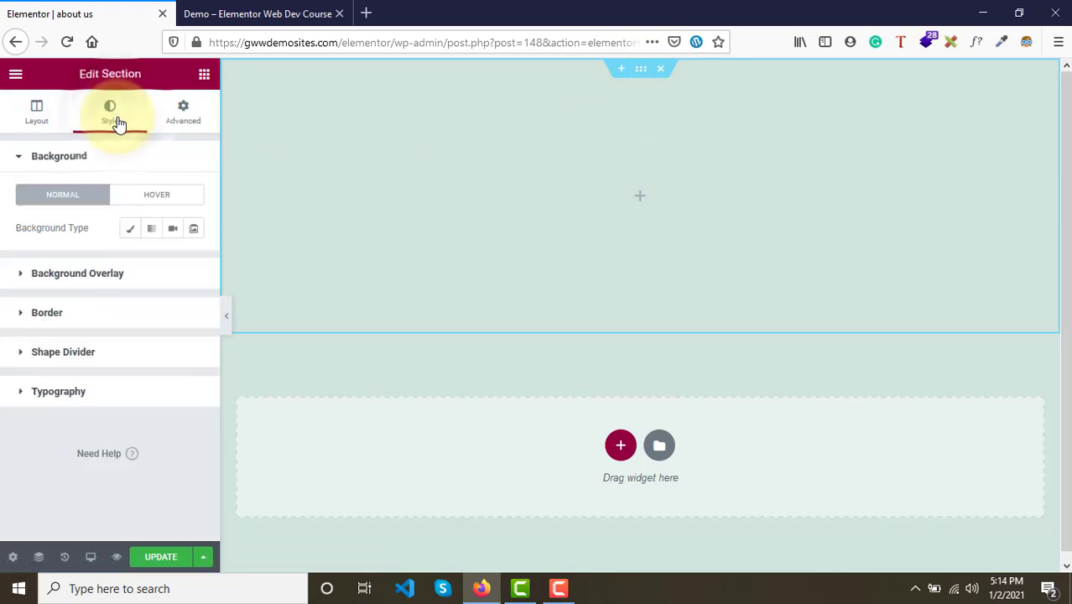
click(137, 232)
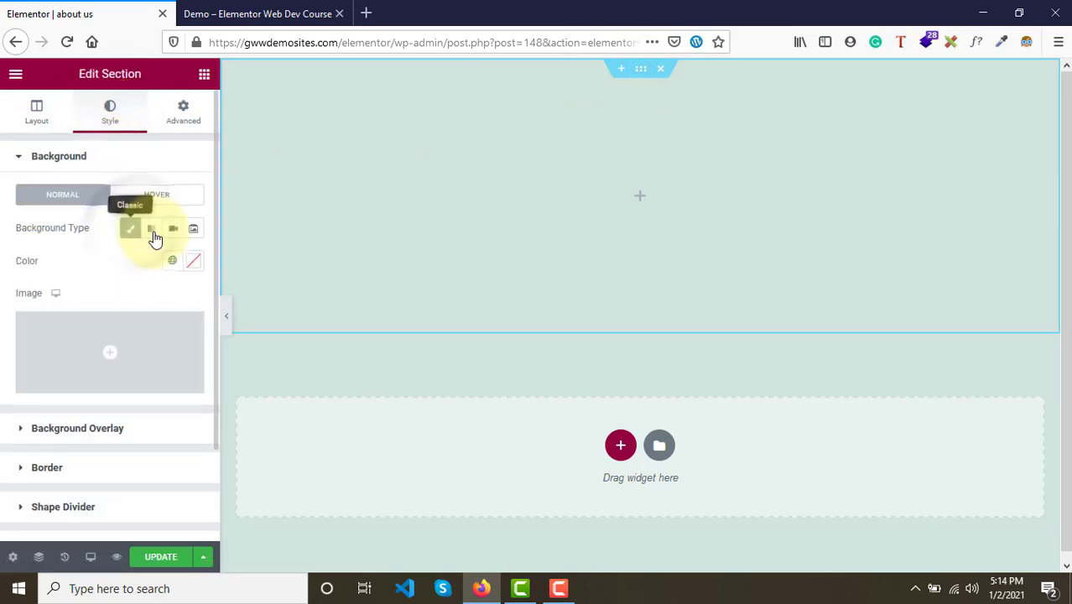
click(194, 262)
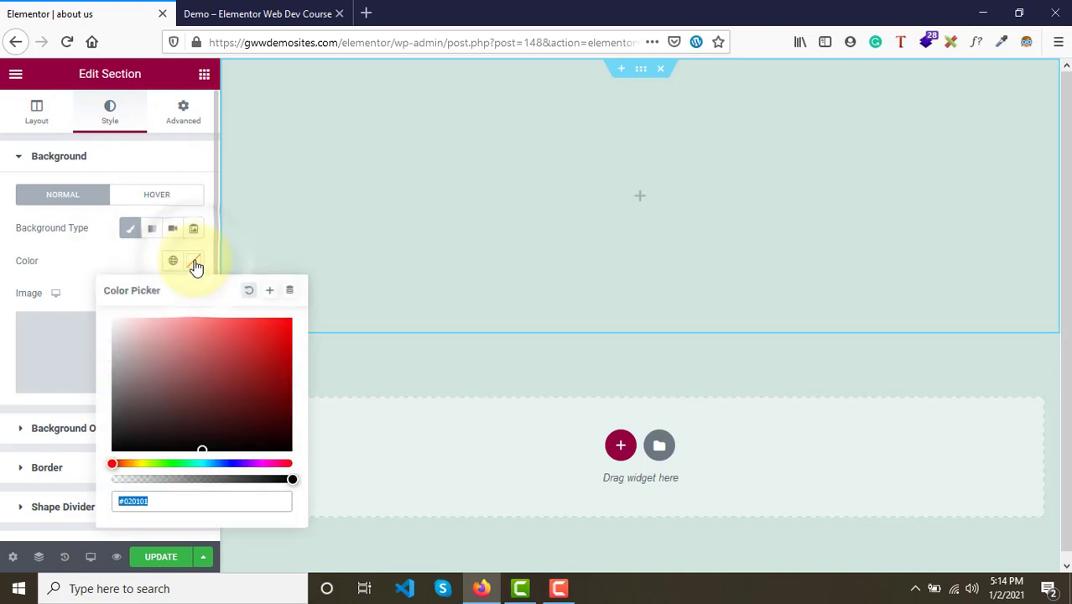
click(229, 464)
click(238, 367)
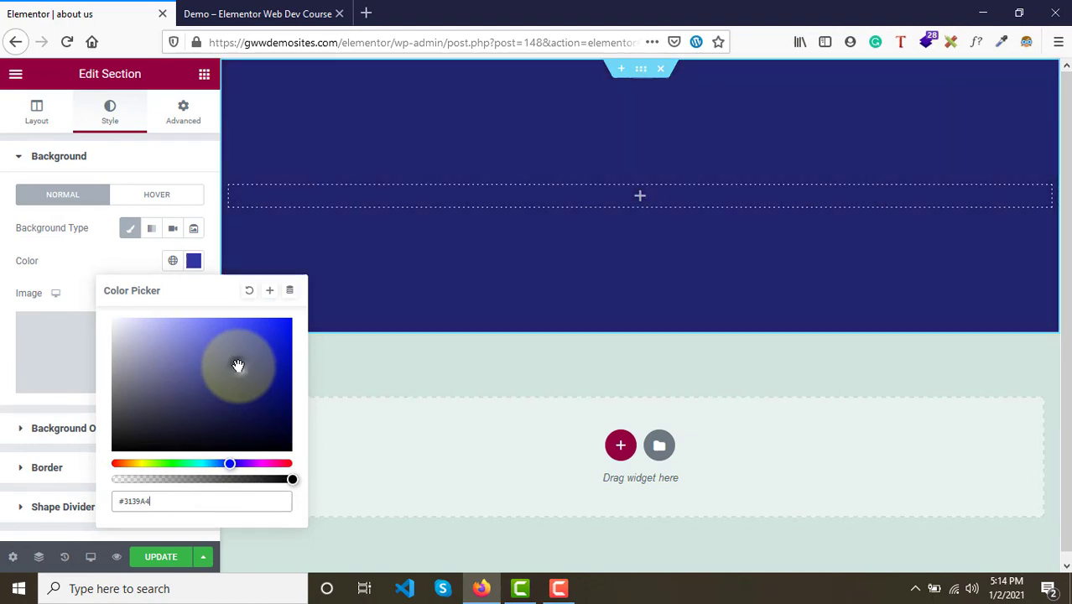
click(286, 394)
click(264, 386)
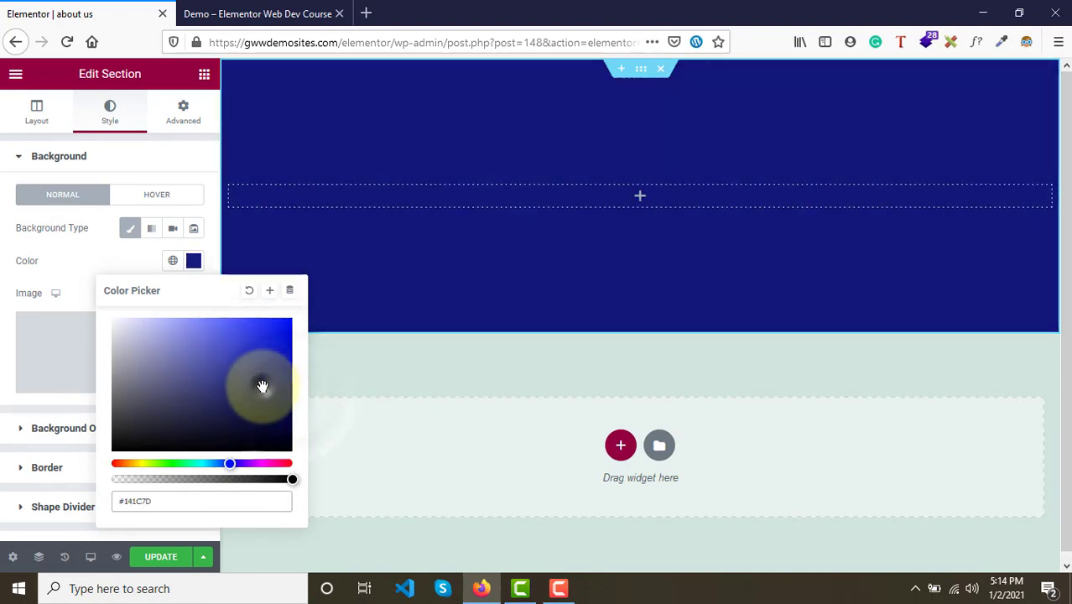
- Compare the section with the hero of the demo page open in the other tab
click(33, 256)
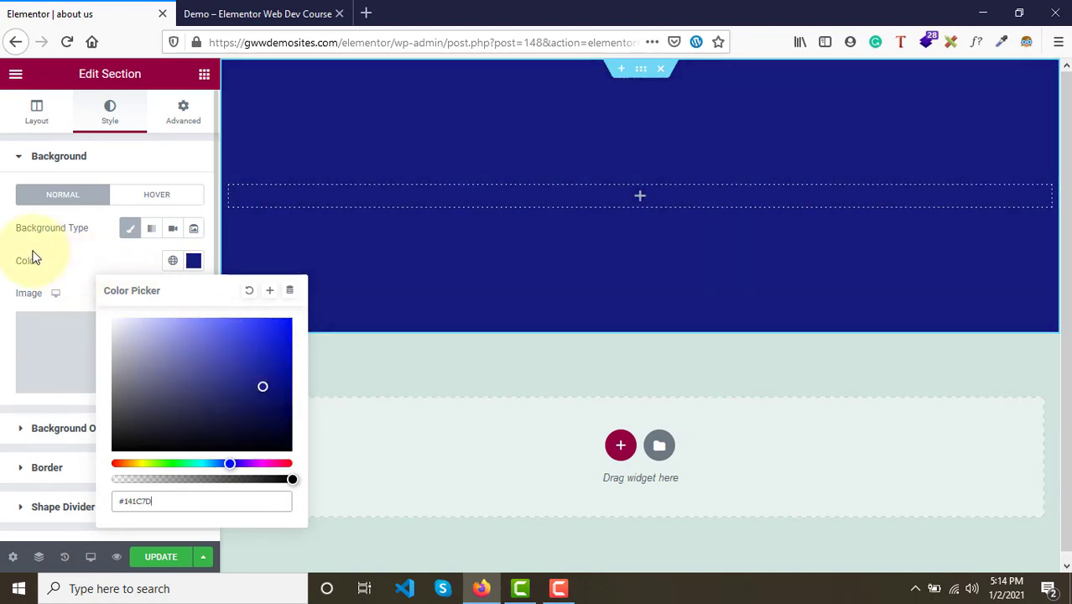
click(239, 8)
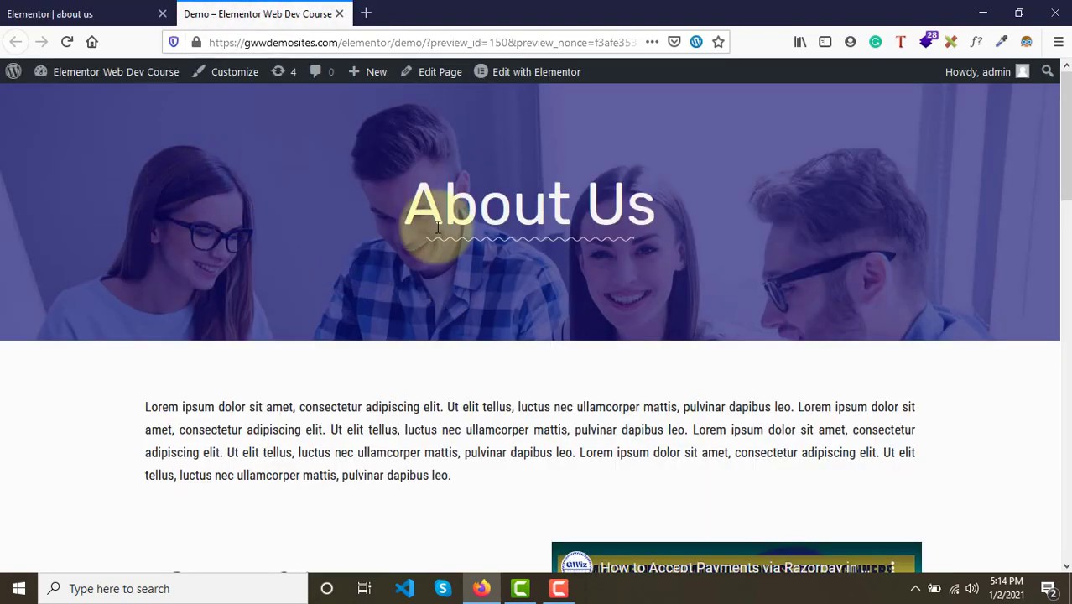
click(88, 15)
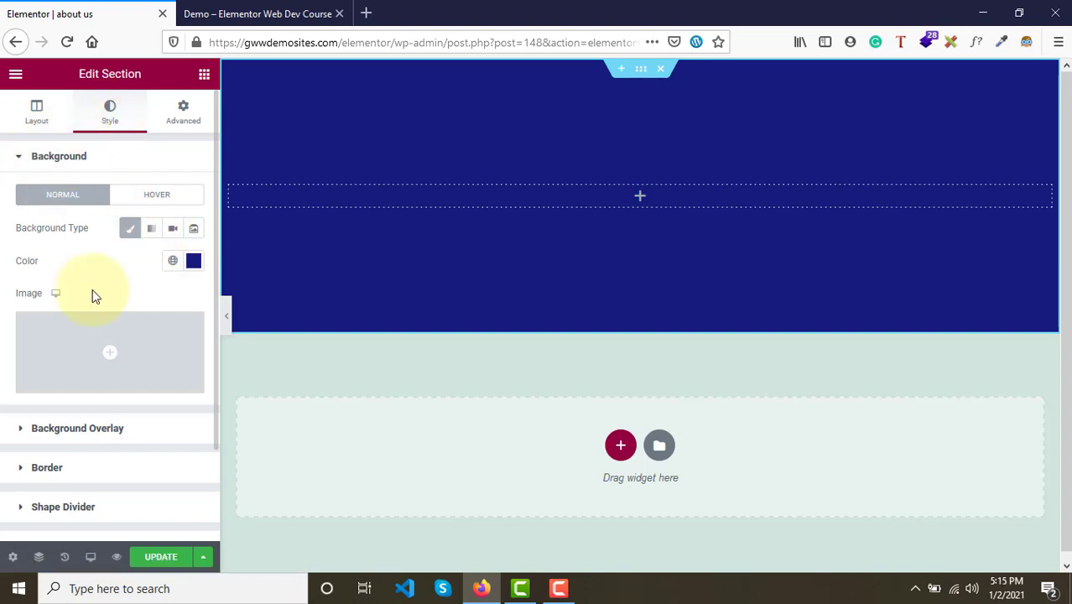
- Set the section's background image to the team photo from the media library
mouse_move(103, 345)
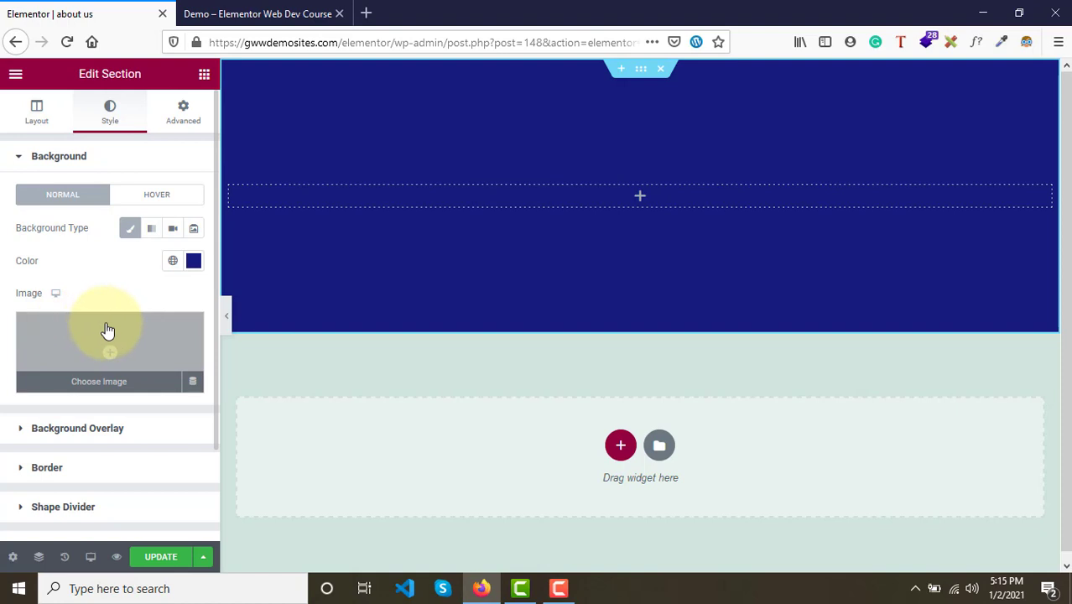
click(108, 331)
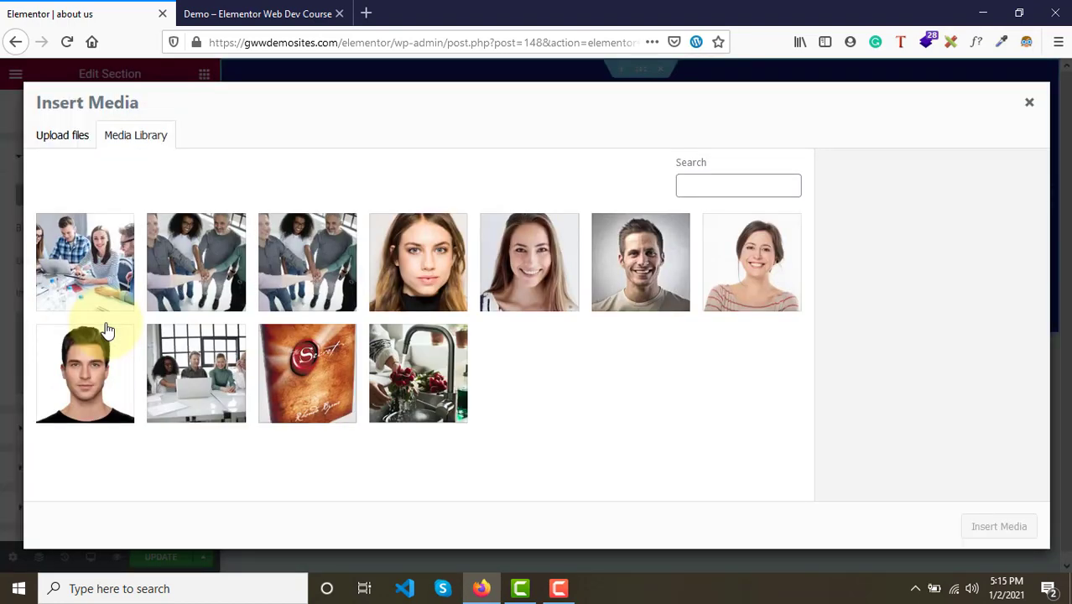
click(82, 240)
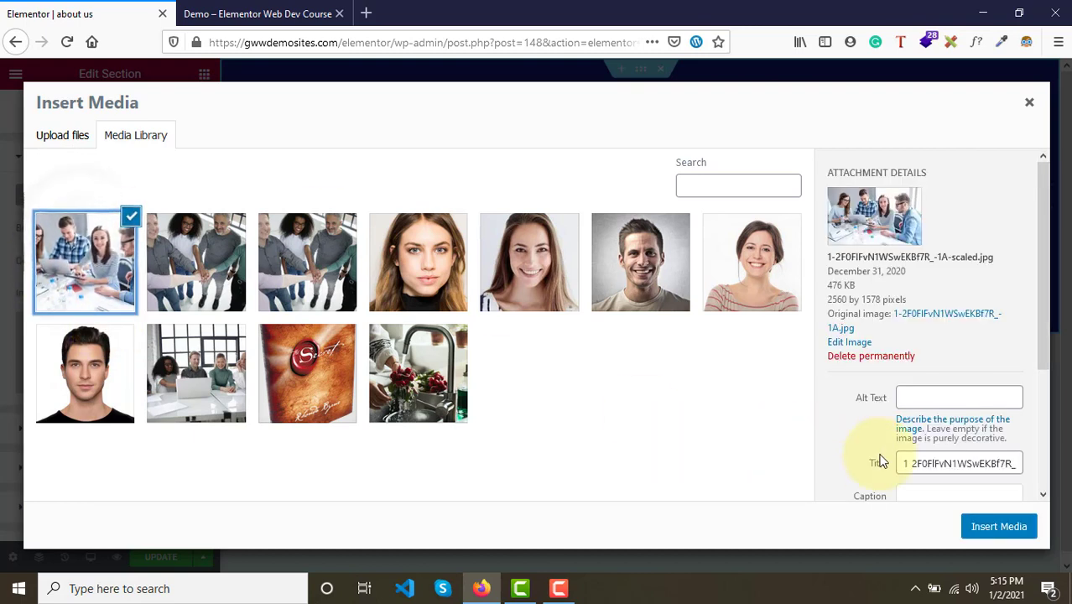
click(1000, 527)
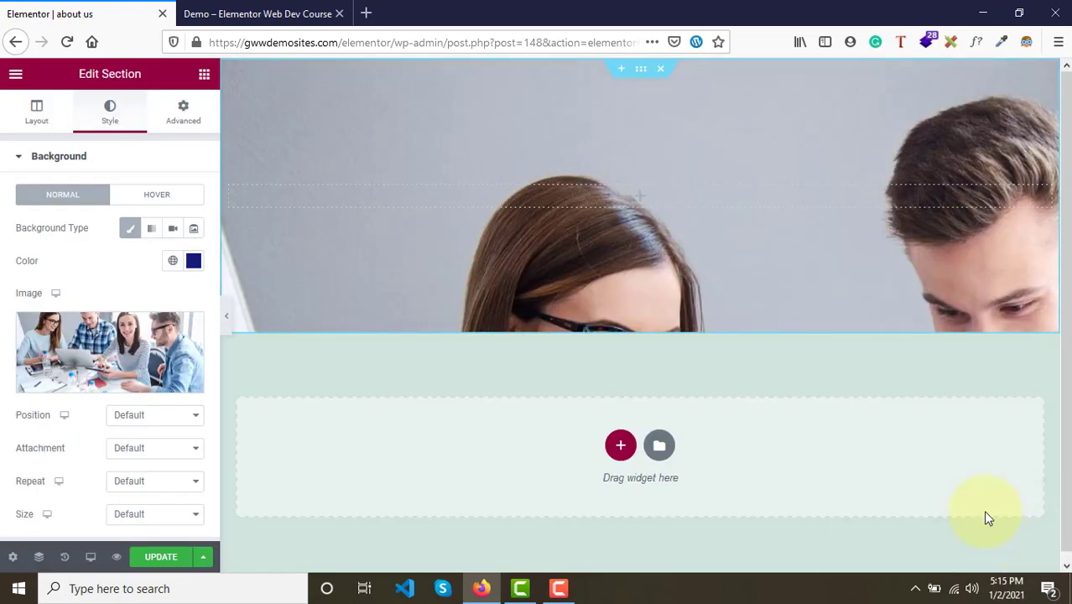
- Check the demo page again, then save the page and open a preview of it
click(293, 8)
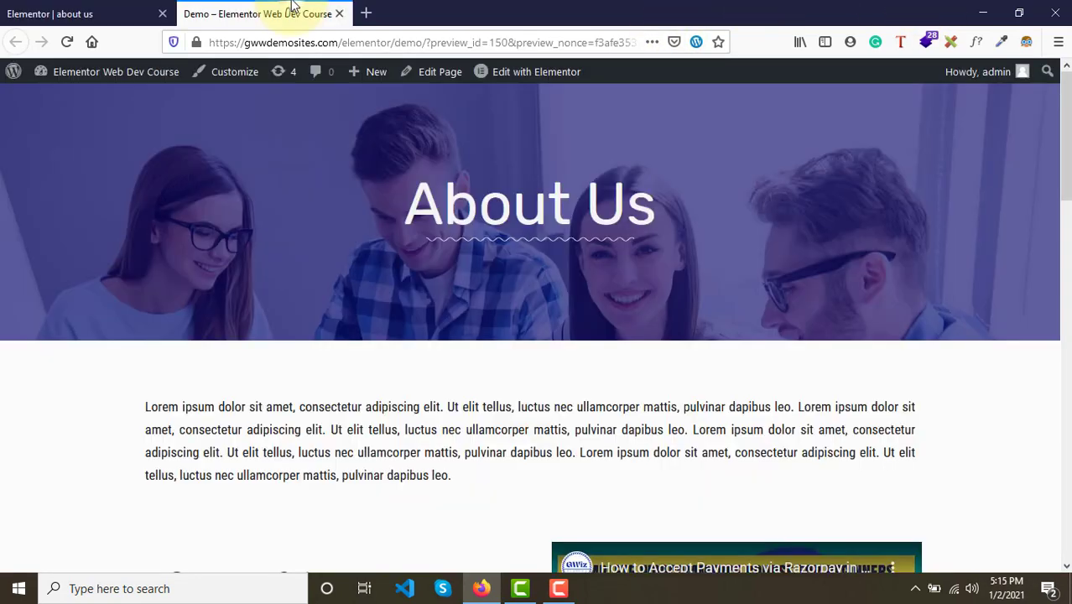
click(124, 12)
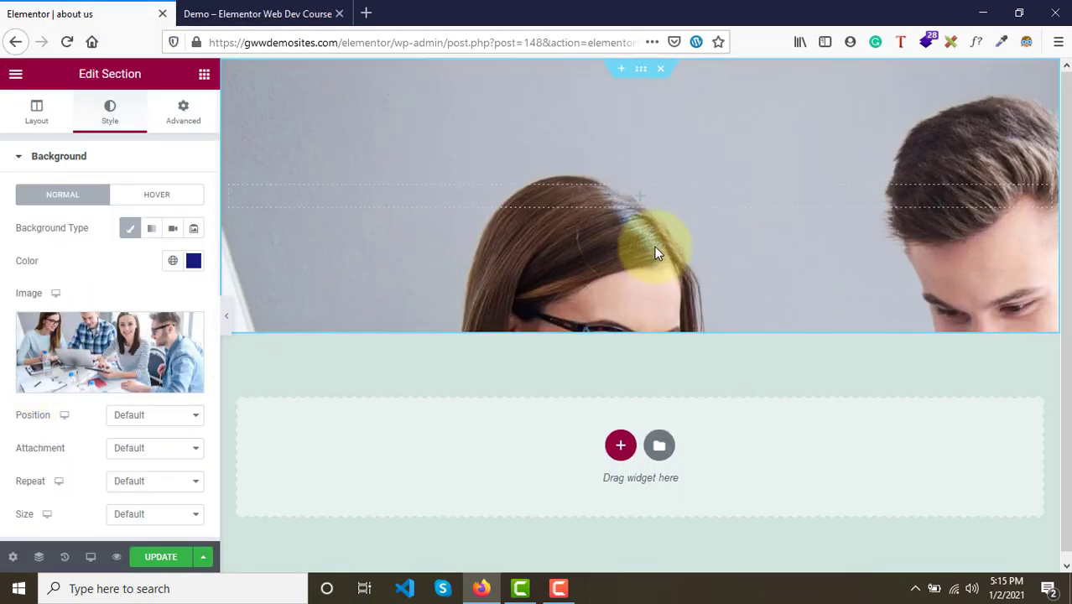
click(152, 561)
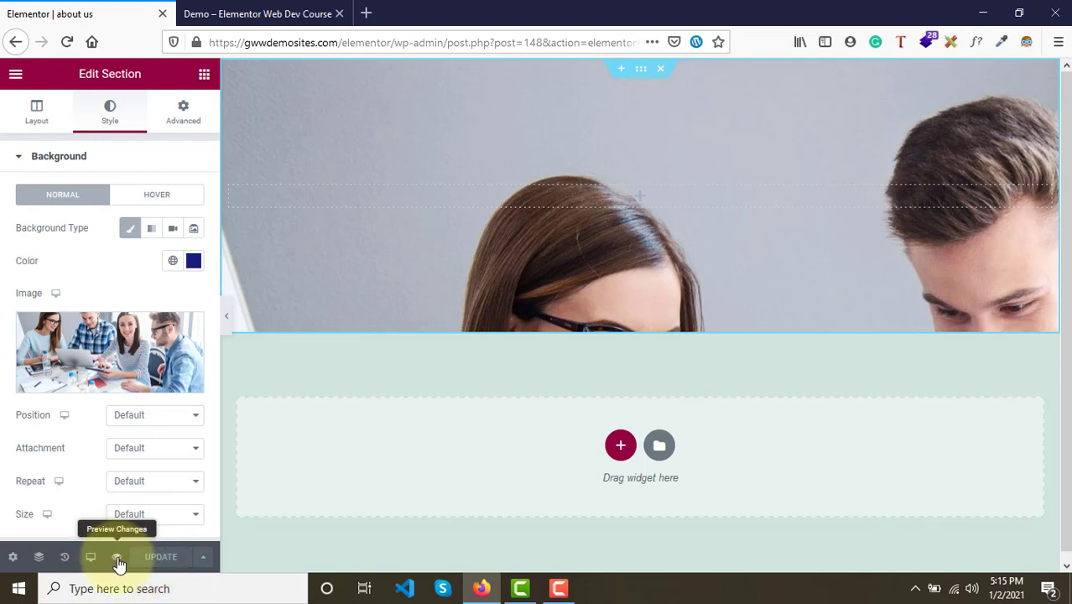
click(117, 558)
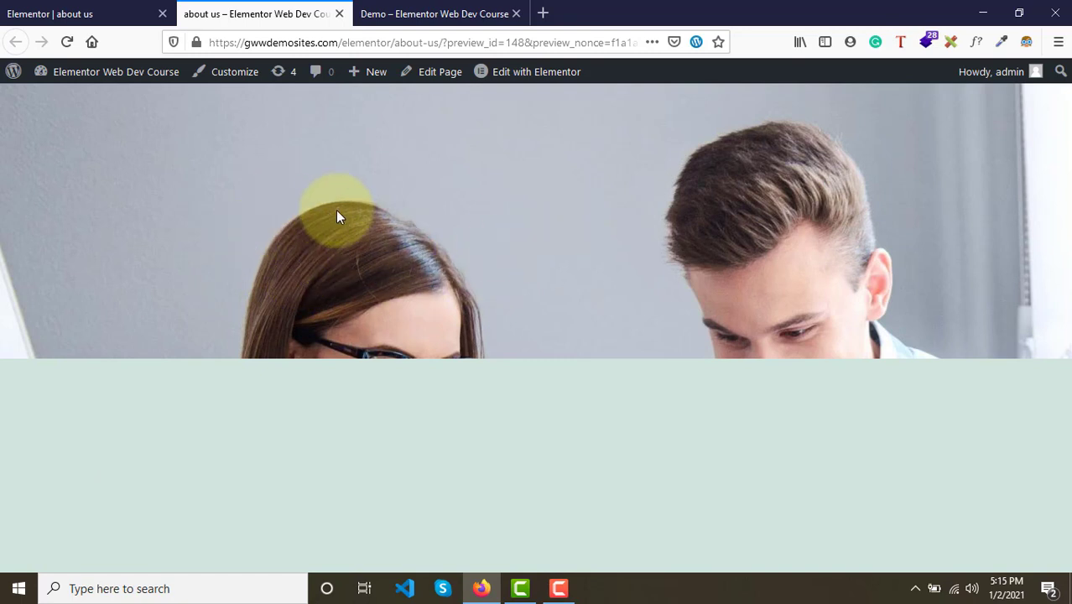
- Compare the page preview with the demo page's hero
click(451, 13)
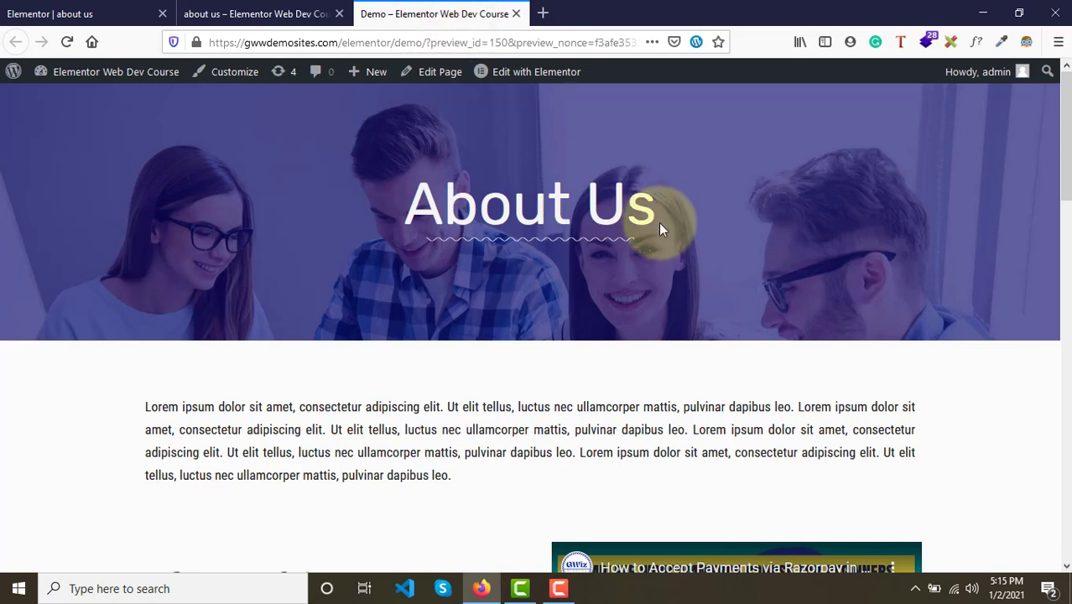
click(277, 13)
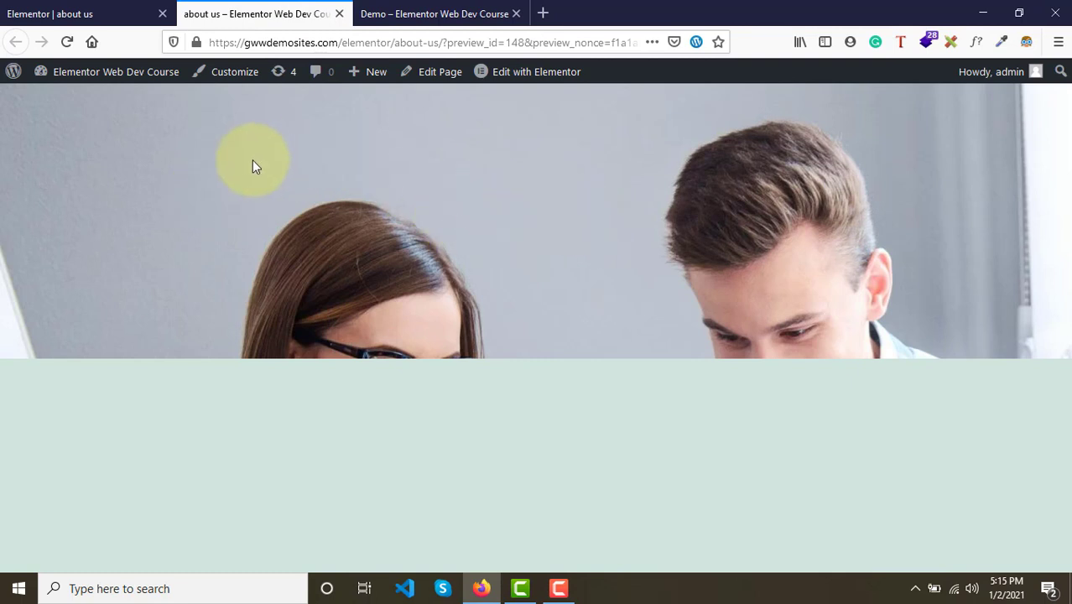
click(79, 12)
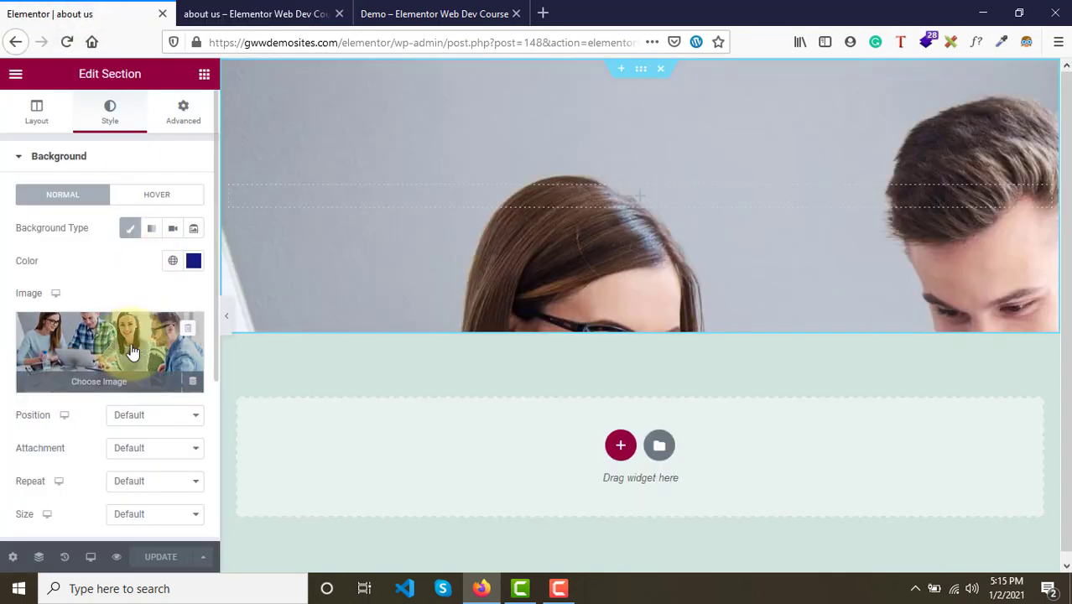
- Try the background position Center Center and return it to Default
scroll(125, 352, down, 2)
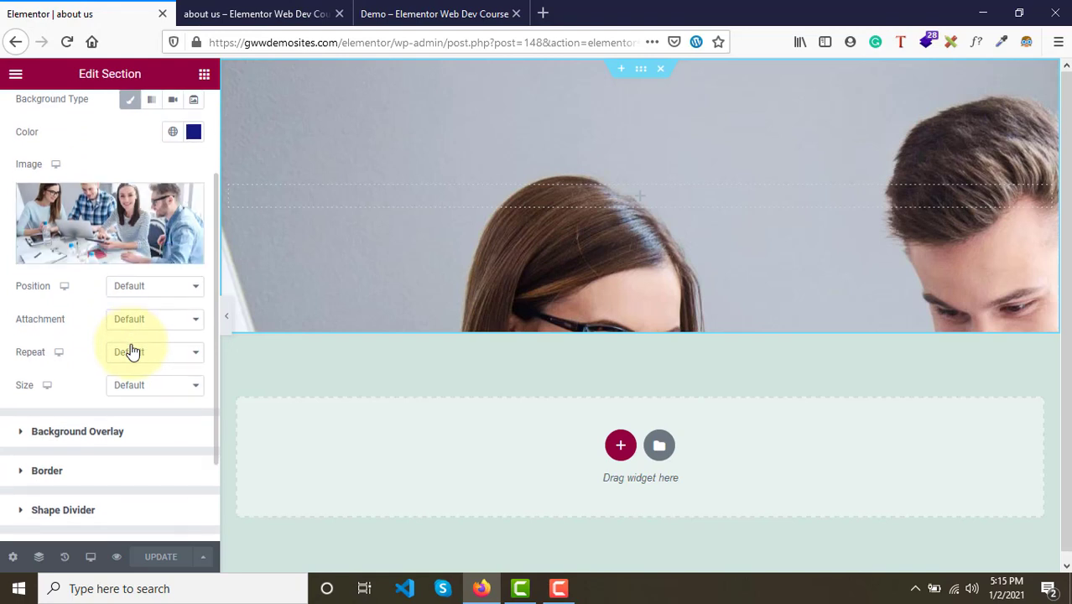
click(174, 298)
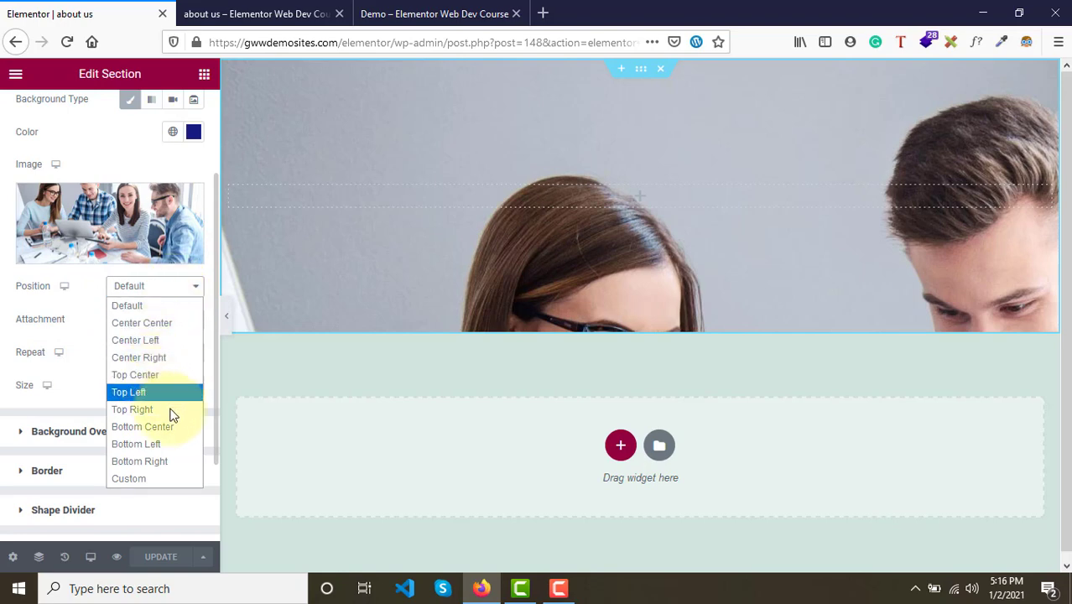
click(146, 323)
click(139, 289)
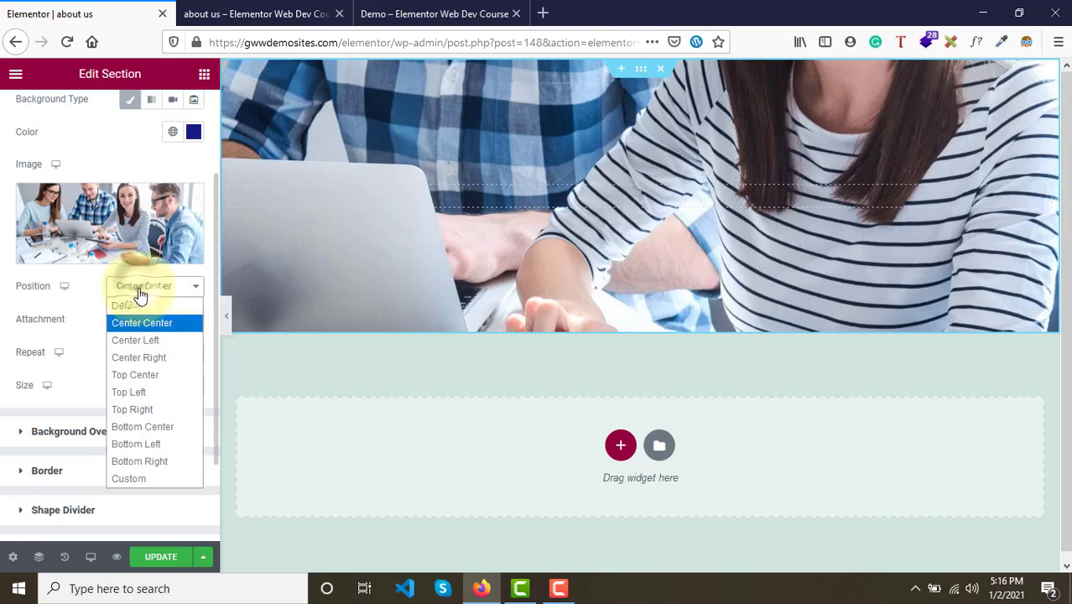
click(147, 310)
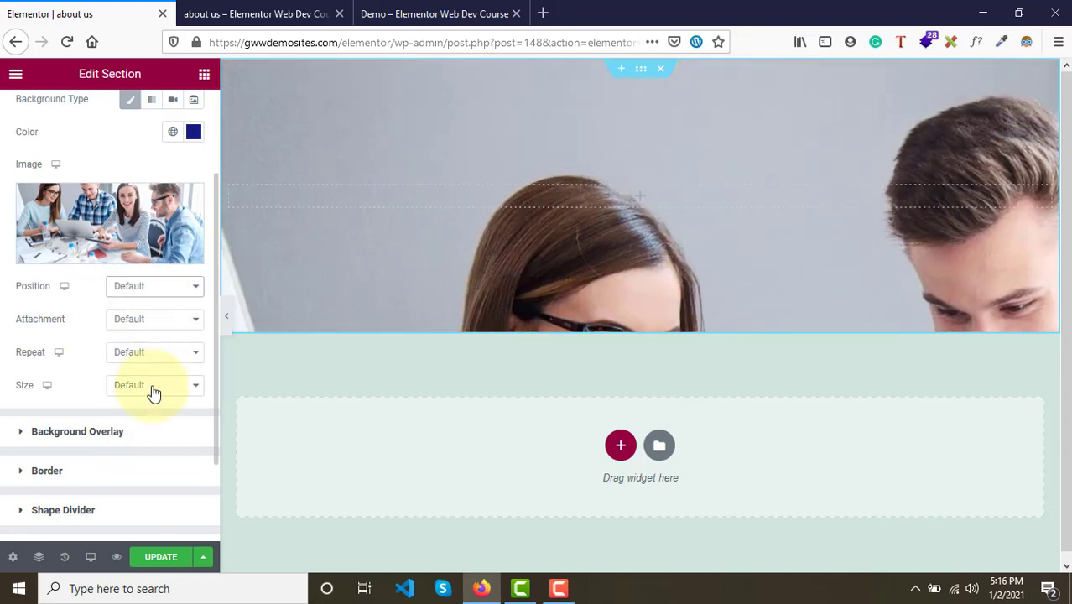
- Set the background image size to Cover
click(154, 389)
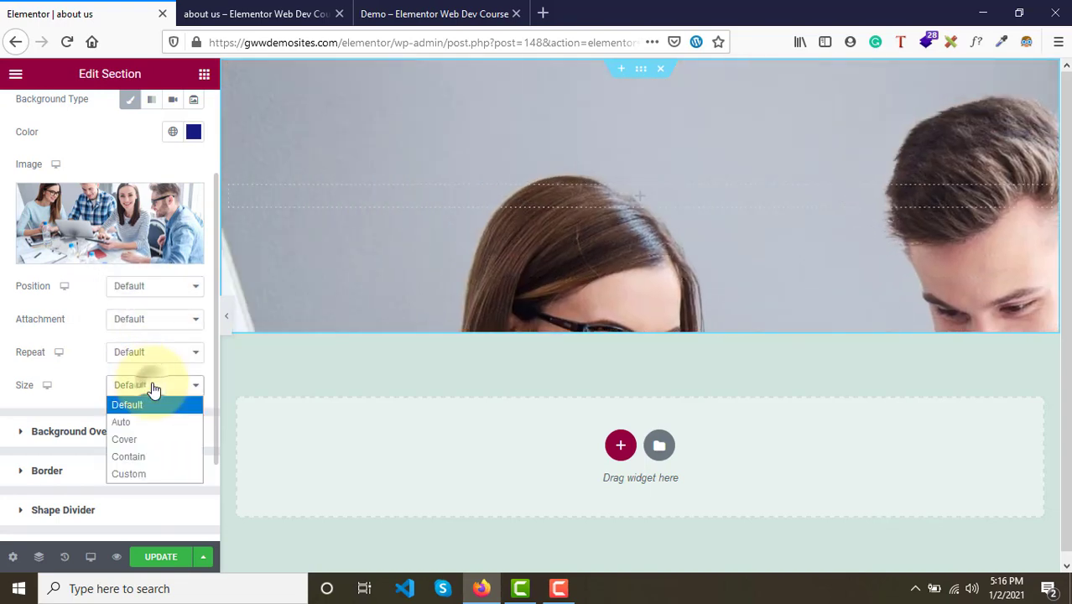
click(155, 439)
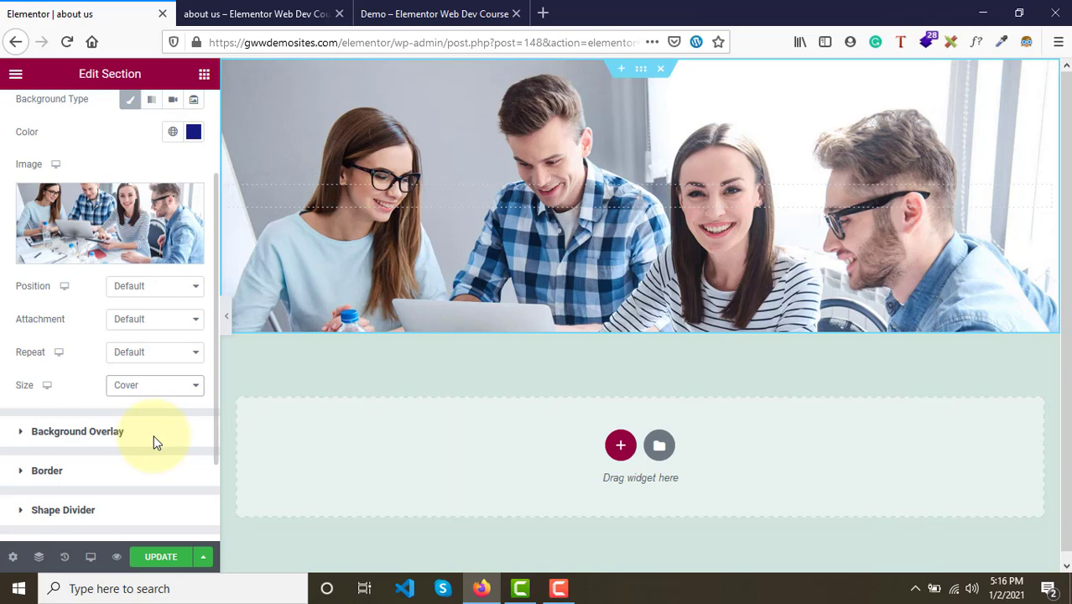
click(144, 387)
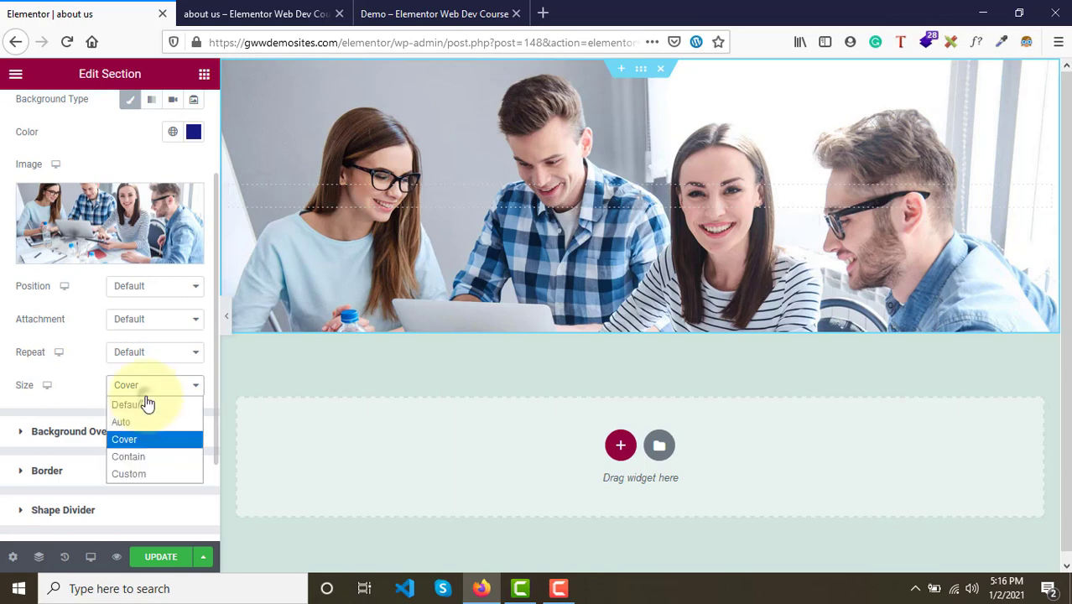
click(136, 457)
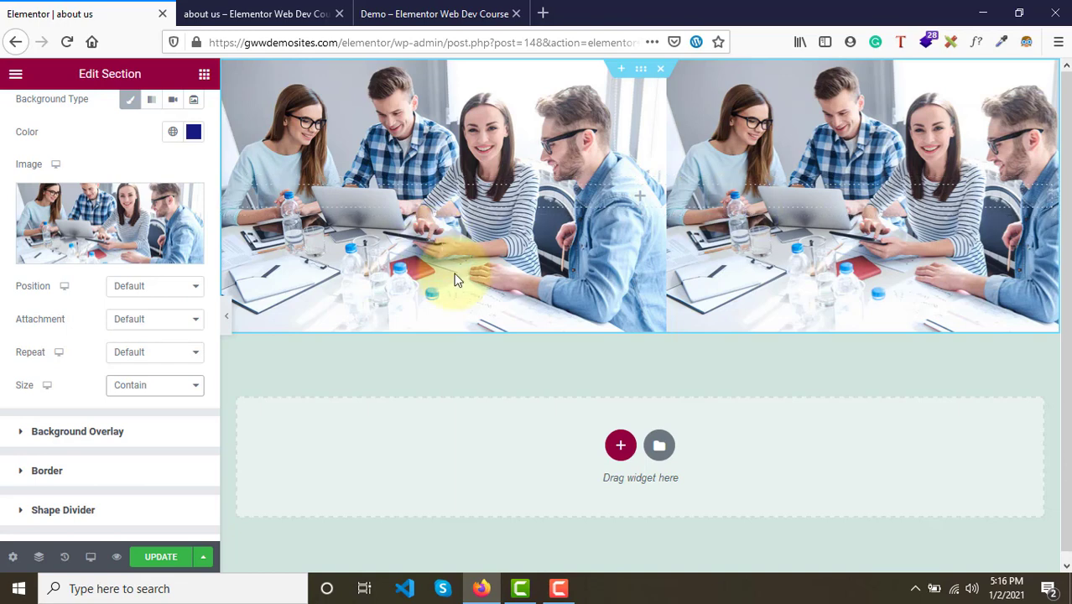
click(157, 391)
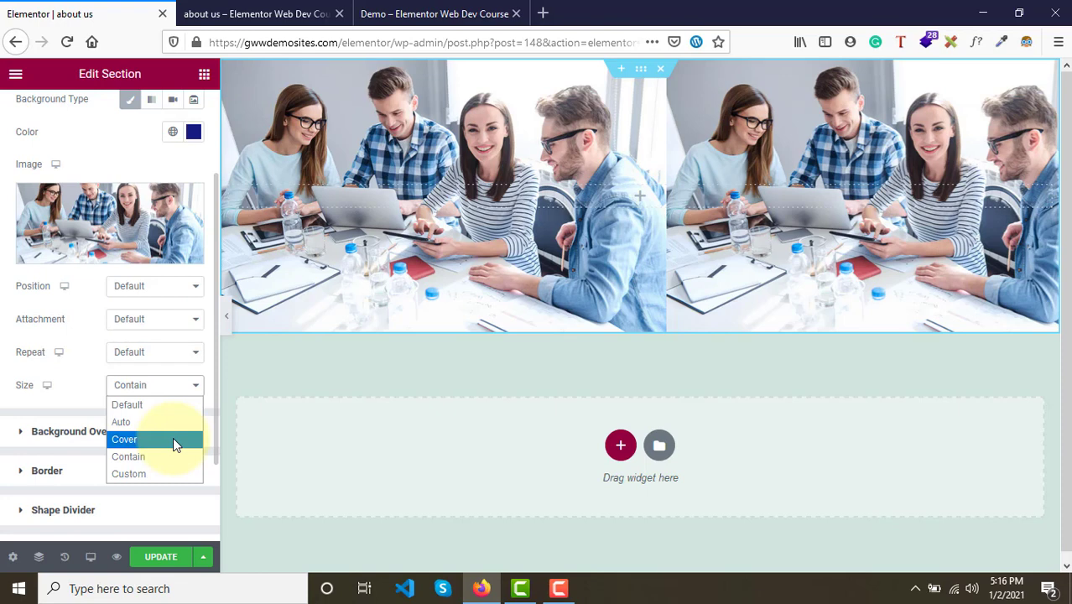
click(173, 440)
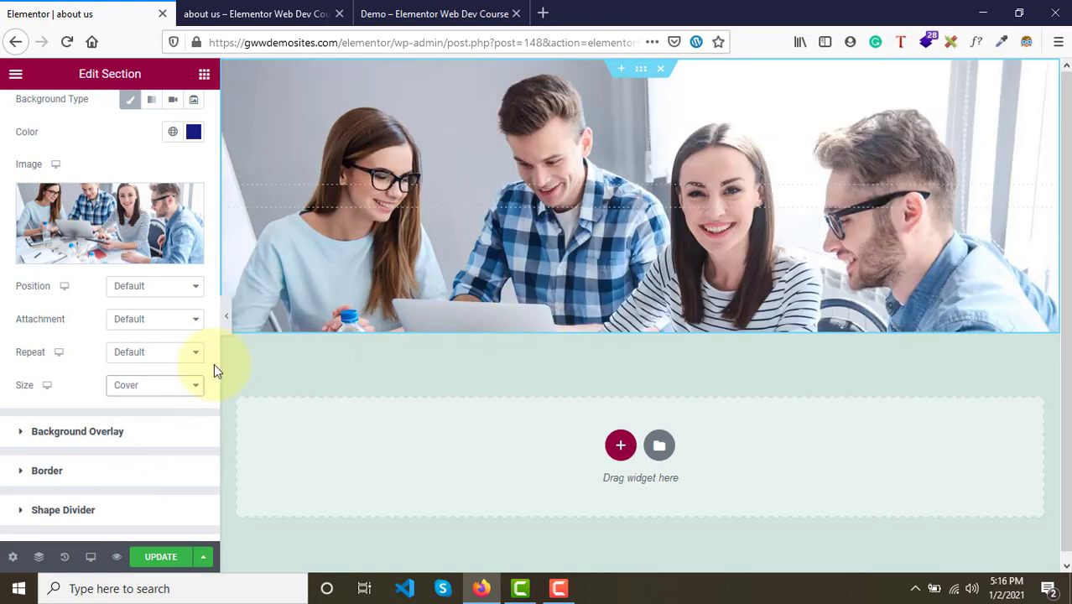
click(130, 390)
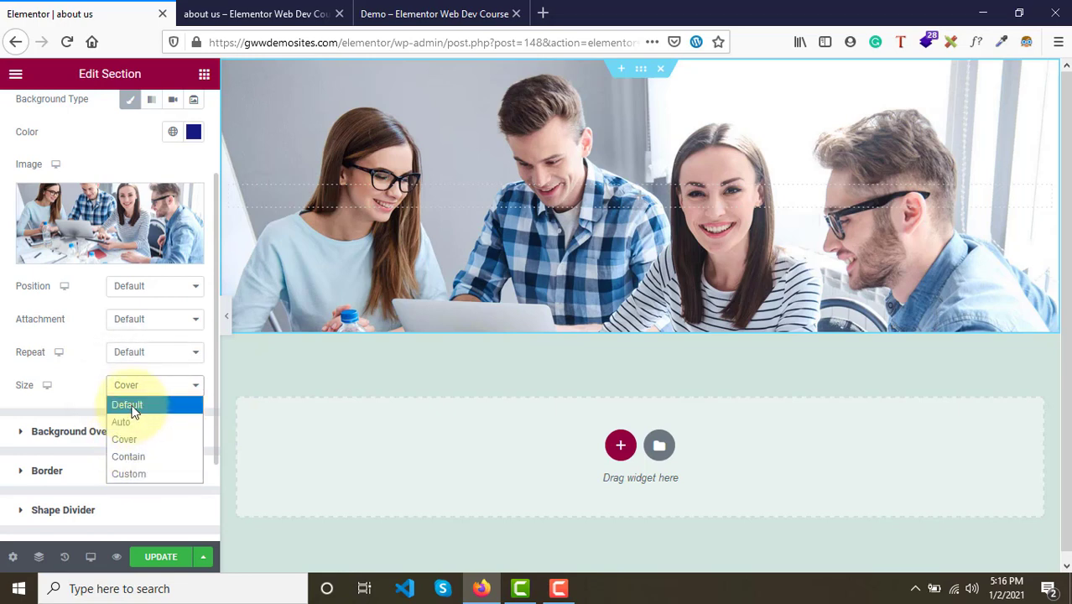
click(122, 447)
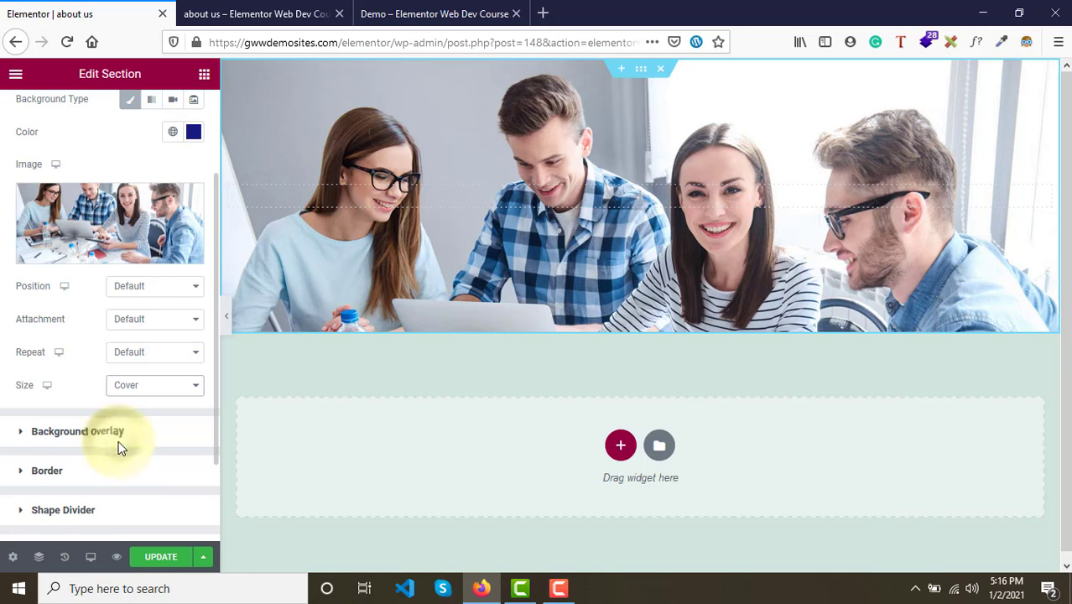
- Set the background repeat to No-repeat and save the page
click(165, 357)
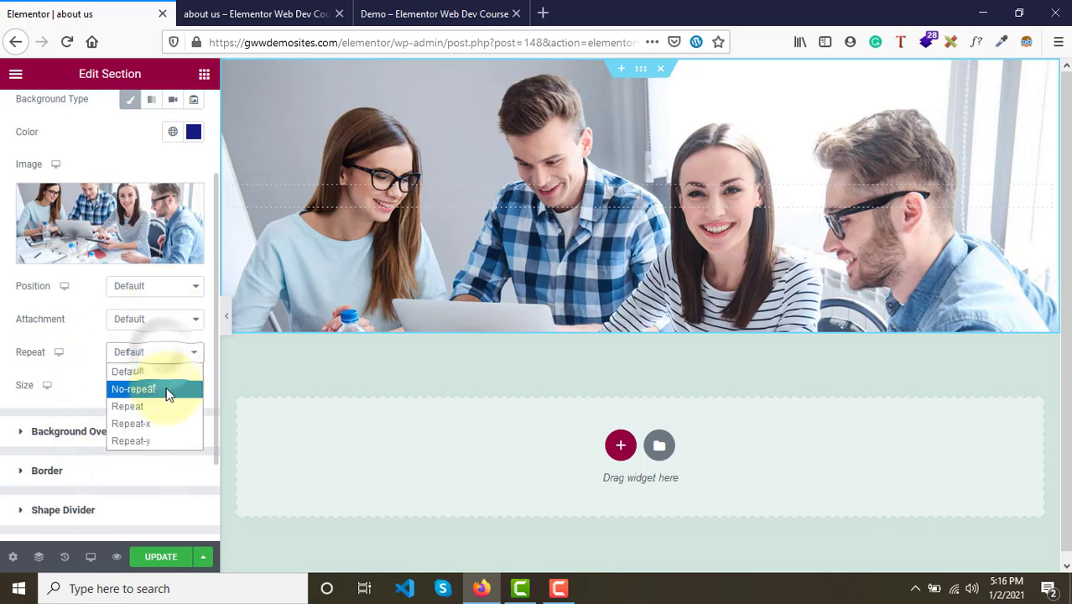
click(166, 388)
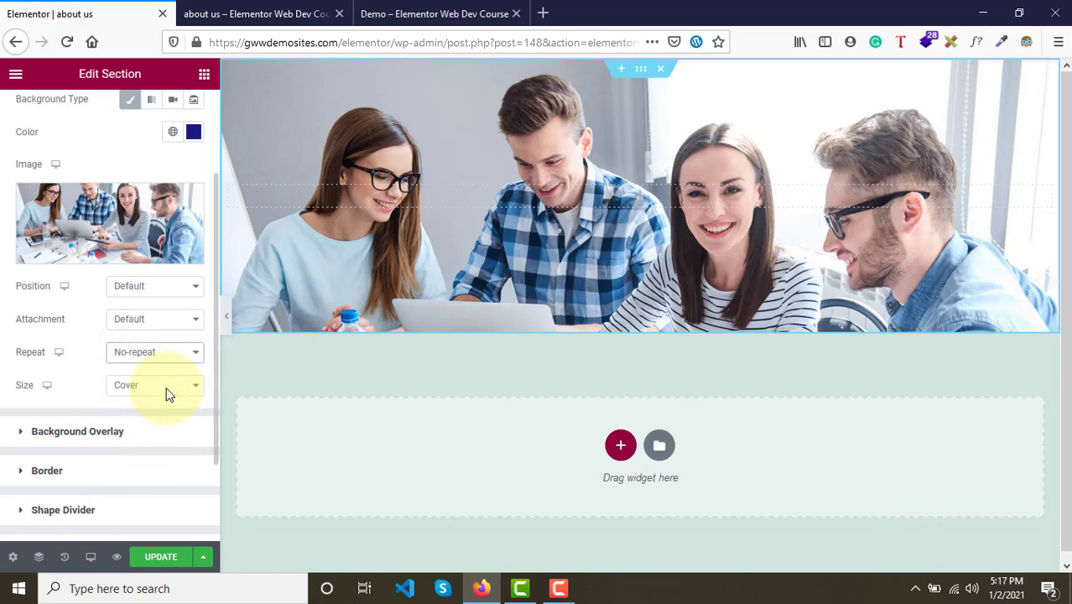
scroll(165, 394, up, 3)
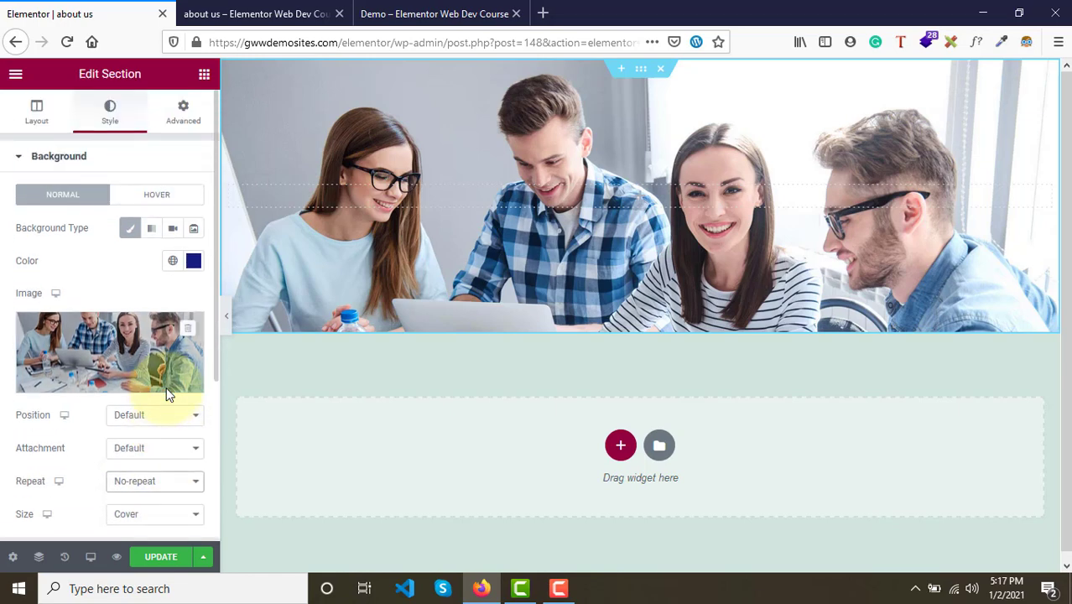
click(59, 159)
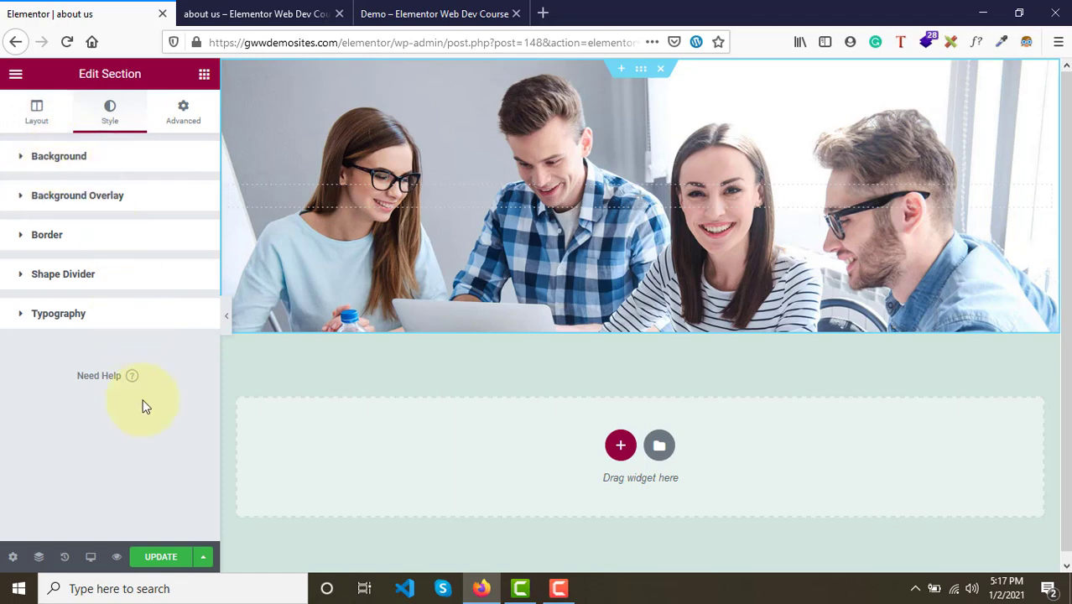
click(161, 557)
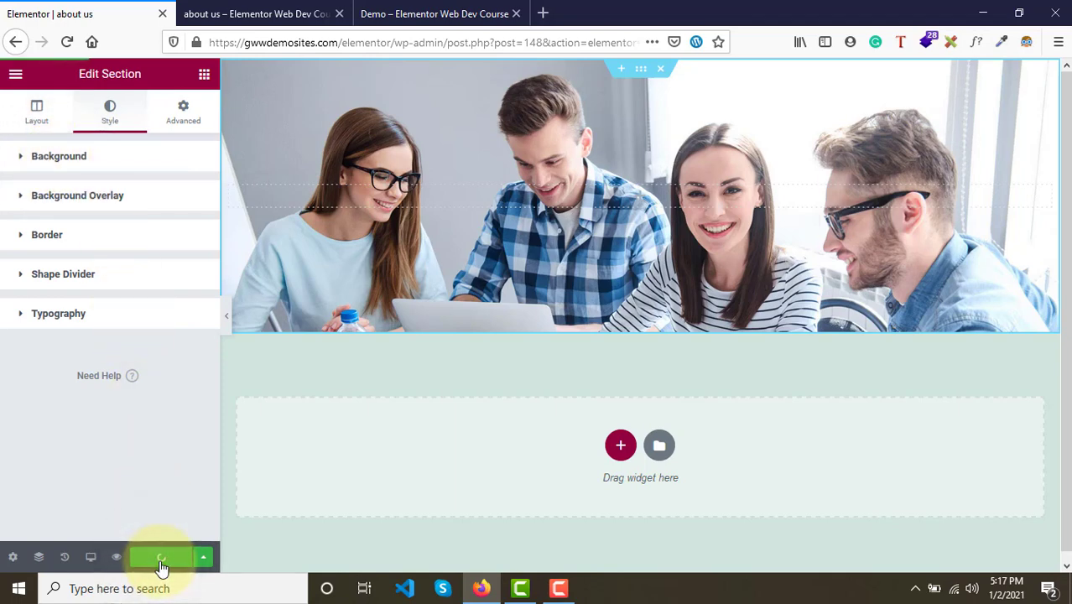
- Compare the refreshed preview with the demo page's hero
click(252, 13)
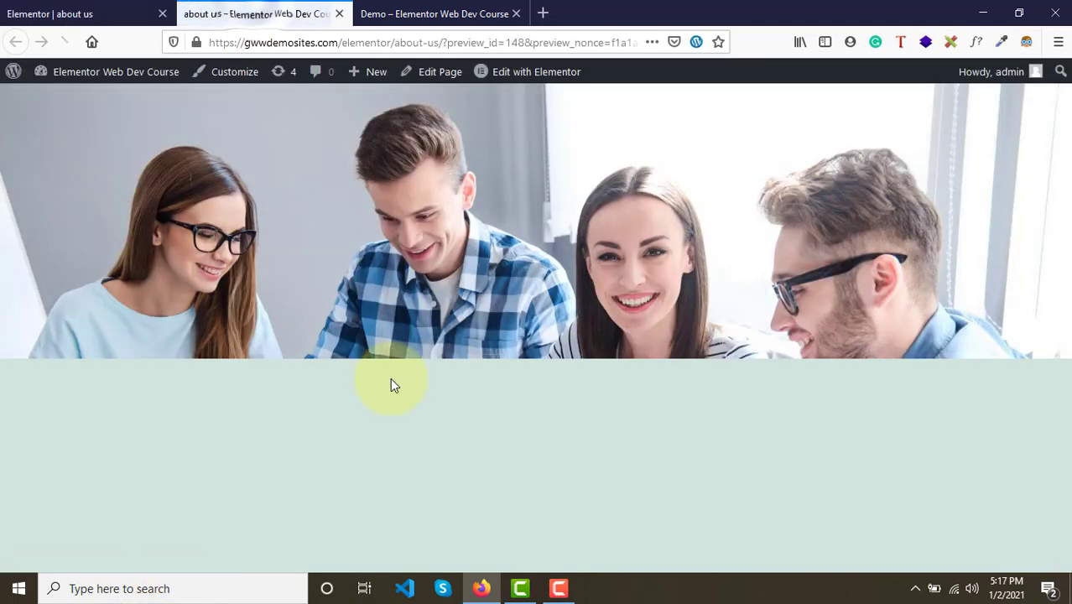
click(420, 13)
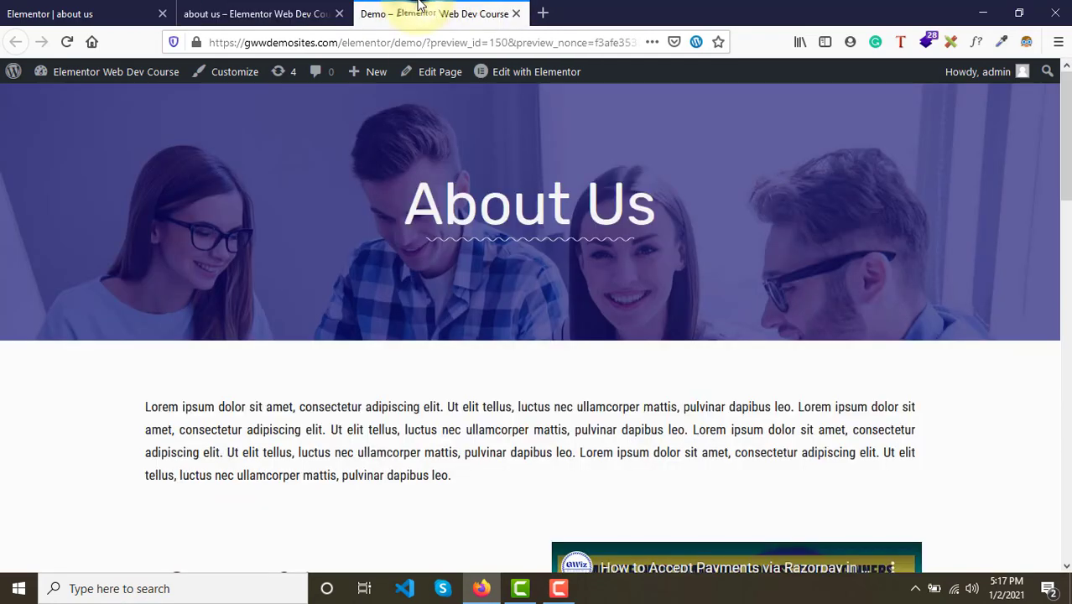
click(217, 7)
click(381, 9)
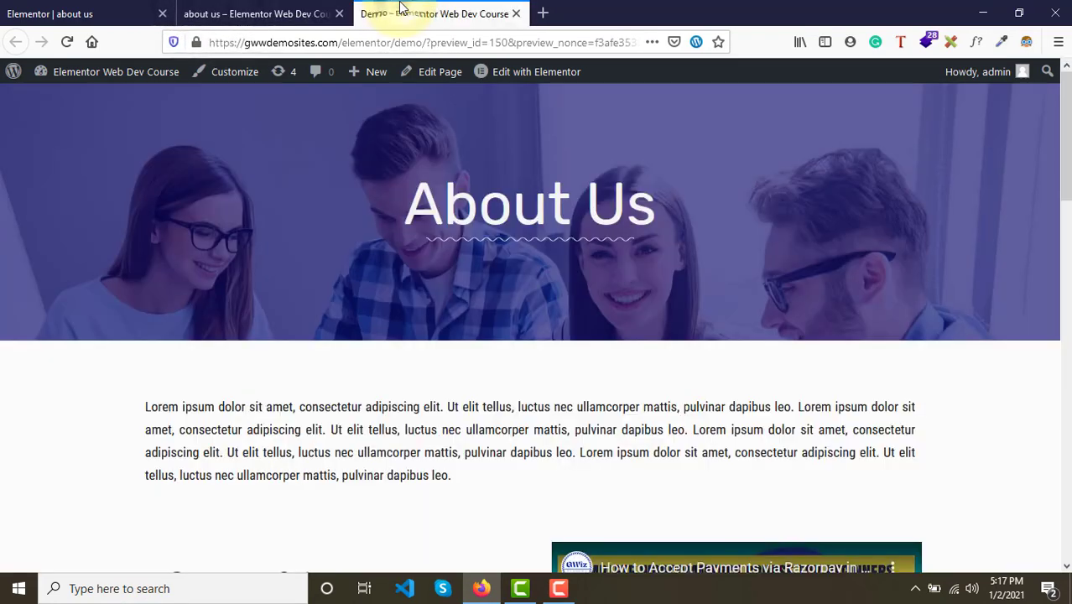
click(315, 8)
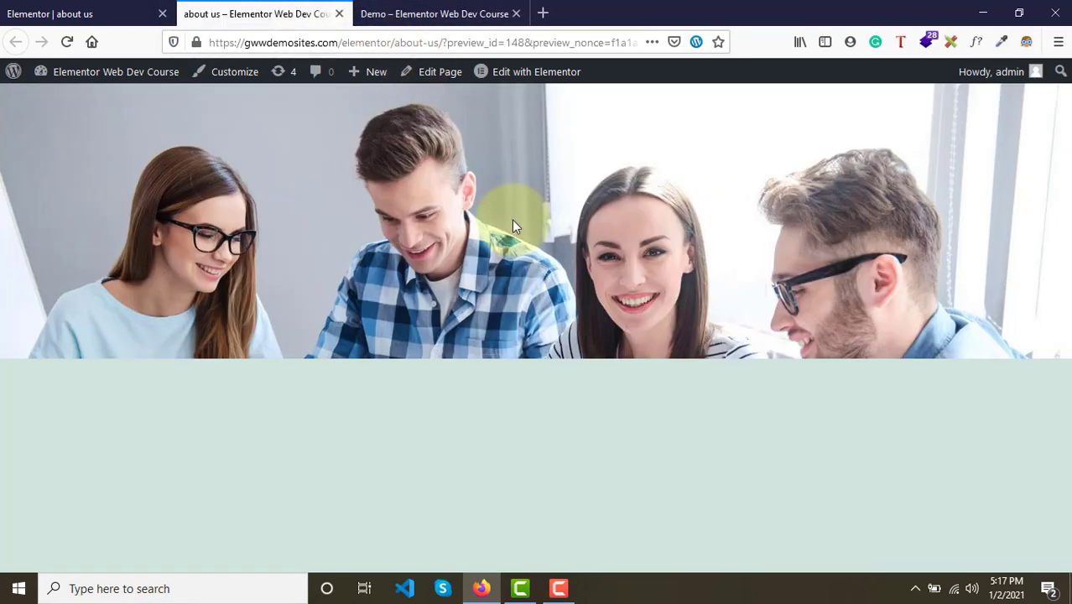
- Give the hero section a Classic background overlay, briefly trying the Gradient type first
click(371, 14)
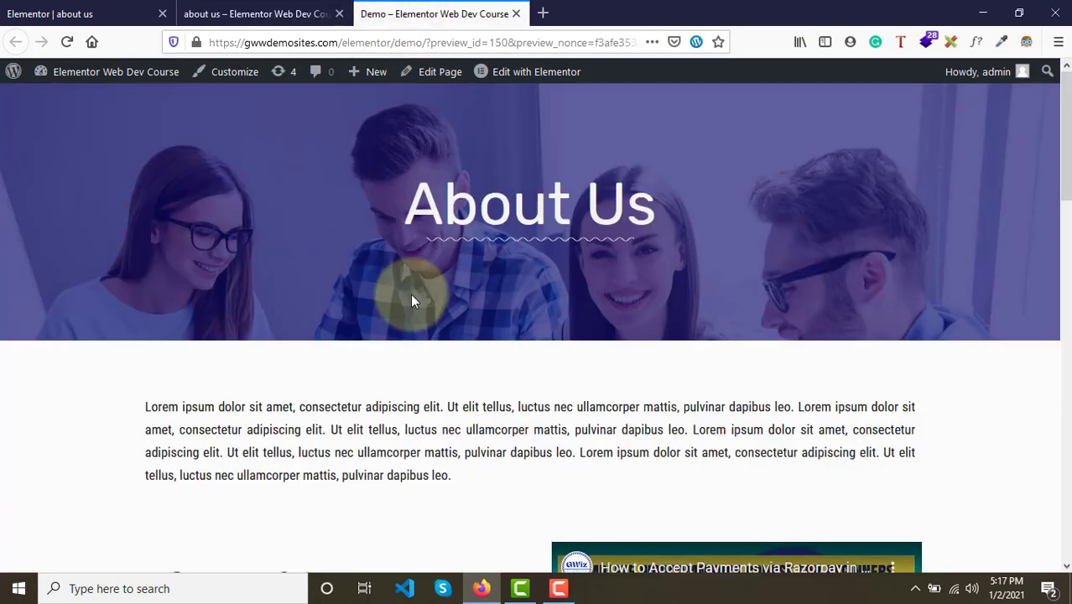
click(260, 13)
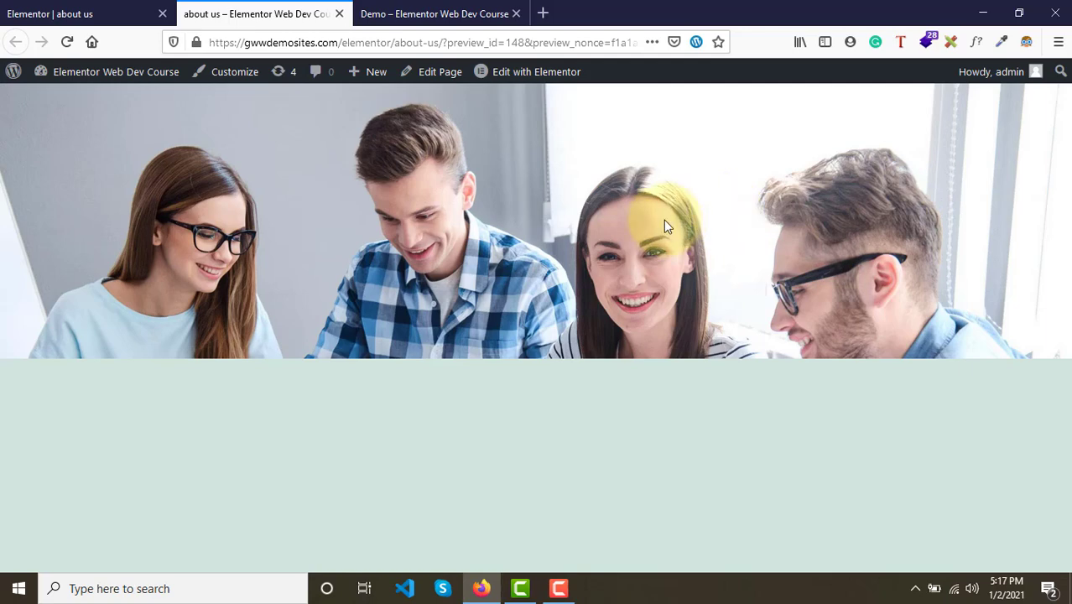
click(116, 7)
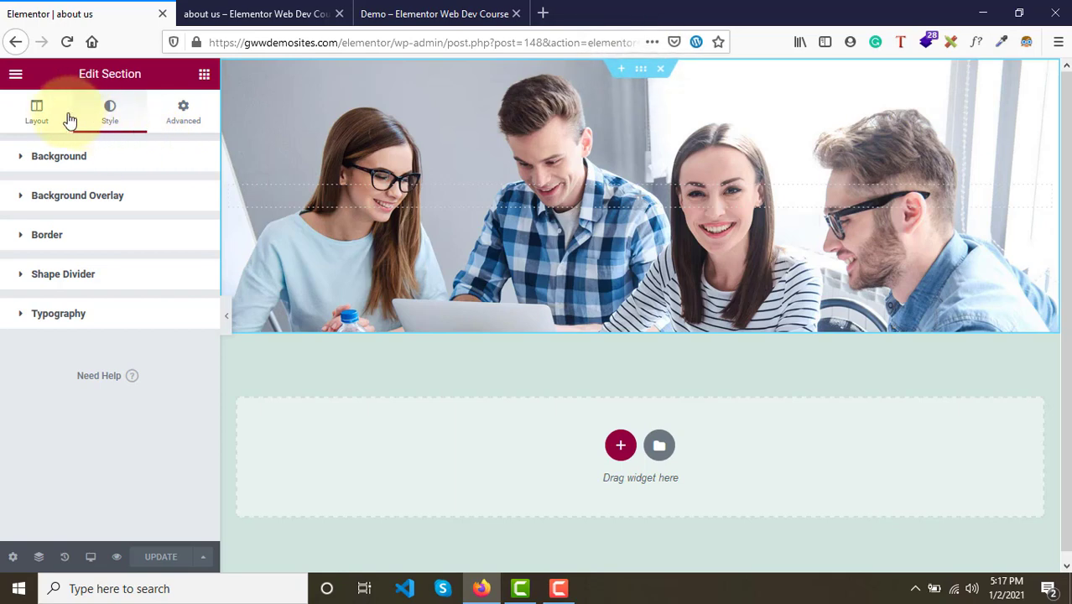
click(108, 113)
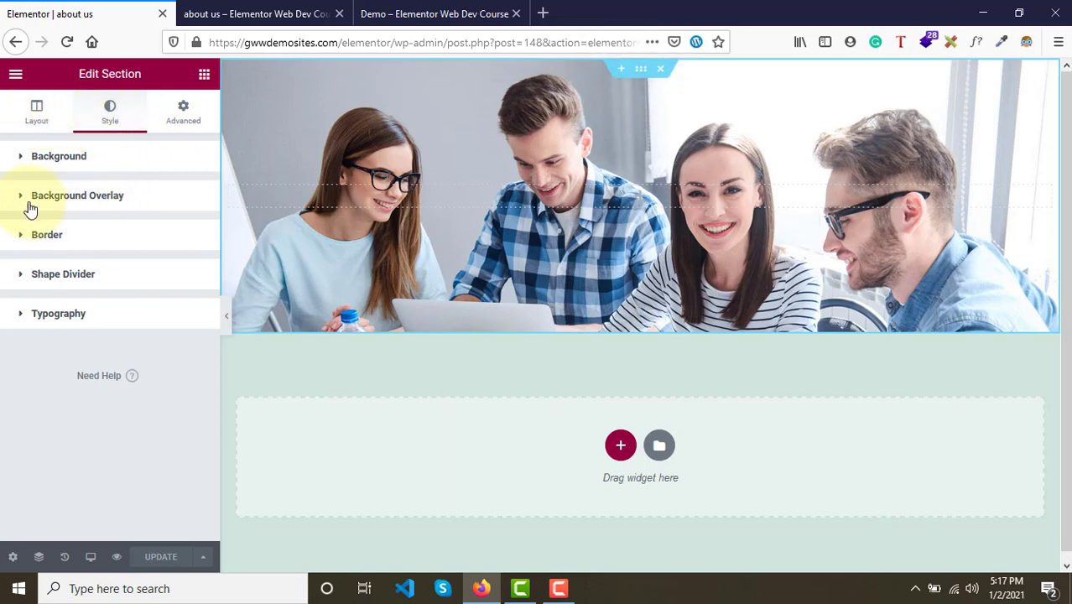
click(109, 197)
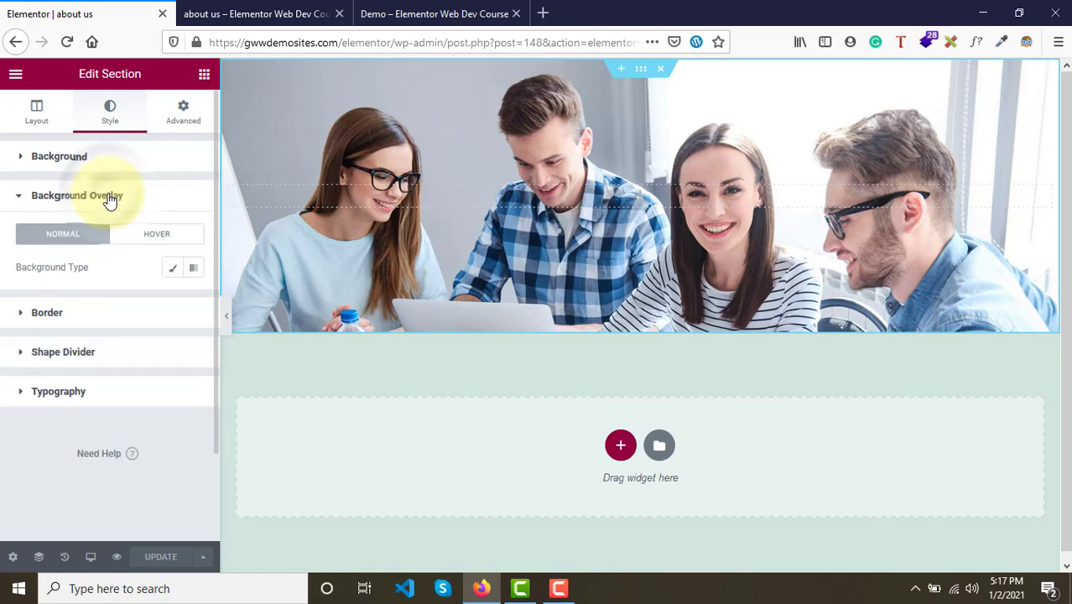
click(171, 273)
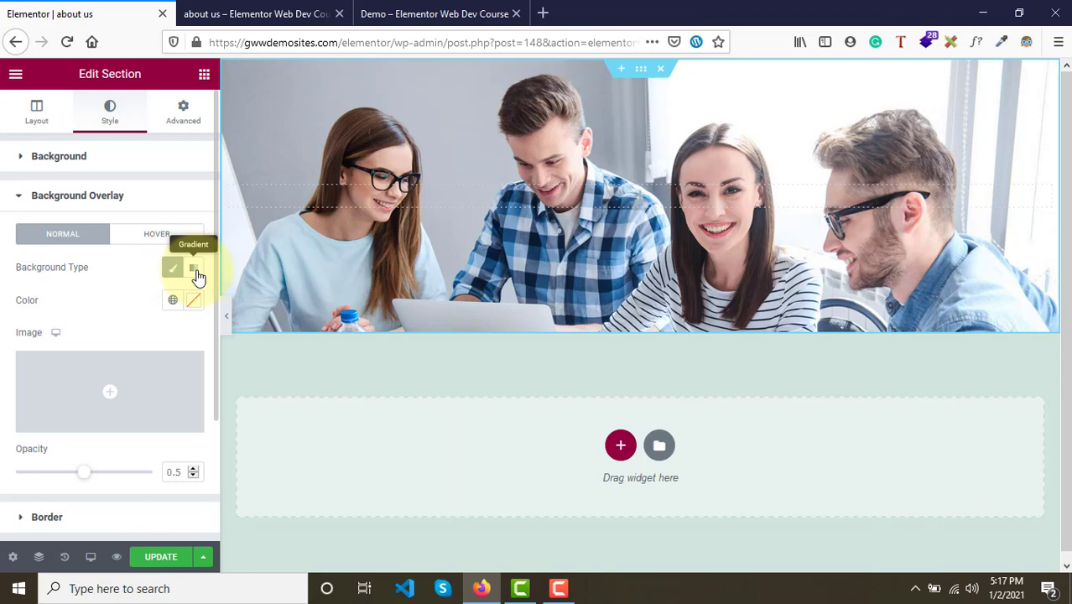
click(195, 270)
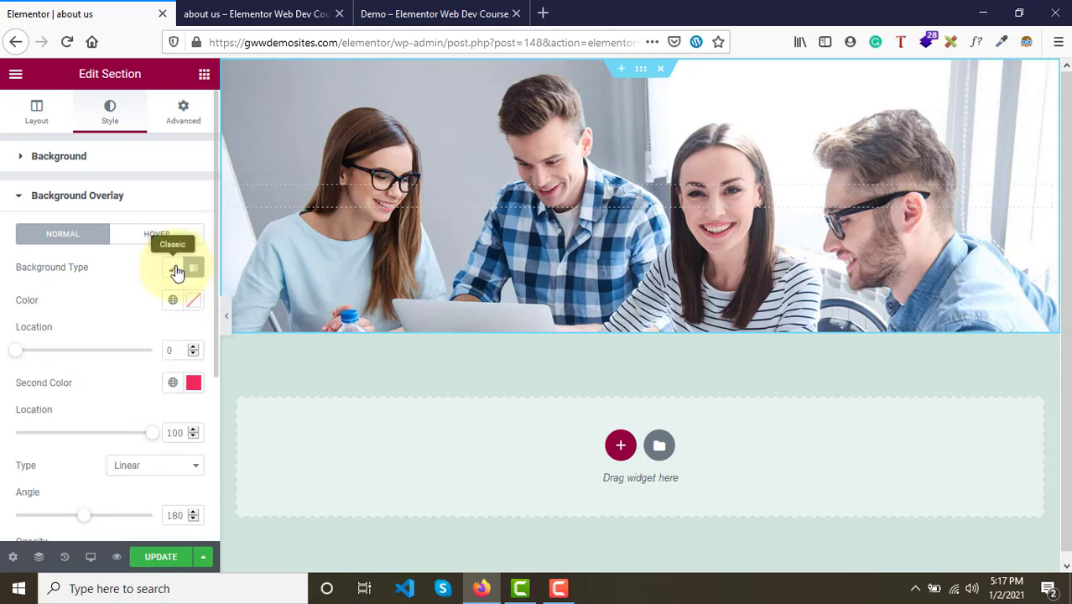
click(178, 270)
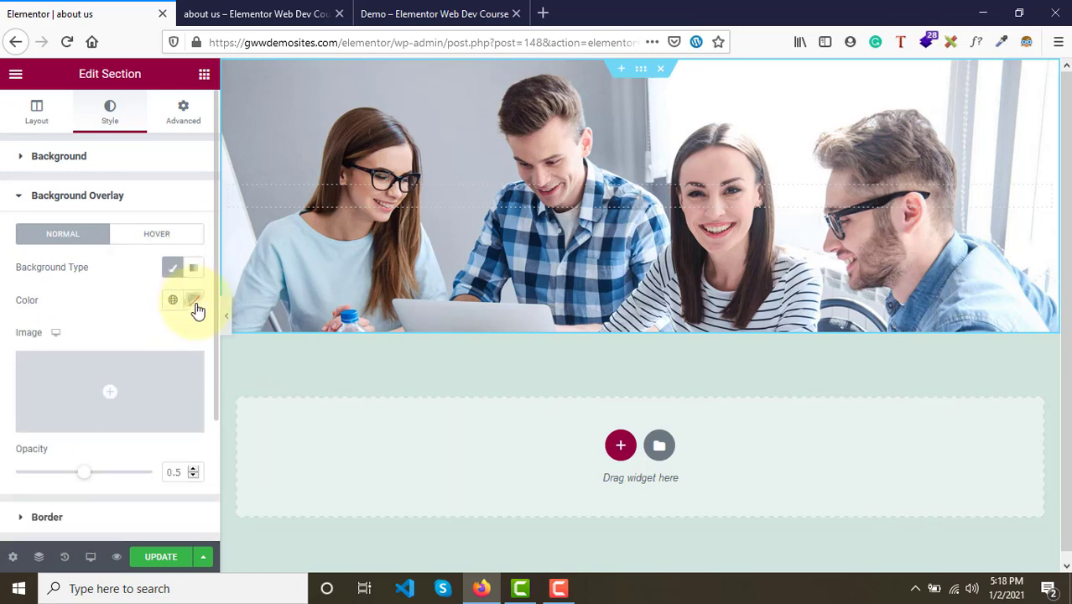
- Set the overlay colour to a dark navy blue, checking it against the demo hero
click(194, 304)
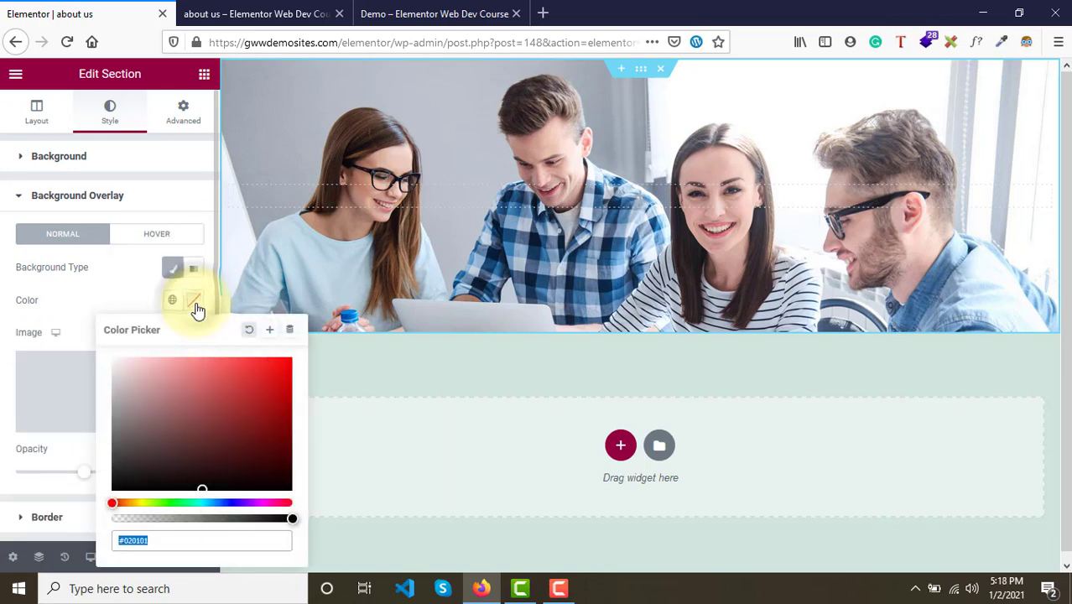
click(230, 504)
click(235, 389)
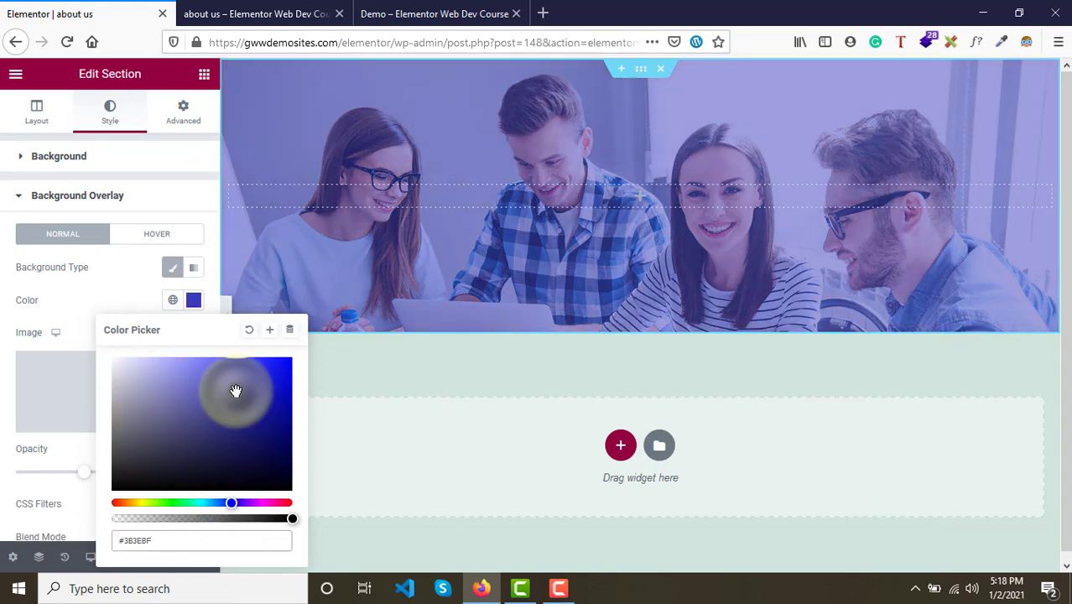
drag(237, 388, 279, 448)
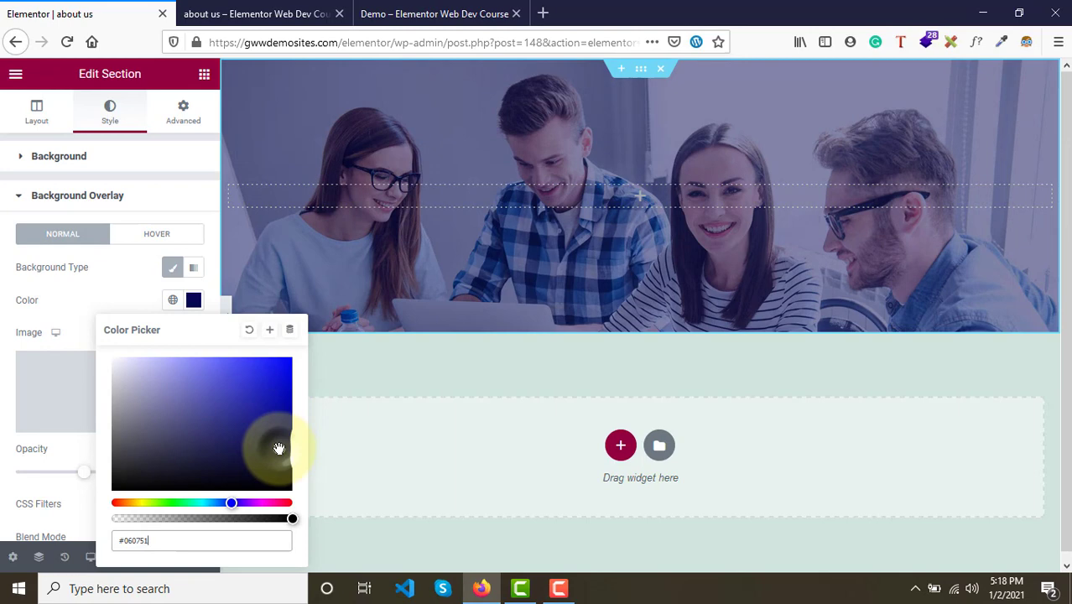
click(308, 10)
click(407, 12)
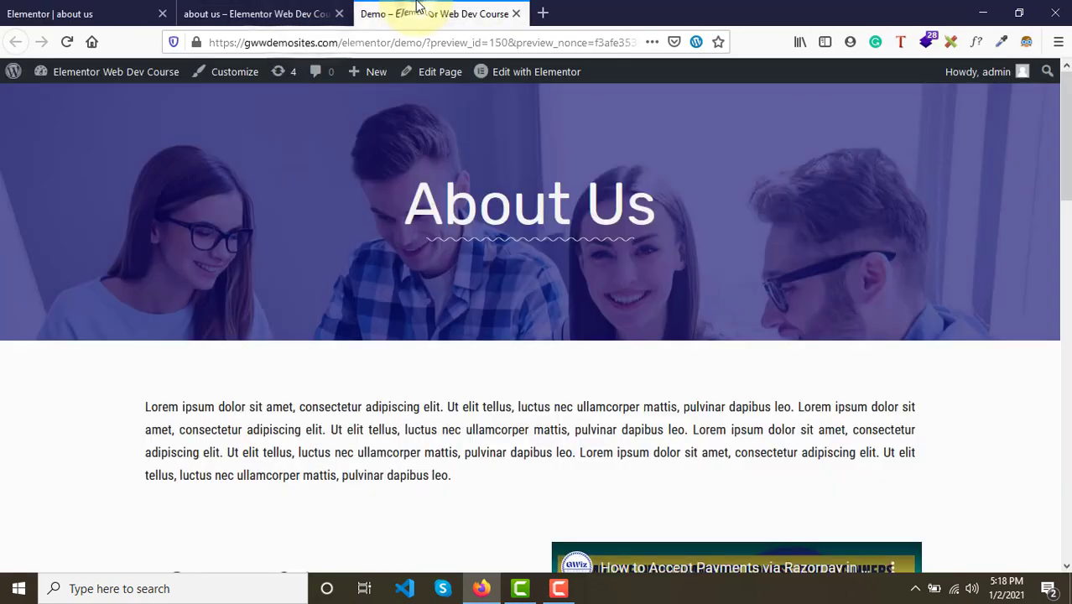
click(151, 10)
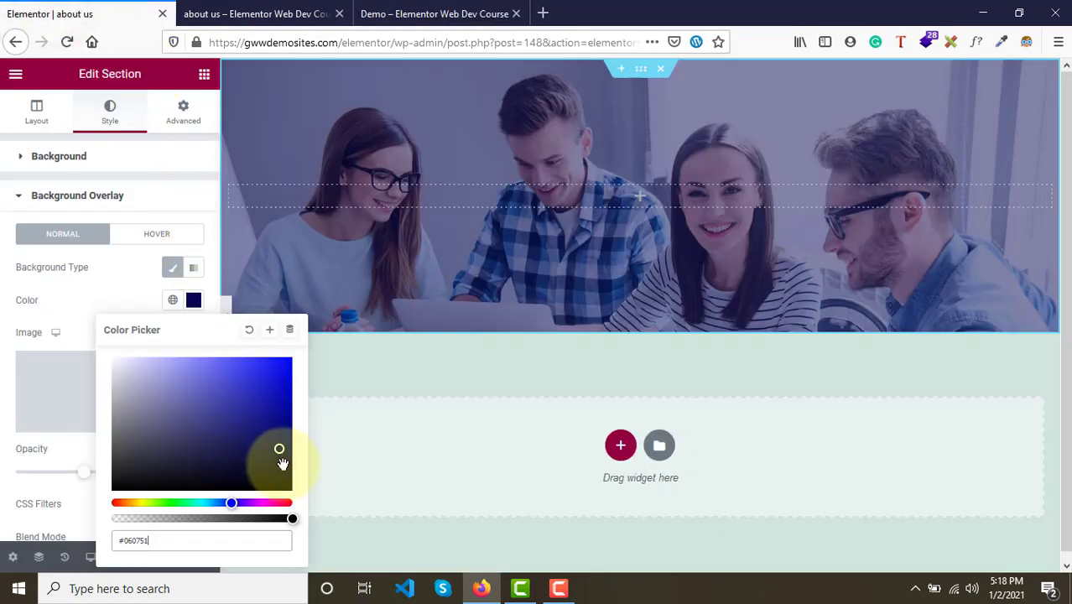
drag(278, 460, 274, 438)
click(67, 314)
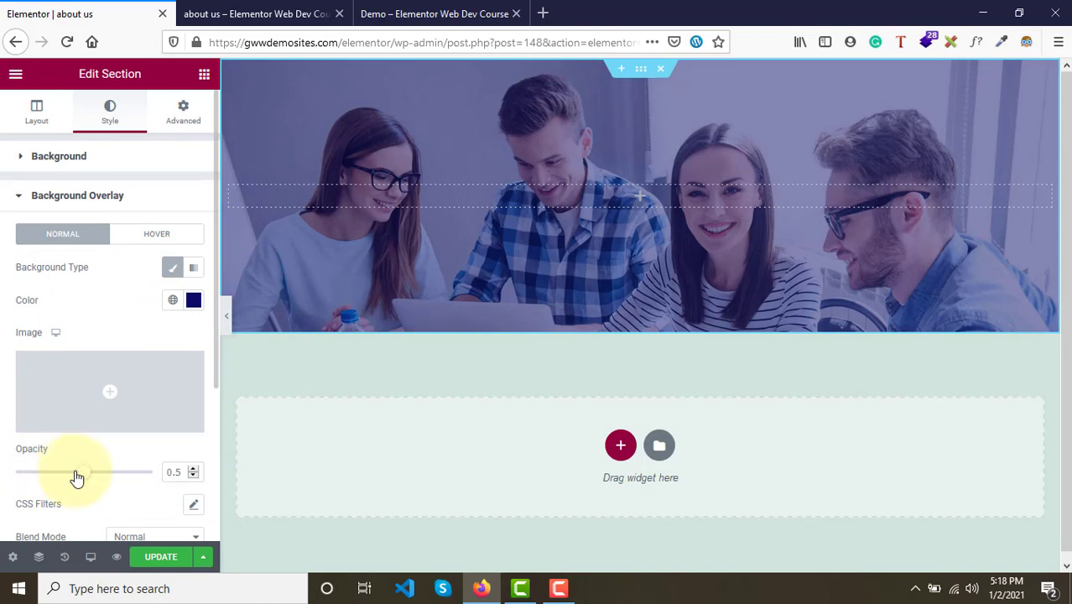
- Raise the overlay opacity to 0.7 and update the page
drag(84, 478, 114, 472)
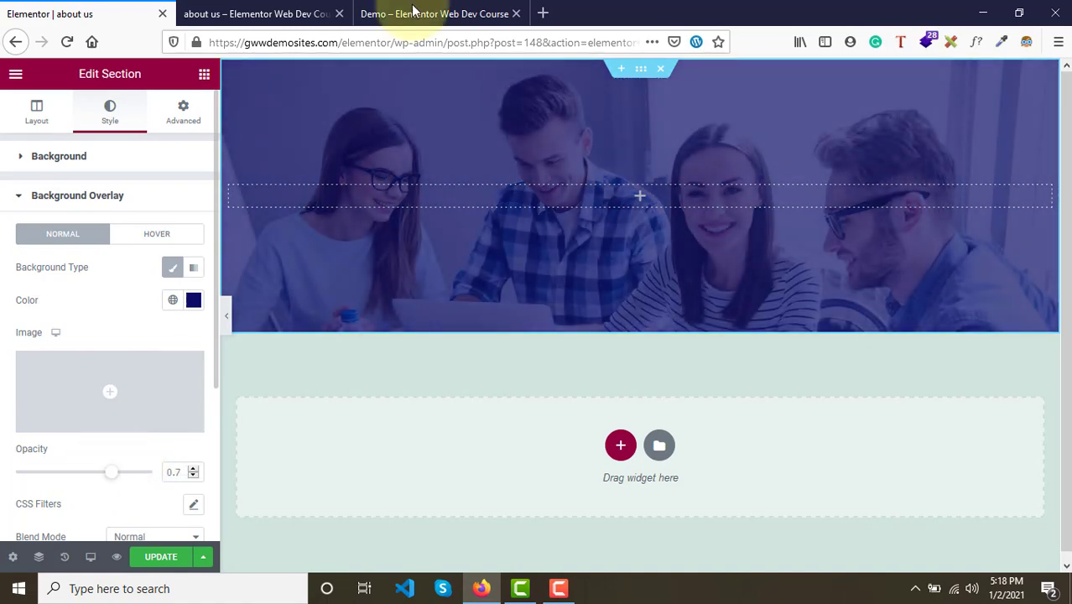
click(453, 13)
click(95, 11)
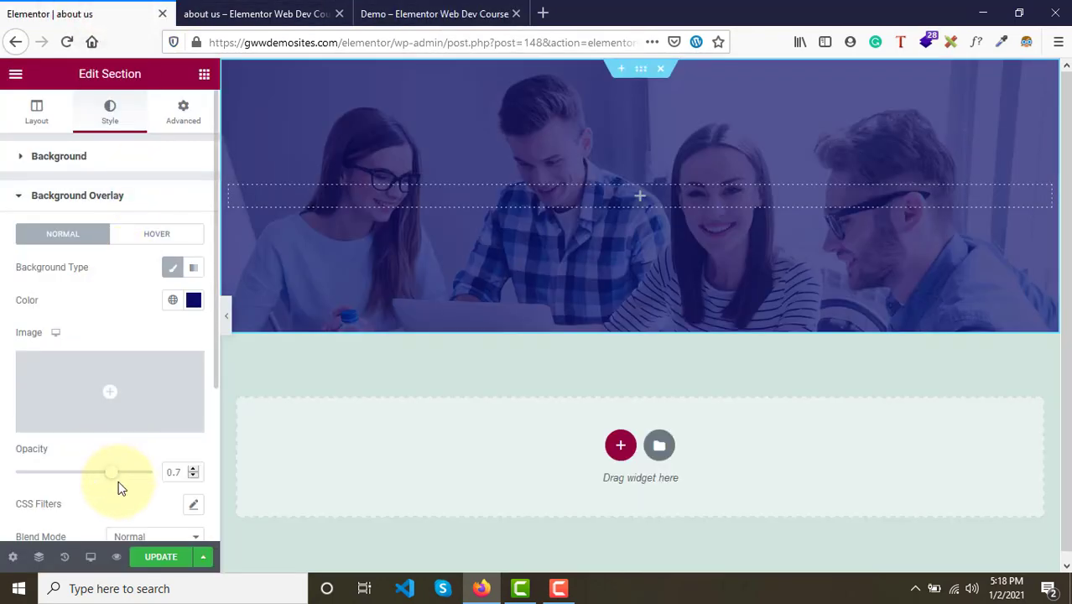
scroll(110, 487, down, 3)
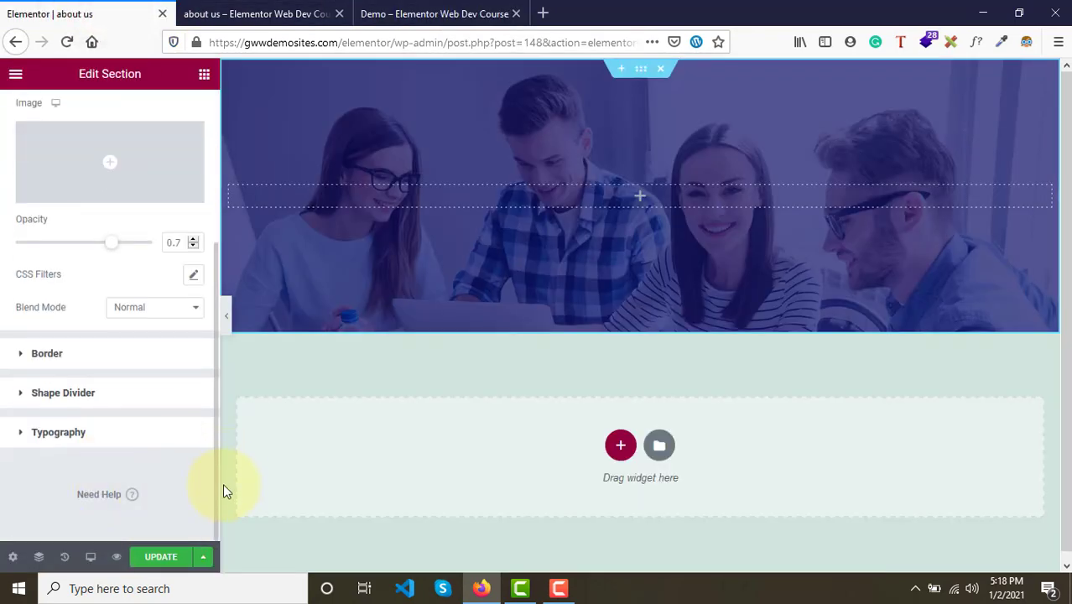
click(161, 557)
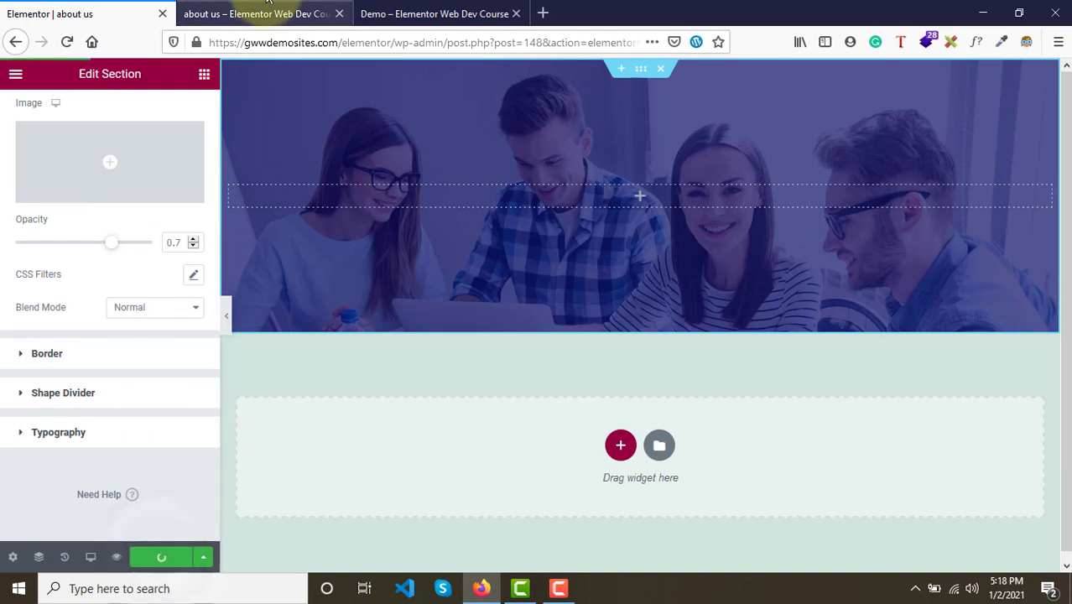
- Compare the updated preview's hero with the demo page's hero, its About Us heading and team section
click(267, 7)
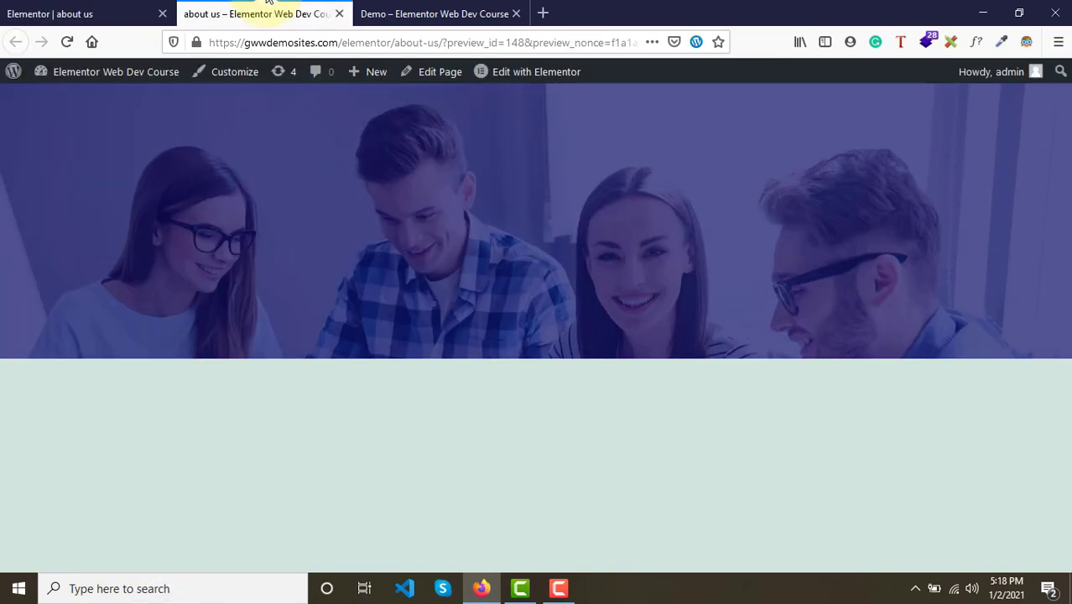
click(425, 8)
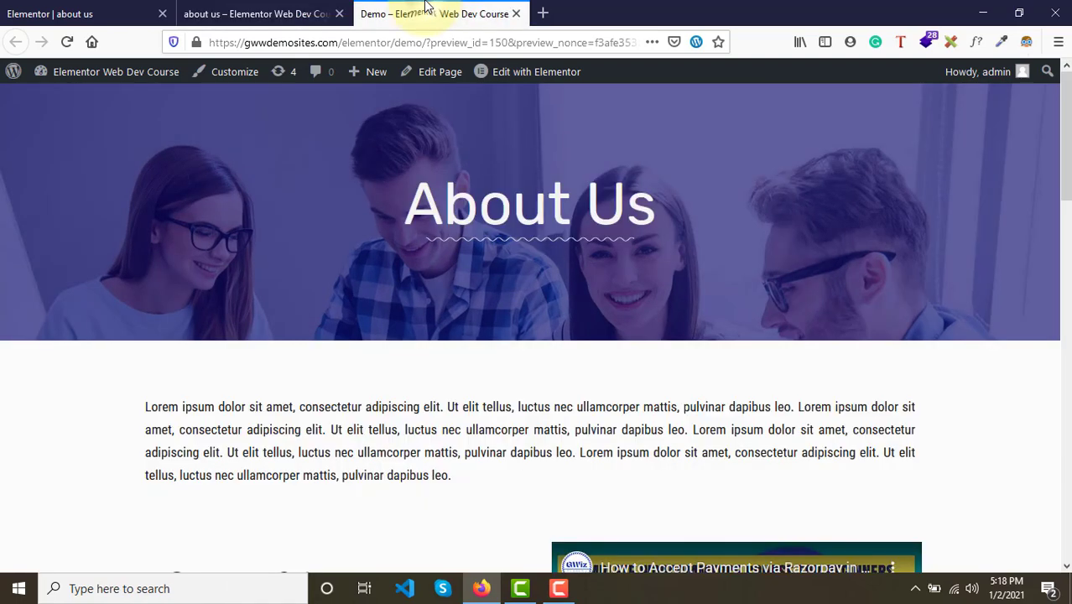
click(243, 10)
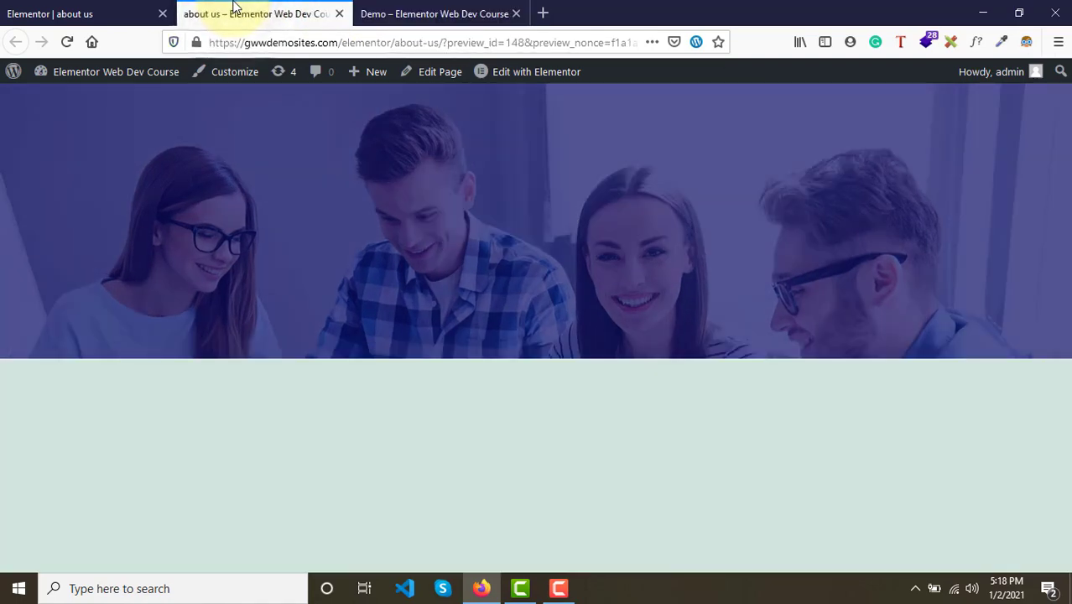
click(410, 10)
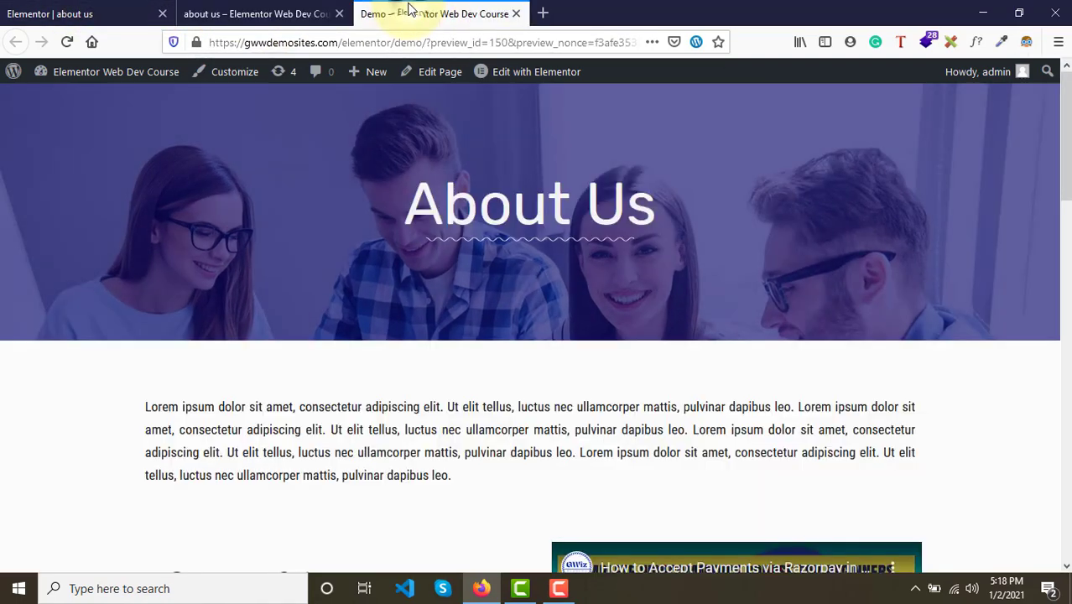
drag(404, 207, 635, 204)
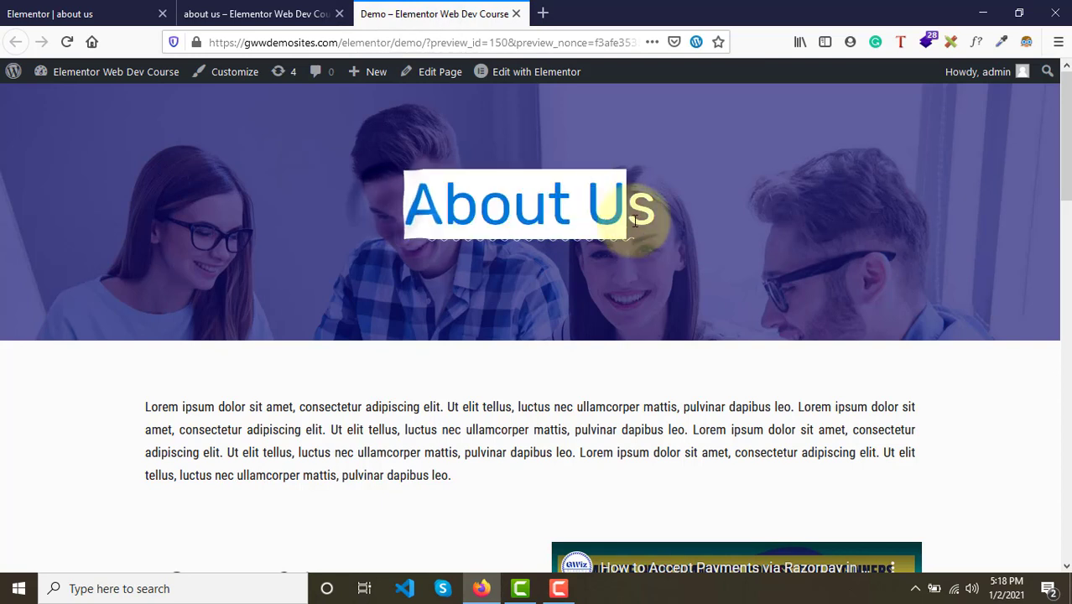
click(421, 153)
click(243, 14)
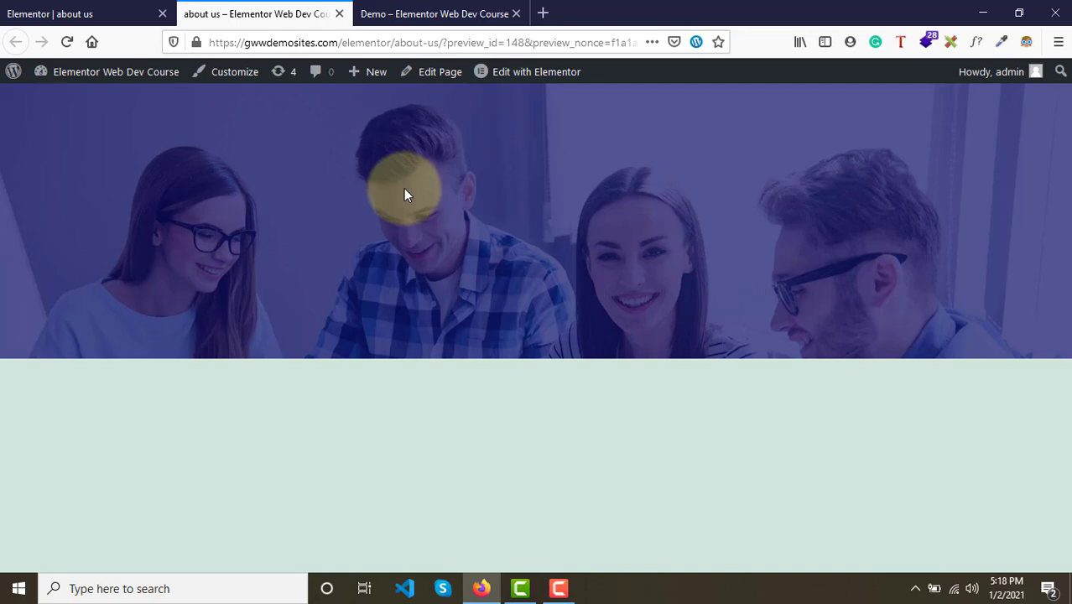
click(424, 12)
scroll(479, 269, down, 9)
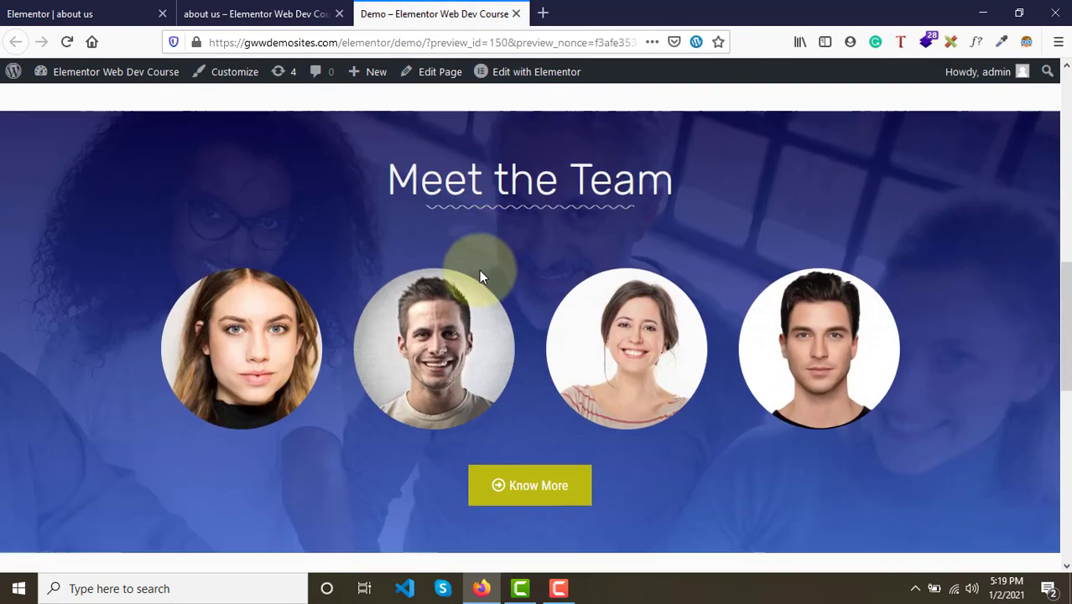
scroll(309, 233, up, 2)
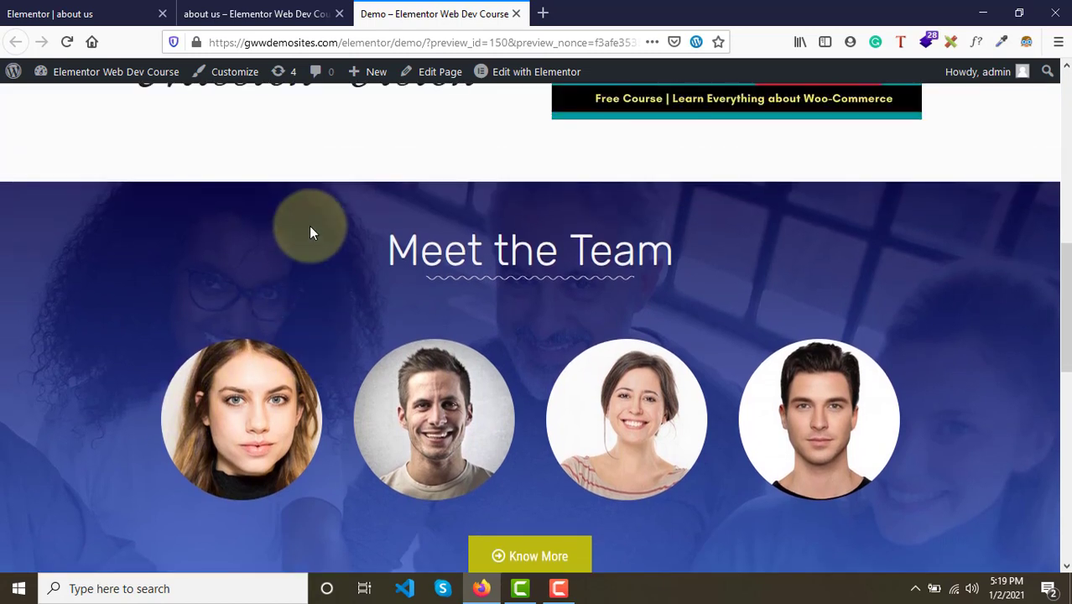
scroll(310, 233, down, 1)
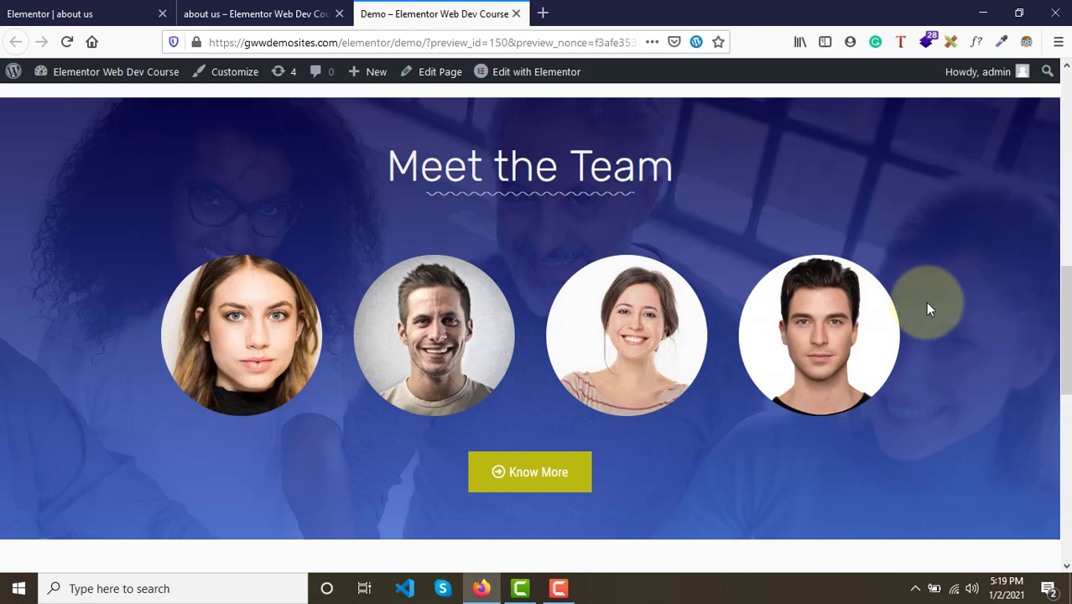
scroll(889, 286, up, 5)
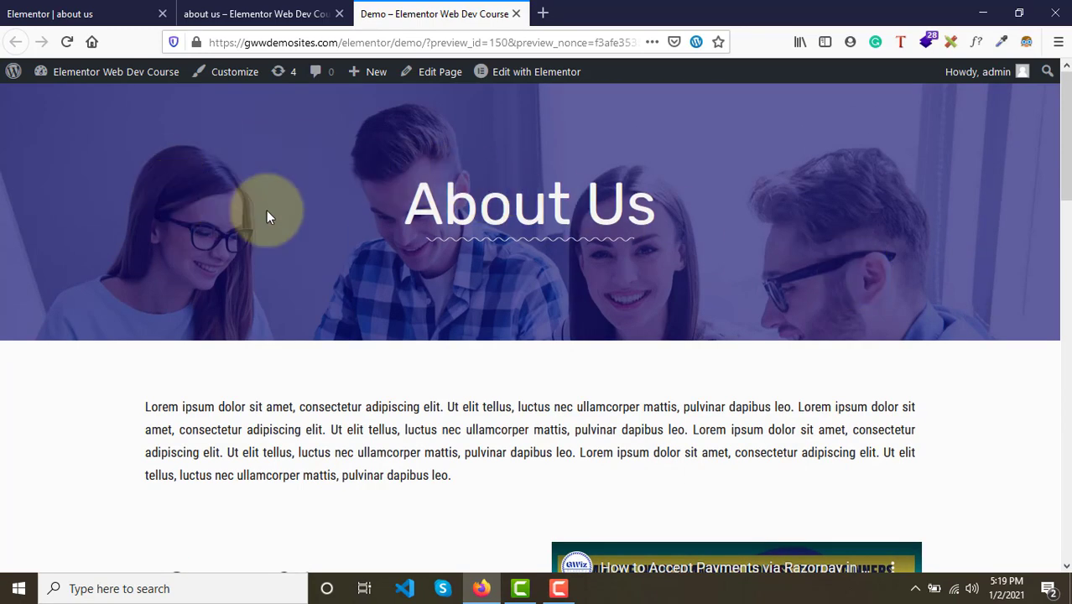
double_click(399, 186)
click(676, 211)
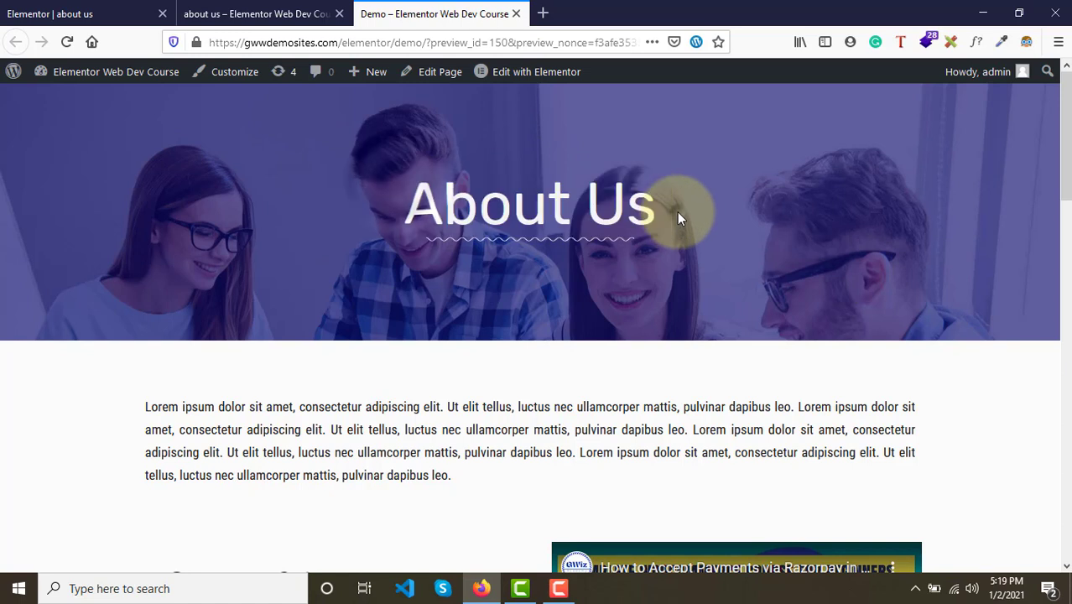
- Add a Heading widget into the hero section and set its title to About Us
click(277, 7)
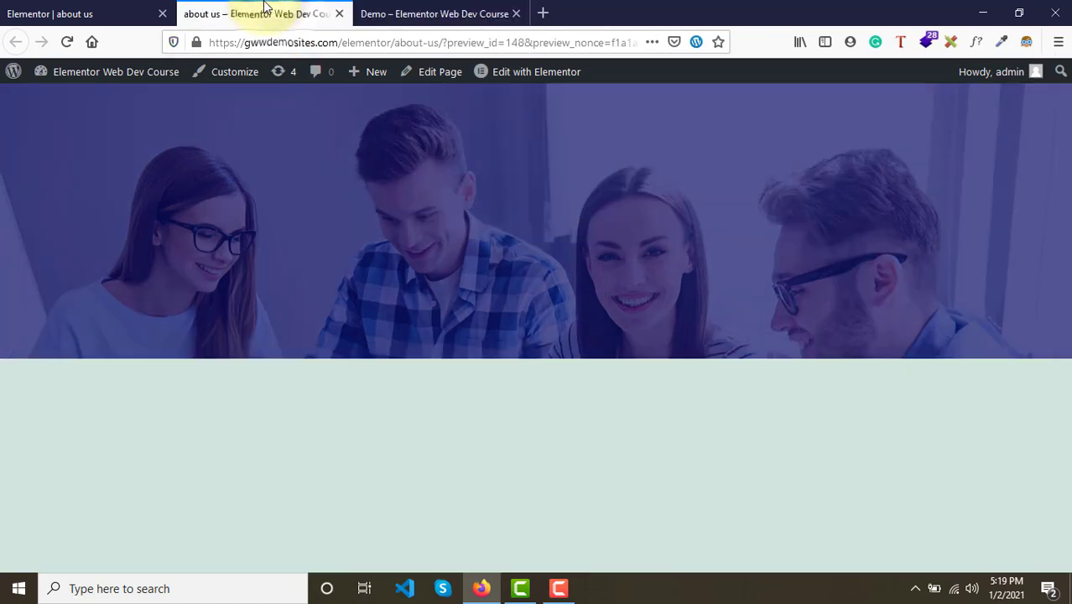
click(82, 9)
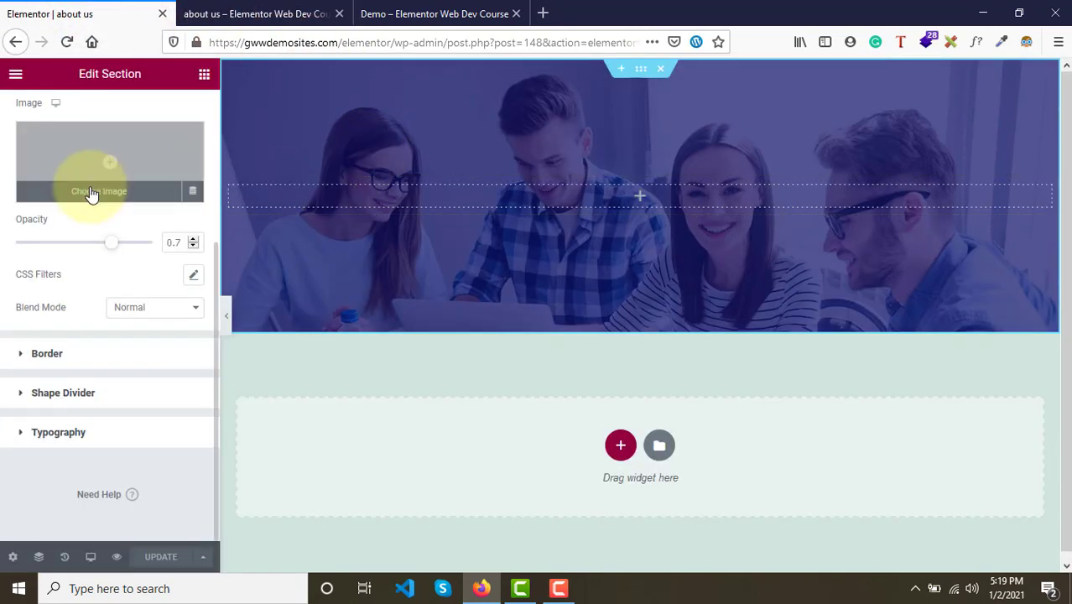
scroll(89, 200, up, 5)
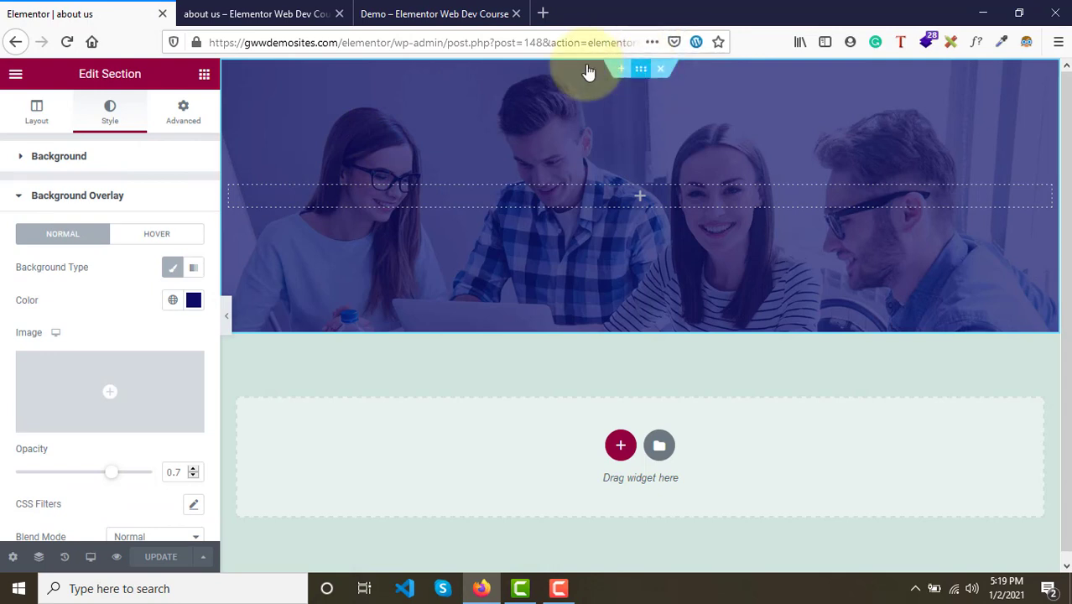
click(204, 80)
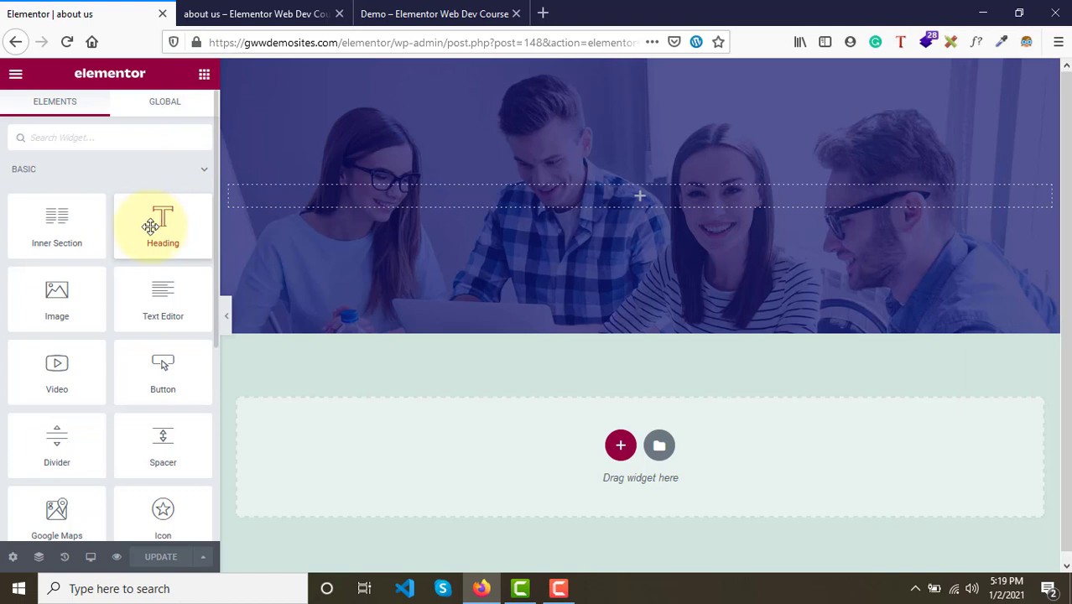
drag(150, 227, 592, 203)
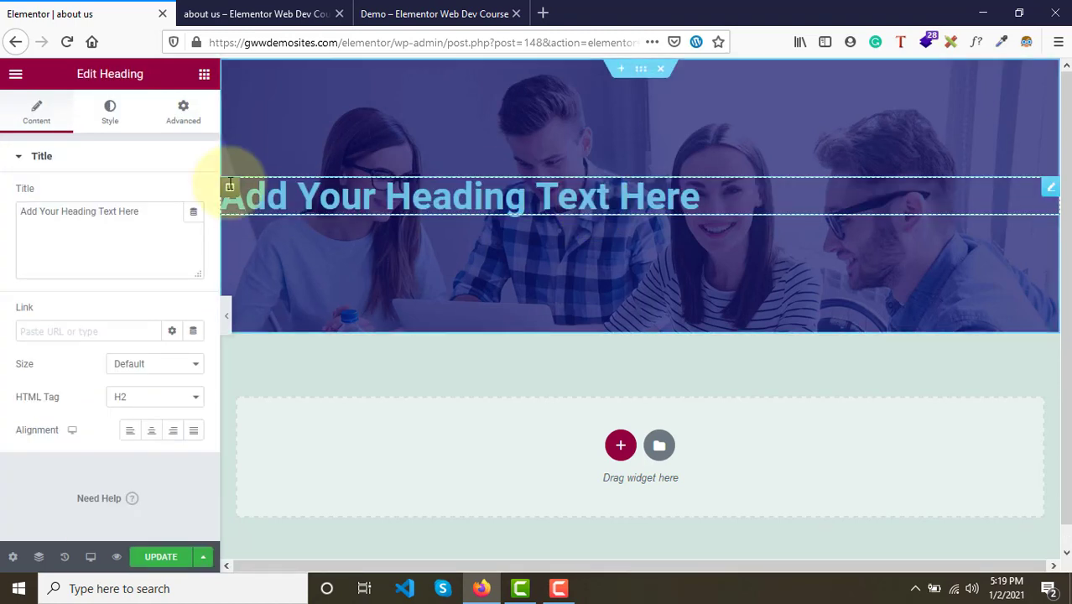
drag(137, 212, 10, 214)
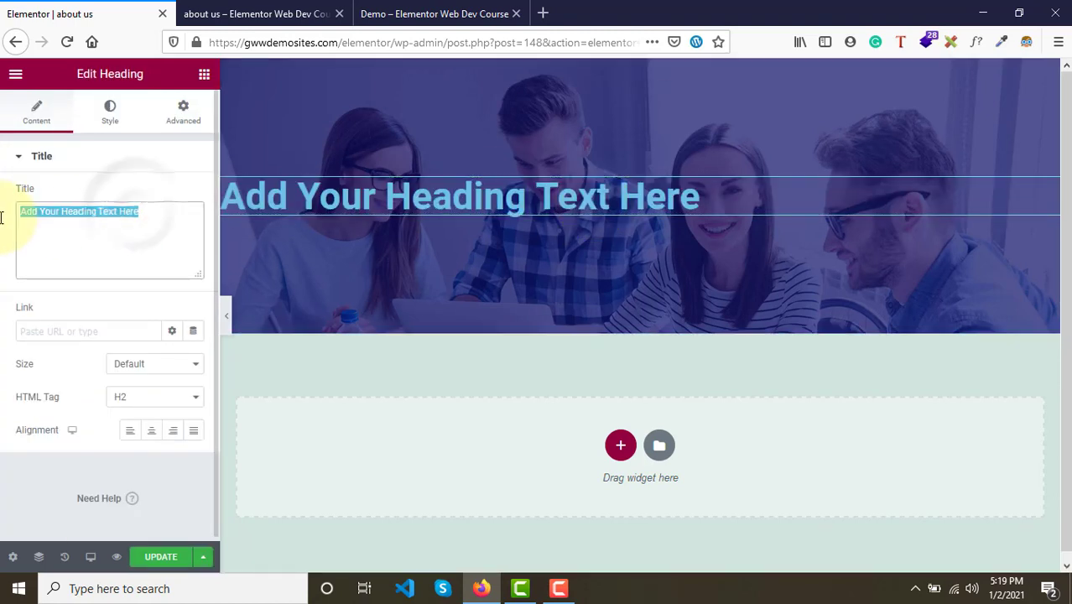
text(About Us)
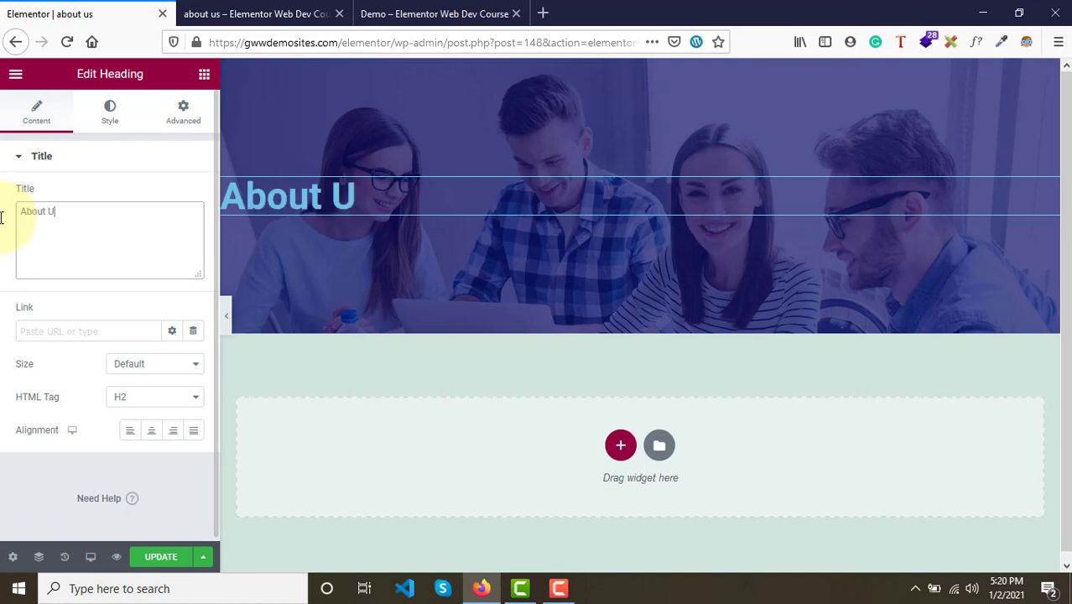
- Center-align the heading and update the page
click(427, 13)
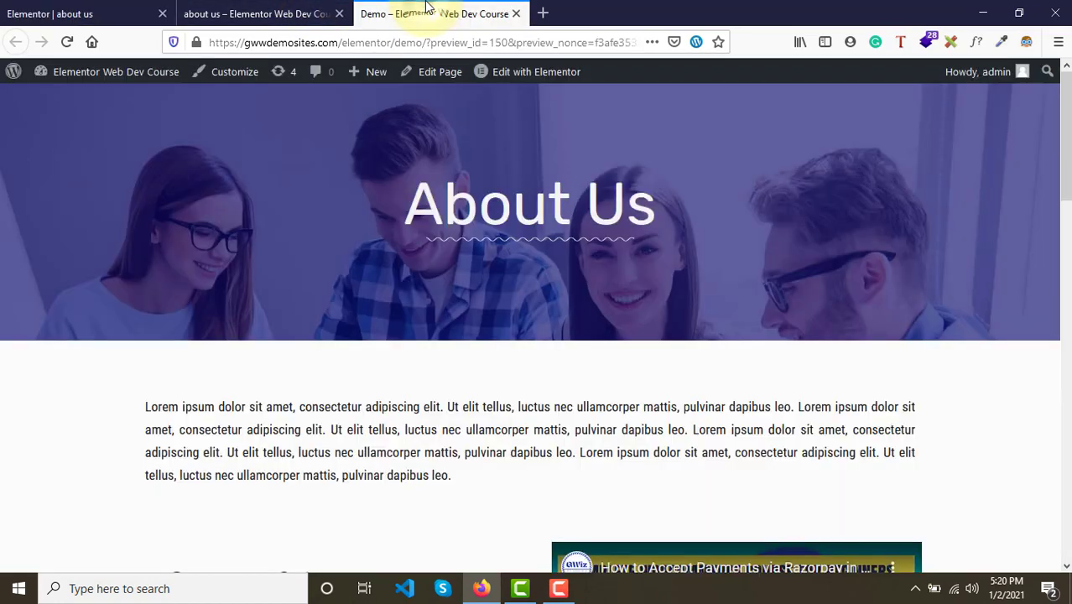
click(84, 13)
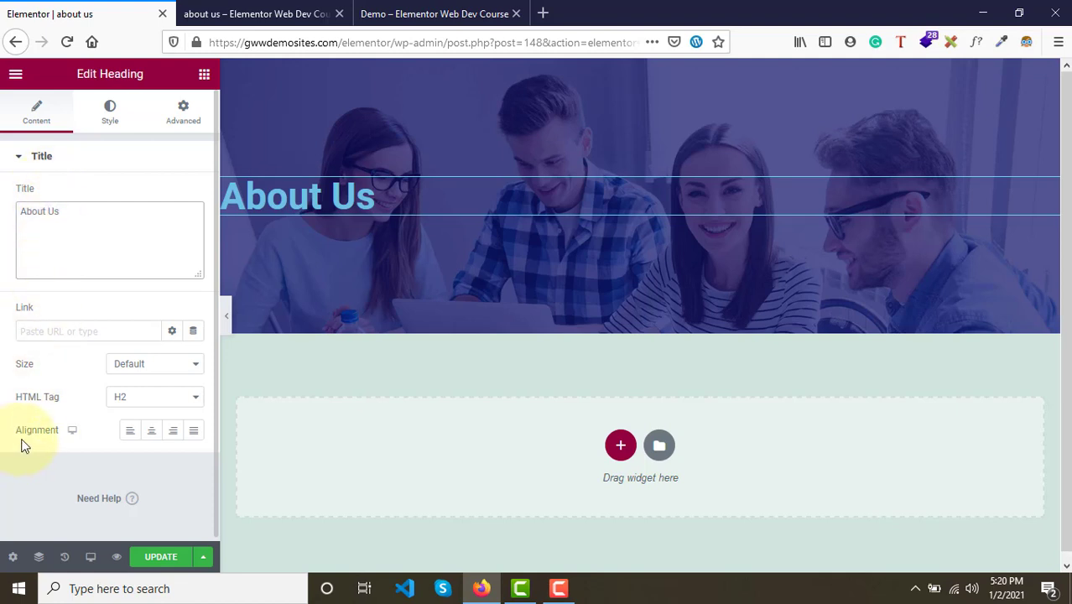
click(154, 433)
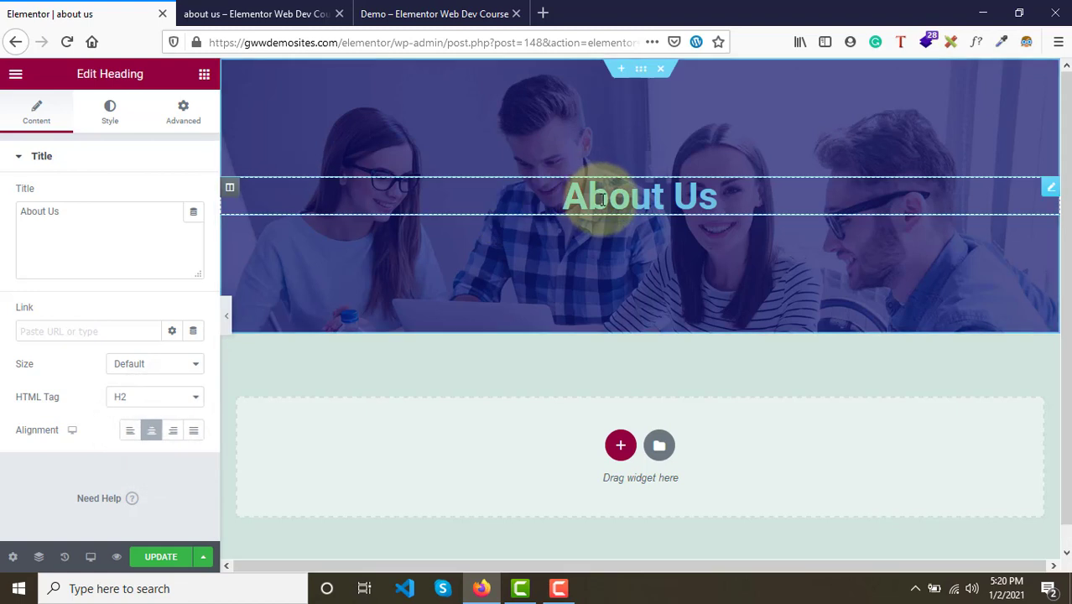
click(159, 557)
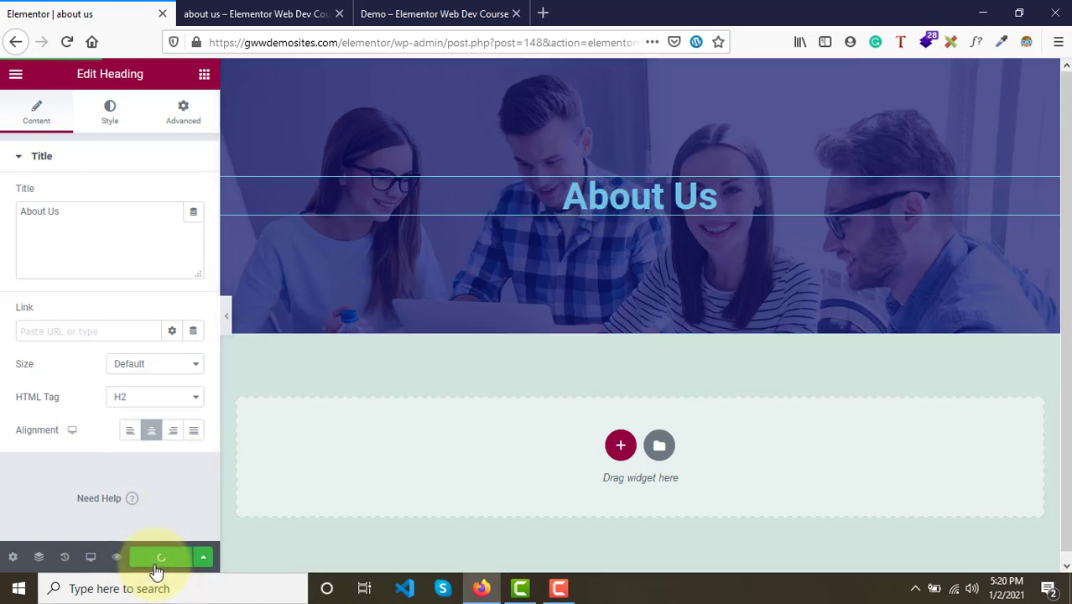
- Compare the preview heading with the demo's heading and inspect the demo heading's font with WhatFont
click(285, 12)
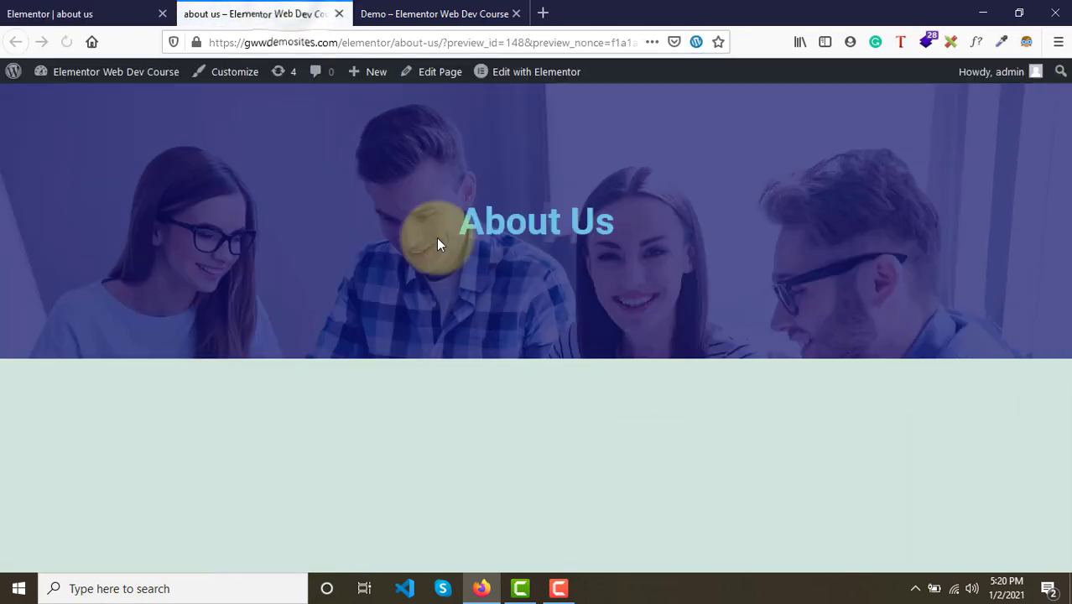
triple_click(621, 219)
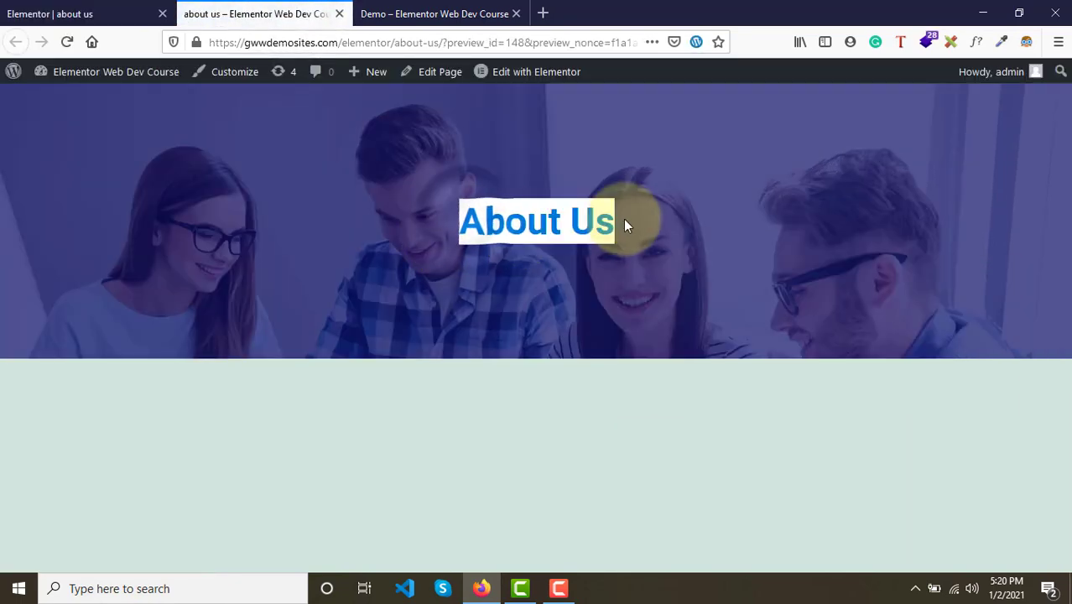
click(437, 13)
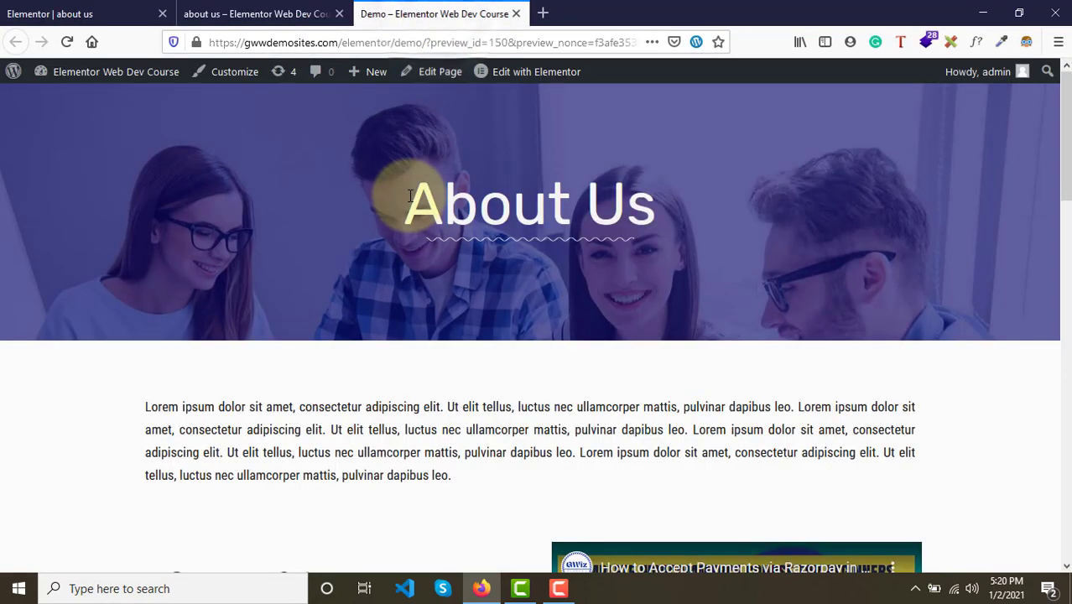
drag(411, 200, 656, 220)
click(658, 220)
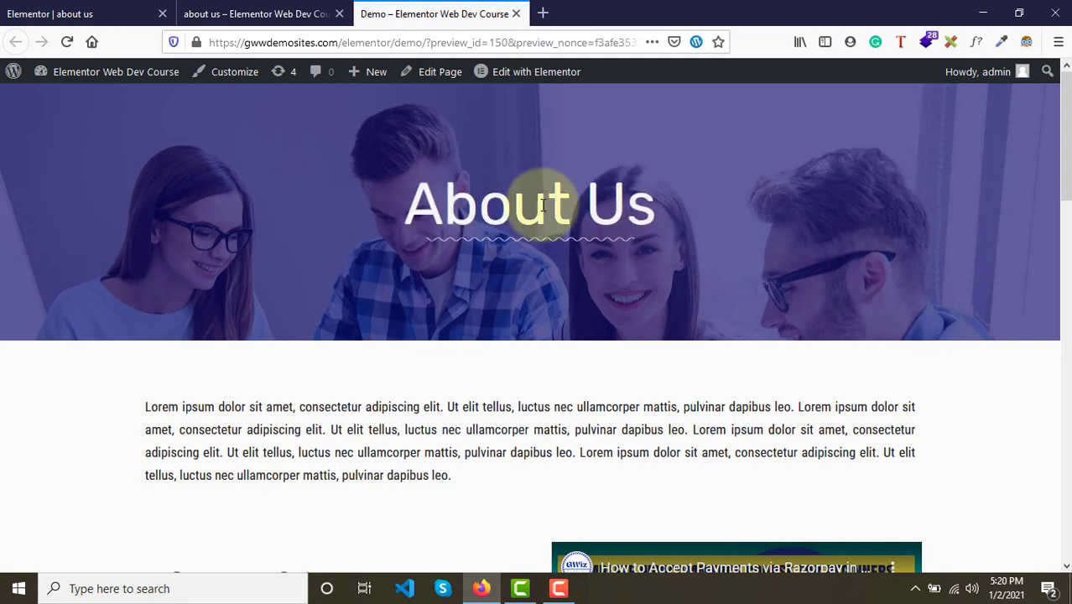
drag(436, 204, 672, 206)
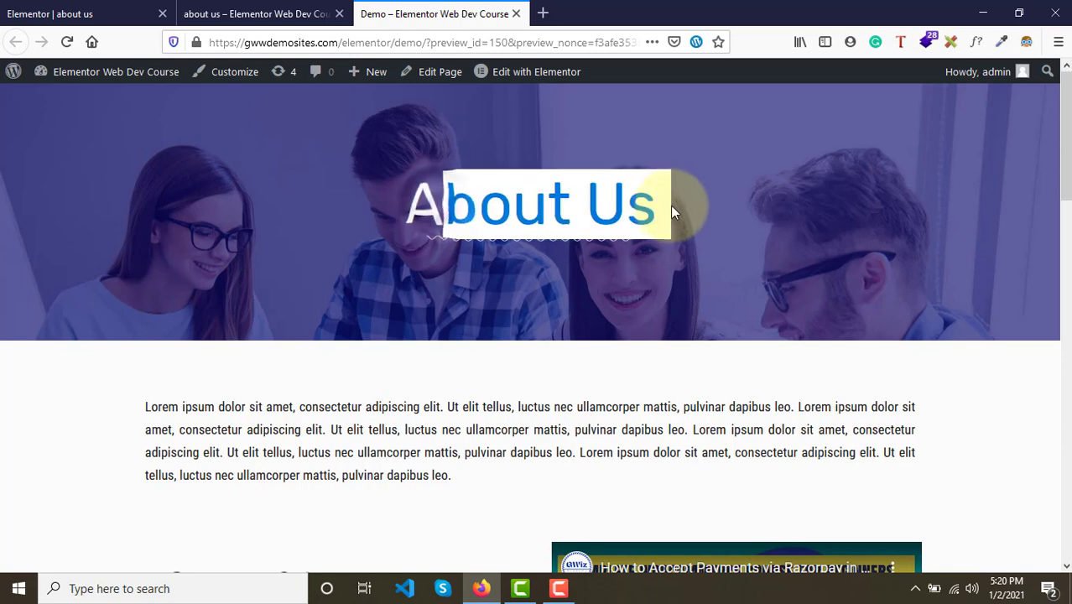
click(671, 206)
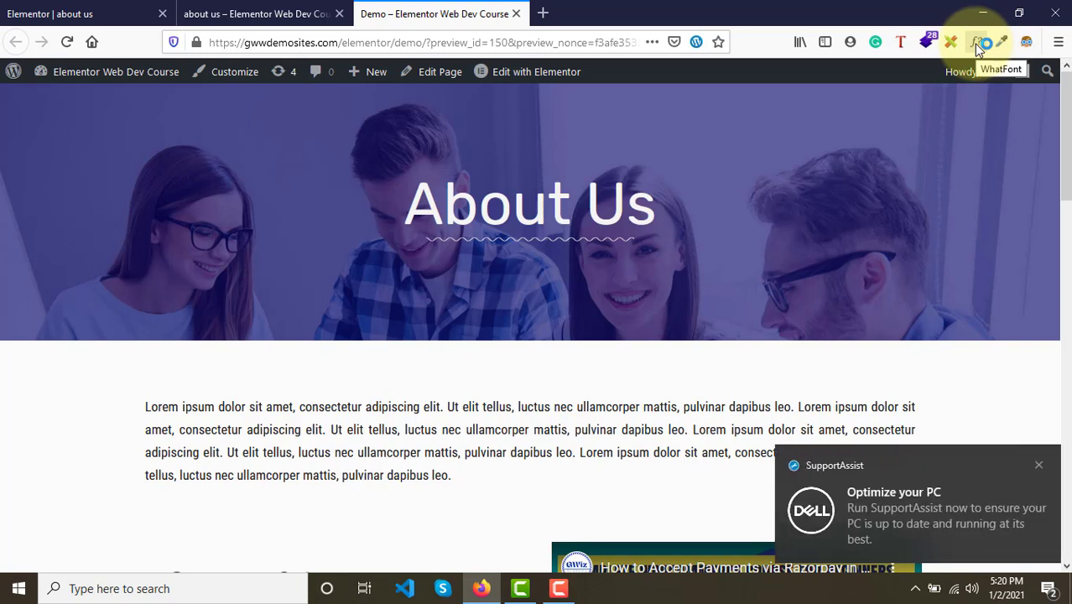
click(1038, 465)
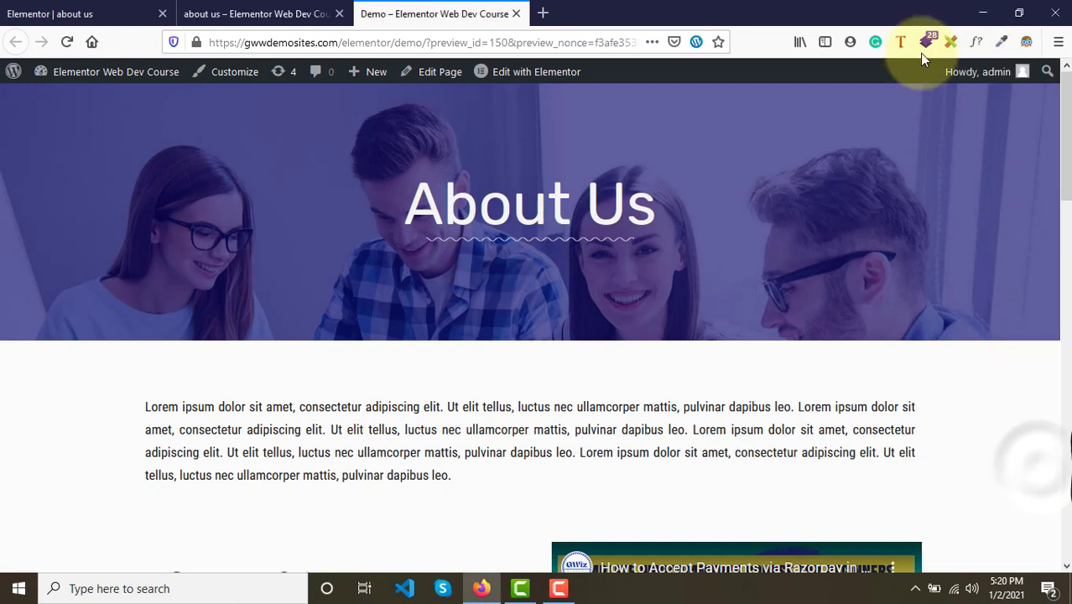
click(977, 49)
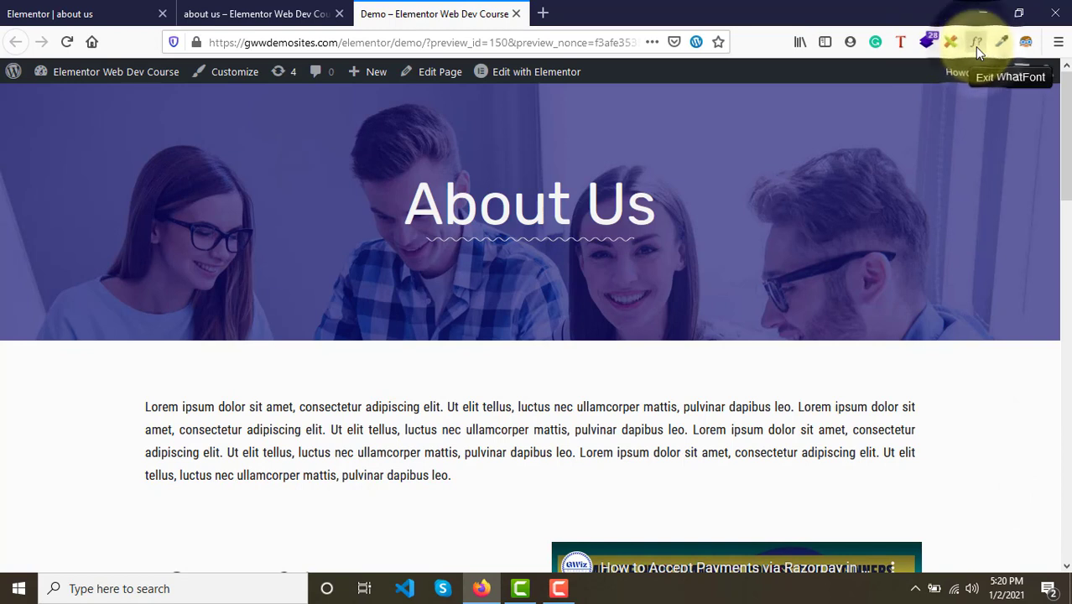
click(562, 222)
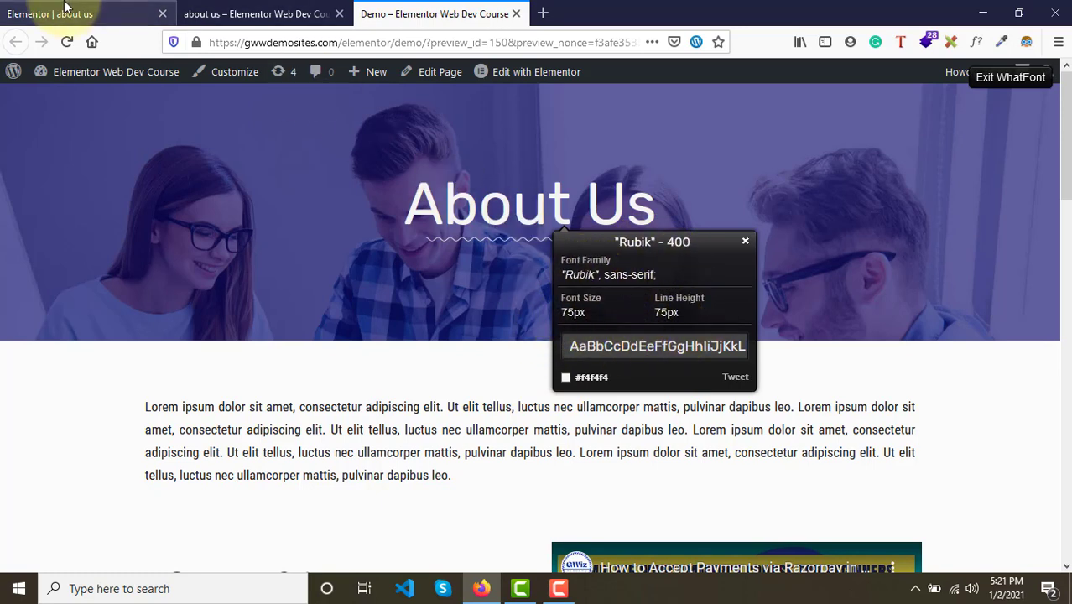
- Set the heading's HTML tag to H1
click(37, 13)
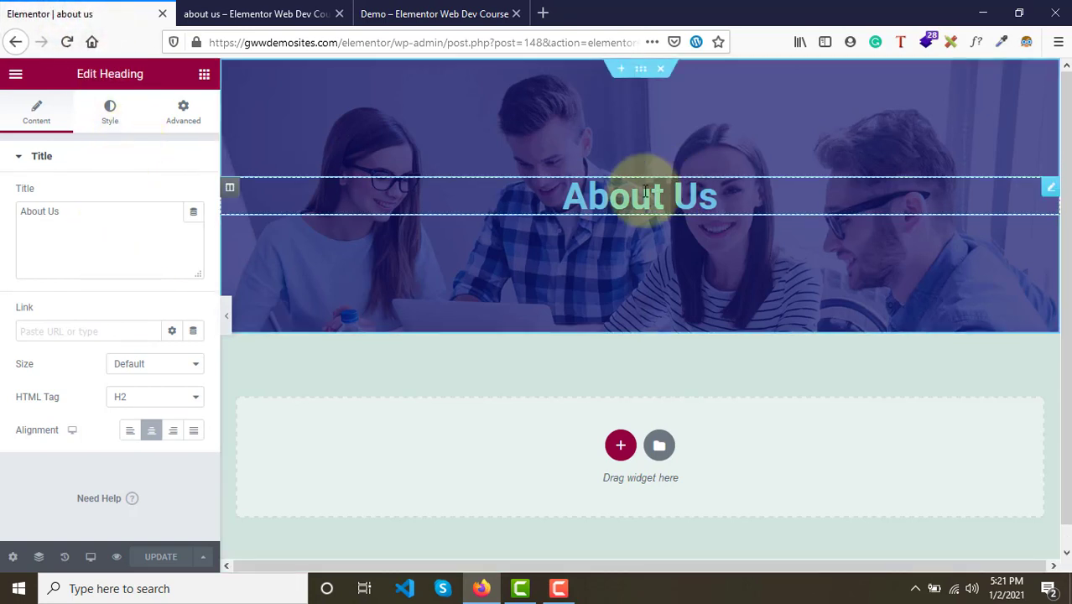
click(1050, 190)
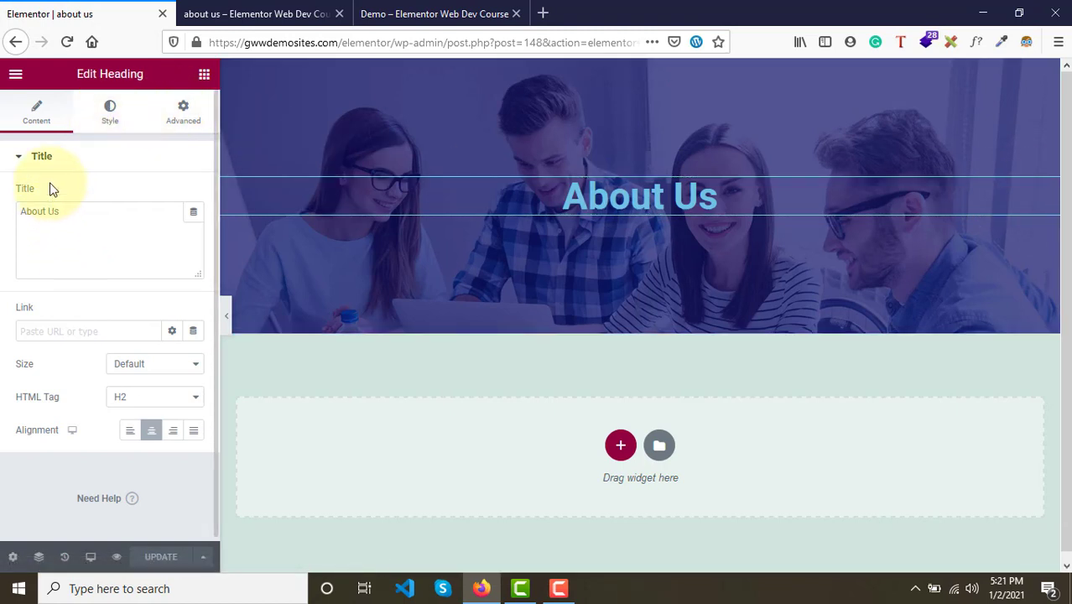
click(152, 431)
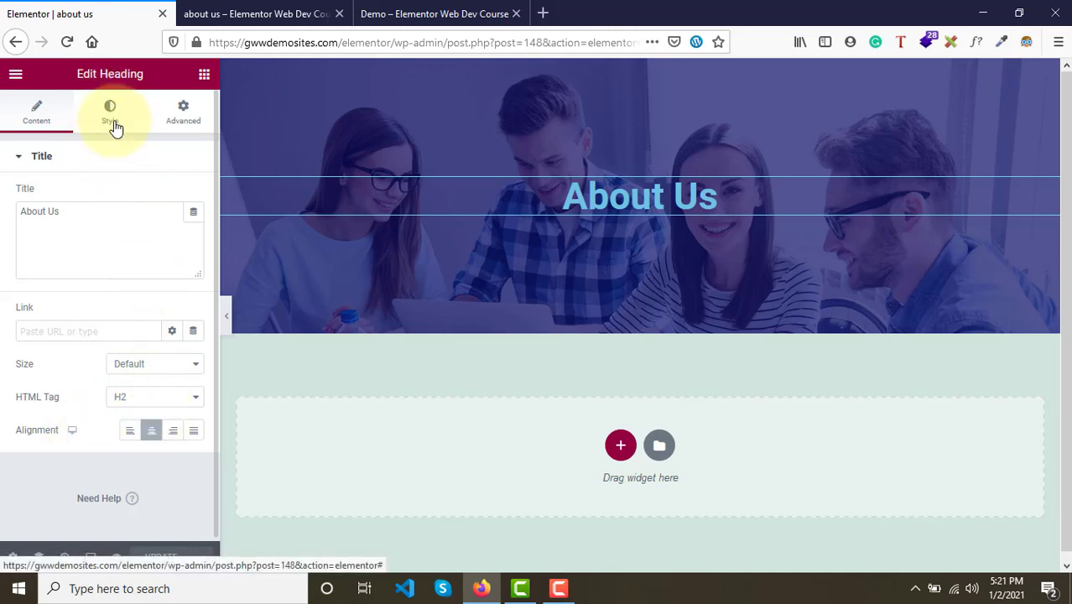
click(138, 397)
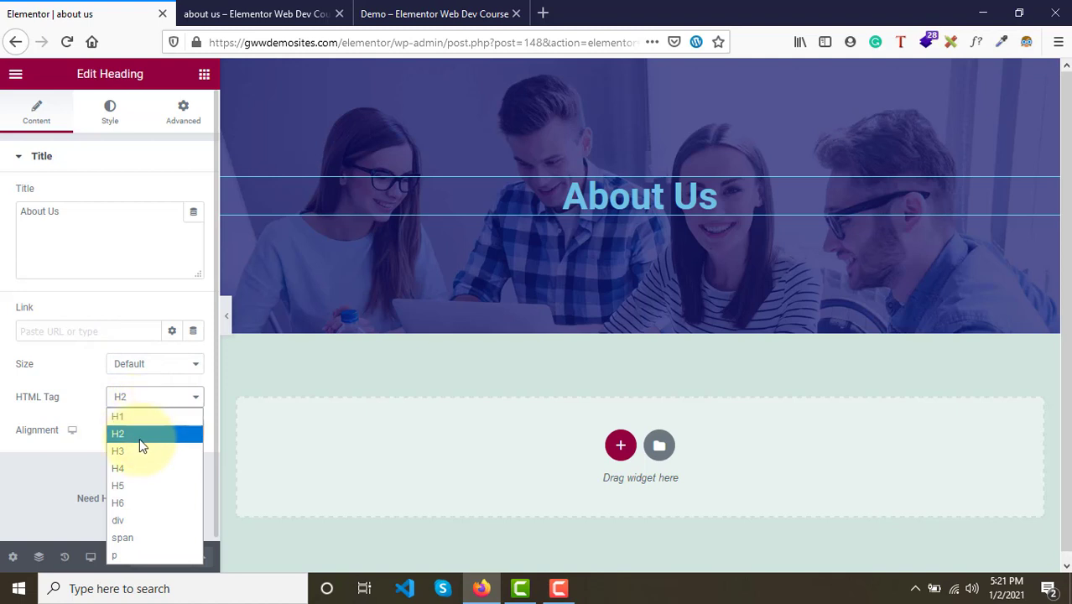
click(137, 433)
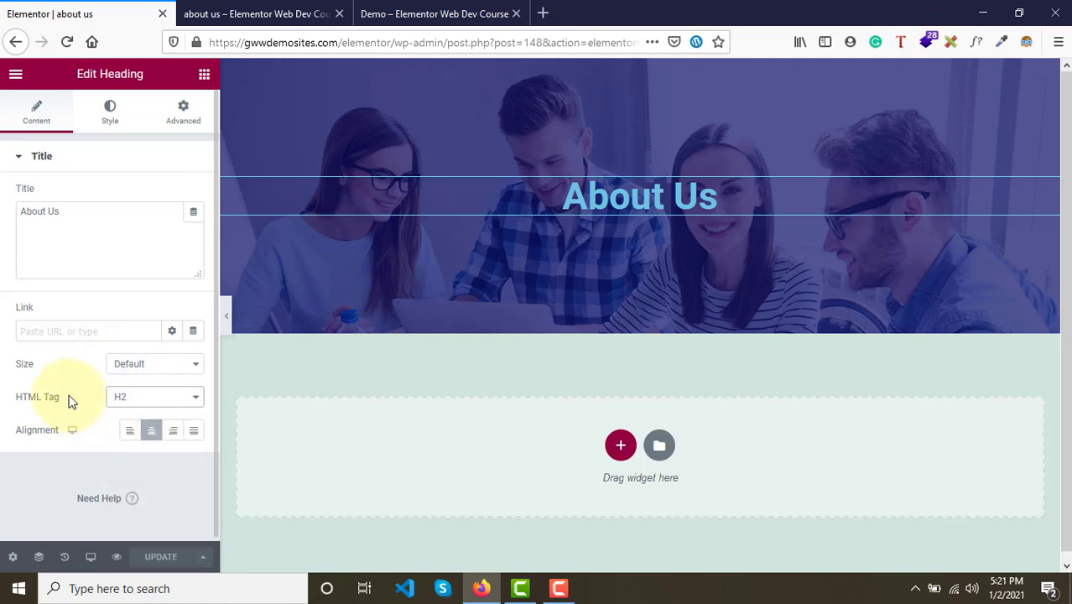
click(69, 400)
click(155, 401)
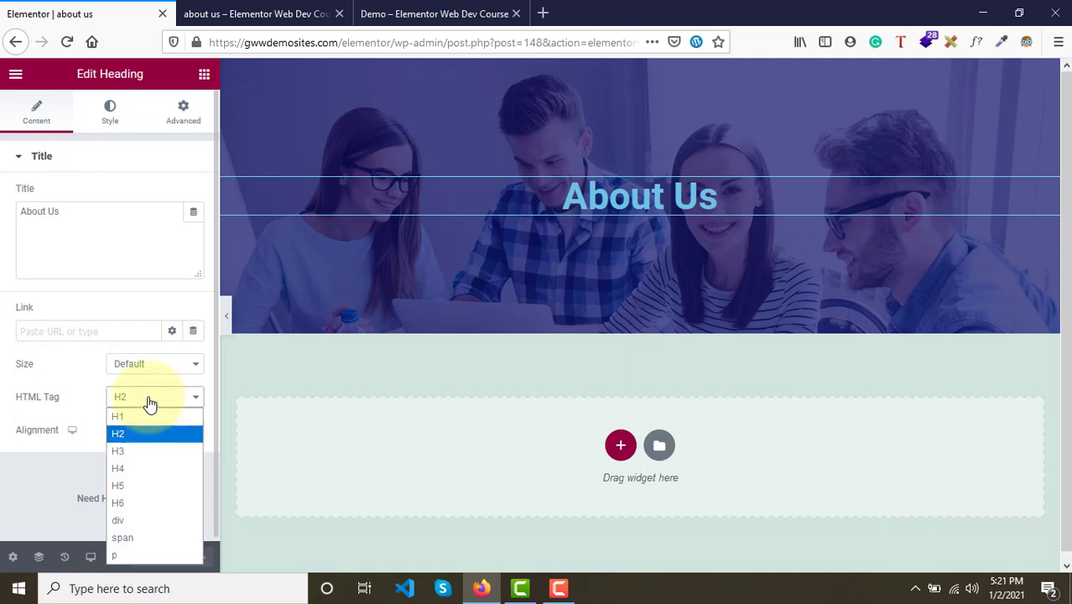
click(128, 418)
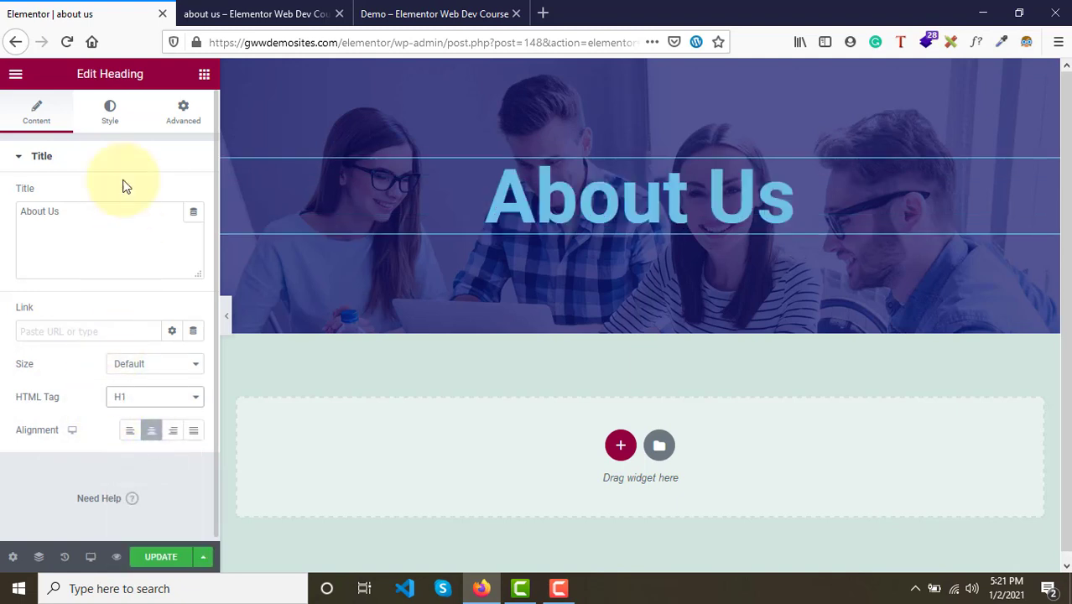
- Set the heading's text colour to white, #FFFFFF
click(109, 117)
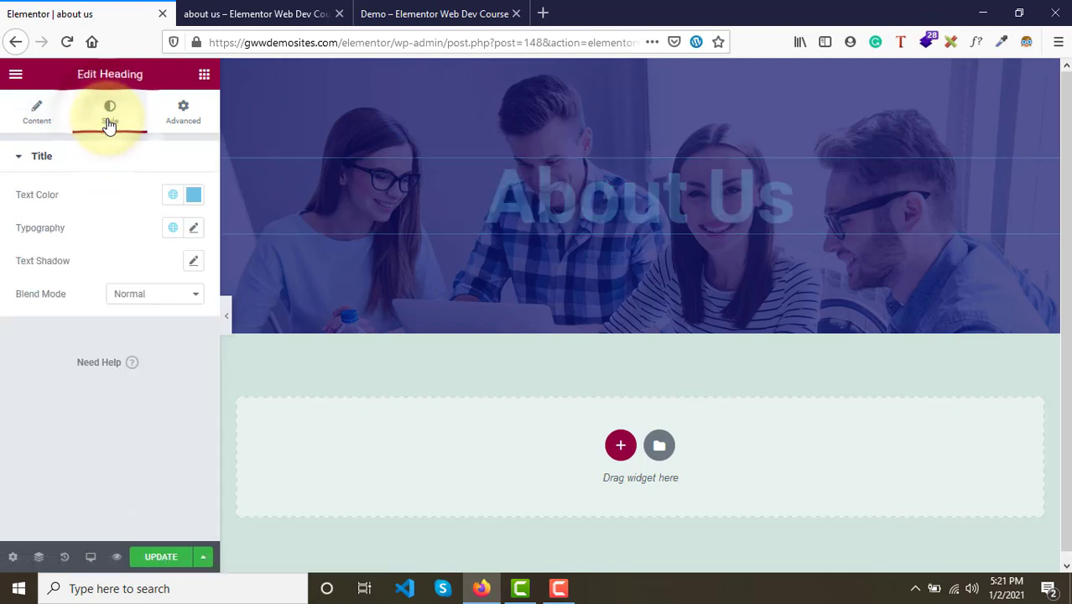
click(197, 196)
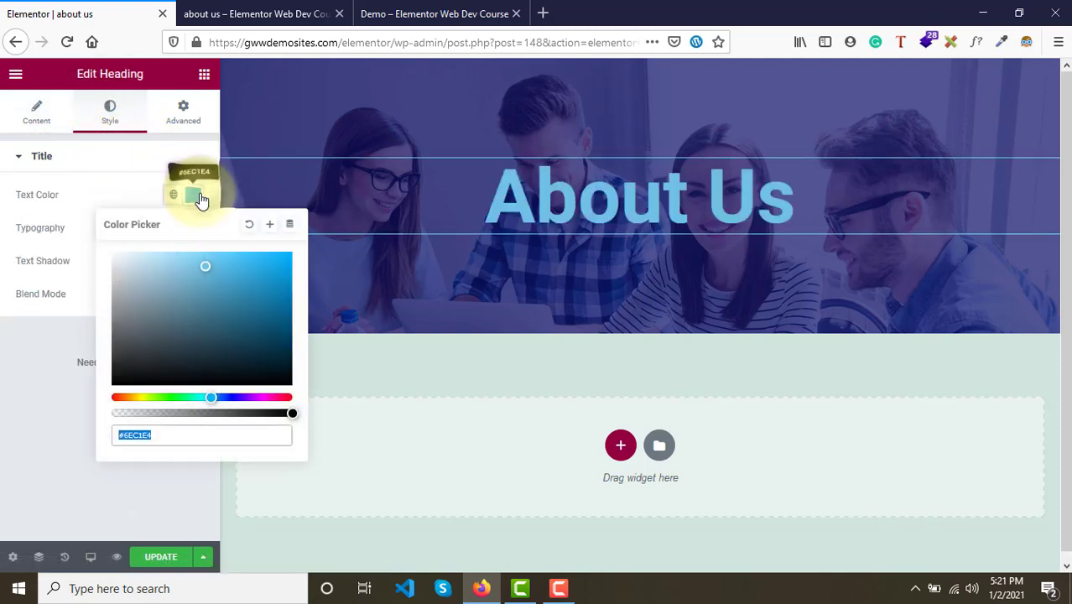
click(114, 257)
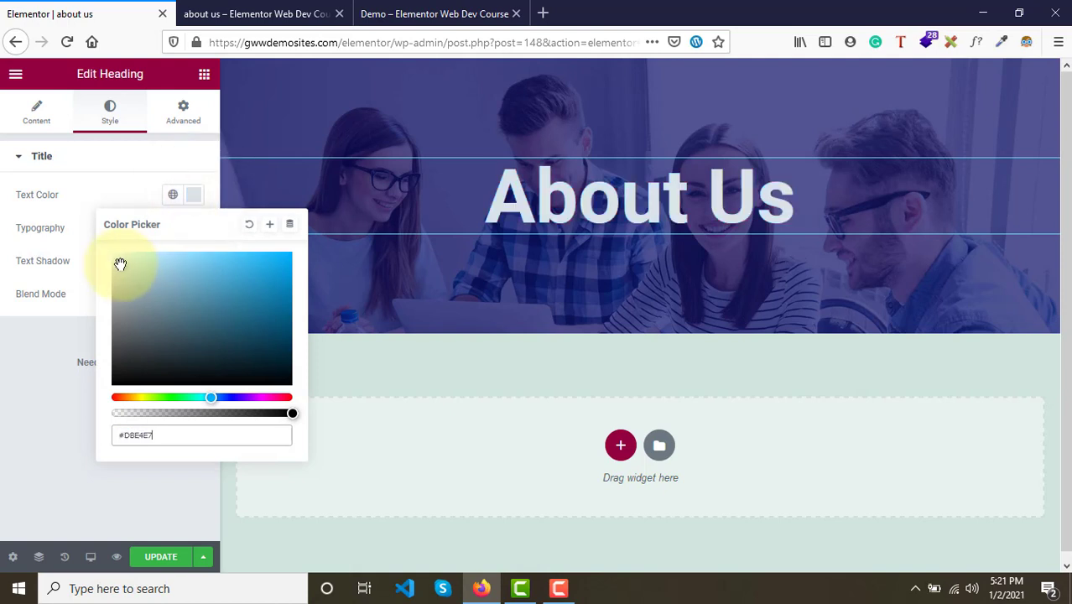
click(70, 214)
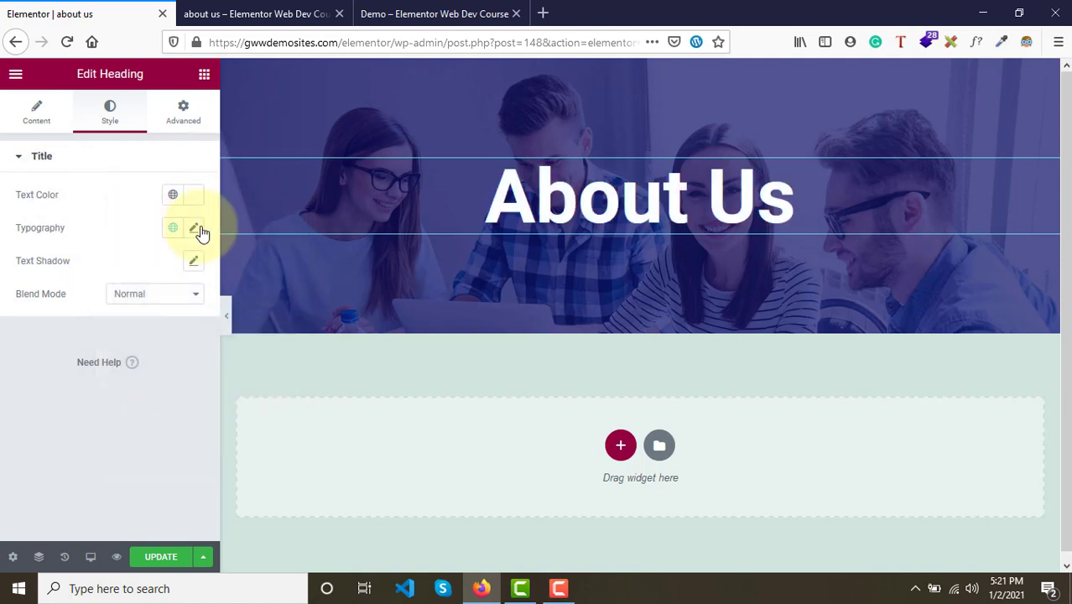
- Open the heading's typography settings and set its font family to Rubik
click(194, 228)
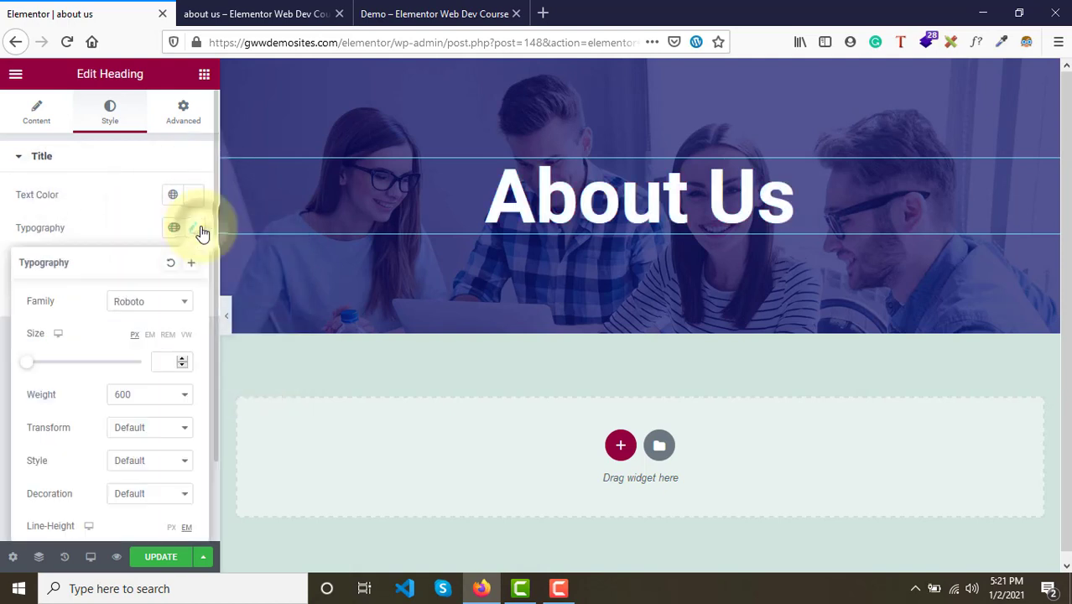
click(143, 303)
click(411, 13)
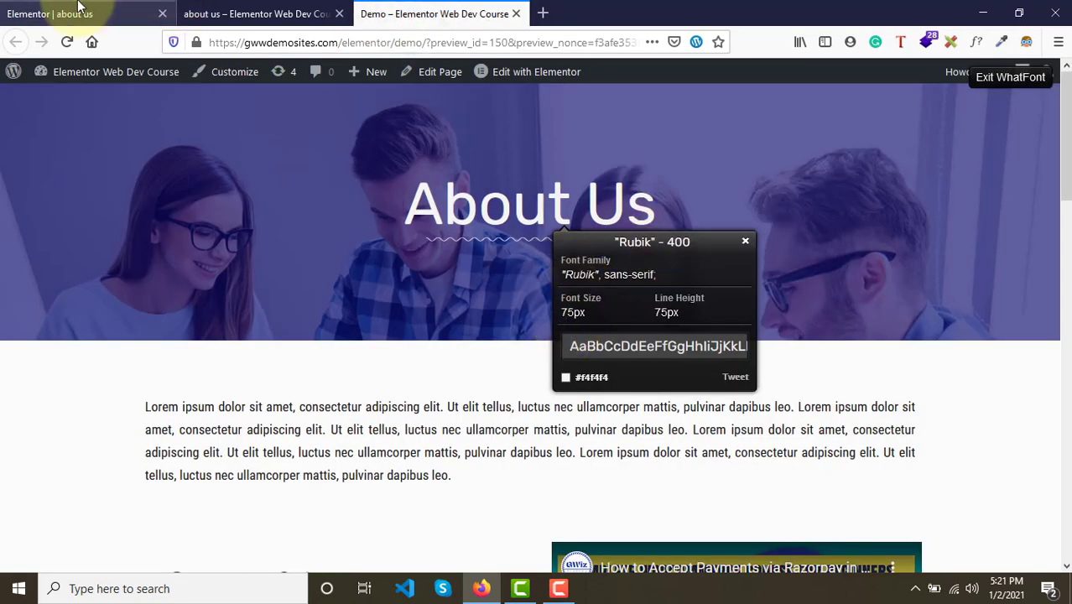
click(79, 6)
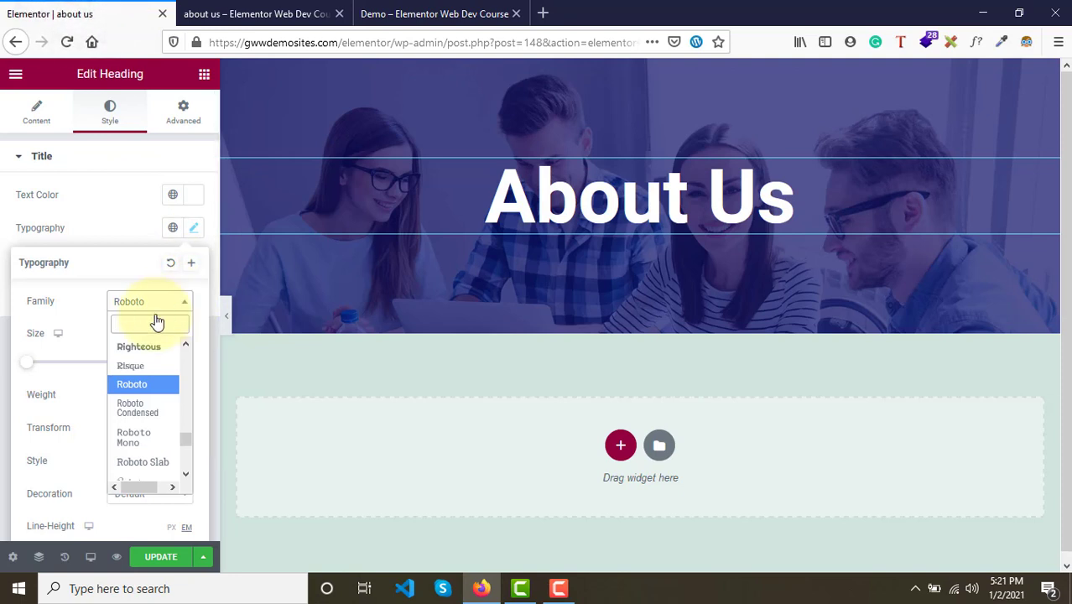
text(rub)
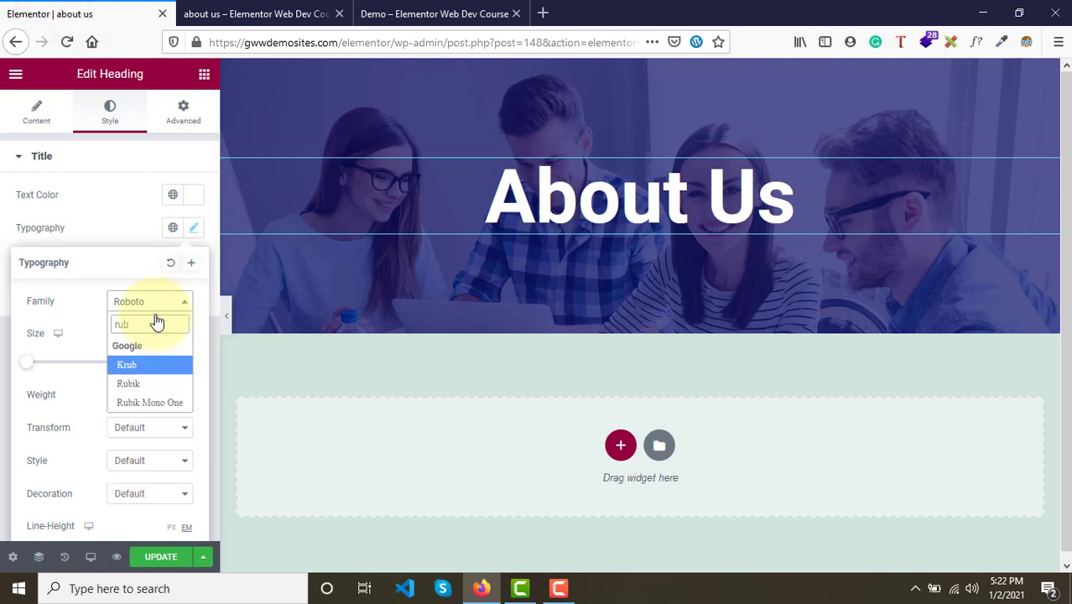
click(151, 384)
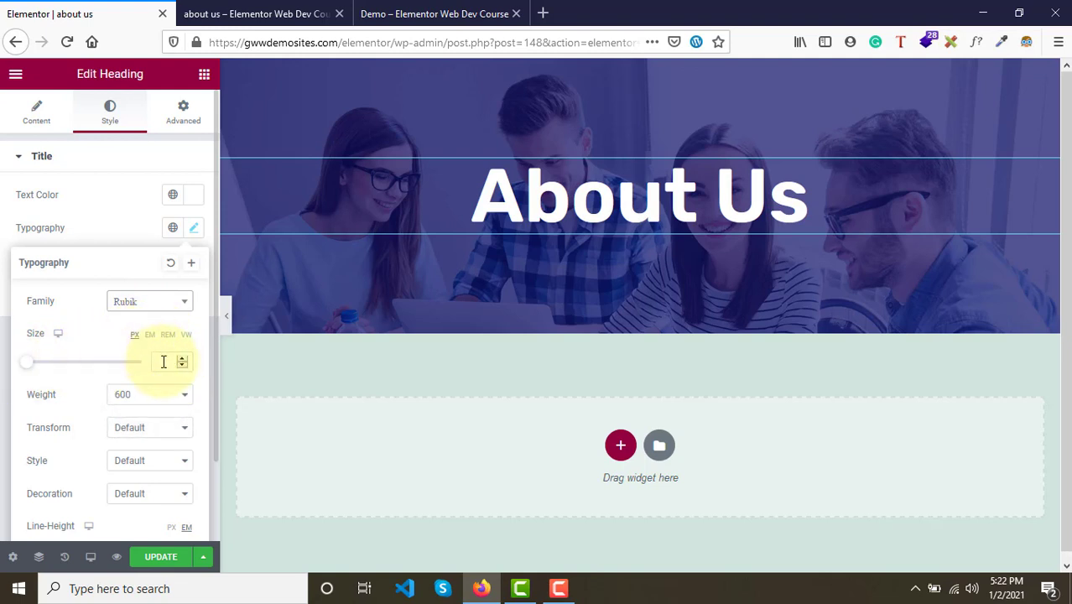
- Set the heading's font size to 75 px and its weight to 400
click(164, 362)
text(70)
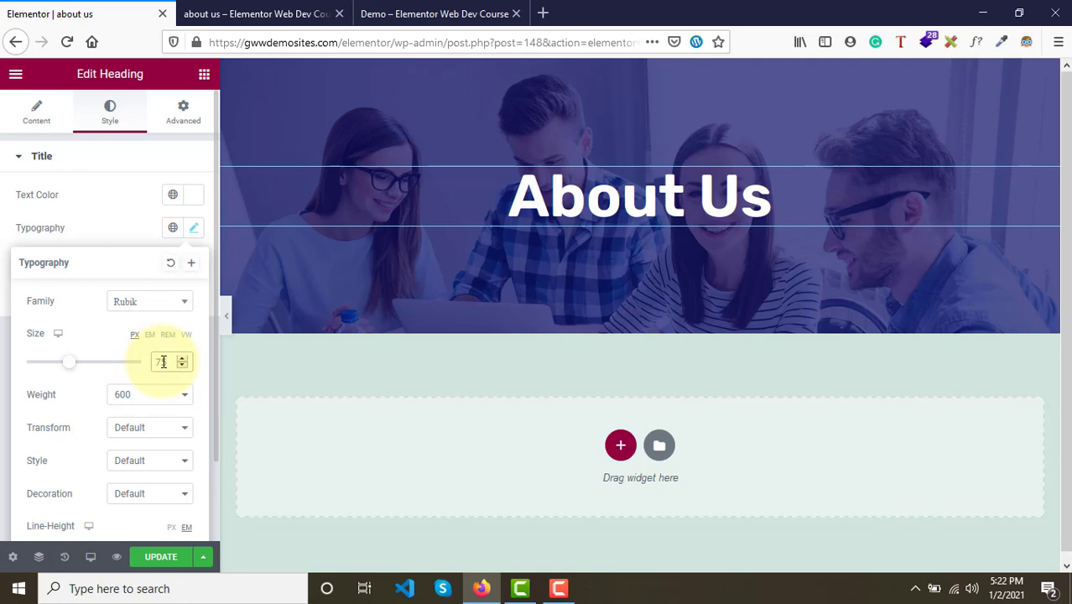
click(444, 12)
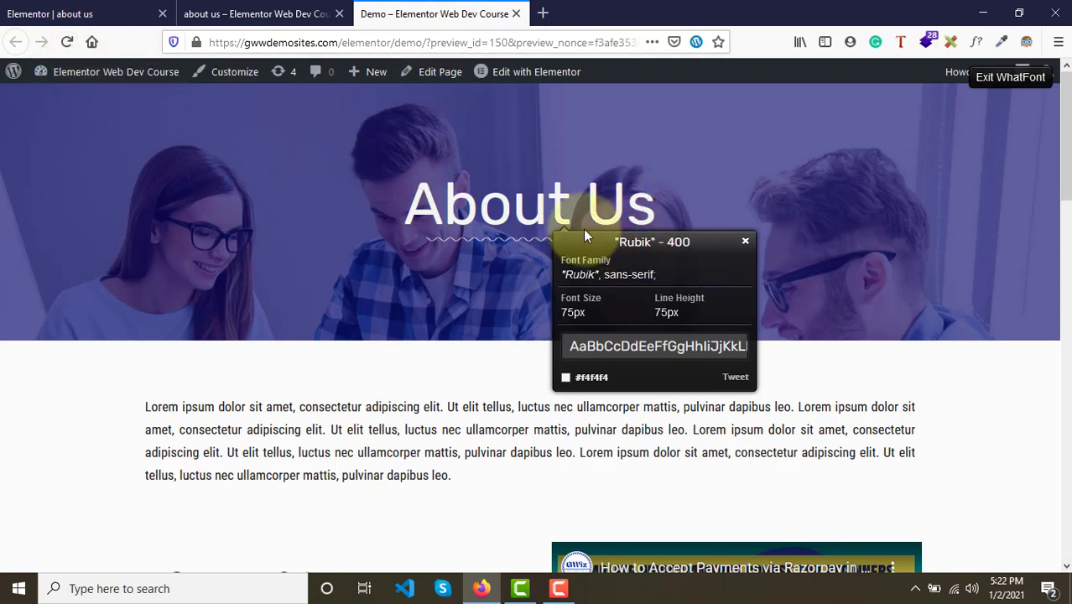
click(4, 9)
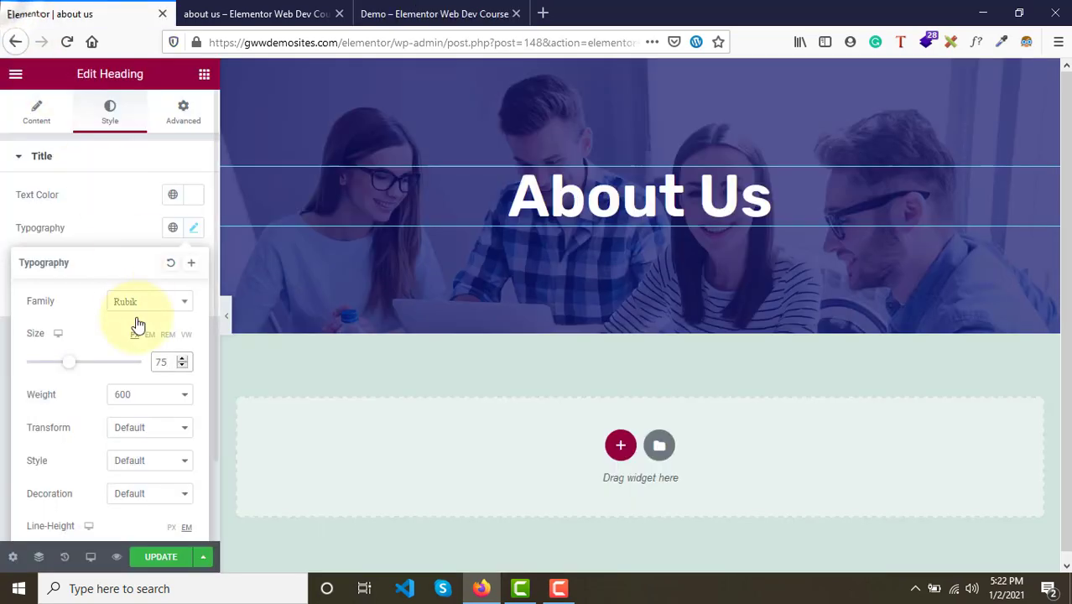
click(123, 398)
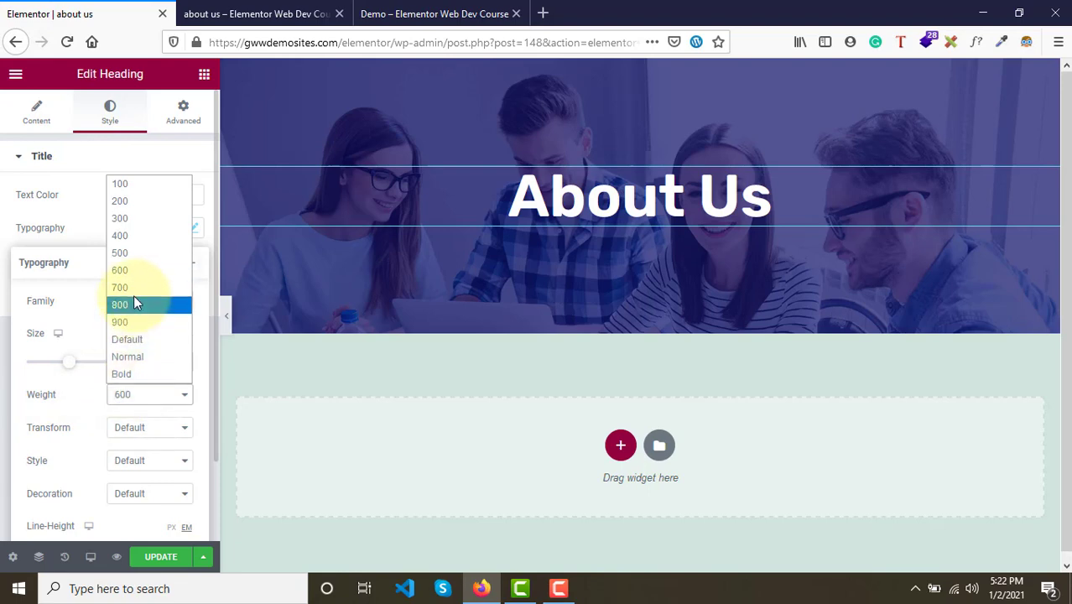
click(126, 235)
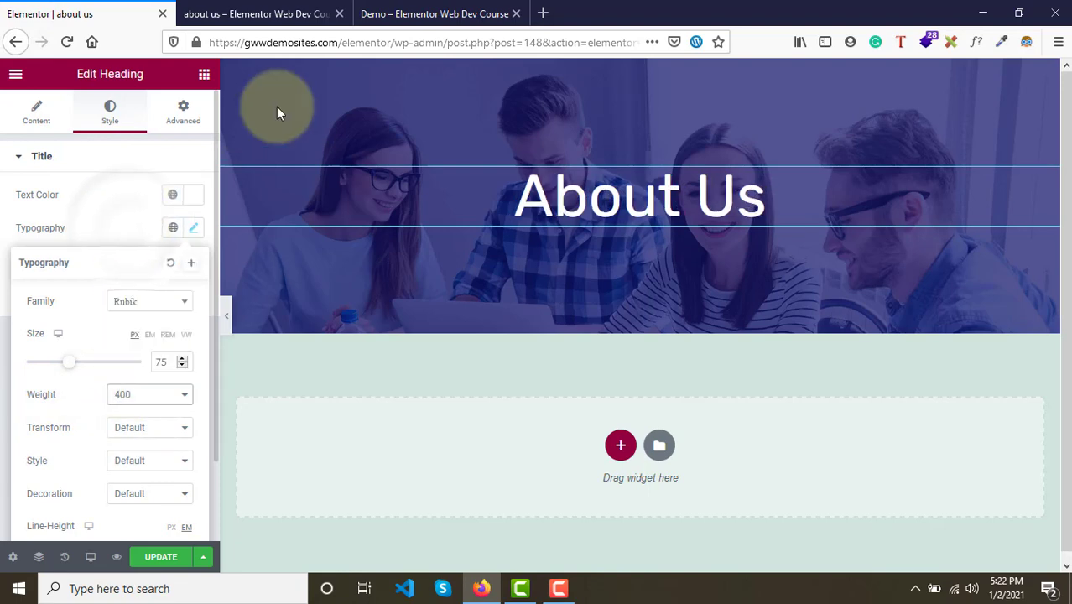
- Compare the heading with the demo page's heading, then update the page
click(409, 25)
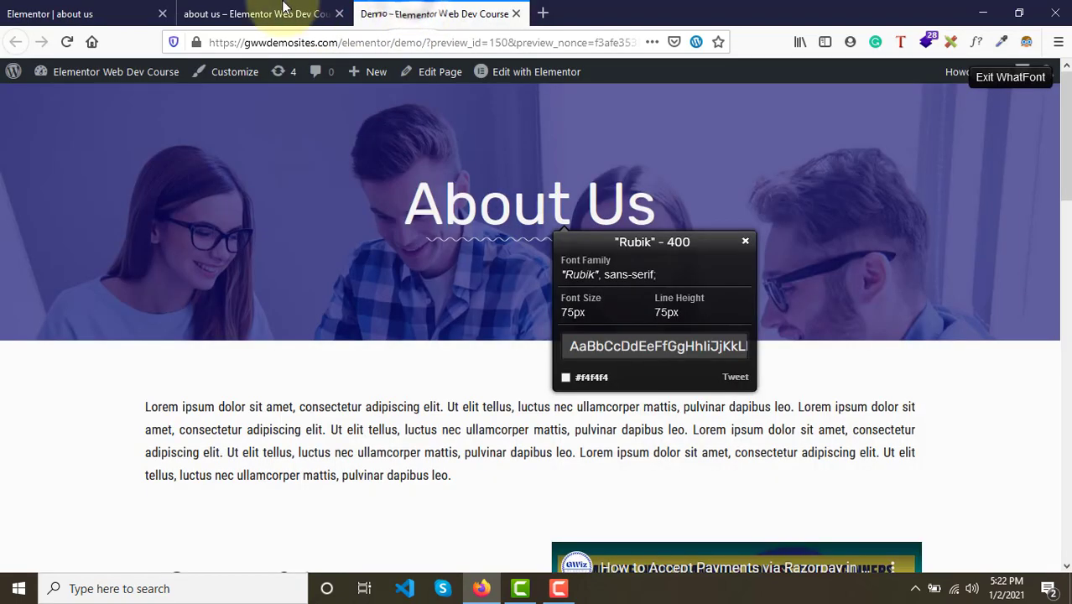
click(144, 8)
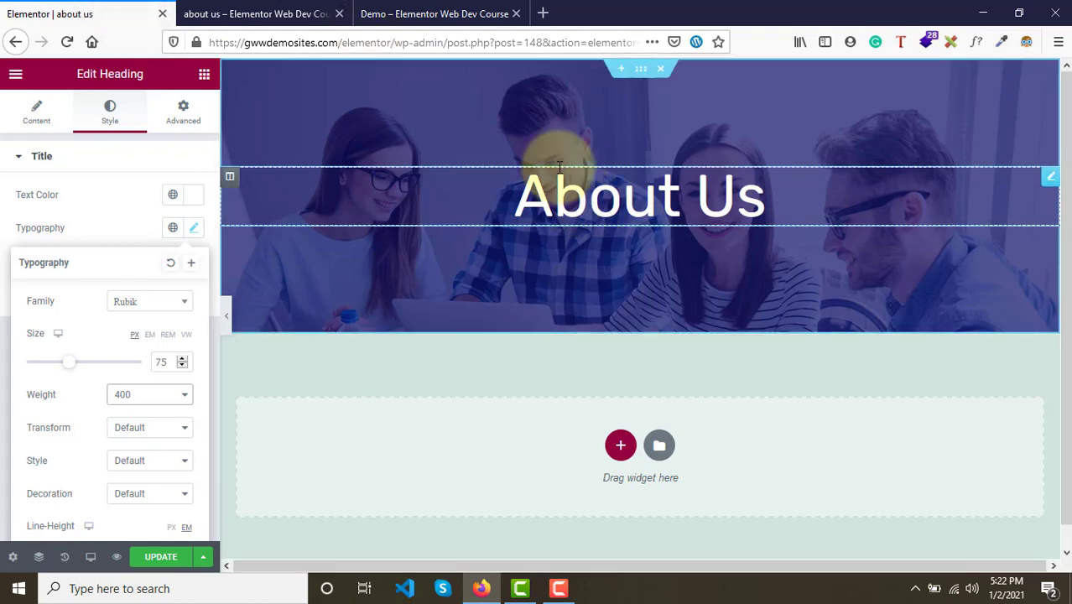
click(435, 10)
click(72, 12)
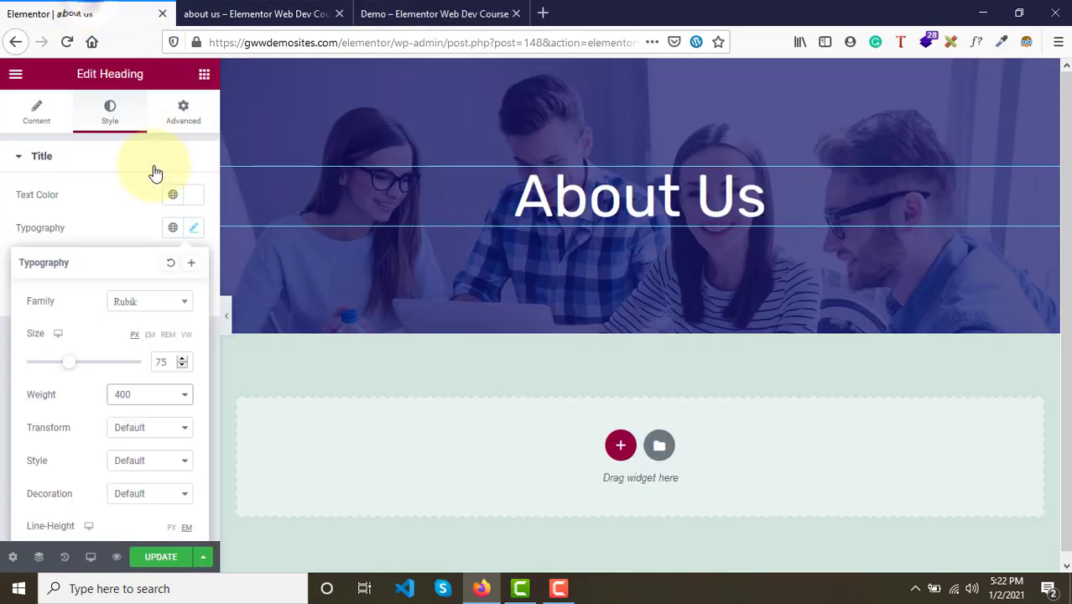
click(149, 556)
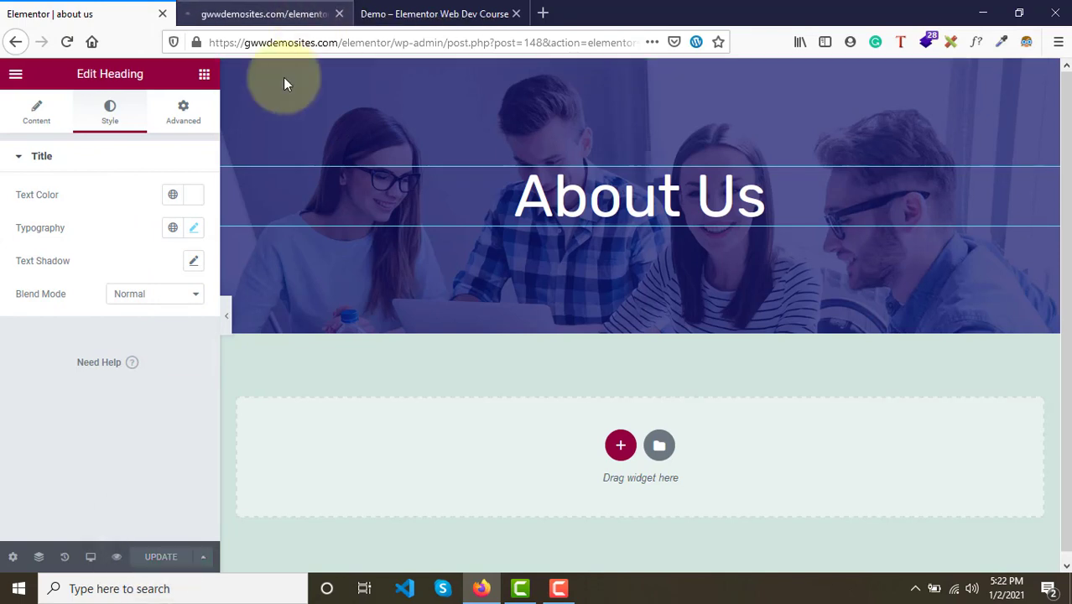
- Preview the page and compare its heading with the demo's heading, then exit WhatFont
click(117, 557)
click(265, 6)
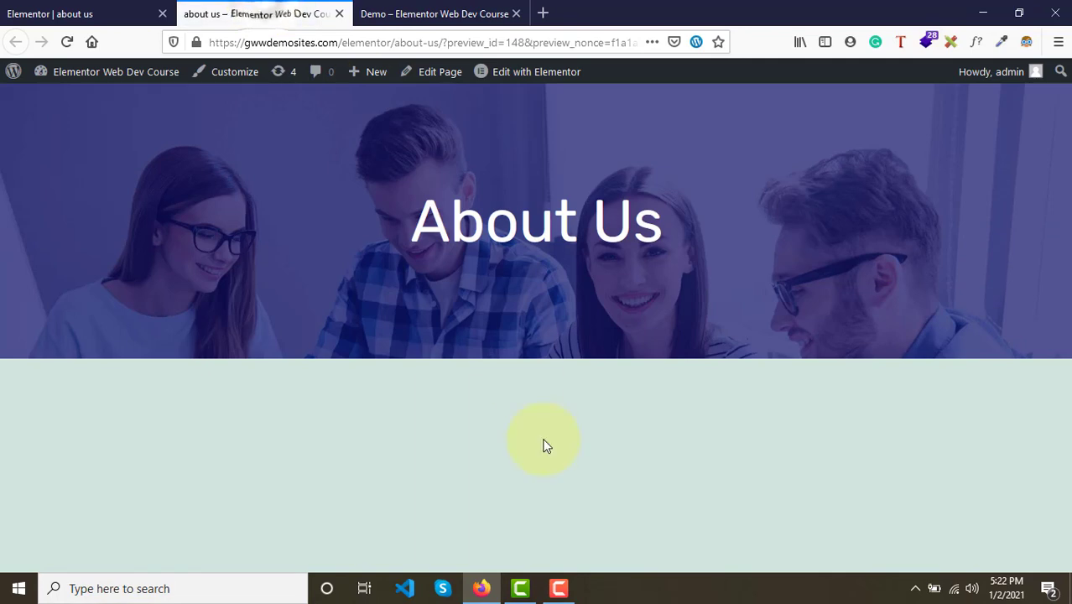
click(458, 7)
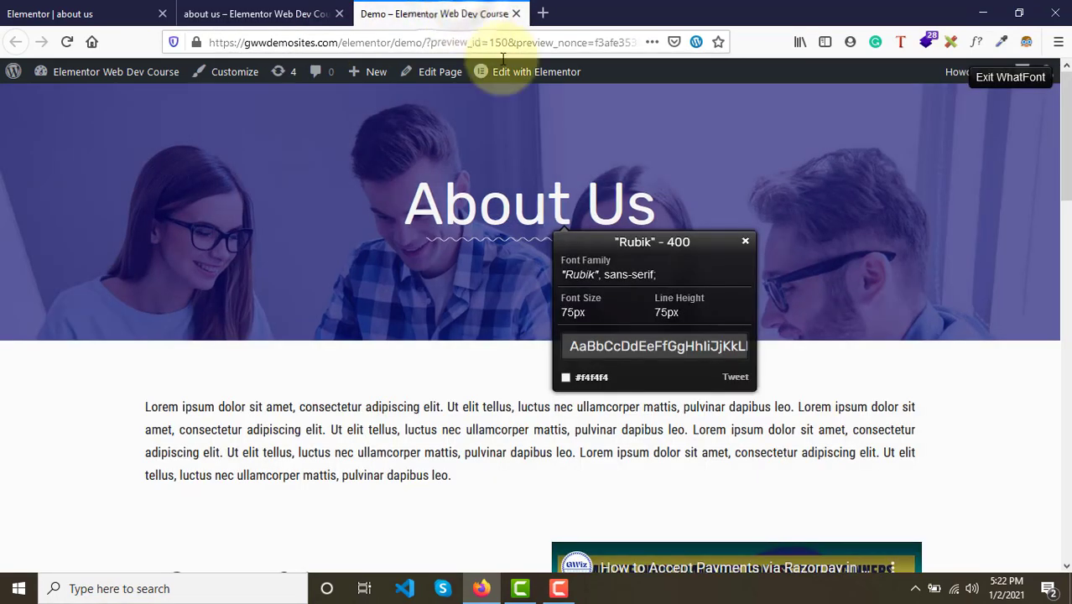
click(745, 243)
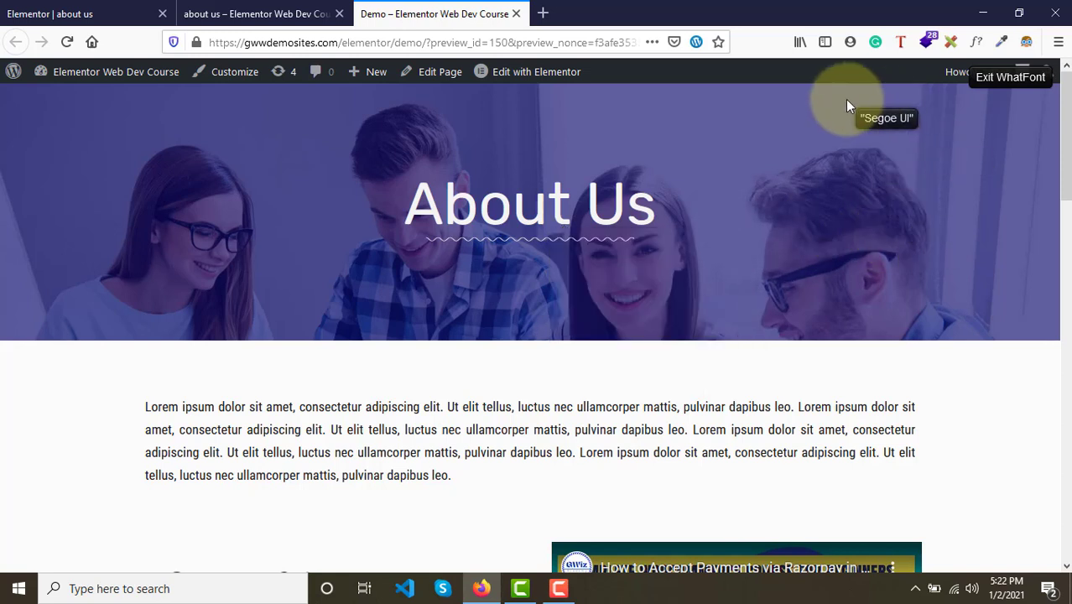
key(Escape)
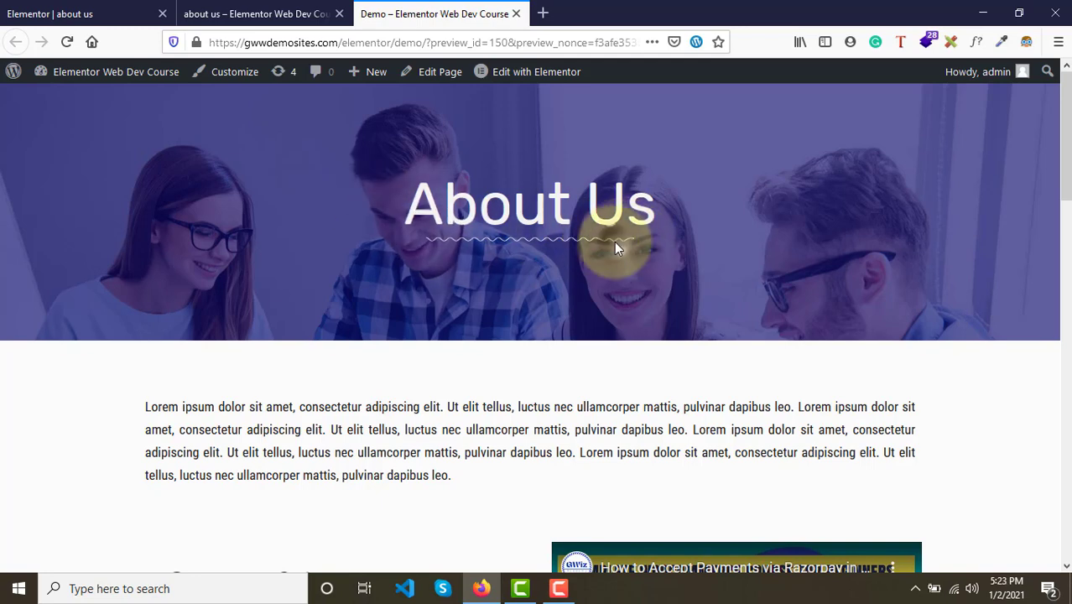
scroll(615, 241, down, 4)
scroll(614, 241, up, 4)
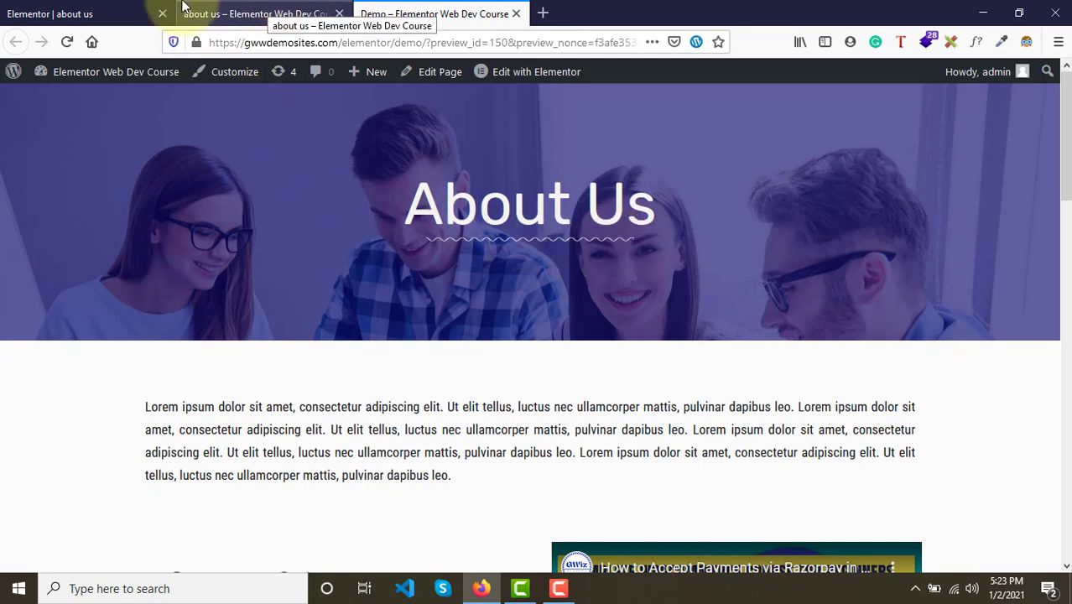
- Set the heading's text decoration to Underline and update the page
click(101, 10)
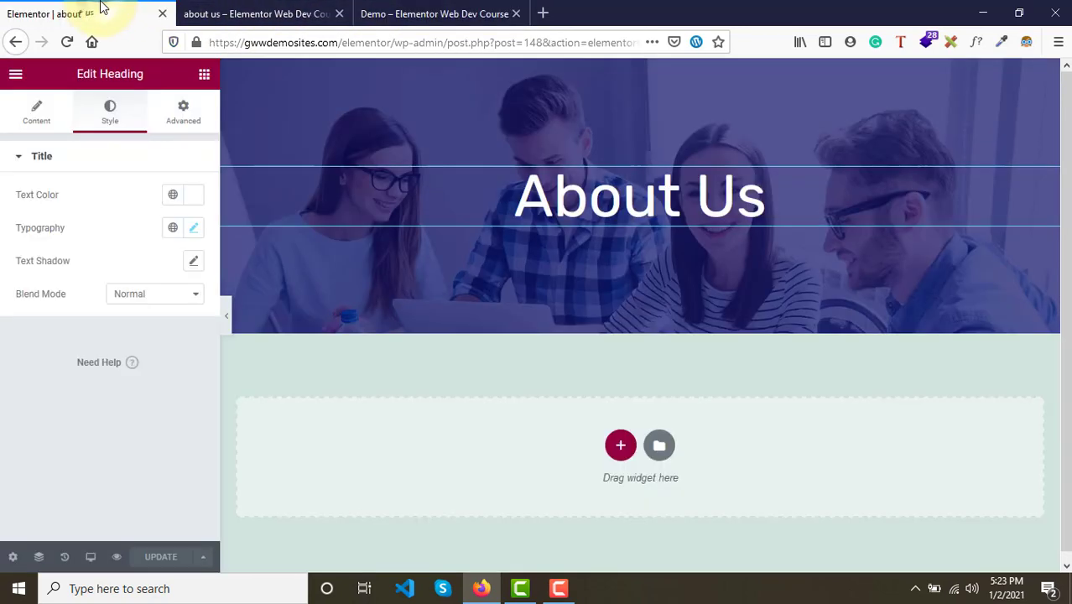
click(190, 229)
scroll(123, 479, down, 2)
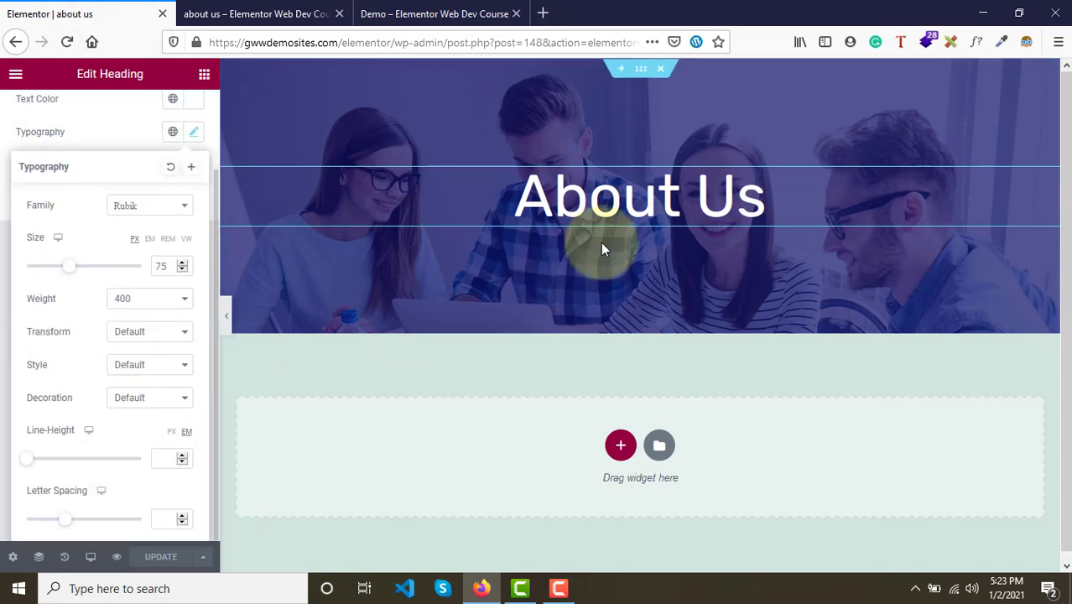
click(151, 366)
click(65, 373)
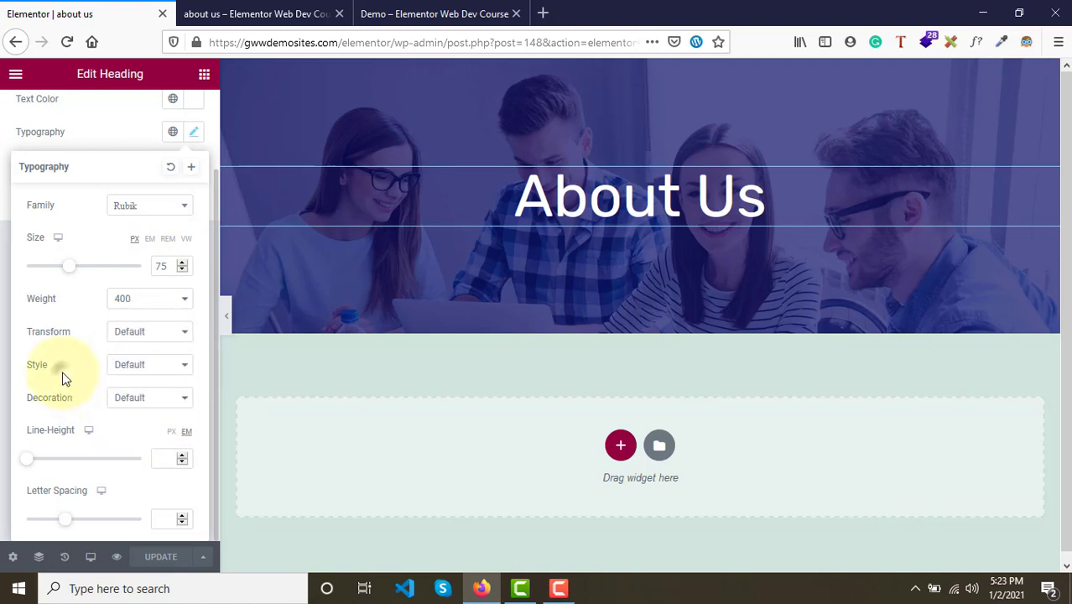
click(143, 404)
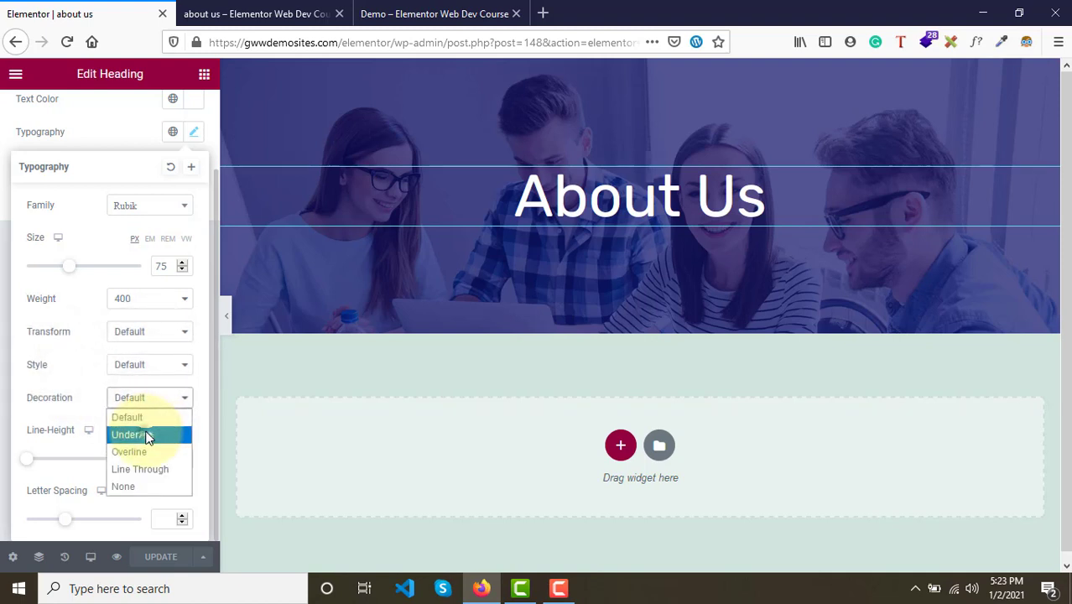
click(147, 435)
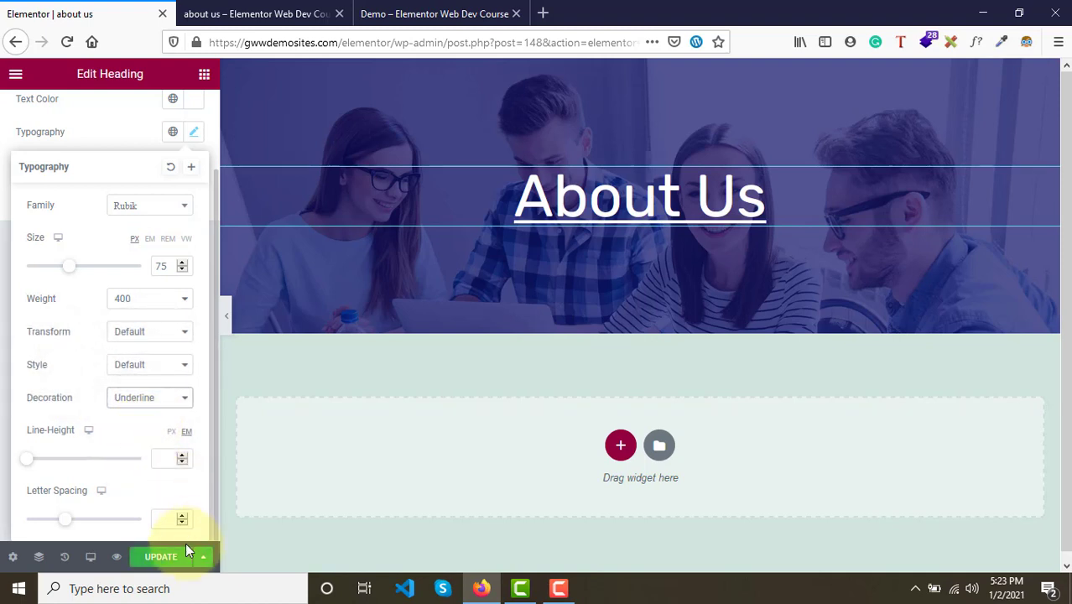
click(156, 559)
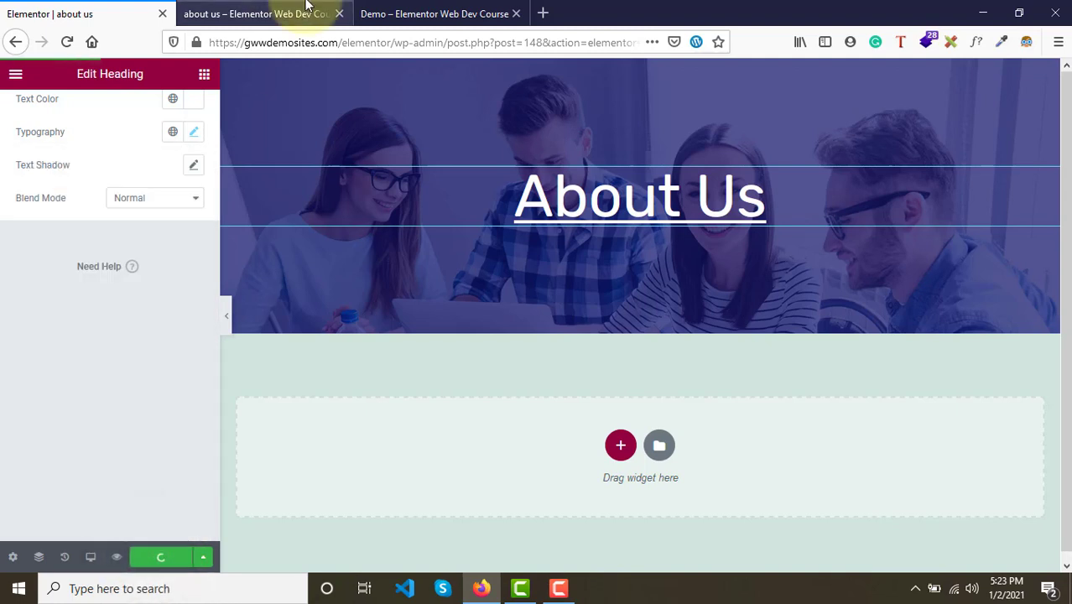
- Set the heading's text decoration back to Default and update the page
click(261, 20)
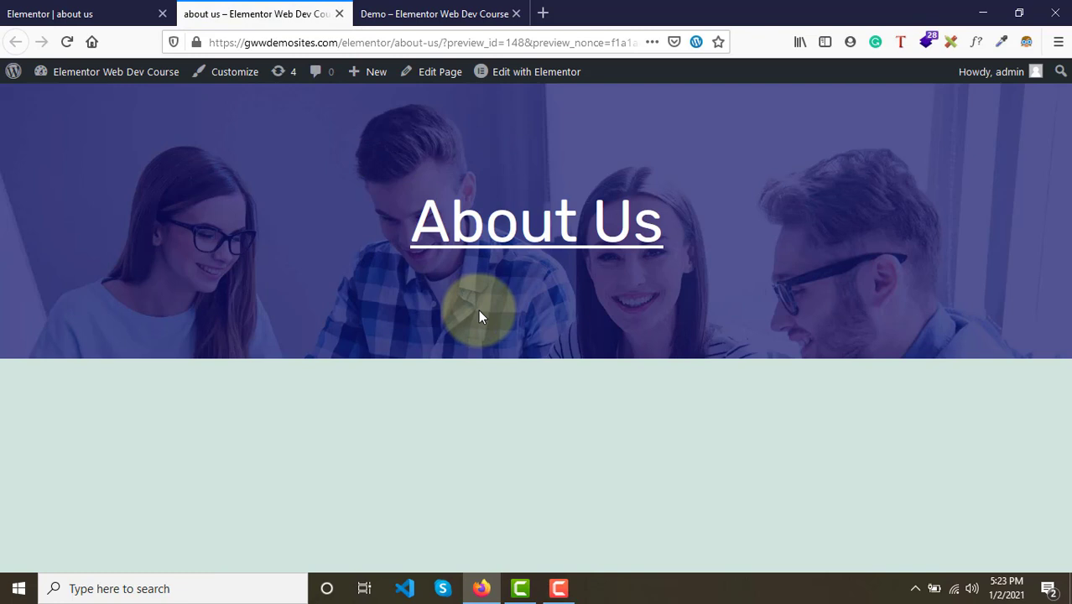
click(125, 10)
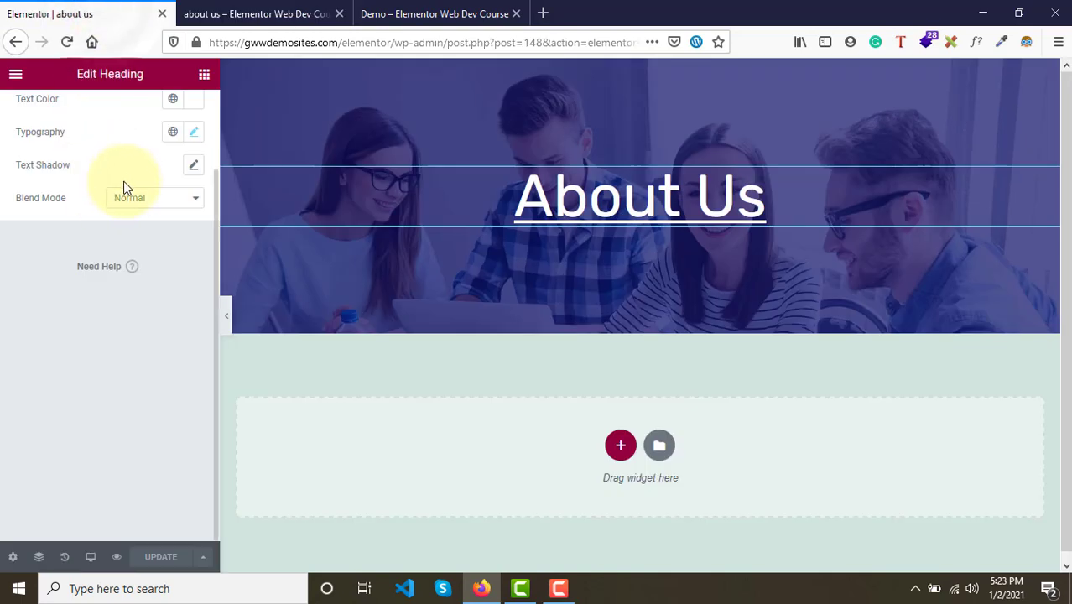
scroll(124, 187, up, 2)
click(194, 229)
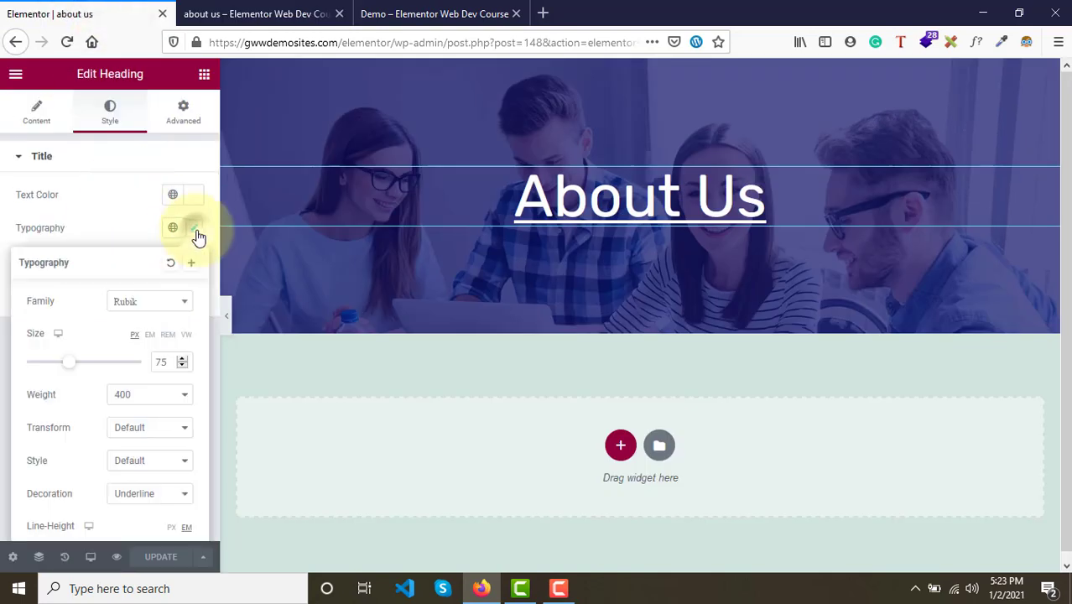
scroll(160, 478, down, 2)
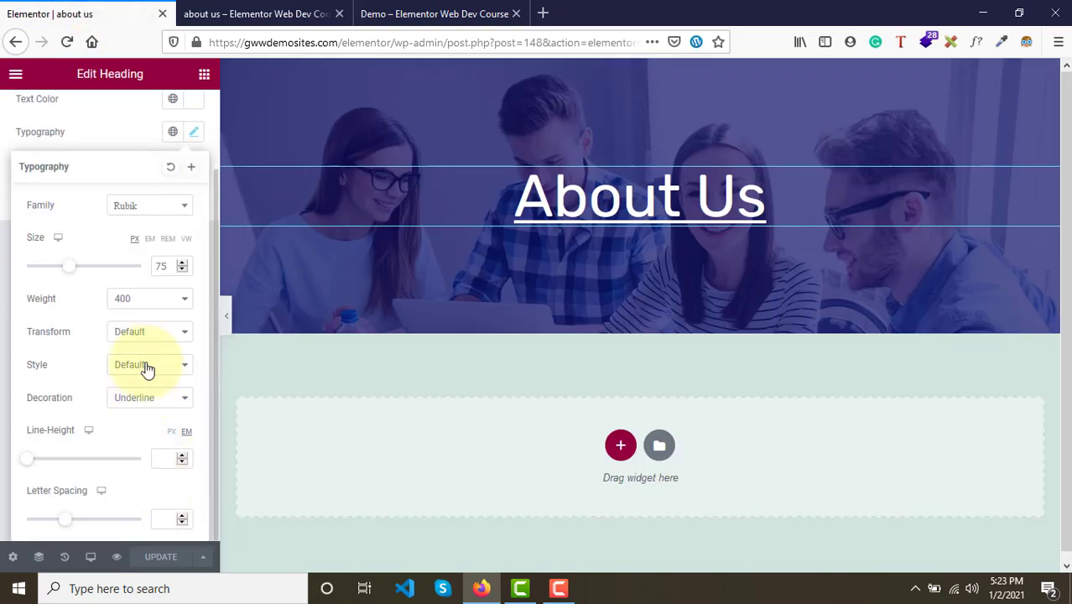
click(158, 402)
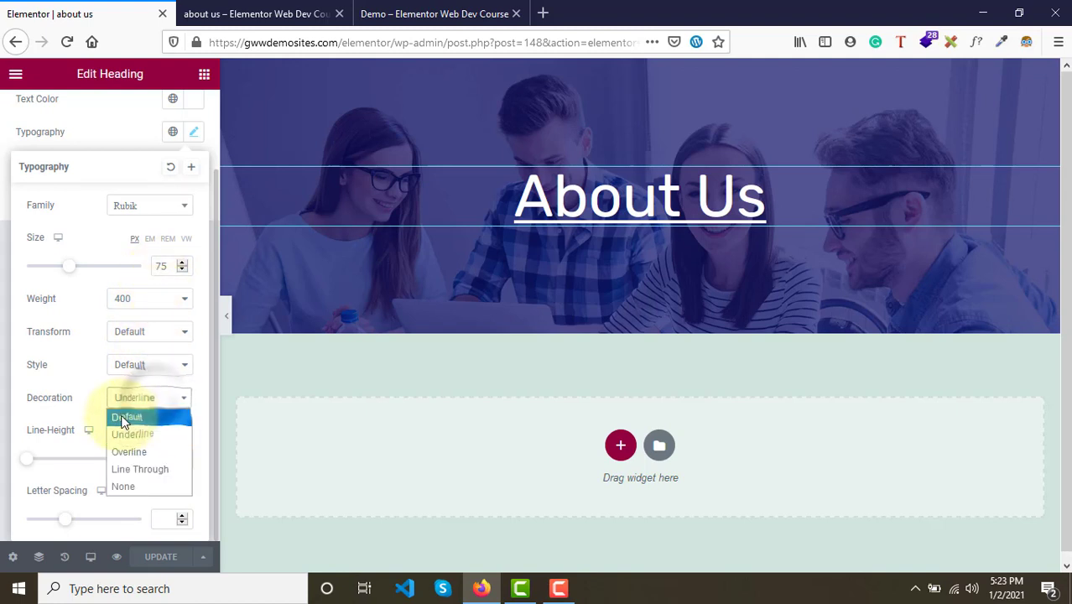
click(122, 416)
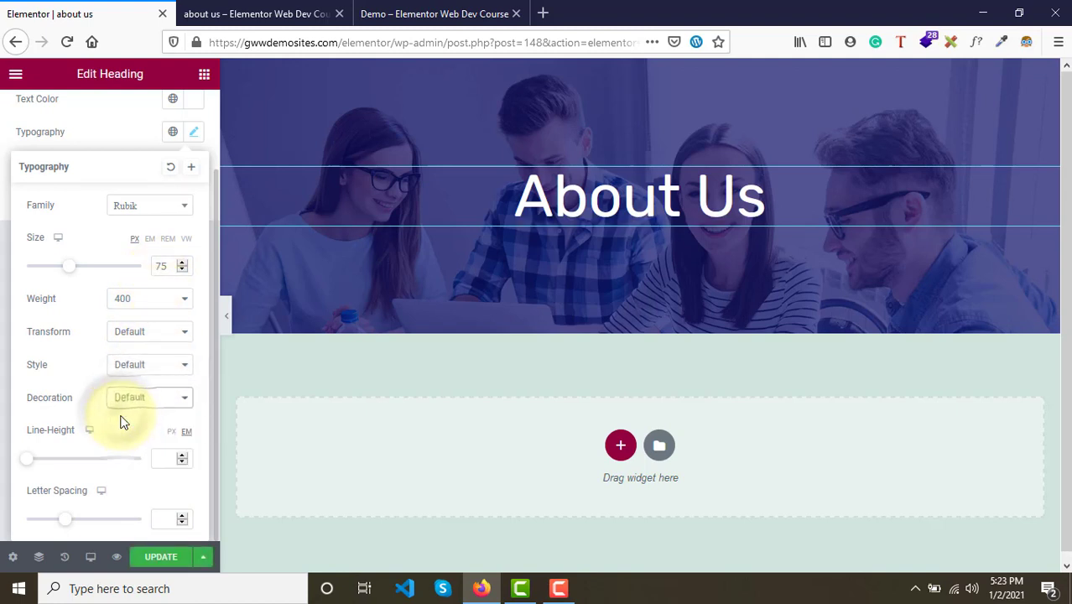
click(166, 559)
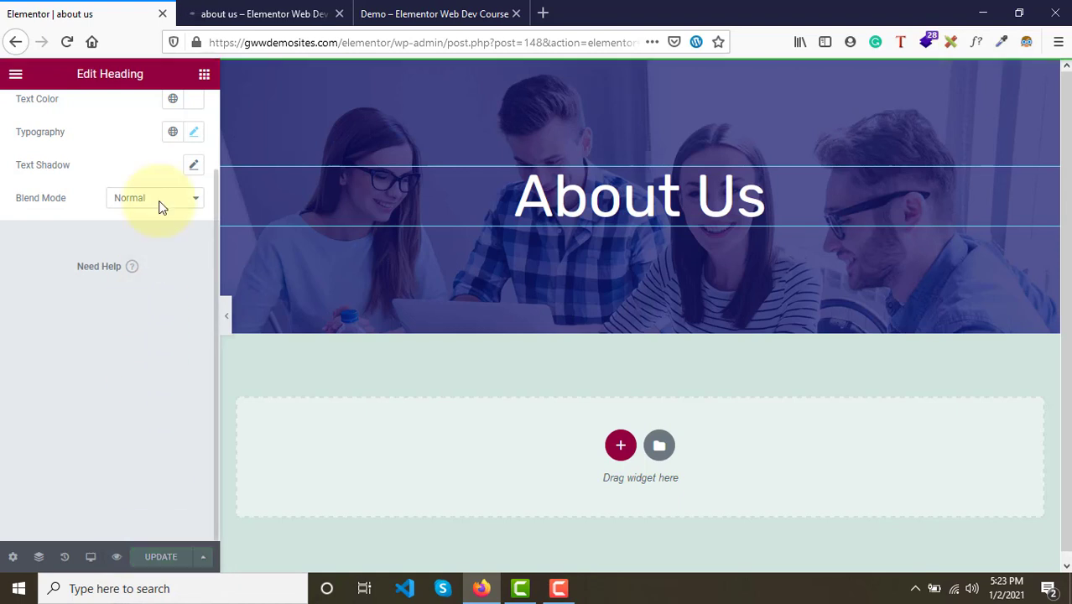
- Add a Divider widget beneath the About Us heading in the hero section
click(205, 77)
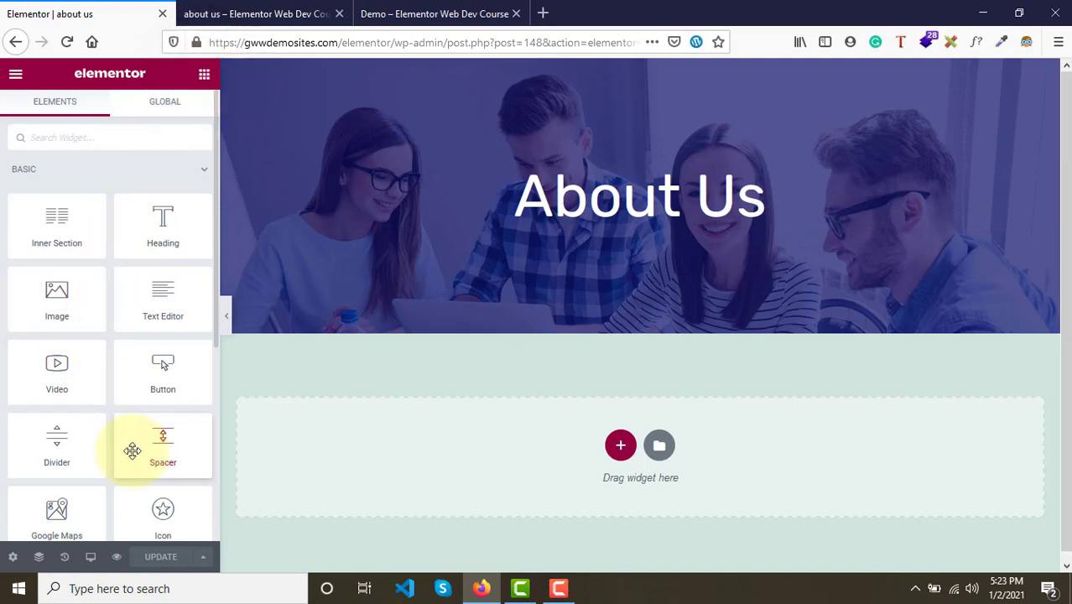
scroll(133, 450, down, 3)
scroll(132, 449, up, 1)
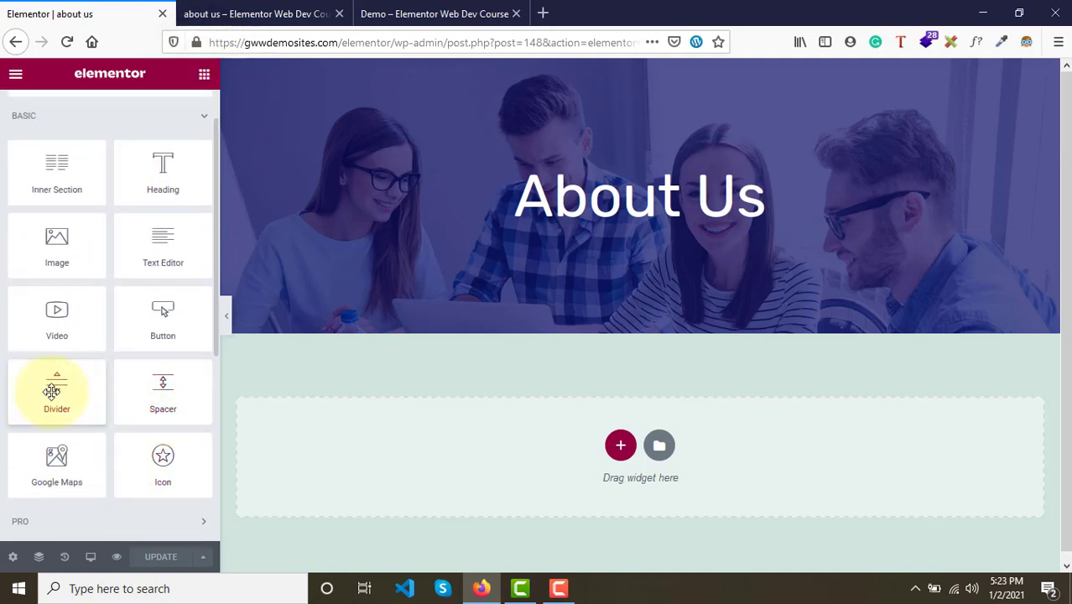
drag(52, 391, 618, 225)
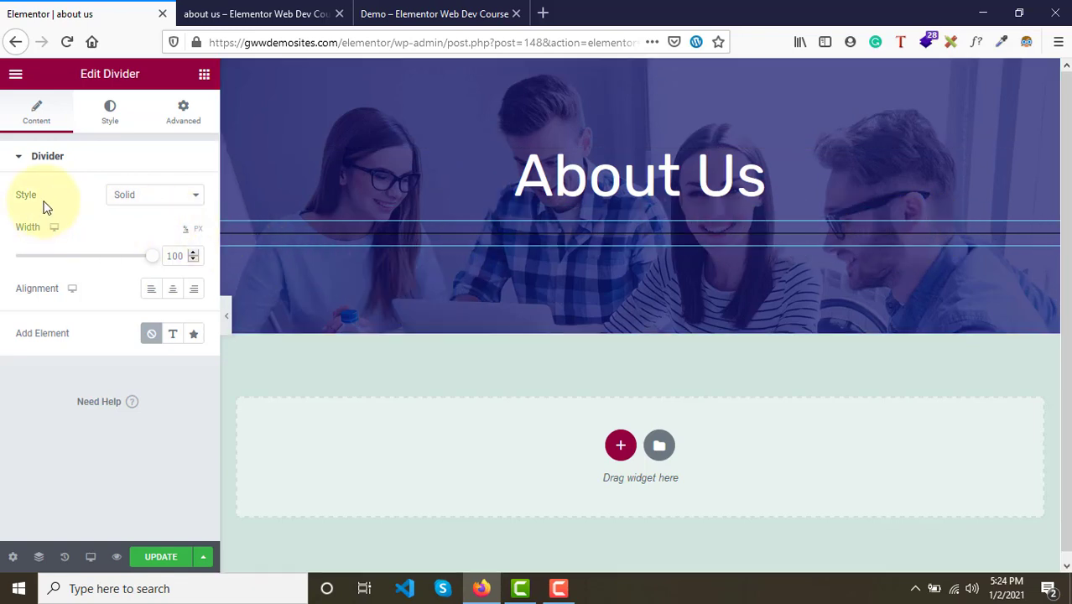
click(153, 194)
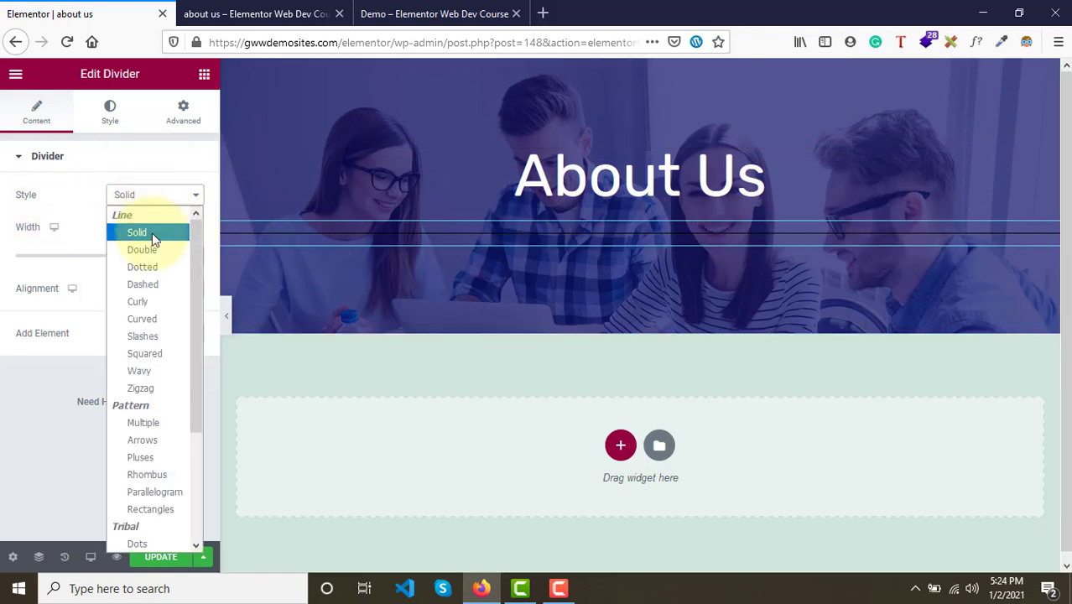
click(76, 207)
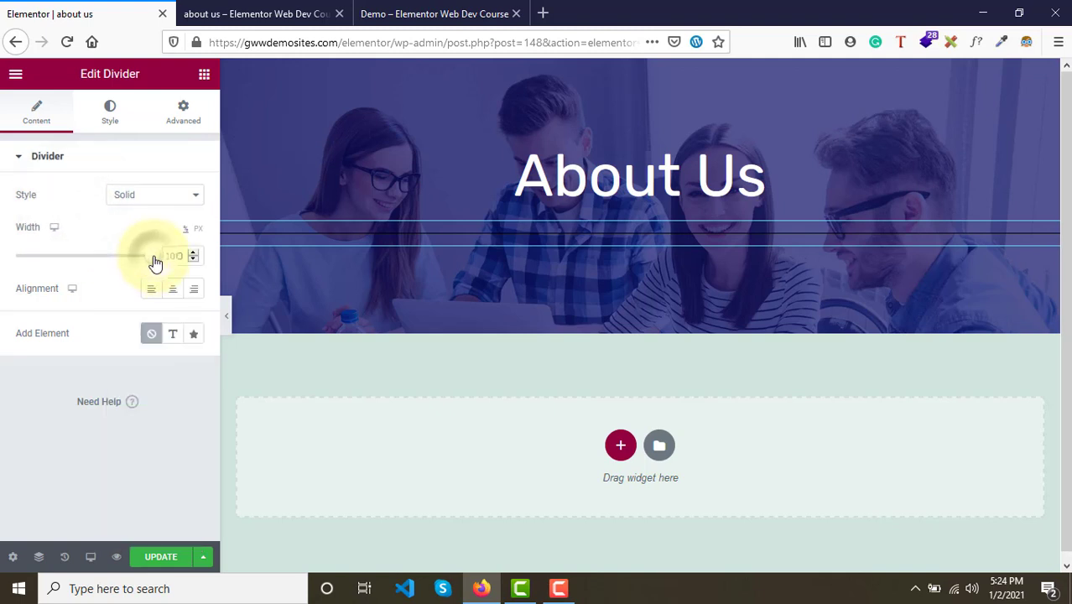
mouse_move(154, 263)
mouse_down()
mouse_move(76, 269)
mouse_move(144, 262)
mouse_up()
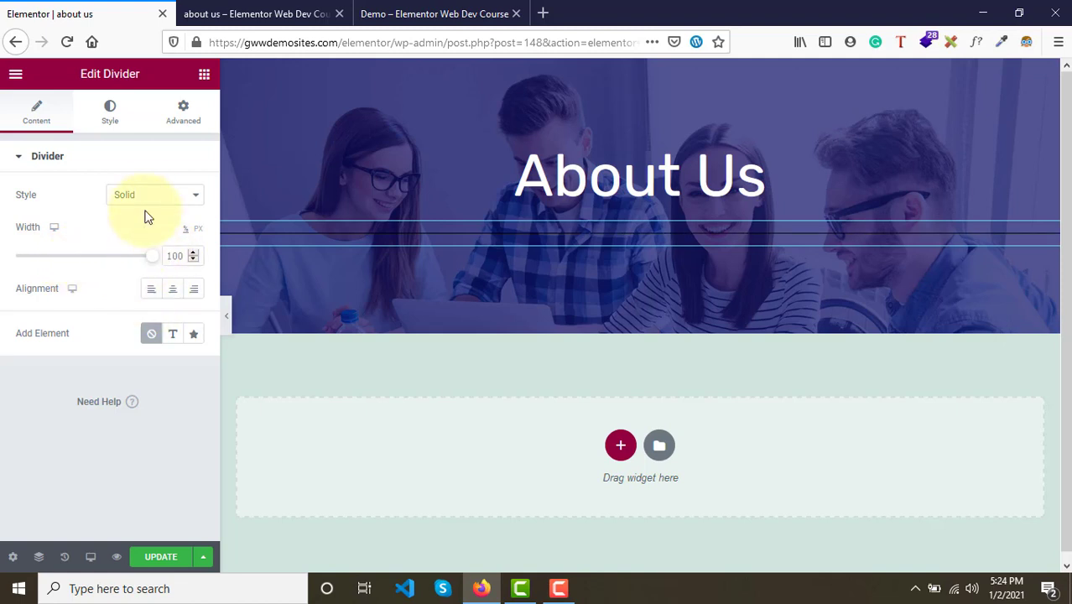
click(110, 117)
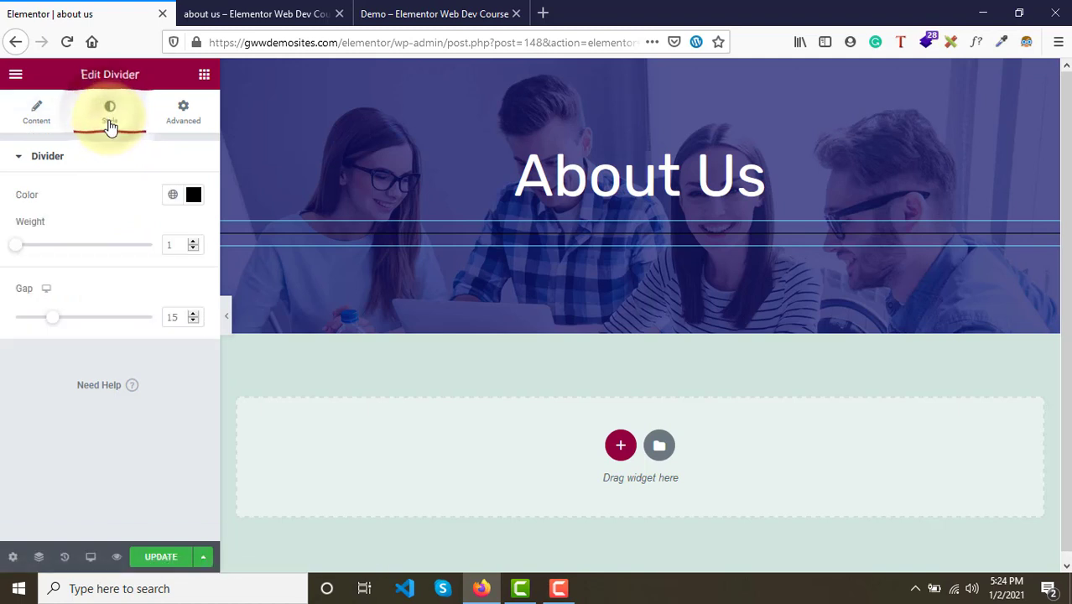
click(47, 117)
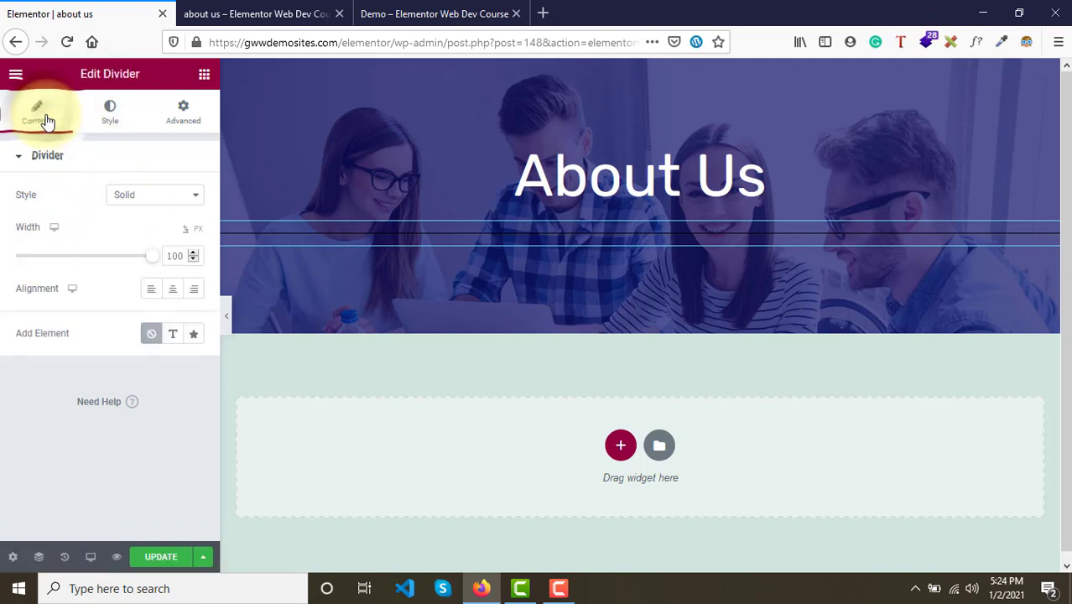
- Set the divider's color to #FFFFFF and its weight to about 4.2
click(109, 117)
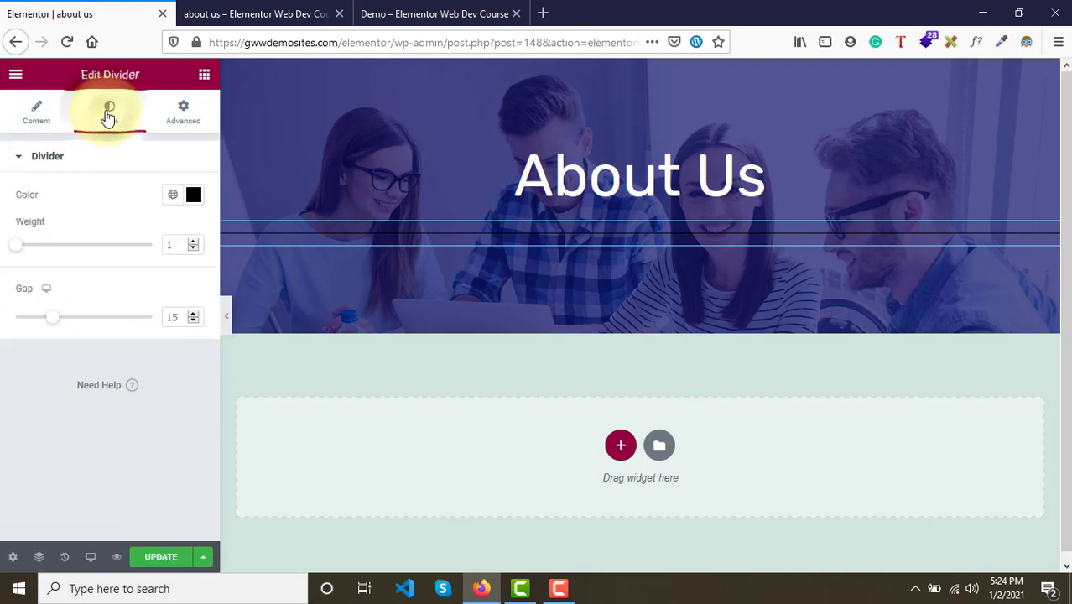
click(193, 196)
click(118, 272)
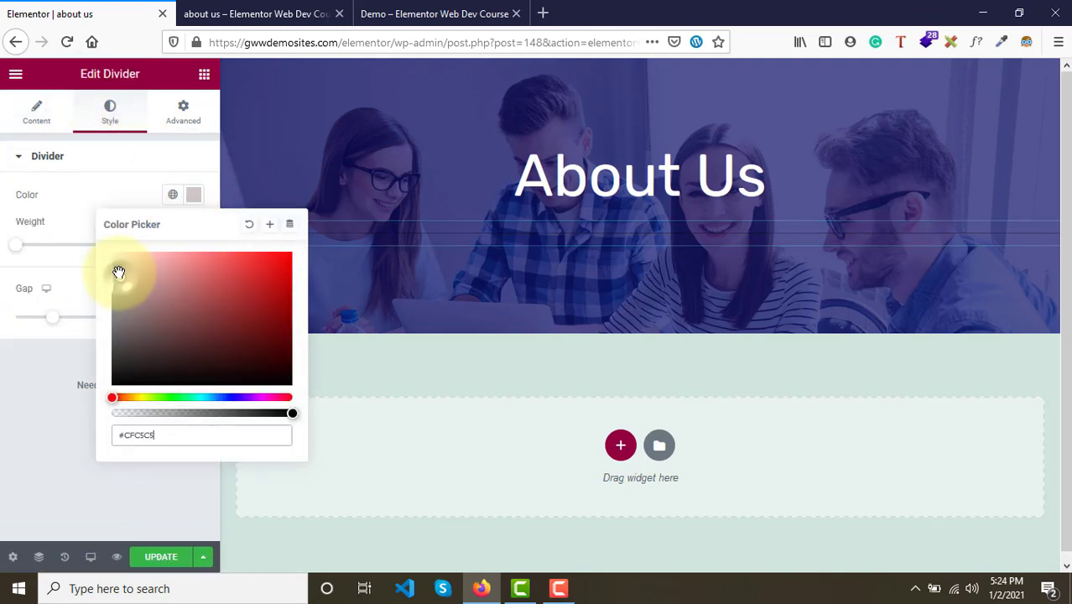
drag(119, 272, 111, 251)
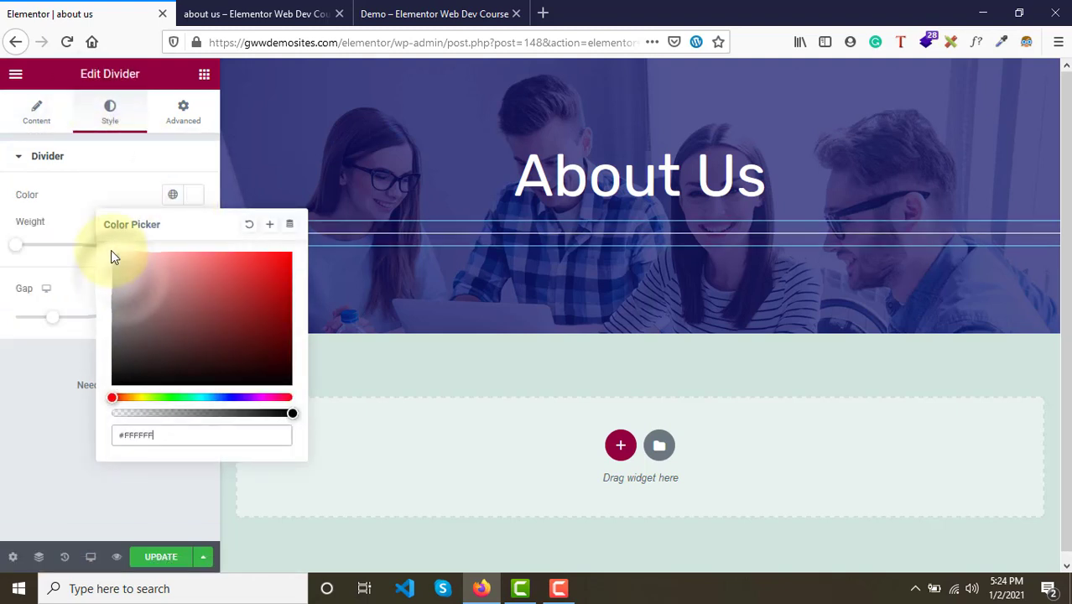
click(71, 197)
drag(12, 248, 65, 250)
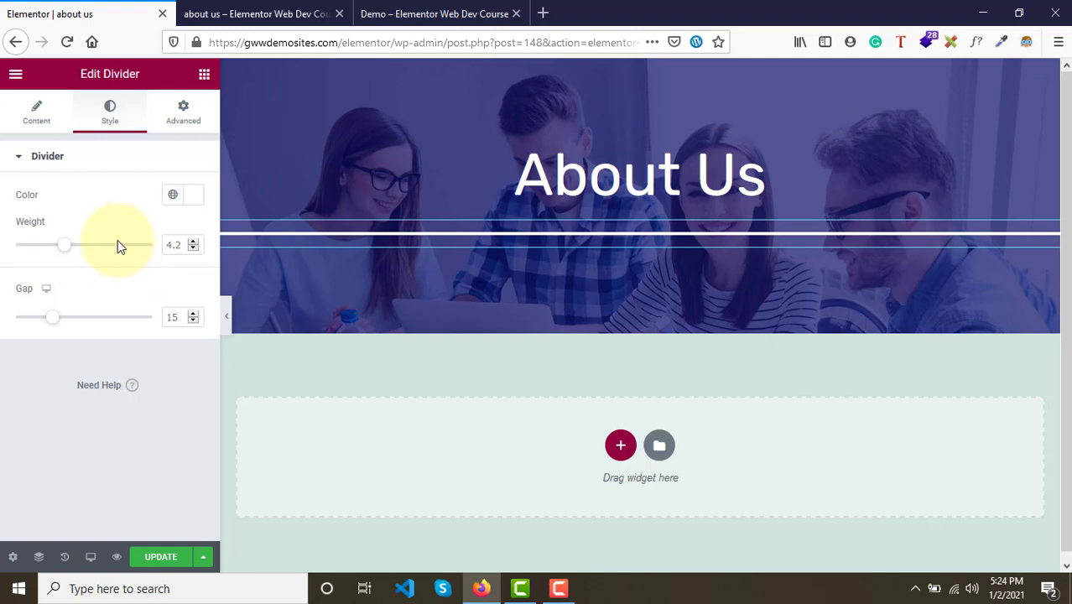
- Try the Double, Dotted and Dashed divider styles
click(37, 116)
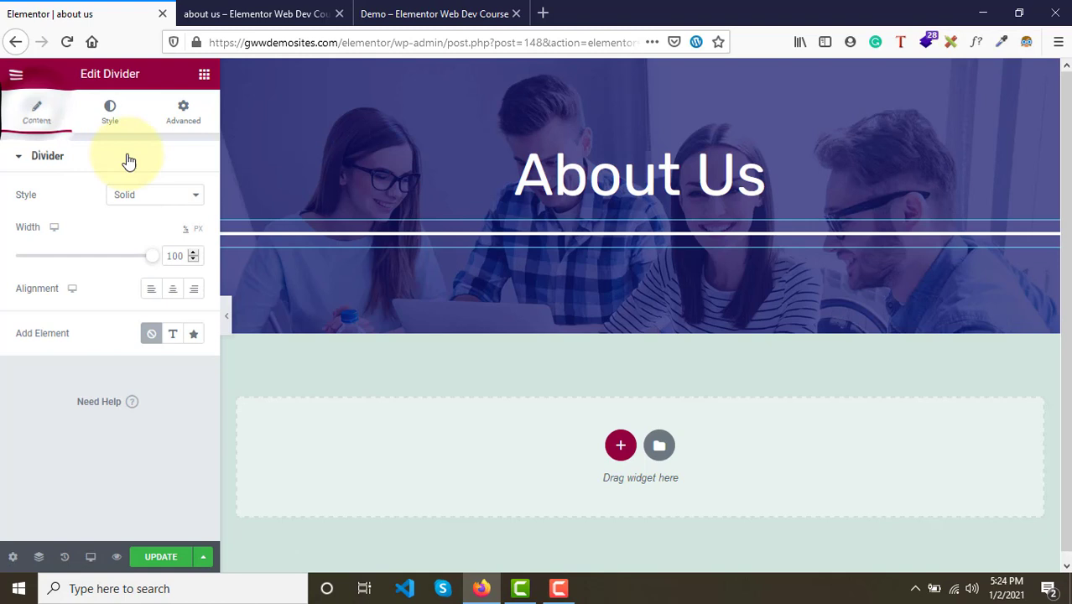
click(184, 198)
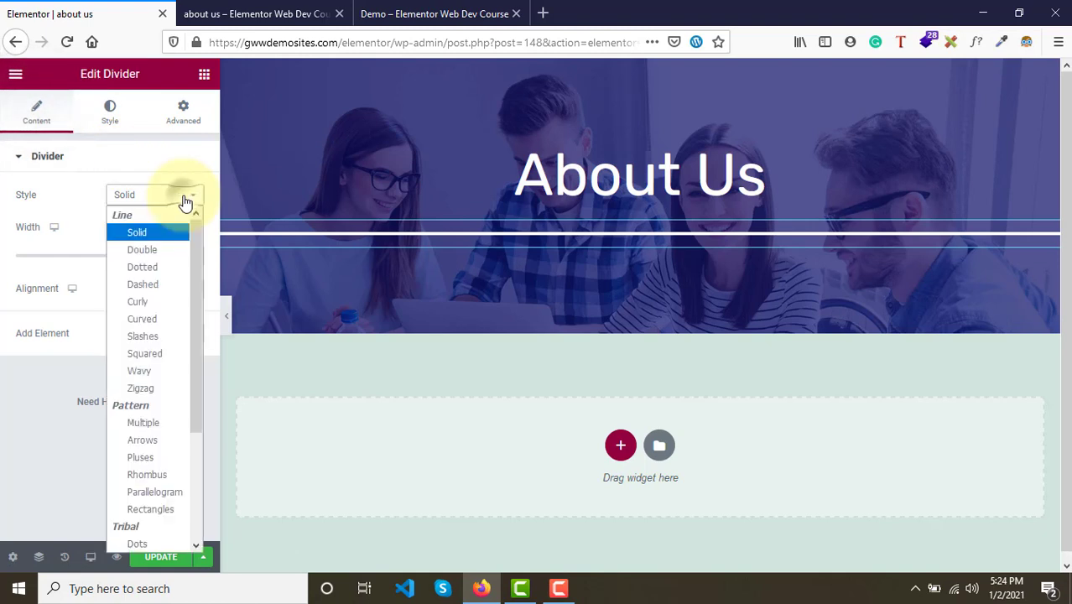
click(143, 252)
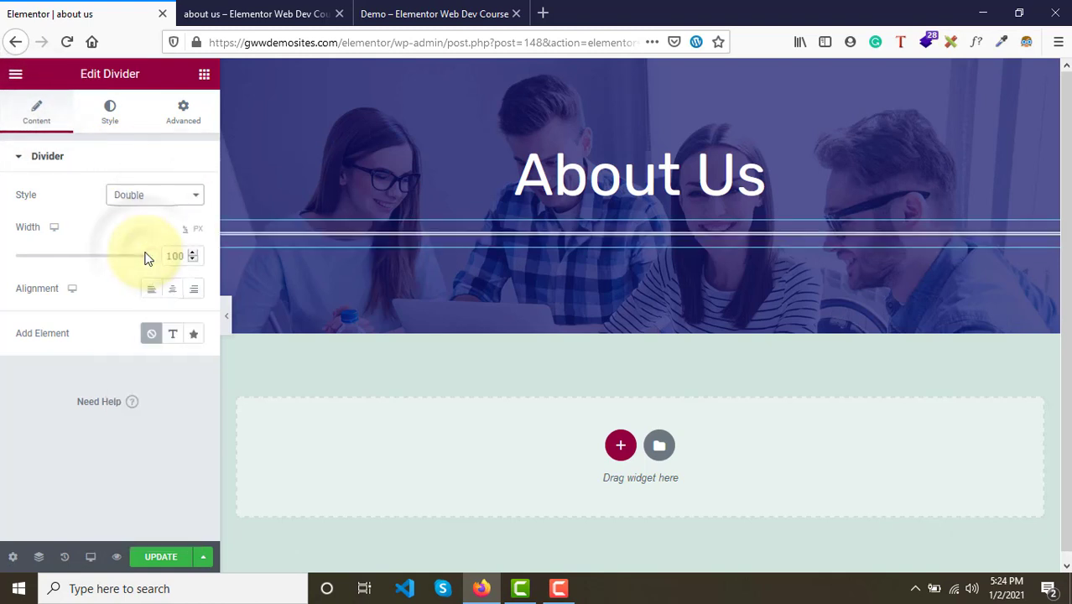
click(144, 206)
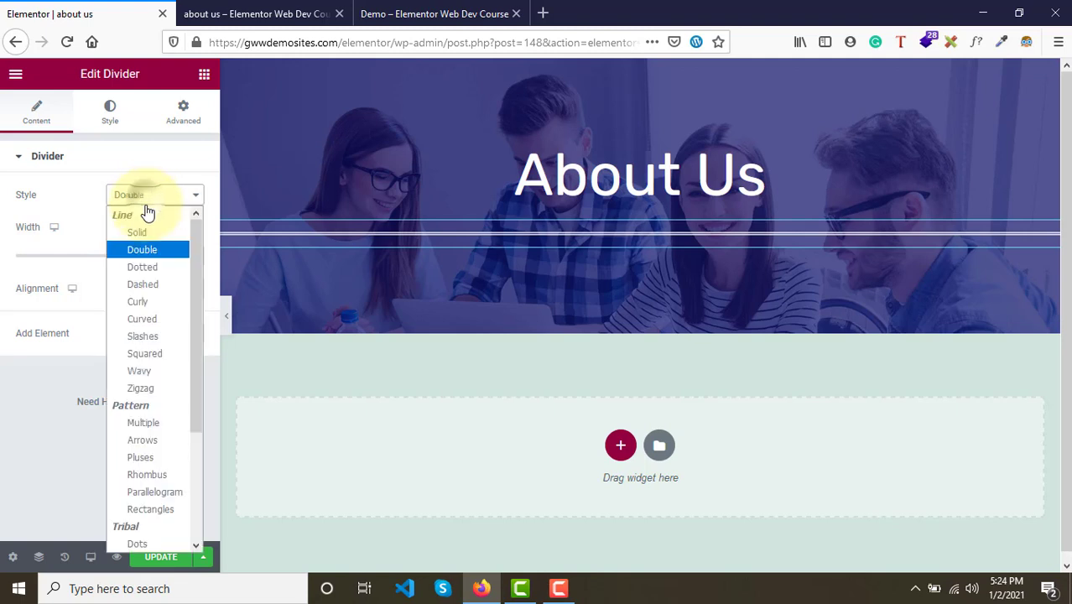
click(145, 266)
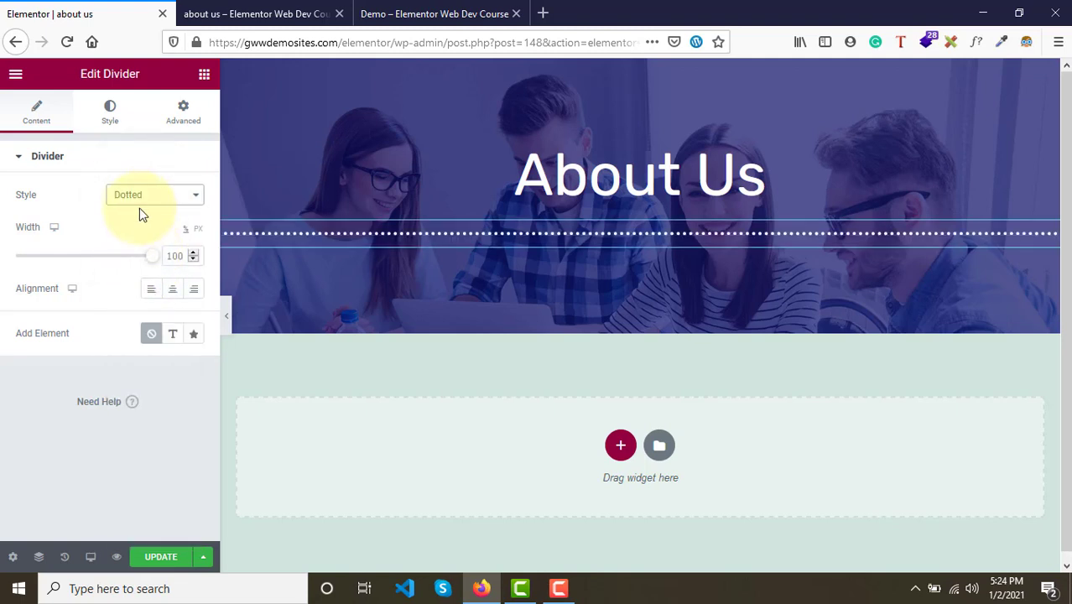
click(139, 201)
click(141, 284)
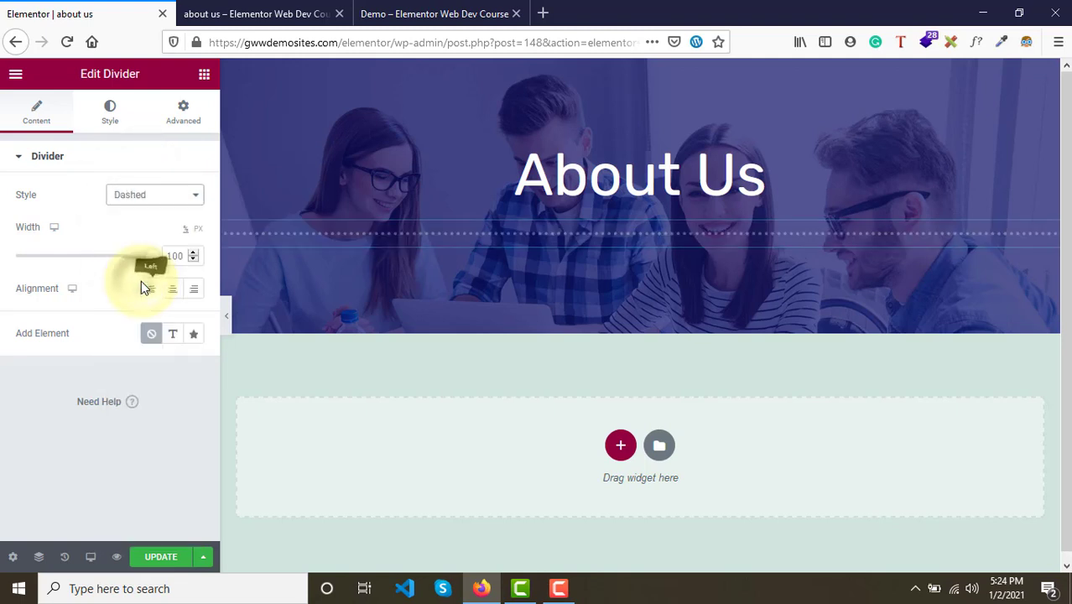
- Try the Curly, Zigzag and Wavy divider styles
click(143, 195)
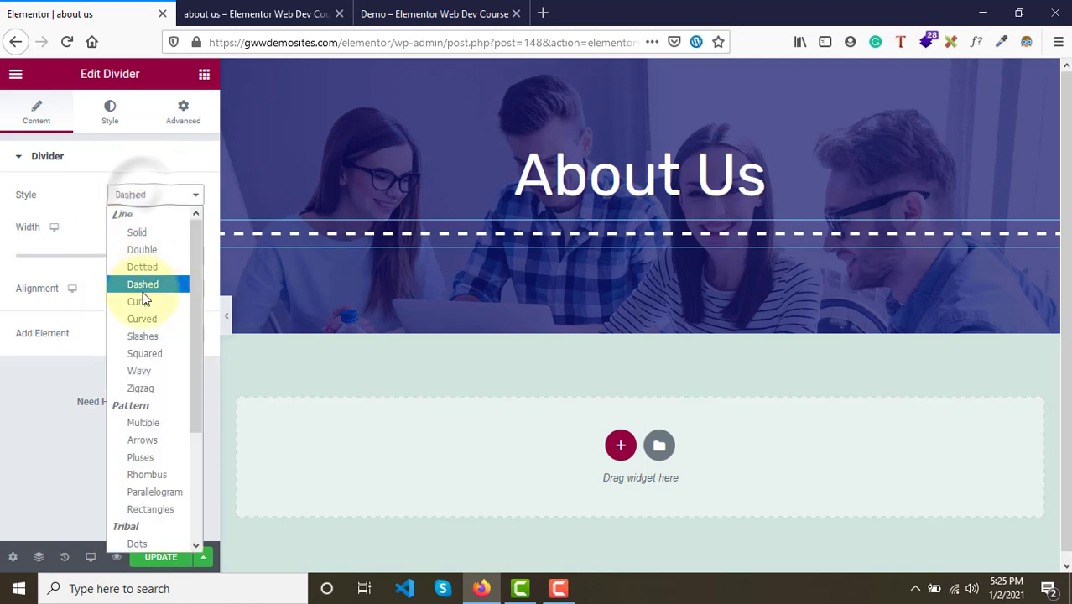
click(141, 301)
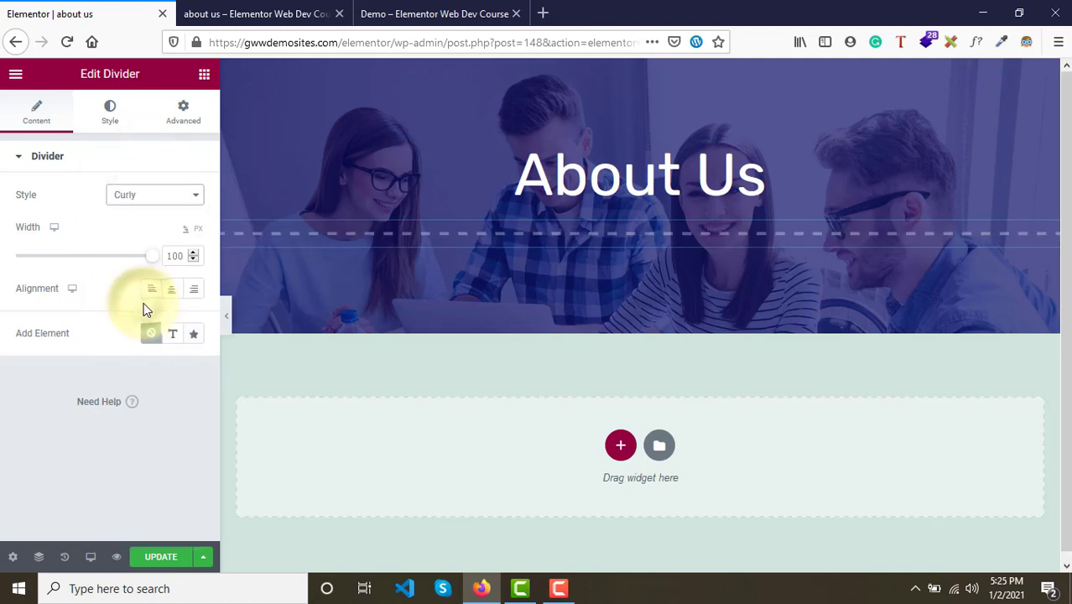
click(140, 198)
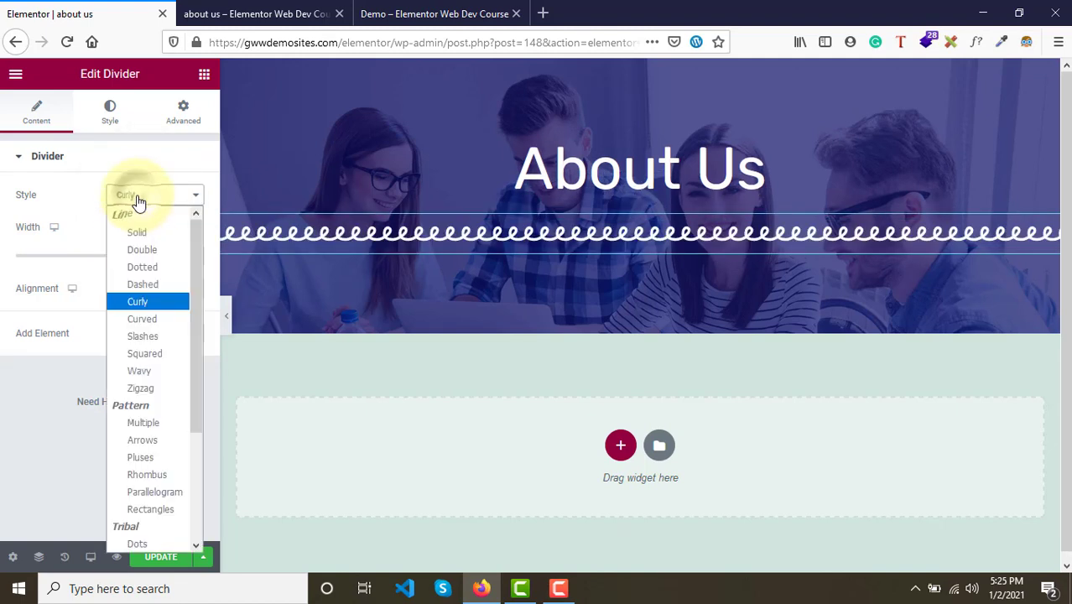
click(151, 392)
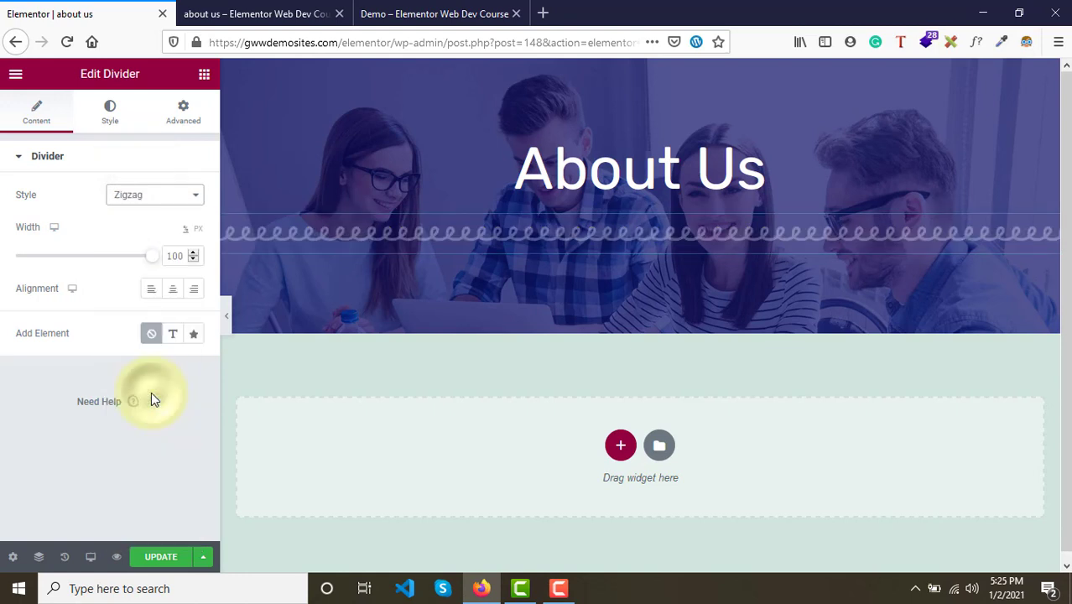
click(142, 200)
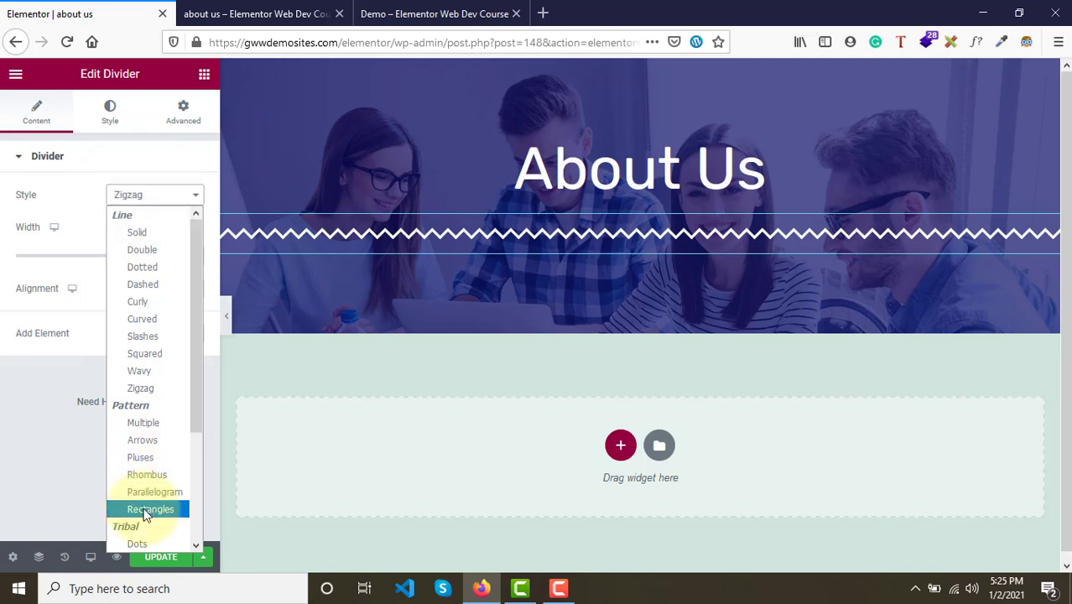
scroll(146, 514, down, 1)
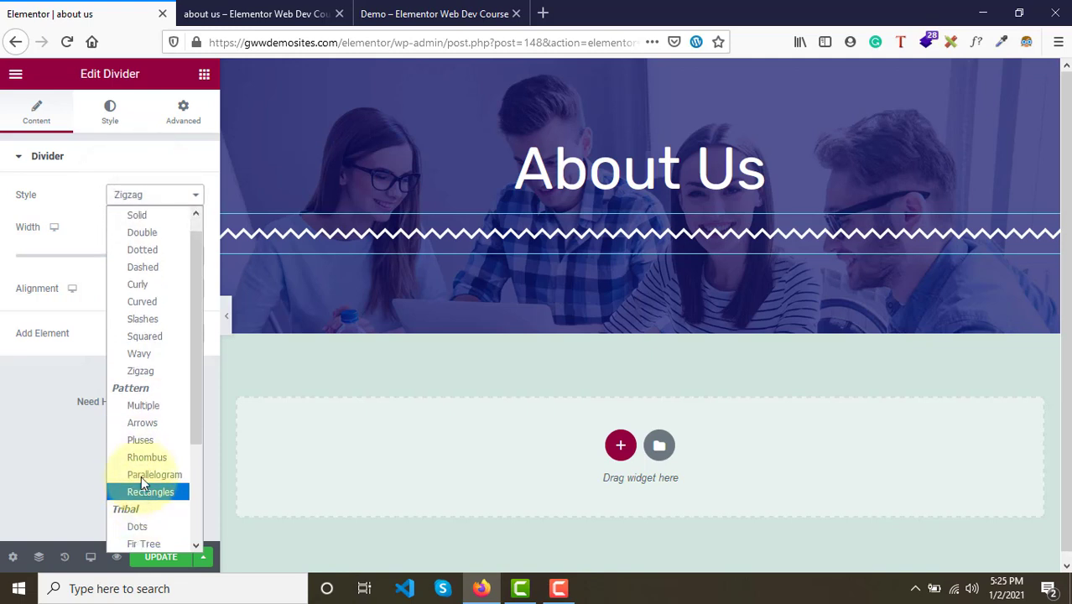
click(152, 354)
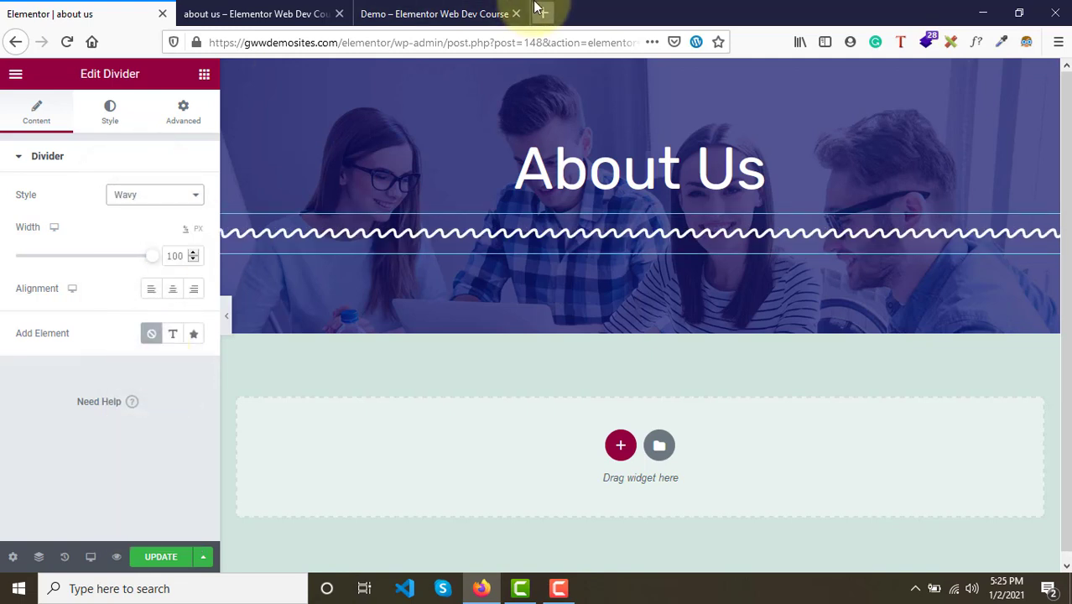
- Compare the divider with the demo page and browse the list of available divider styles
click(453, 10)
click(63, 9)
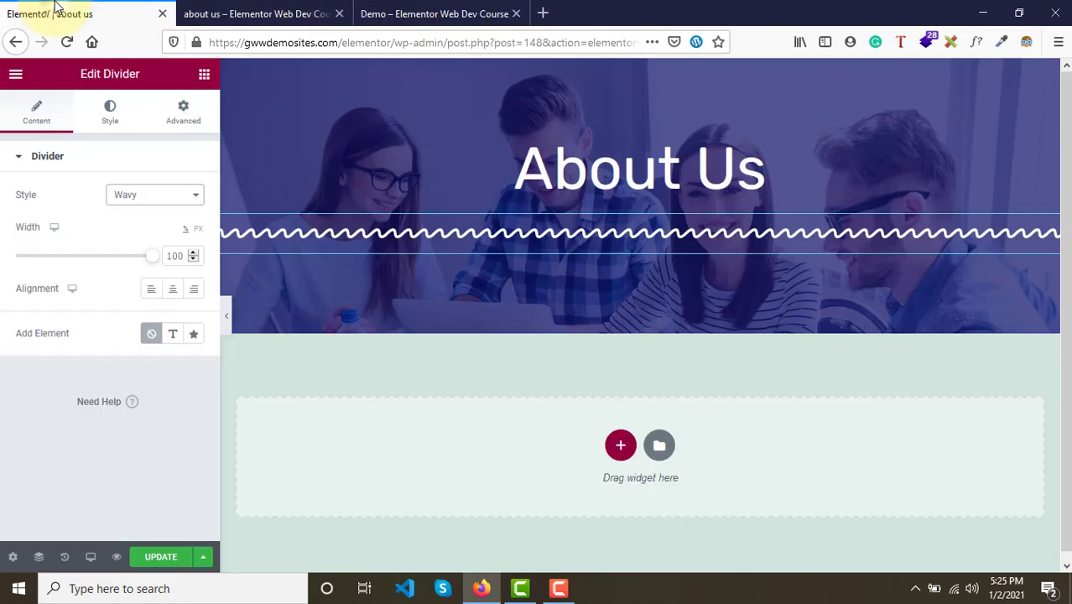
click(137, 196)
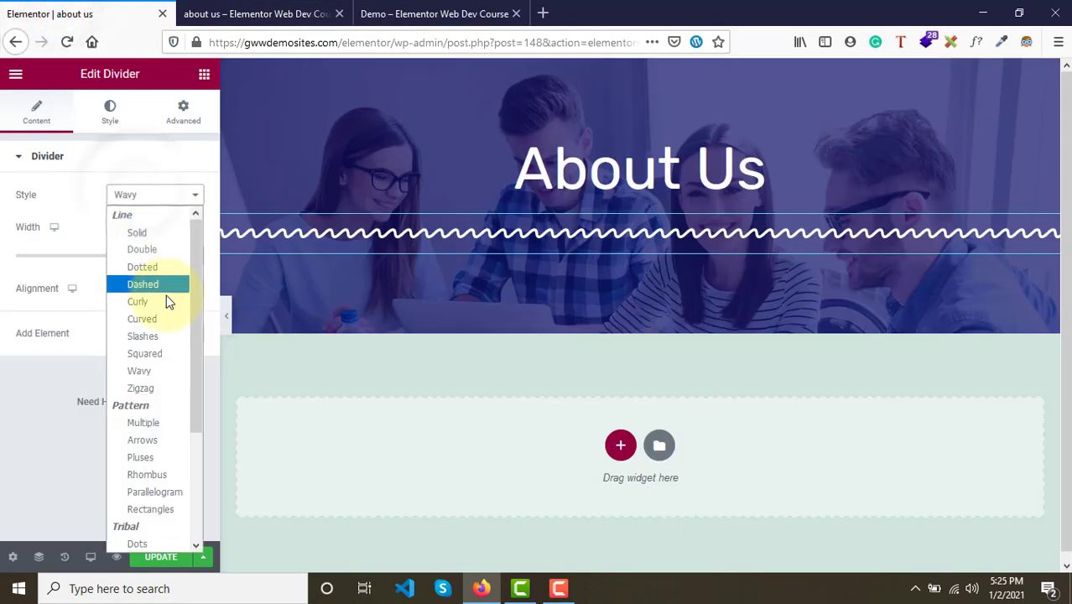
scroll(162, 422, down, 3)
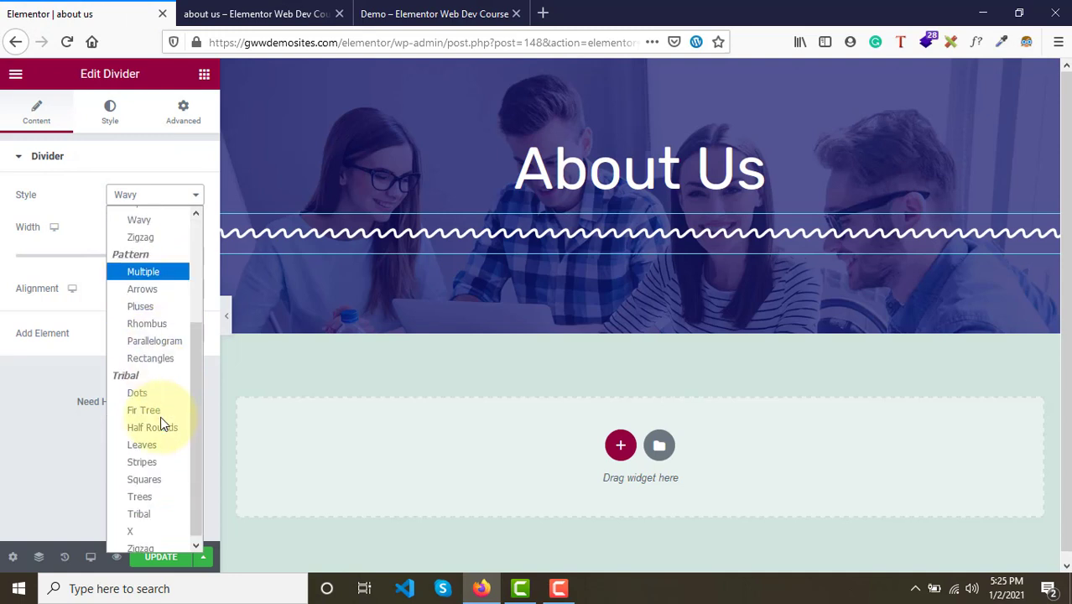
scroll(162, 422, up, 3)
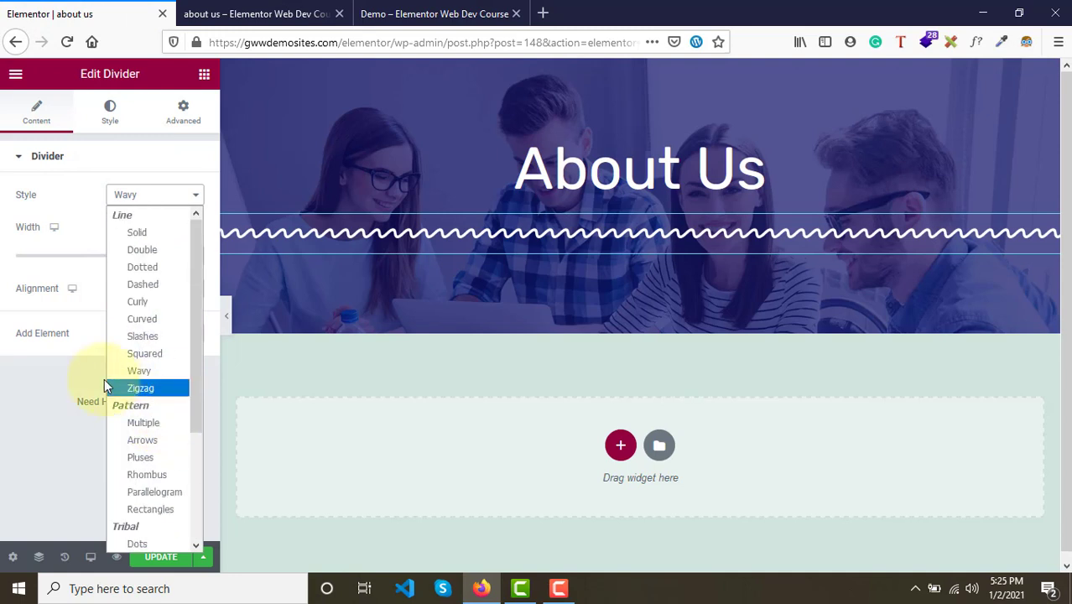
click(102, 379)
click(134, 206)
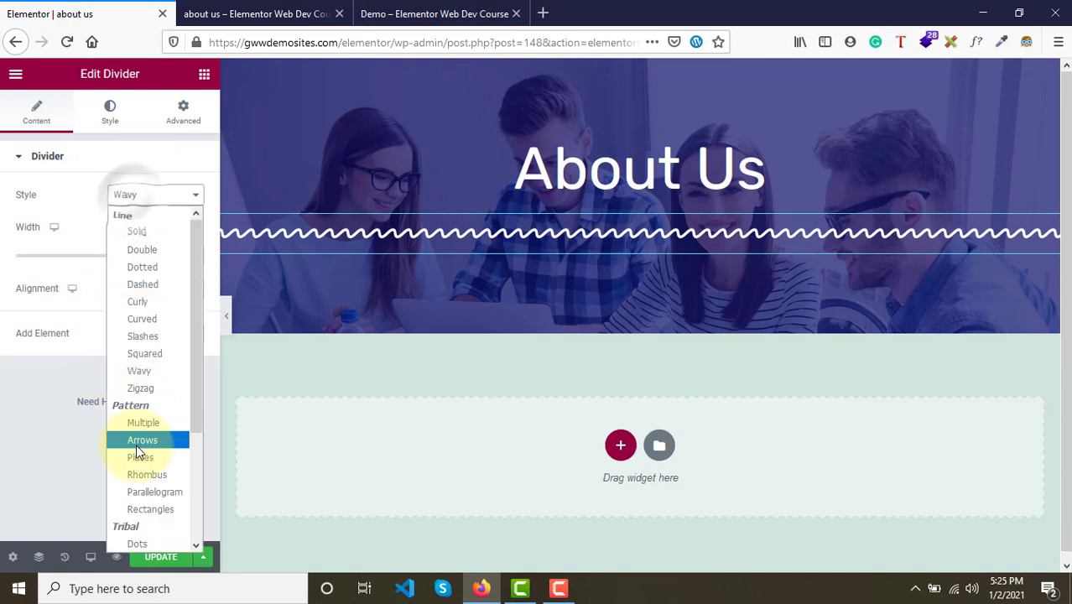
scroll(141, 444, down, 5)
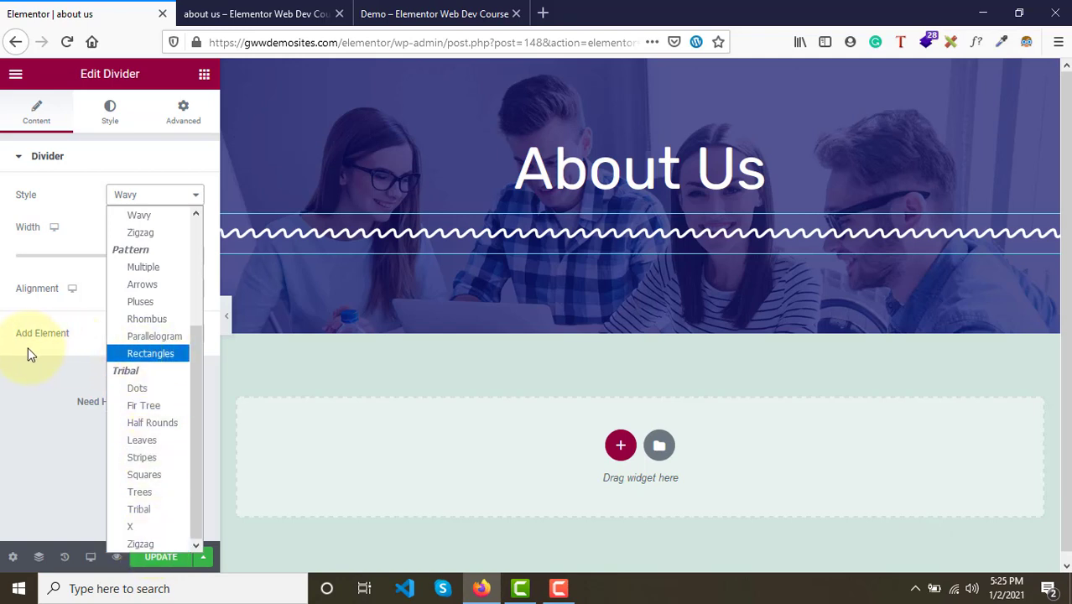
scroll(149, 311, up, 3)
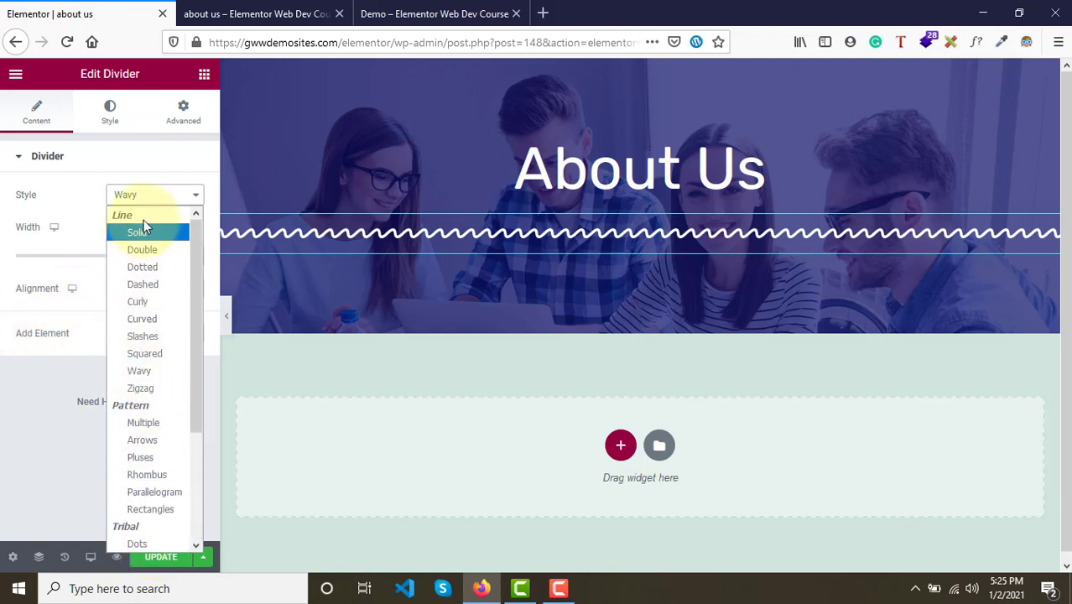
- Try the Curly and Slashes divider styles
click(139, 307)
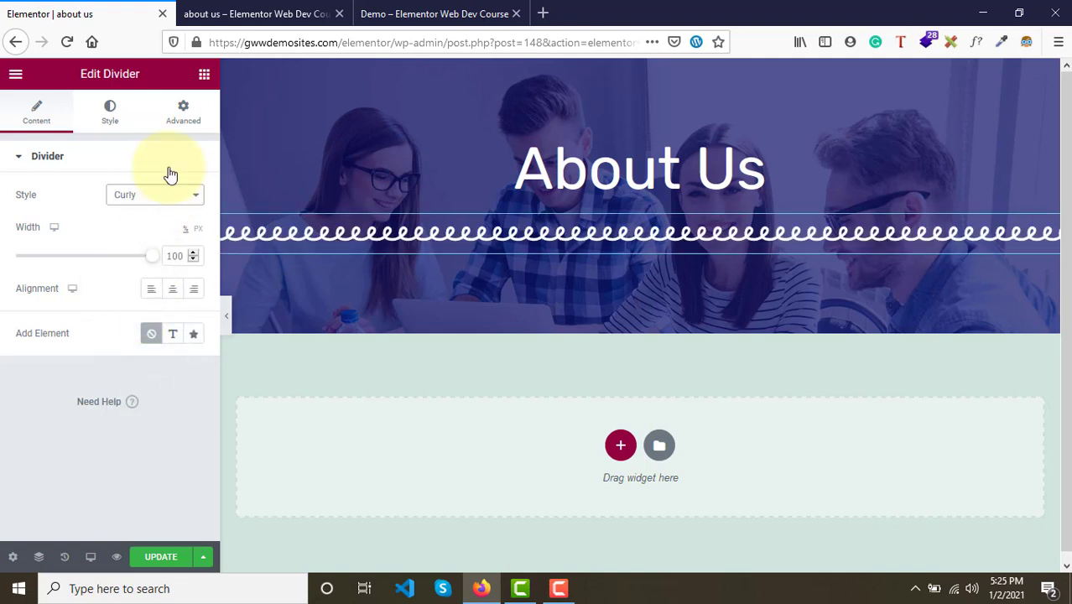
click(166, 200)
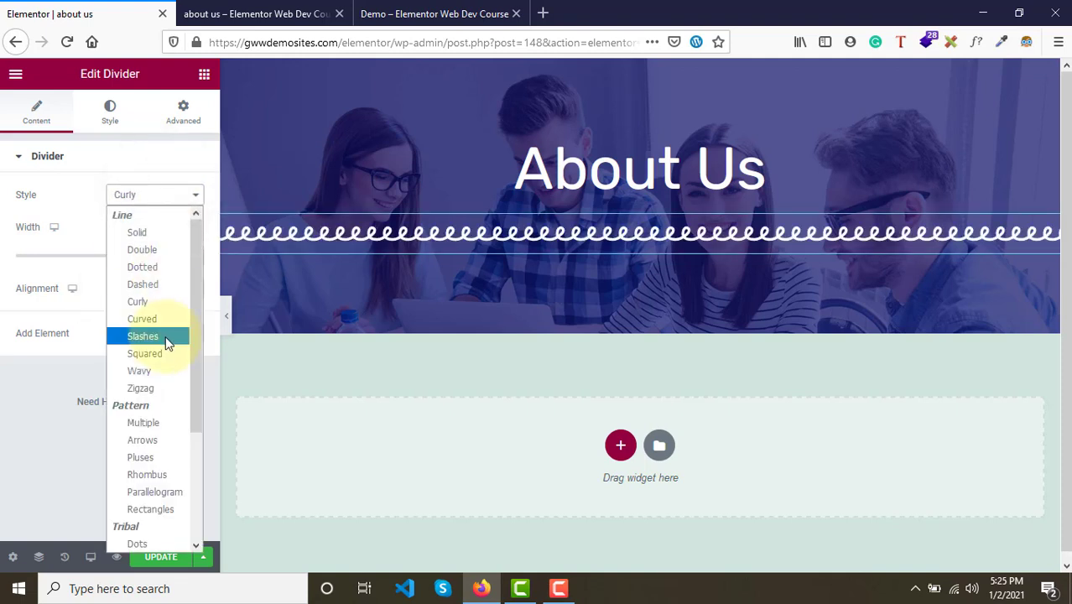
click(167, 340)
- Set the divider style to Wavy and update the page
click(151, 202)
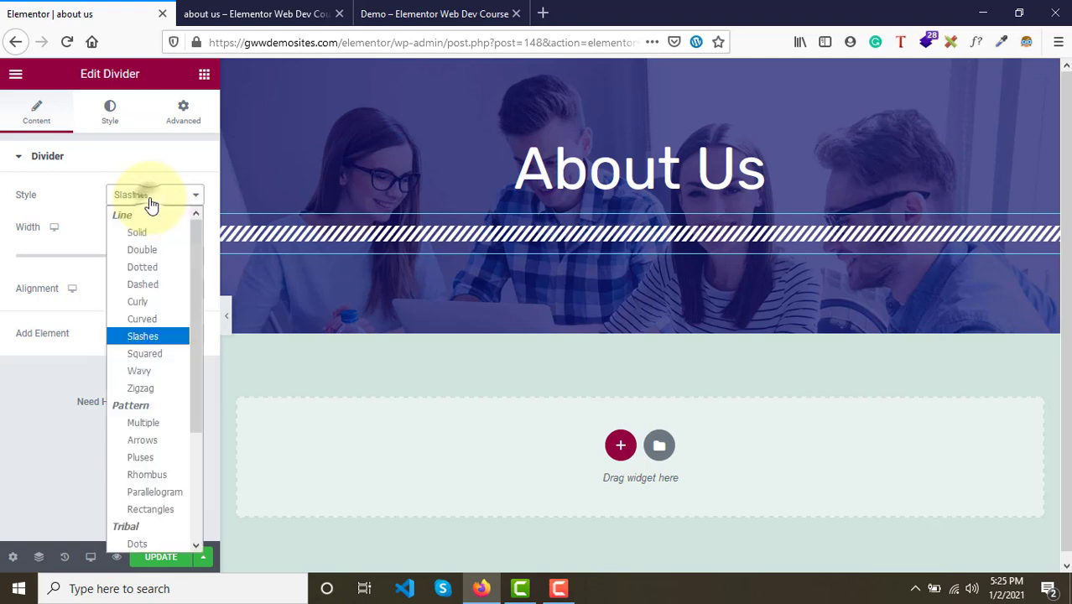
click(145, 372)
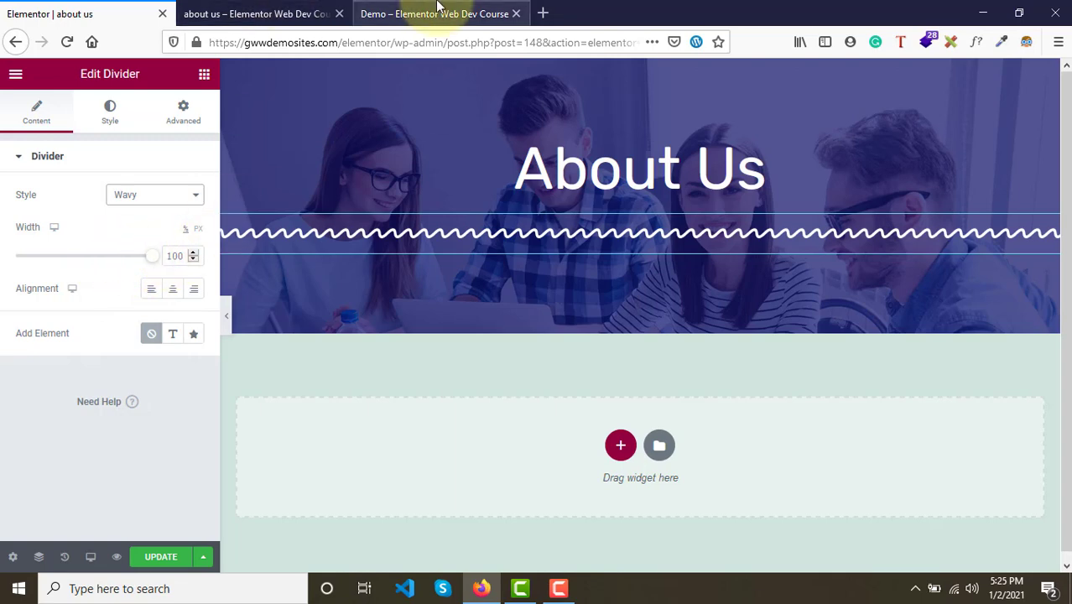
click(172, 569)
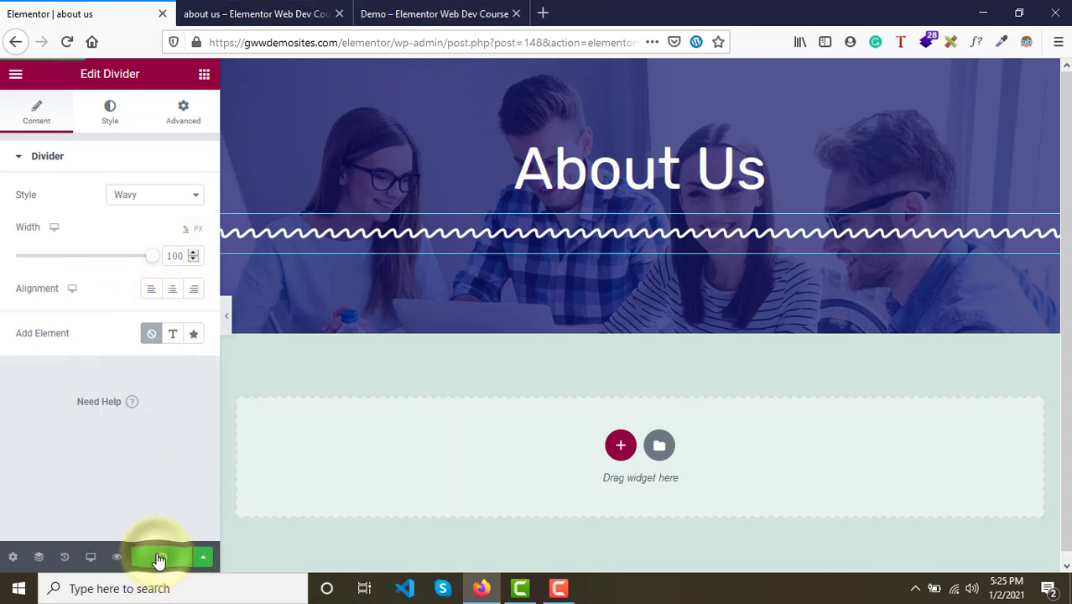
- Reload the About Us page preview to view the new divider
click(260, 10)
key(F5)
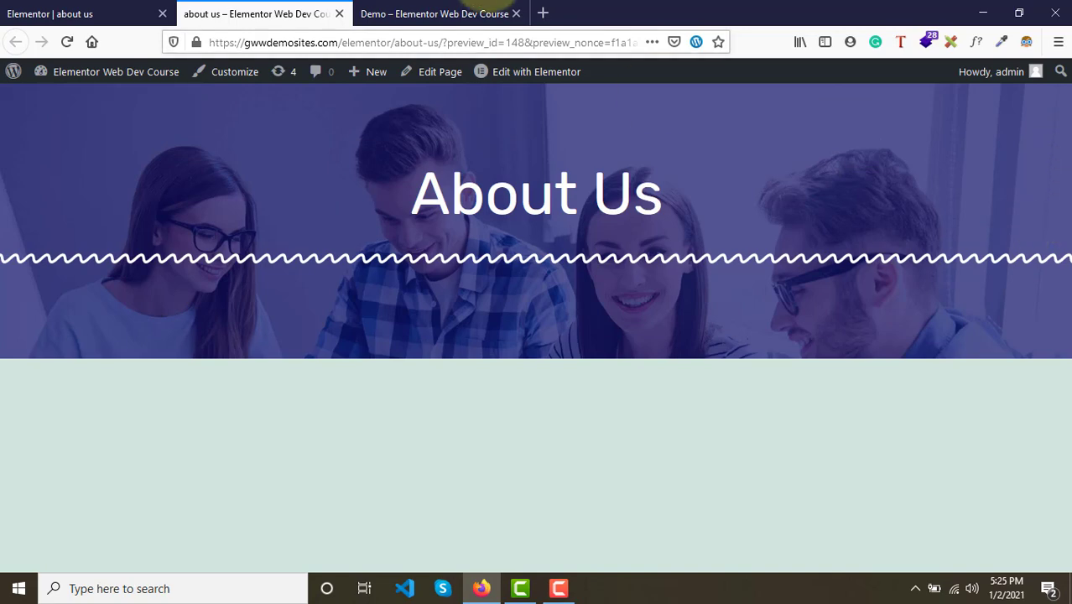
- Compare with the demo page, then set the divider width to 21 and center-align it
click(425, 10)
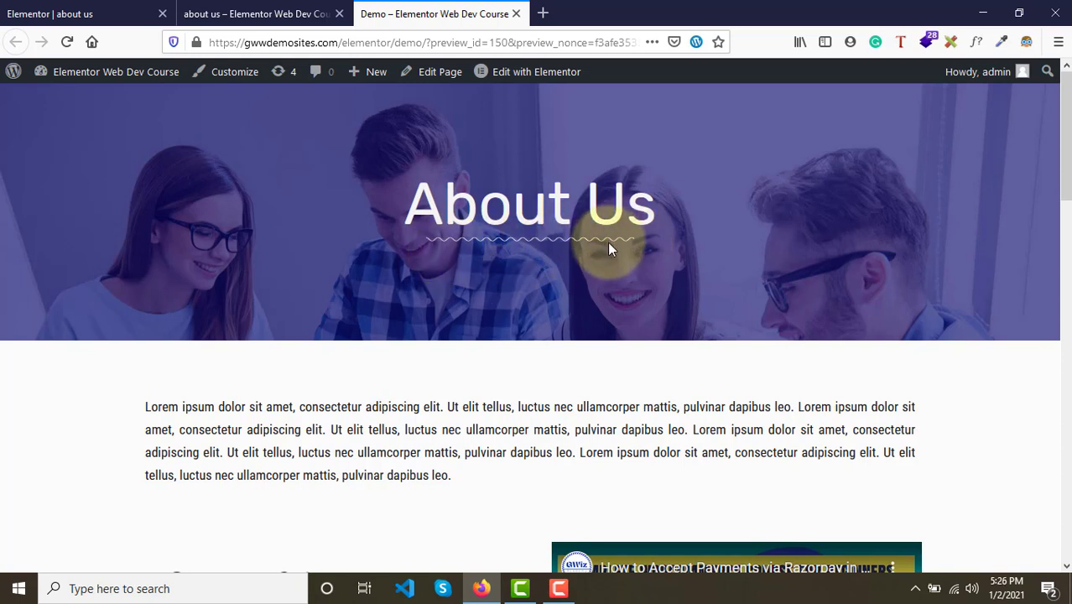
click(99, 7)
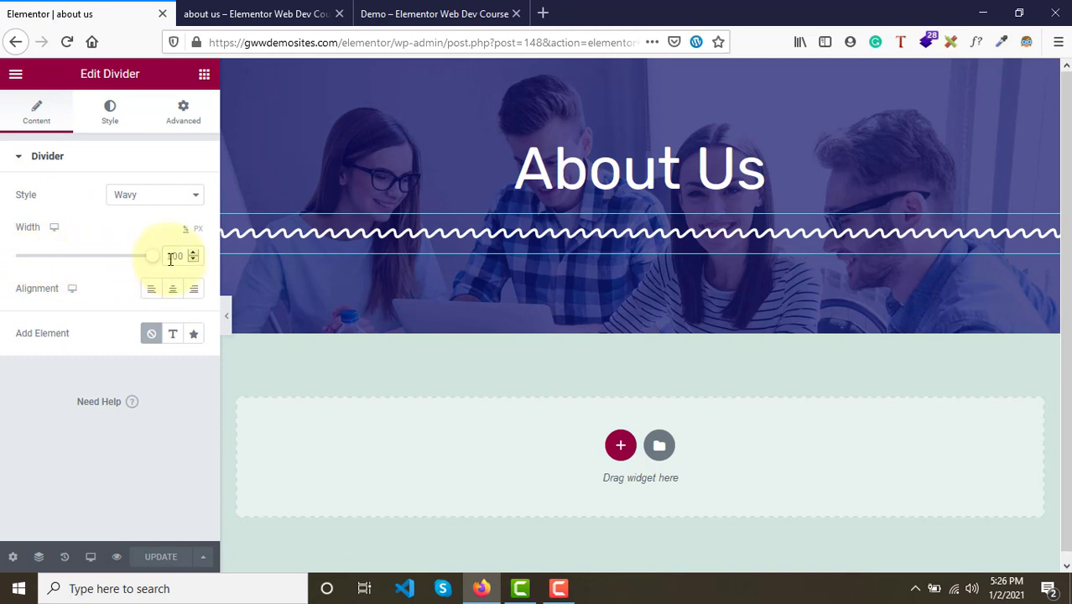
drag(155, 267, 53, 272)
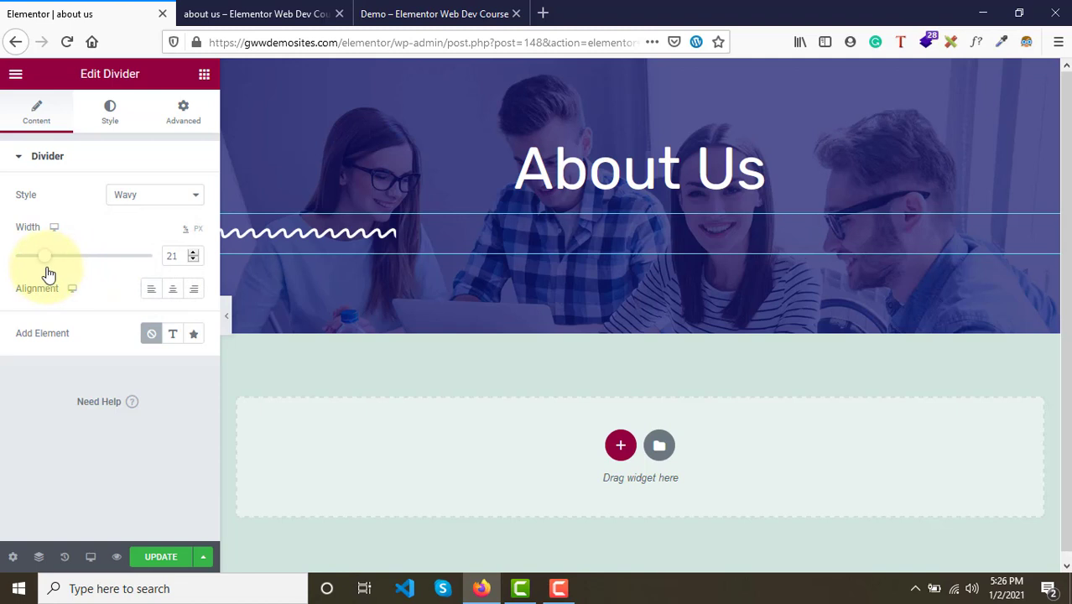
click(169, 297)
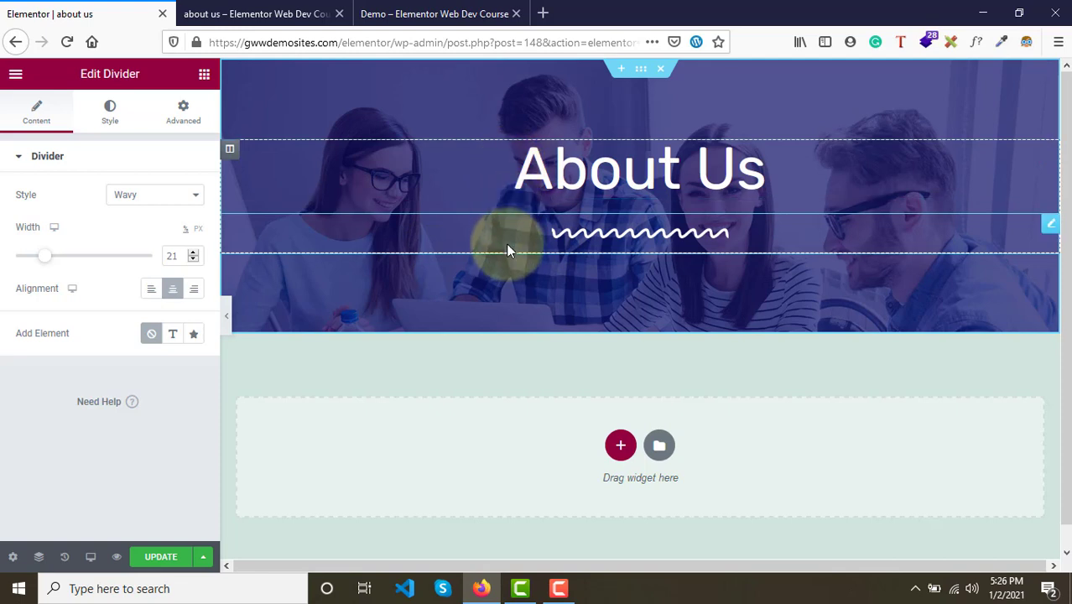
- Style the divider with a weight of 3, size of 9.1 and gap of 2
click(108, 111)
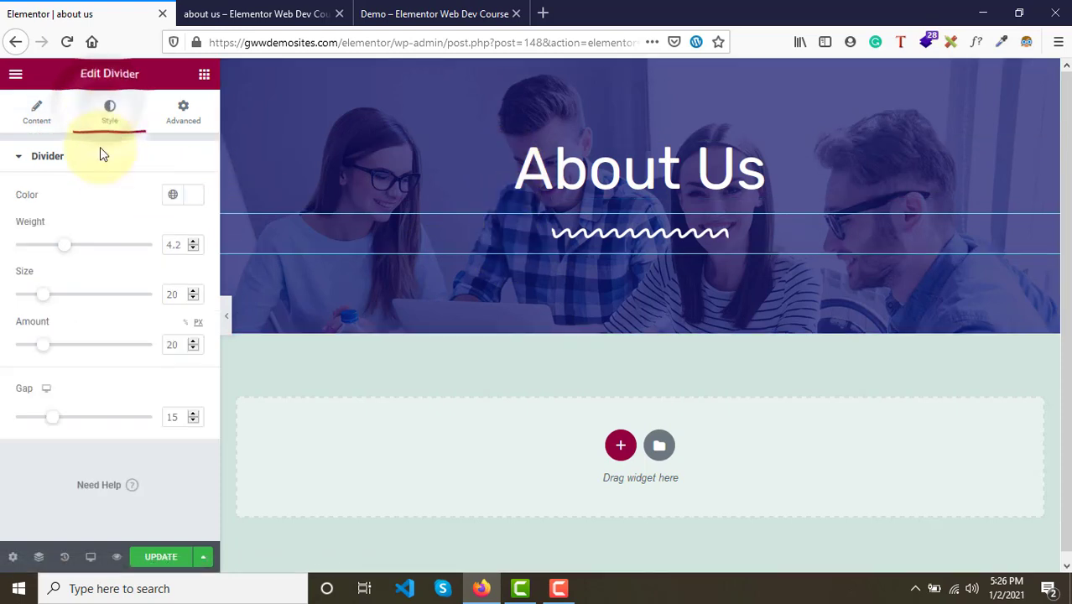
drag(67, 253, 54, 253)
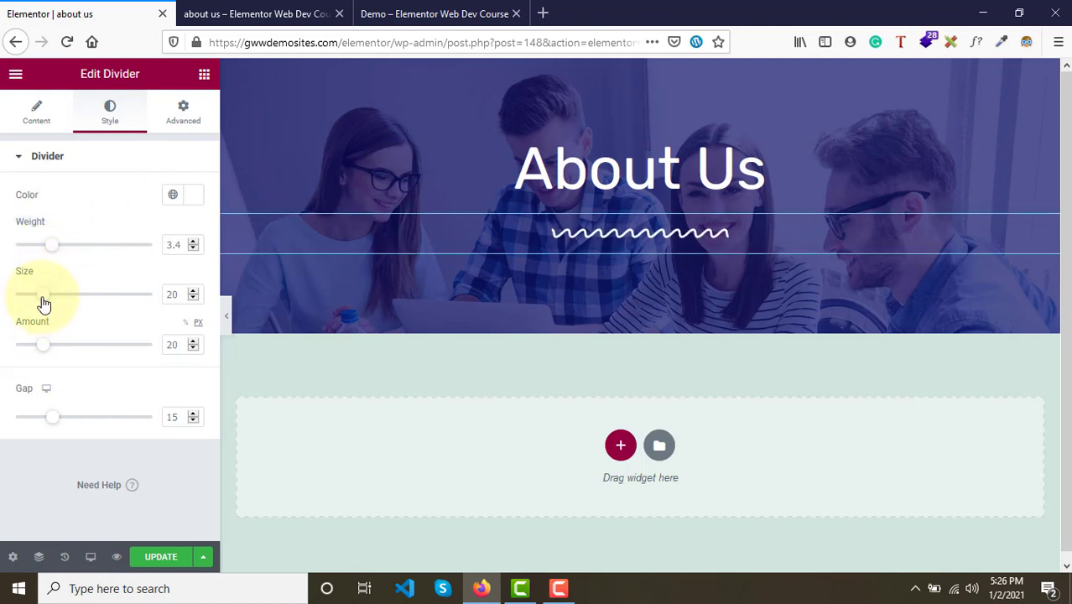
mouse_move(43, 304)
mouse_down()
mouse_move(24, 302)
mouse_move(37, 304)
mouse_up()
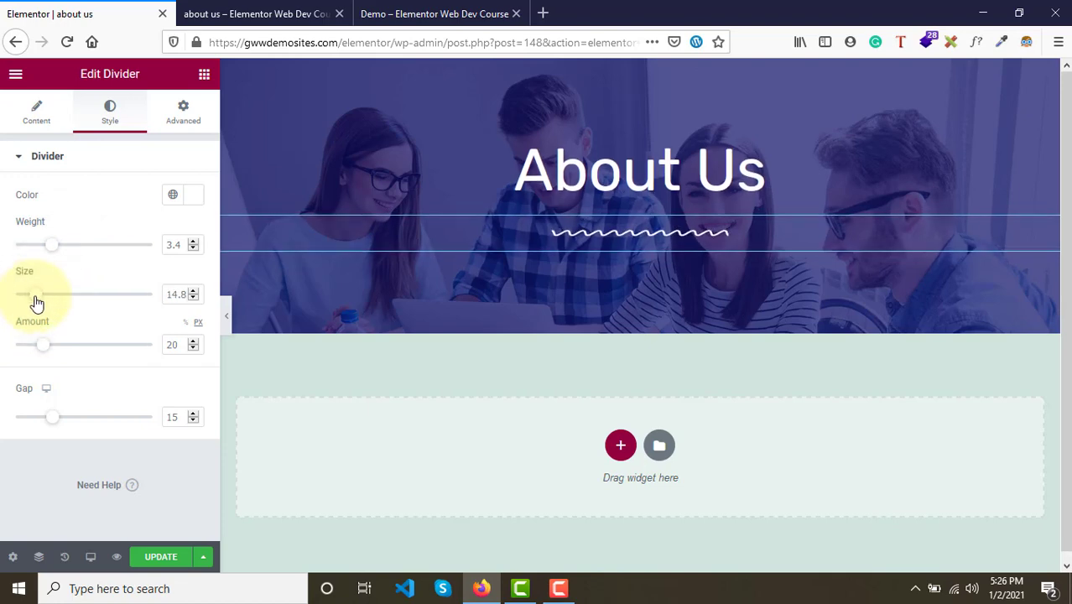
click(432, 13)
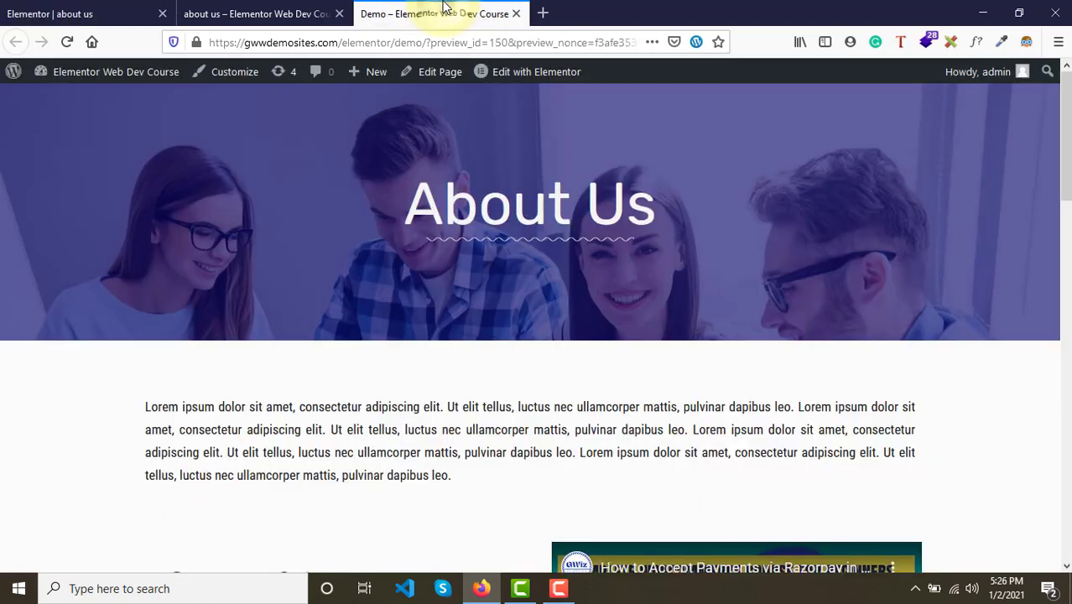
click(87, 8)
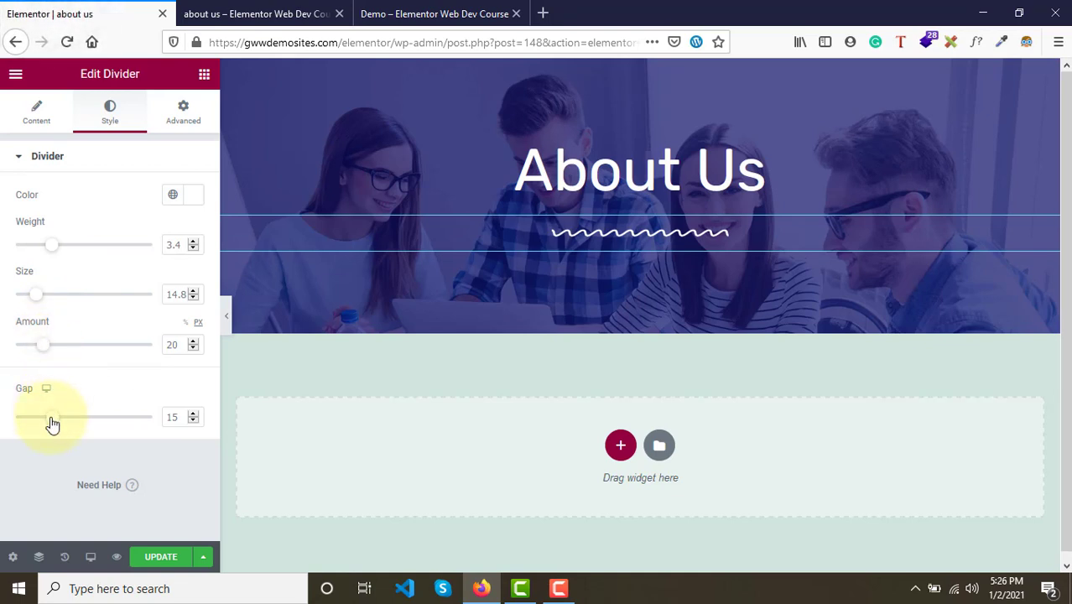
drag(52, 419, 2, 416)
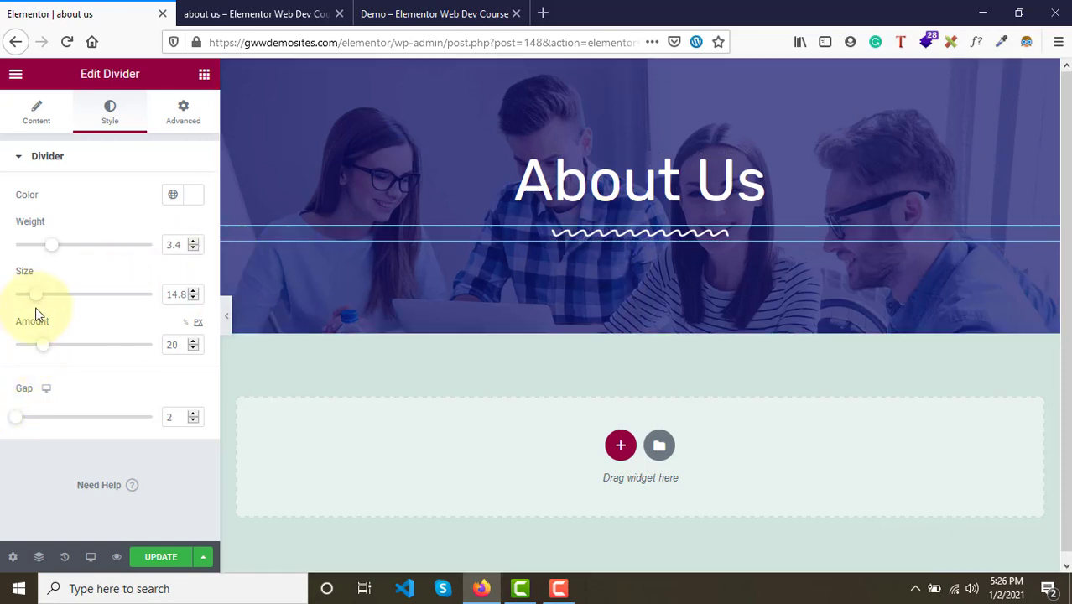
drag(32, 304, 25, 305)
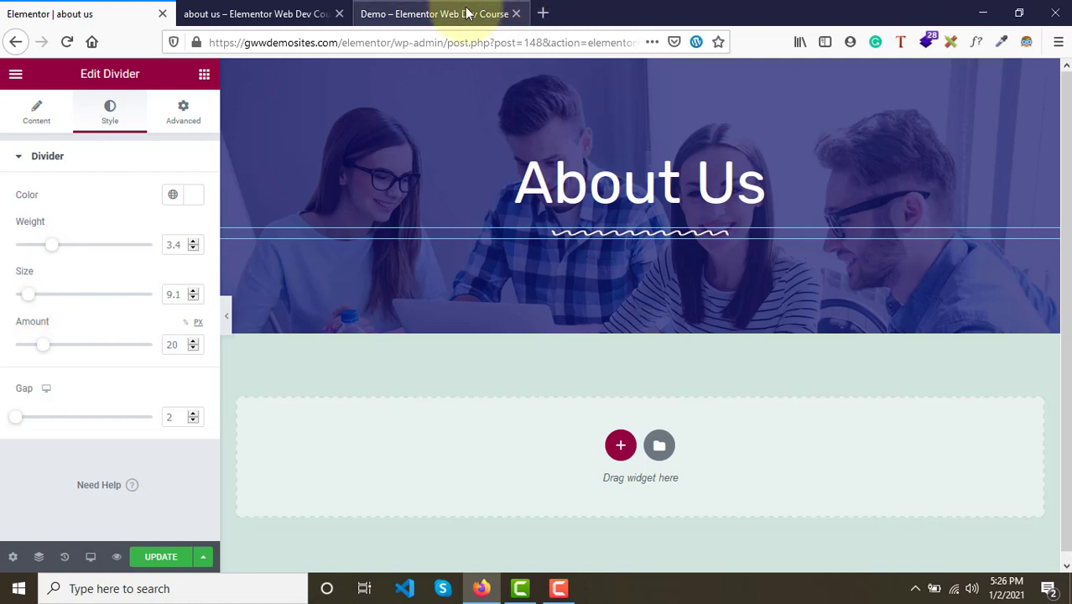
drag(53, 250, 46, 250)
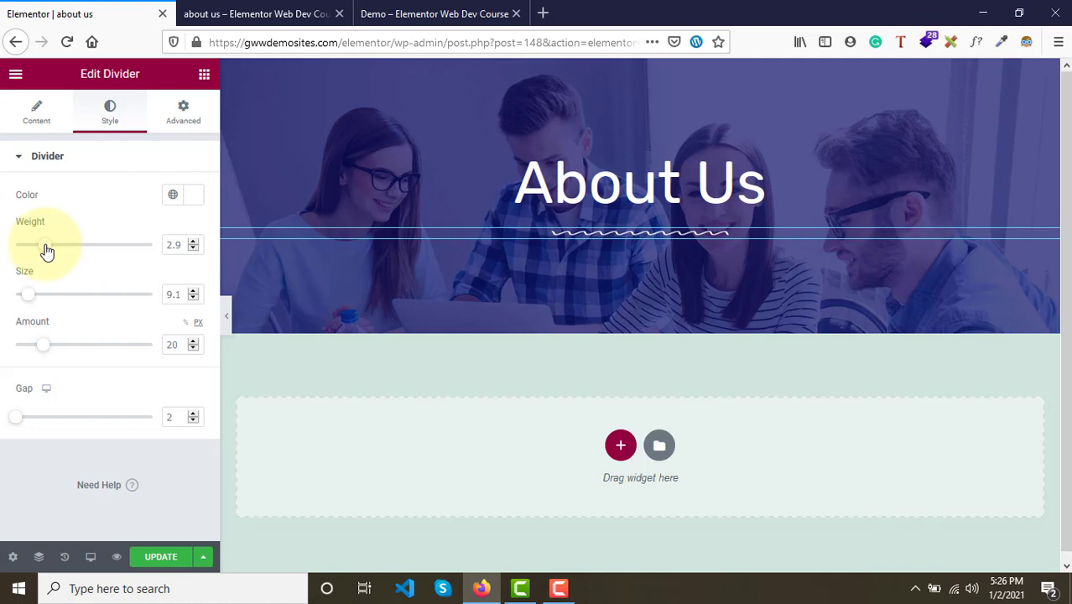
drag(47, 252, 48, 252)
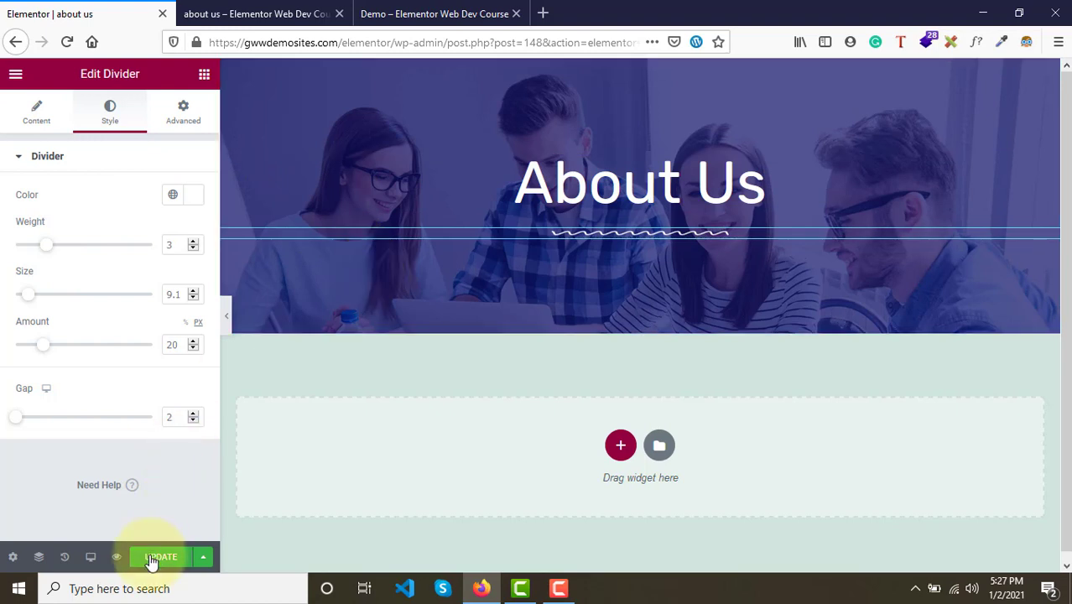
- Compare the About Us preview with the demo page and open the demo page in Elementor
click(262, 10)
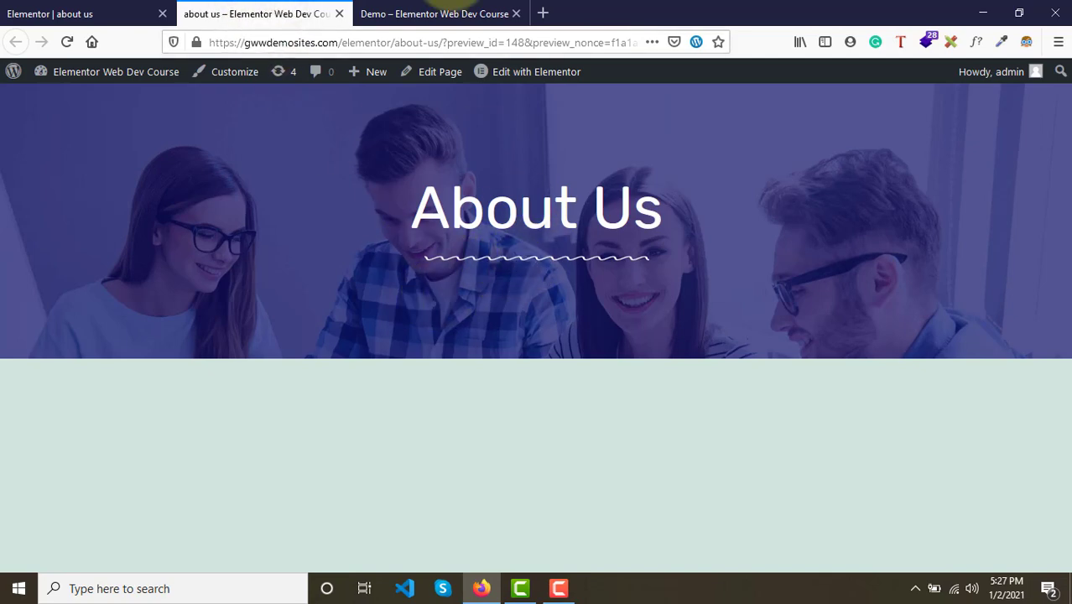
click(438, 12)
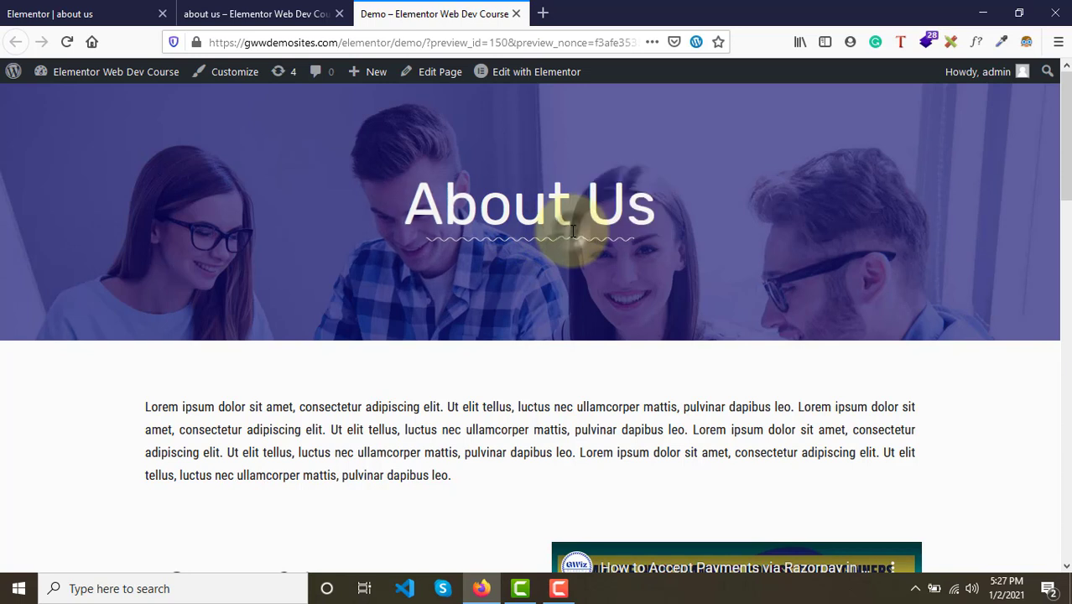
click(526, 77)
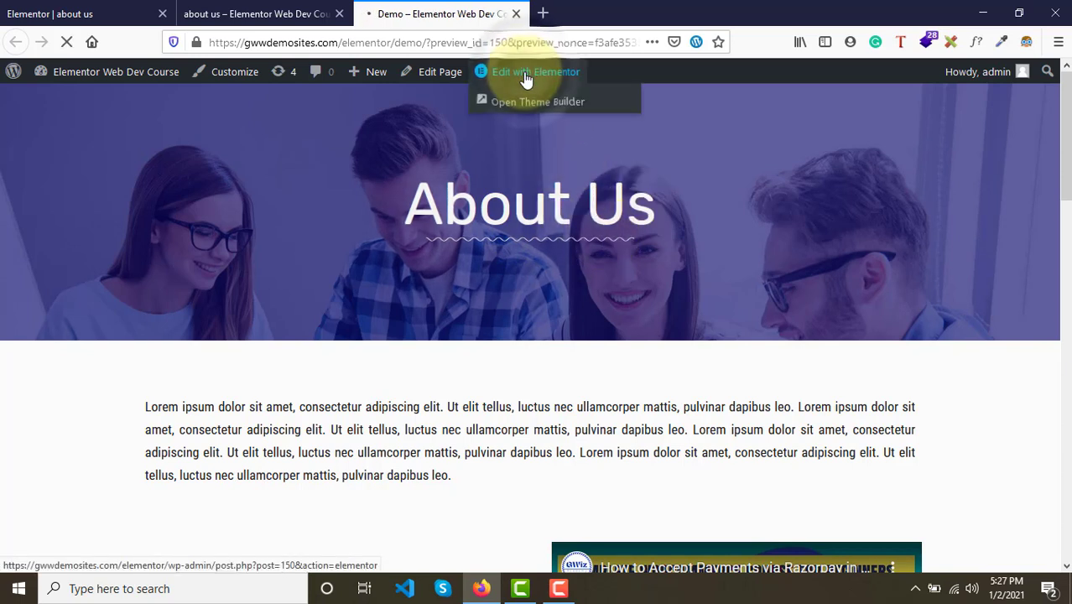
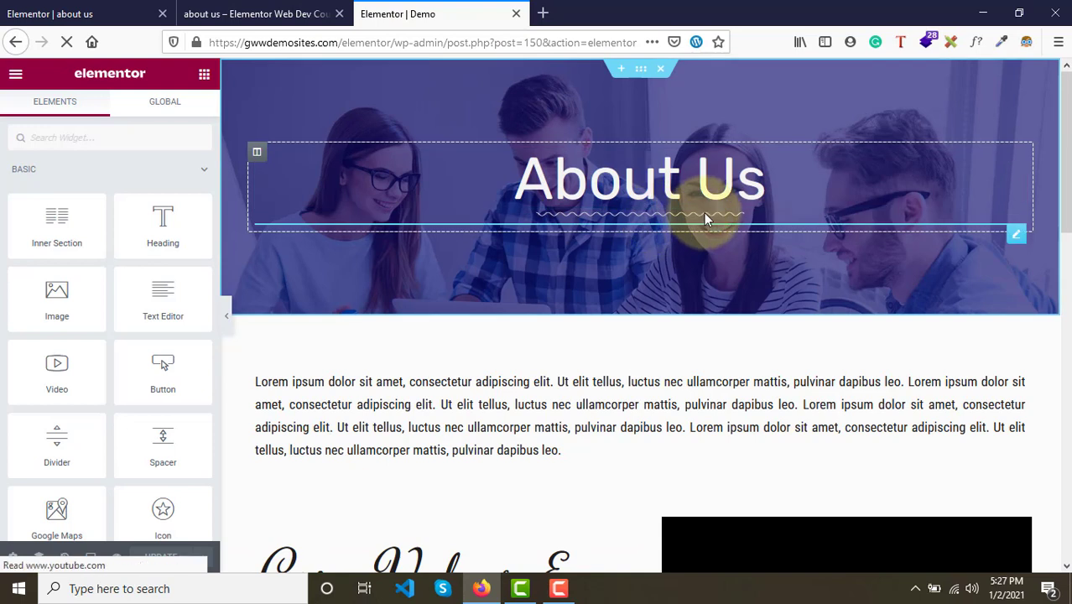
- Inspect the demo divider's style setting in the demo editor, then close that tab and return to the About Us editor
click(704, 212)
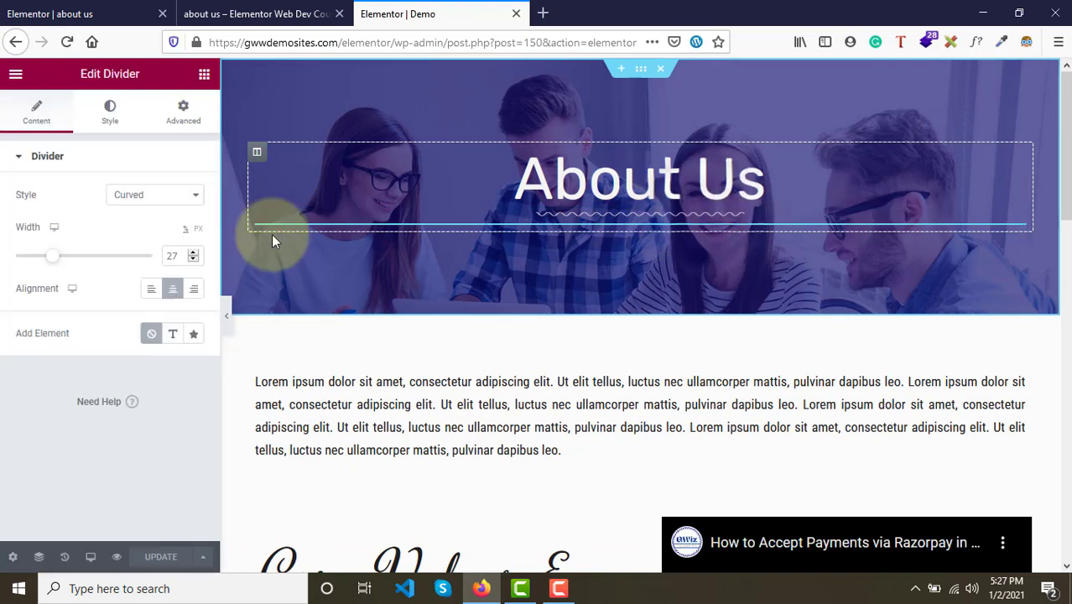
click(143, 204)
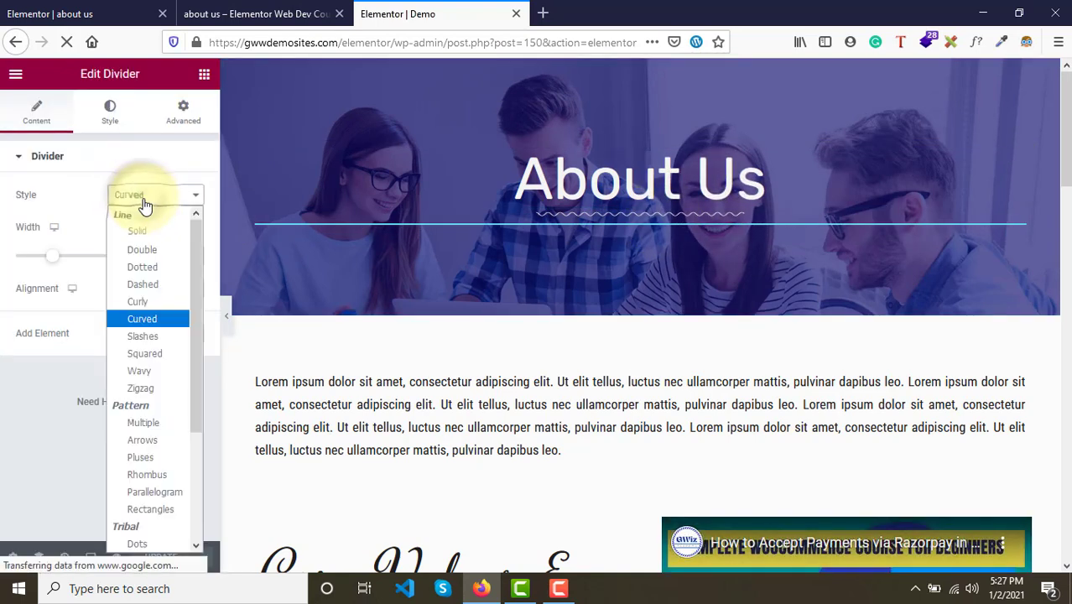
click(143, 204)
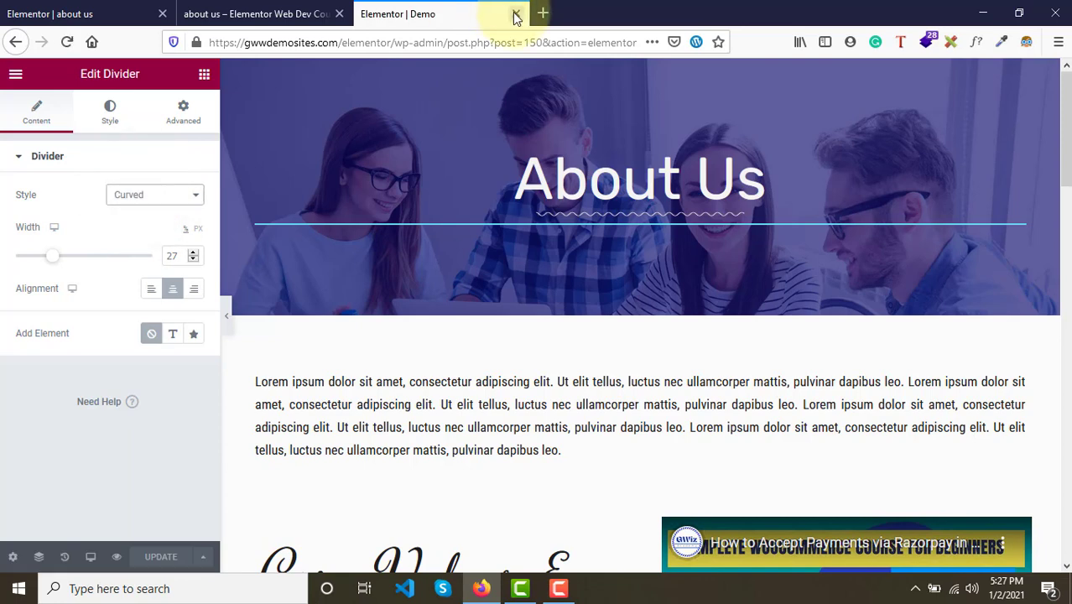
click(516, 17)
click(123, 8)
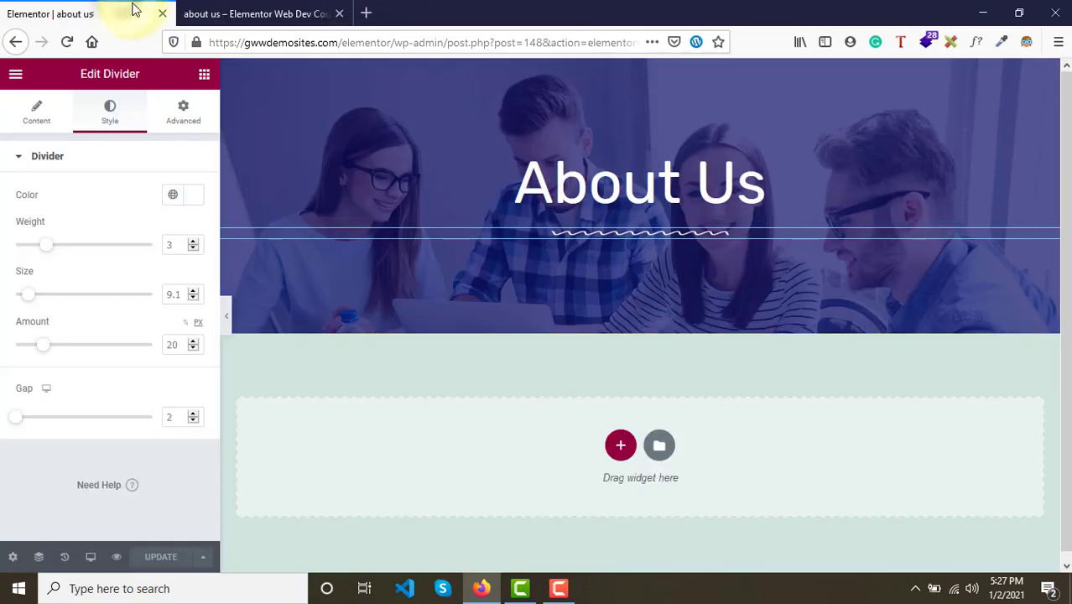
- Change the About Us divider style to Curved and update the page
click(18, 124)
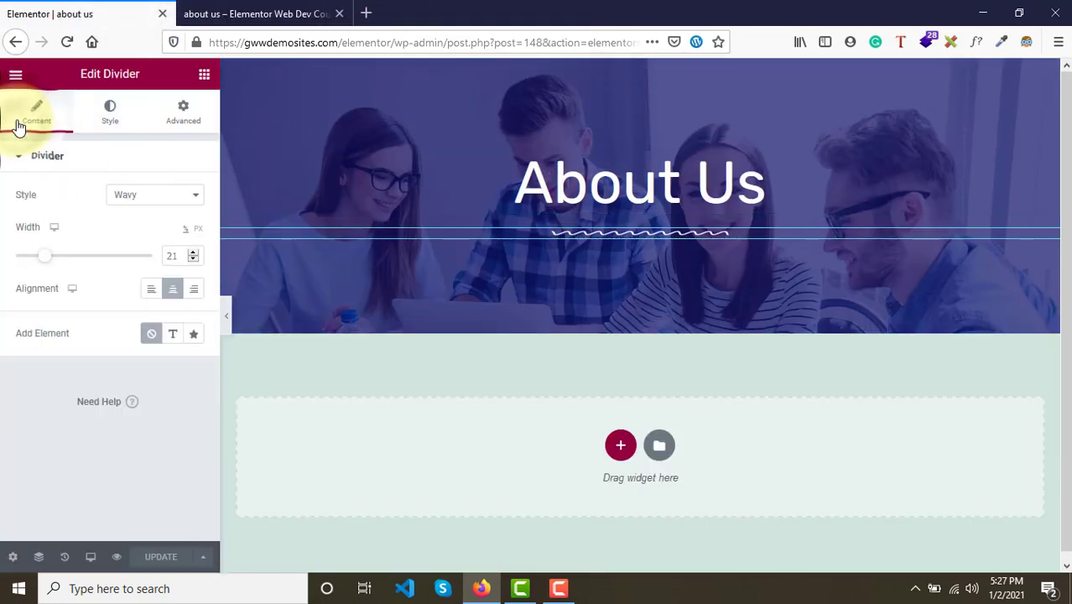
click(132, 196)
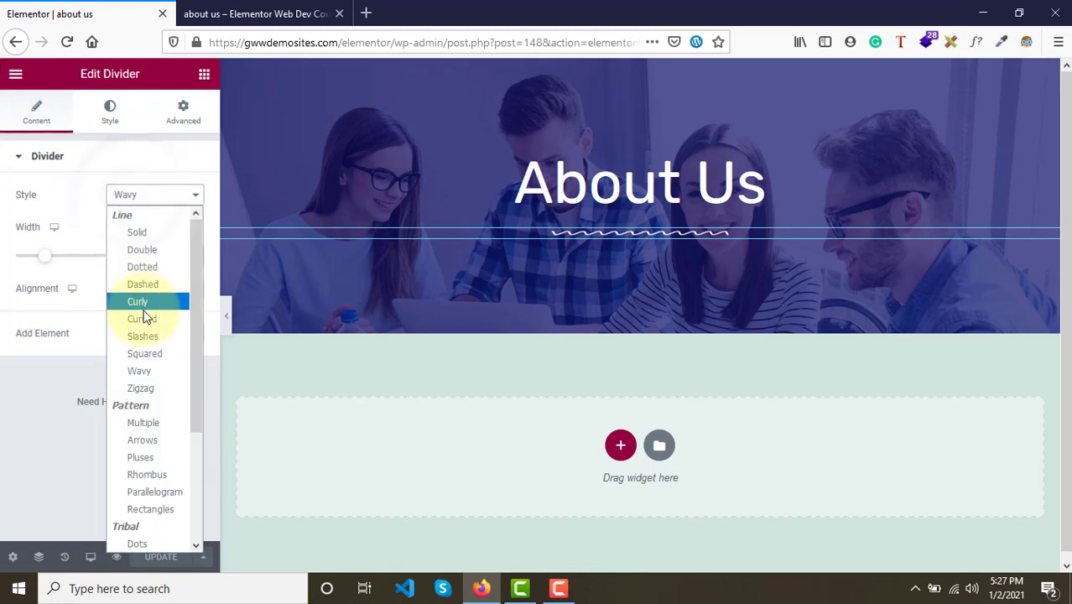
click(143, 319)
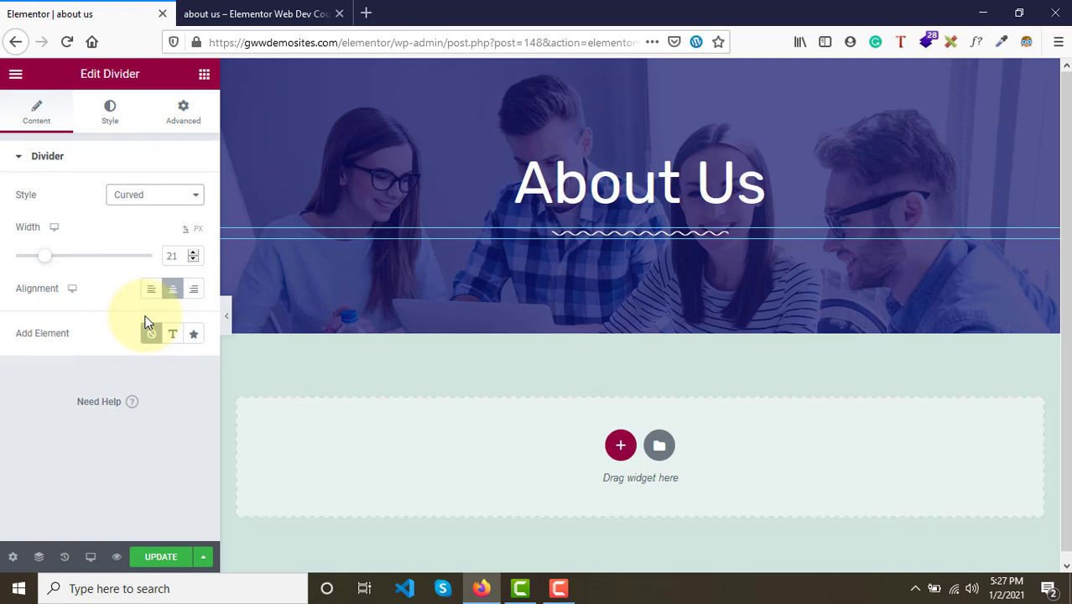
click(141, 196)
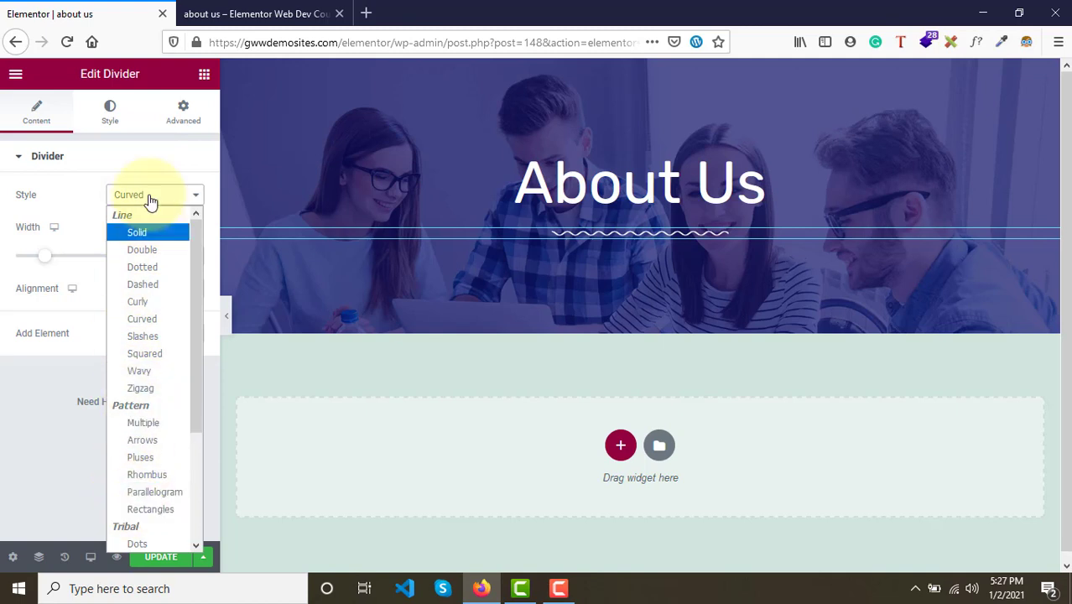
click(68, 213)
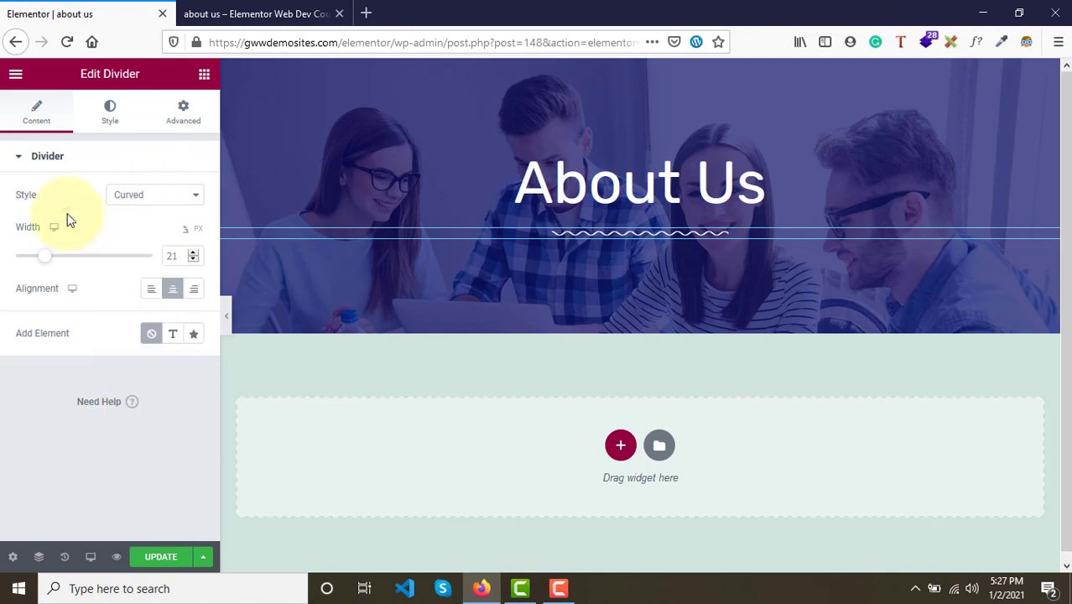
click(149, 560)
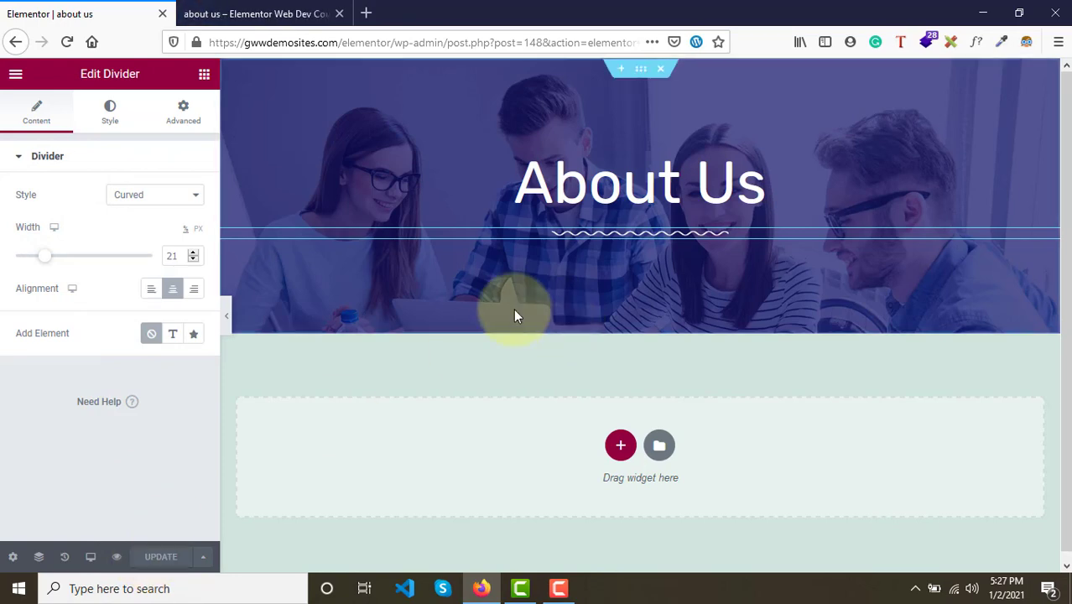
- Review the About Us page preview against the editor
click(277, 14)
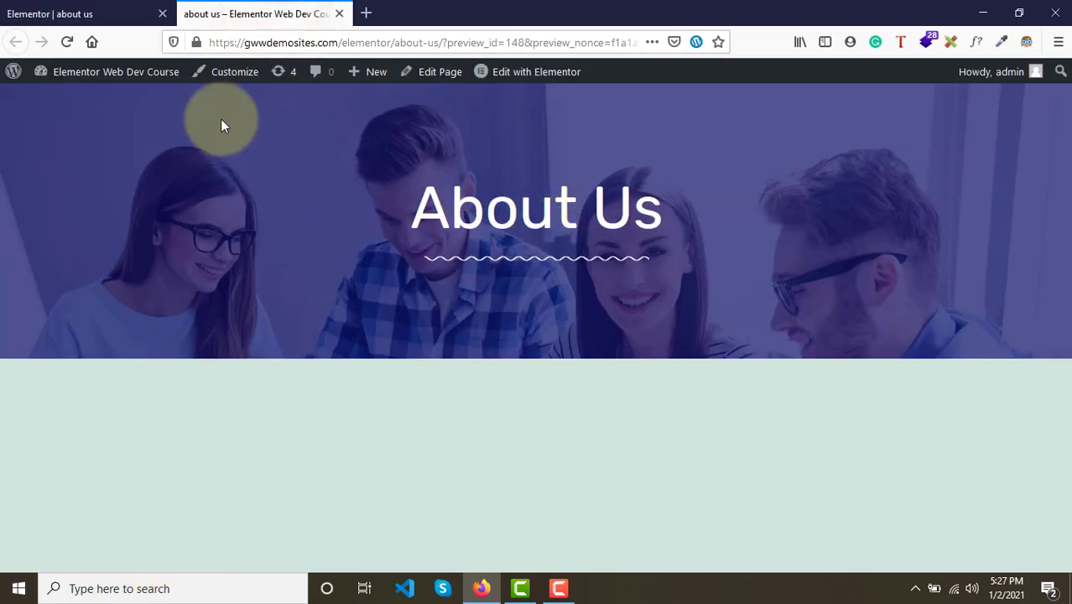
click(110, 14)
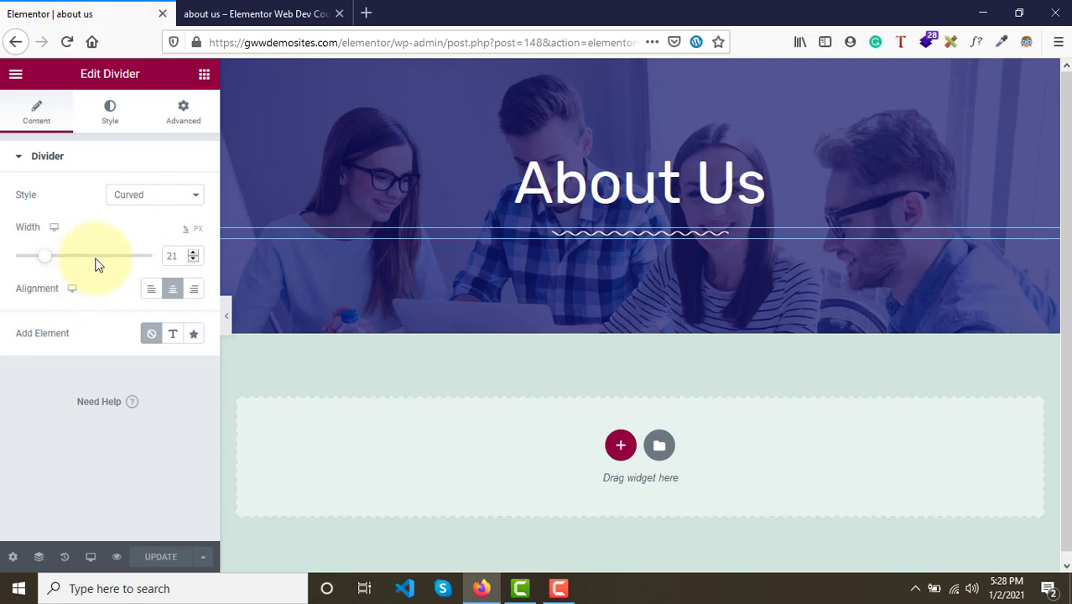
click(243, 12)
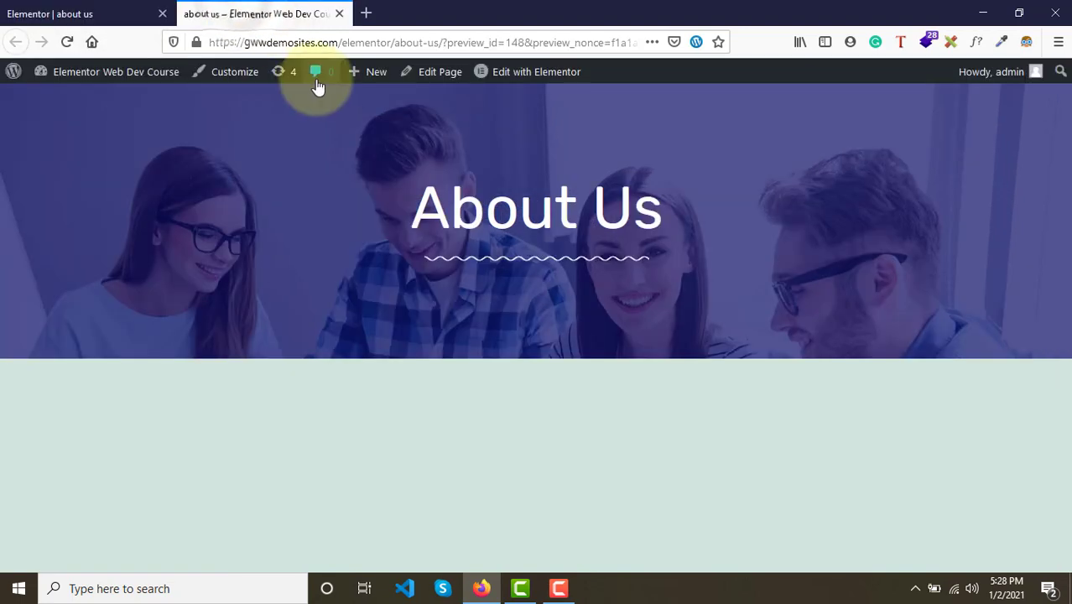
mouse_move(407, 217)
mouse_down()
mouse_move(541, 242)
mouse_move(512, 240)
mouse_up()
click(512, 240)
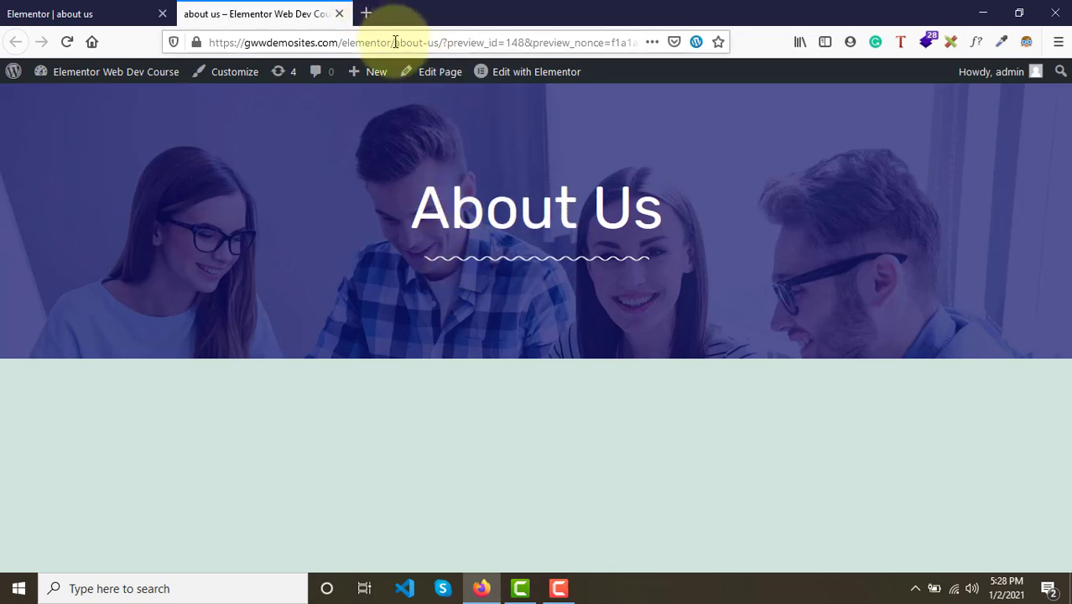
- Open the demo page at gwwdemosites.com/elementor/demo in a new browser tab
drag(395, 43, 210, 42)
key(ctrl+c)
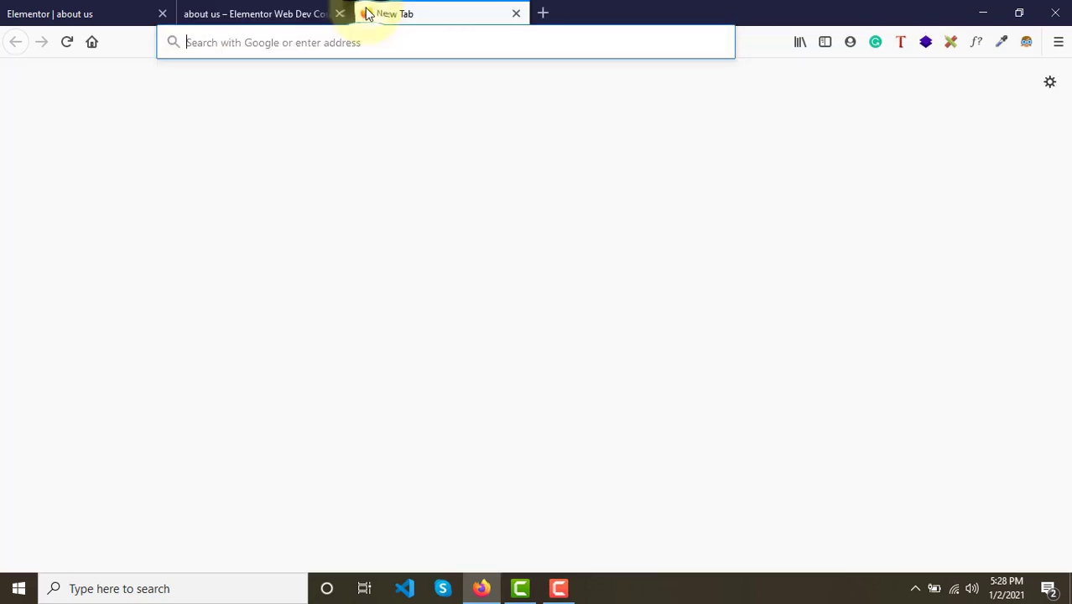
click(366, 12)
key(ctrl+v)
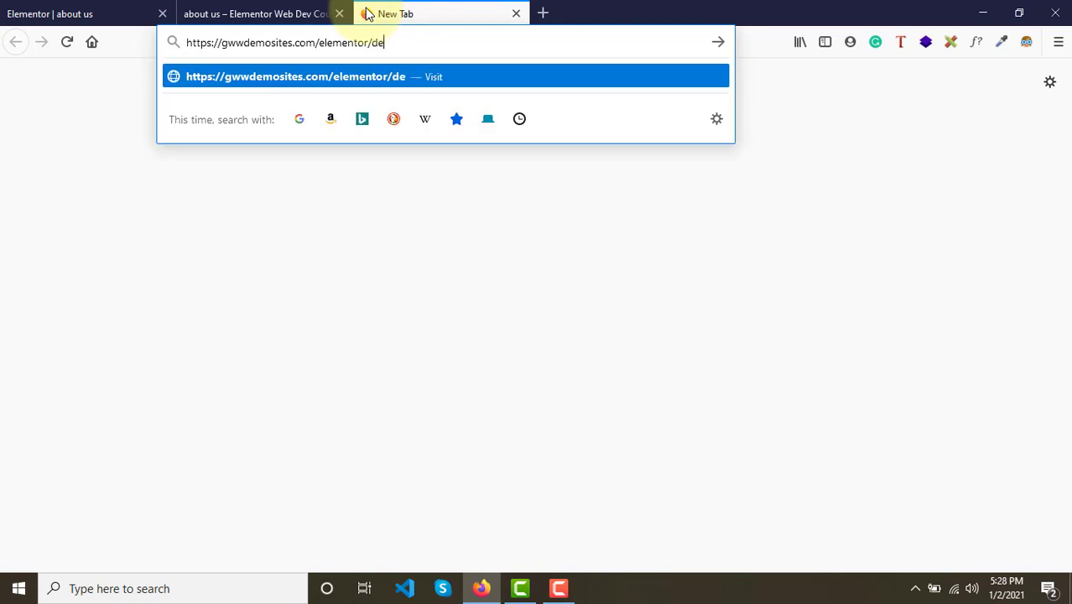
text(demo)
key(Return)
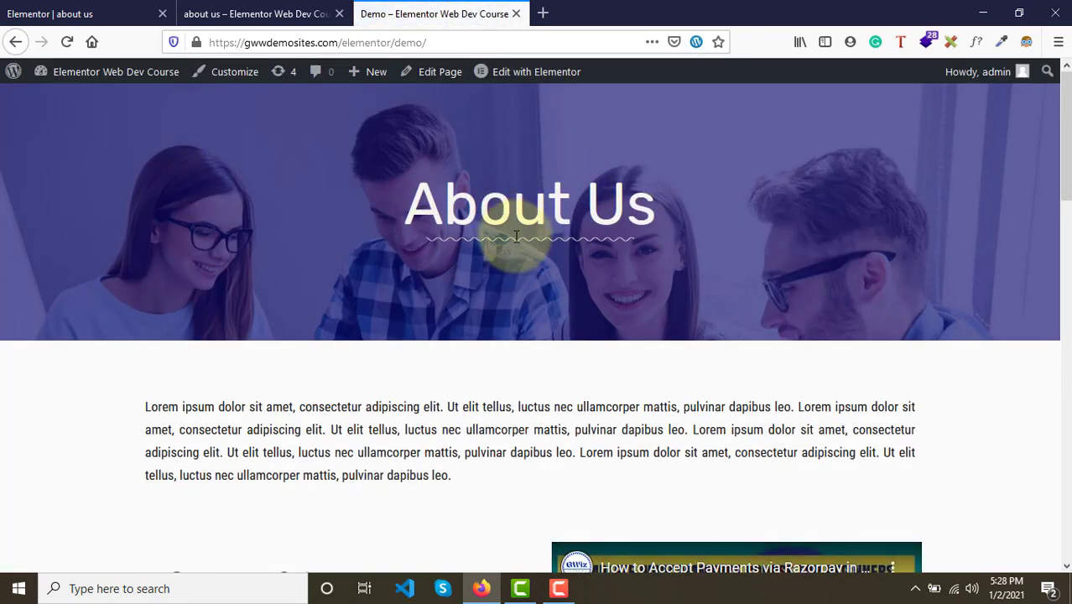
click(73, 14)
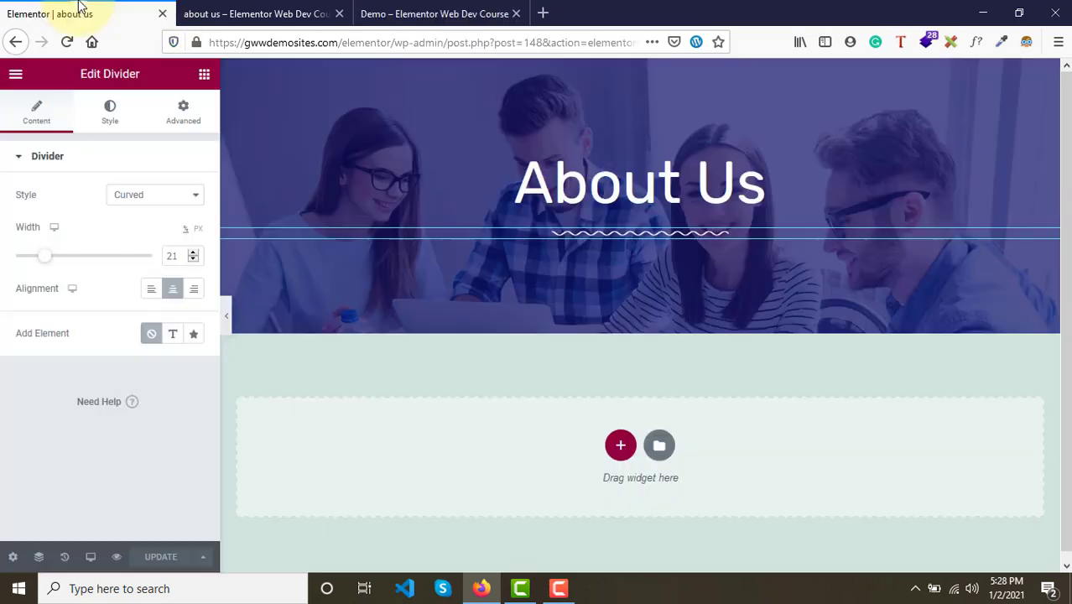
click(243, 12)
click(99, 9)
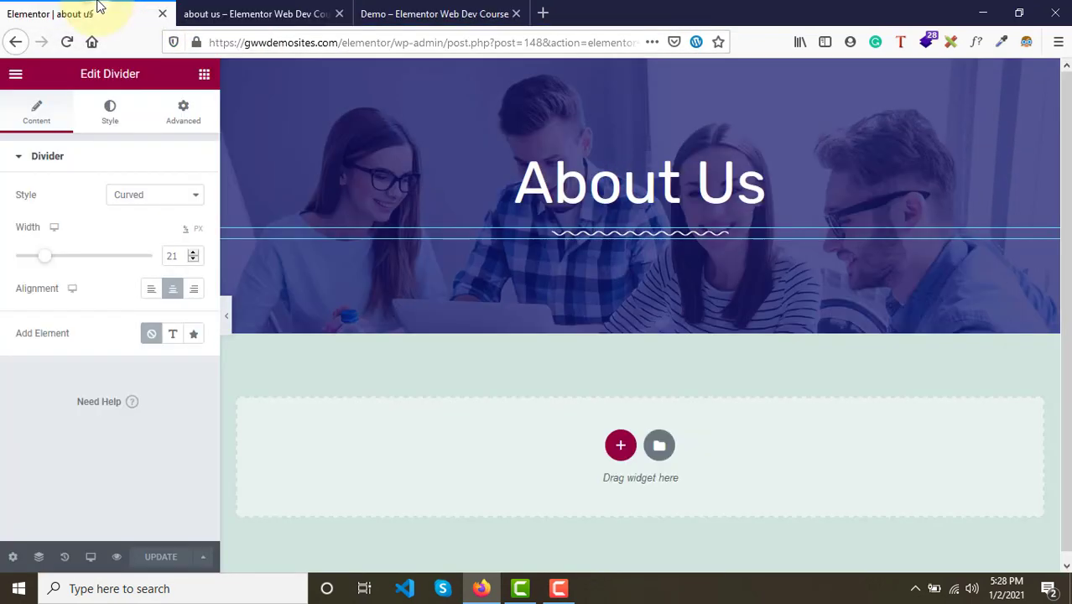
- Try setting all of the divider's linked margins to 250 px in the advanced settings
click(193, 116)
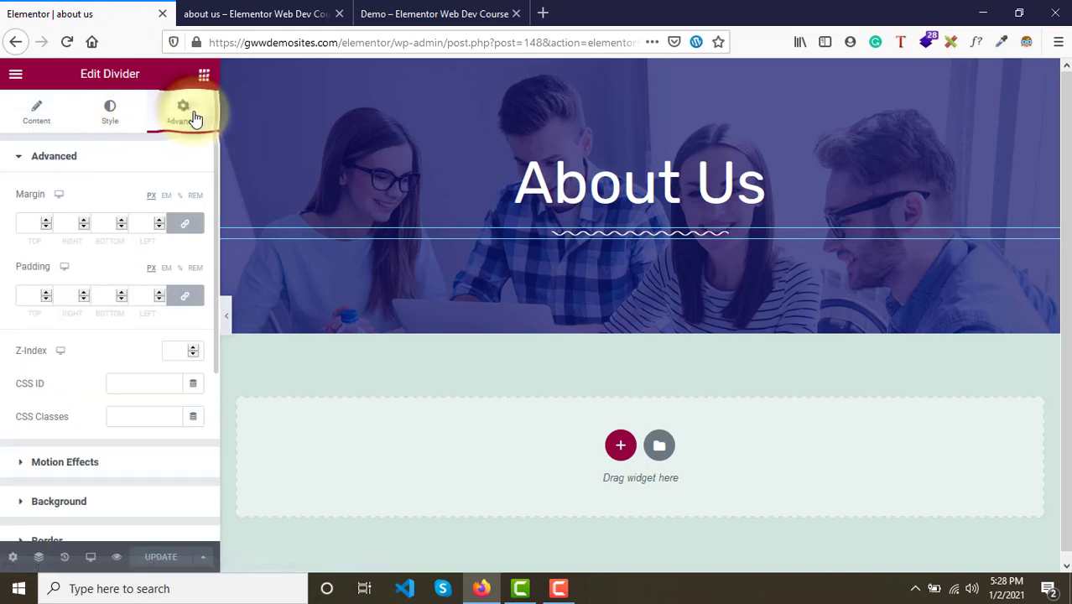
click(179, 224)
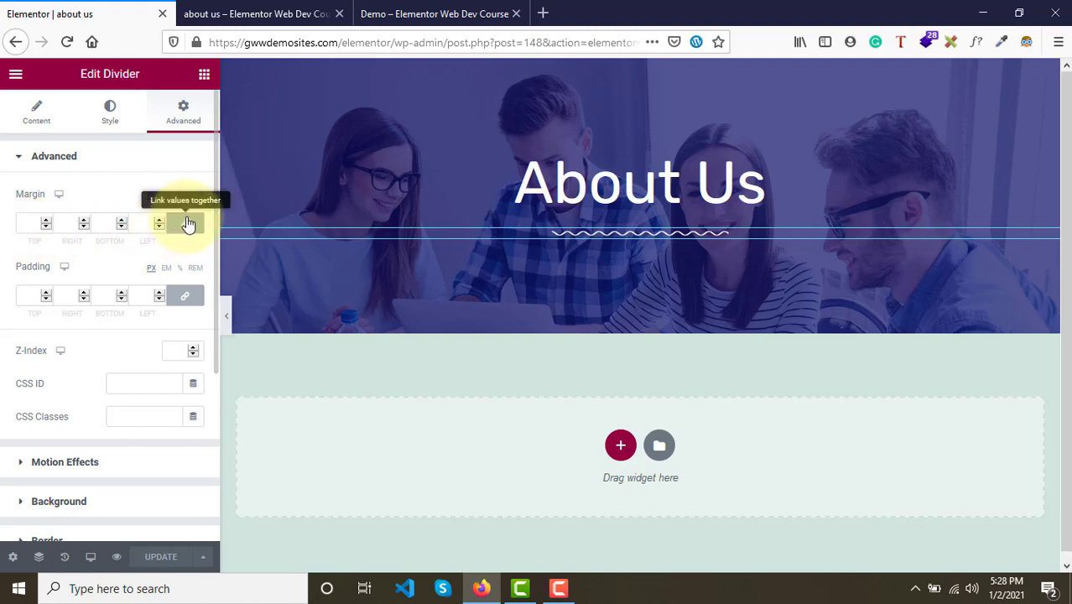
click(187, 224)
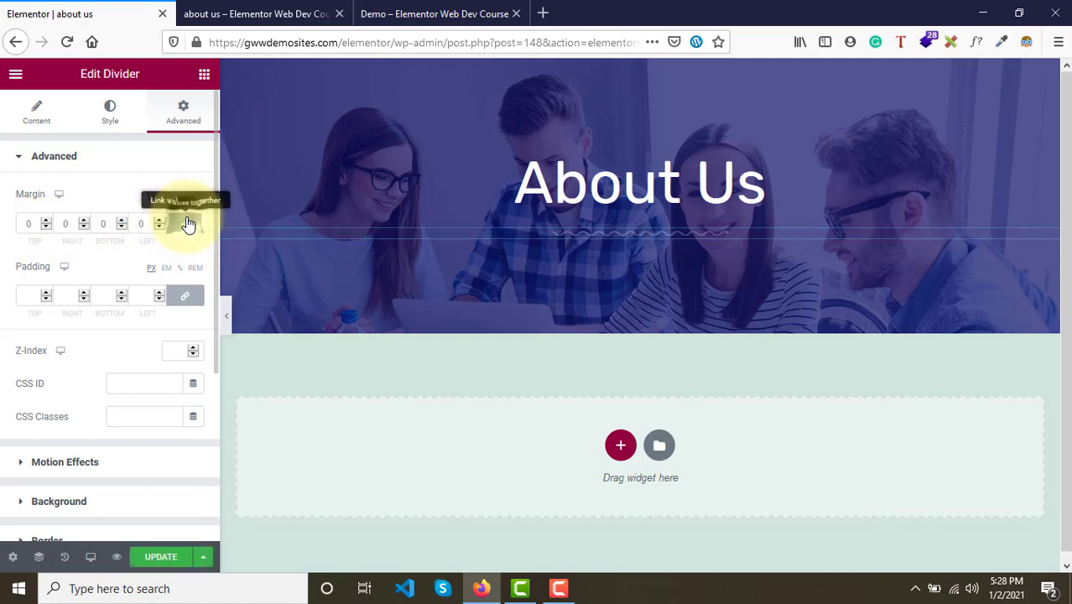
click(188, 224)
click(28, 225)
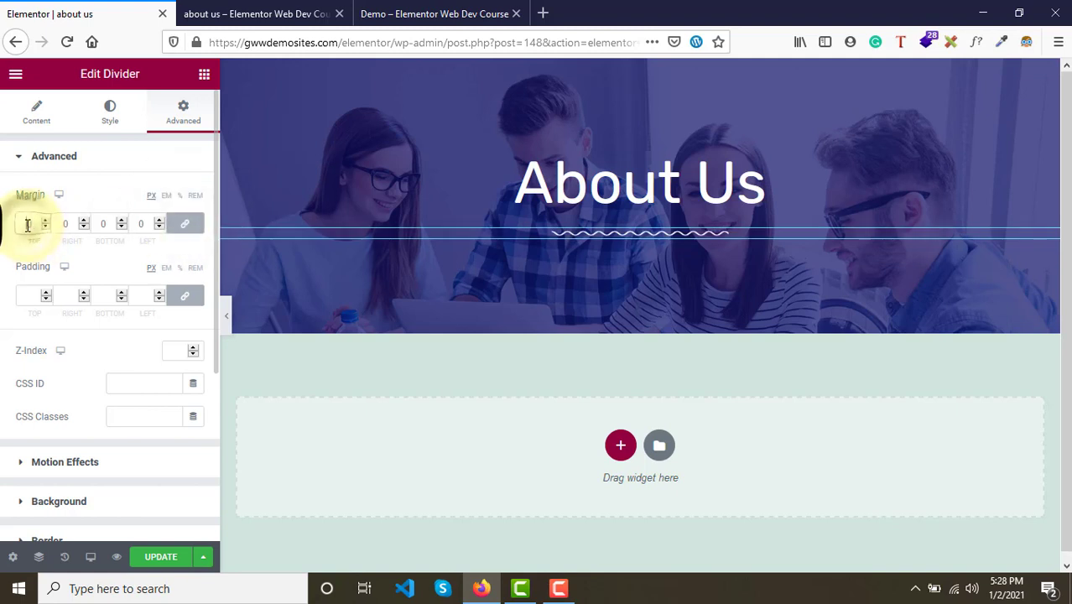
text(250)
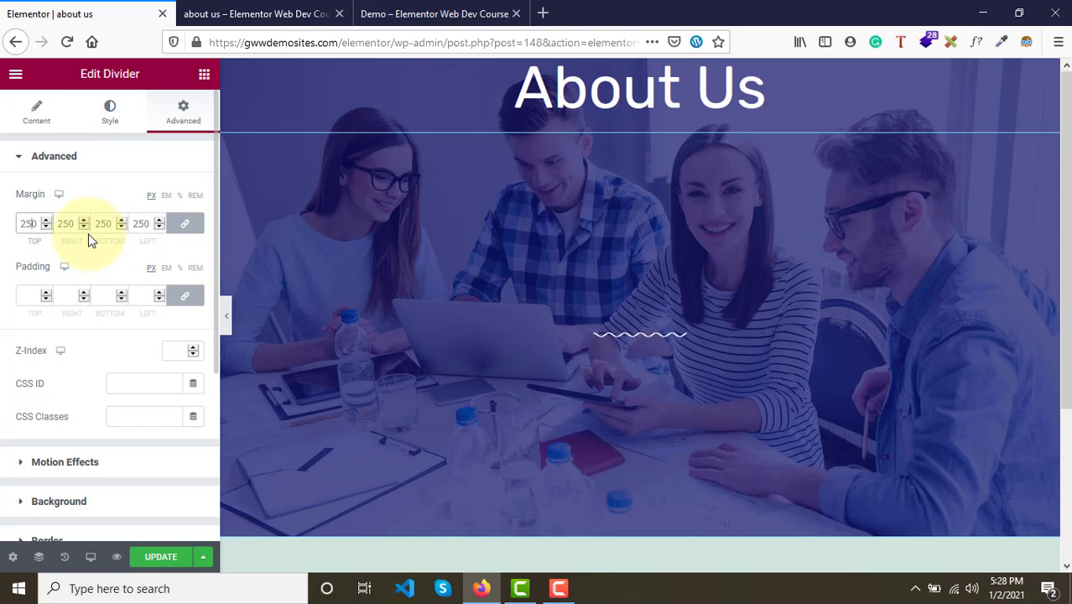
key(BackSpace)
key(BackSpace)
key(BackSpace)
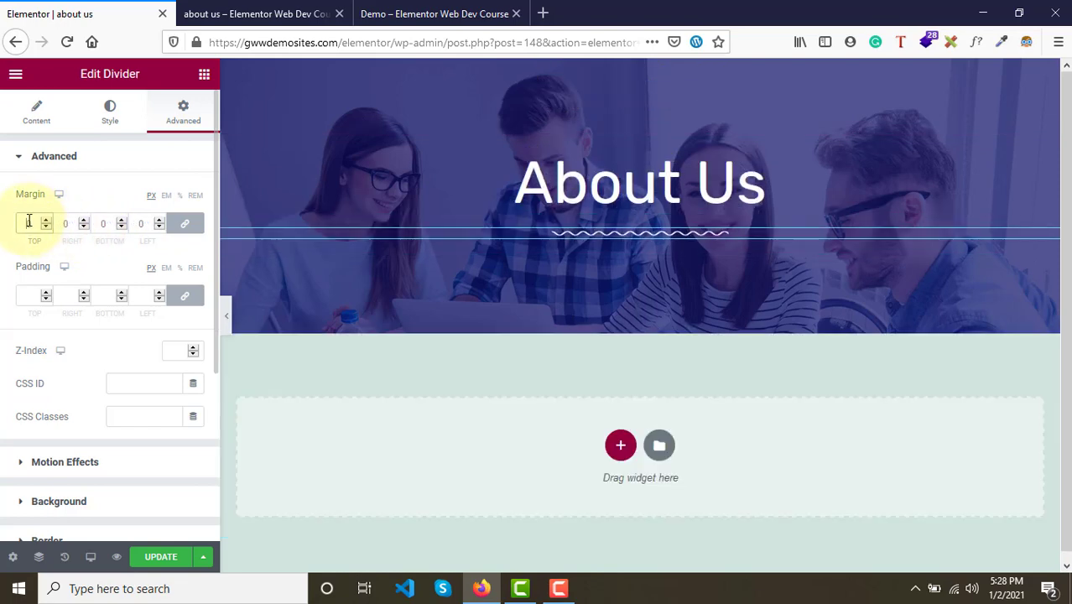
- Unlink the divider's margin values and set its top margin to -20 px
click(185, 223)
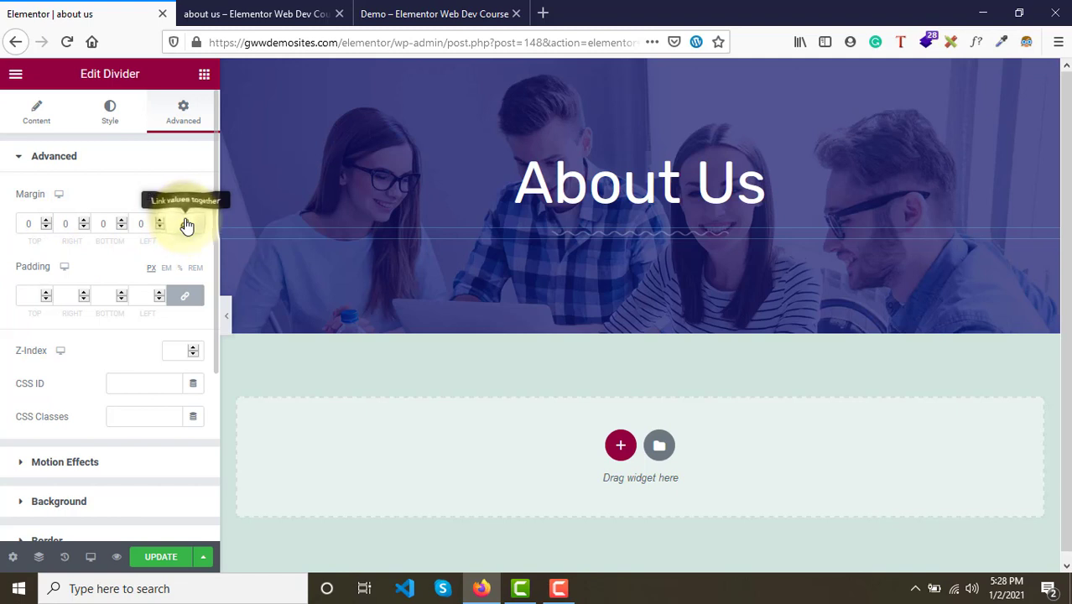
drag(46, 228, 46, 228)
click(46, 227)
click(46, 226)
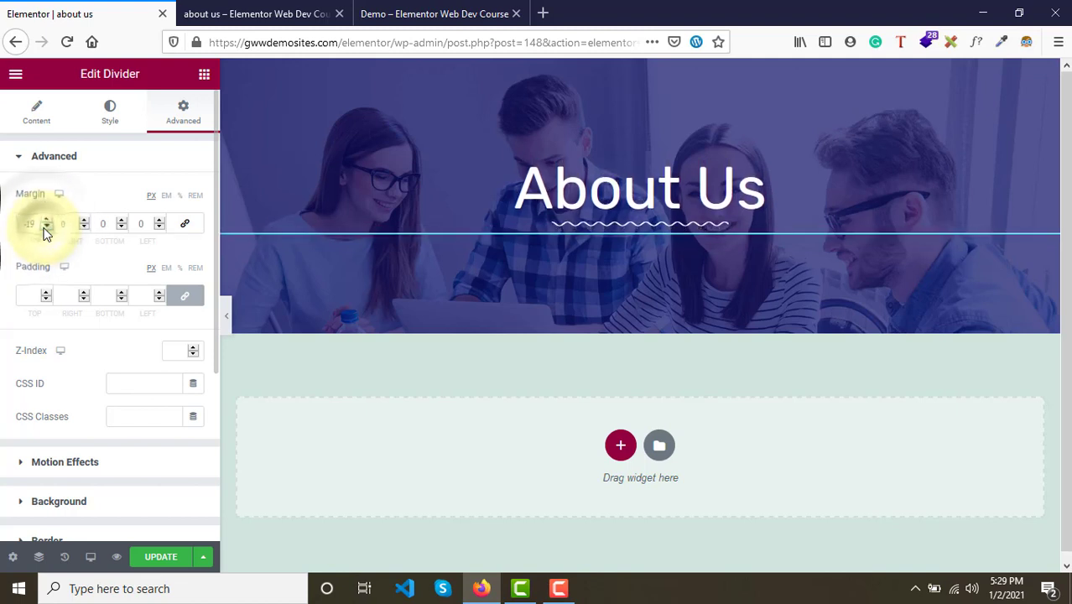
click(46, 227)
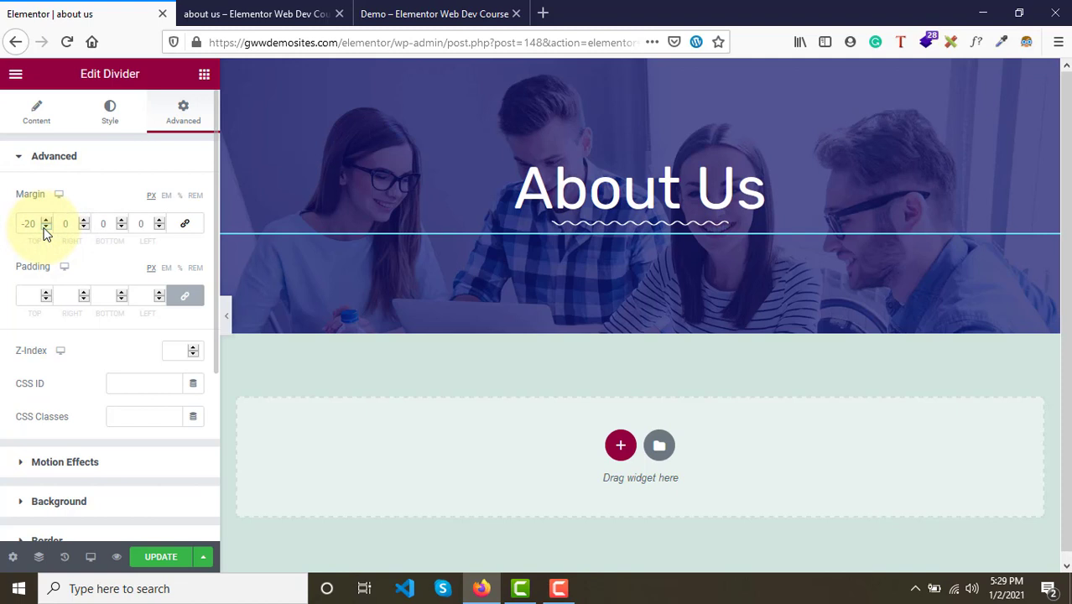
- Set the divider weight to 1.3 and its width to 20
click(109, 113)
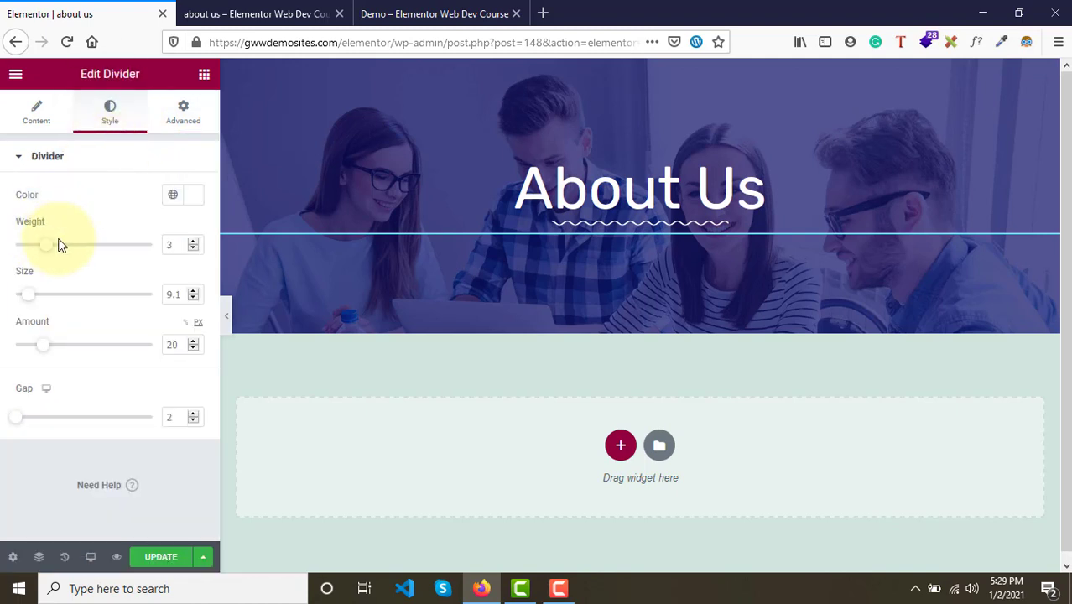
drag(48, 251, 21, 251)
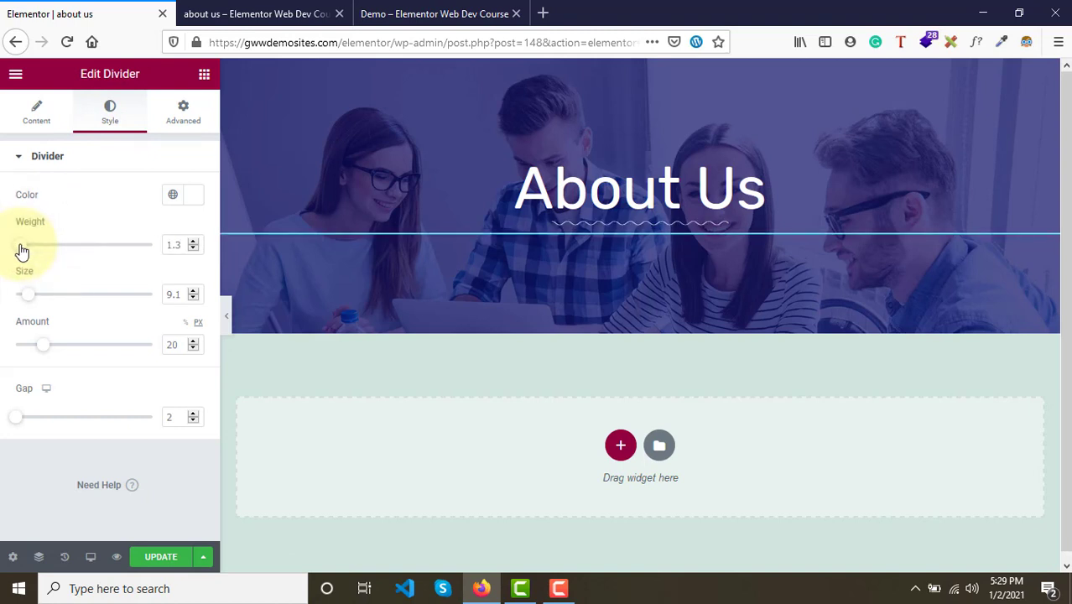
click(34, 122)
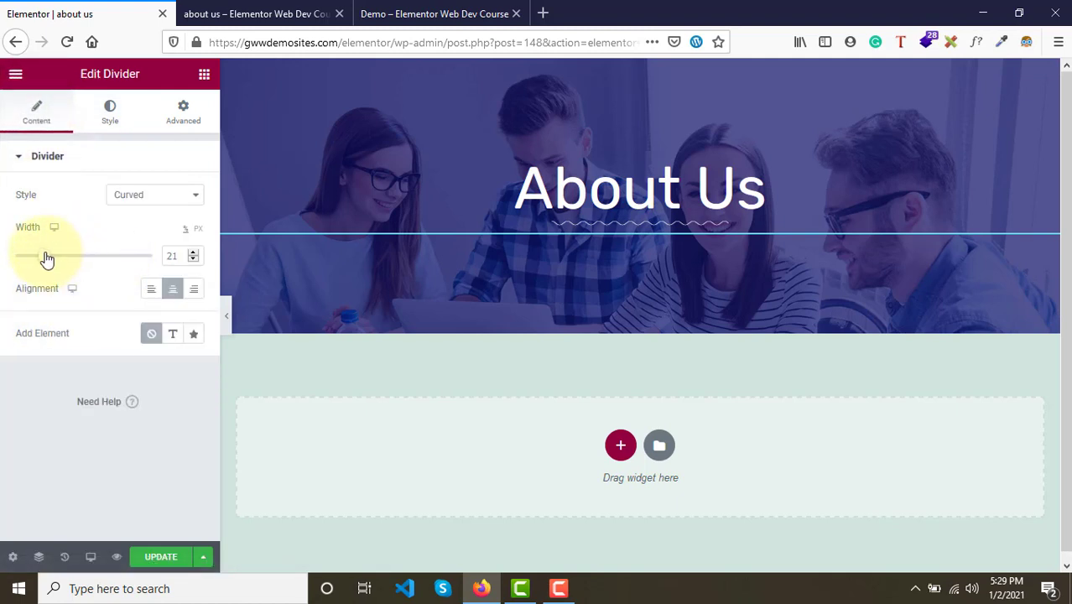
drag(47, 259, 44, 259)
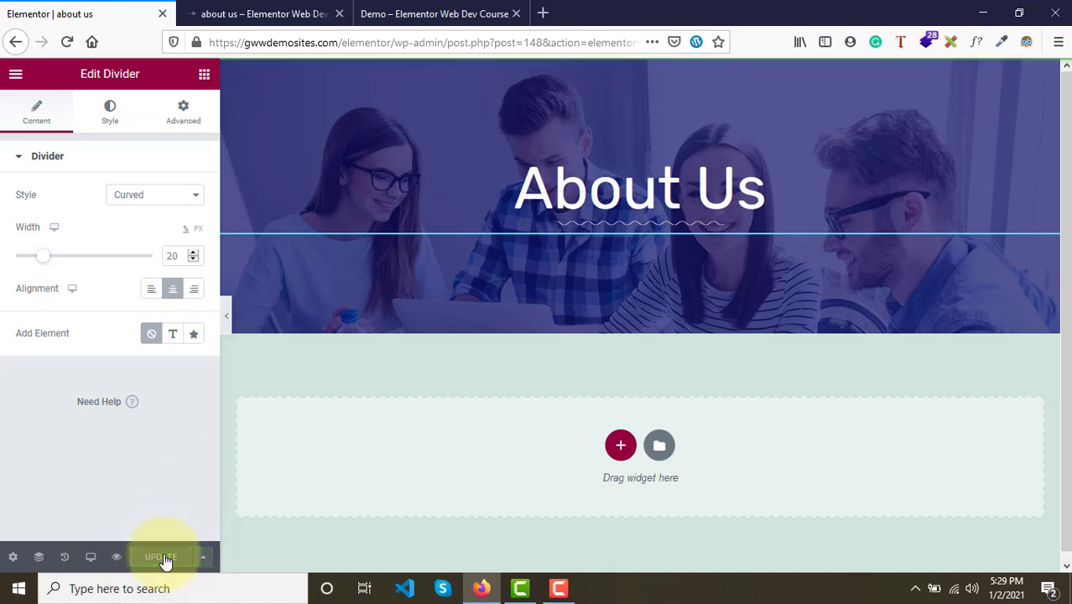
- Compare the About Us preview with the demo page's hero section
click(285, 11)
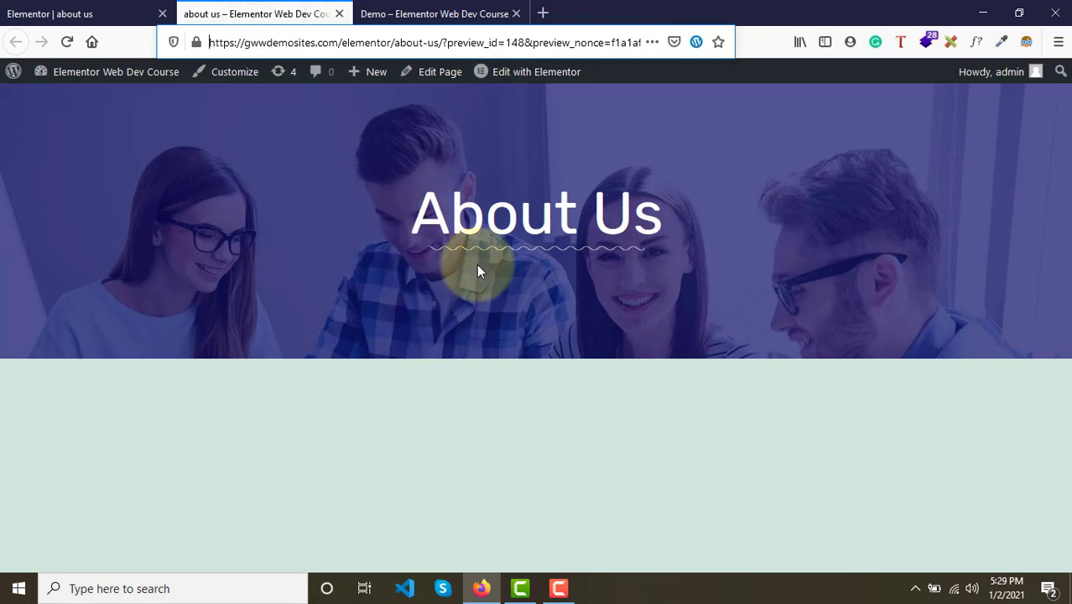
click(479, 12)
scroll(507, 356, down, 10)
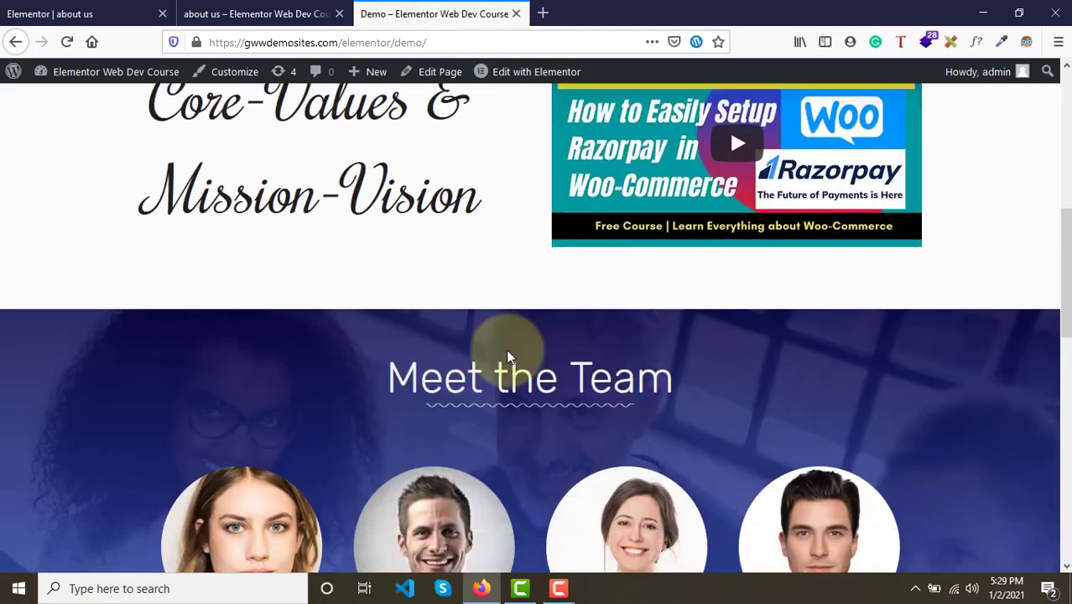
scroll(507, 360, up, 10)
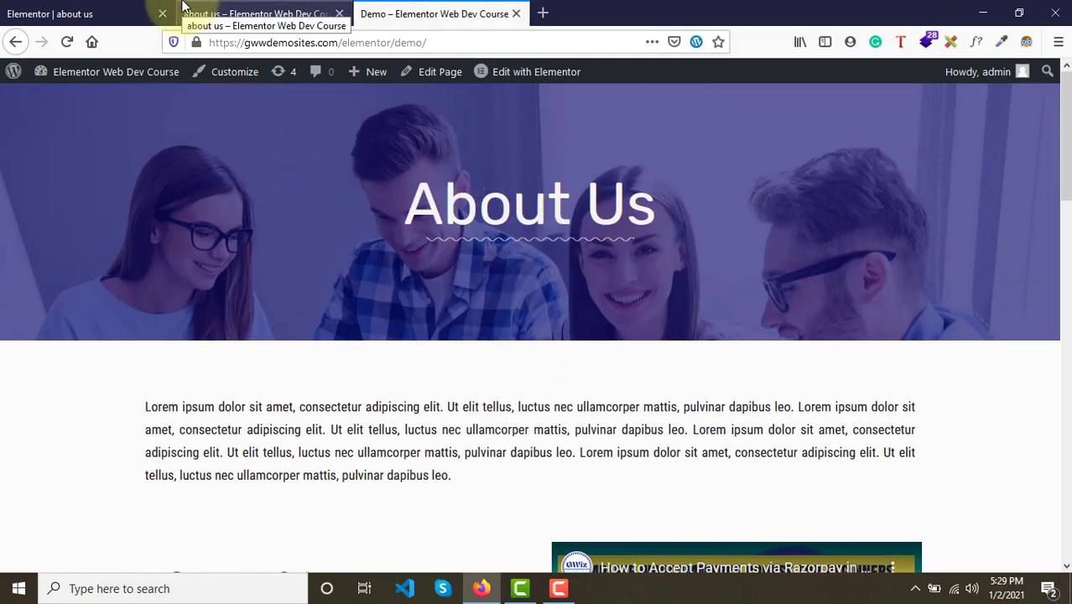
- Examine the demo page's intro paragraph below the hero section and compare it with the preview
click(252, 17)
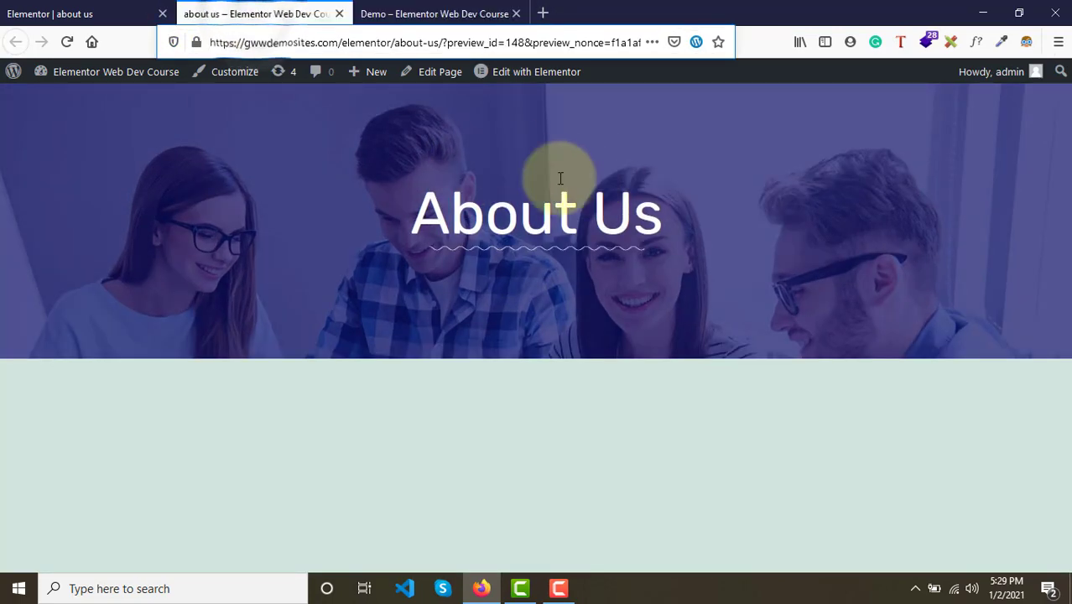
click(493, 12)
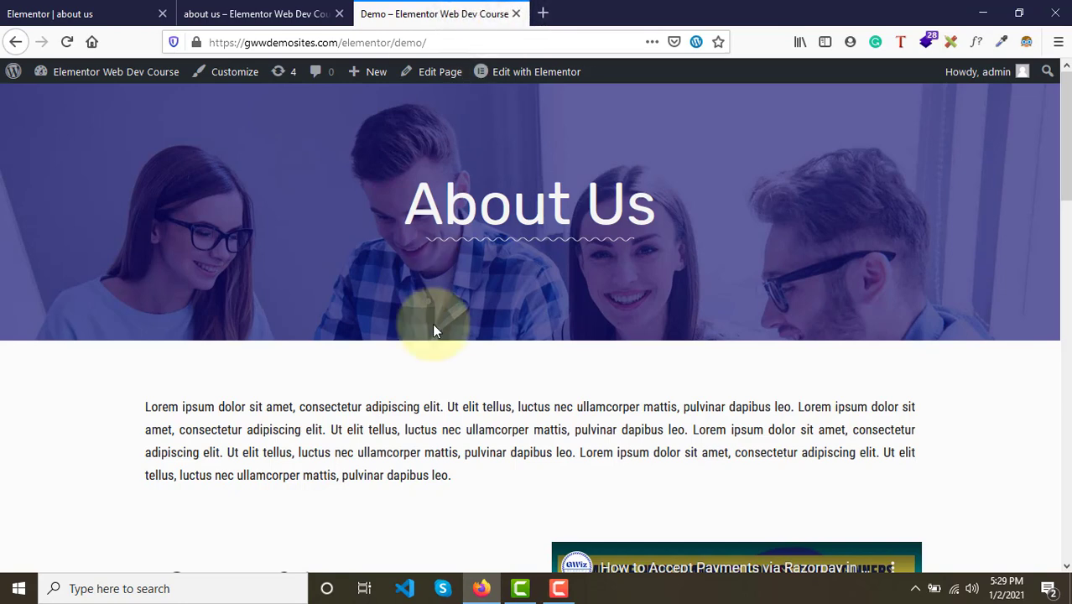
scroll(433, 330, down, 3)
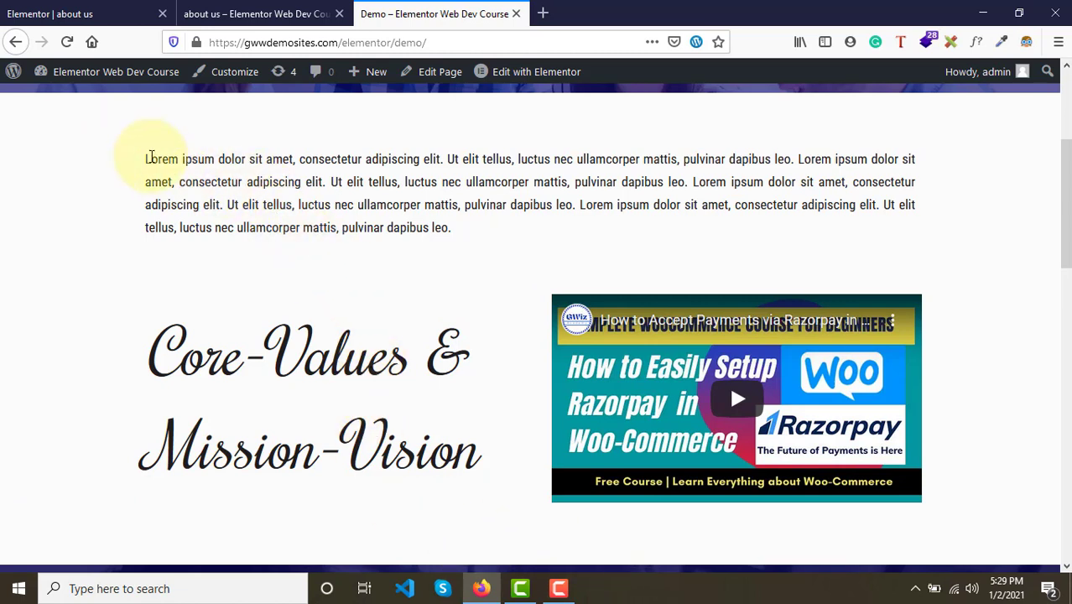
drag(148, 157, 453, 234)
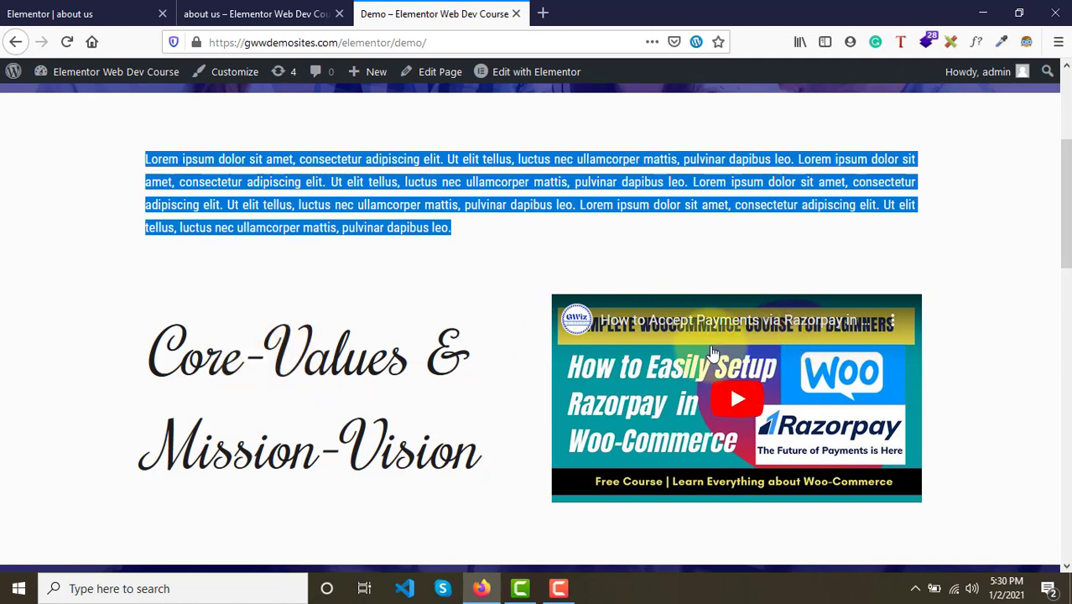
click(358, 233)
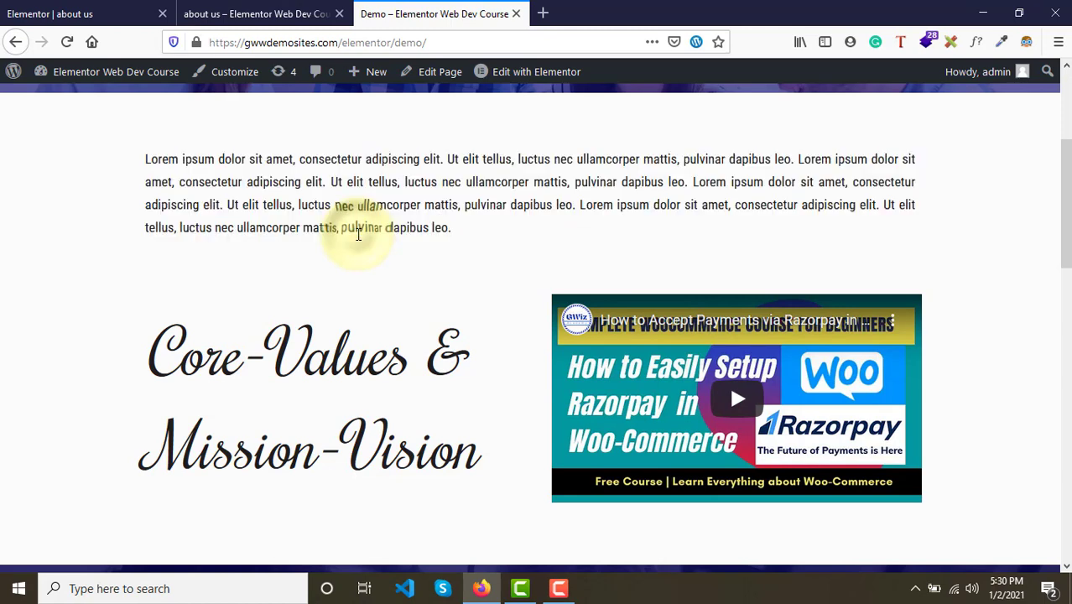
drag(145, 165, 447, 236)
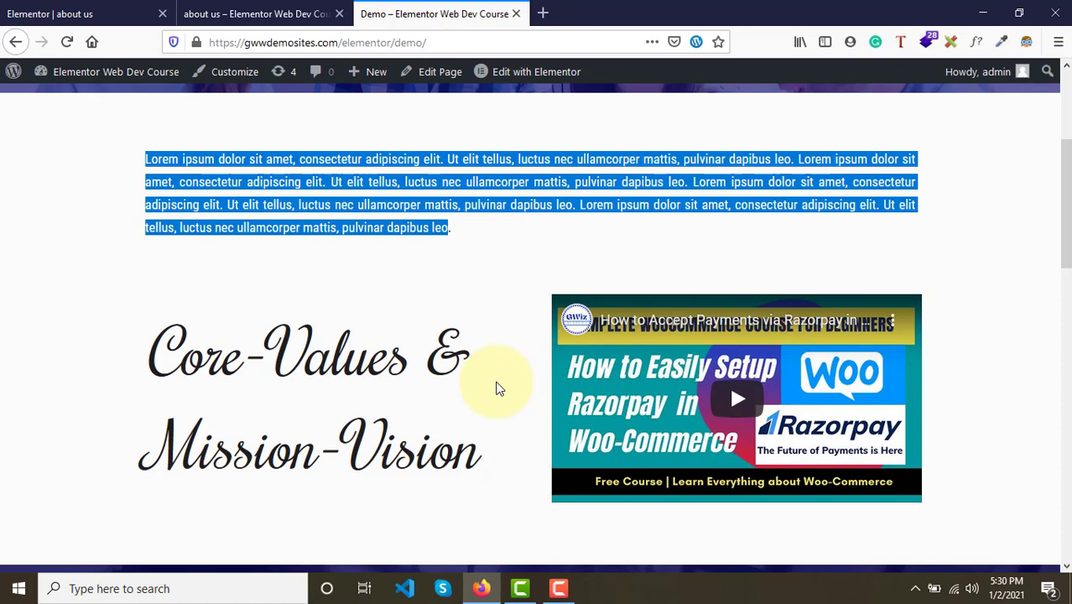
click(462, 266)
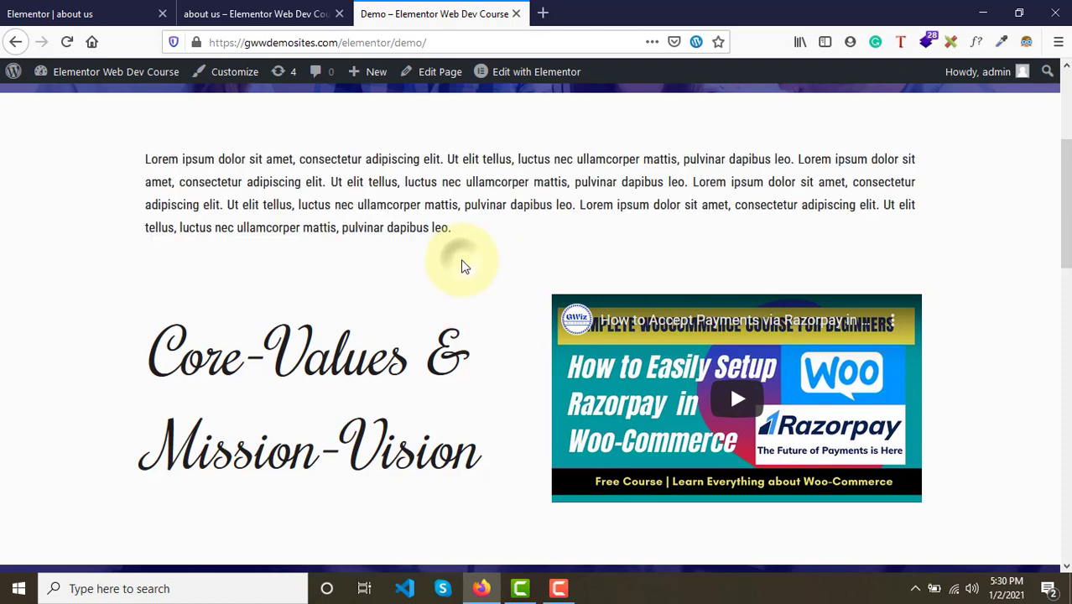
- Add a new one-column section below the hero section in the editor
click(84, 7)
scroll(390, 398, down, 1)
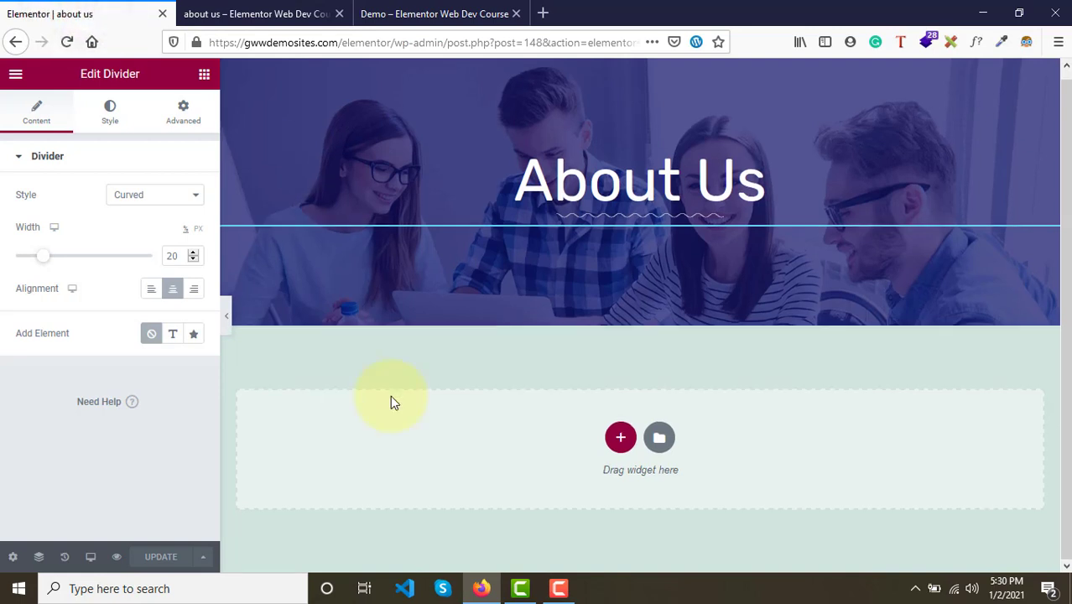
click(621, 438)
scroll(421, 487, down, 2)
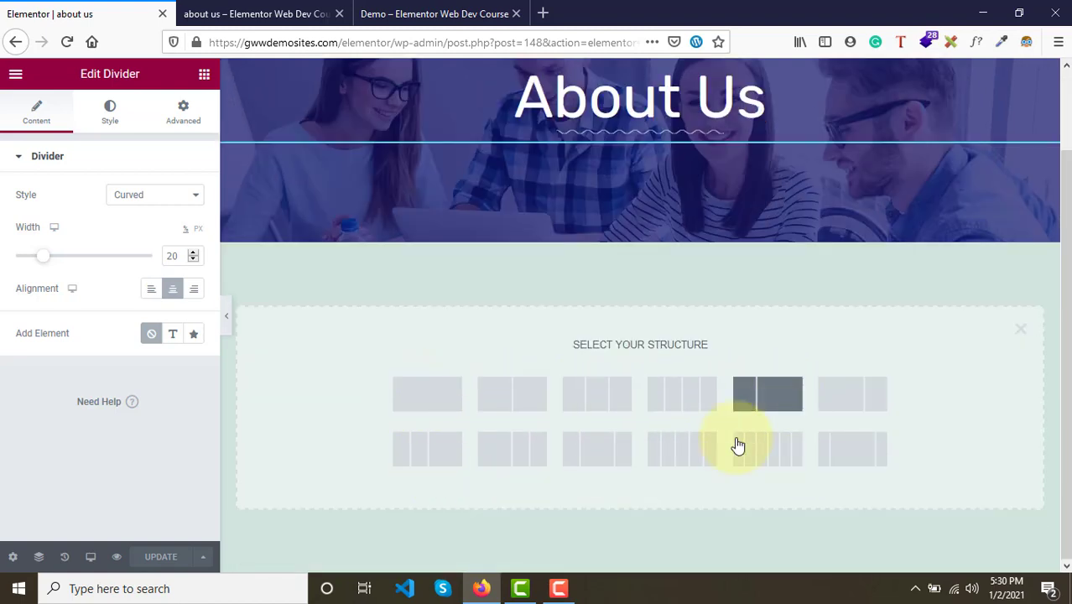
click(421, 405)
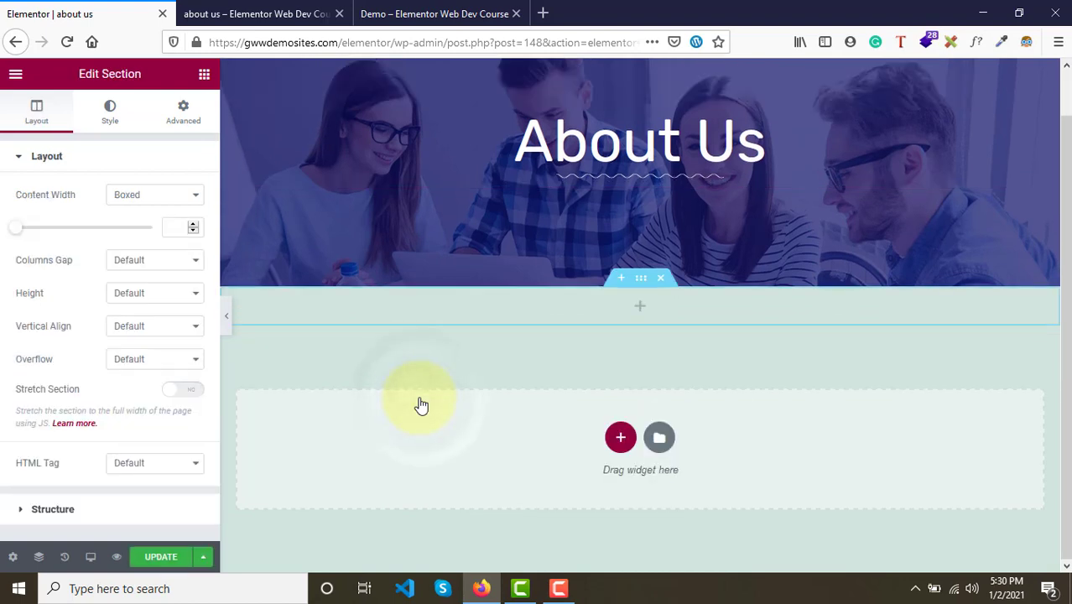
- Keep the new section's content width boxed and set it to 1000 px
click(643, 283)
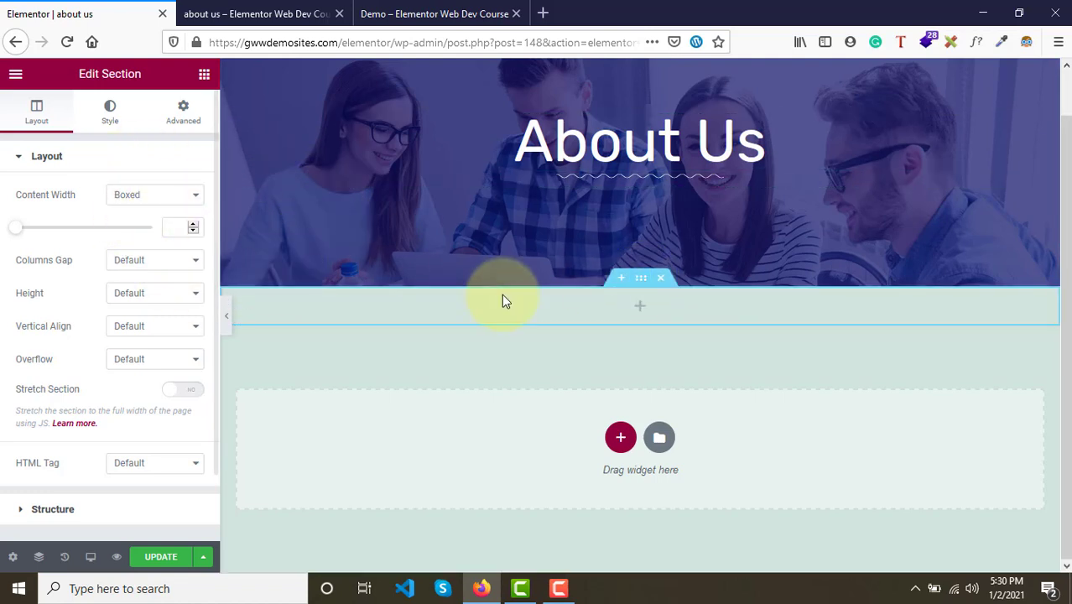
click(137, 192)
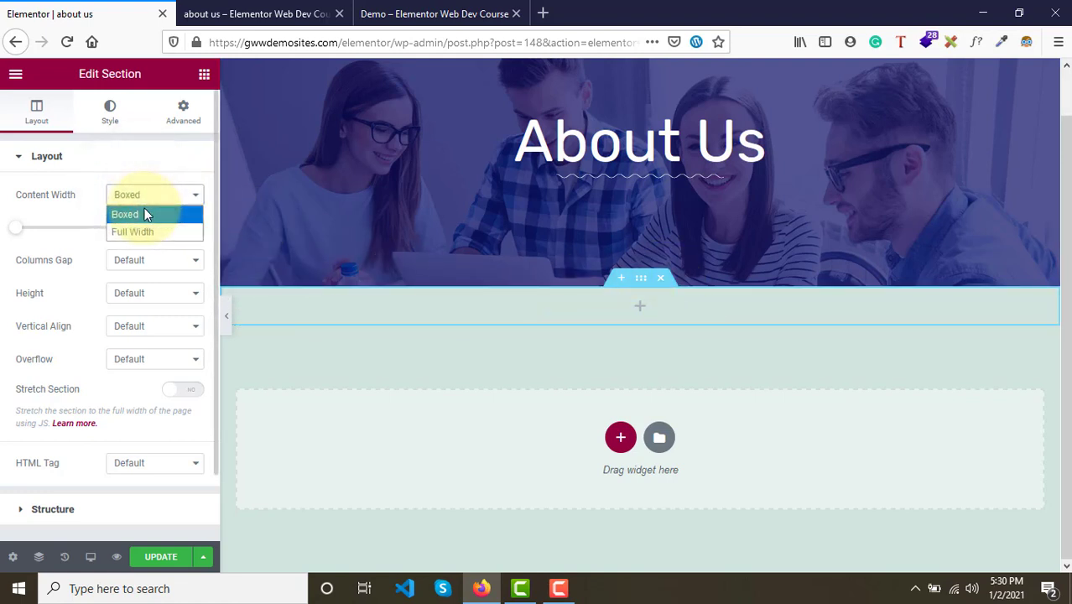
click(144, 208)
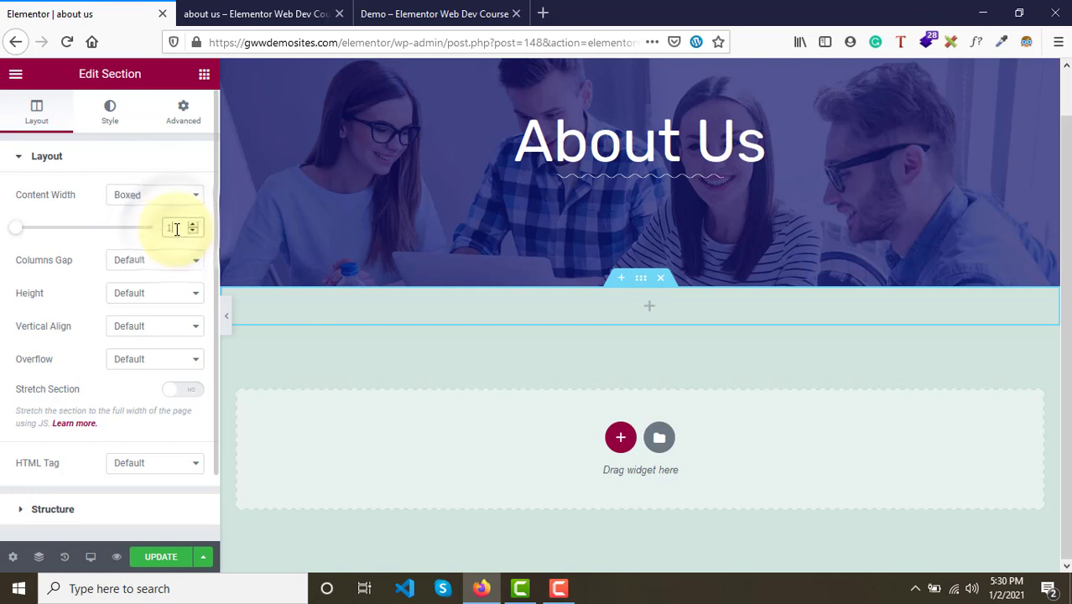
text(1000)
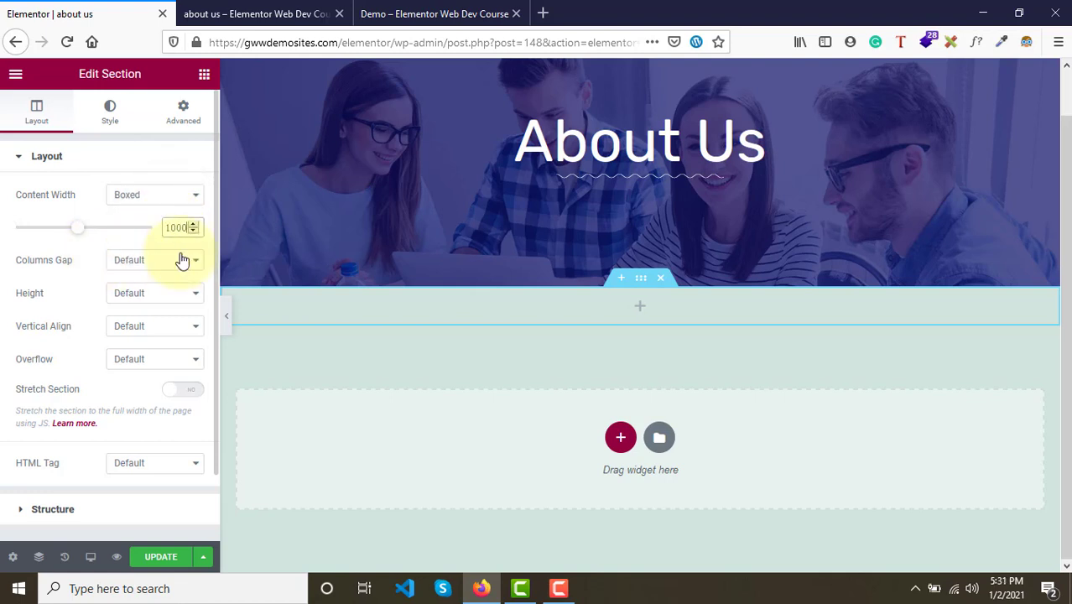
click(118, 119)
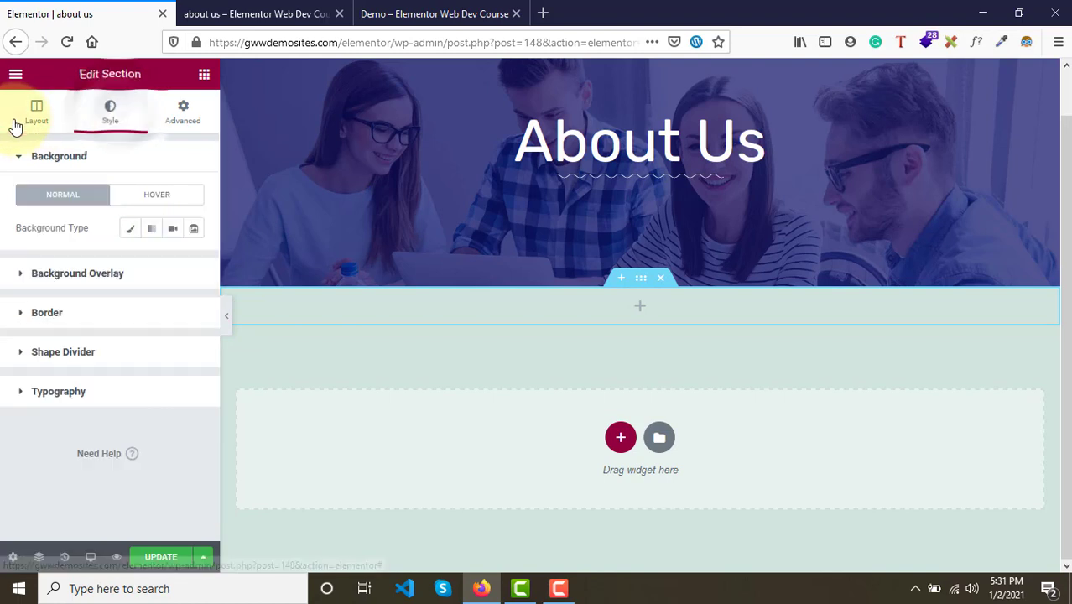
click(14, 120)
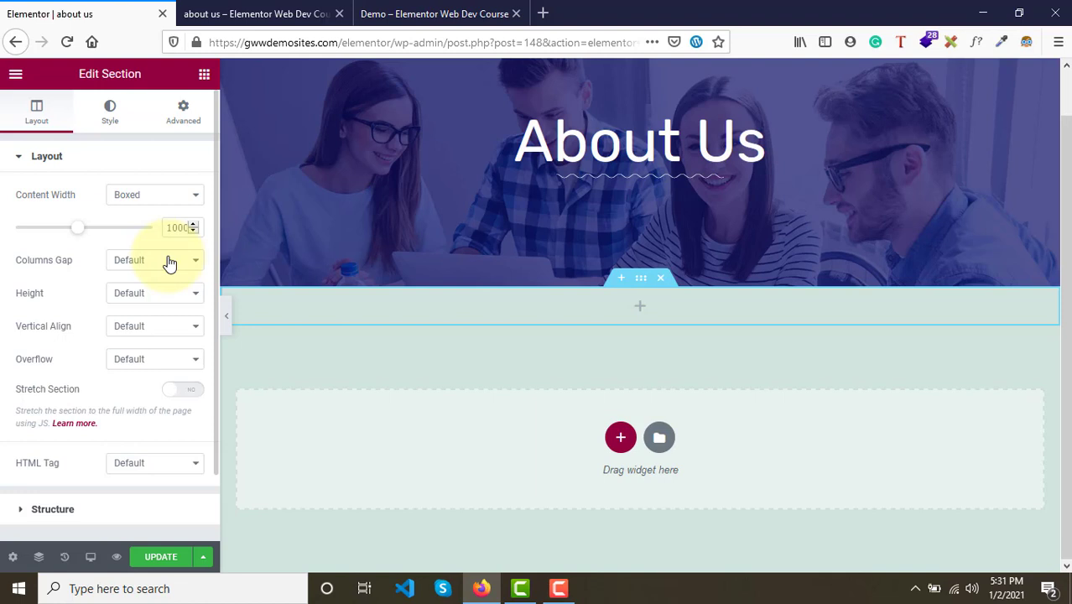
- Set the section's height to Min Height with a 400 px minimum height
click(167, 328)
click(165, 345)
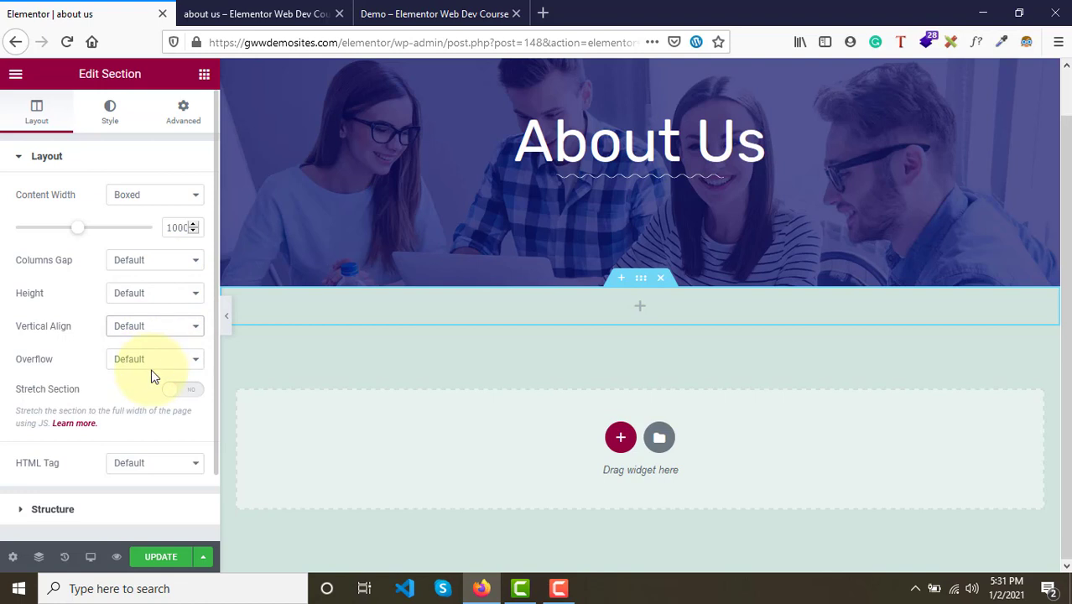
scroll(151, 369, down, 2)
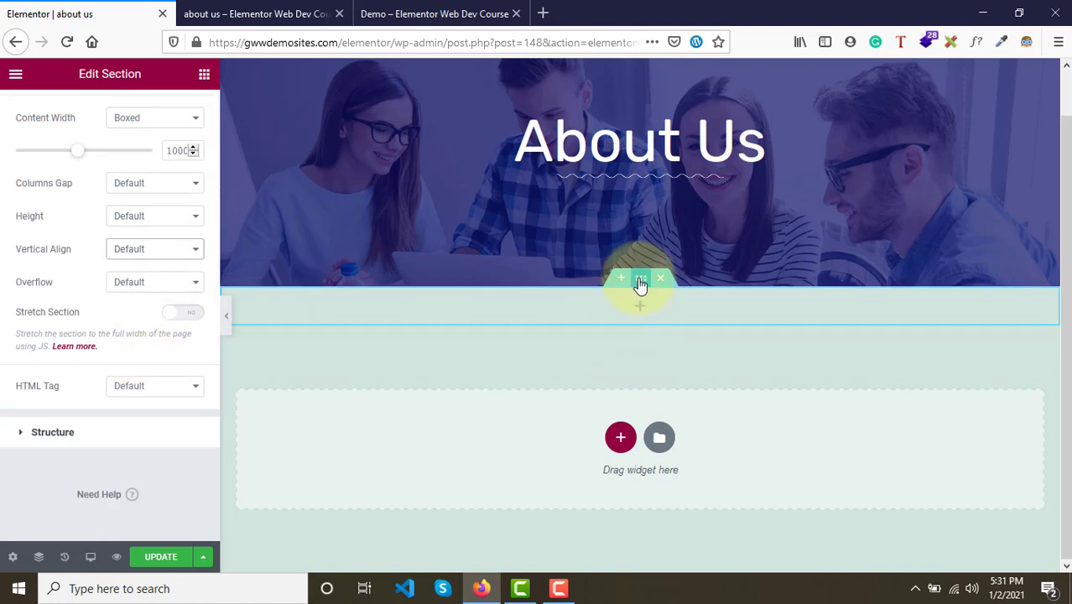
click(147, 210)
click(160, 273)
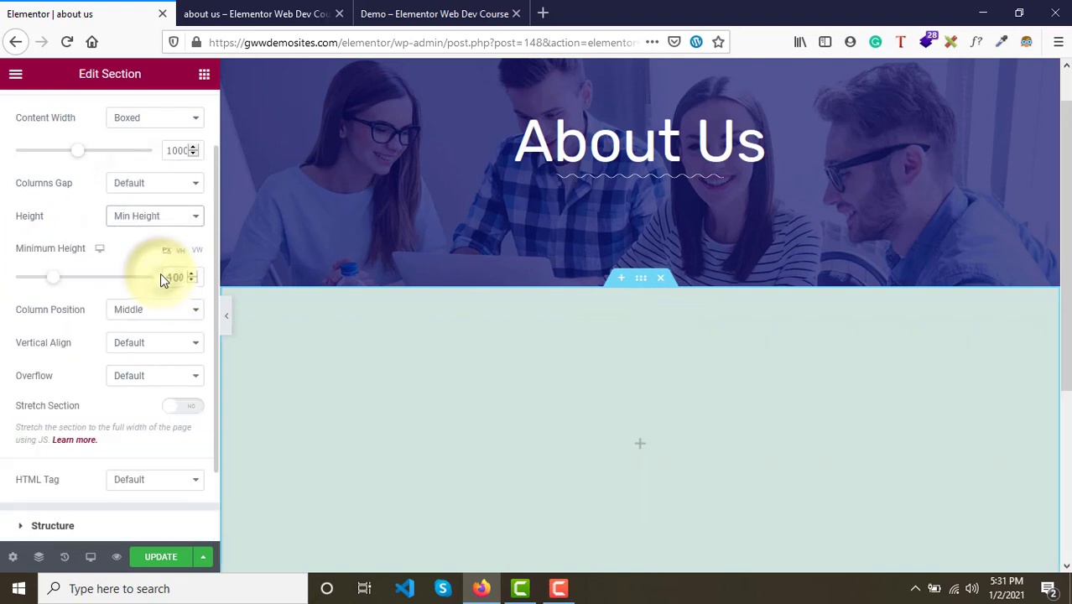
scroll(306, 376, down, 3)
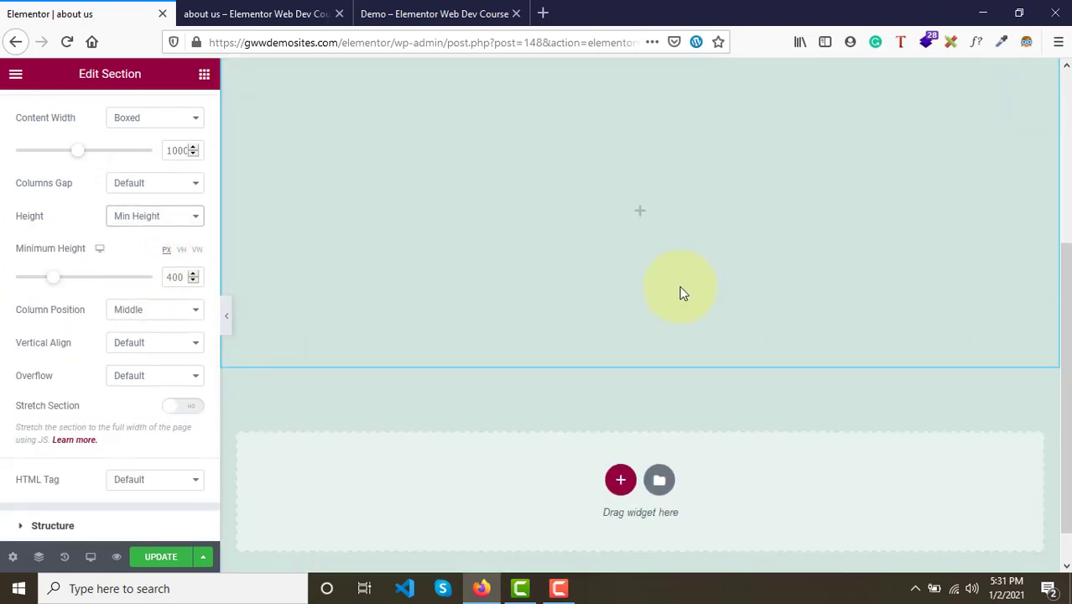
scroll(681, 292, up, 3)
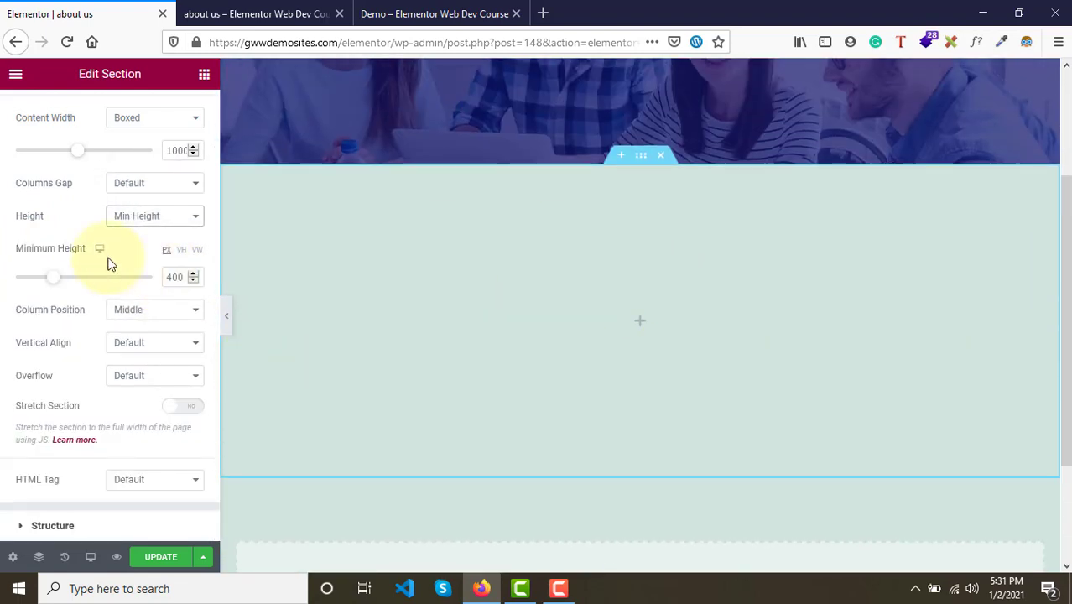
- Compare the About Us preview with the demo page's content area
scroll(95, 162, up, 2)
click(328, 5)
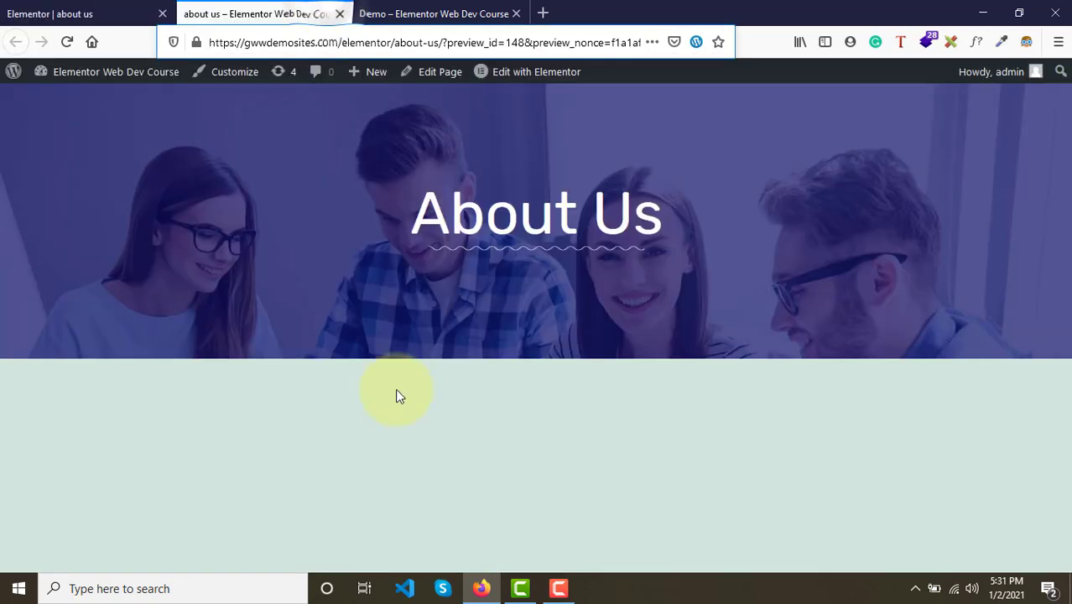
click(424, 13)
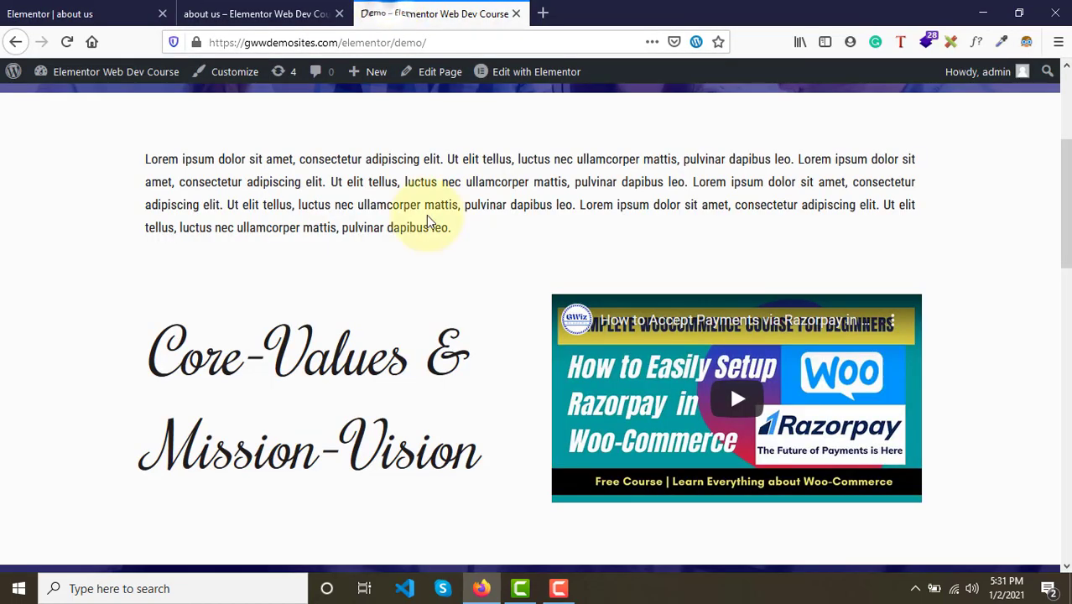
click(84, 15)
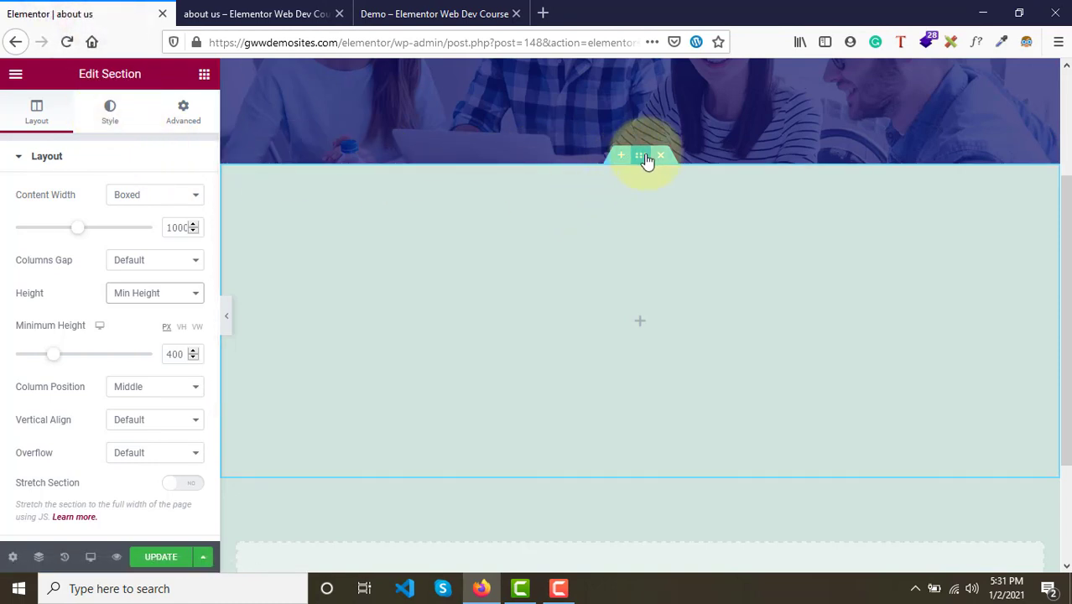
- Give the section a classic background color of #FFFEFE and update the page
click(110, 122)
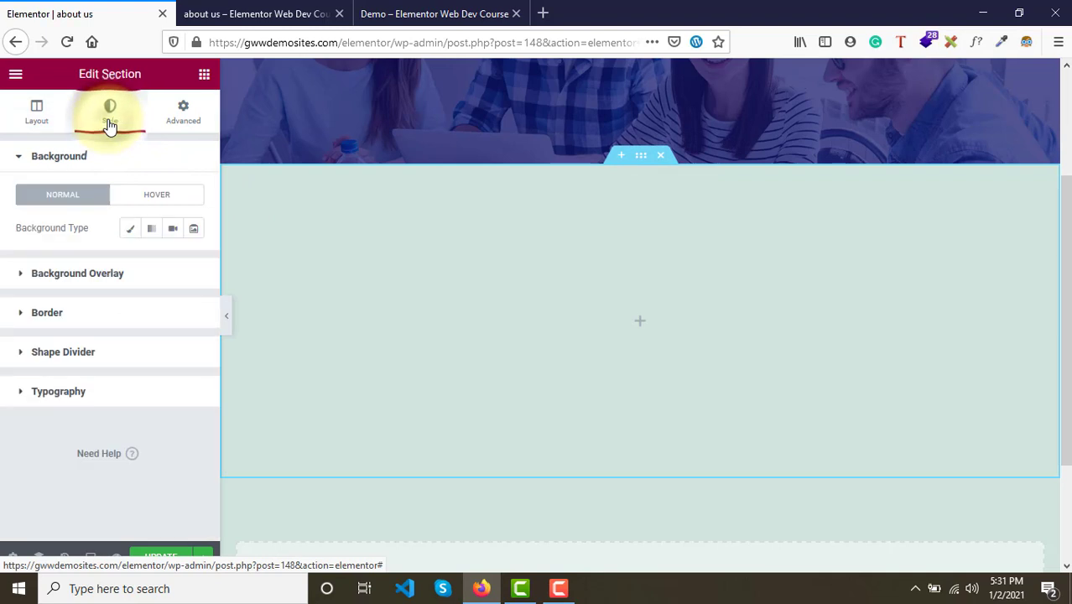
click(130, 230)
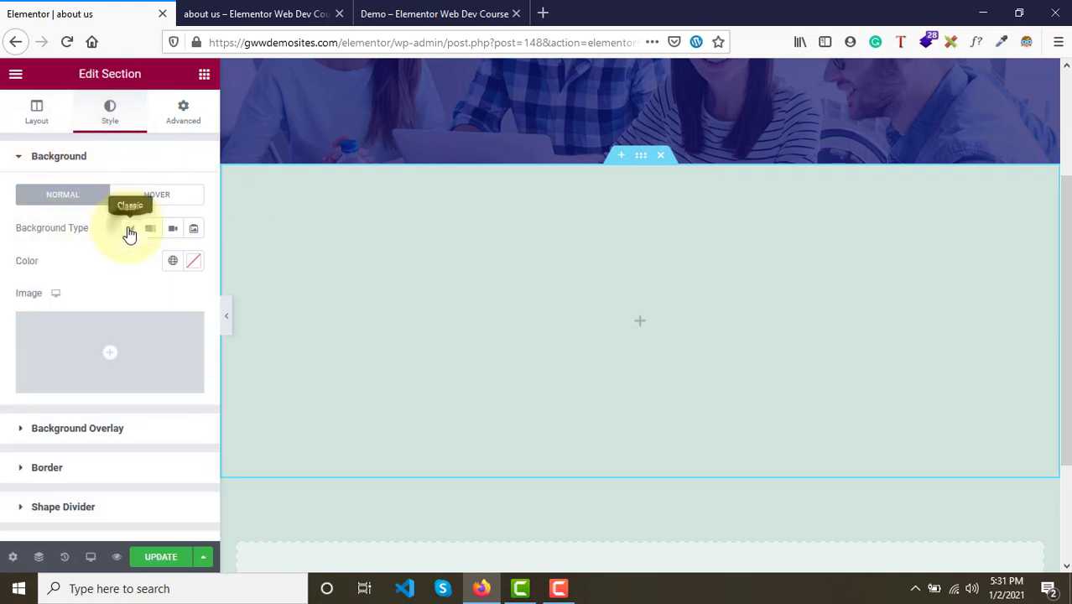
click(193, 261)
click(116, 332)
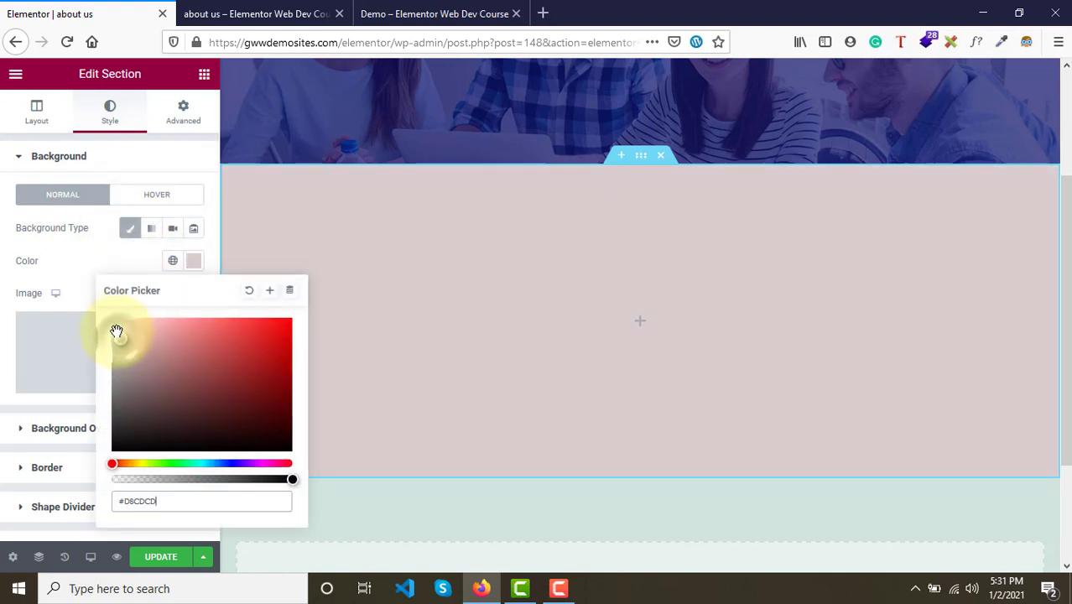
drag(117, 331, 112, 312)
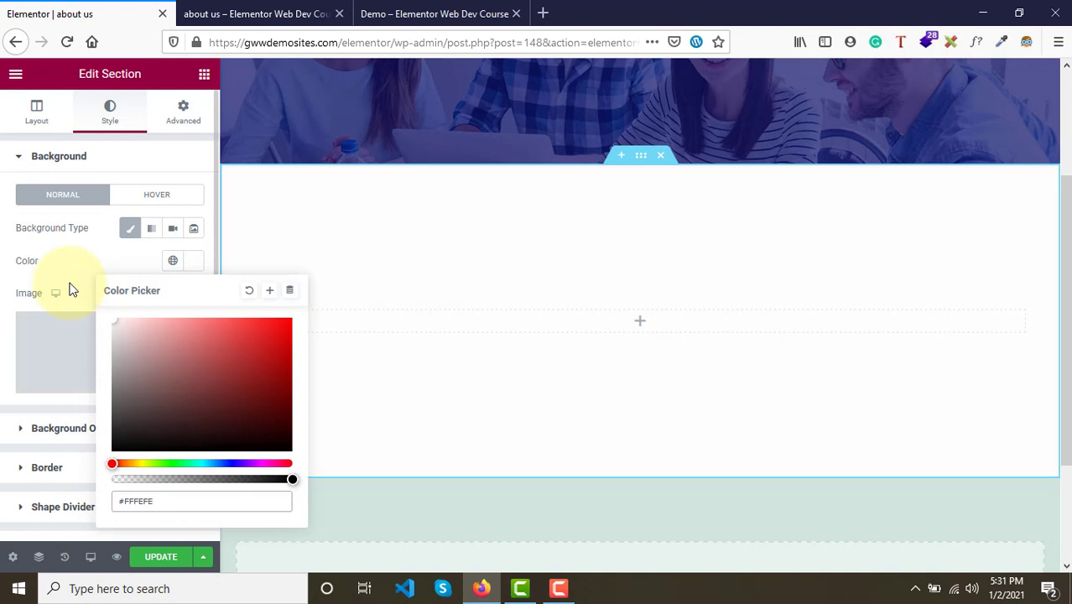
click(84, 292)
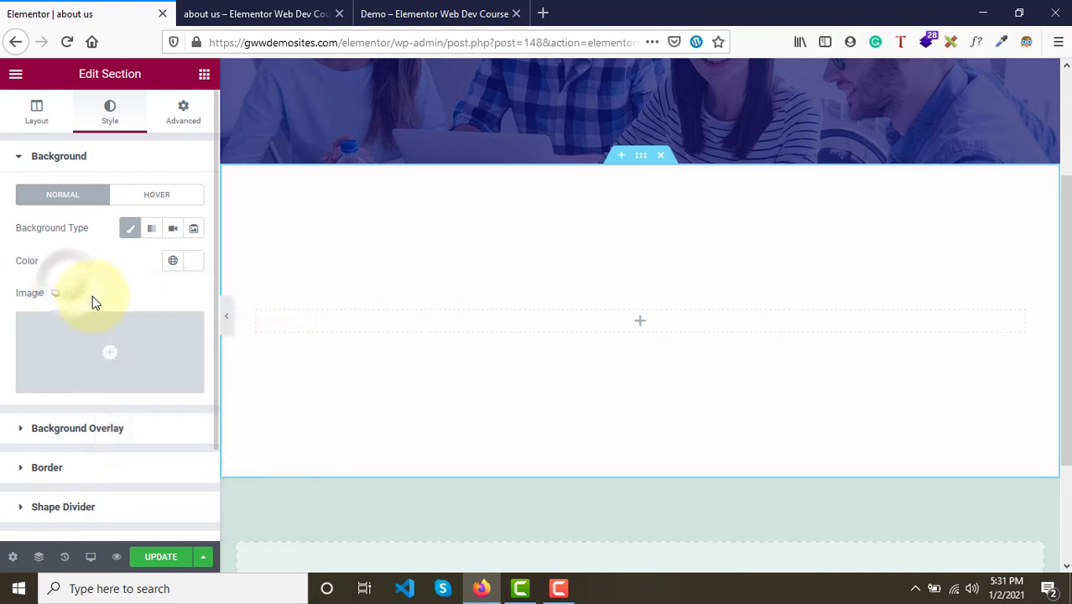
click(144, 567)
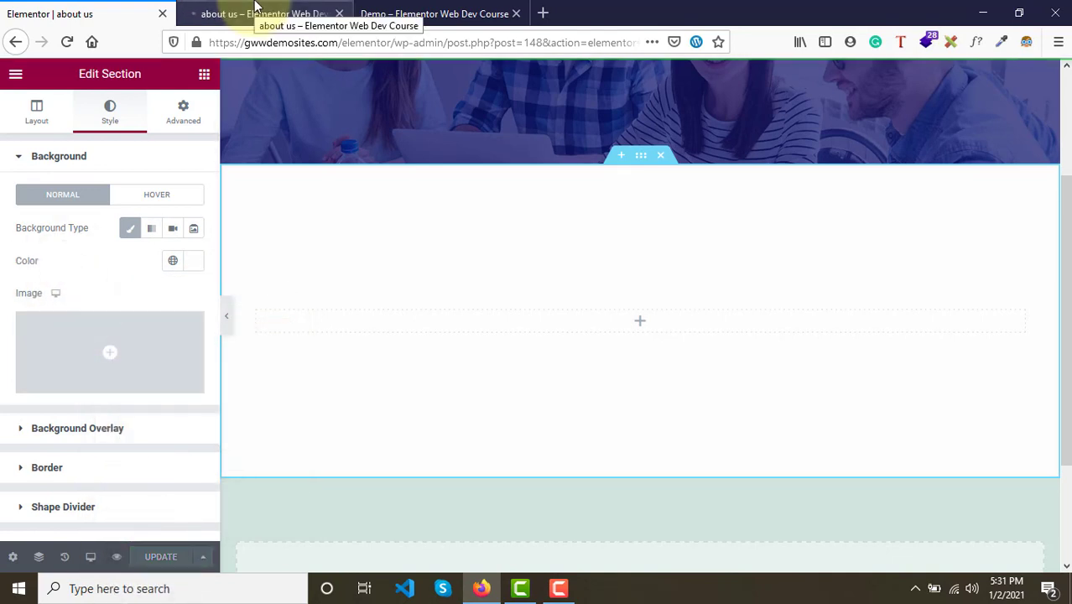
- Compare the updated preview with the demo page's intro paragraph
click(256, 10)
scroll(397, 429, down, 1)
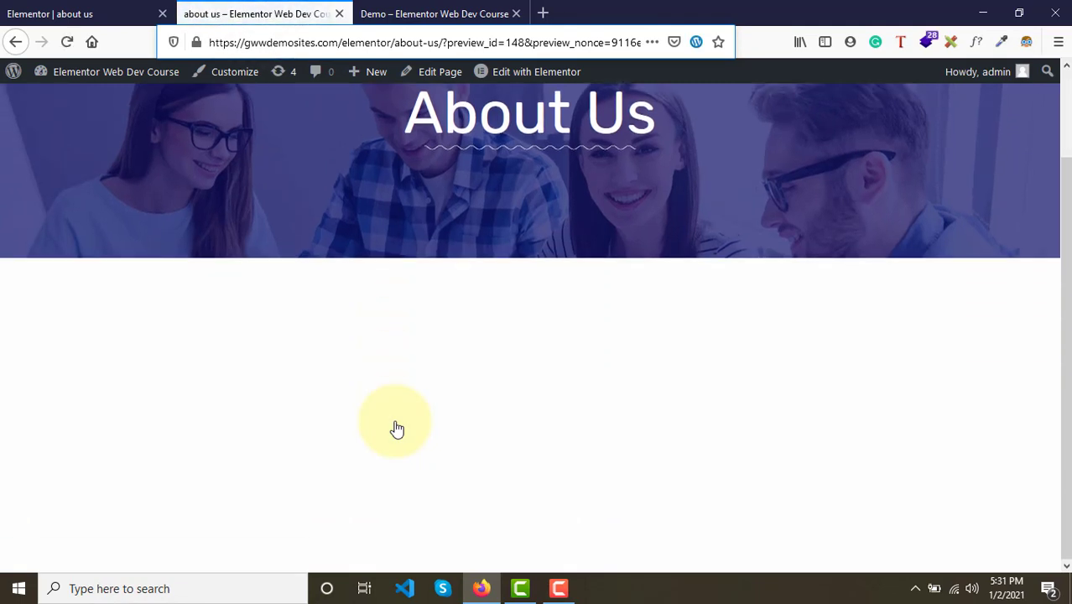
scroll(397, 428, down, 1)
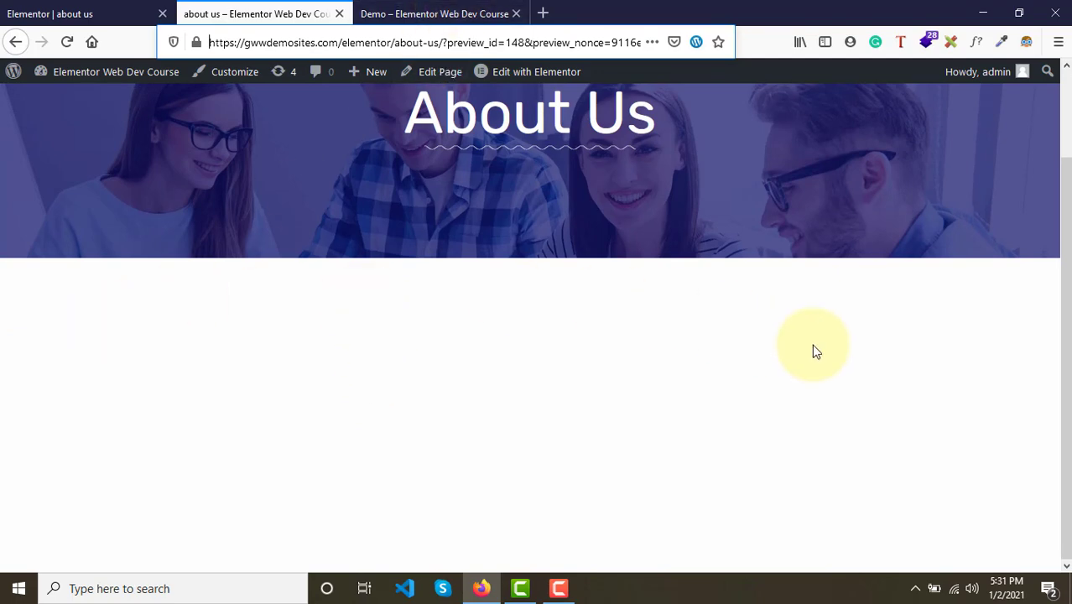
click(455, 13)
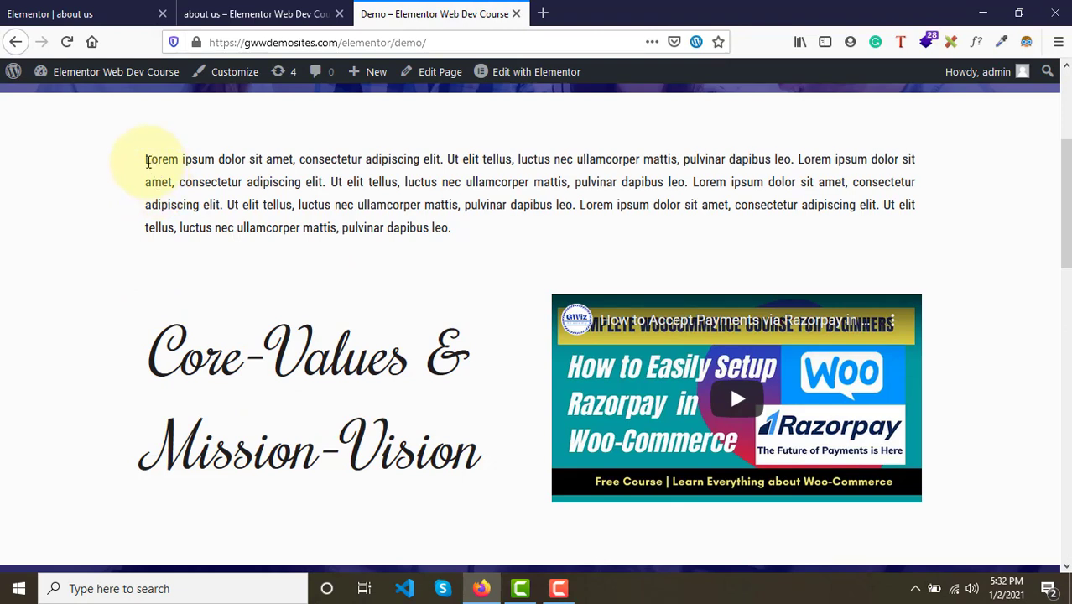
drag(146, 161, 457, 241)
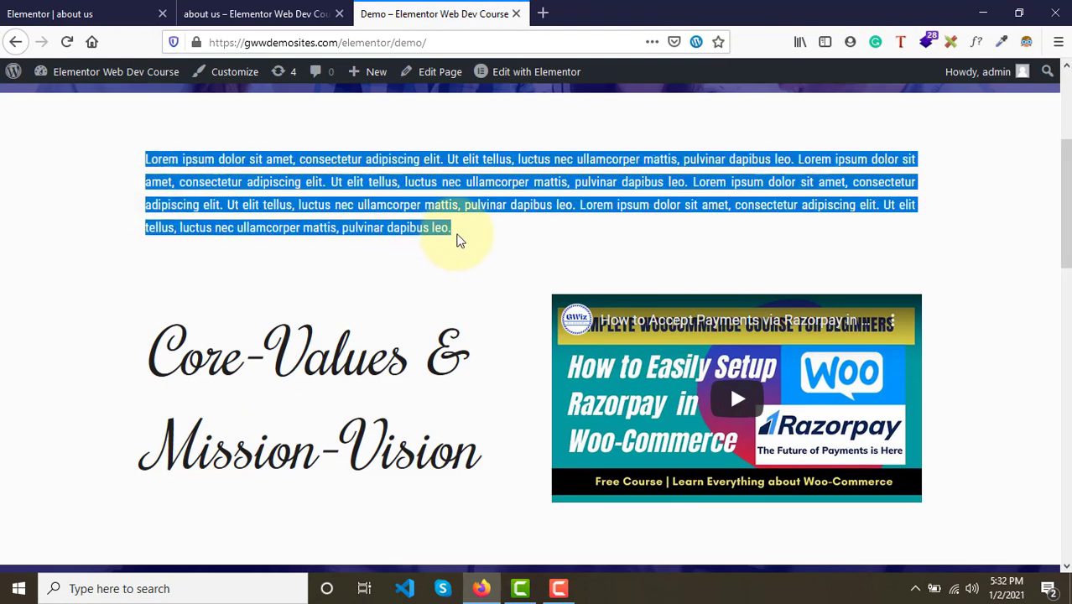
click(283, 13)
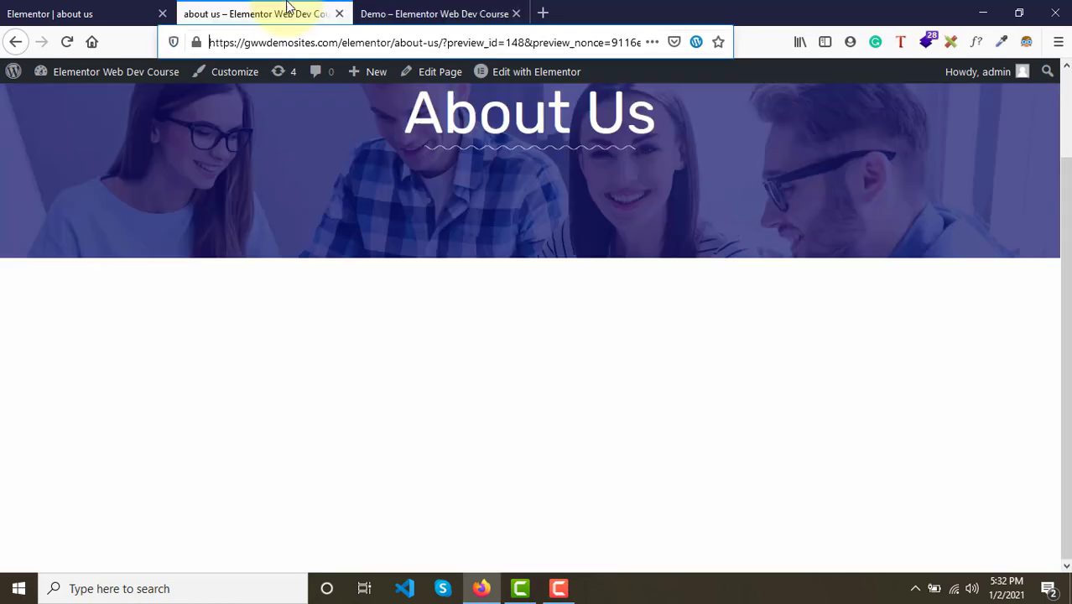
- Add a Text Editor widget into the empty section below the hero
click(120, 10)
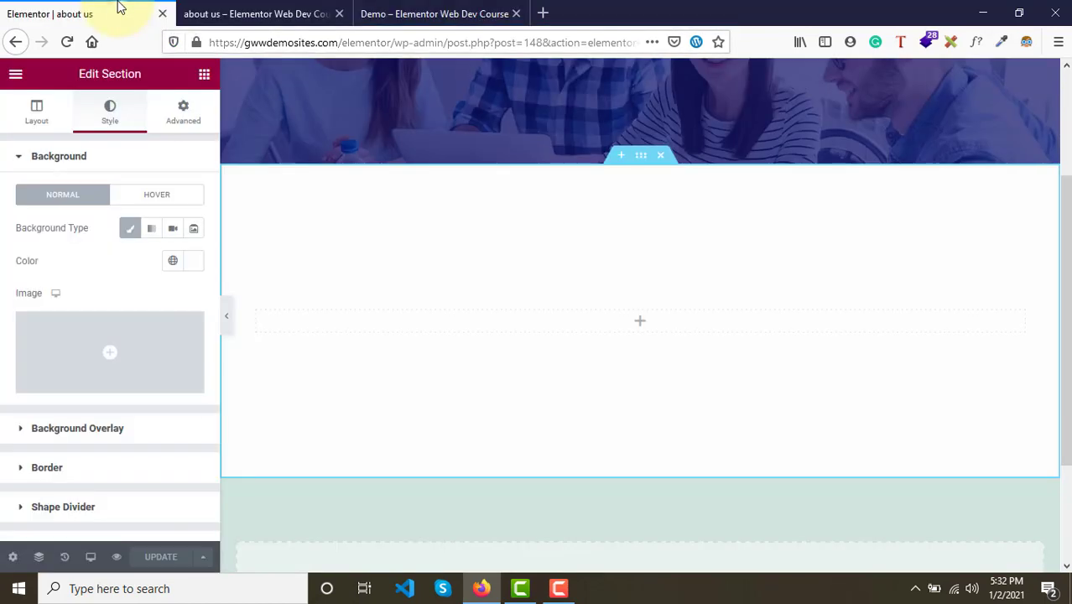
click(206, 78)
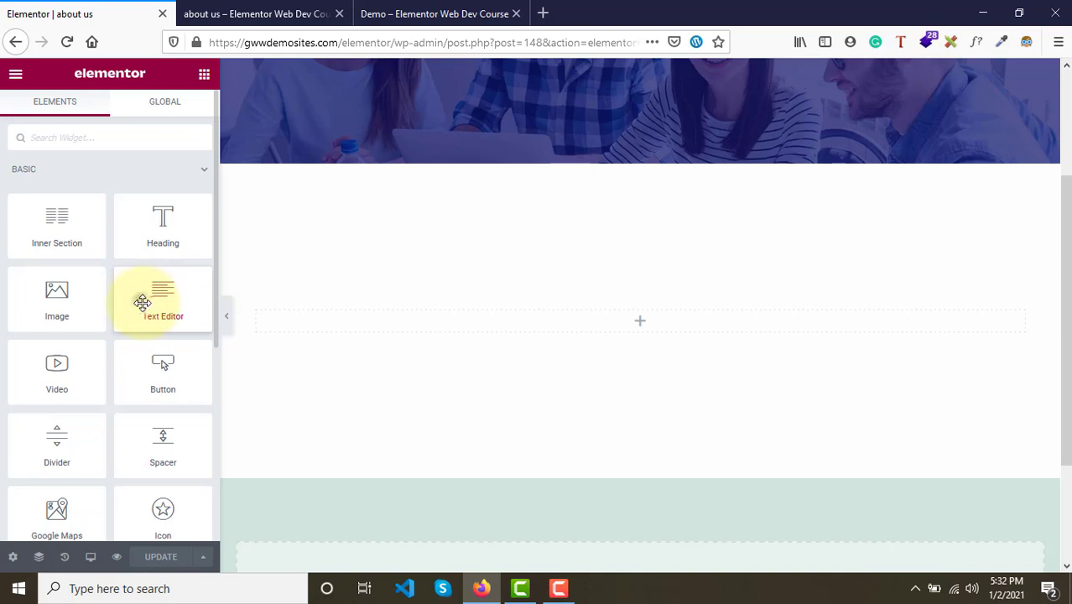
drag(142, 303, 612, 337)
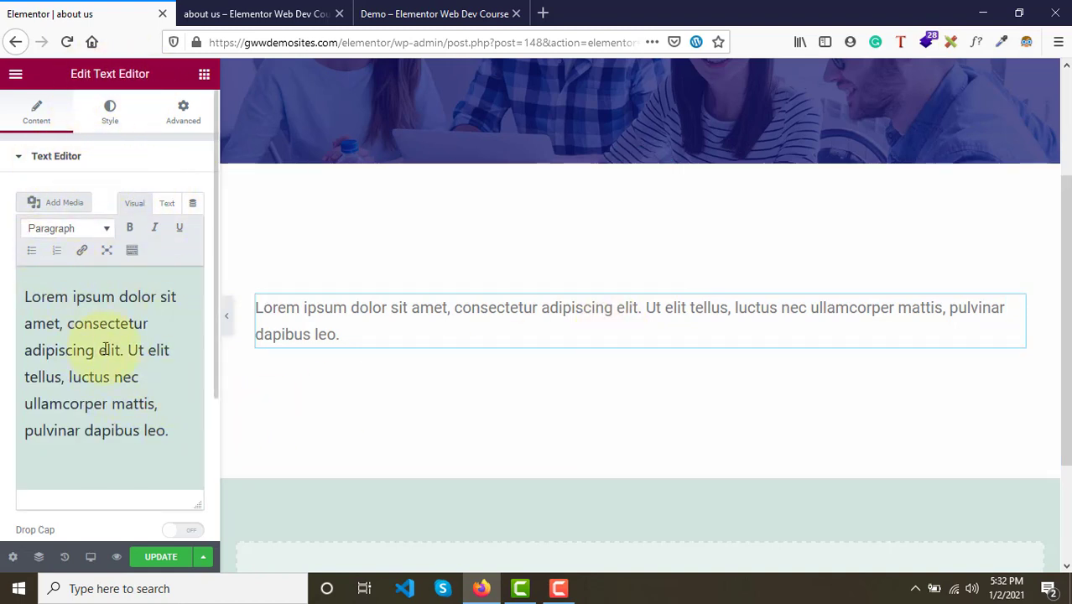
- Replace the widget's text with the lorem ipsum paragraph pasted several times, then update the page
drag(167, 430, 20, 297)
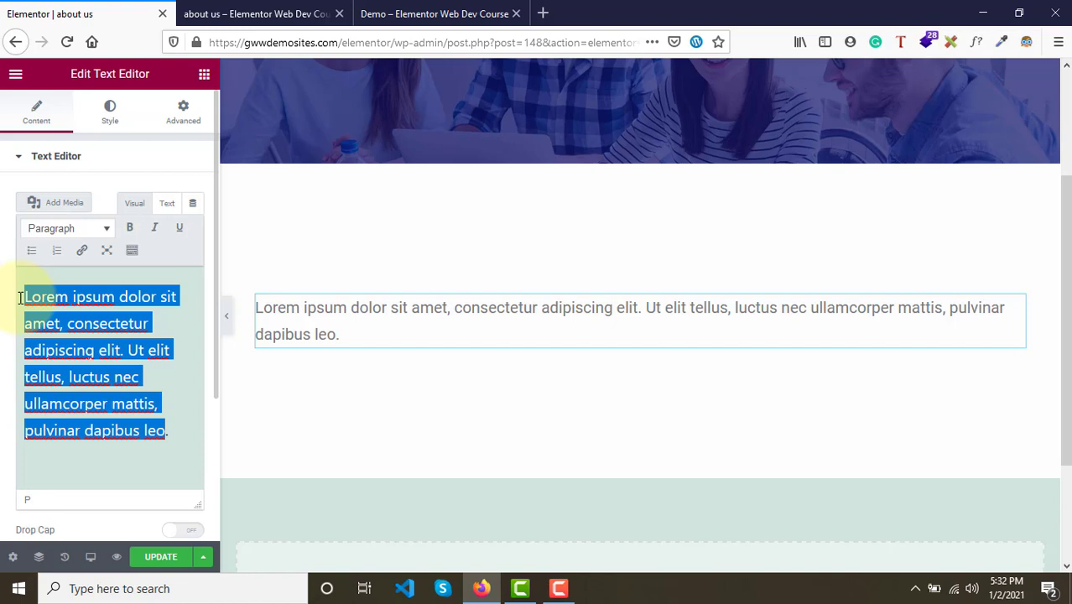
key(ctrl+v)
key(ctrl+v)
key(ctrl+v)
key(ctrl+v)
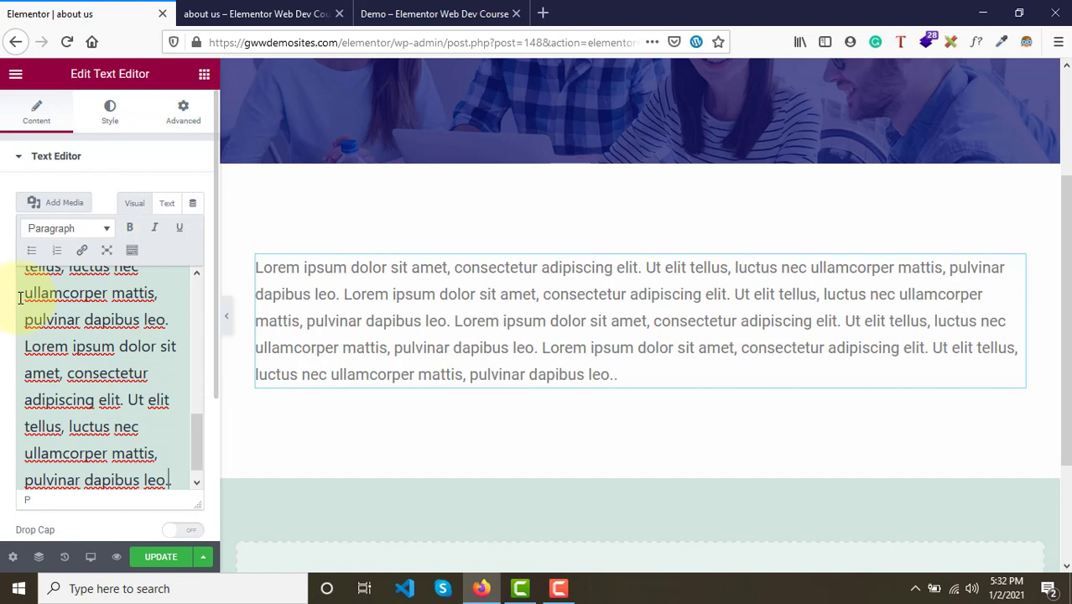
key(BackSpace)
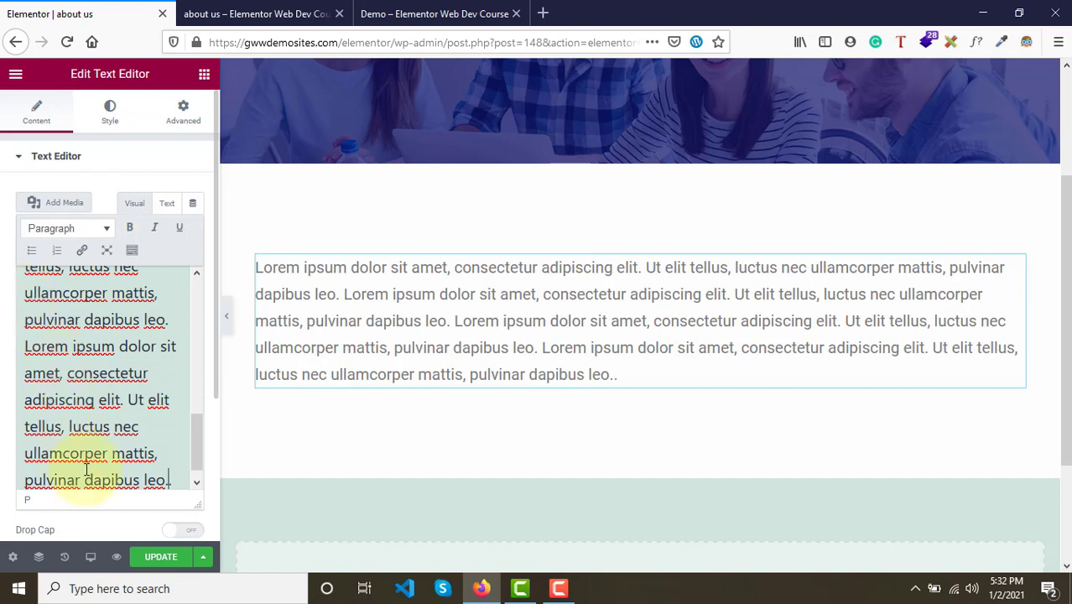
click(165, 570)
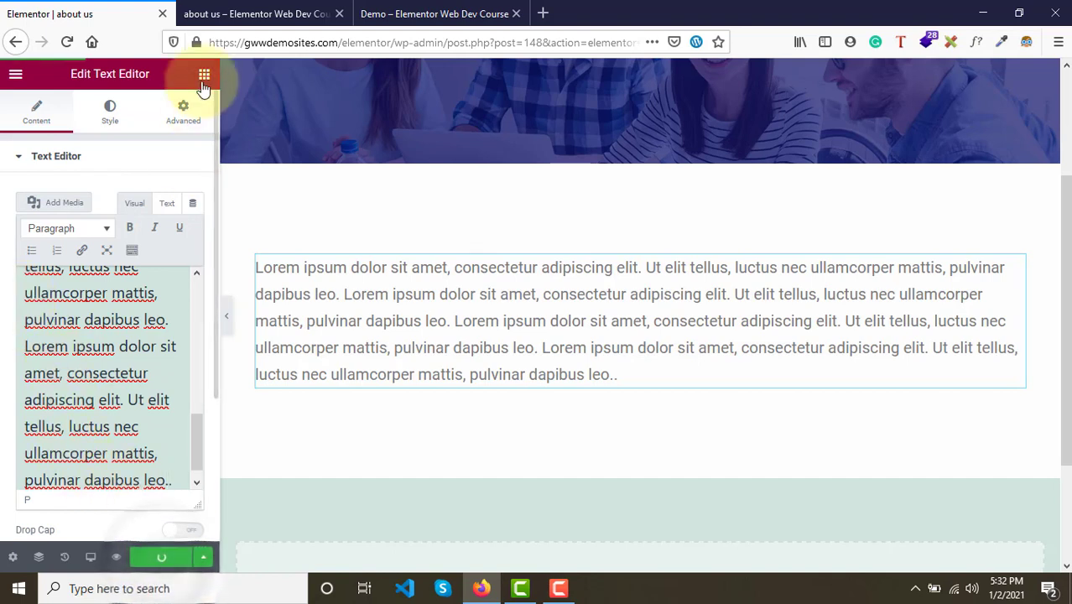
- Compare the preview with the demo page's intro paragraph and inspect that paragraph's font with WhatFont
click(266, 9)
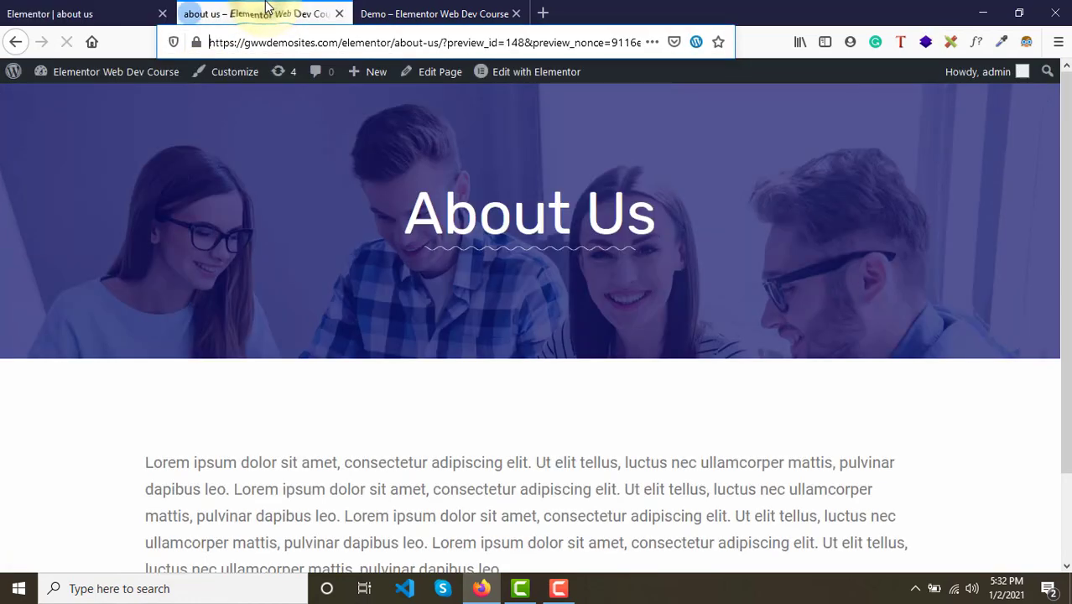
scroll(467, 378, down, 2)
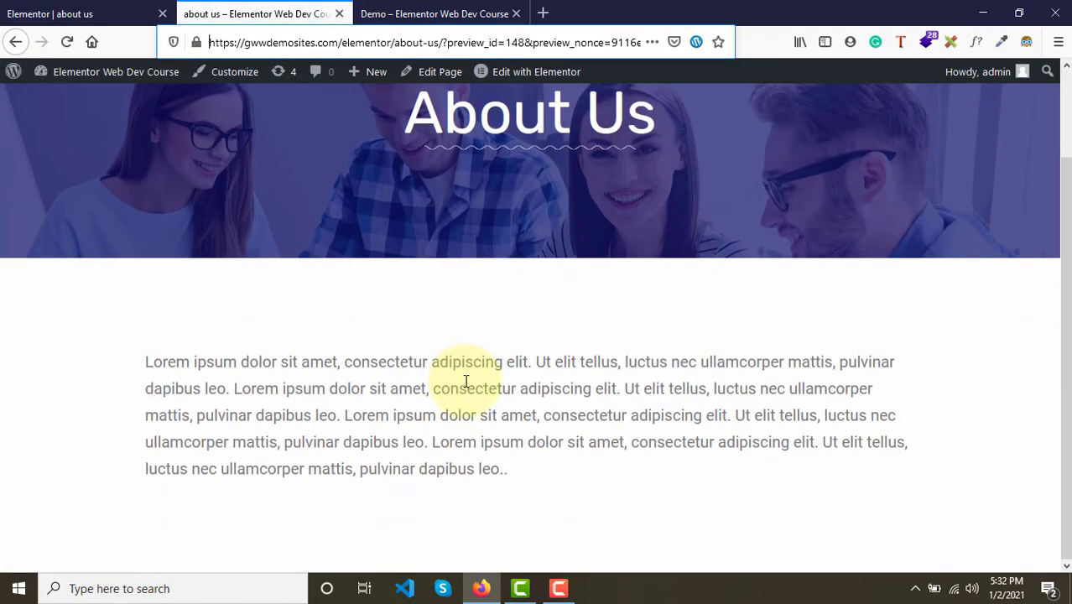
click(445, 10)
click(421, 238)
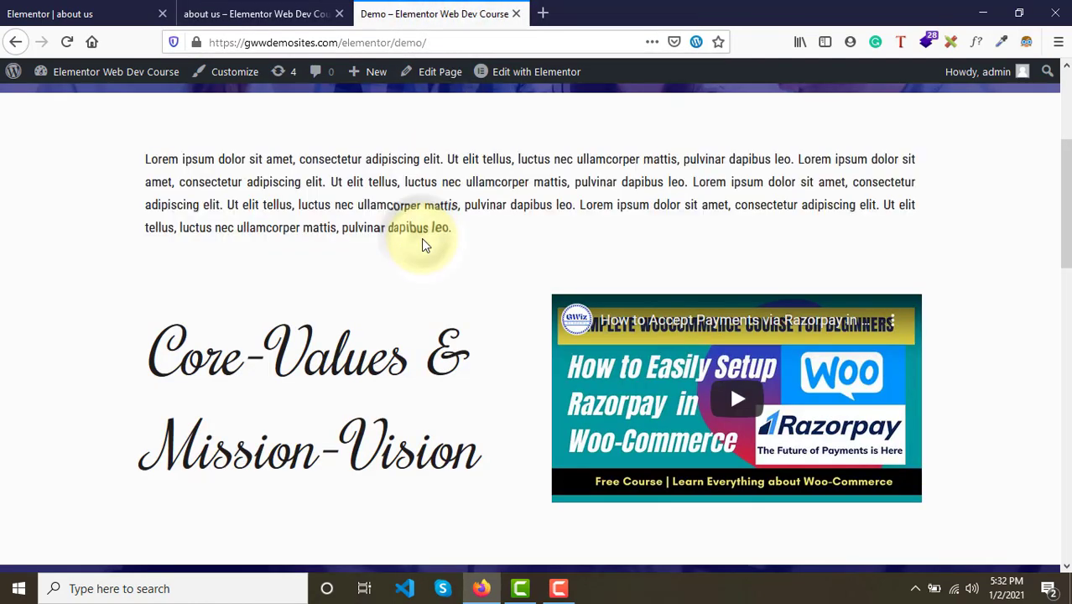
click(271, 7)
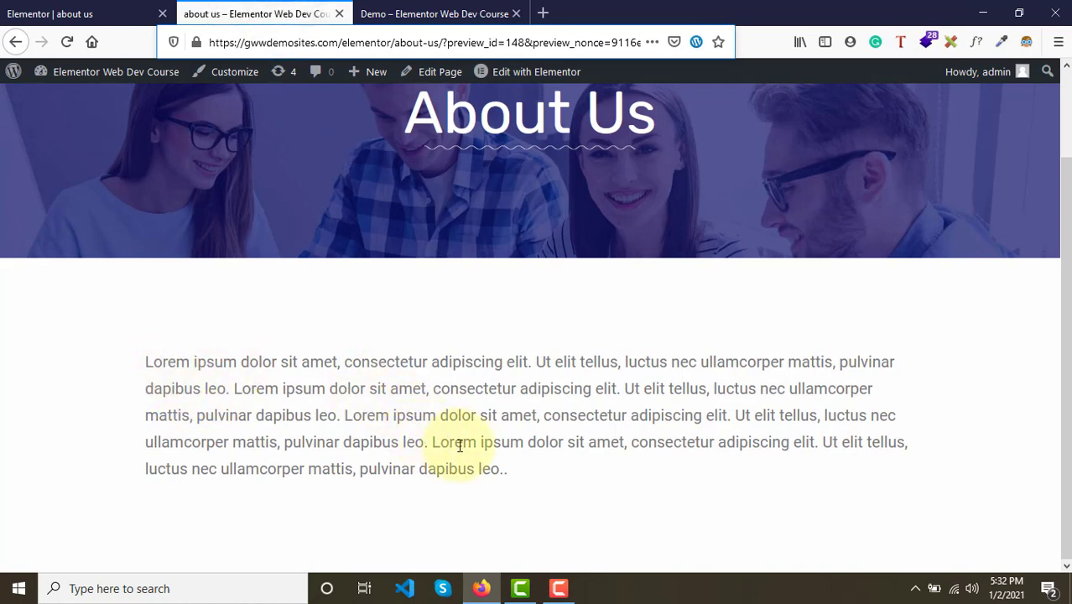
click(386, 7)
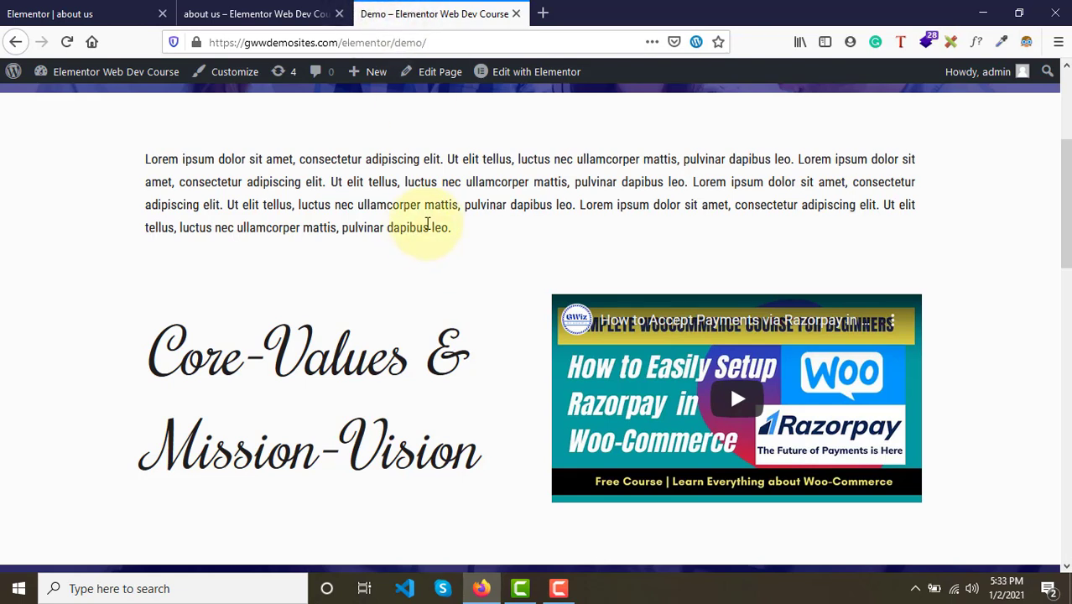
click(976, 43)
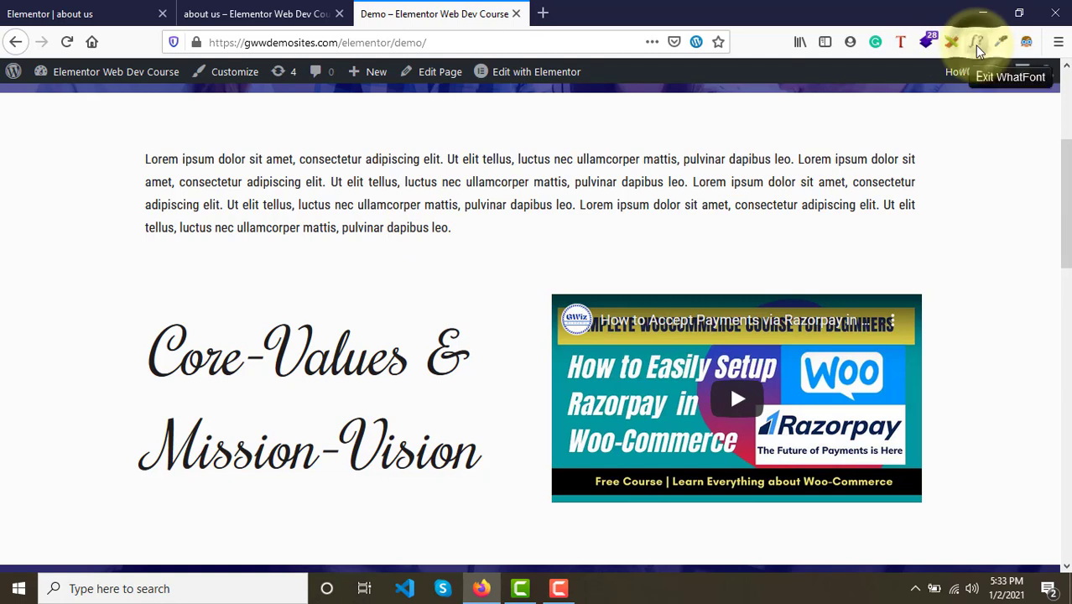
click(646, 207)
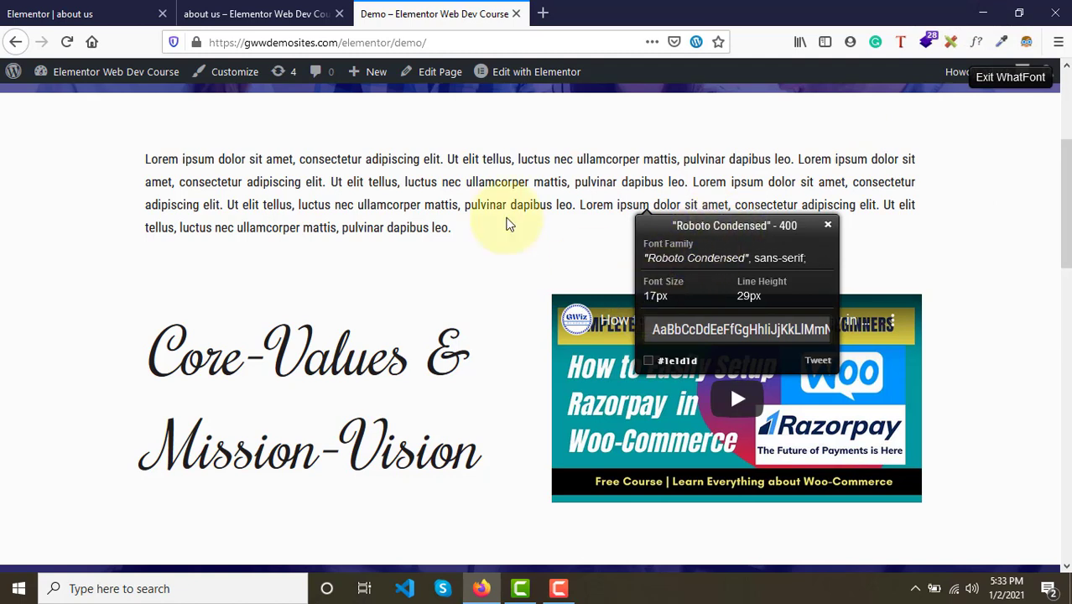
- Set the paragraph's text color to #070707 and its alignment to Justified
click(61, 13)
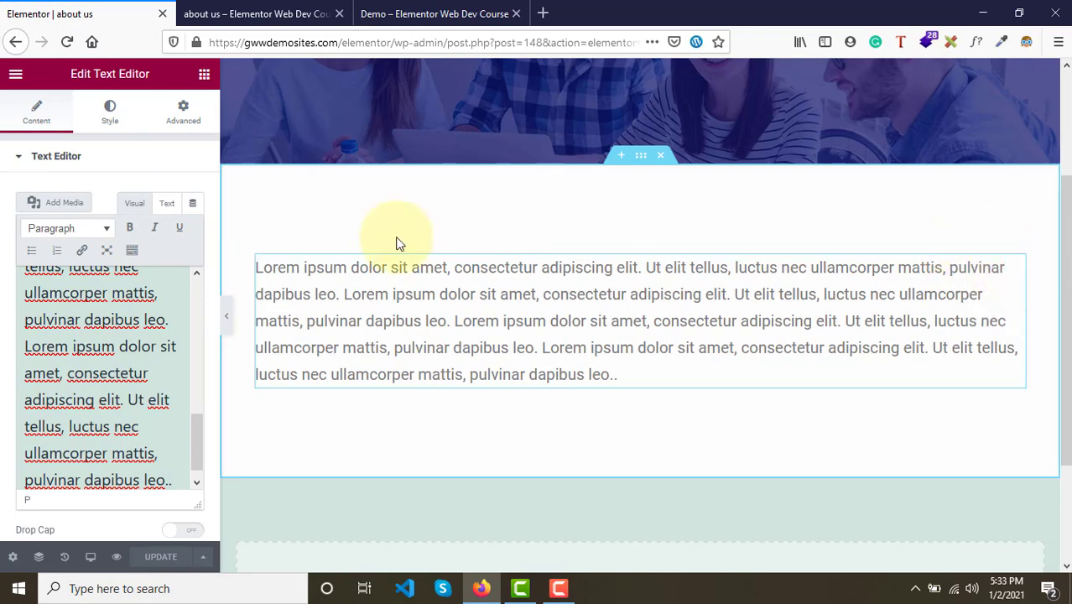
click(110, 118)
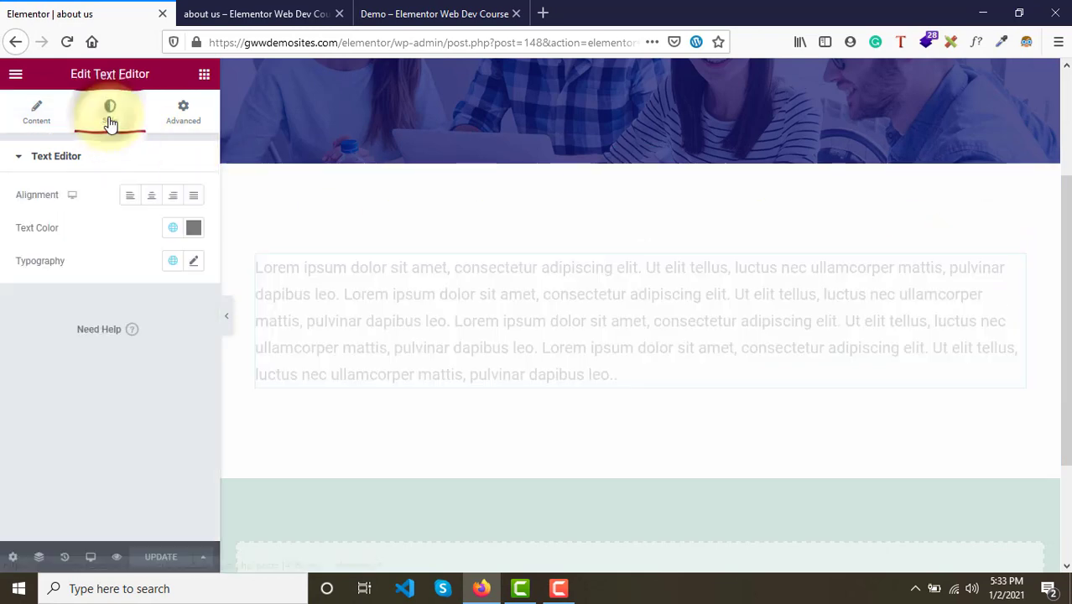
click(196, 234)
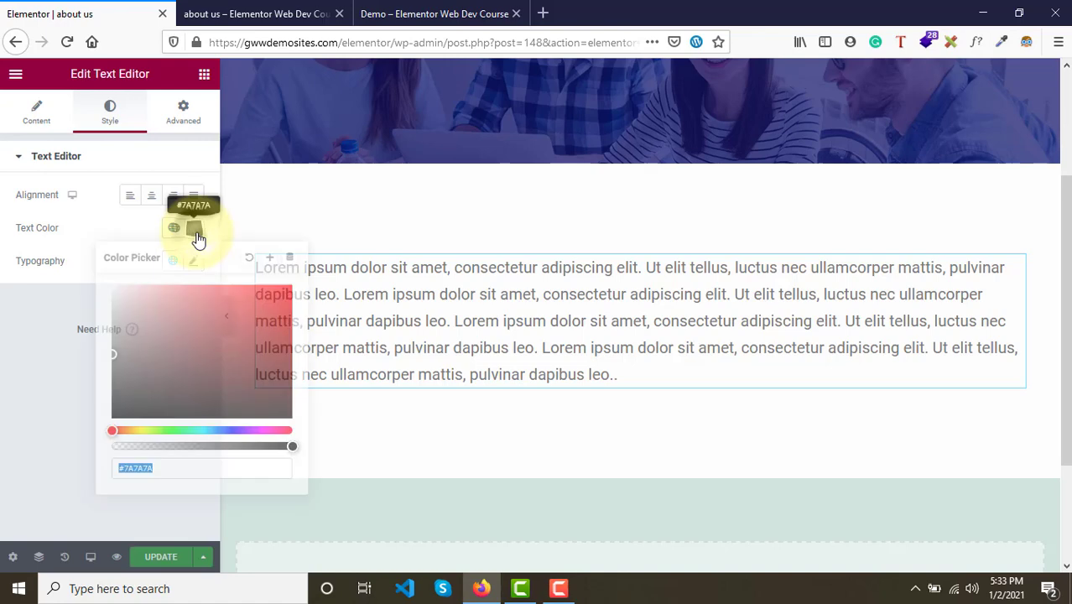
click(118, 416)
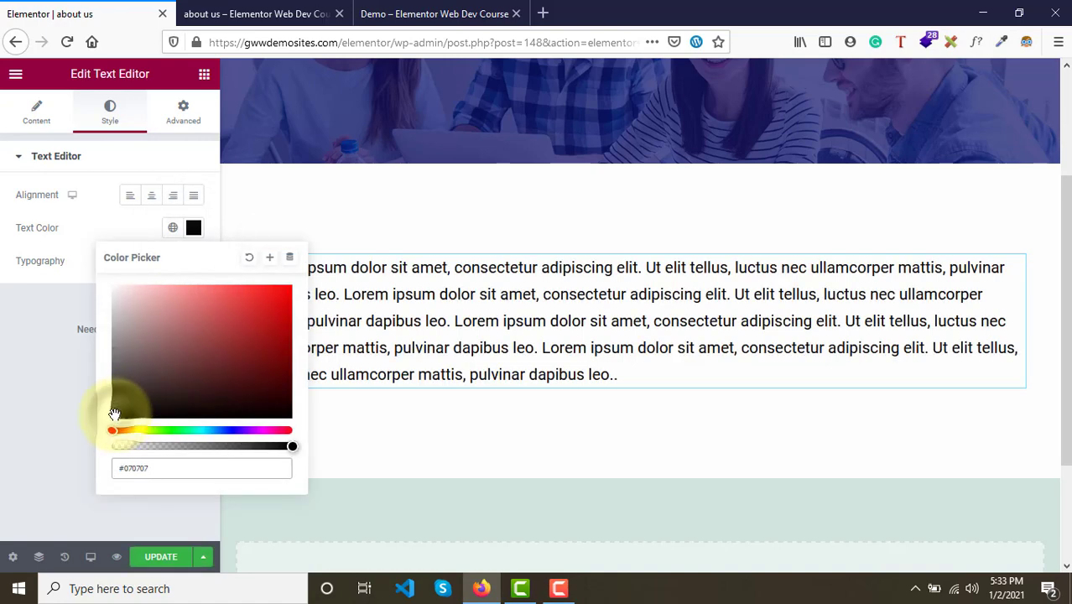
click(48, 329)
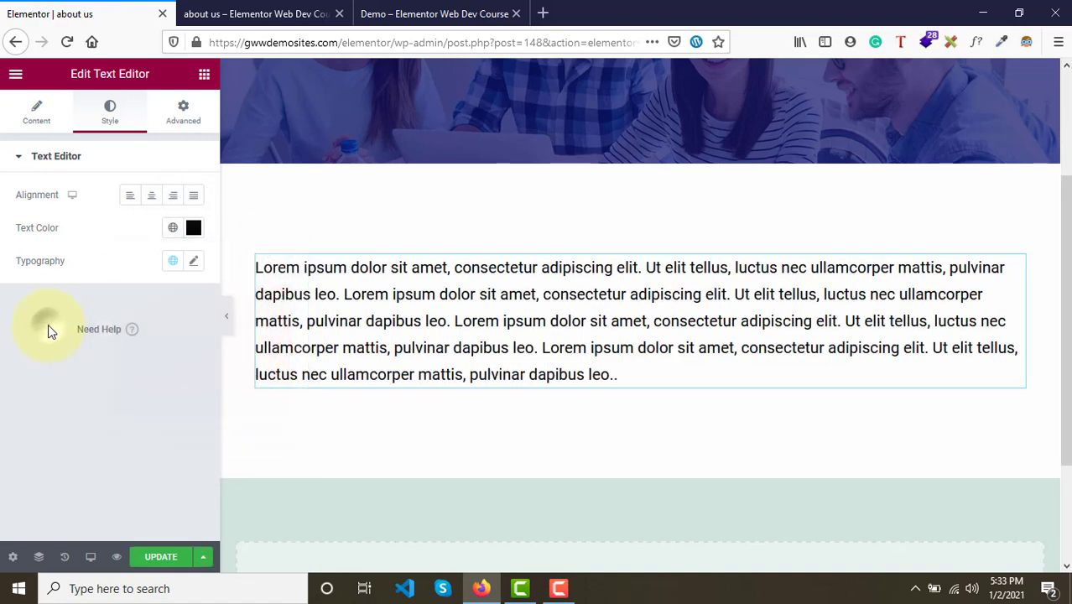
click(194, 196)
- Set the paragraph's typography font family to Roboto Condensed
click(419, 13)
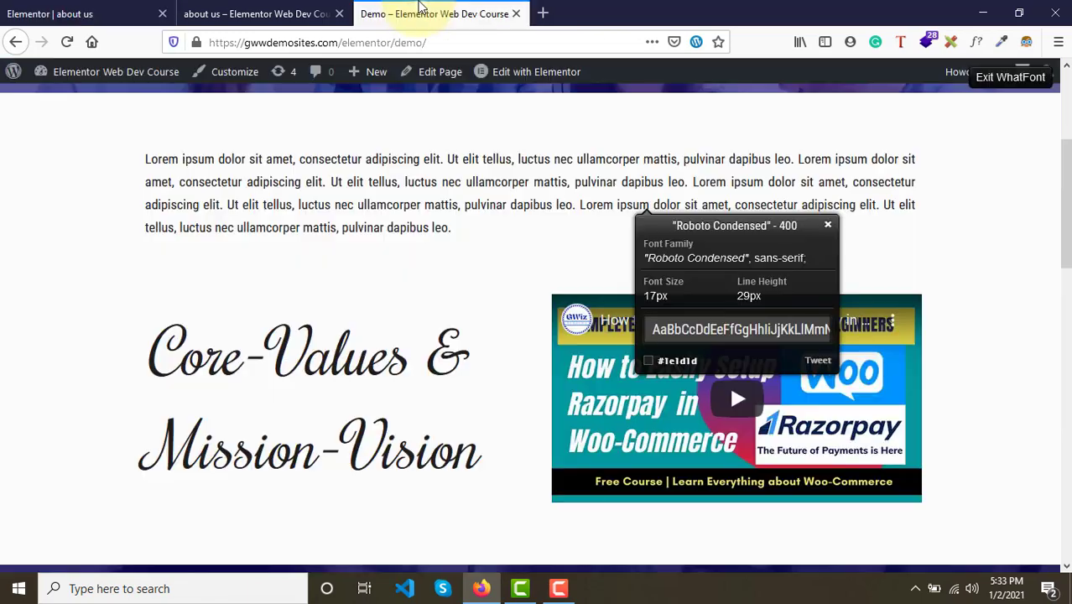
click(34, 13)
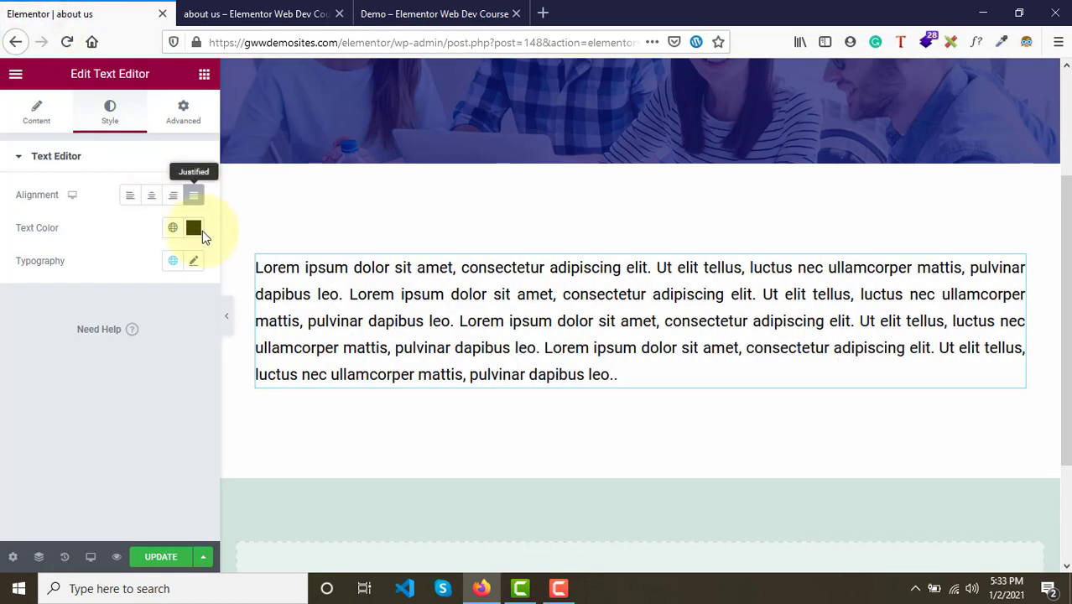
click(195, 263)
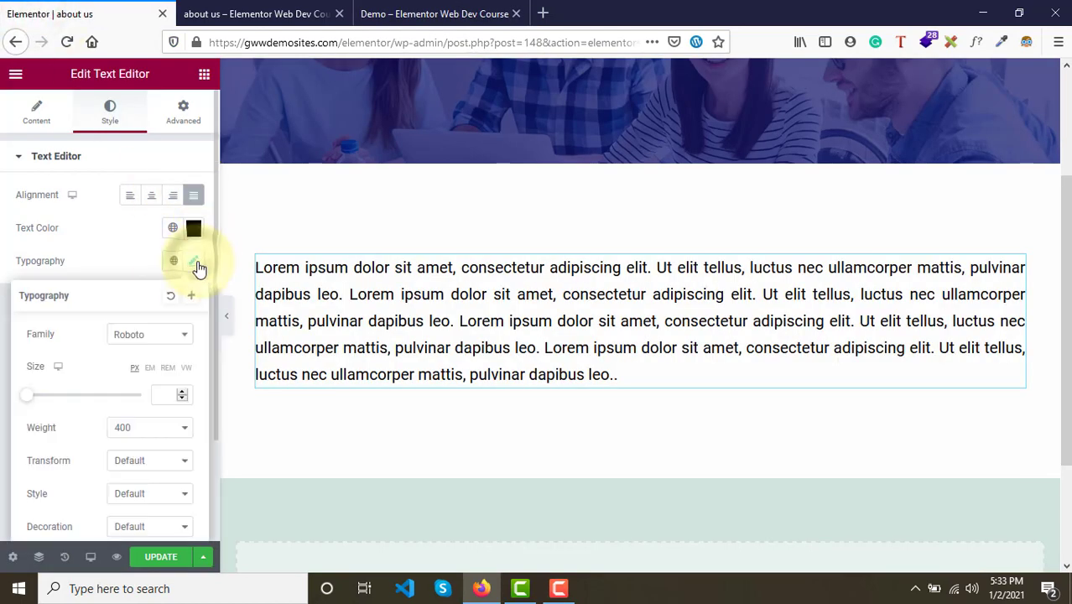
click(135, 335)
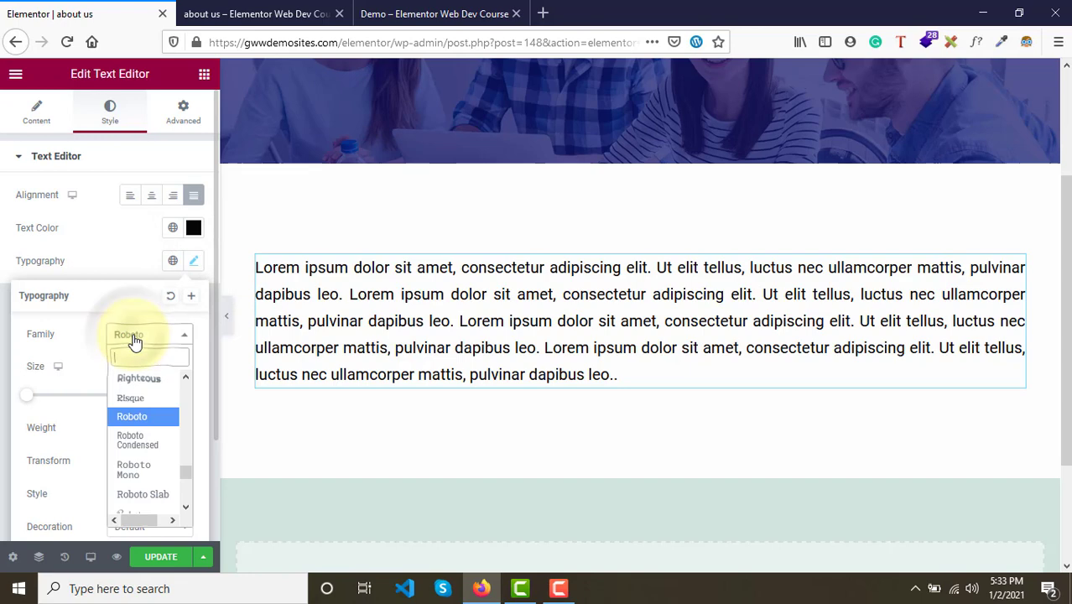
click(146, 456)
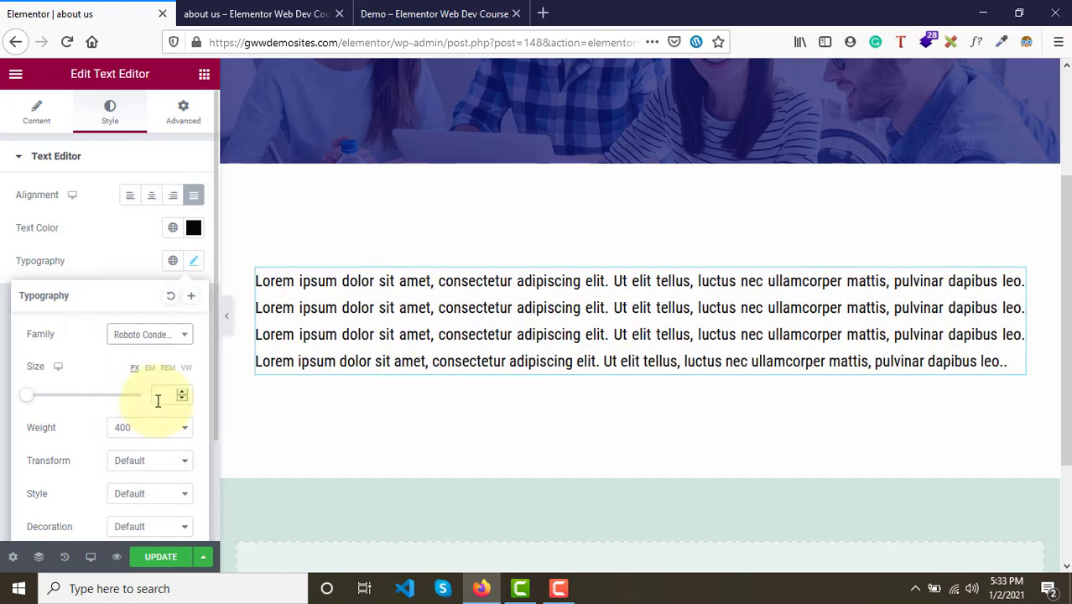
- Set the paragraph's font size to 17 px
click(435, 14)
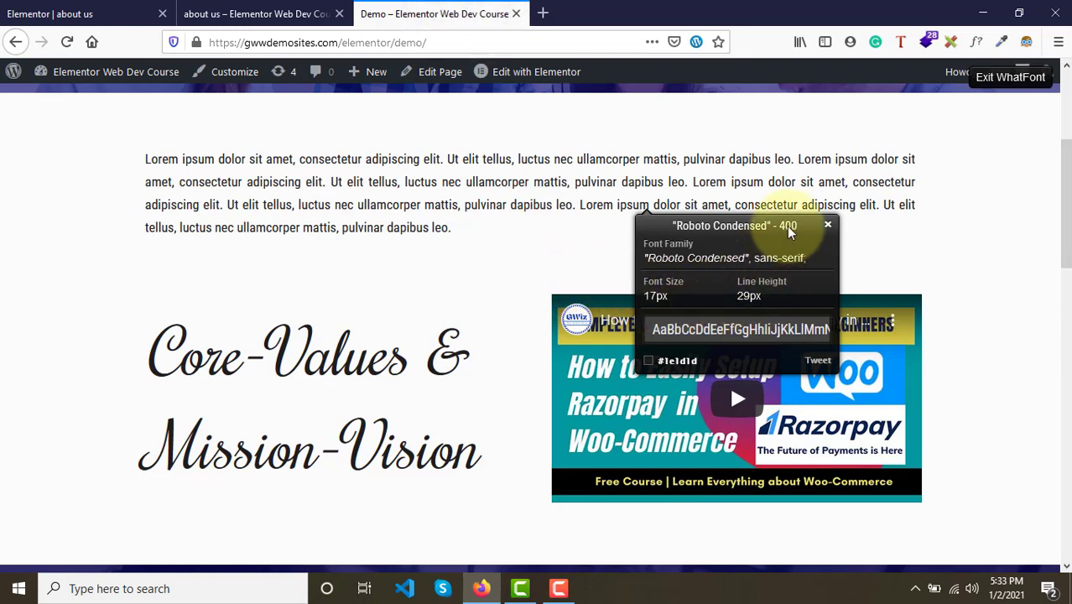
click(51, 13)
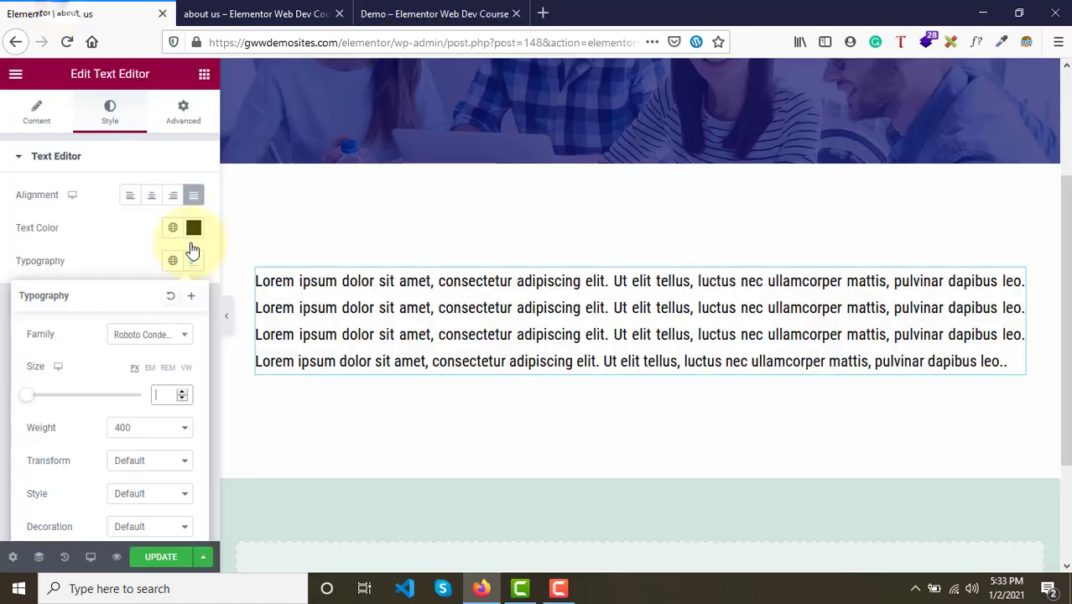
text(17)
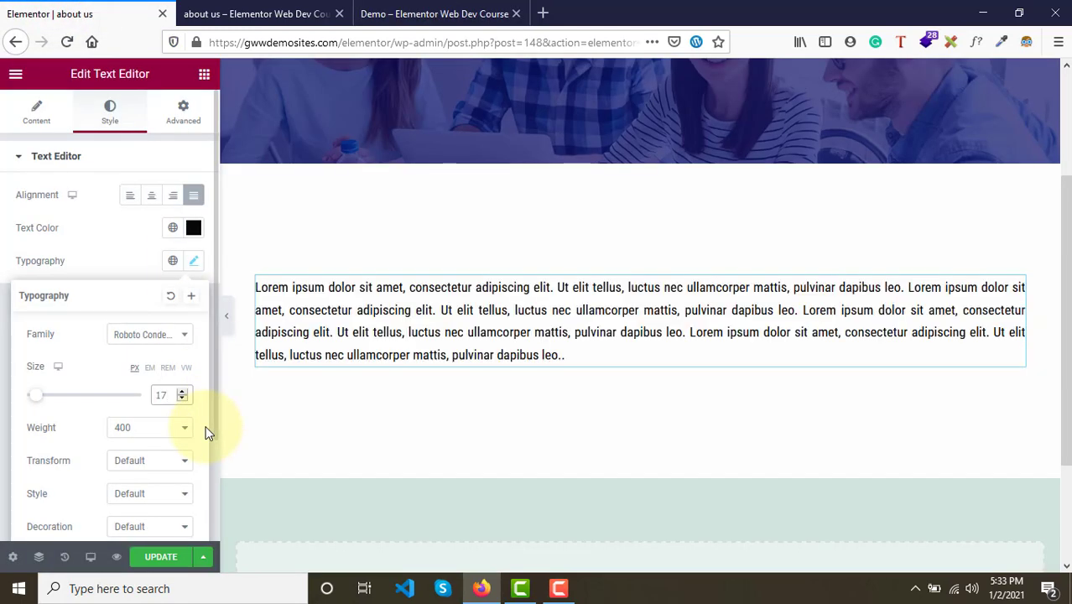
click(125, 436)
click(124, 435)
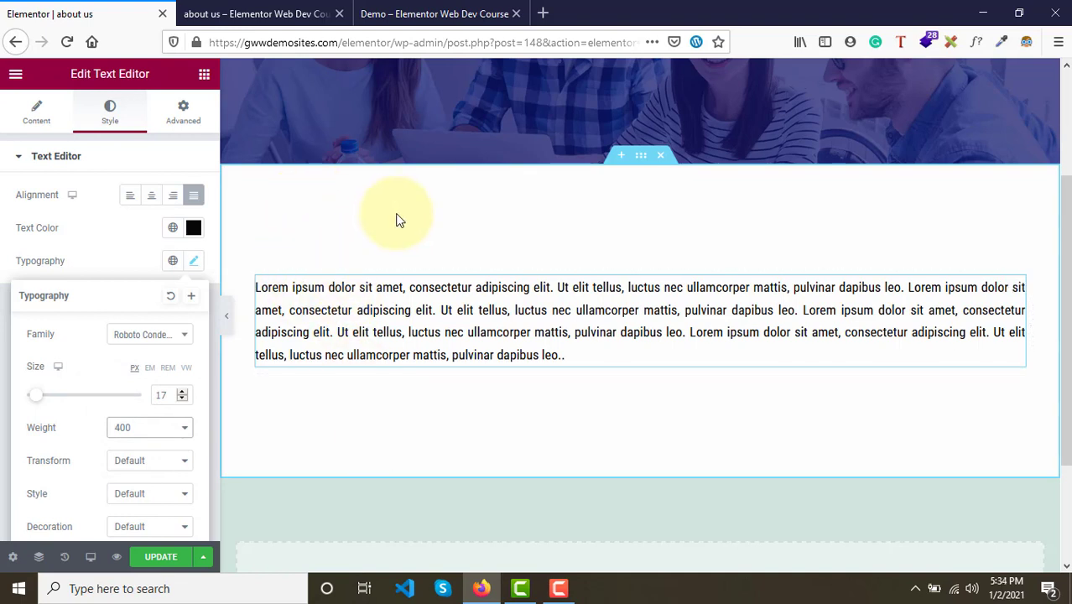
- Set the text section's height back to Default
click(642, 159)
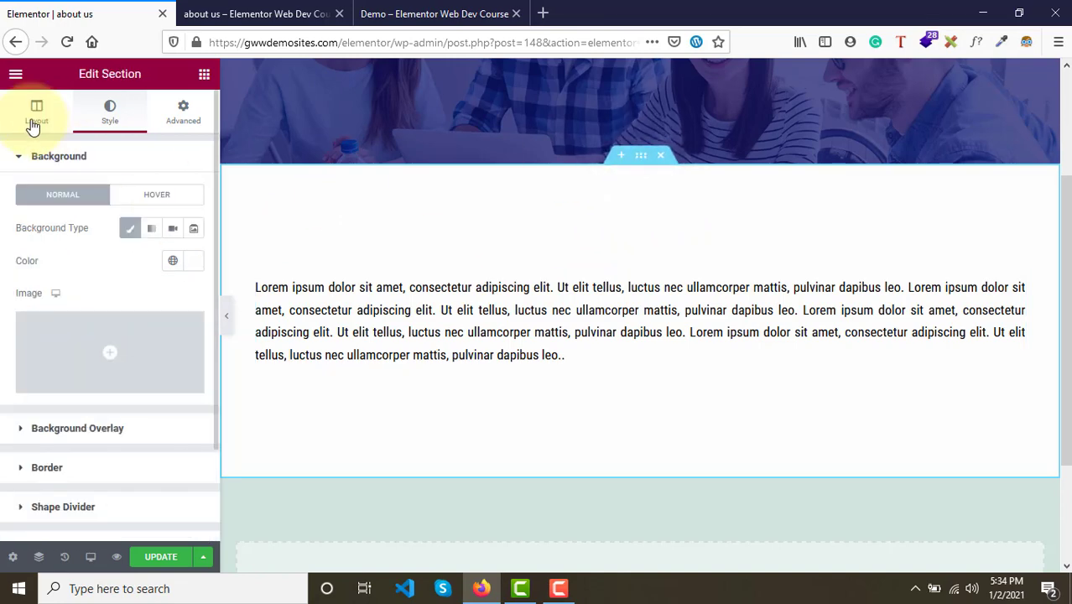
click(34, 117)
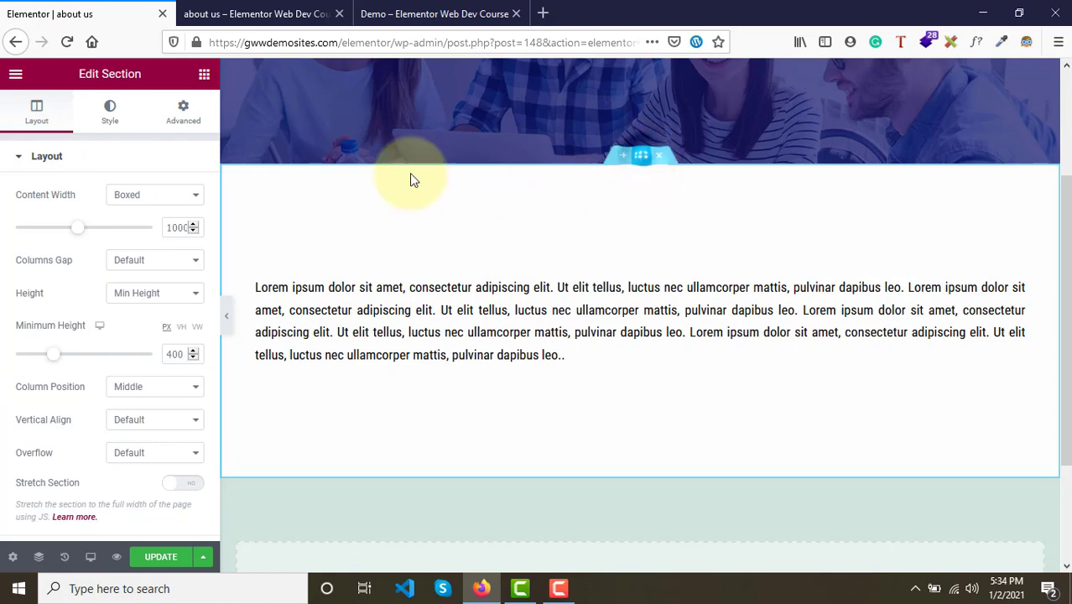
click(127, 302)
click(127, 308)
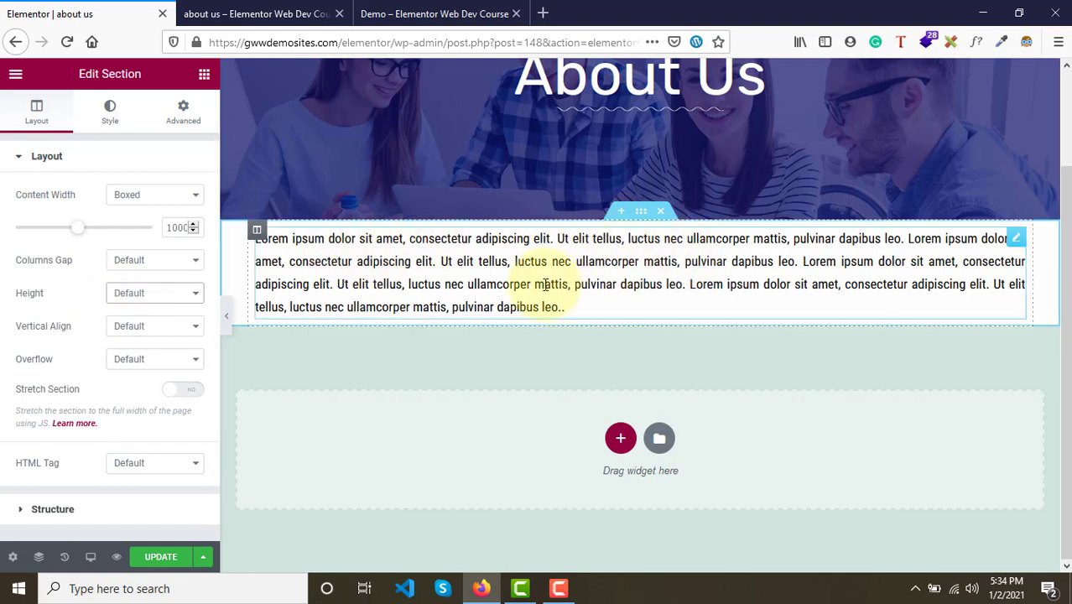
- Update the page and compare it with the demo page's paragraph
click(252, 13)
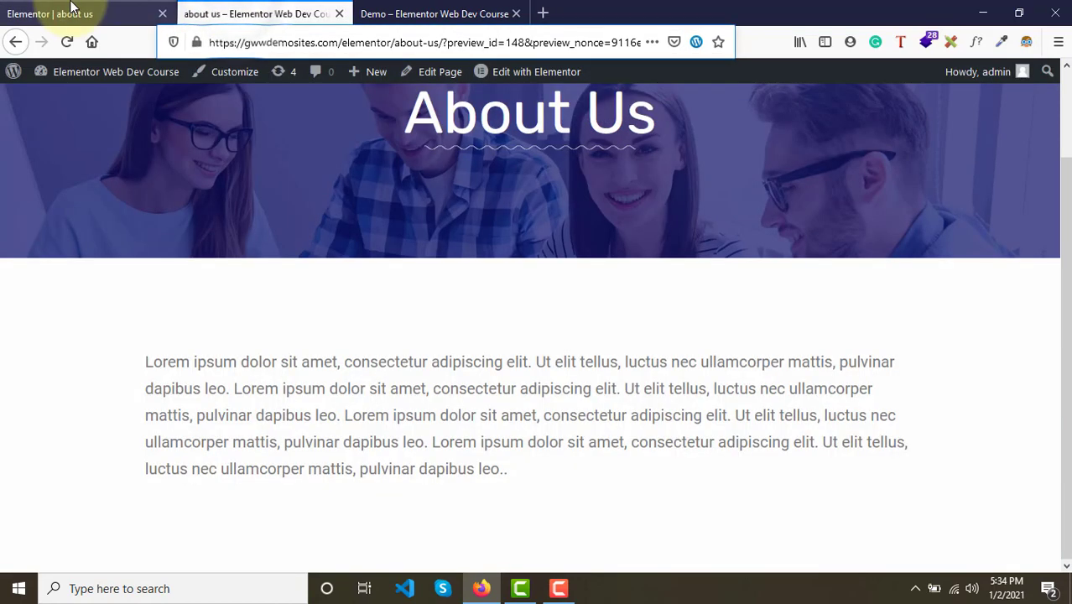
click(71, 10)
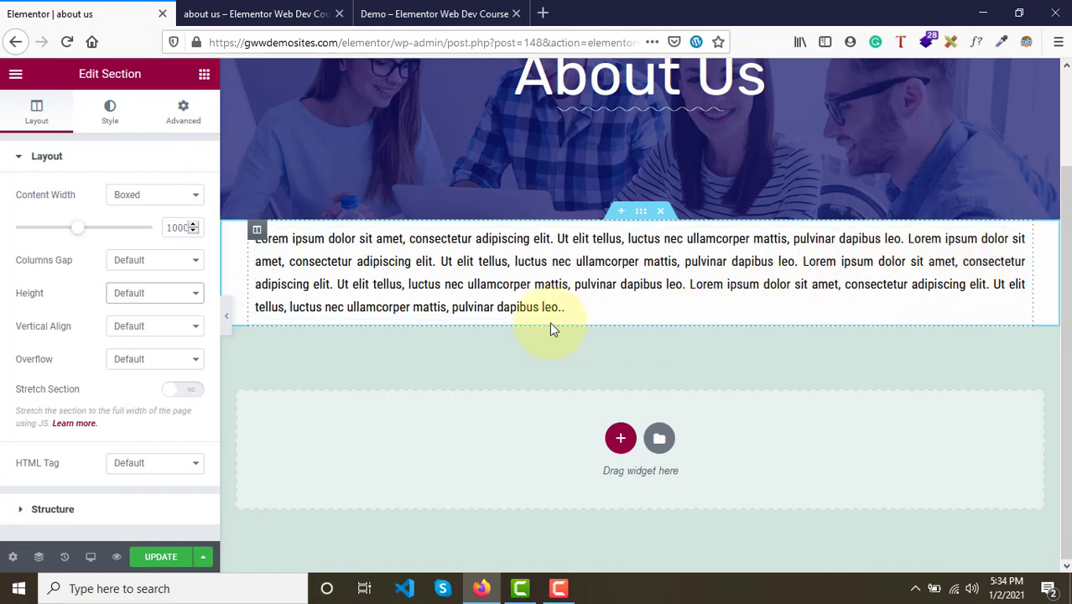
click(157, 558)
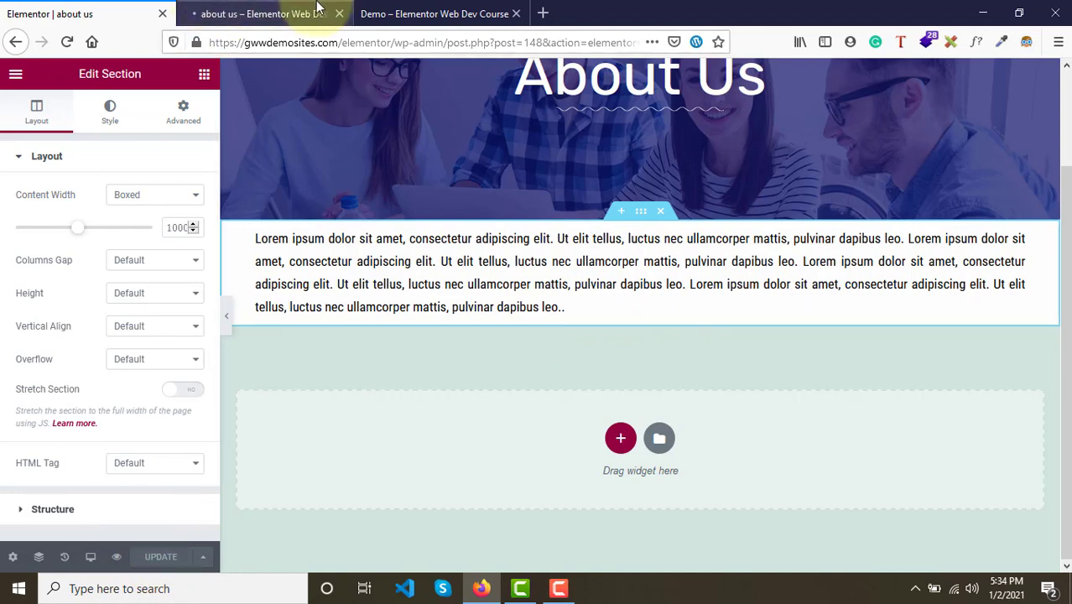
click(434, 14)
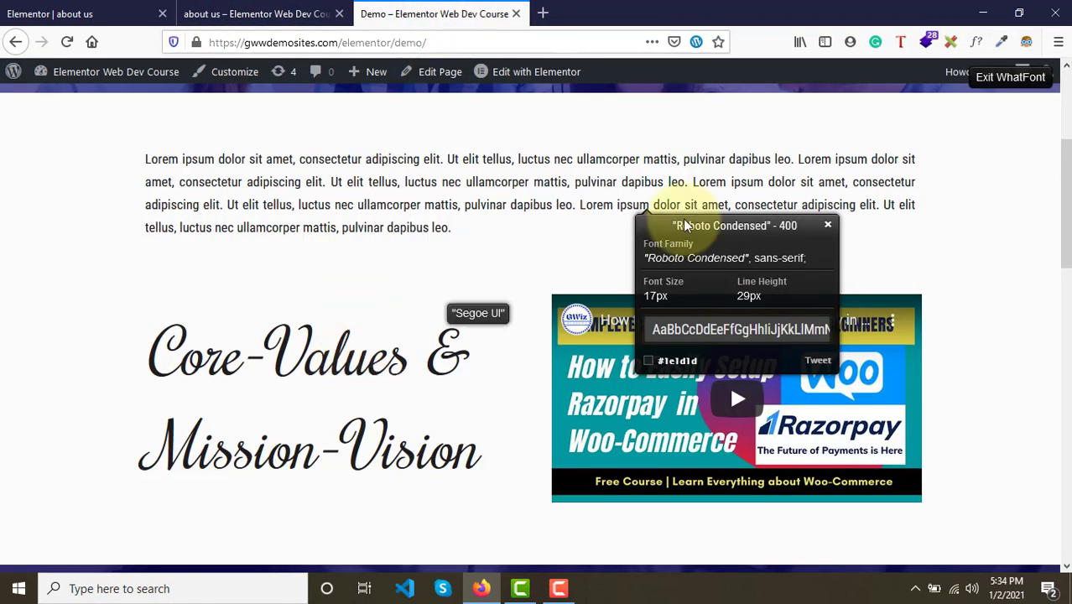
- Examine the demo page's Core-Values heading and video row below the paragraph
click(829, 228)
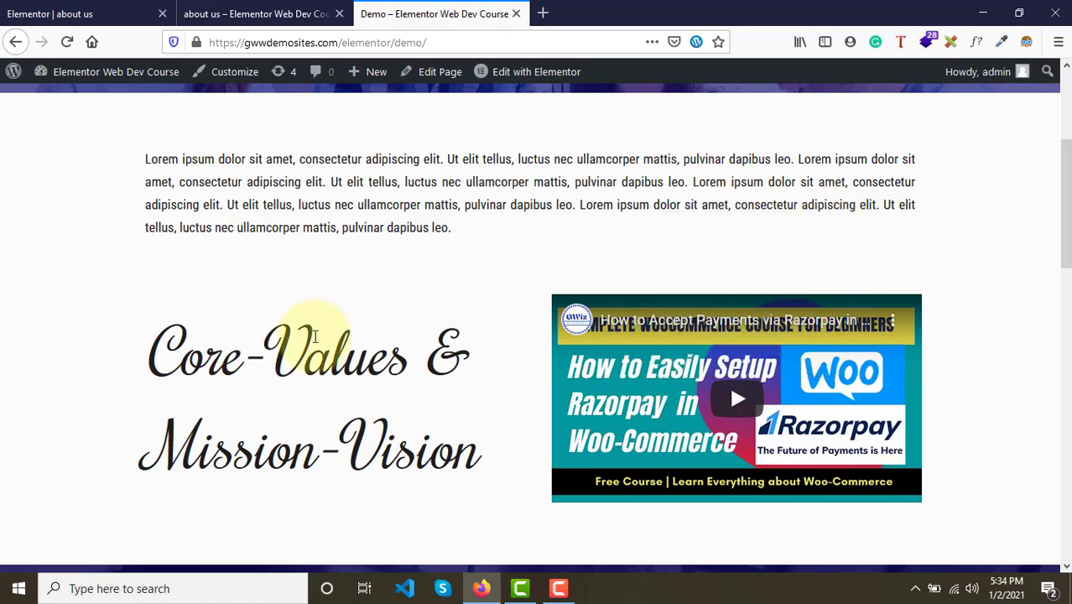
scroll(315, 336, down, 2)
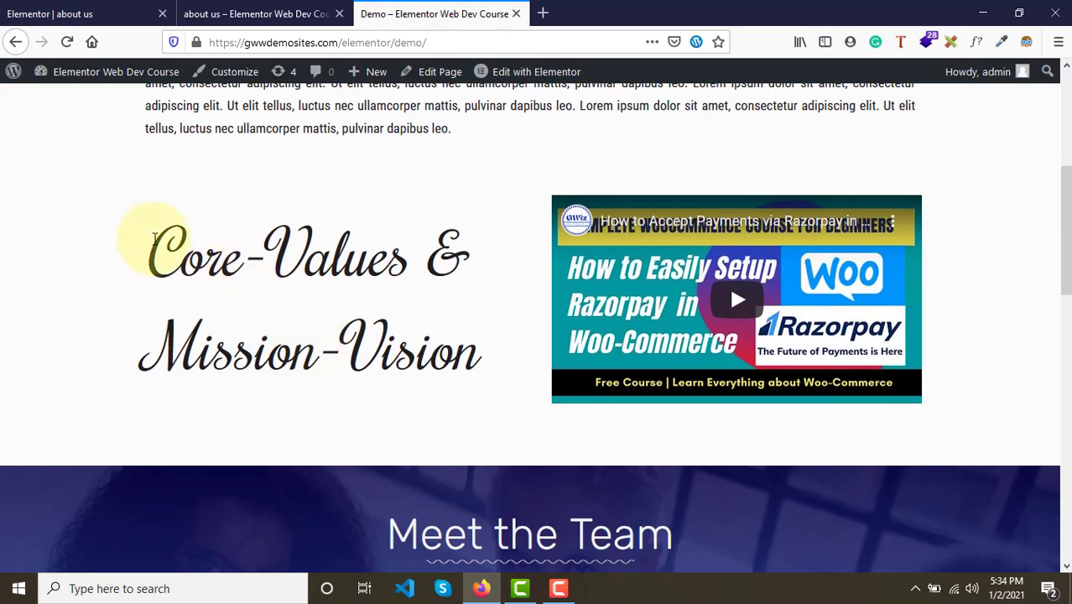
drag(150, 233, 419, 371)
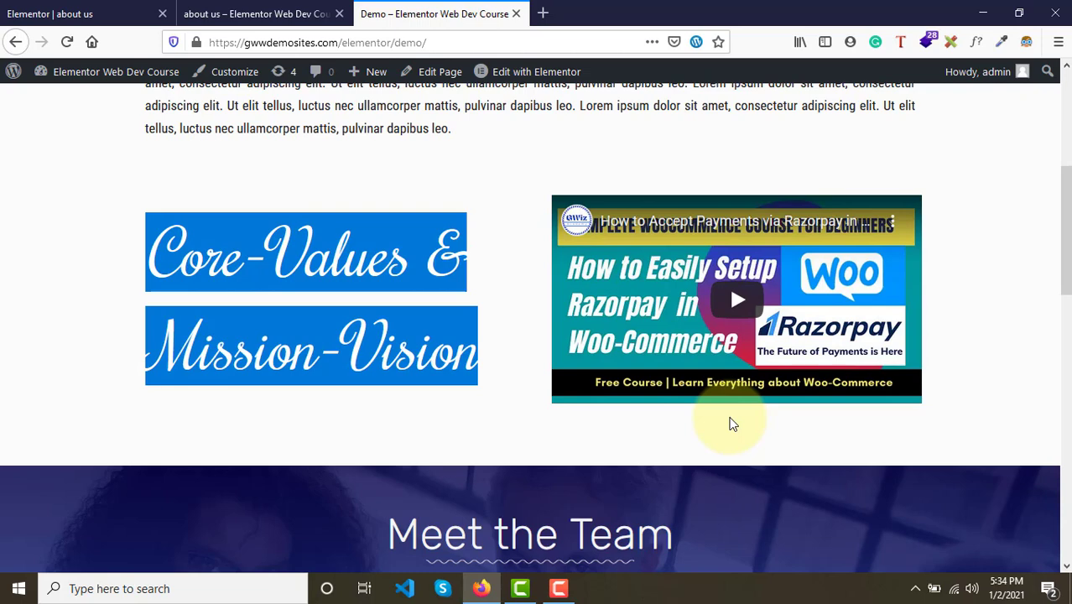
scroll(729, 423, up, 1)
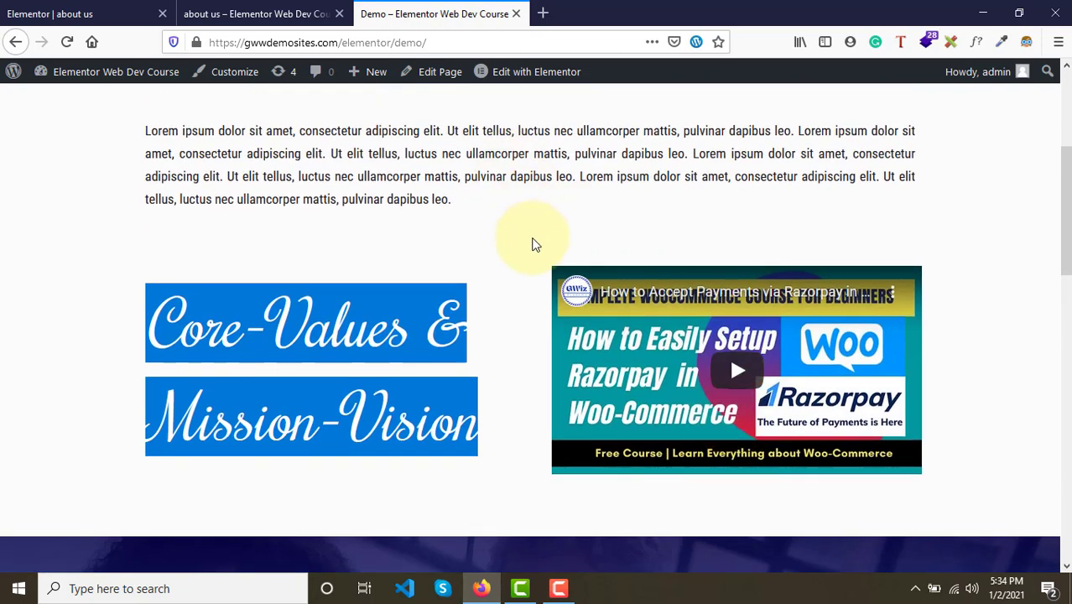
click(59, 14)
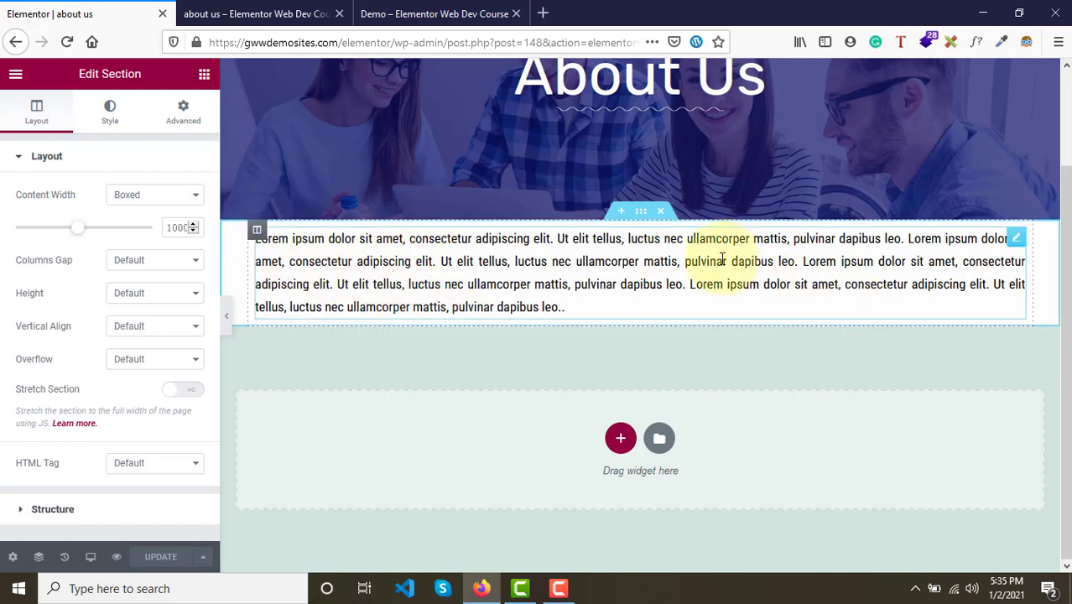
right_click(257, 231)
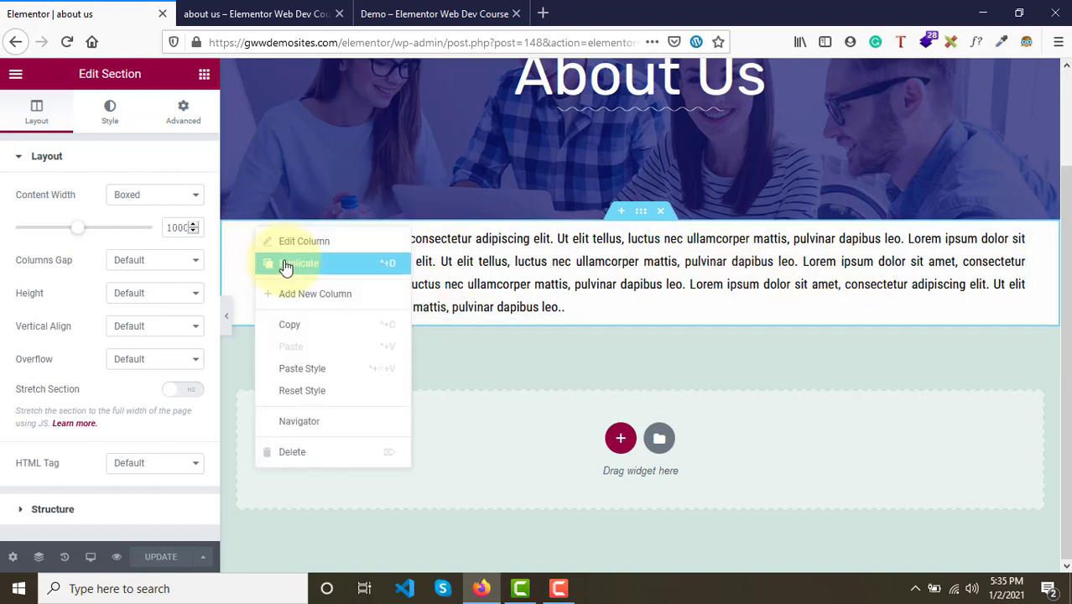
click(323, 263)
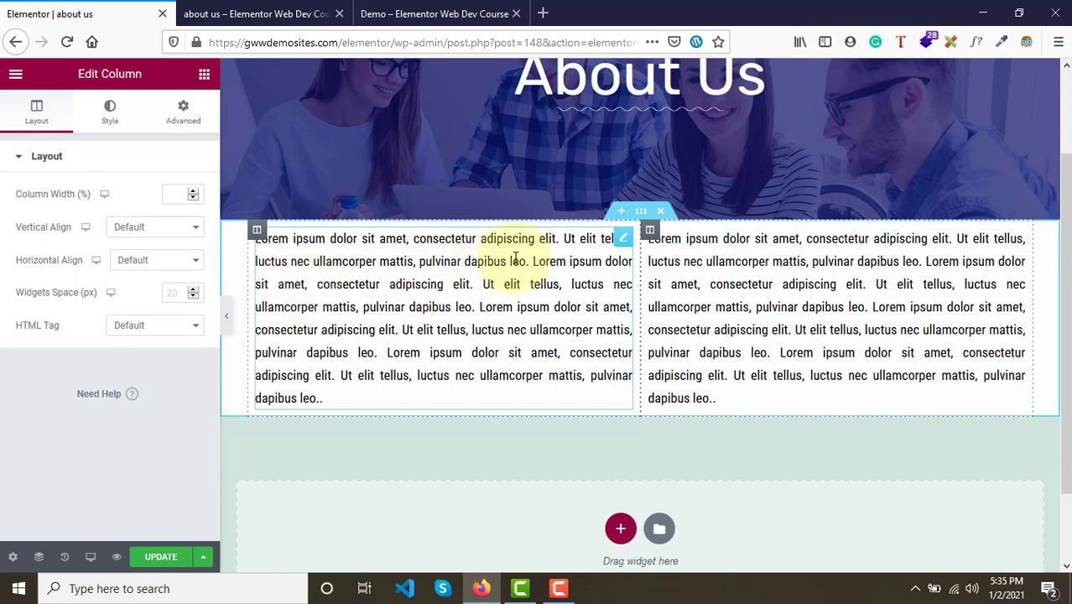
right_click(651, 235)
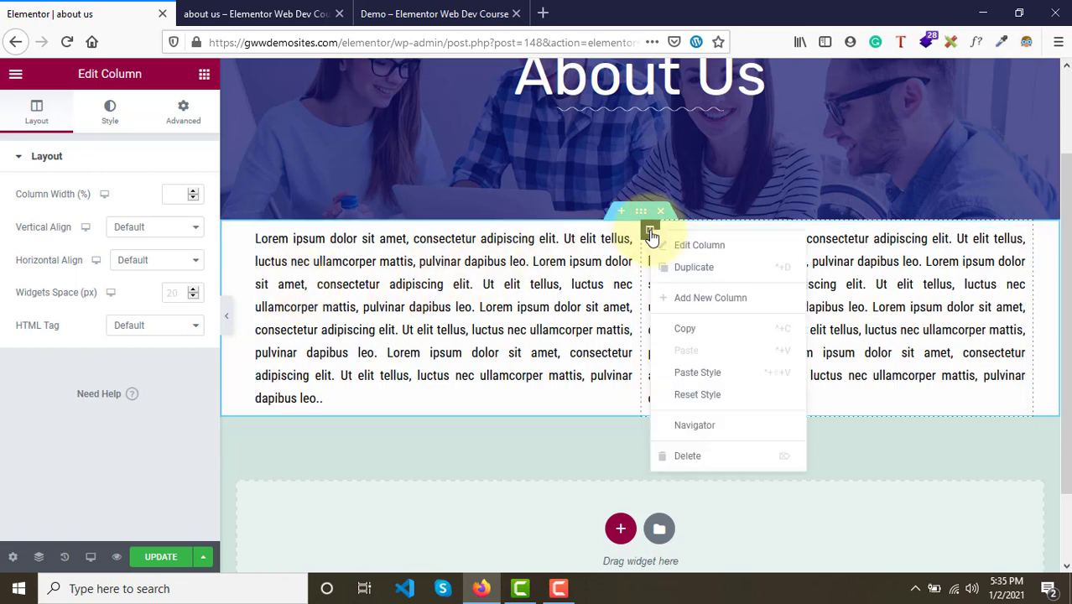
click(688, 458)
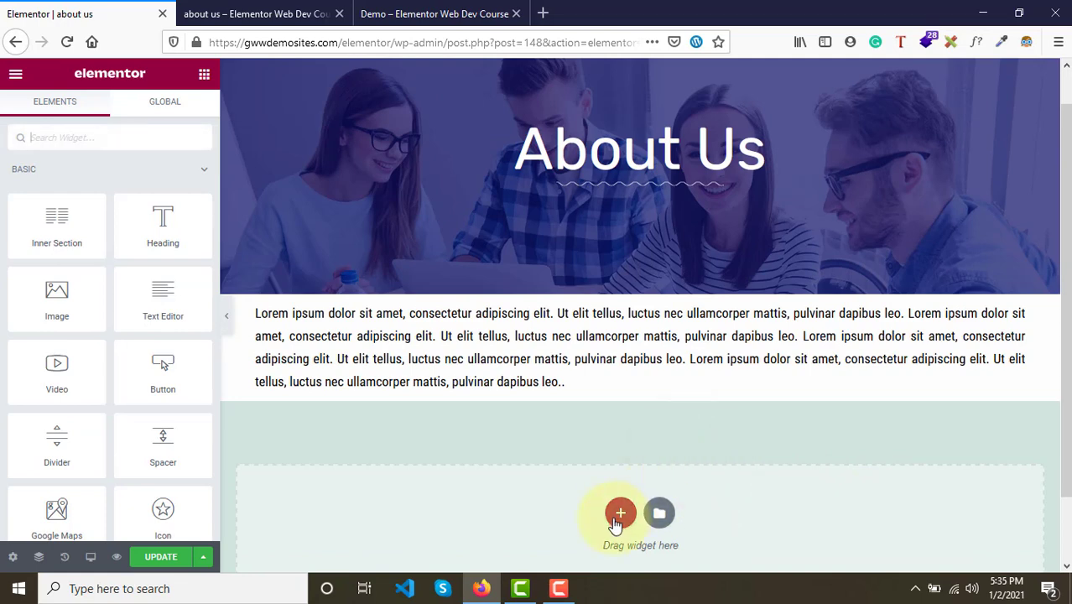
- Add a new single-column section below the paragraph and duplicate its column to make two columns
click(620, 513)
scroll(448, 479, down, 2)
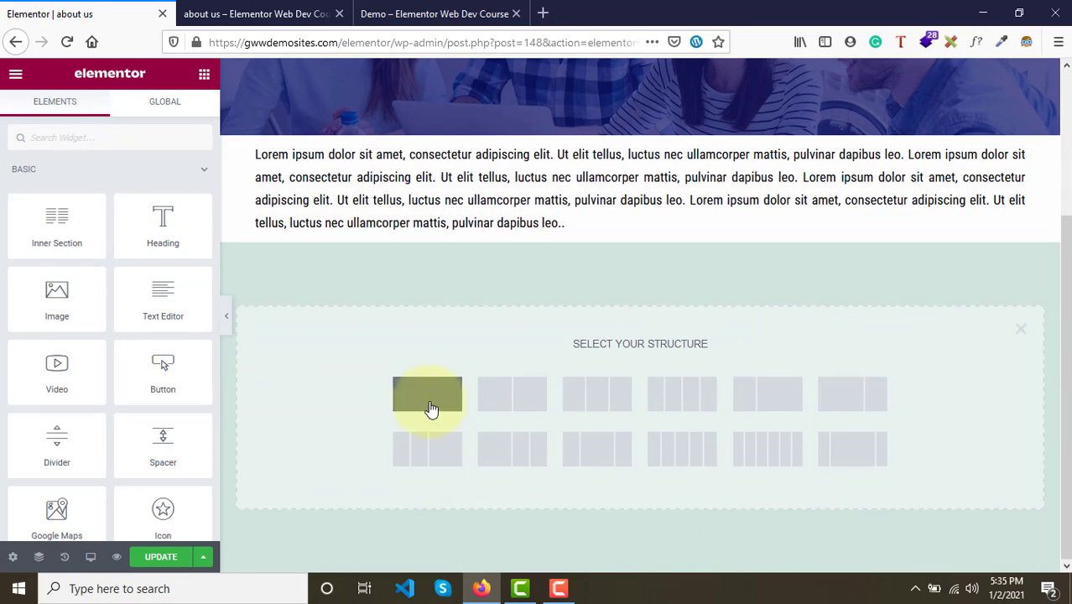
click(428, 408)
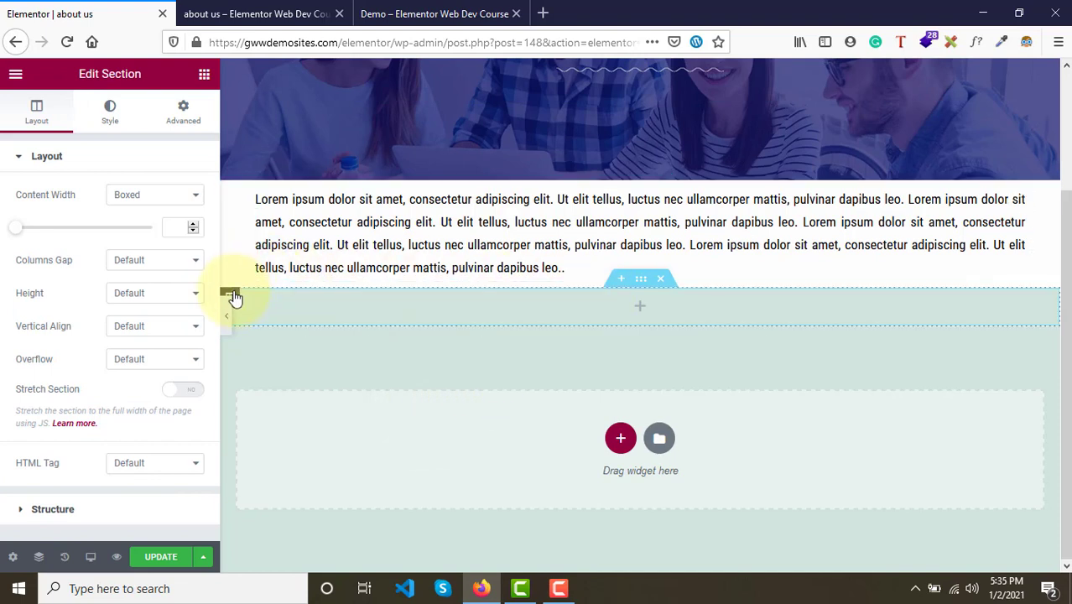
right_click(235, 300)
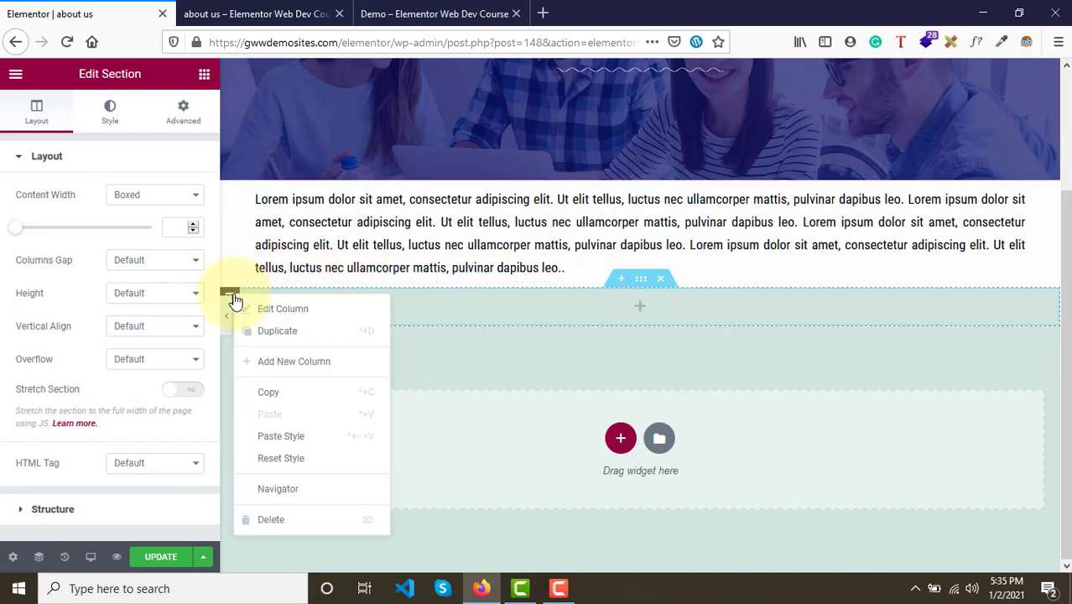
click(286, 333)
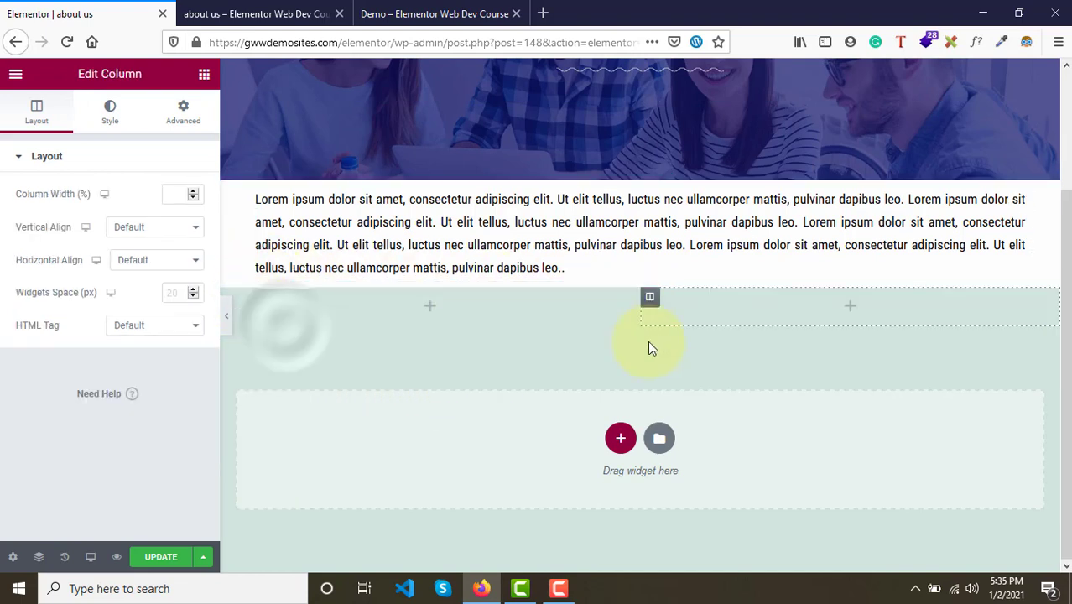
click(431, 309)
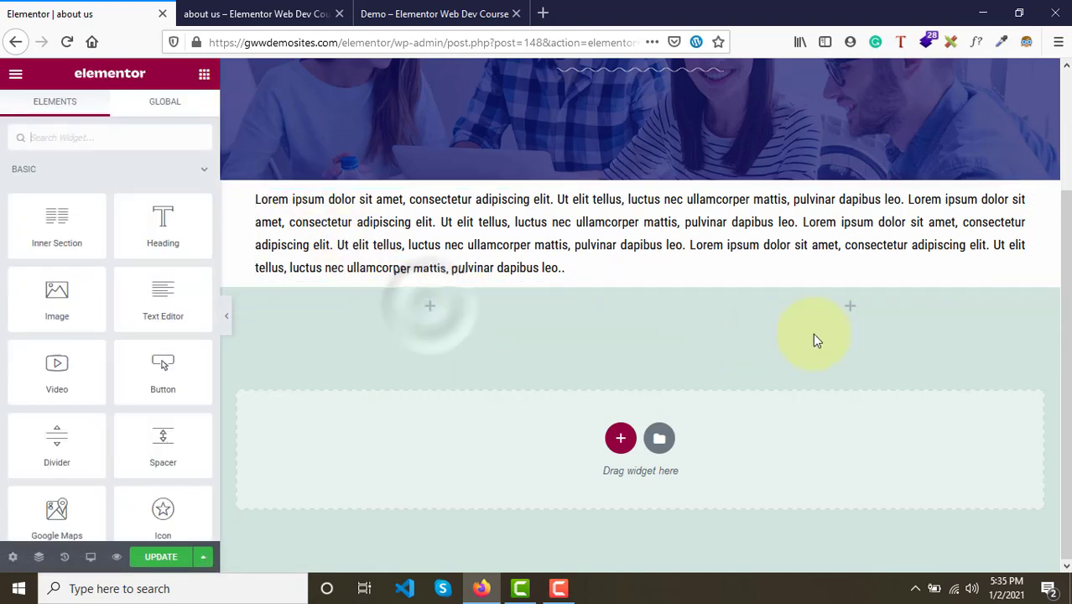
click(855, 312)
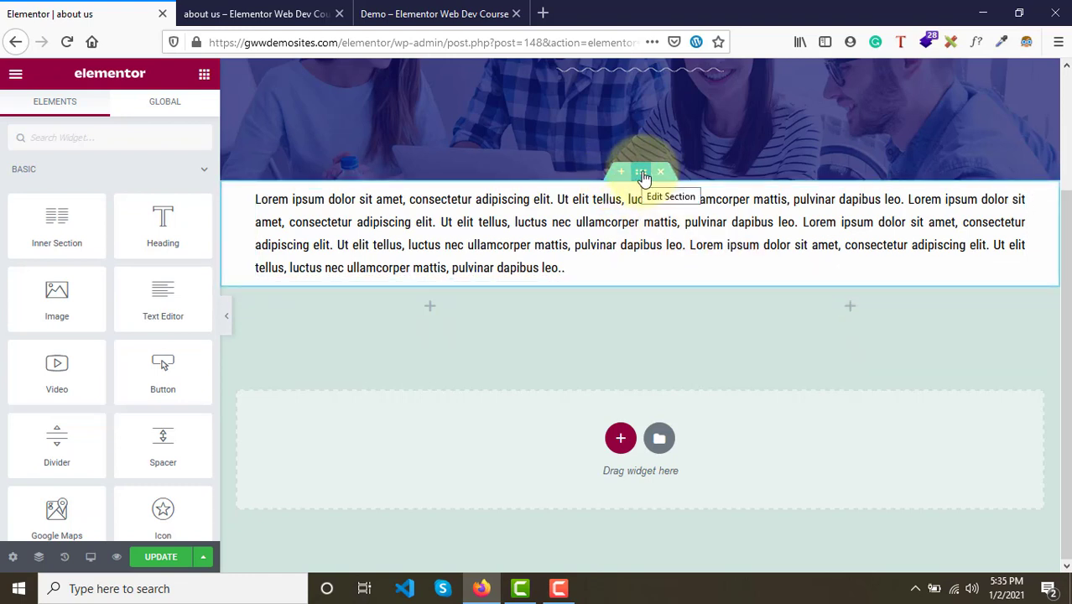
- Compare the paragraph section in the editor with the demo page's layout
click(640, 172)
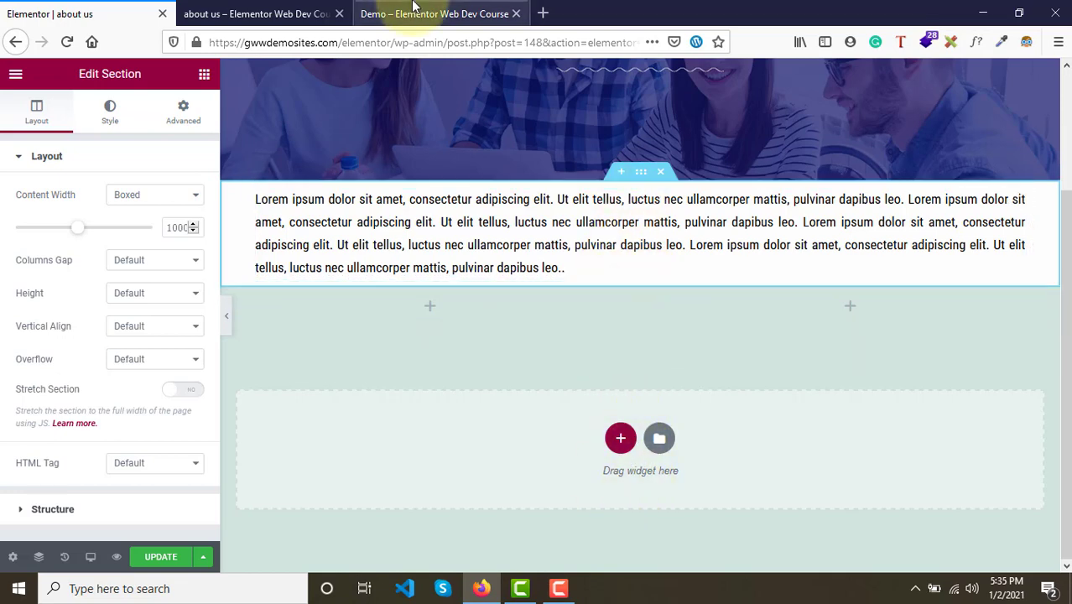
click(435, 13)
scroll(468, 239, up, 2)
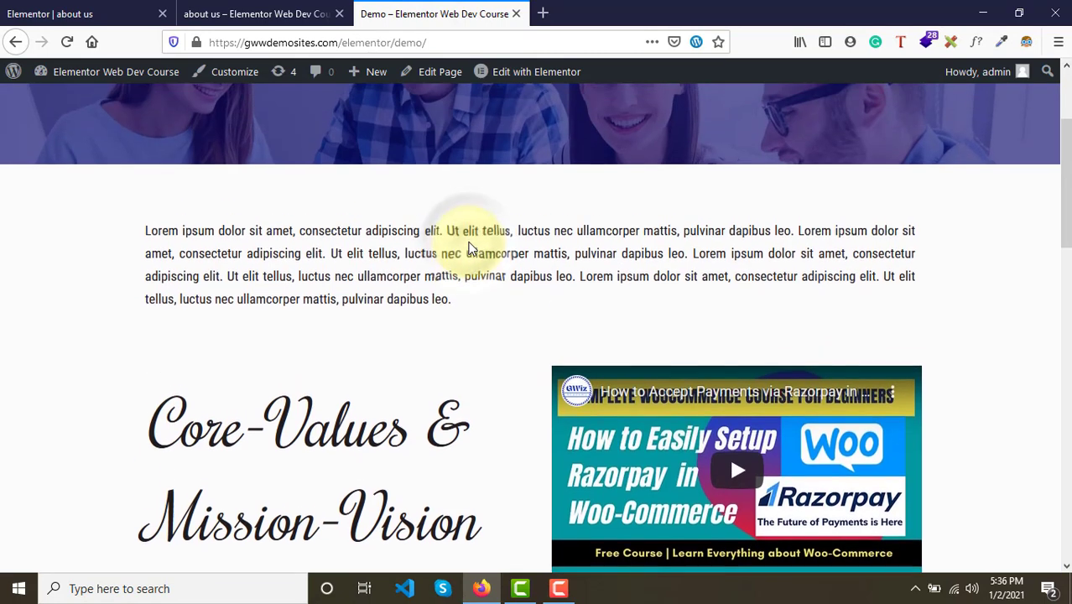
scroll(386, 227, down, 1)
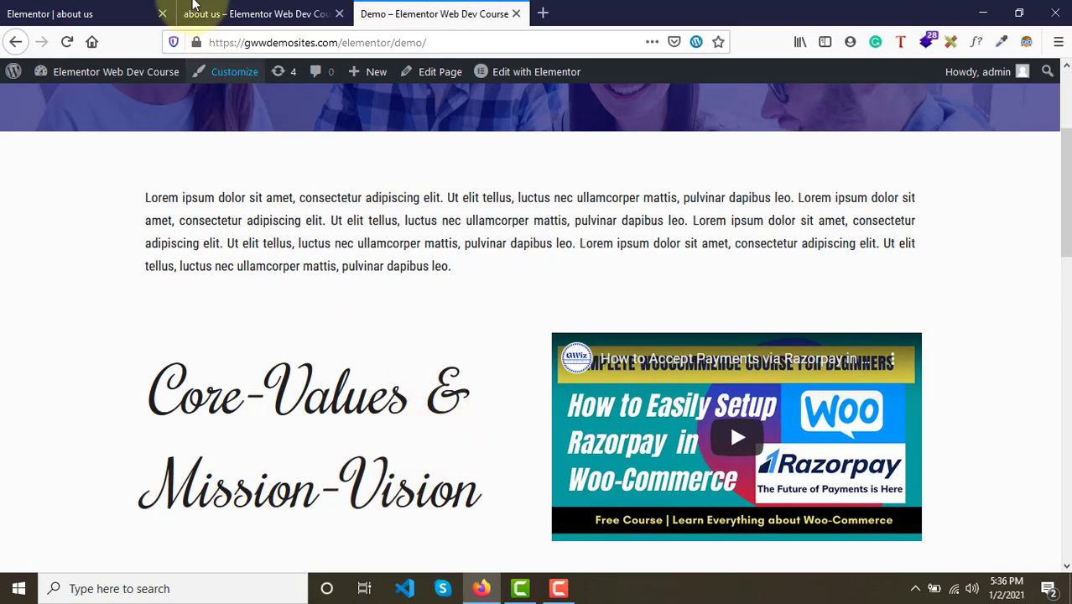
click(42, 10)
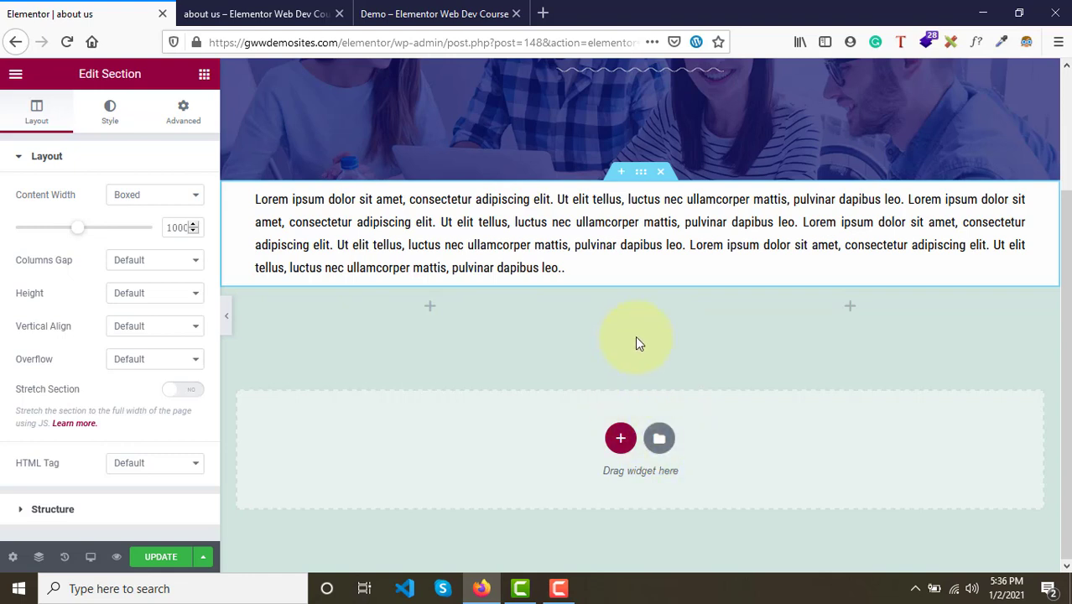
- Insert an inner section below the paragraph with a Heading widget in its left column and a Video widget in its right
click(203, 77)
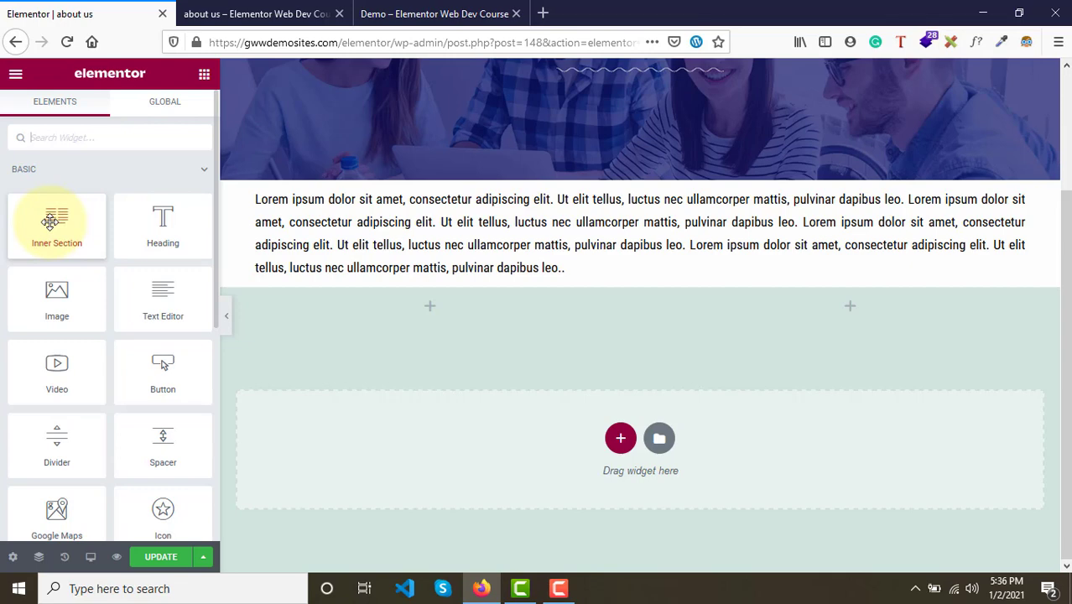
drag(51, 221, 562, 270)
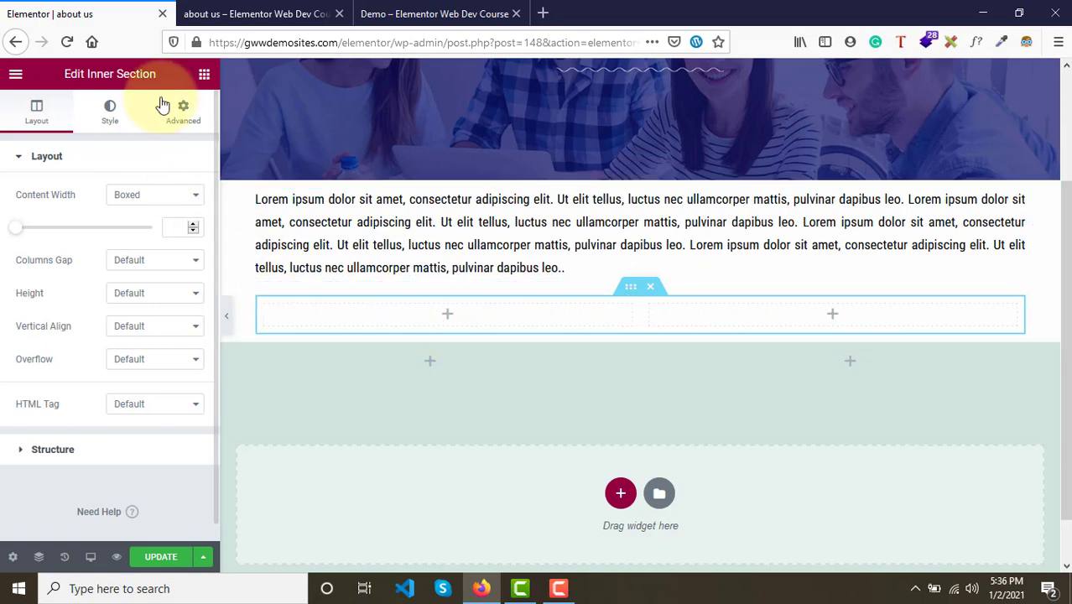
click(204, 78)
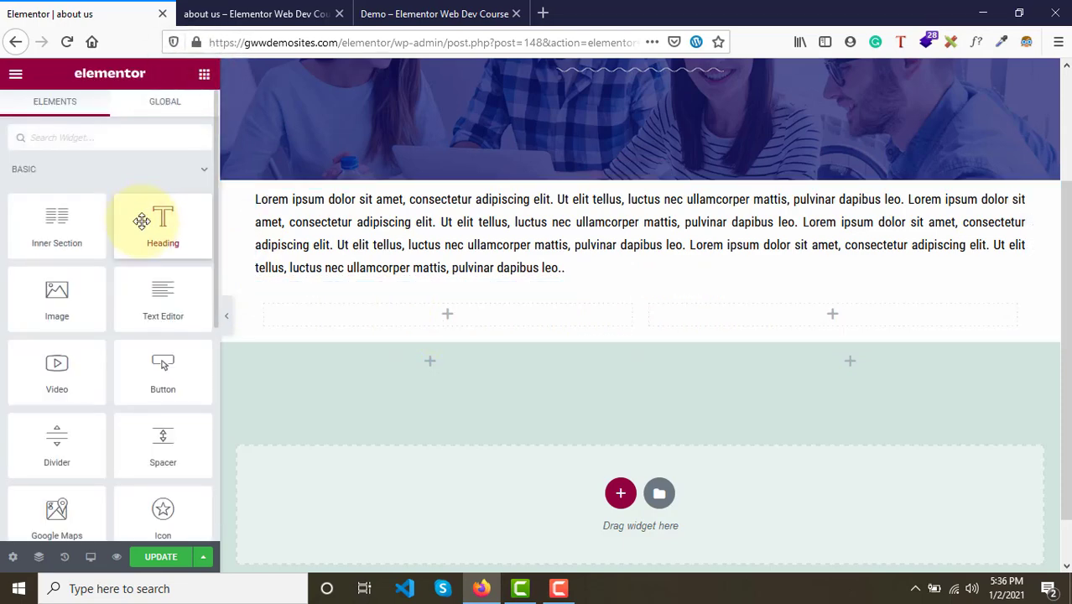
drag(144, 216, 439, 321)
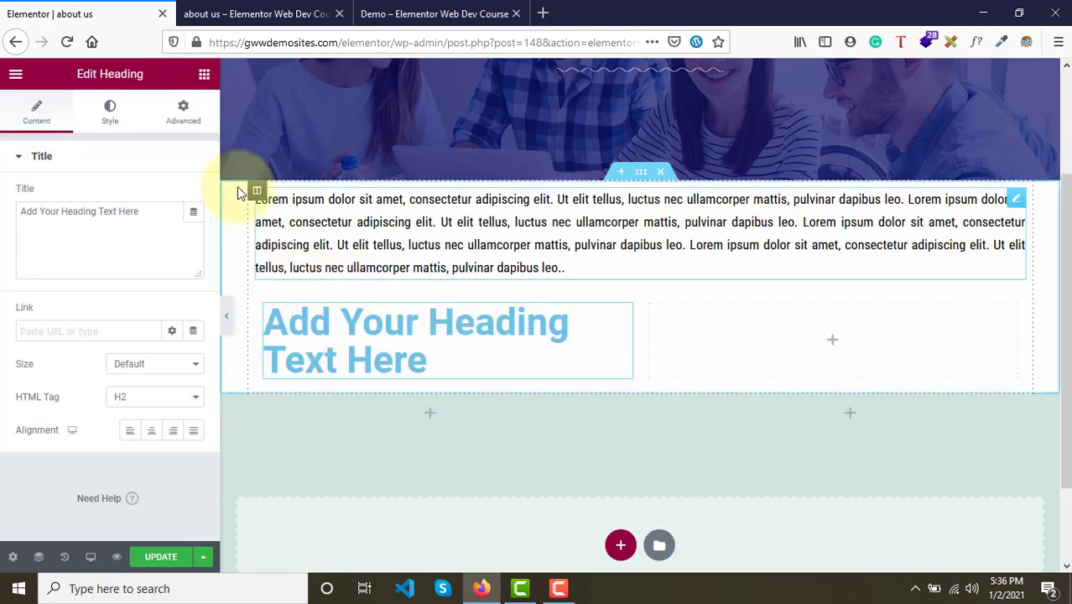
click(203, 78)
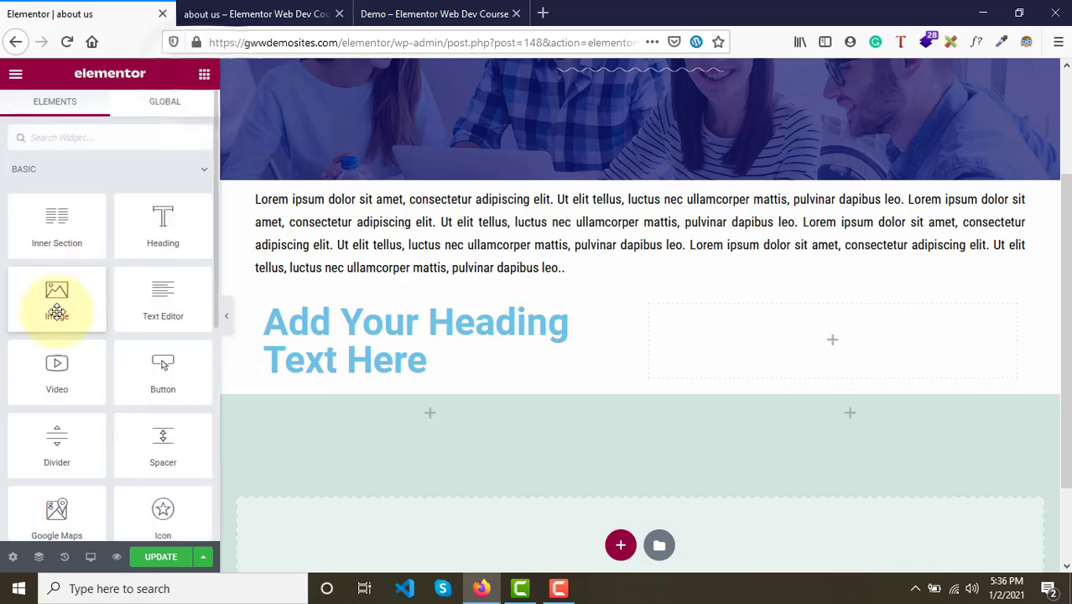
drag(53, 374, 756, 350)
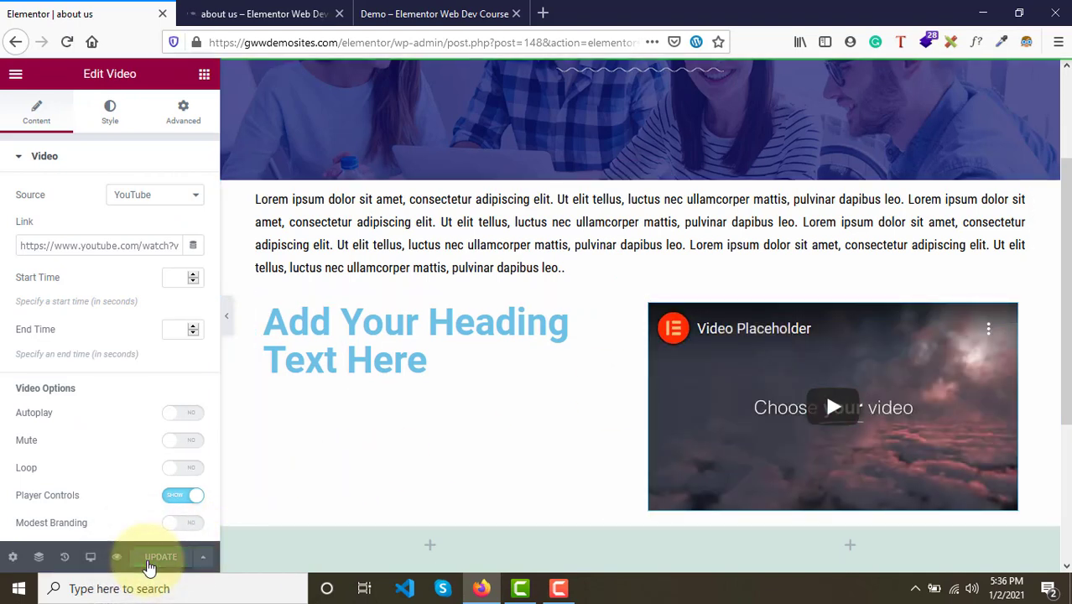
- Preview the page and inspect the demo's Core-Values heading font with WhatFont
click(214, 13)
scroll(347, 160, down, 3)
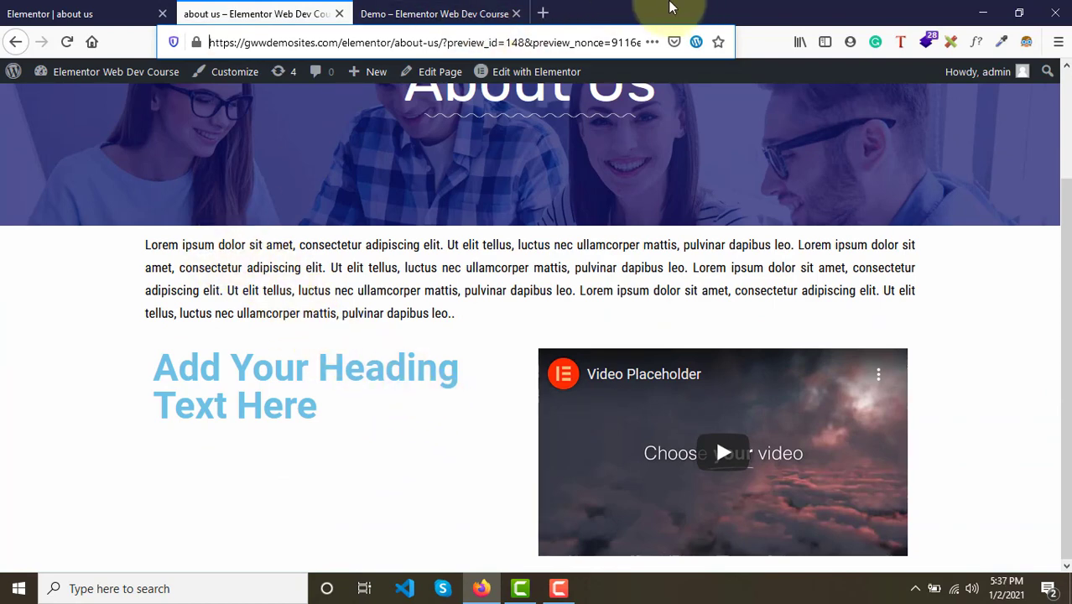
click(438, 17)
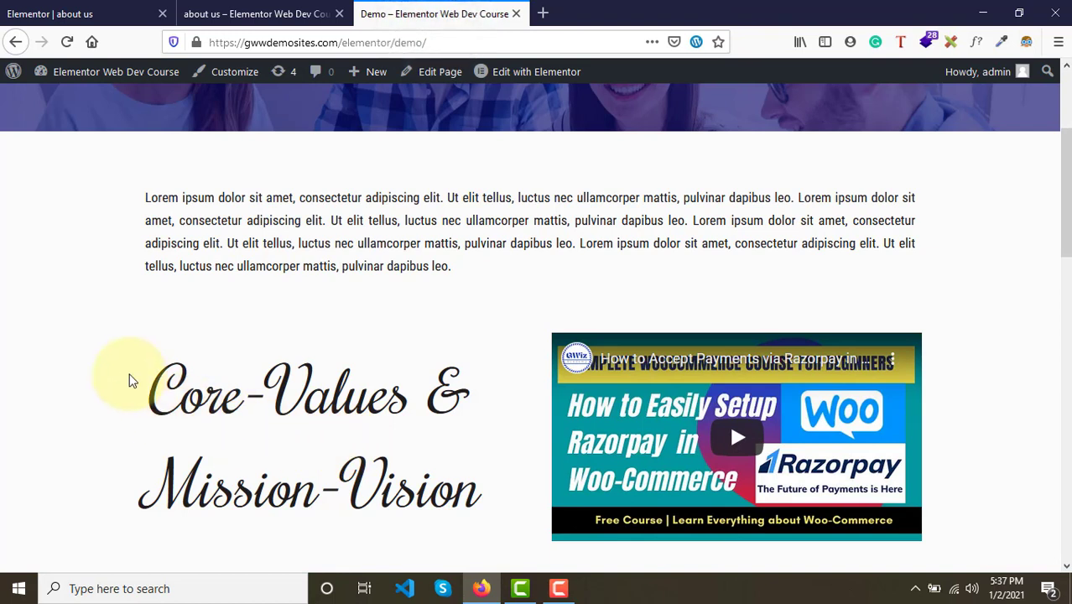
drag(130, 380, 490, 505)
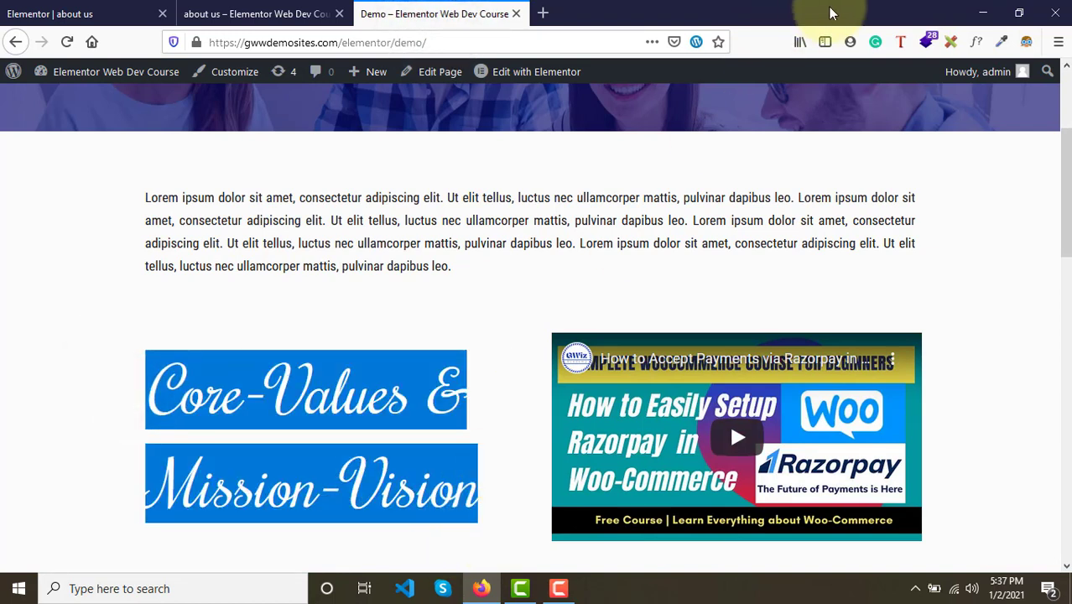
click(976, 42)
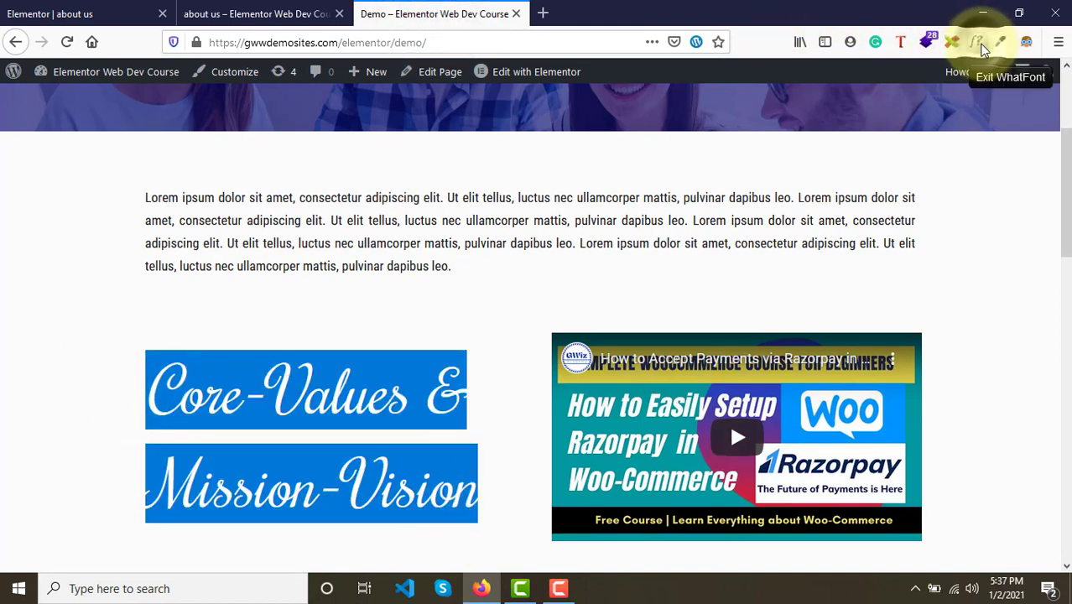
click(307, 406)
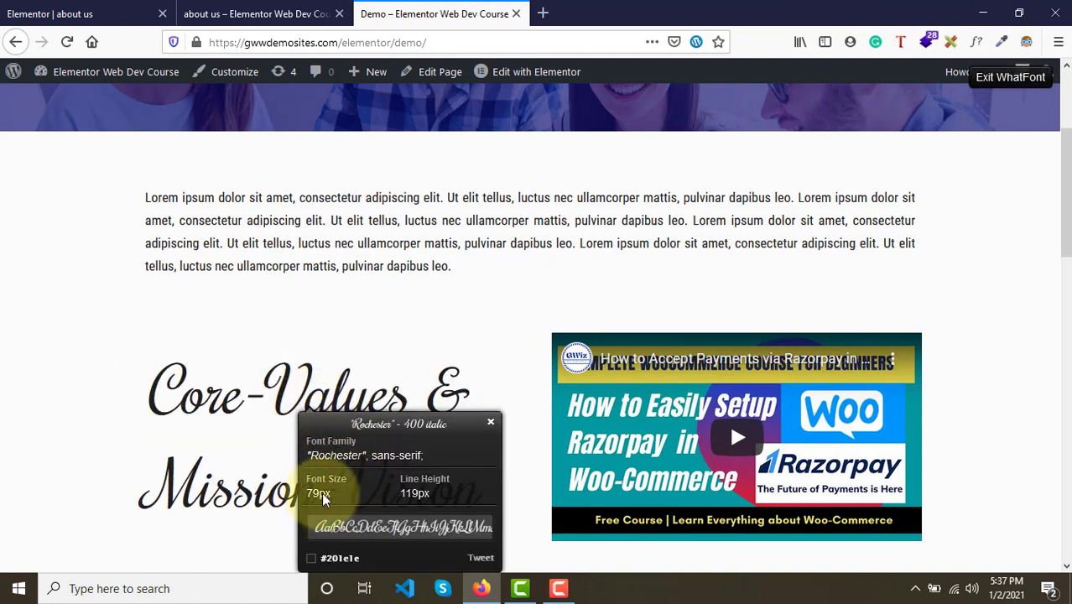
- Center-align the new heading widget
click(105, 10)
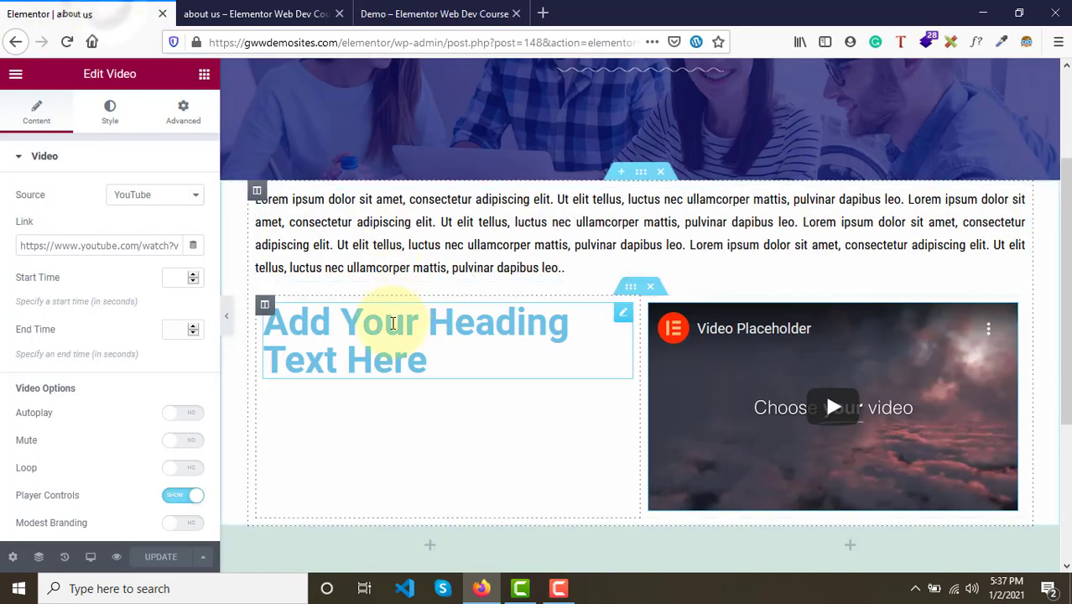
click(624, 317)
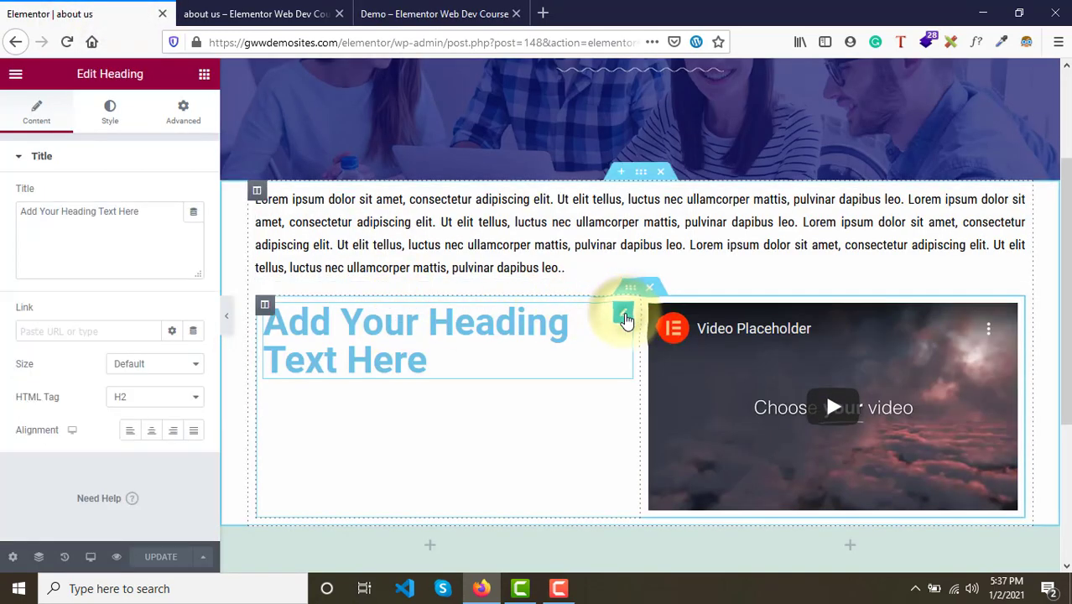
click(154, 434)
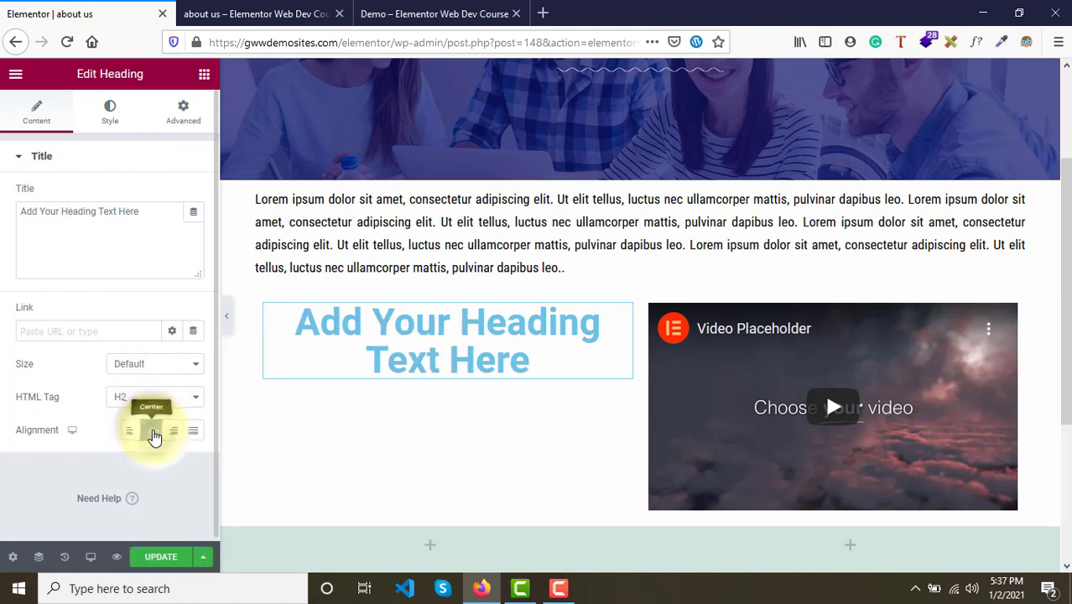
- Set the heading's text color to #0A0A0A
click(114, 114)
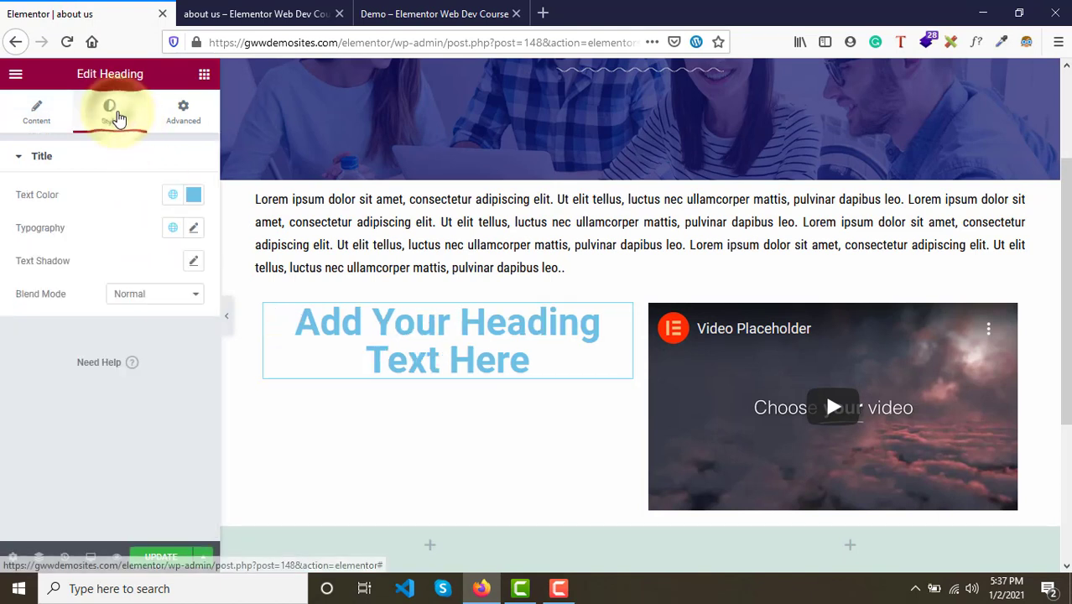
click(193, 194)
drag(146, 356, 117, 379)
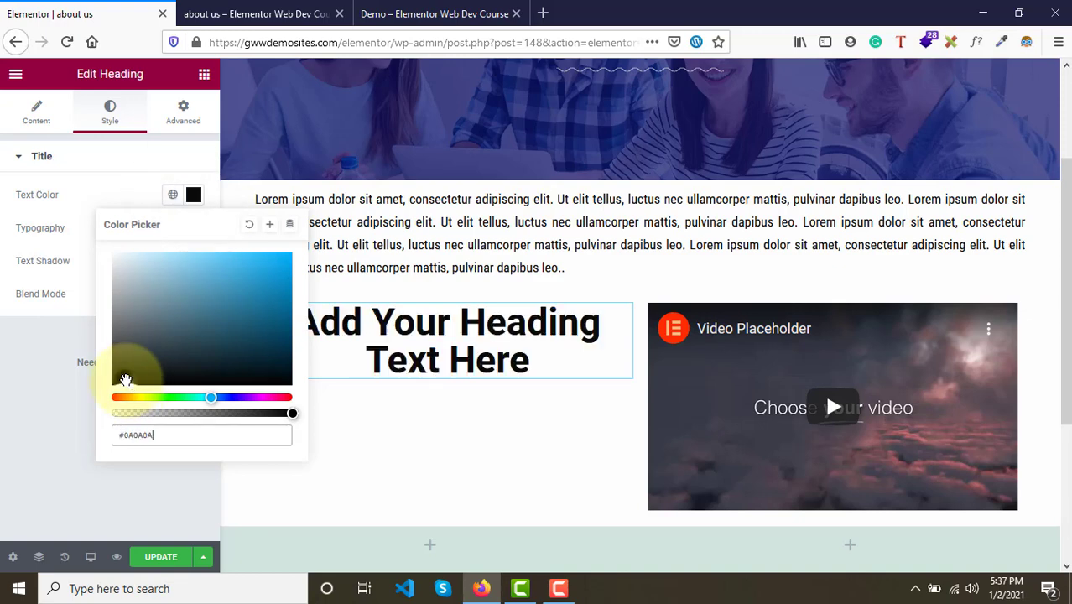
- Set the heading's typography font family to Rochester
click(454, 10)
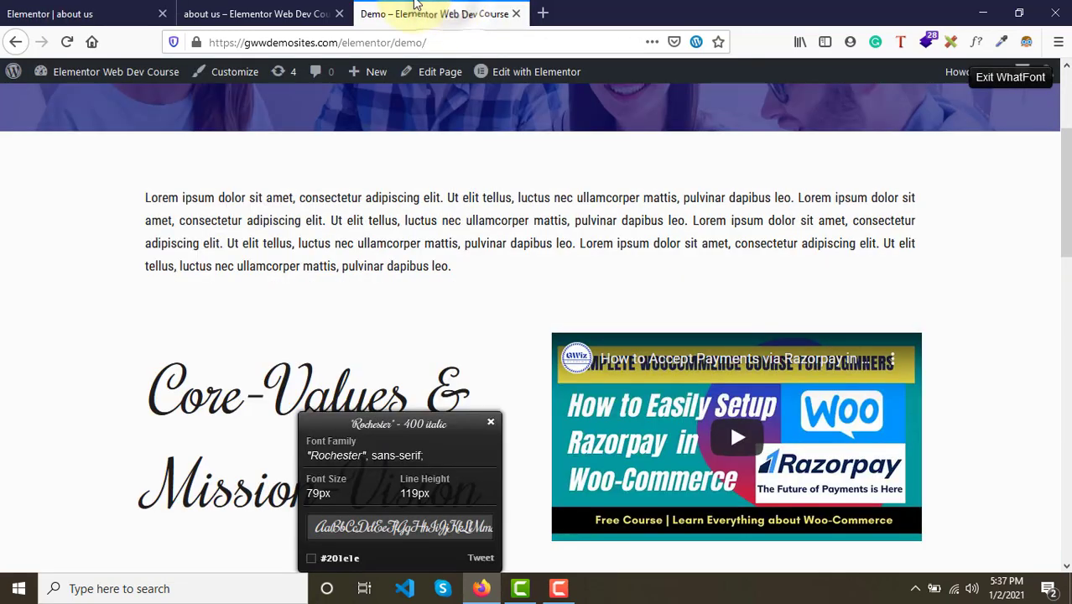
click(38, 14)
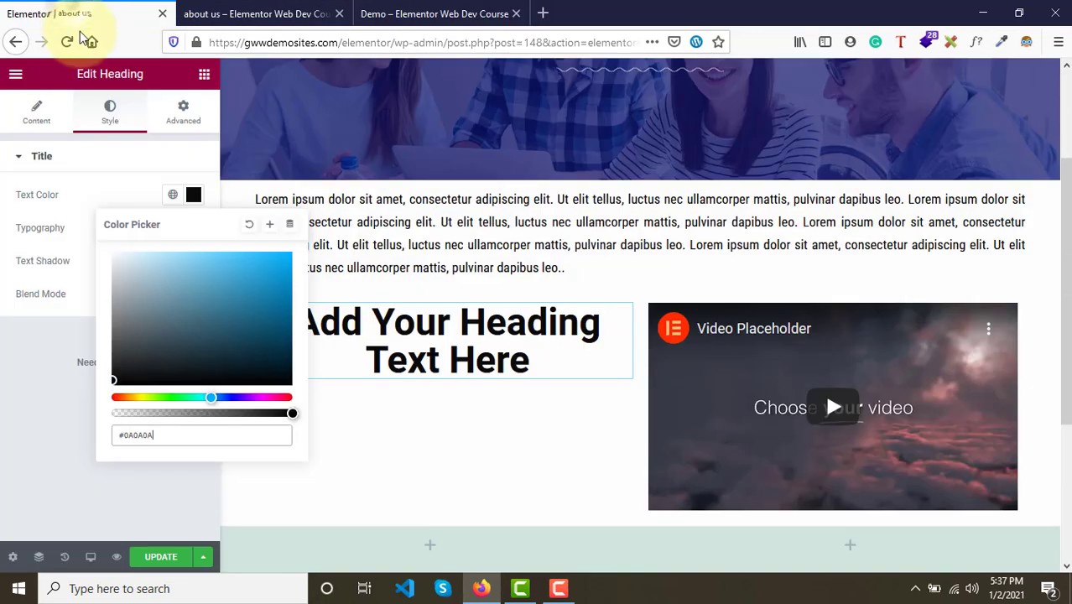
click(37, 268)
click(194, 237)
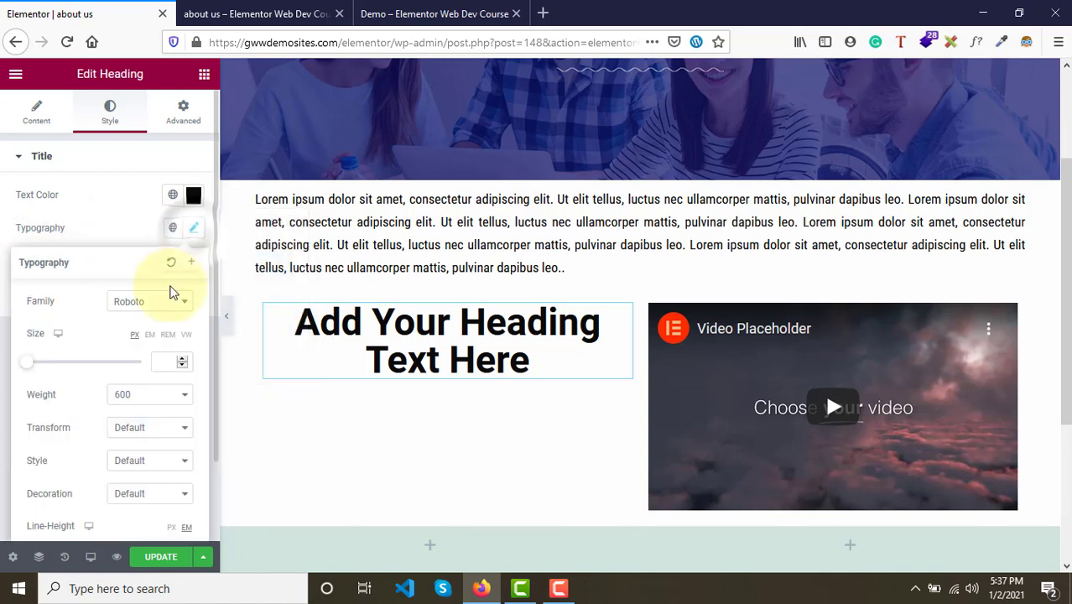
click(146, 302)
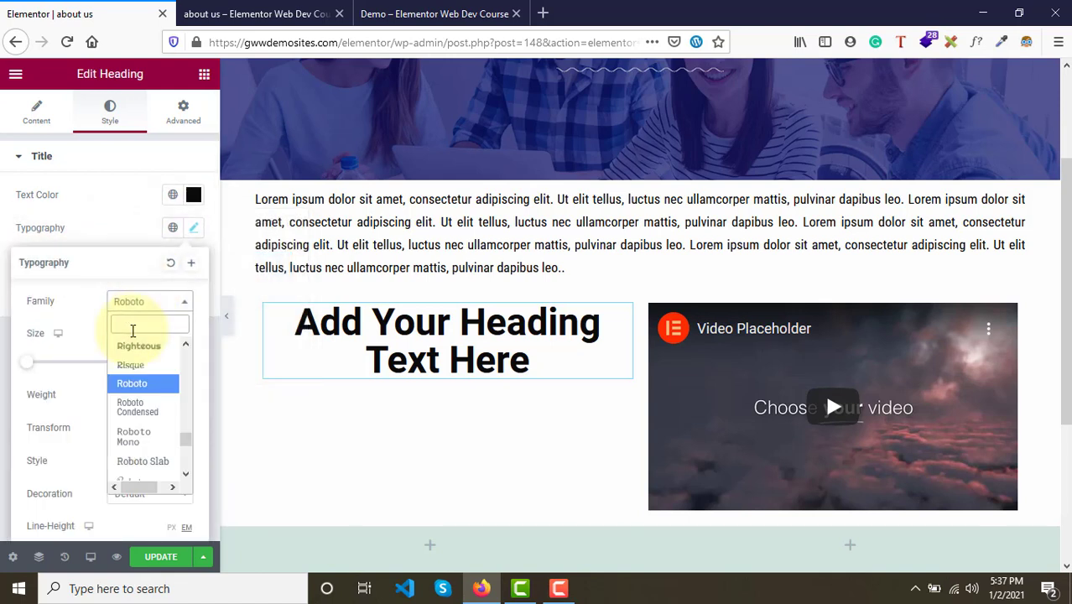
text(roch)
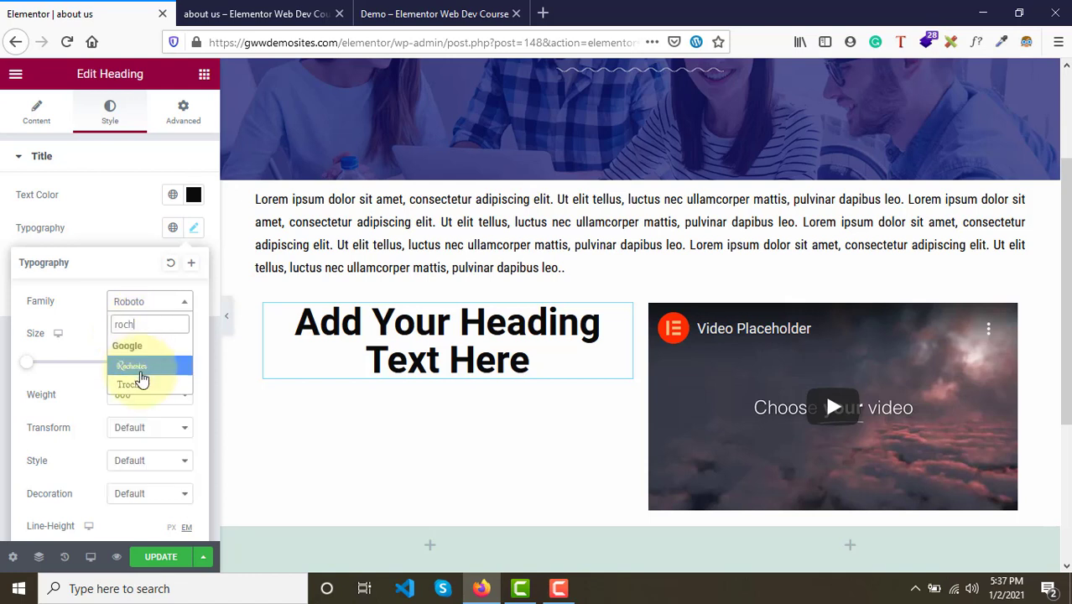
click(152, 365)
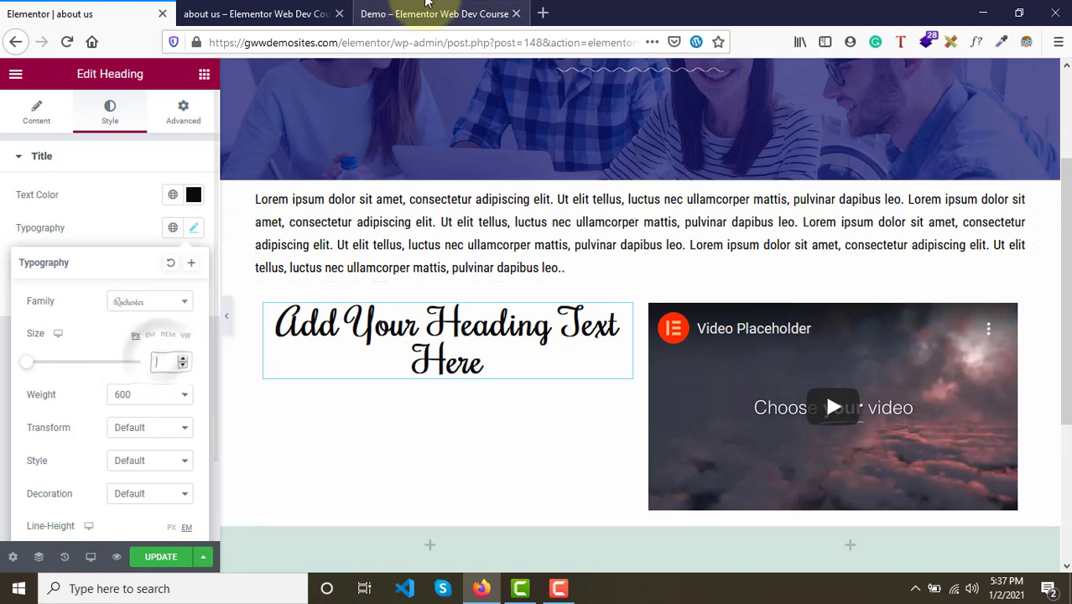
- Set the heading's font size to 79 px and its weight to 400
click(461, 6)
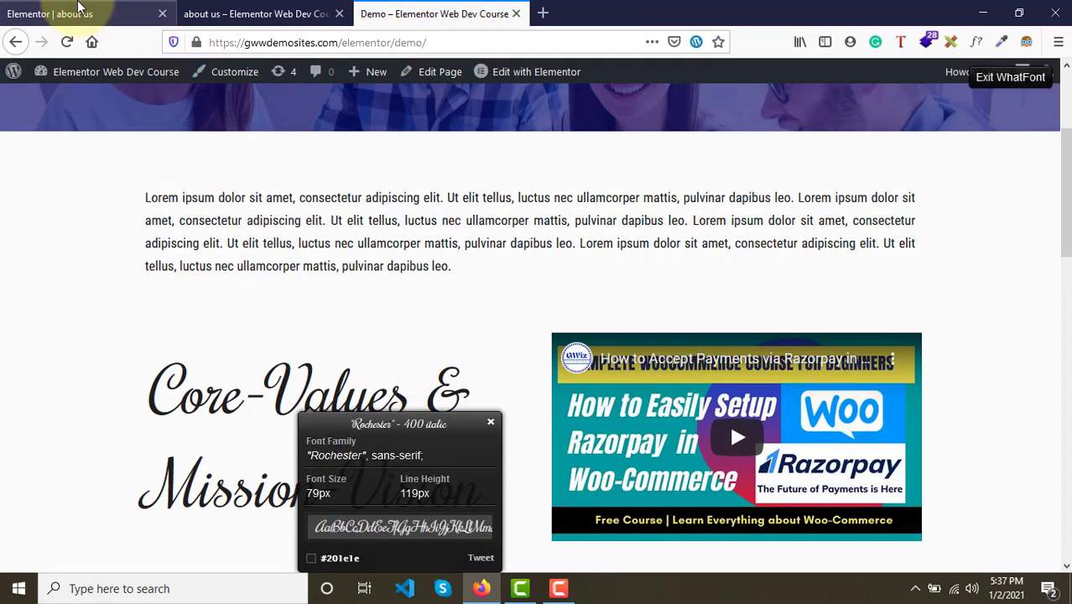
click(89, 10)
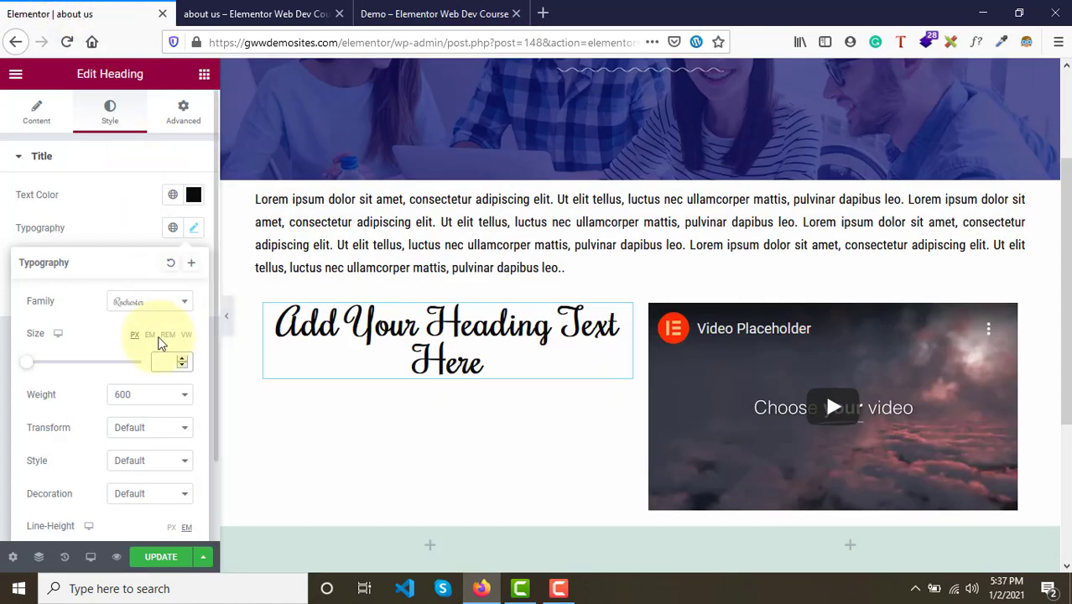
text(79)
click(141, 396)
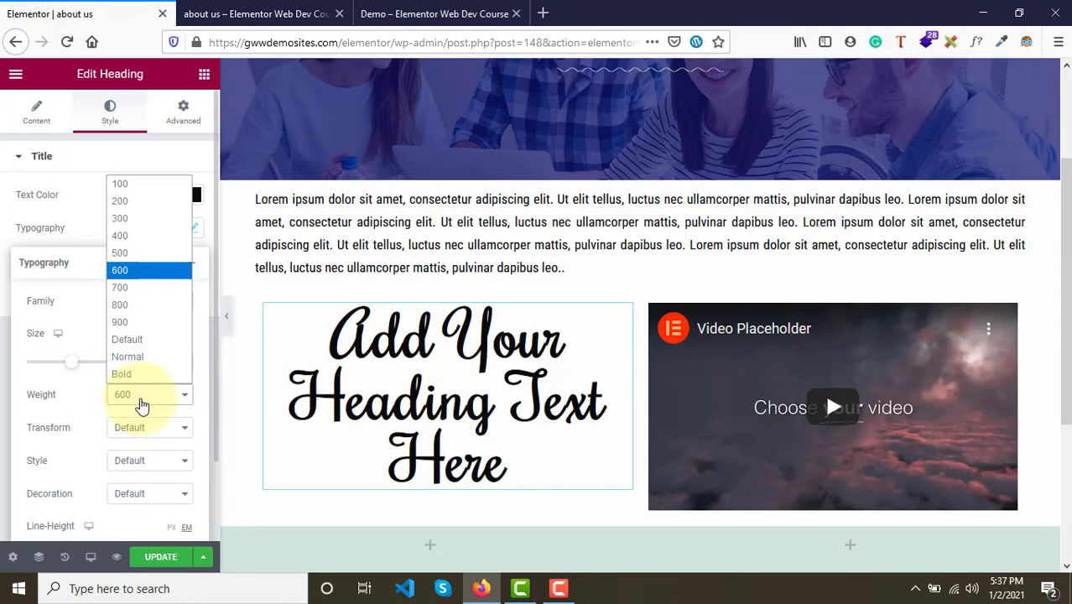
click(122, 236)
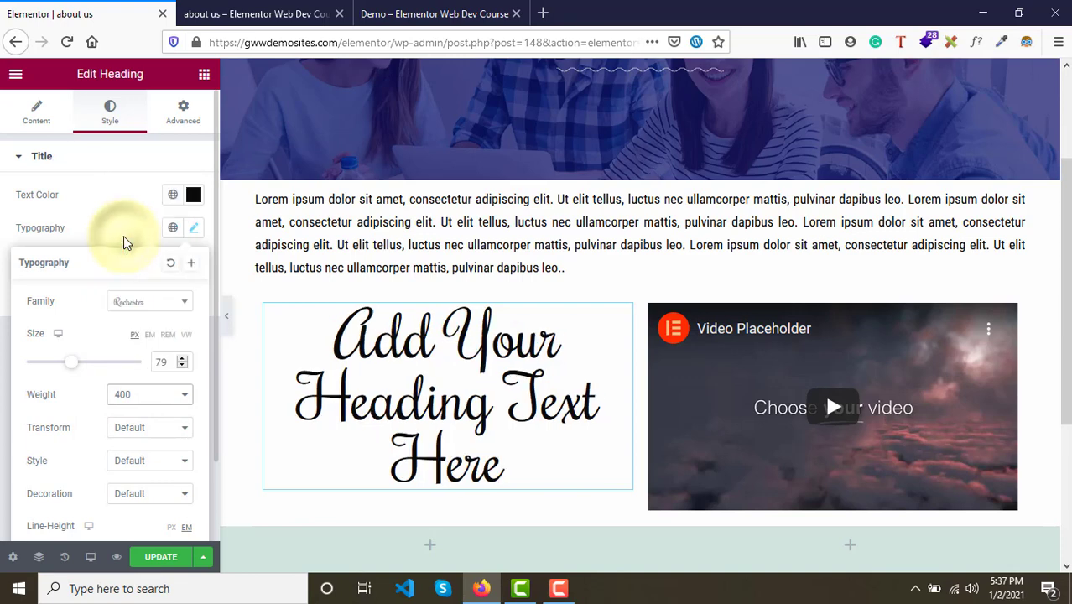
- Exit WhatFont on the demo page and copy its "Core-Values & Mission-Vision" heading text
click(388, 10)
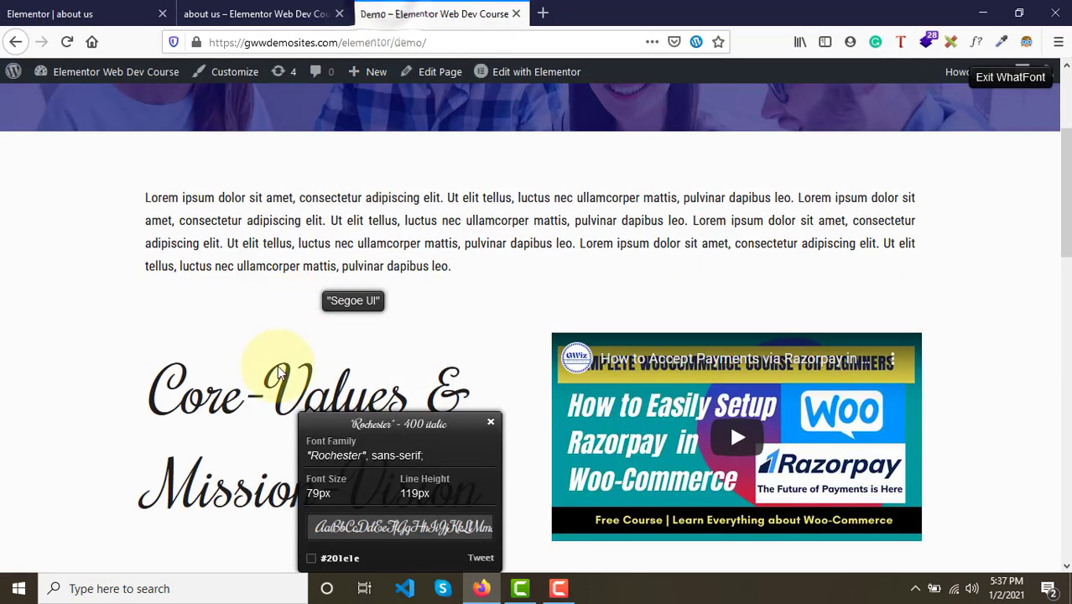
click(491, 424)
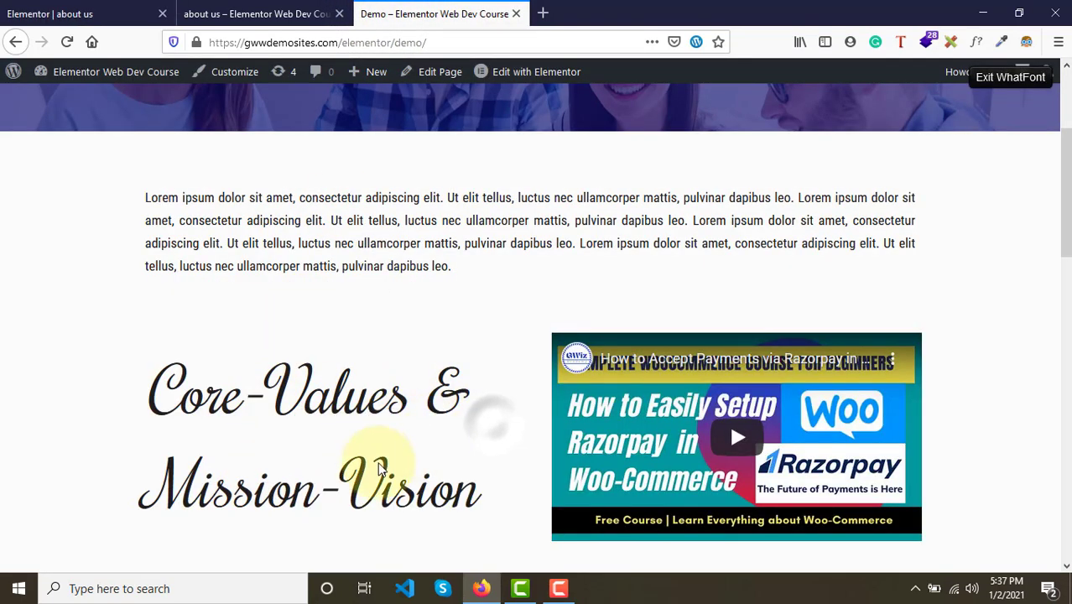
click(106, 6)
click(430, 10)
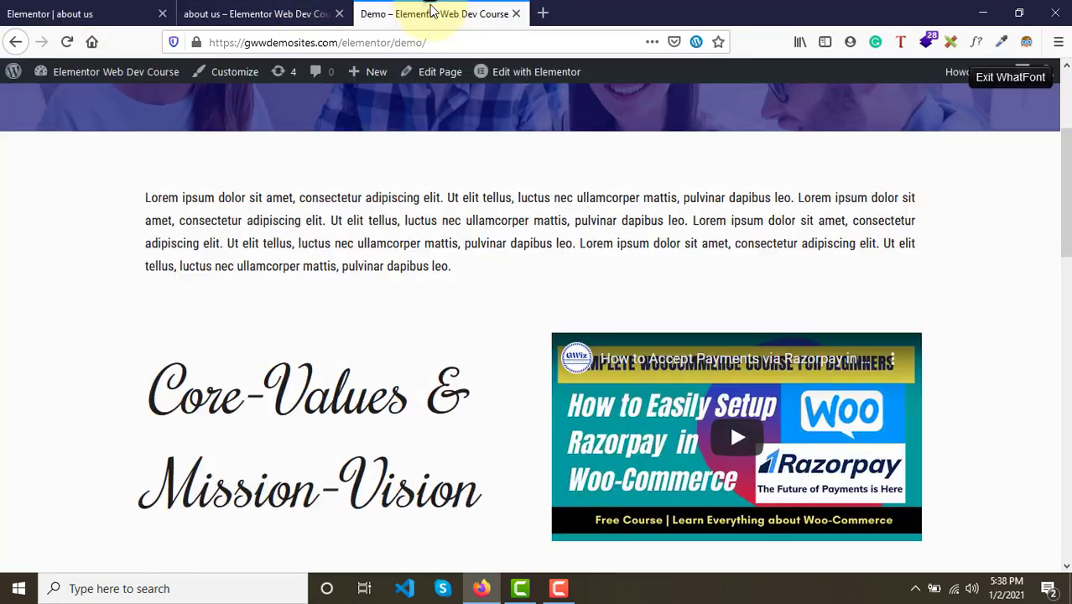
key(Escape)
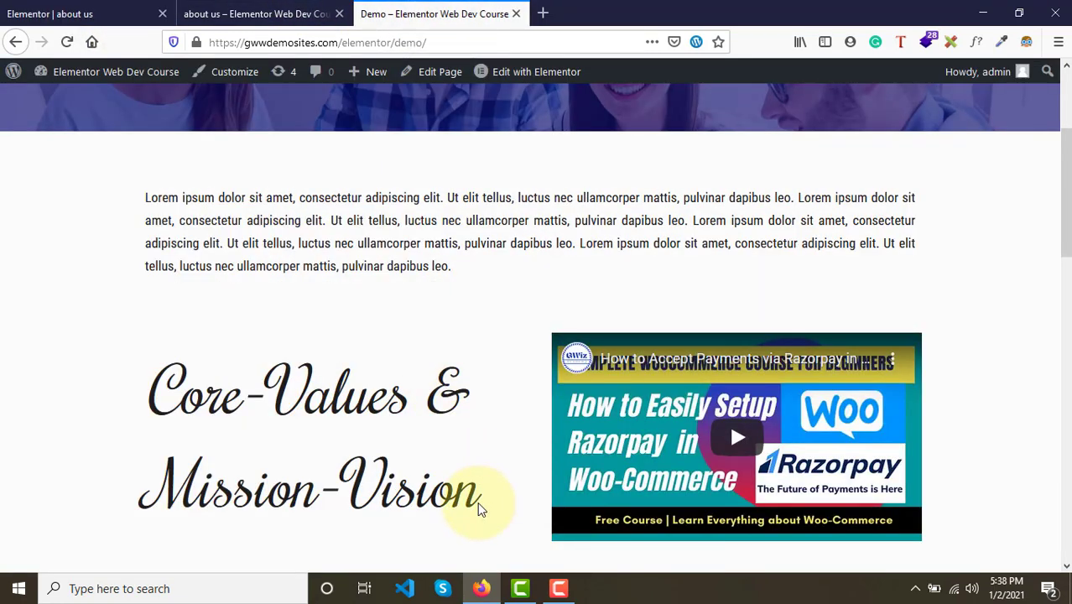
drag(477, 502, 154, 388)
key(ctrl+c)
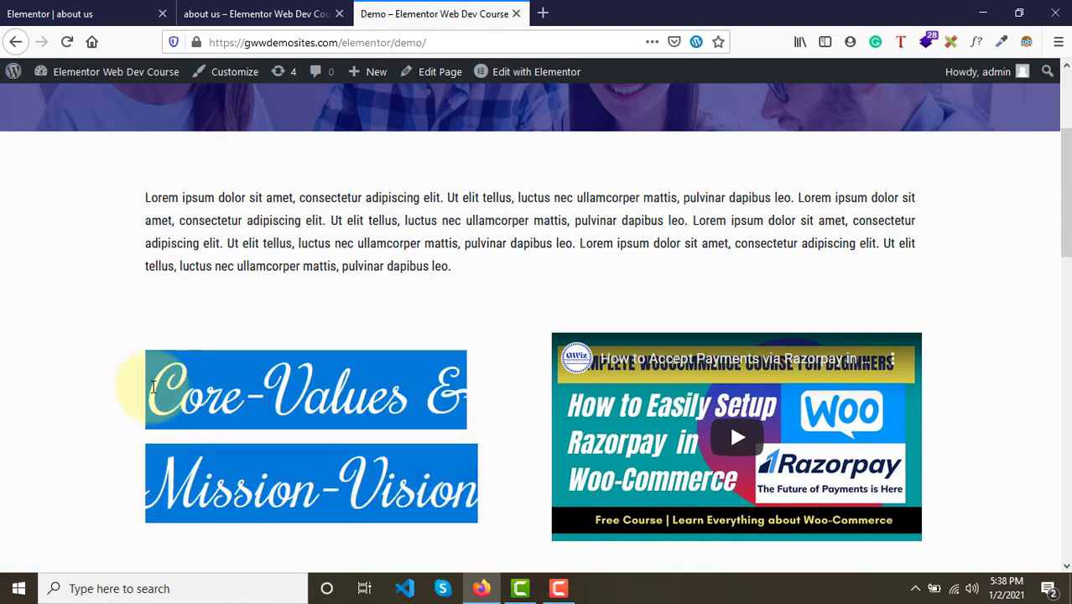
- Paste the copied text directly into the heading on the canvas, replacing its placeholder text
click(50, 13)
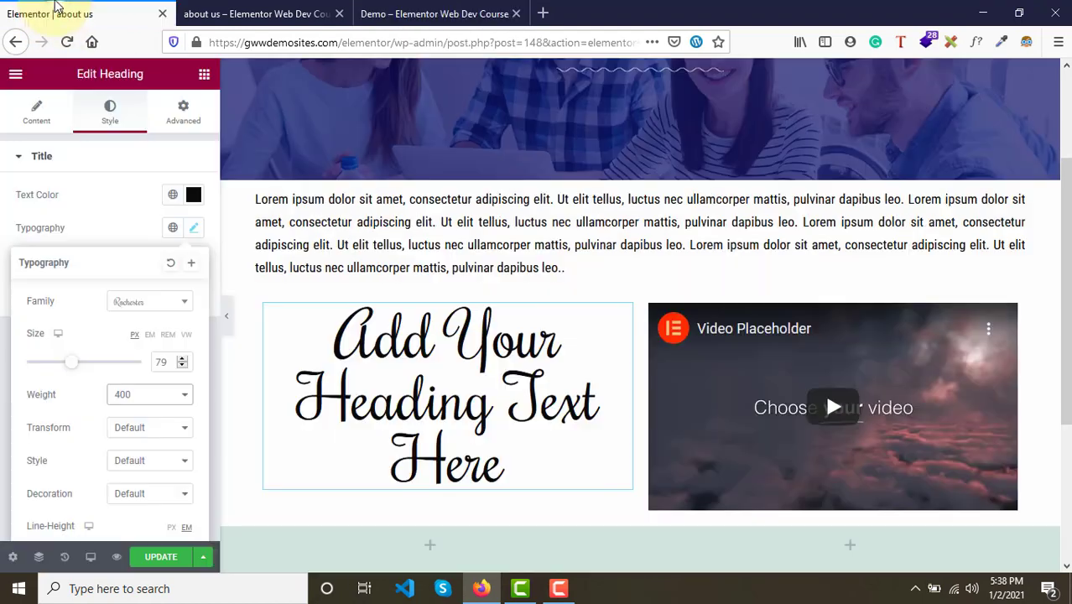
click(472, 380)
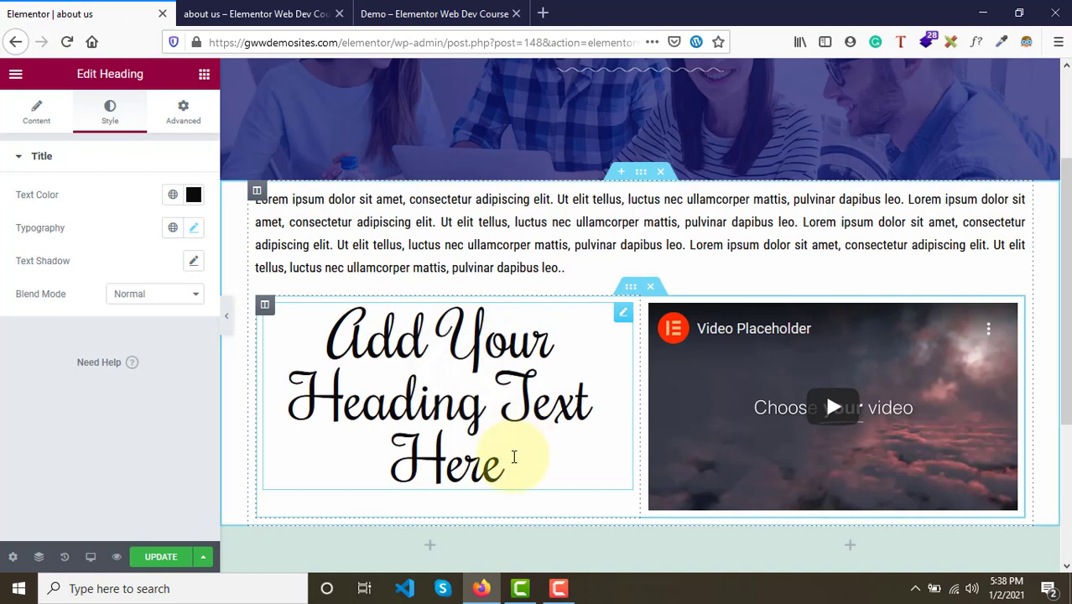
drag(515, 455, 326, 344)
key(ctrl+v)
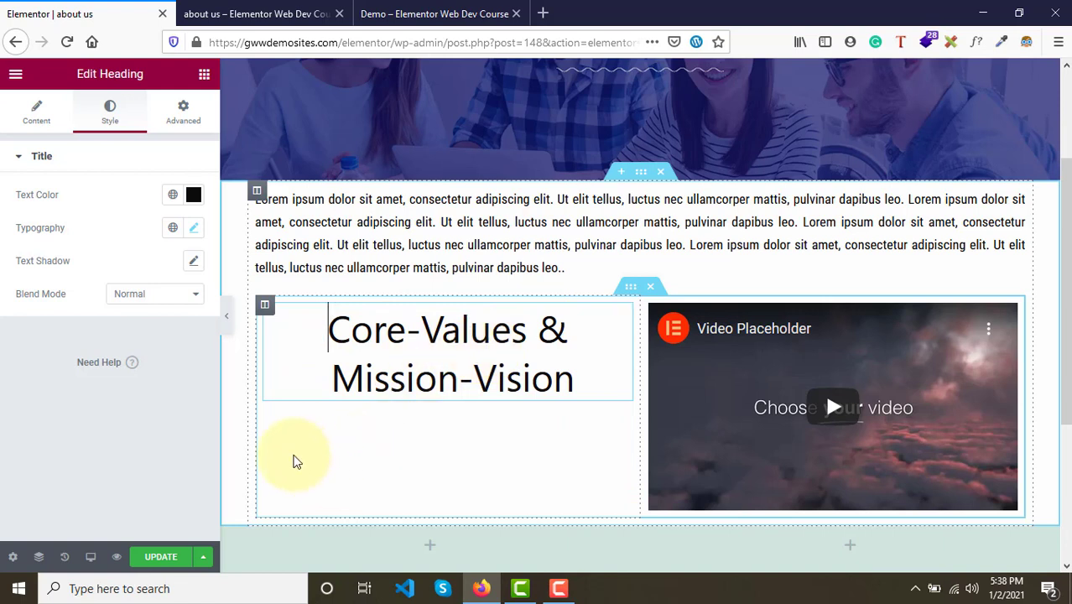
- Revert the inline paste by restoring the heading weight edit in History
click(66, 558)
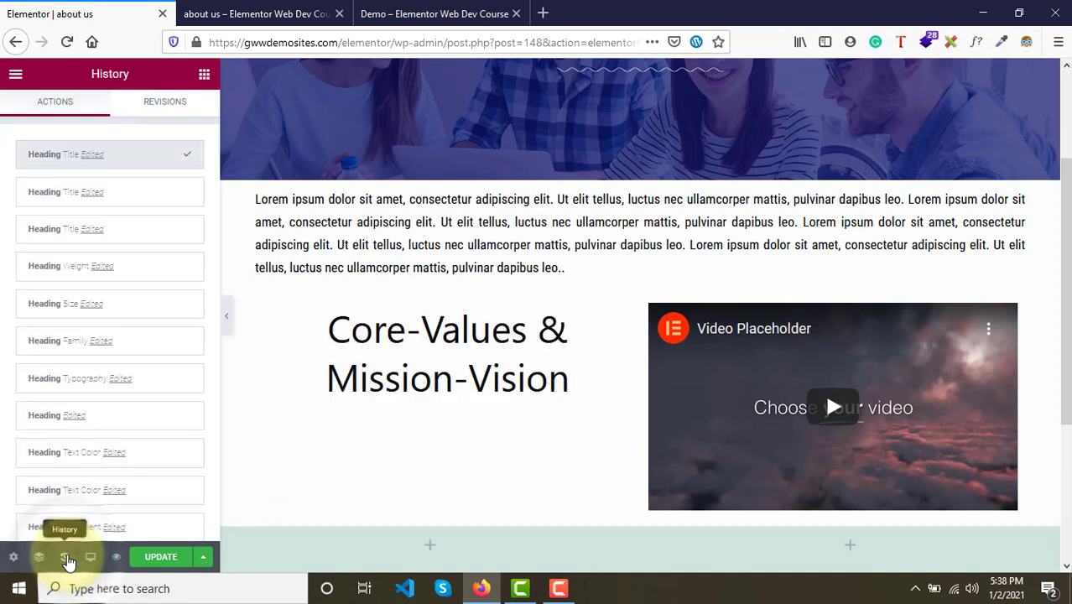
click(122, 204)
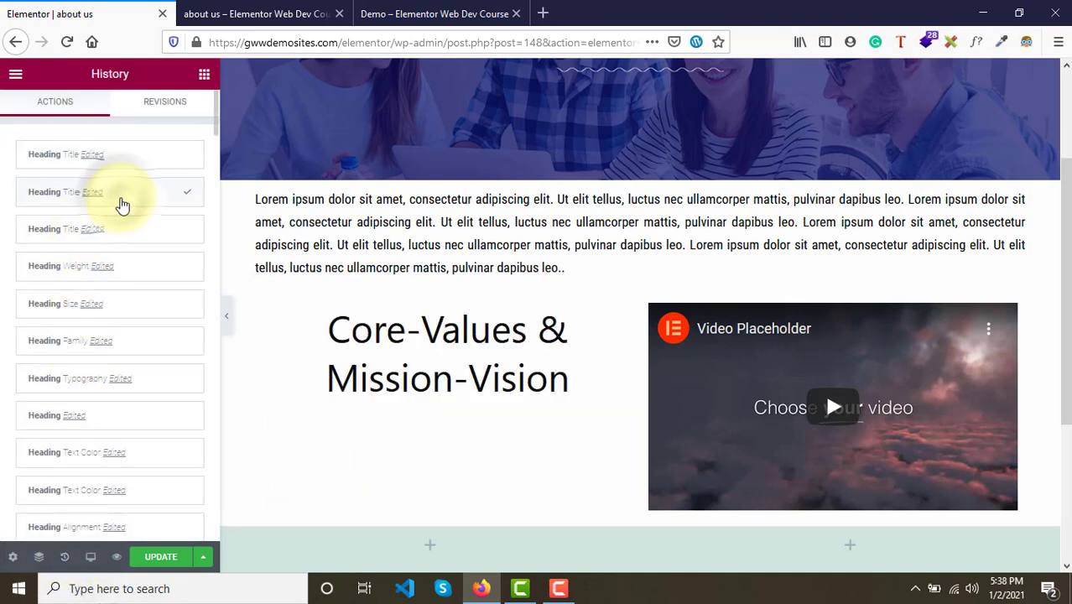
click(123, 239)
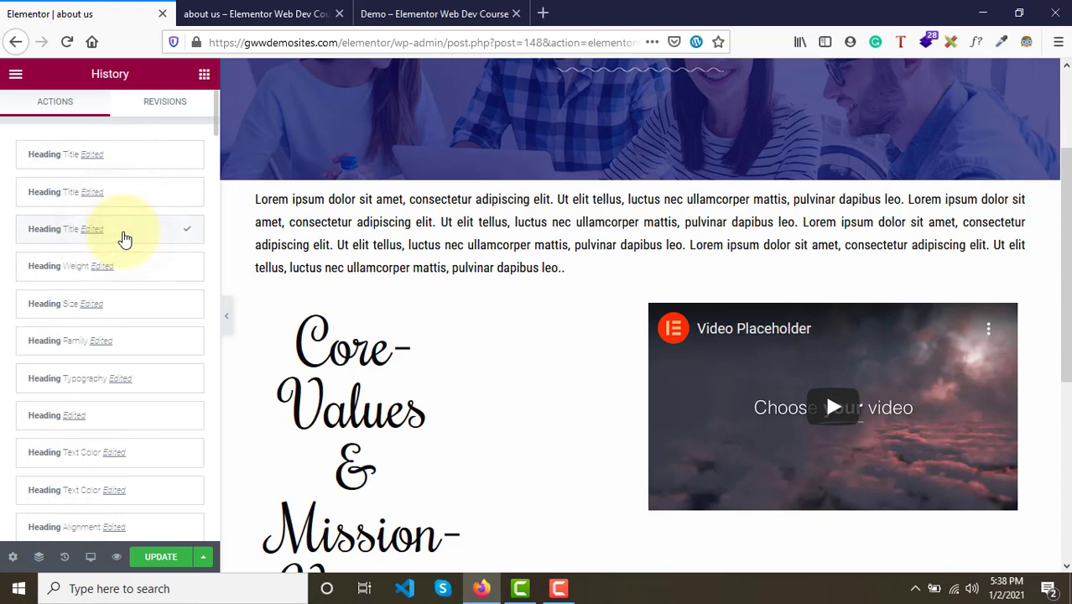
scroll(418, 431, down, 3)
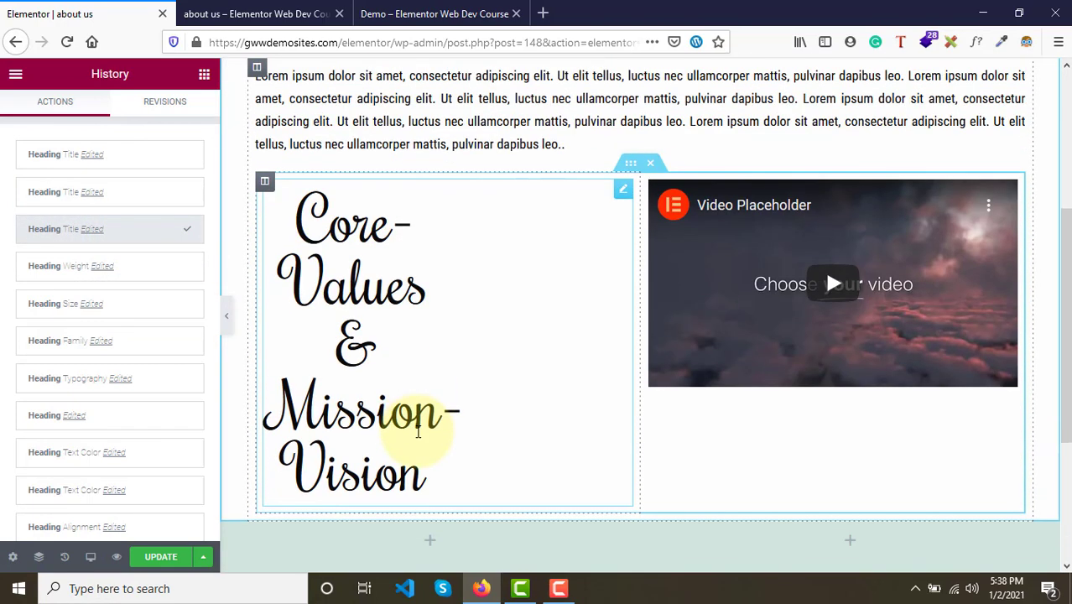
click(475, 334)
click(400, 358)
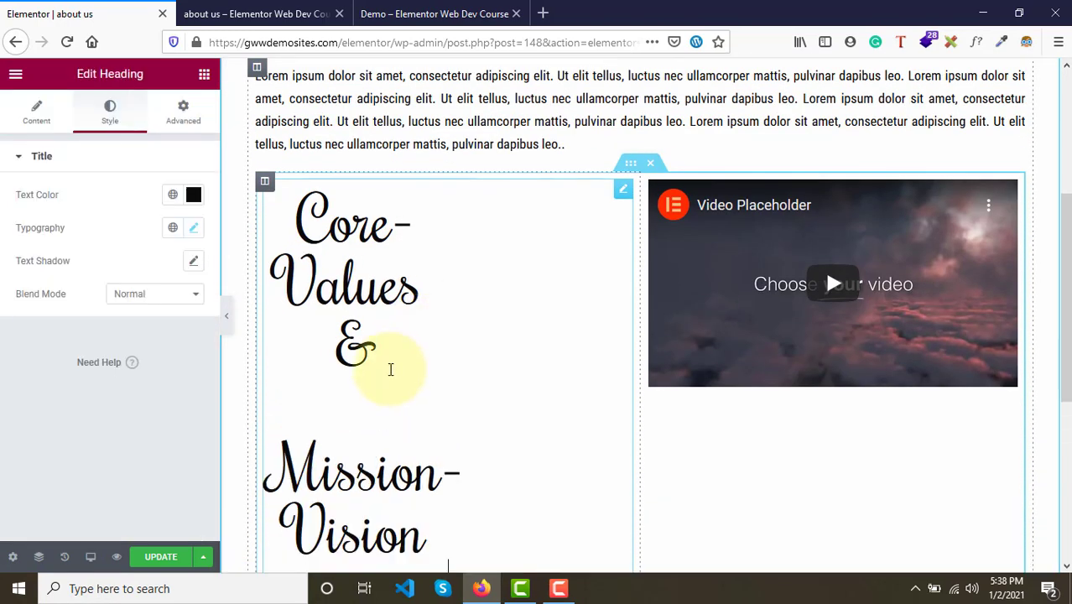
click(64, 557)
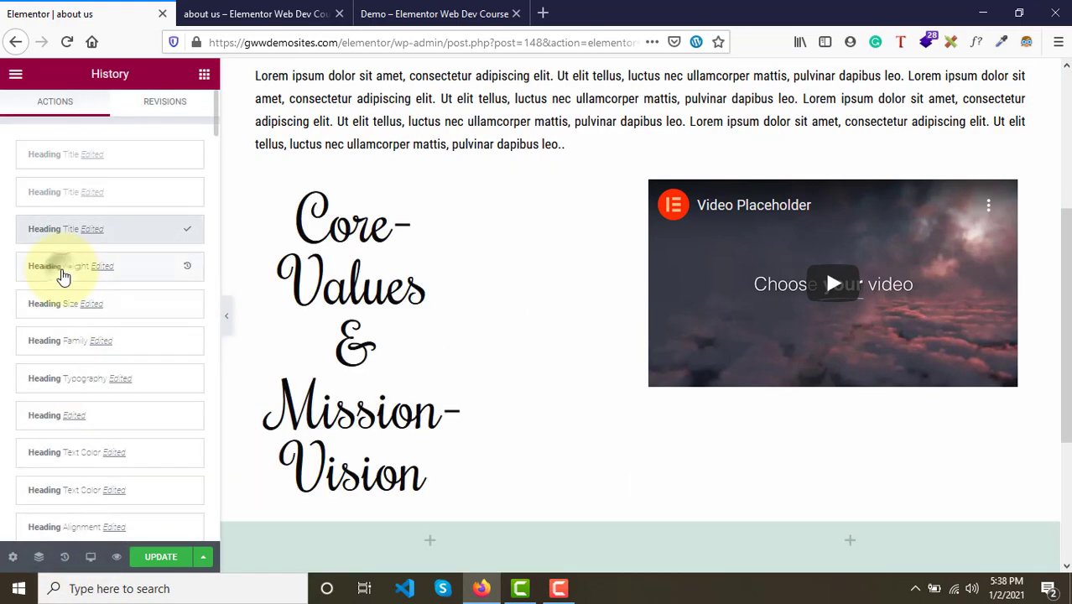
click(63, 275)
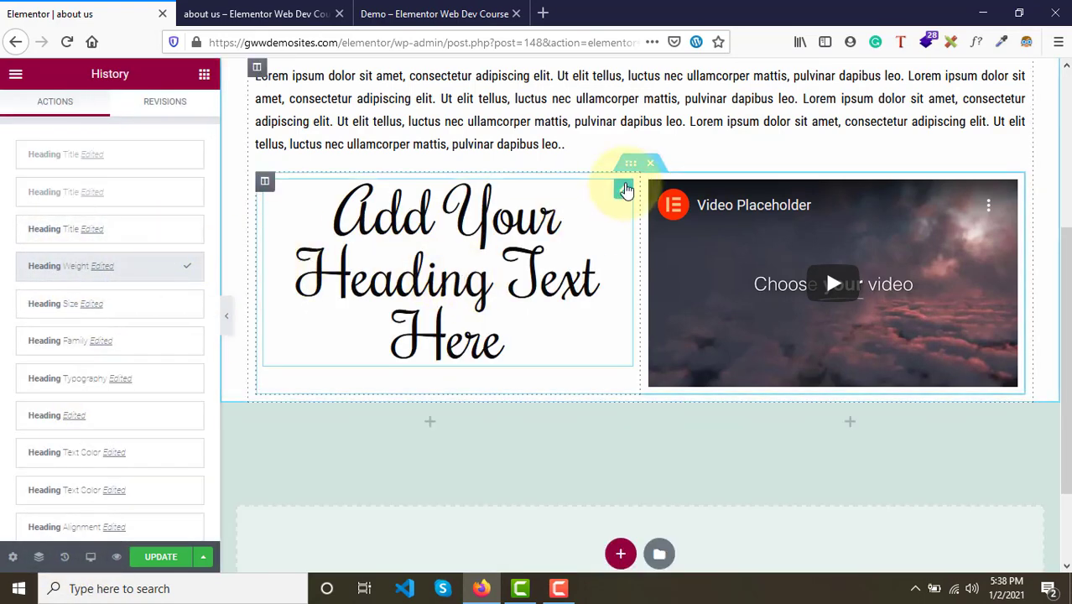
- Replace the heading's title field text with the copied "Core-Values & Mission-Vision"
click(625, 189)
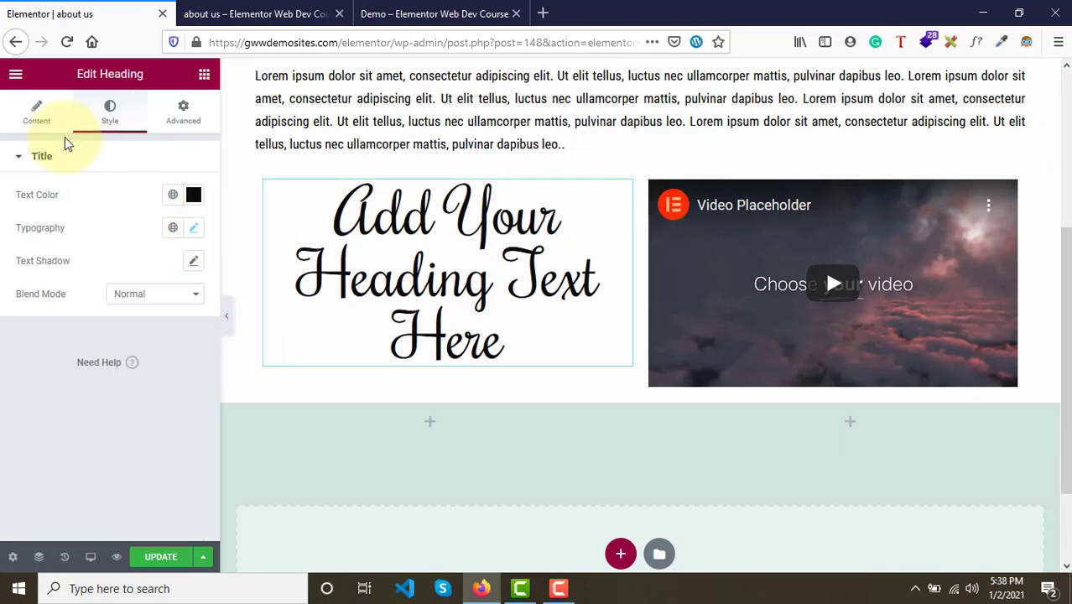
click(36, 114)
drag(148, 210, 98, 212)
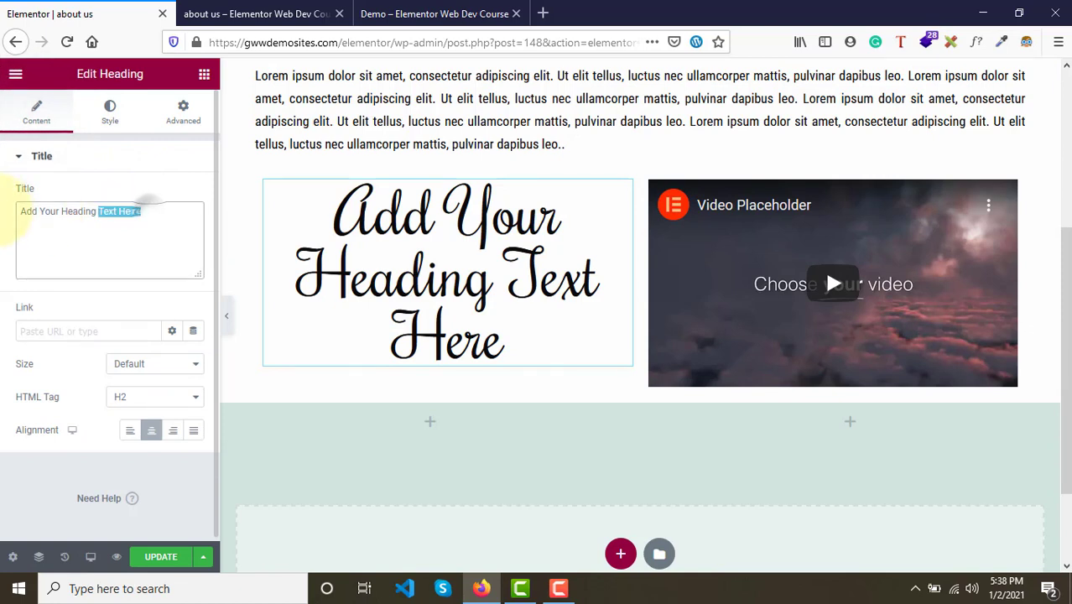
drag(8, 214, 4, 212)
text(Core-Values & Mission-Vision)
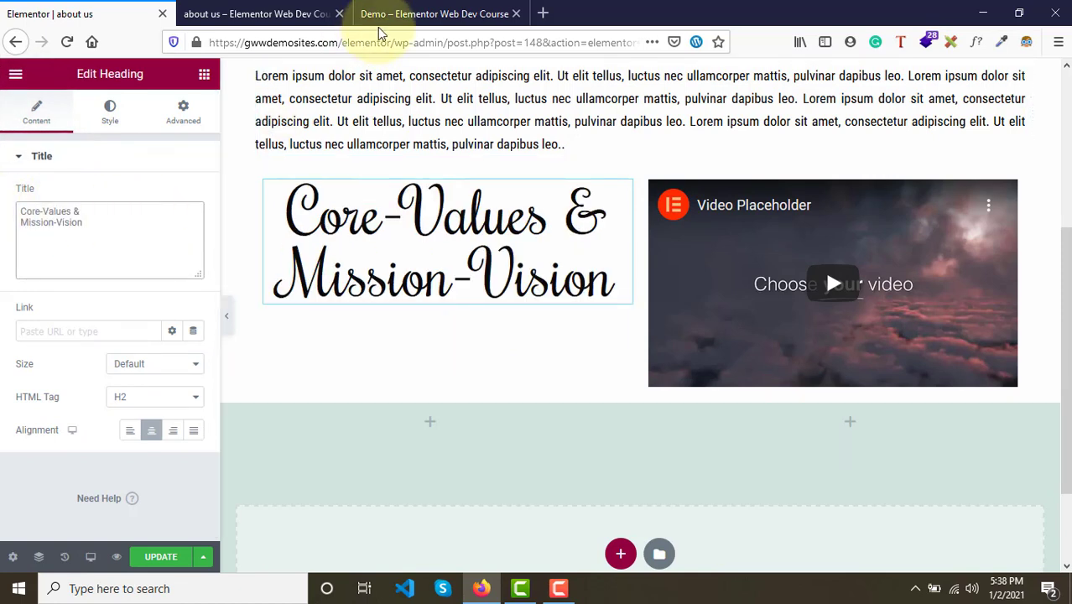
- Compare with the demo heading and set the heading's line height to about 1.3 em
click(487, 11)
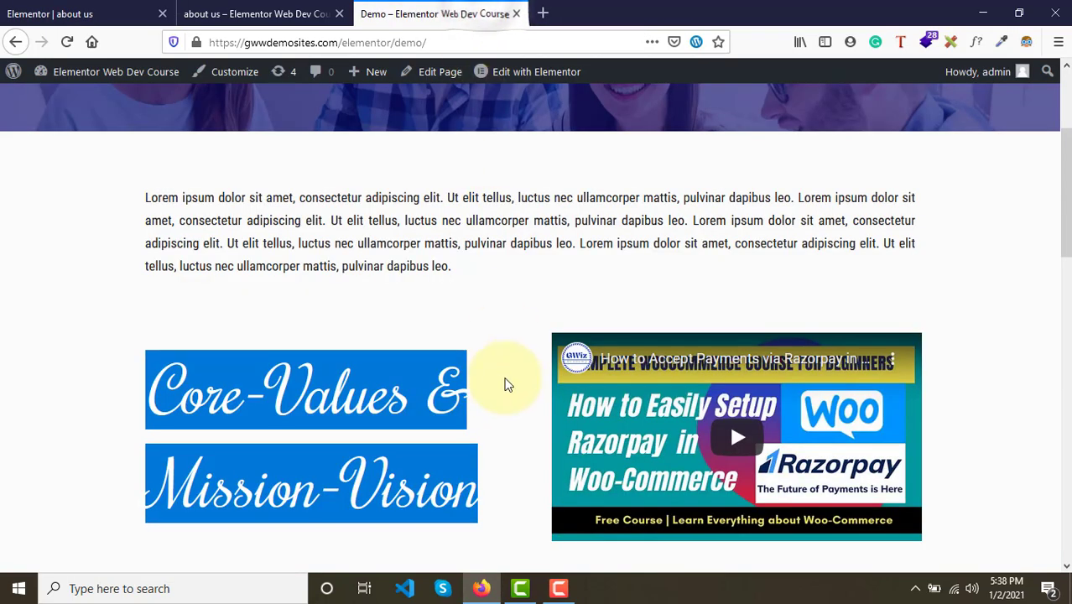
click(401, 318)
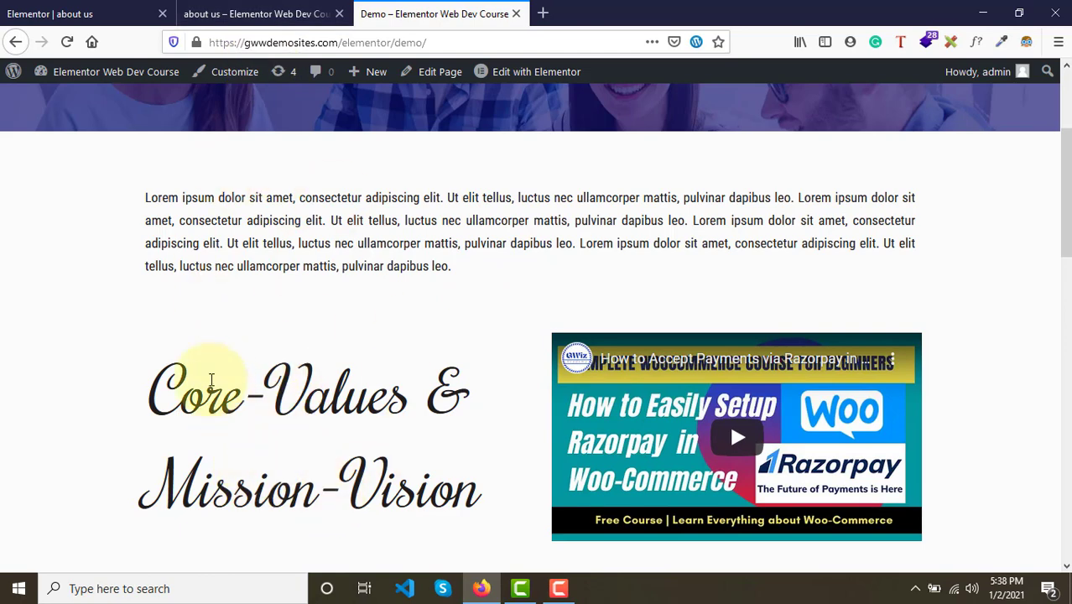
click(67, 13)
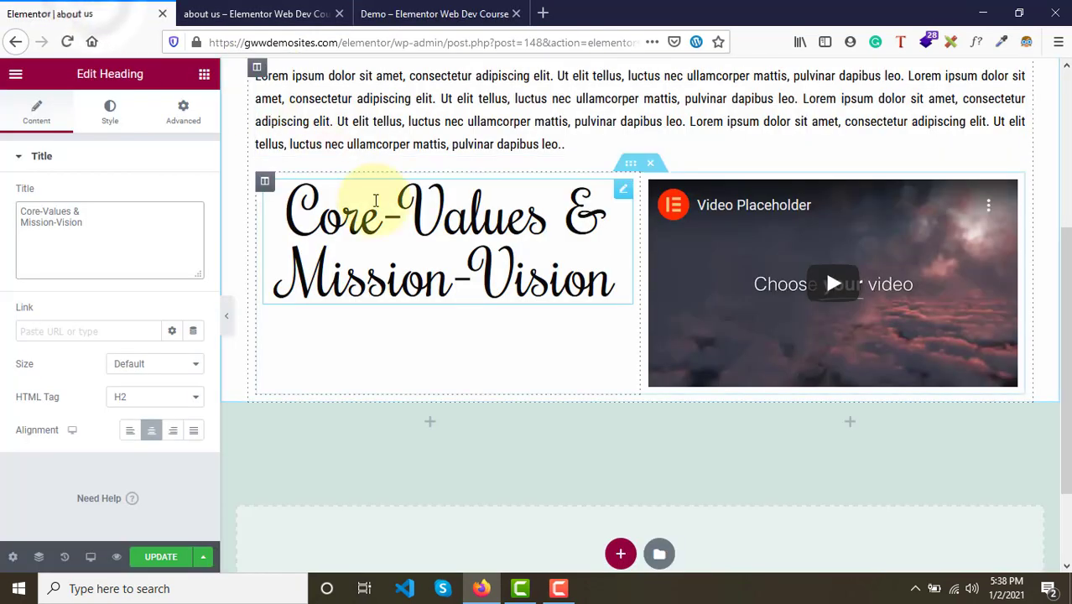
click(110, 126)
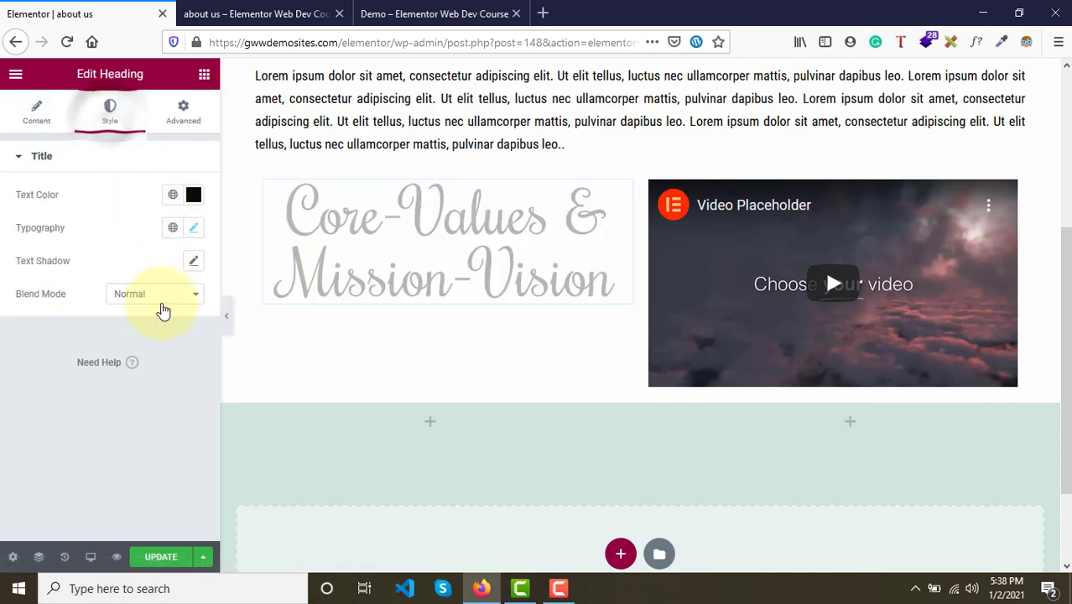
click(193, 227)
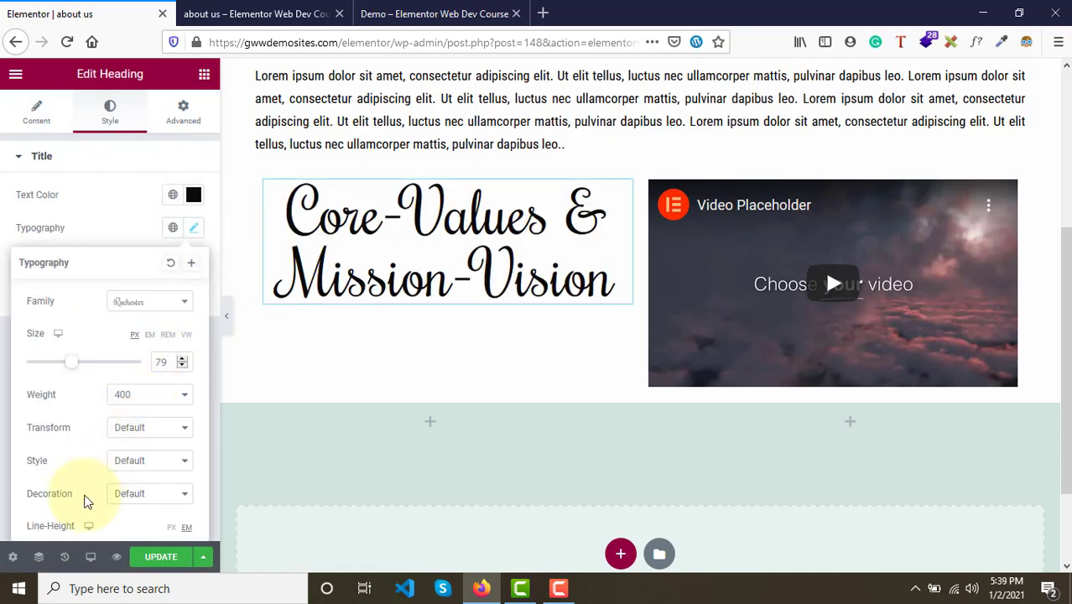
scroll(88, 501, down, 2)
drag(27, 469, 41, 474)
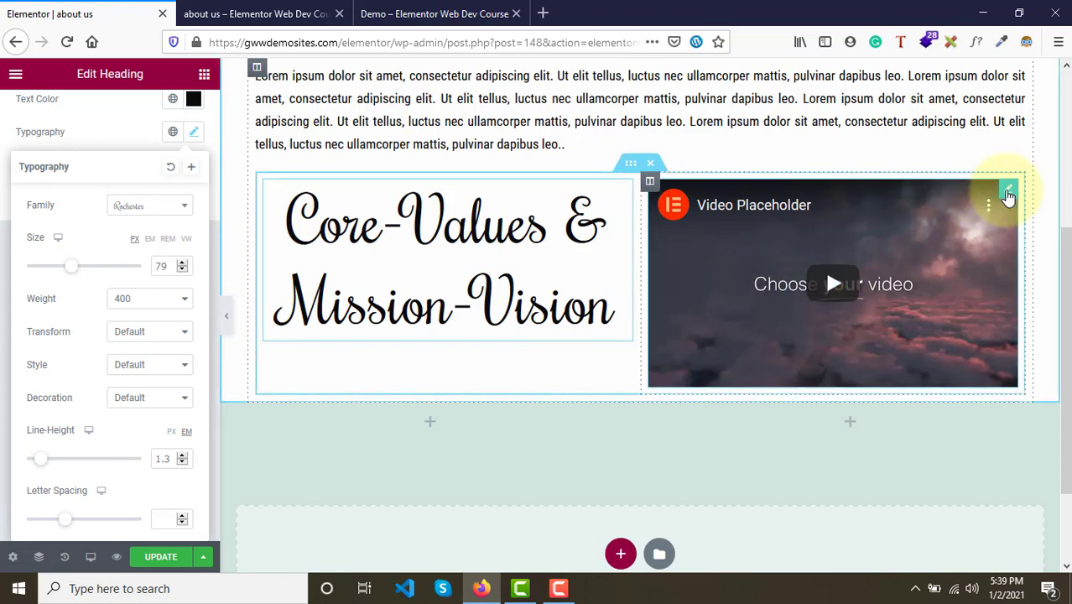
- Open the video widget's settings, then open the demo page's video on YouTube and copy its URL
click(1007, 193)
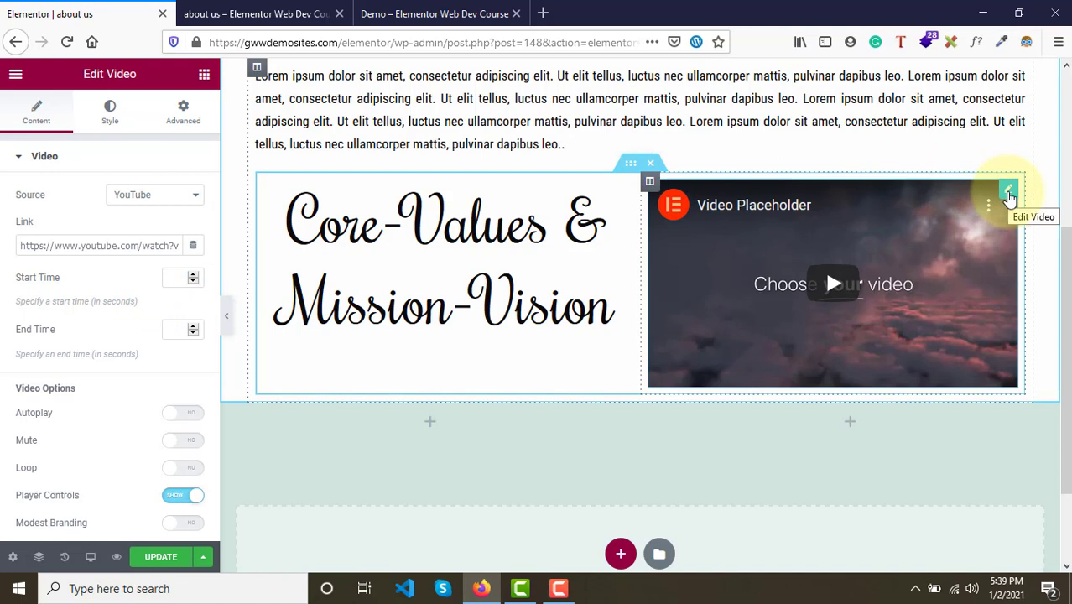
triple_click(18, 245)
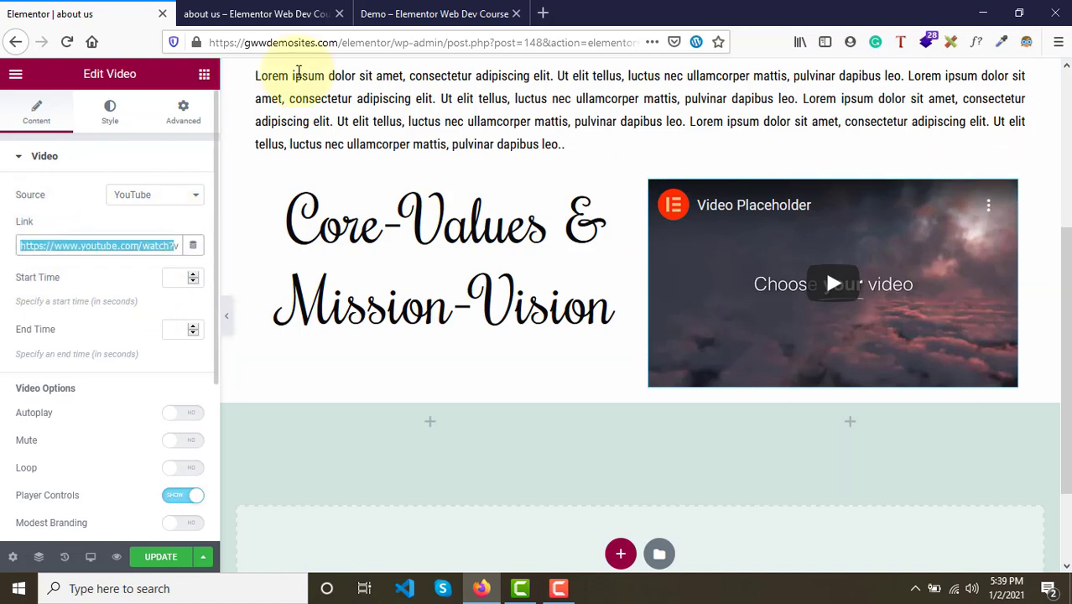
click(451, 7)
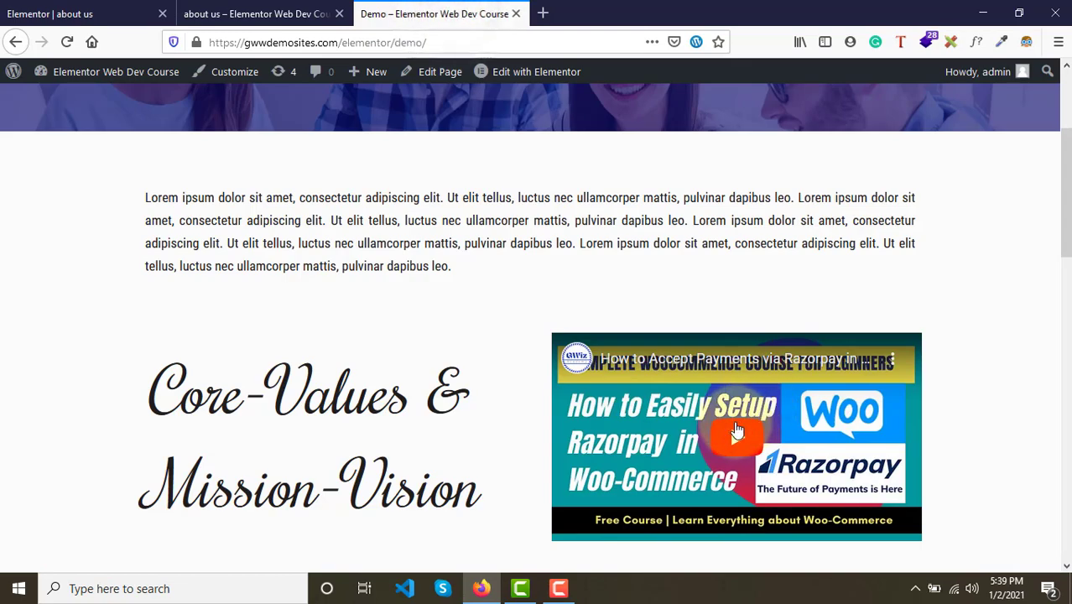
click(705, 363)
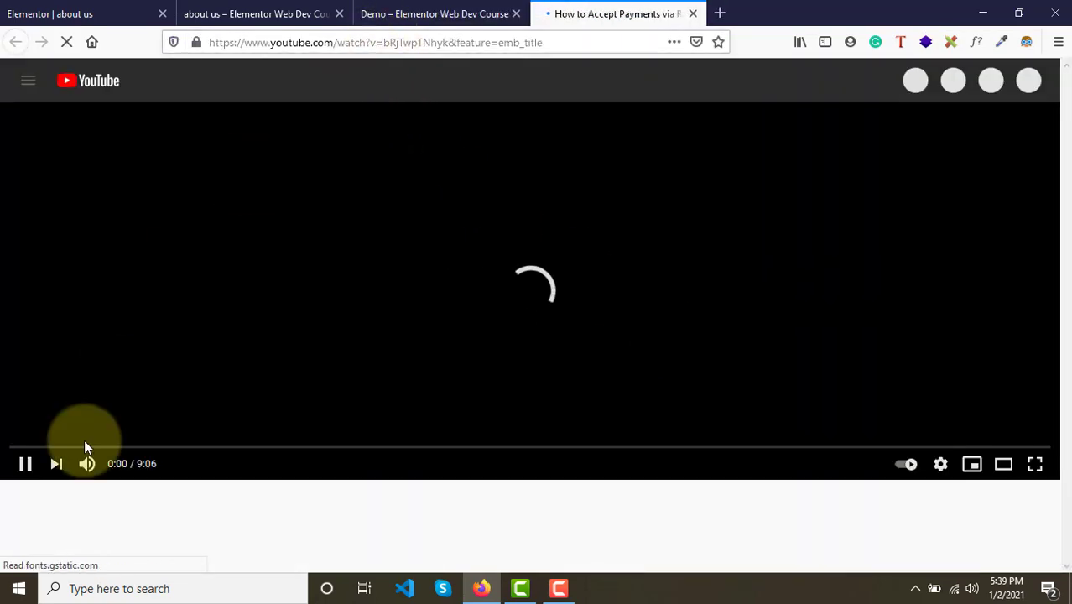
click(87, 464)
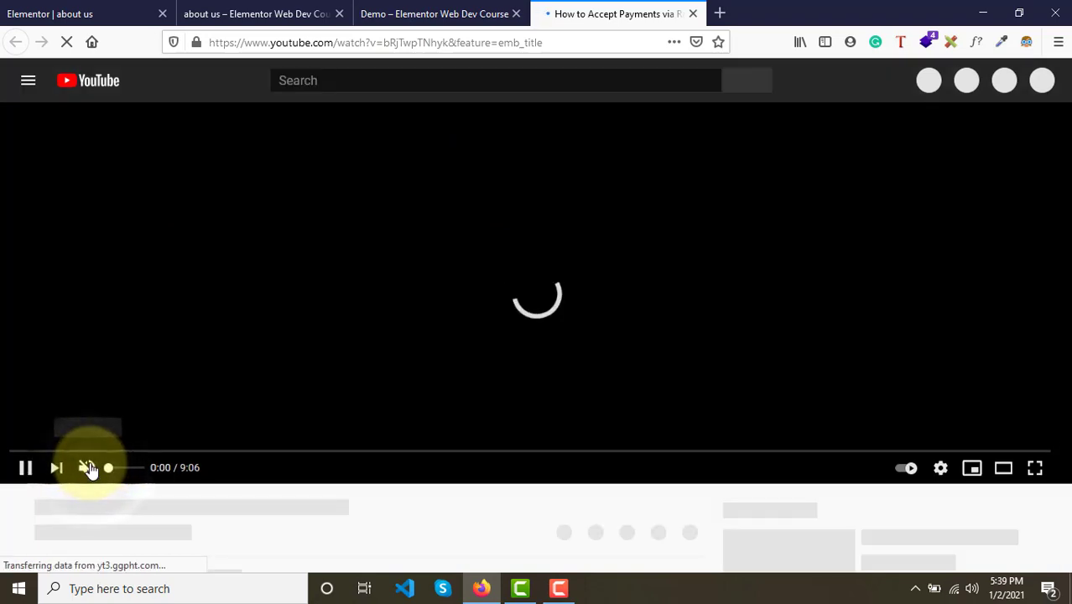
click(347, 42)
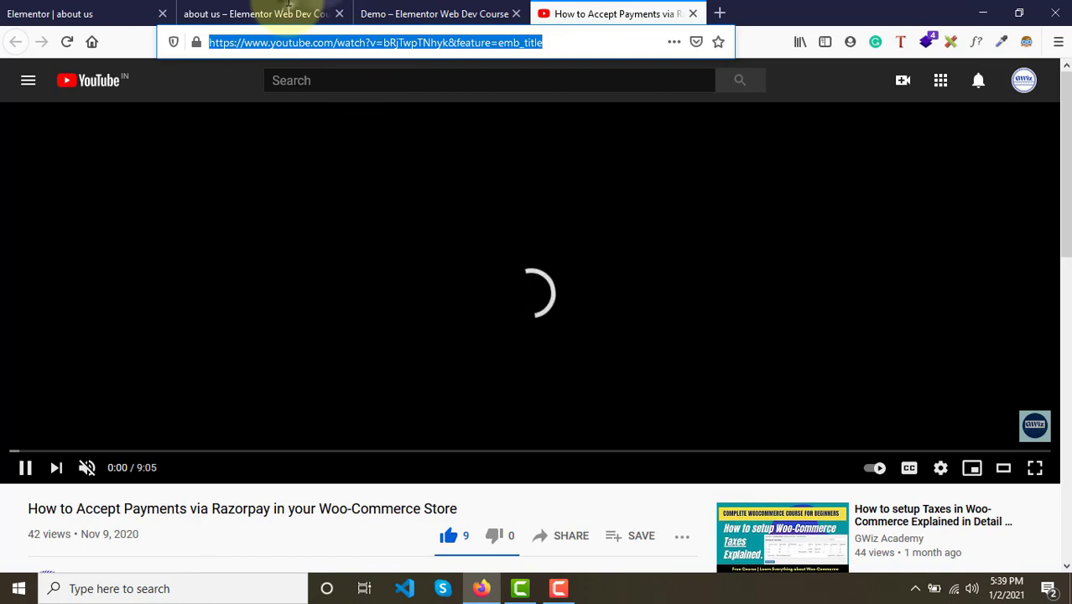
drag(289, 4, 247, 17)
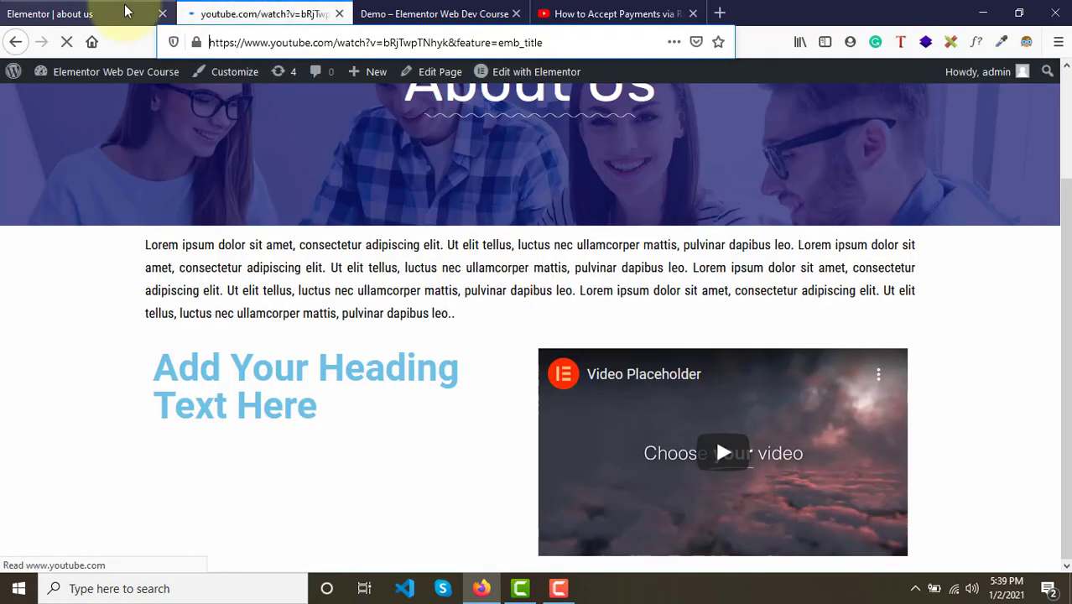
- Paste the copied YouTube URL into the video widget's Link field
click(126, 10)
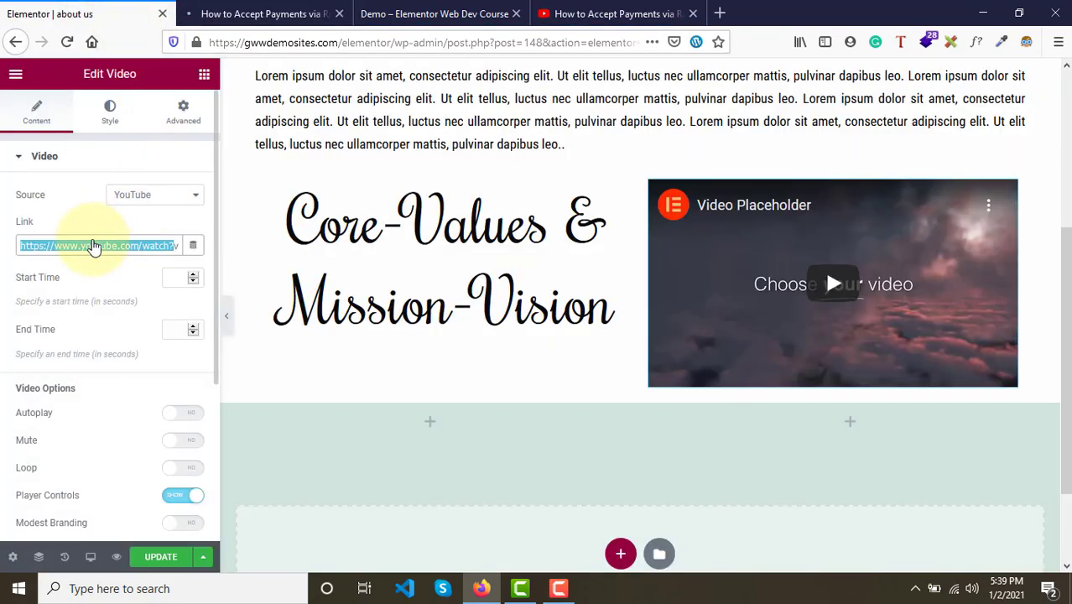
key(ctrl+v)
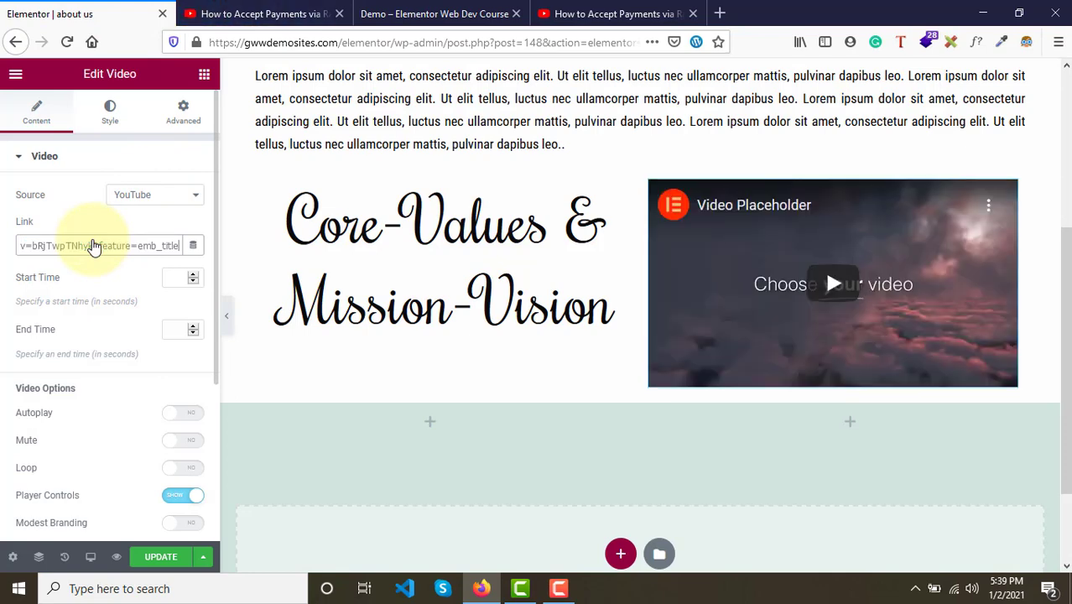
key(ctrl+a)
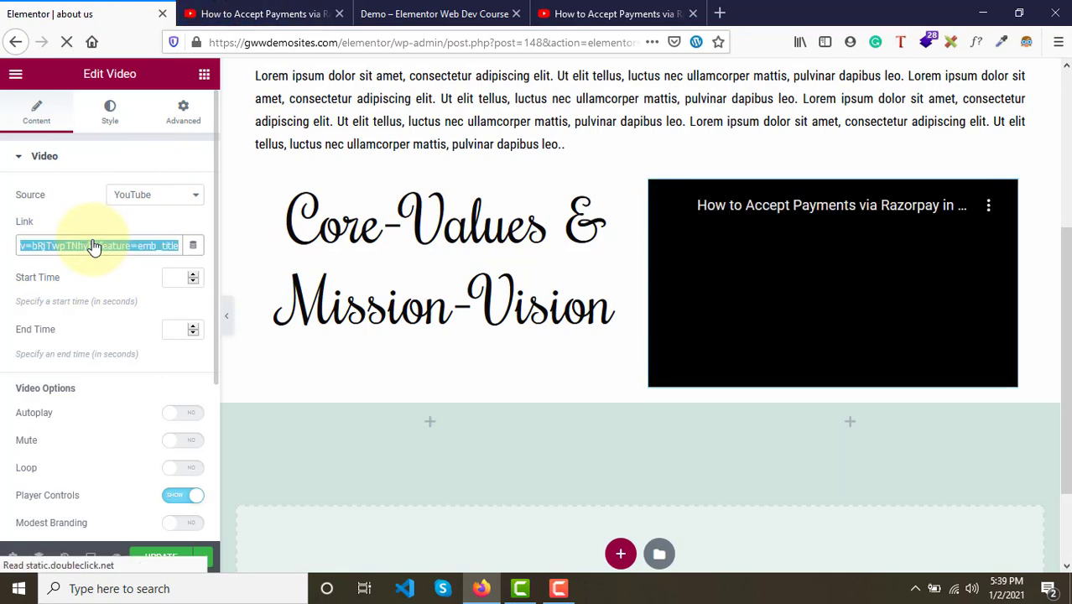
key(ctrl+v)
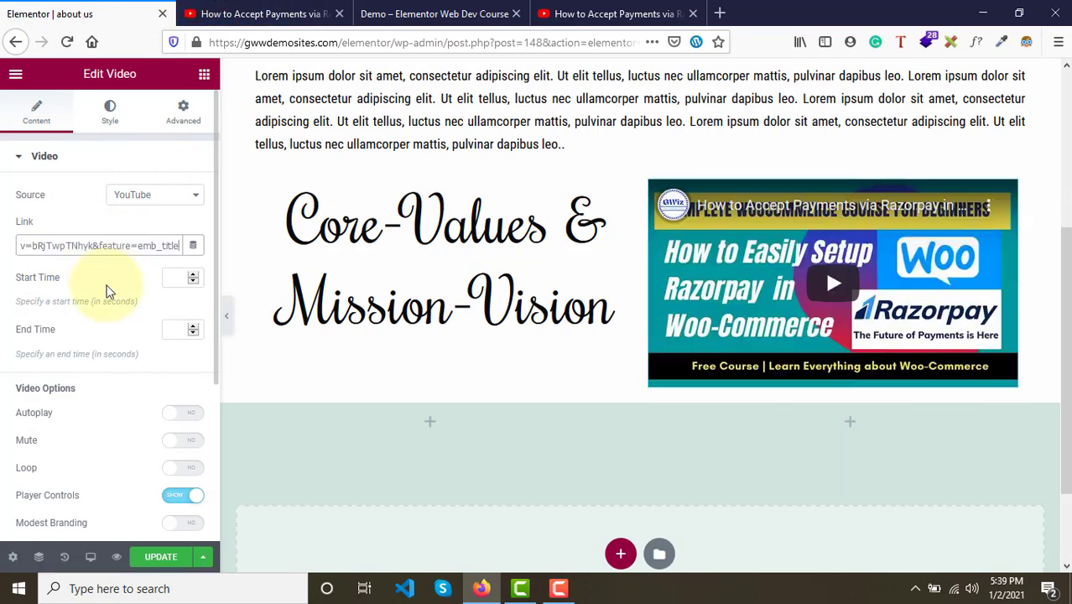
- Save the page changes with Update
click(176, 281)
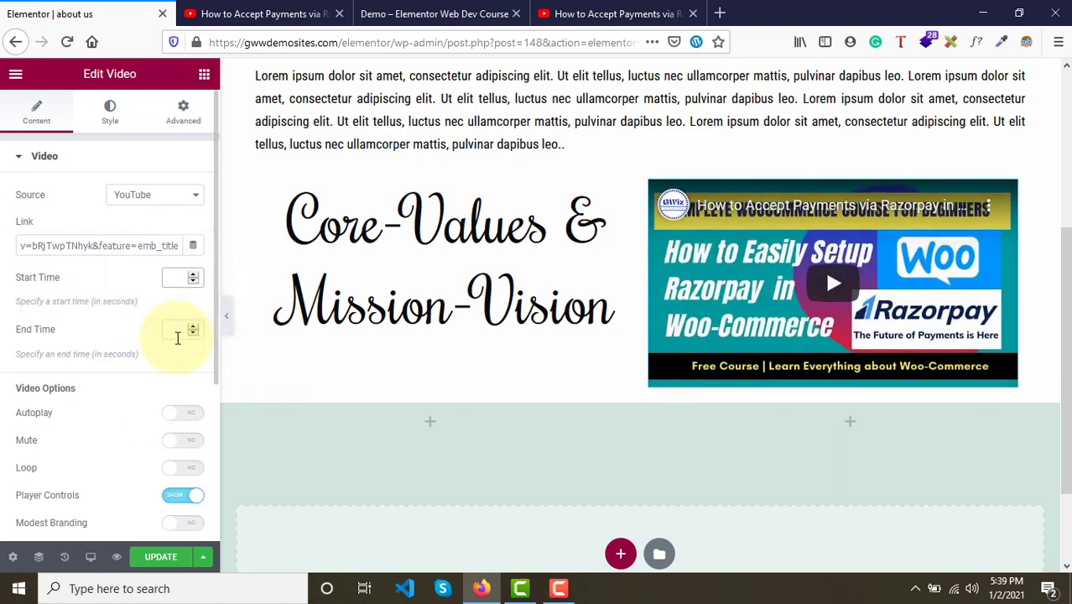
click(177, 337)
scroll(143, 427, down, 3)
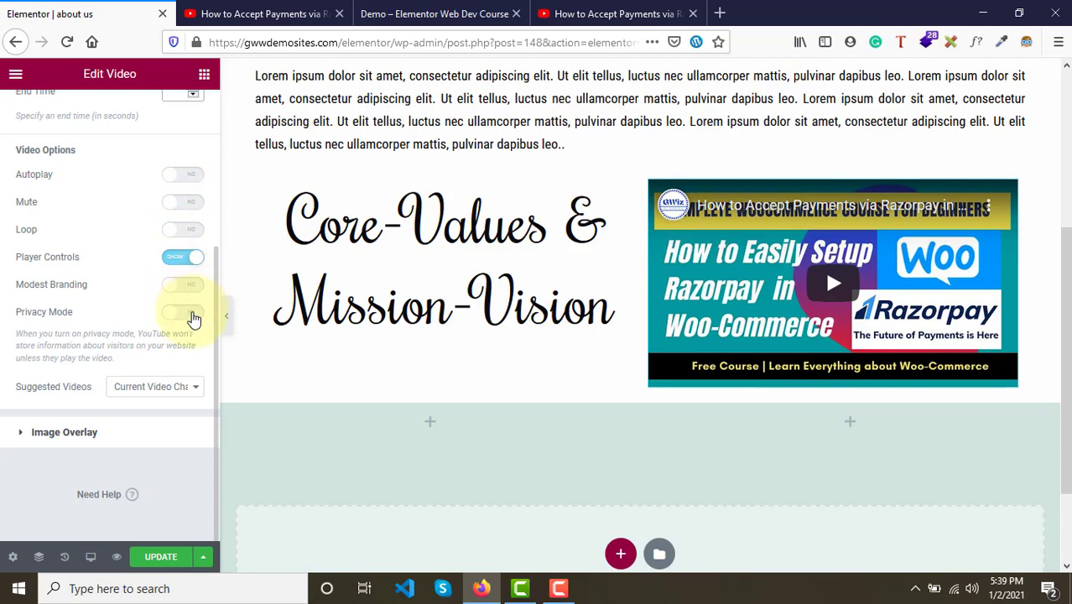
scroll(191, 327, up, 5)
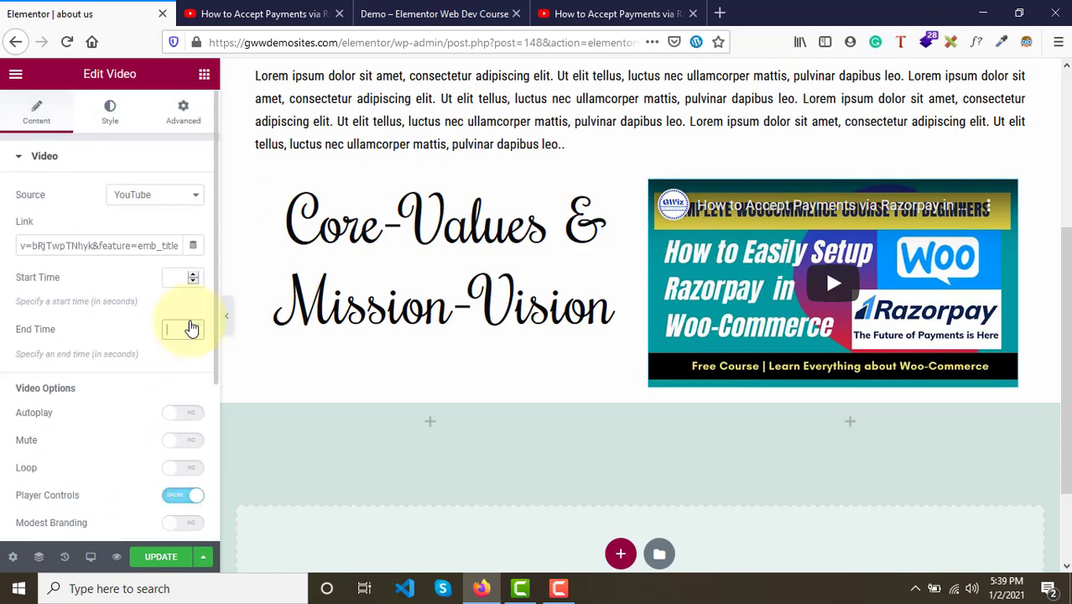
click(147, 567)
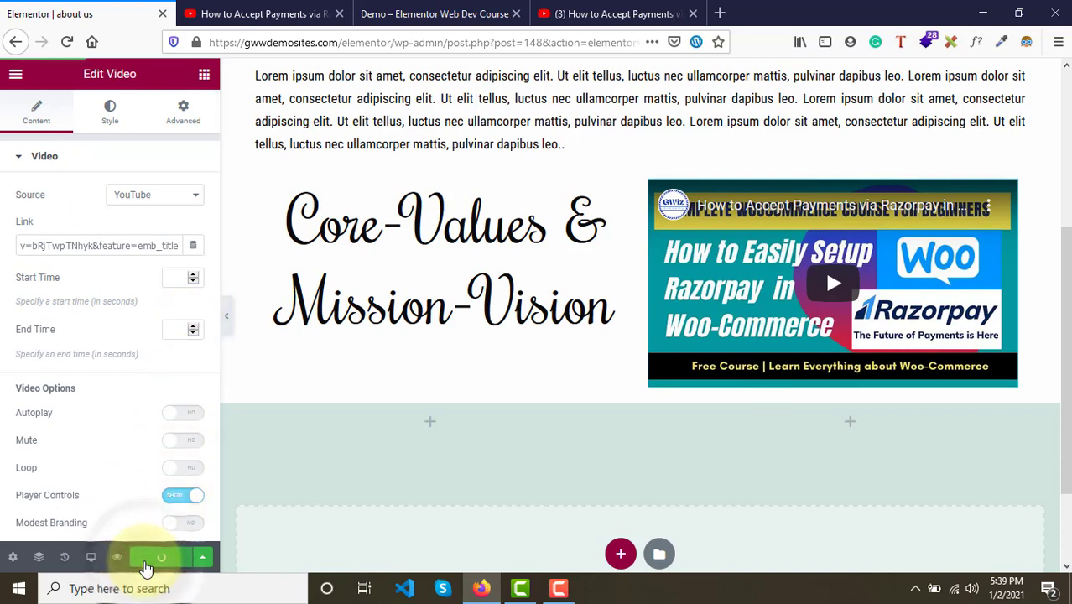
- Compare the About Us preview with the demo page's intro paragraph and Core-Values section spacing
click(302, 13)
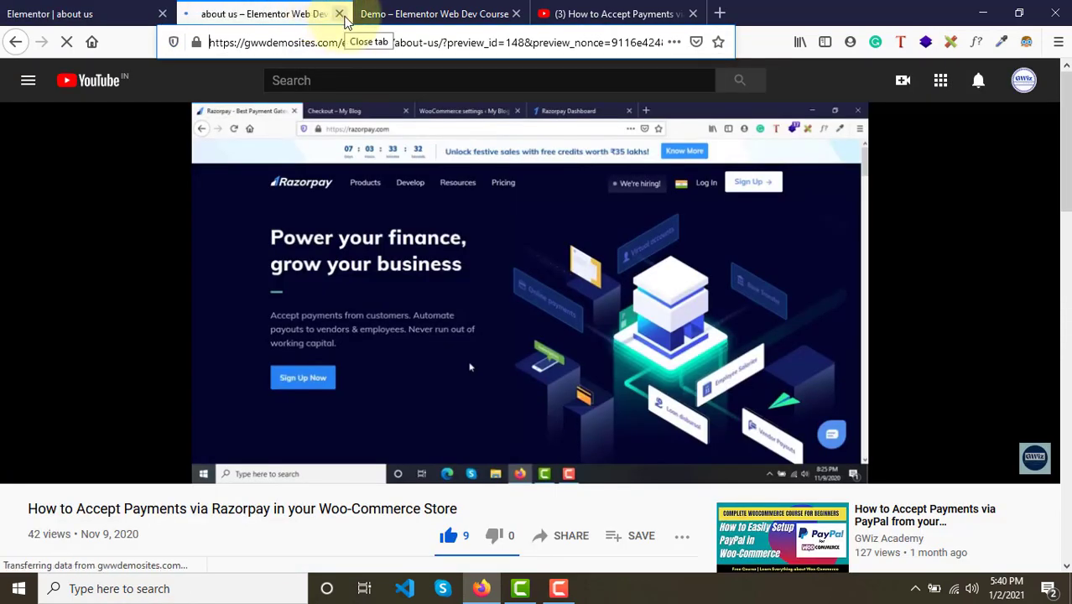
click(407, 13)
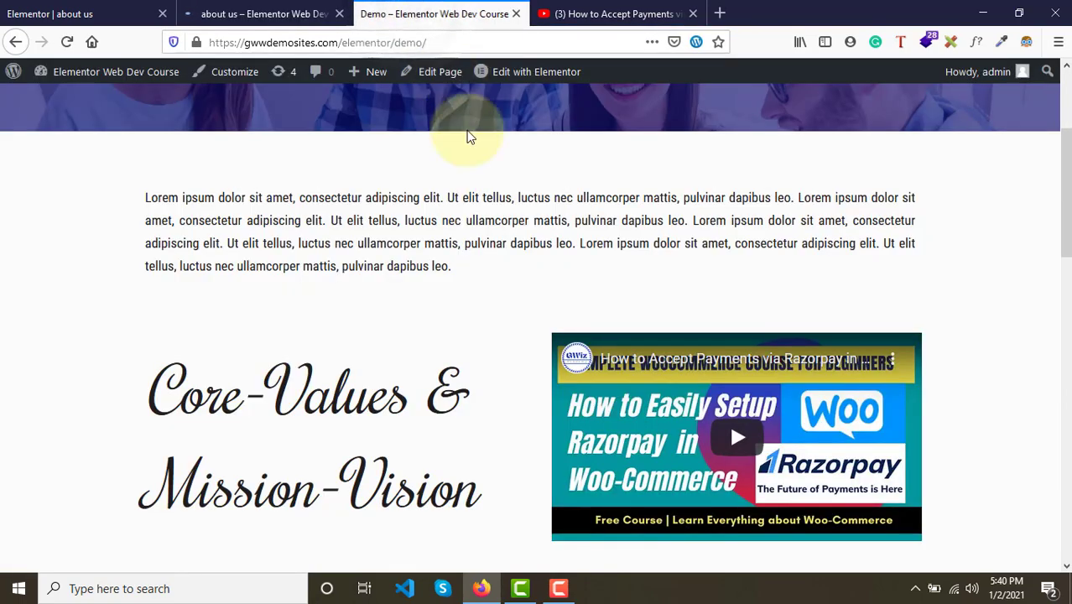
scroll(470, 137, down, 3)
scroll(470, 137, up, 3)
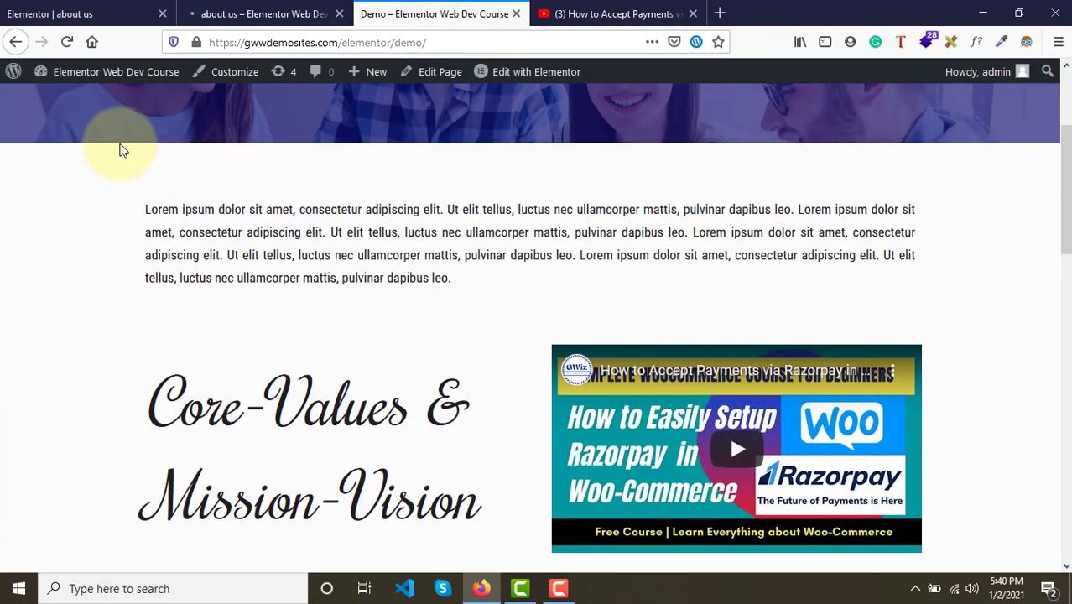
scroll(217, 183, down, 2)
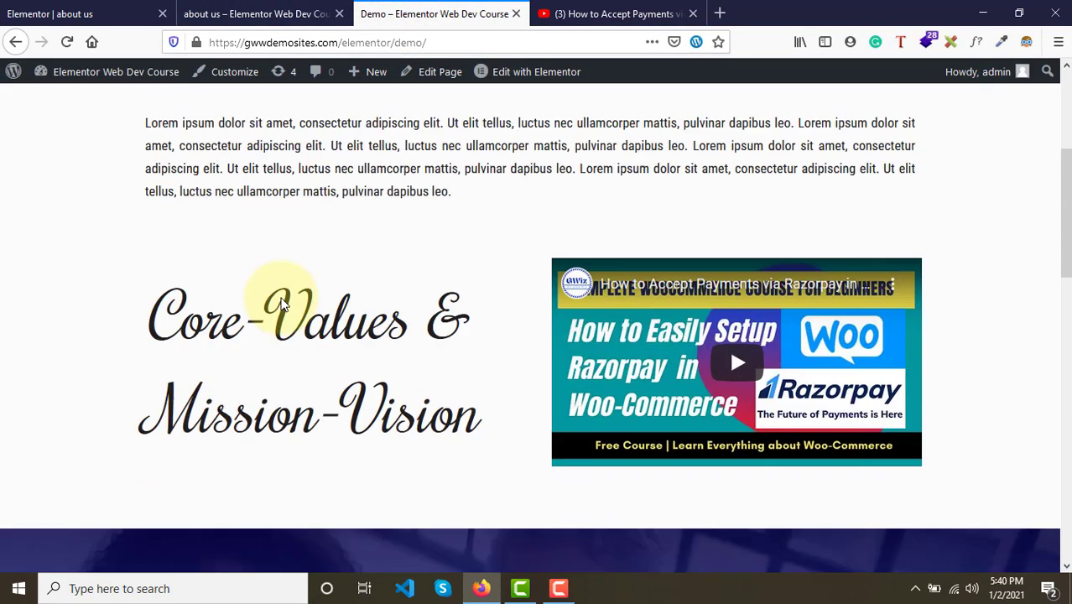
scroll(269, 416, up, 1)
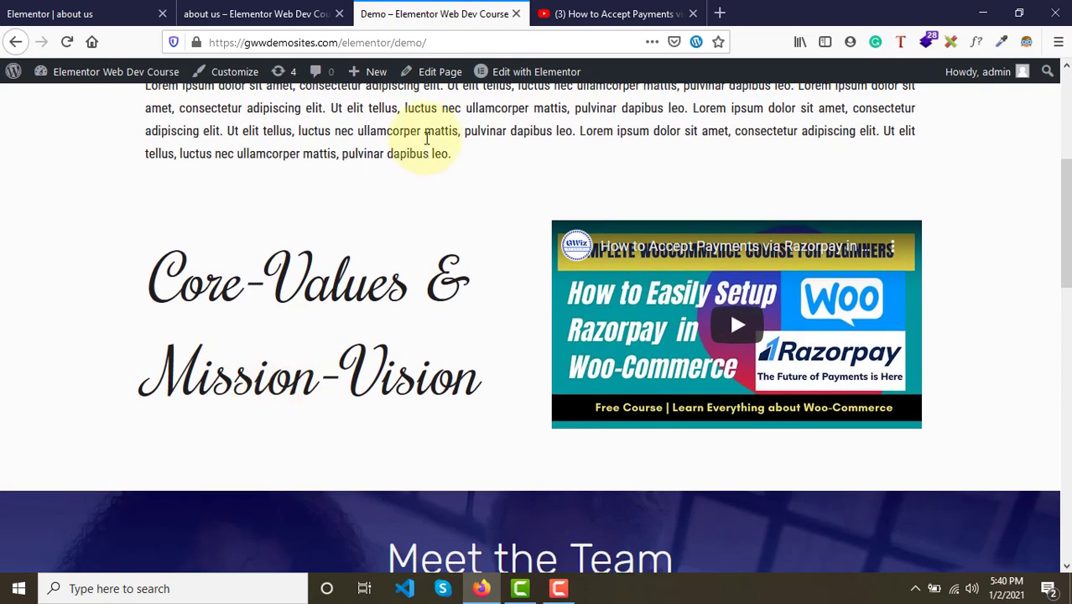
scroll(441, 229, up, 1)
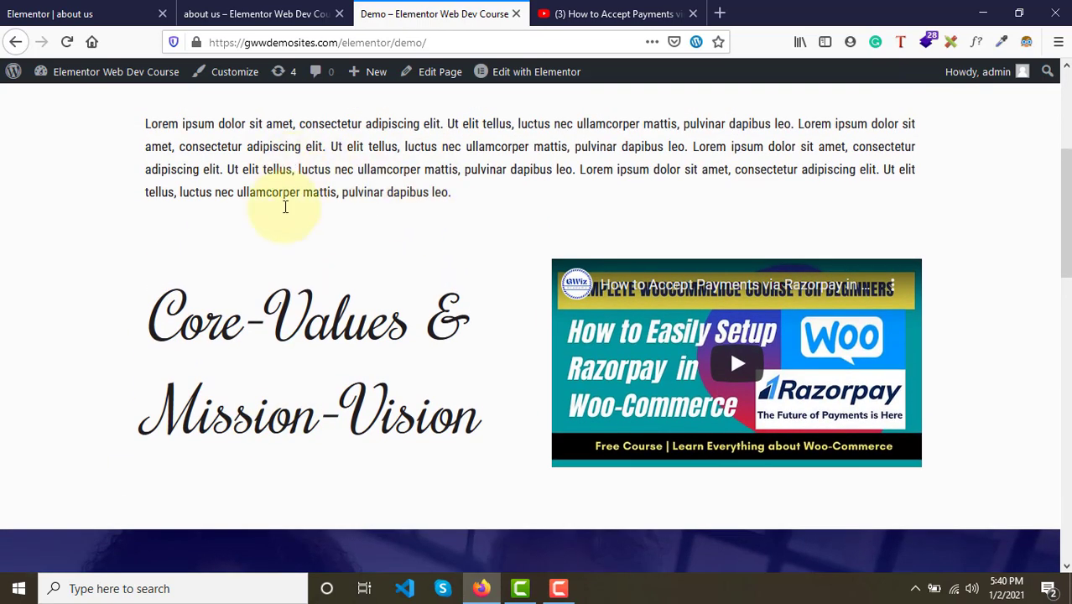
click(235, 14)
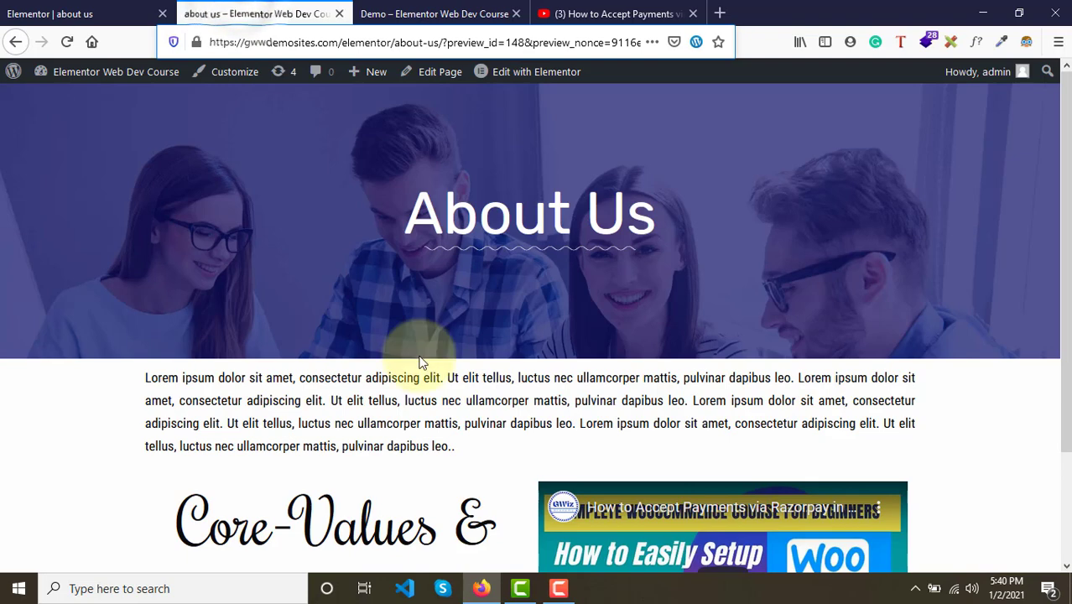
scroll(370, 421, down, 3)
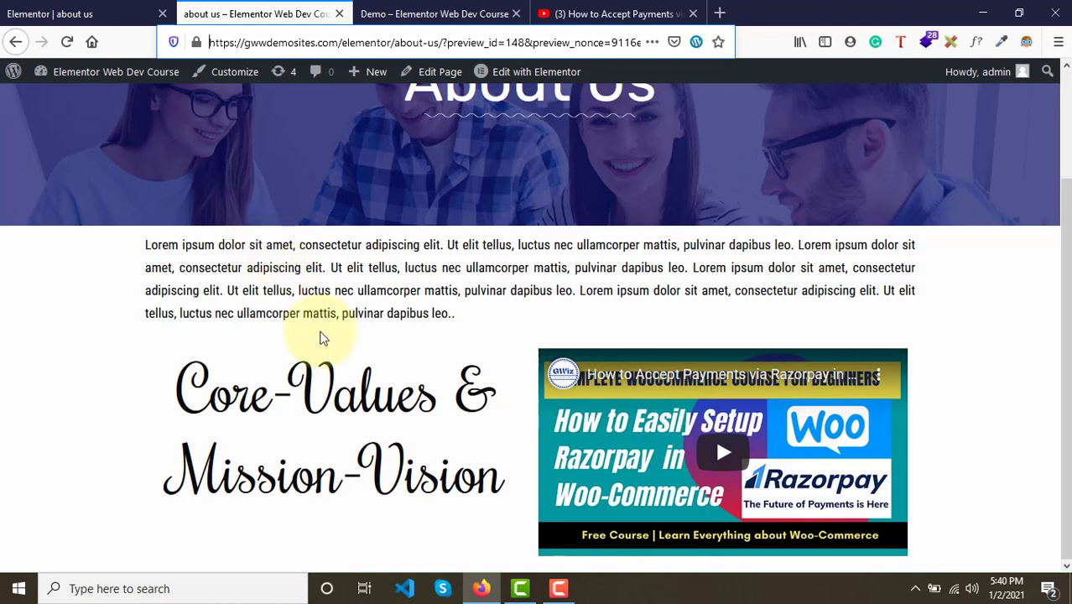
click(110, 9)
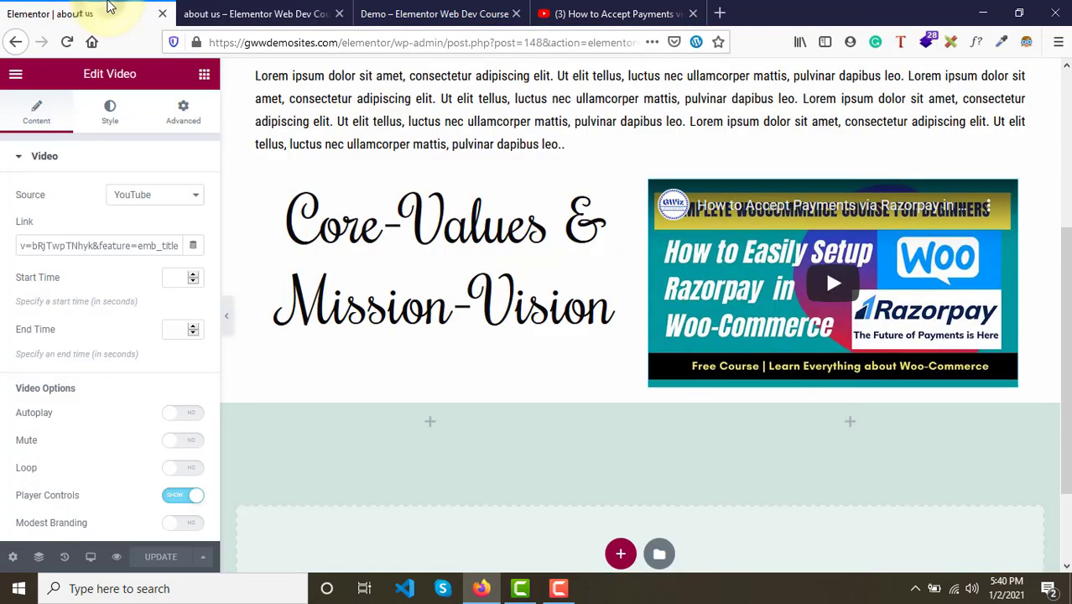
- Unlink the intro paragraph's margins and set its top margin to 50 px and bottom margin to 30 px
scroll(479, 186, up, 2)
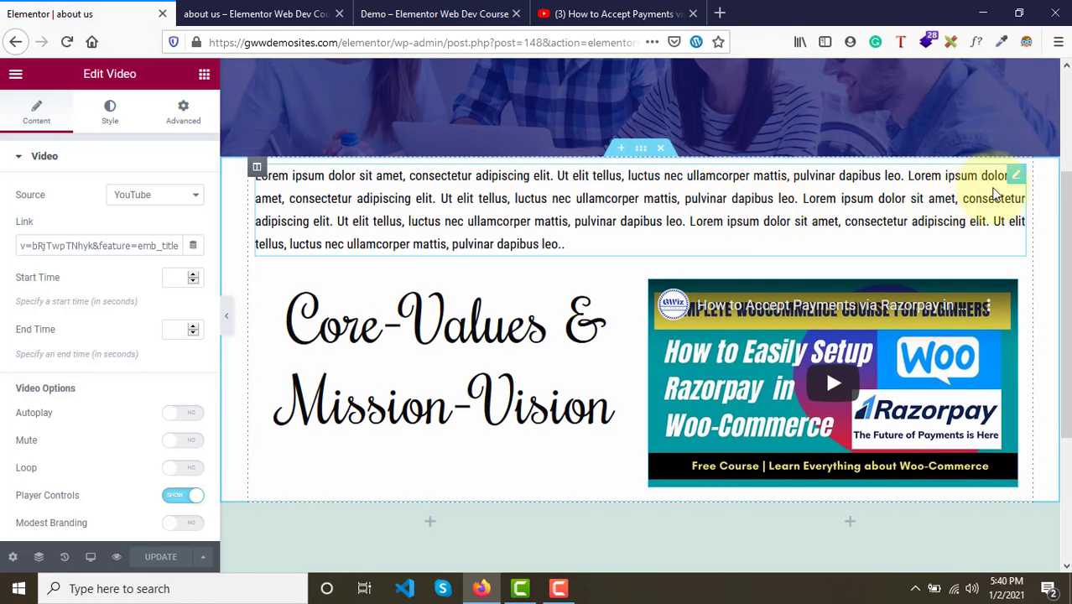
click(1018, 177)
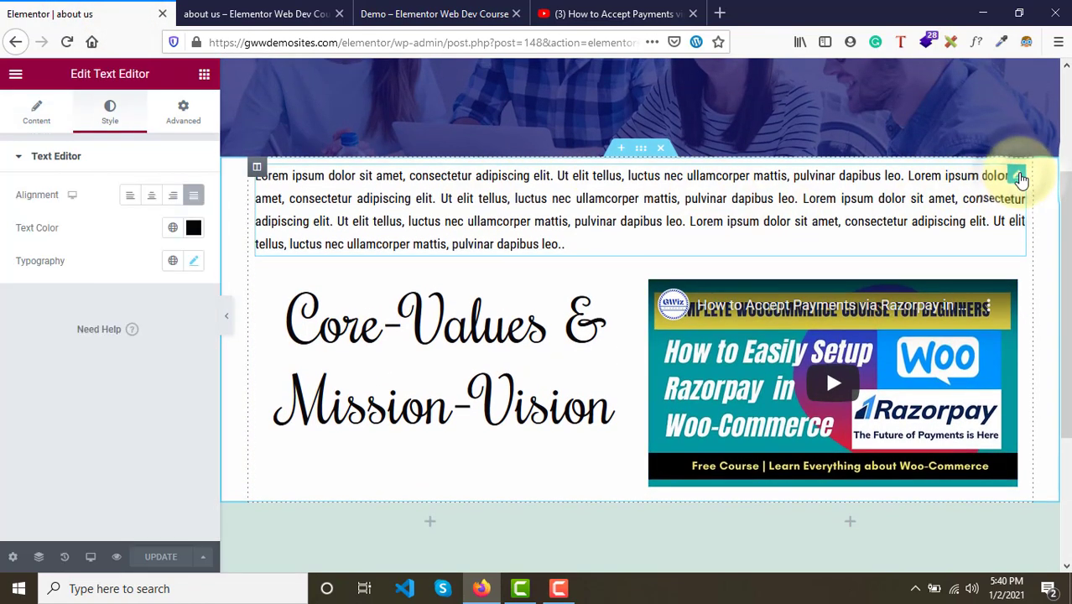
click(183, 122)
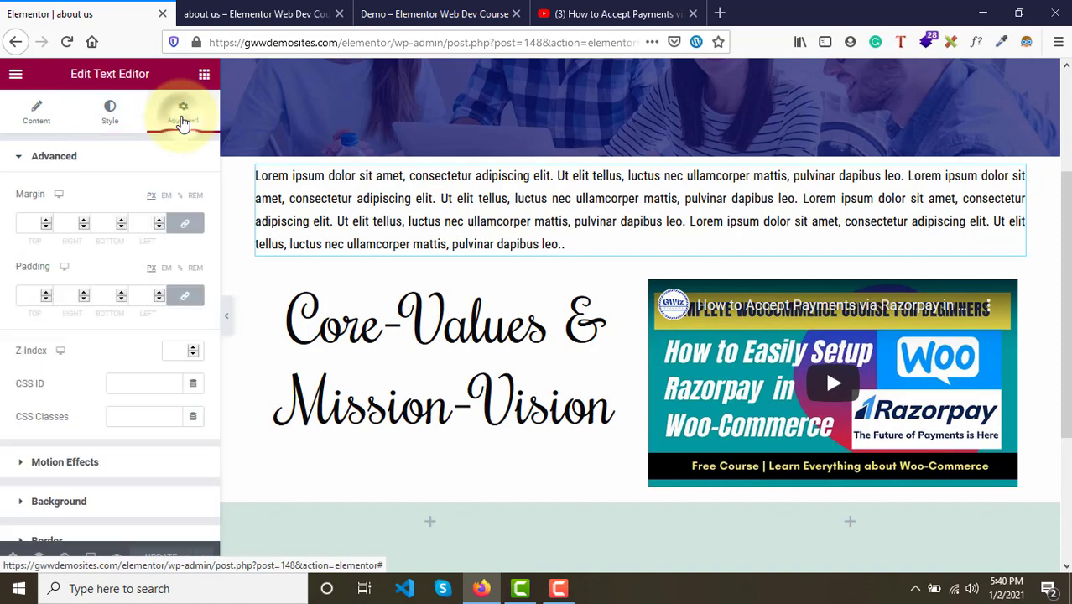
click(184, 225)
click(33, 225)
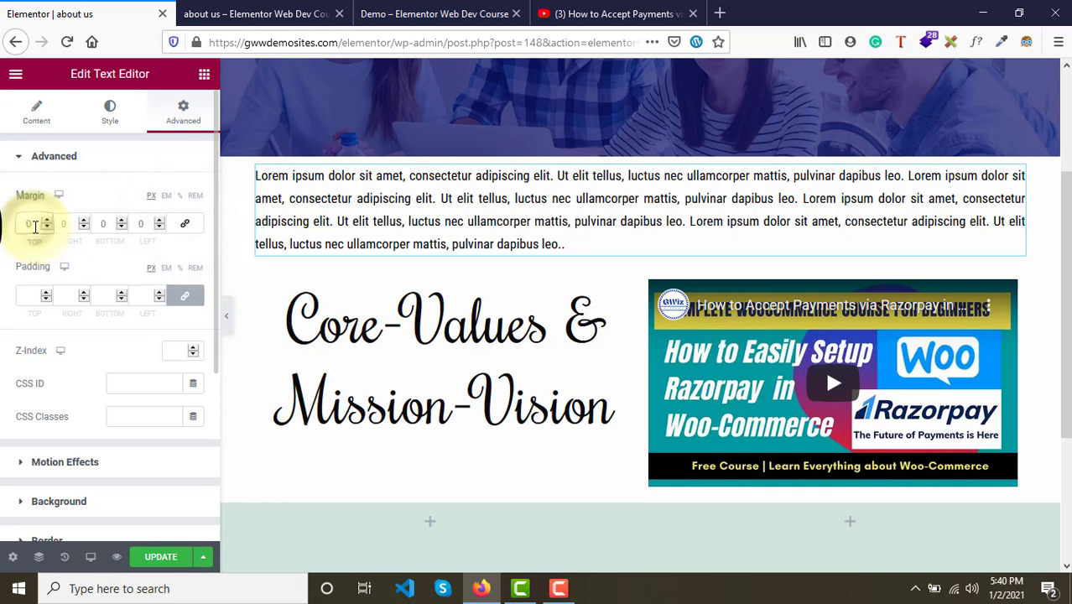
text(50)
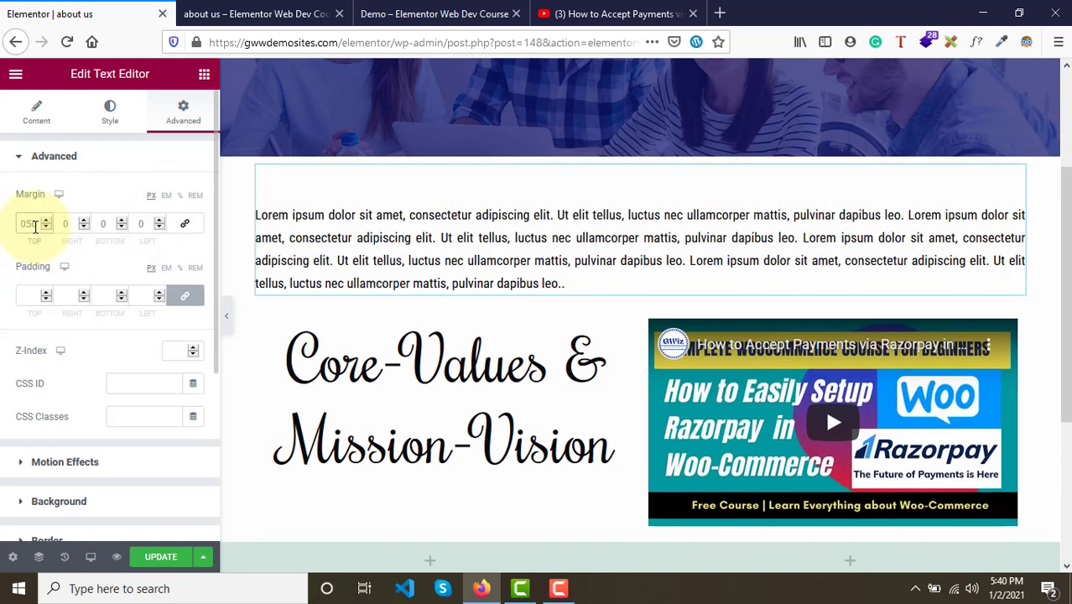
click(102, 224)
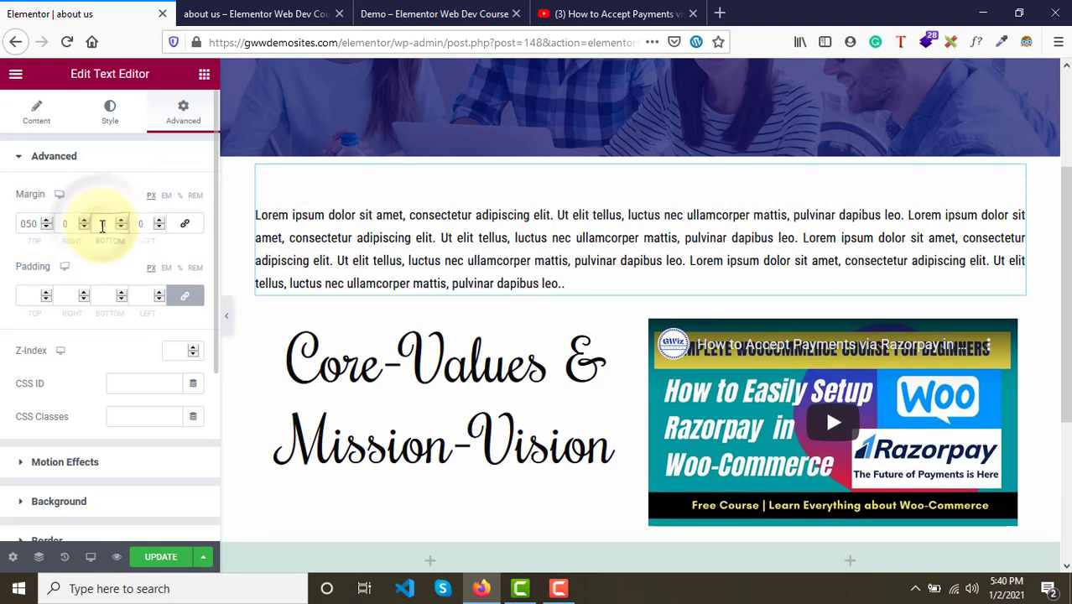
text(30)
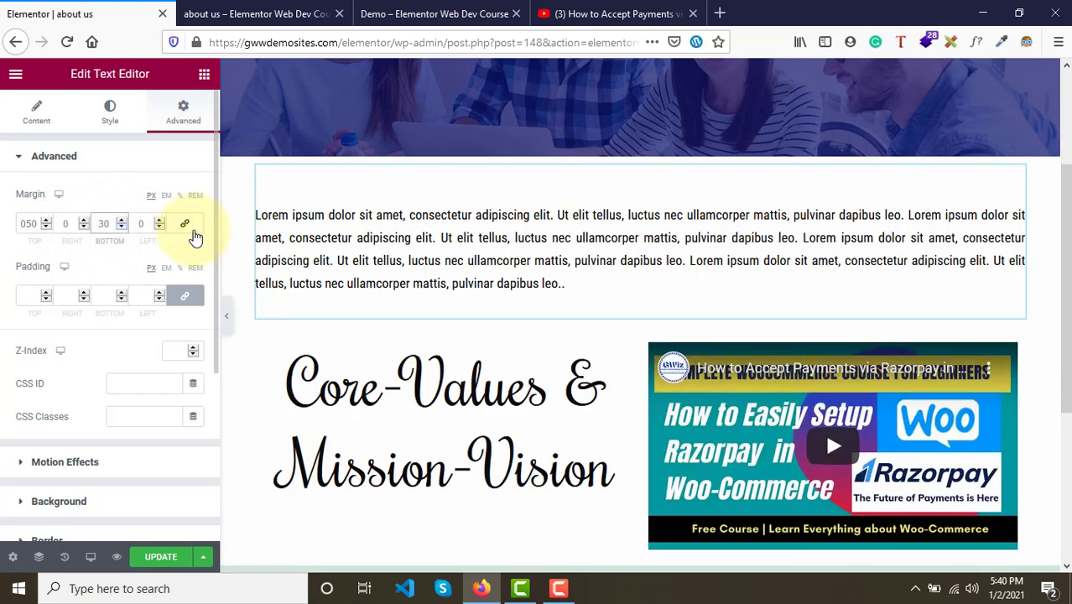
- Unlink the Core-Values inner section's margins and set its bottom margin to 30 px
scroll(558, 401, down, 2)
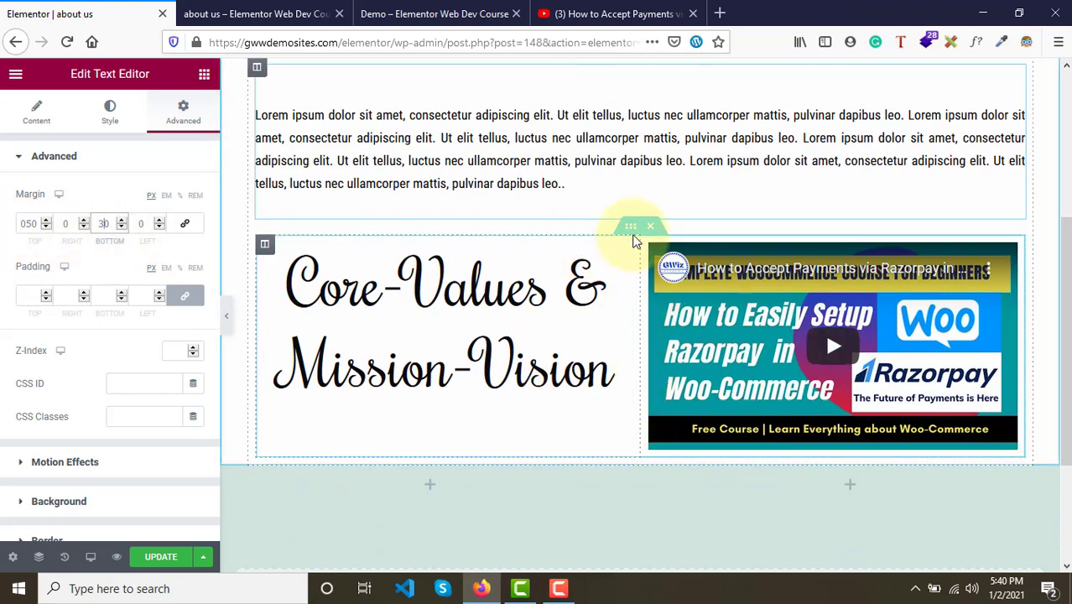
scroll(395, 446, up, 1)
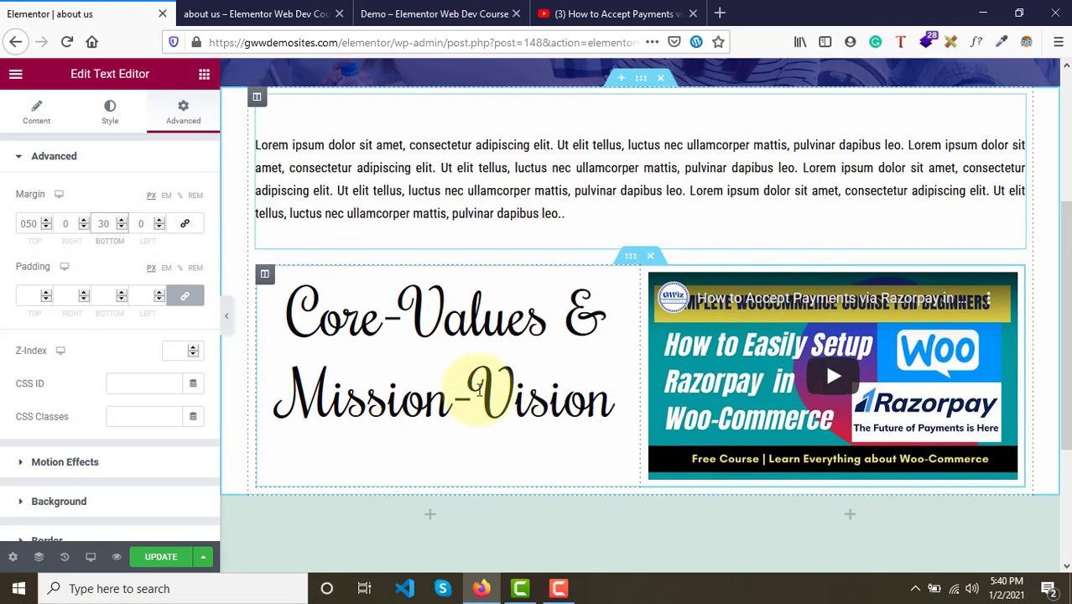
click(630, 259)
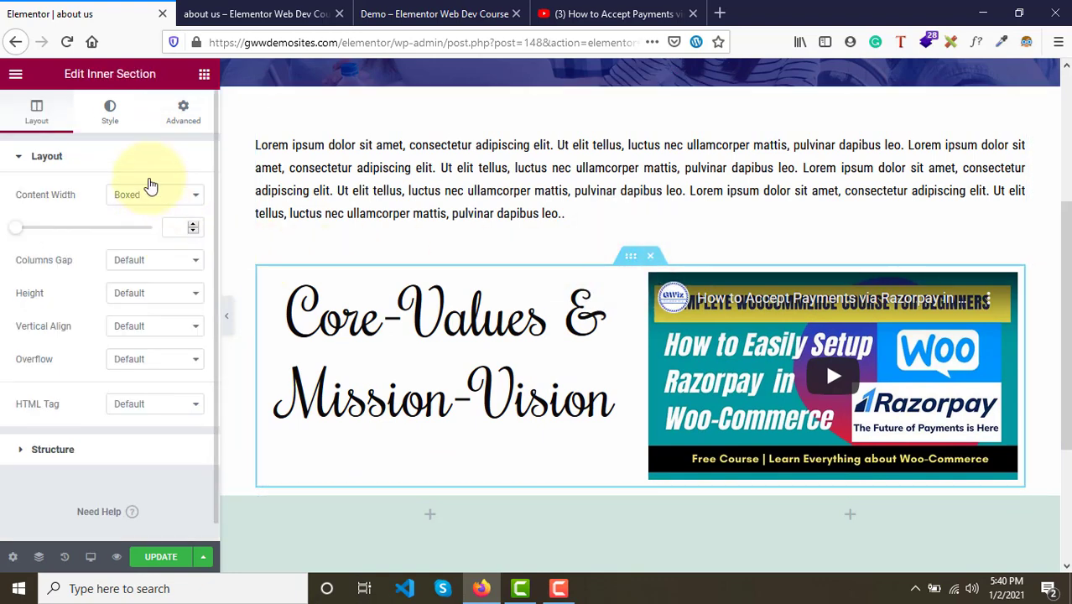
click(183, 111)
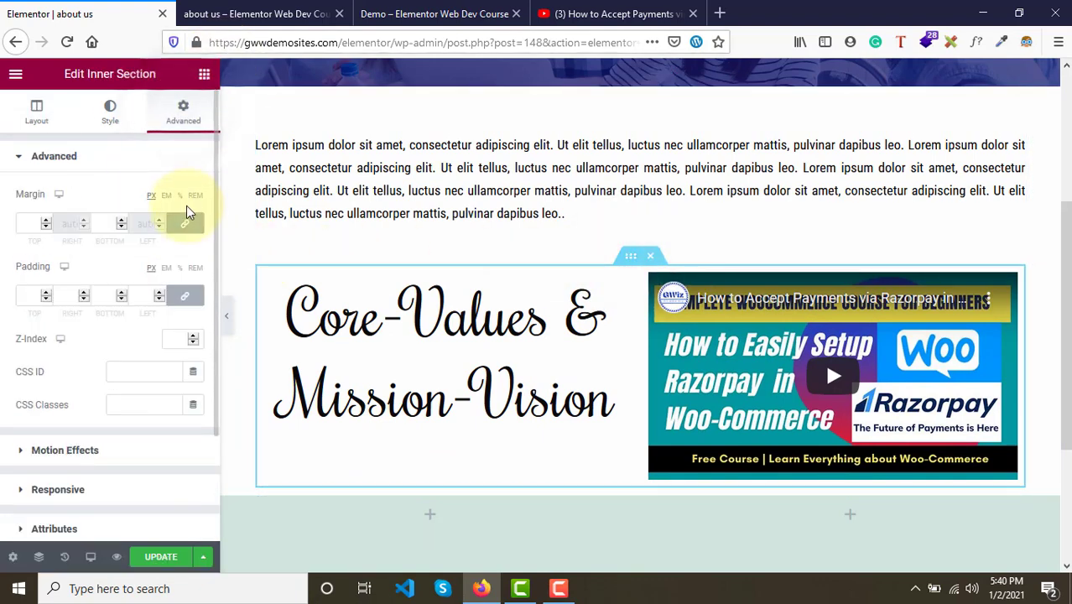
click(182, 231)
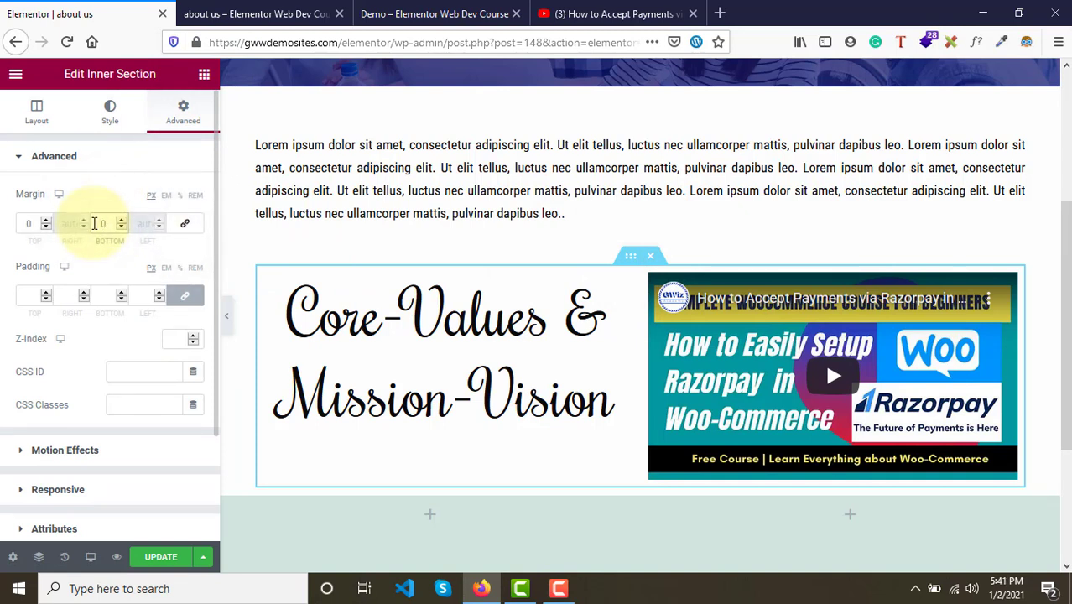
text(30)
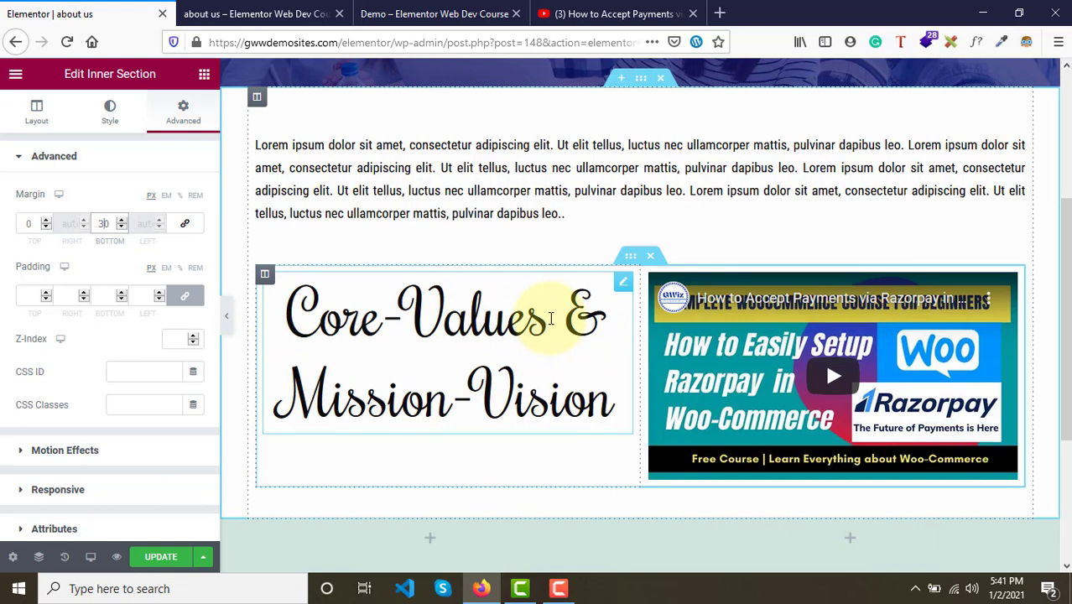
- Set the heading column's vertical alignment to Middle
click(265, 275)
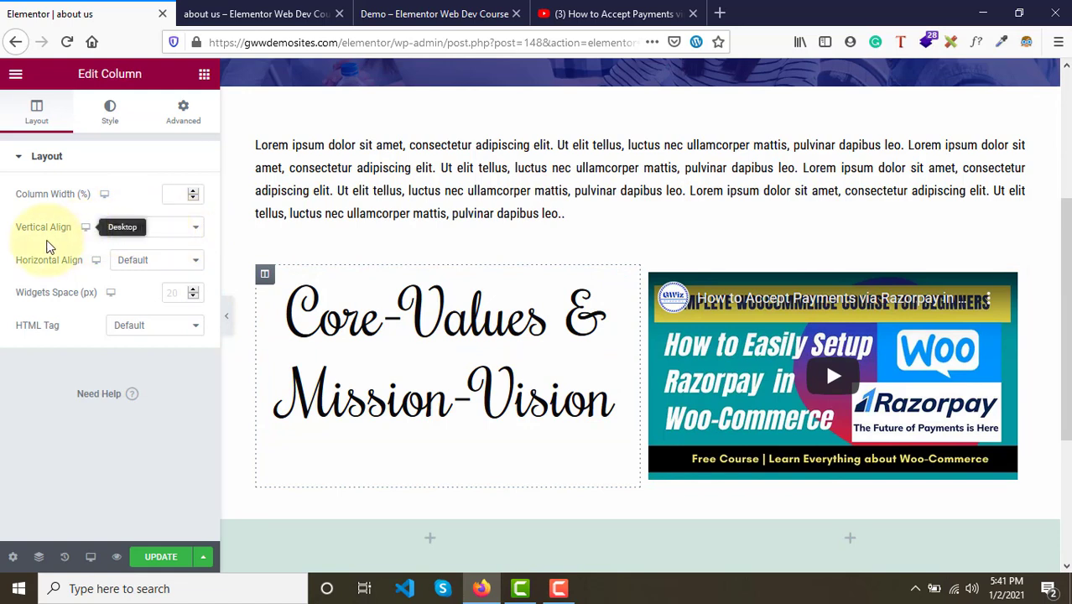
click(154, 229)
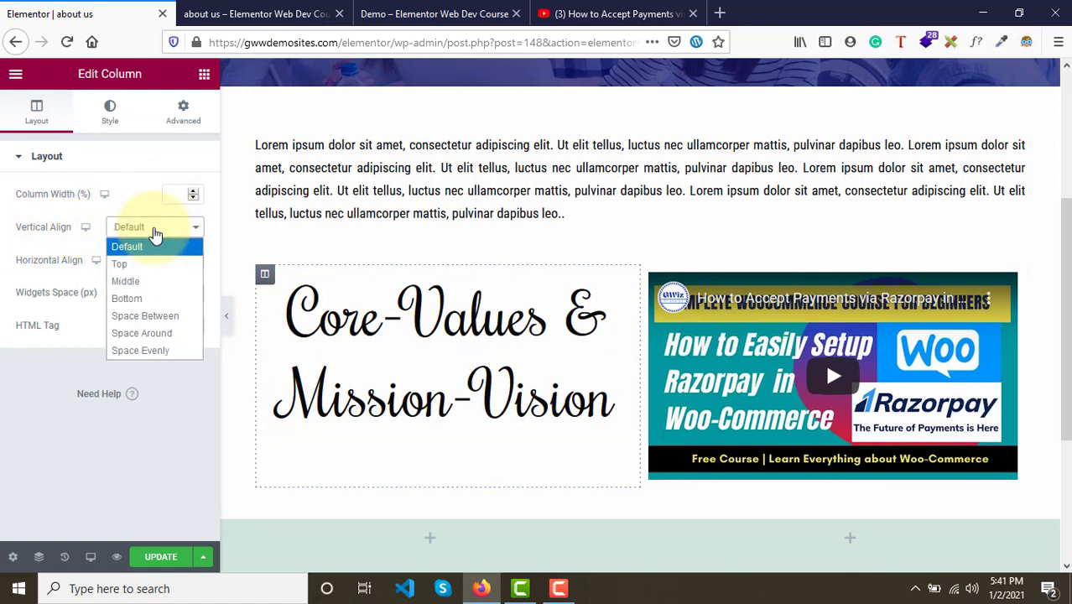
click(164, 283)
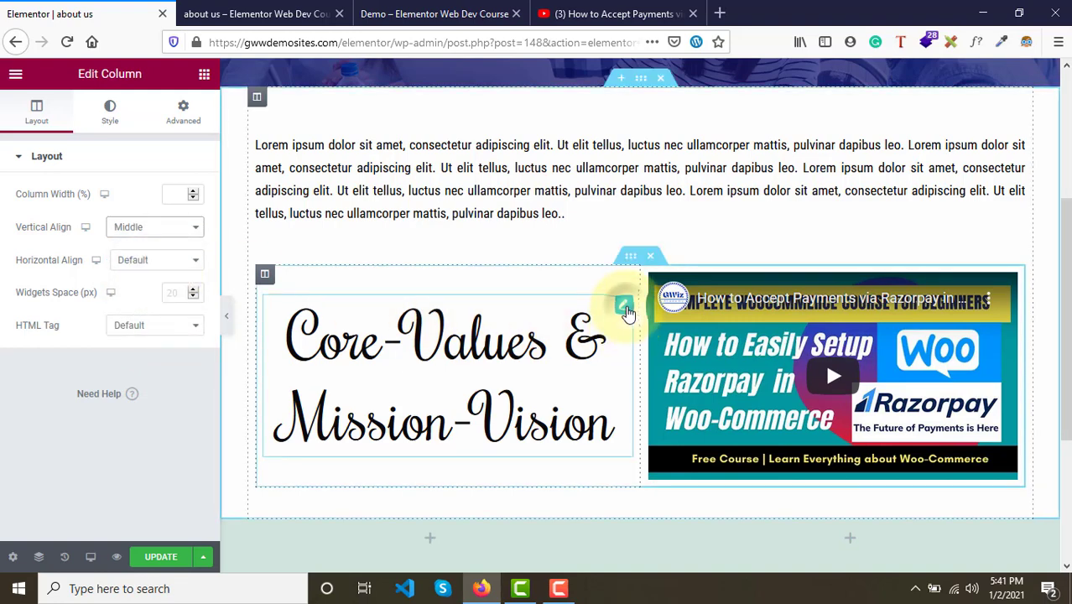
click(625, 309)
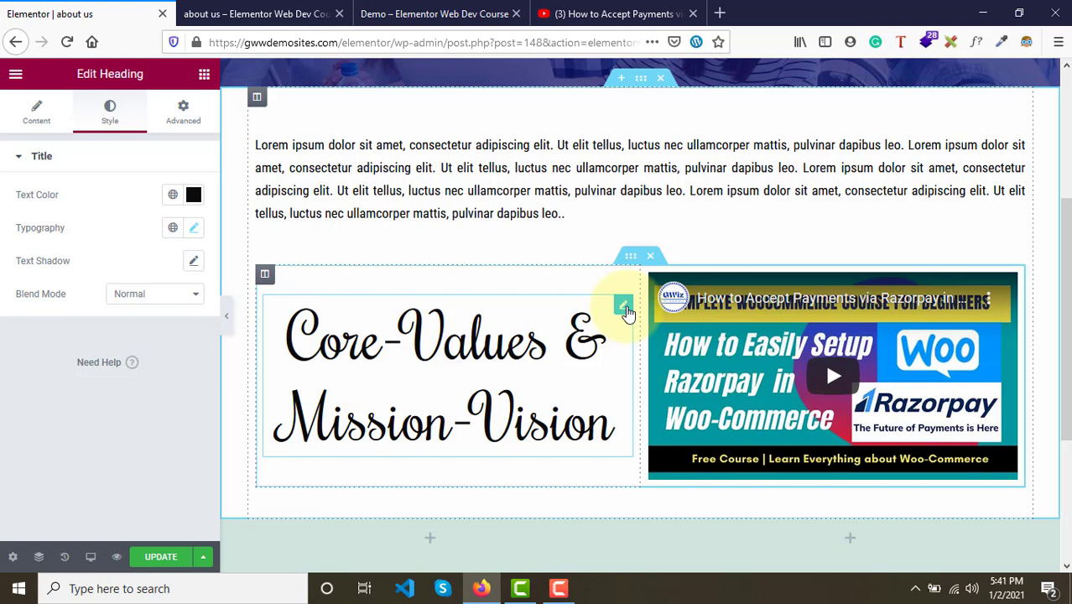
click(265, 276)
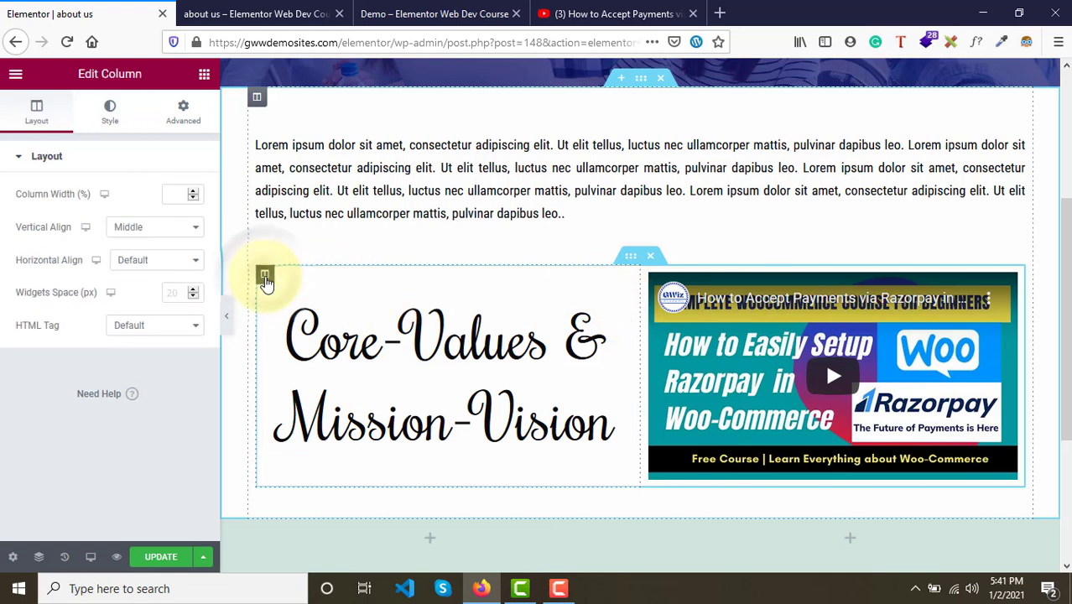
click(121, 228)
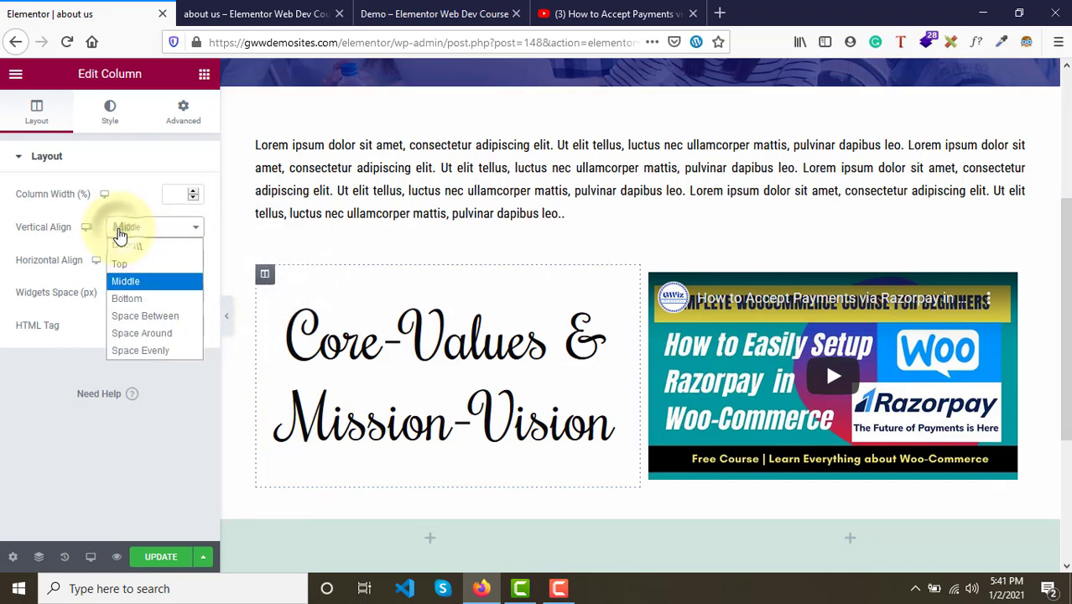
click(130, 281)
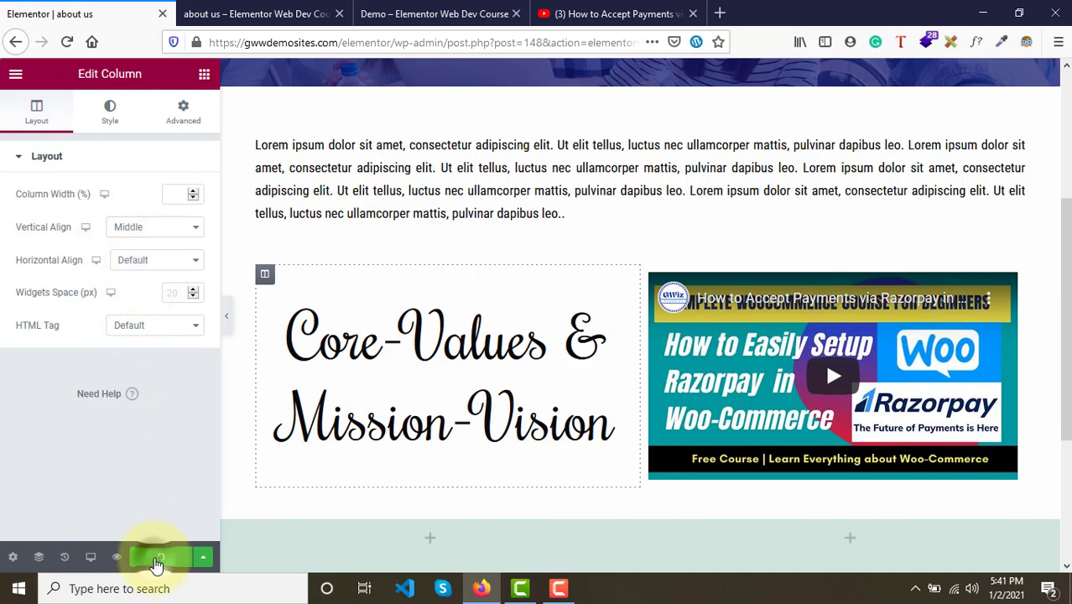
- Compare the About Us preview with the demo page's Core-Values section
click(277, 13)
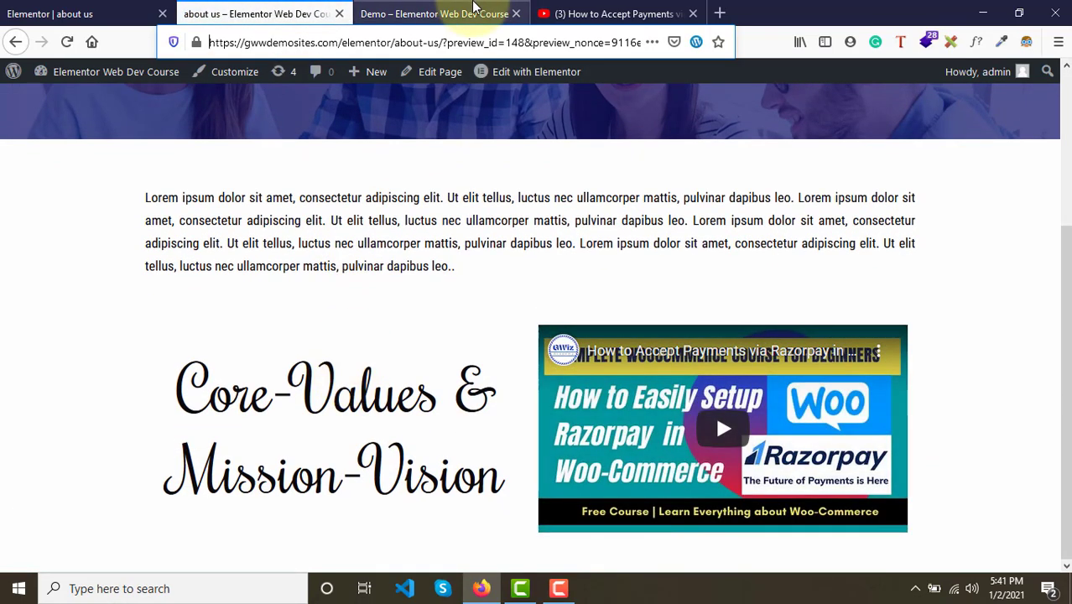
click(474, 11)
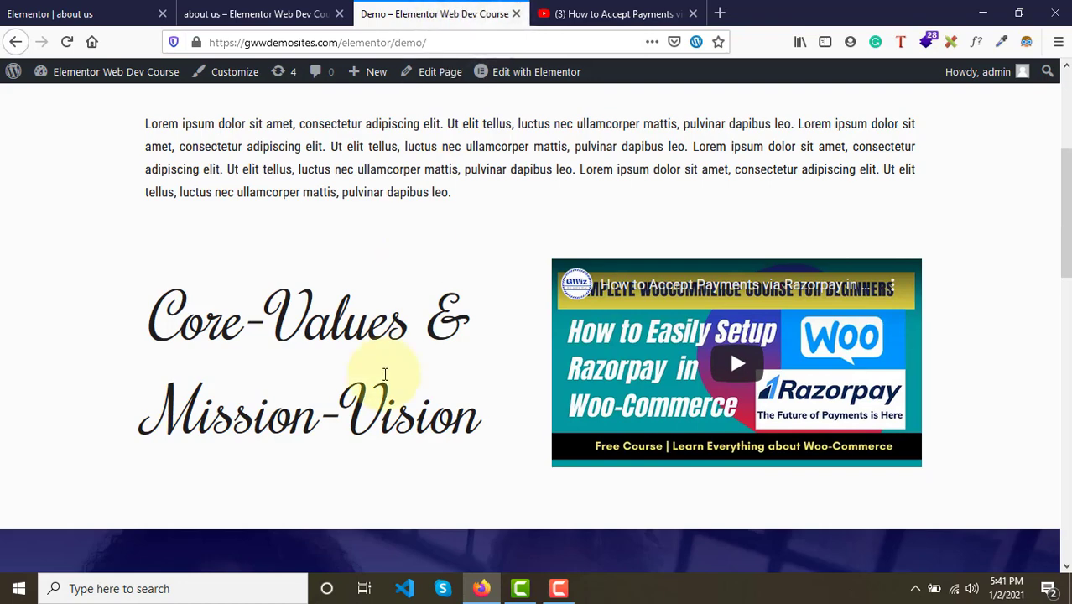
click(254, 13)
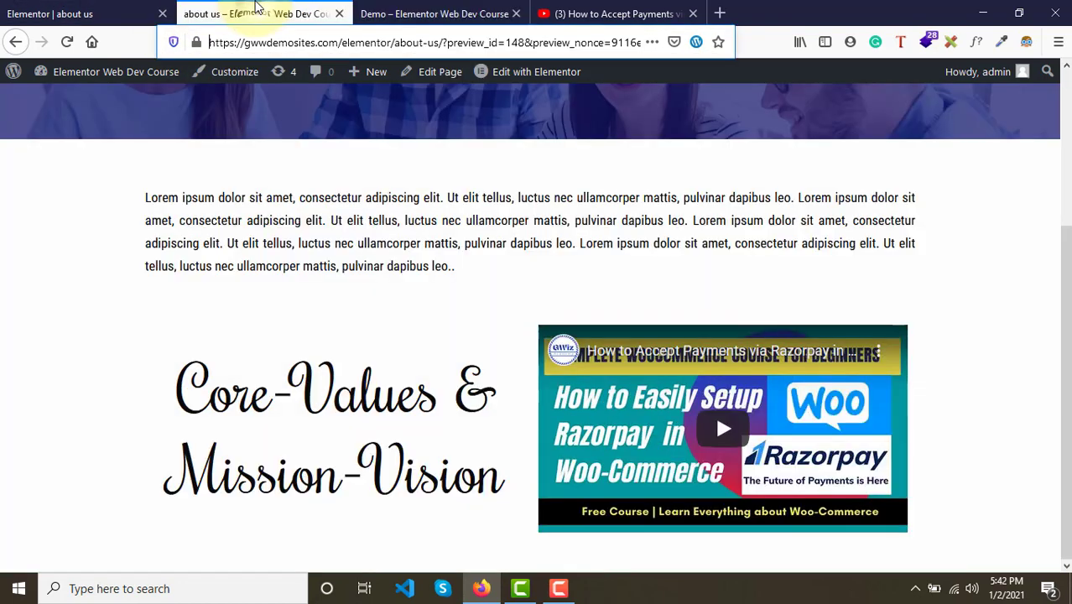
click(105, 12)
- Set the Core-Values & Mission-Vision heading's alignment to left
drag(361, 403, 471, 413)
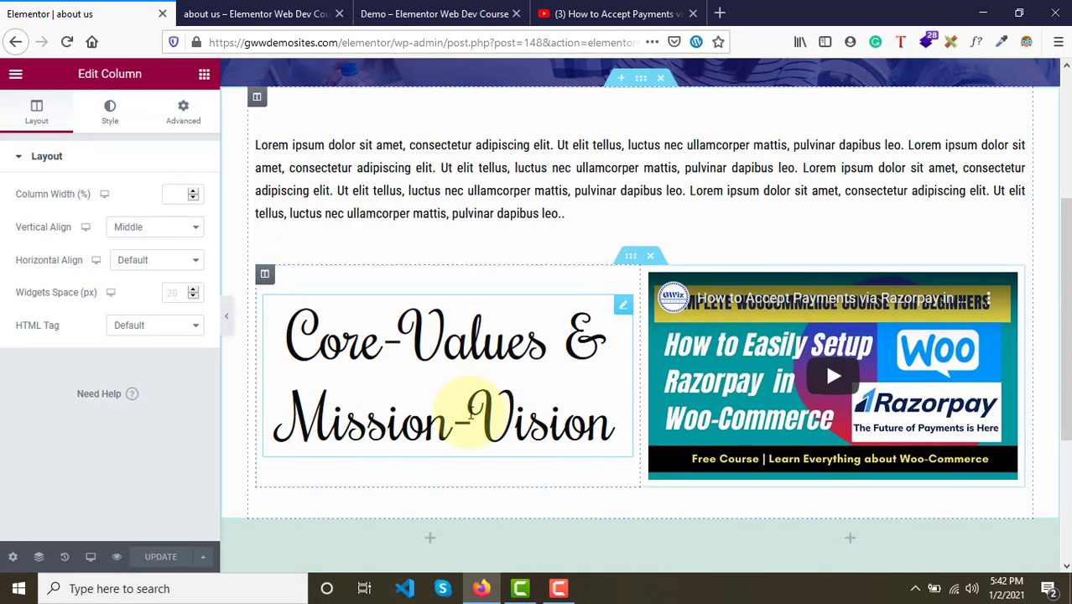
click(622, 309)
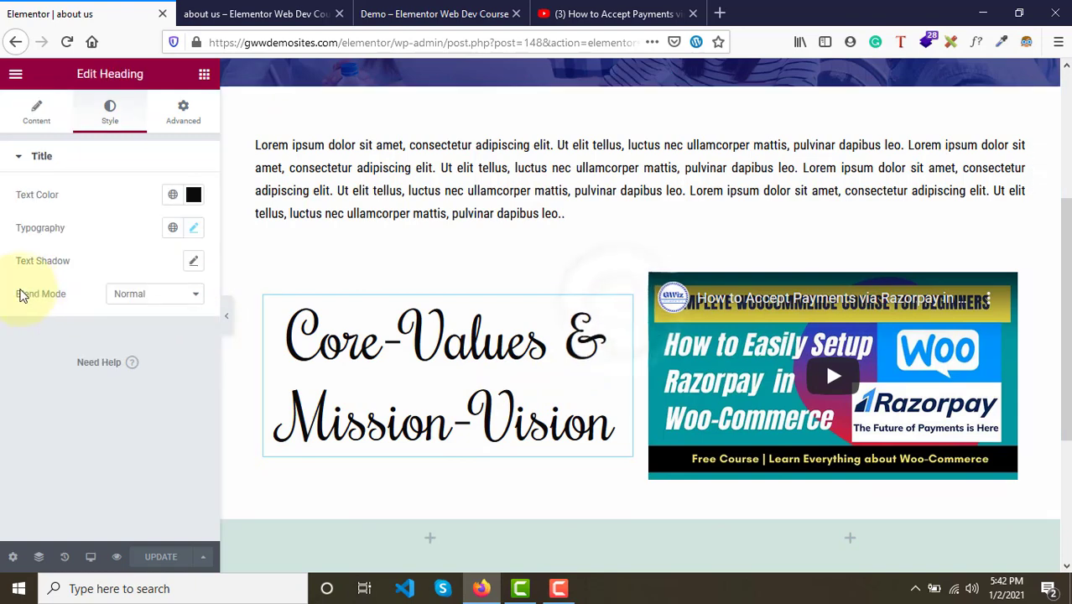
click(36, 109)
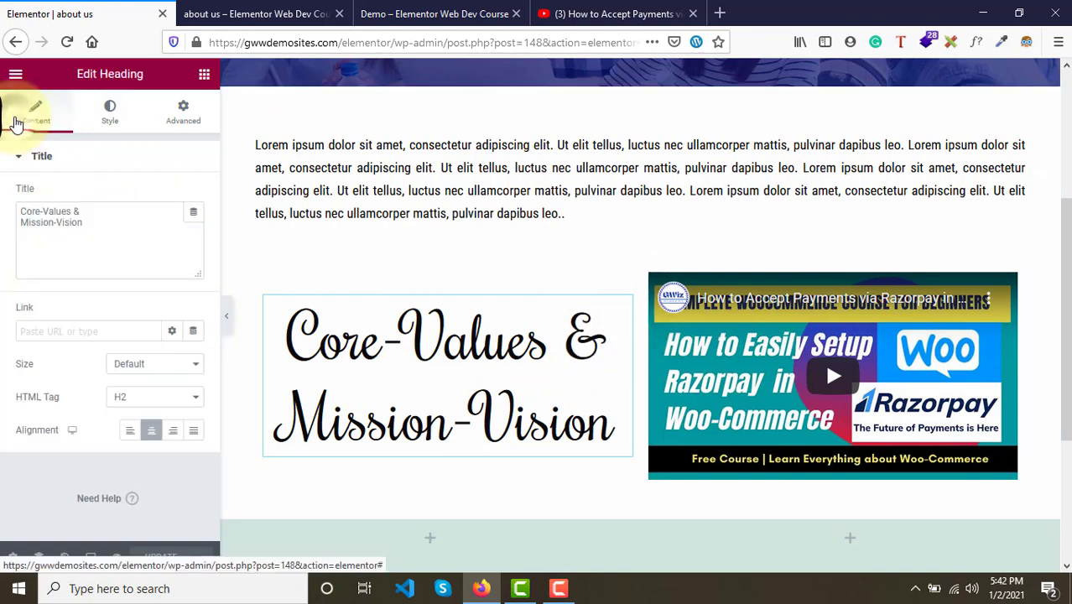
click(131, 438)
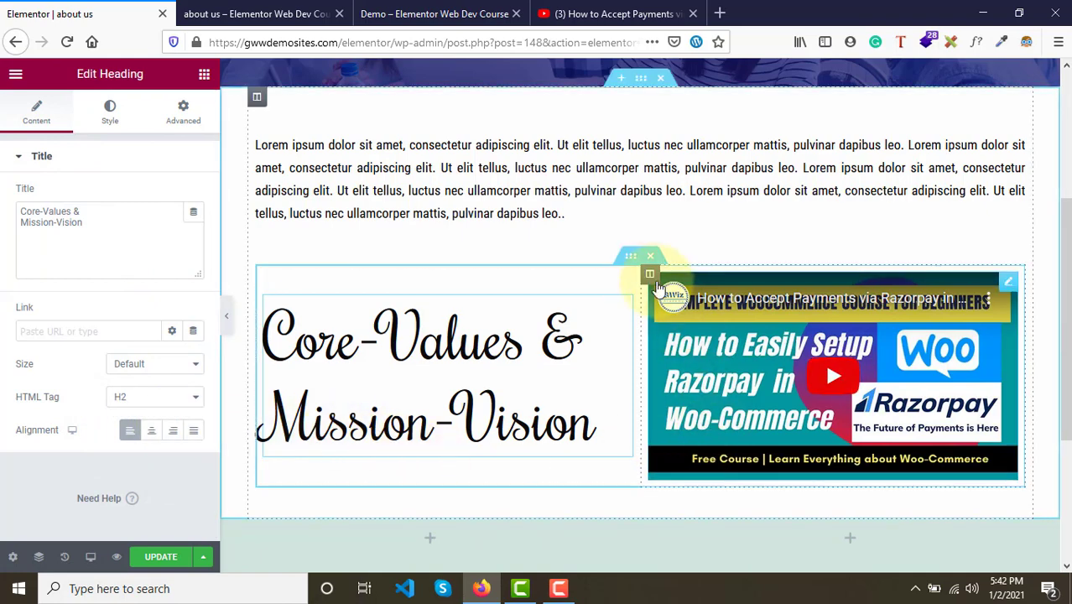
- Set the video column's margin and padding to 0 and save the page with Update
click(648, 273)
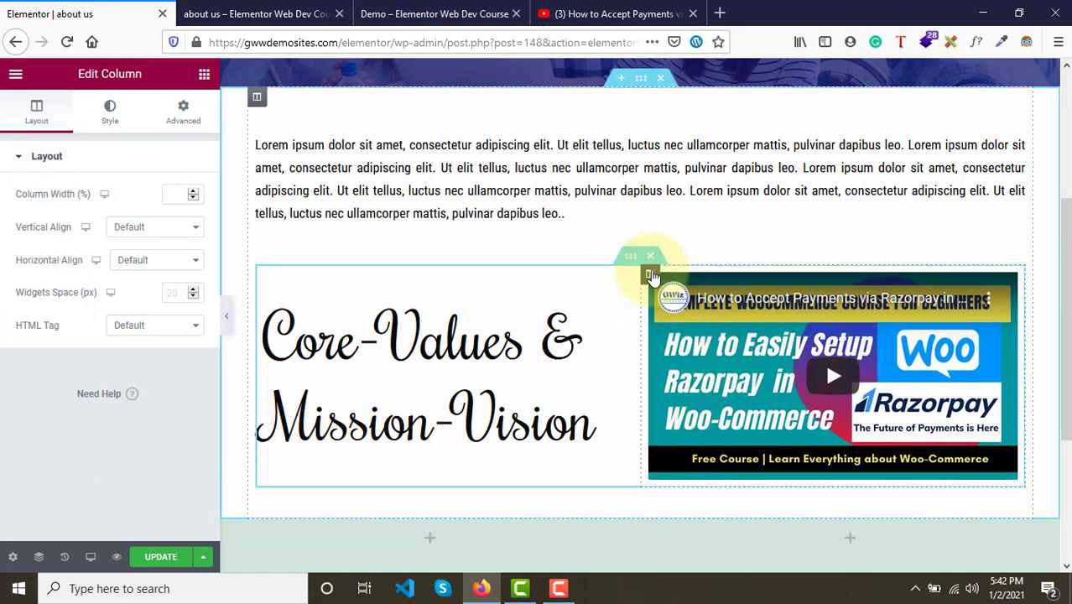
click(186, 118)
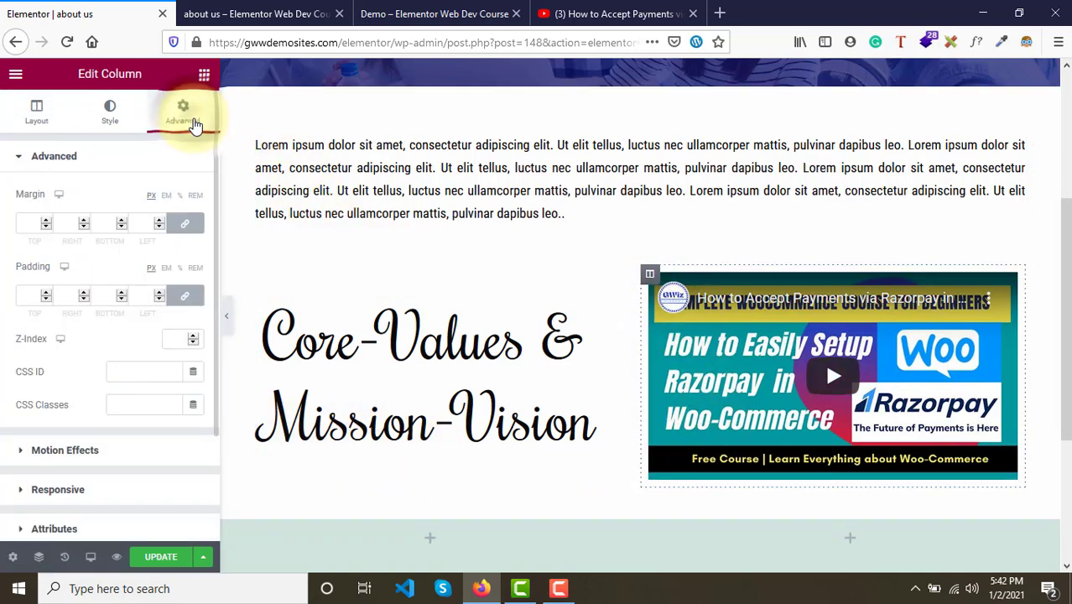
click(24, 223)
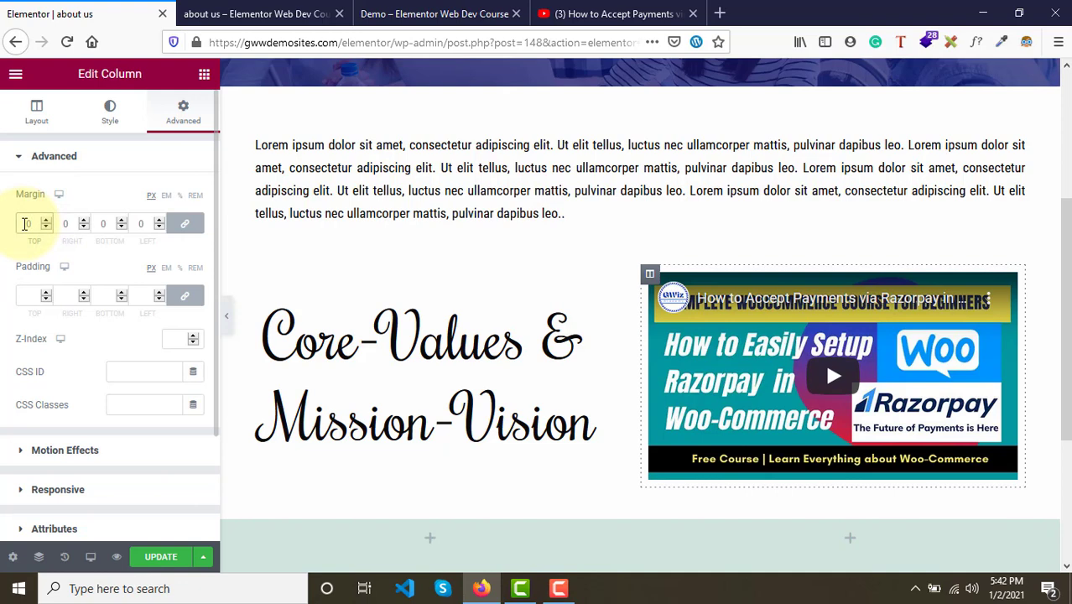
click(28, 295)
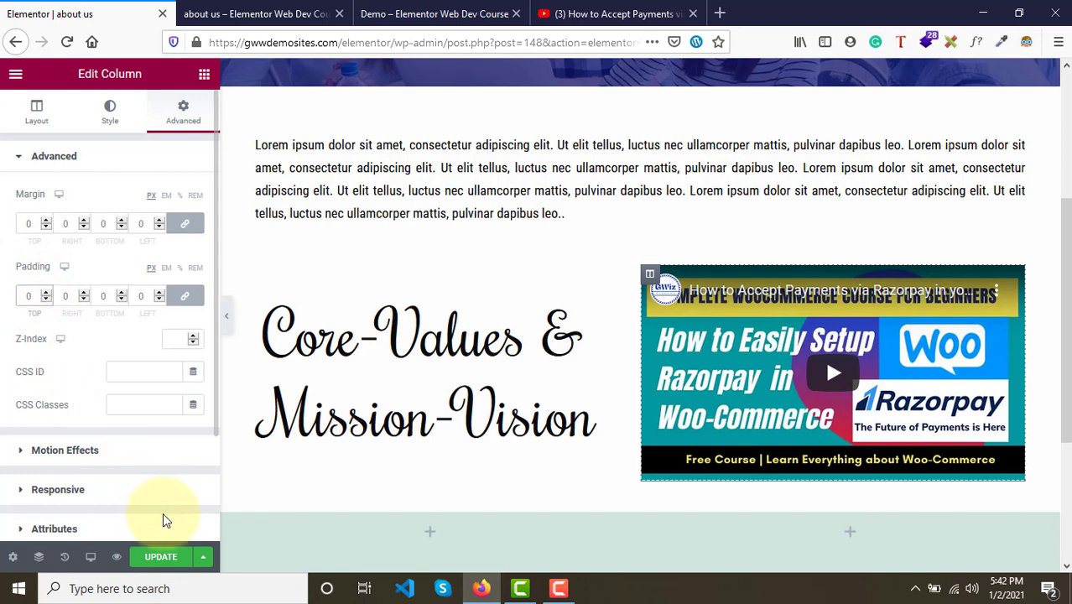
click(155, 559)
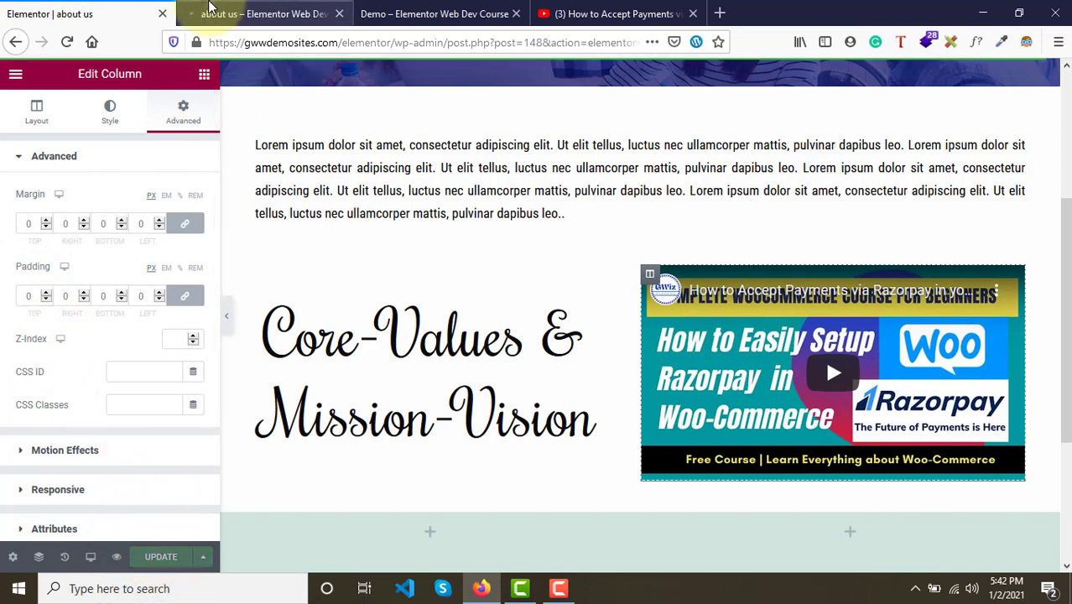
click(117, 558)
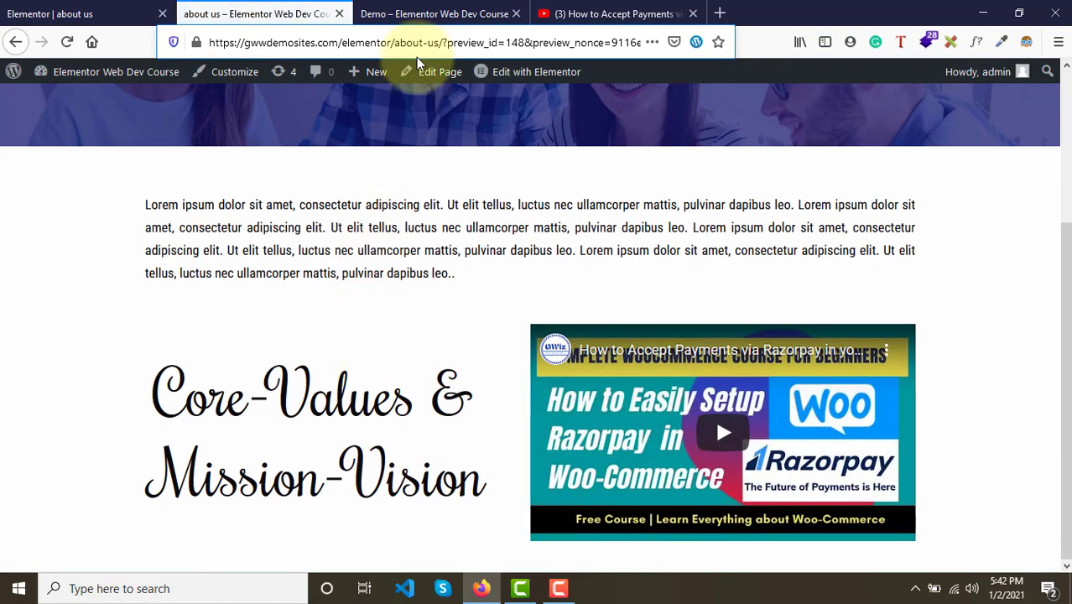
- Review the demo page from top to bottom, including the Meet the Team, contact and footer sections
click(424, 13)
scroll(445, 358, down, 3)
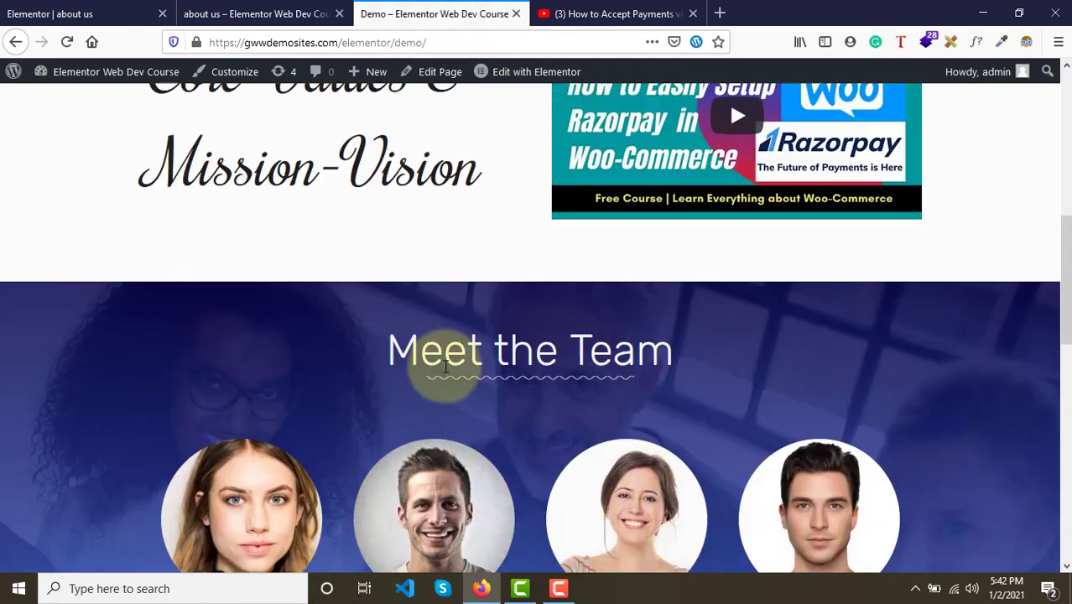
scroll(446, 363, up, 6)
scroll(446, 367, down, 6)
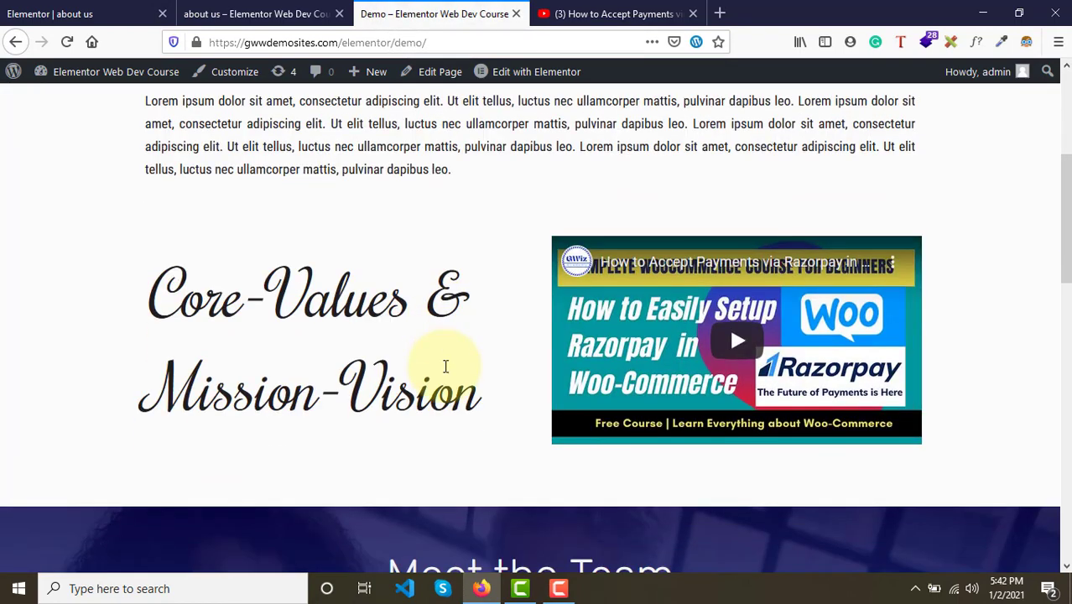
scroll(445, 367, down, 3)
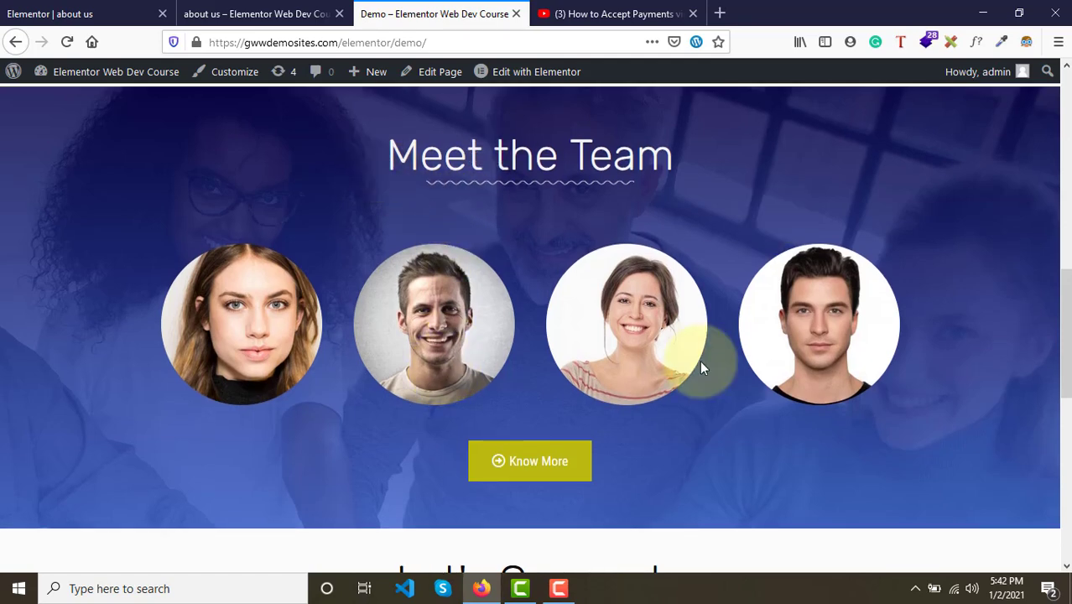
scroll(703, 368, down, 5)
scroll(703, 367, down, 3)
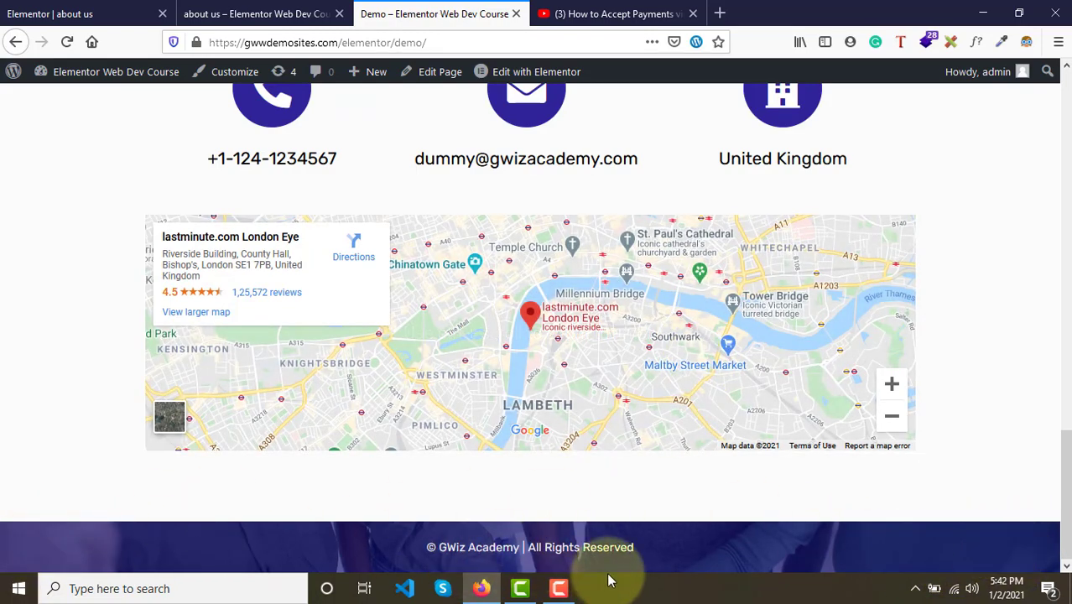
key(Home)
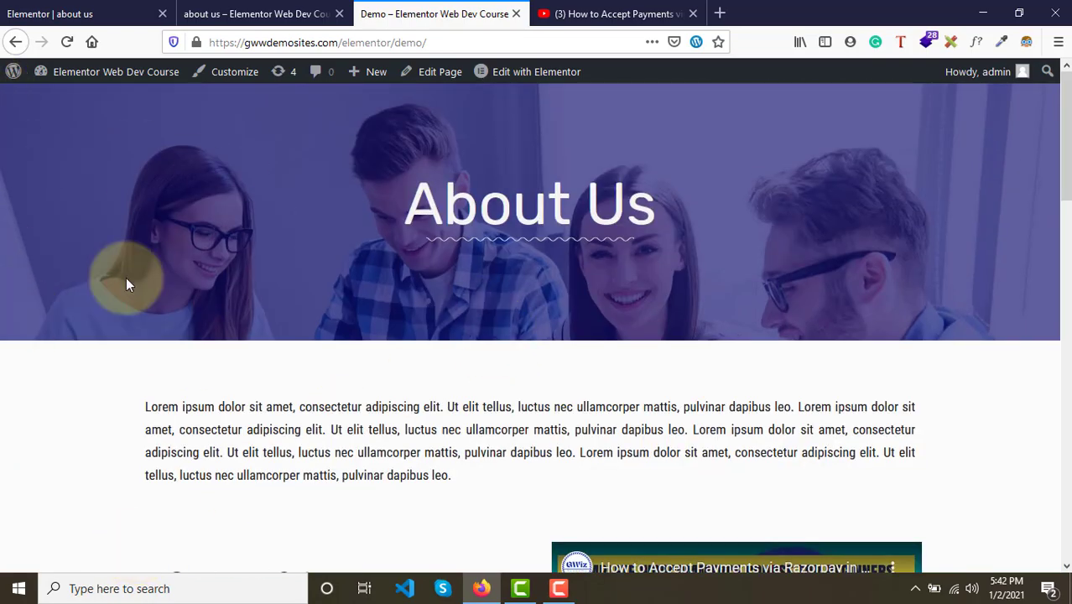
key(End)
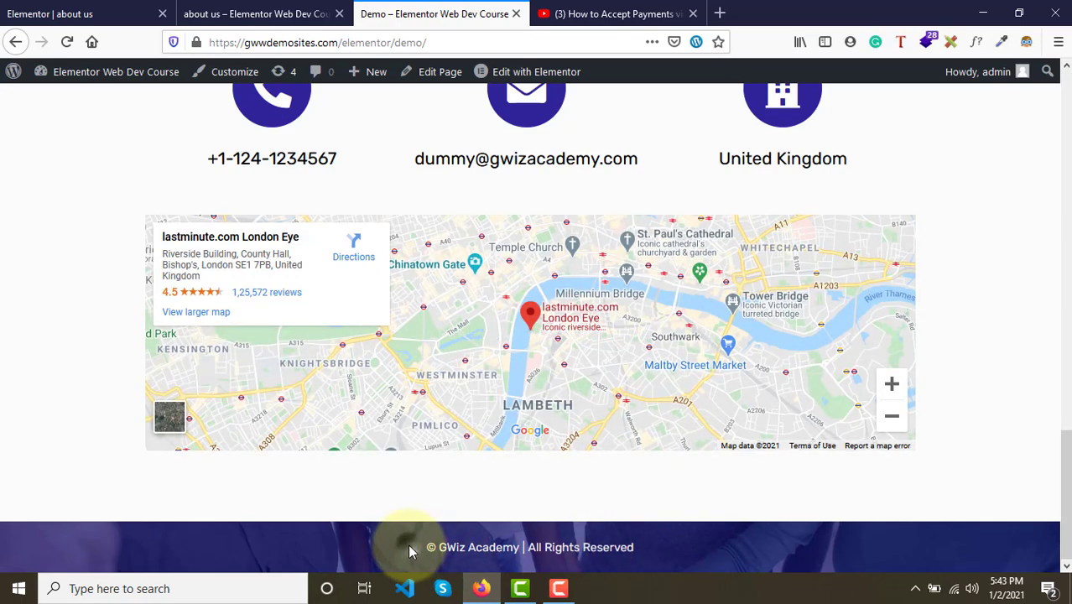
mouse_move(408, 544)
mouse_down()
mouse_move(642, 547)
mouse_move(418, 547)
mouse_up()
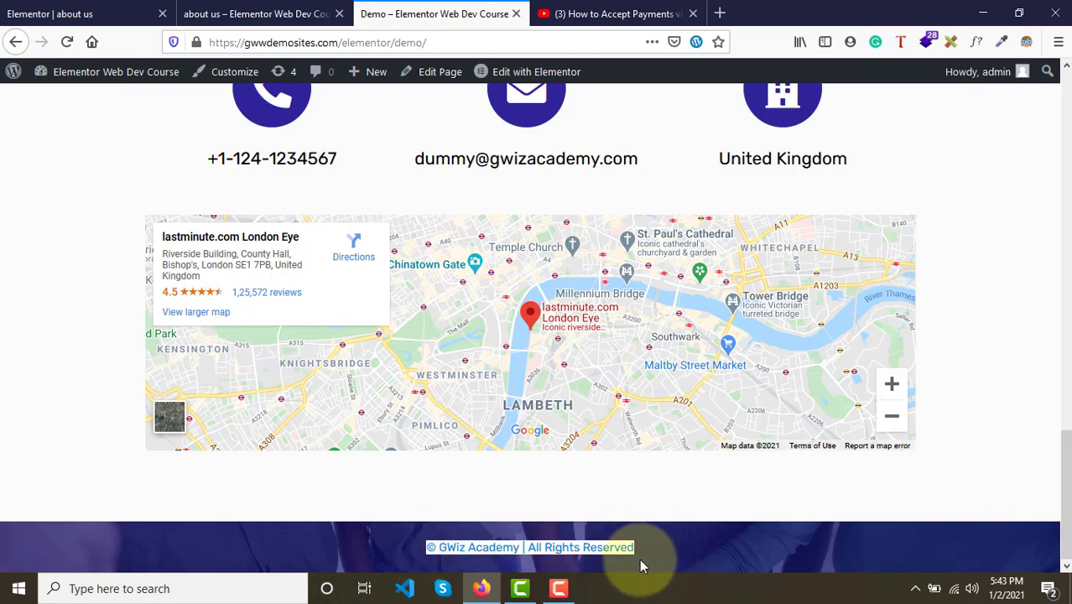
click(100, 14)
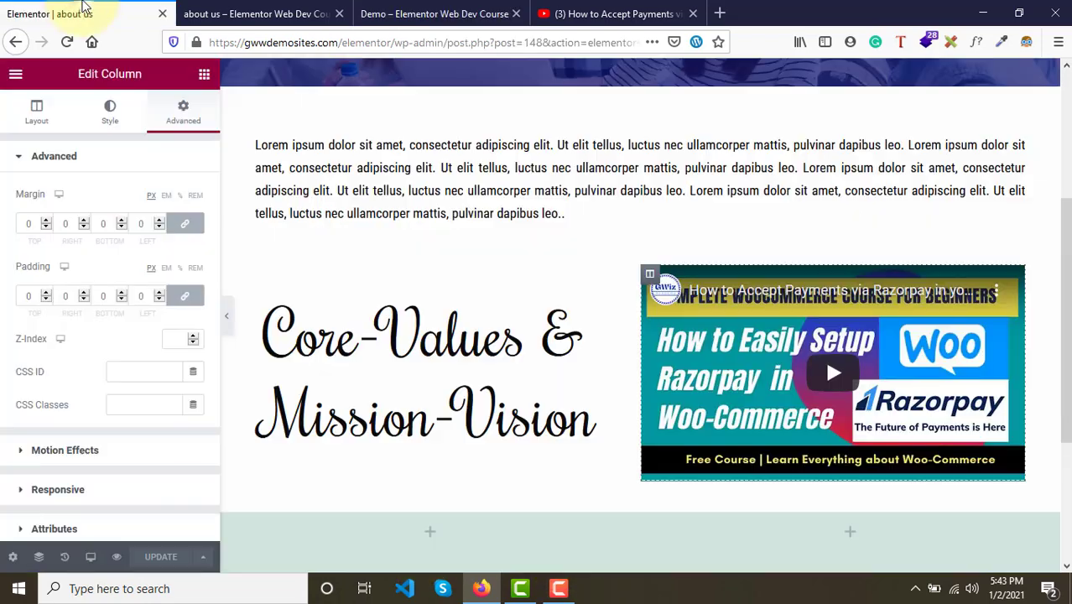
scroll(495, 237, up, 3)
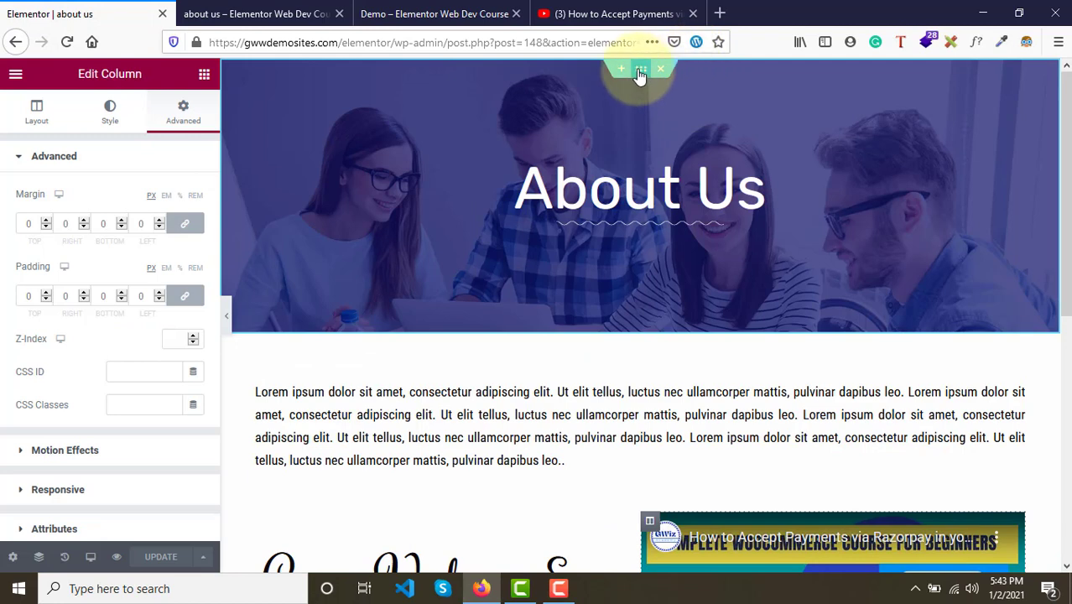
- Copy the About Us hero section
scroll(610, 290, down, 5)
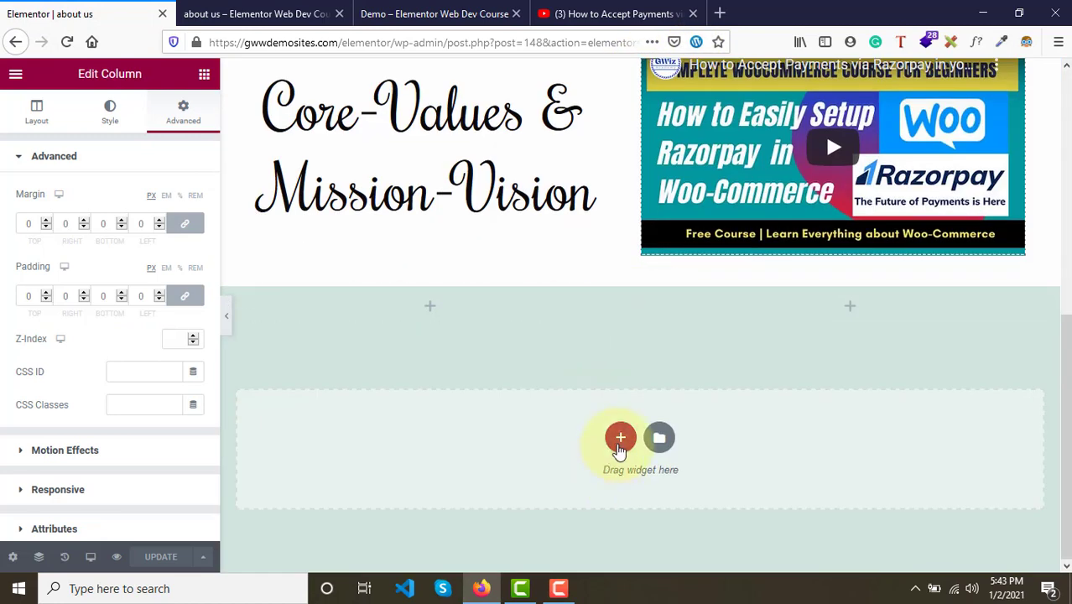
click(620, 445)
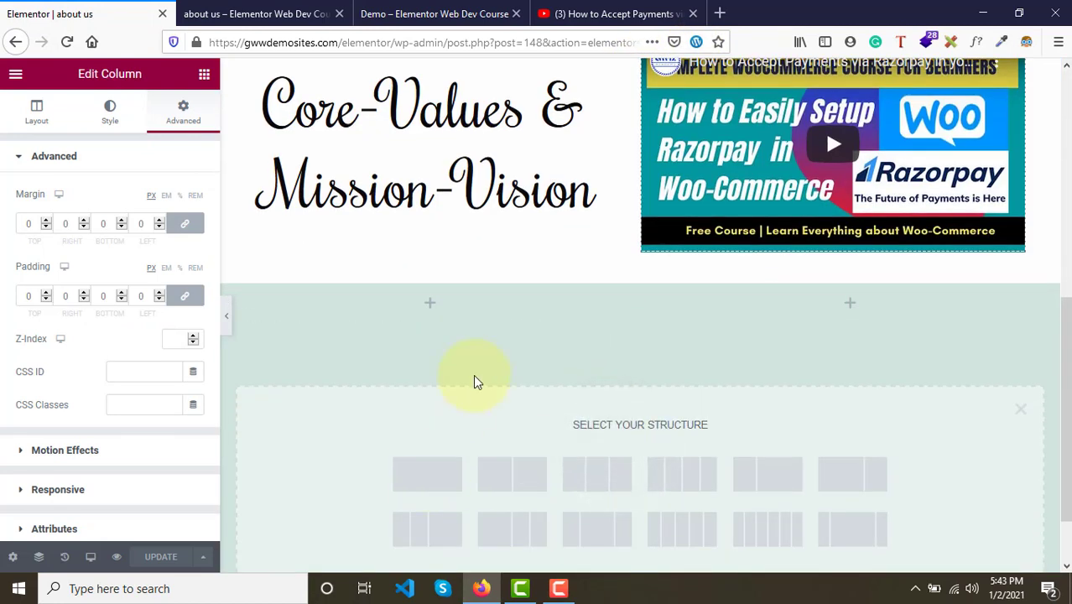
scroll(474, 377, up, 5)
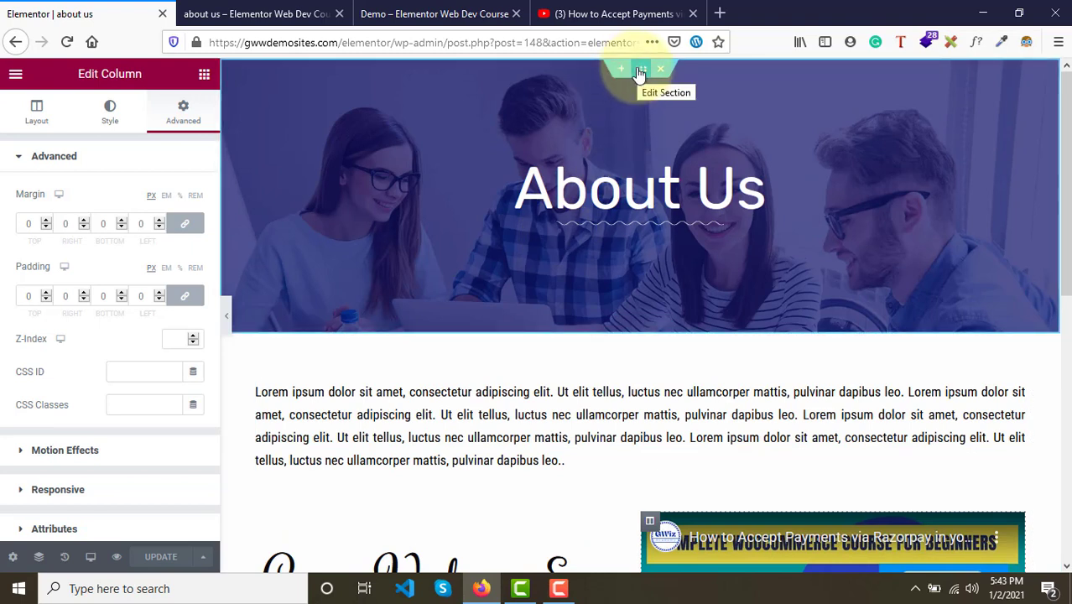
right_click(639, 74)
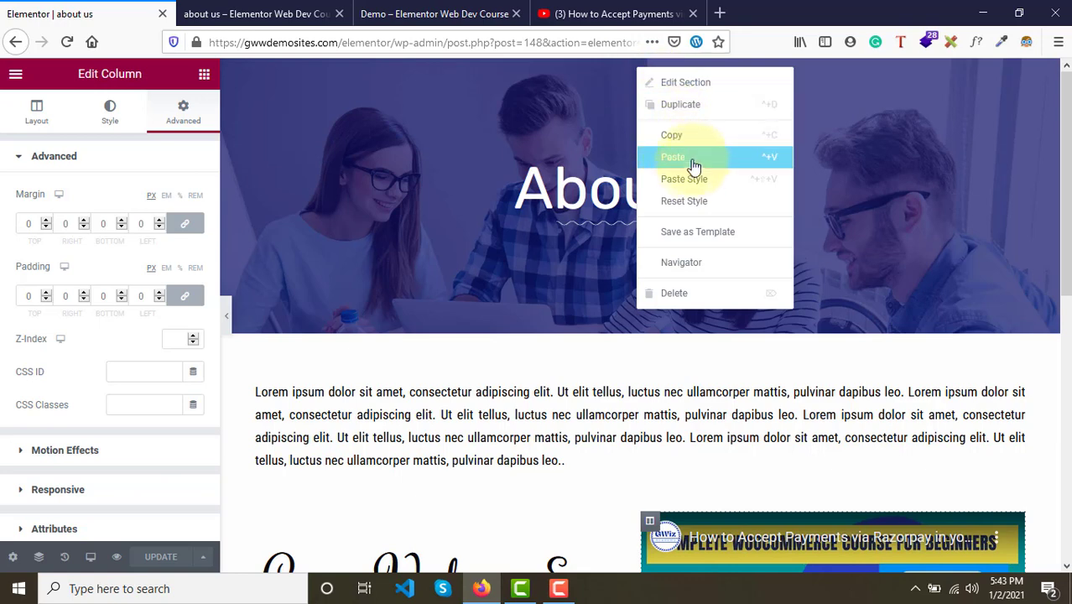
click(678, 136)
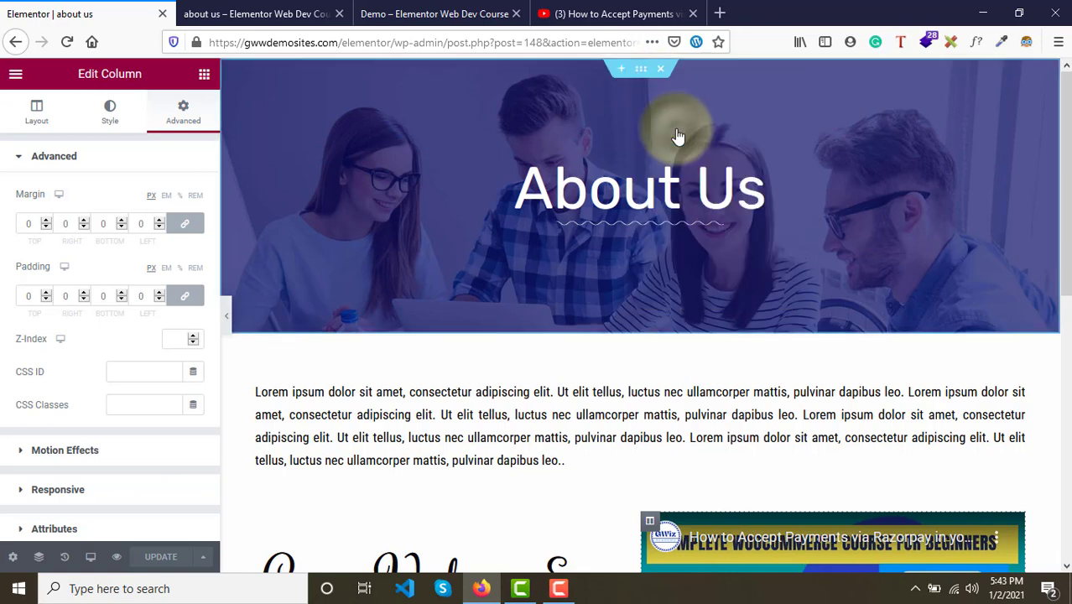
- Paste the copied hero section into the empty section below the Core-Values section
scroll(677, 136, down, 10)
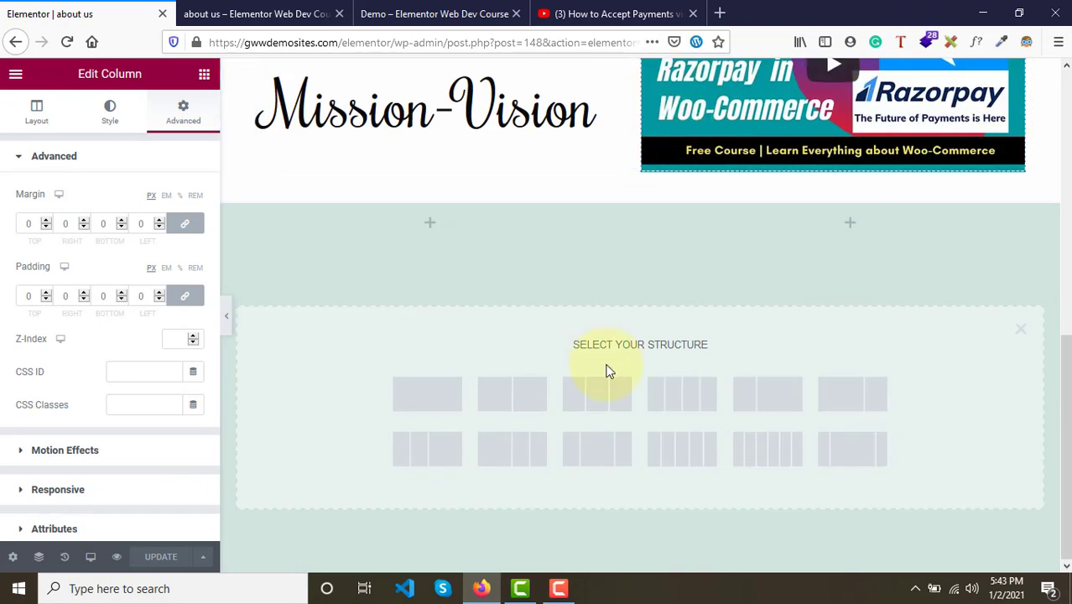
click(1021, 330)
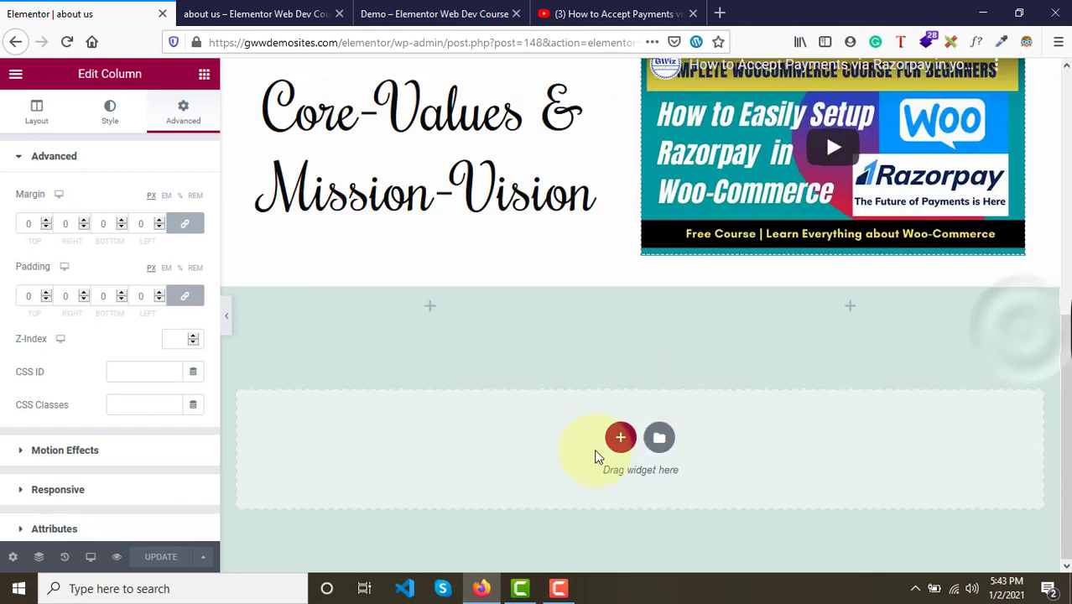
right_click(546, 441)
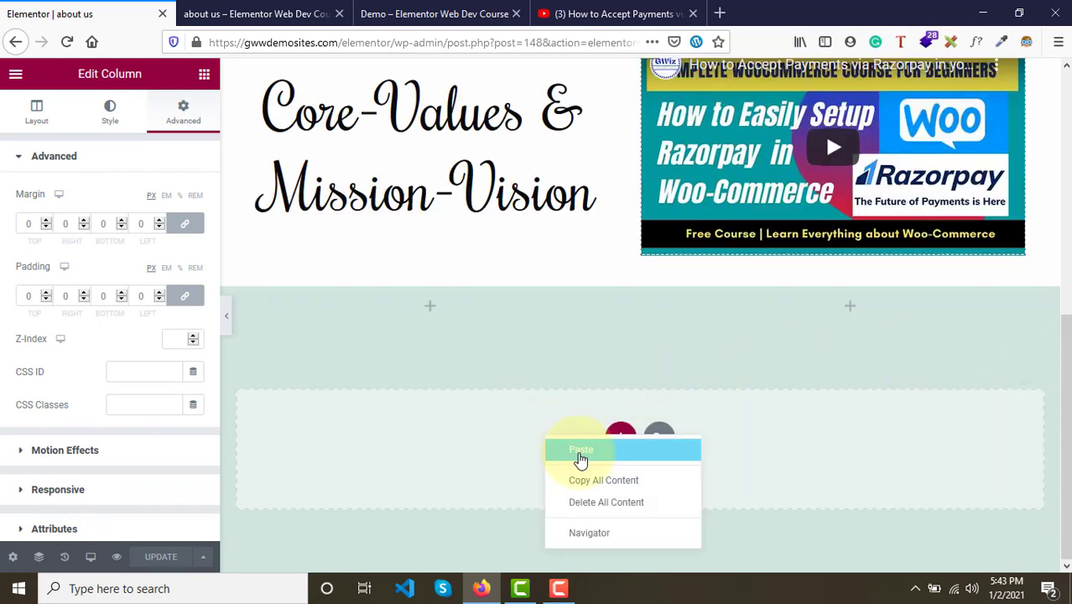
click(581, 453)
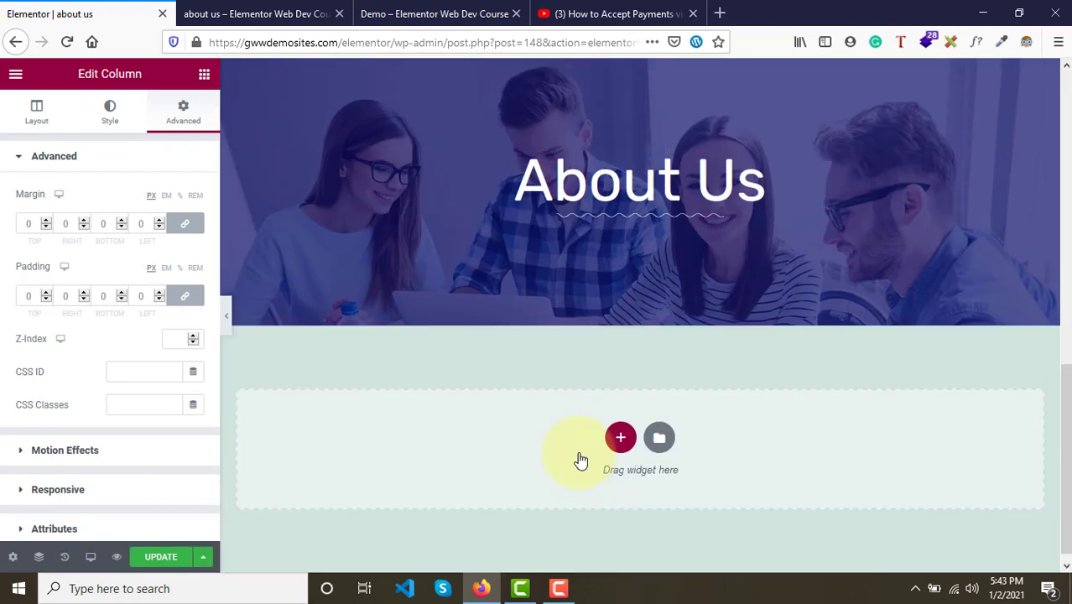
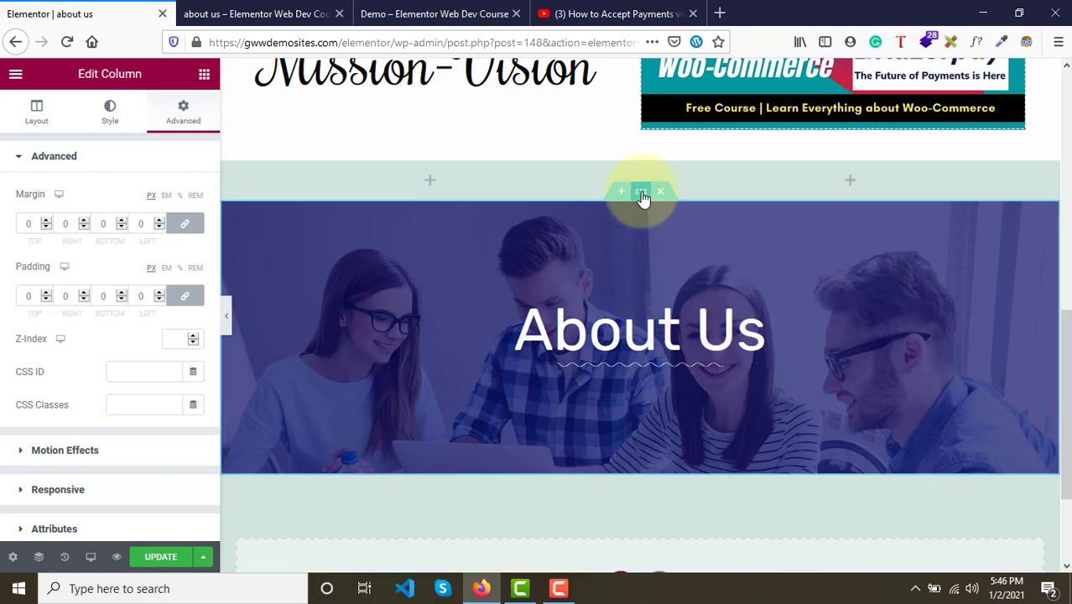
- Set the pasted section's height to Default
click(642, 196)
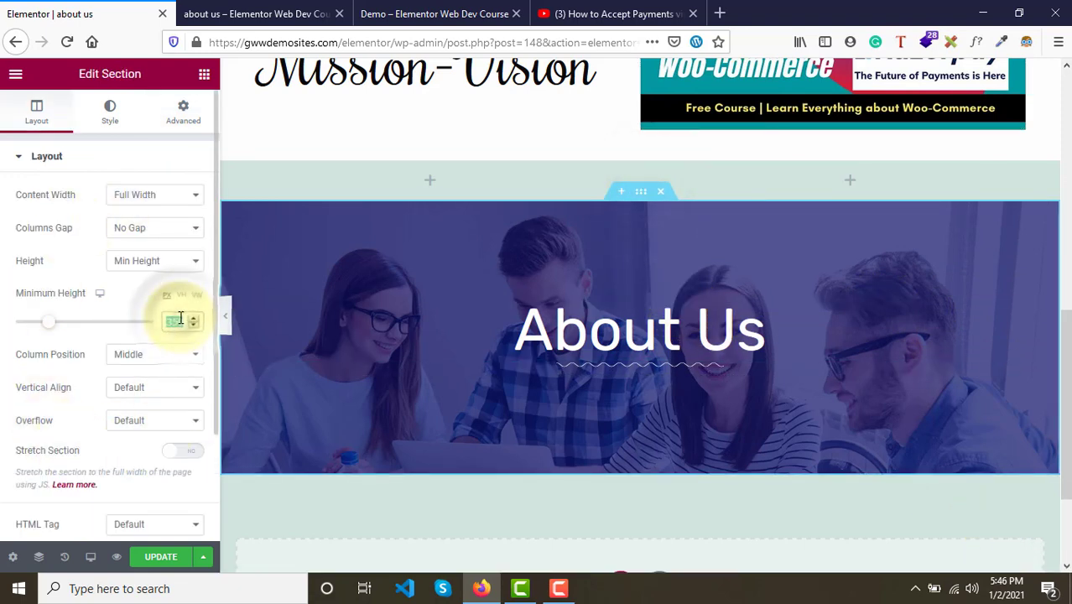
click(128, 266)
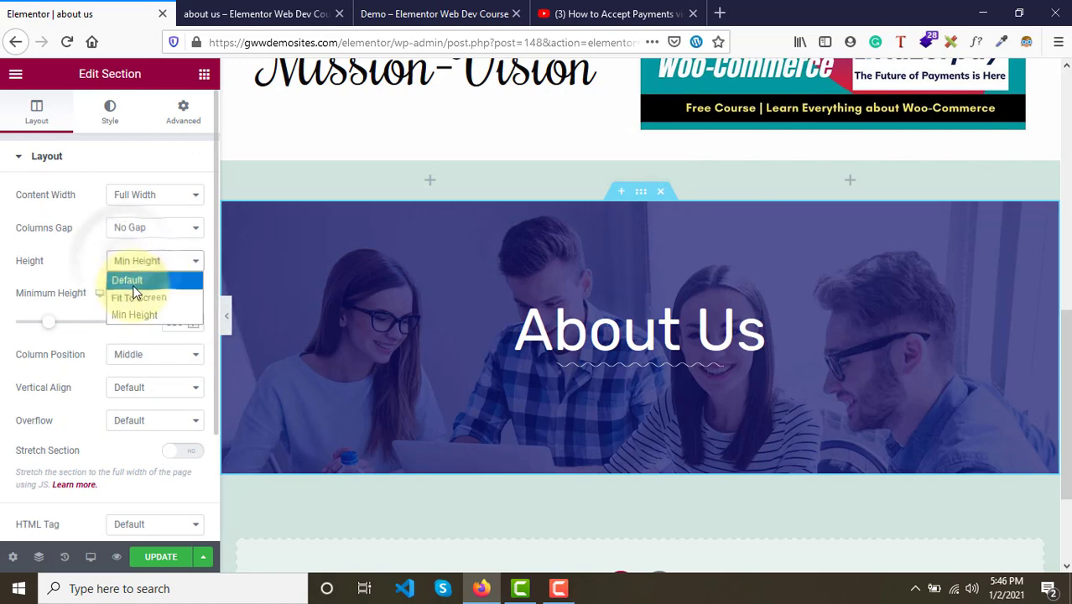
click(126, 279)
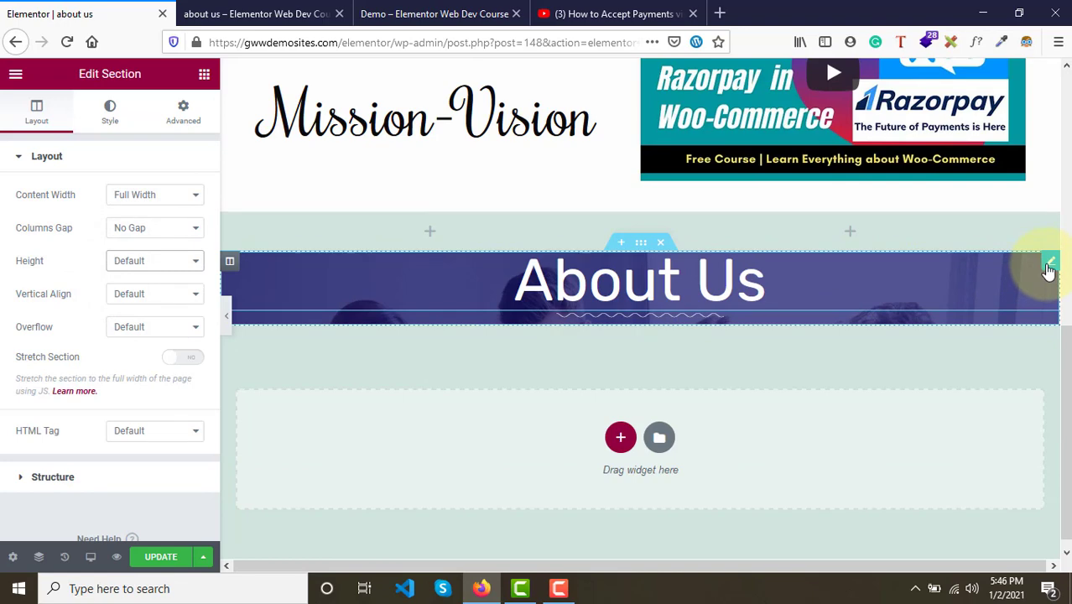
- Copy the copyright line from the demo page's footer
click(1049, 265)
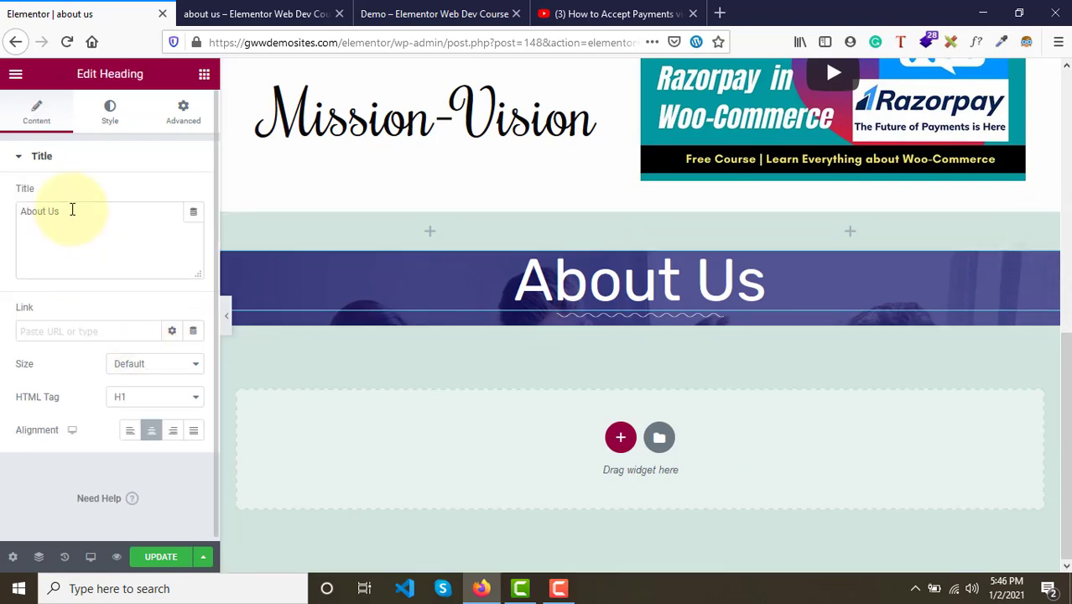
click(454, 12)
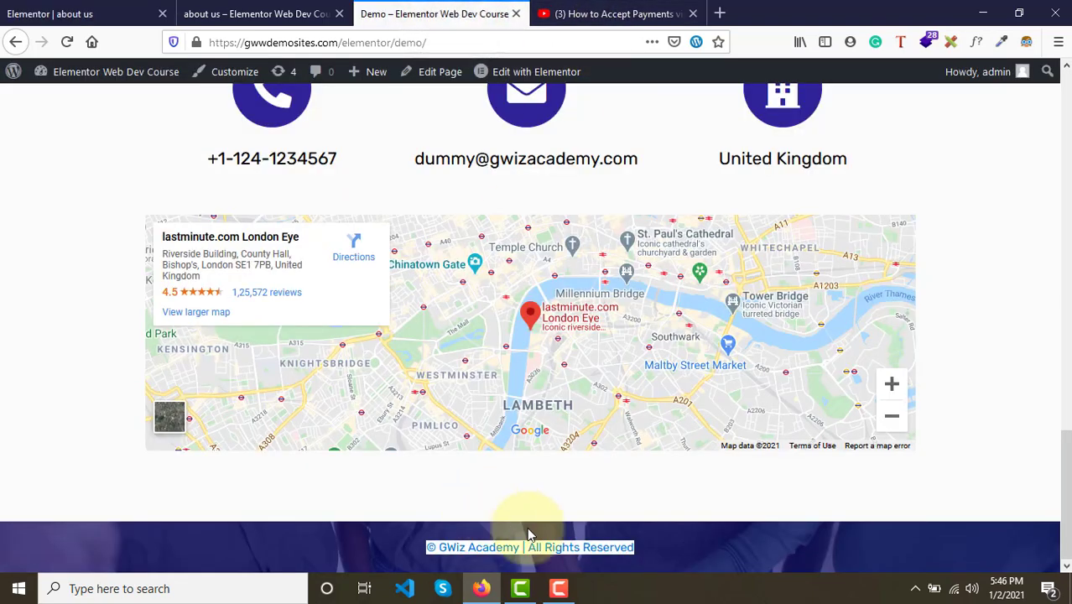
click(675, 536)
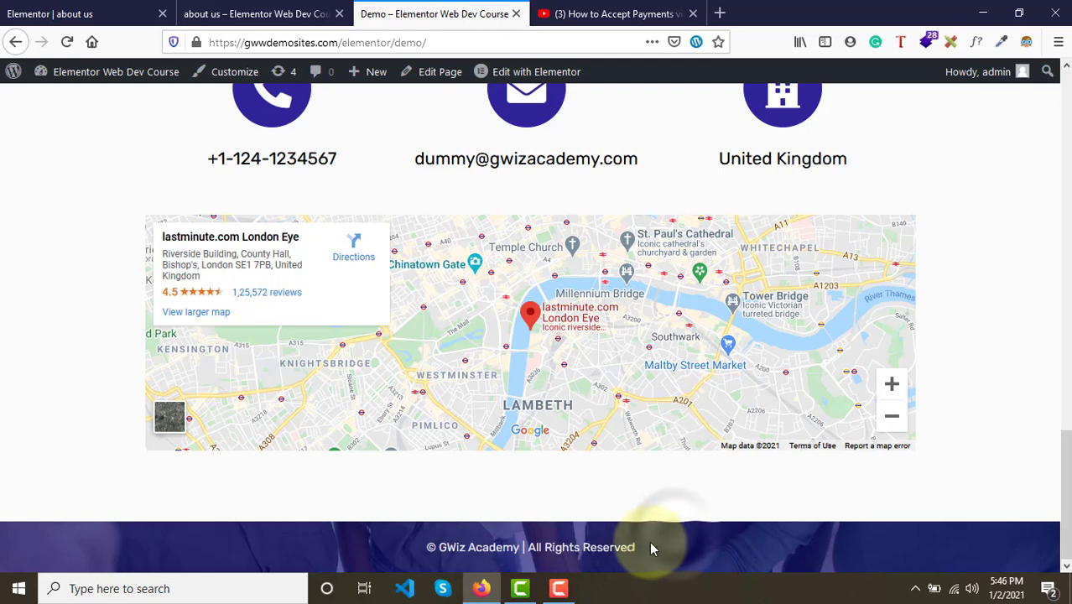
drag(653, 547, 417, 548)
key(ctrl+c)
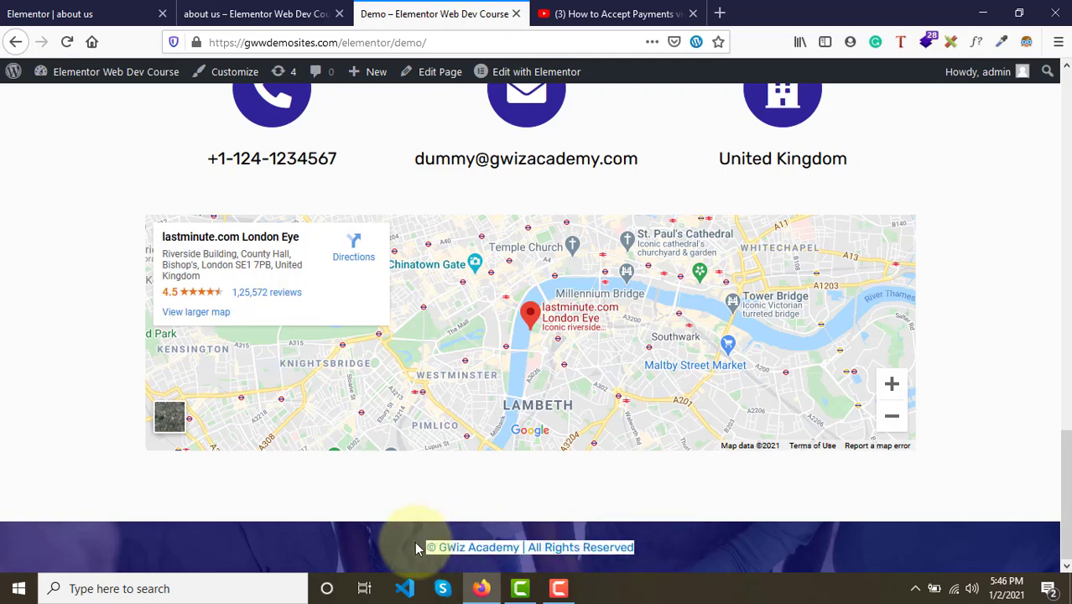
- Replace the pasted heading's text with the copied line '© GWiz Academy | All Rights Reserved'
click(51, 13)
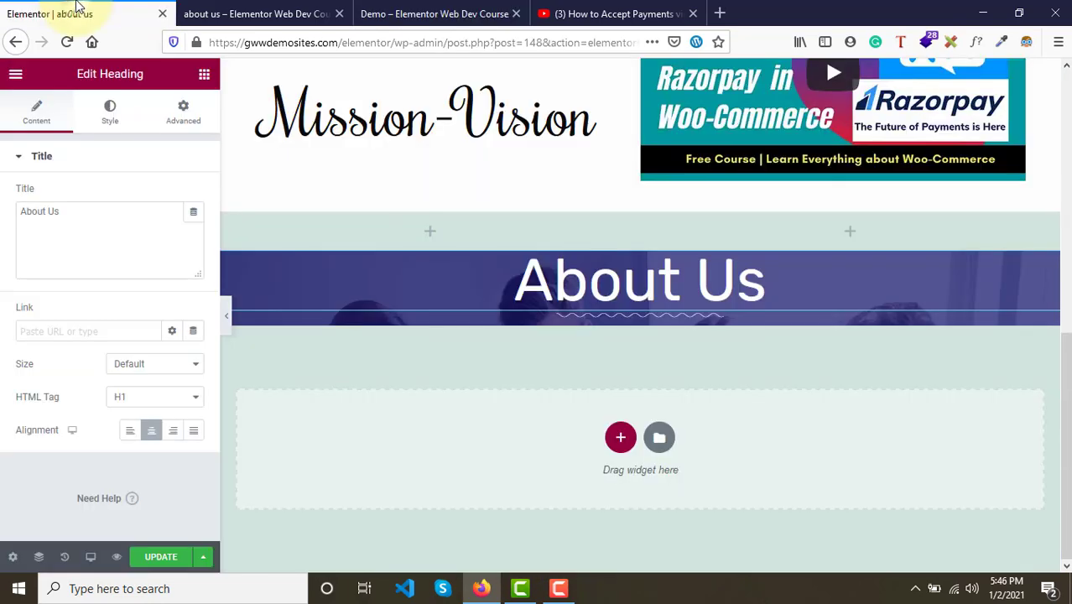
drag(77, 210, 12, 208)
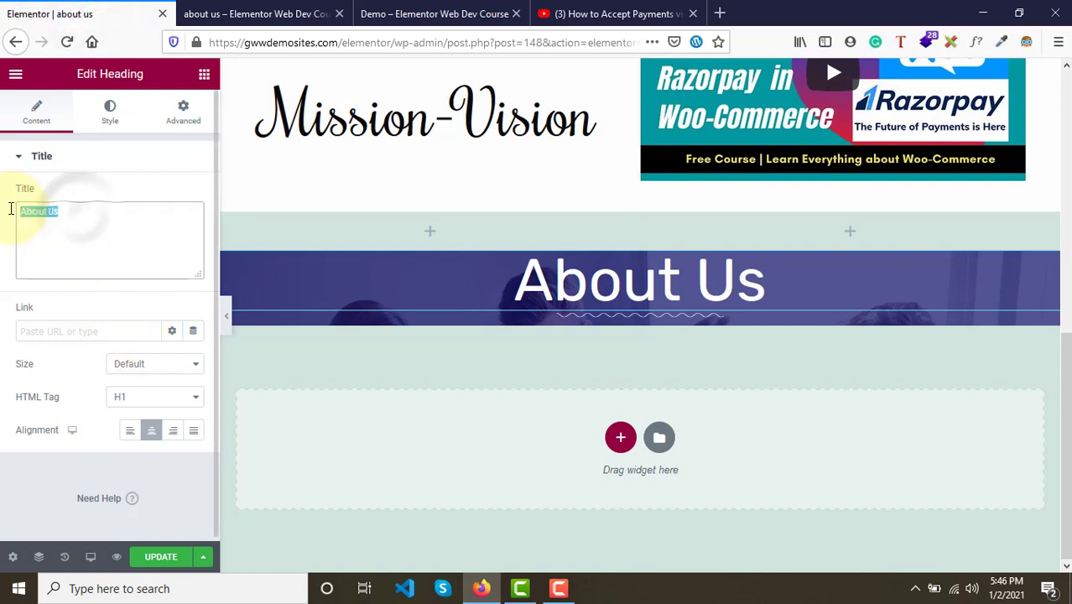
key(ctrl+v)
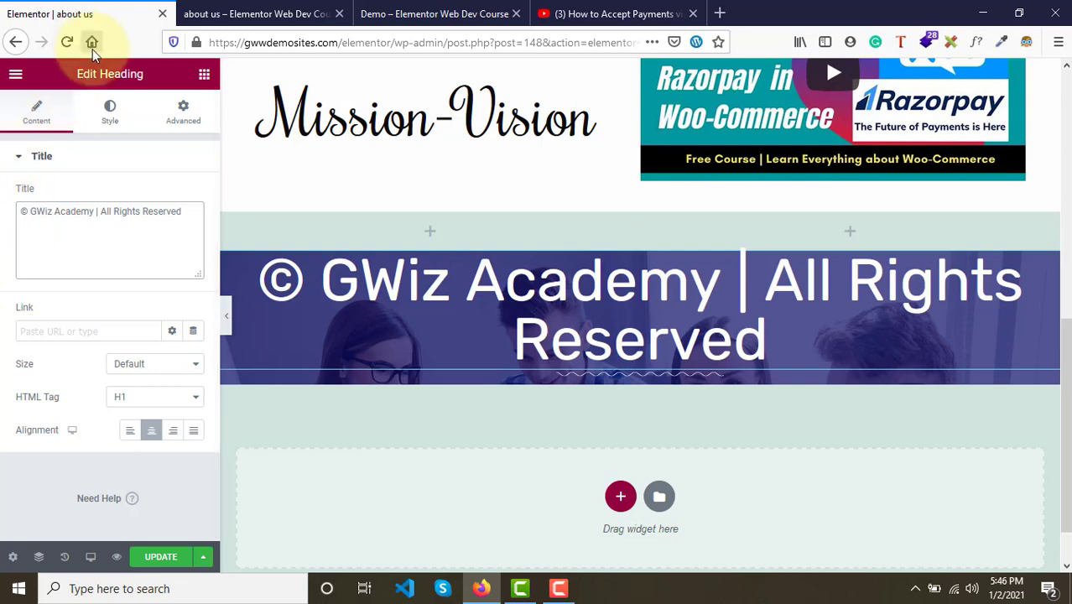
- Set the heading's typography size to 17 px
click(109, 109)
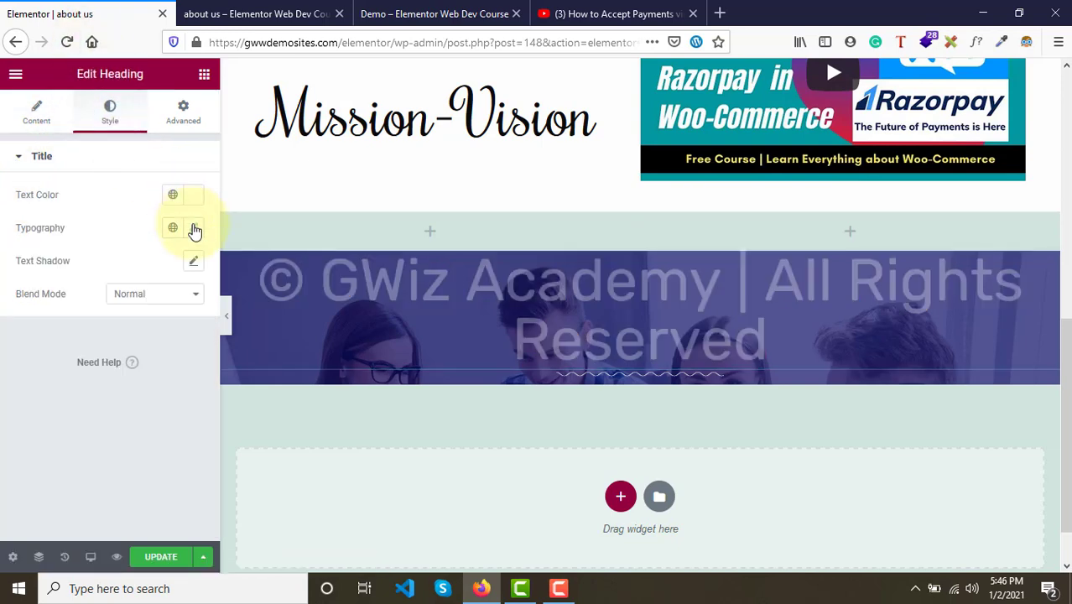
click(193, 227)
click(162, 361)
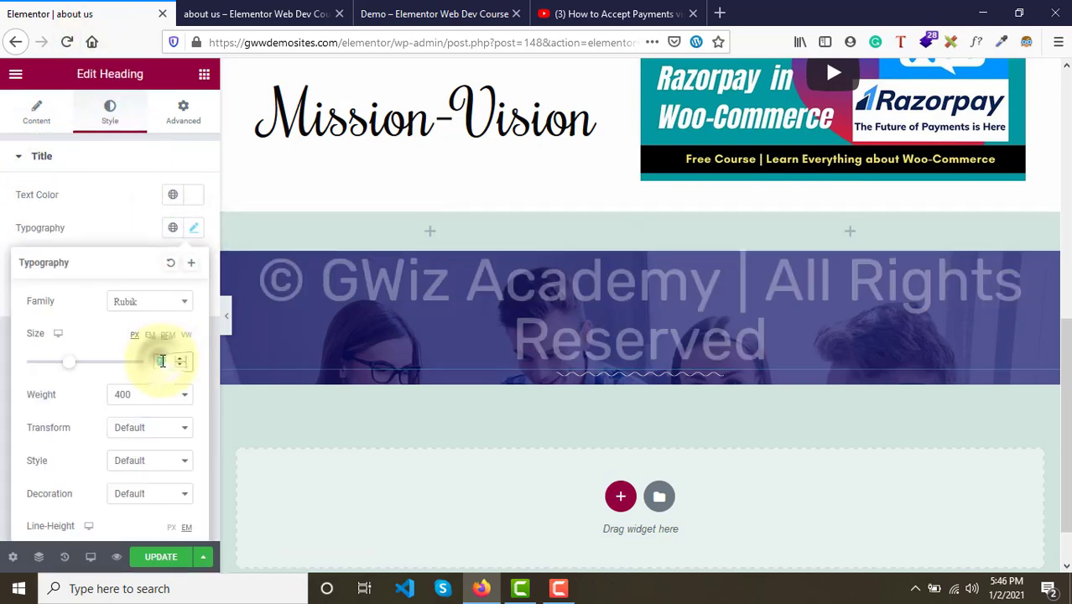
text(15)
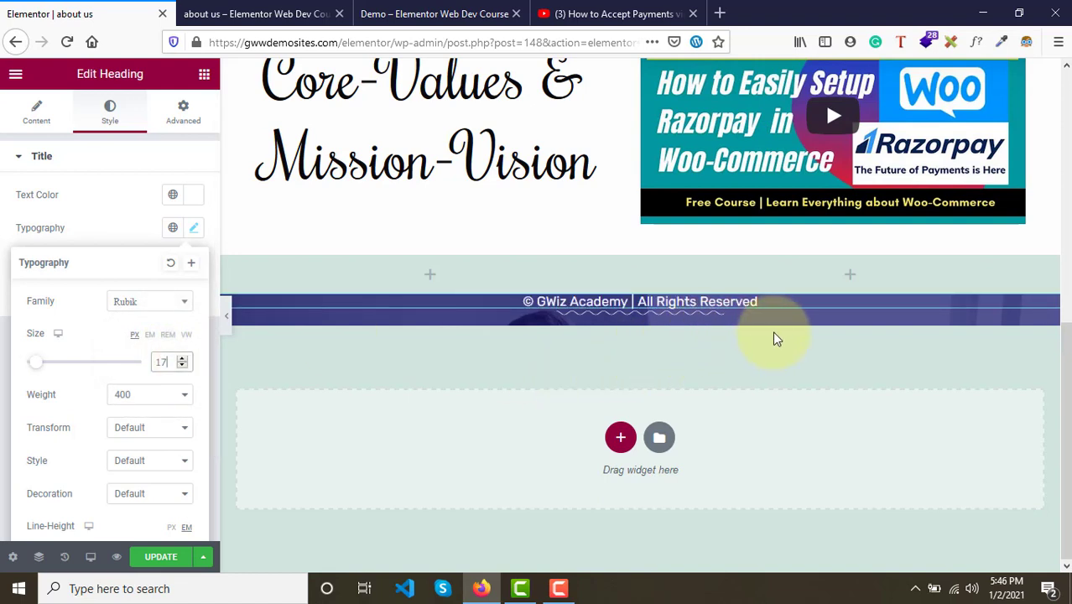
- Delete the curved divider beneath the copyright heading
click(833, 317)
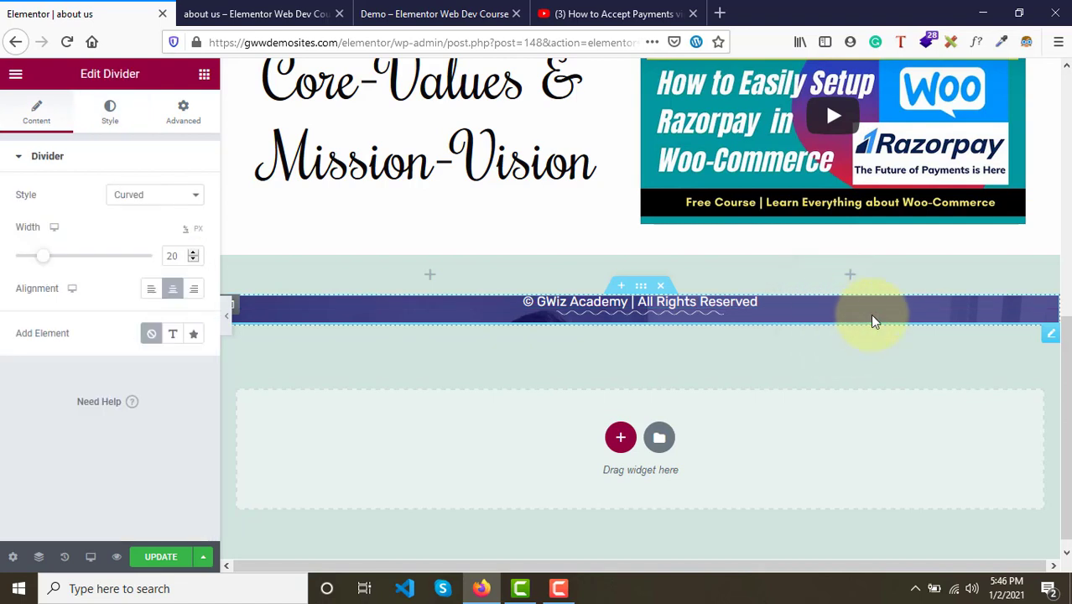
right_click(903, 321)
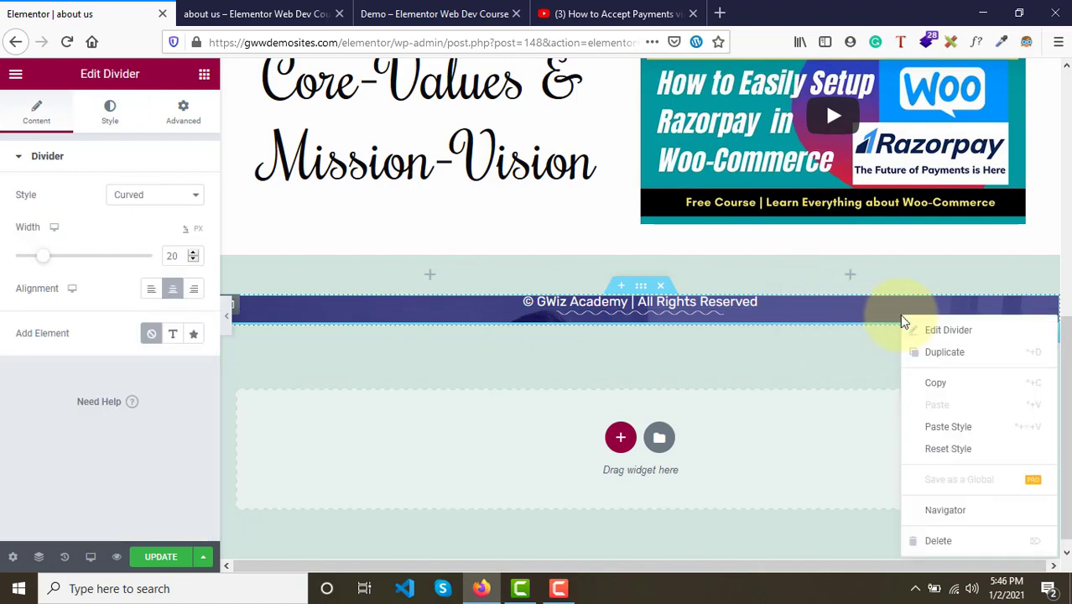
click(930, 547)
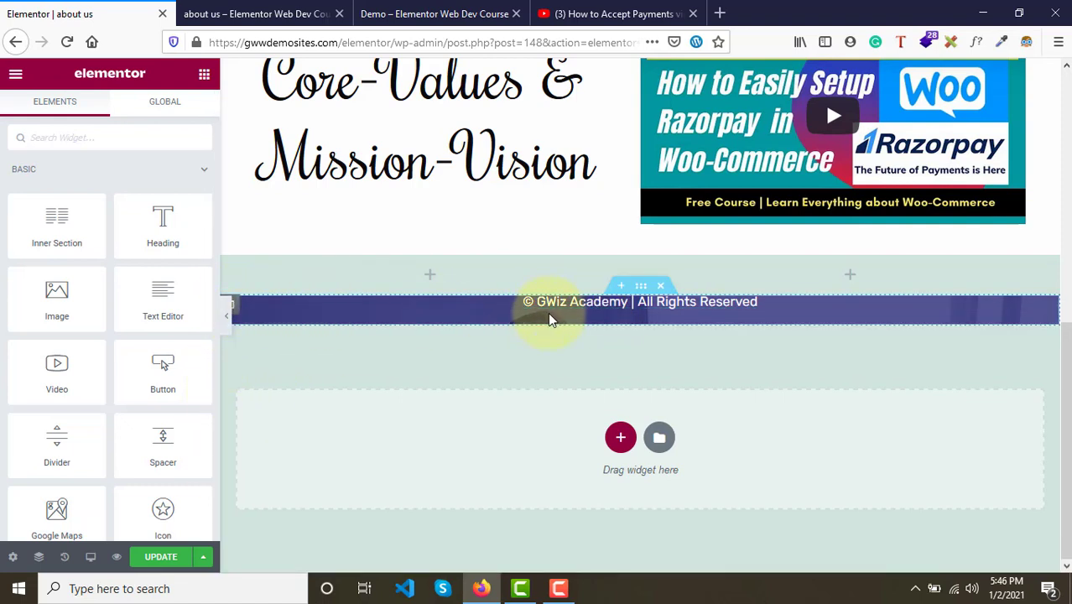
- Set the copyright column's vertical alignment to Middle
click(238, 310)
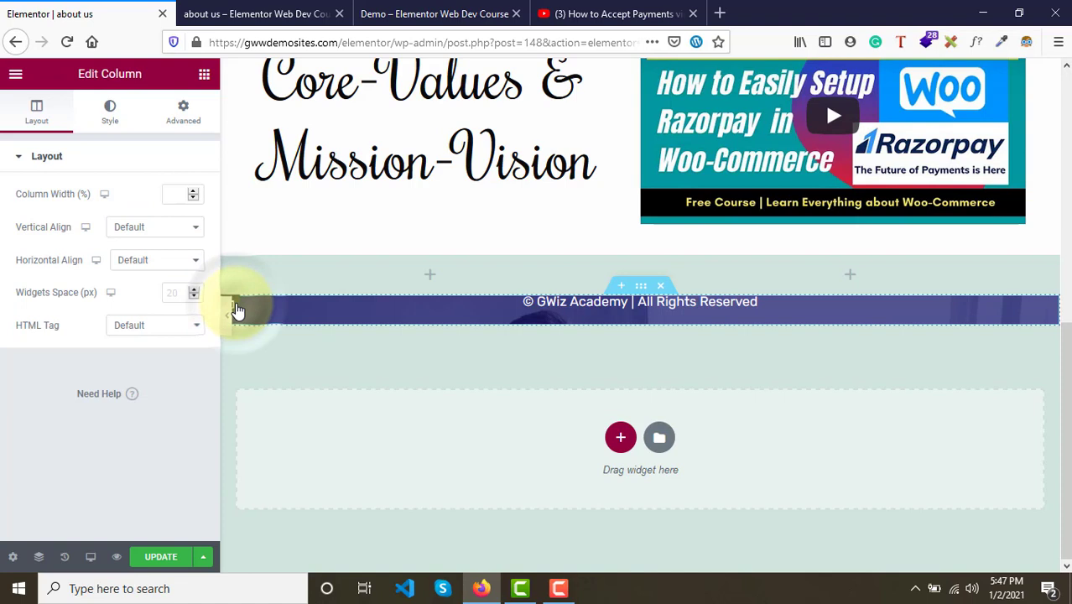
click(138, 229)
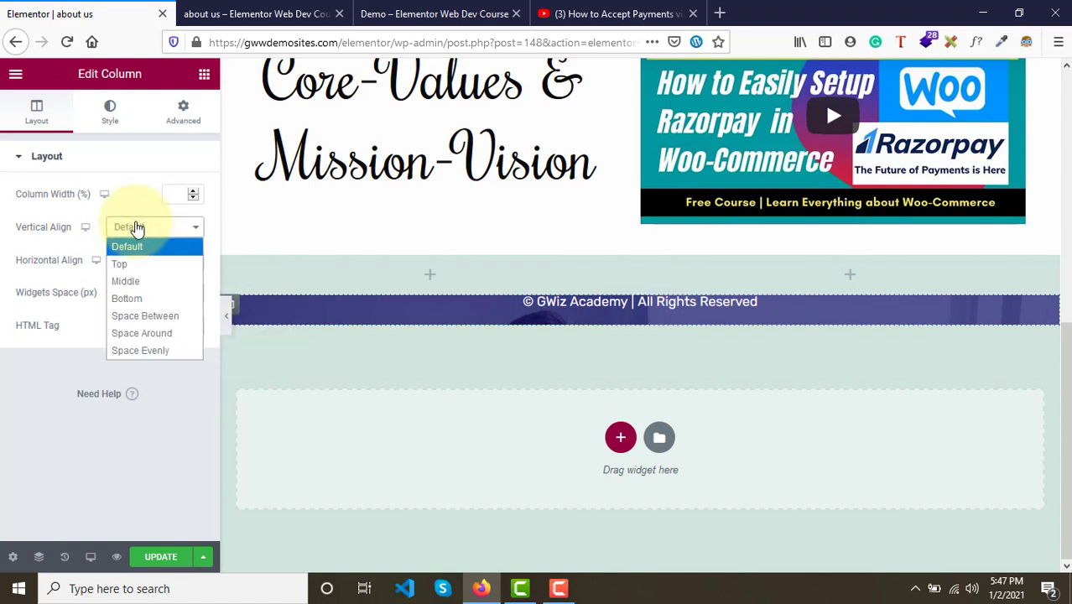
click(136, 280)
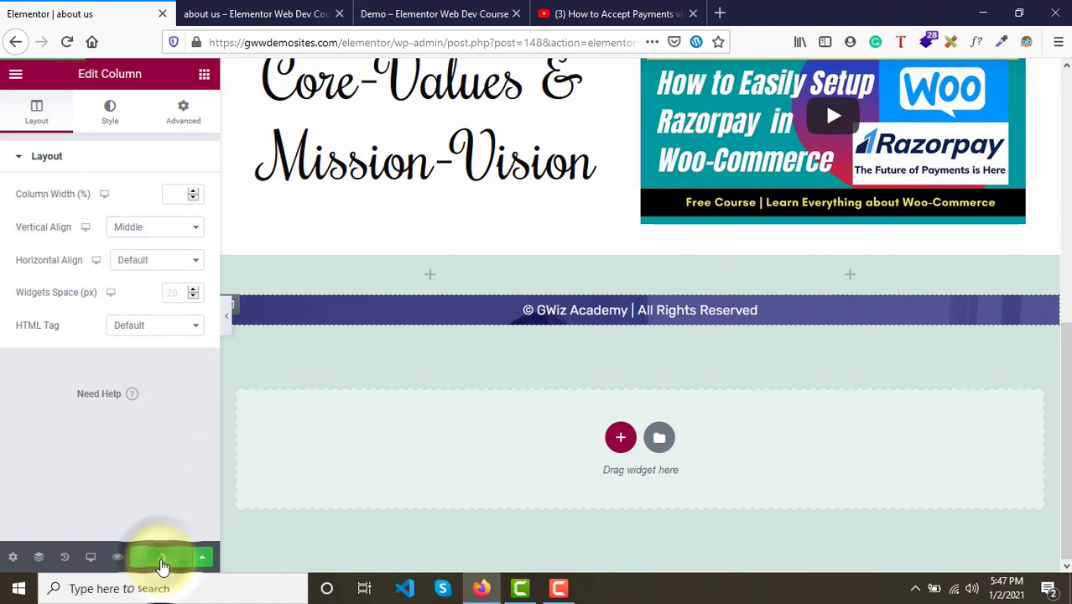
- Compare the page preview with the demo page's footer
click(268, 11)
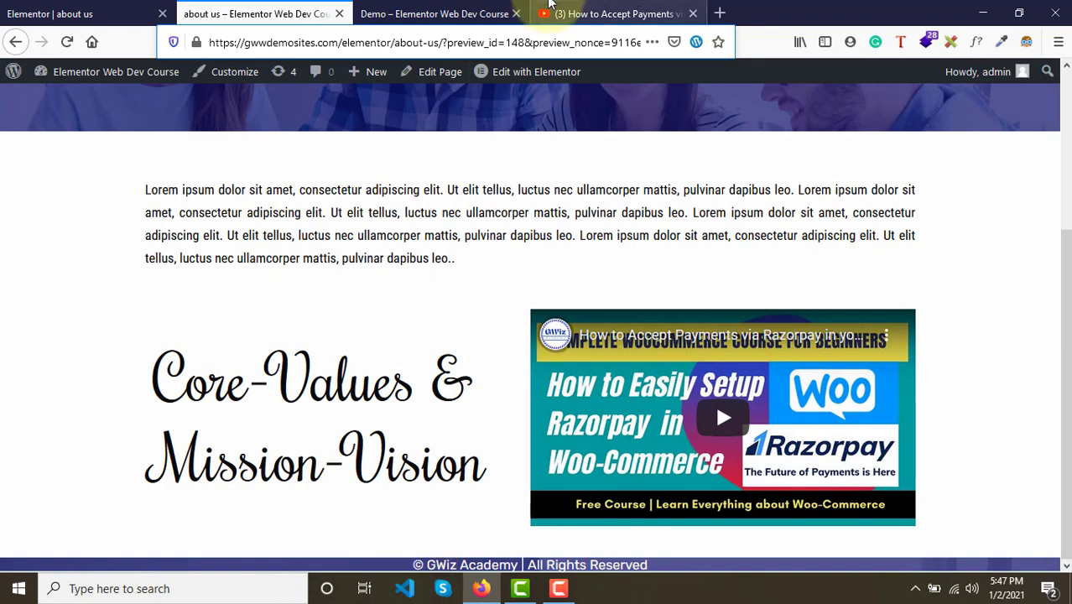
click(435, 13)
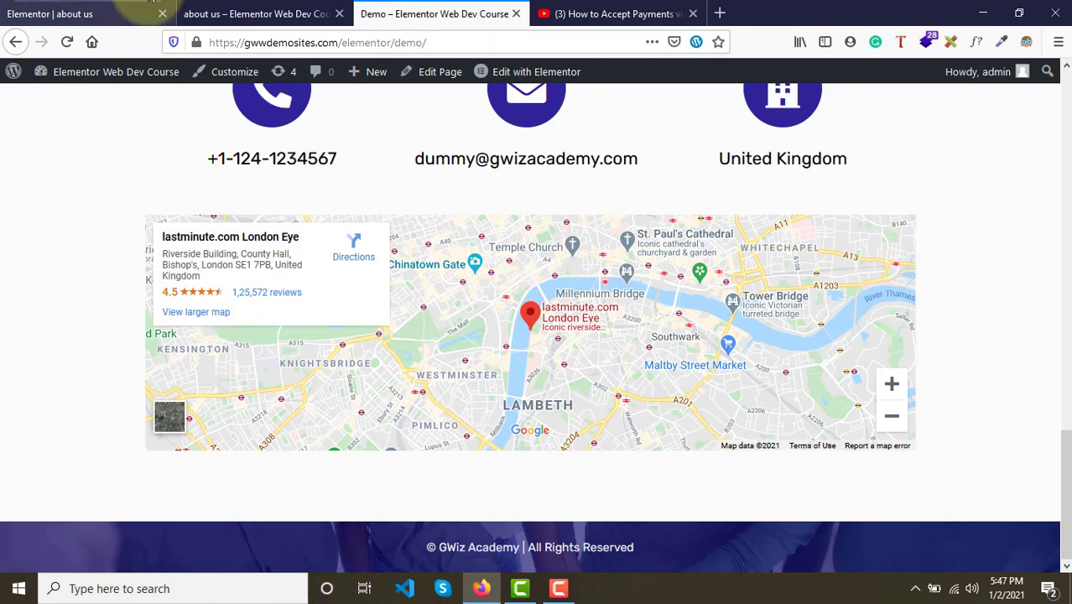
click(50, 11)
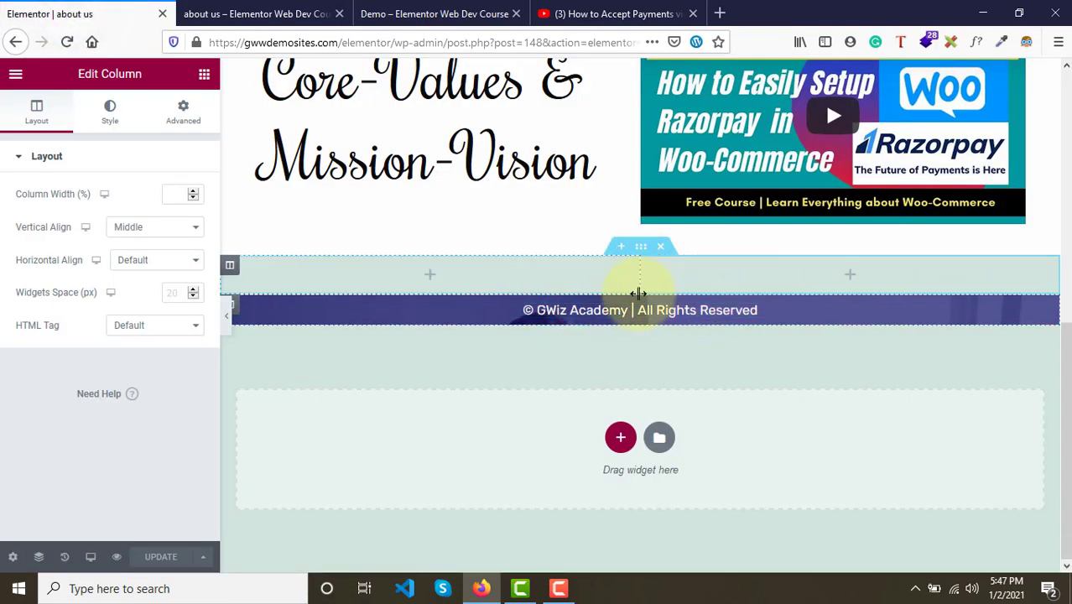
- Set the footer section's height to Min Height with a minimum height of 10 vh
click(641, 286)
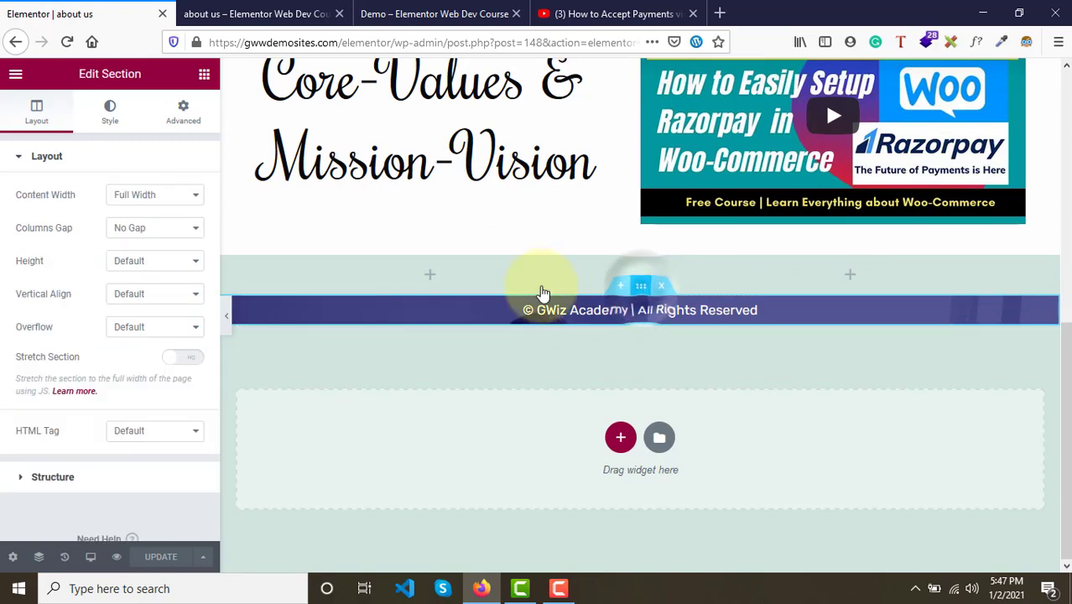
click(131, 261)
click(166, 315)
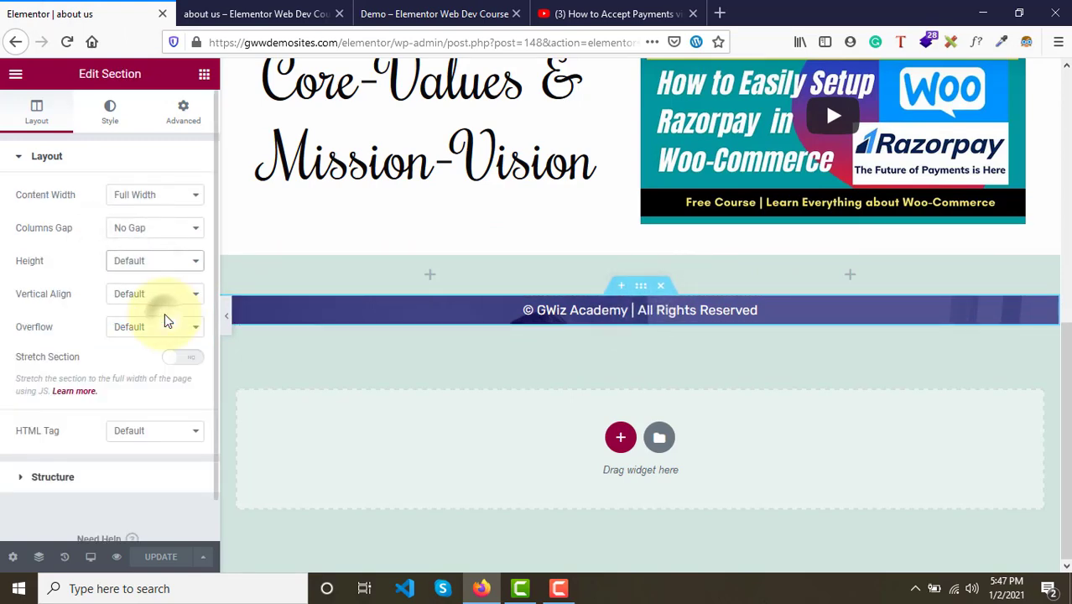
double_click(173, 323)
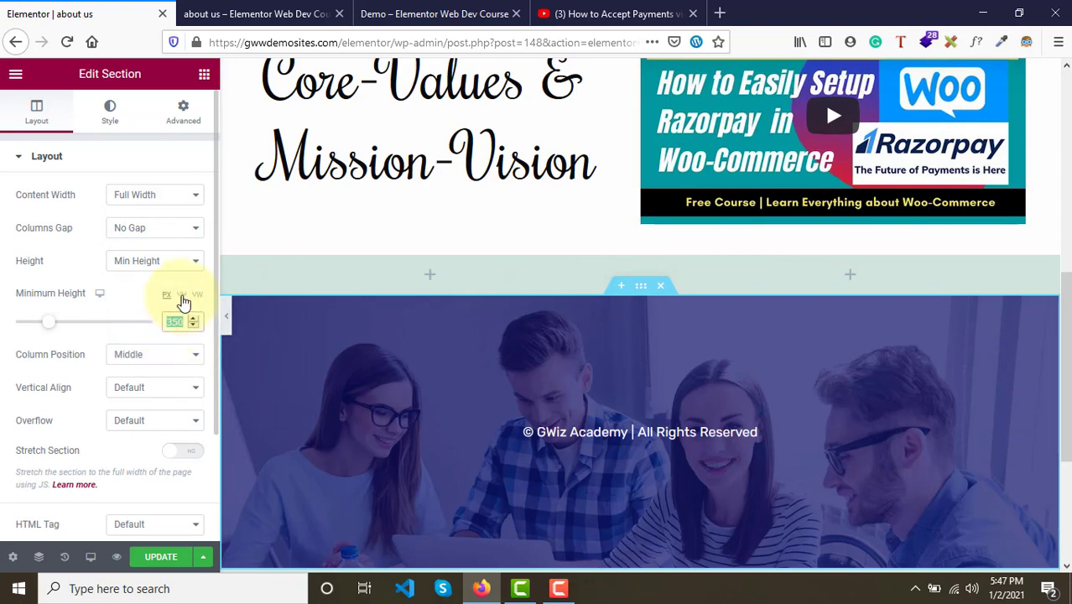
text(35)
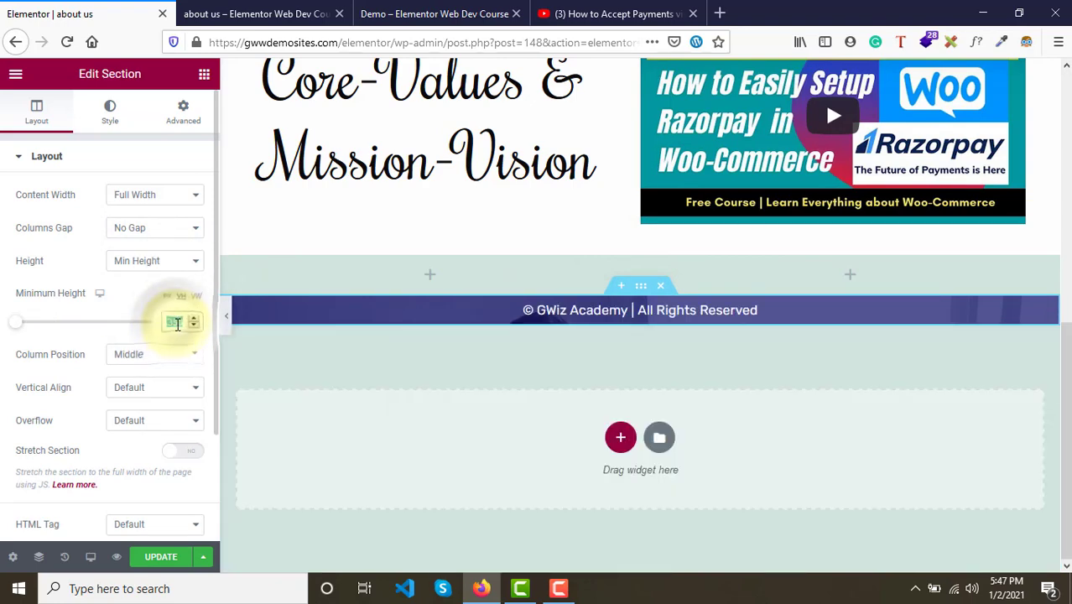
text(100)
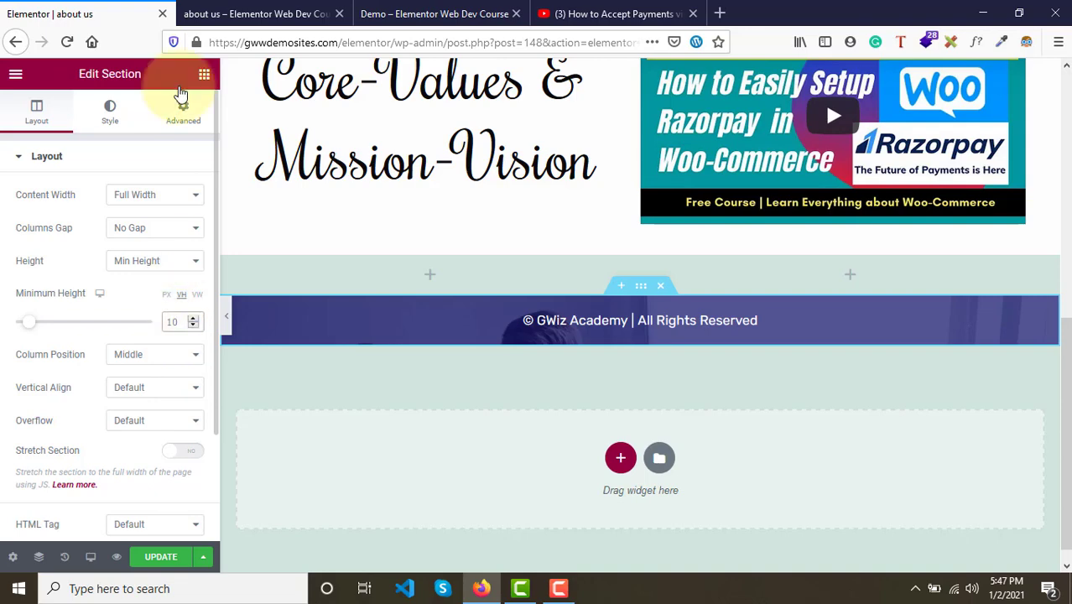
click(379, 9)
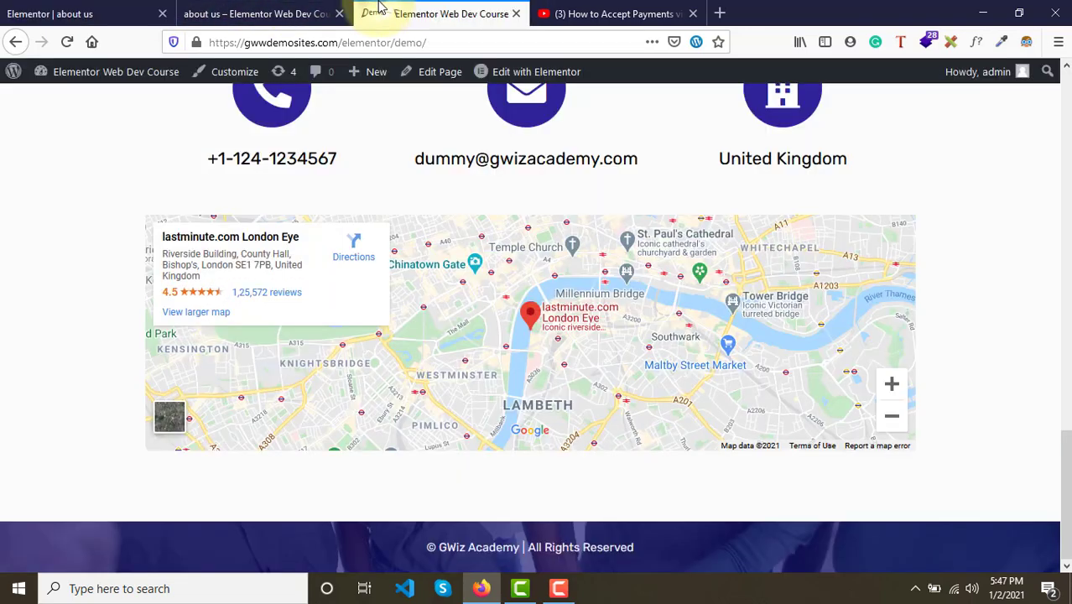
click(89, 12)
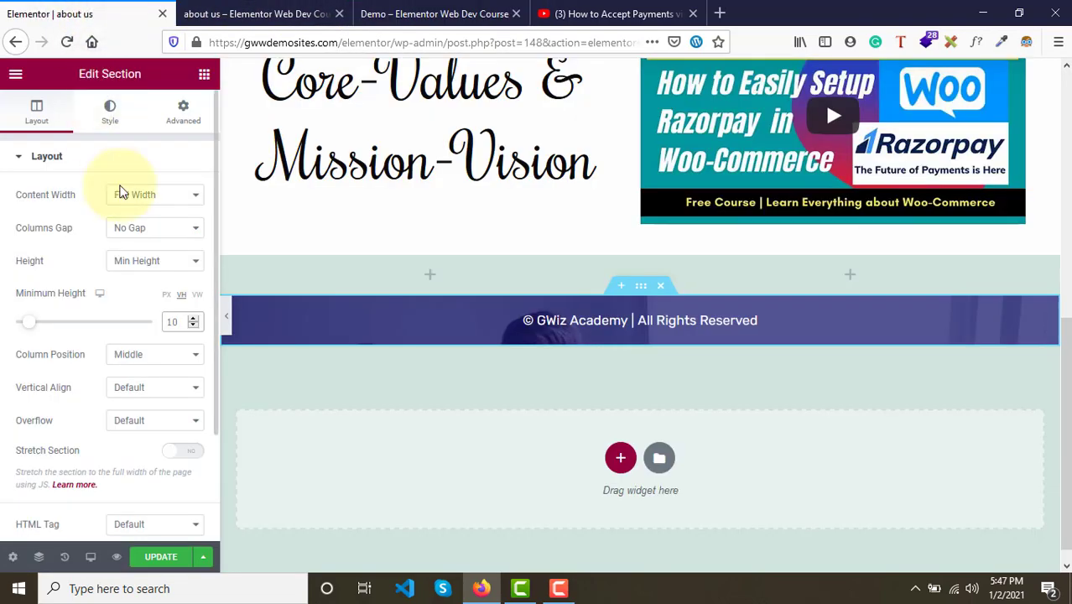
key(BackSpace)
key(BackSpace)
text(20)
key(BackSpace)
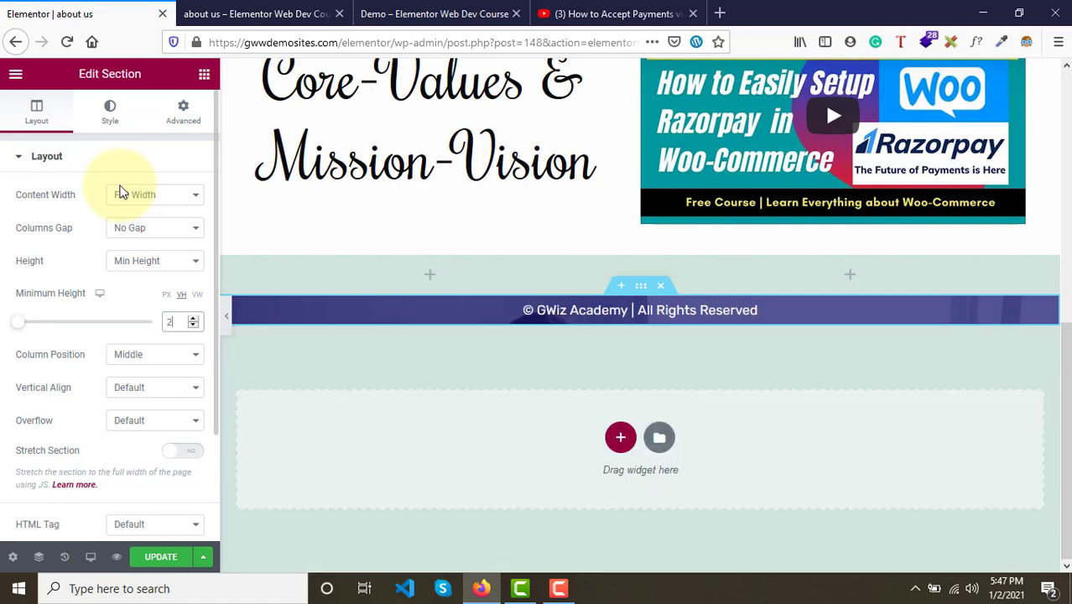
text(0)
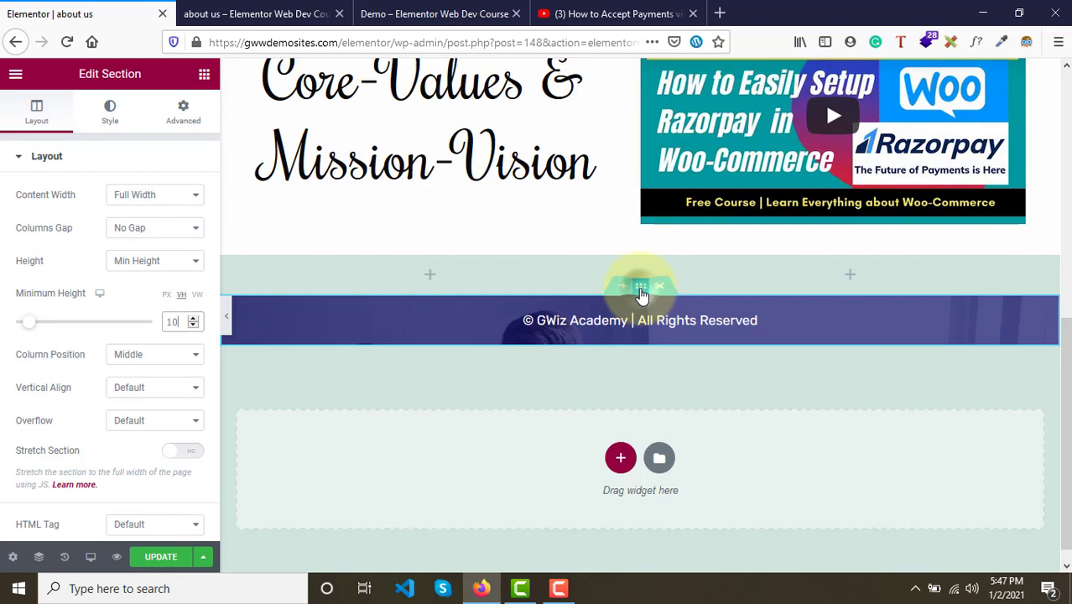
- Set the footer section's background image position to Center Center
click(111, 122)
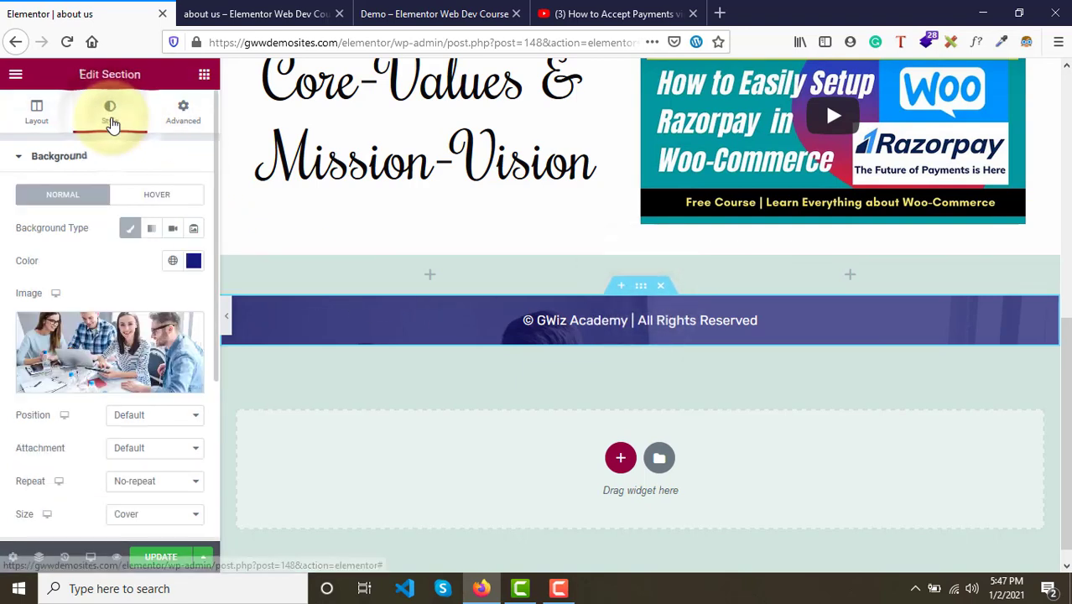
scroll(129, 439, down, 1)
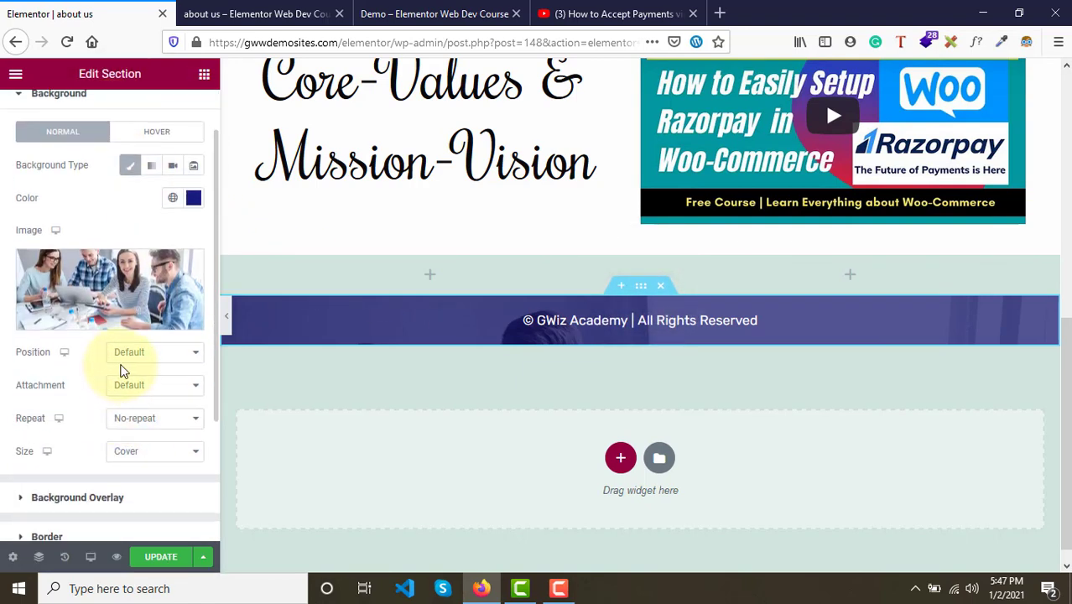
click(148, 356)
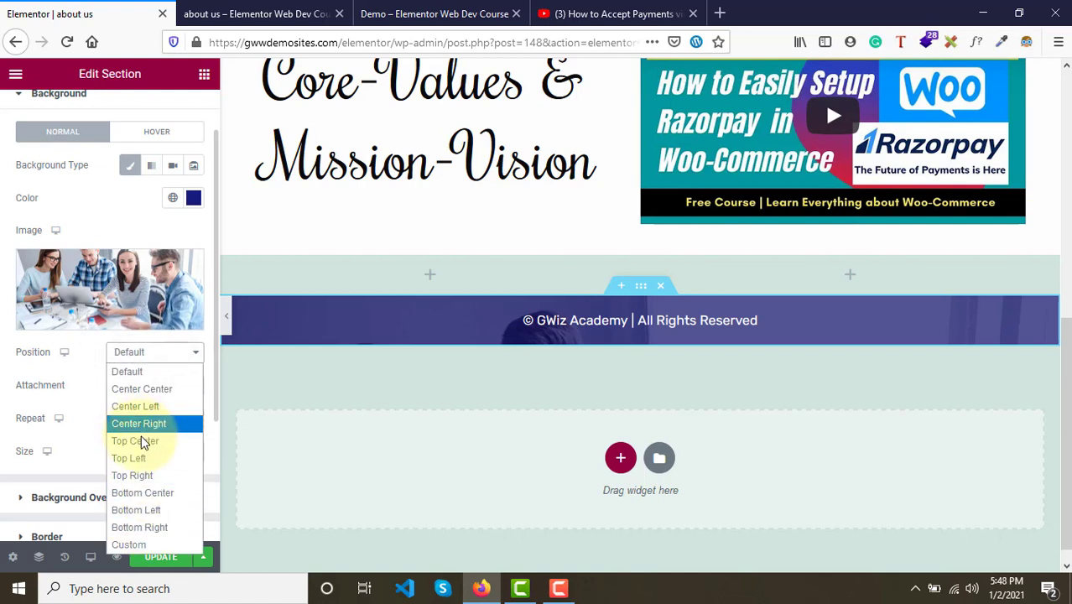
click(134, 390)
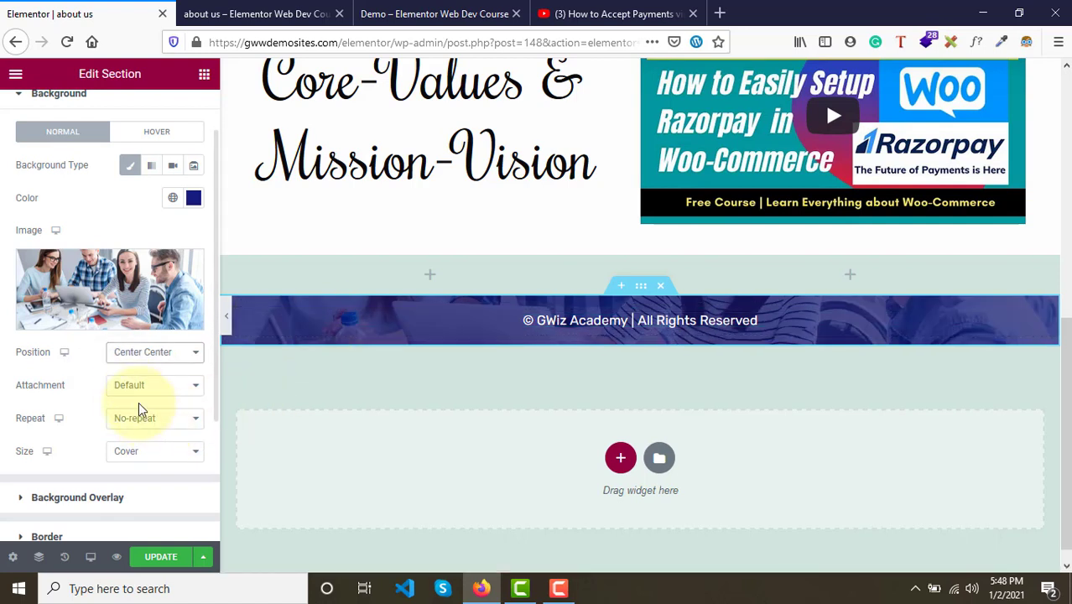
click(132, 356)
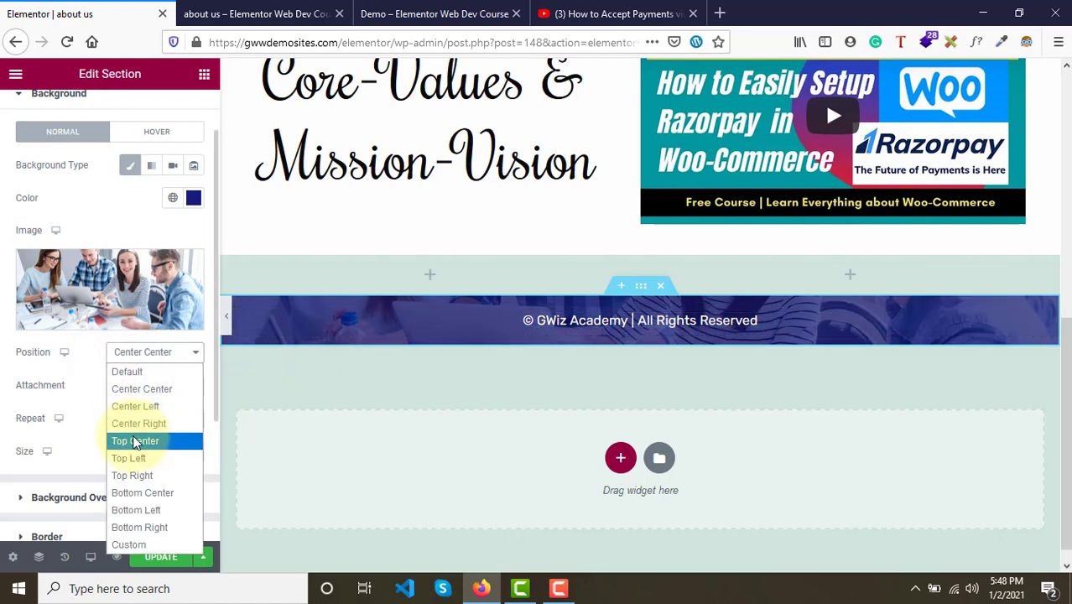
click(139, 492)
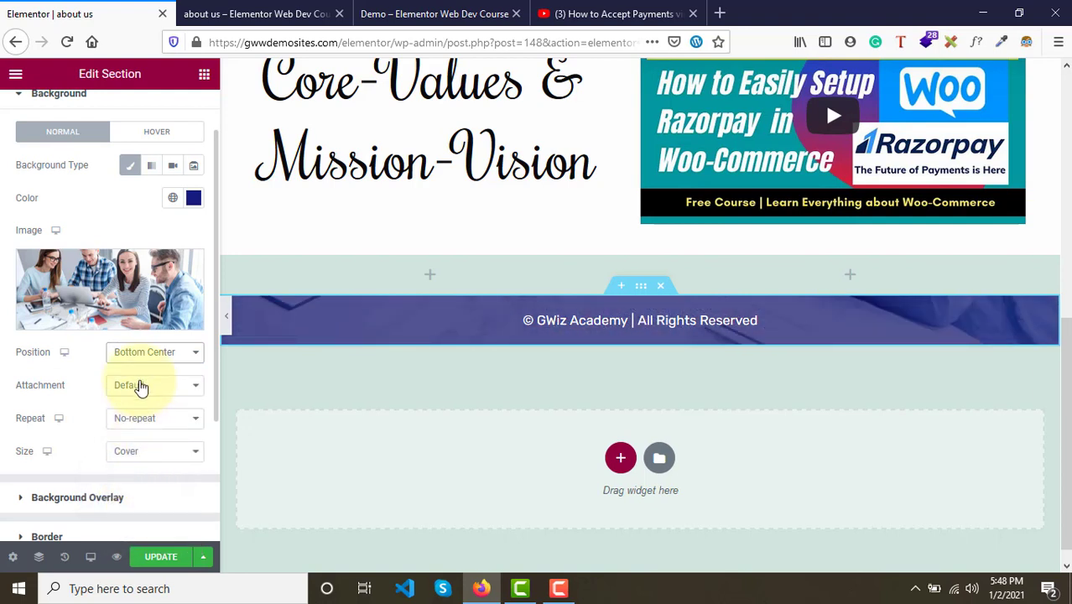
click(137, 352)
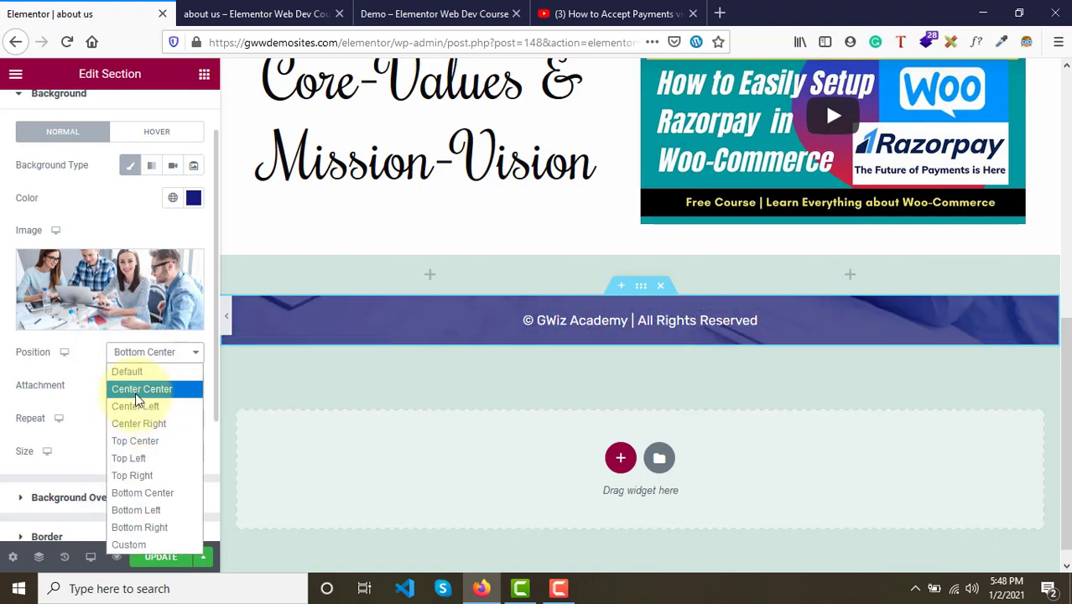
click(137, 391)
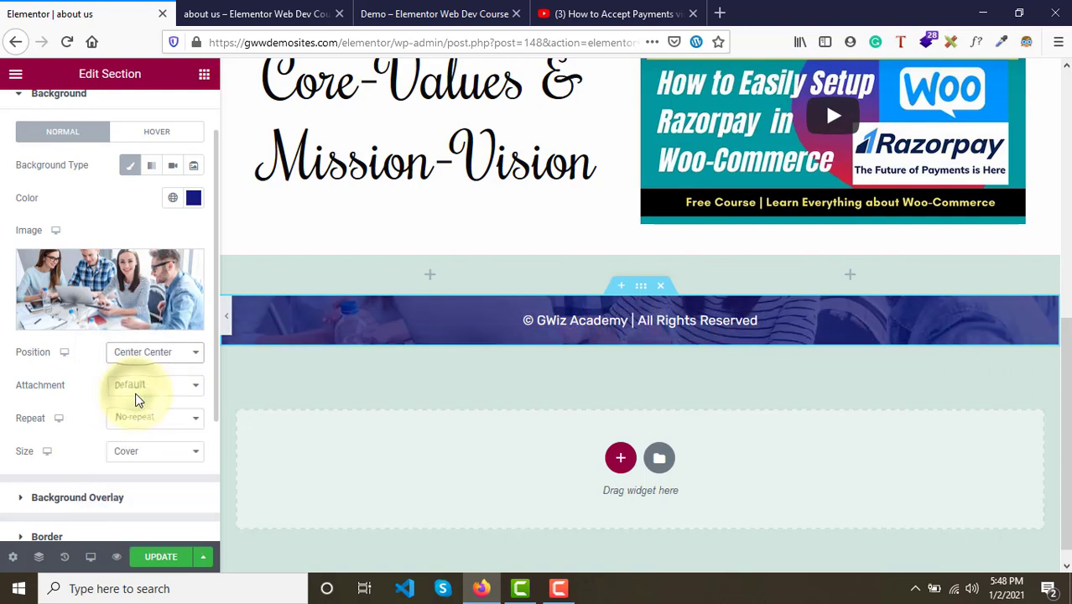
- Update the page and compare the preview's footer with the demo page's footer
click(155, 558)
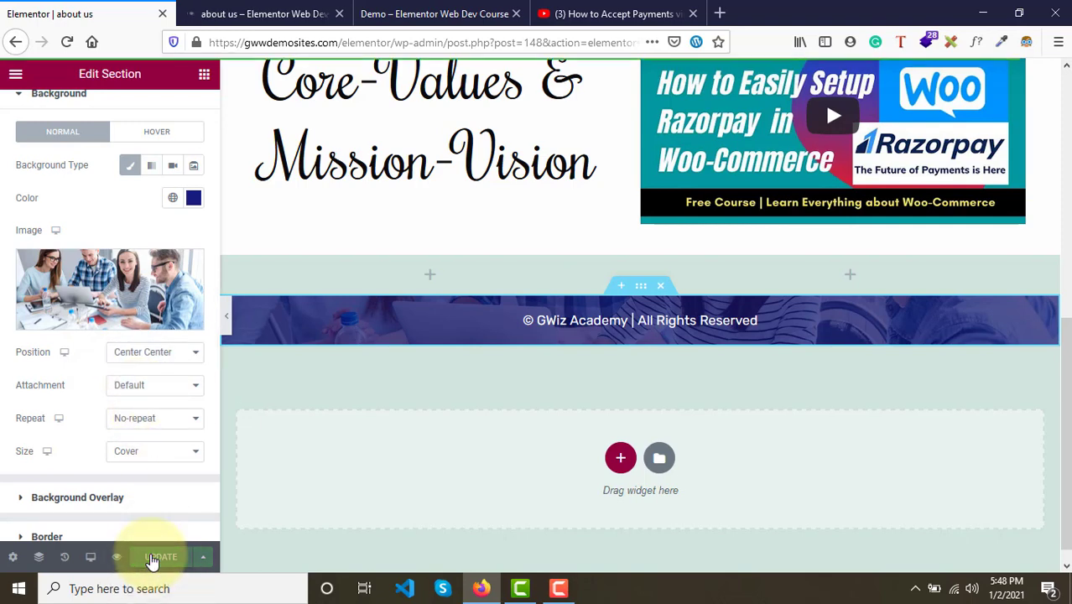
click(255, 14)
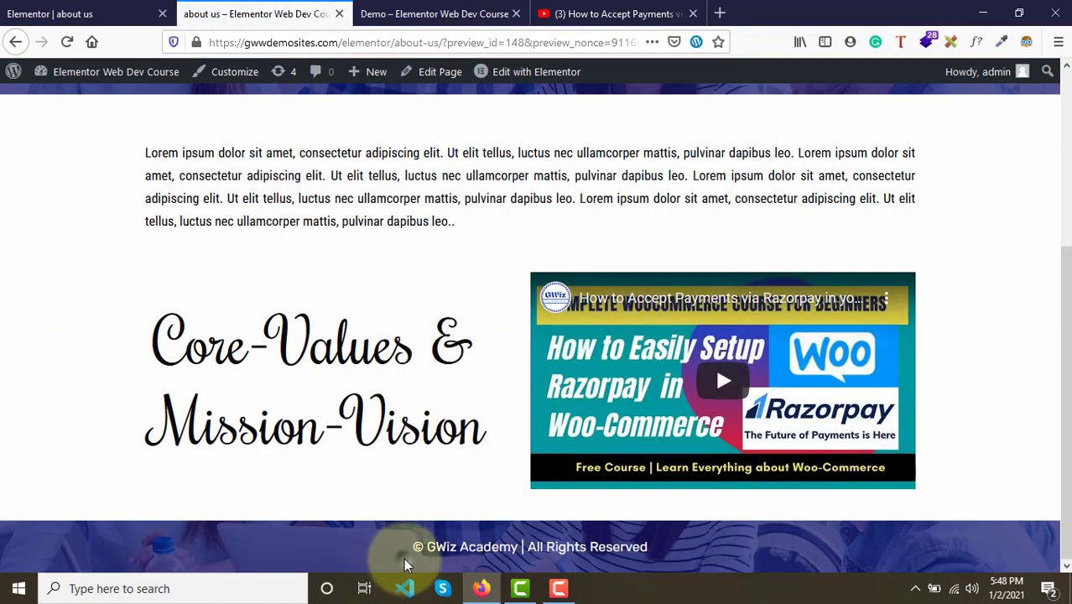
drag(388, 546, 573, 546)
click(435, 13)
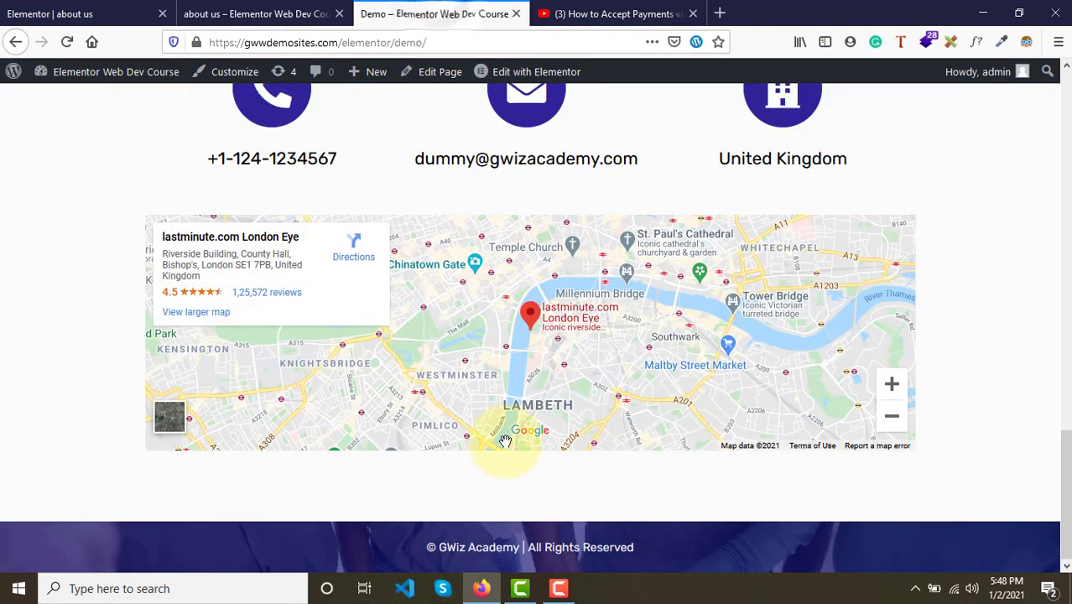
click(116, 12)
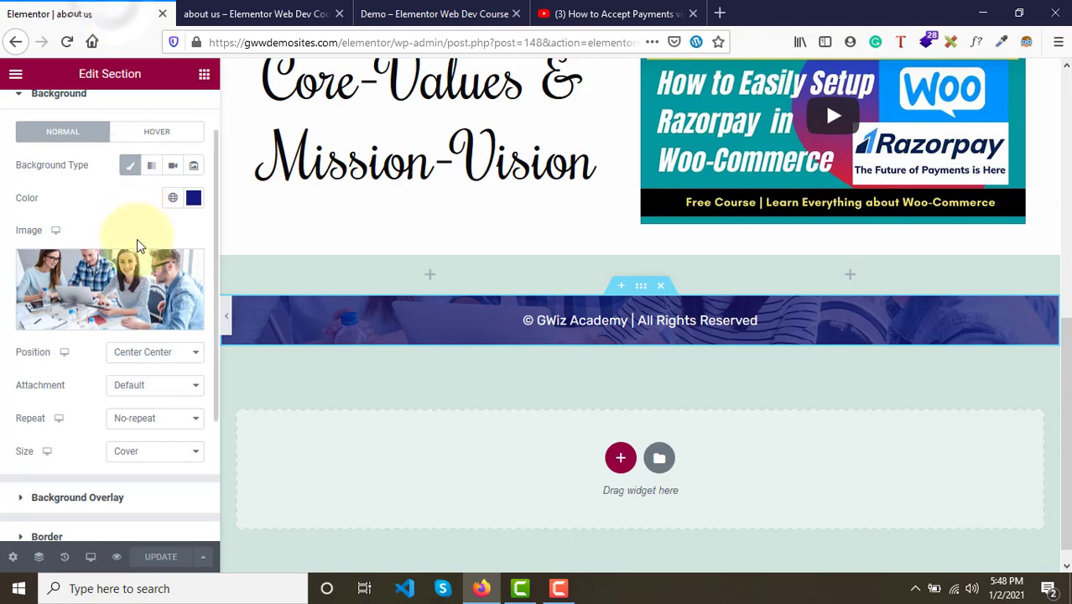
- Replace the footer section's background image with pexels-photo-3931549-1 from the media library
click(157, 280)
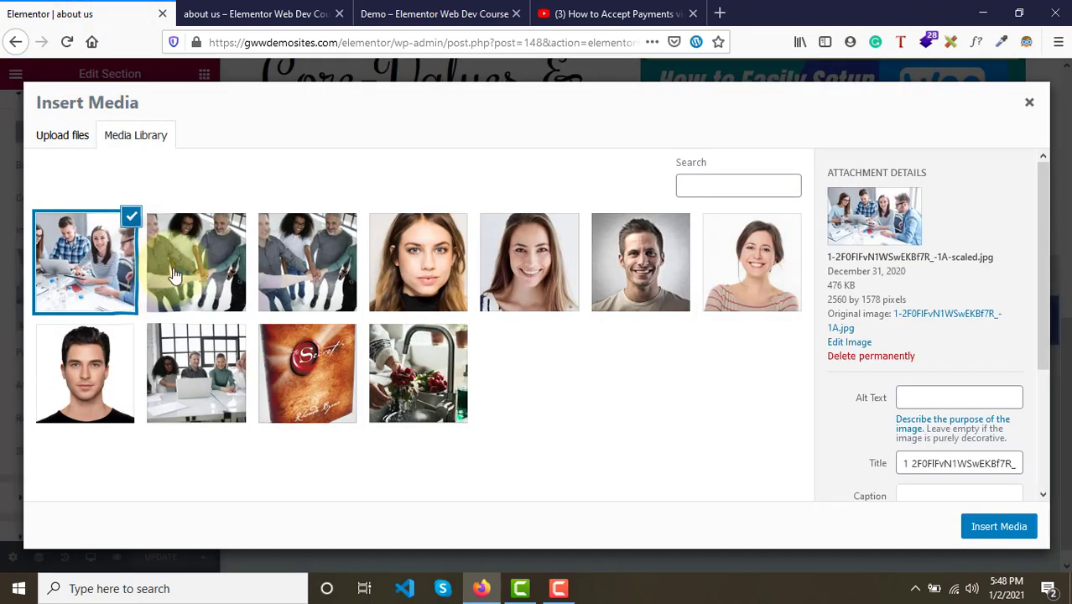
click(188, 274)
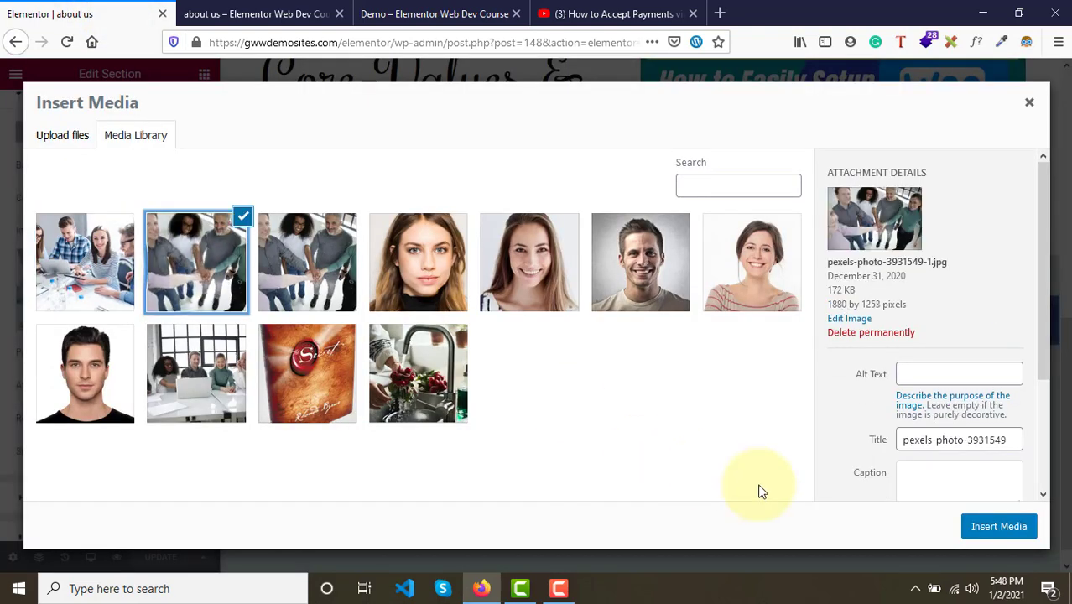
click(1010, 536)
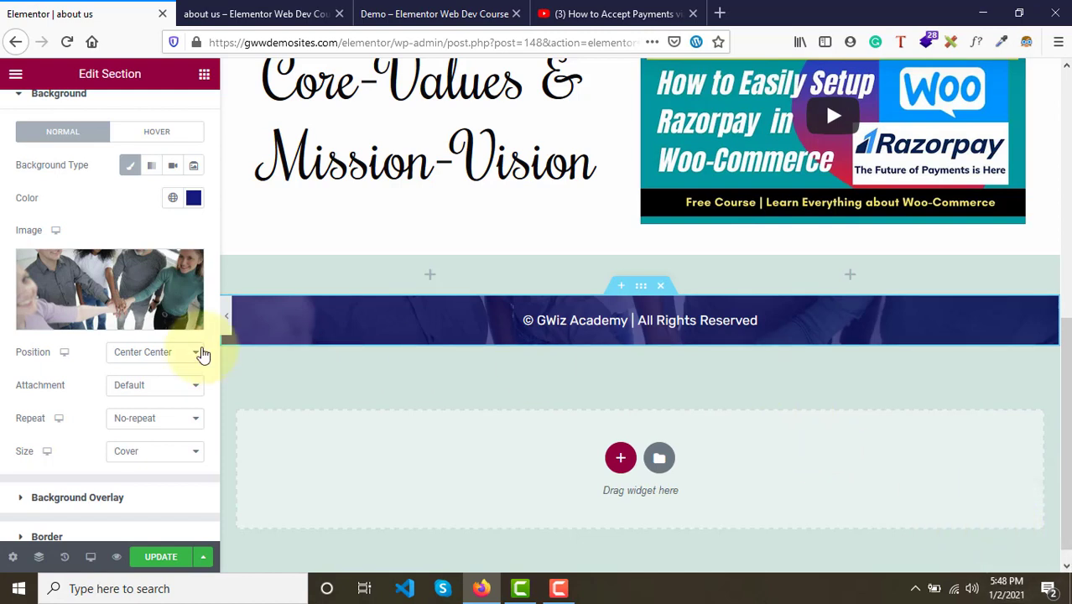
- Try Bottom Center as the footer background position and compare the preview with the demo page
click(151, 353)
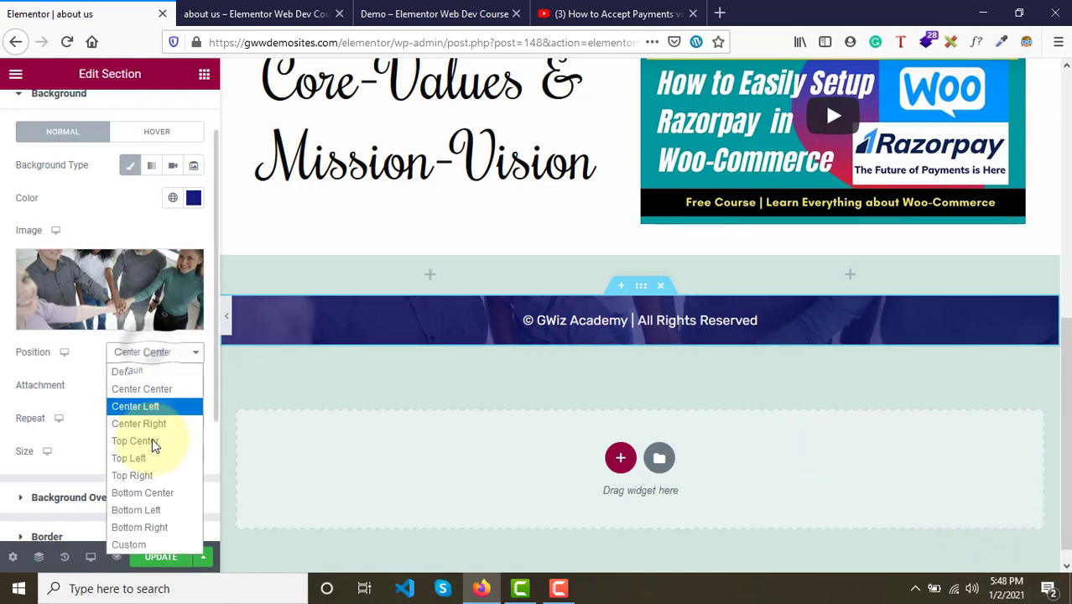
click(140, 493)
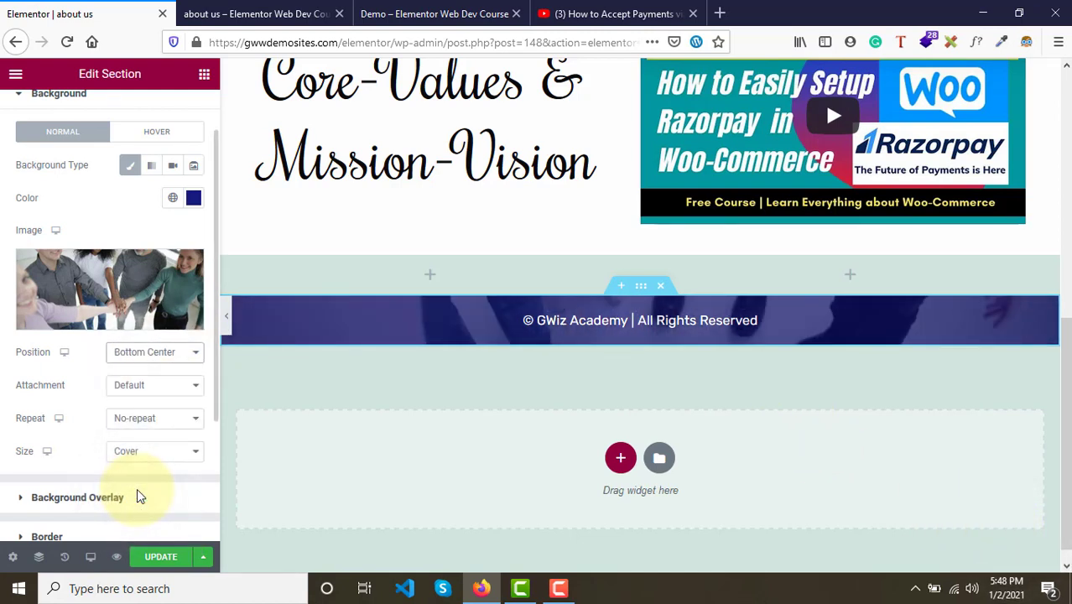
click(261, 7)
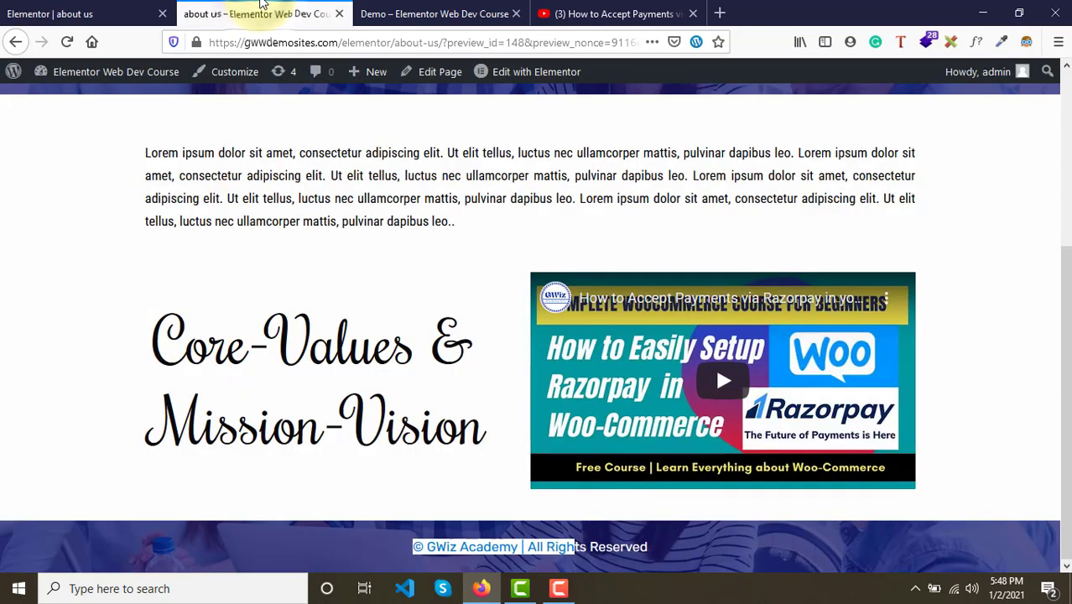
click(478, 10)
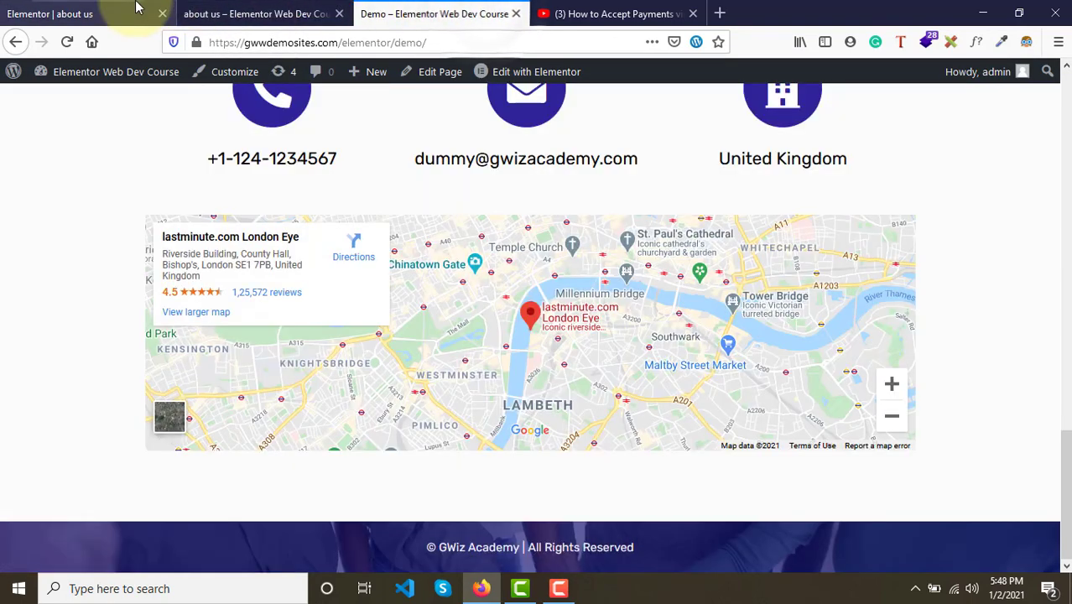
click(55, 14)
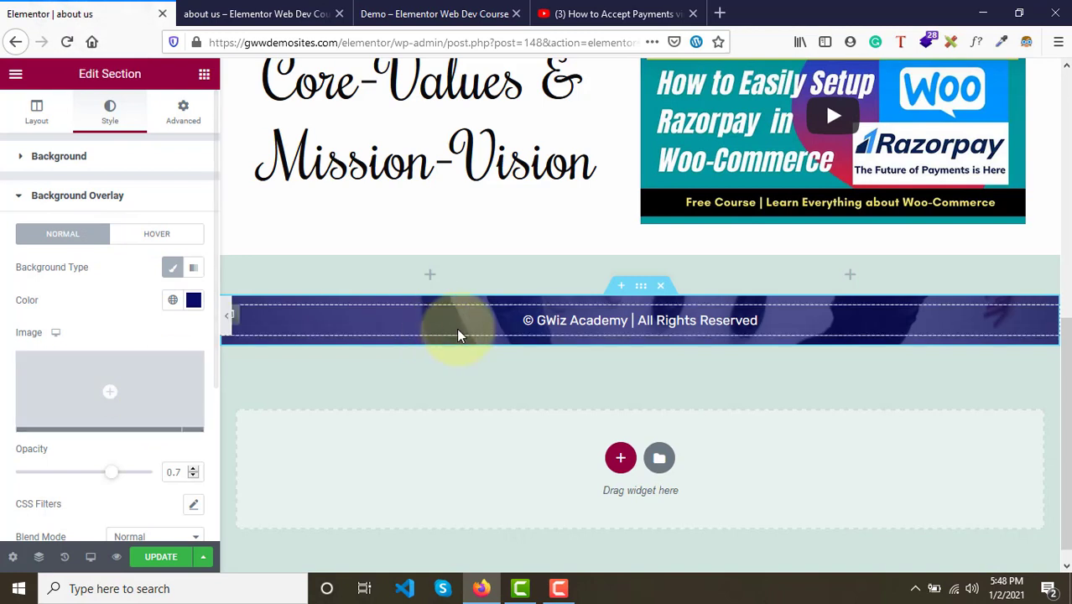
- Set the footer background position back to Center Center, update the page and check the preview
click(75, 161)
click(148, 417)
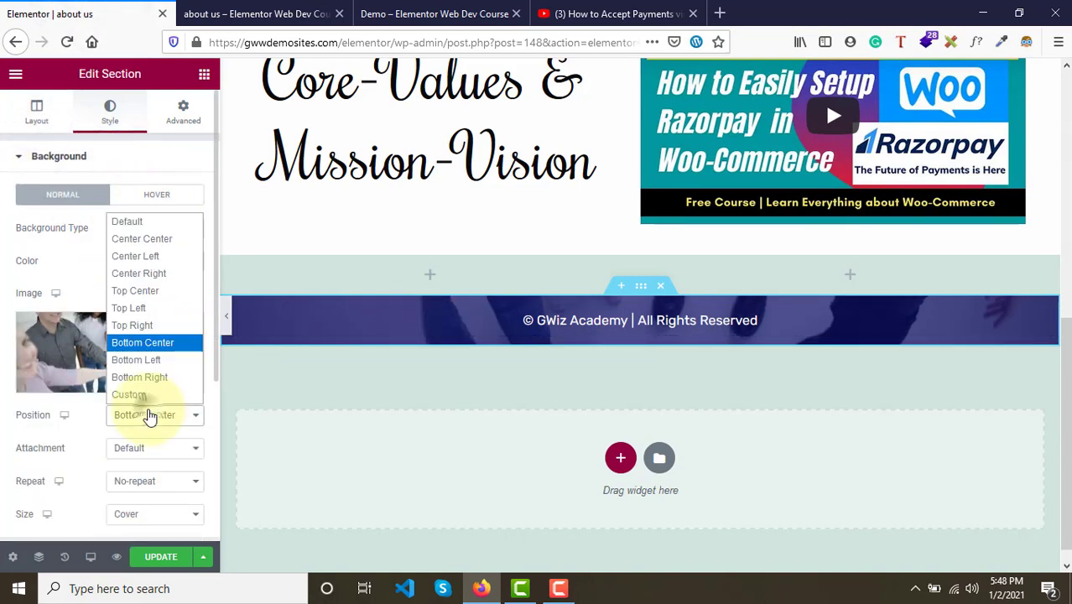
click(126, 236)
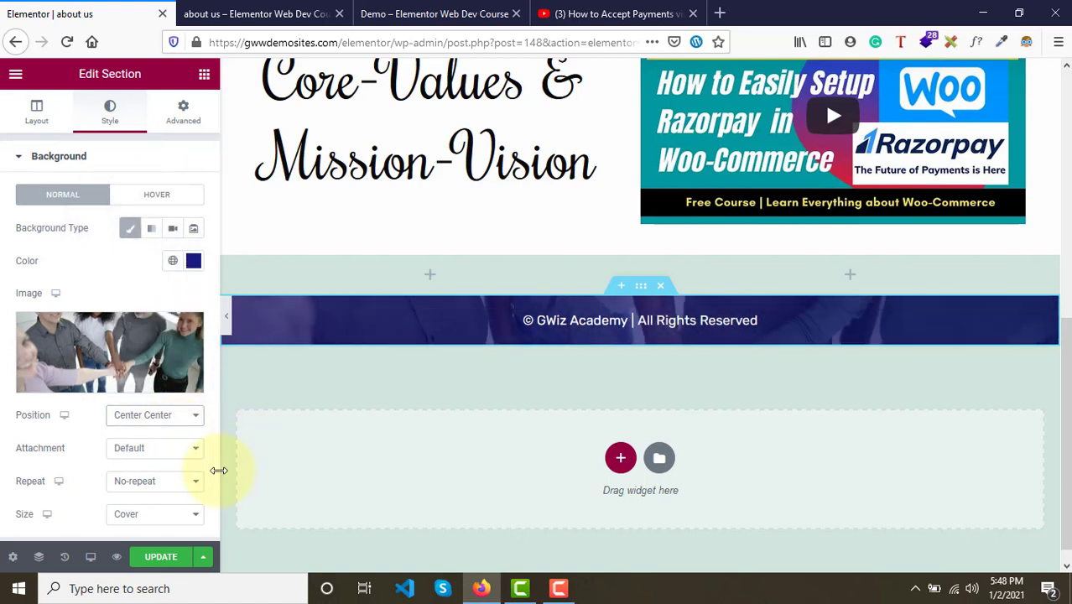
click(147, 557)
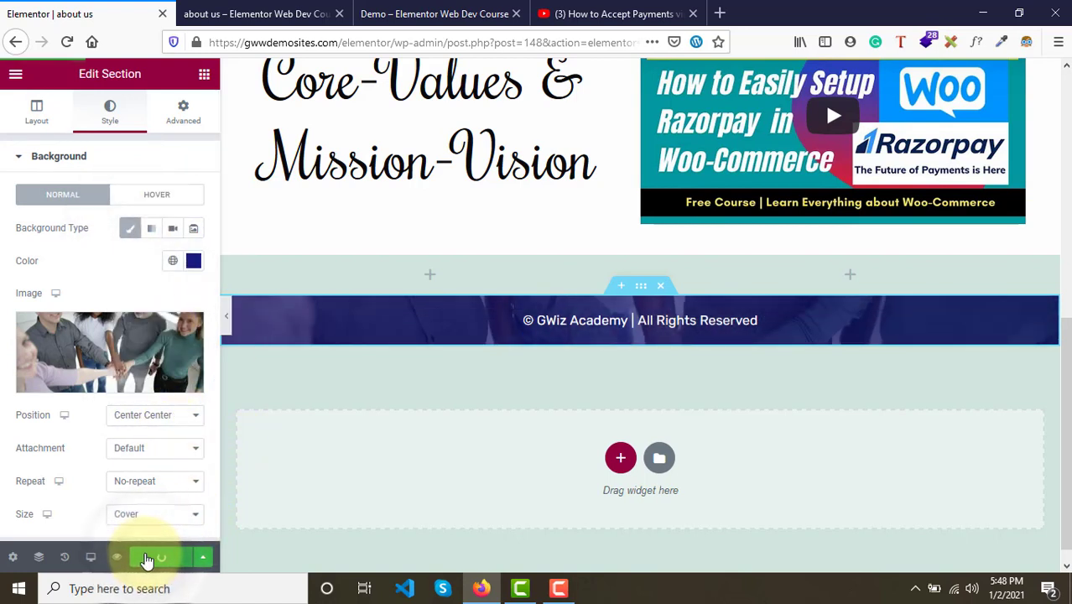
click(257, 15)
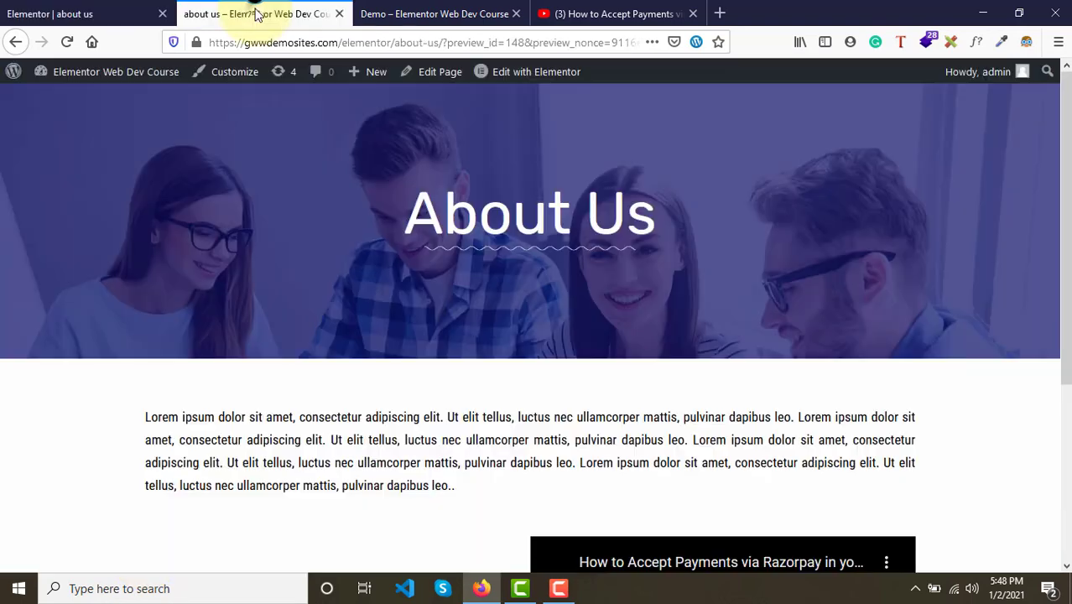
scroll(351, 344, down, 5)
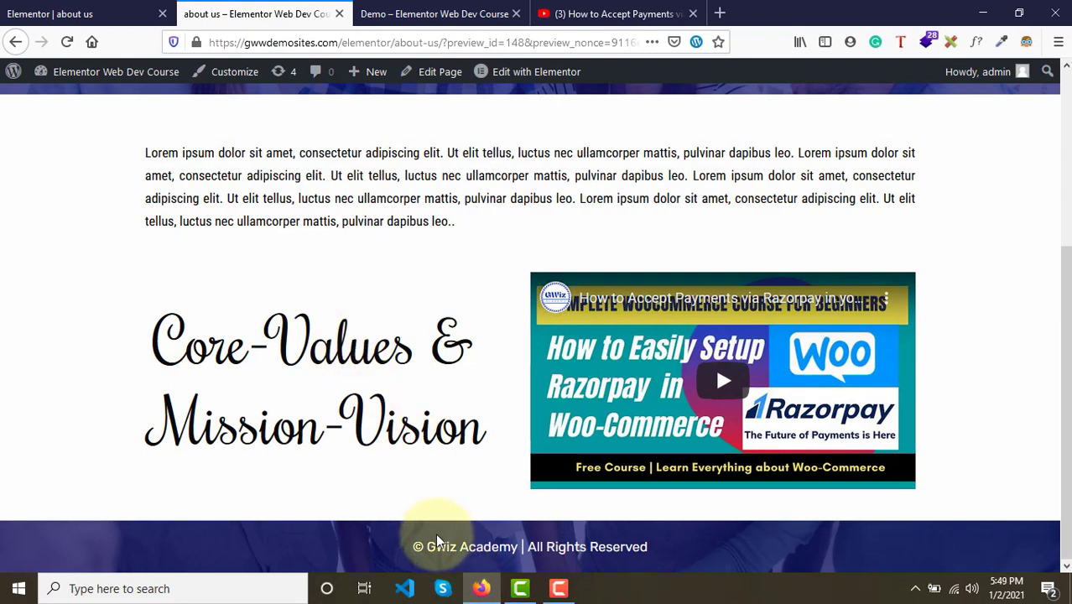
- Examine the demo page's Meet the Team section with its four round team photos and Know More button
click(423, 10)
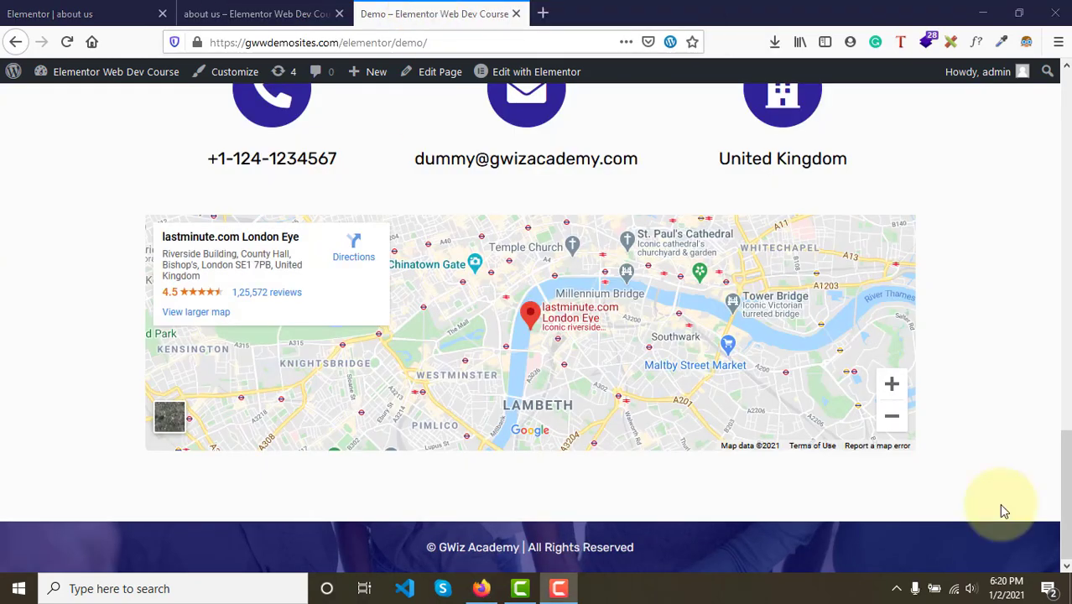
scroll(999, 504, up, 10)
scroll(999, 503, down, 9)
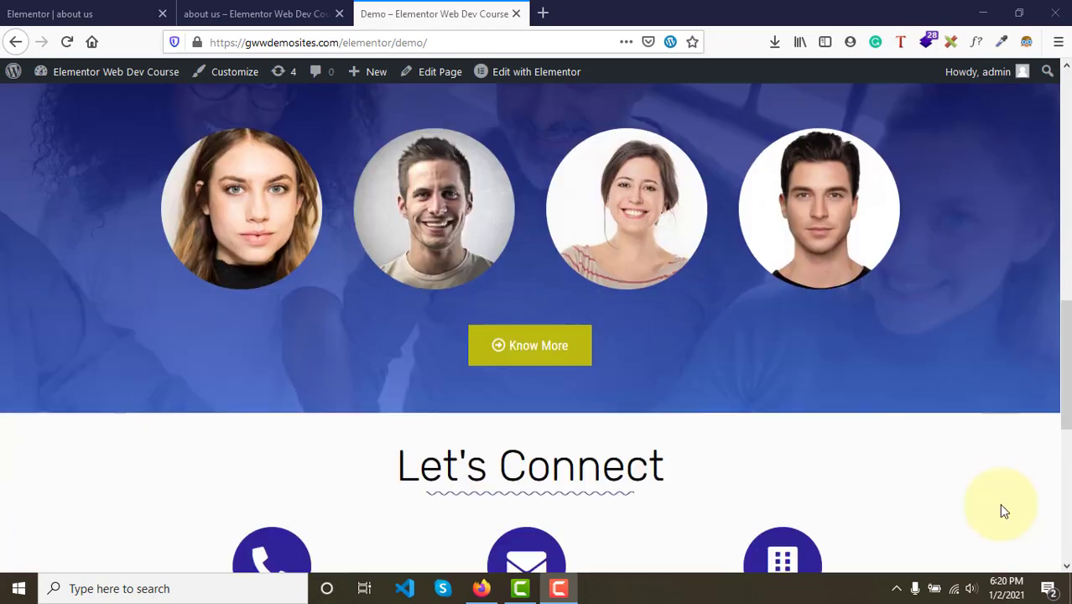
scroll(999, 503, up, 7)
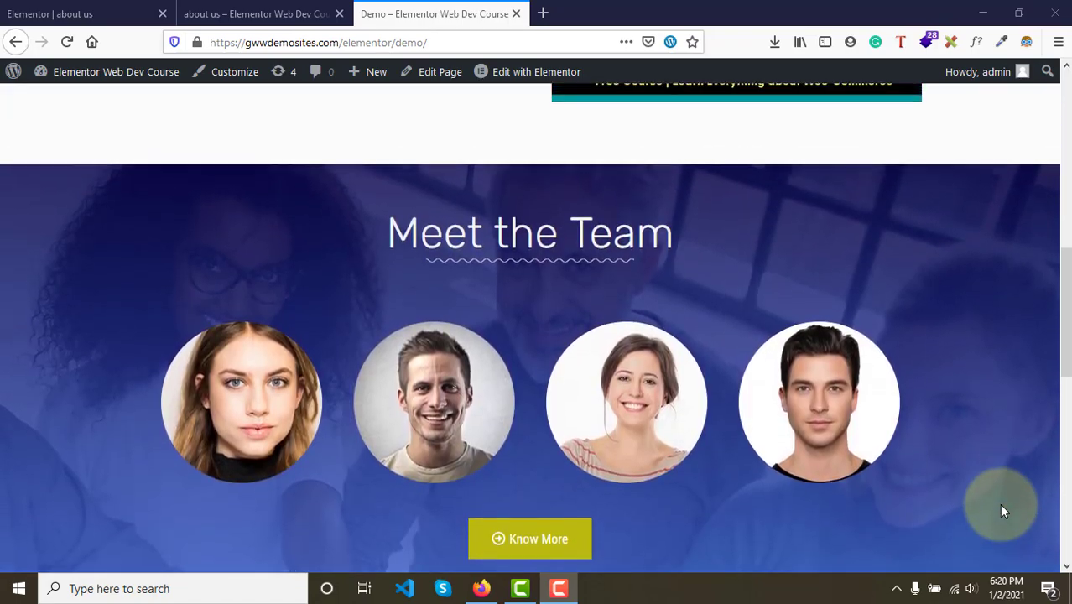
scroll(1000, 504, down, 2)
scroll(999, 503, up, 2)
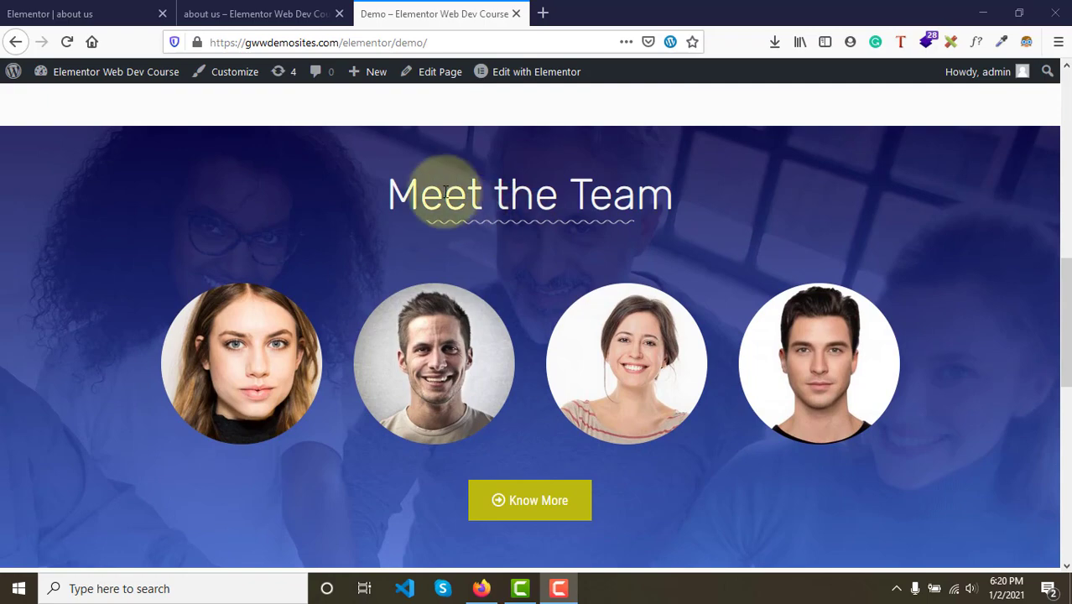
scroll(688, 231, down, 5)
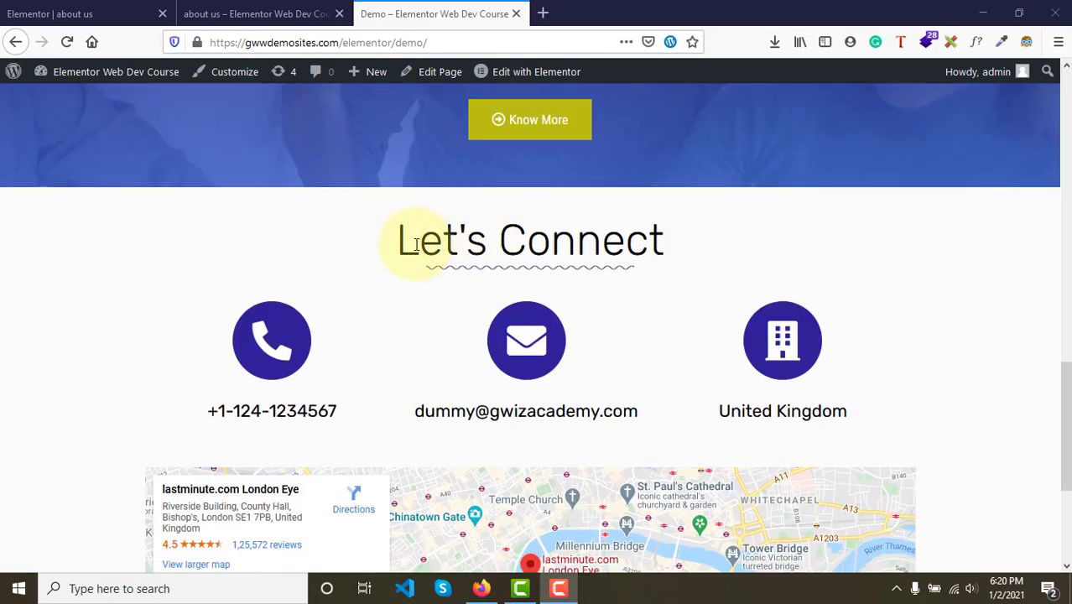
scroll(597, 246, up, 10)
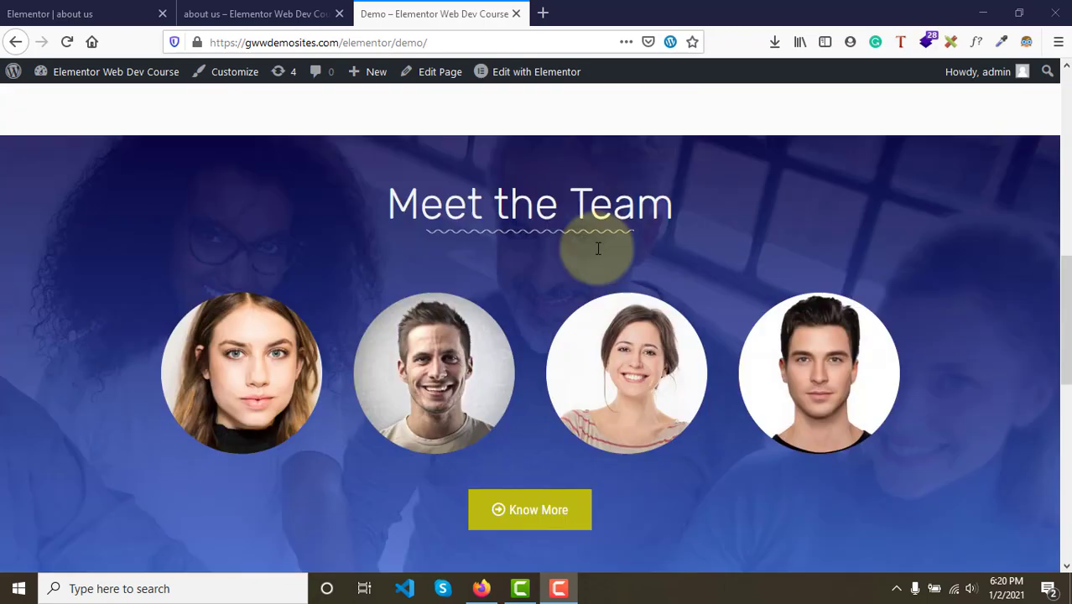
scroll(598, 244, down, 12)
scroll(598, 246, up, 6)
scroll(598, 248, up, 1)
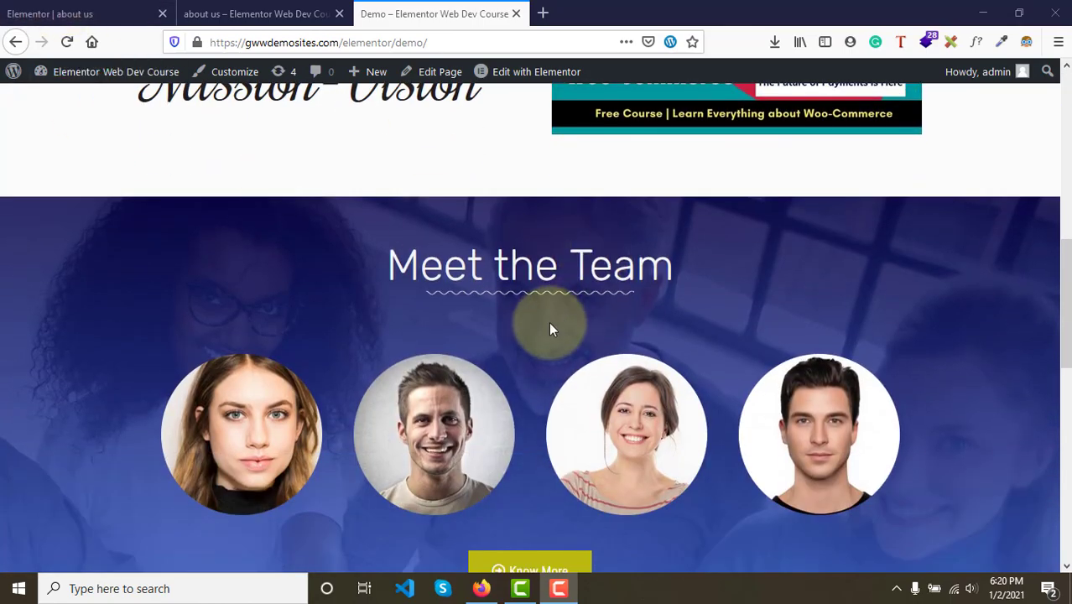
scroll(550, 321, down, 2)
scroll(551, 323, up, 3)
scroll(549, 321, down, 3)
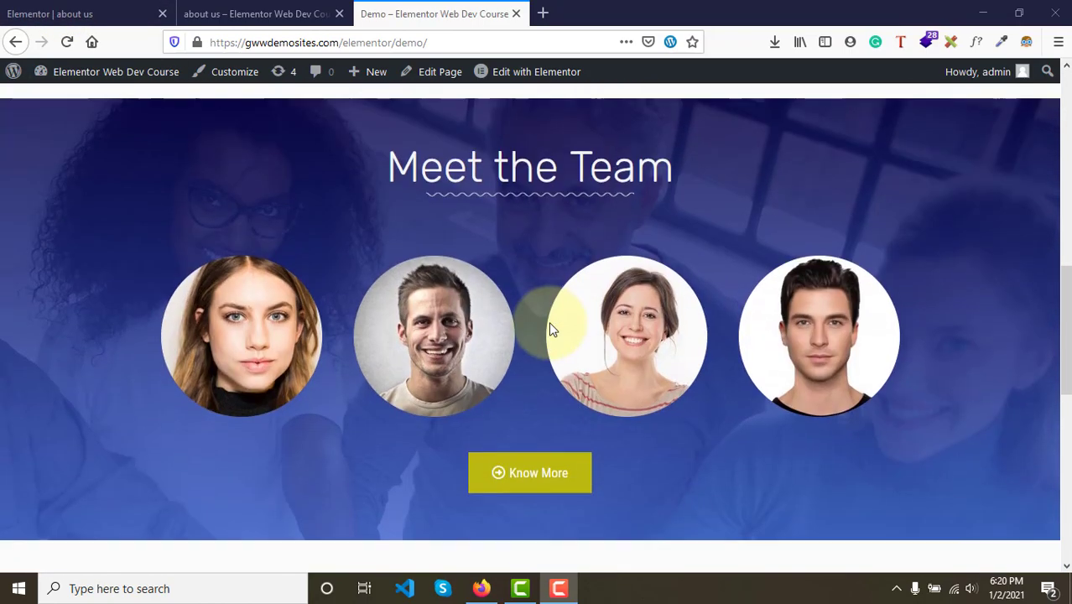
scroll(548, 321, down, 4)
scroll(550, 328, down, 4)
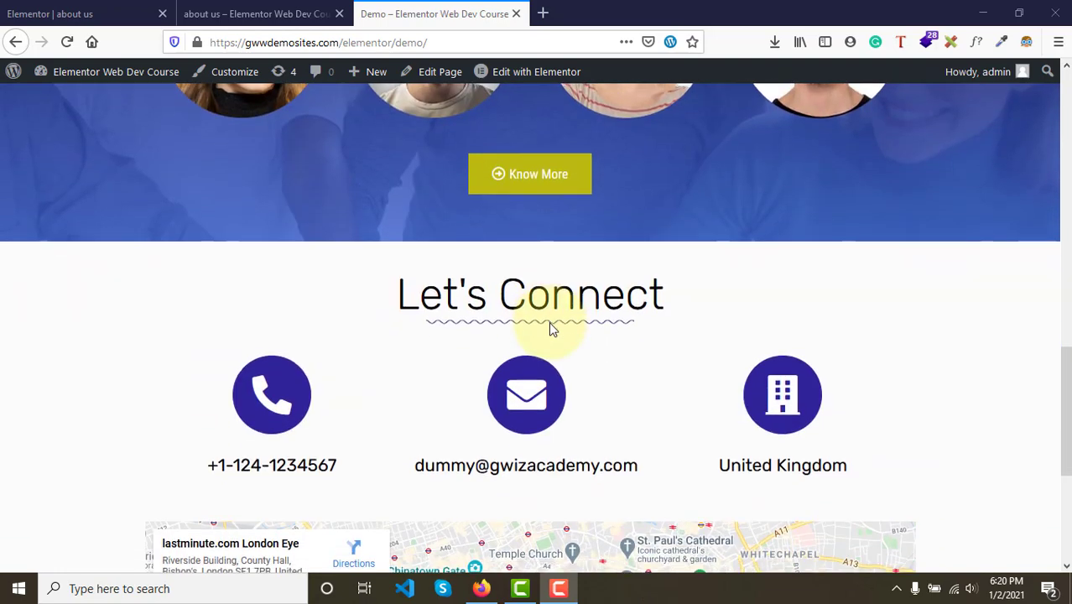
scroll(552, 328, up, 9)
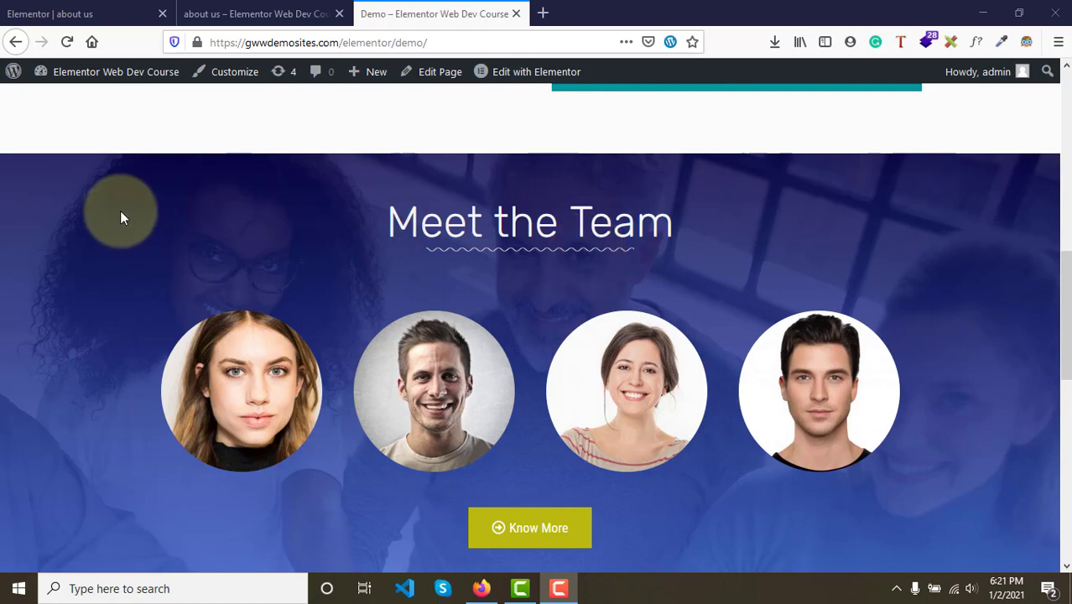
scroll(390, 201, down, 2)
scroll(390, 201, down, 3)
scroll(392, 200, up, 6)
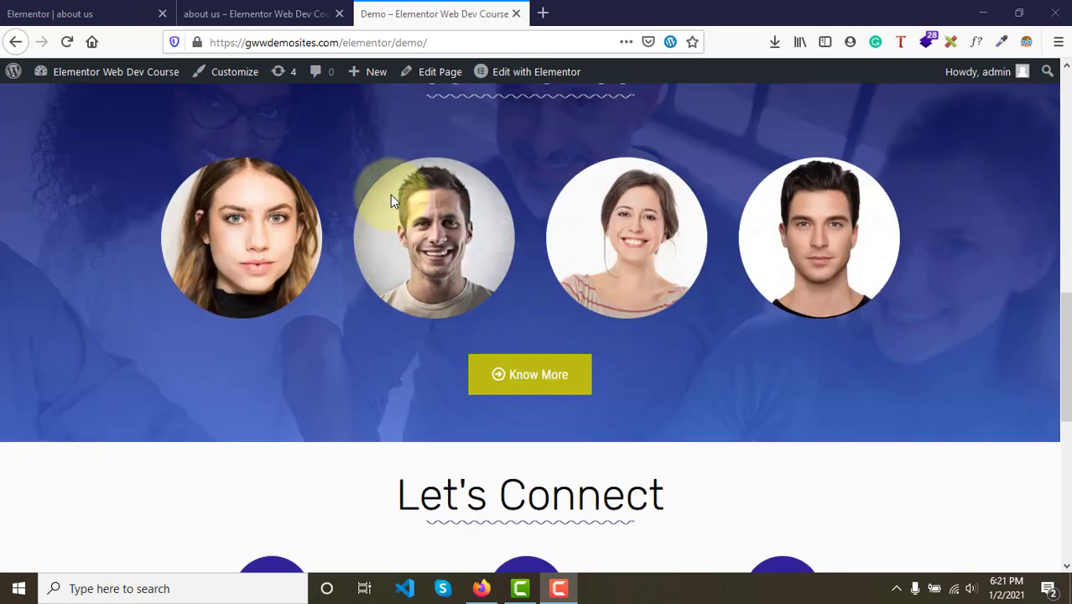
scroll(445, 294, down, 5)
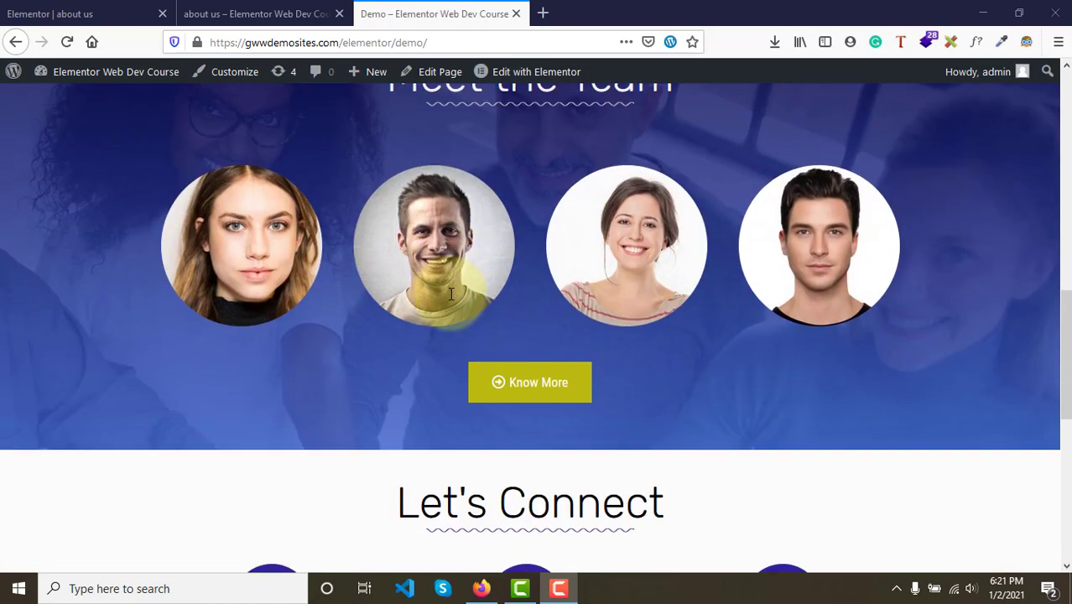
scroll(498, 307, up, 3)
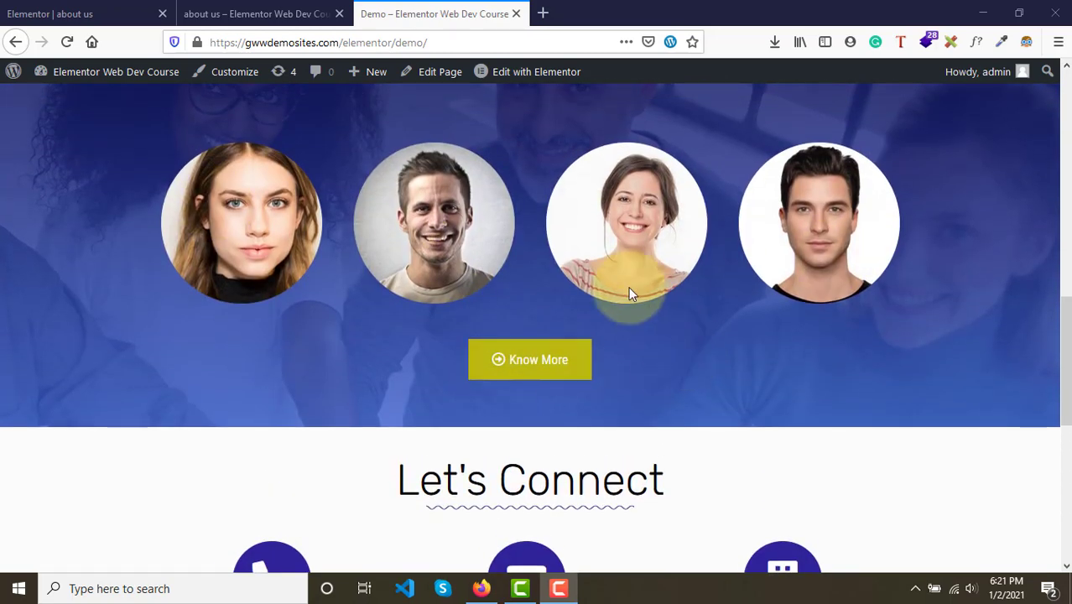
scroll(628, 286, up, 2)
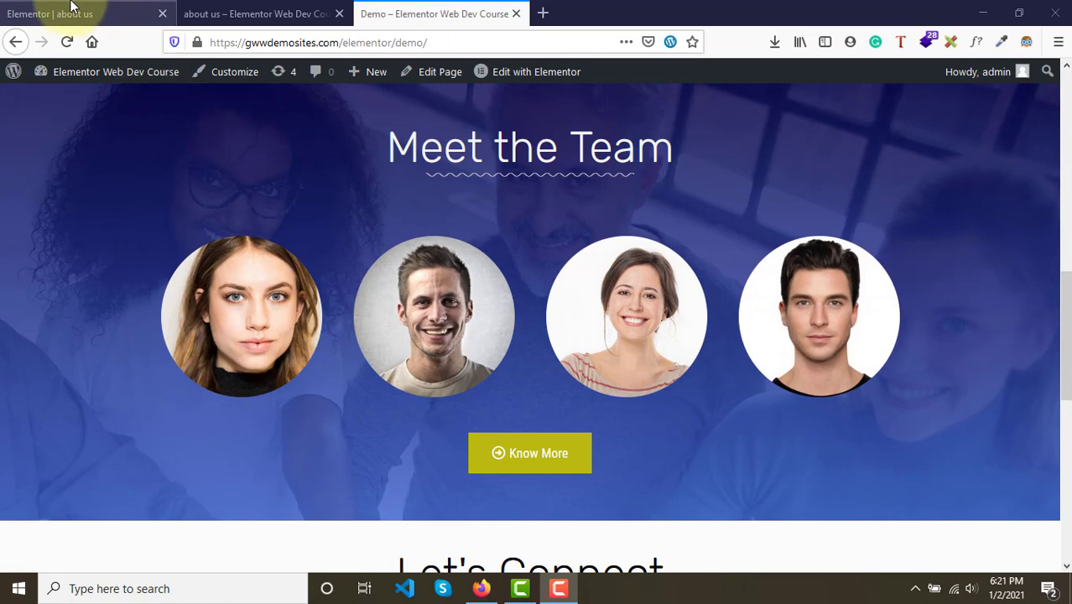
- Delete the empty section above the copyright footer and update the page
click(72, 10)
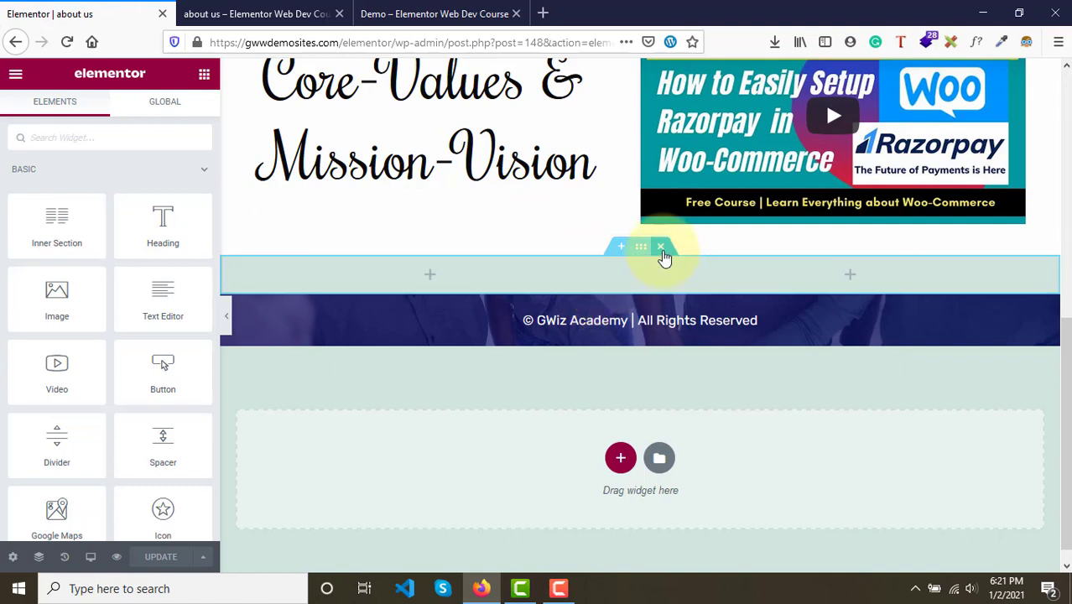
click(663, 251)
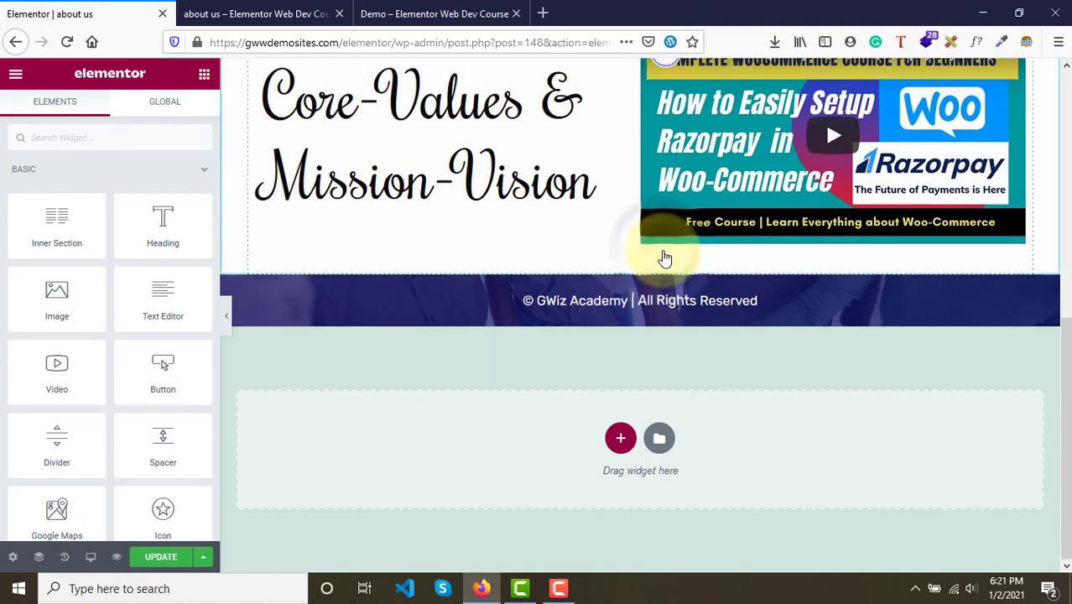
click(166, 557)
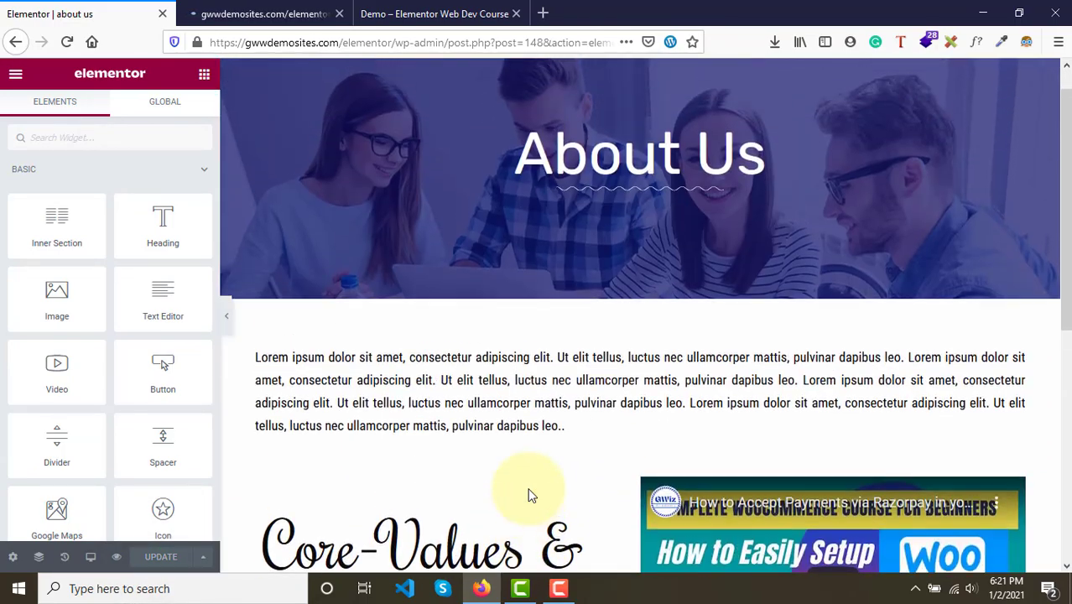
- Add a new one-column section and move it above the copyright footer section
scroll(518, 449, down, 5)
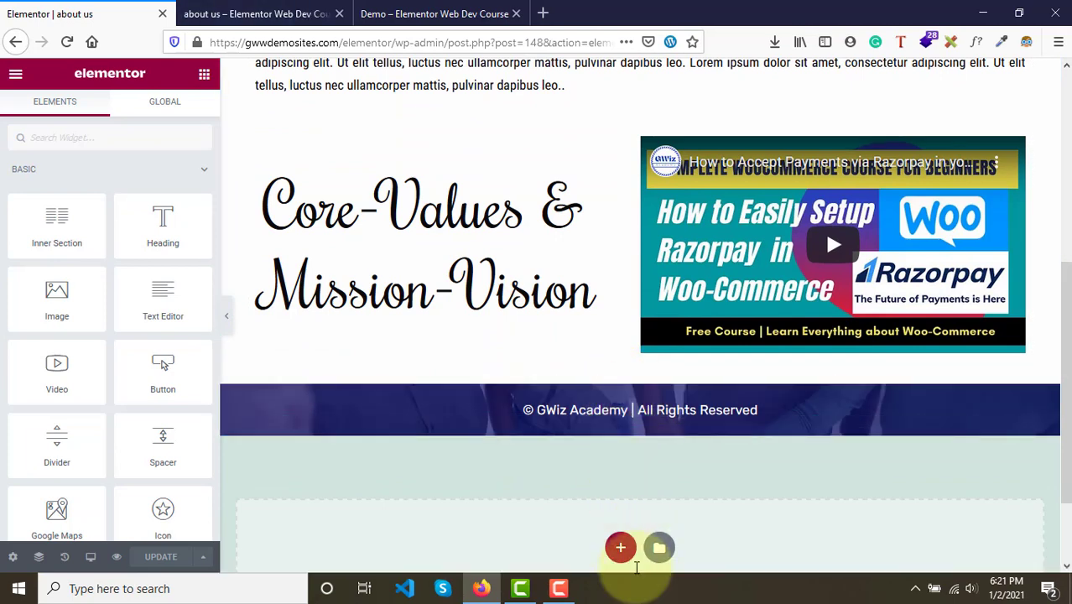
scroll(616, 423, down, 1)
scroll(614, 425, down, 1)
click(619, 438)
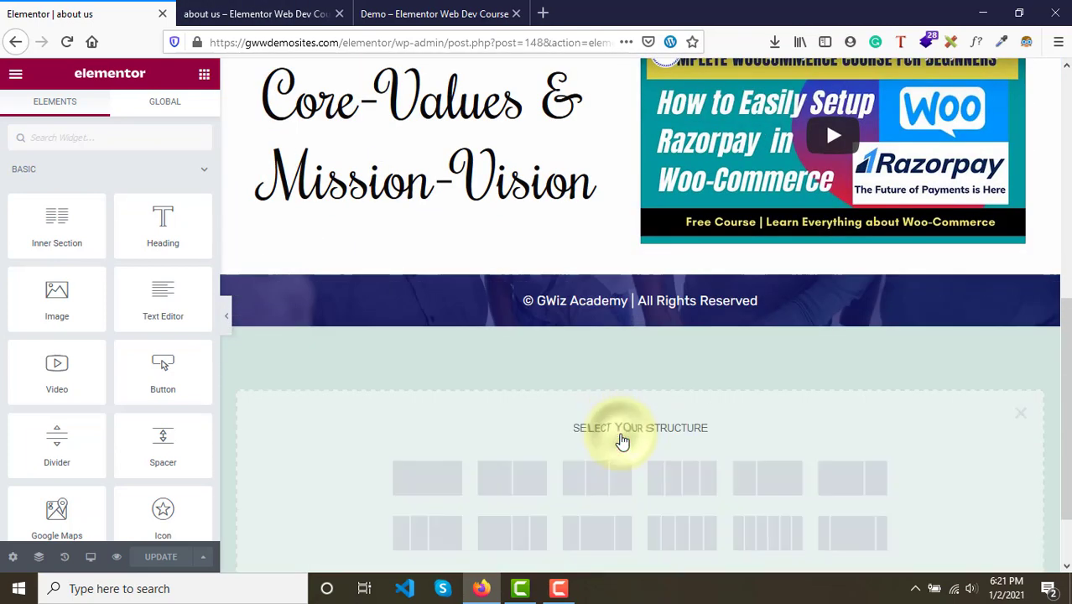
click(434, 491)
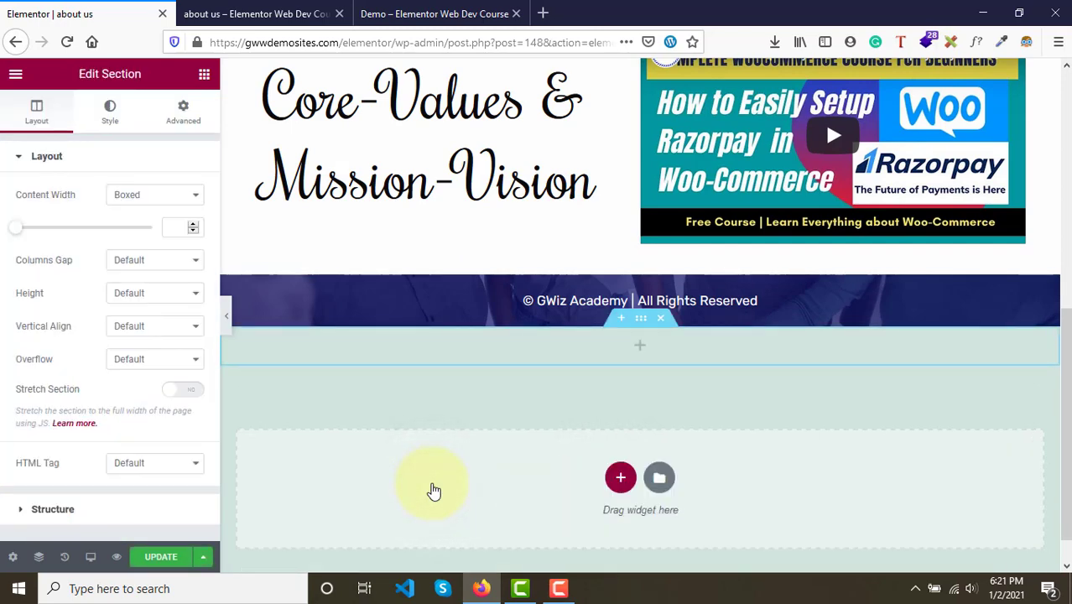
click(409, 9)
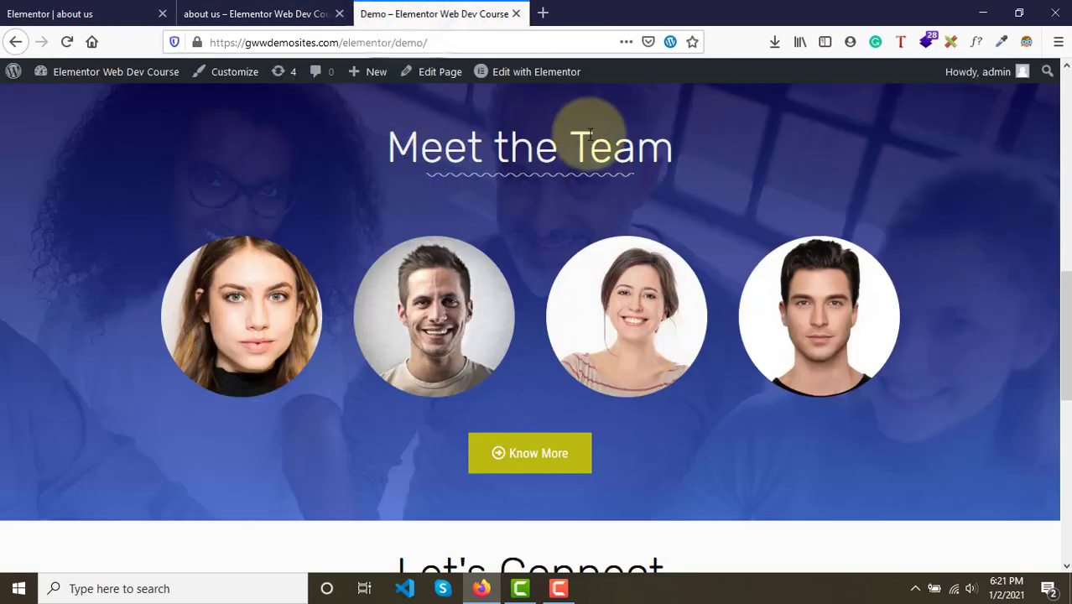
click(51, 13)
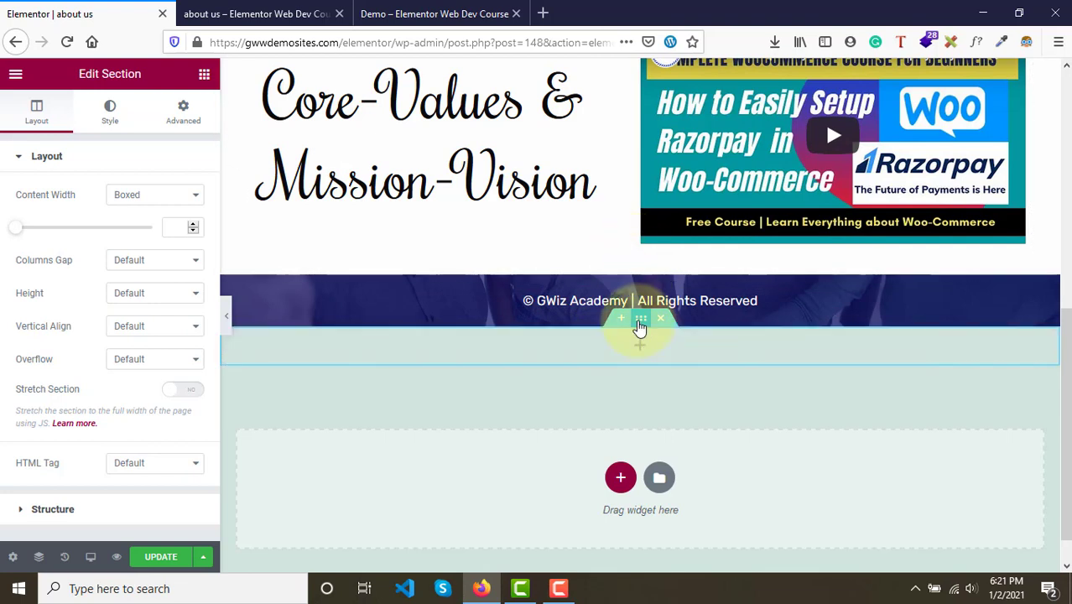
drag(640, 325, 639, 284)
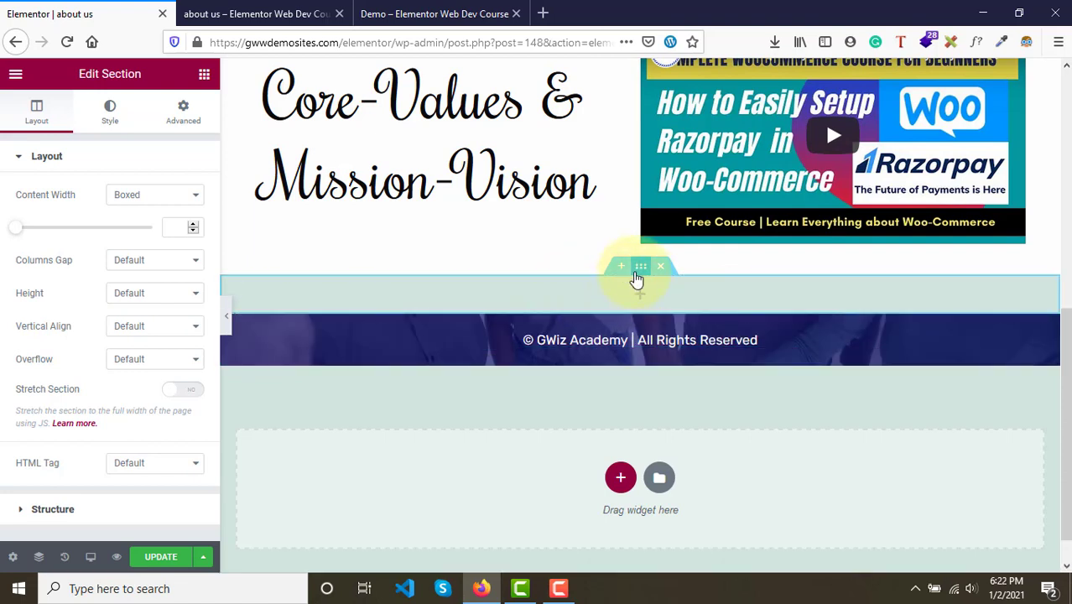
- Compare the Meet the Team section's position and height on the demo page with the Core-Values block above it
click(420, 14)
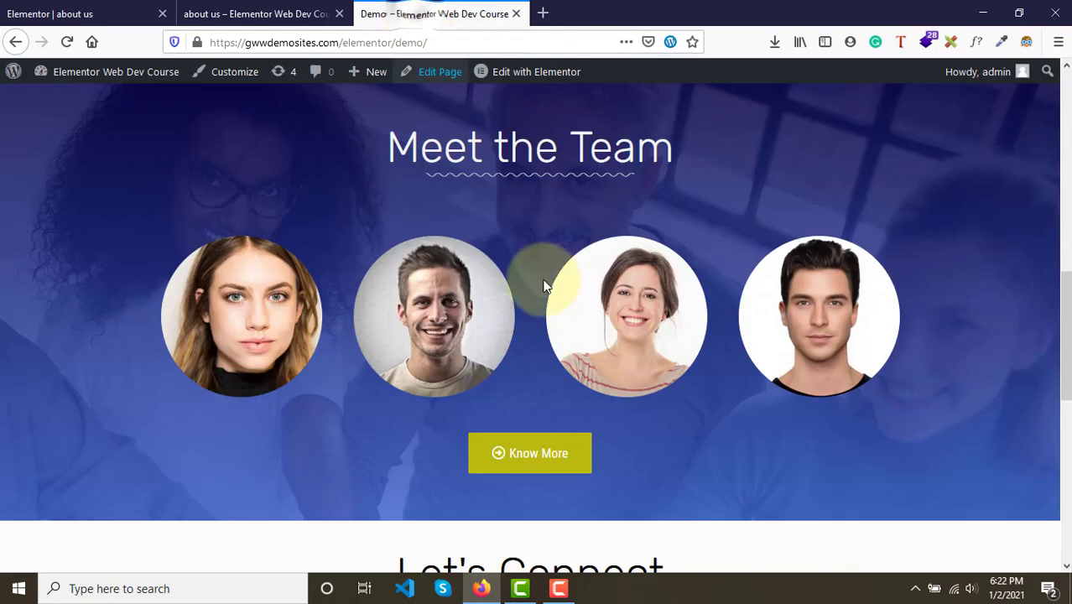
scroll(547, 311, up, 4)
scroll(550, 323, down, 2)
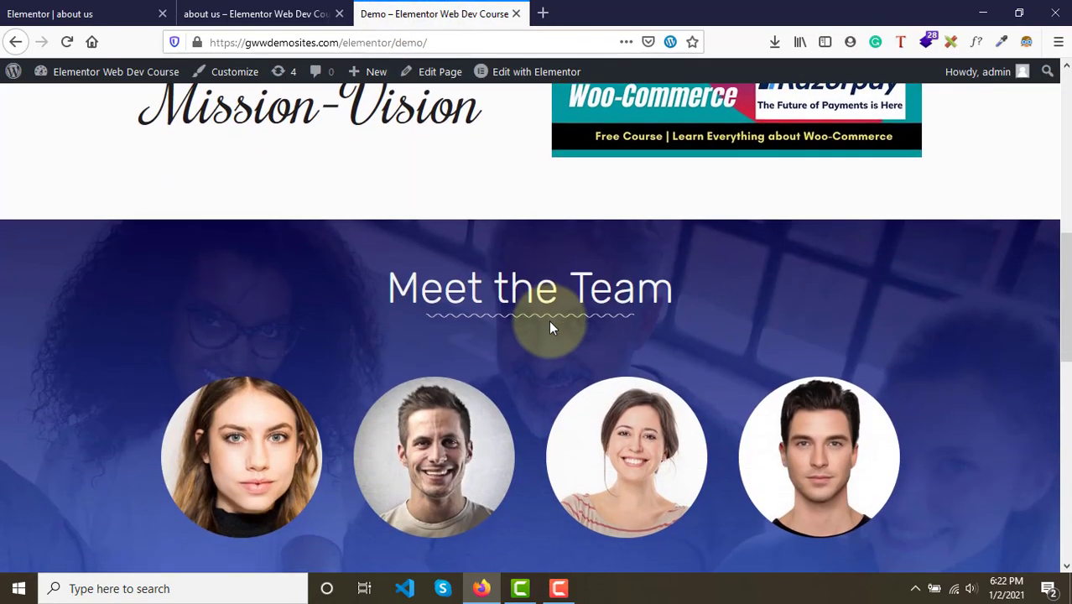
scroll(550, 327, up, 6)
scroll(550, 328, down, 7)
scroll(550, 327, up, 1)
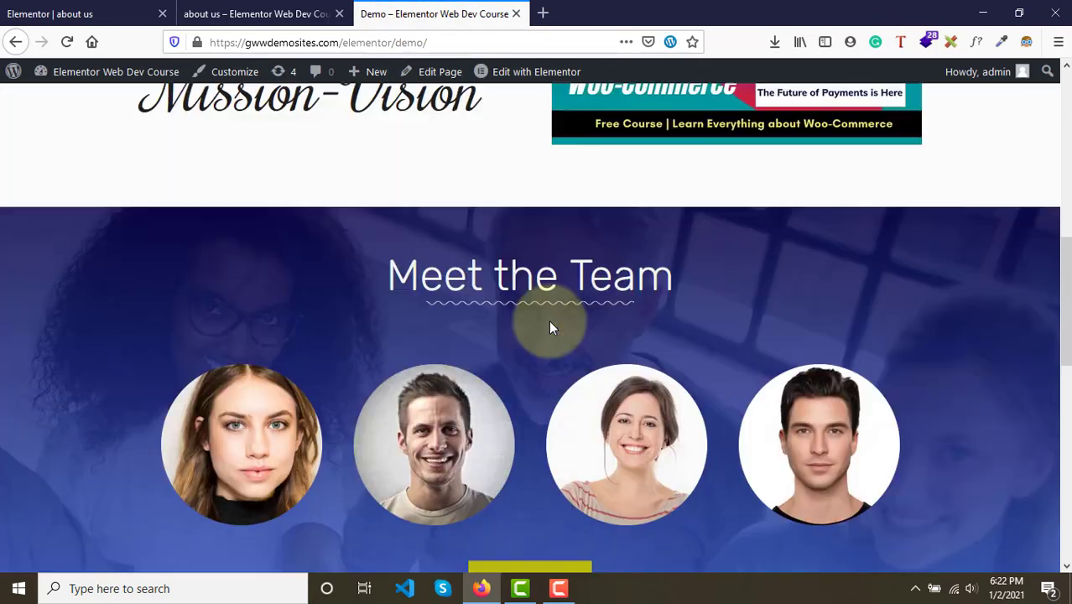
scroll(545, 314, down, 2)
scroll(529, 277, up, 7)
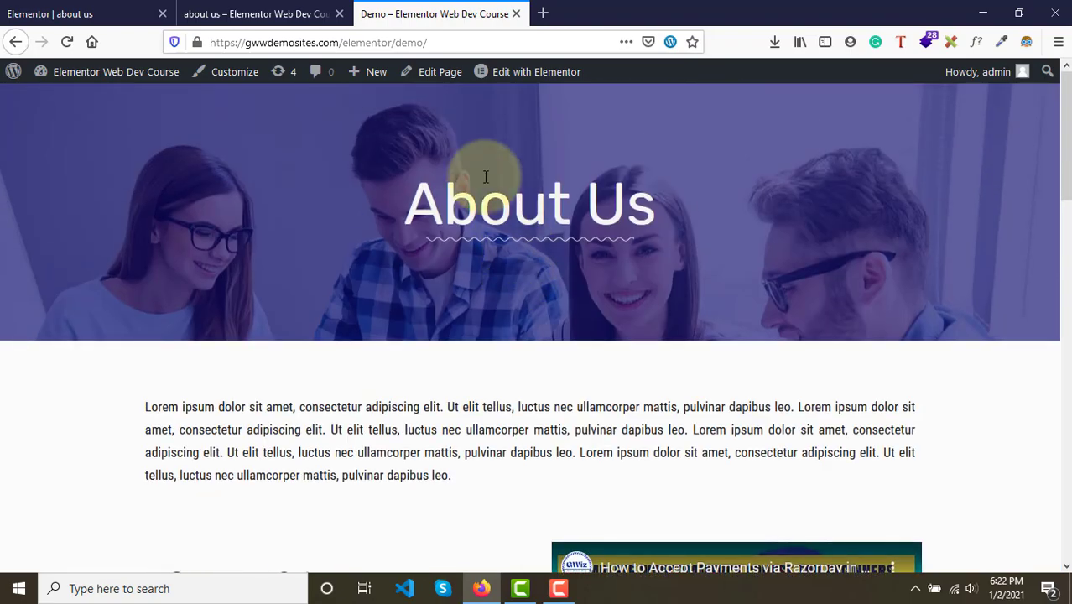
scroll(485, 177, down, 10)
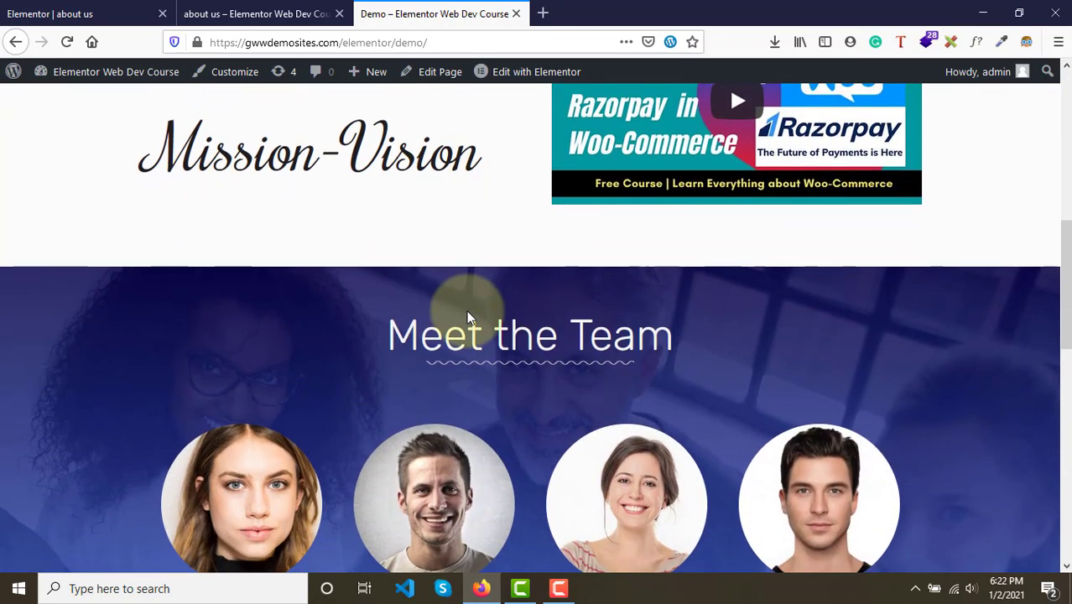
scroll(468, 312, up, 8)
scroll(468, 312, down, 6)
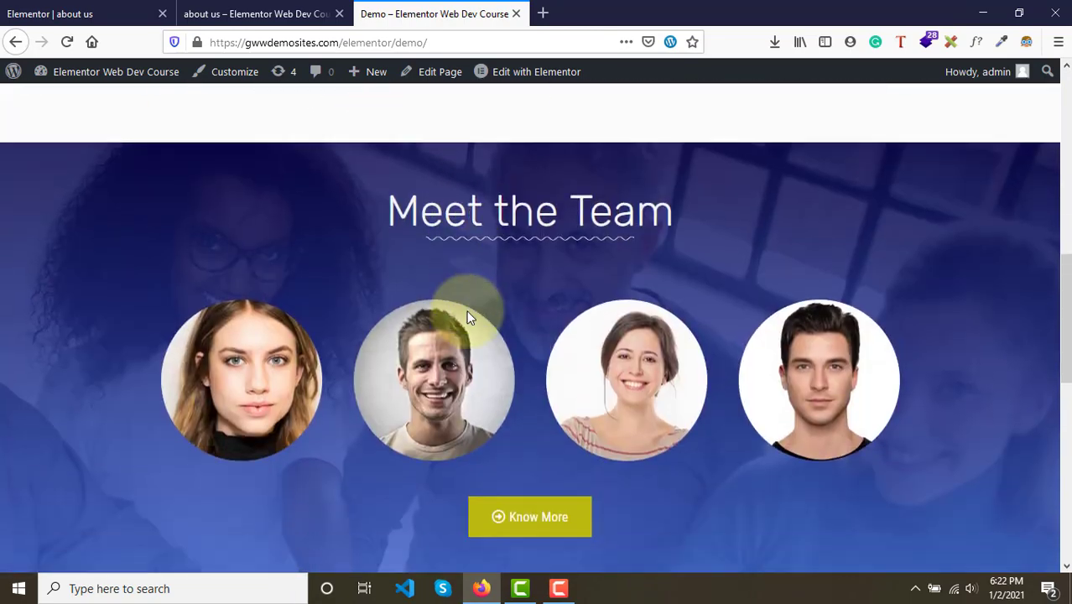
scroll(483, 306, down, 1)
scroll(366, 390, up, 2)
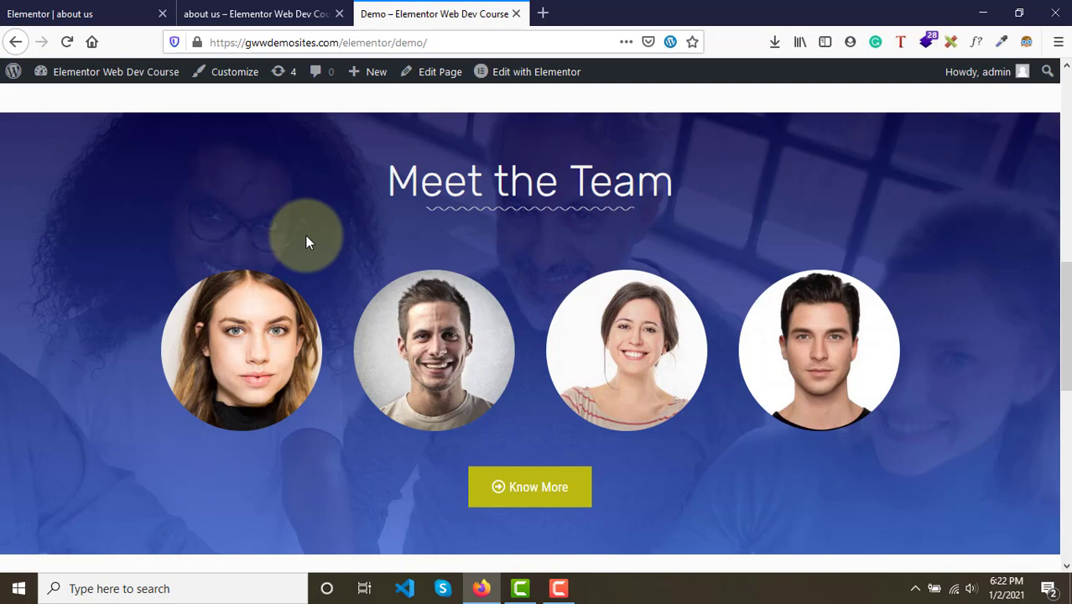
scroll(306, 242, up, 8)
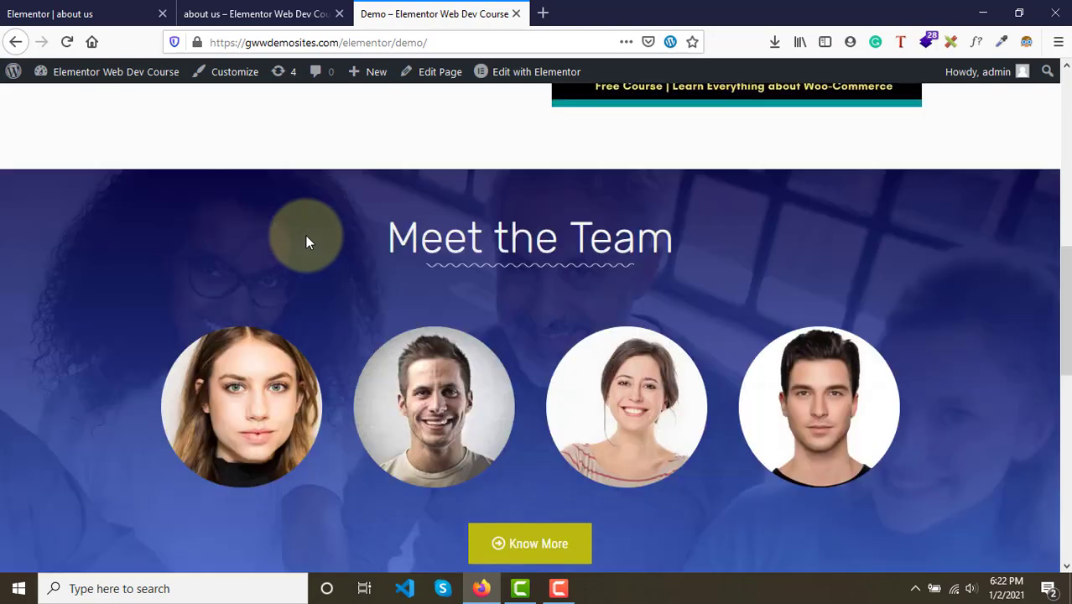
scroll(388, 436, down, 3)
scroll(388, 436, down, 5)
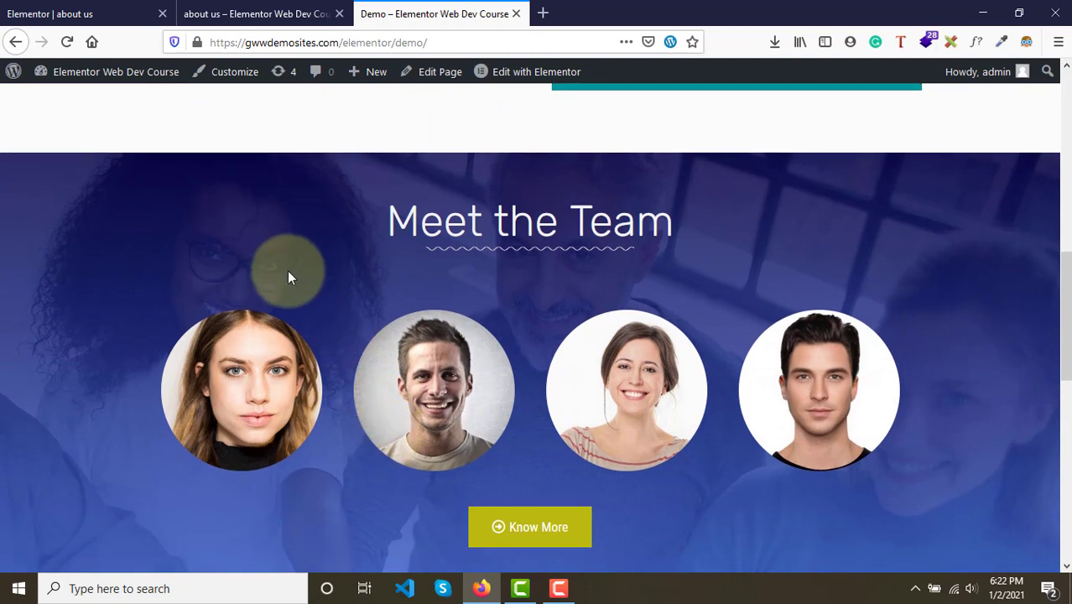
- Set the new section's height option to Min Height
click(121, 8)
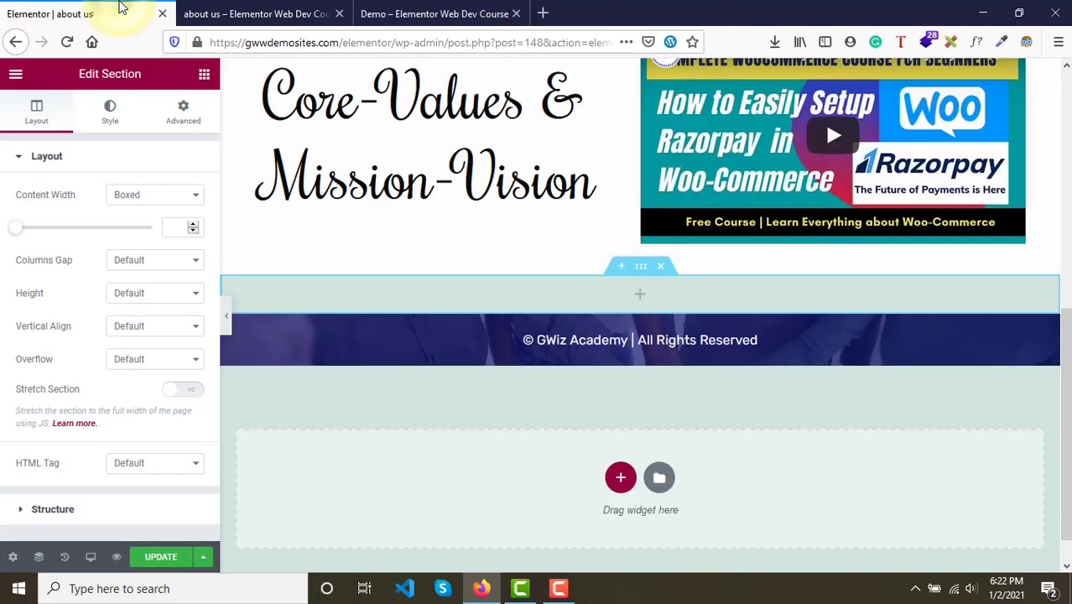
scroll(553, 264, up, 5)
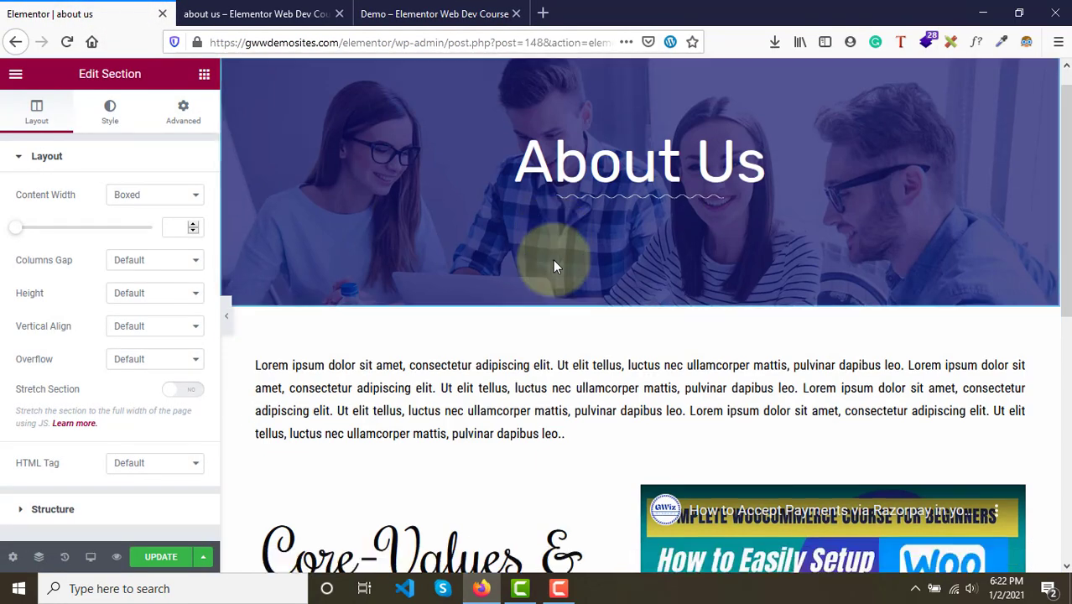
scroll(553, 267, down, 5)
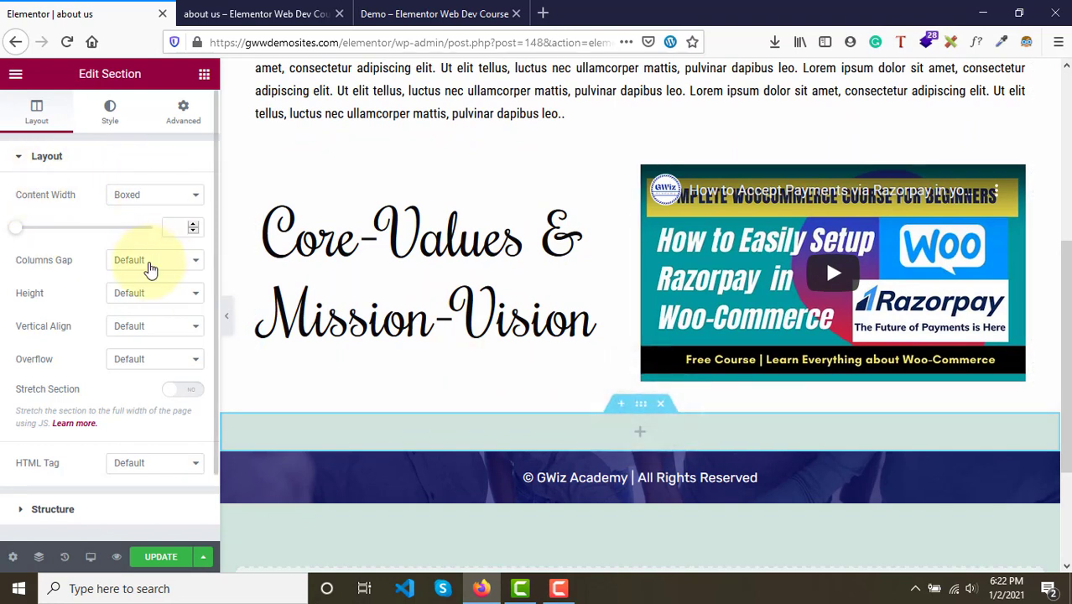
click(154, 293)
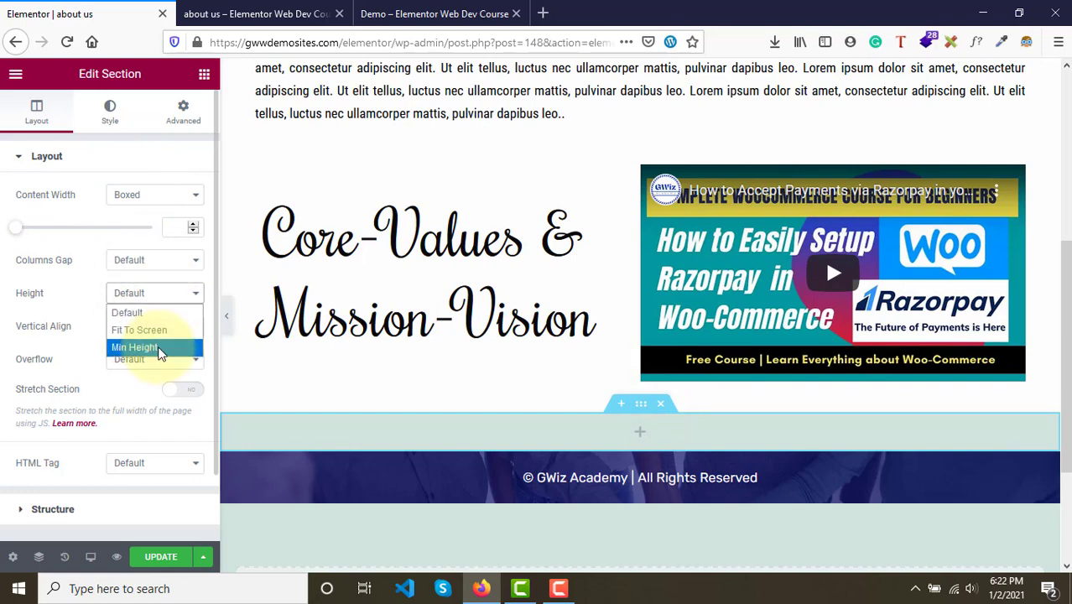
click(161, 352)
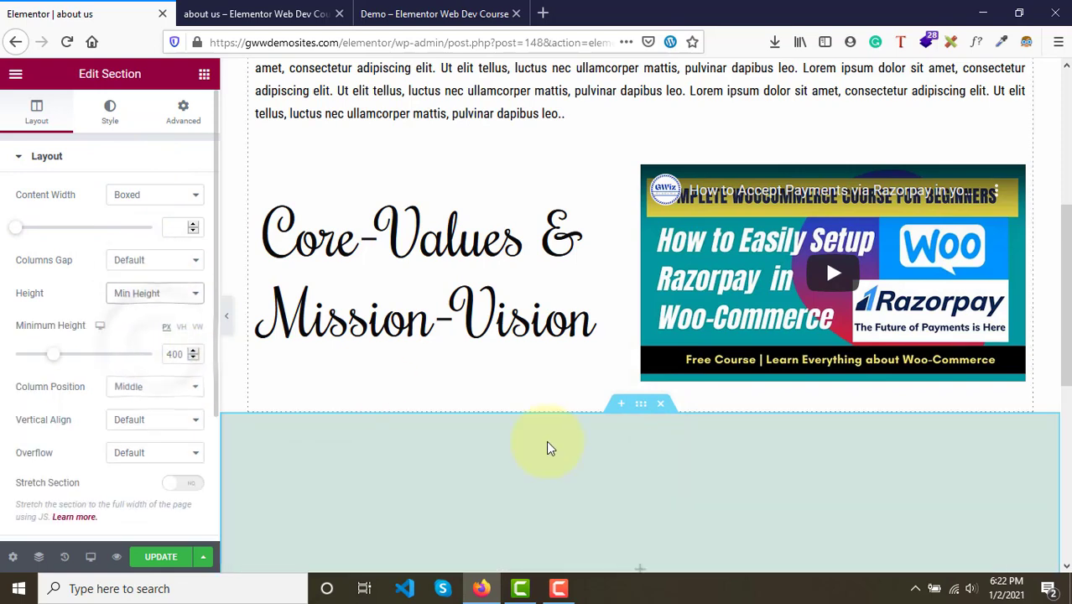
scroll(546, 441, down, 3)
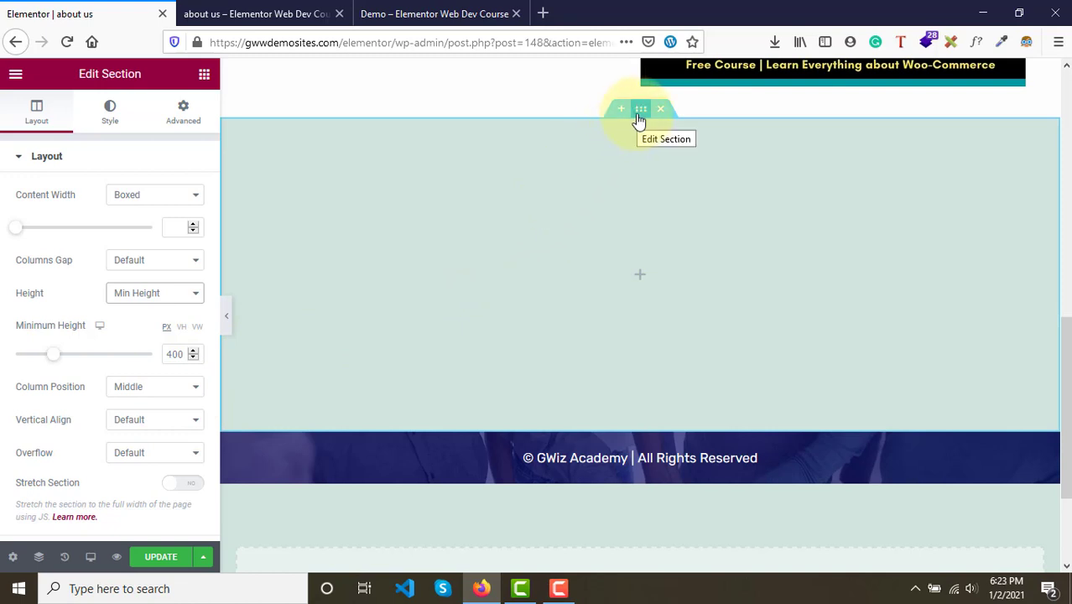
- Give the new section a classic background image, pexels-photo-3931549-1 from the media library
click(94, 121)
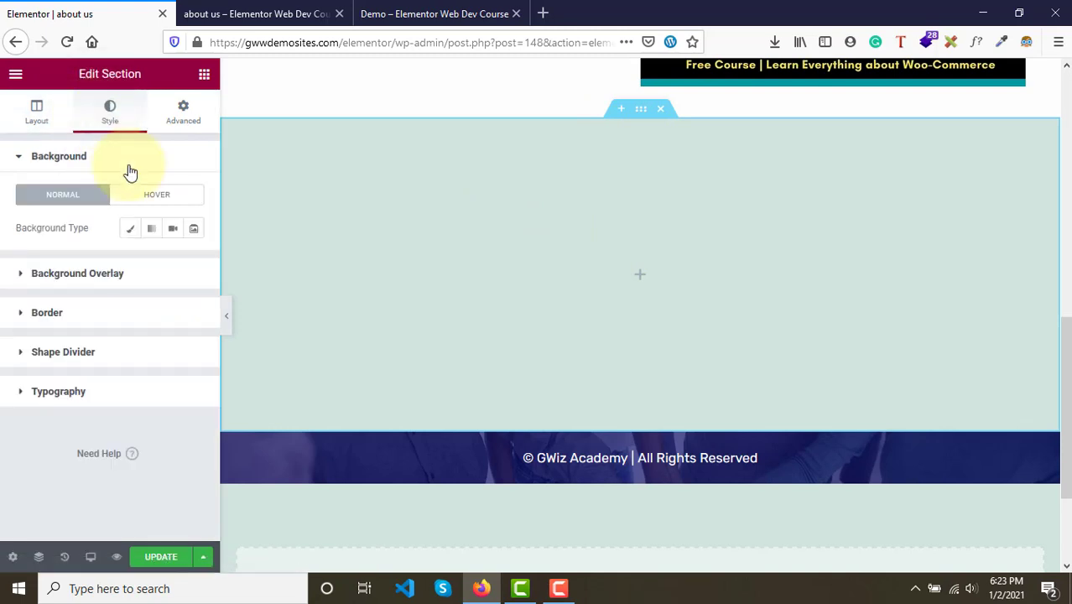
click(130, 234)
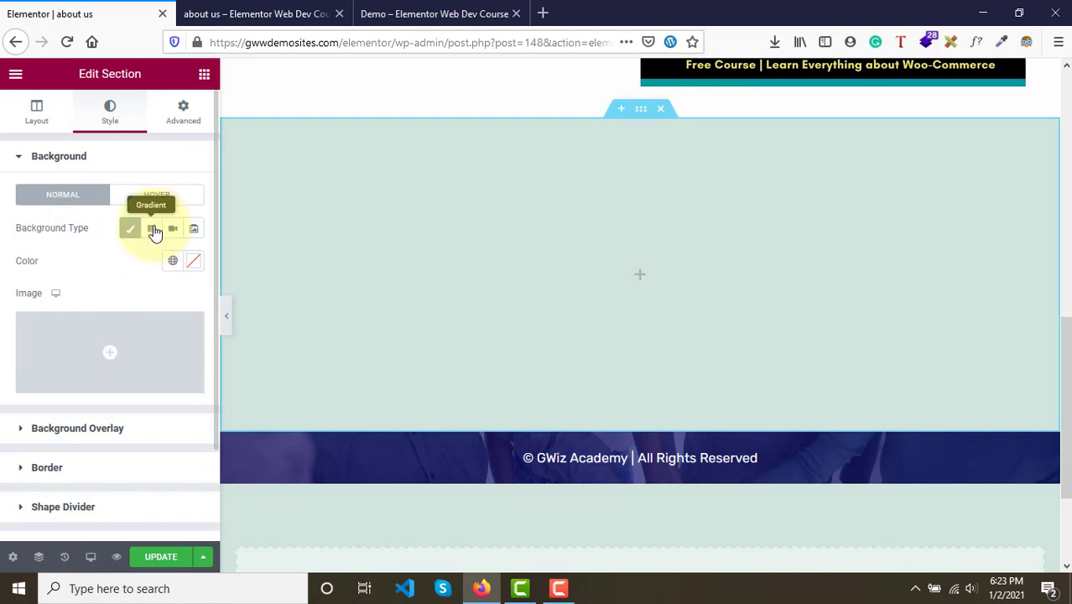
click(151, 235)
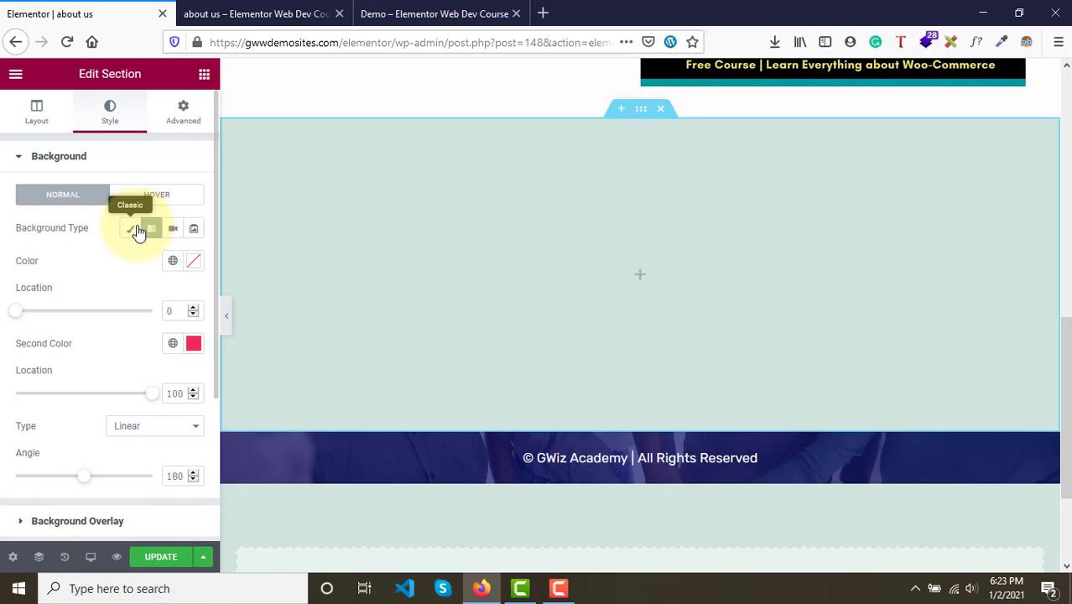
click(134, 229)
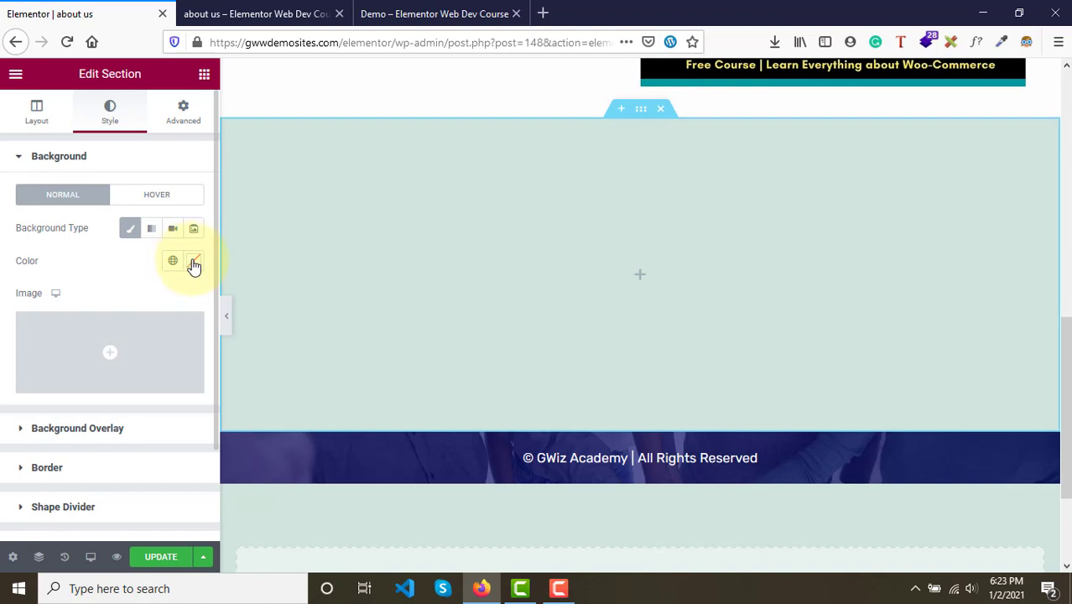
click(87, 351)
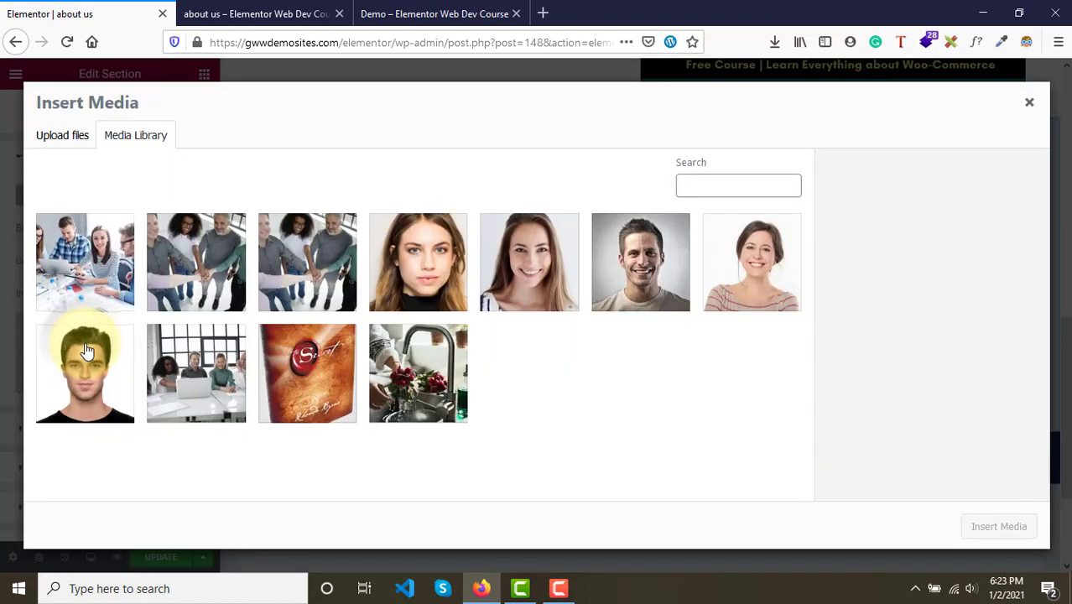
click(239, 278)
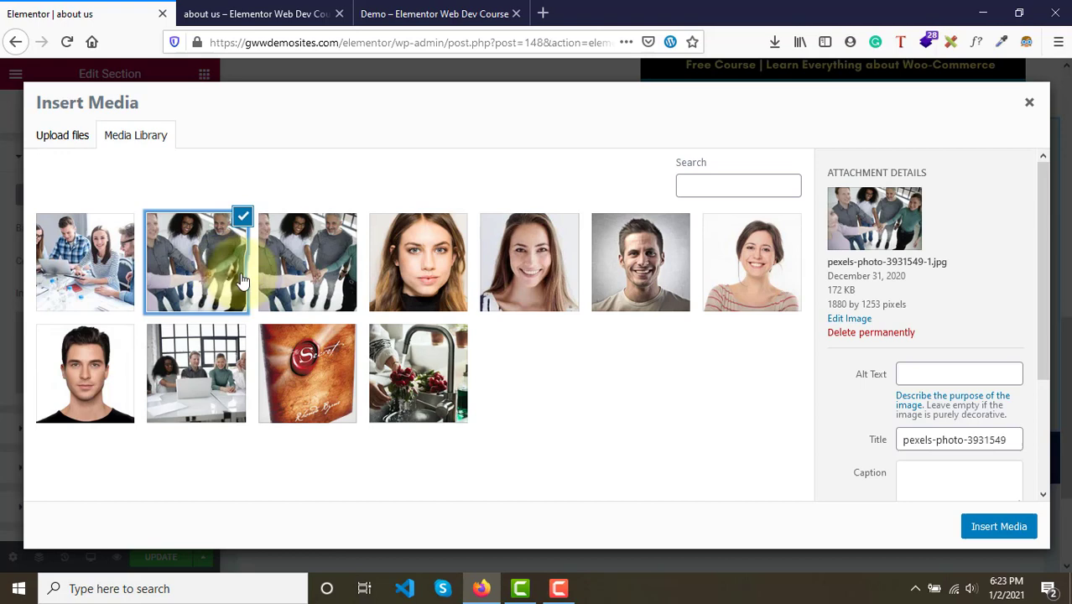
click(997, 524)
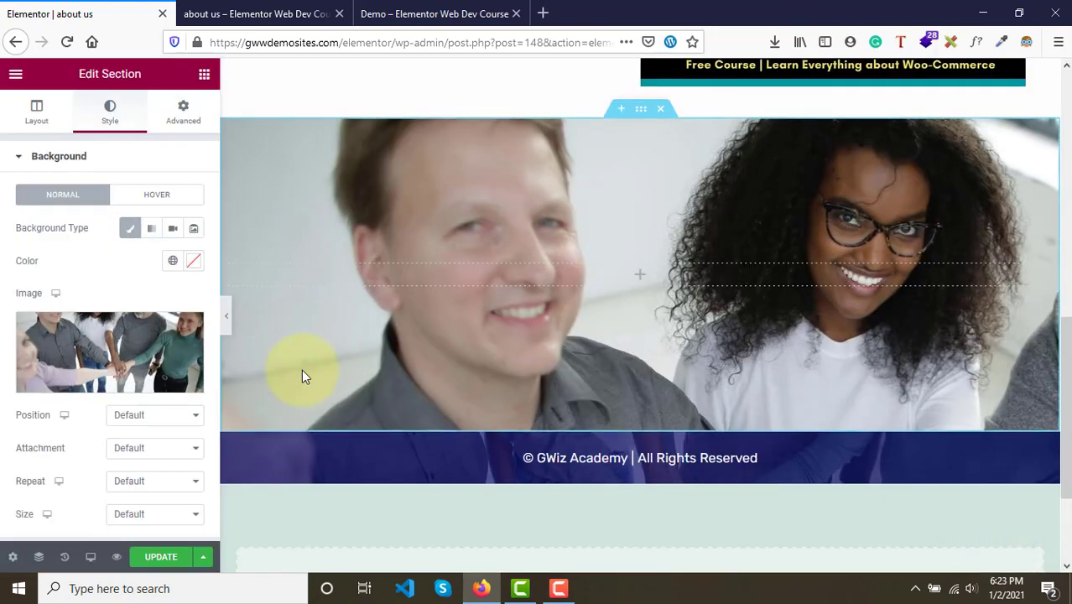
- Set the team section's background image size to Cover
scroll(427, 335, down, 2)
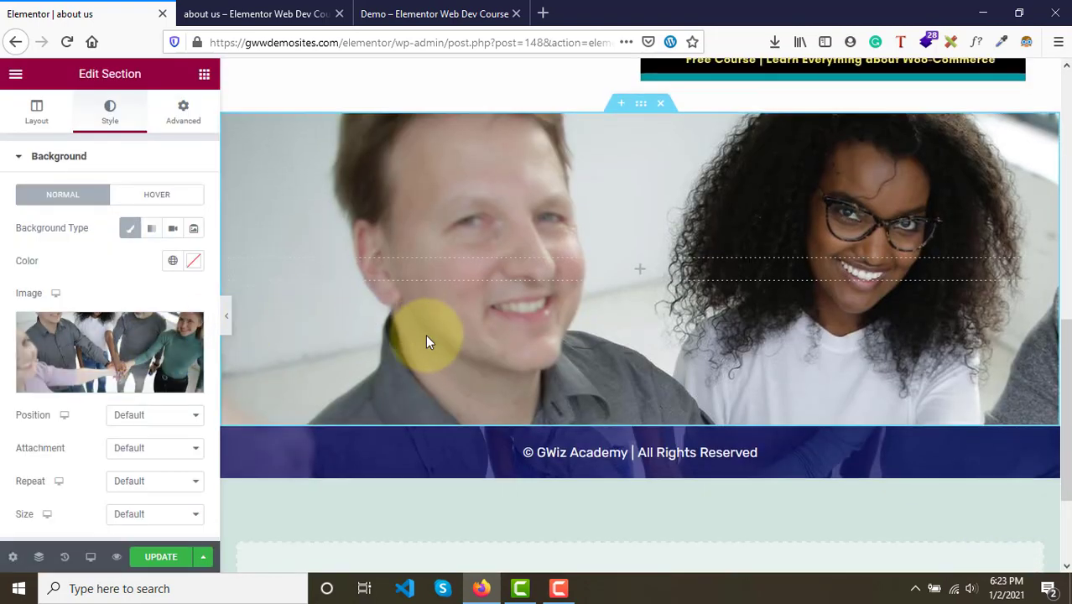
scroll(427, 335, up, 3)
scroll(427, 336, down, 4)
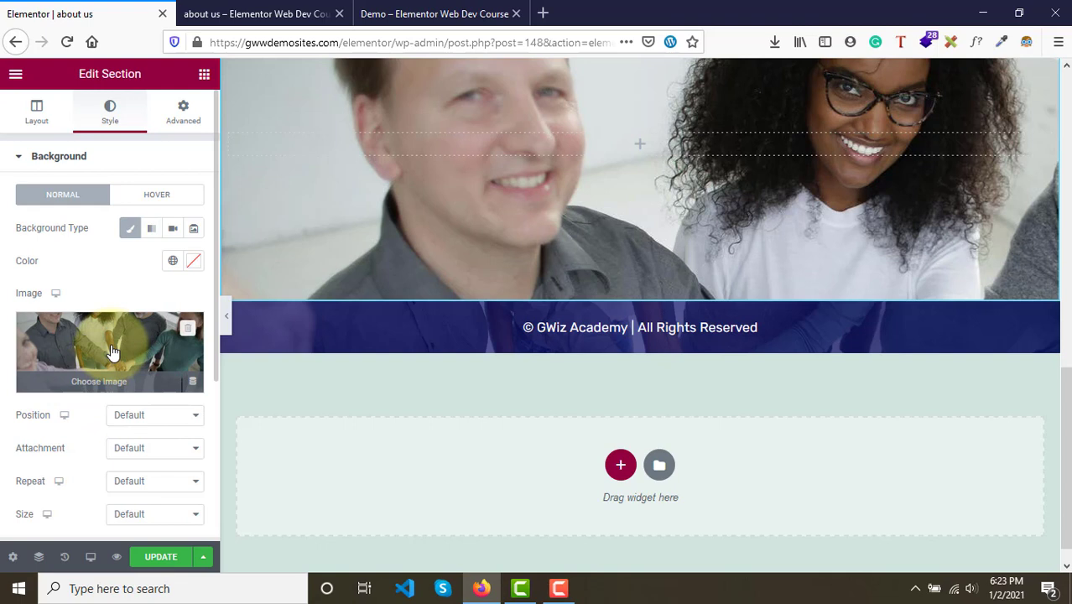
scroll(111, 352, down, 3)
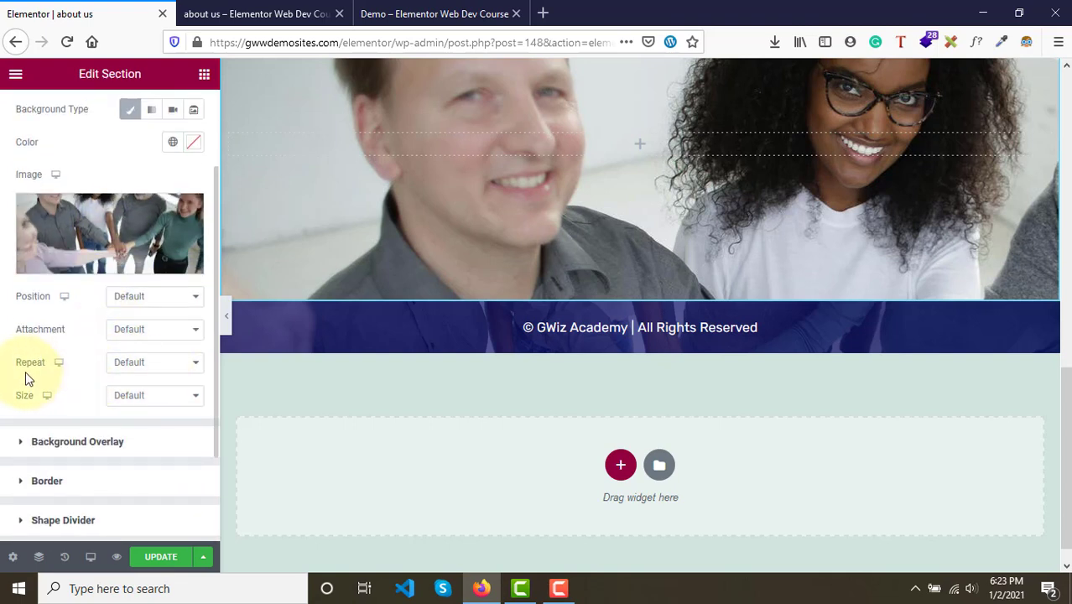
click(136, 399)
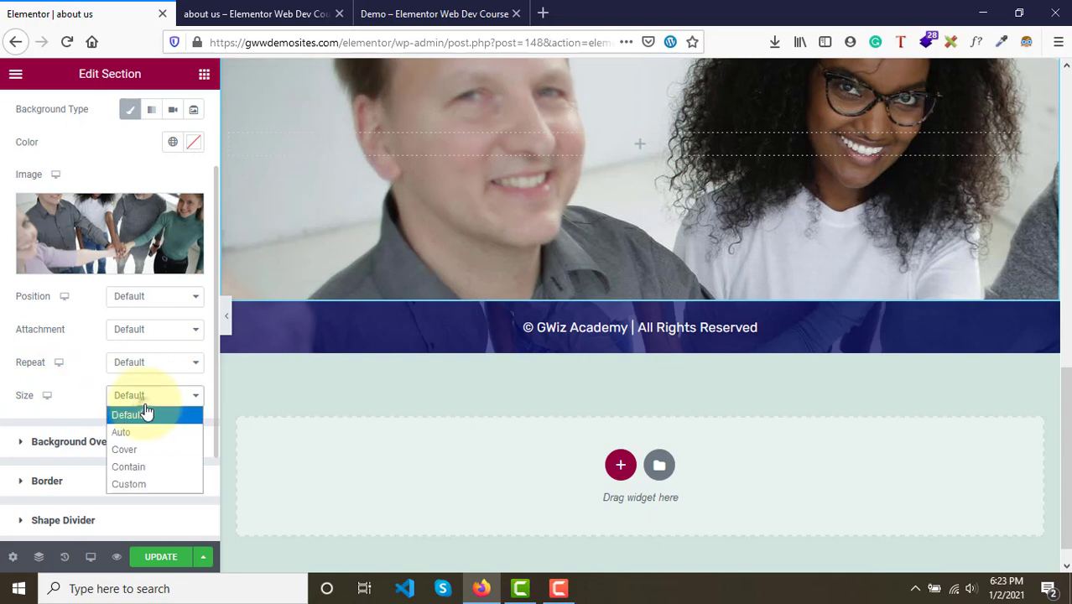
click(156, 451)
- Add a one-column section between the image section and the copyright footer
scroll(447, 393, up, 2)
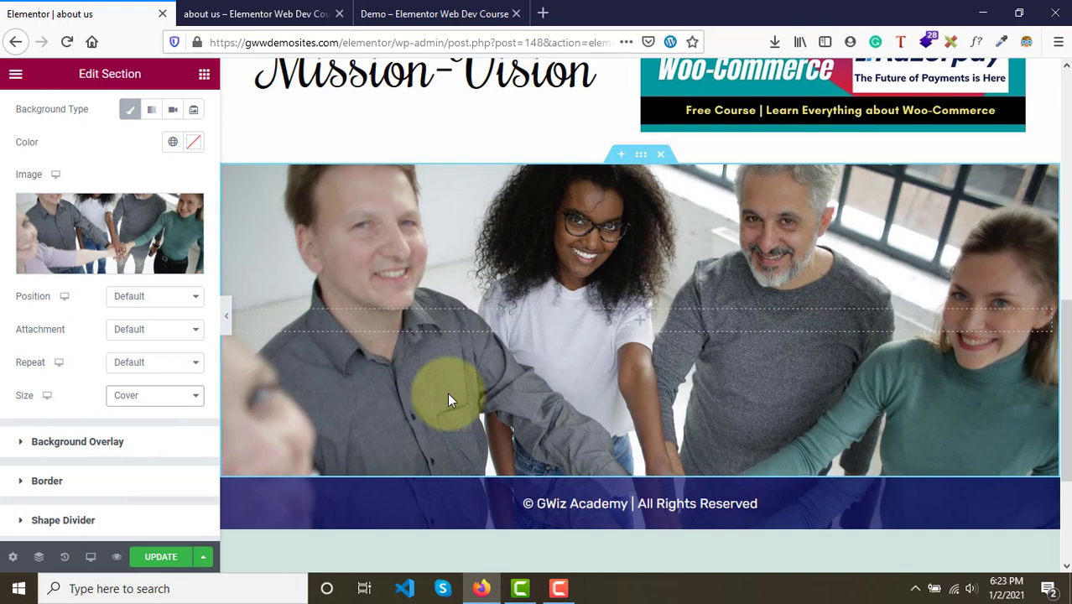
scroll(642, 465, down, 2)
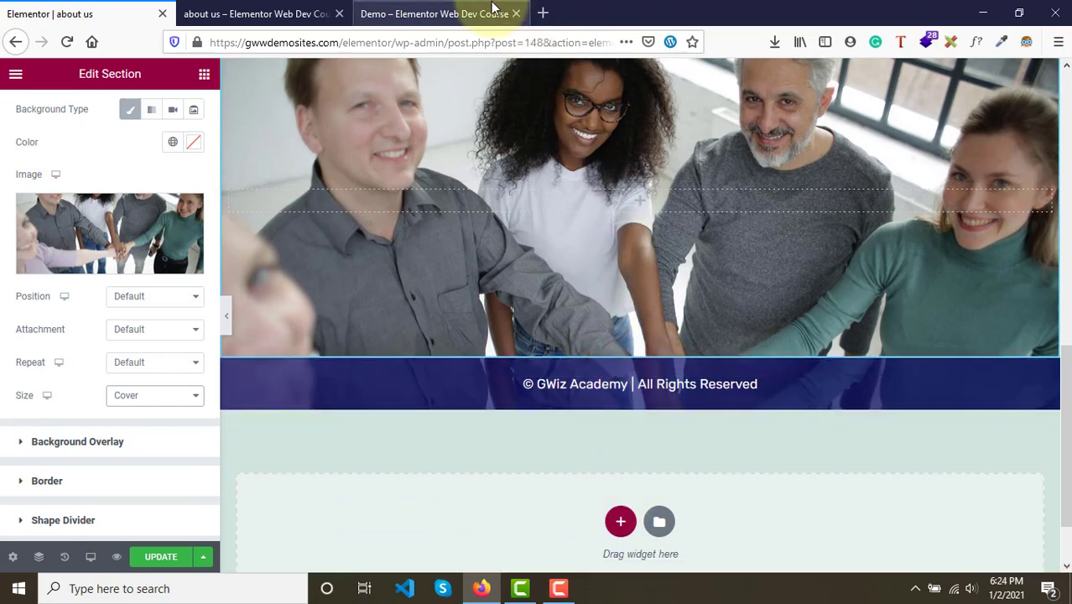
click(491, 12)
scroll(504, 335, down, 4)
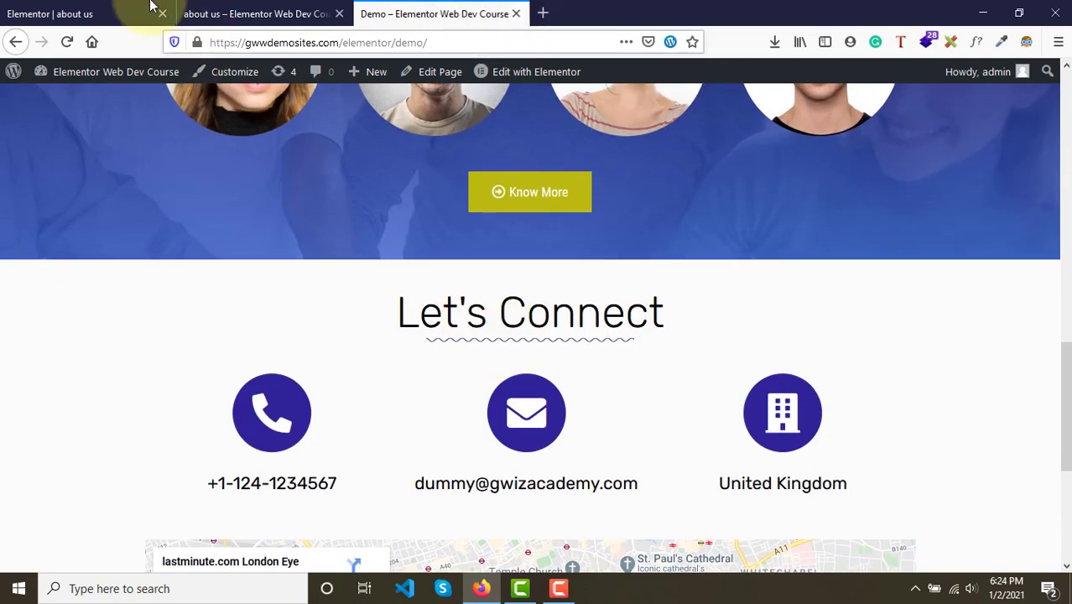
click(126, 14)
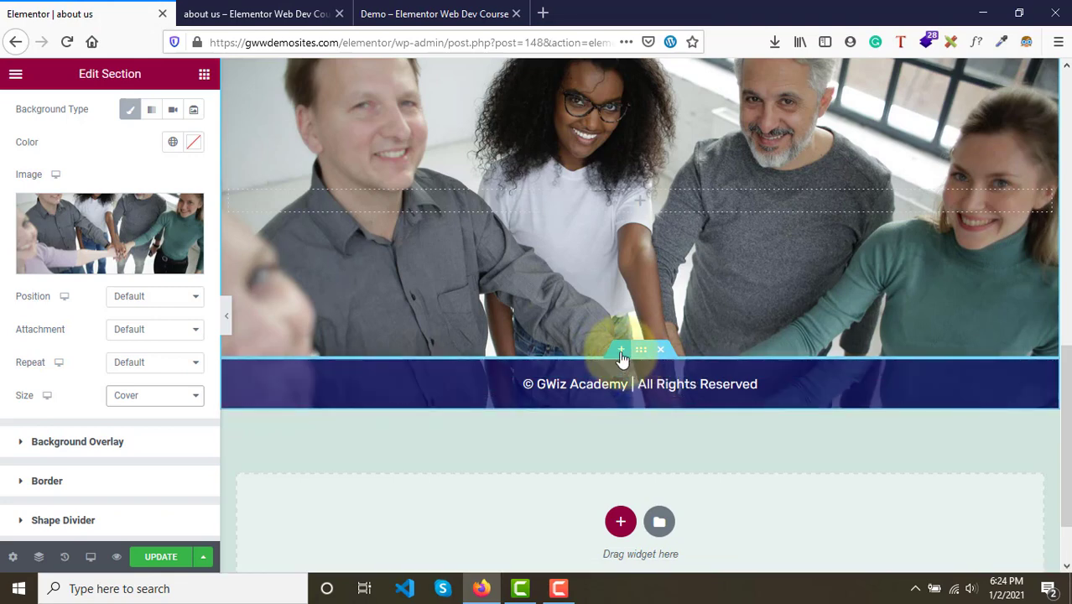
click(621, 353)
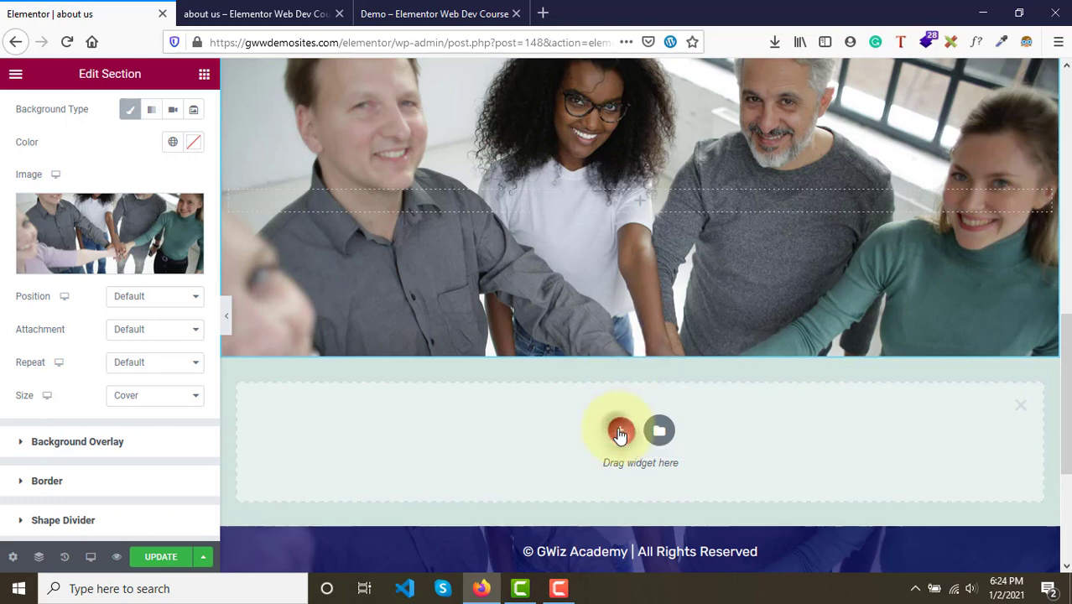
click(620, 433)
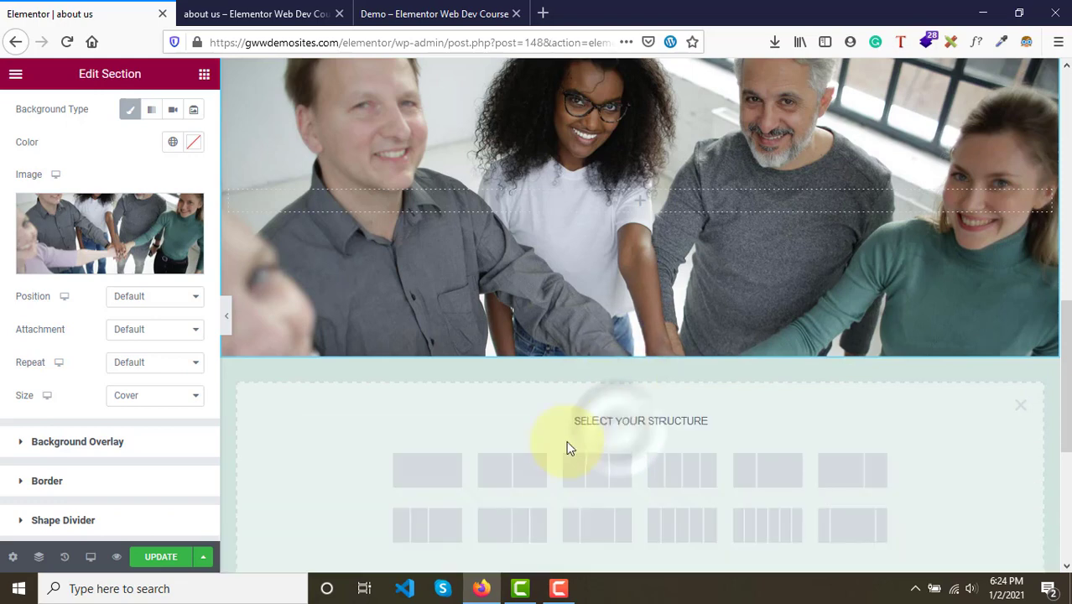
click(410, 476)
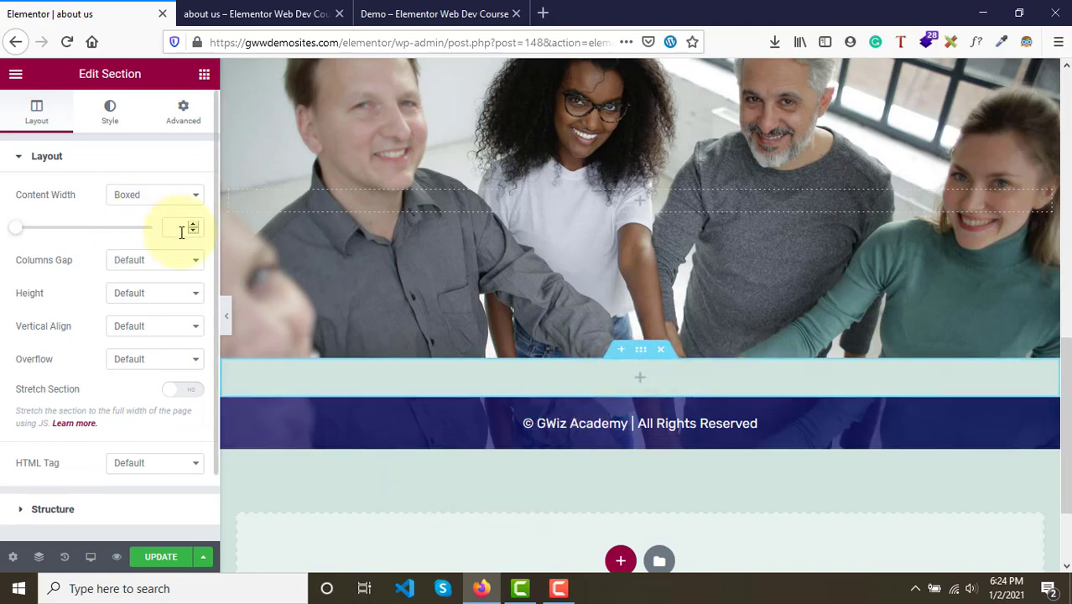
- Set the new section's height to Min Height and give it a white classic background colour
click(161, 293)
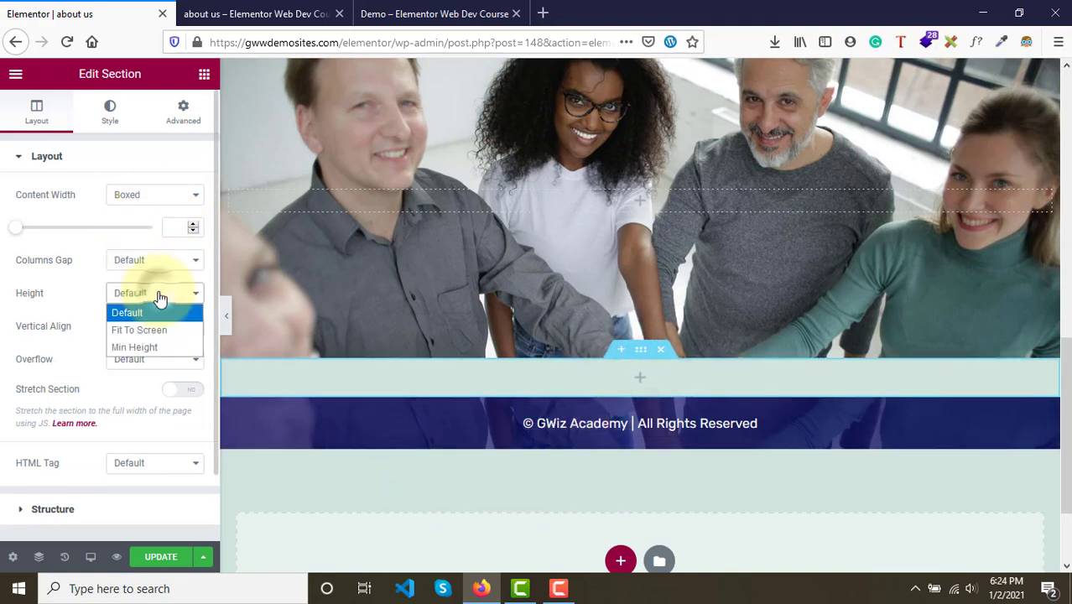
click(141, 348)
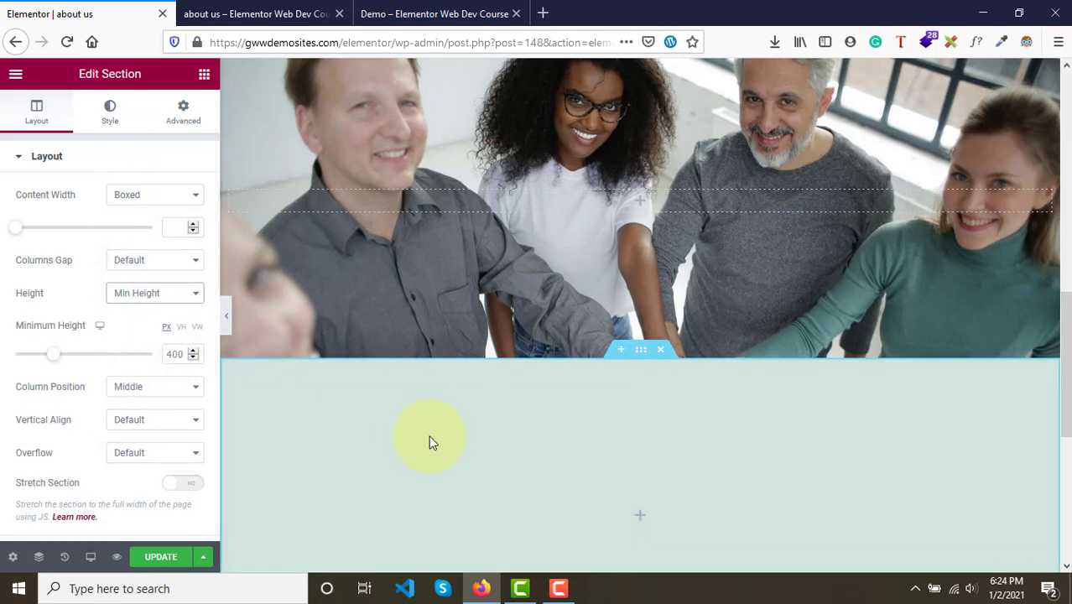
click(110, 111)
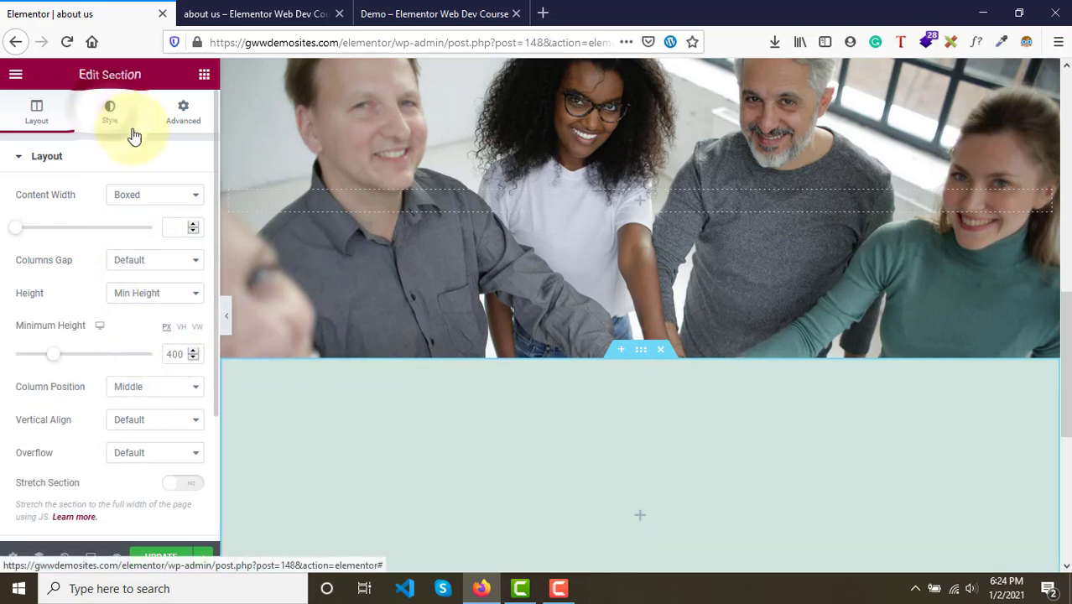
click(125, 239)
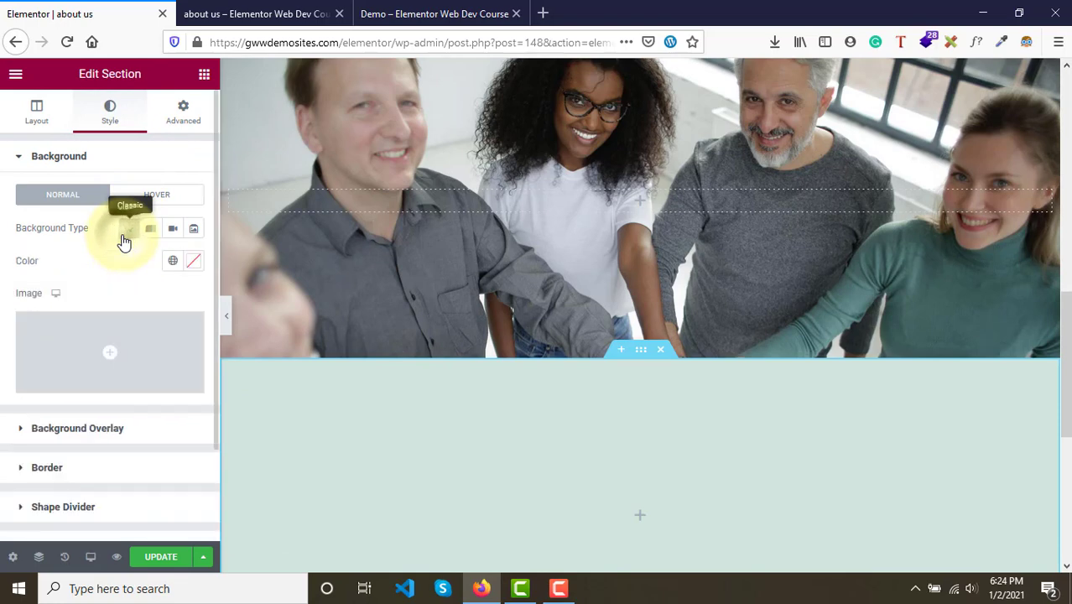
click(196, 261)
drag(133, 331, 84, 307)
click(83, 282)
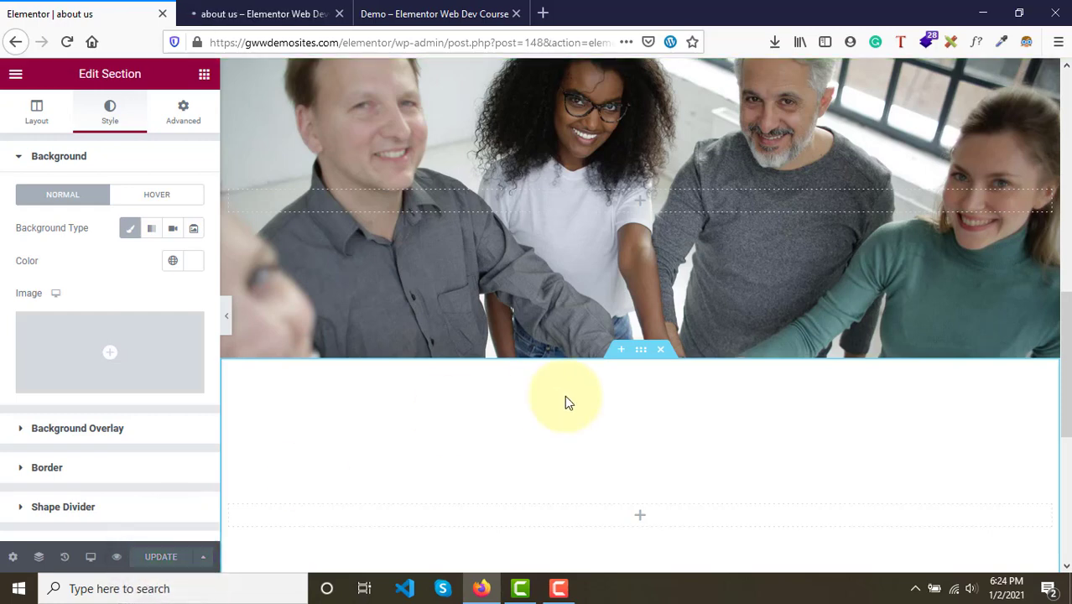
- Compare the previewed About Us page's image section with the demo page's Meet the Team section
scroll(565, 395, up, 1)
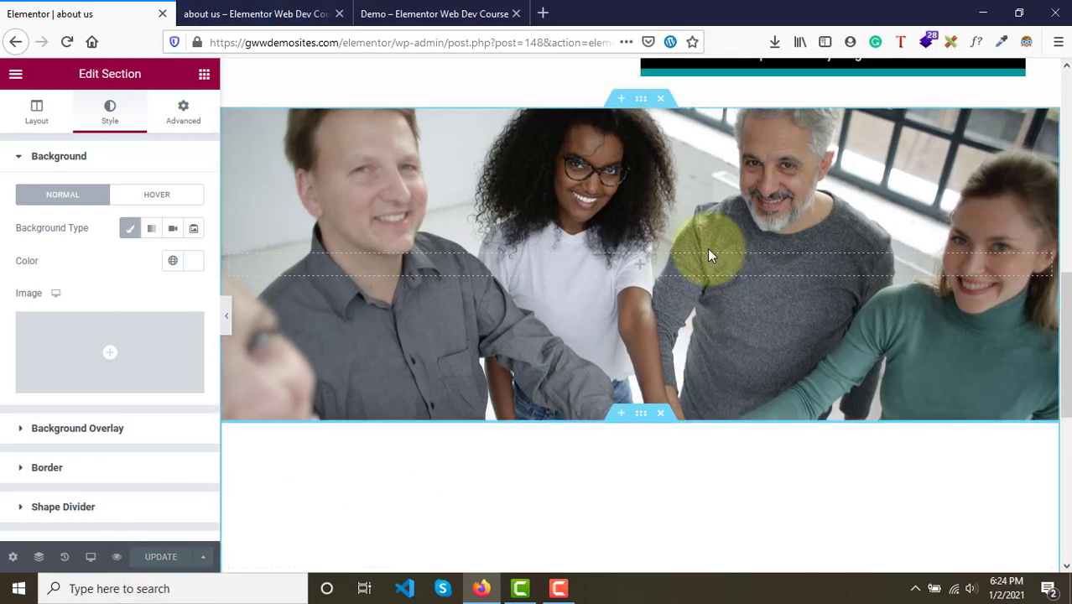
click(260, 10)
click(465, 12)
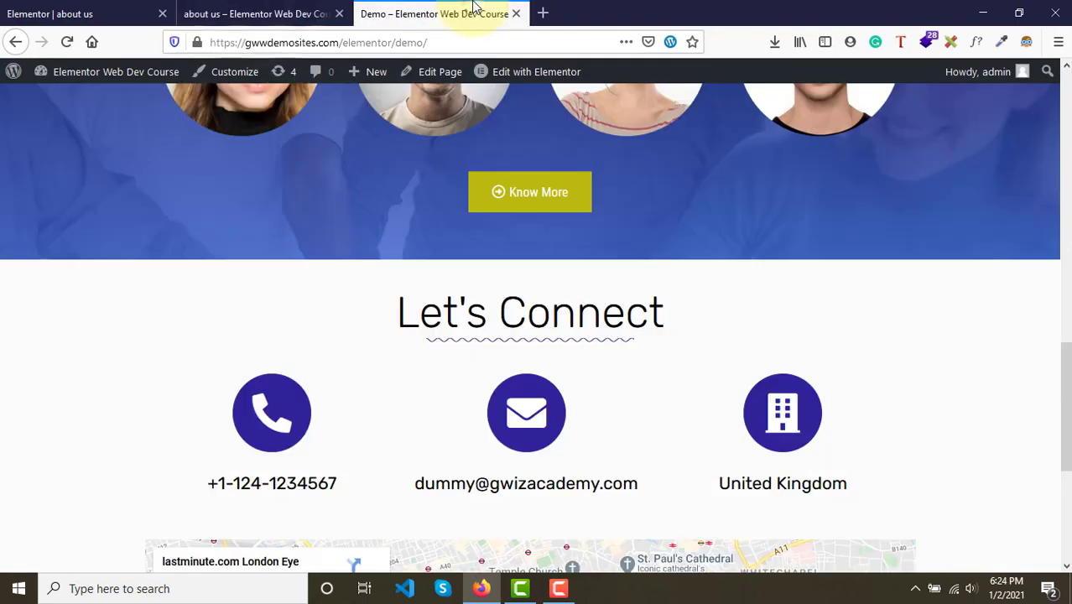
click(211, 10)
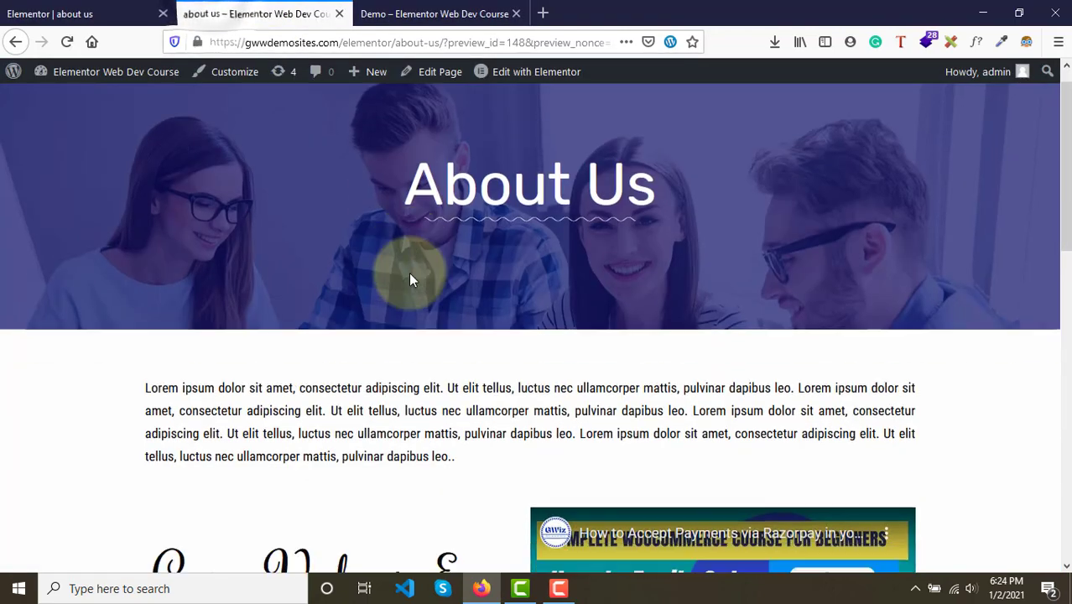
scroll(410, 279, down, 5)
scroll(411, 280, down, 5)
scroll(410, 279, up, 6)
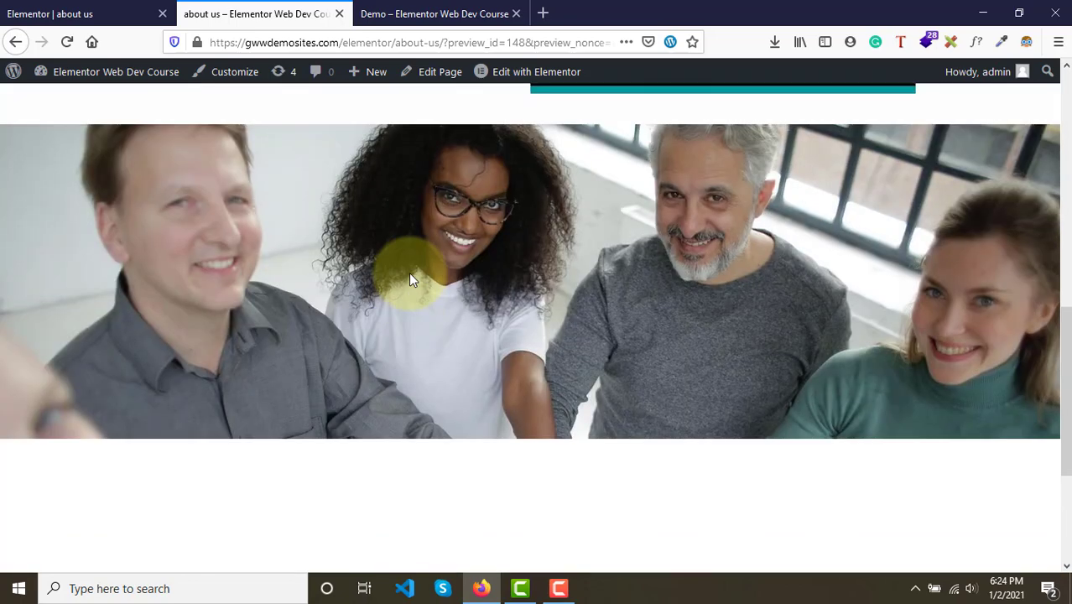
scroll(411, 277, down, 3)
scroll(410, 277, up, 2)
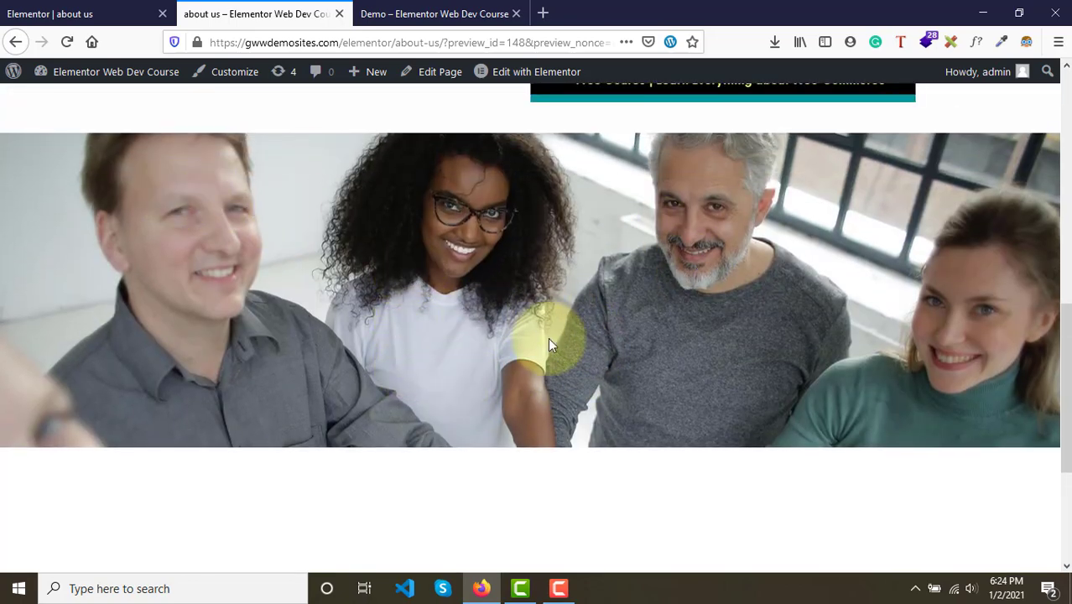
click(432, 13)
scroll(421, 184, up, 4)
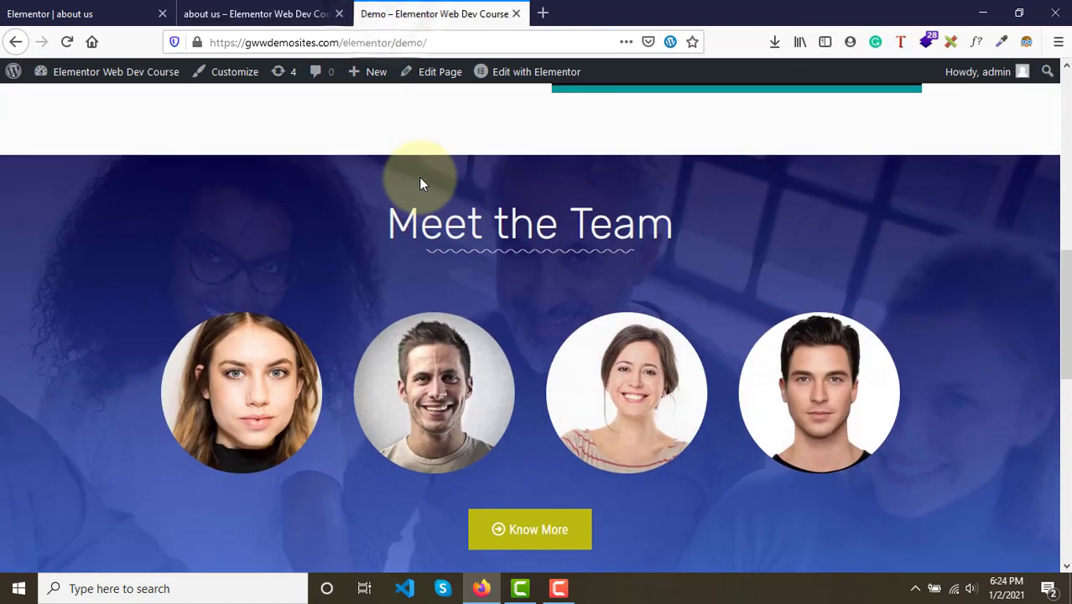
scroll(421, 183, down, 1)
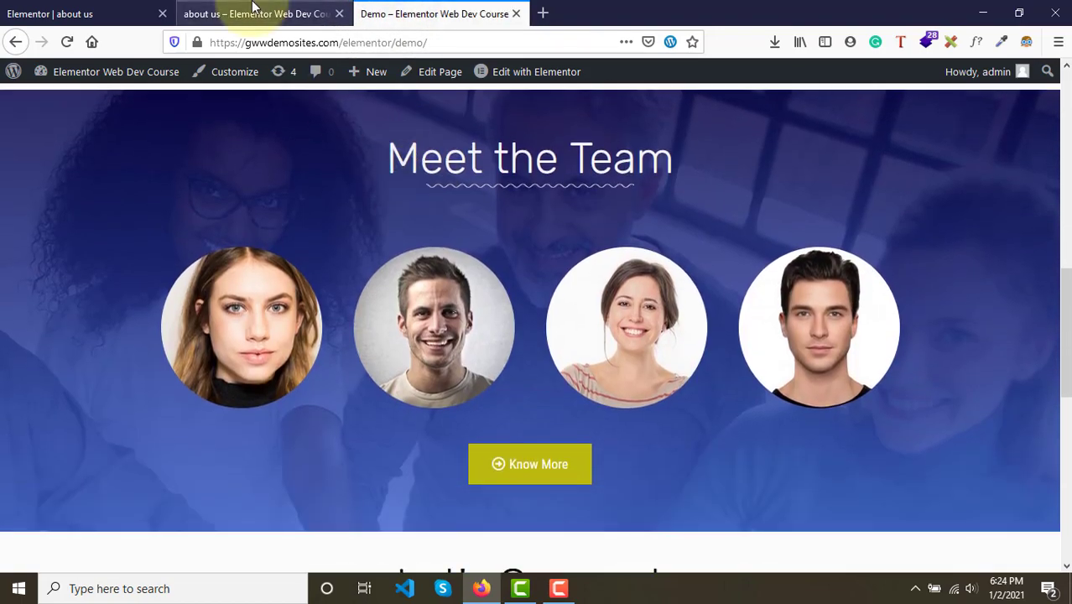
click(260, 14)
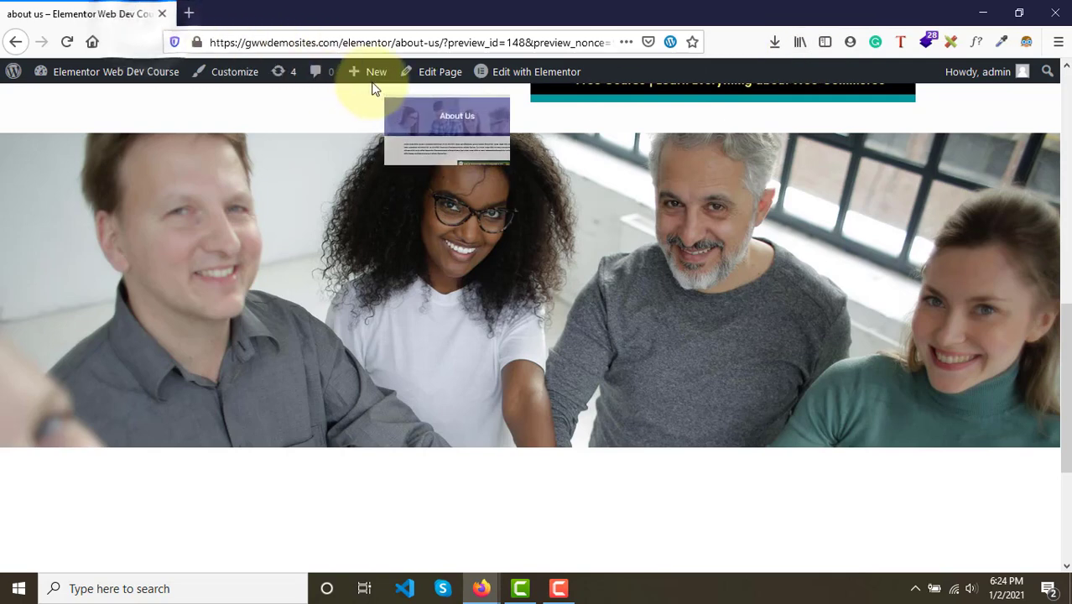
click(1019, 13)
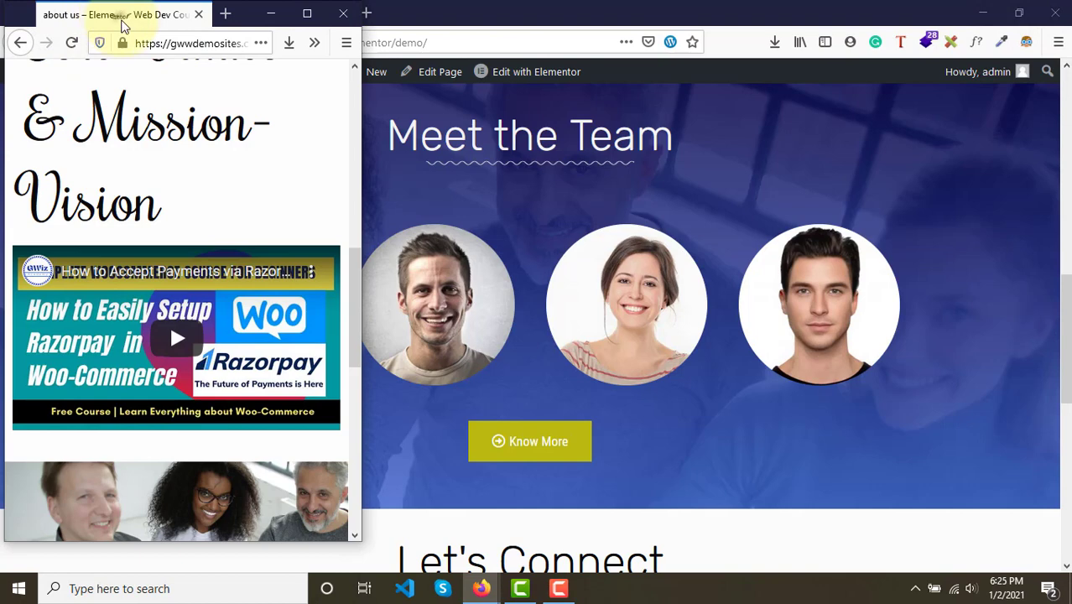
drag(121, 26, 277, 12)
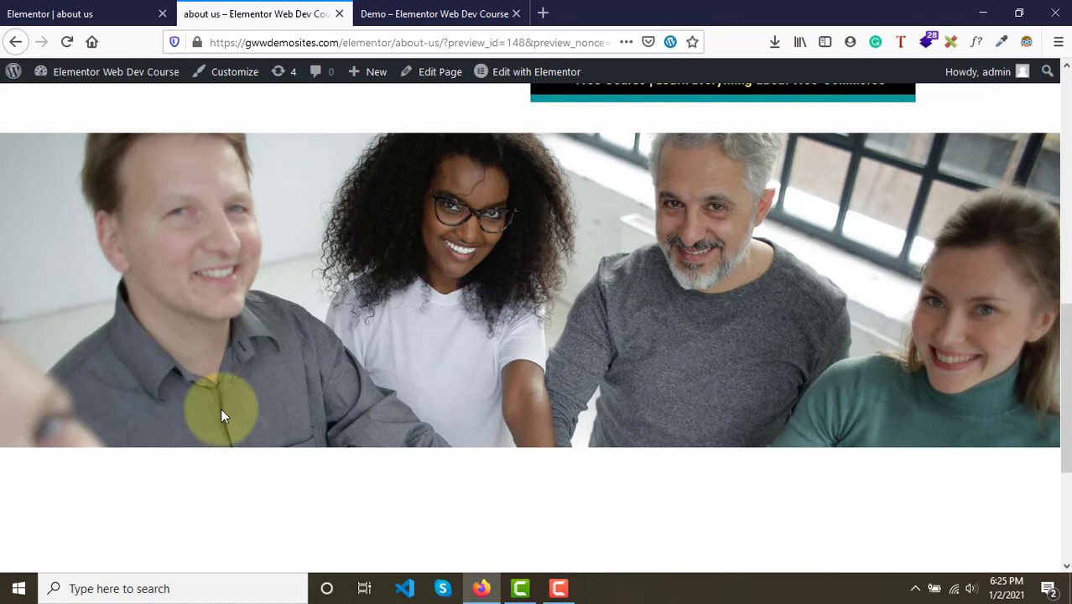
click(412, 7)
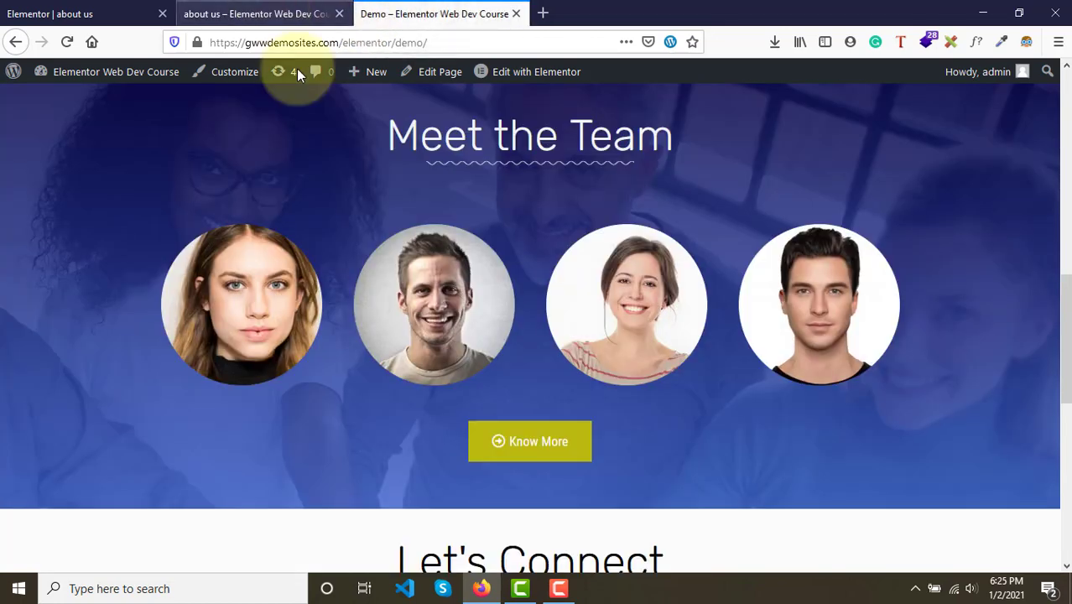
scroll(326, 210, up, 1)
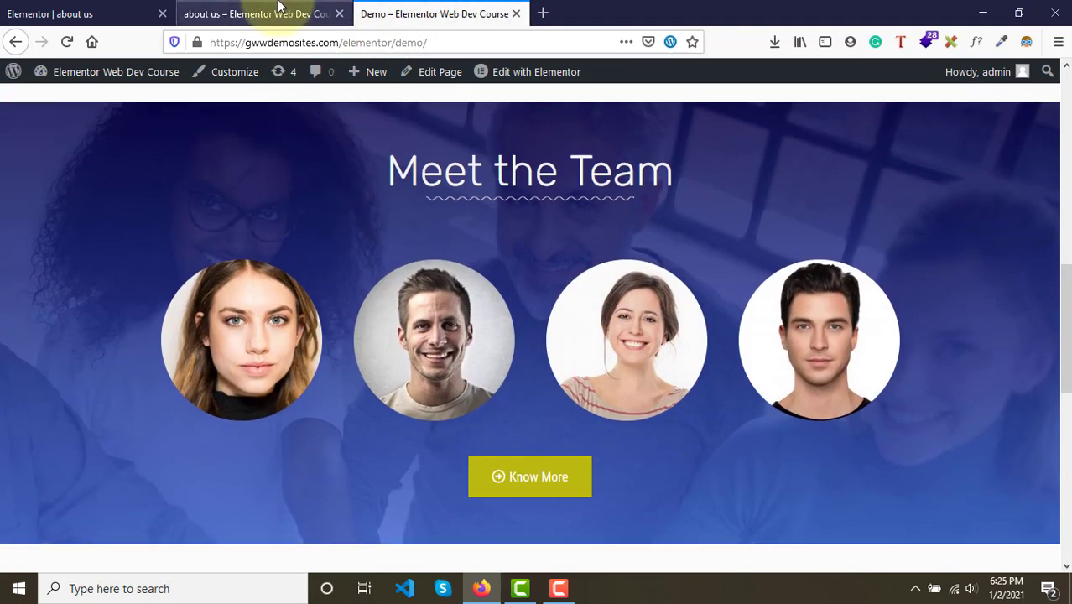
click(252, 14)
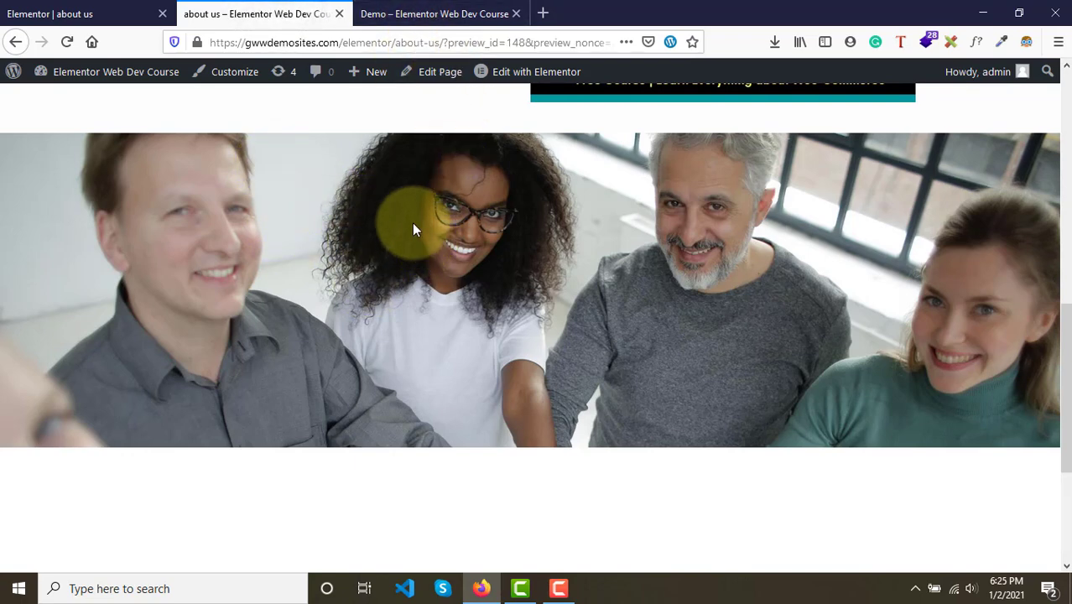
click(105, 17)
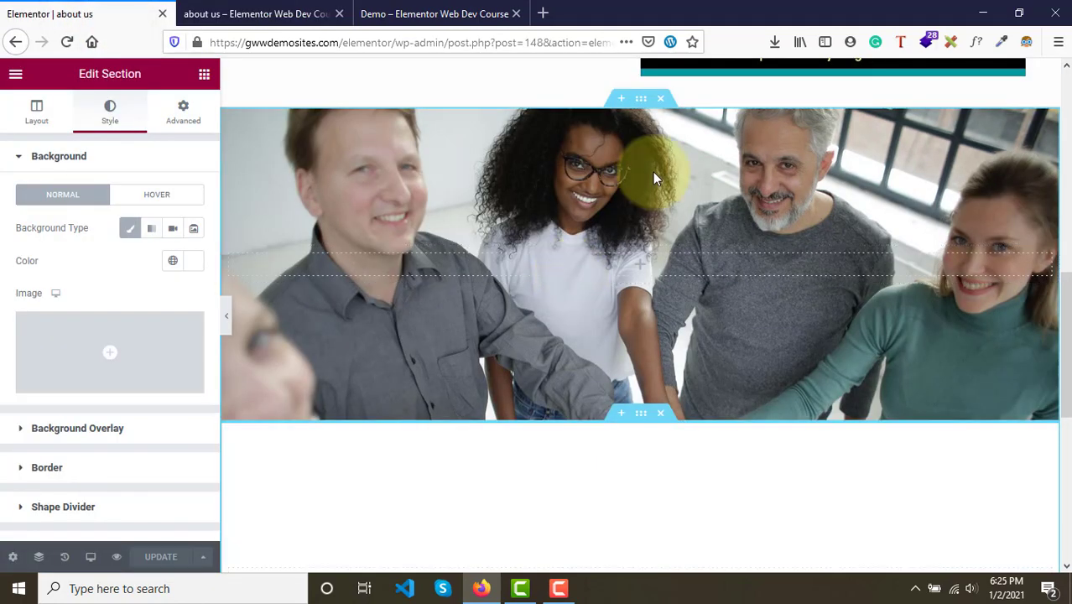
- Select the team image section and switch its background overlay to a gradient
click(637, 105)
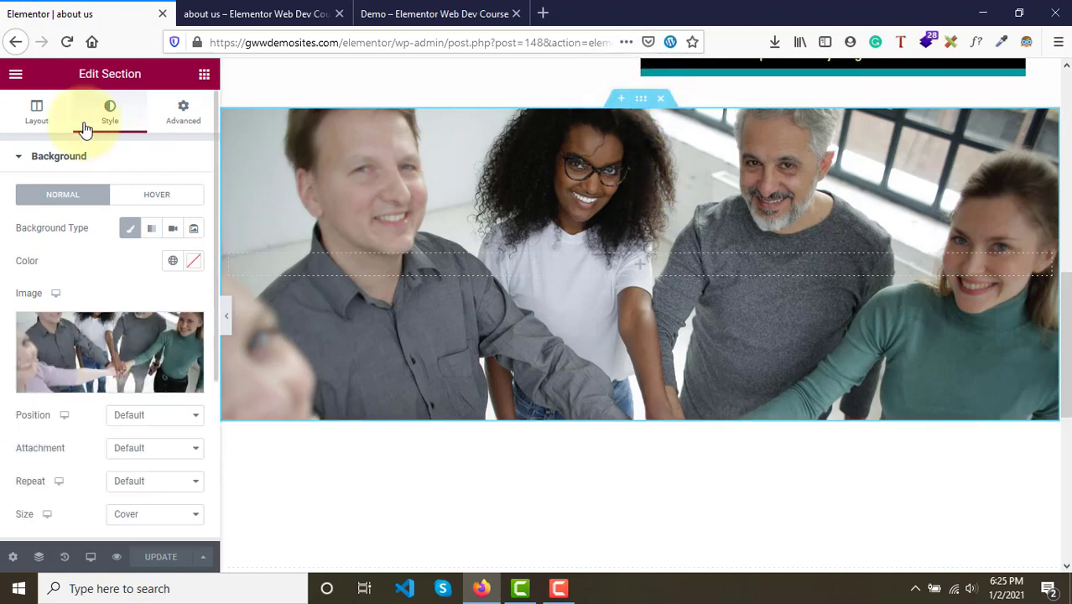
scroll(97, 414, down, 3)
scroll(95, 413, down, 1)
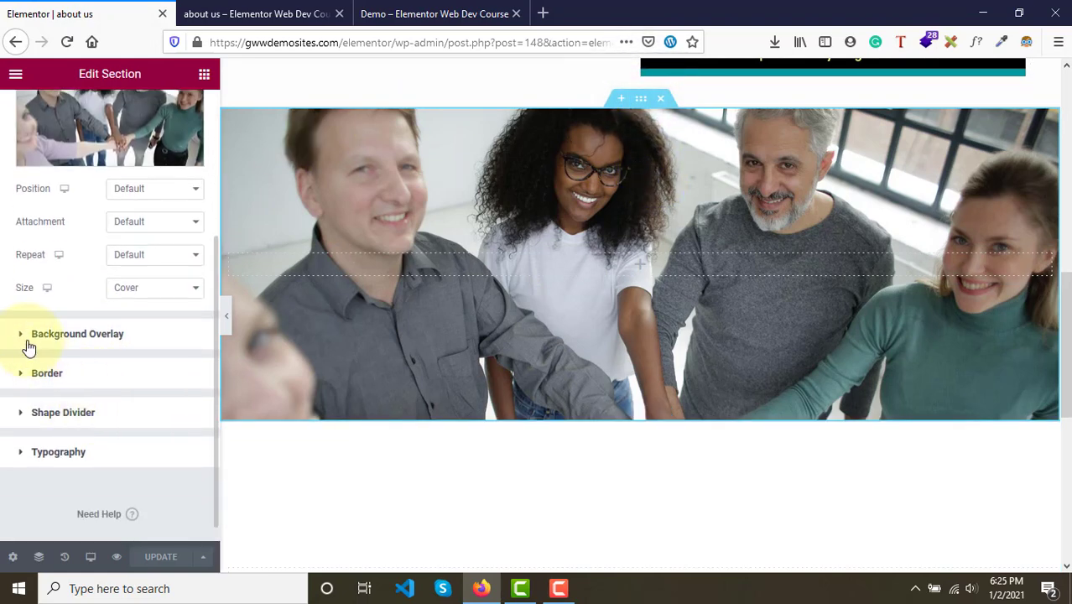
click(100, 335)
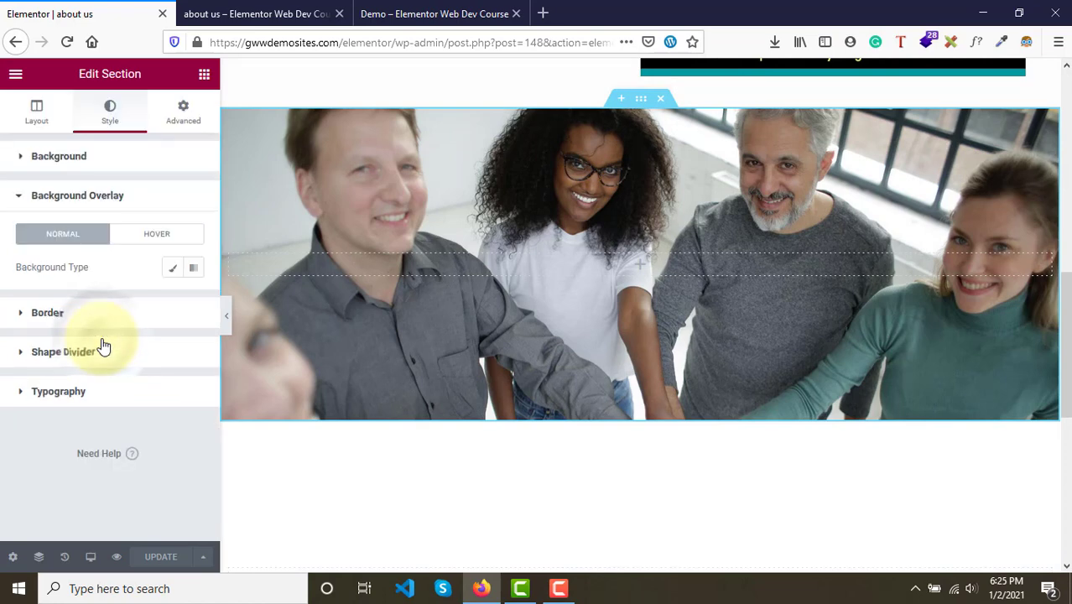
click(191, 270)
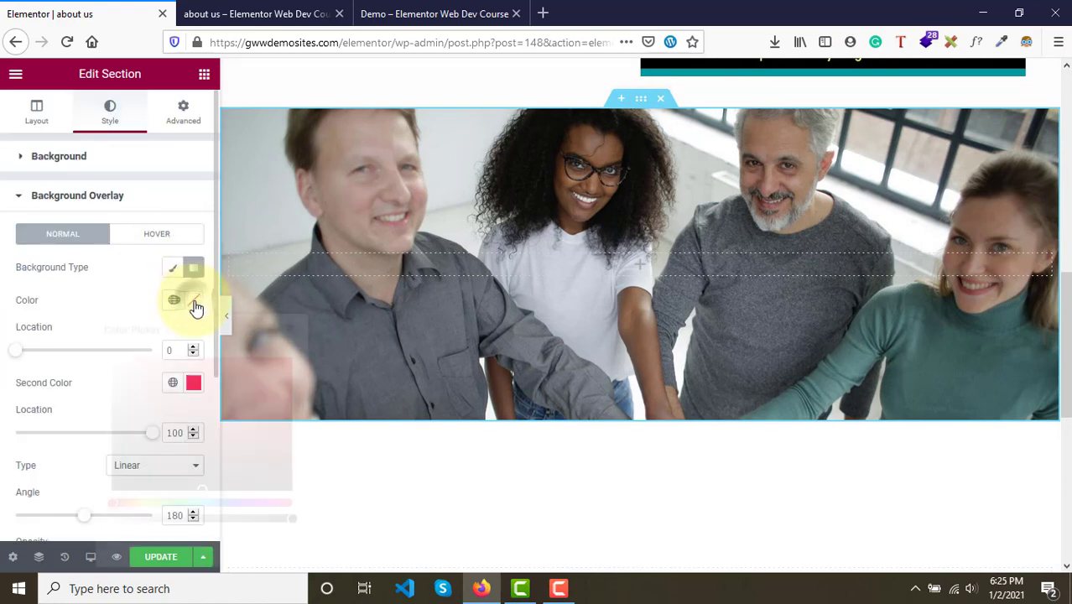
- Set the overlay's first gradient colour to #070736 with its location at 41
click(194, 304)
click(231, 503)
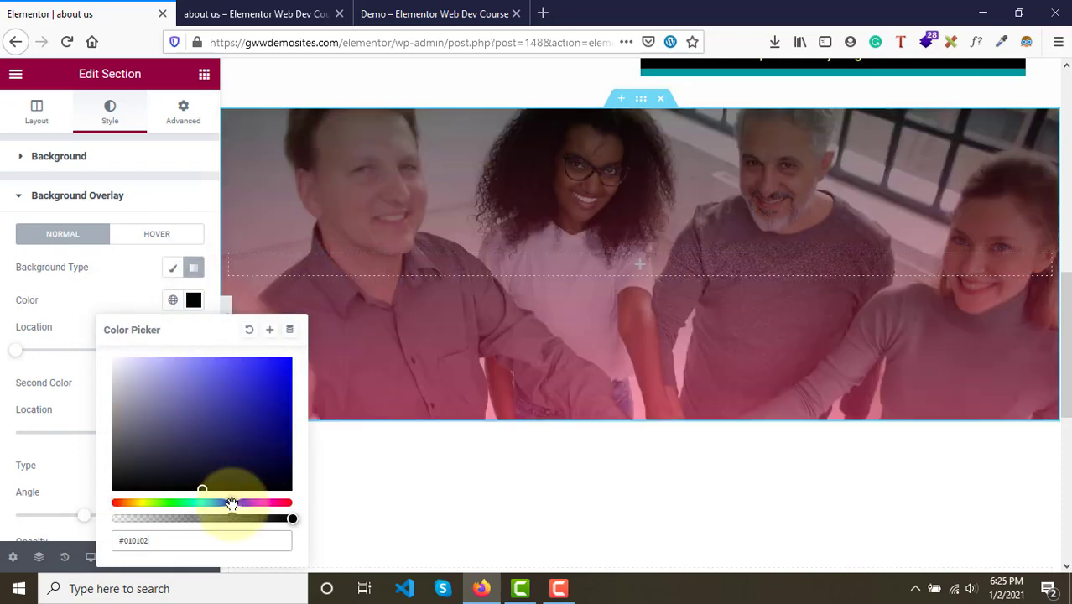
click(283, 390)
drag(287, 439, 270, 457)
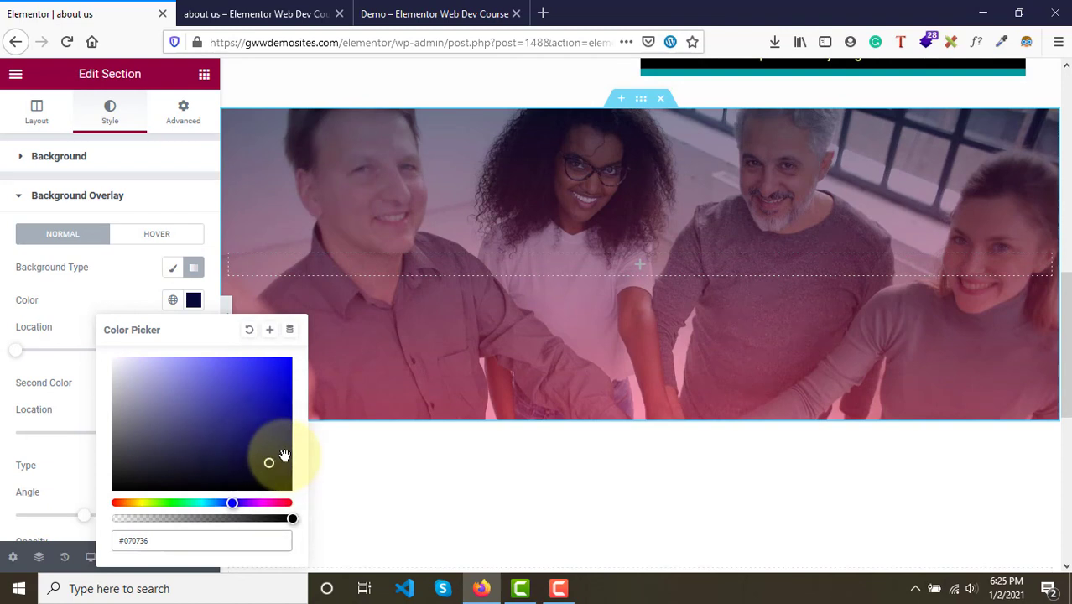
click(52, 371)
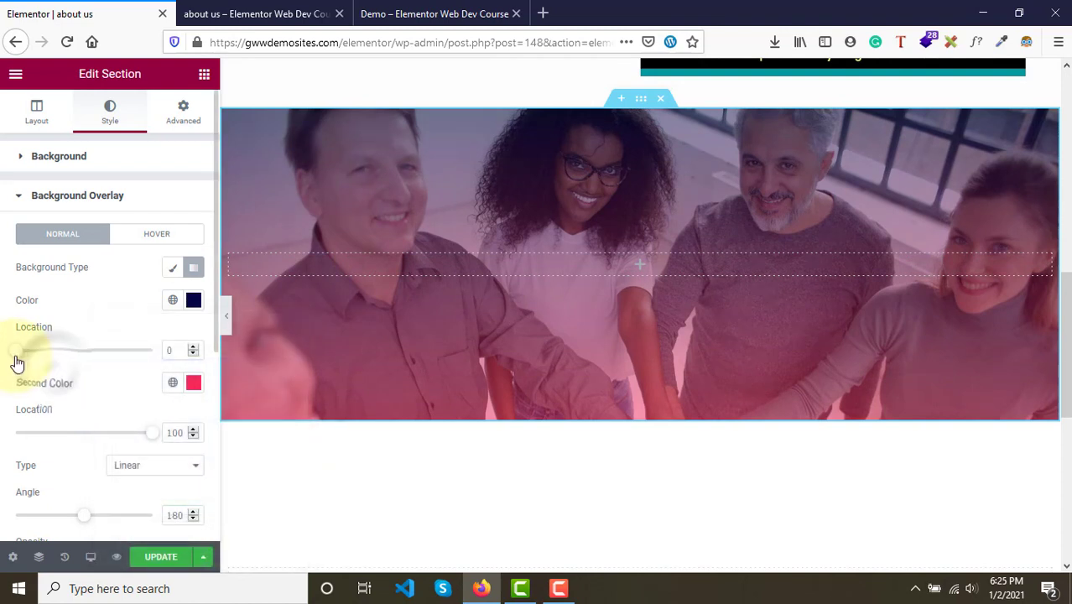
drag(17, 359, 73, 356)
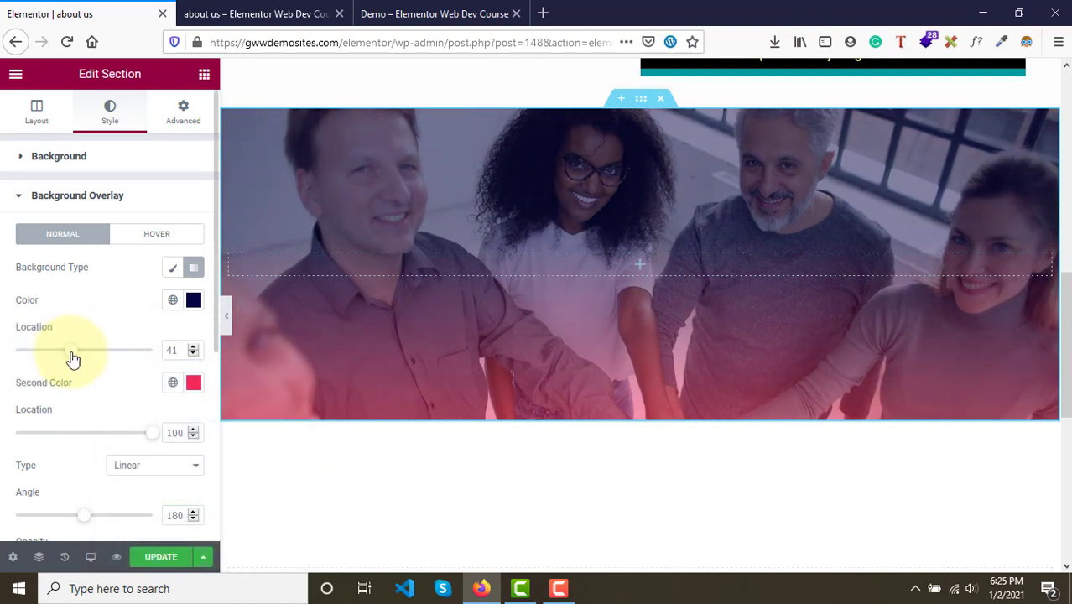
- Set the second gradient colour to #738CEE and its location to 86
click(193, 388)
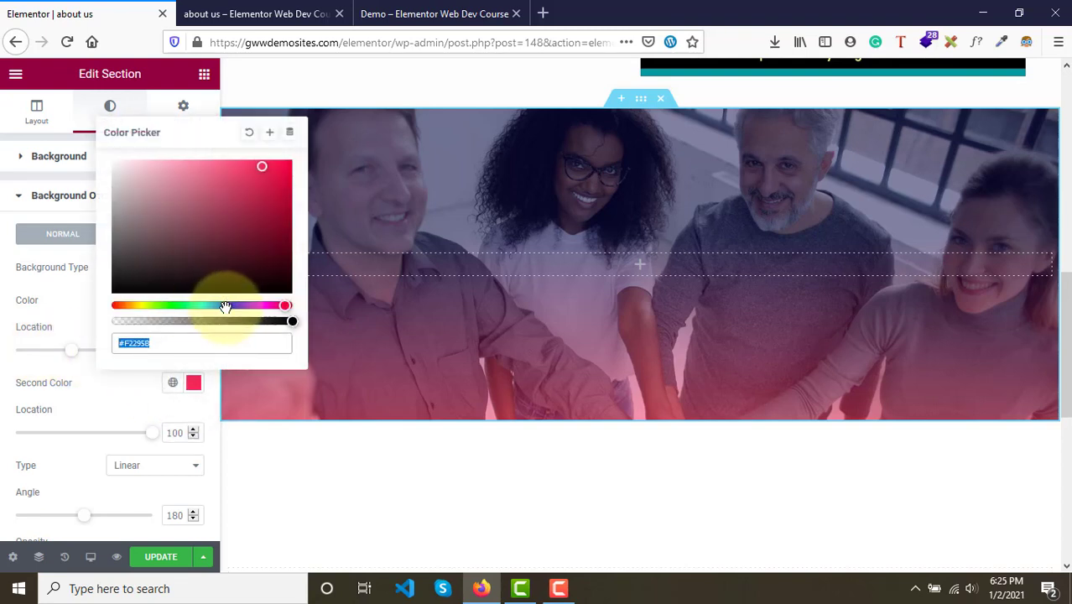
click(225, 307)
click(203, 176)
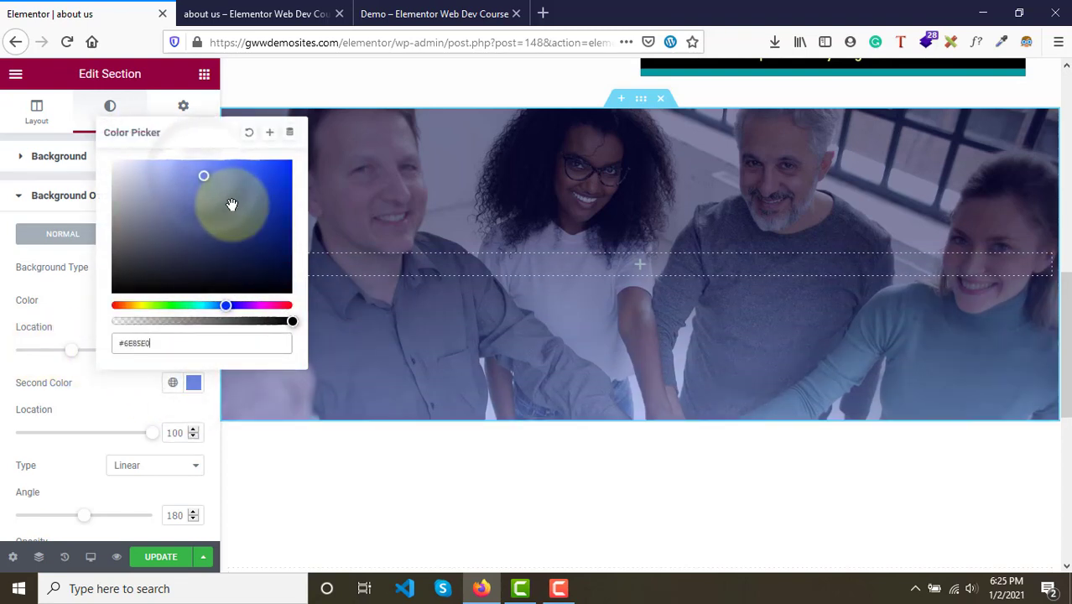
drag(232, 204, 203, 167)
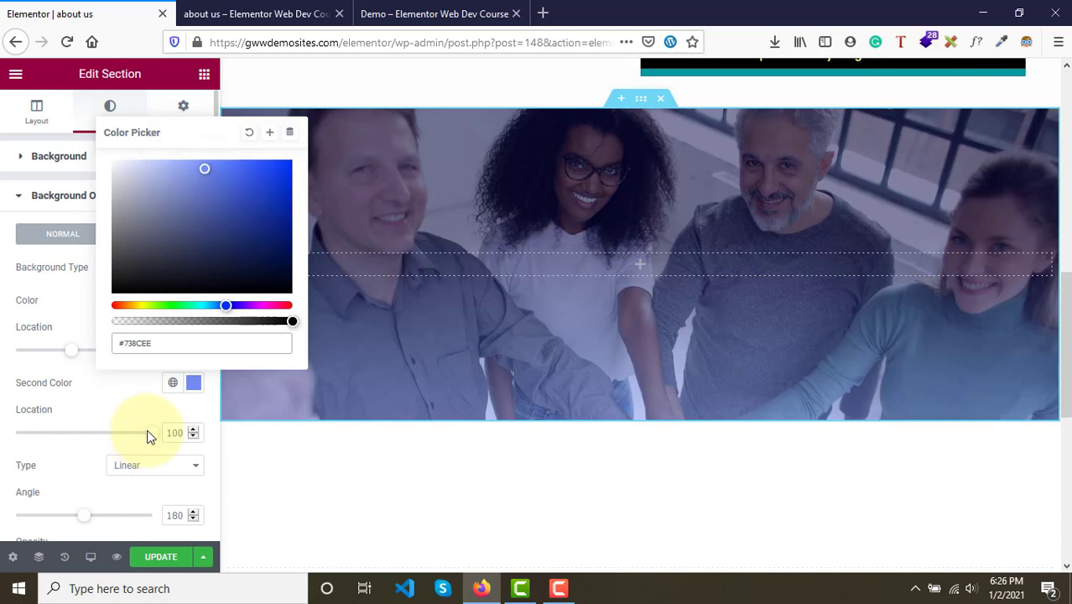
mouse_move(152, 440)
mouse_down()
mouse_move(90, 436)
mouse_move(132, 443)
mouse_up()
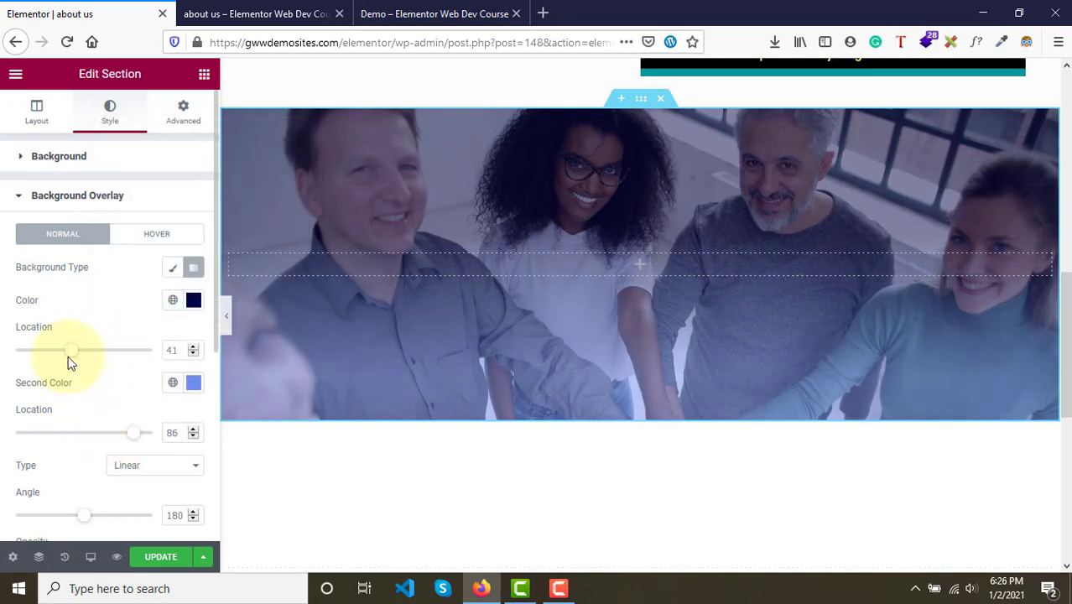
- Set the first colour's location to 40 and change the second gradient colour to #5567AC
mouse_move(70, 359)
mouse_down()
mouse_move(53, 354)
mouse_move(67, 362)
mouse_up()
click(195, 384)
click(203, 203)
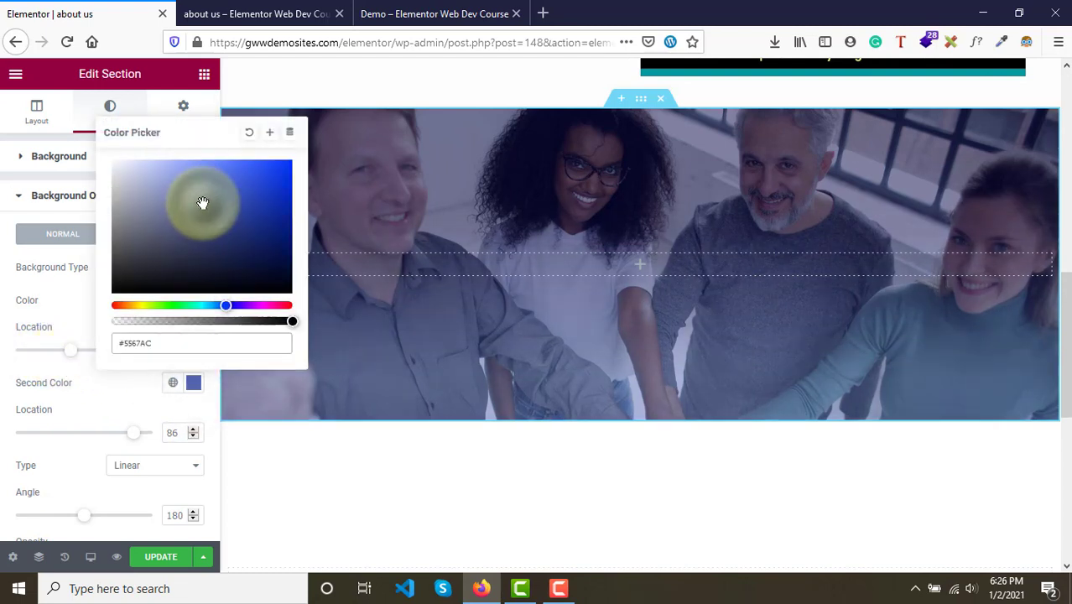
drag(60, 296, 100, 355)
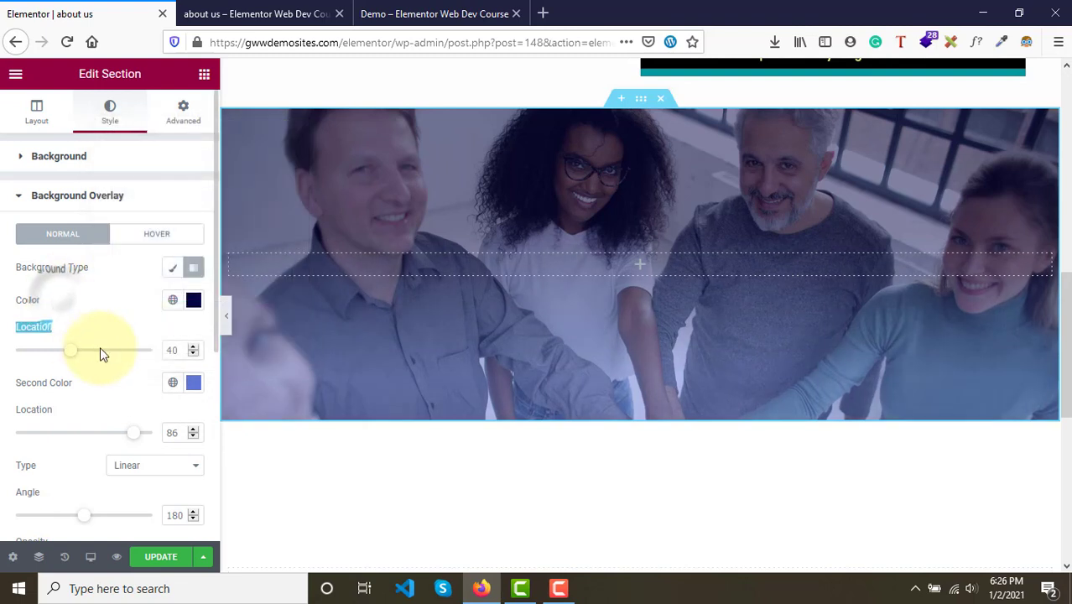
- Change the overlay's first gradient colour to #03035B
click(194, 302)
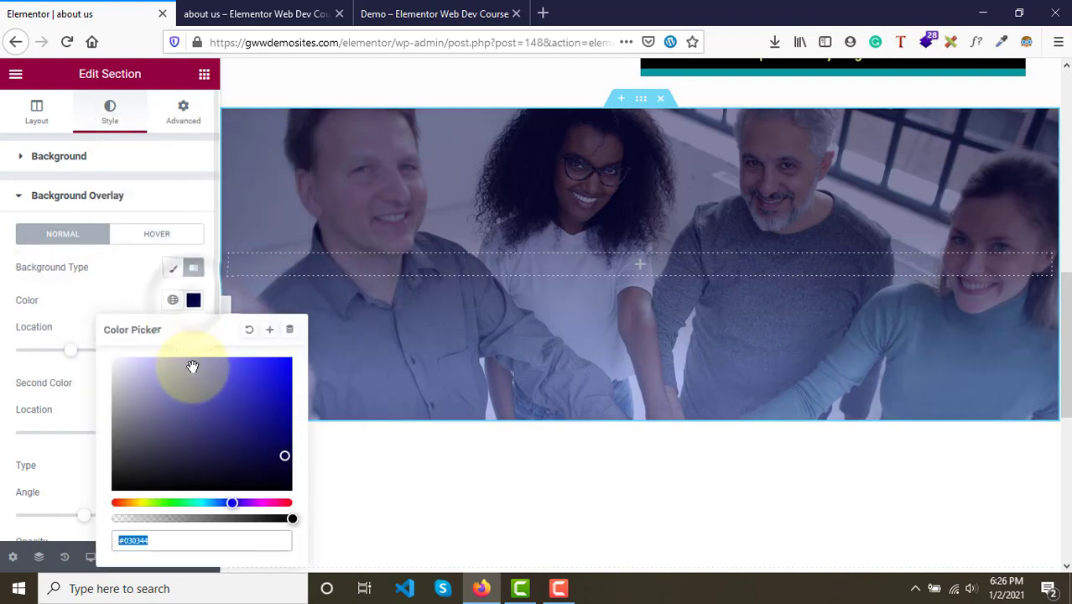
drag(258, 462, 287, 442)
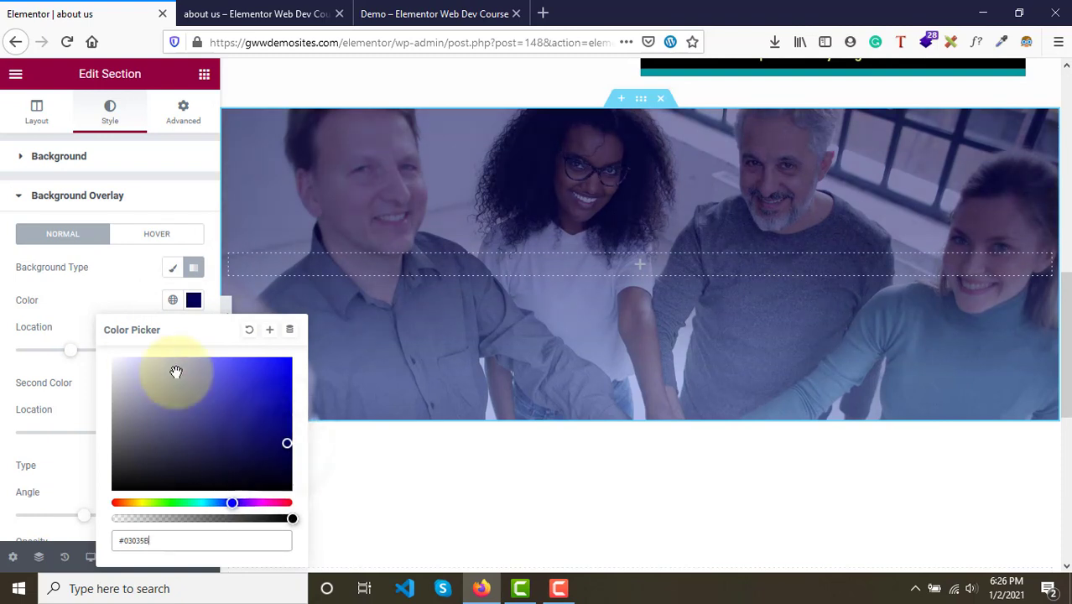
click(108, 291)
- Set the background overlay opacity to 0.78 and update the page
scroll(108, 292, down, 3)
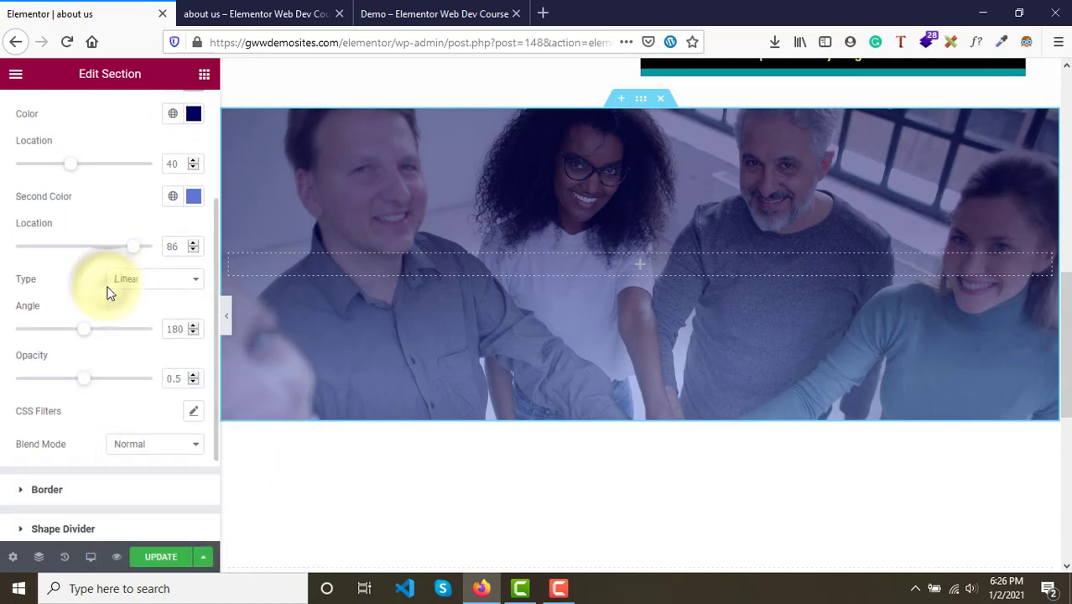
drag(84, 344, 118, 347)
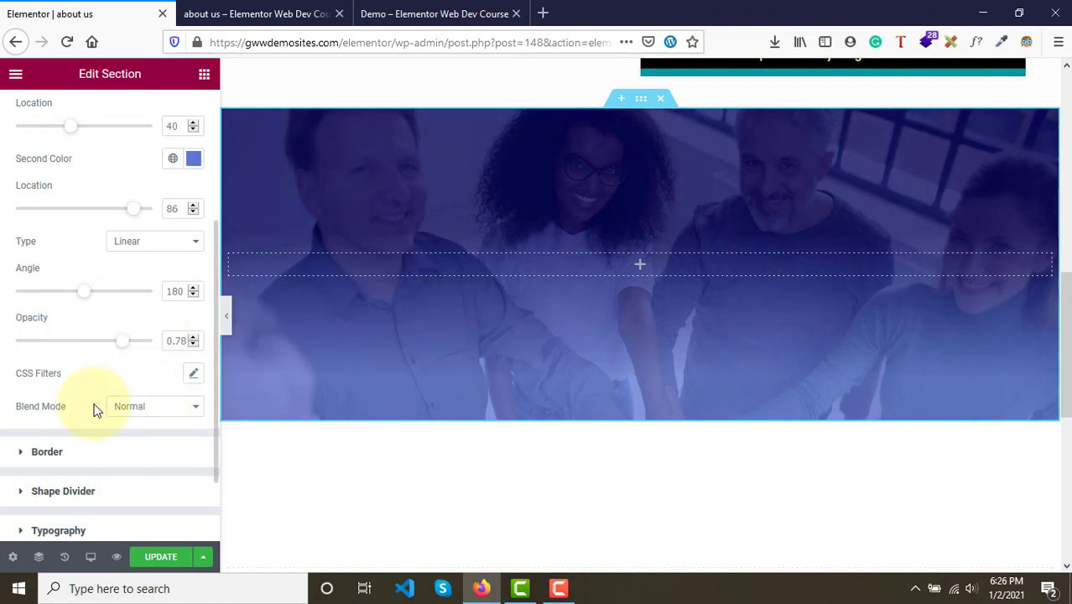
click(162, 558)
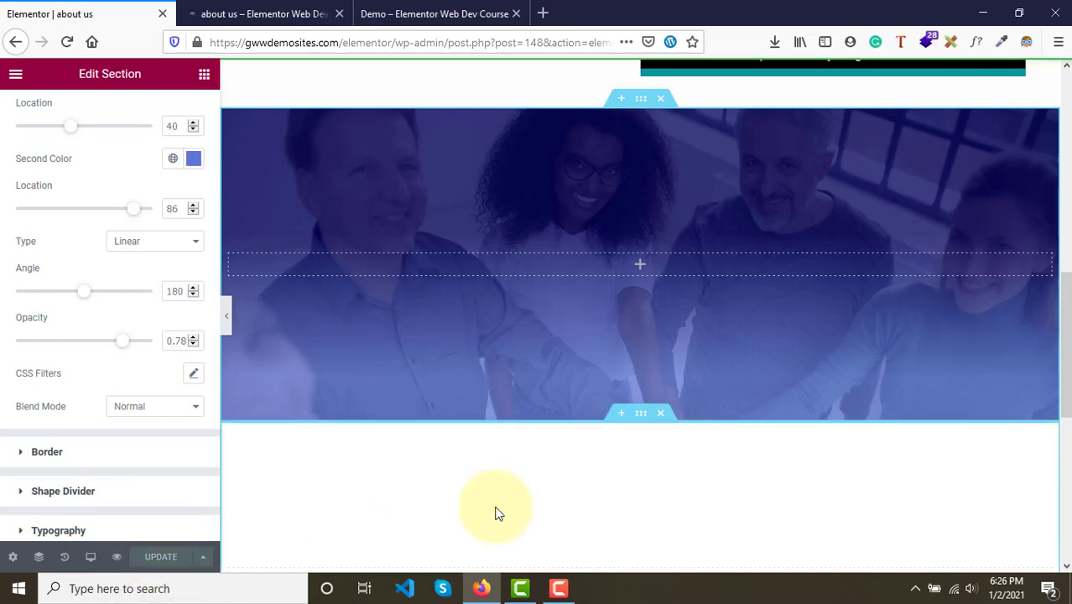
- Review the headings of the demo page's sections to compare their styling
click(428, 6)
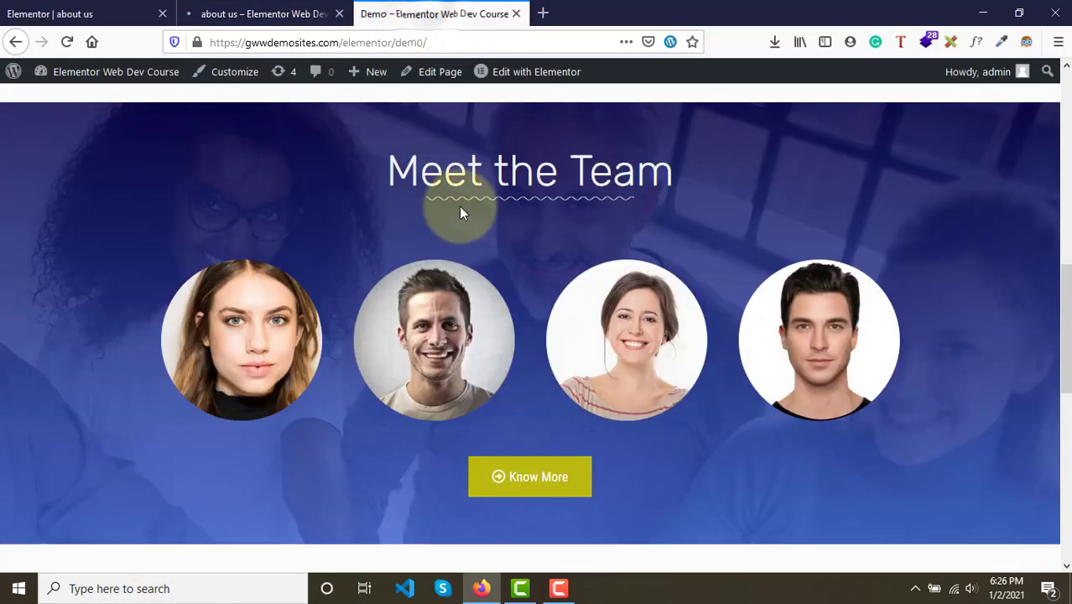
scroll(459, 206, up, 2)
drag(376, 239, 626, 282)
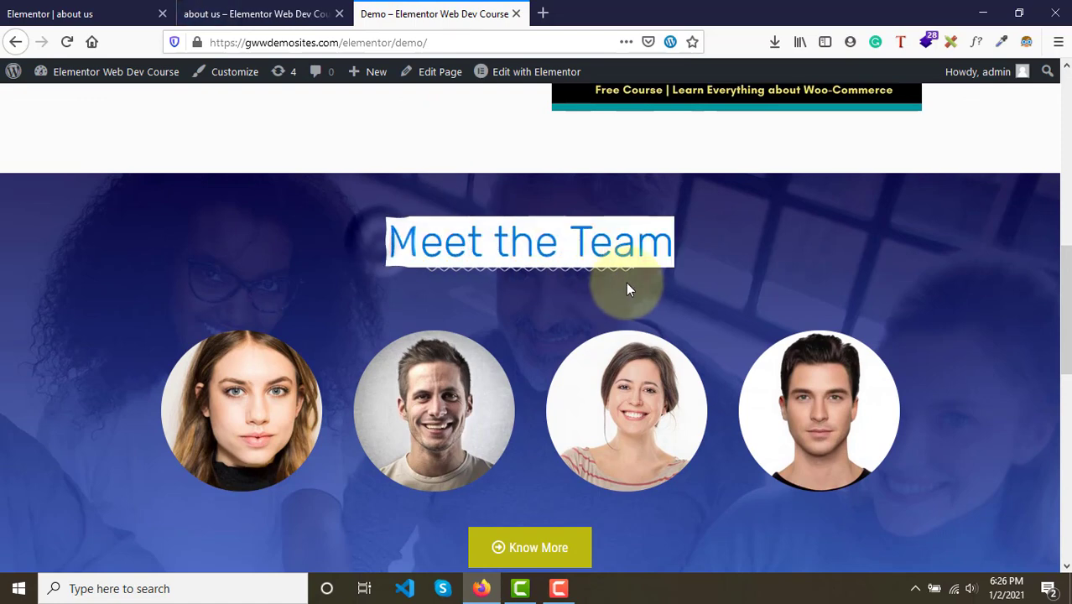
scroll(627, 288, down, 5)
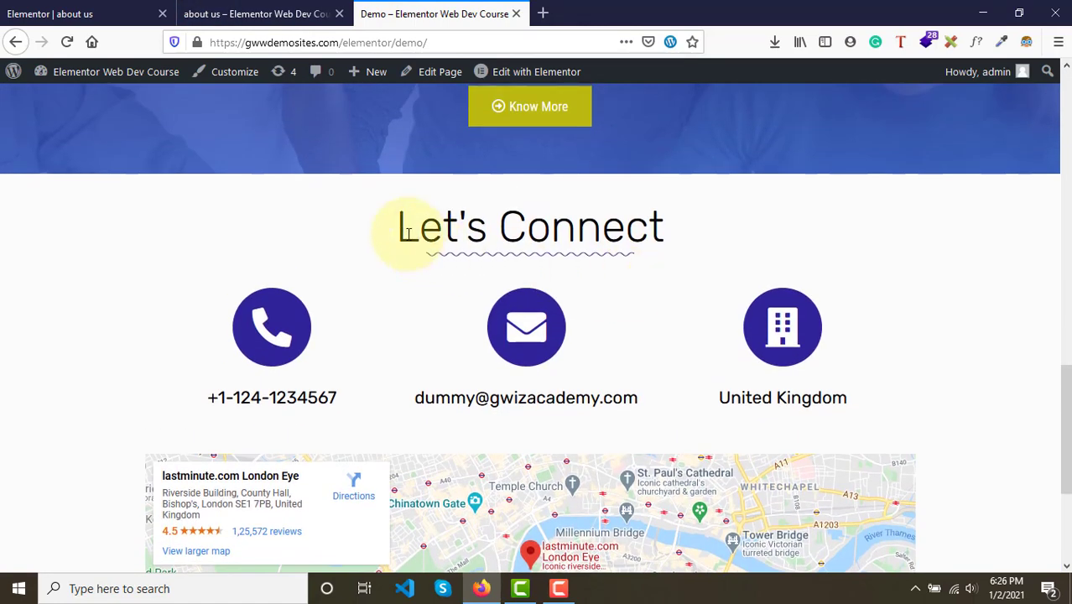
drag(408, 233, 627, 233)
scroll(642, 239, up, 10)
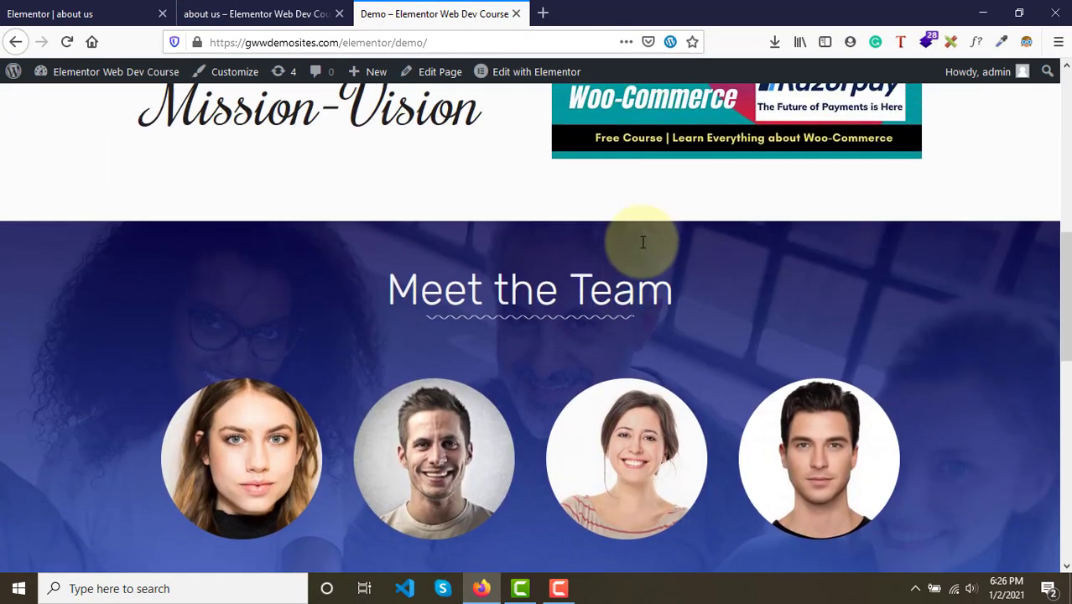
scroll(642, 242, up, 7)
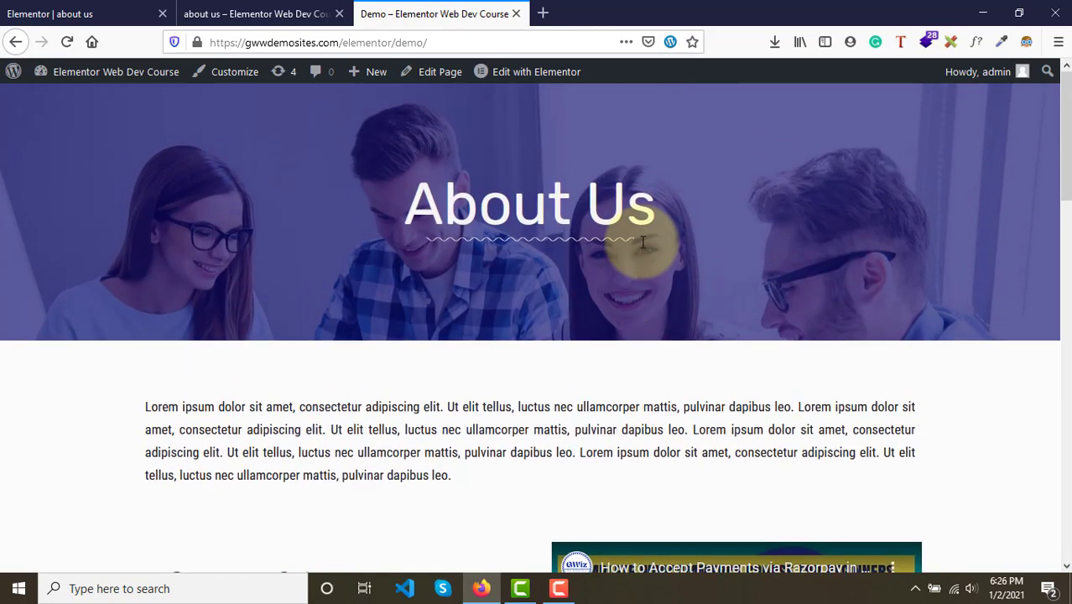
drag(405, 202, 646, 240)
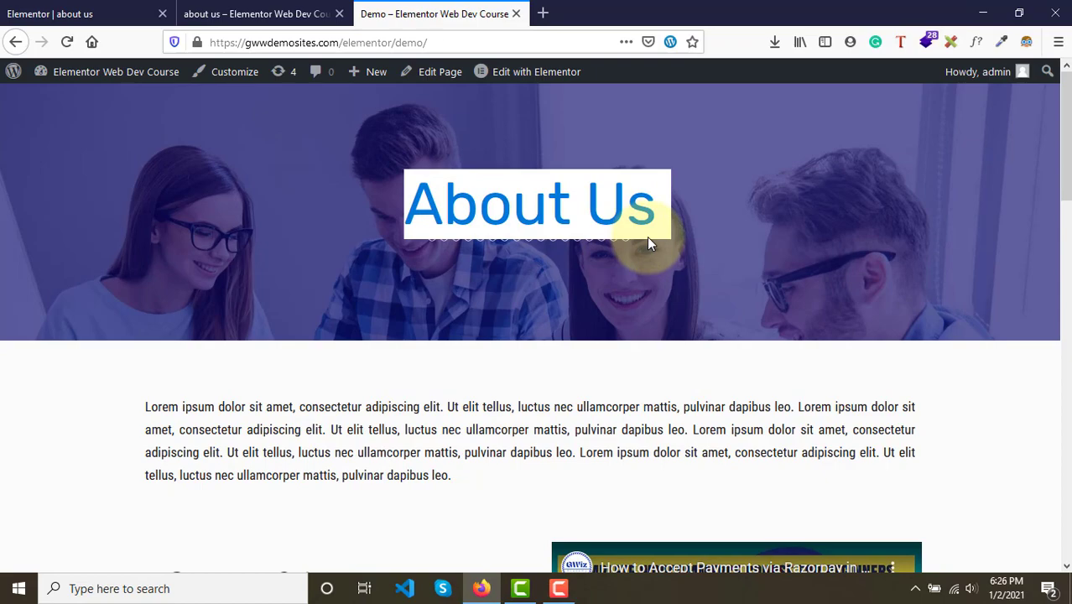
scroll(647, 236, down, 6)
scroll(559, 346, down, 5)
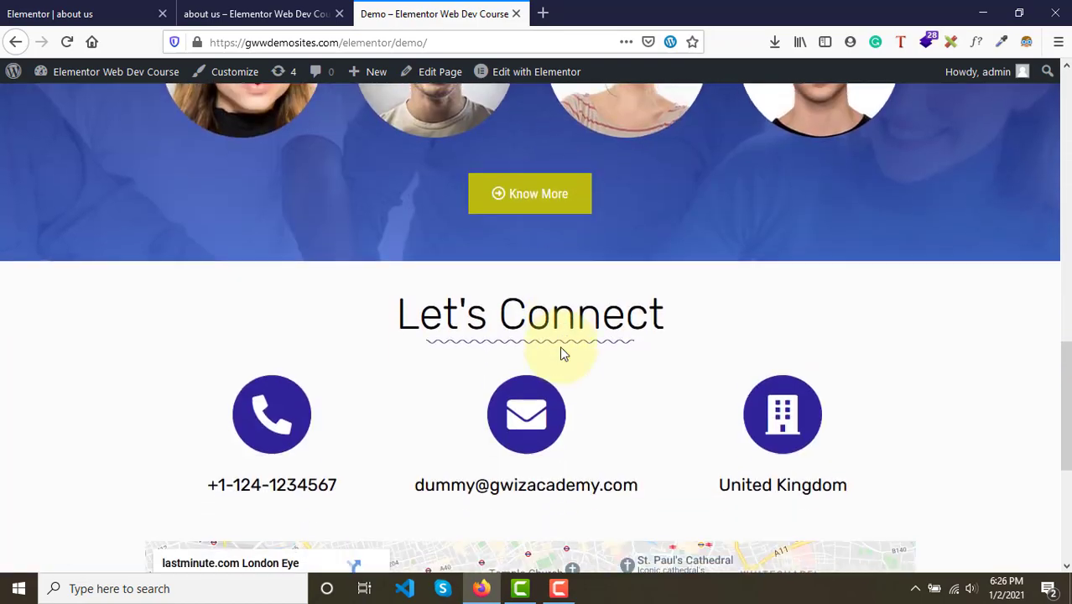
scroll(559, 361, up, 8)
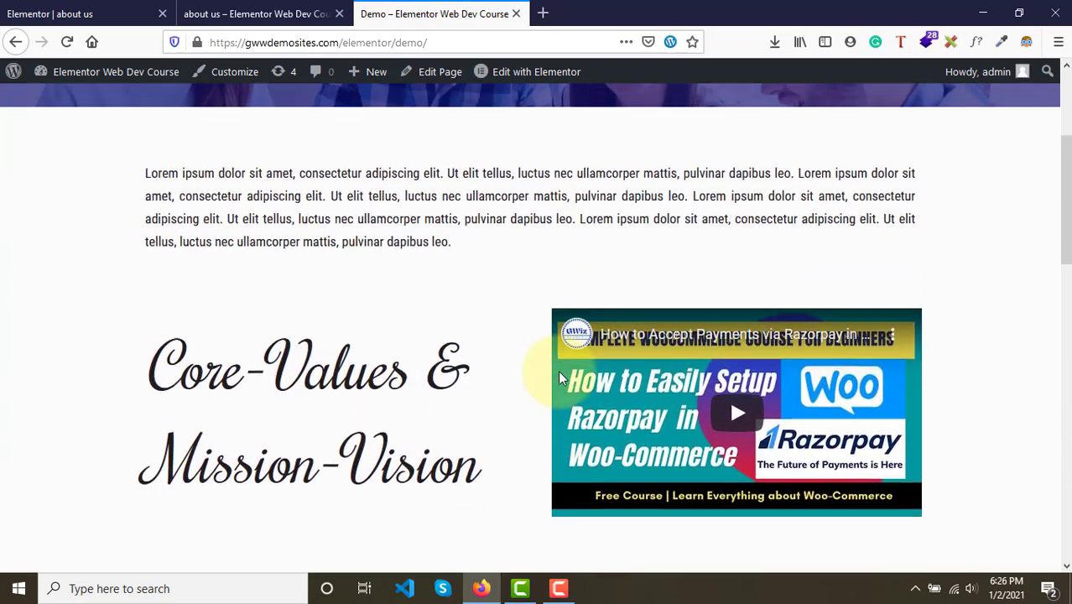
scroll(558, 370, down, 3)
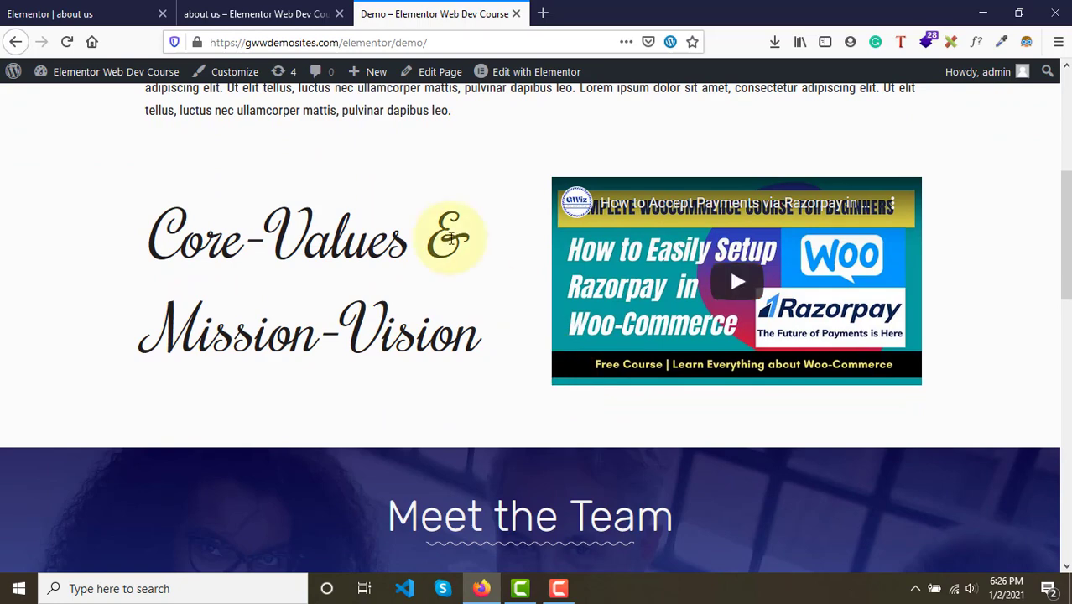
- Copy the About Us hero heading and paste it into the team section's empty column
click(151, 14)
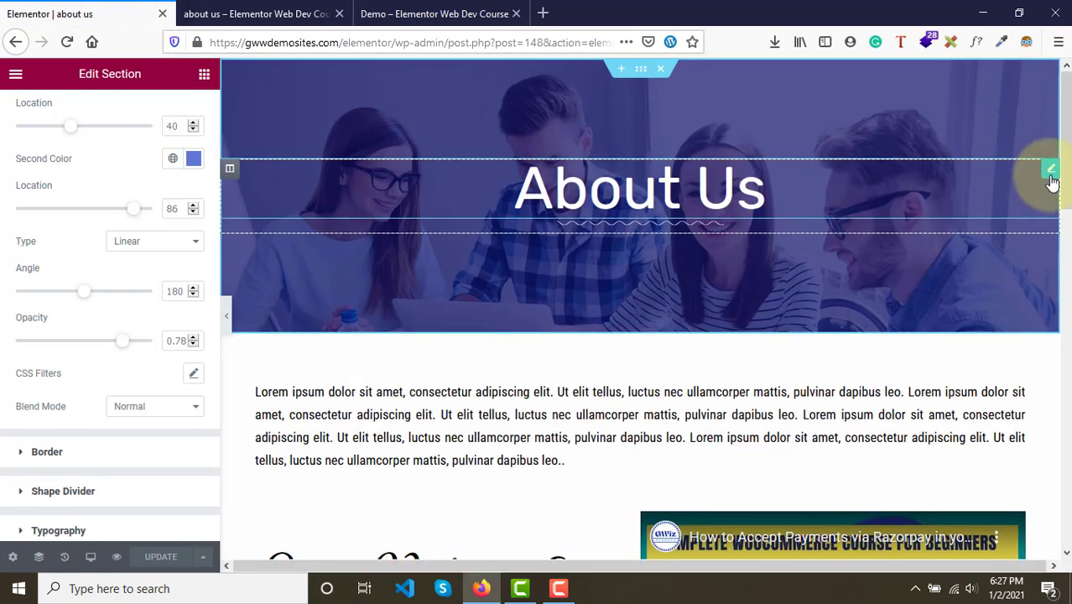
right_click(1052, 181)
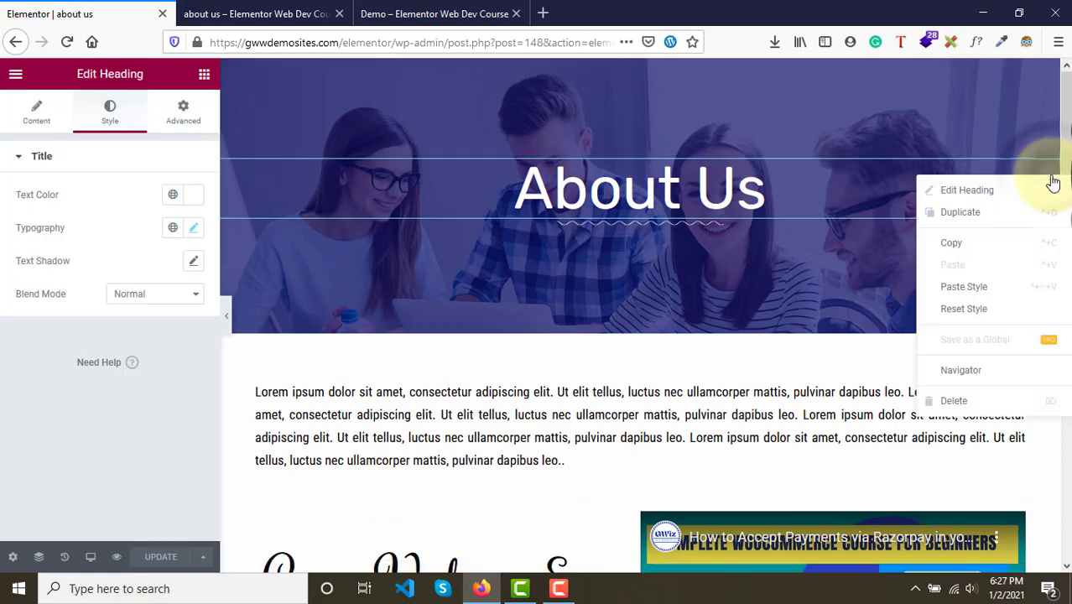
click(967, 241)
scroll(969, 248, down, 3)
scroll(969, 248, down, 3)
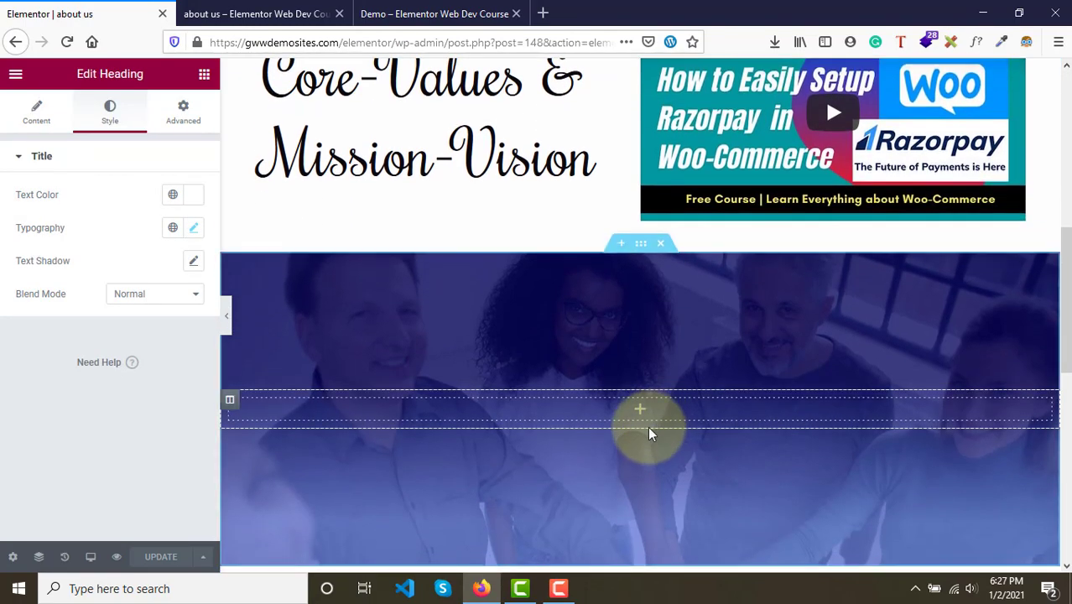
right_click(645, 409)
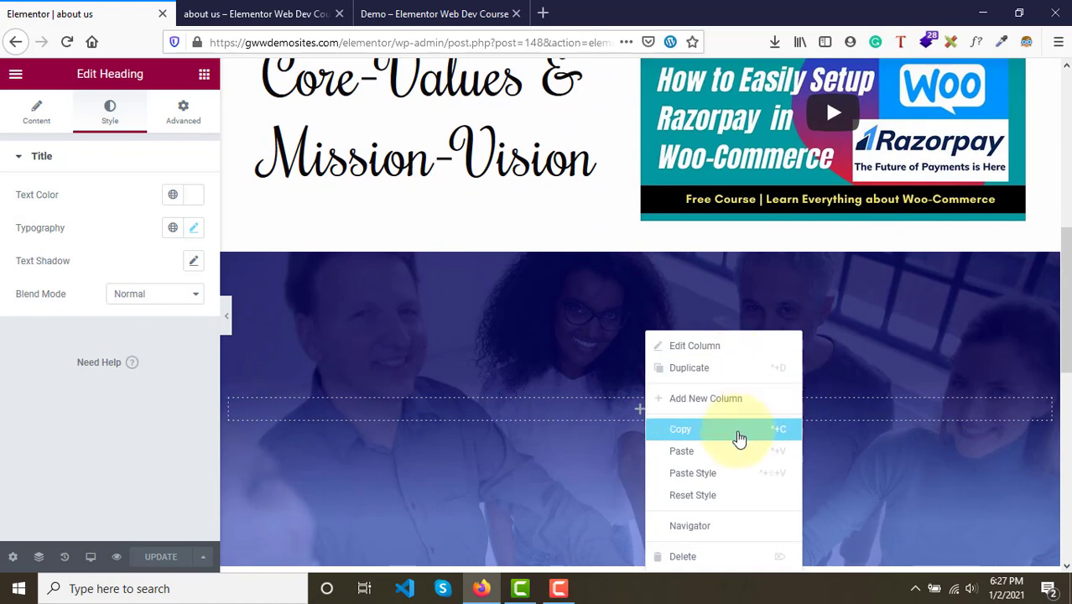
click(733, 457)
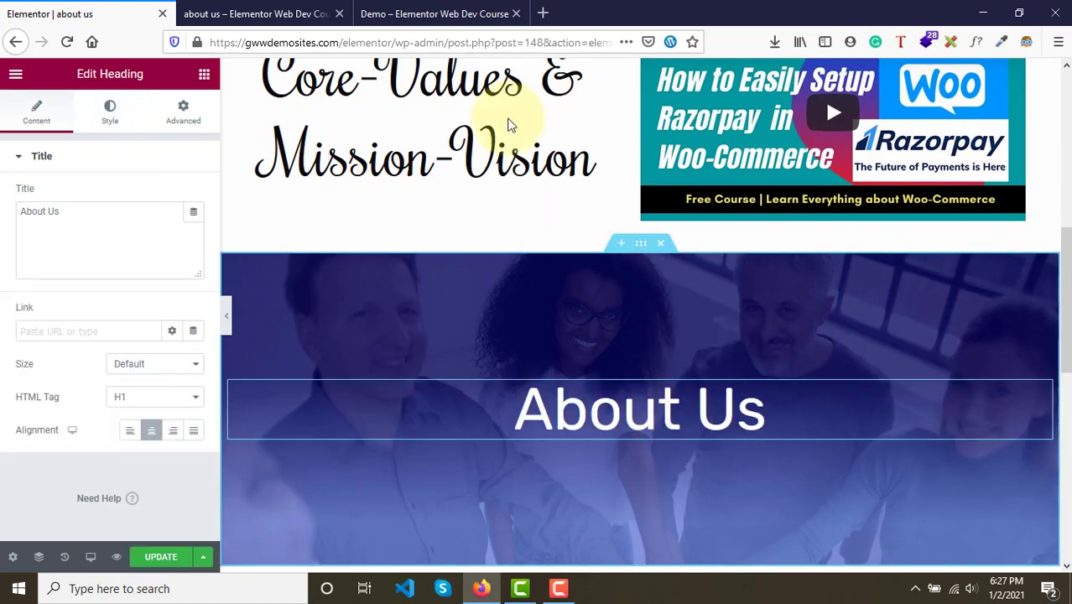
- Set the copied heading's typography weight to 300 and font size to 50 px
click(108, 112)
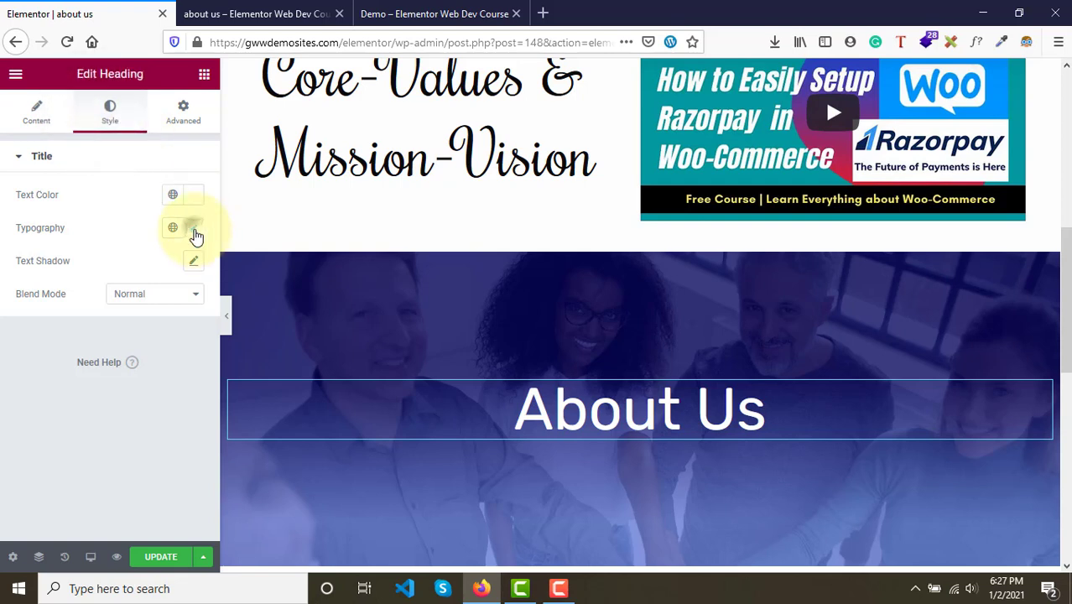
click(194, 230)
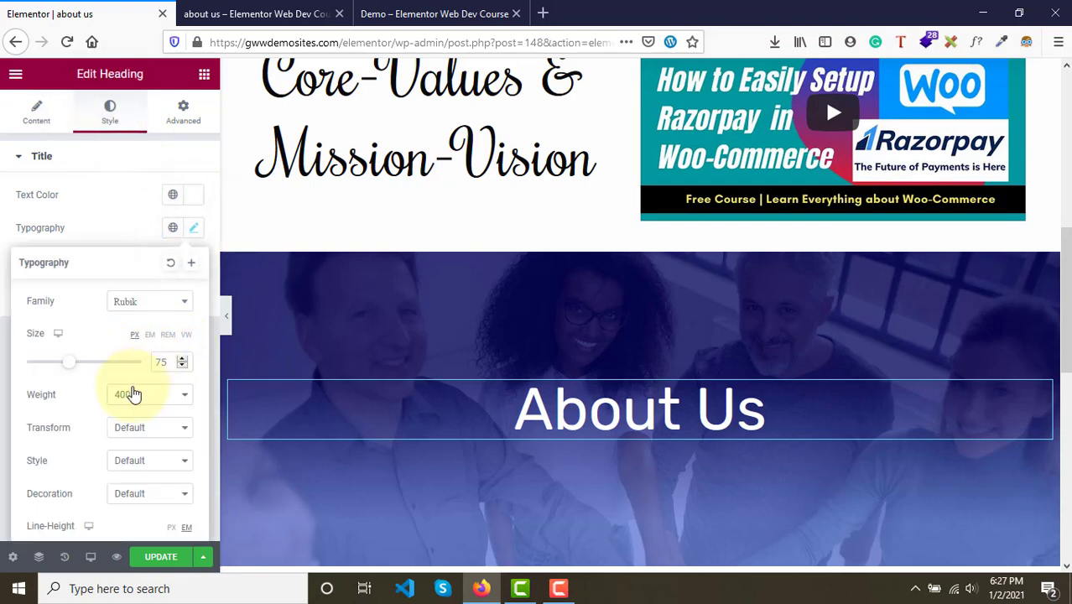
click(132, 394)
click(134, 227)
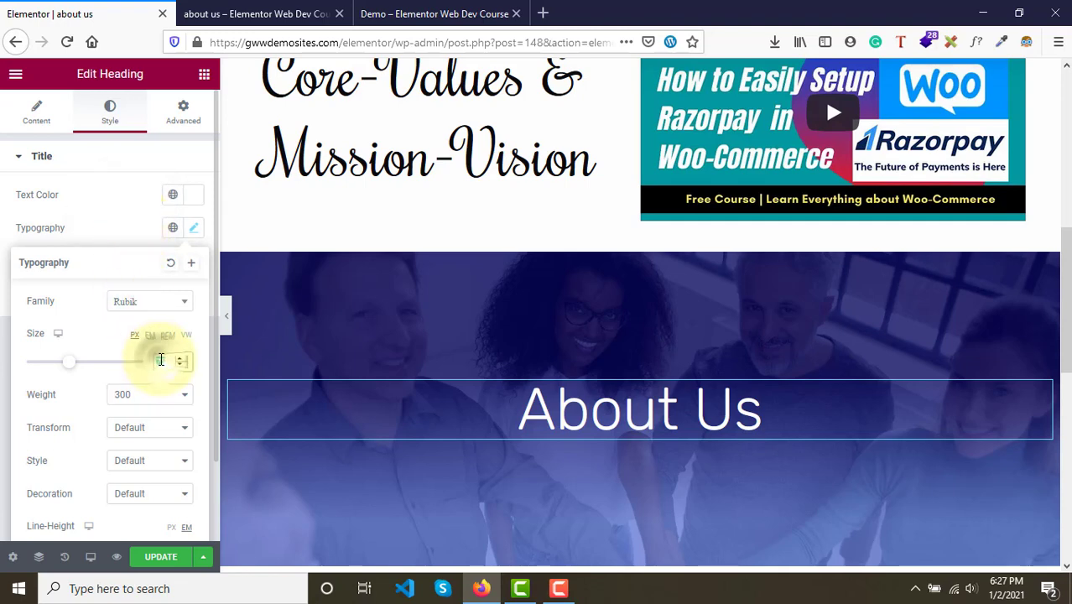
double_click(161, 360)
text(50)
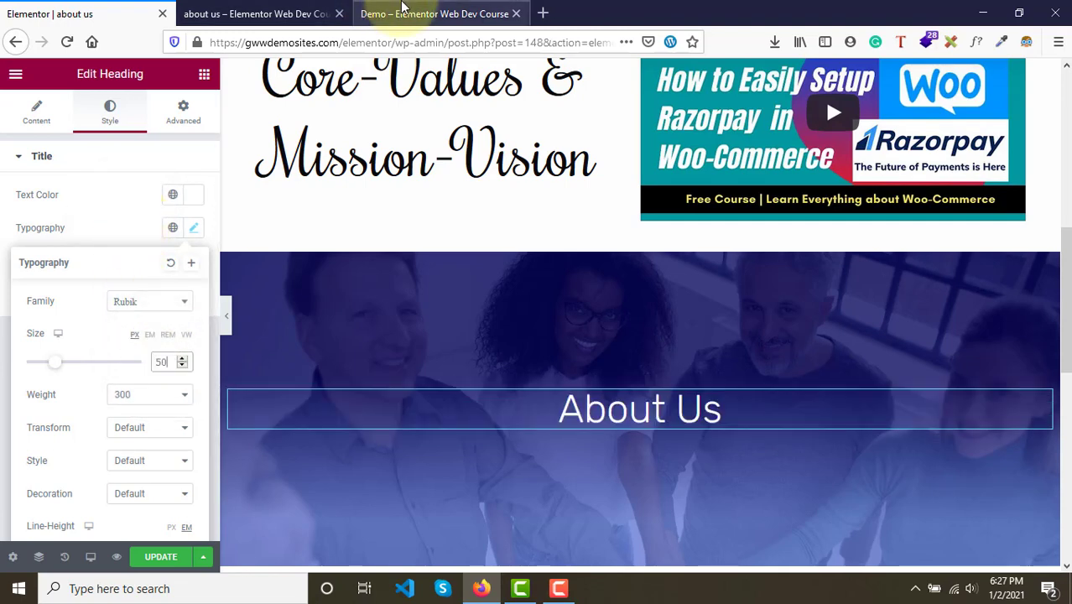
- Inspect the font of the demo page's Meet the Team heading with WhatFont
click(420, 13)
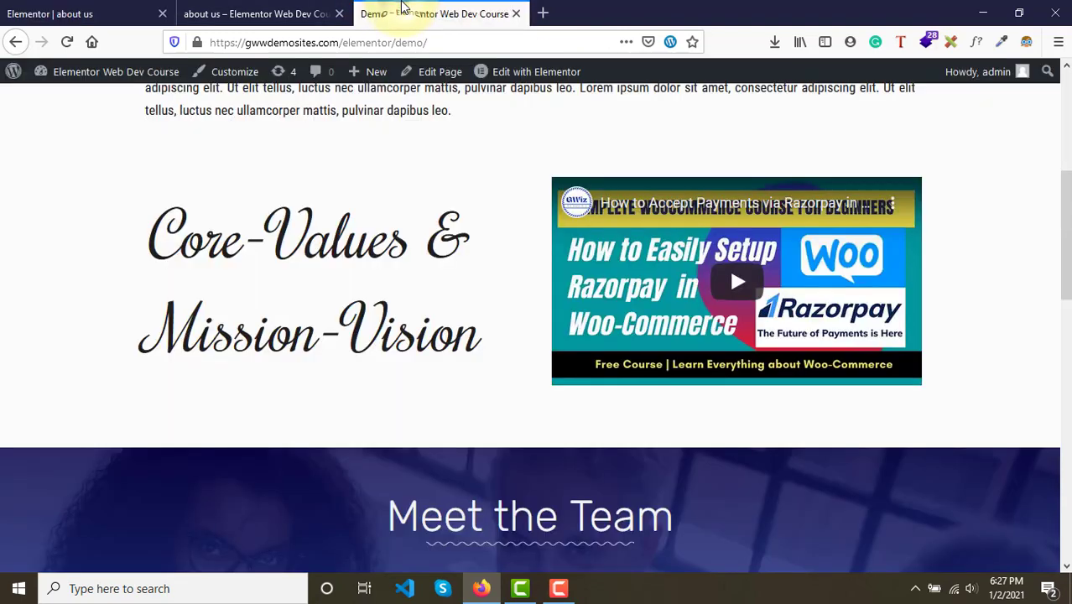
click(978, 44)
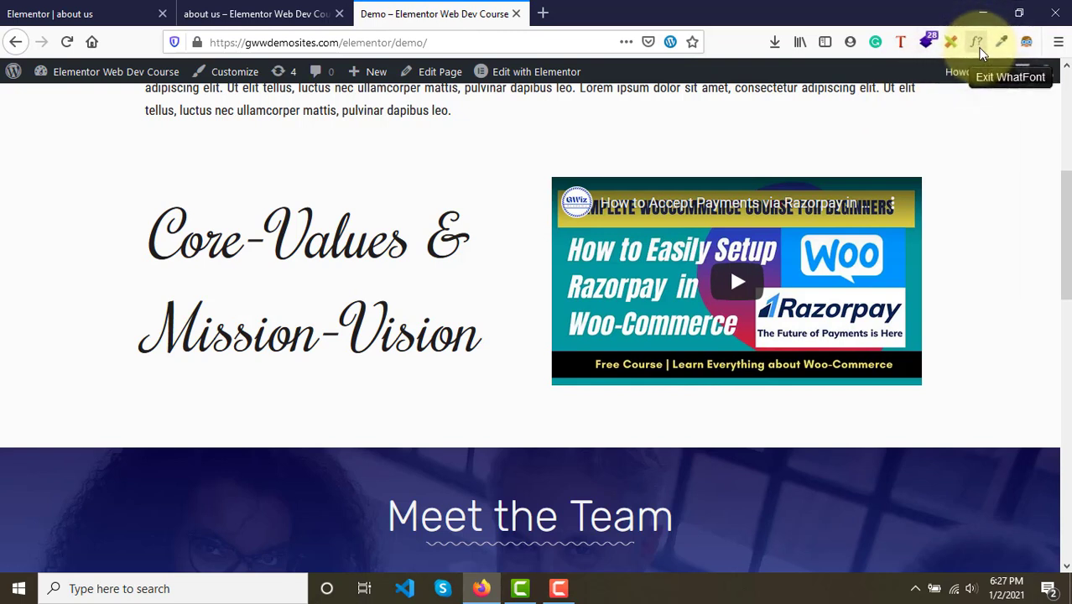
mouse_move(608, 518)
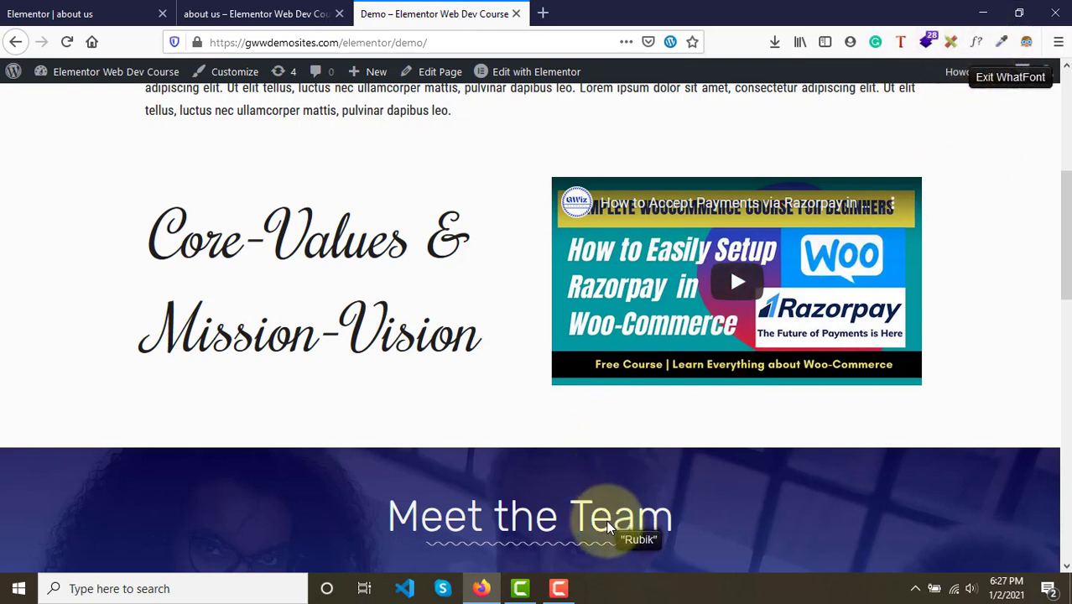
click(606, 516)
scroll(606, 516, down, 2)
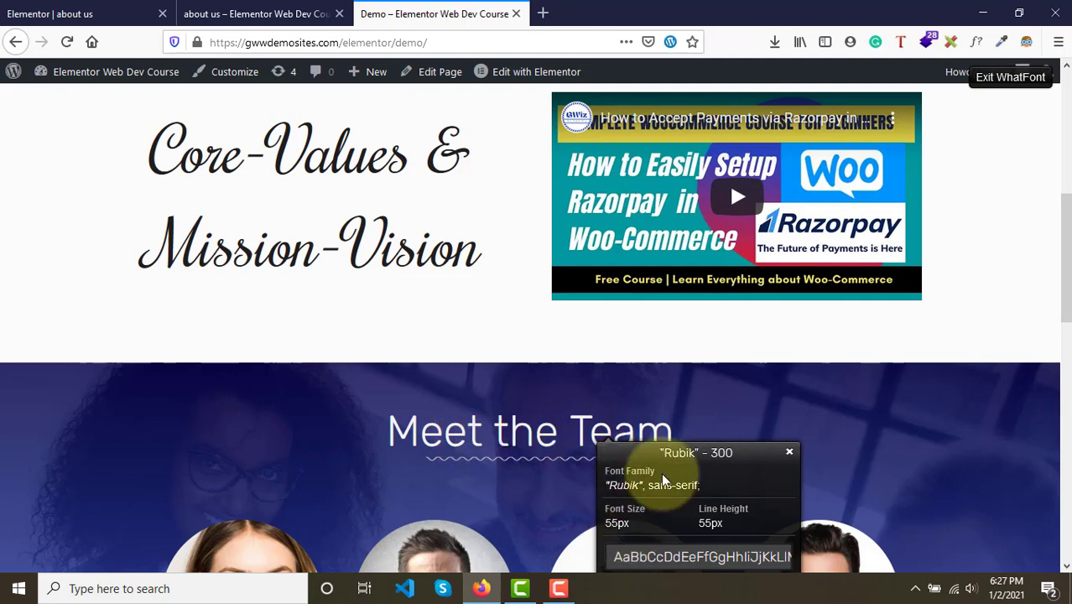
click(58, 7)
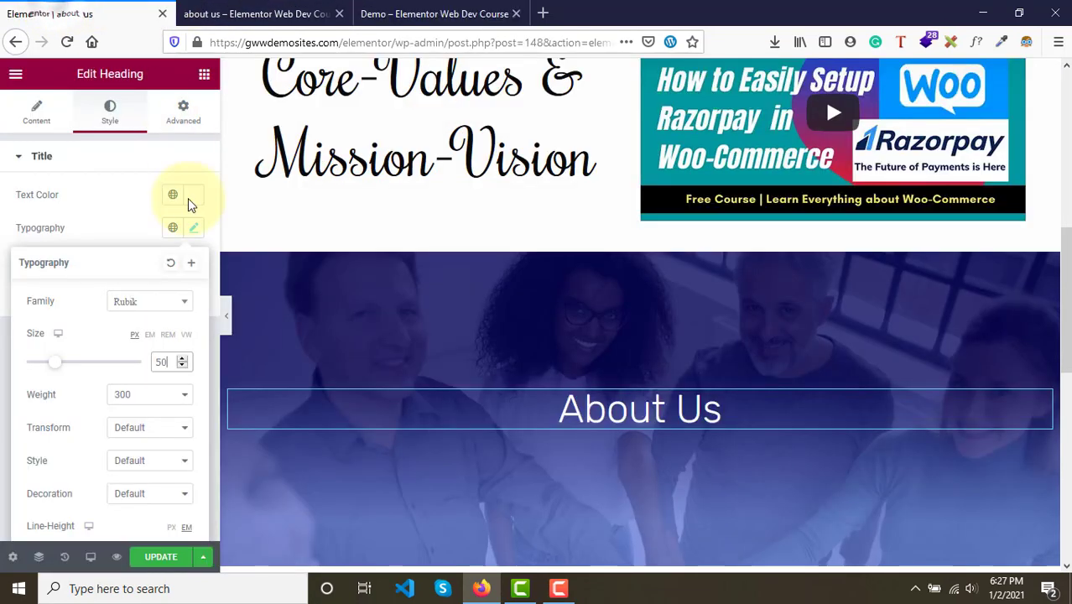
- Set the heading's font size to 55 px to match the demo
text(53)
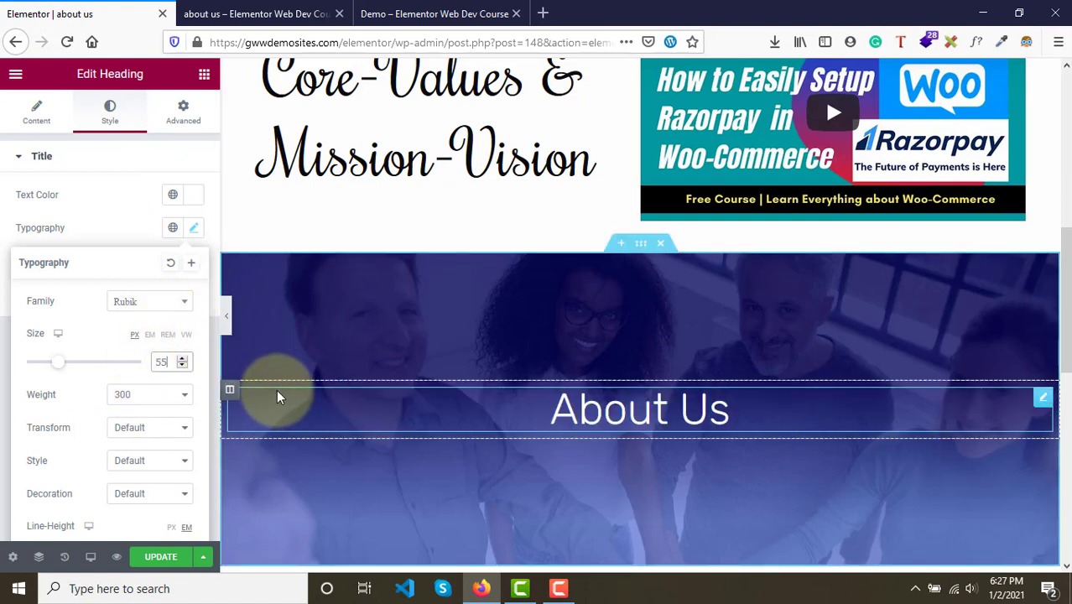
click(482, 10)
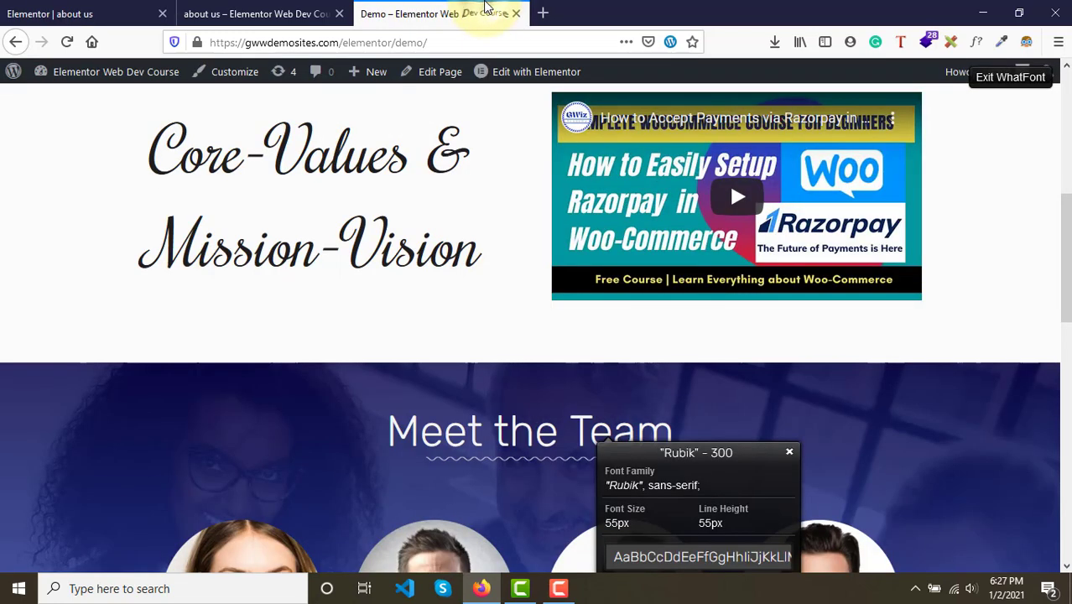
click(81, 8)
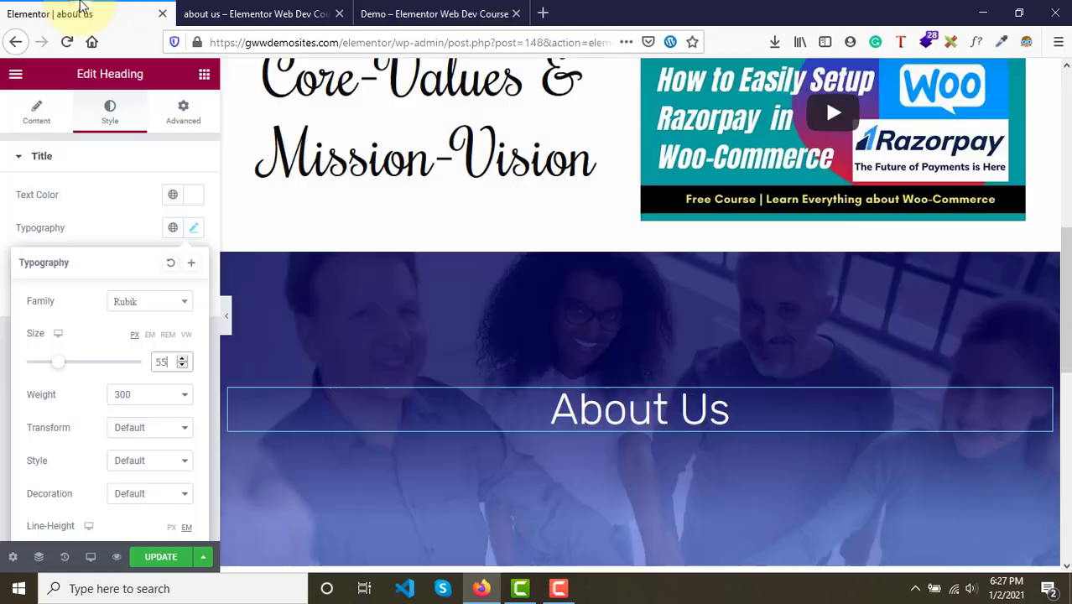
- Change the heading's title text to "Meet The Team"
click(35, 111)
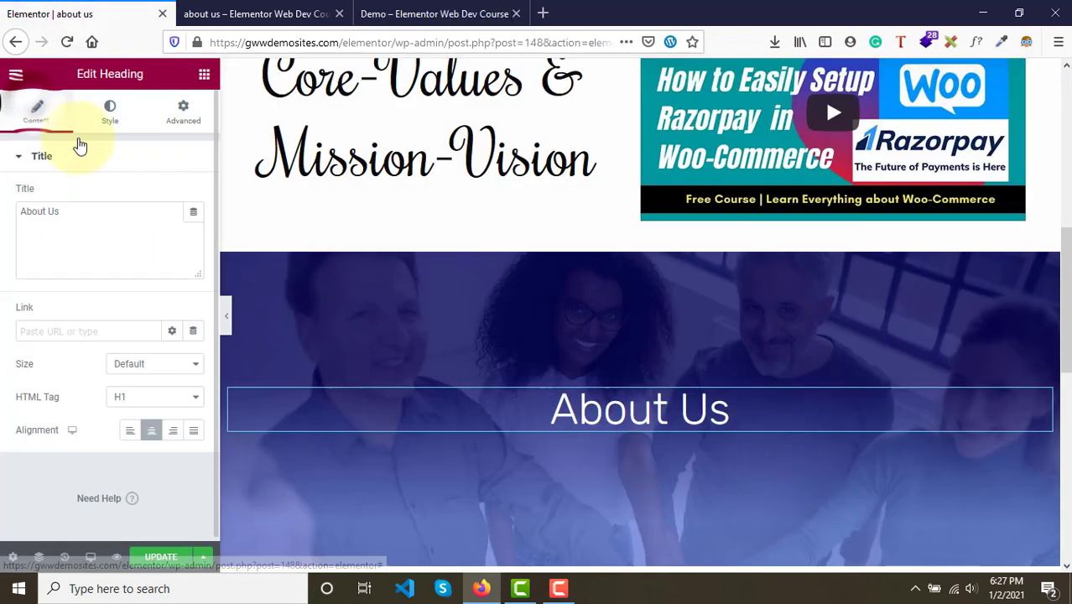
drag(89, 214, 10, 211)
text(Meet)
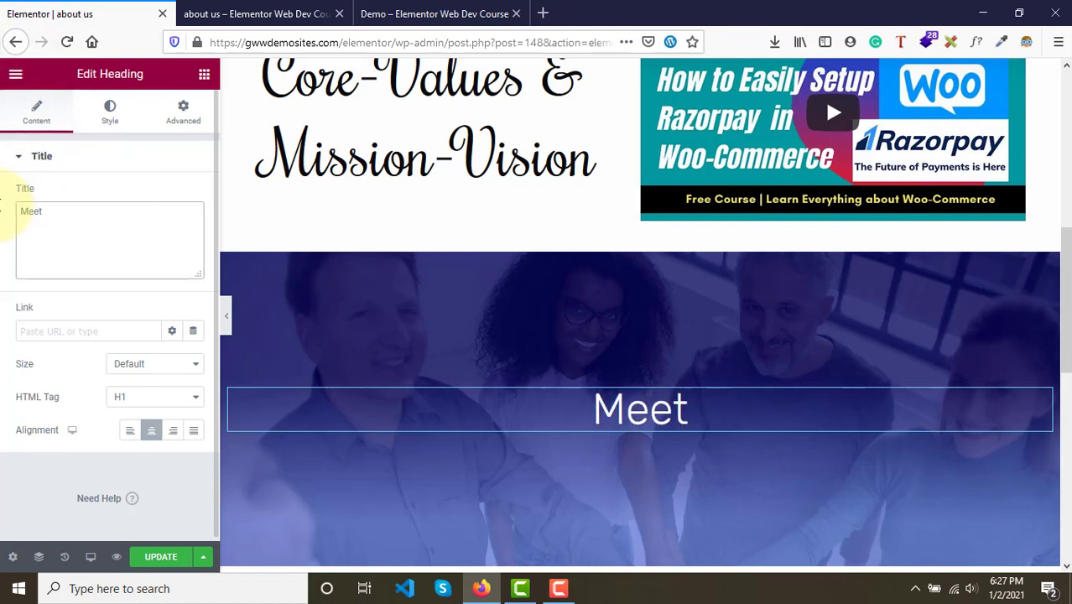
text( Th)
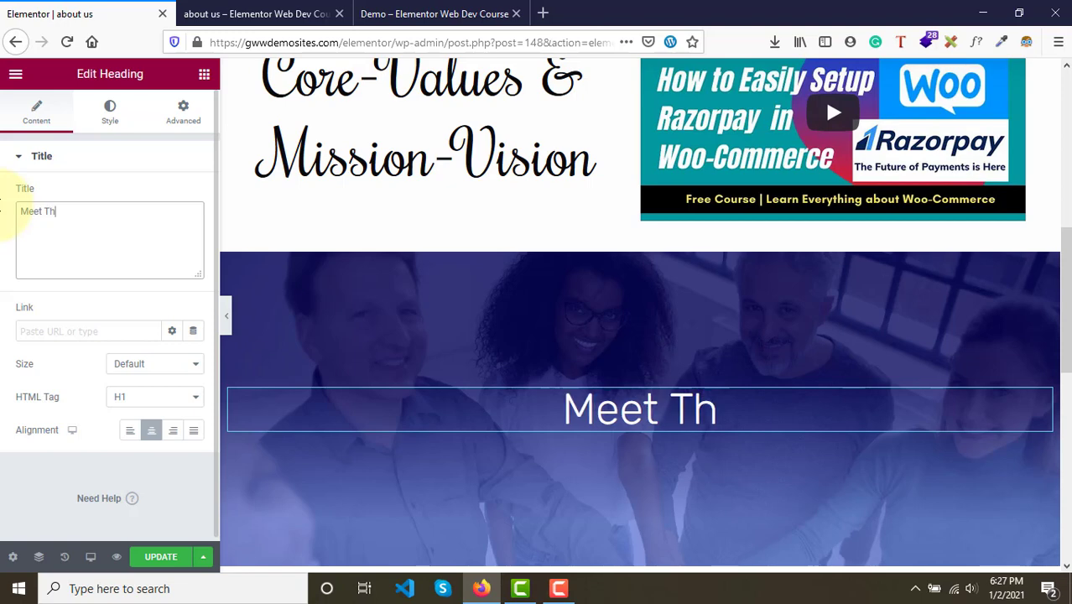
text(e T)
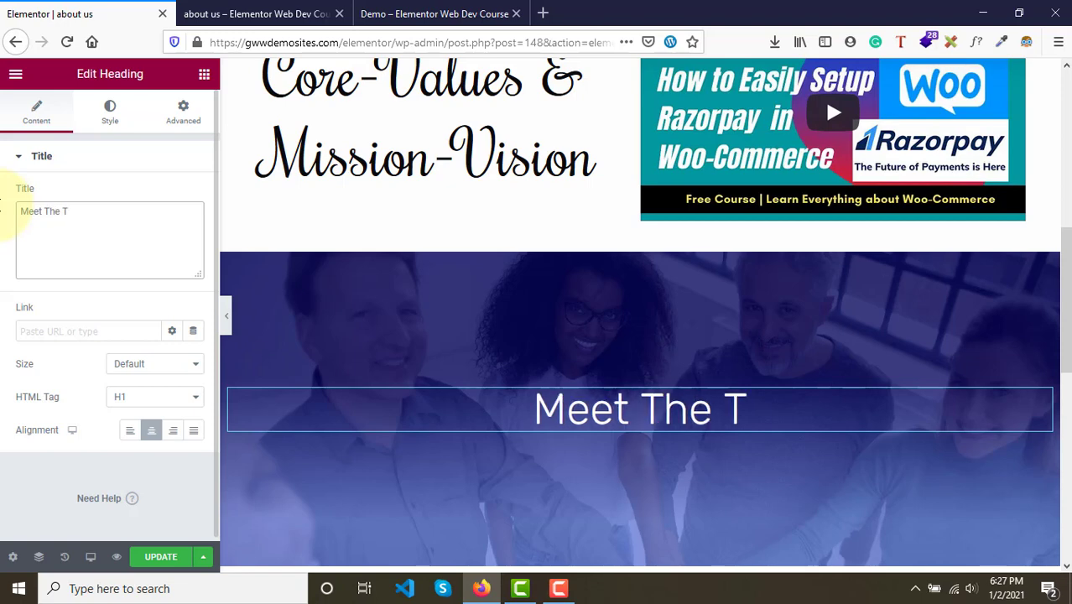
text(eam)
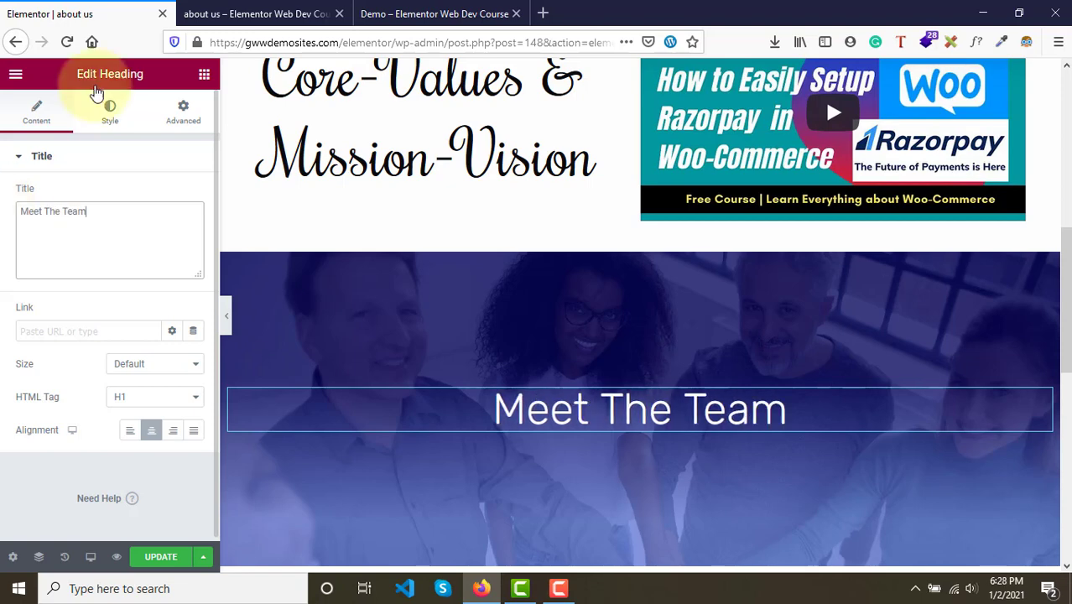
- Copy the wavy divider from the About Us hero section
click(378, 10)
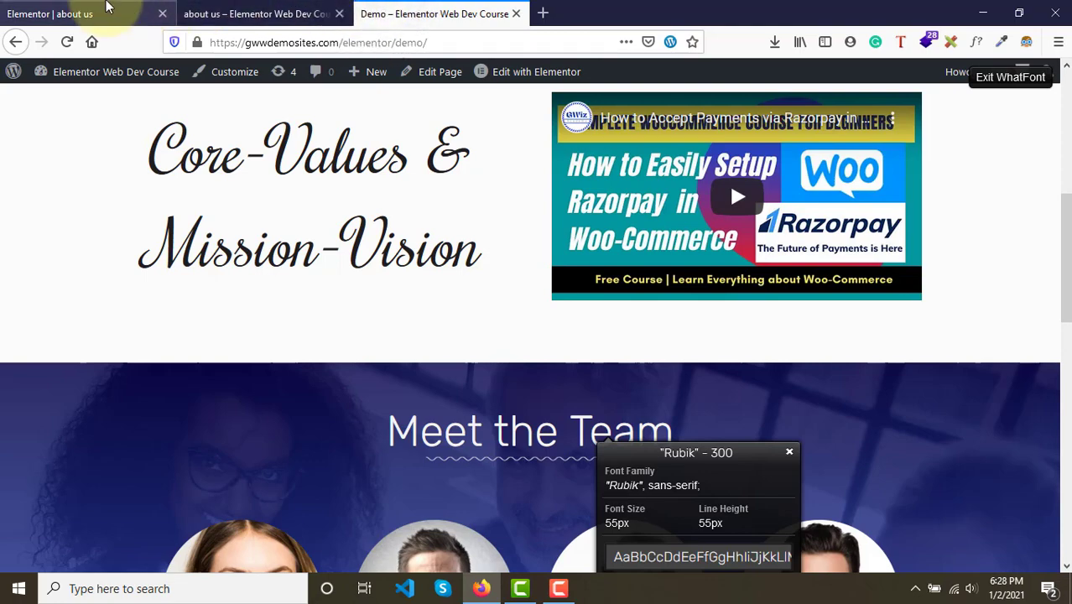
click(126, 12)
scroll(506, 347, up, 2)
scroll(506, 347, up, 4)
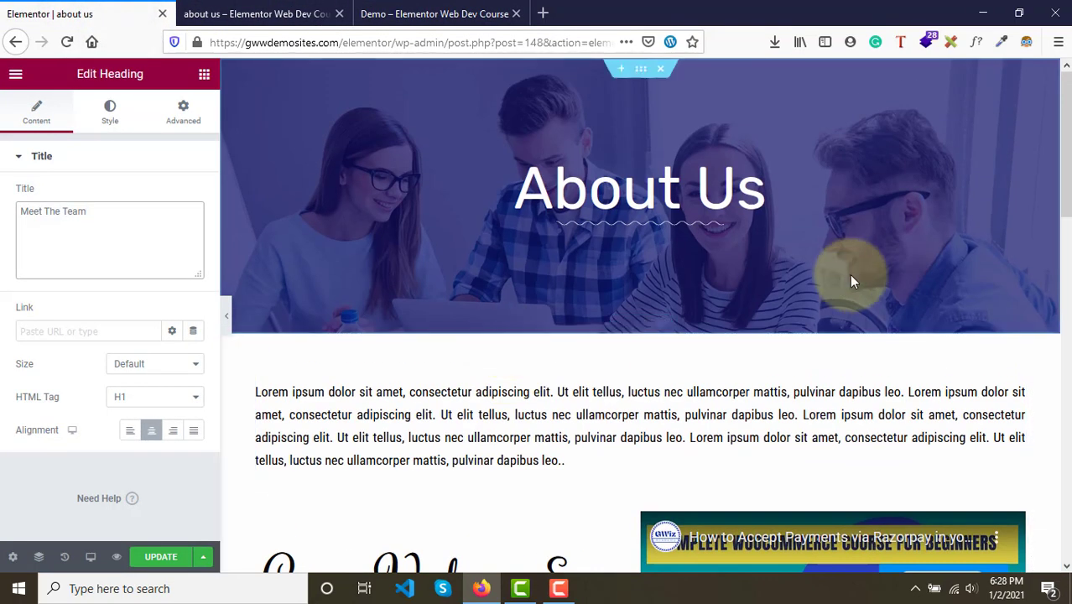
click(913, 232)
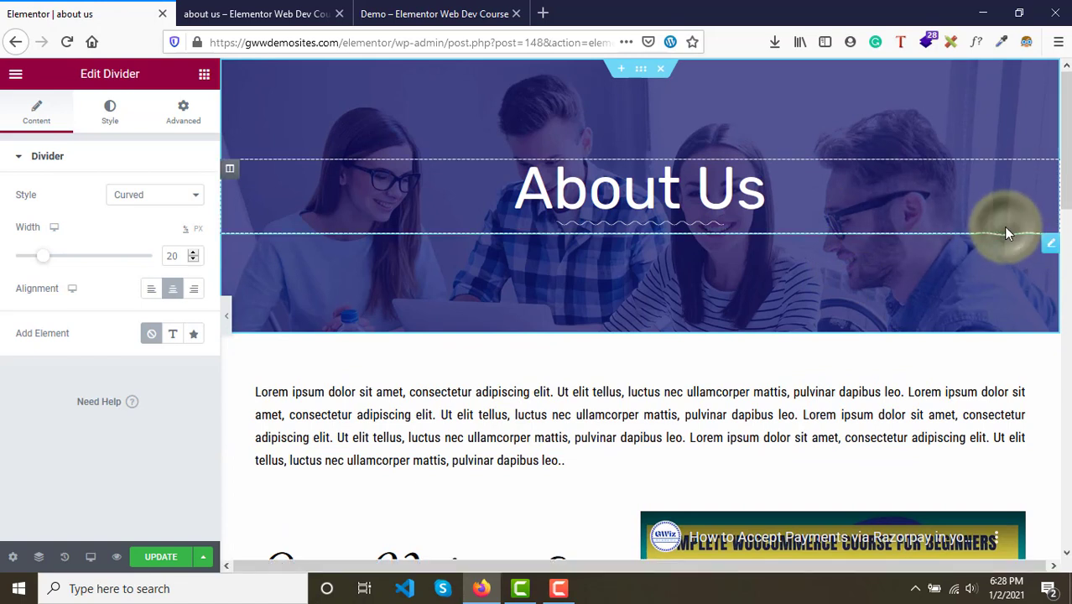
right_click(1031, 229)
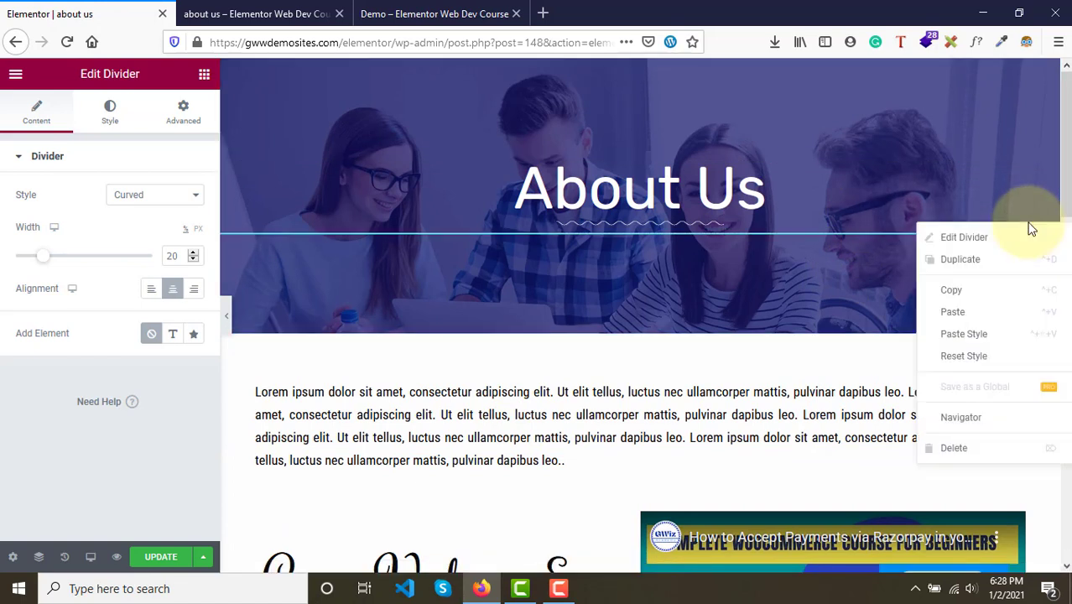
click(968, 291)
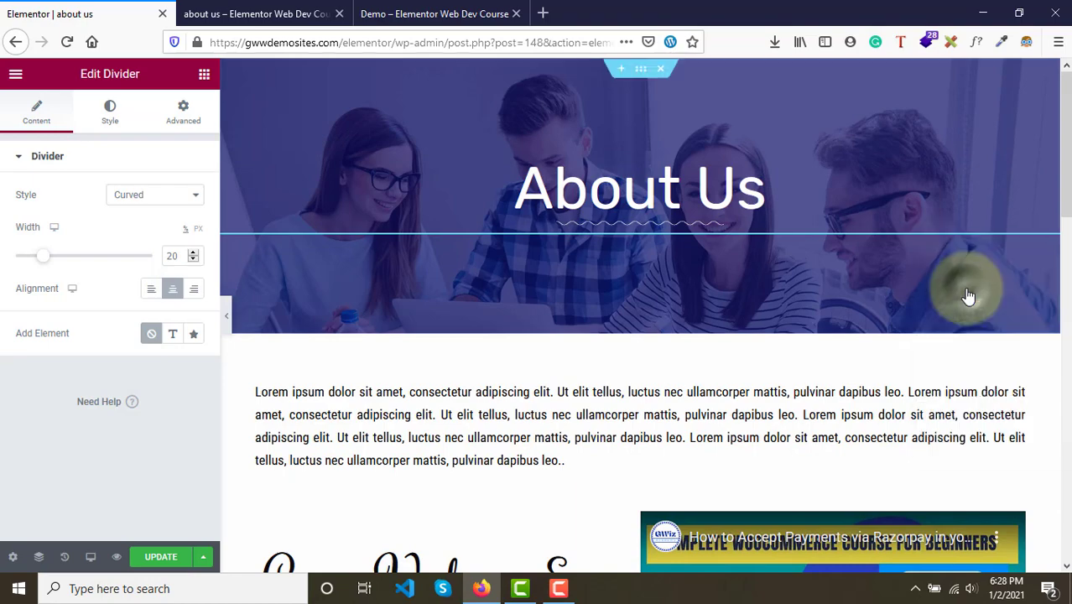
- Paste the wavy divider beneath the Meet The Team heading
scroll(969, 294, down, 10)
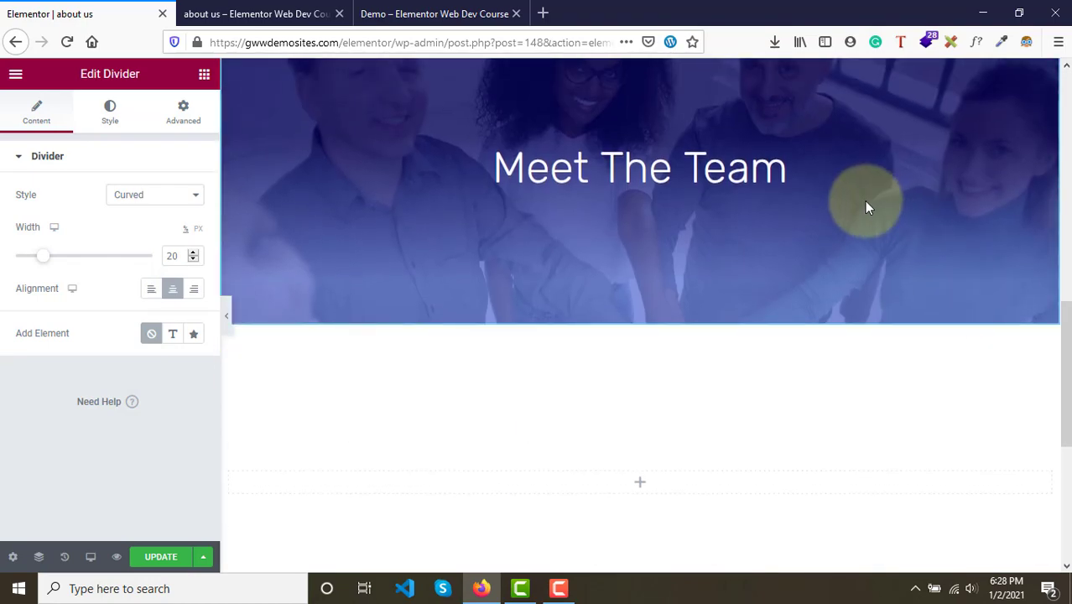
right_click(868, 208)
click(901, 296)
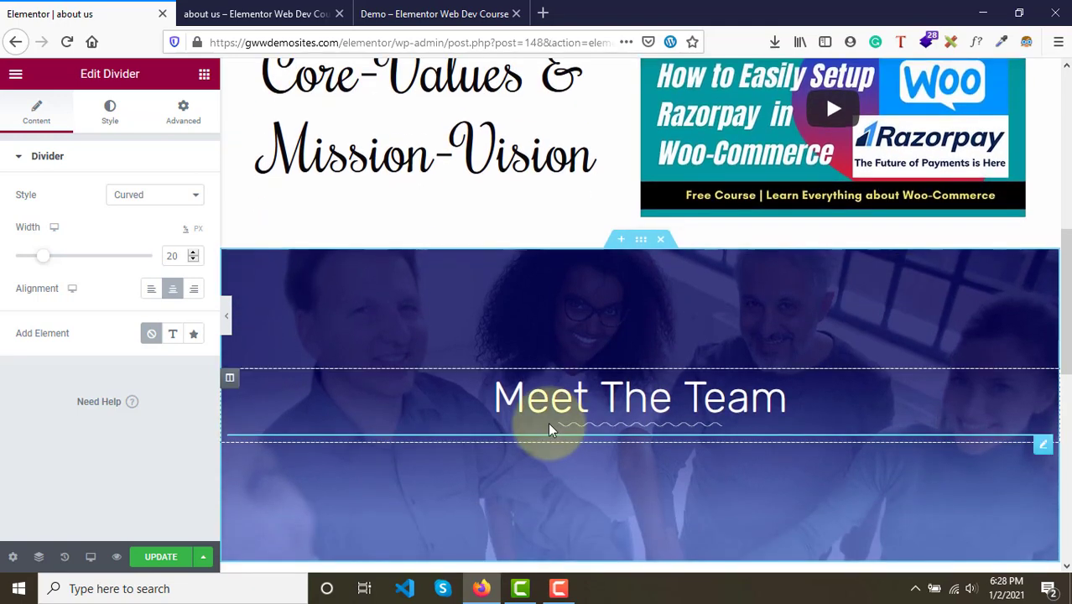
- Copy the Meet The Team heading
scroll(683, 427, down, 3)
scroll(684, 429, up, 1)
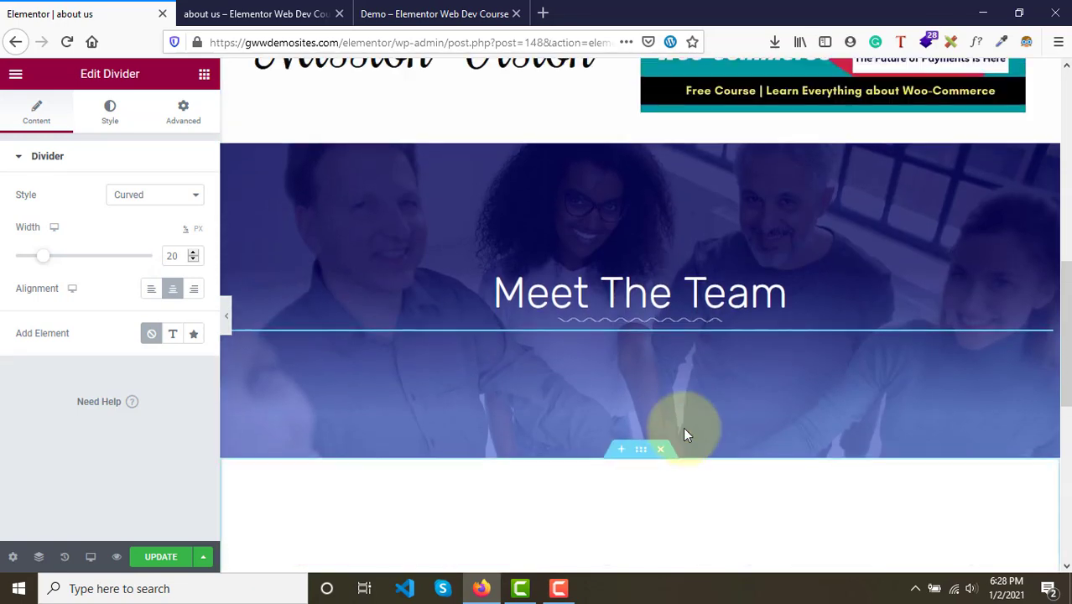
scroll(740, 412, down, 1)
scroll(730, 415, down, 2)
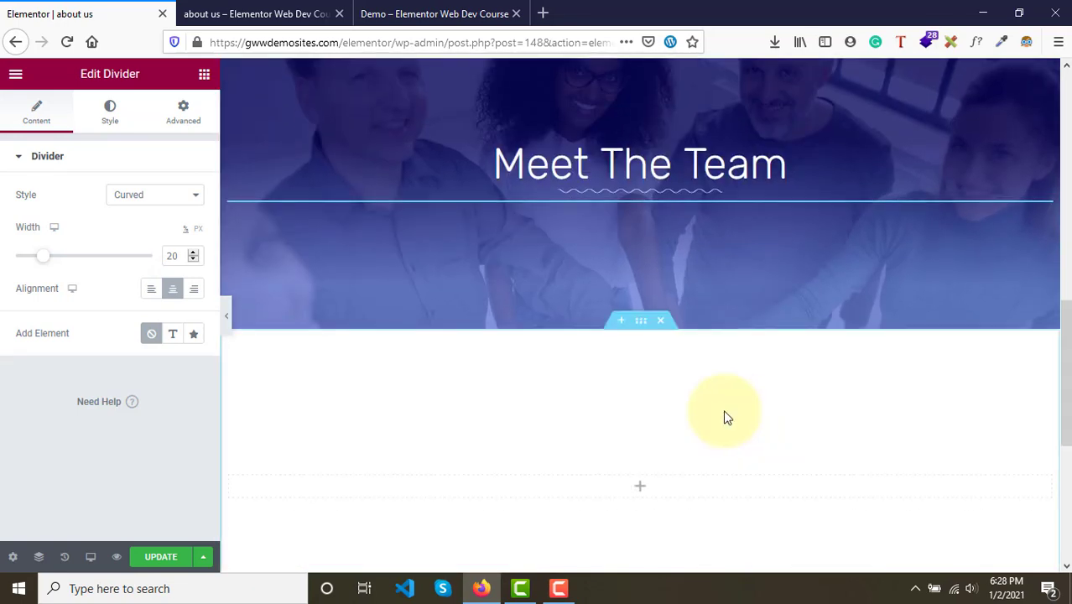
scroll(655, 499, down, 3)
scroll(650, 482, up, 4)
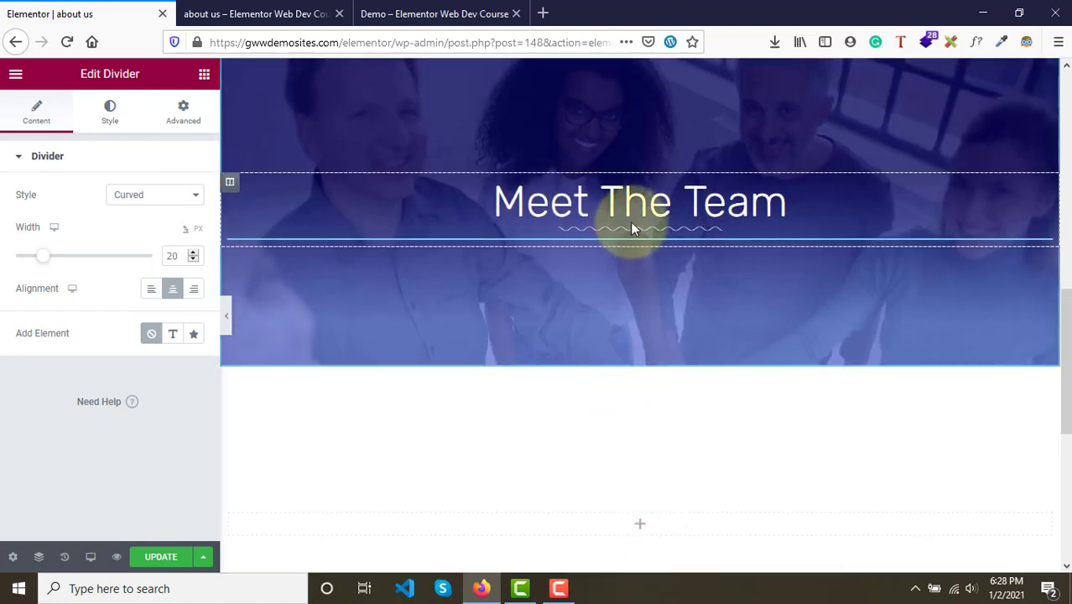
right_click(1044, 192)
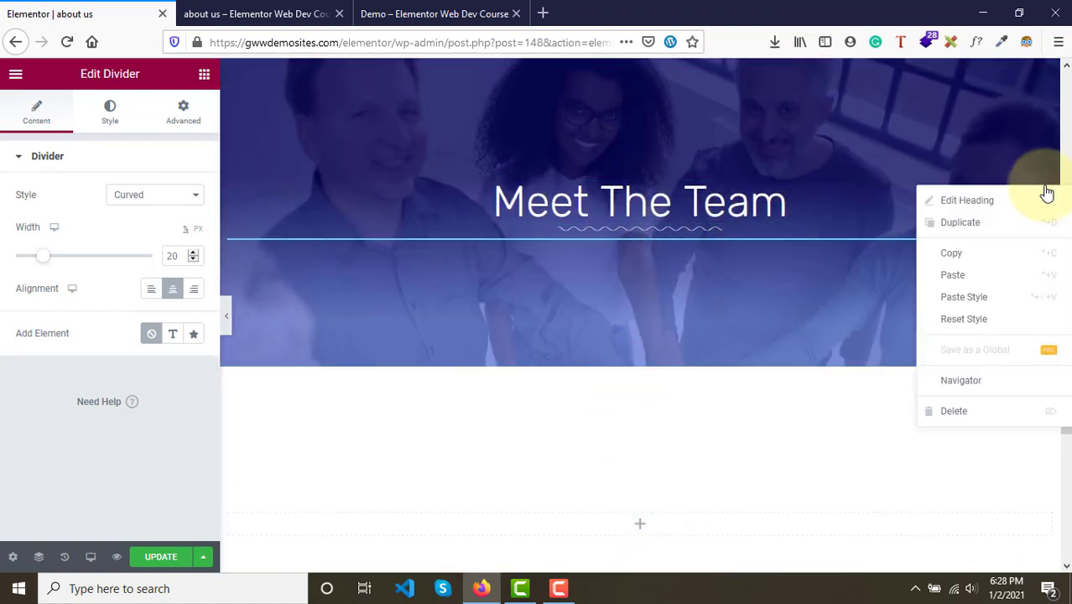
click(984, 256)
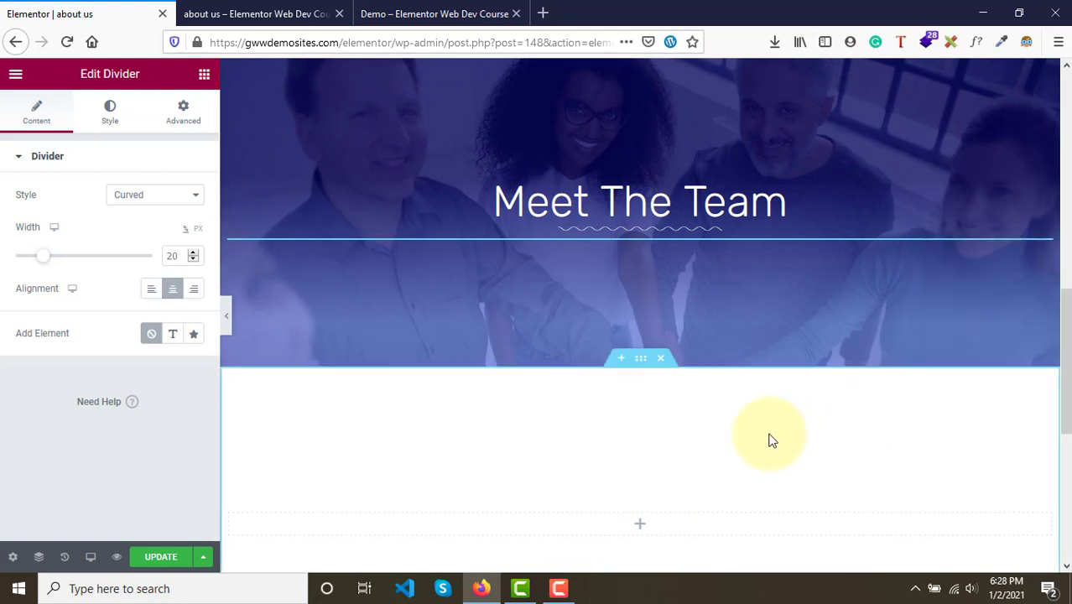
- Paste the heading into the empty white section below and set its text colour to #050404
right_click(640, 537)
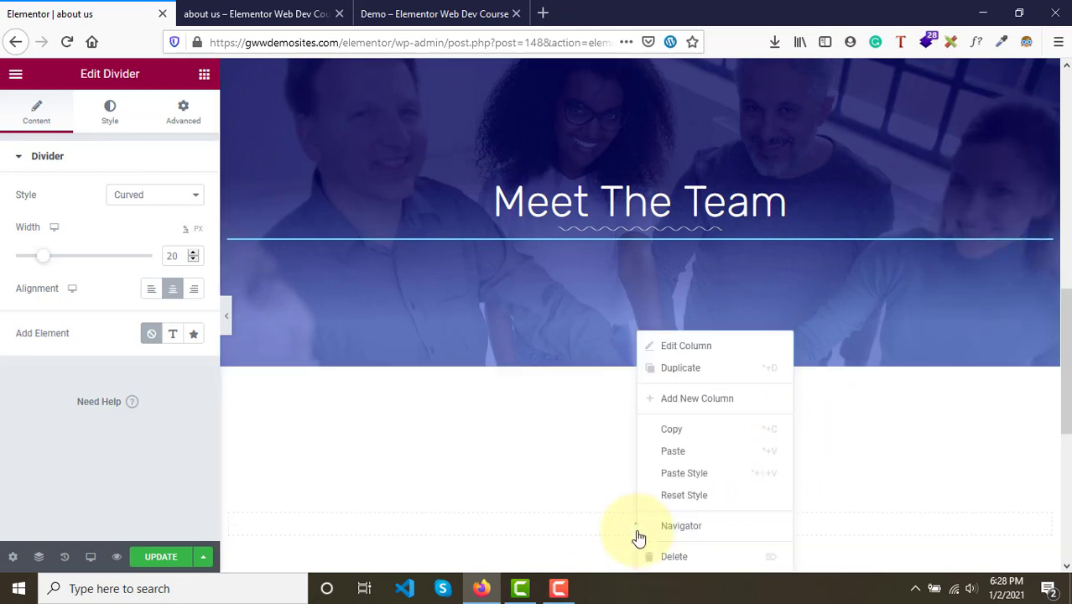
click(697, 453)
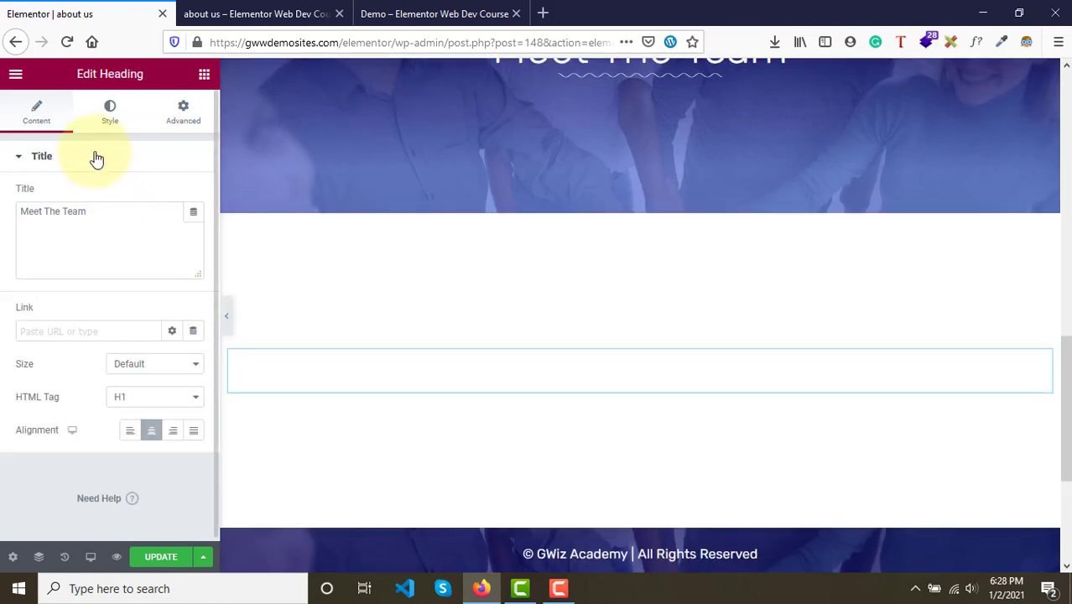
click(117, 114)
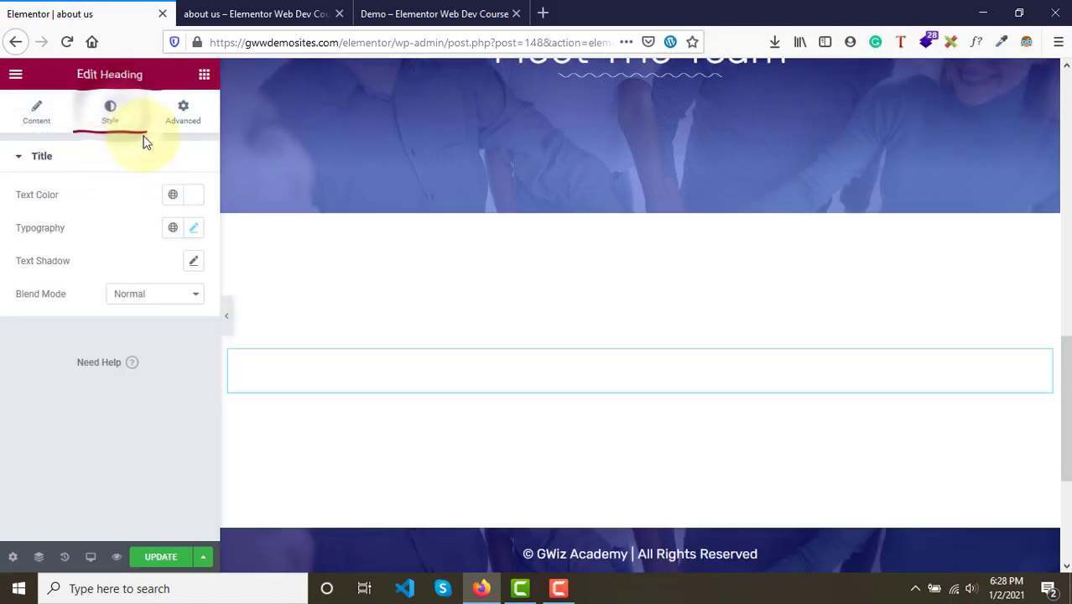
click(195, 204)
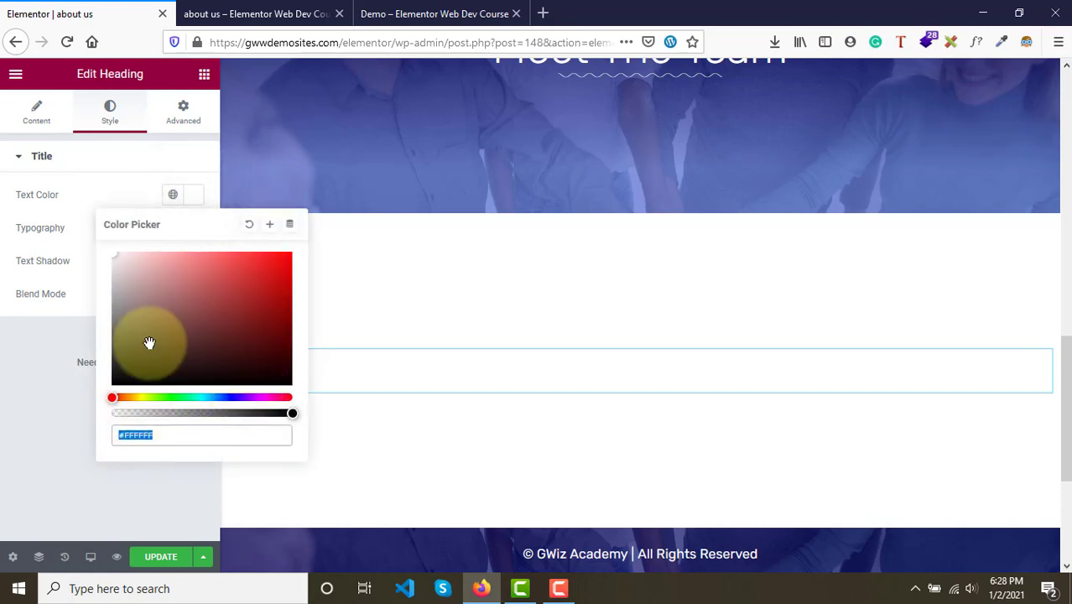
drag(149, 342, 114, 383)
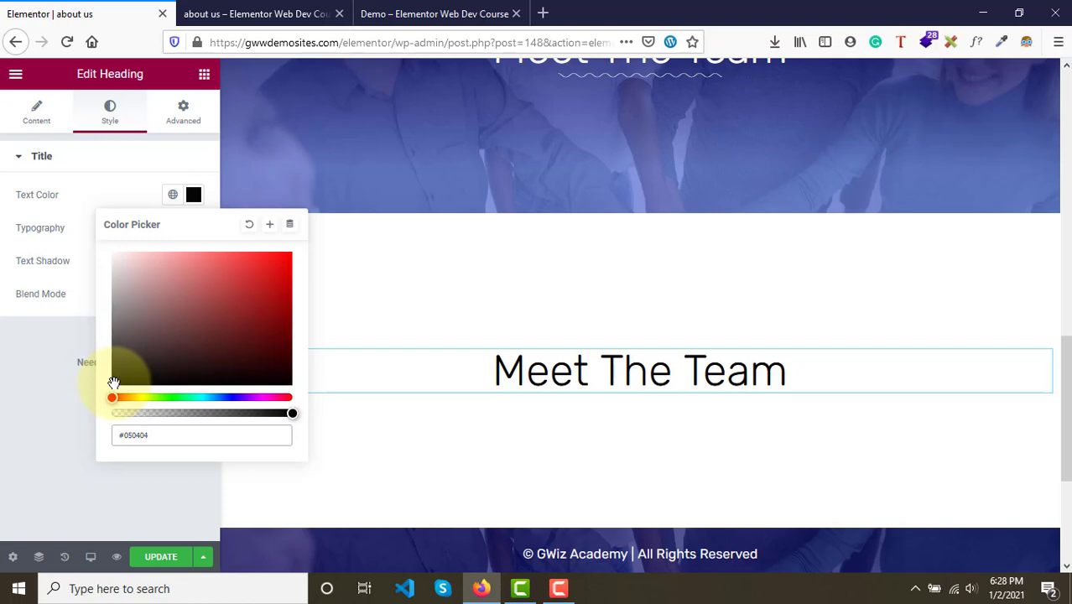
click(432, 14)
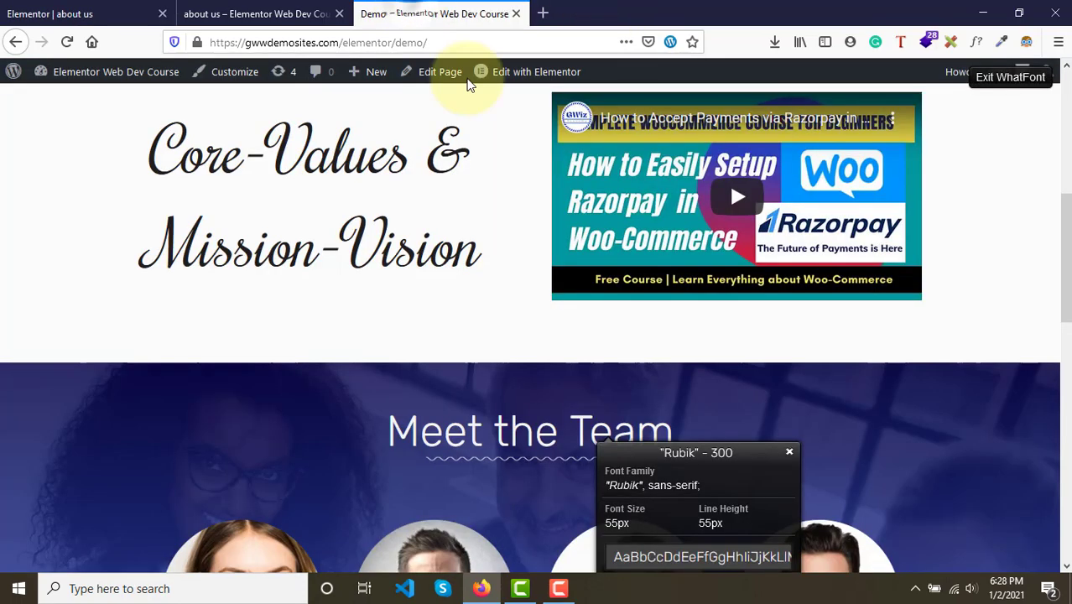
- Change the pasted heading's title text to "Let's Connect"
scroll(471, 457, down, 5)
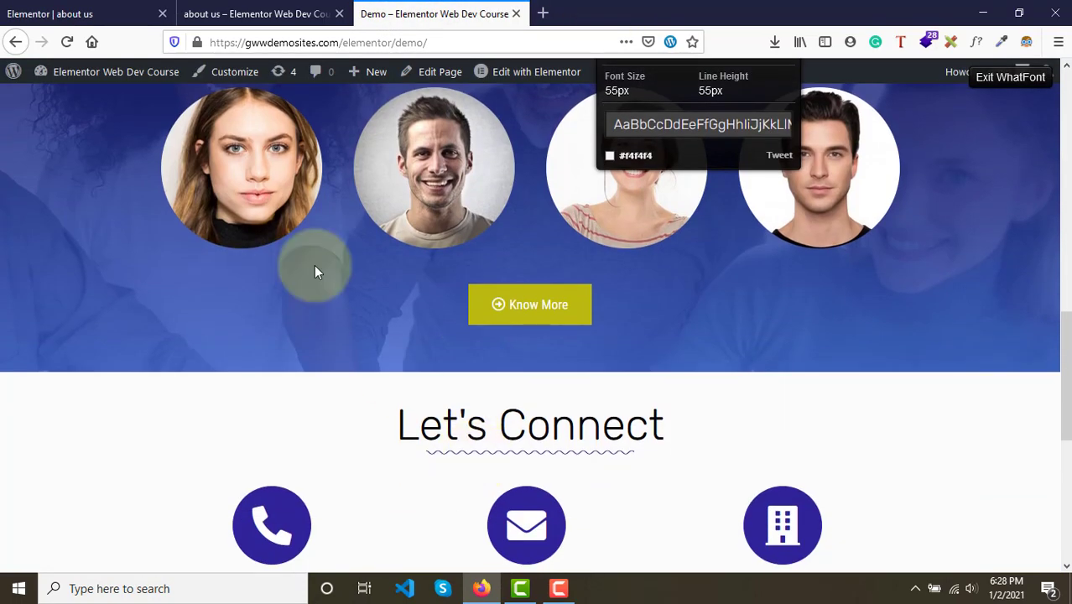
click(59, 6)
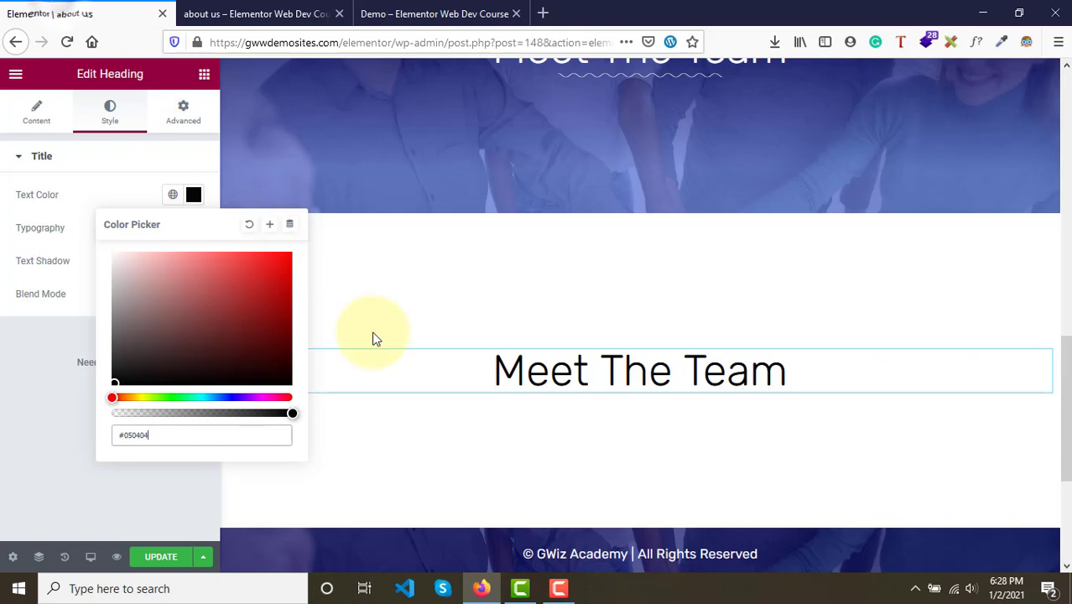
click(36, 121)
drag(107, 219, 1, 199)
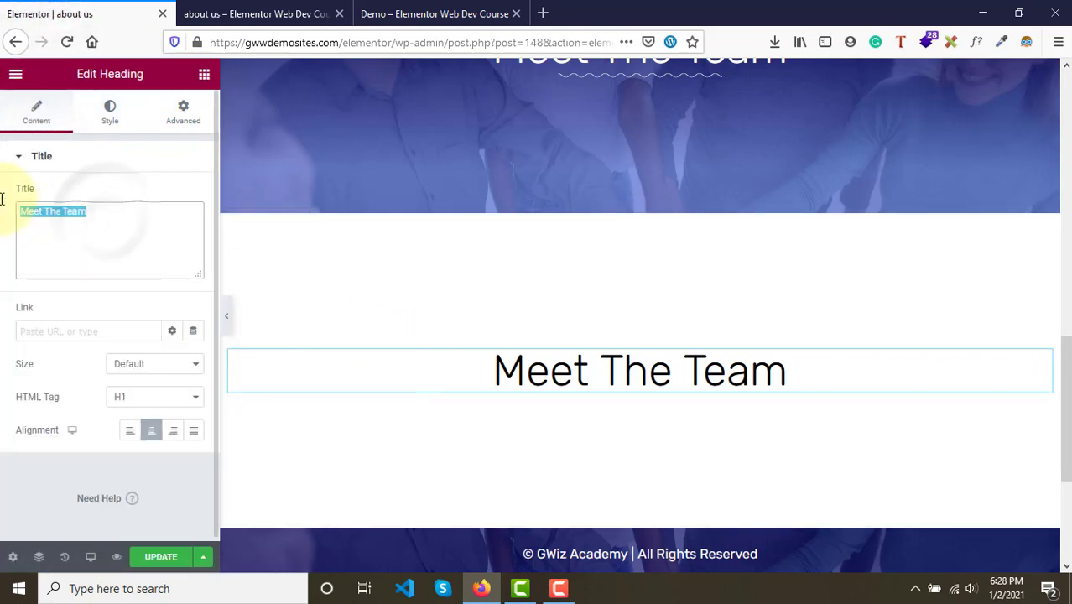
text(Let's)
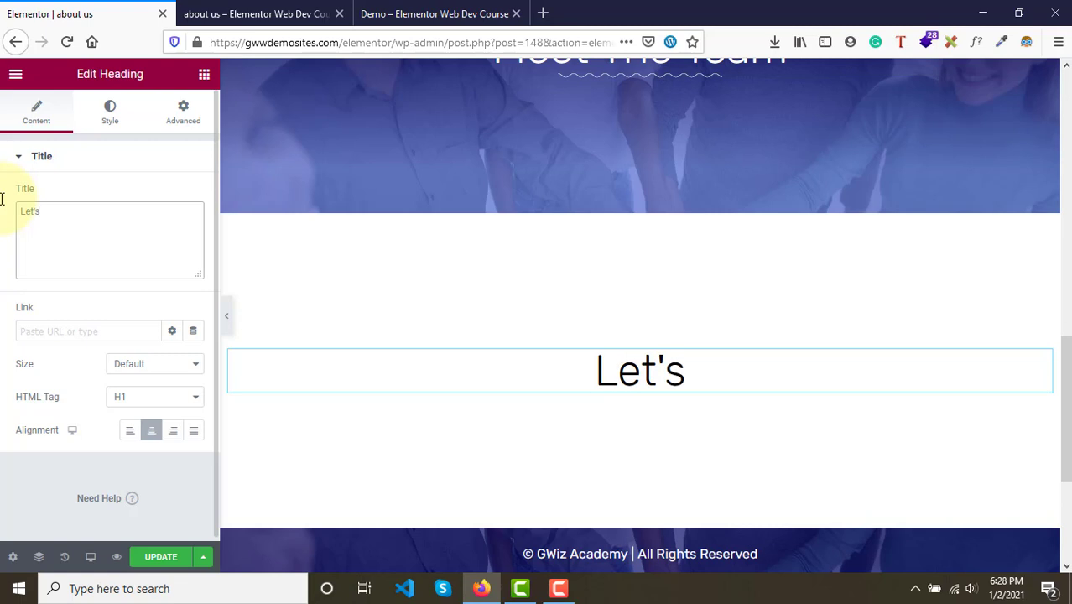
text( Connect)
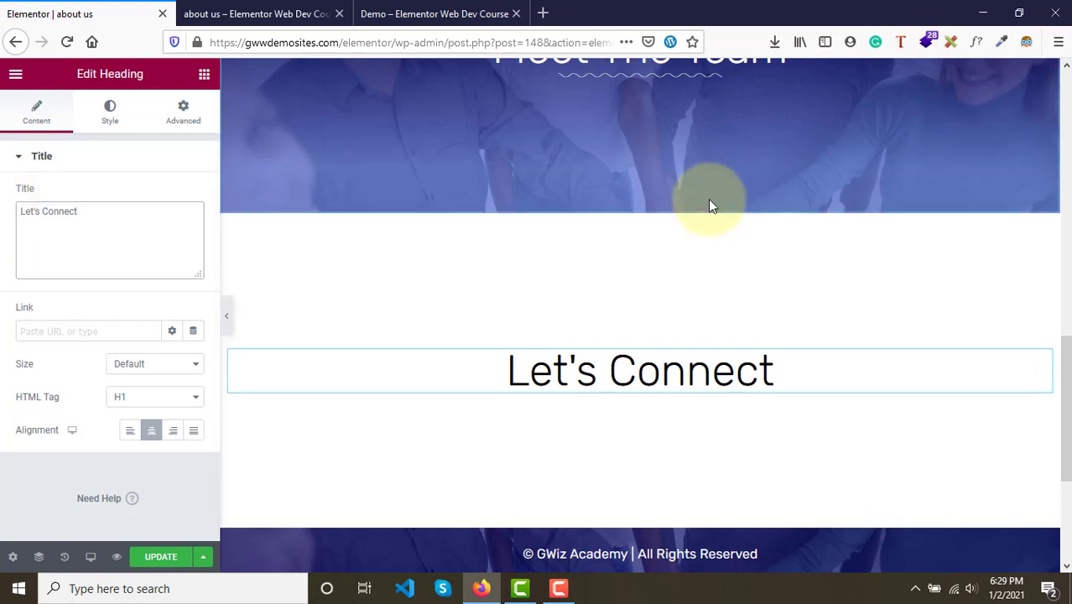
- Copy the wavy divider beneath the Meet The Team heading
scroll(708, 199, up, 1)
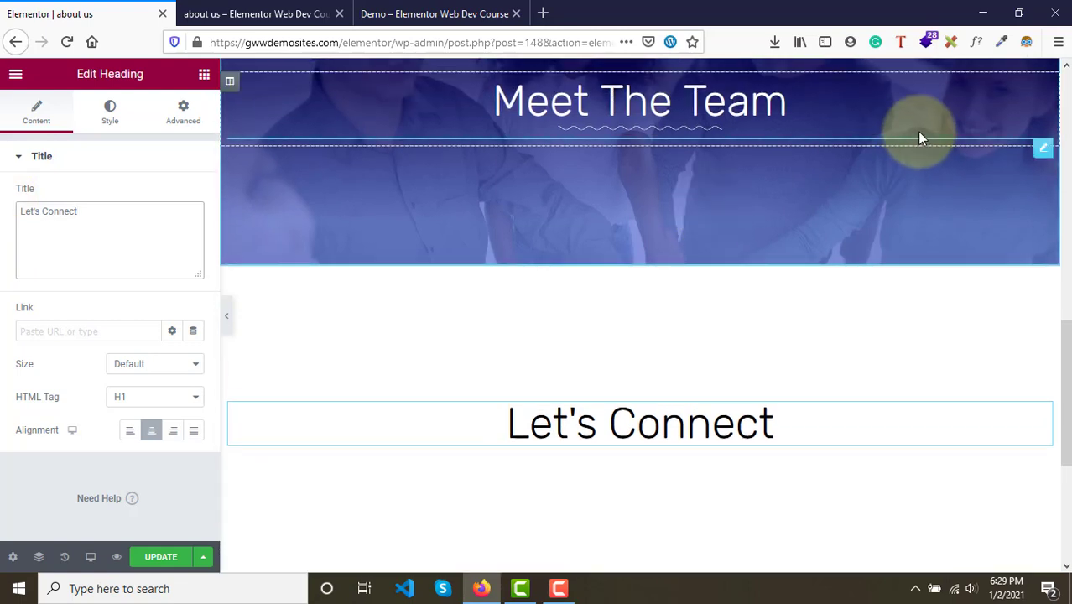
click(919, 137)
right_click(918, 137)
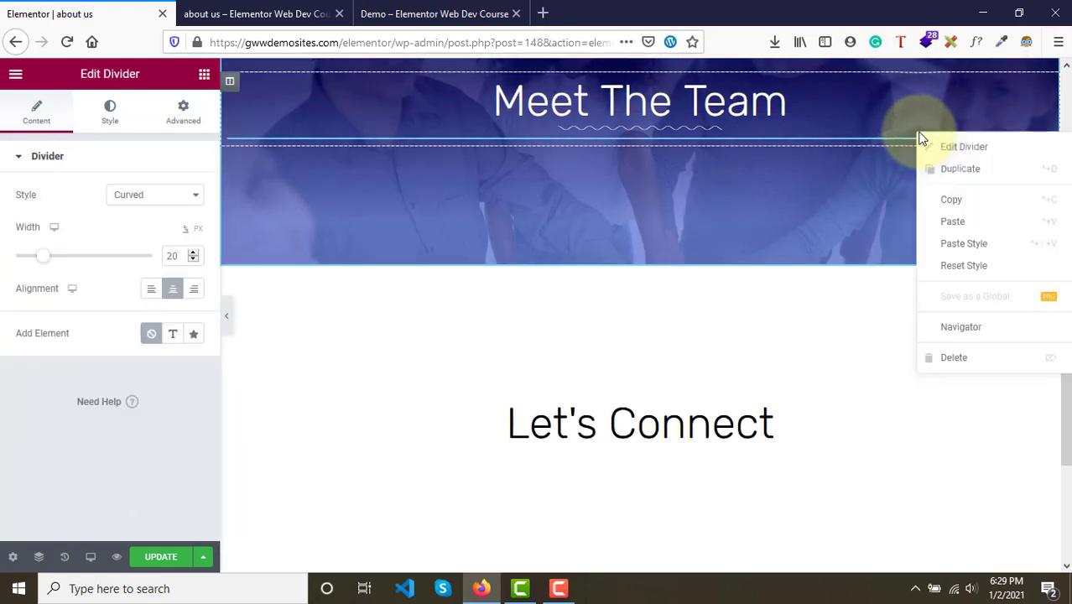
click(963, 201)
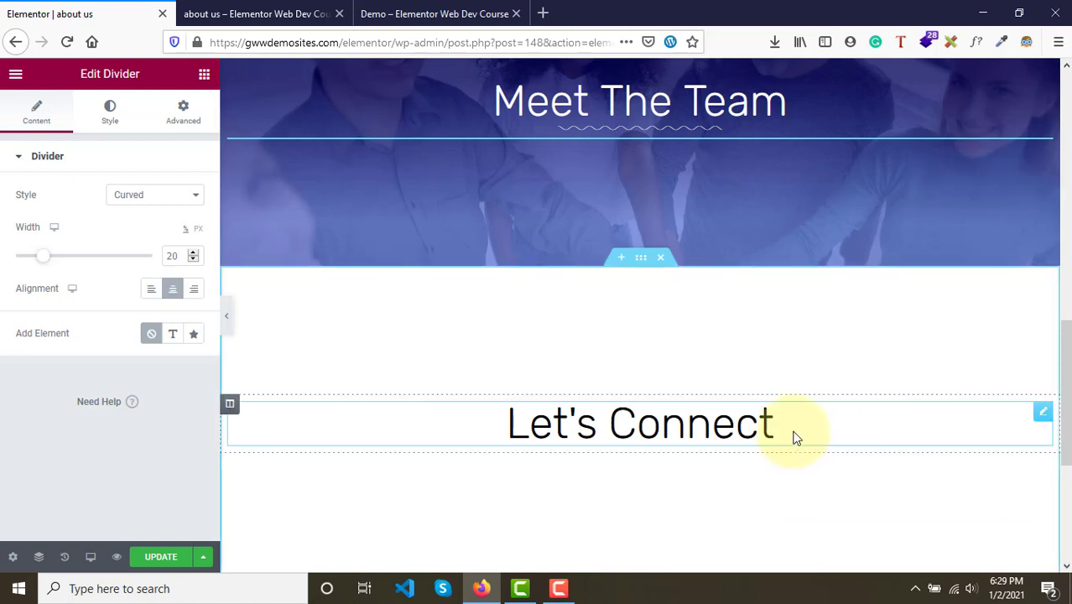
- Paste the divider beneath the Let's Connect heading and set its colour to #272525
right_click(795, 437)
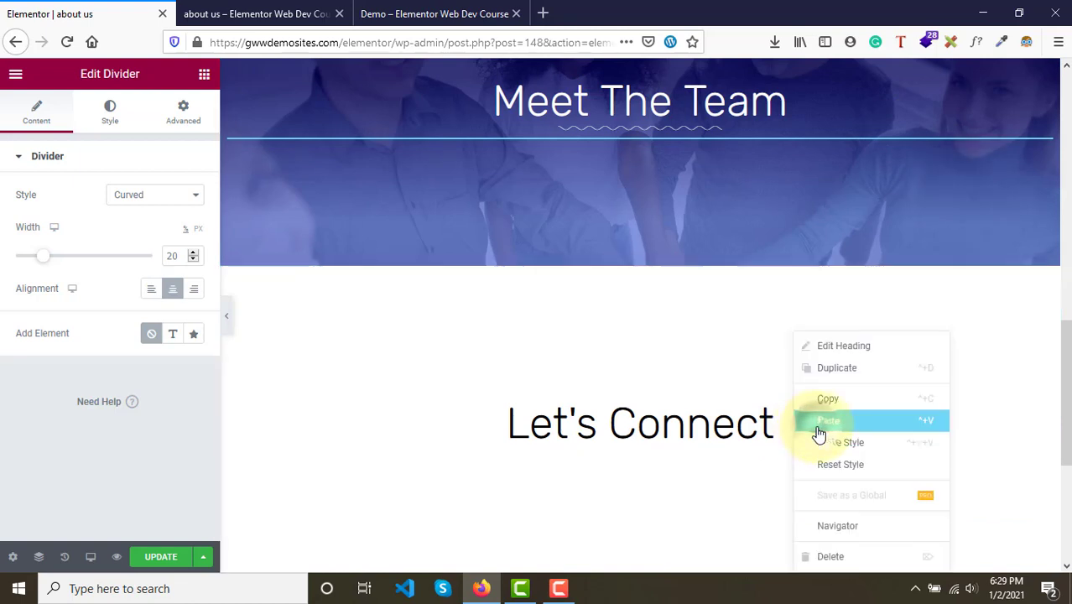
click(829, 420)
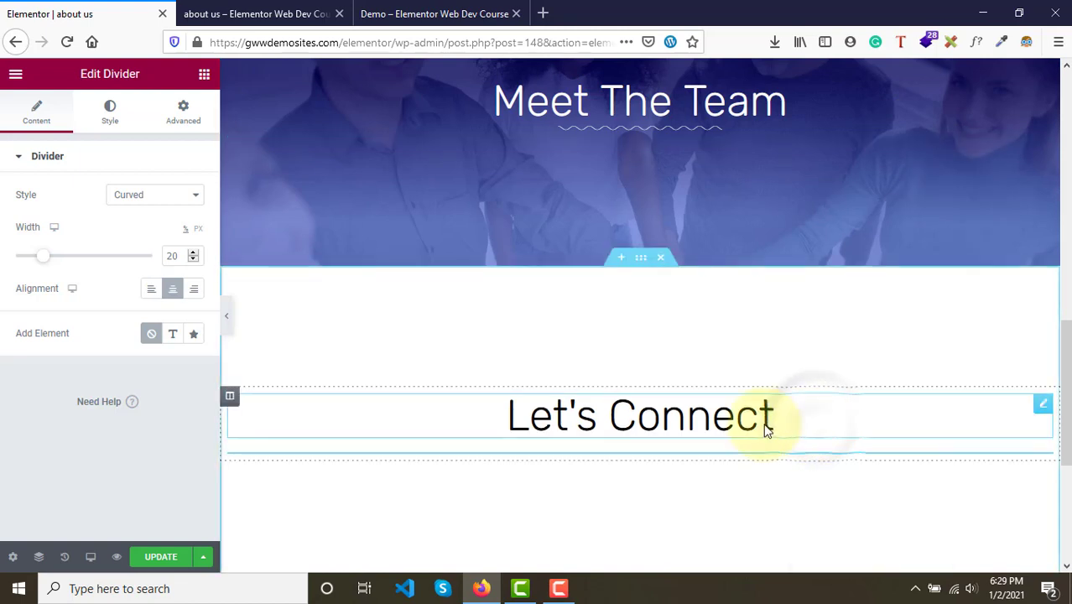
click(100, 111)
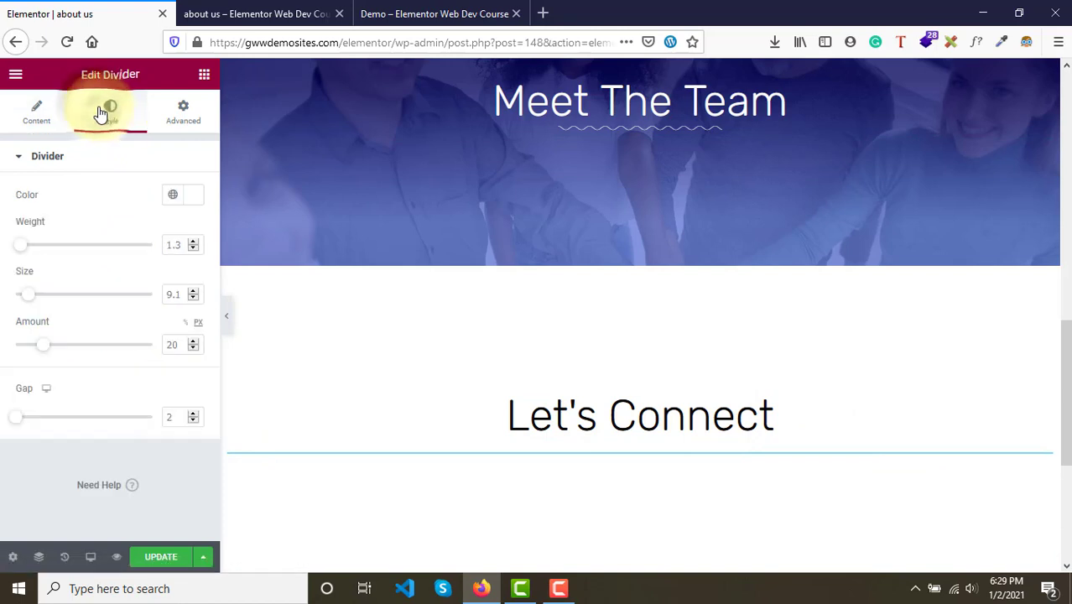
click(193, 196)
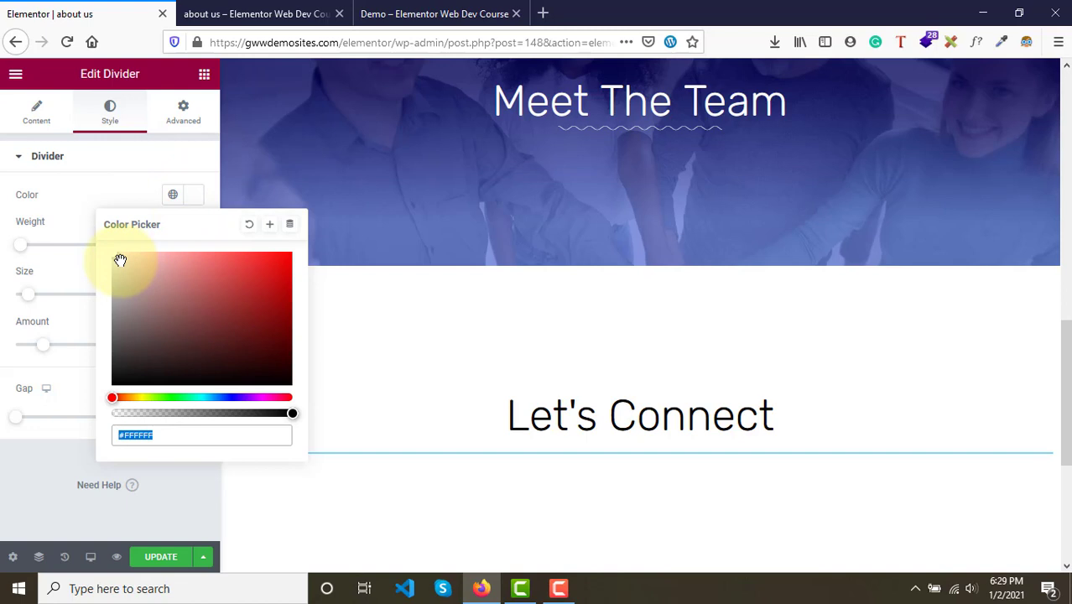
mouse_move(120, 261)
mouse_down()
mouse_move(110, 381)
mouse_move(121, 365)
mouse_up()
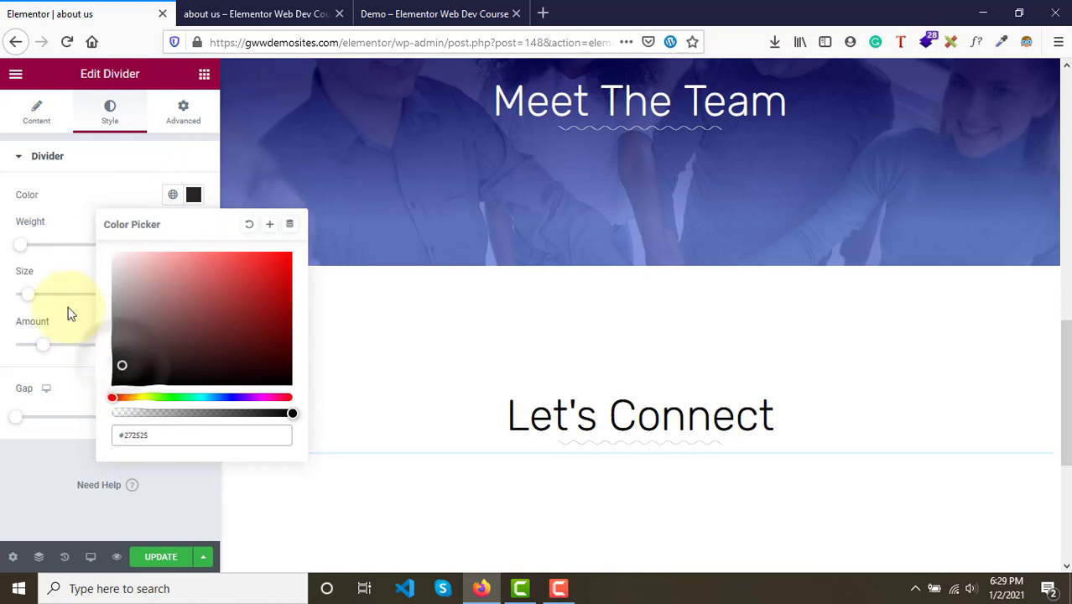
click(38, 202)
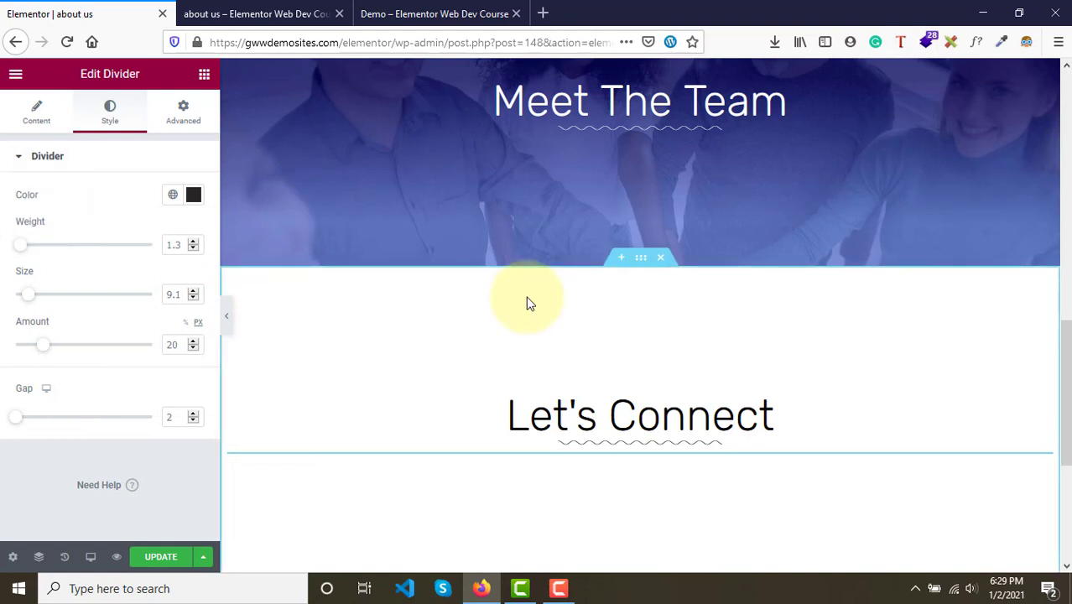
- Update the page to save the changes
scroll(929, 395, up, 2)
scroll(929, 395, down, 4)
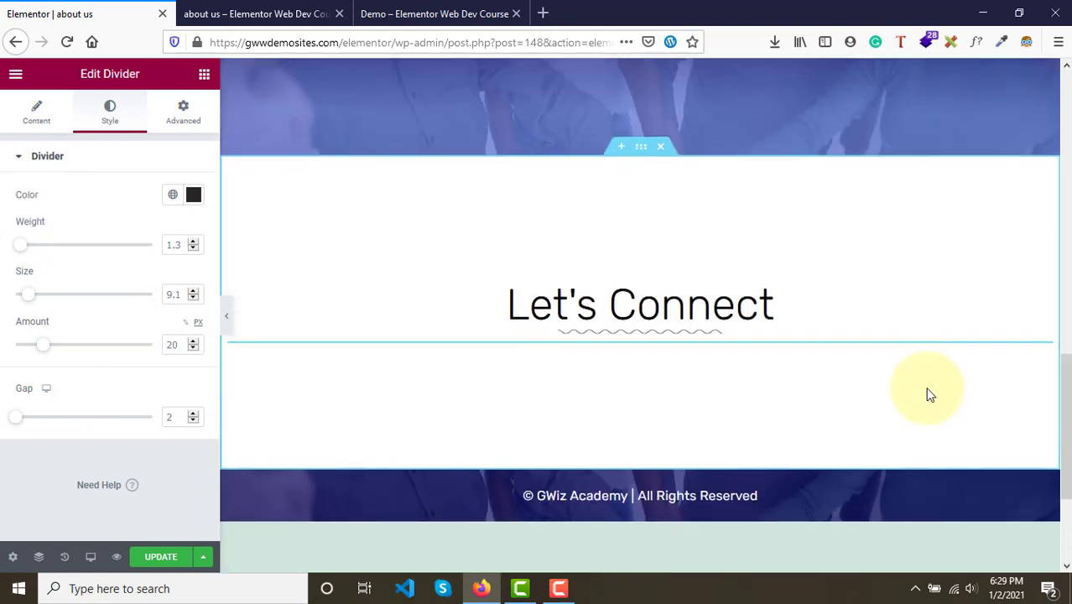
click(159, 557)
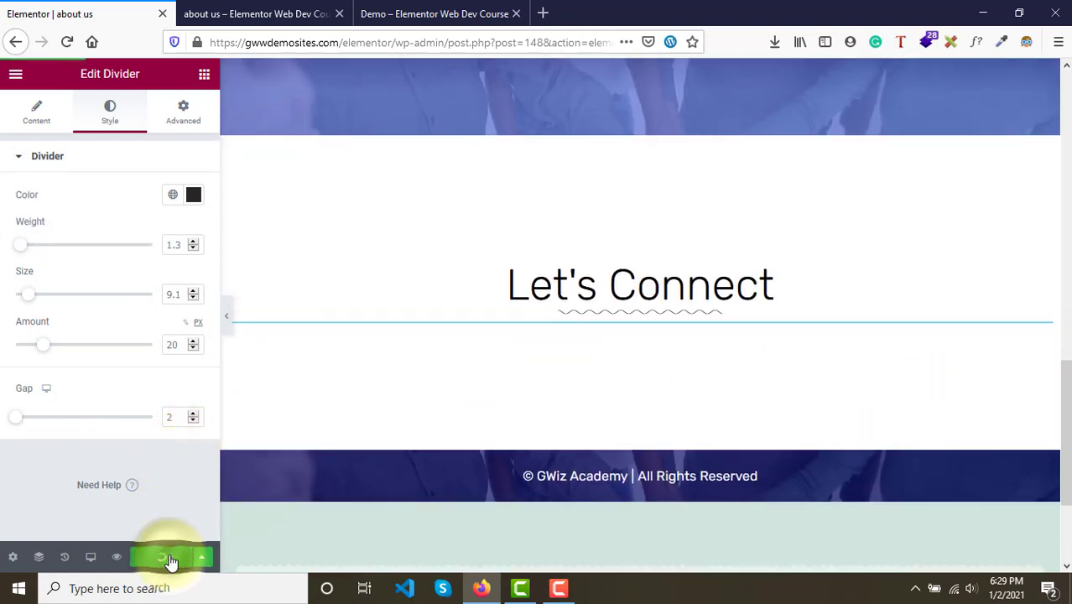
- Reload the page preview and examine the Meet The Team and Let's Connect sections
click(268, 13)
key(F5)
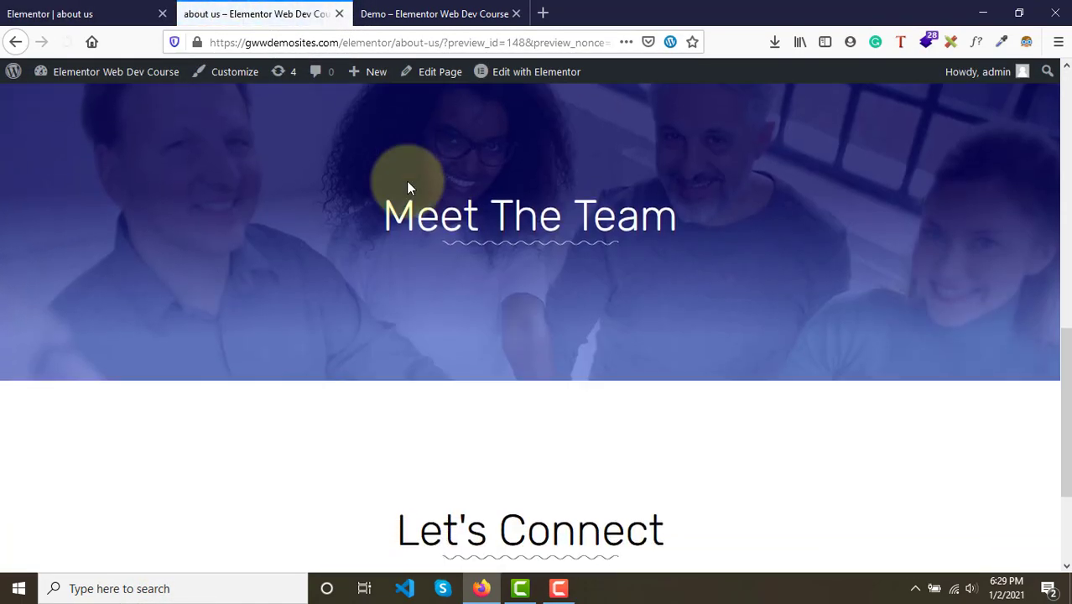
scroll(406, 180, down, 3)
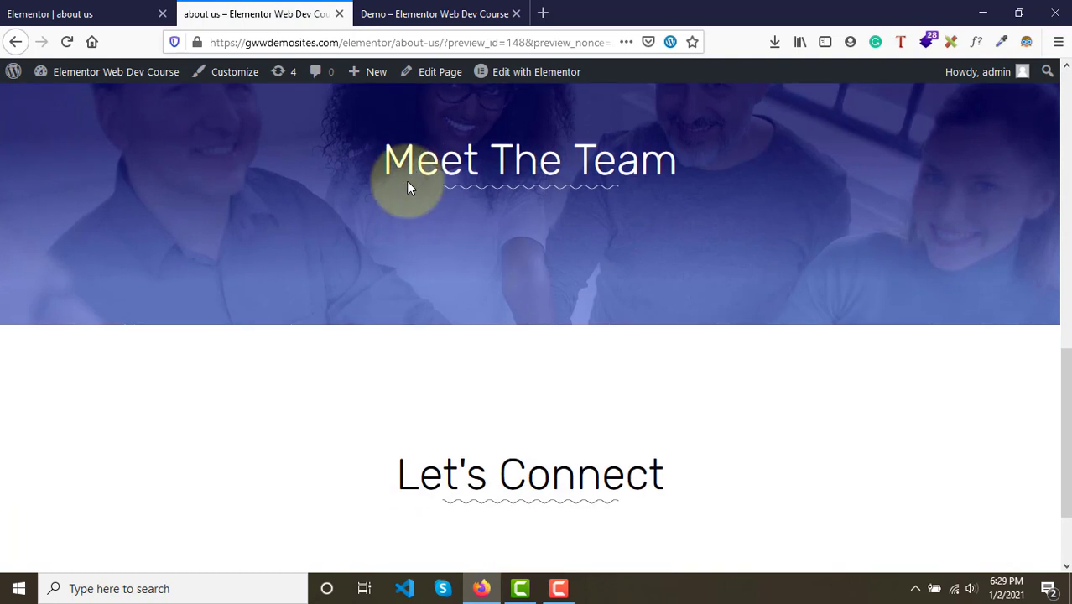
scroll(522, 389, up, 3)
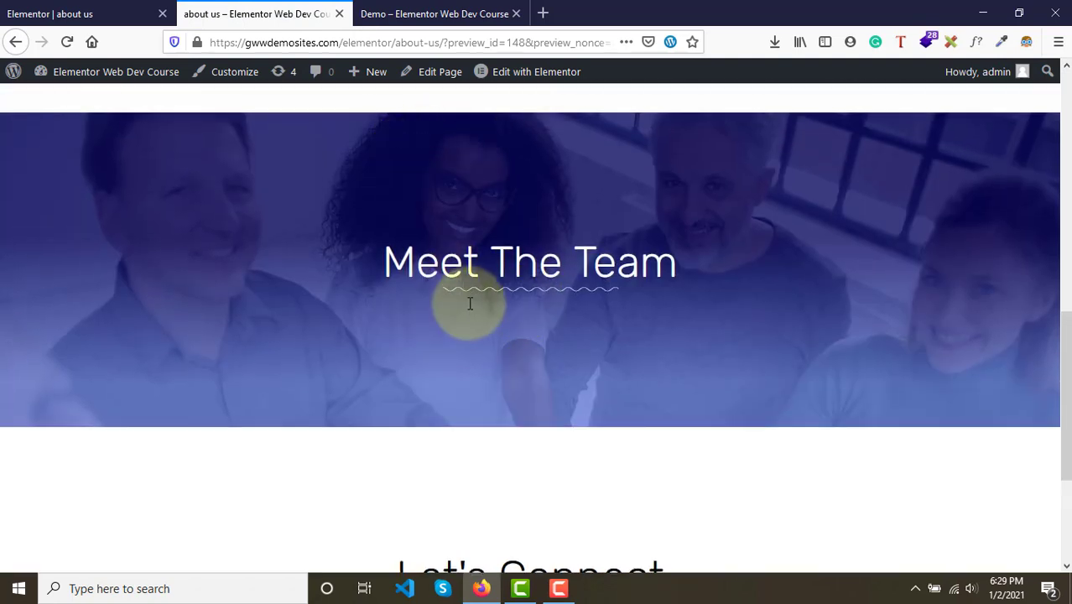
scroll(471, 311, down, 3)
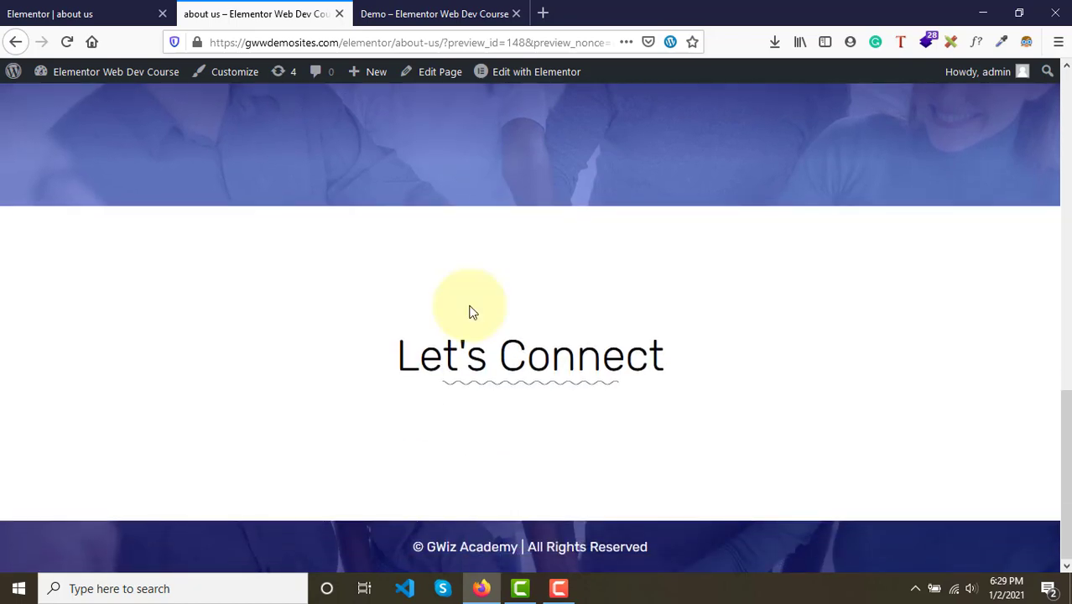
- Examine the demo page's Meet the Team section with its team photos and button
click(492, 8)
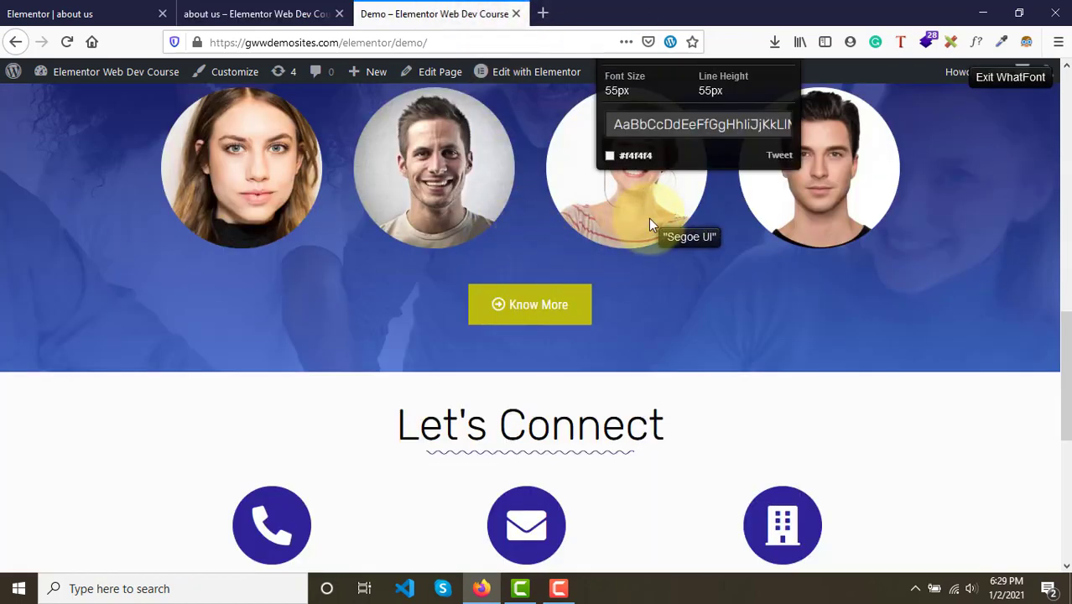
key(Escape)
scroll(649, 218, up, 1)
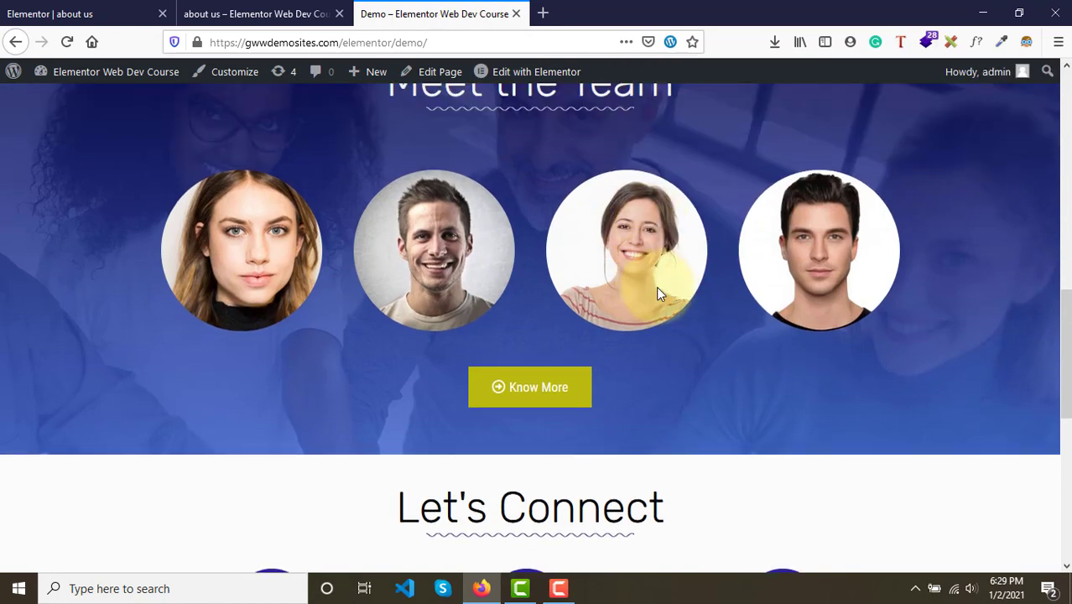
scroll(634, 370, down, 3)
scroll(634, 371, up, 4)
scroll(632, 369, up, 1)
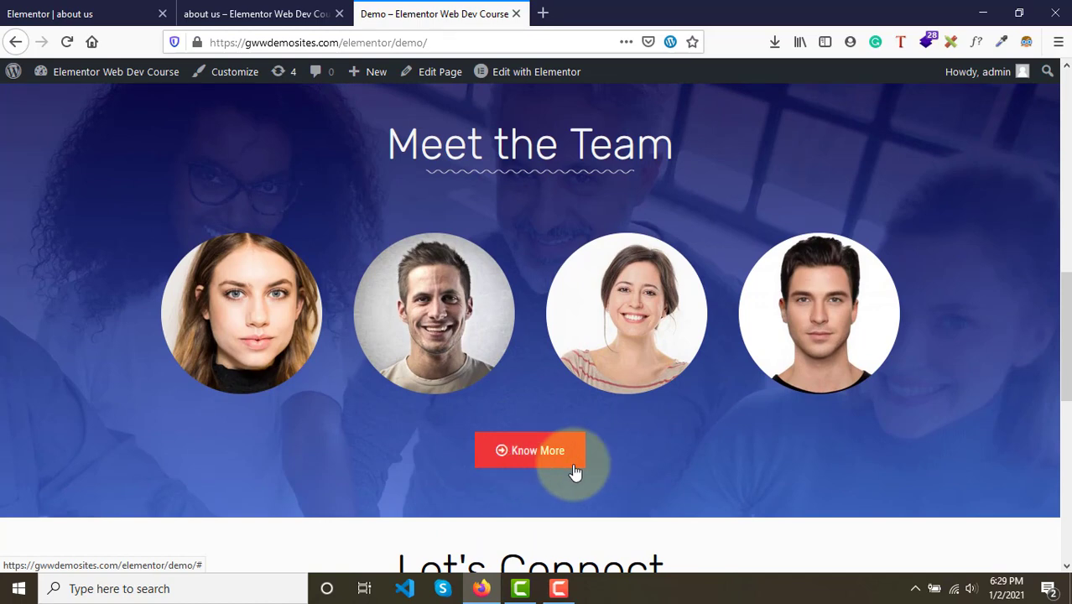
- Add a Button widget into the Meet The Team section
click(60, 10)
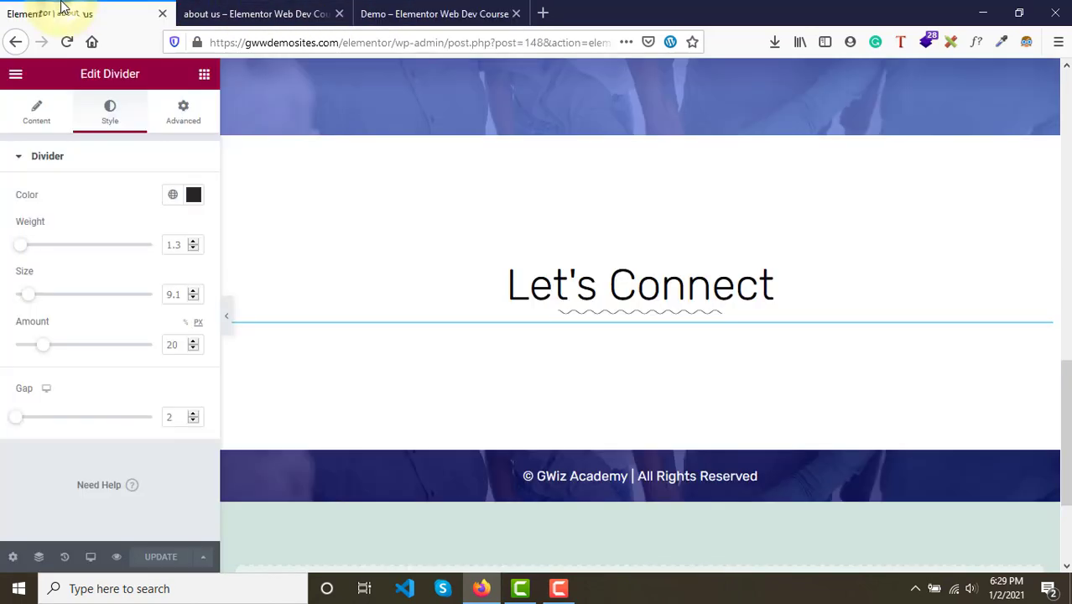
click(205, 79)
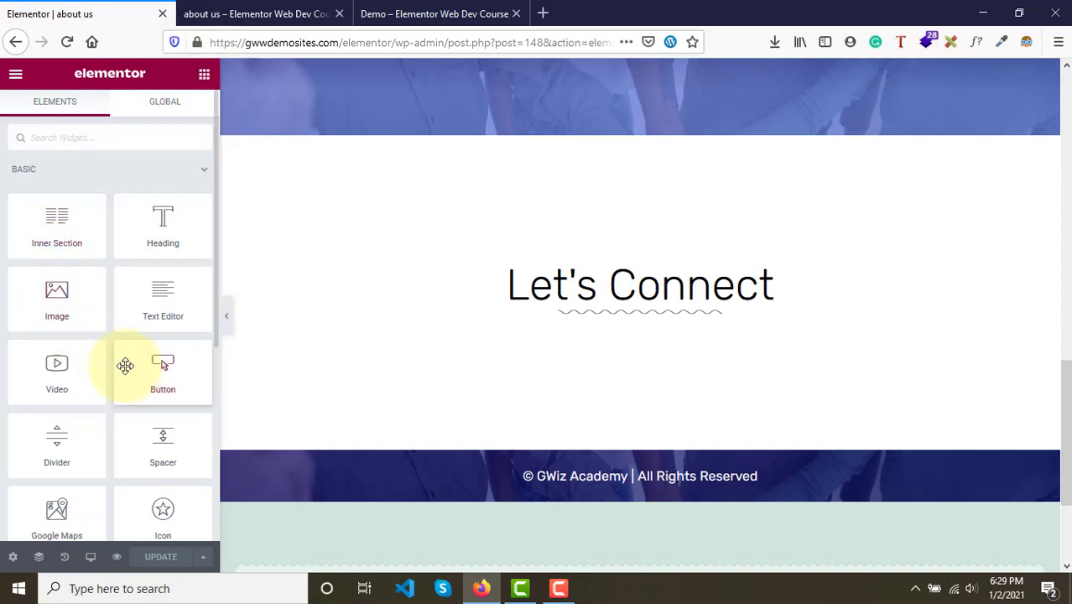
scroll(478, 367, up, 4)
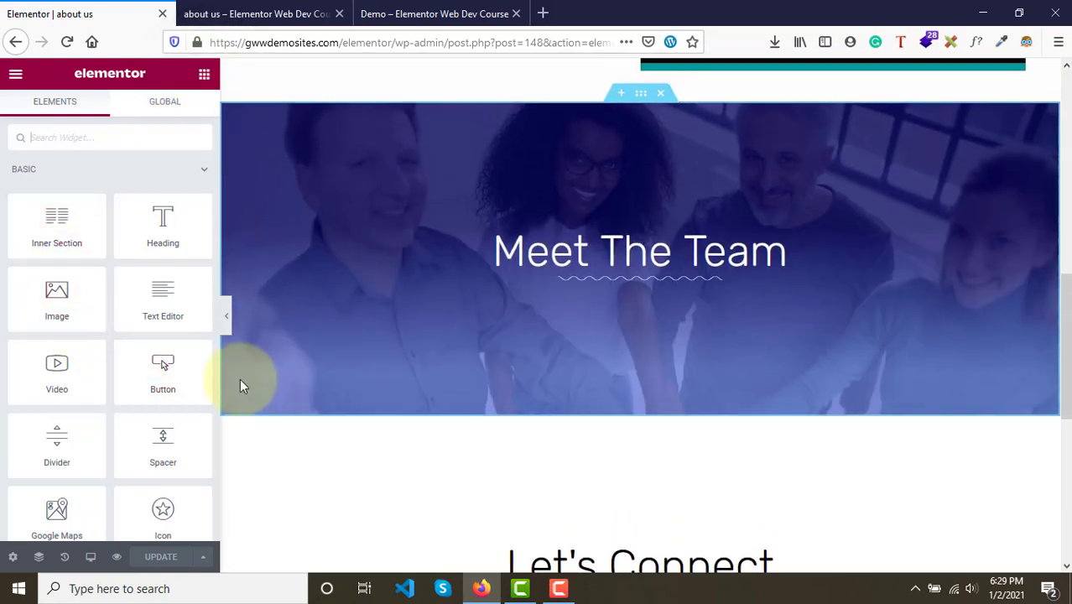
drag(158, 367, 627, 279)
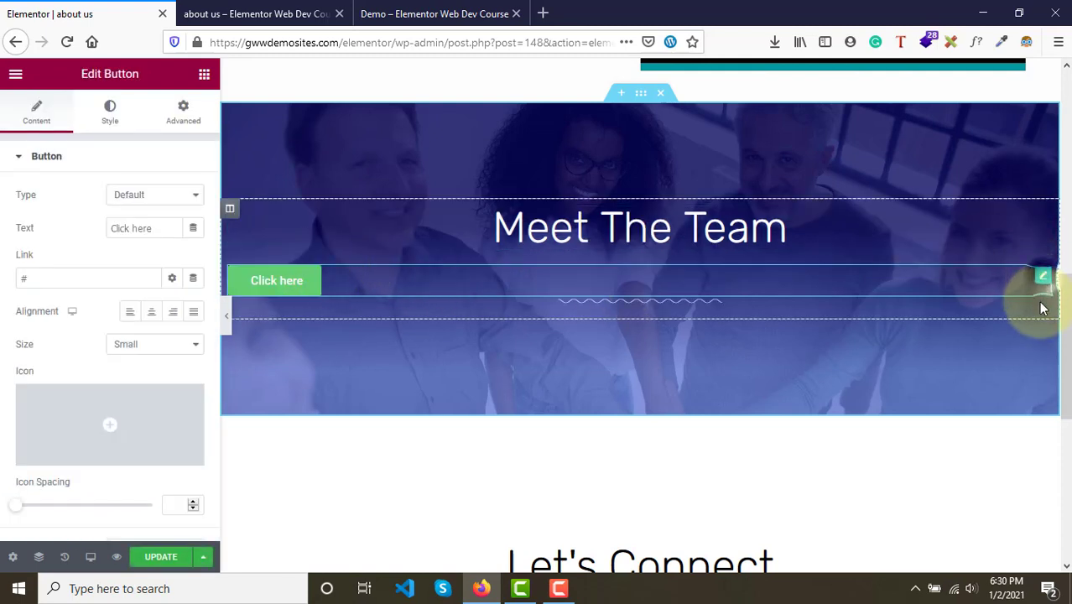
- Move the wavy divider above the new button, directly under the heading
drag(1043, 281, 1043, 312)
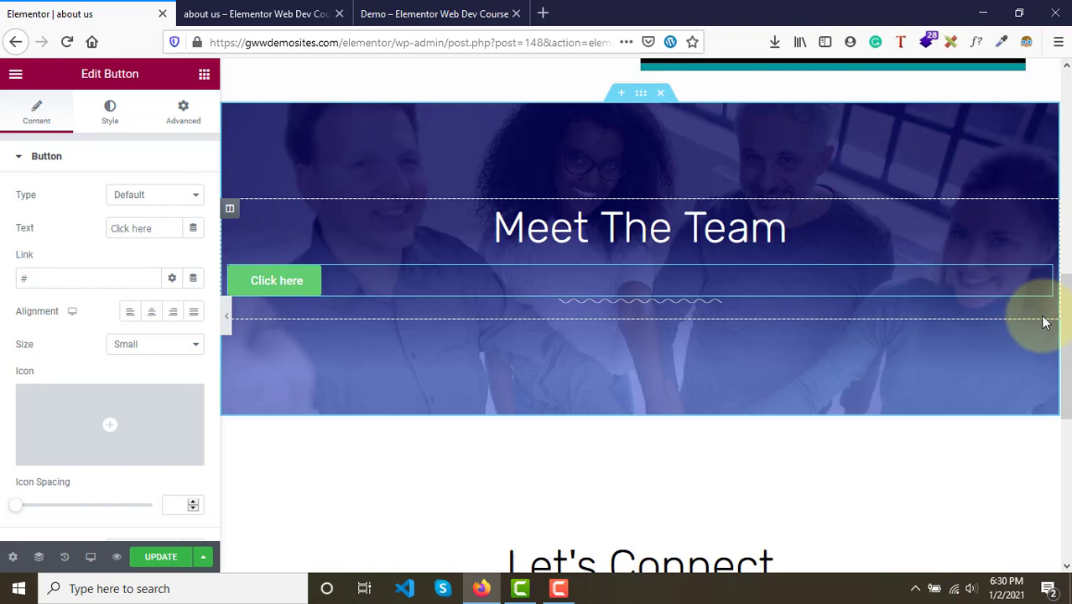
click(961, 306)
drag(961, 303, 952, 258)
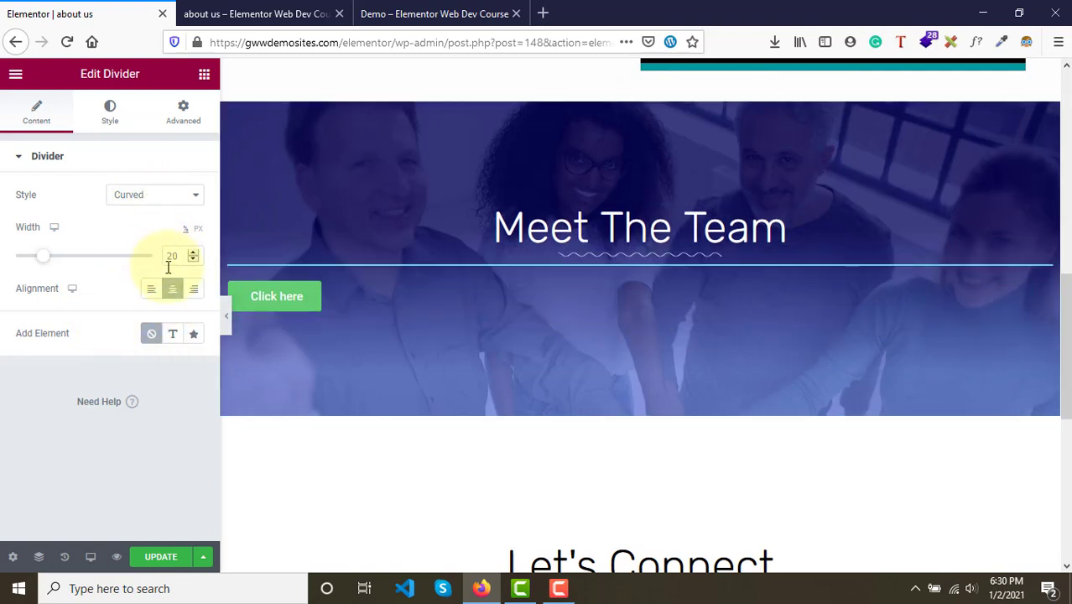
- Center the button and set its text to Know More
click(404, 299)
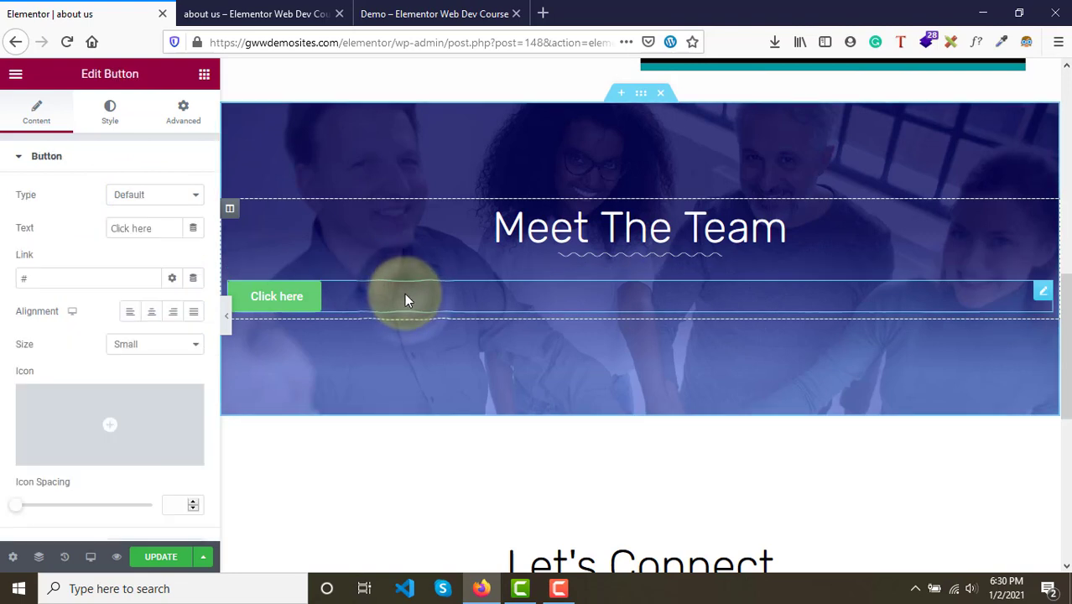
click(152, 315)
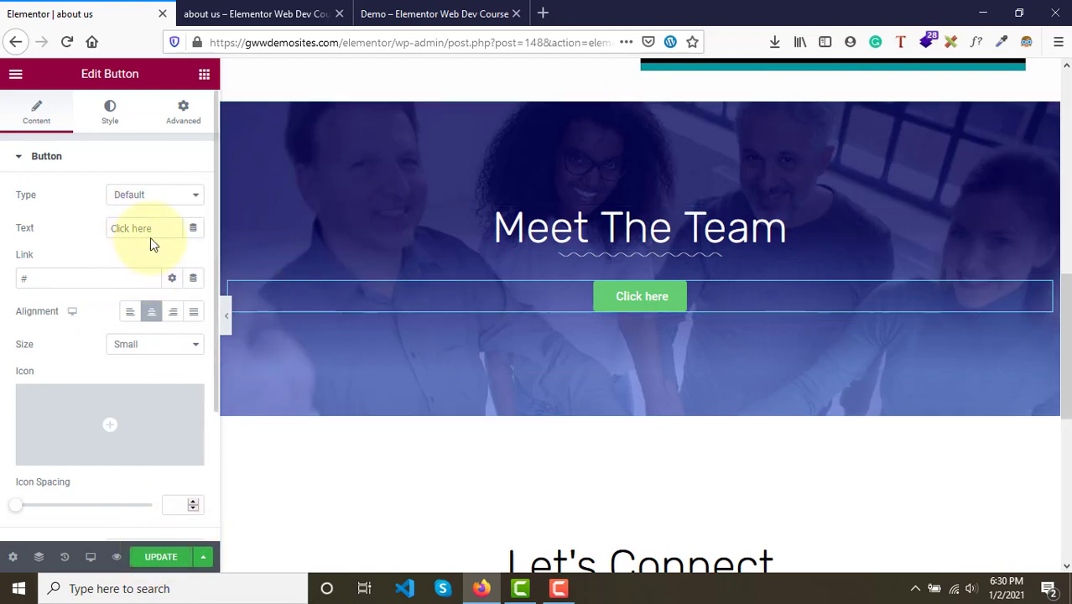
drag(151, 233, 77, 228)
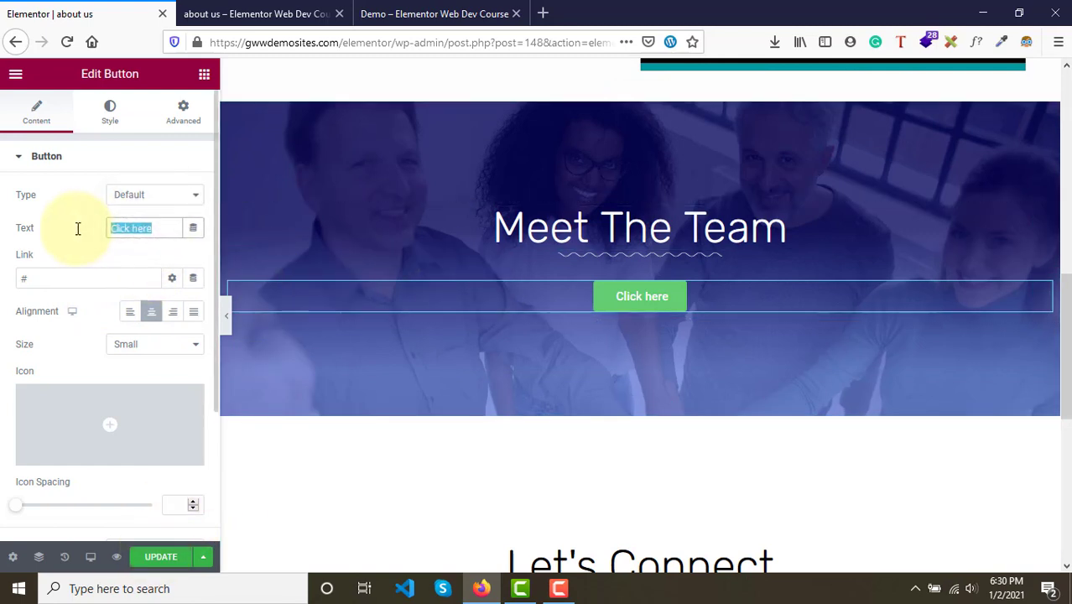
text(Know More)
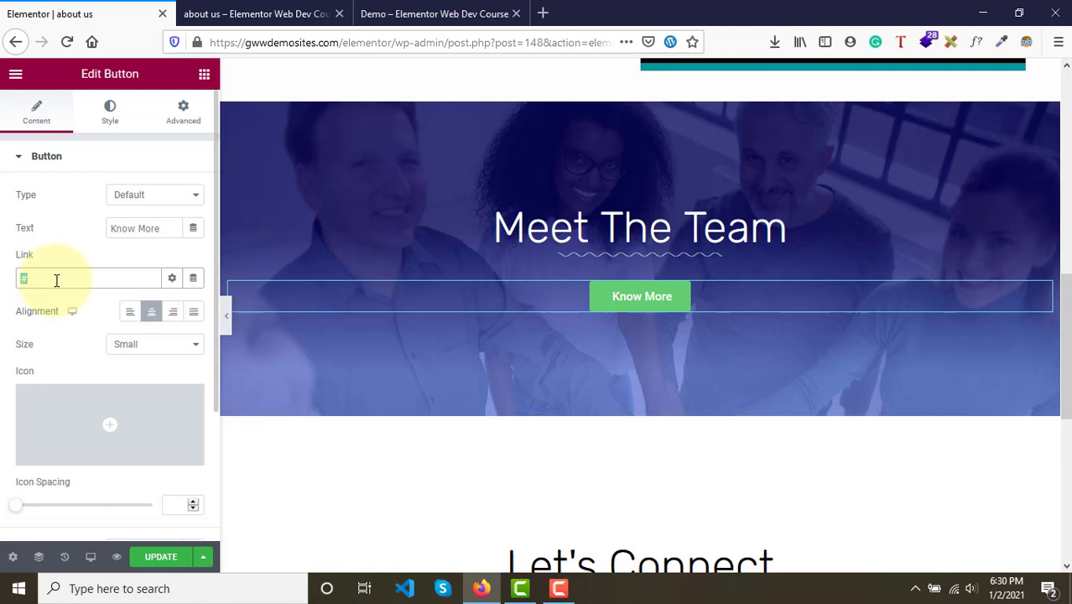
double_click(22, 279)
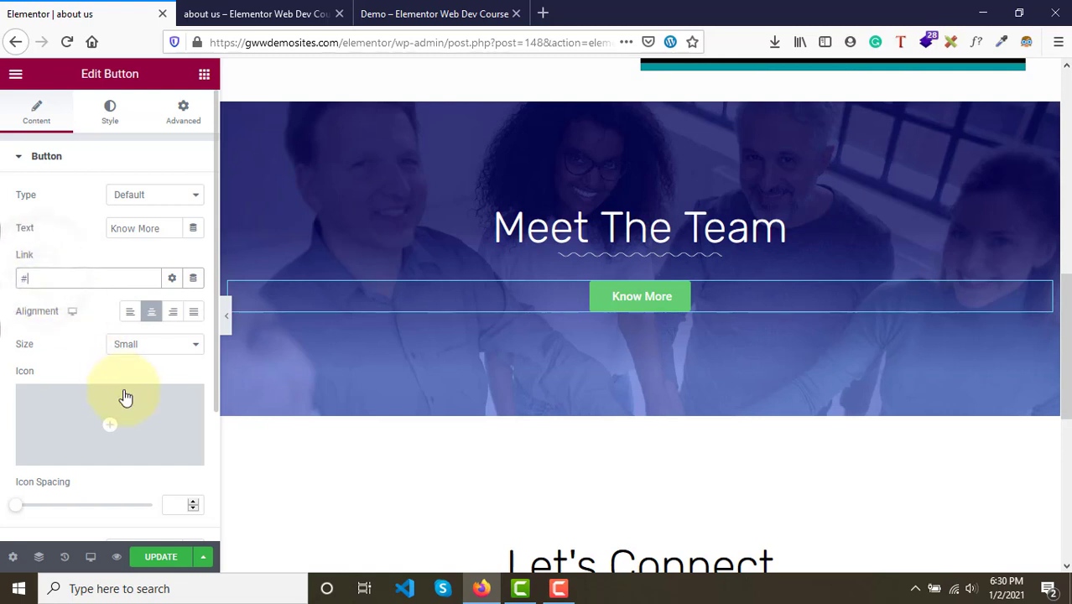
mouse_move(148, 419)
scroll(146, 419, down, 1)
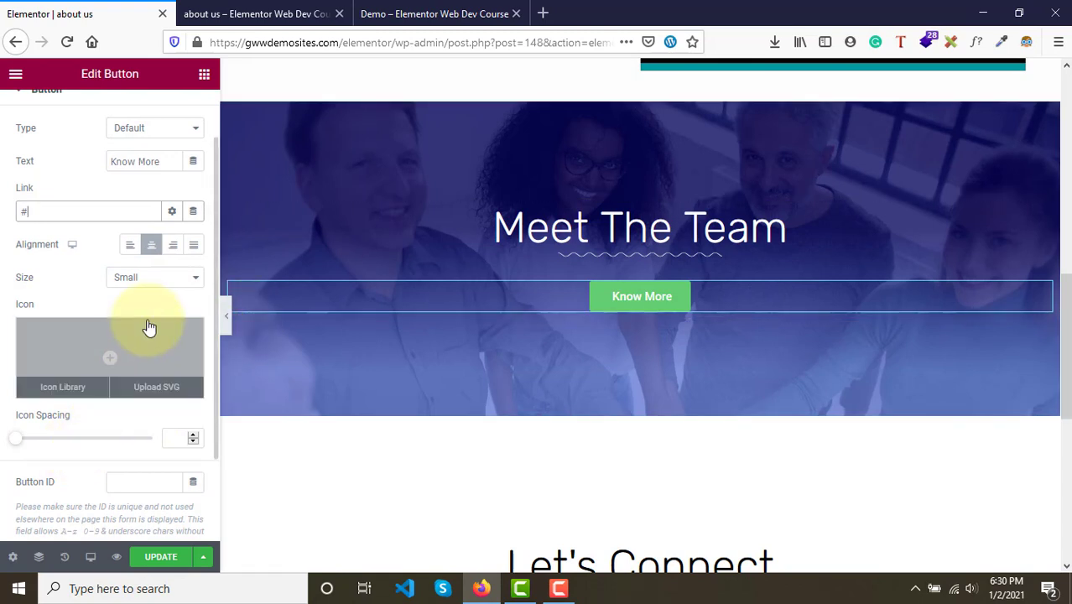
- Set the Know More button's size to Medium and shift its background color hue to red
click(144, 285)
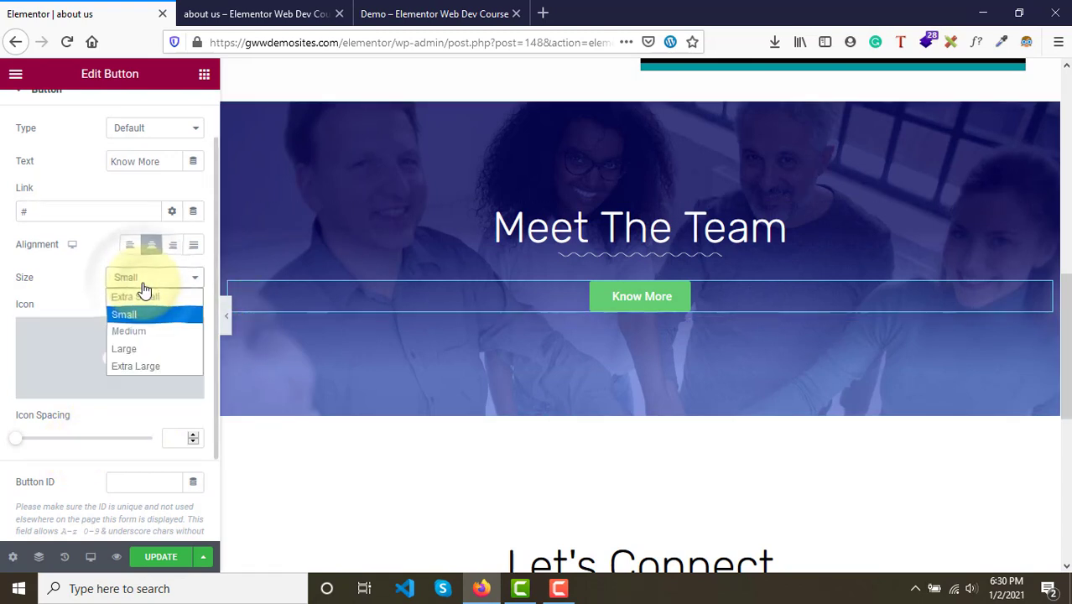
click(128, 337)
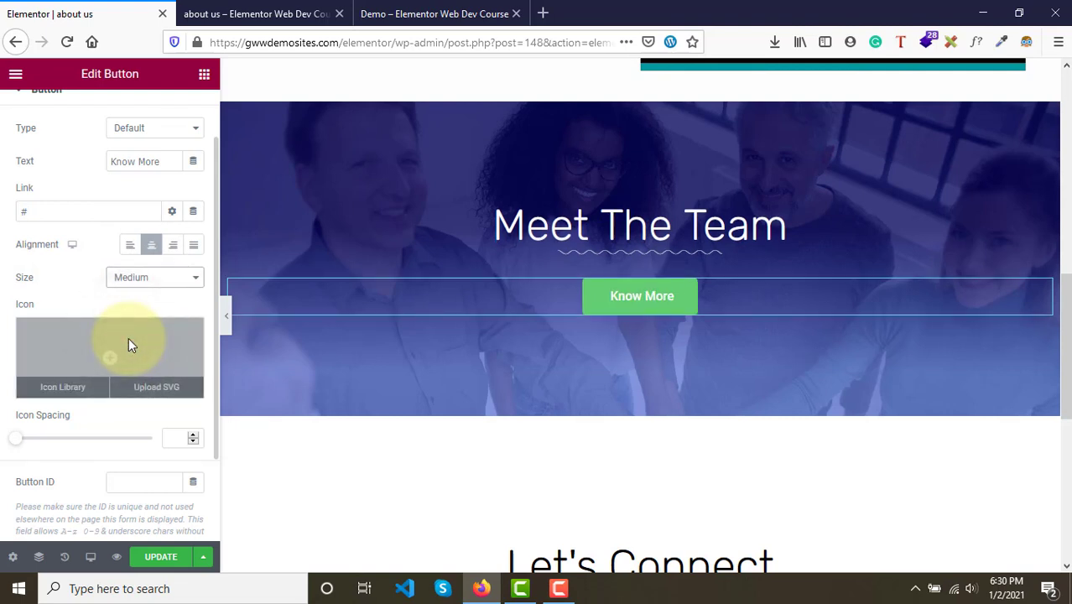
scroll(128, 337, up, 2)
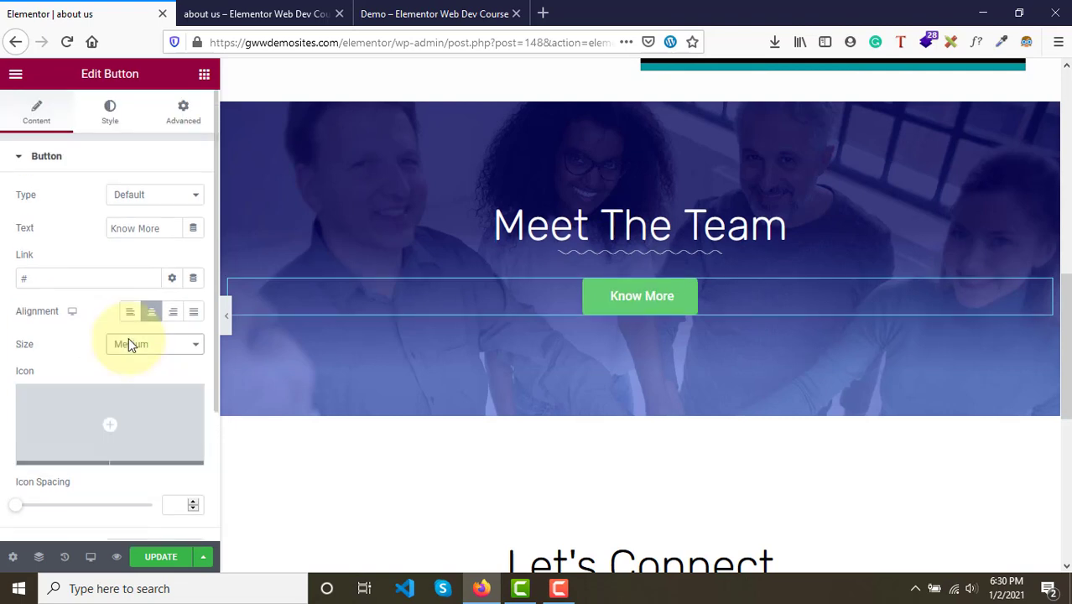
click(112, 125)
scroll(143, 268, down, 4)
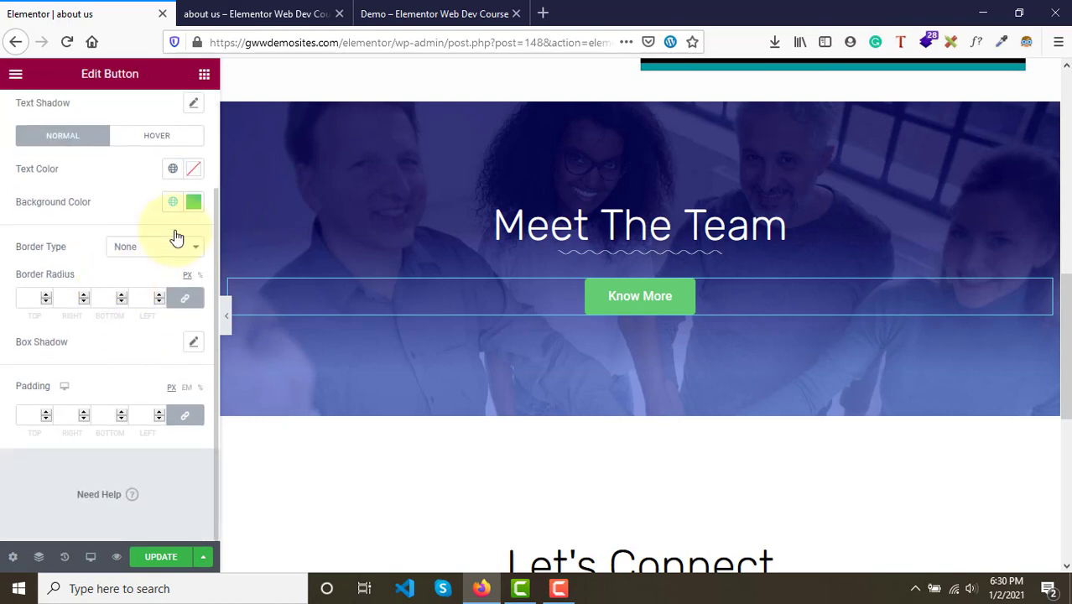
click(194, 204)
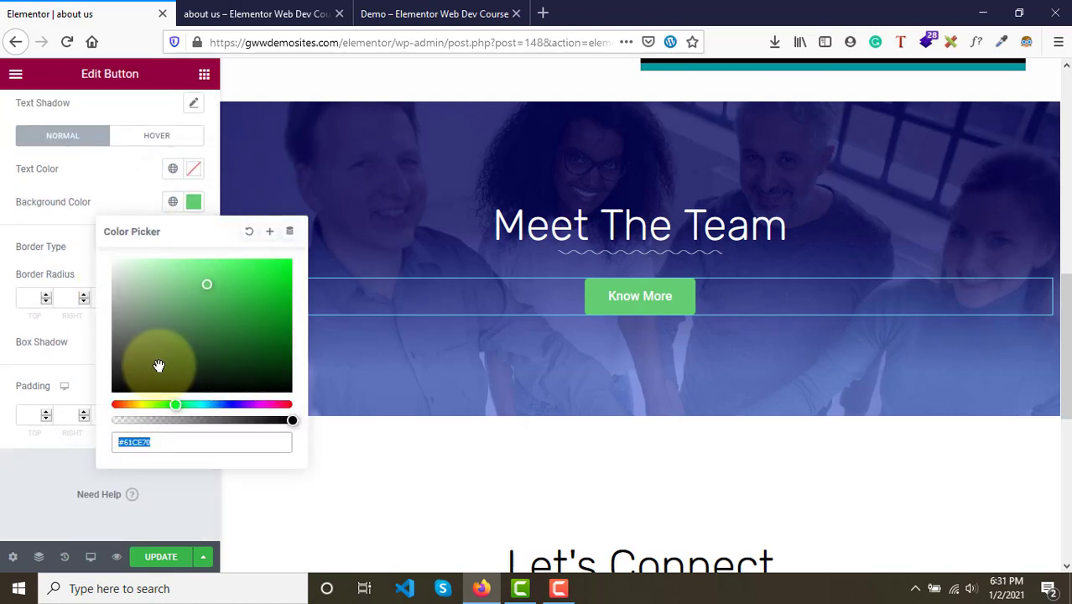
click(115, 406)
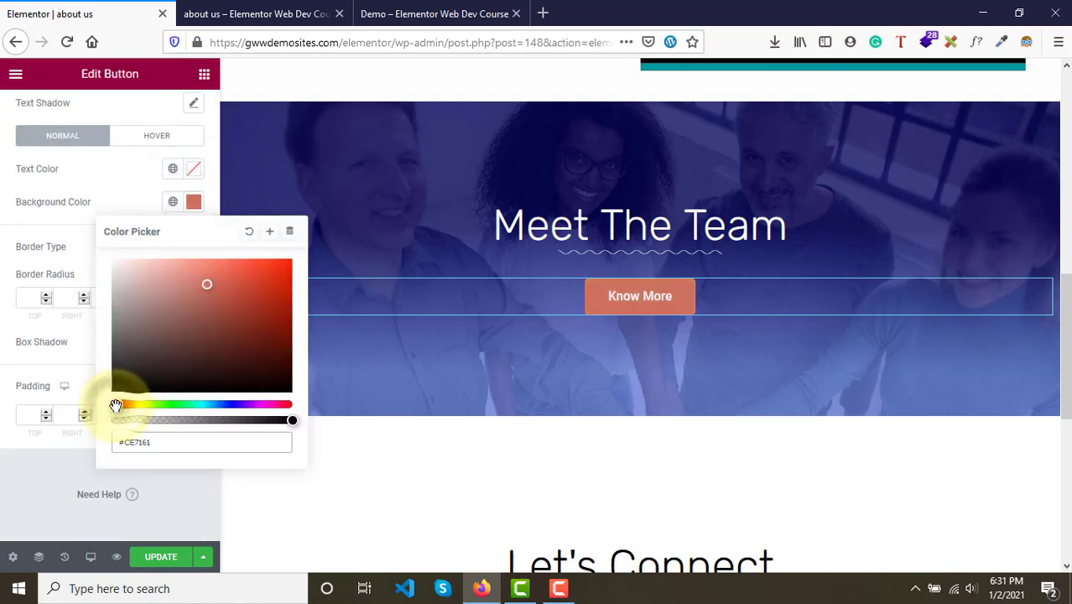
- Switch to the demo page tab and start the page color picker to sample the demo Know More button's color
click(417, 10)
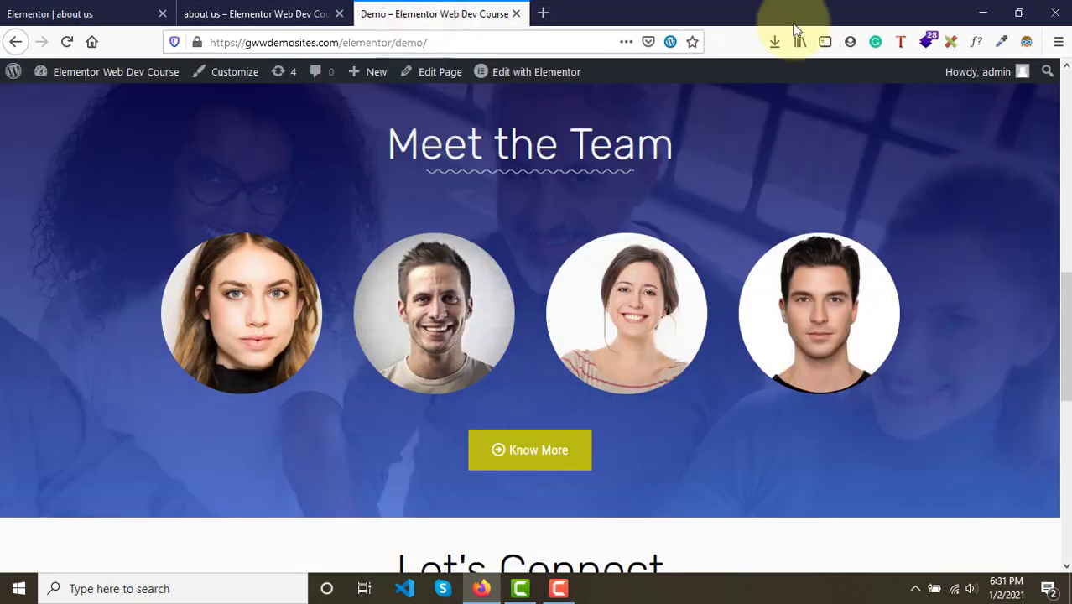
click(1005, 43)
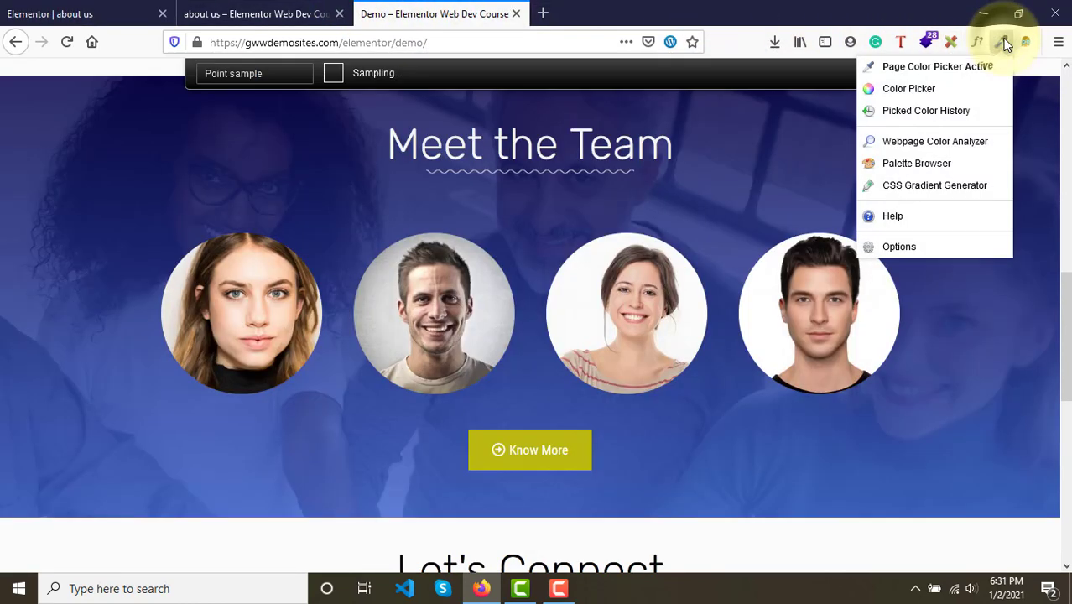
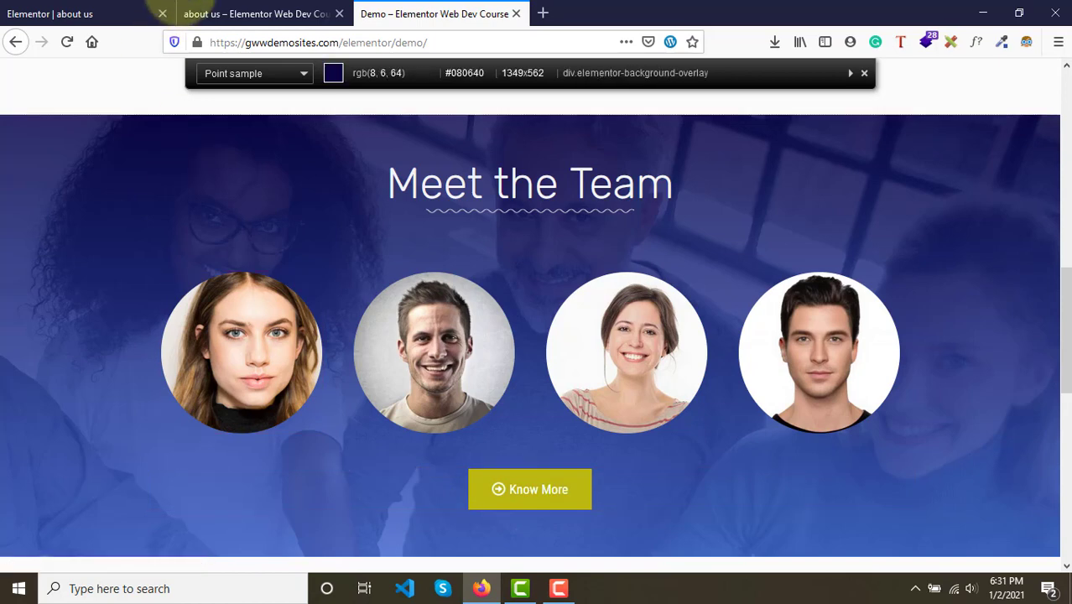
- Set the Know More button's background color to the olive green #92AE3A and save the page
click(96, 14)
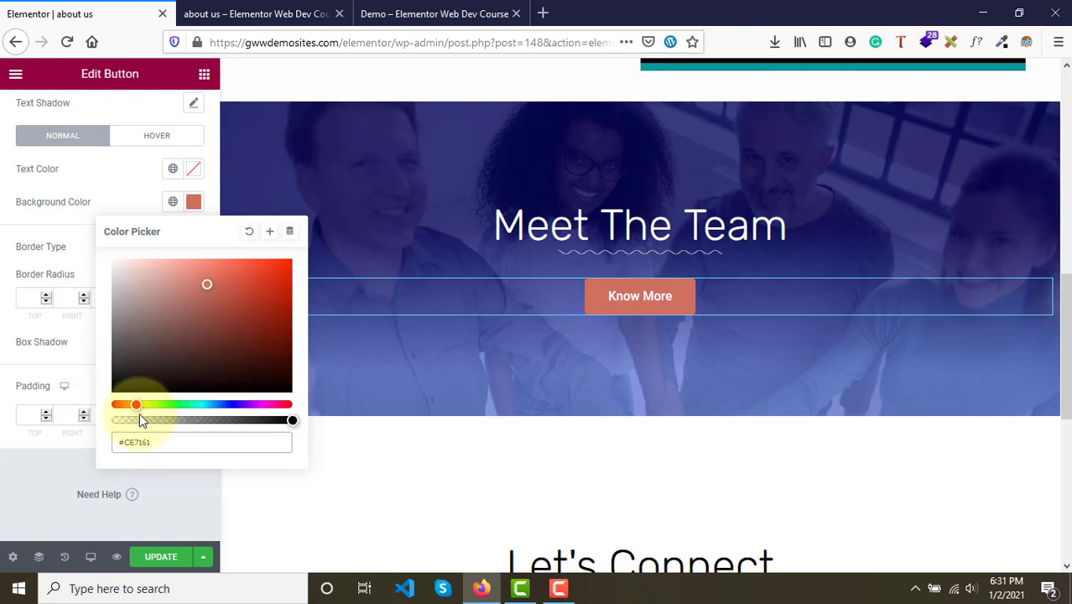
drag(138, 405, 148, 405)
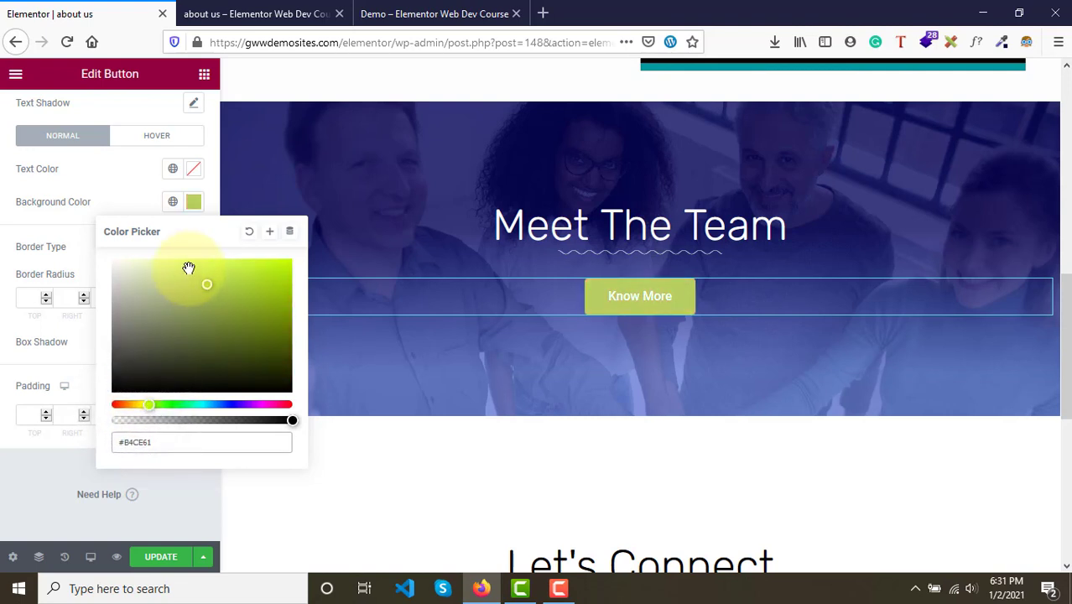
click(237, 317)
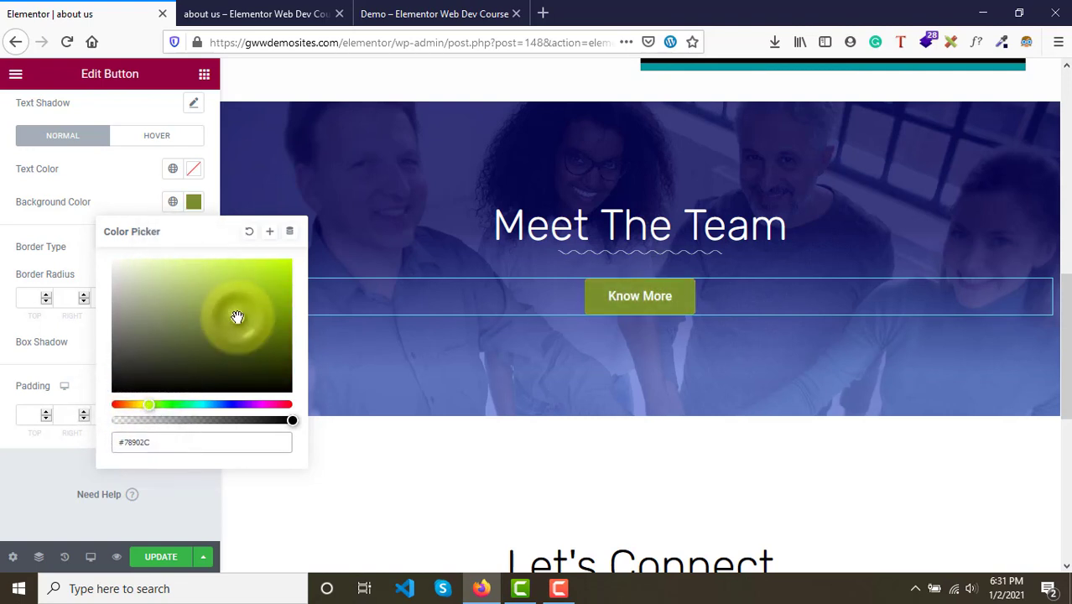
mouse_move(238, 317)
mouse_down()
mouse_move(227, 290)
mouse_move(232, 302)
mouse_up()
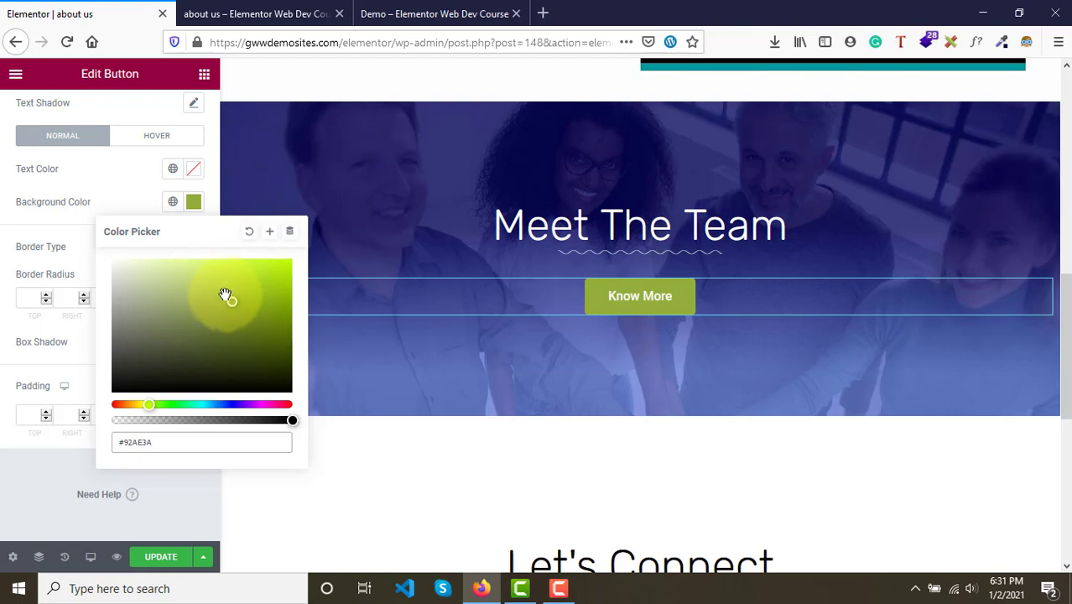
click(74, 255)
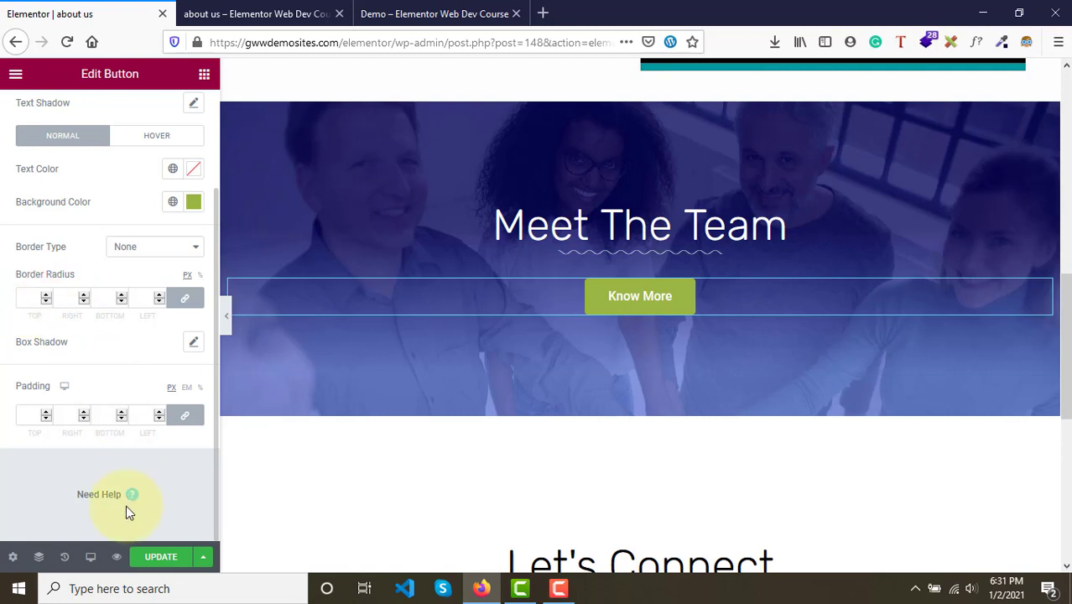
click(152, 561)
- Refresh the page preview and compare its Know More button with the demo's button
click(276, 12)
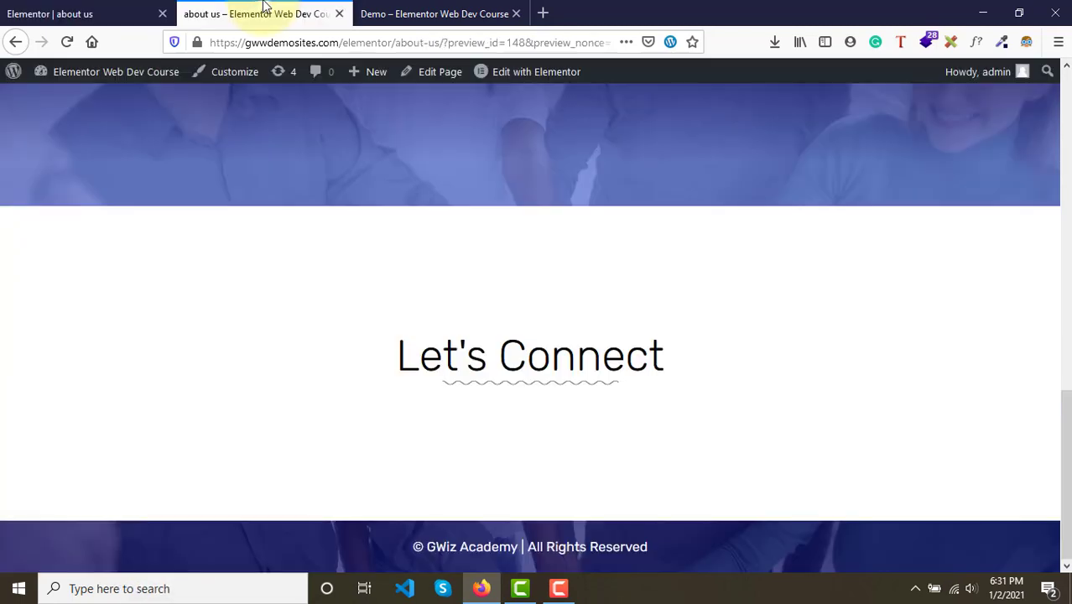
key(F5)
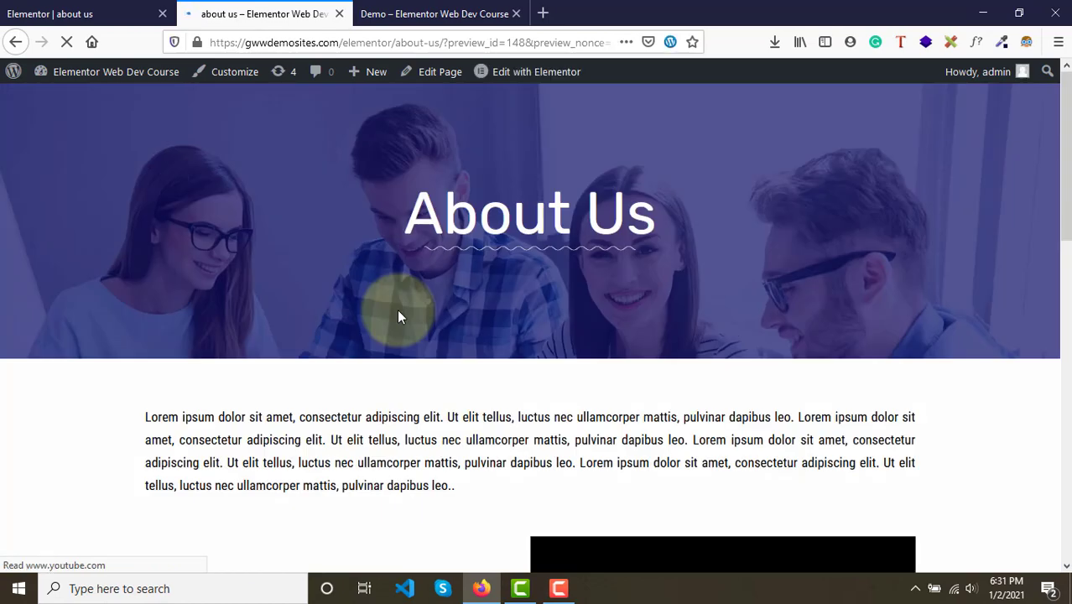
scroll(399, 313, down, 10)
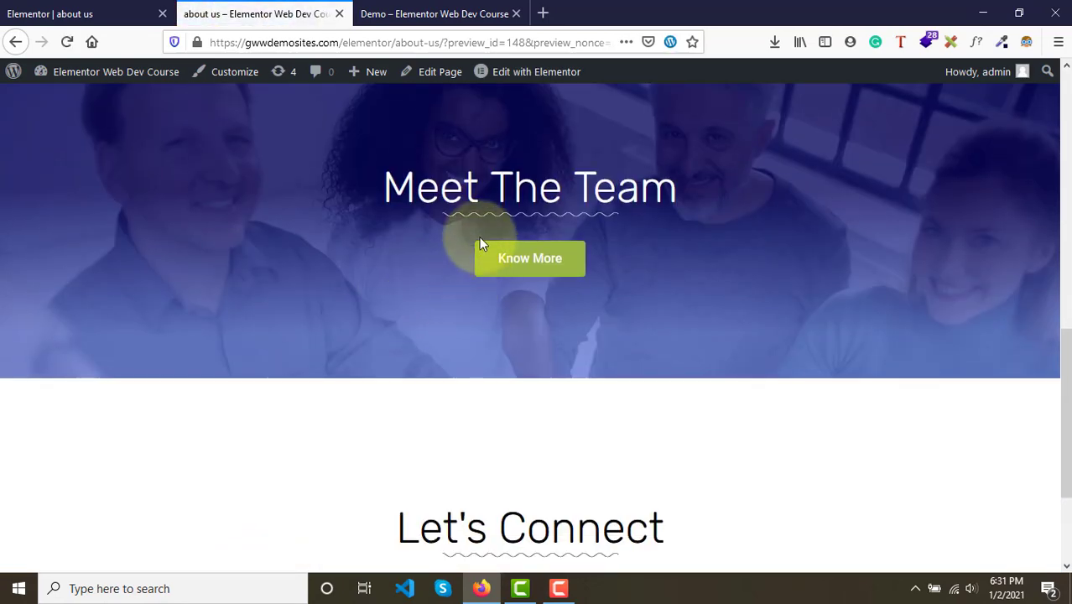
click(465, 13)
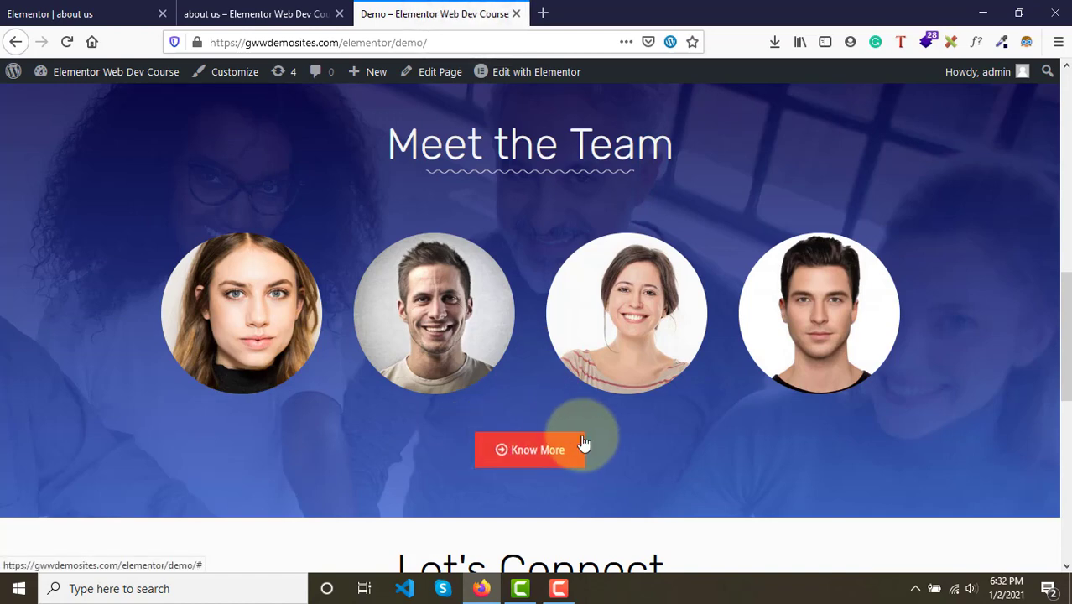
click(73, 7)
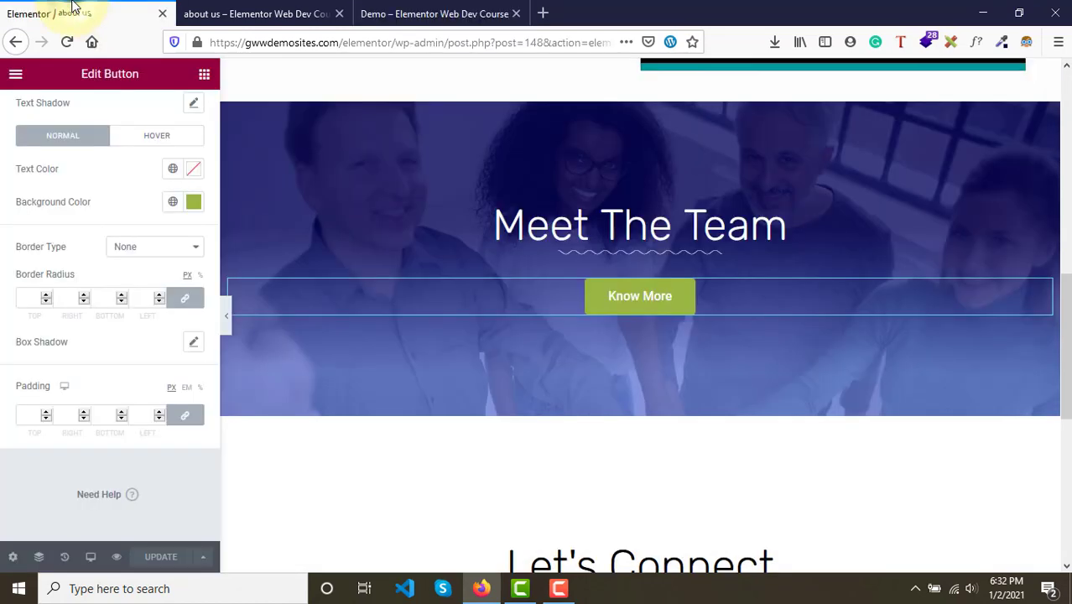
- Set the button's border radius to 0 on all corners and save the page
click(19, 302)
text(0)
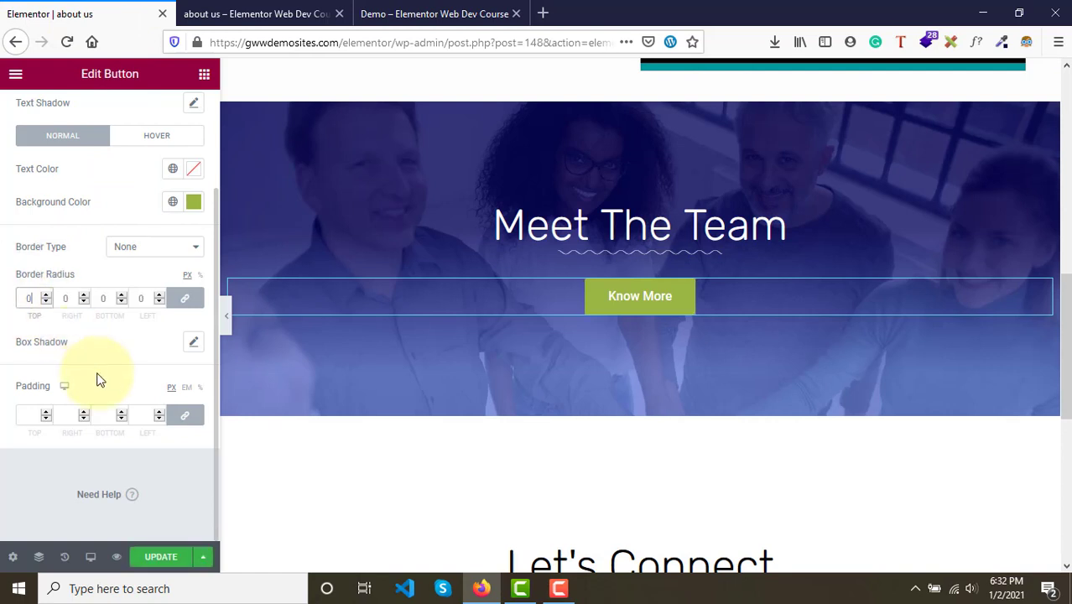
click(166, 560)
- Compare the preview's Know More button with the demo's button
click(256, 12)
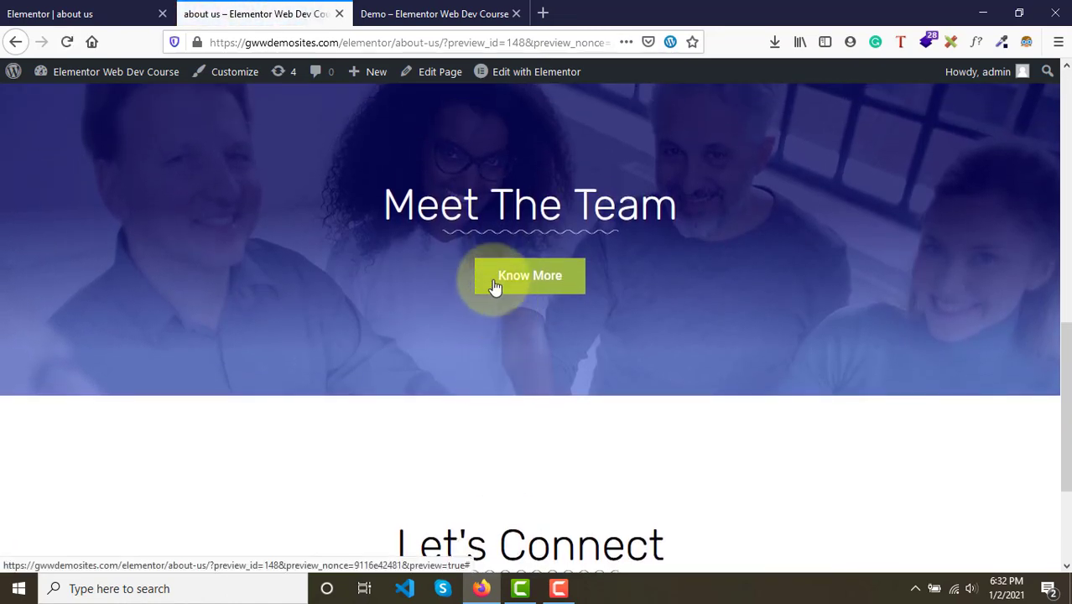
click(520, 8)
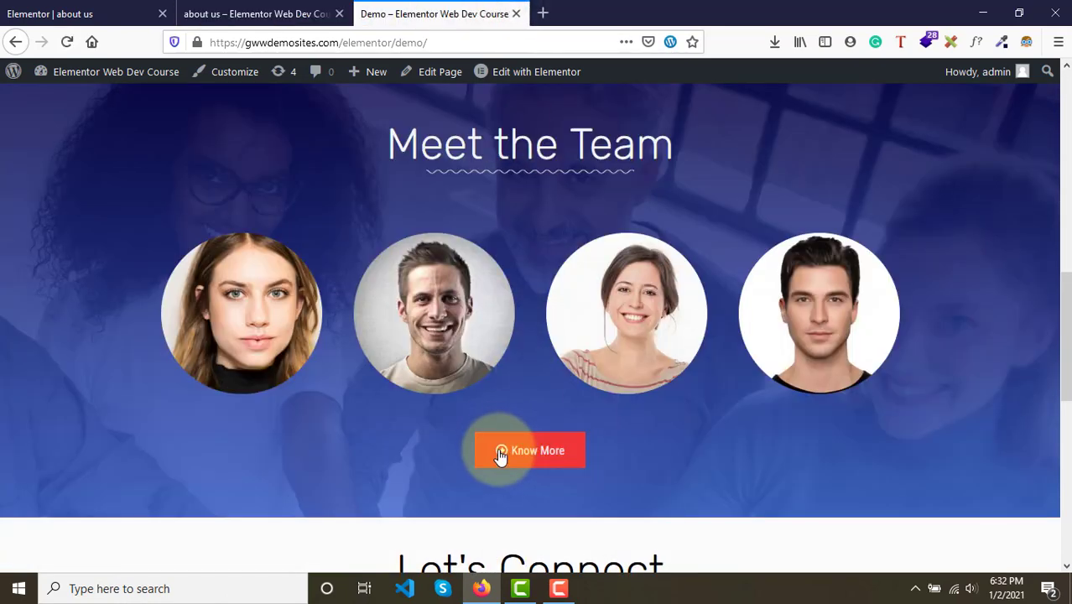
click(314, 11)
click(8, 9)
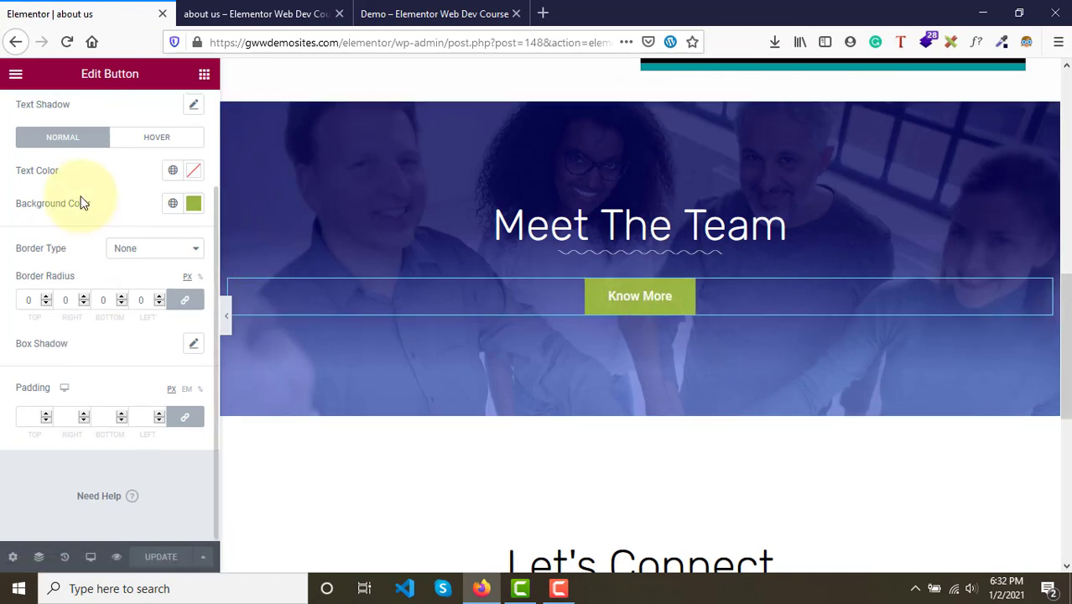
- Add the circled right-arrow icon from the icon library to the Know More button
scroll(79, 201, up, 5)
click(39, 126)
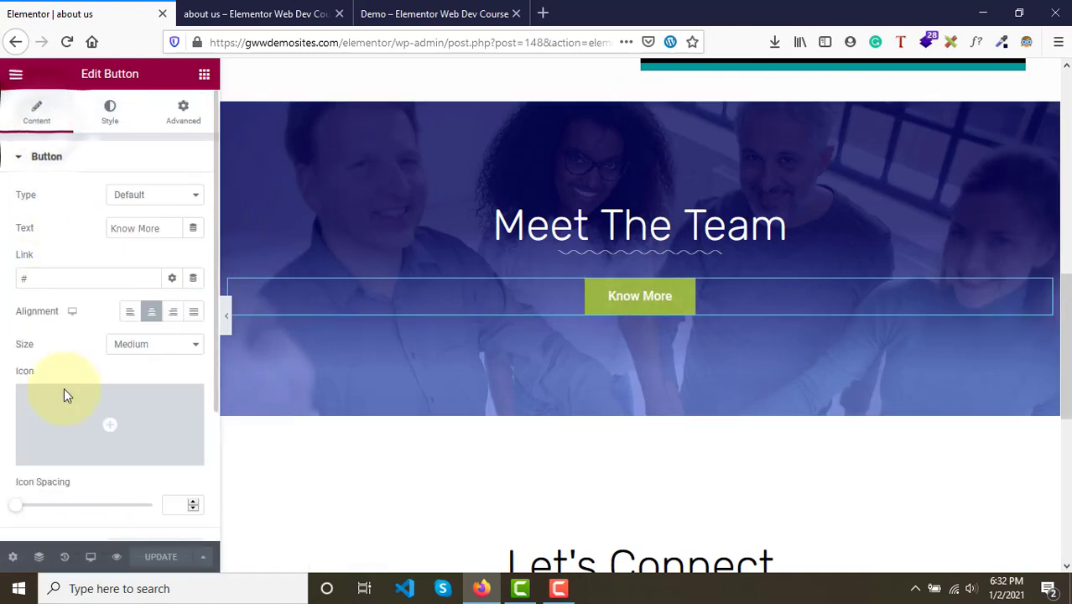
scroll(65, 391, down, 3)
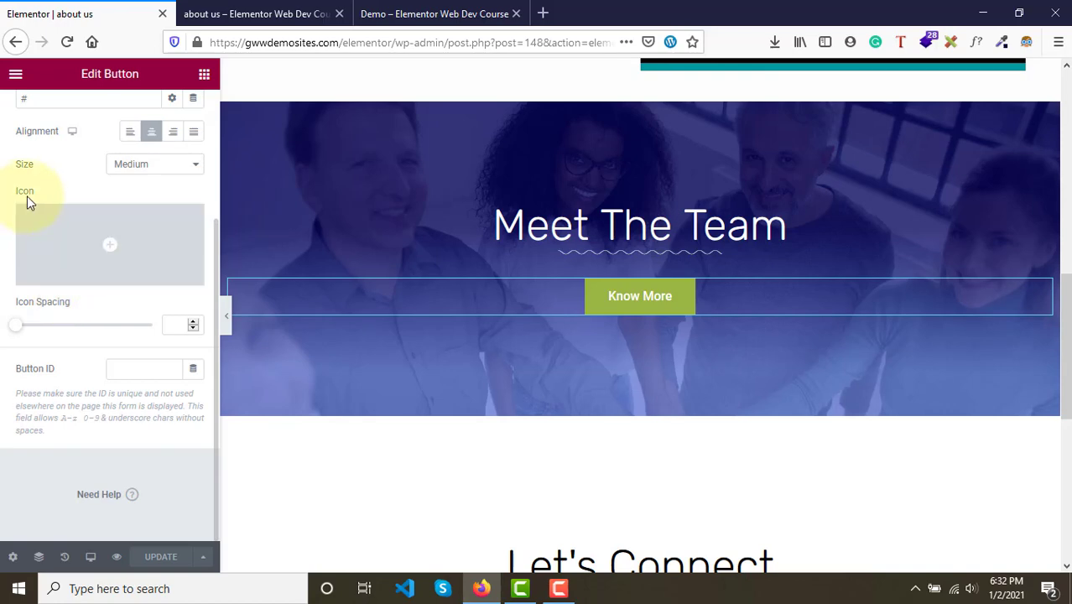
click(109, 244)
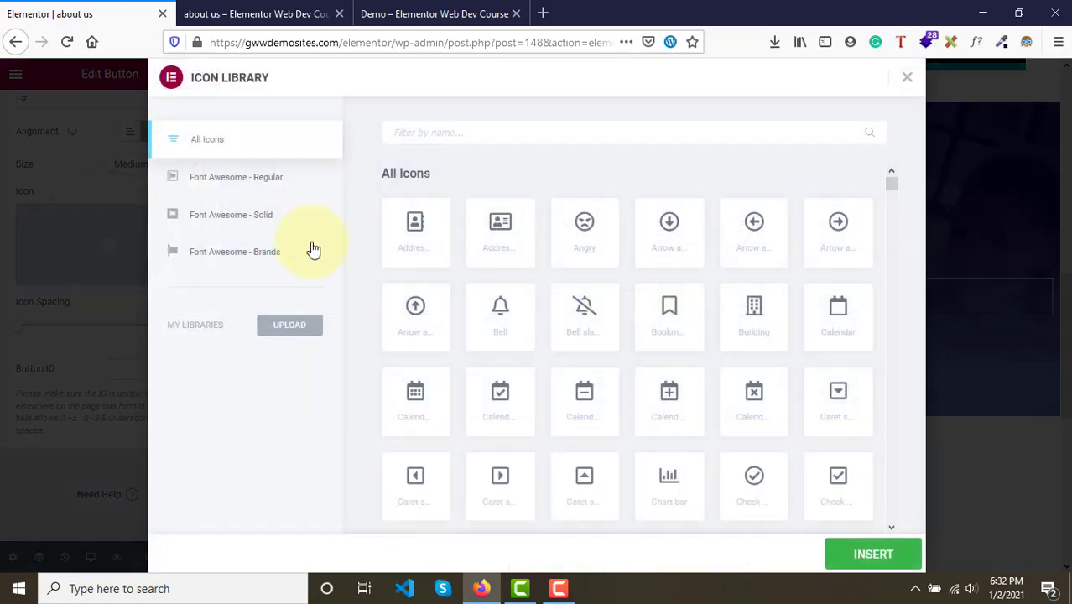
scroll(642, 364, down, 15)
scroll(642, 370, up, 5)
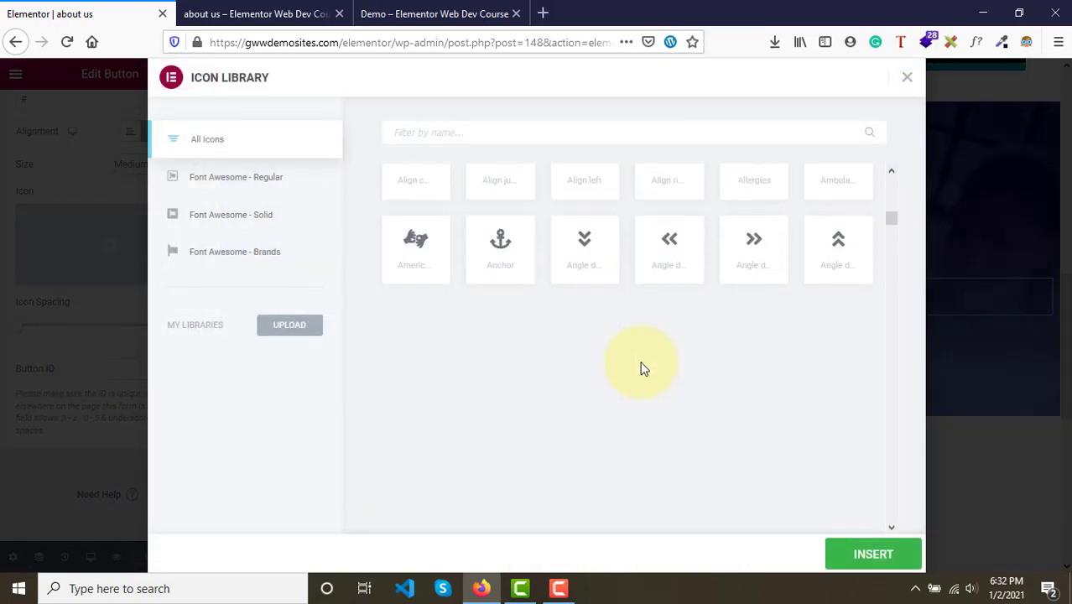
scroll(642, 370, up, 10)
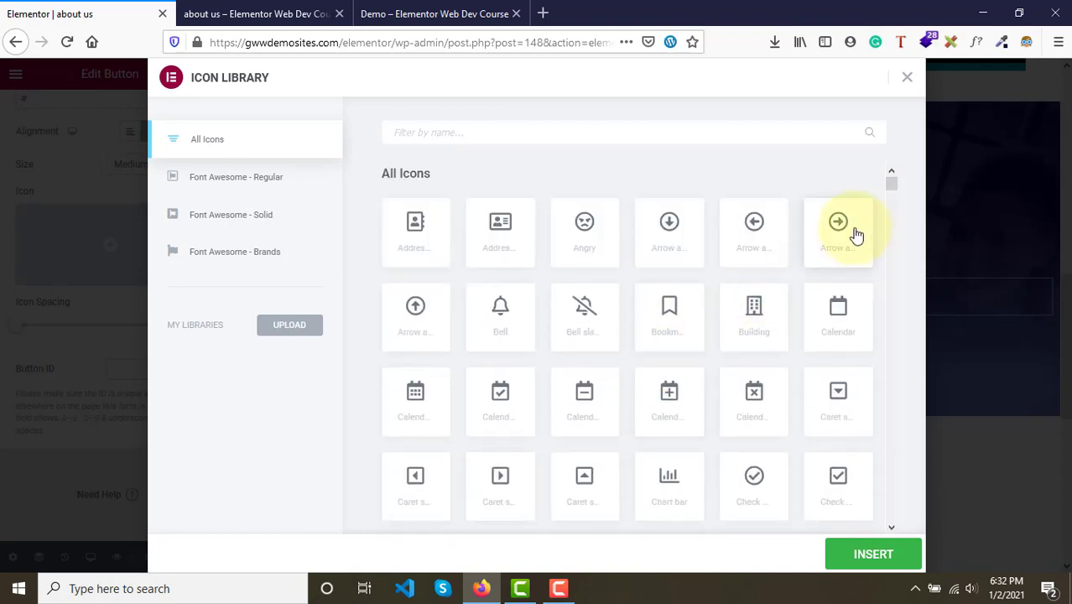
click(857, 235)
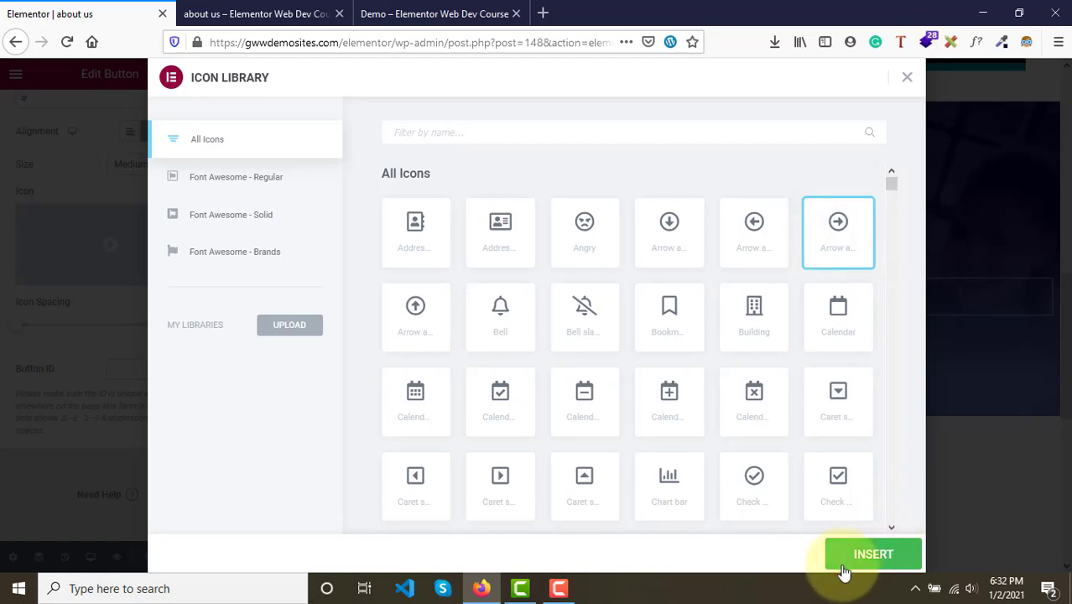
click(872, 554)
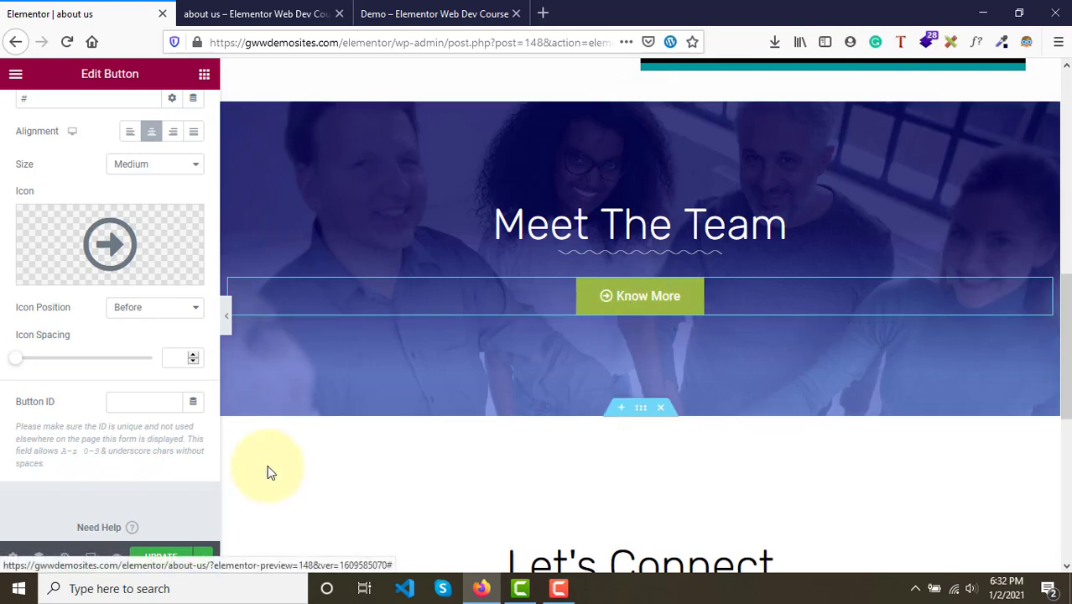
- In the button's typography, keep the Roboto family, set the font size to 15 px, and save the page
scroll(92, 317, up, 3)
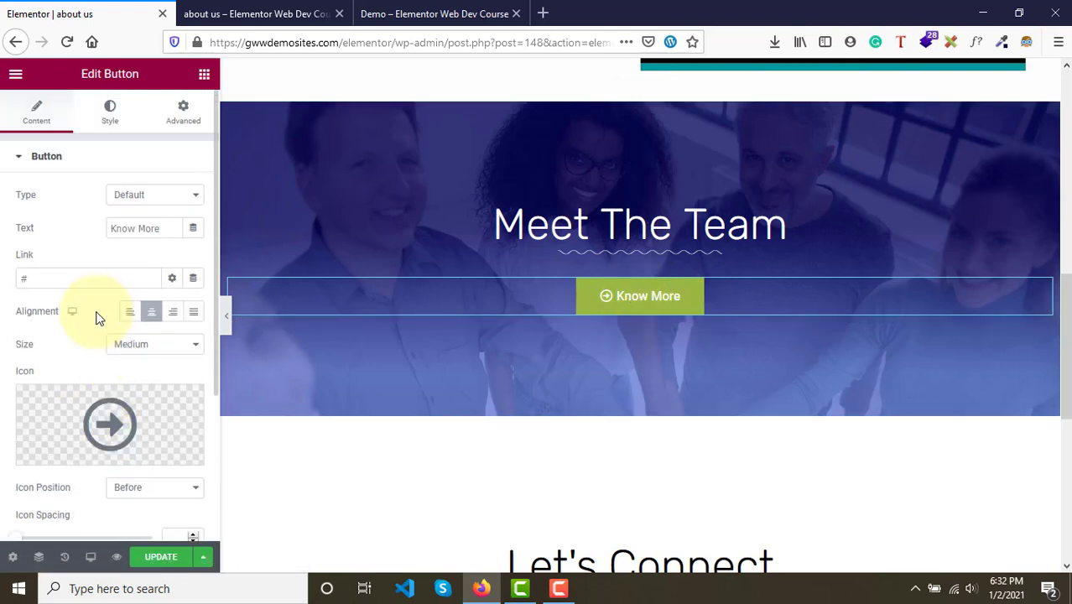
click(108, 113)
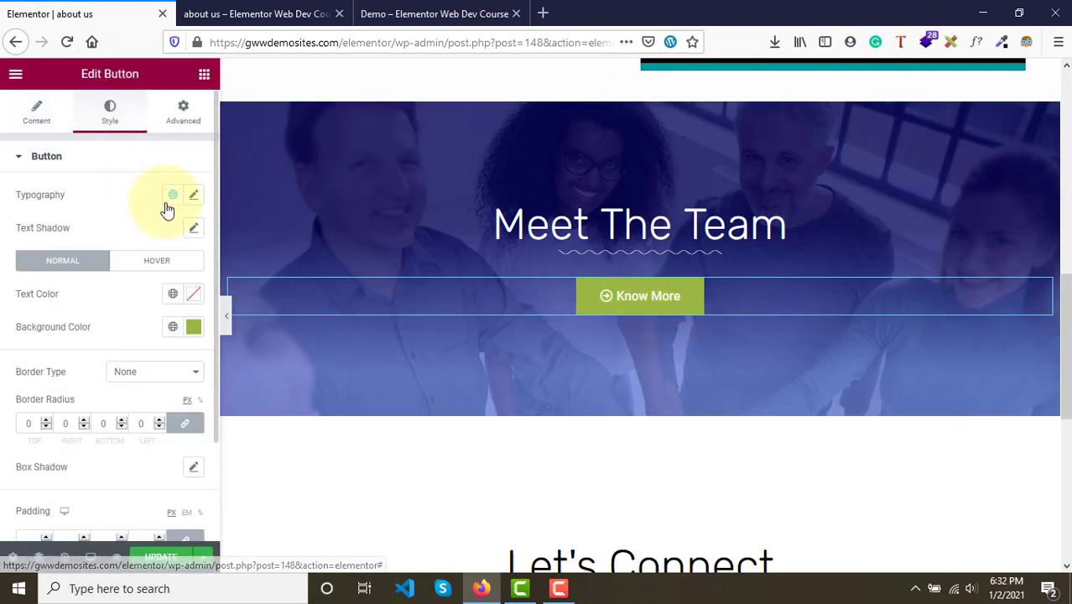
click(194, 196)
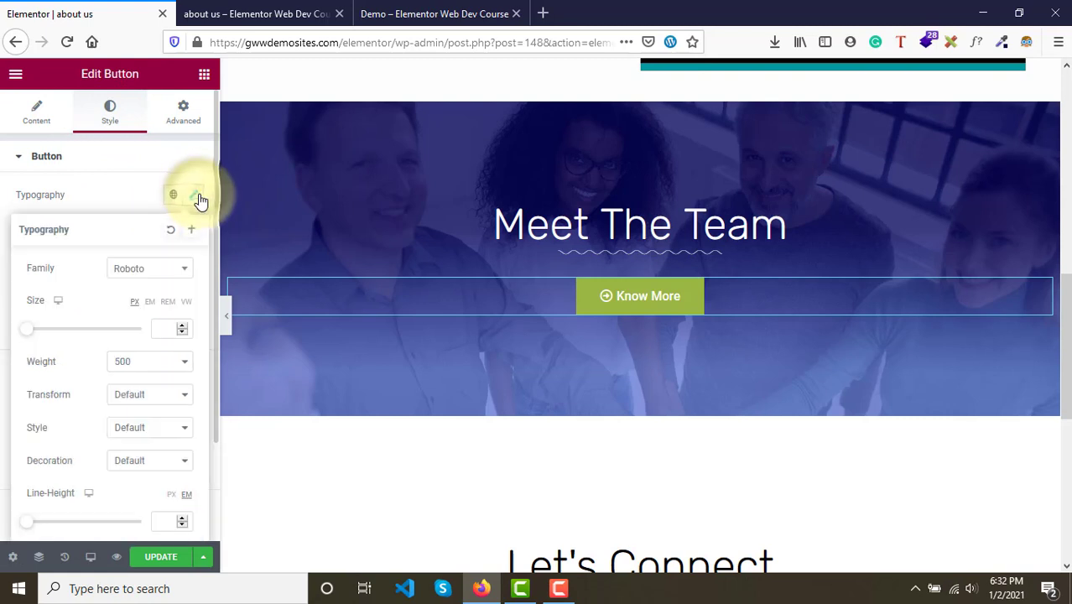
click(147, 273)
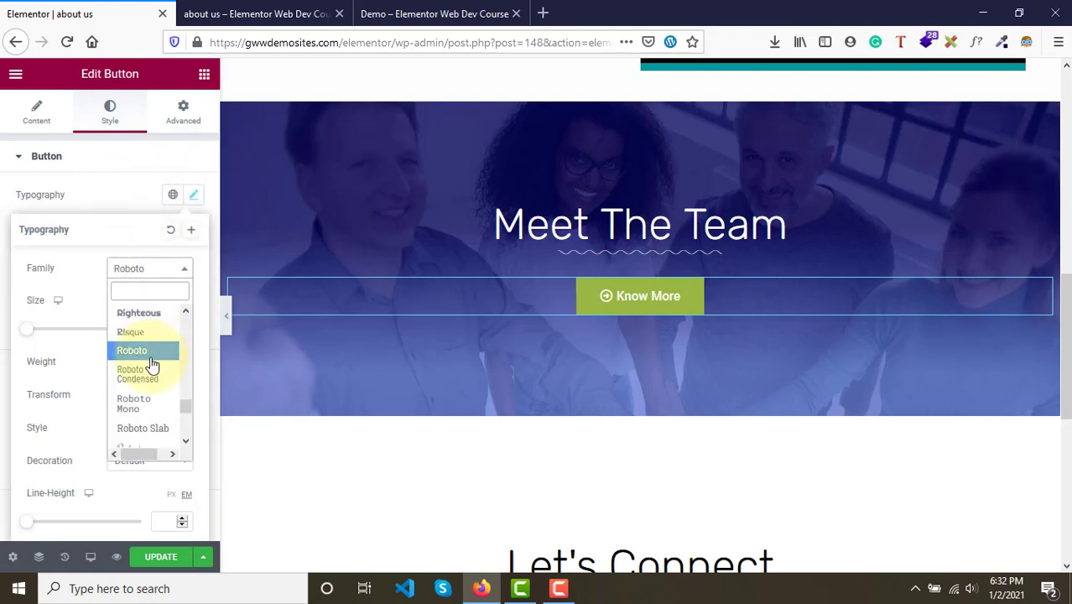
click(148, 379)
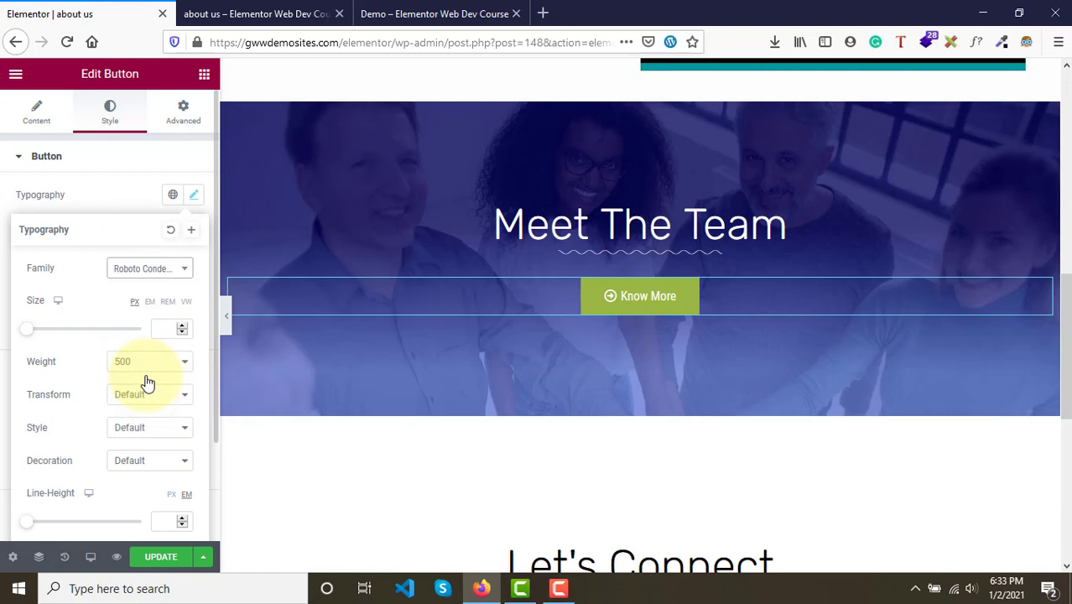
click(144, 280)
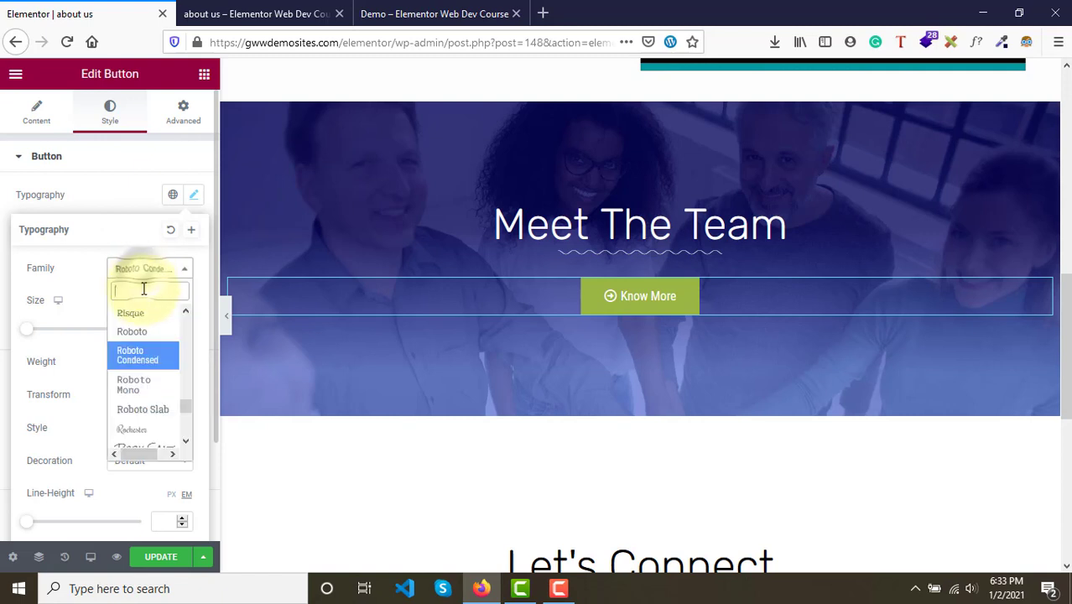
click(145, 336)
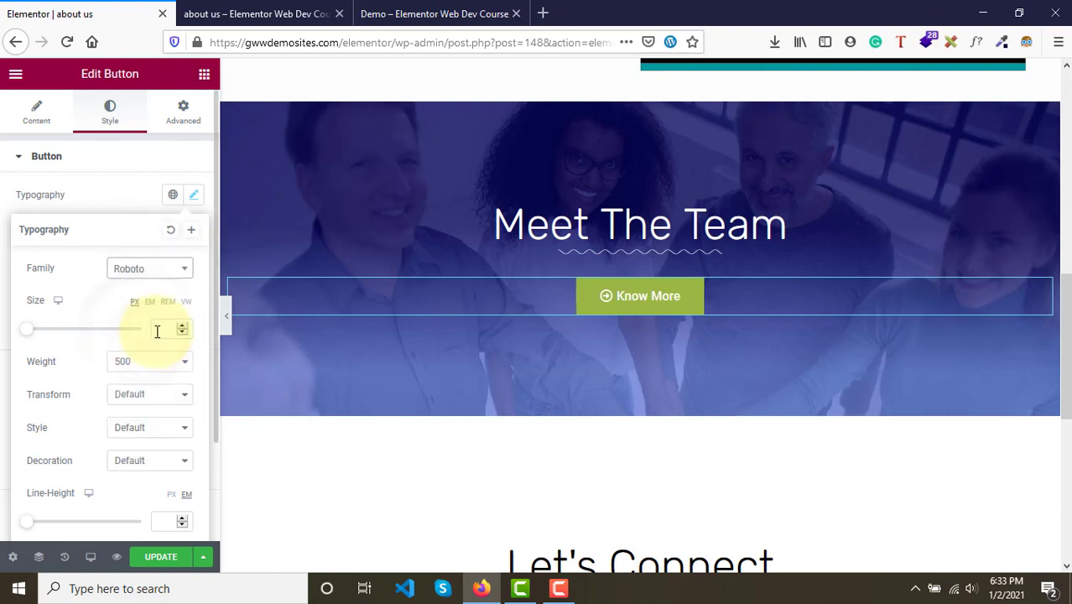
text(15)
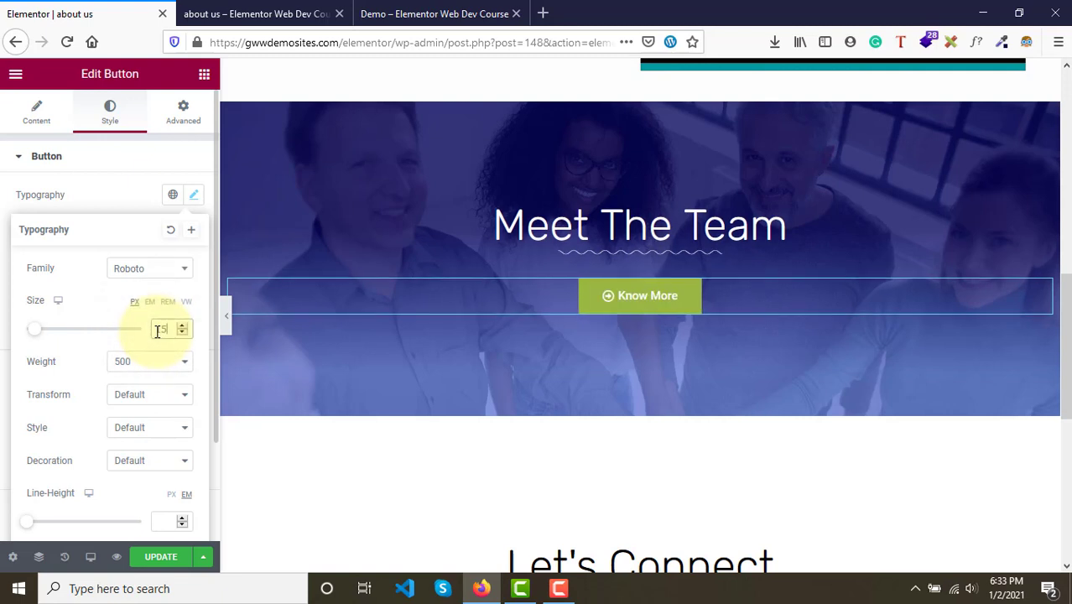
click(149, 560)
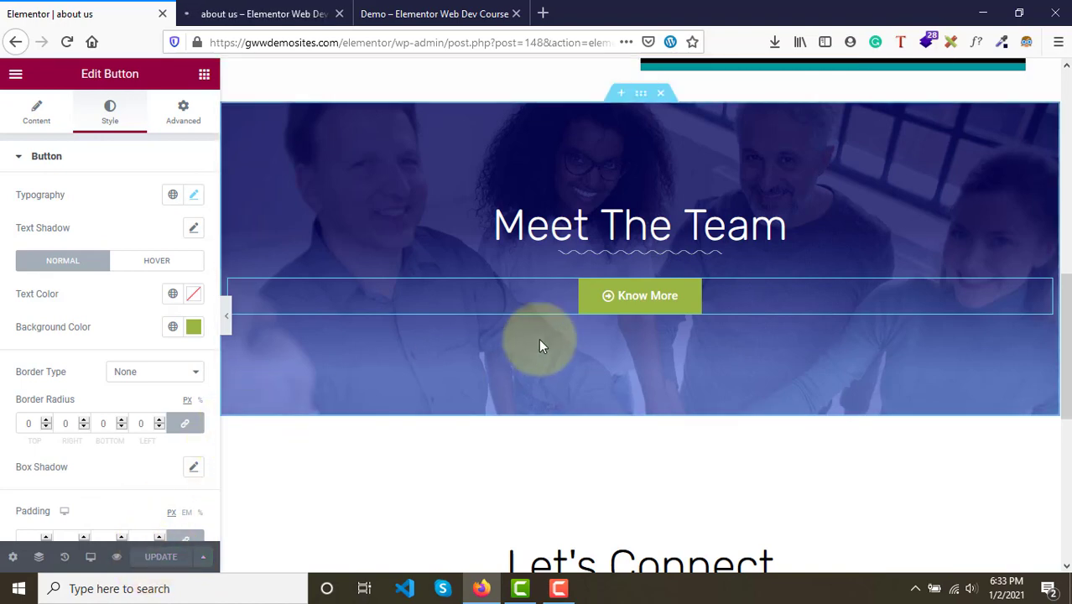
- Compare the button against the demo and review the button's style settings
click(435, 13)
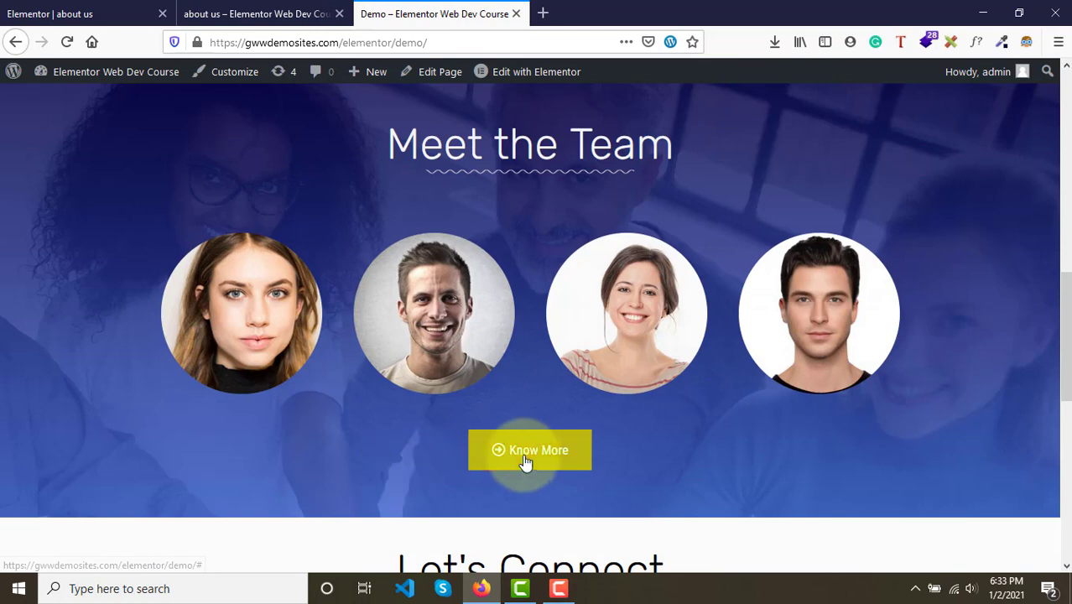
click(83, 14)
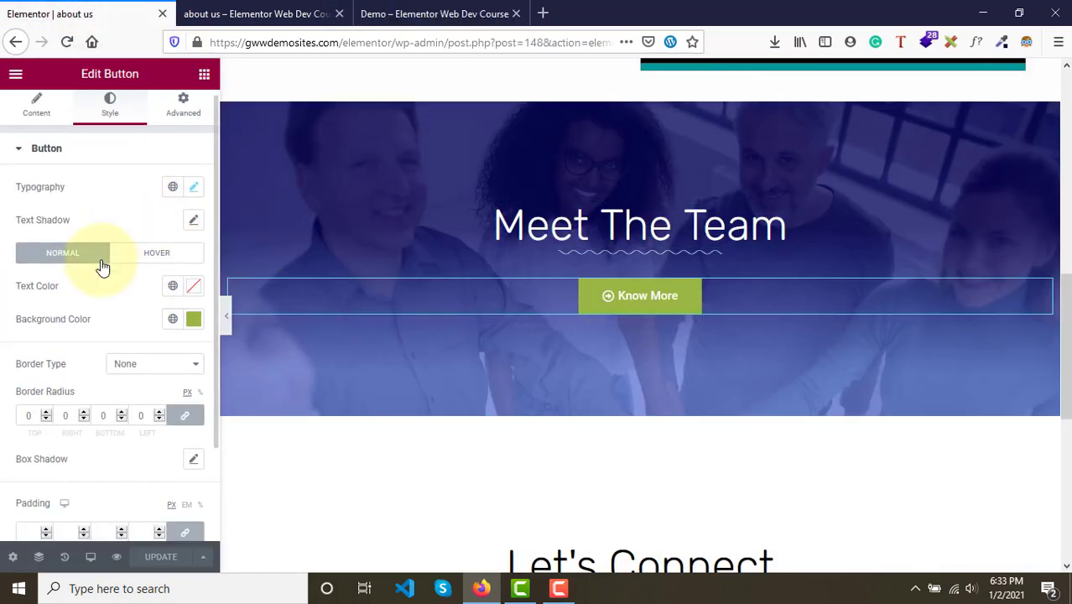
scroll(95, 227, down, 3)
scroll(92, 168, up, 3)
click(98, 163)
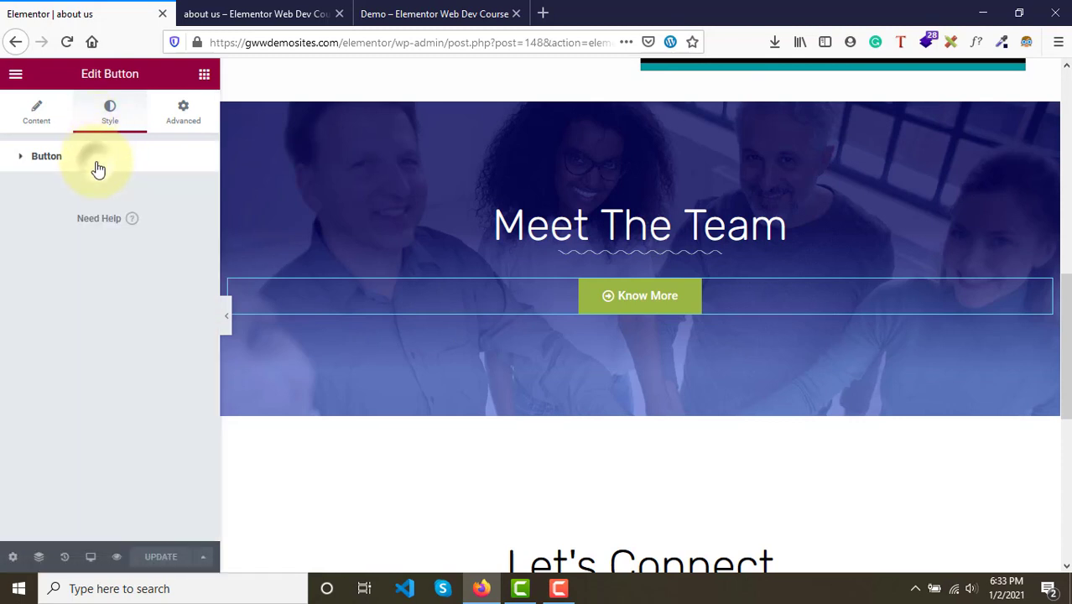
click(104, 162)
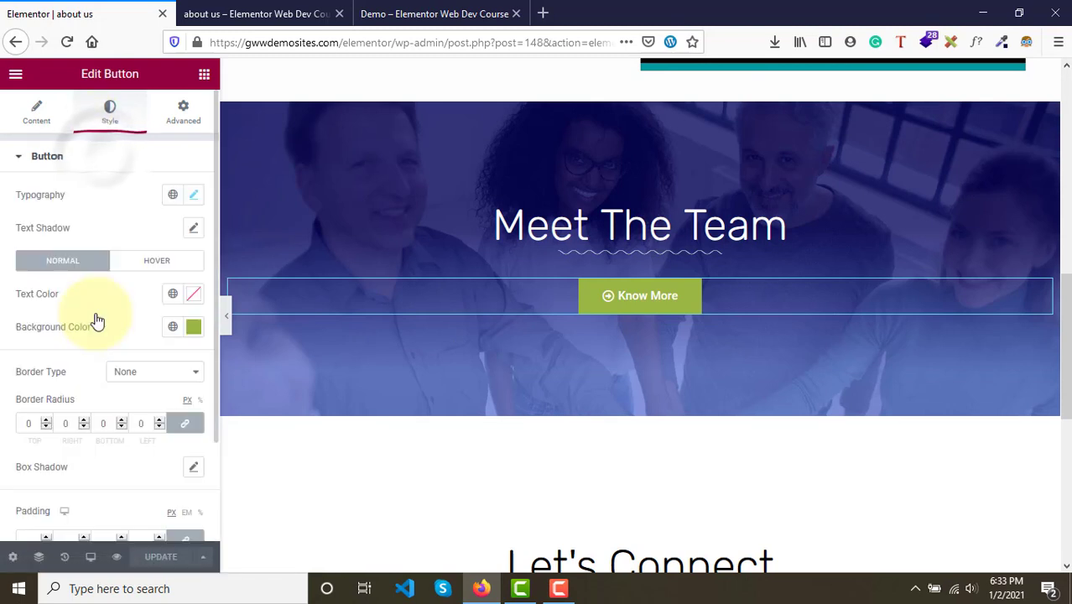
scroll(96, 319, down, 3)
scroll(97, 320, up, 3)
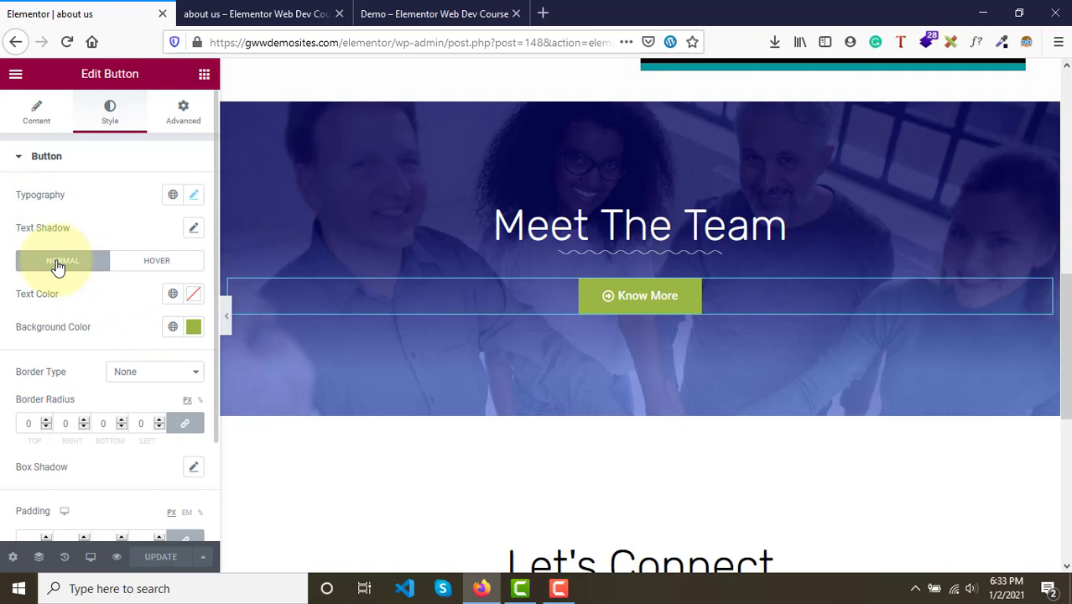
- Set the Know More button's hover background color to #EE5959
click(148, 264)
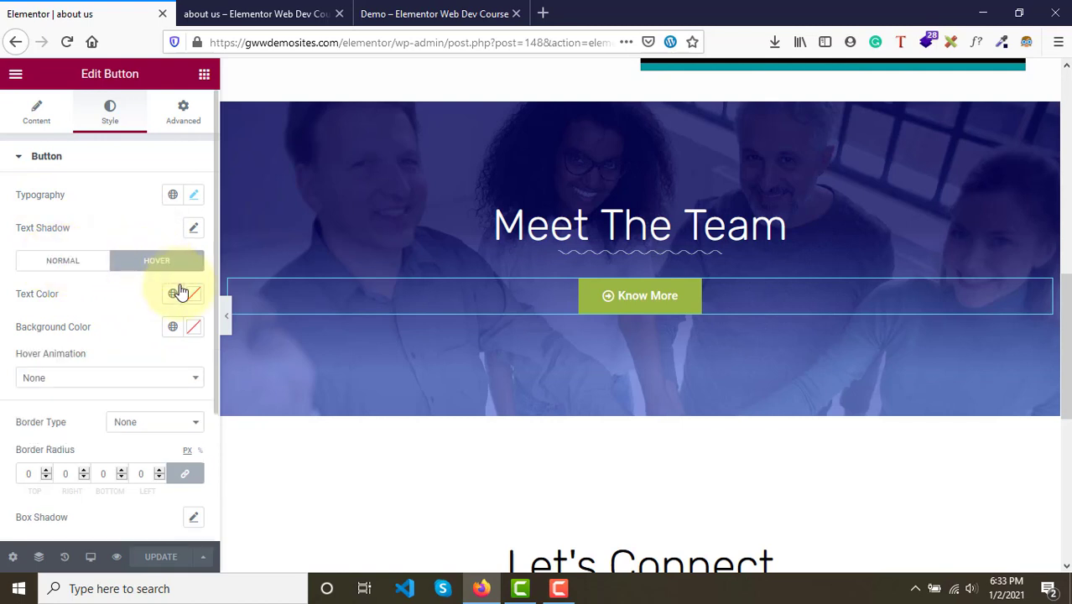
click(194, 329)
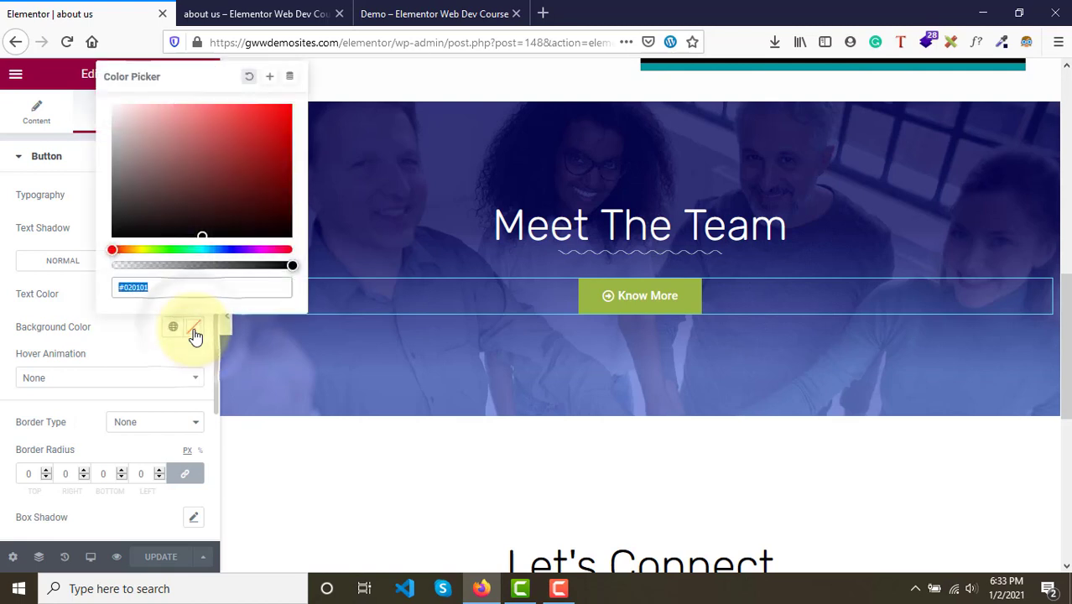
click(224, 112)
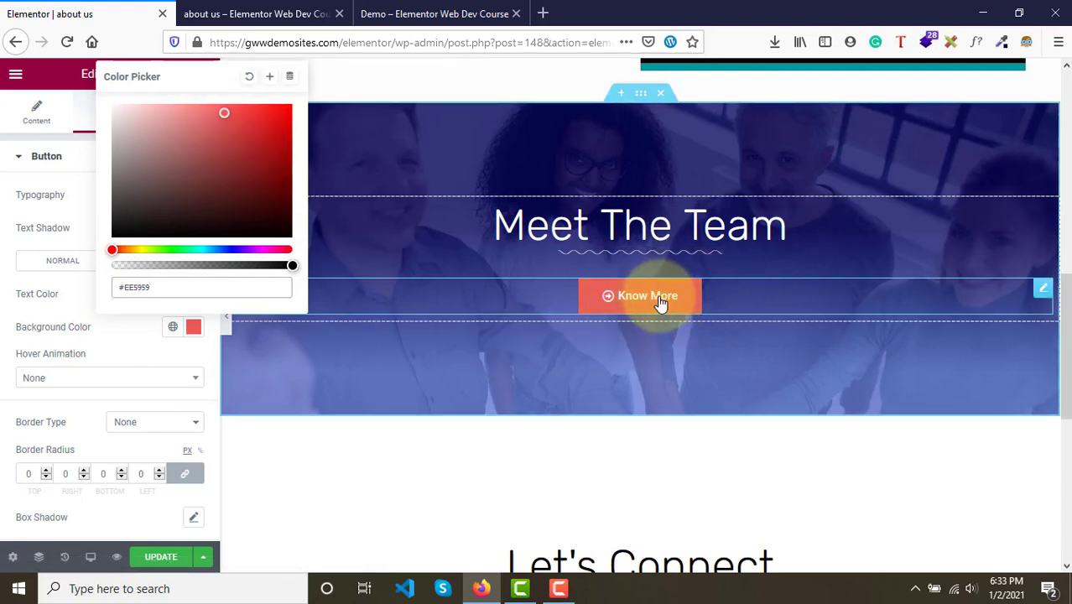
click(148, 355)
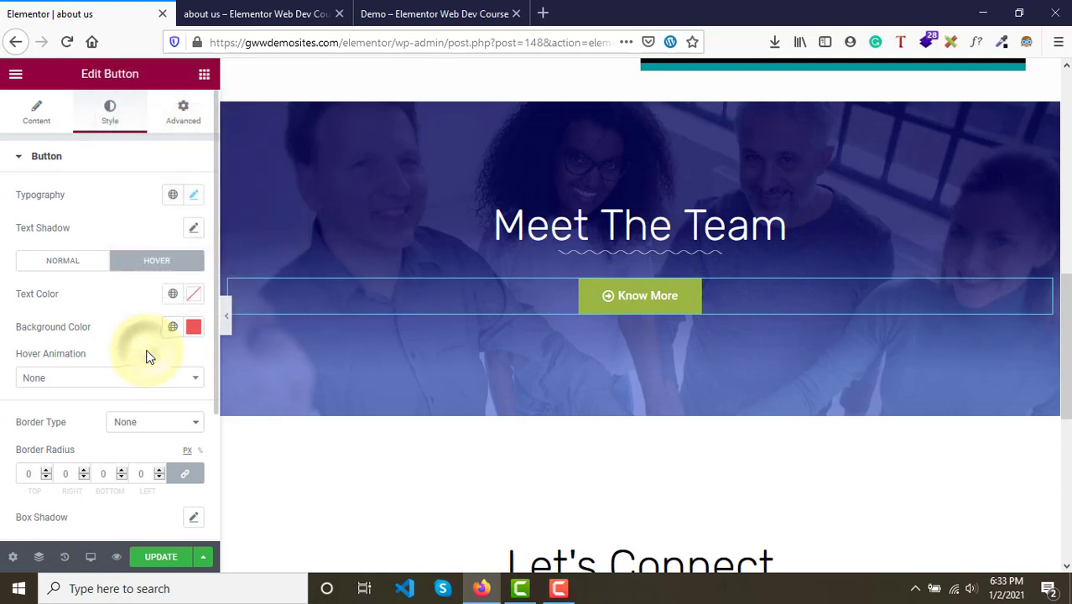
- Try several hover animations for the button and settle on Shrink
click(65, 385)
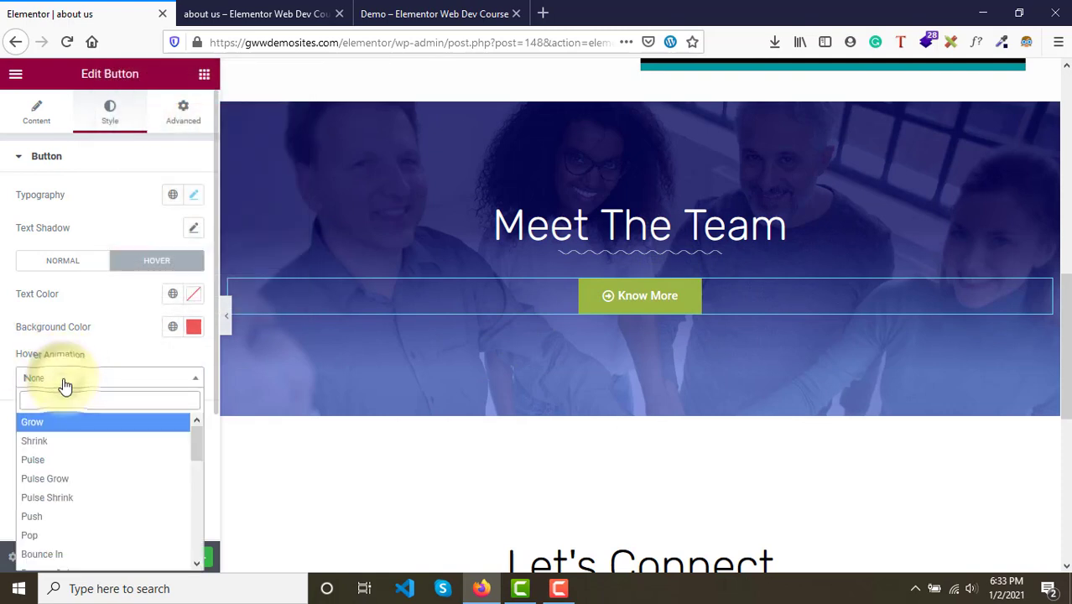
click(52, 444)
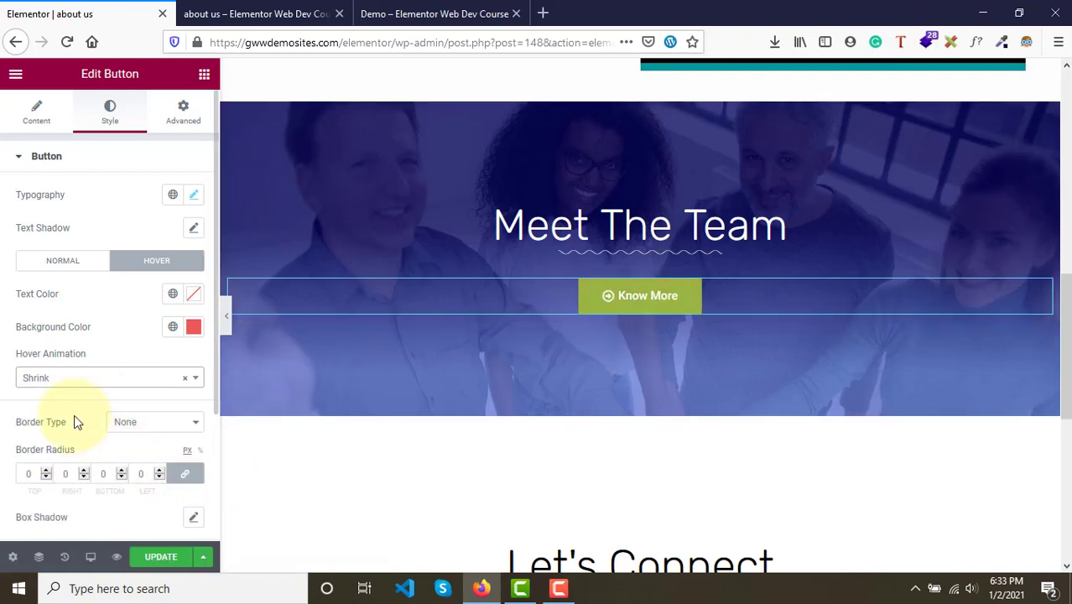
click(69, 388)
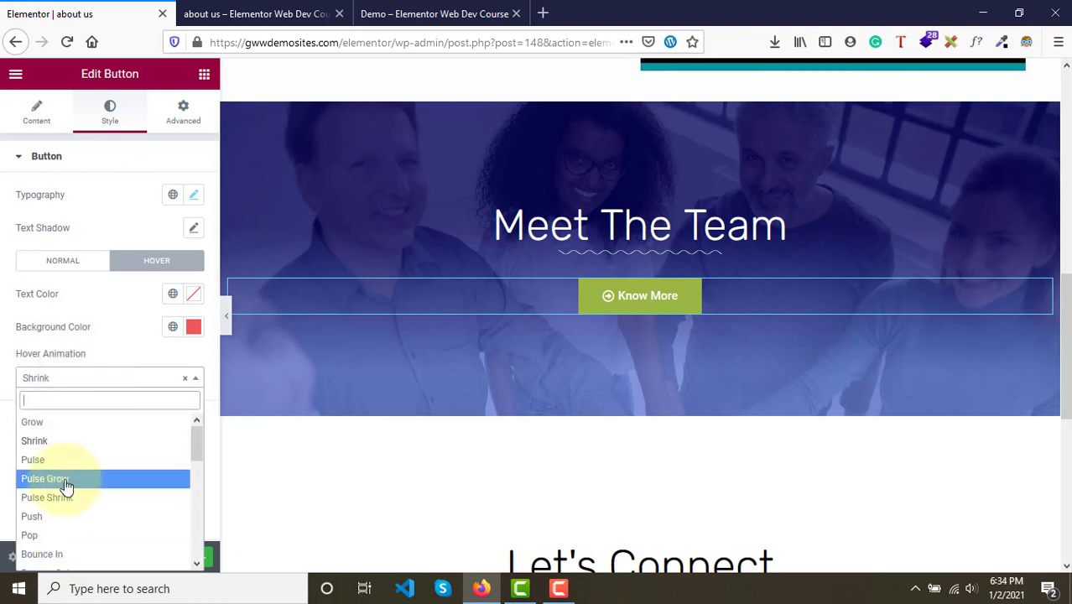
click(70, 517)
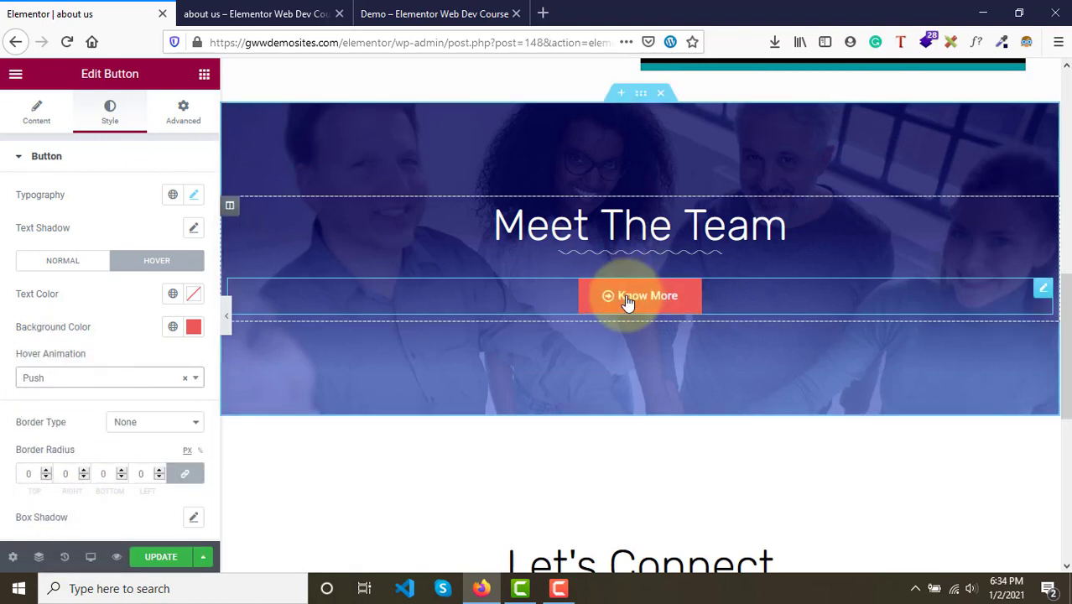
click(135, 377)
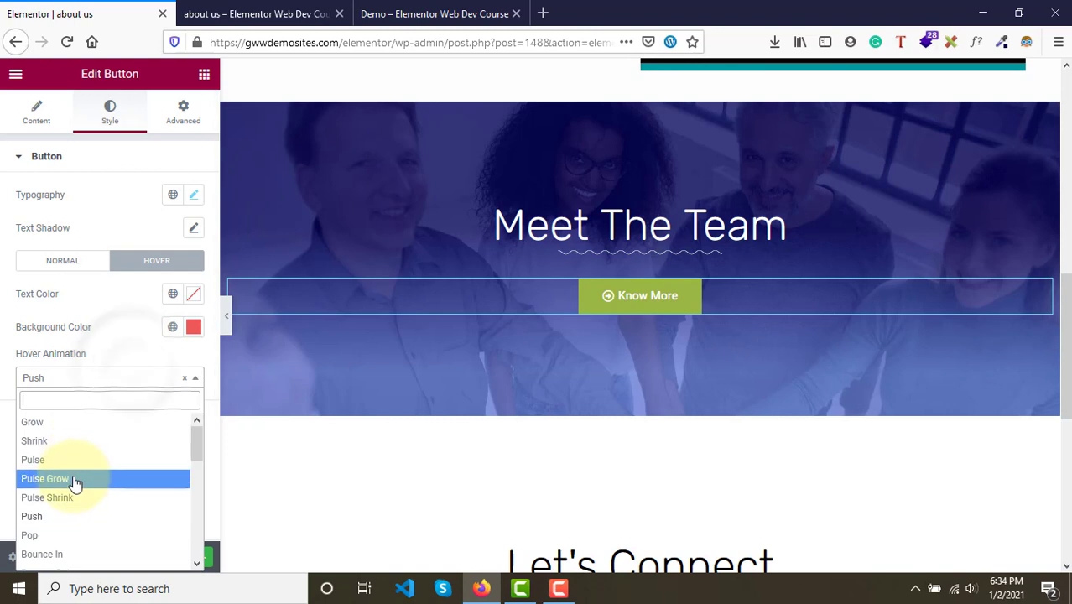
click(74, 480)
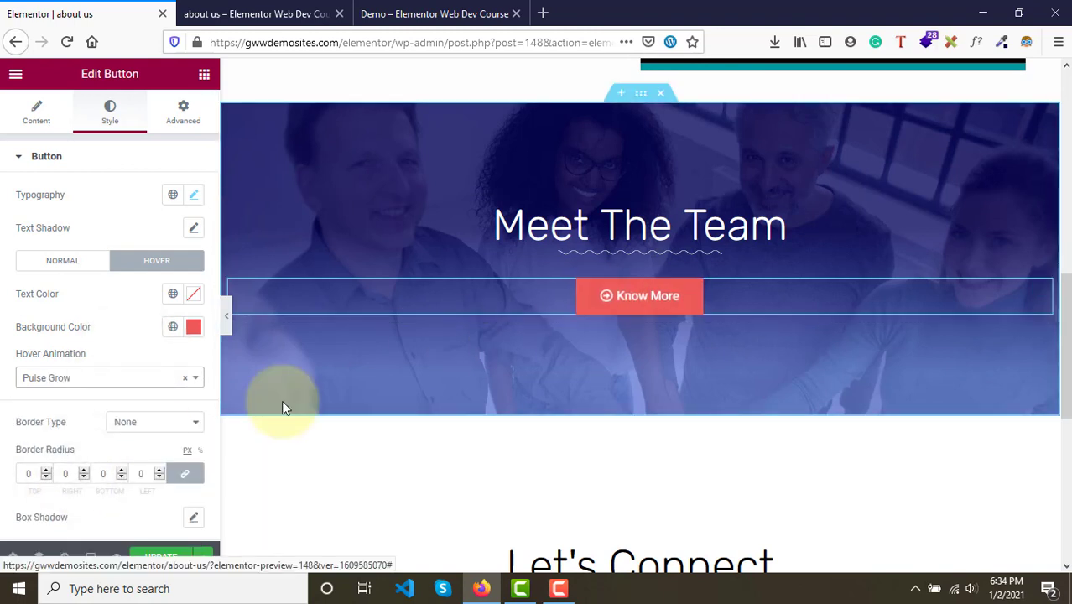
click(55, 383)
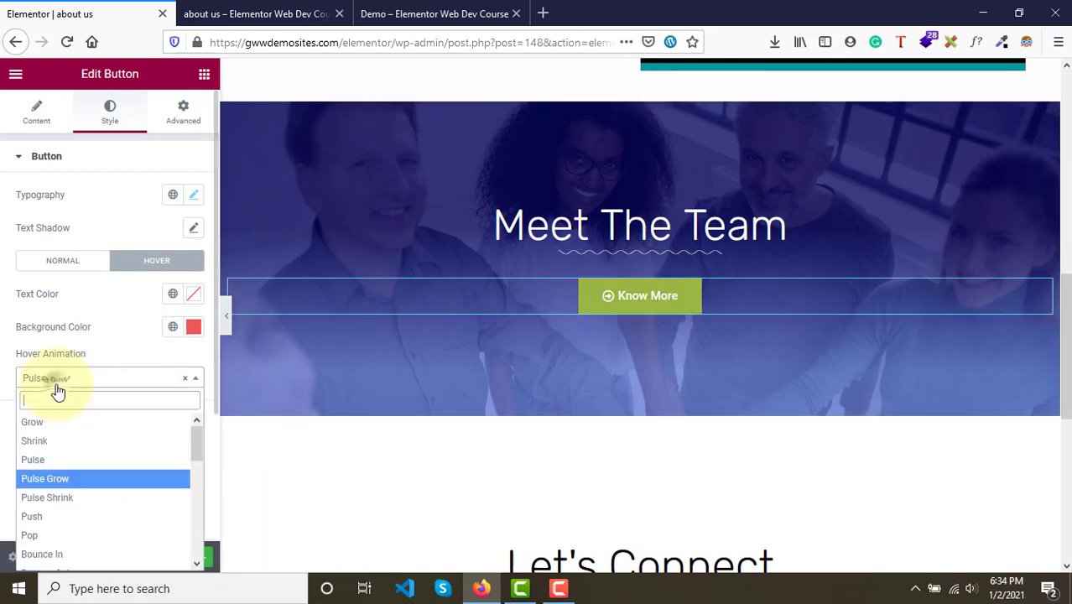
click(50, 445)
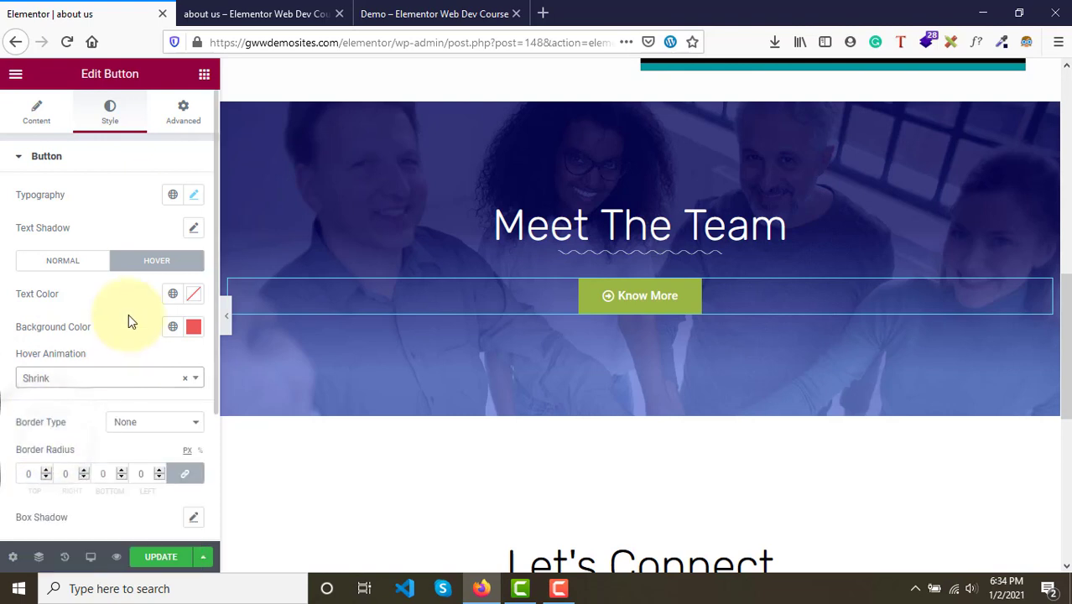
- Check the button's normal and hover states and save the page
click(56, 260)
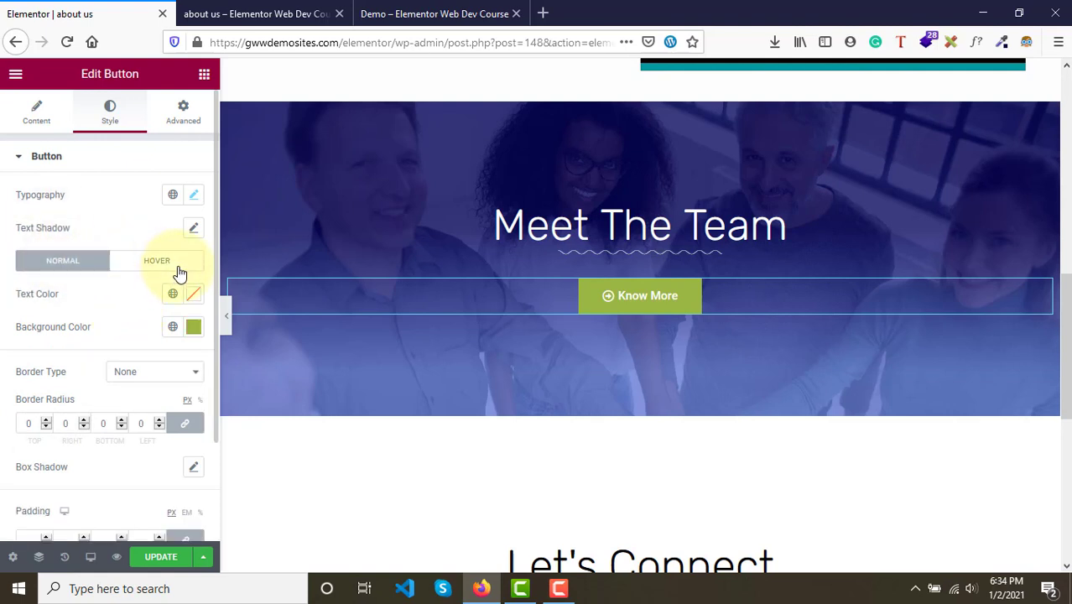
click(179, 273)
click(46, 263)
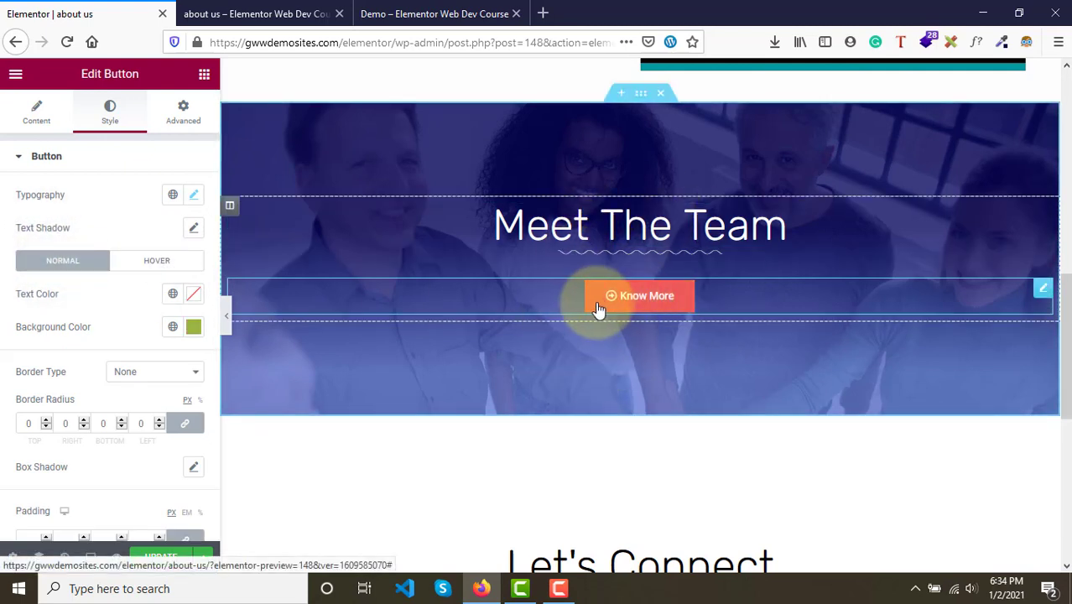
click(145, 267)
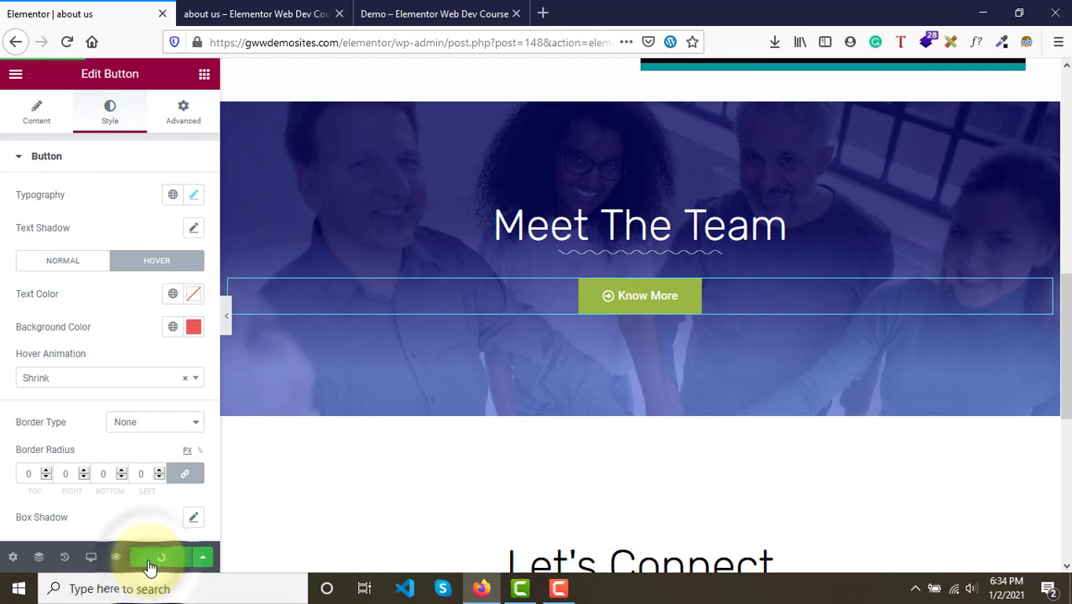
- Compare the Meet The Team section in the page preview with the demo page
click(333, 8)
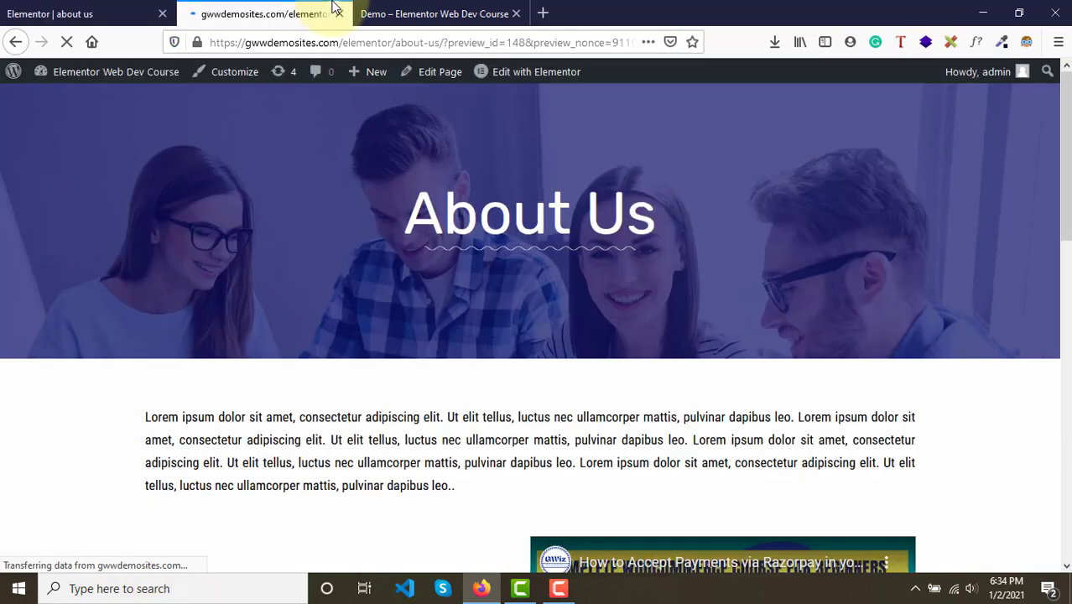
scroll(387, 295, down, 5)
scroll(386, 298, down, 4)
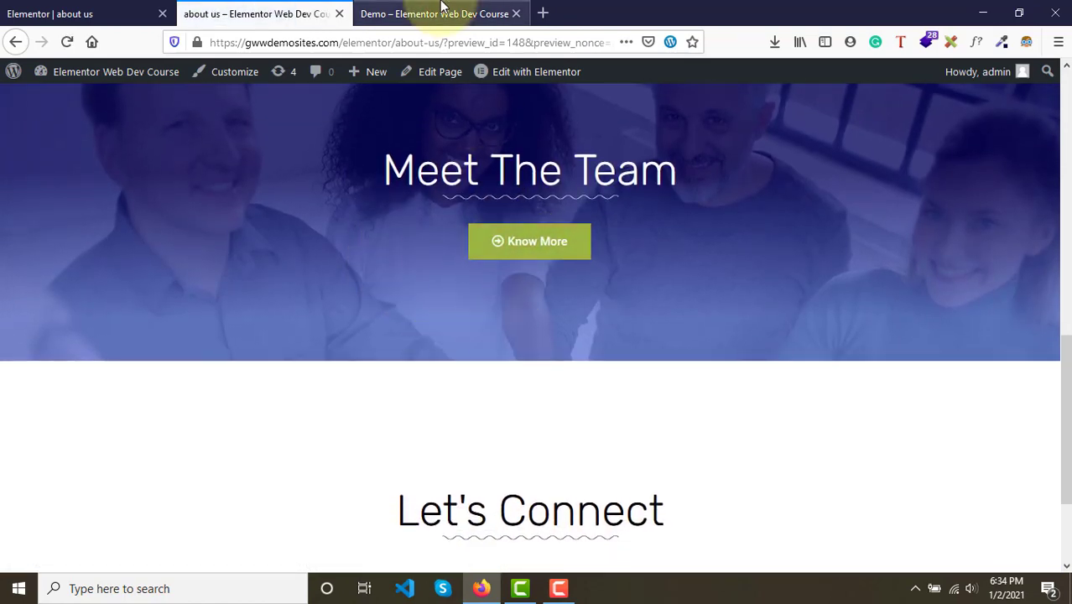
click(453, 14)
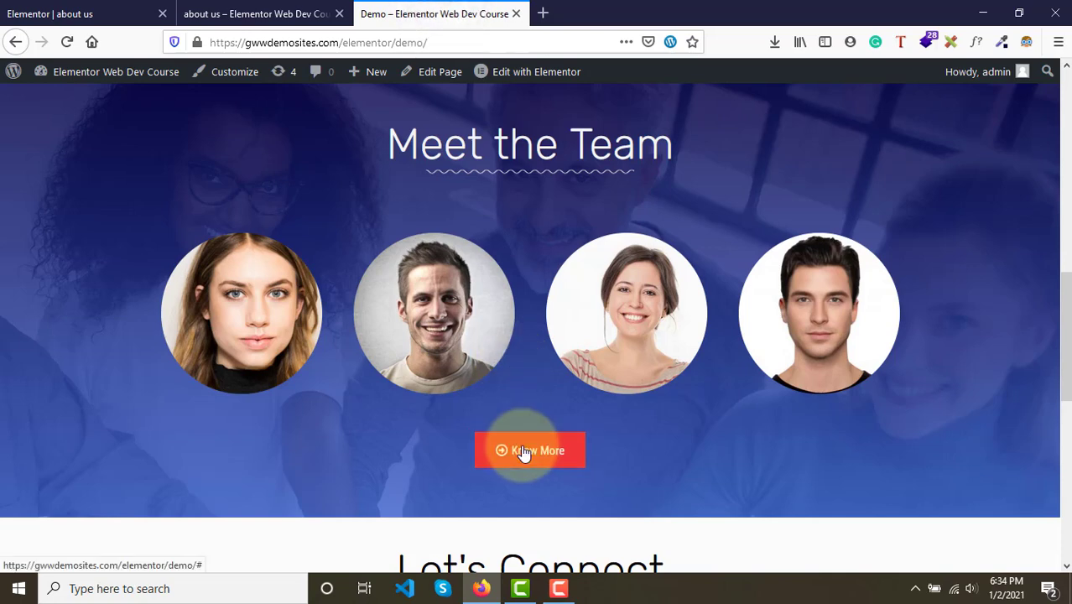
click(256, 13)
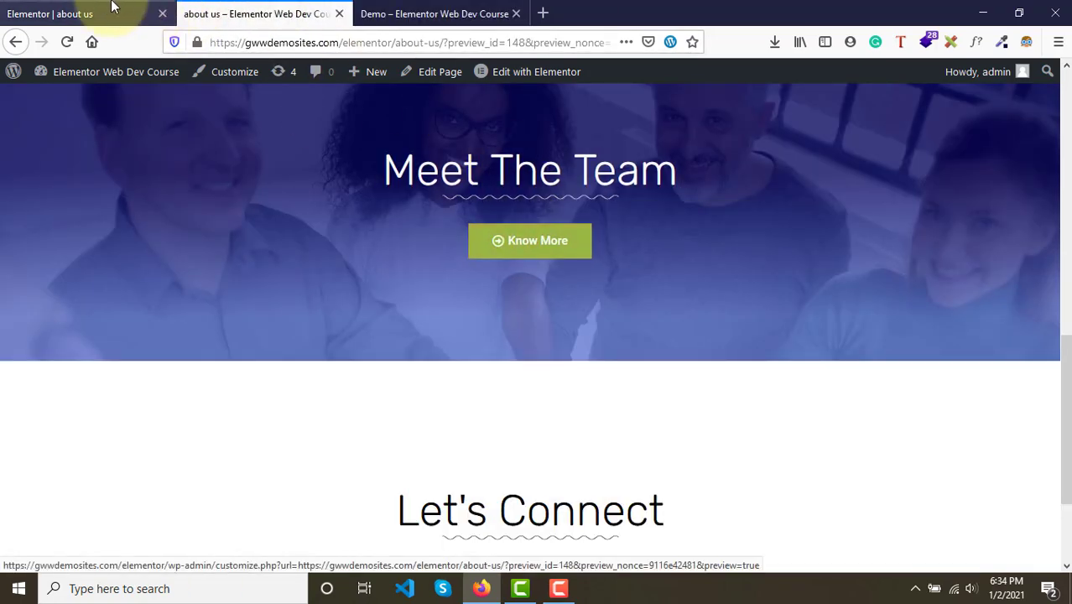
click(88, 12)
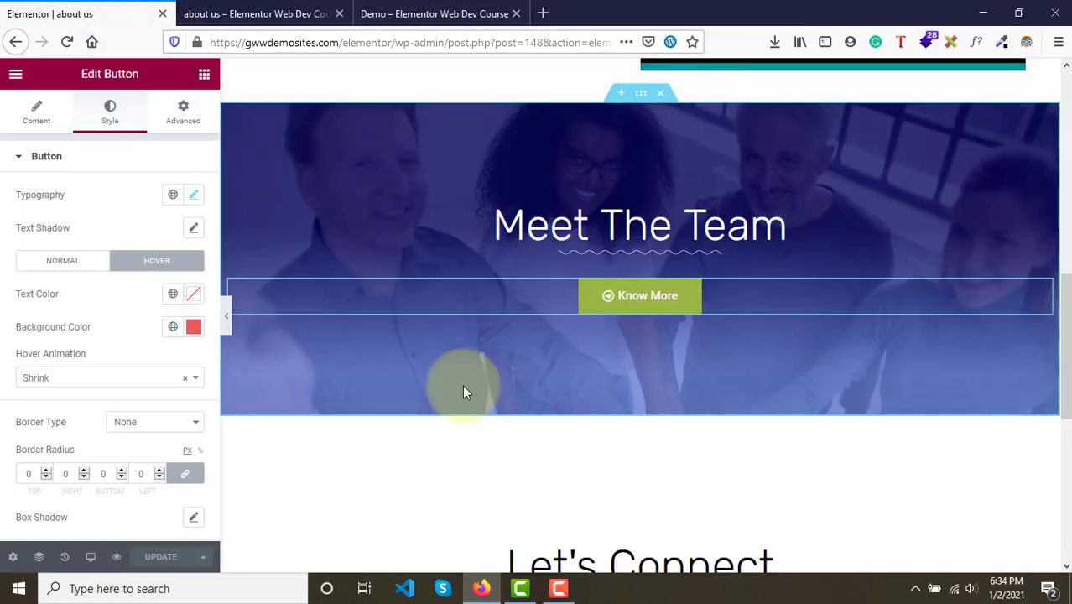
- Add an inner section between the Meet The Team heading and the Know More button
scroll(464, 391, up, 1)
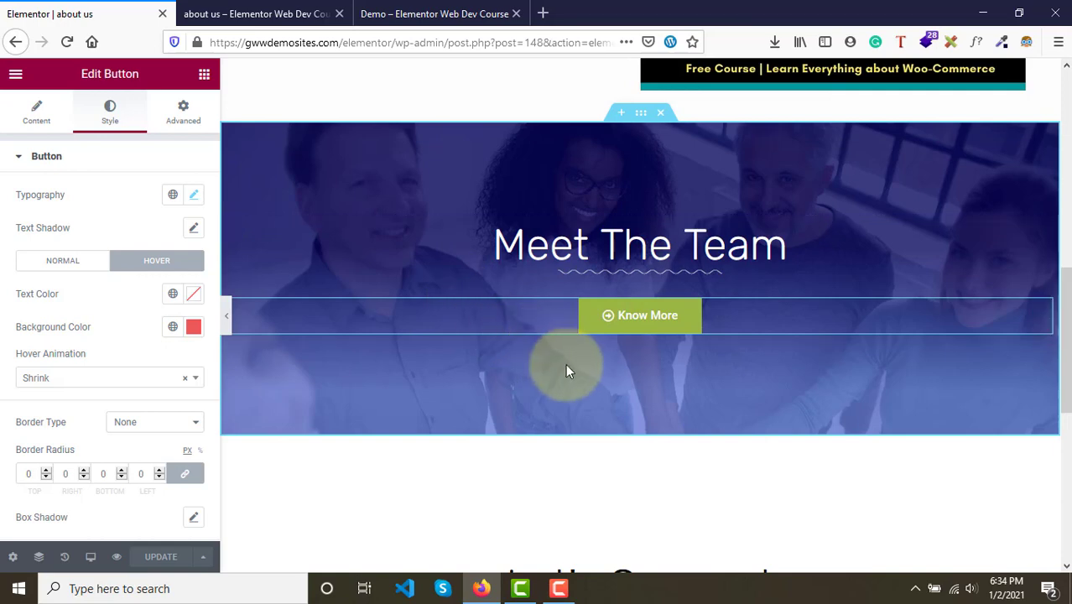
scroll(569, 371, up, 2)
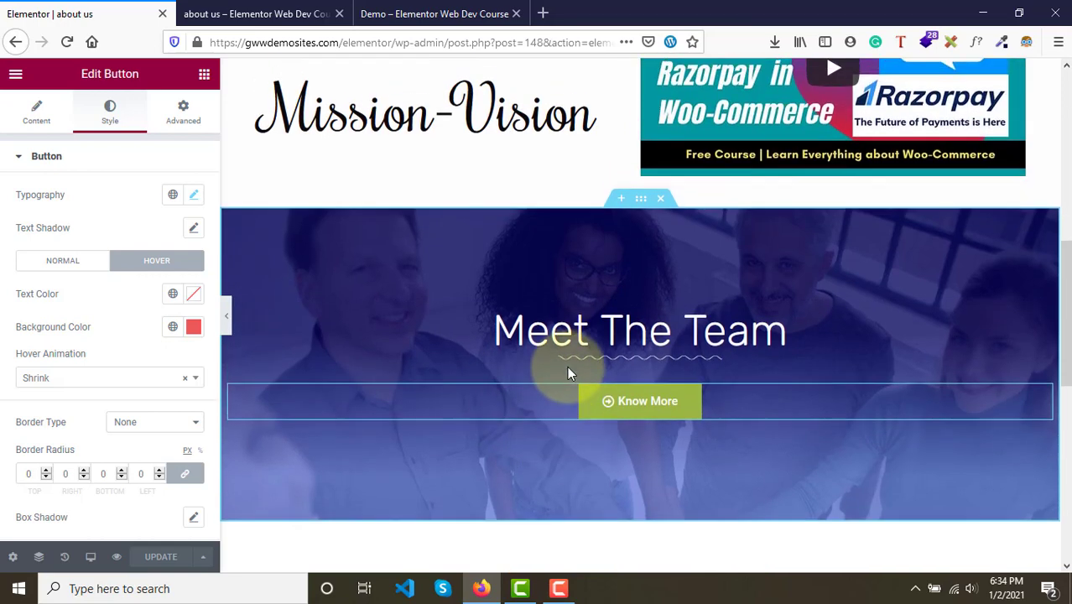
scroll(567, 369, down, 5)
scroll(629, 283, up, 3)
scroll(626, 286, down, 1)
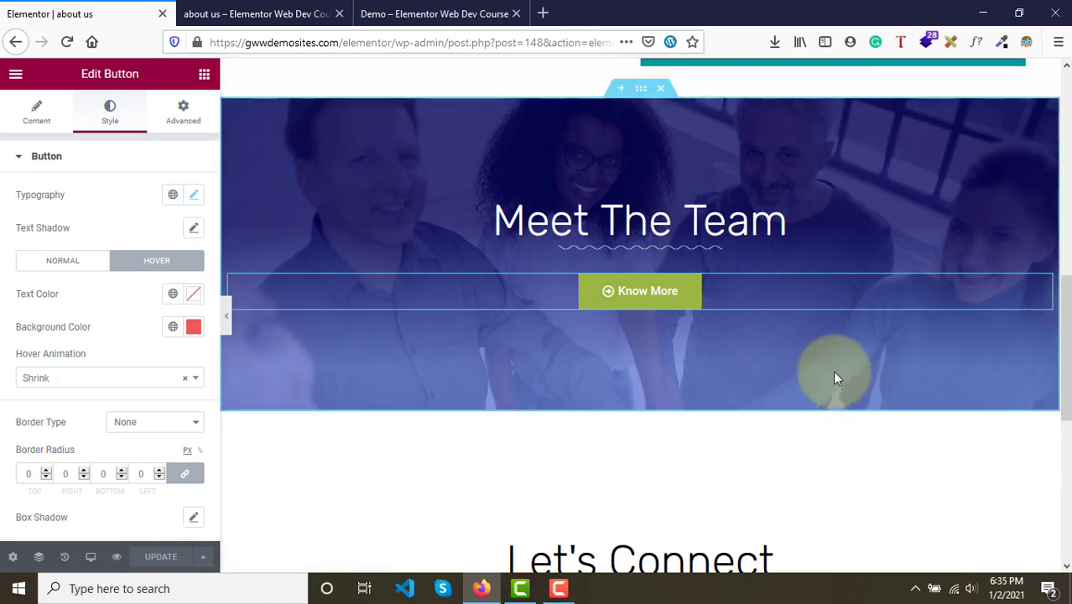
scroll(834, 376, up, 2)
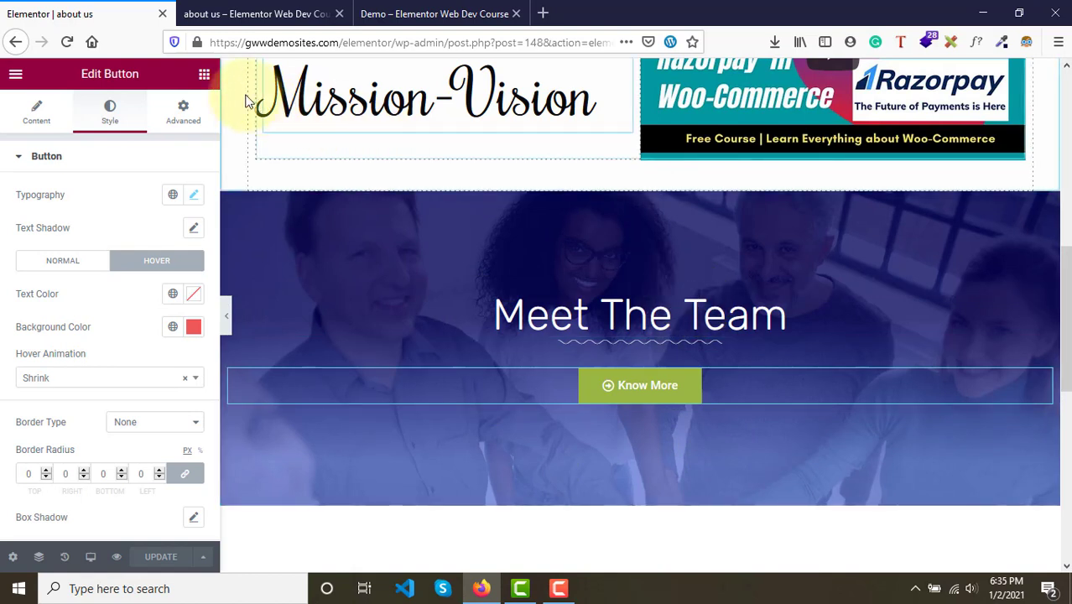
click(202, 77)
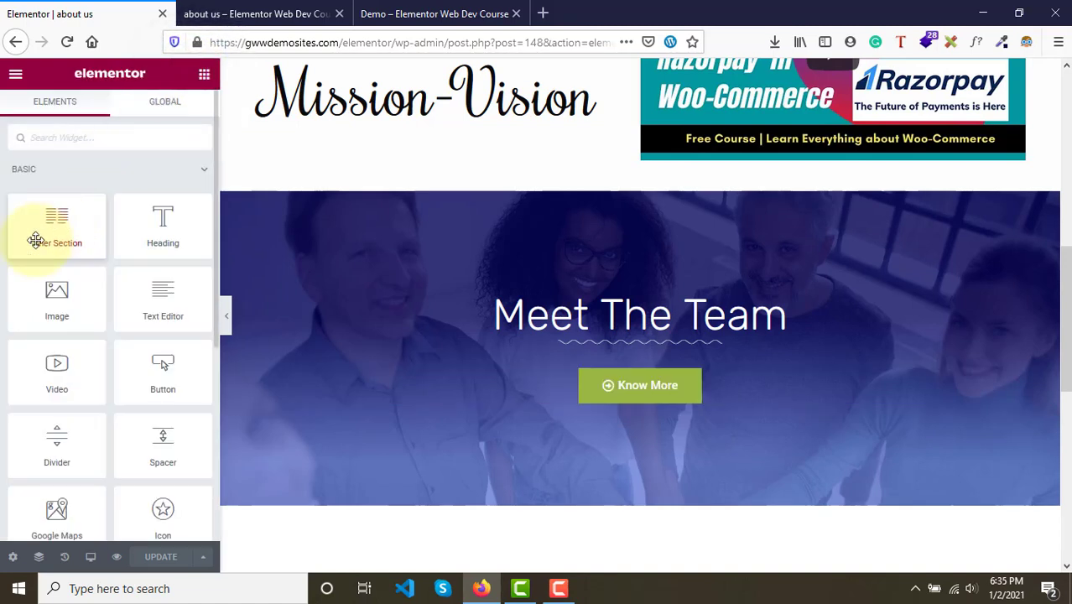
drag(37, 240, 684, 388)
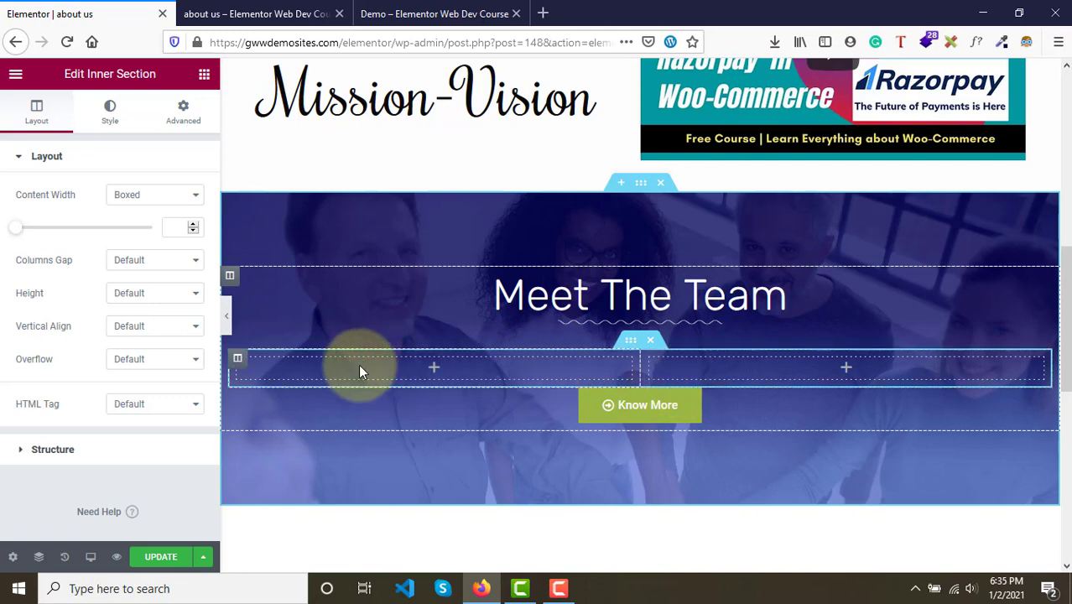
- Add columns to the inner section so it has four columns, matching the demo's team row
click(432, 13)
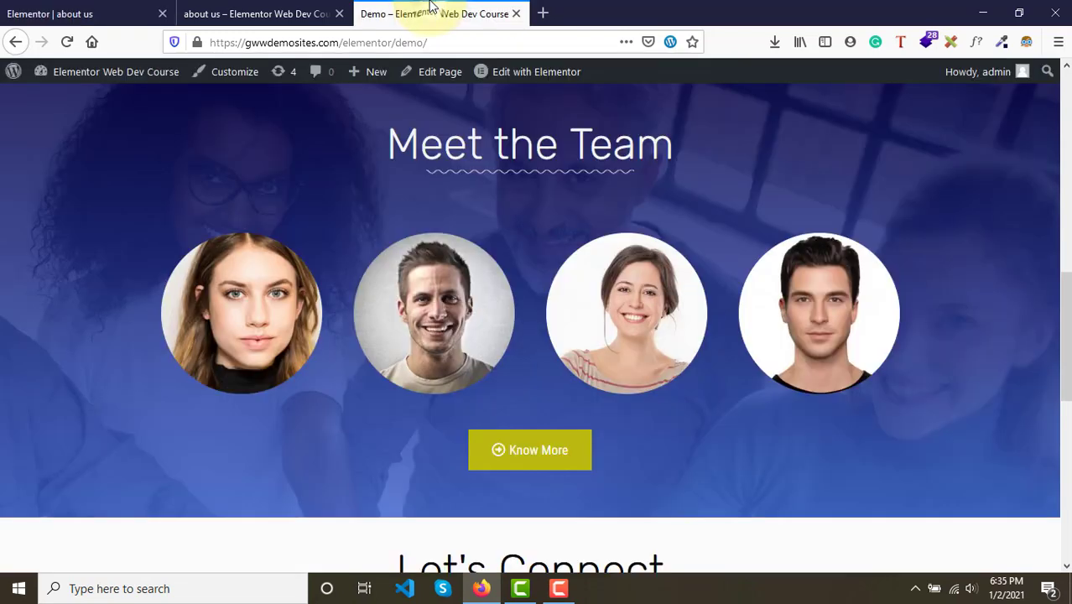
click(101, 21)
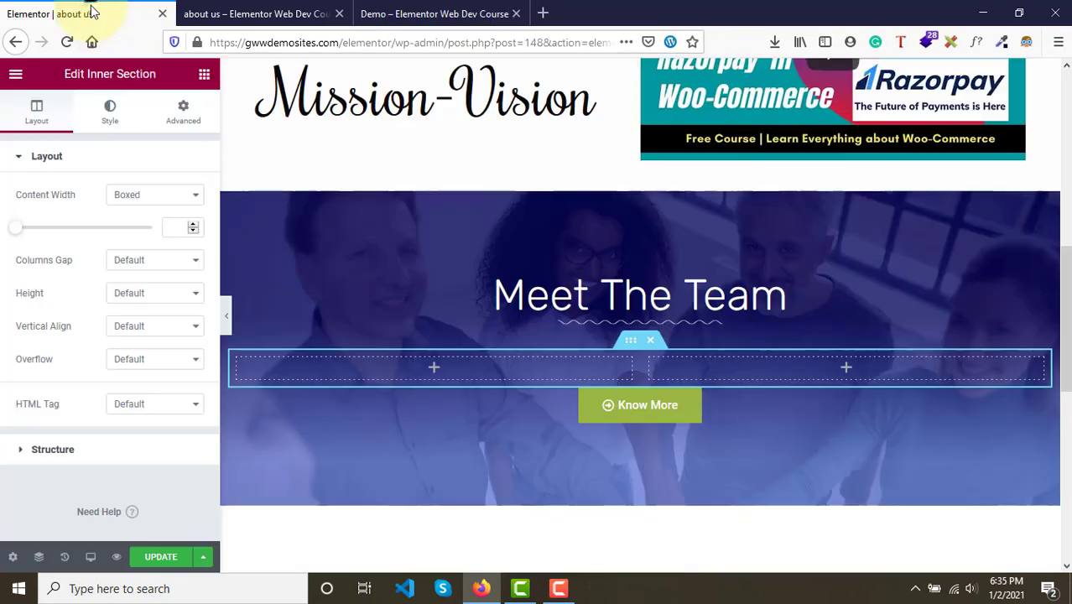
right_click(240, 359)
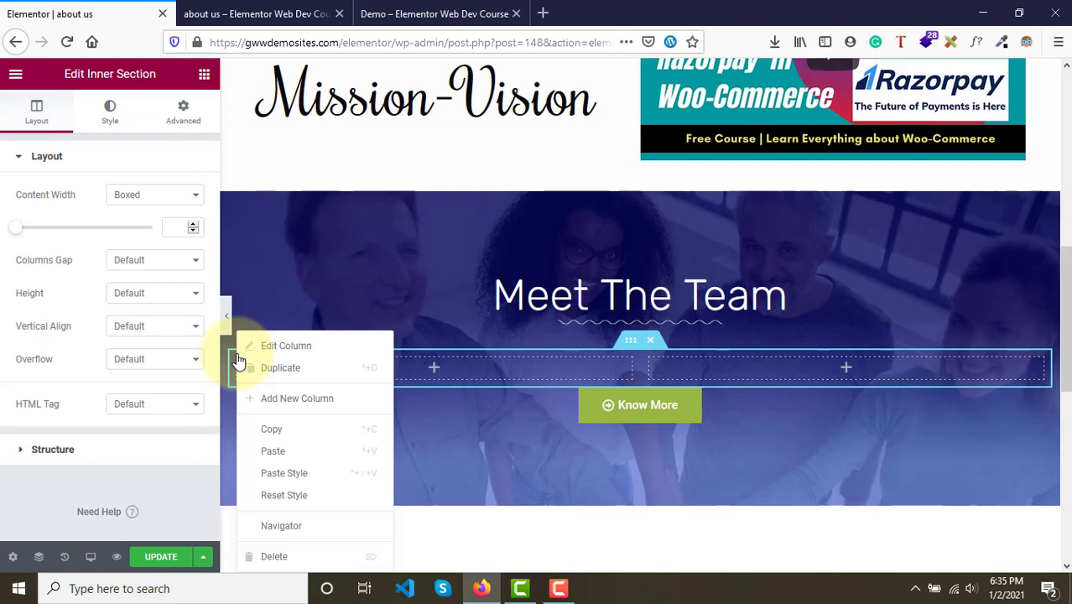
click(289, 377)
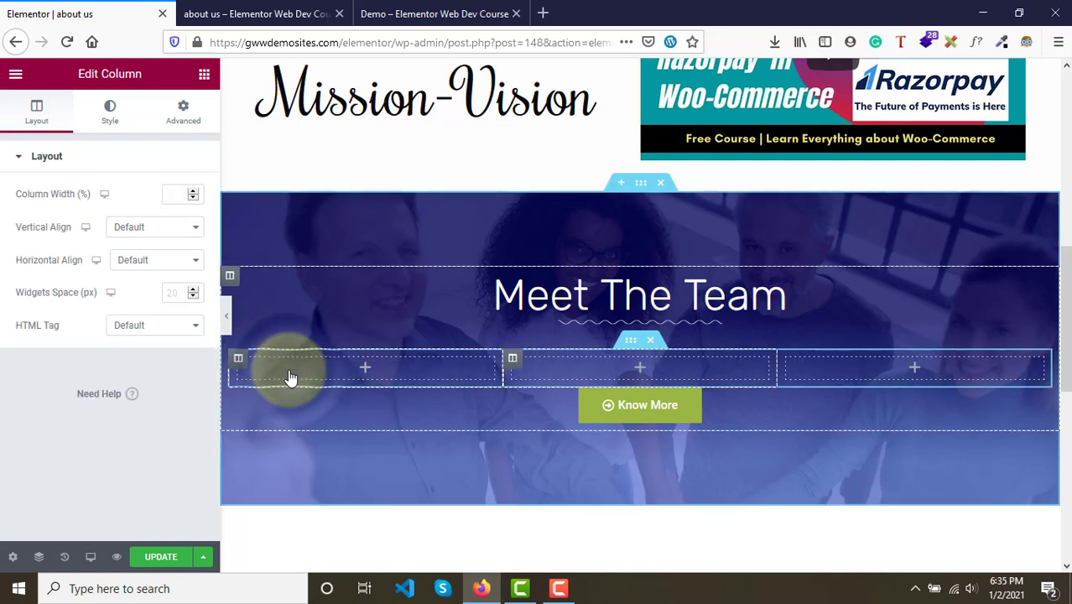
right_click(237, 363)
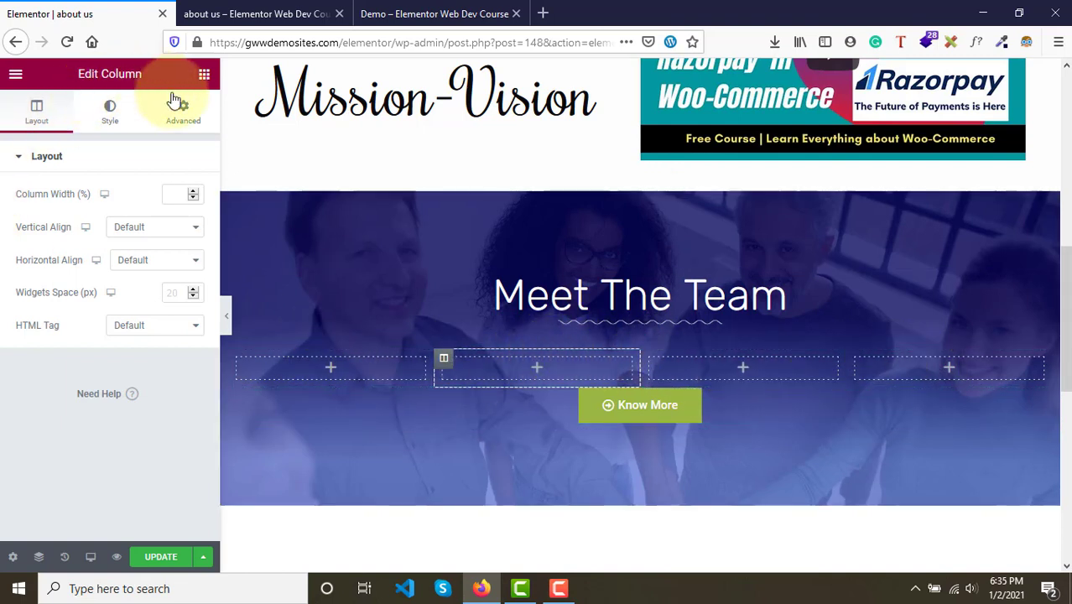
- Add an Image widget to the first team column and insert the long-haired woman's portrait from the media library
click(204, 76)
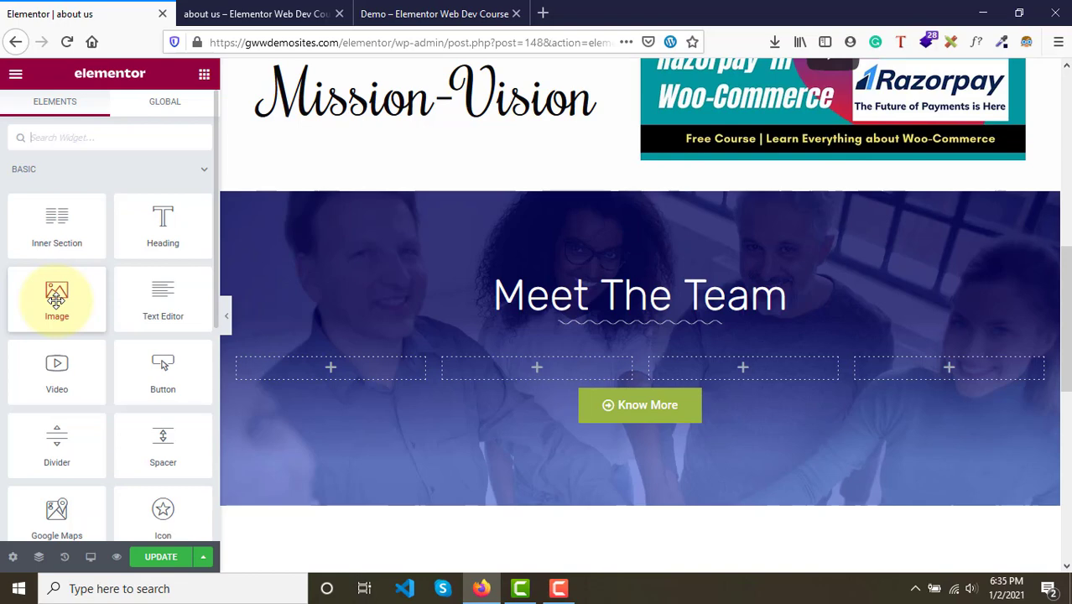
drag(57, 300, 326, 376)
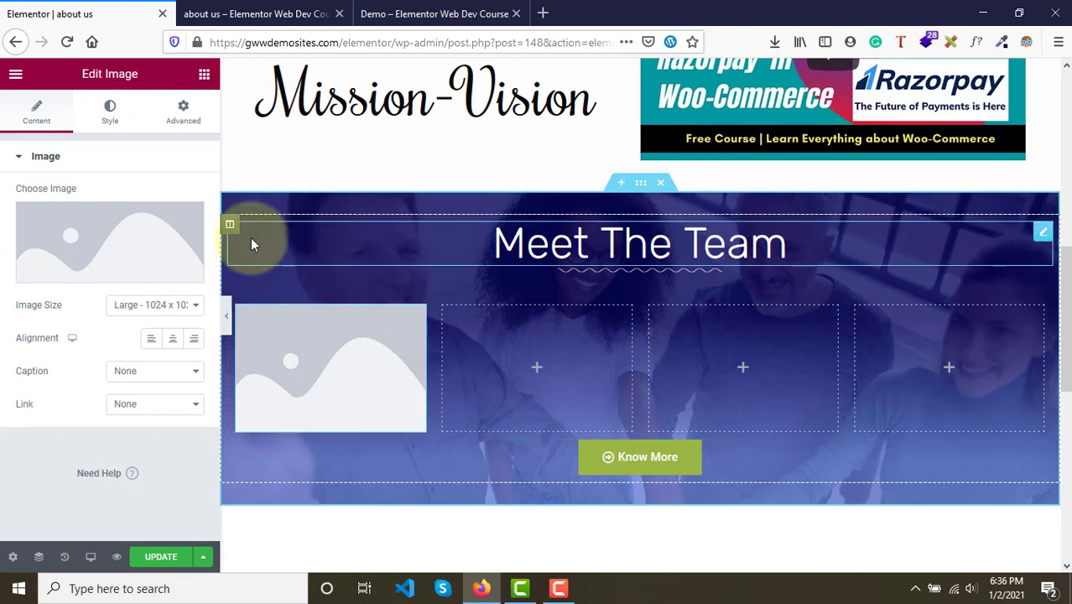
click(109, 240)
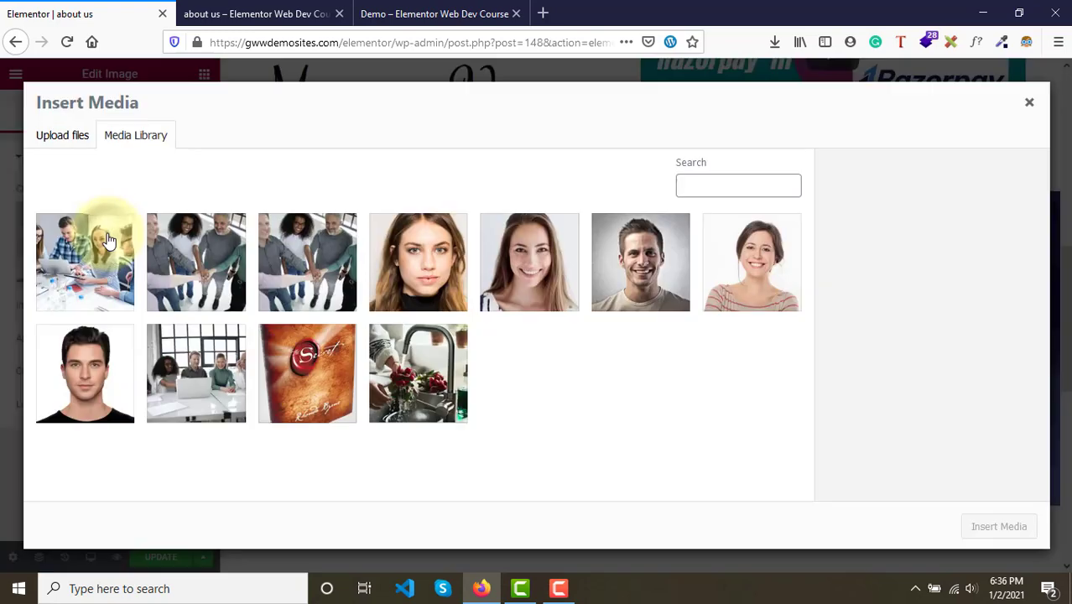
click(442, 269)
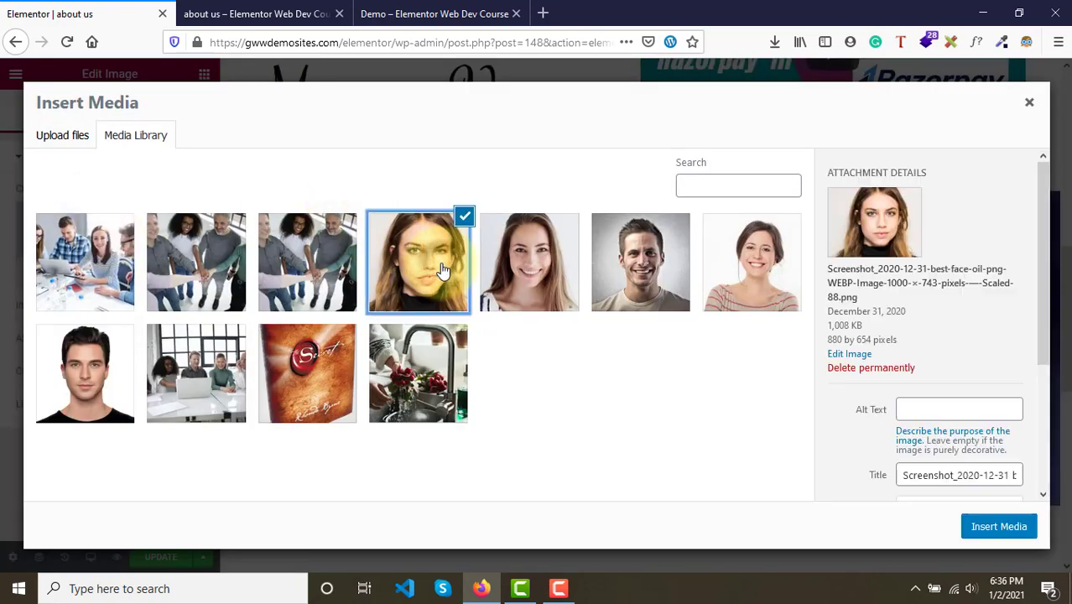
click(993, 519)
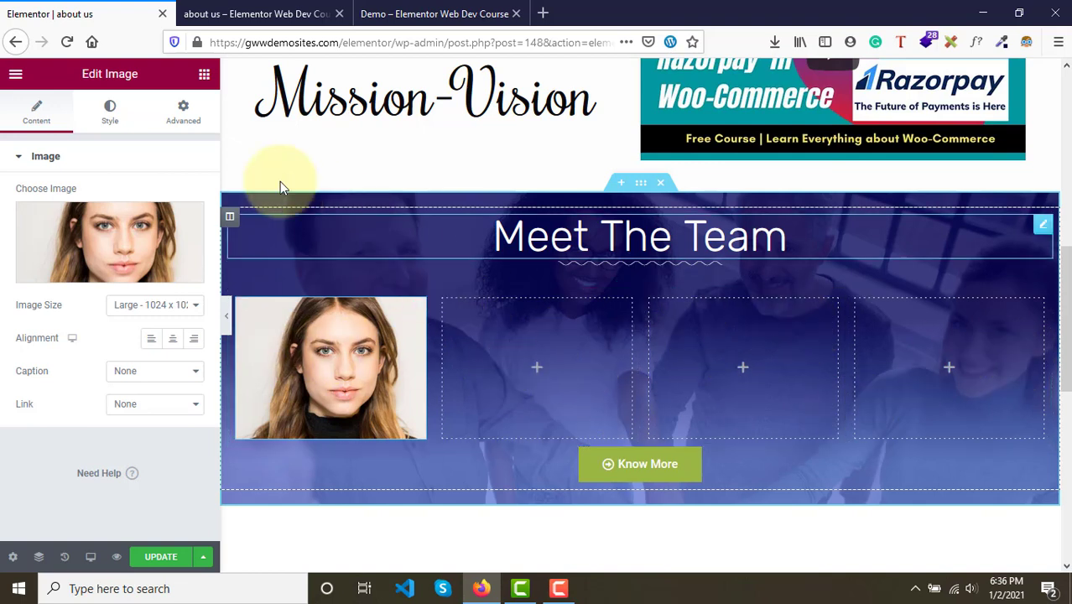
- Add Image widgets to the second, third and fourth team columns
click(205, 75)
drag(25, 298, 502, 379)
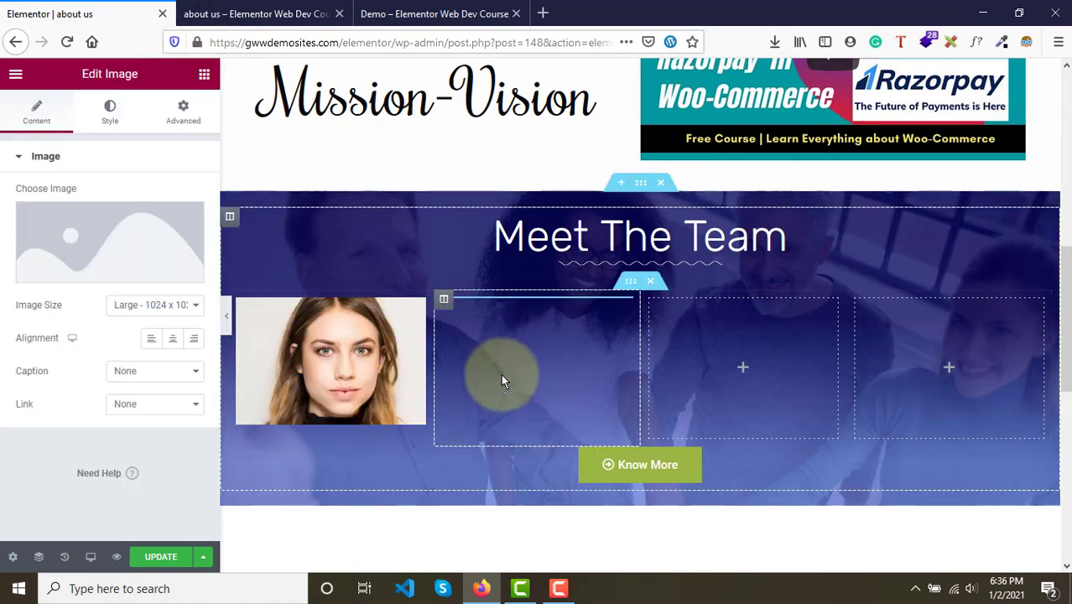
click(201, 77)
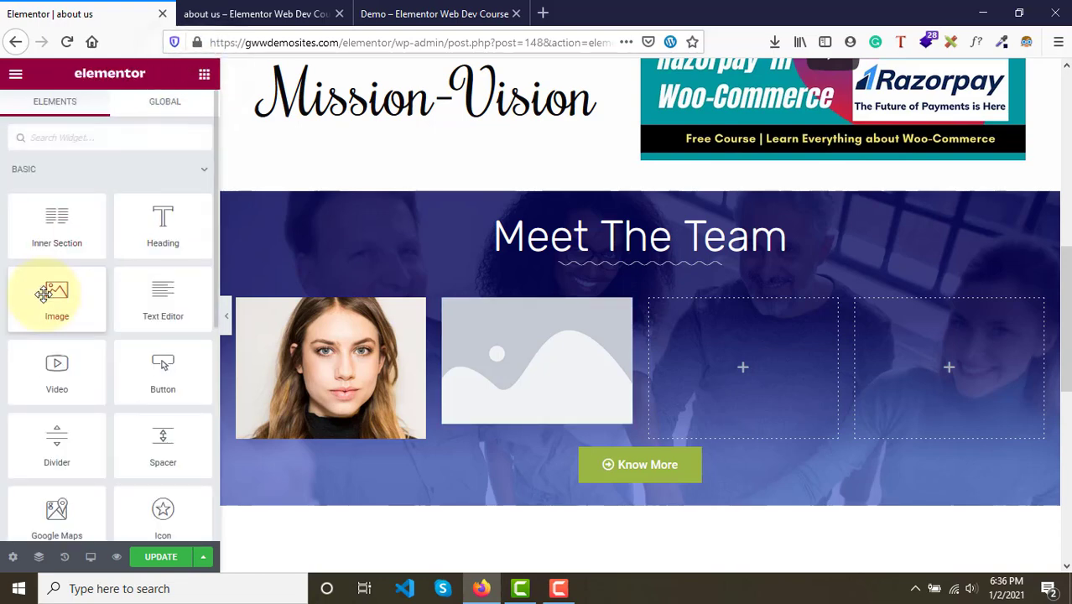
drag(55, 292, 707, 369)
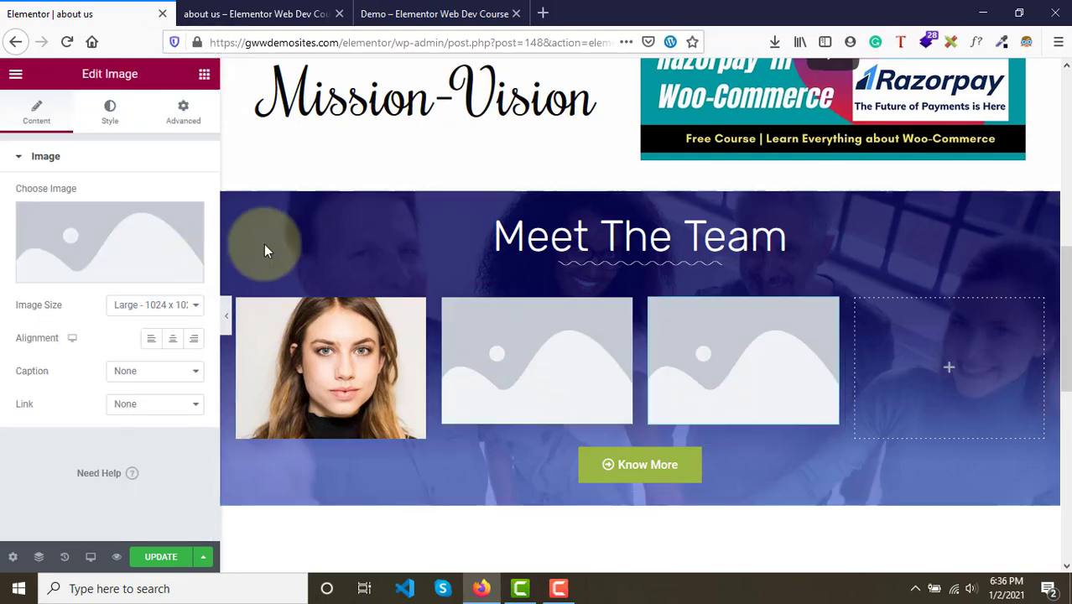
click(204, 74)
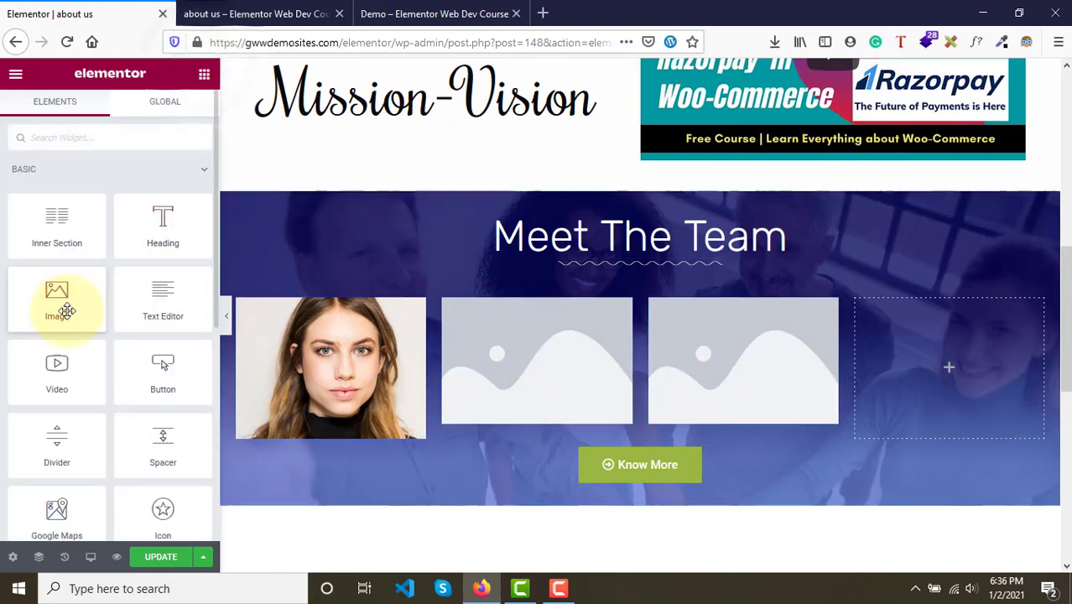
drag(60, 297, 872, 356)
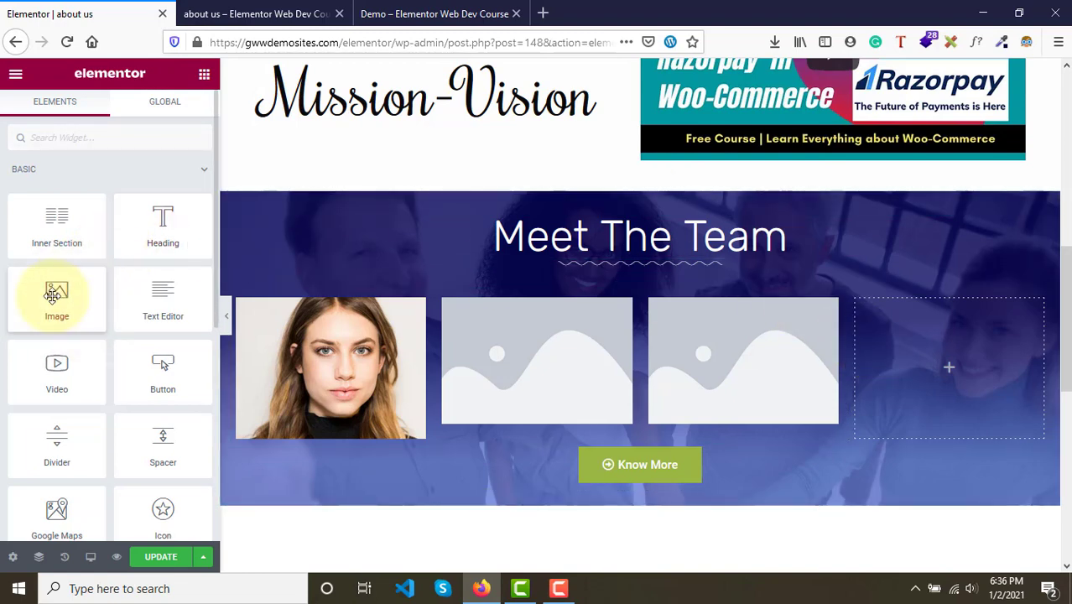
drag(53, 292, 938, 378)
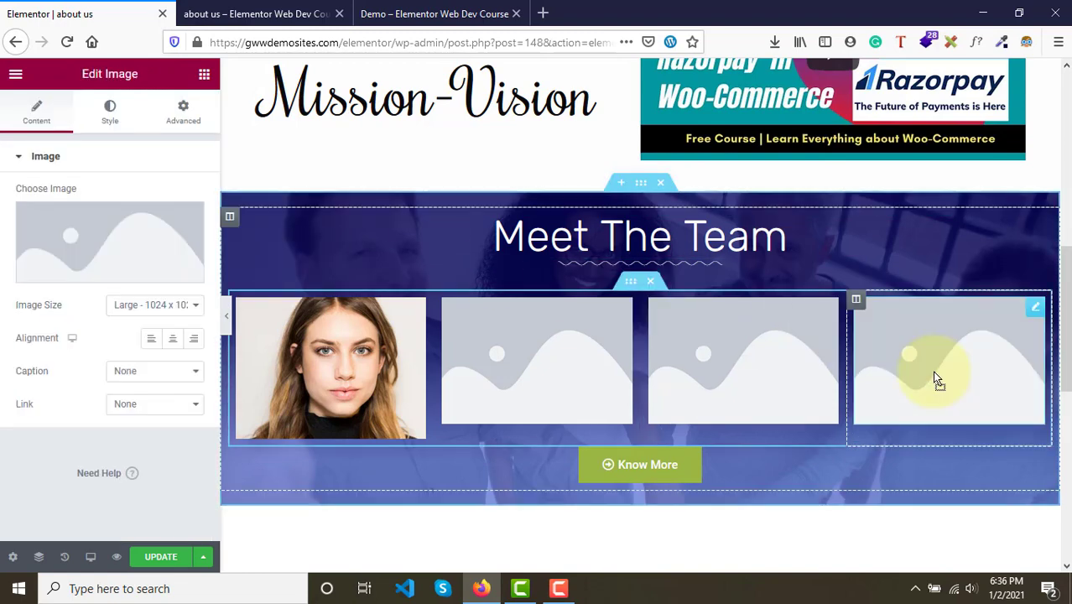
- Set the second column's image to the smiling man's portrait from the media library
click(565, 350)
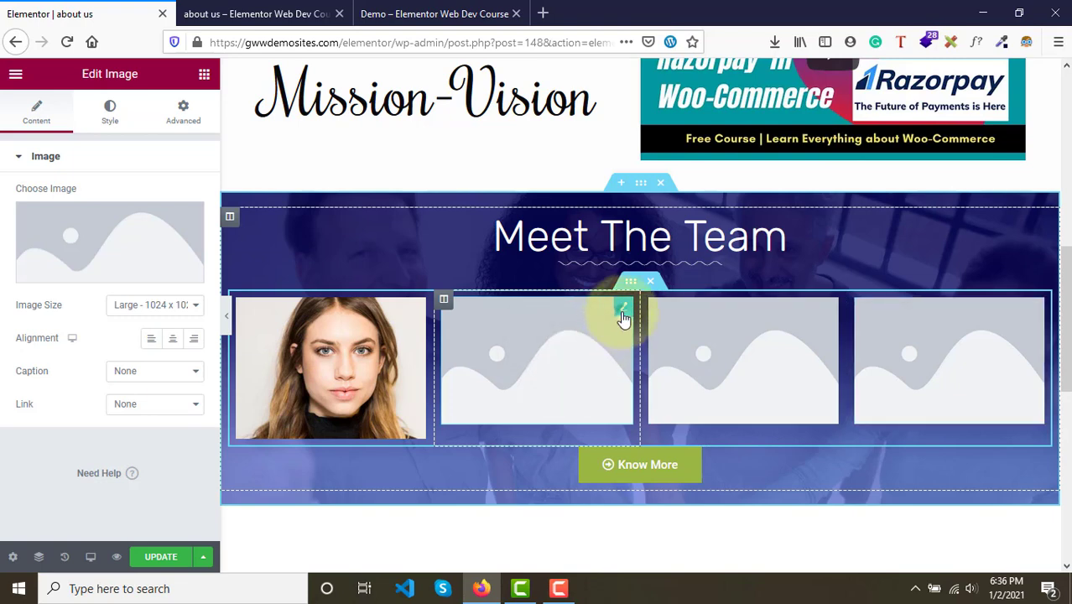
click(124, 232)
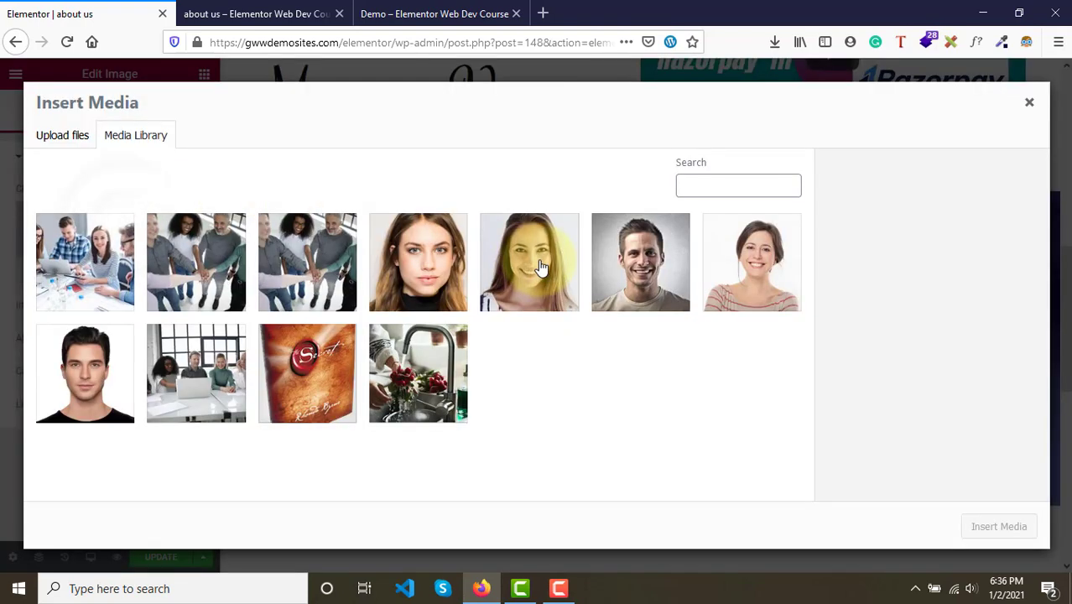
click(655, 275)
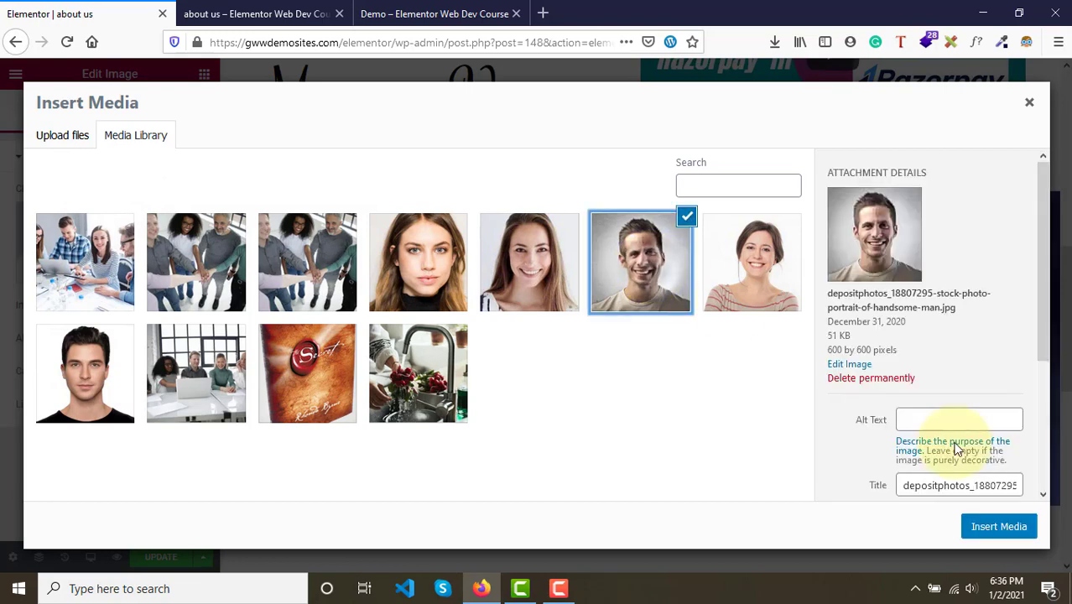
click(1003, 528)
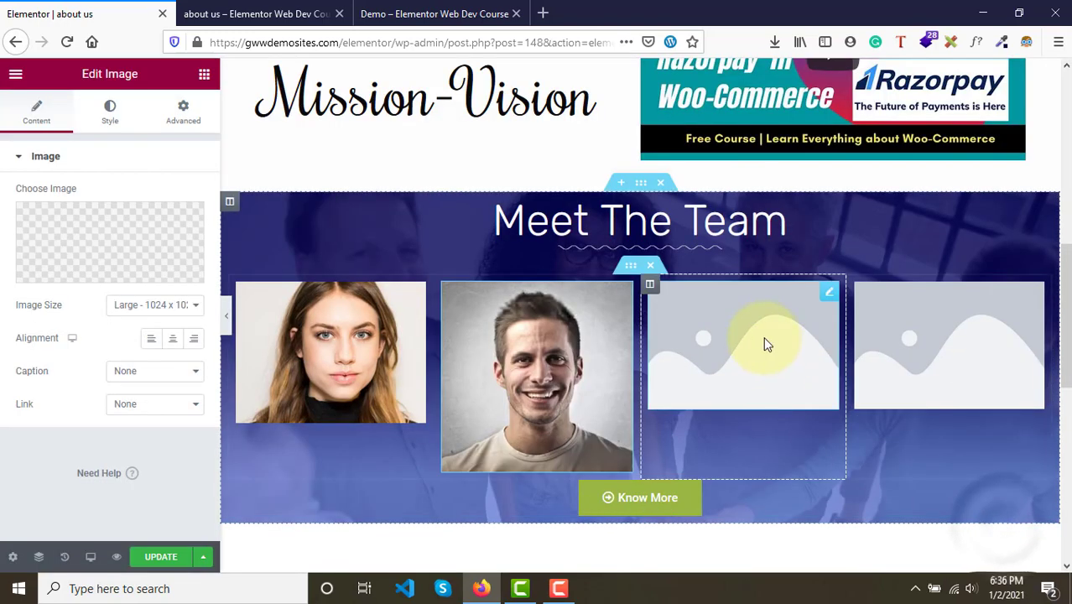
- Set the third column's image to the portrait of the woman in the striped top
click(751, 327)
click(74, 232)
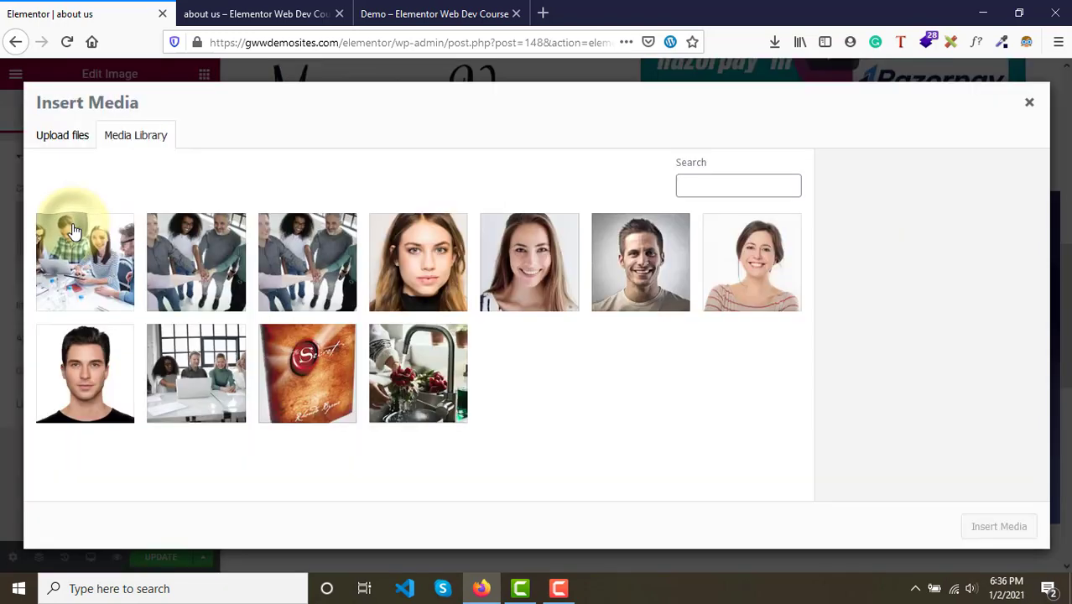
click(768, 272)
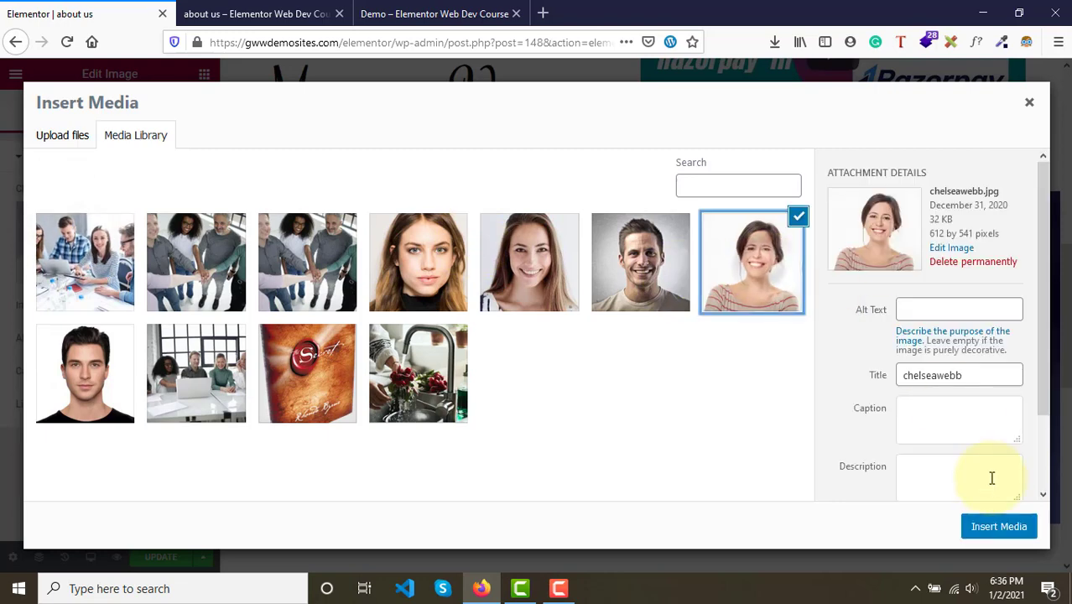
click(998, 528)
- Set the fourth column's image to the dark-haired man's portrait and update the page
click(960, 333)
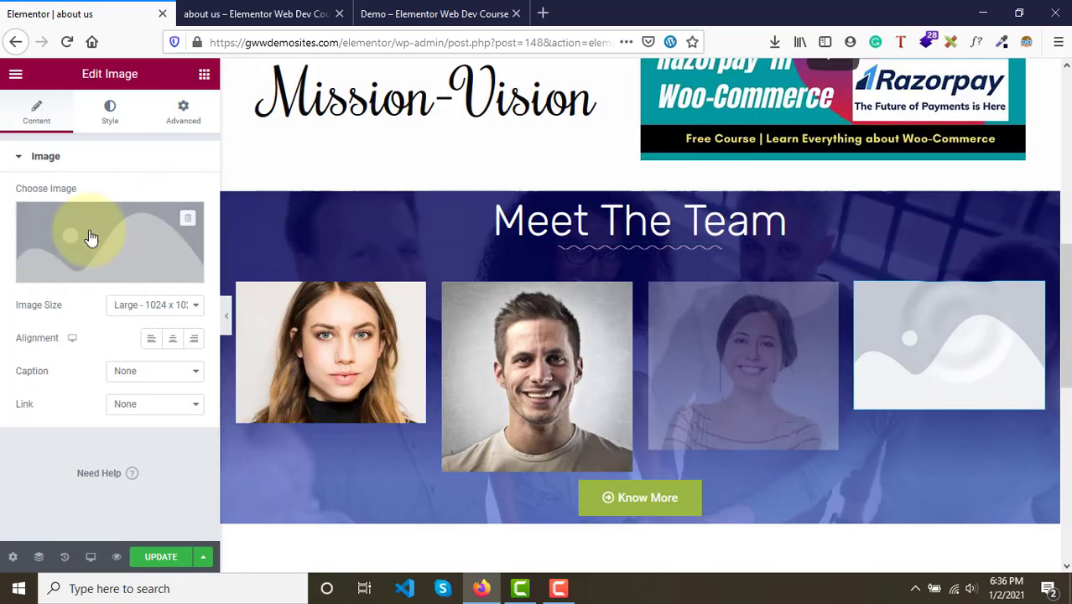
click(72, 247)
click(99, 396)
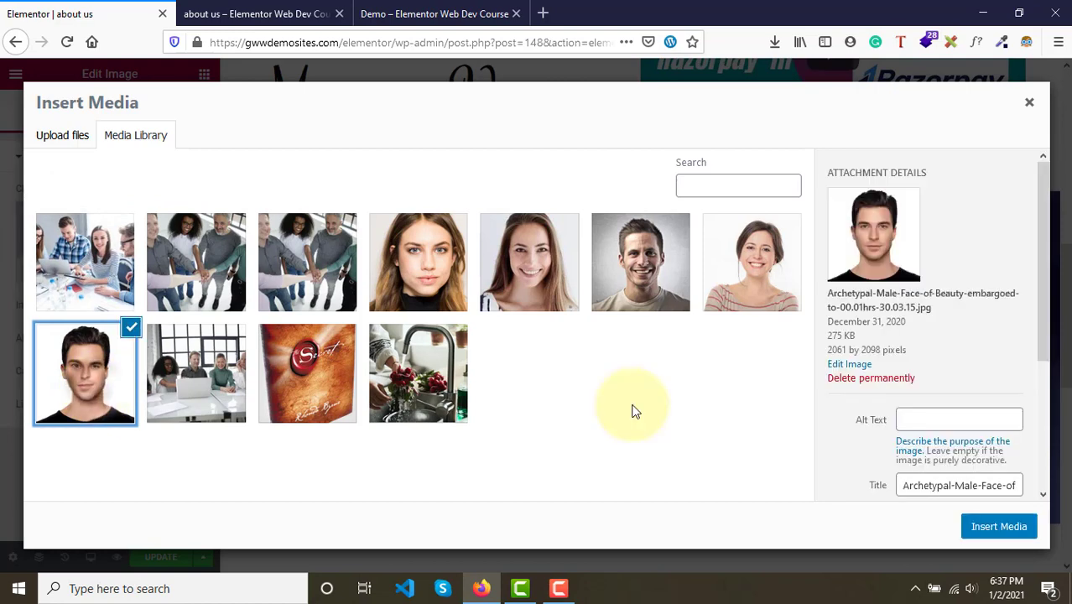
click(1003, 526)
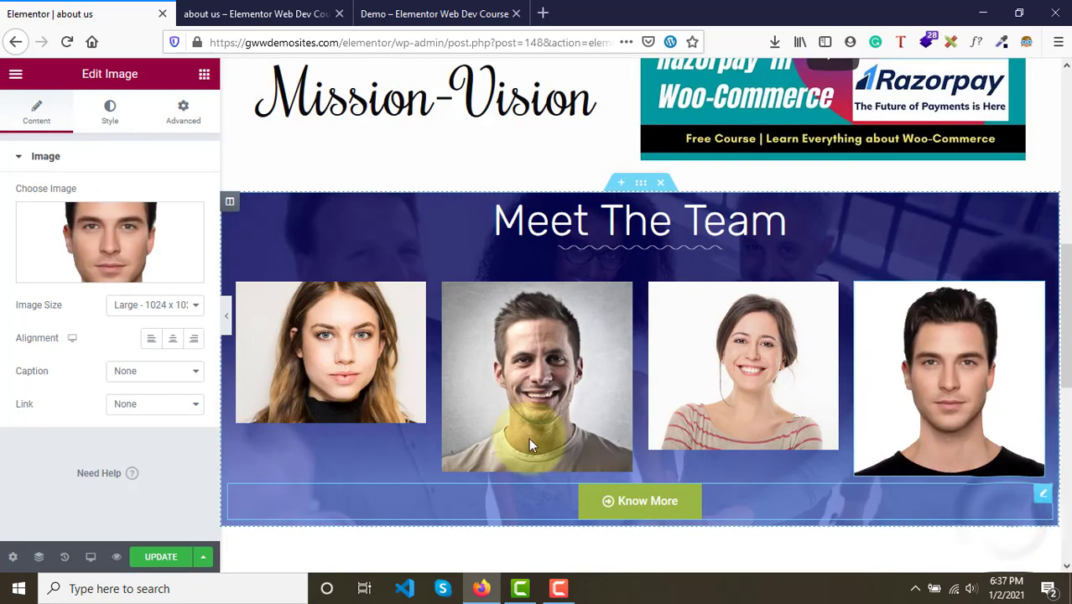
click(162, 559)
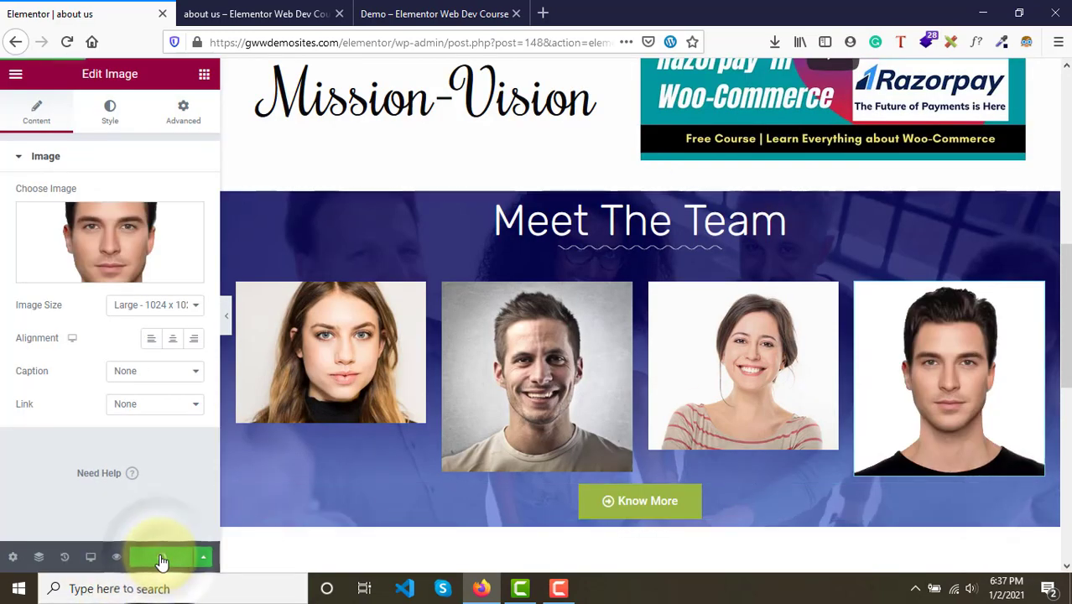
- Compare the team row in the page preview with the demo's Meet the Team portraits
click(245, 8)
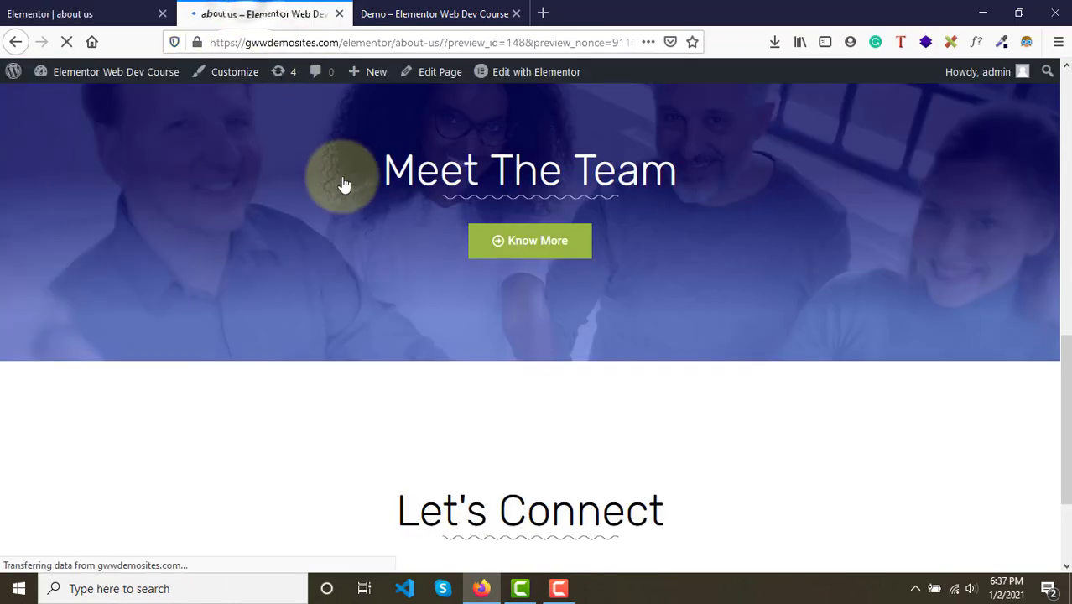
scroll(342, 185, down, 6)
scroll(342, 184, down, 2)
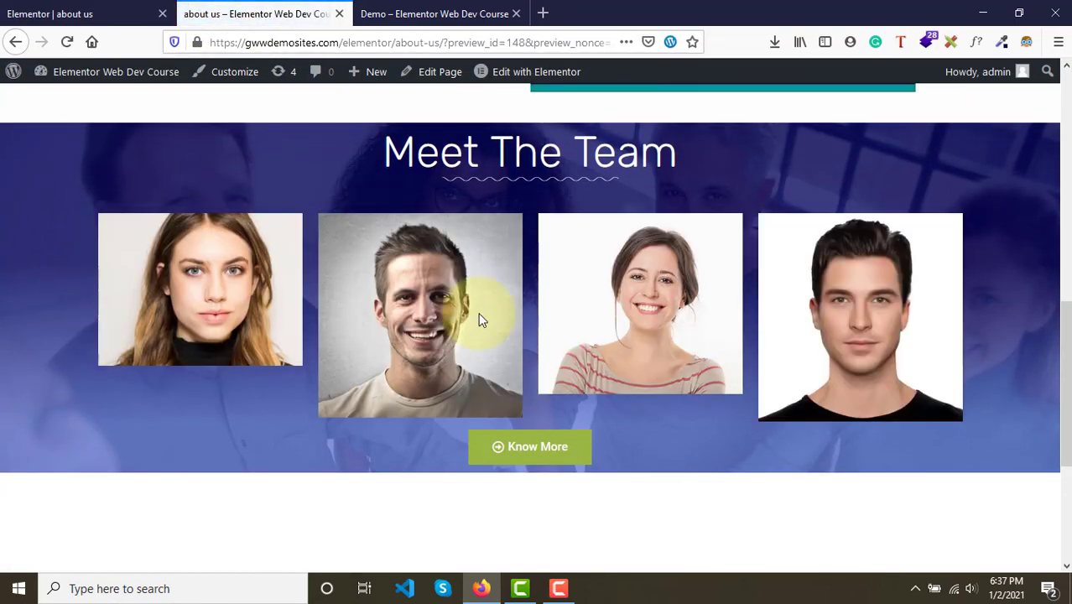
click(451, 12)
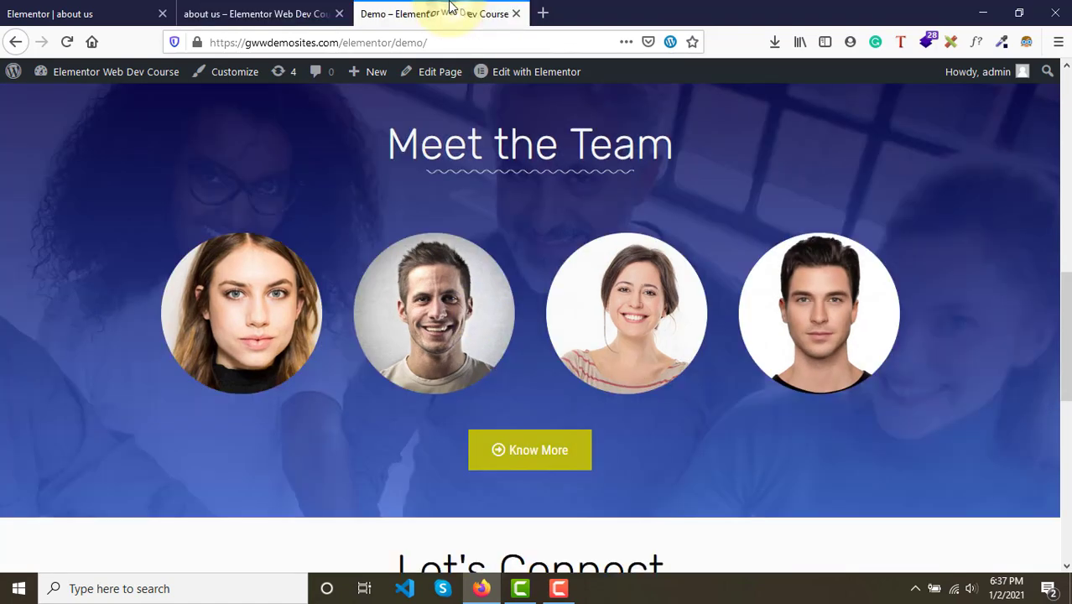
scroll(461, 317, up, 1)
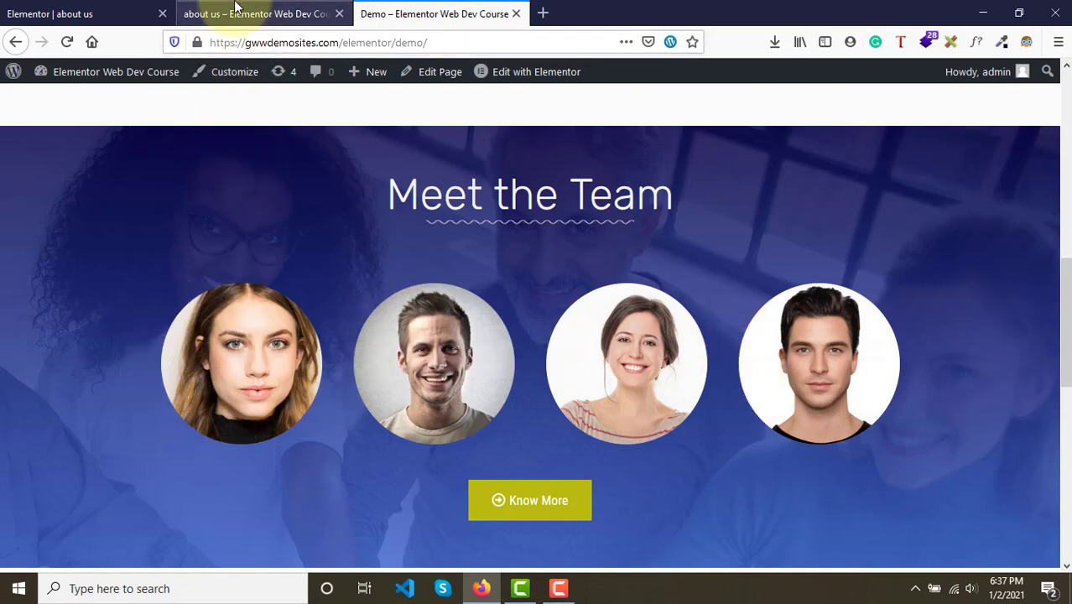
click(236, 9)
click(36, 10)
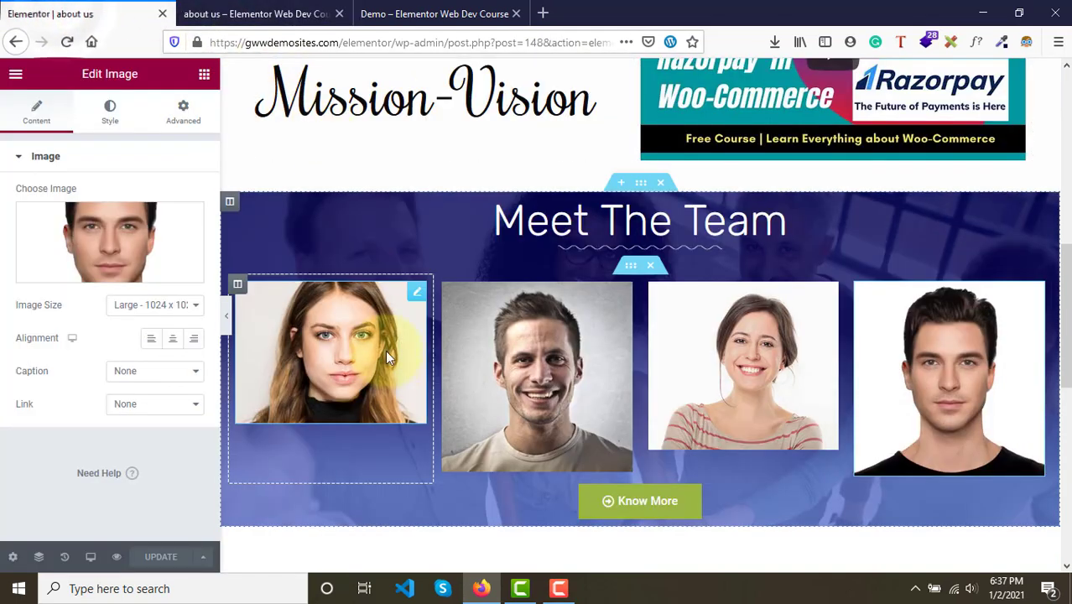
- Set the first portrait's image size to Custom 300 x 300 and apply it
click(414, 295)
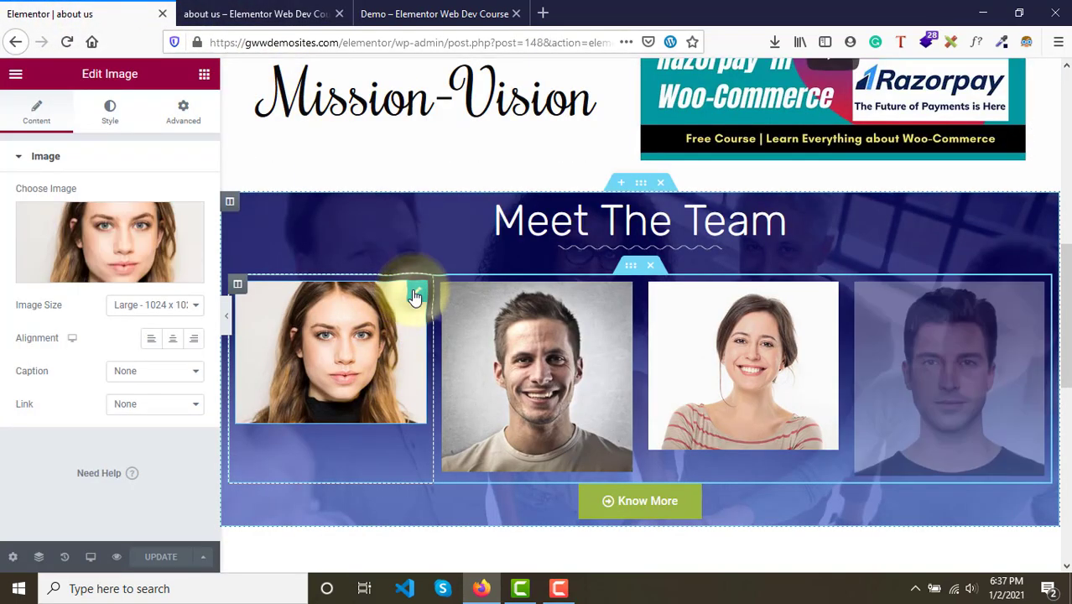
click(136, 305)
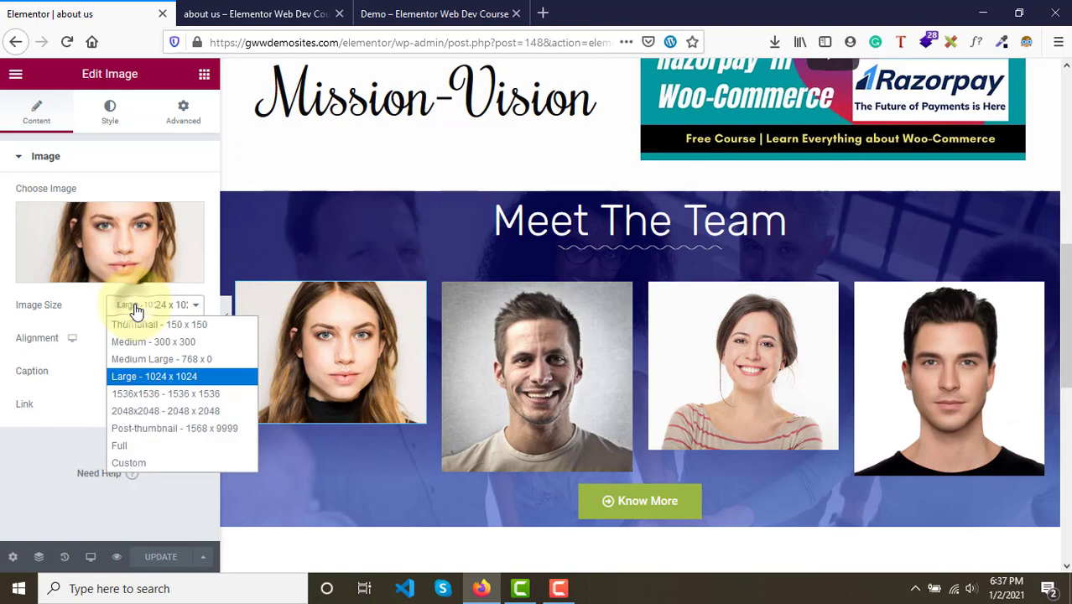
click(126, 463)
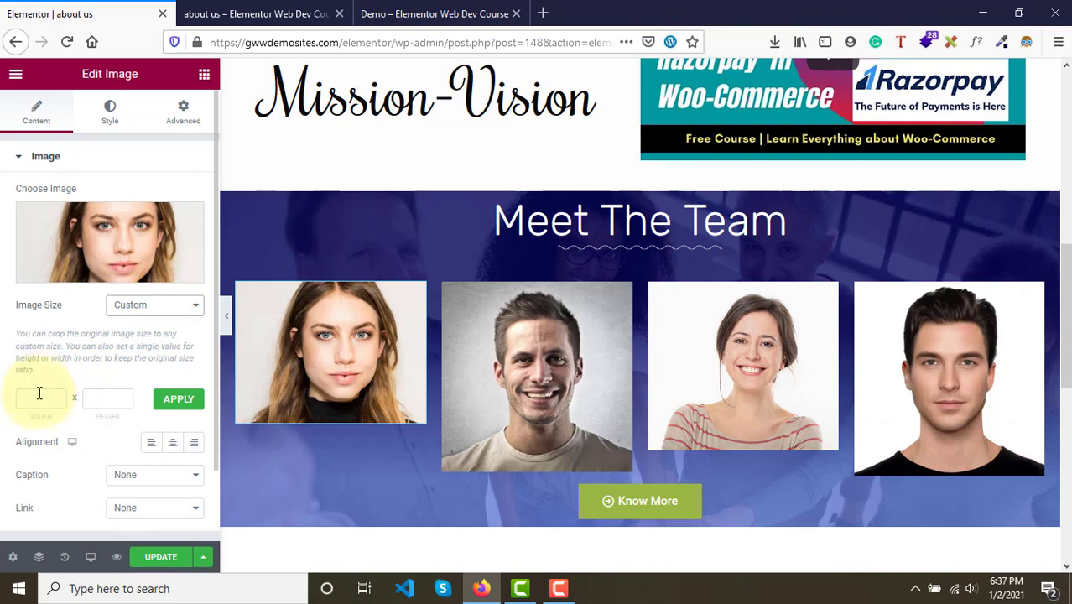
text(30)
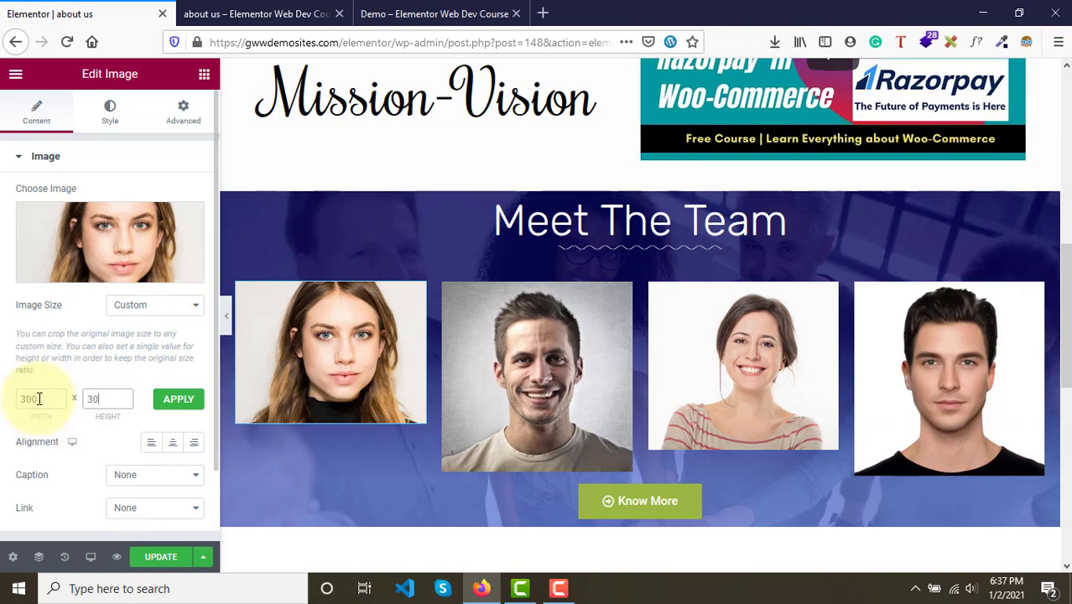
text(0)
click(188, 402)
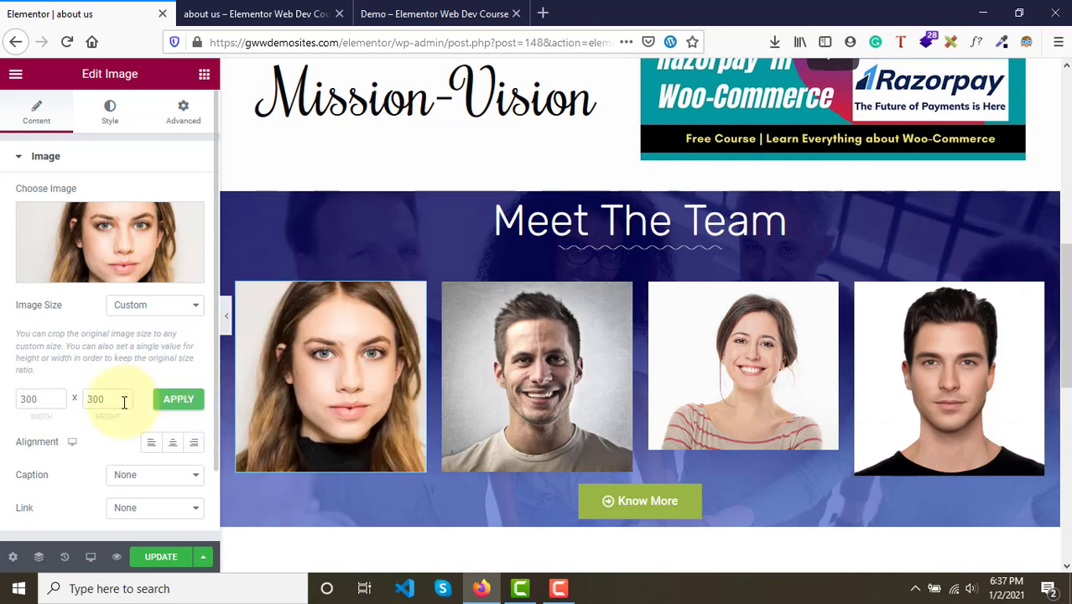
scroll(86, 436, down, 2)
scroll(87, 436, up, 2)
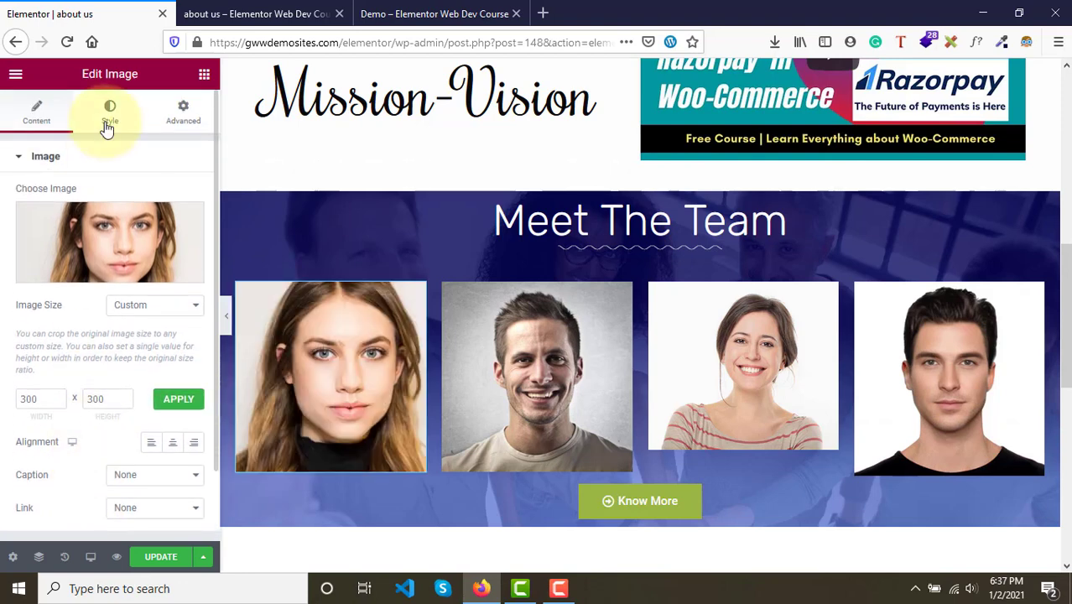
- Give the first portrait a border radius of 300 on all corners to make it circular
click(107, 127)
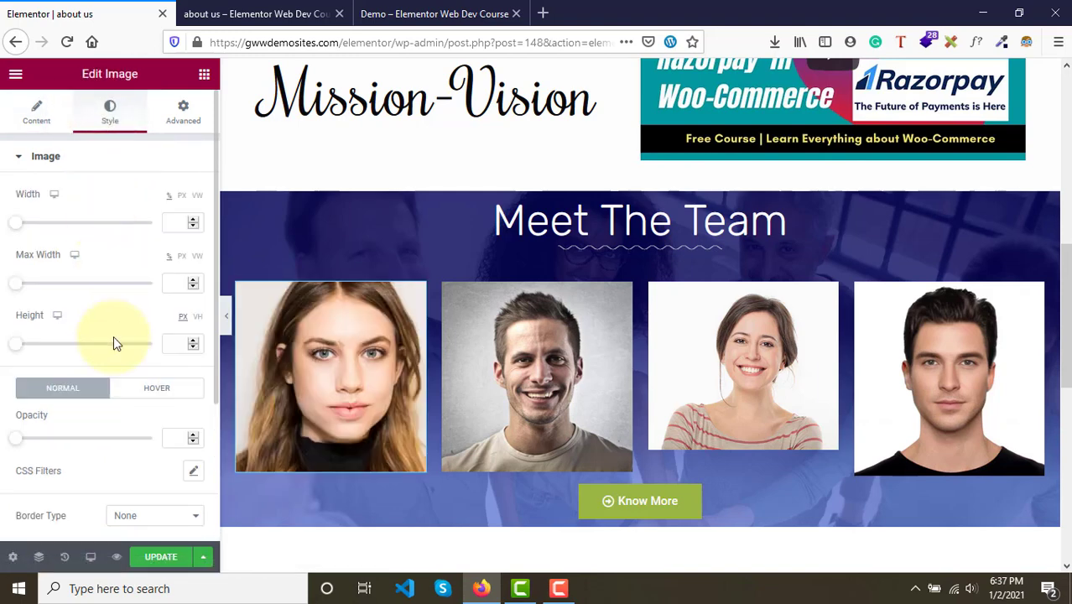
scroll(113, 336, down, 5)
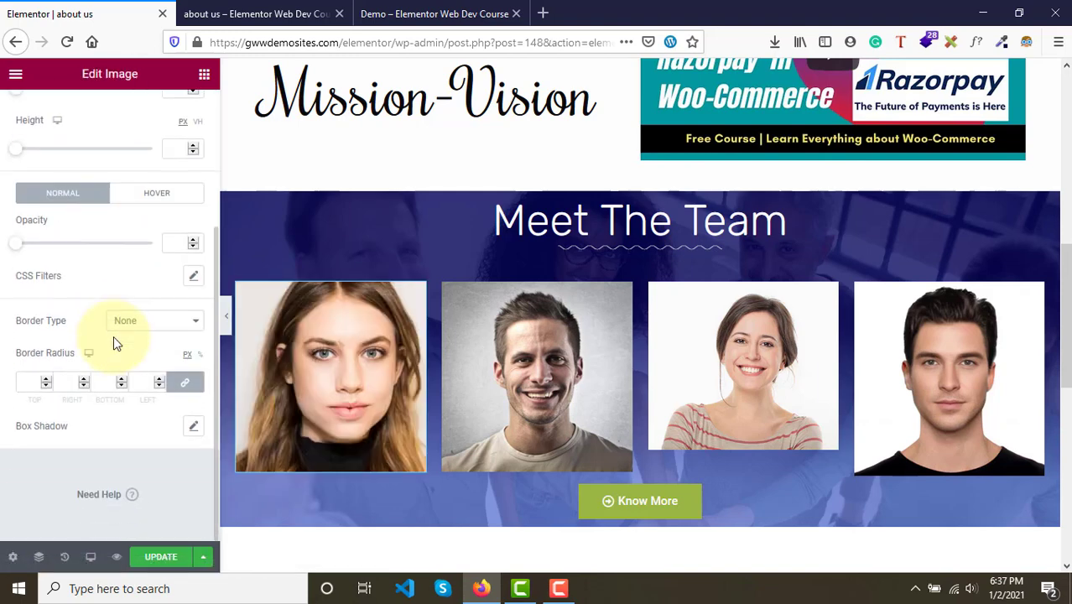
click(28, 383)
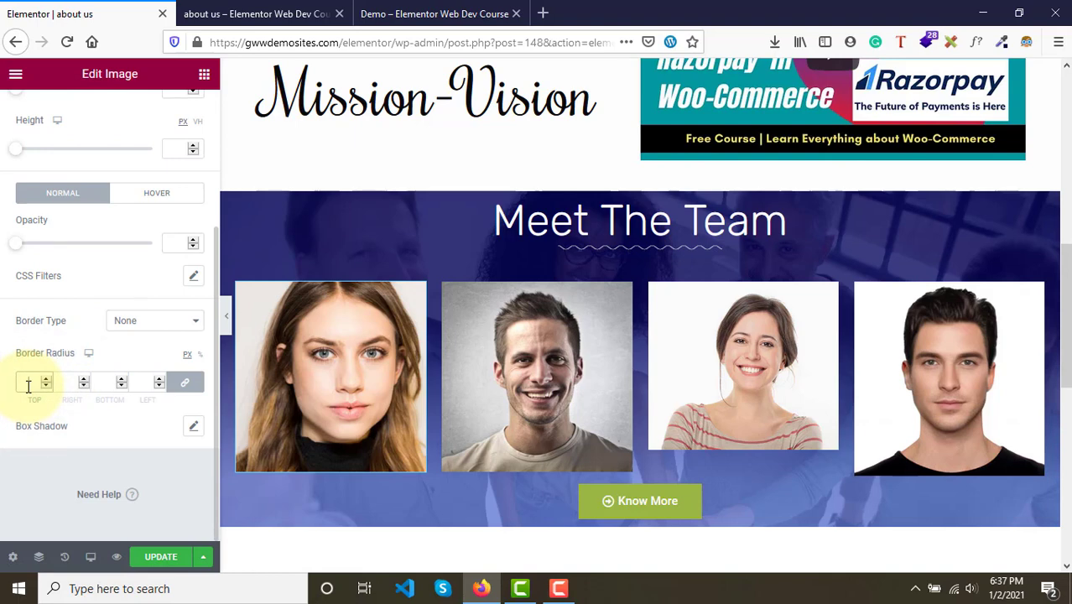
text(300)
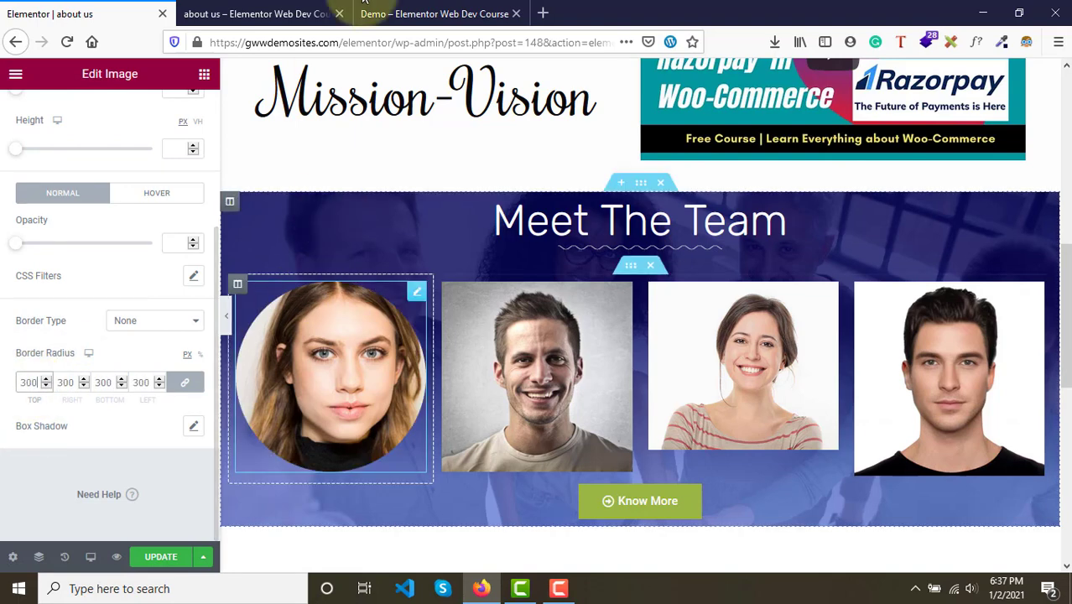
- Compare with the demo page, then switch the second portrait's image size to Custom
click(388, 8)
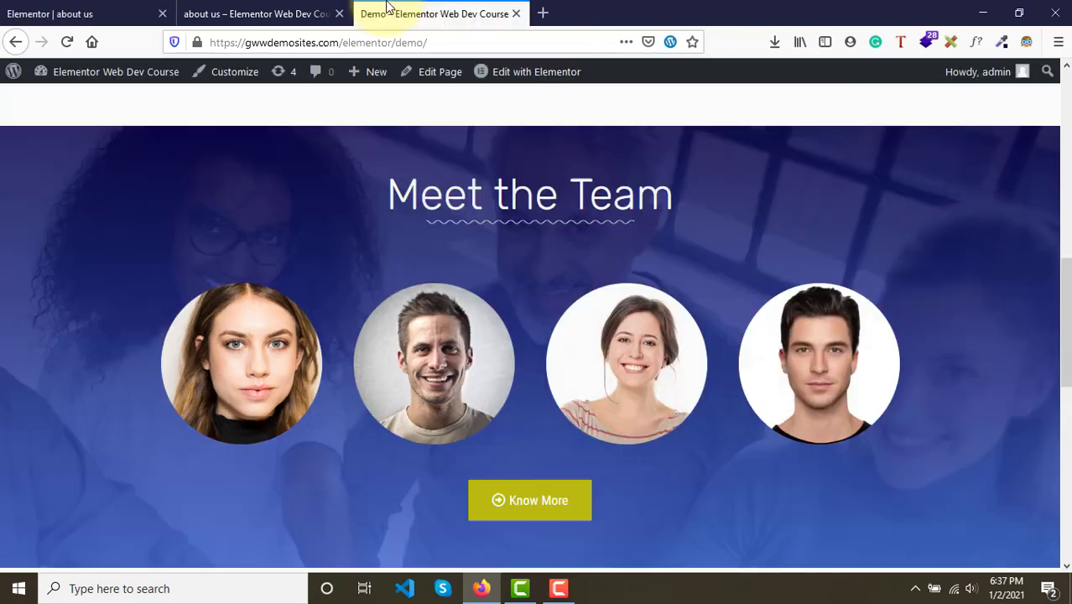
click(84, 12)
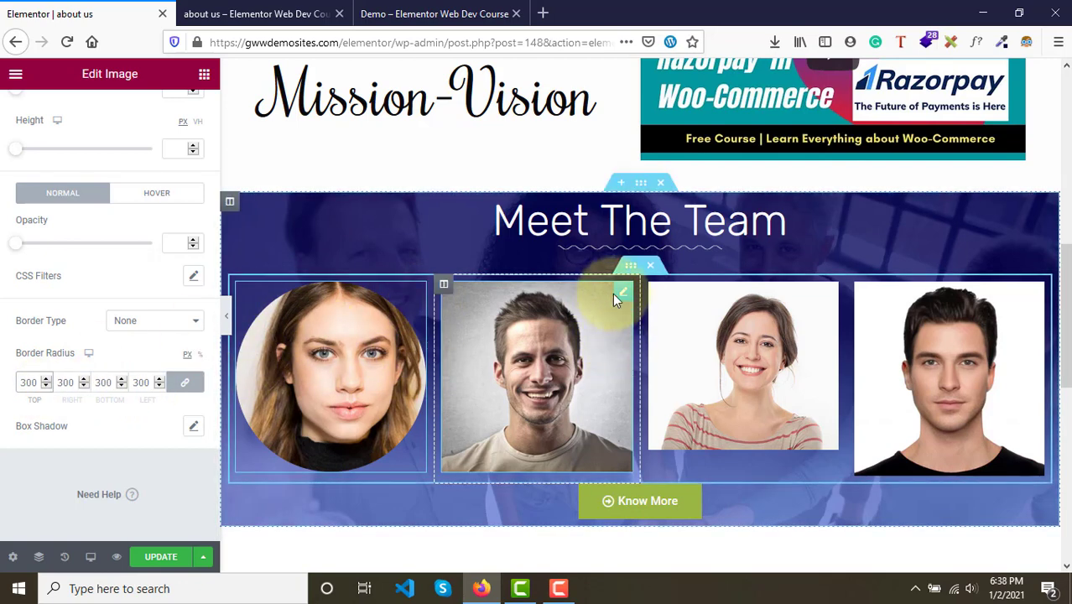
click(620, 295)
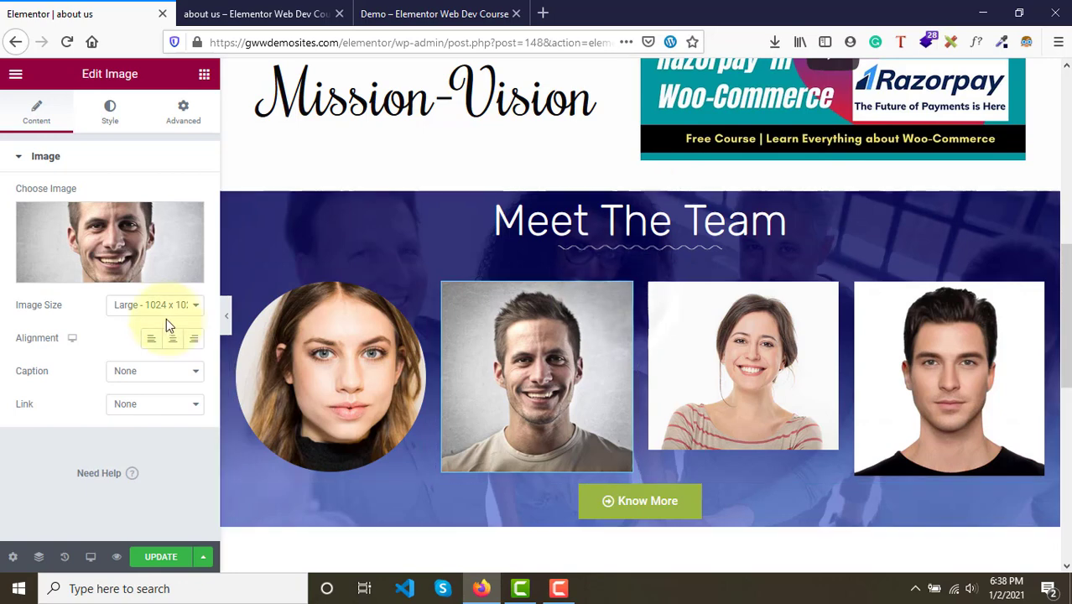
click(138, 306)
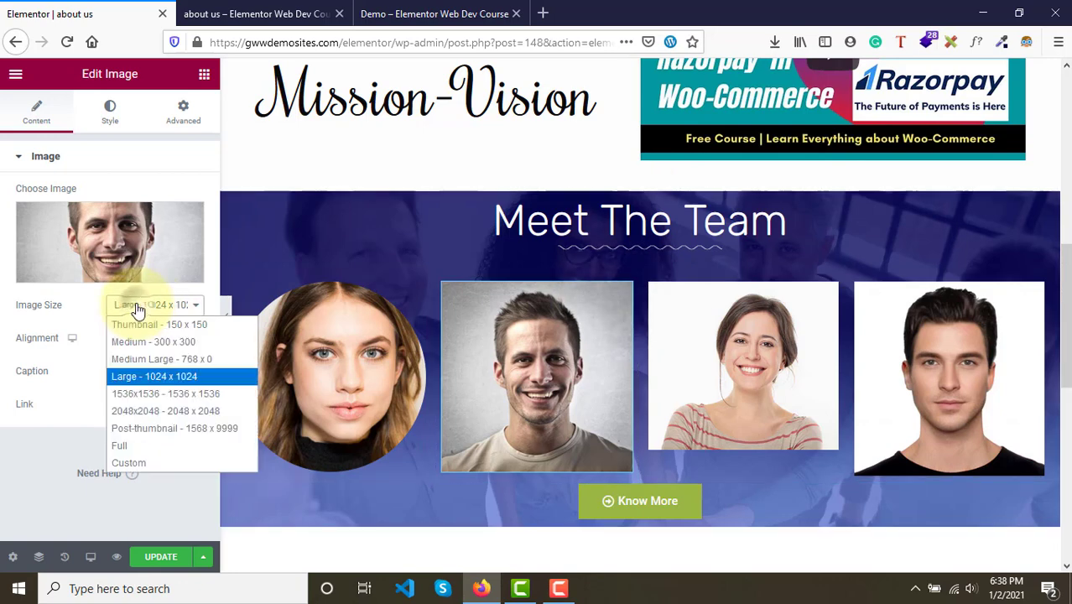
click(160, 461)
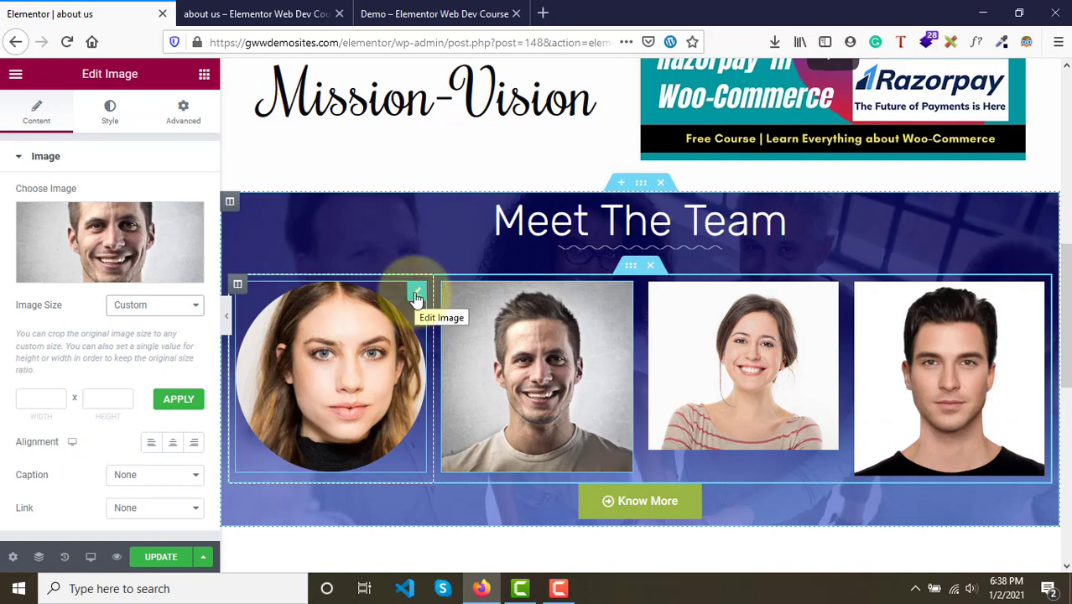
- Copy the circular first portrait and paste its style onto the second portrait
right_click(416, 298)
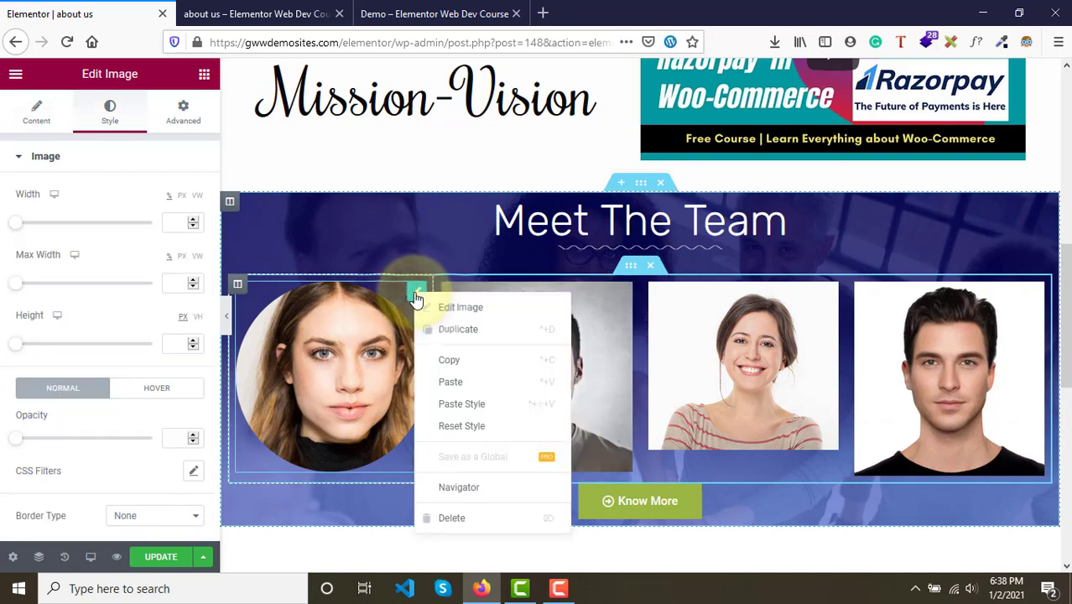
click(460, 369)
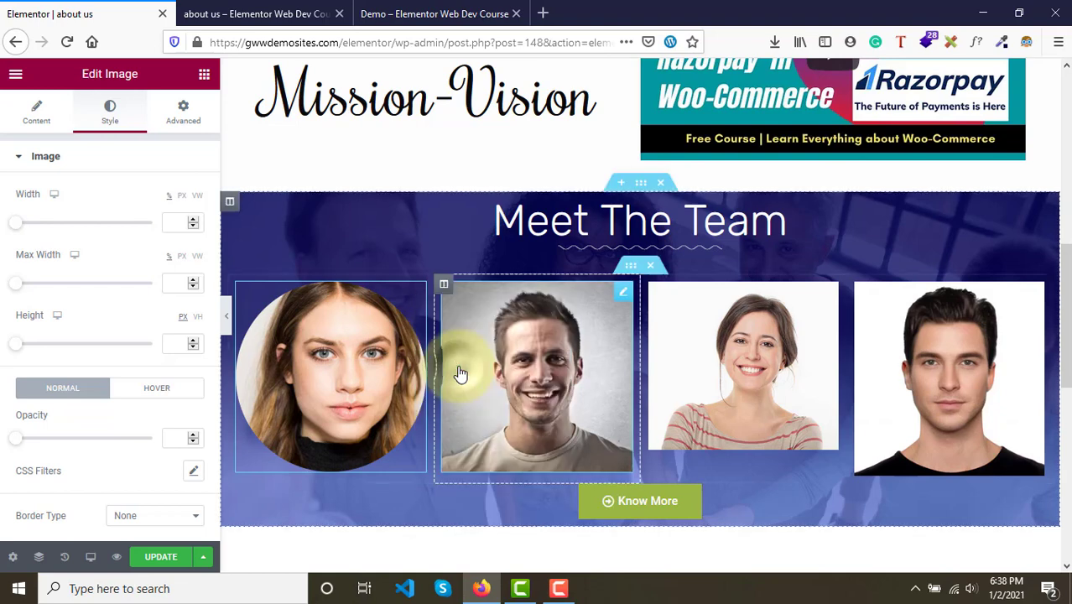
click(627, 293)
right_click(628, 292)
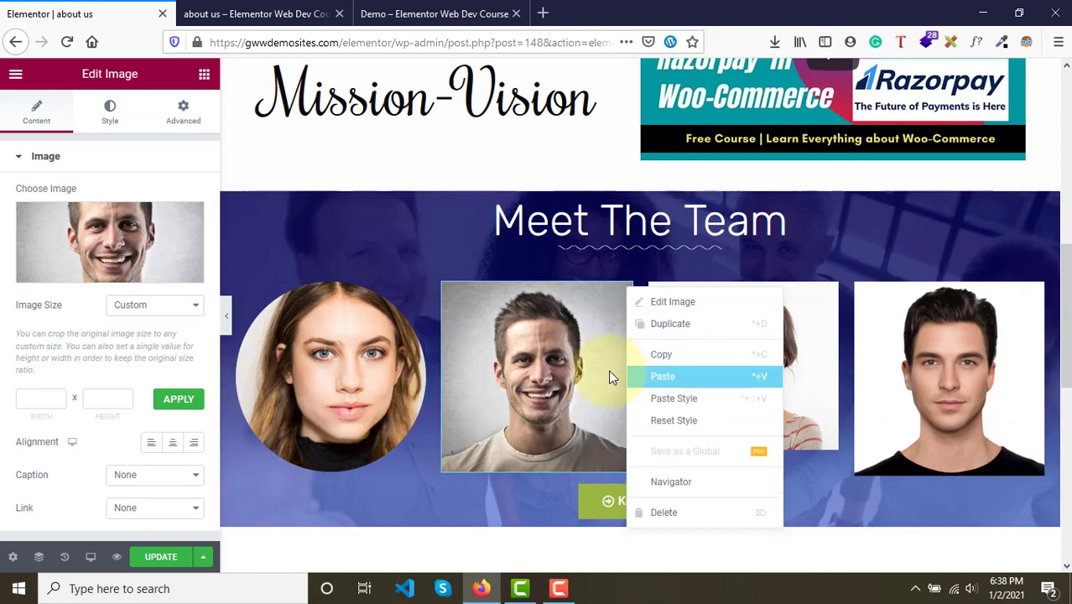
click(684, 402)
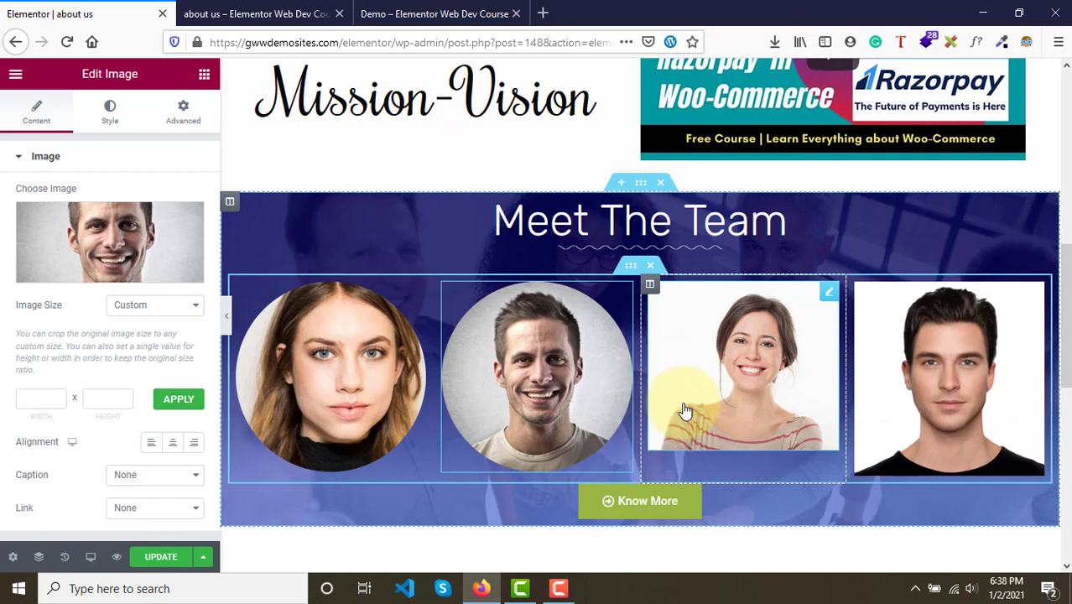
- Paste the first portrait's style onto the third and fourth portraits and update the page
click(832, 292)
right_click(830, 290)
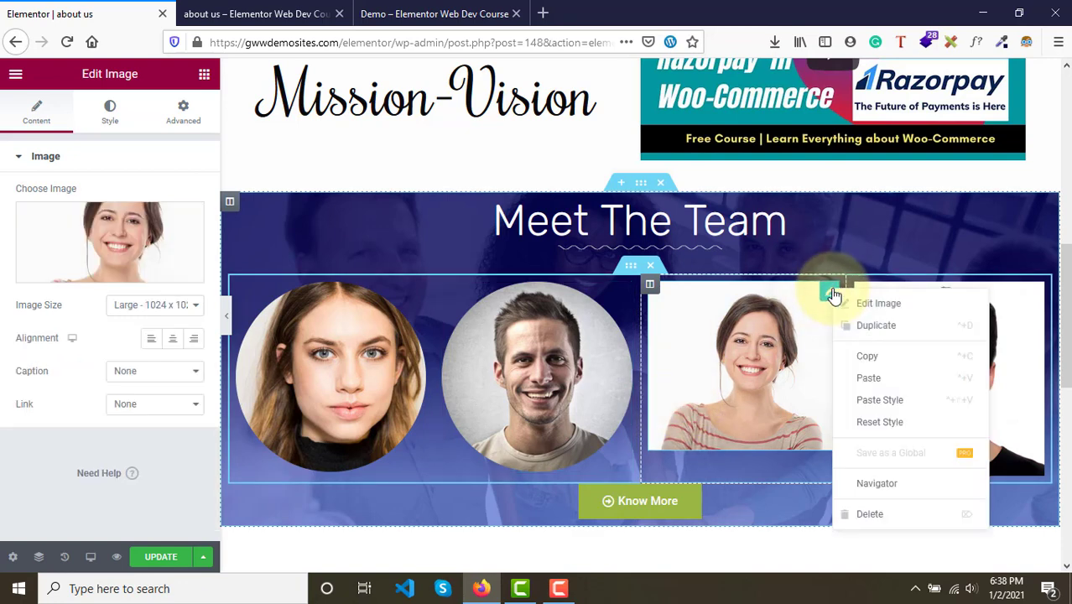
click(895, 411)
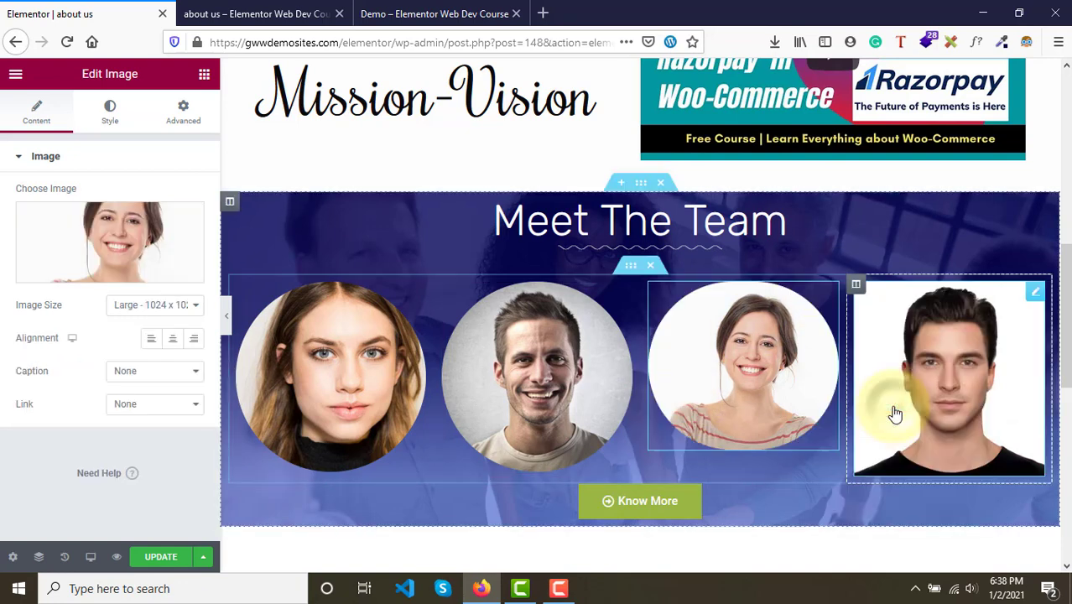
click(1039, 296)
right_click(1042, 299)
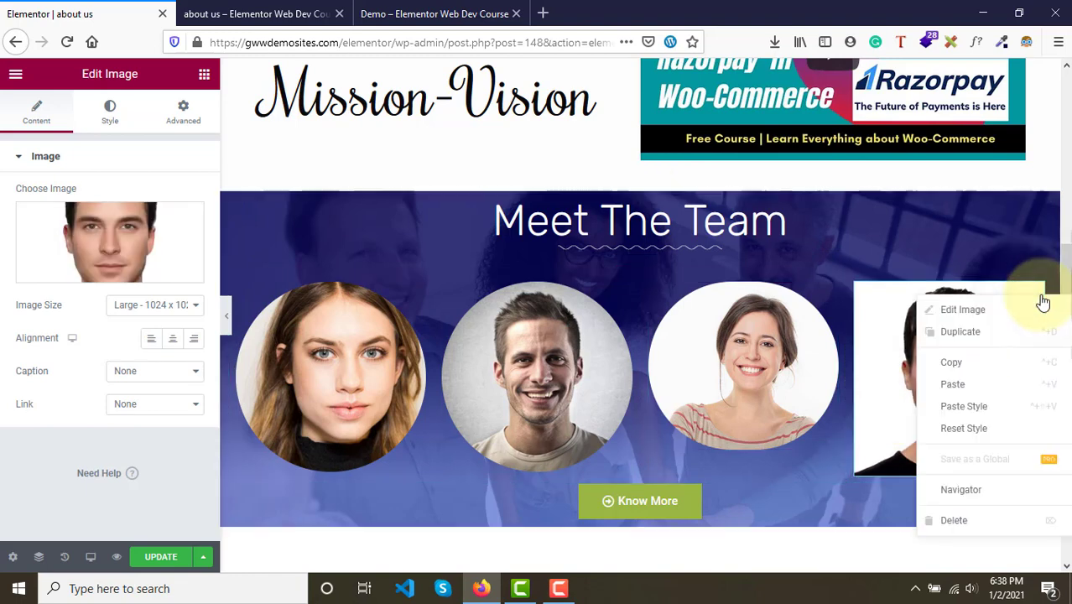
click(987, 409)
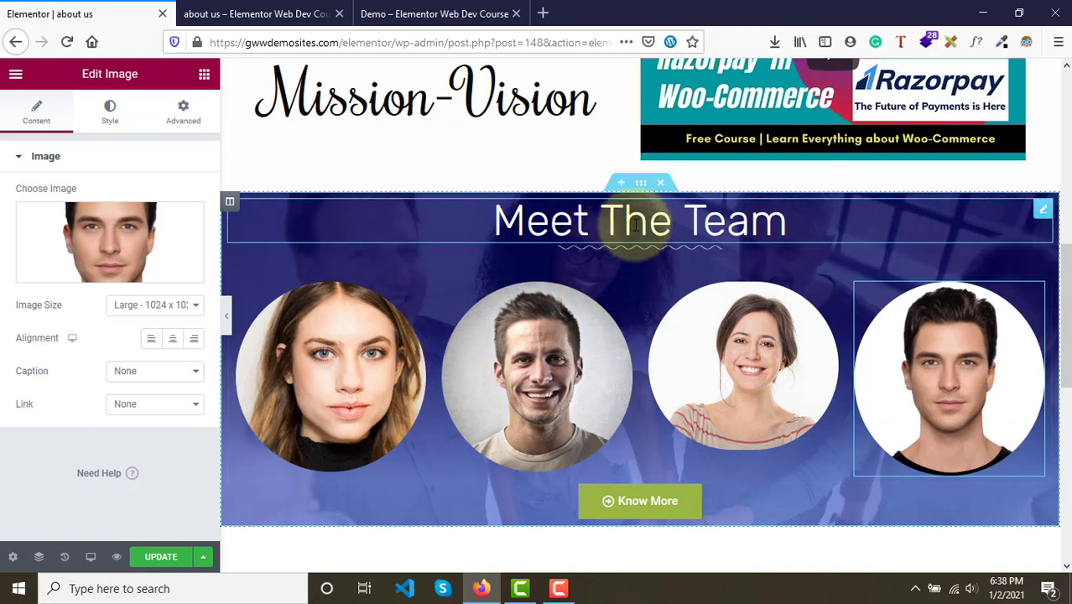
click(161, 558)
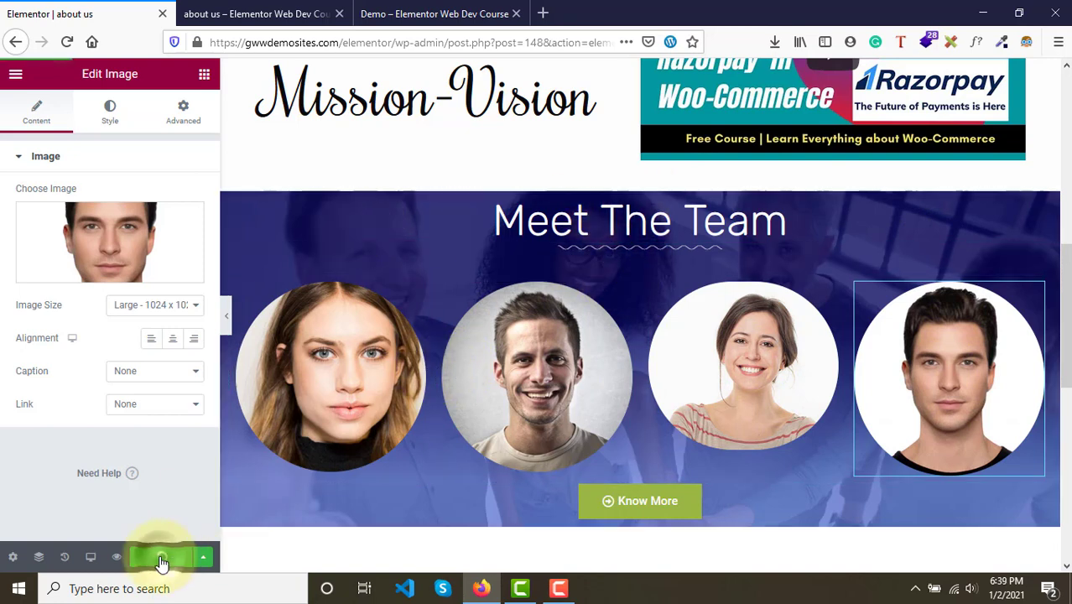
- Compare the Meet the Team row in the page preview with the demo page's portraits
click(258, 13)
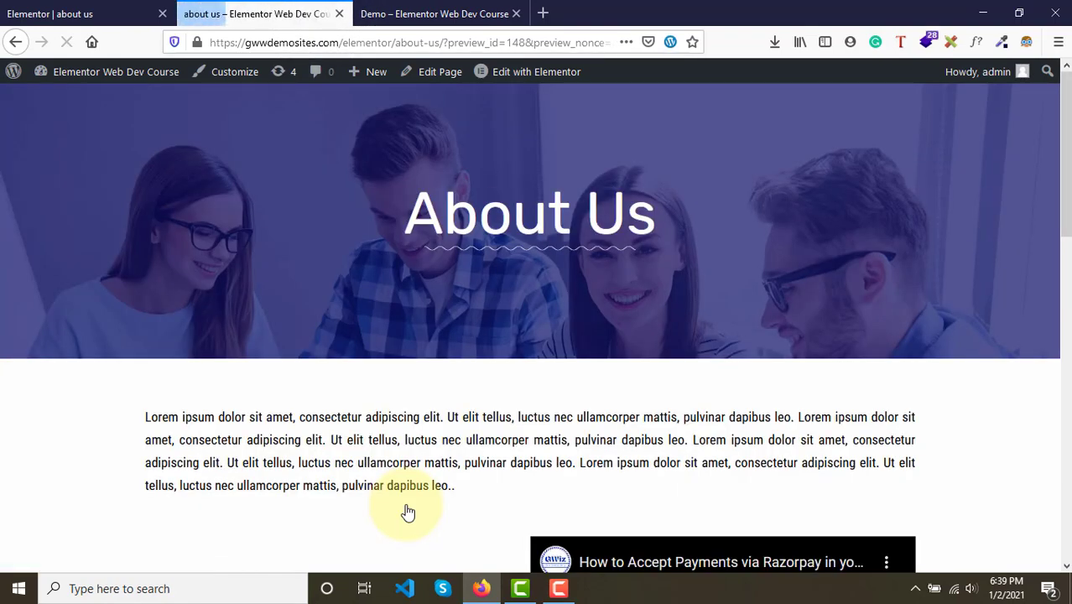
scroll(407, 512, down, 10)
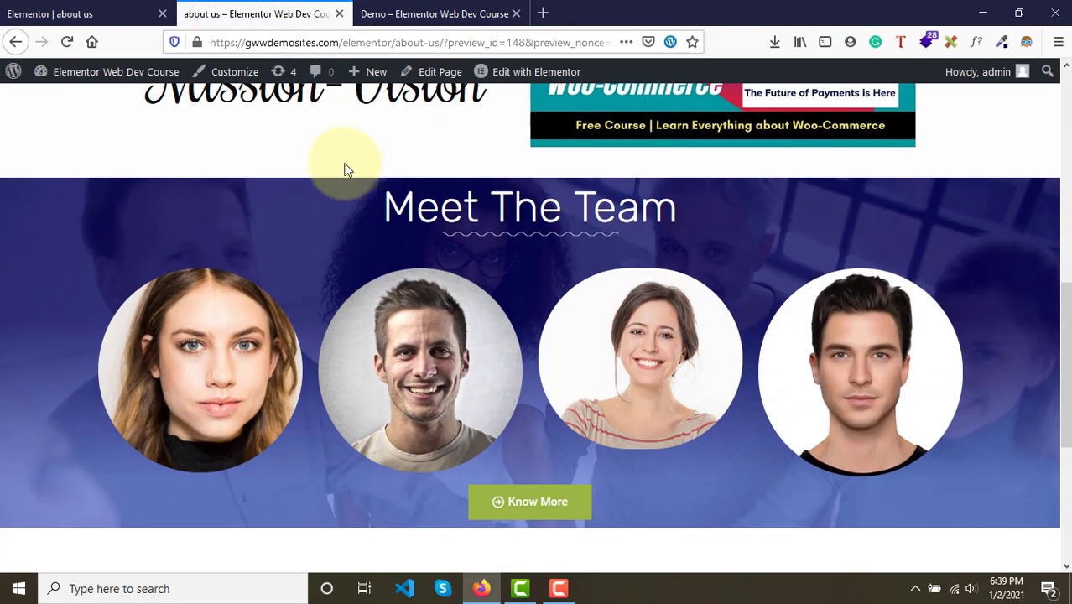
click(382, 12)
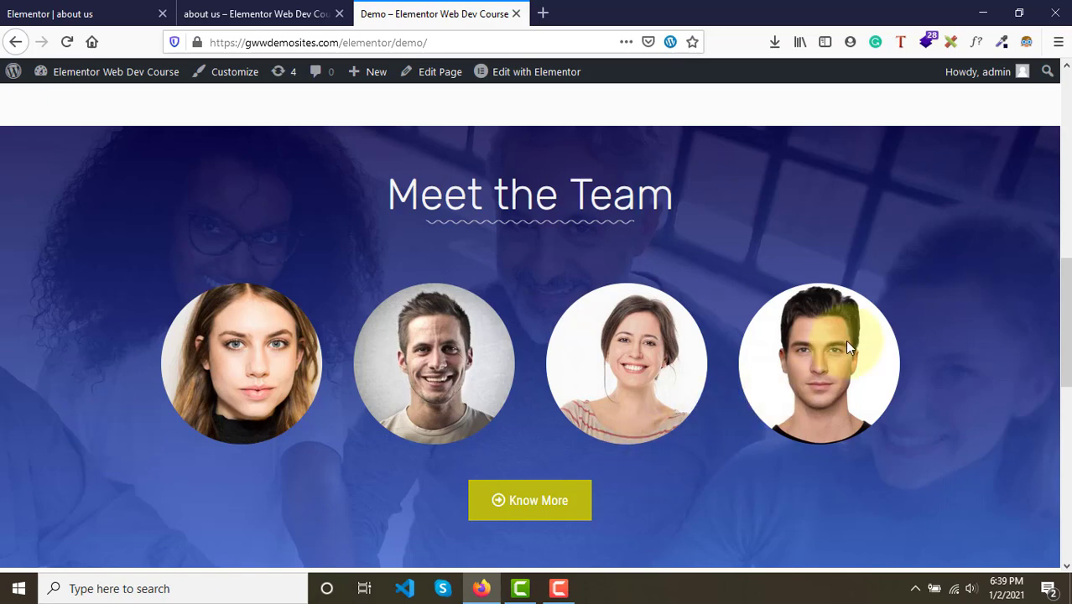
click(328, 14)
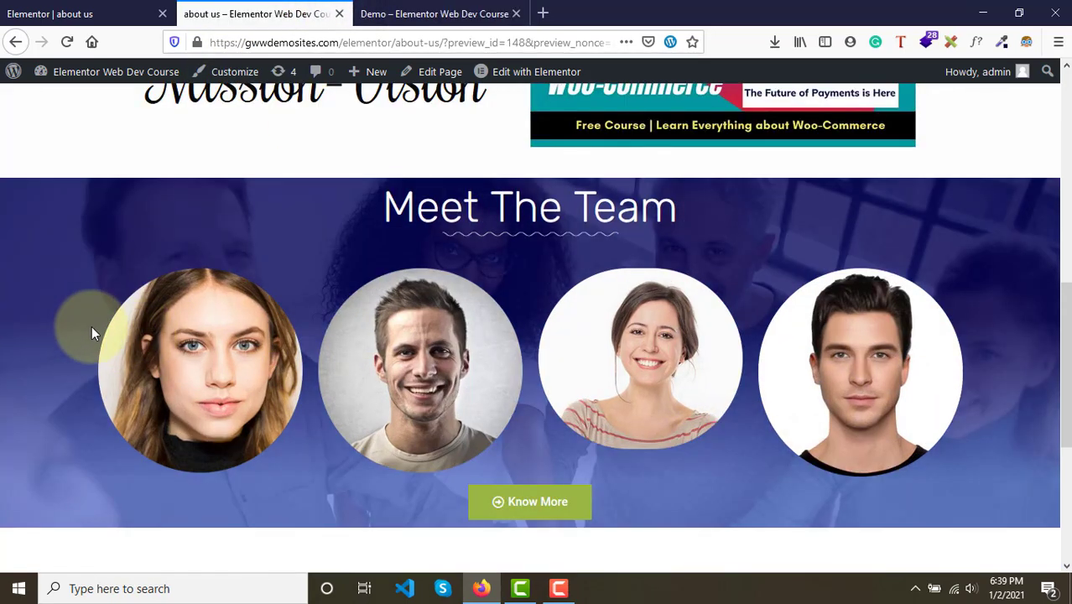
click(126, 12)
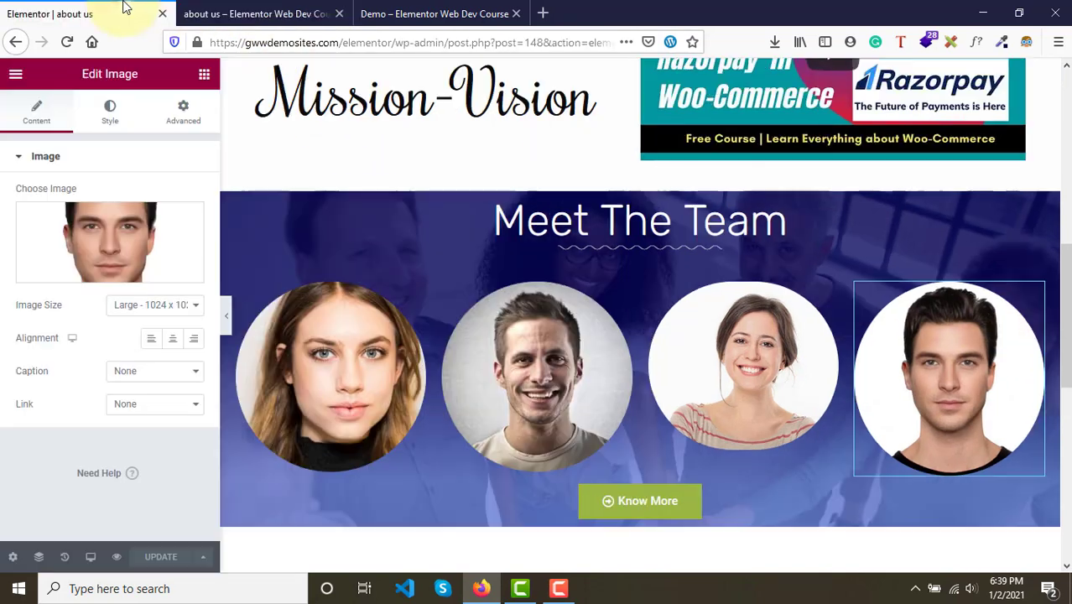
- Set the Meet the Team section's boxed content width to 1000 and update the page
click(641, 182)
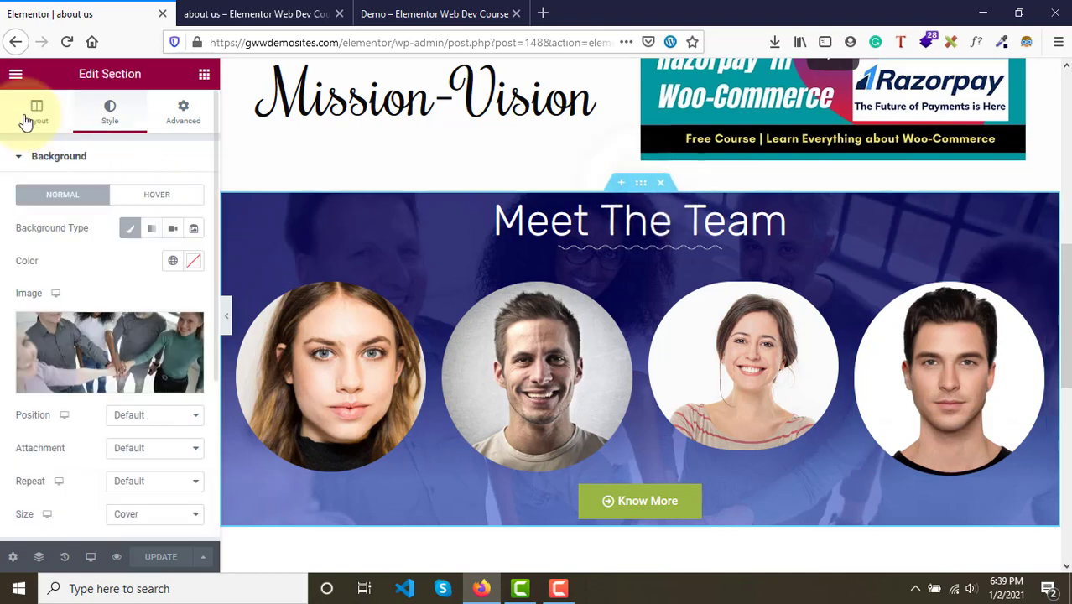
click(30, 116)
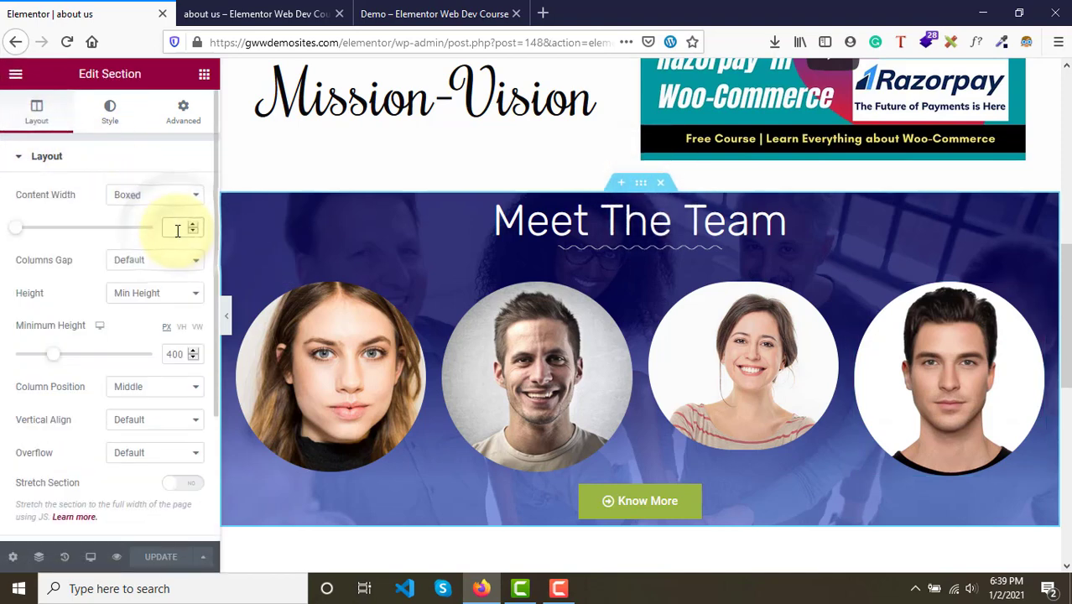
text(1000)
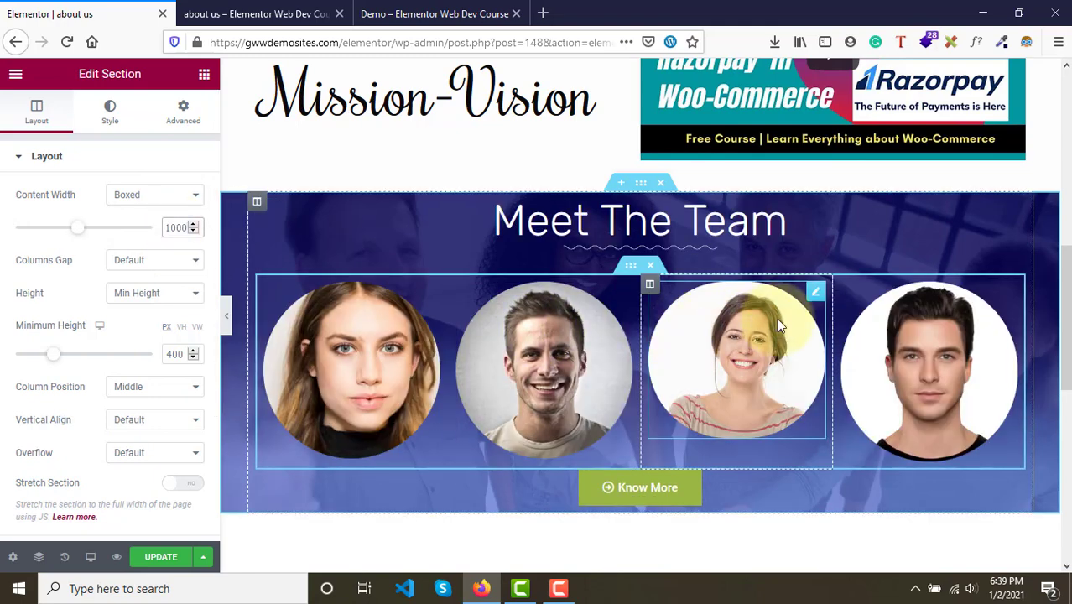
click(152, 558)
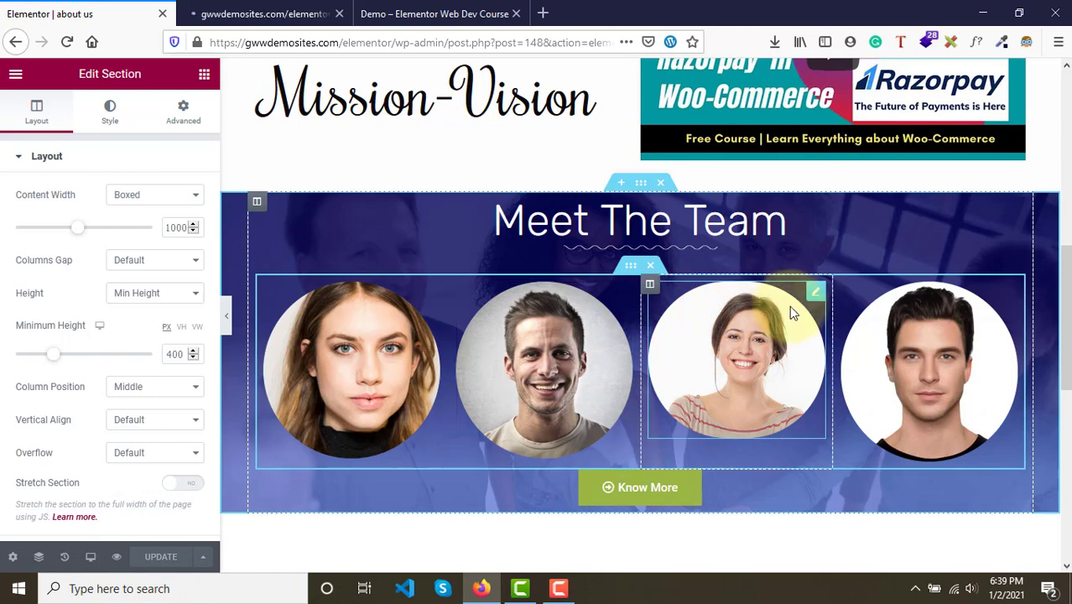
- Set the third portrait's image size to Custom 300 x 300 and apply it
click(720, 309)
click(155, 305)
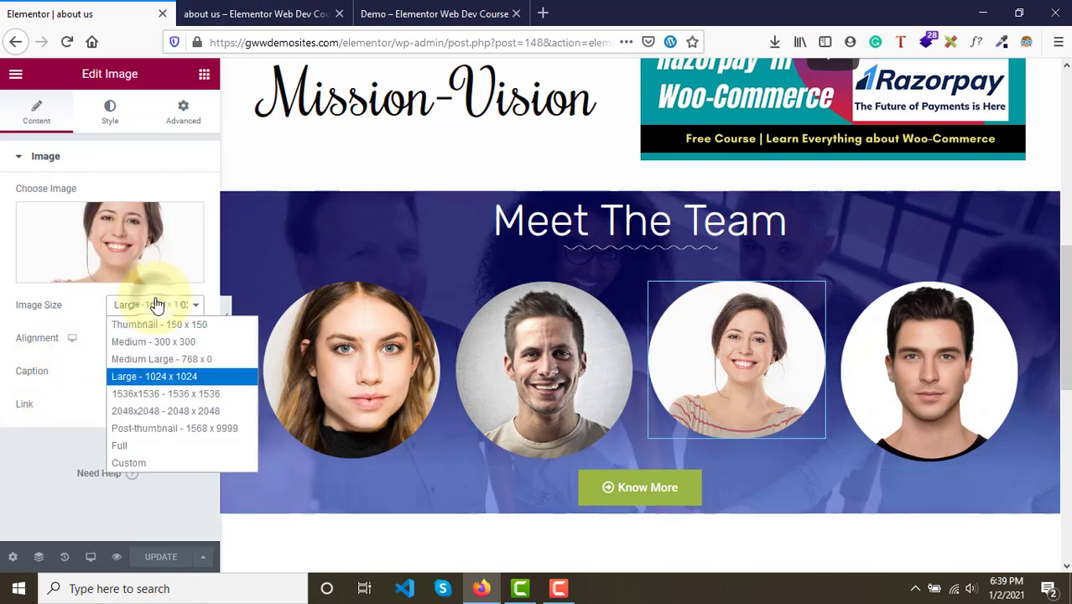
click(137, 463)
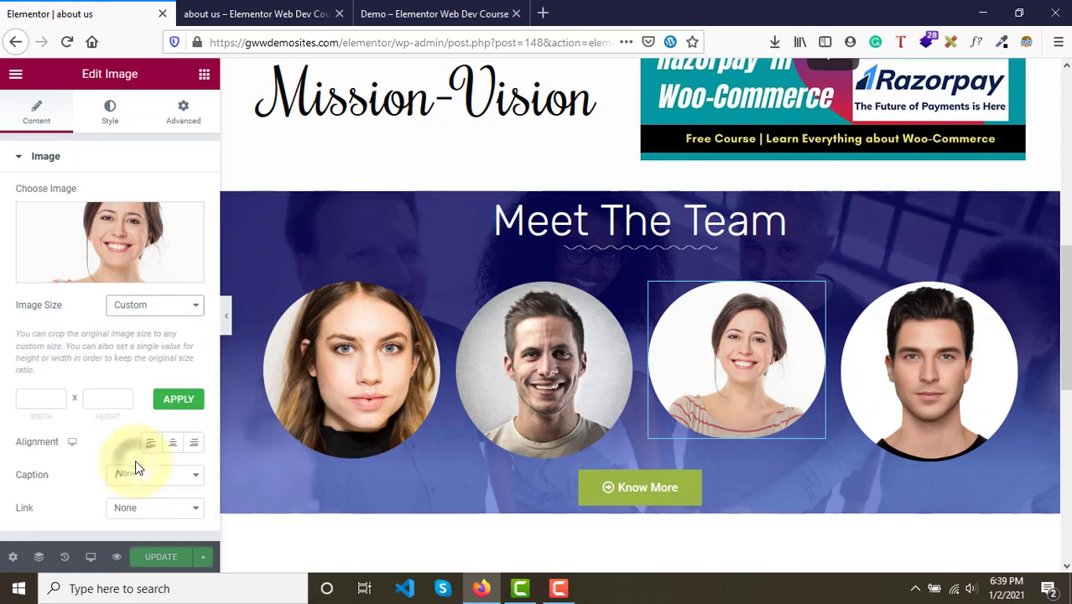
click(40, 403)
text(300)
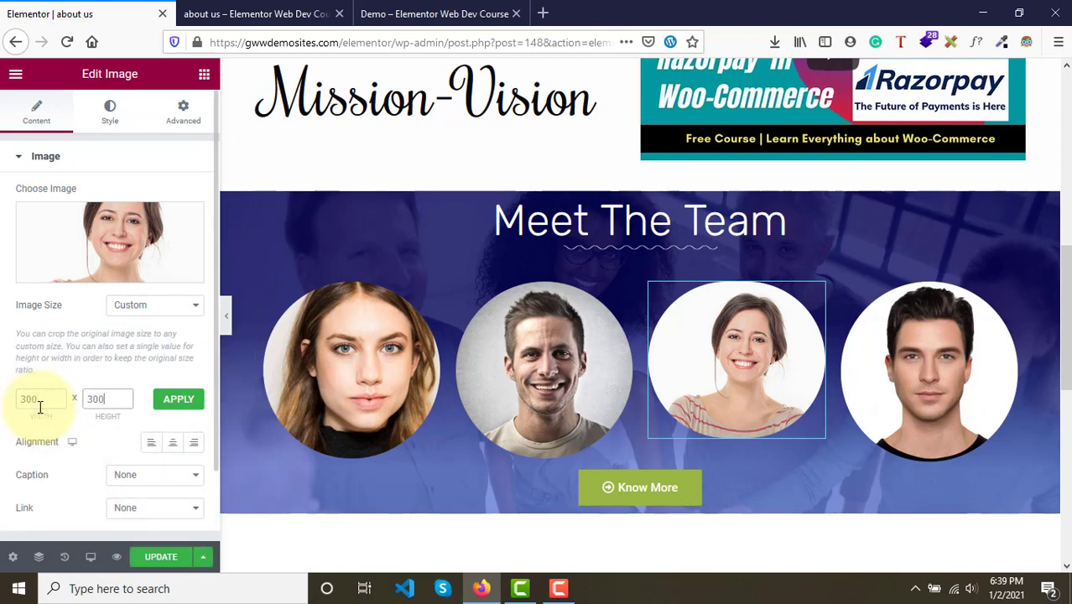
text(300)
click(179, 399)
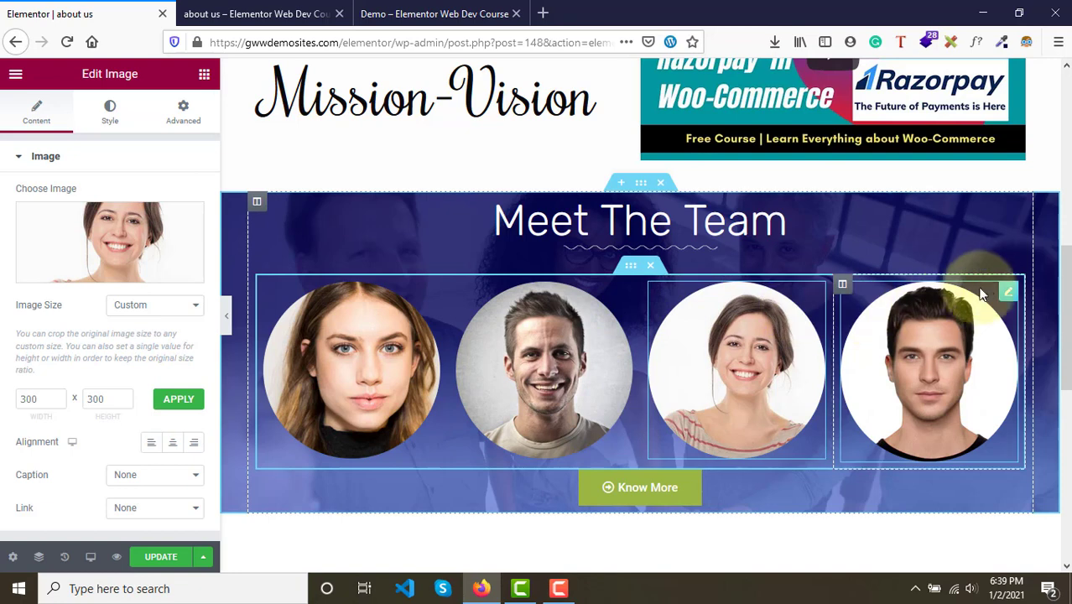
- Set the fourth portrait's image size to Custom 300 x 300 and apply it
click(1012, 292)
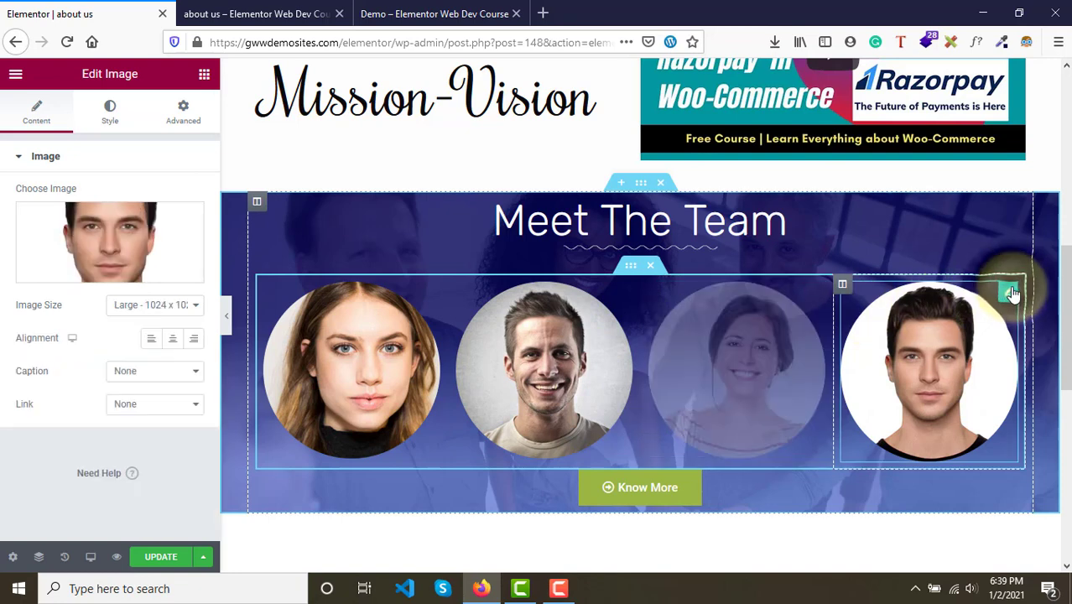
click(134, 309)
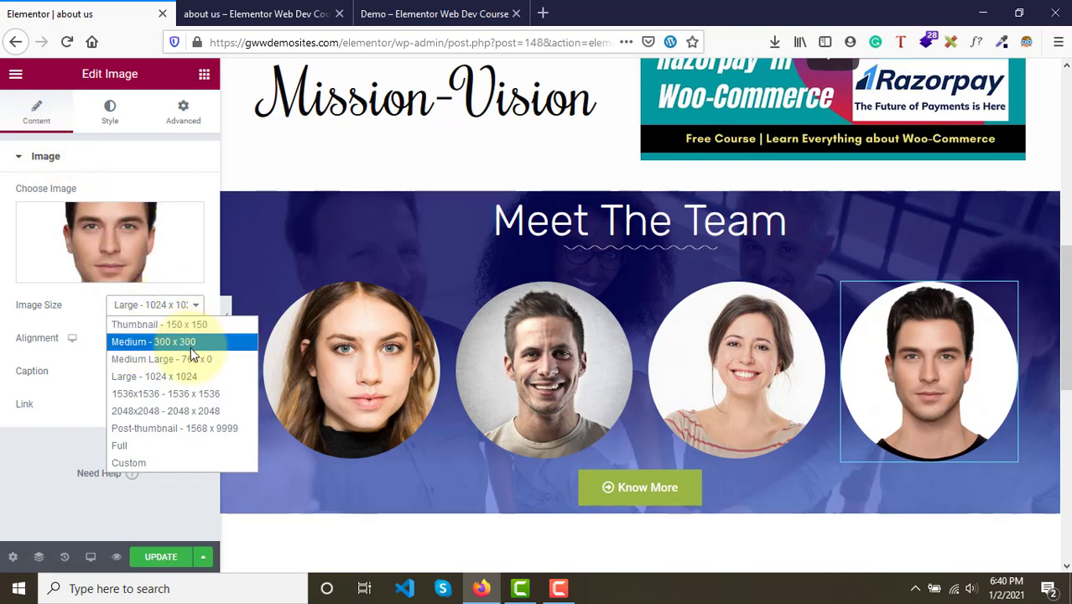
click(134, 462)
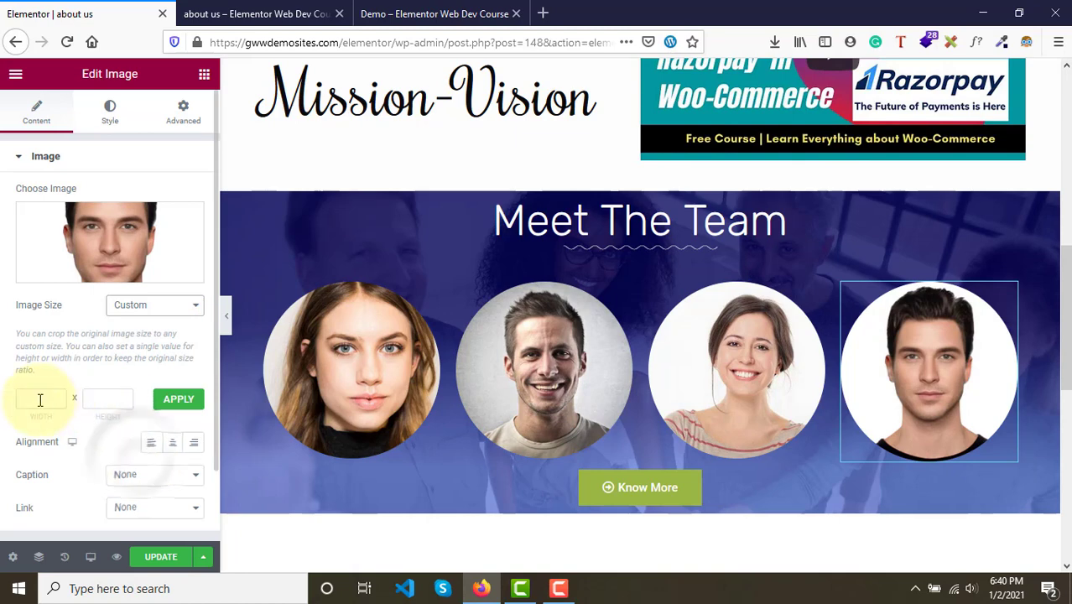
text(300)
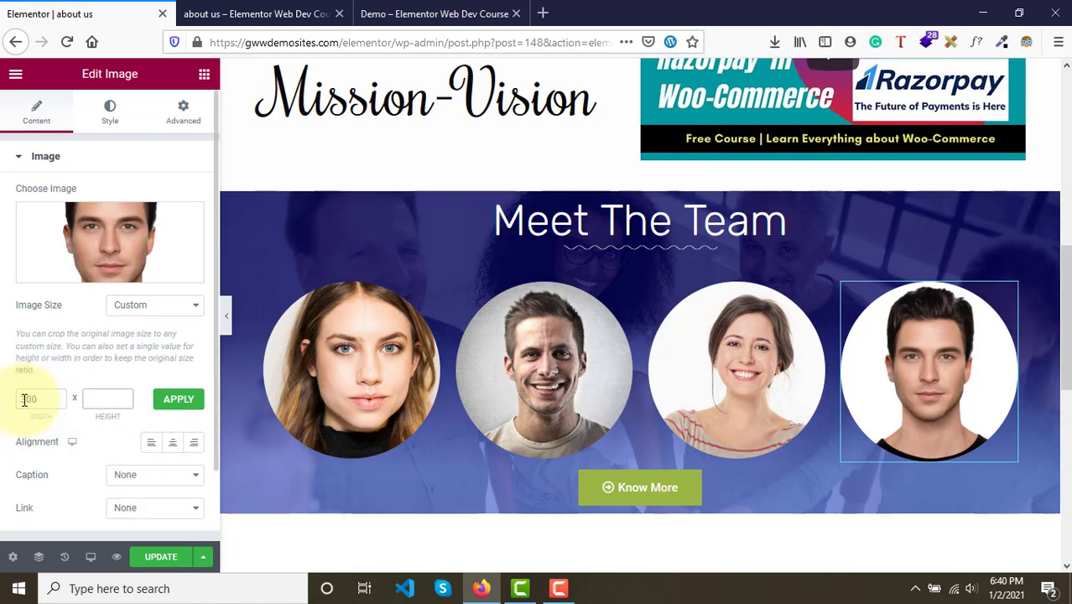
click(183, 404)
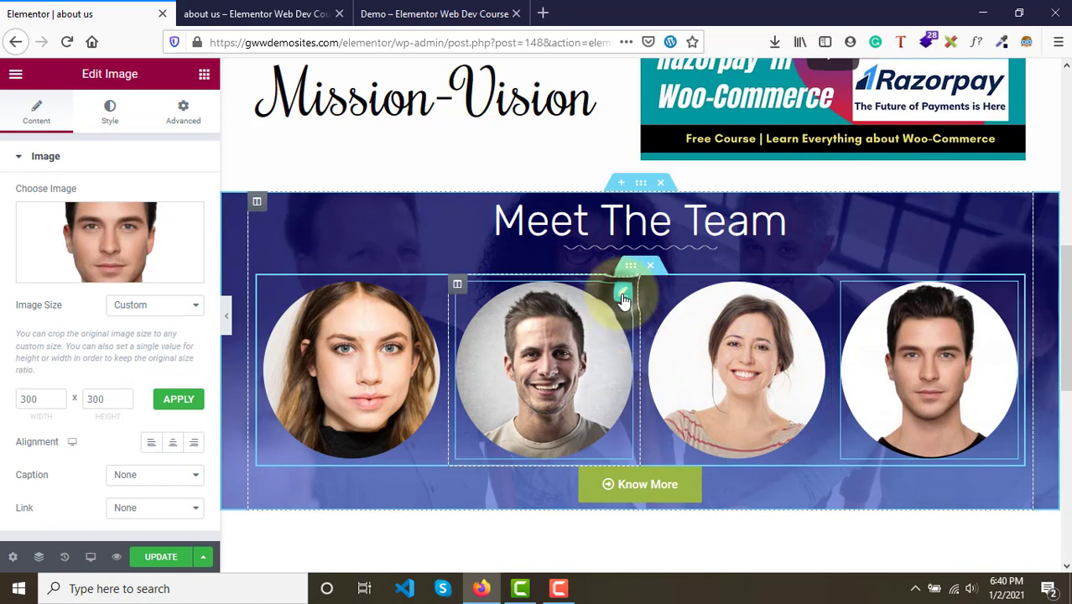
- Set the second portrait's custom image size to 300 x 300 and open its style settings
click(624, 299)
click(32, 404)
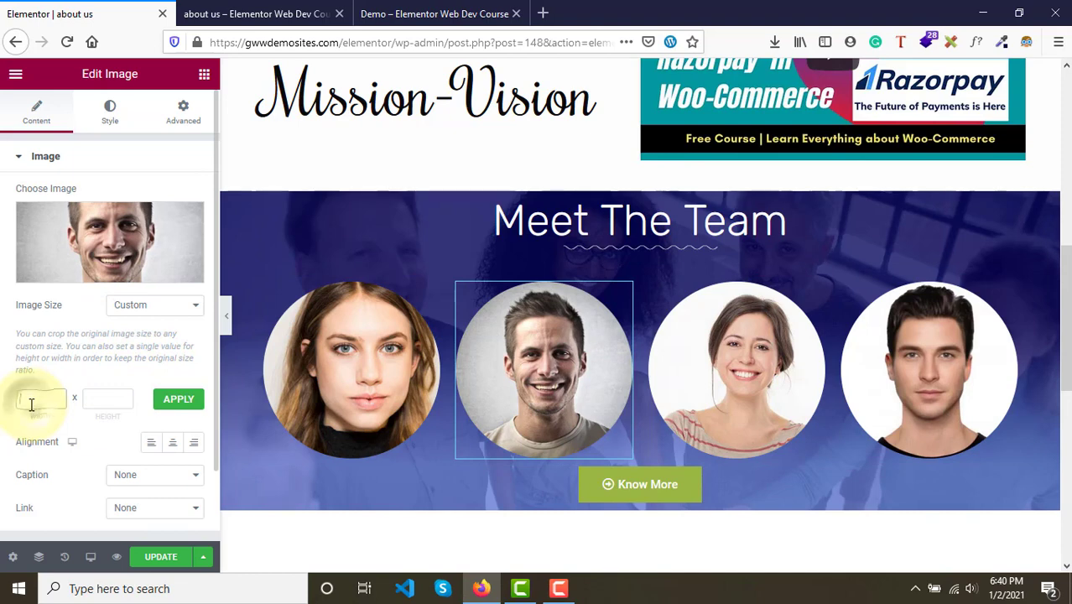
text(300)
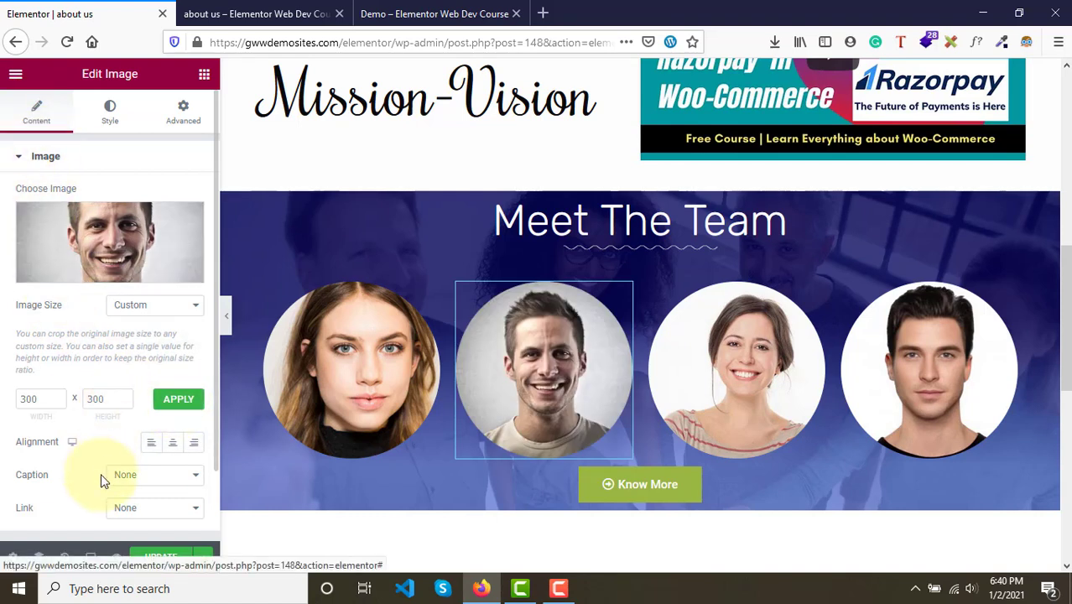
click(110, 116)
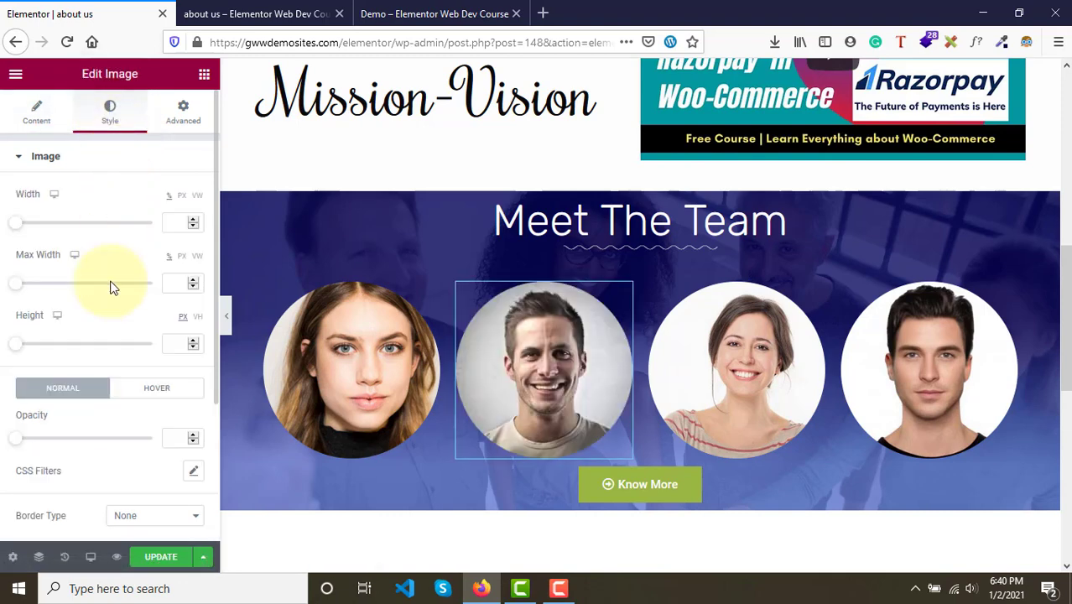
- Update the page and view the Meet the Team section in the preview tab
scroll(105, 454, down, 3)
scroll(105, 454, up, 3)
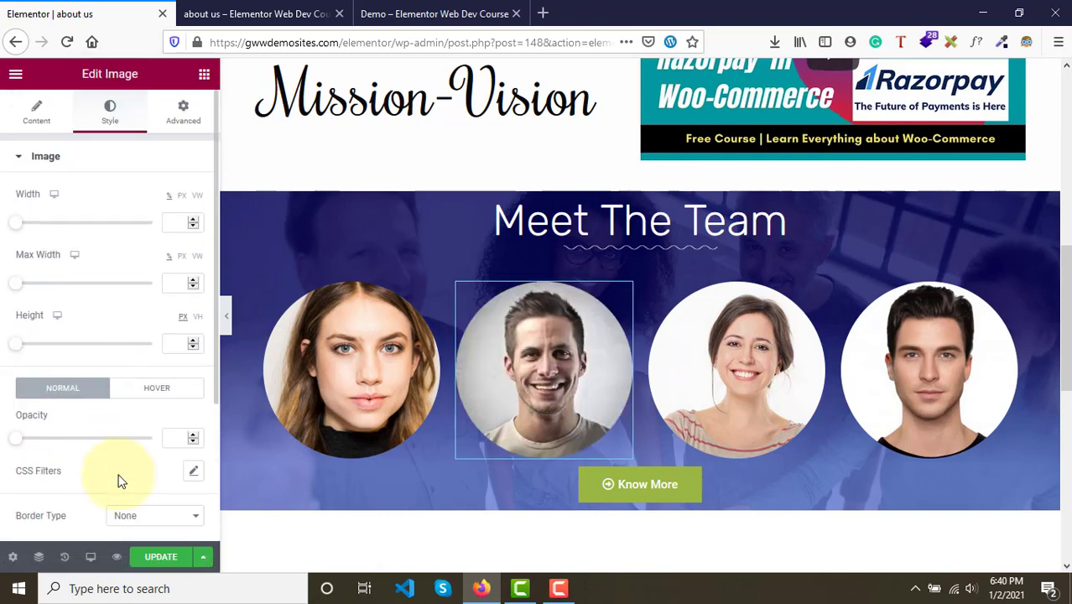
click(161, 562)
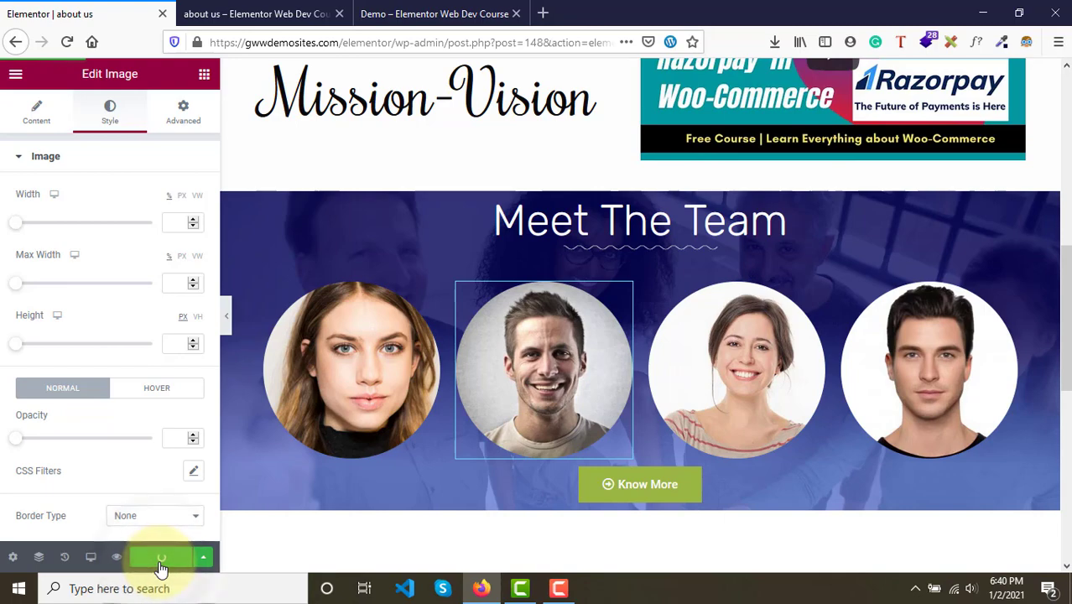
click(250, 12)
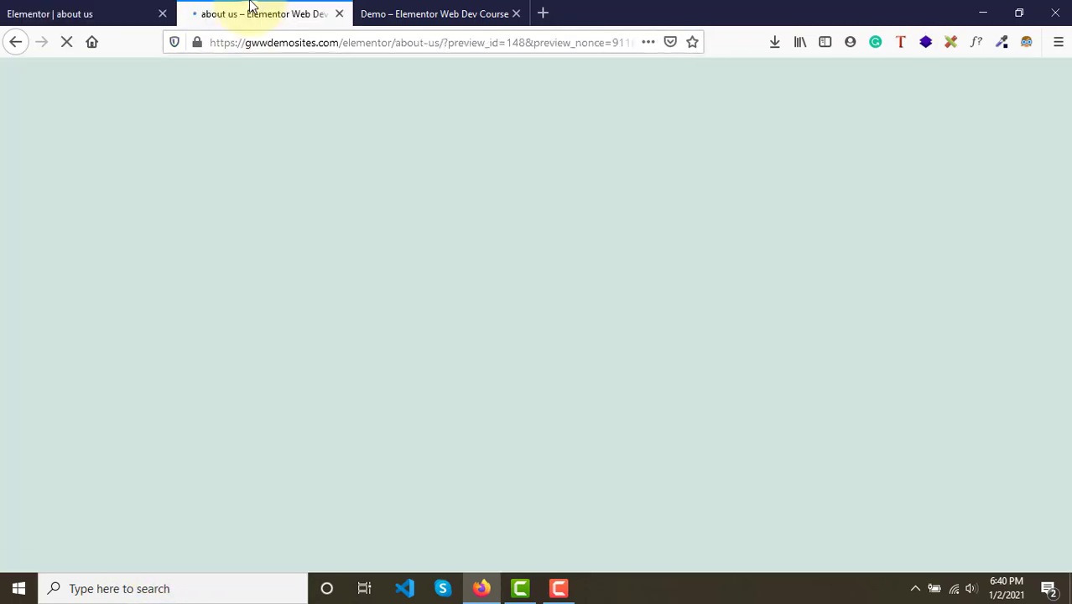
scroll(452, 323, down, 7)
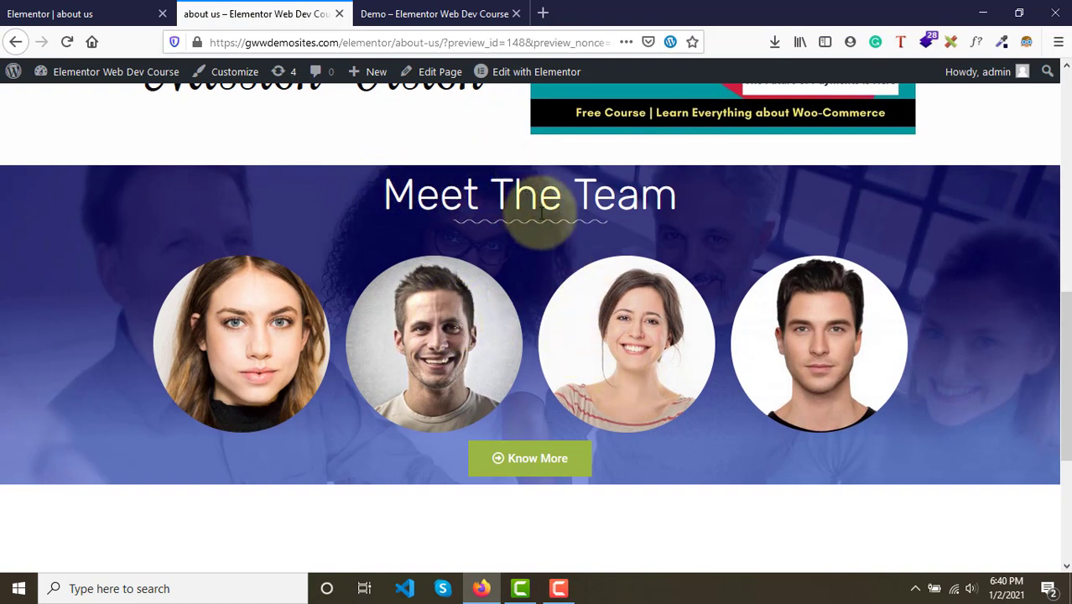
click(104, 13)
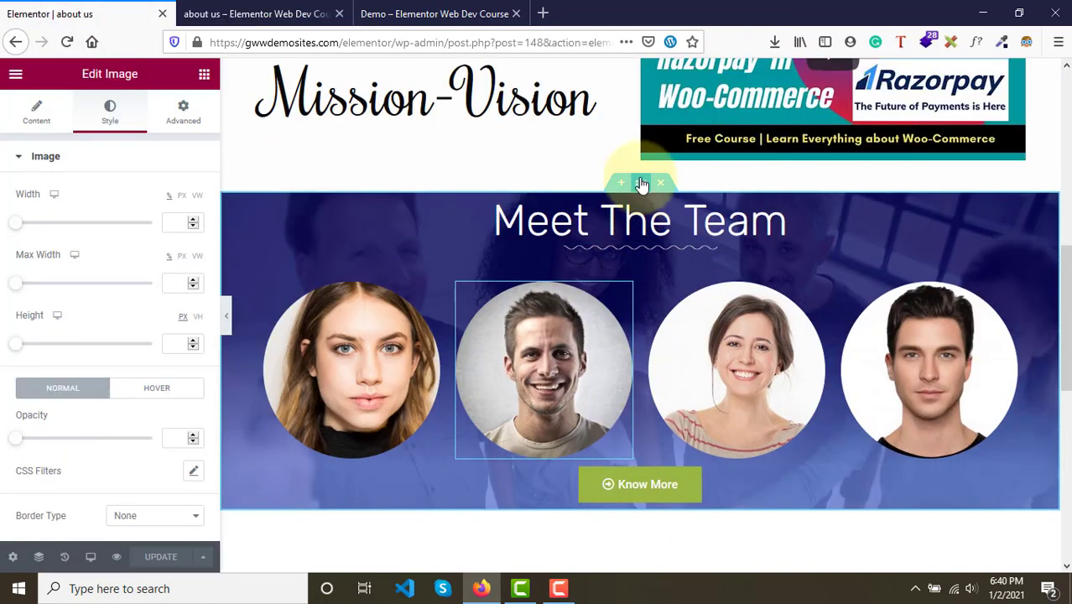
- Set the Meet the Team section's padding to 50 on all sides
click(641, 186)
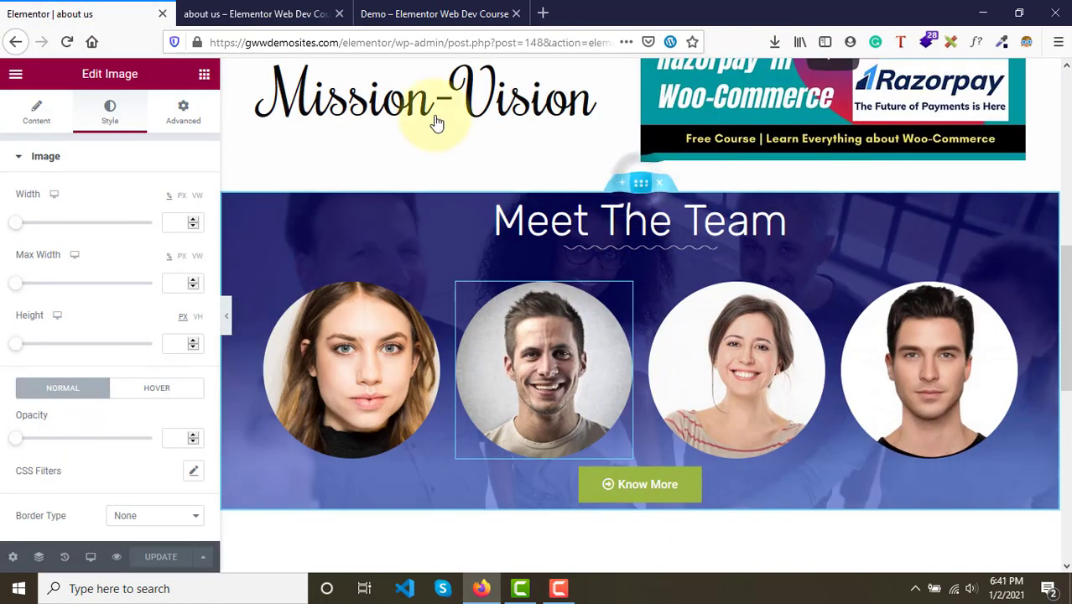
click(181, 109)
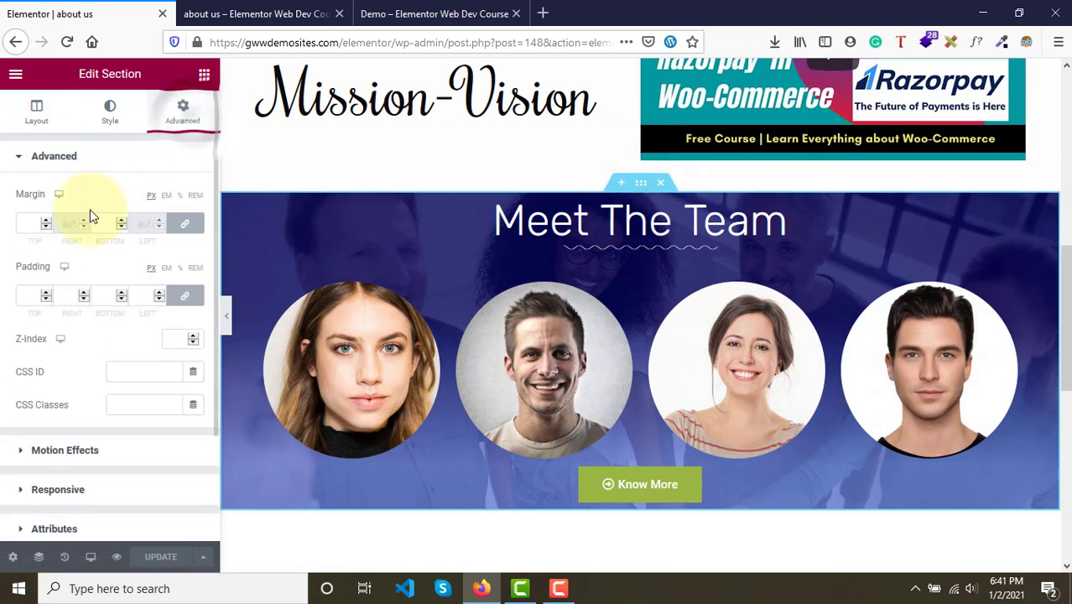
click(20, 295)
text(100)
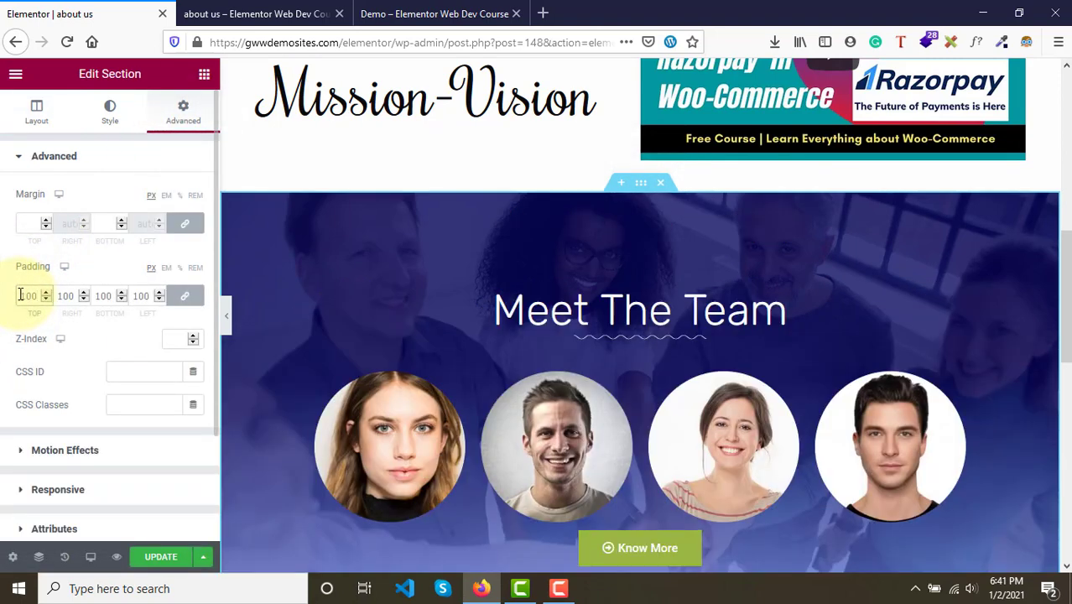
key(BackSpace)
key(BackSpace)
key(BackSpace)
text(50)
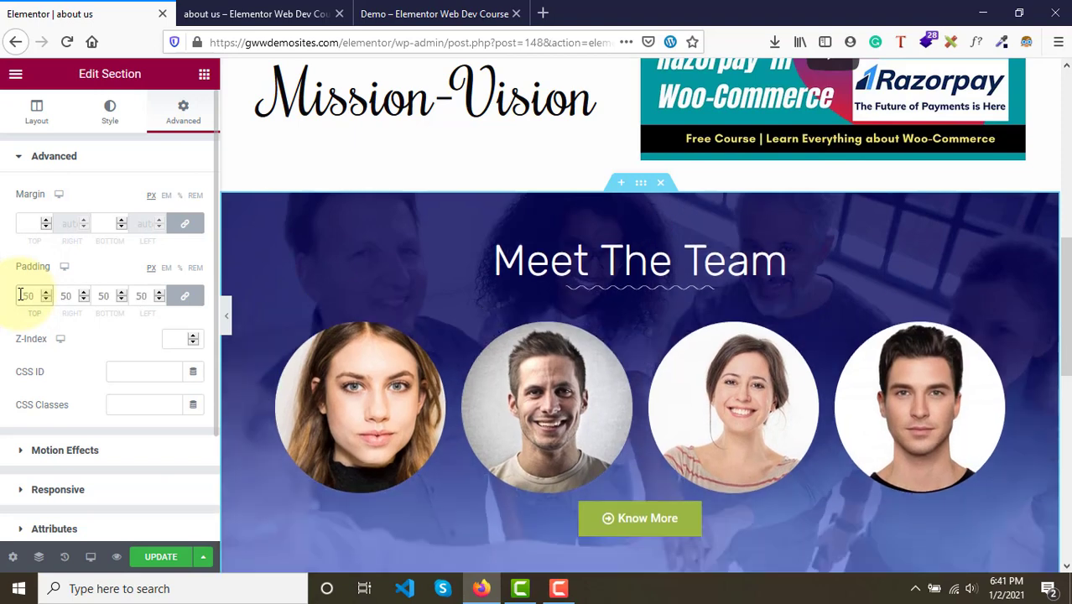
- Update the page and check the team section in the preview tab
scroll(507, 369, down, 3)
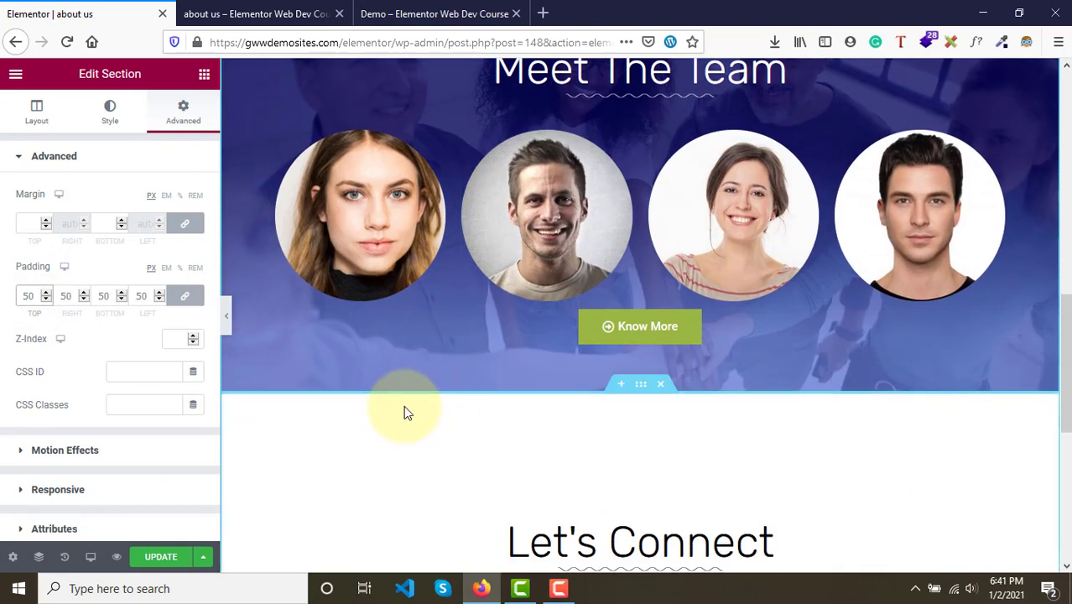
click(172, 561)
click(251, 14)
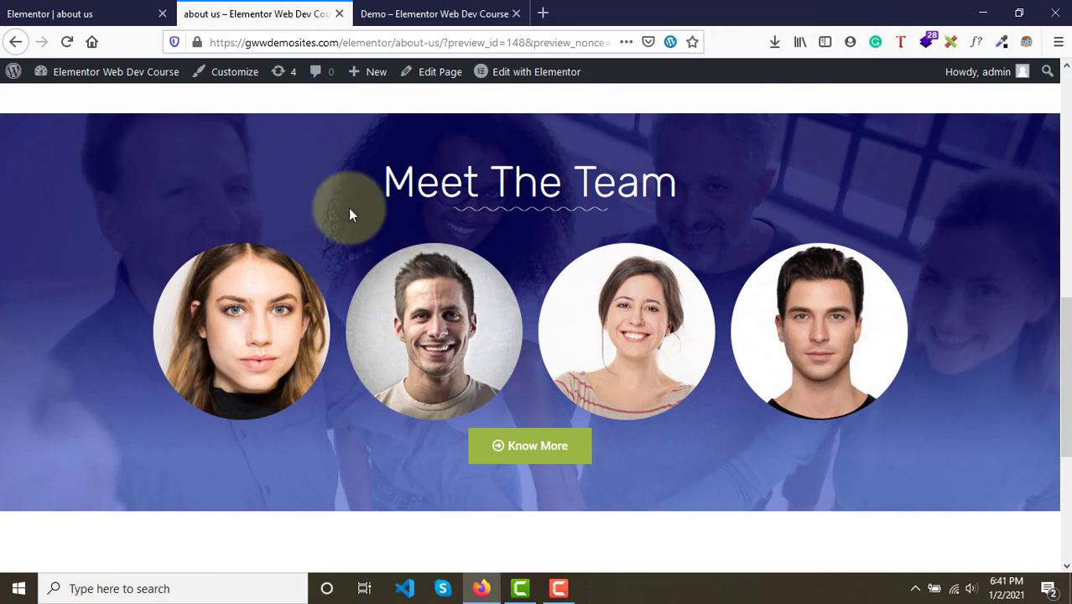
click(112, 10)
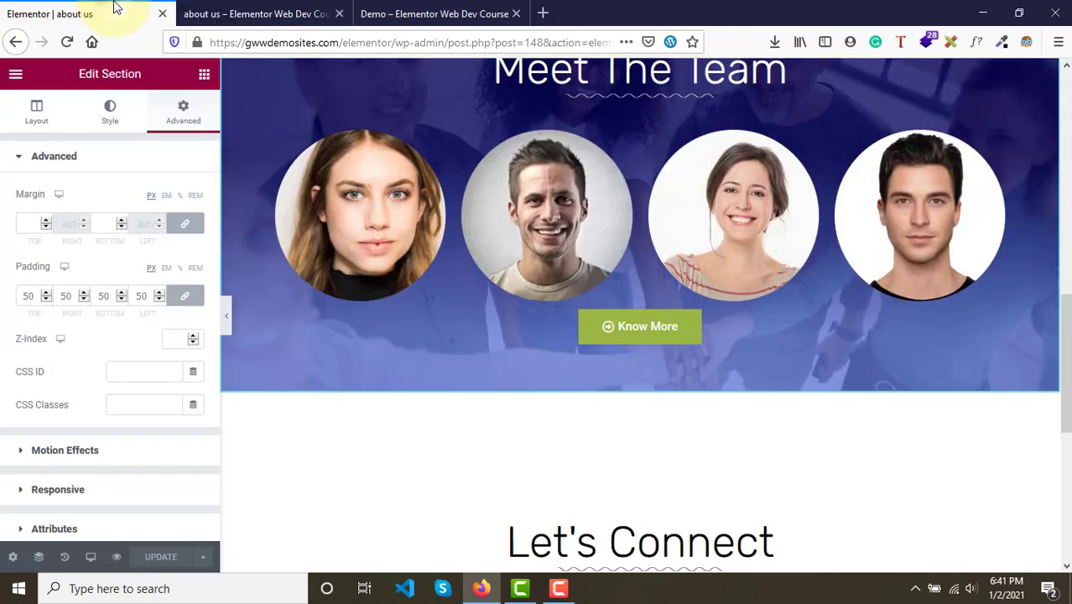
- Set the first portrait column's padding to 25 on all sides
click(434, 143)
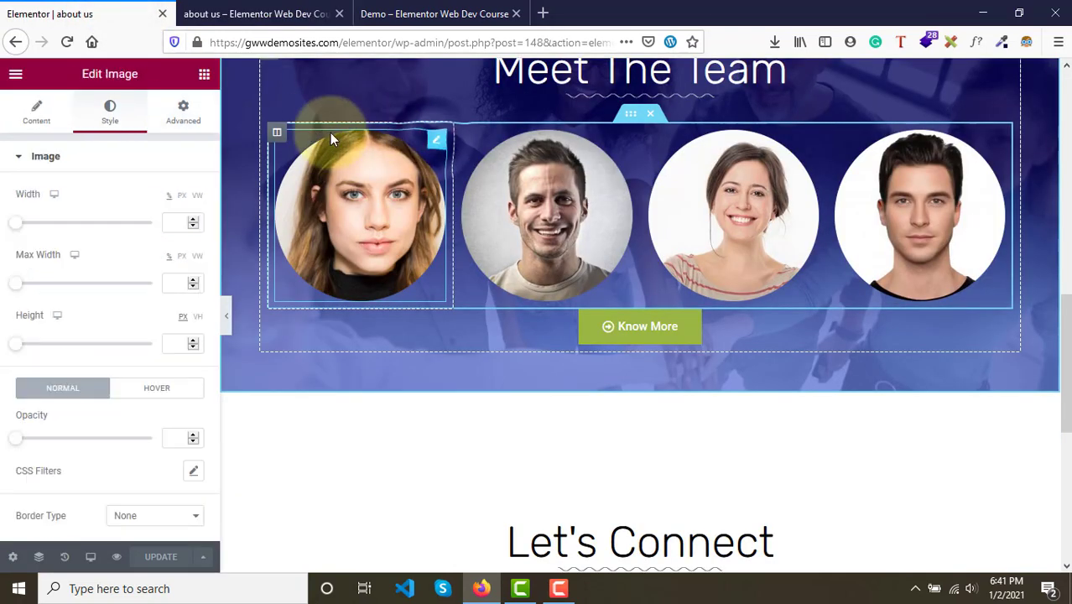
click(277, 133)
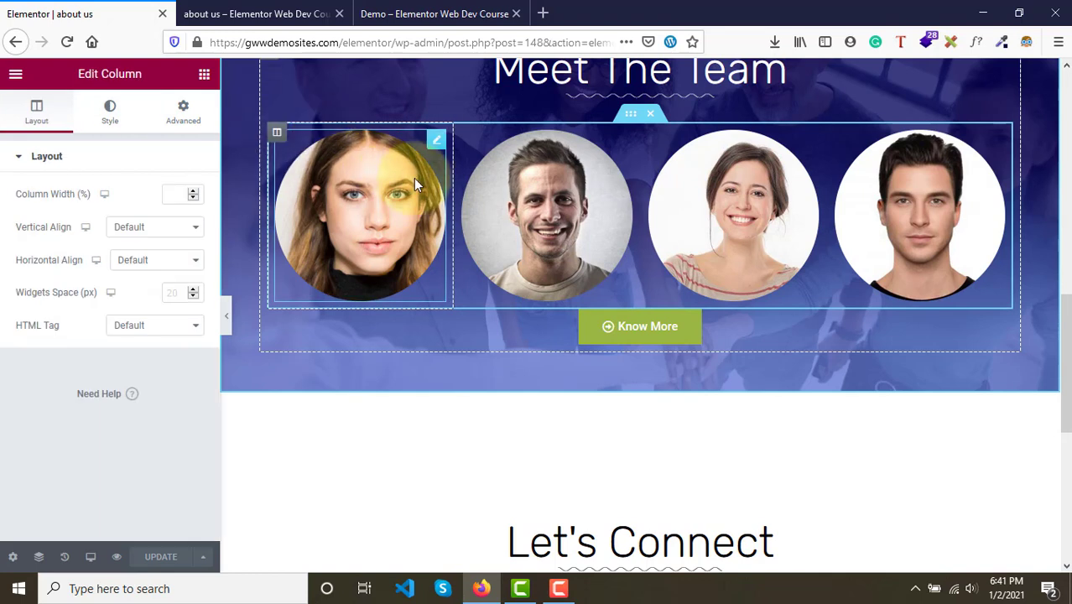
click(185, 110)
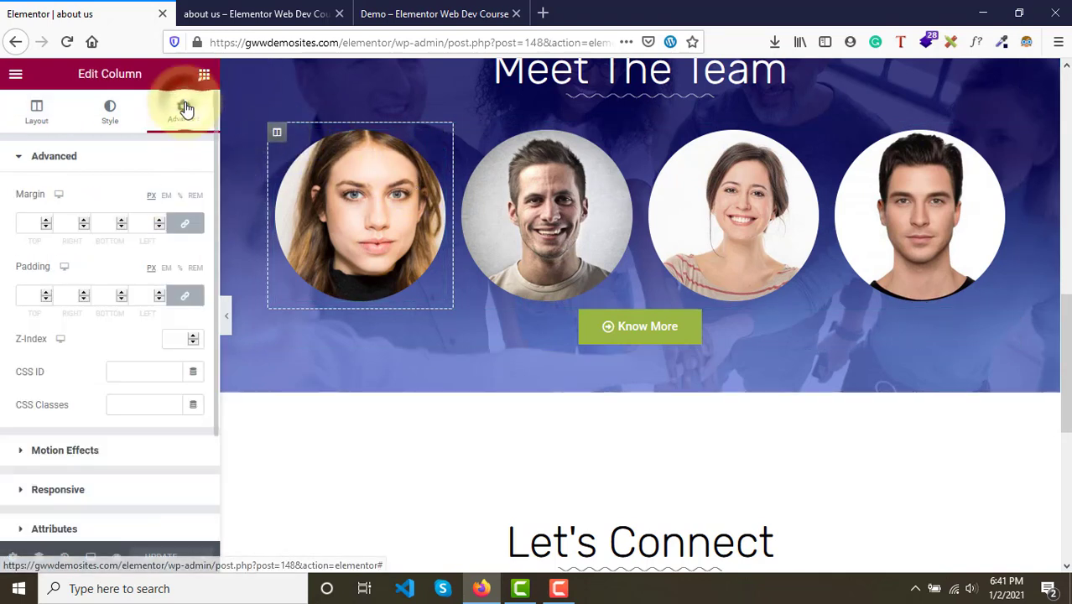
click(27, 295)
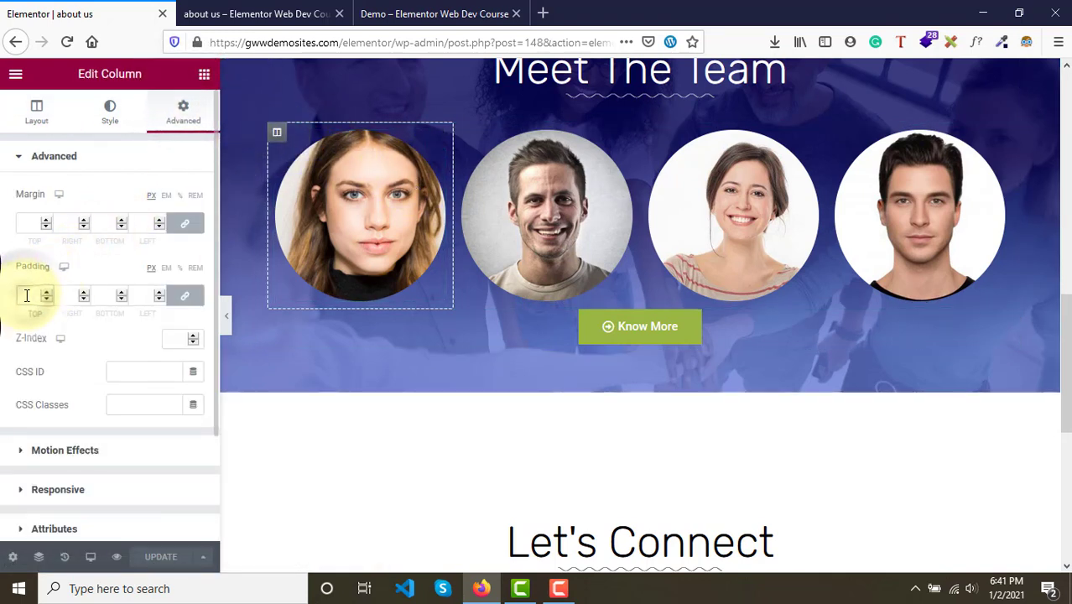
text(10)
key(BackSpace)
key(BackSpace)
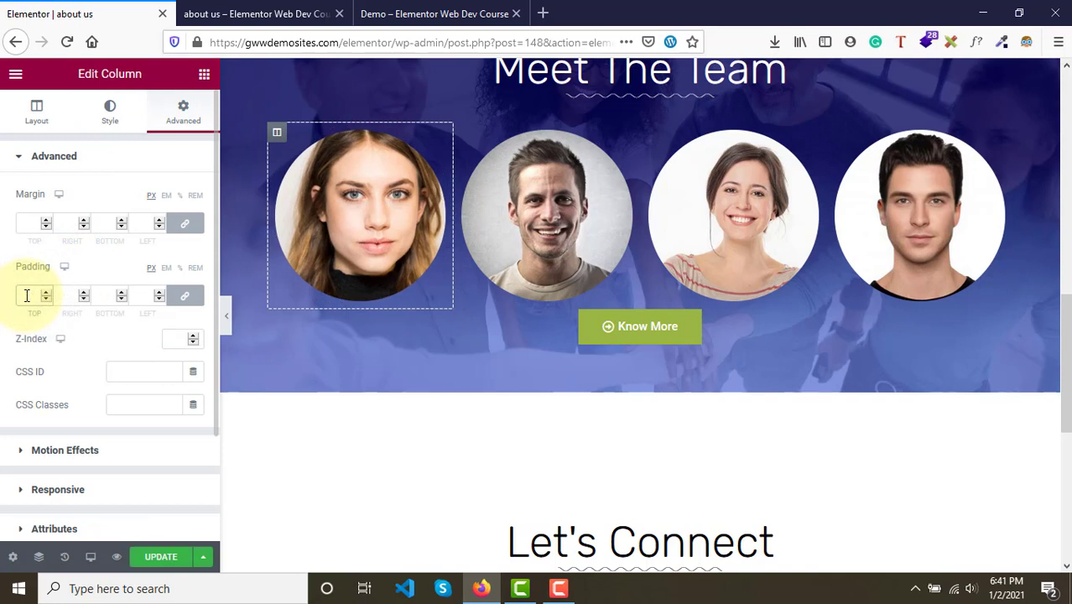
text(25)
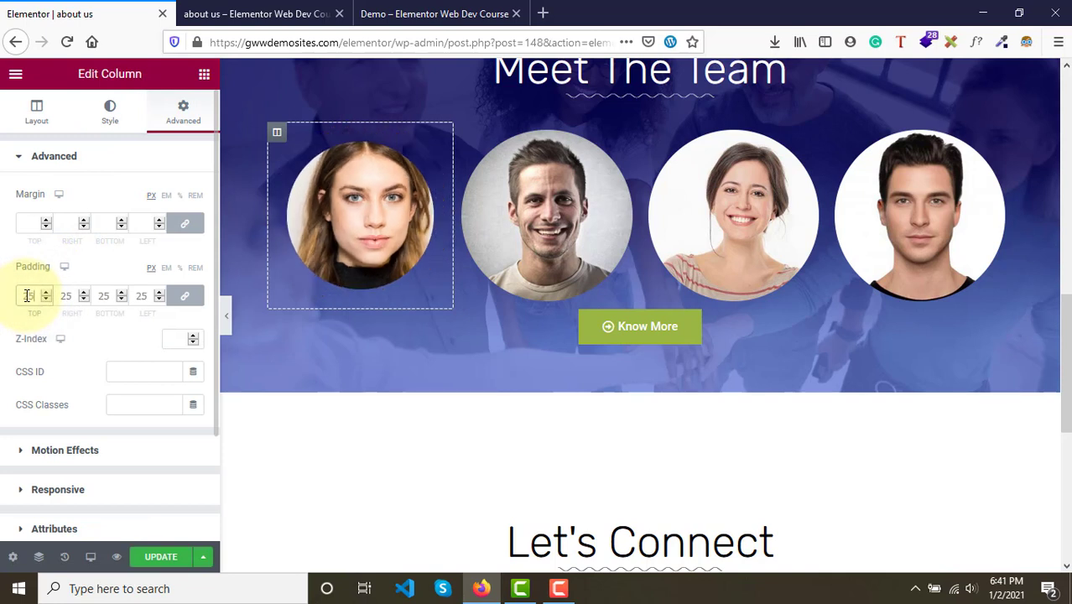
- Copy the first portrait column's style and paste it onto the other three portrait columns
right_click(284, 143)
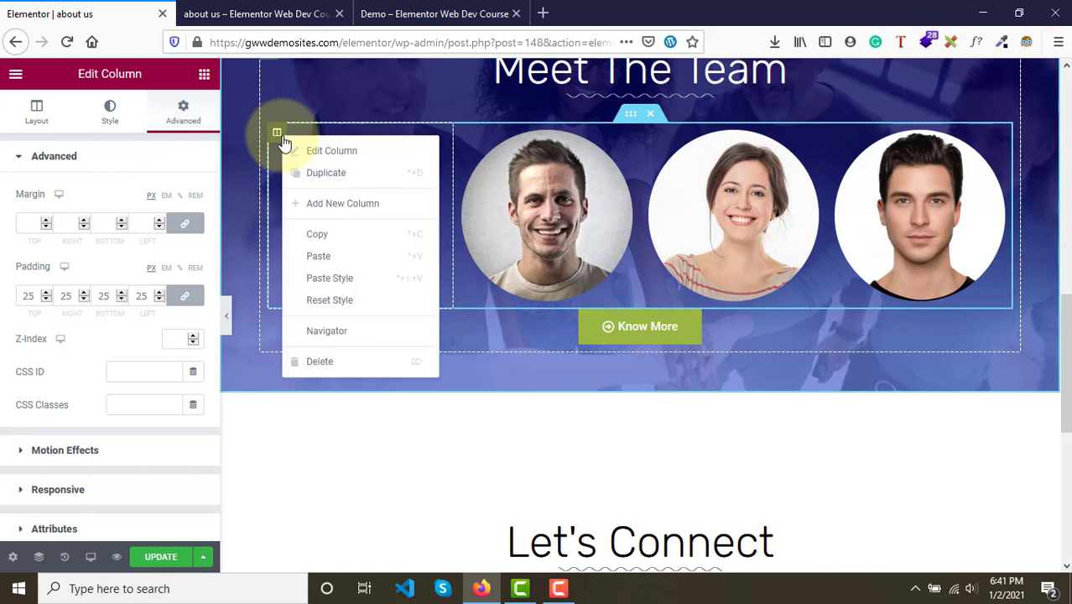
click(354, 234)
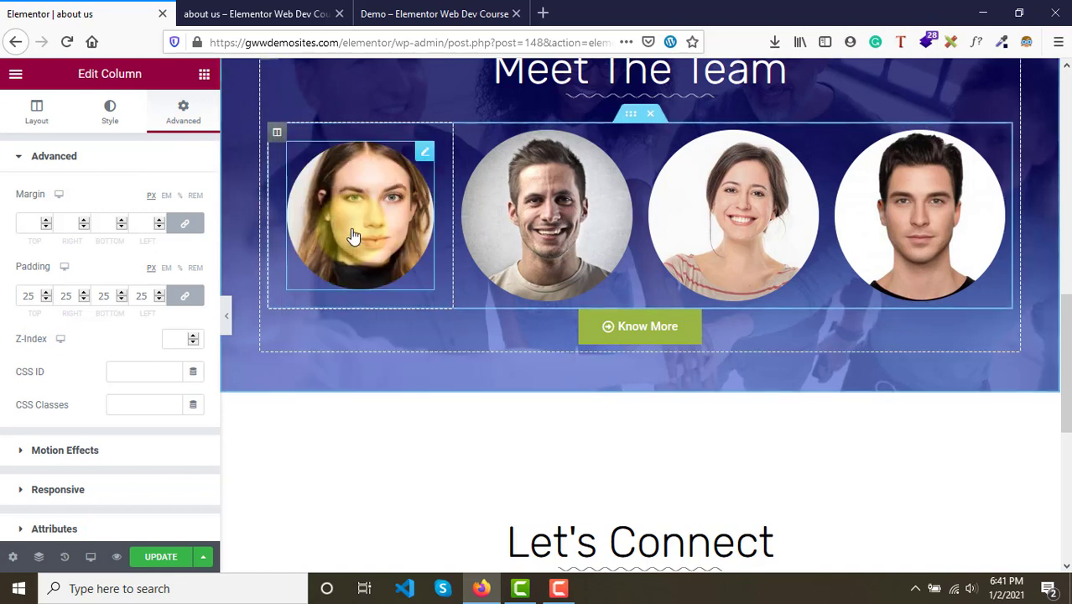
click(464, 134)
right_click(463, 136)
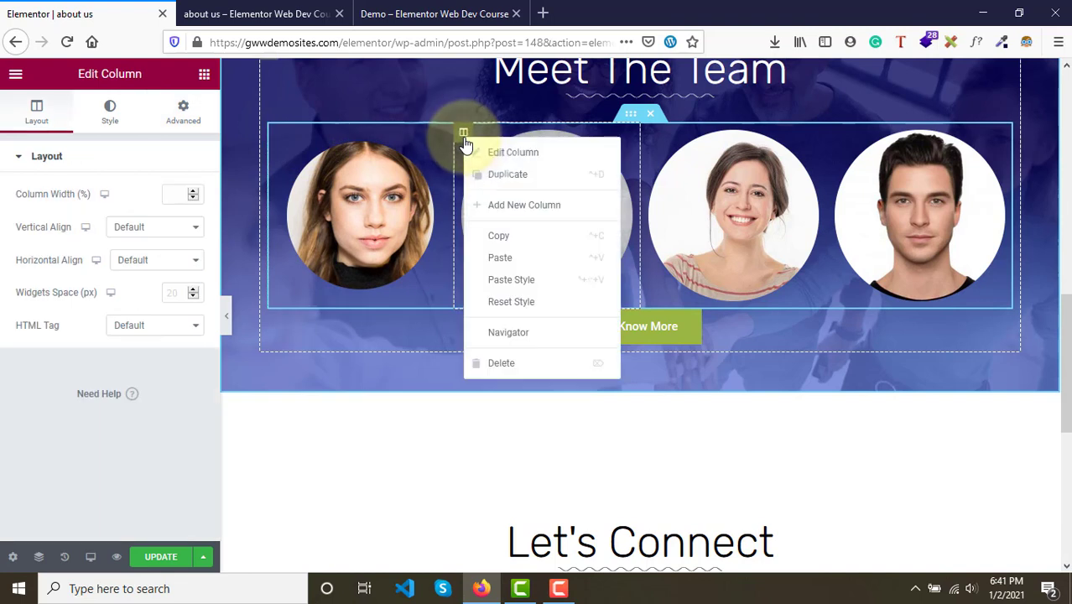
click(534, 281)
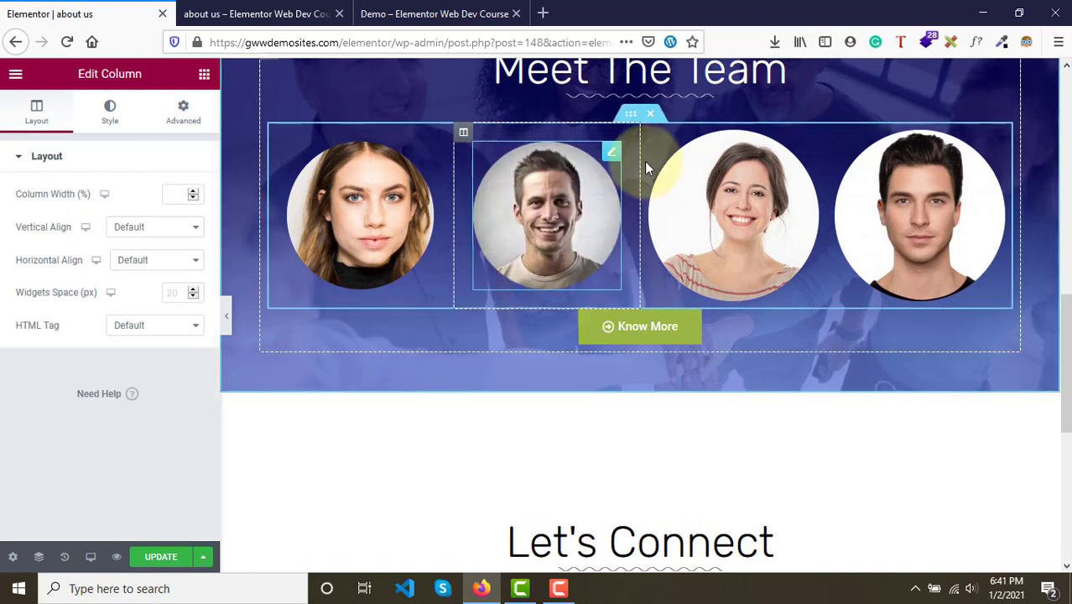
right_click(651, 135)
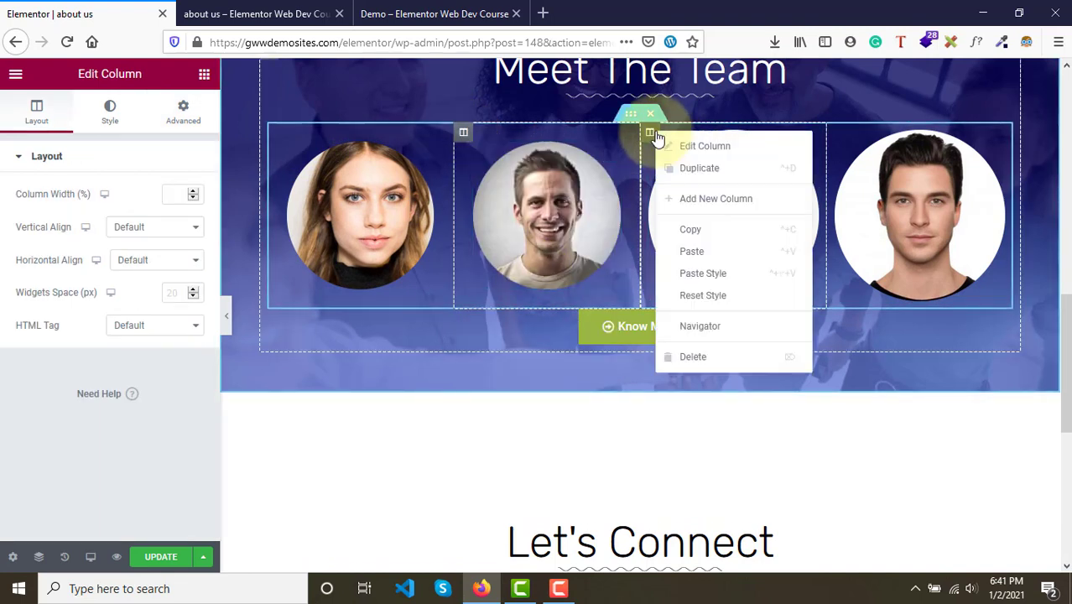
click(724, 276)
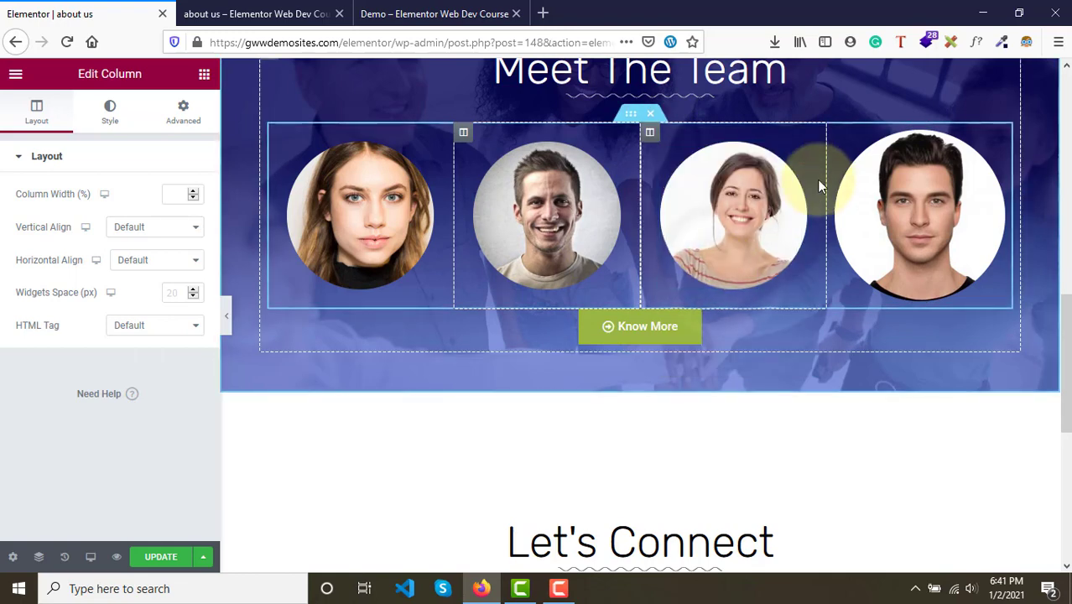
right_click(837, 134)
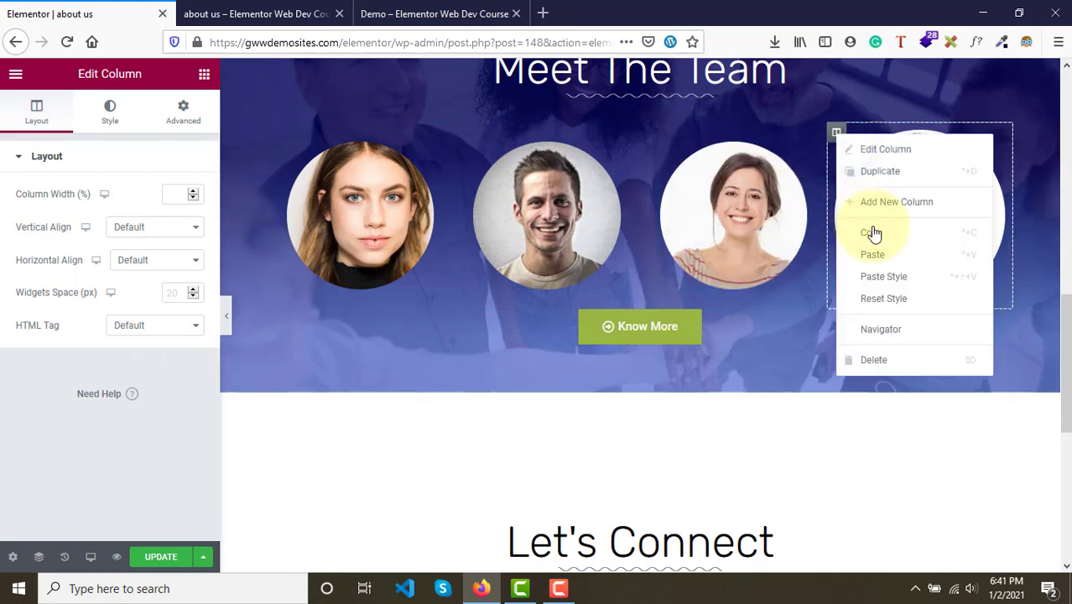
click(896, 278)
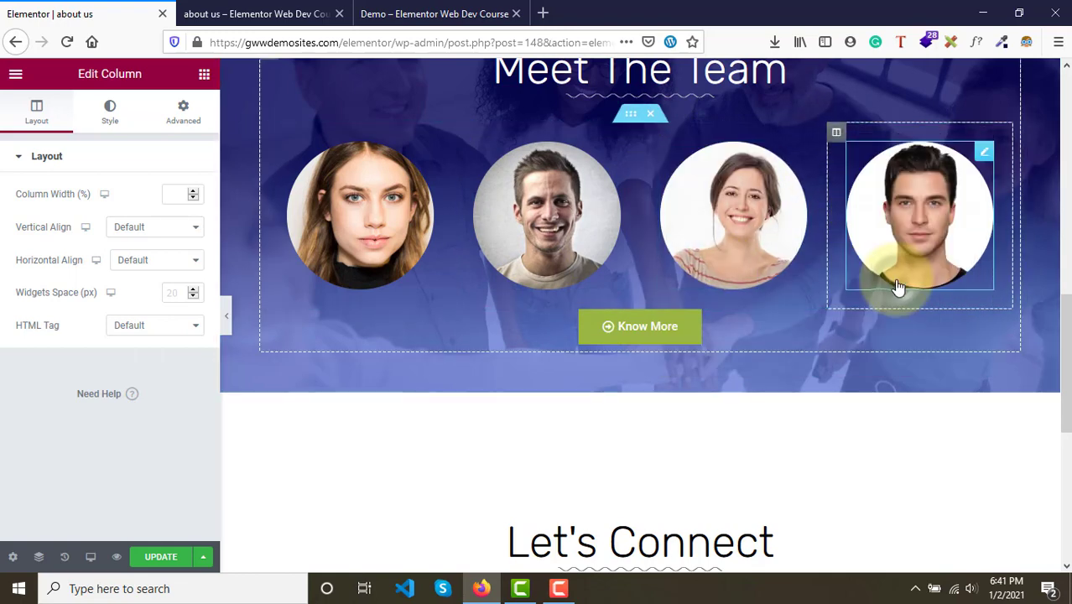
- Update the page, reload the preview, and compare its team section with the demo page
click(161, 558)
click(269, 13)
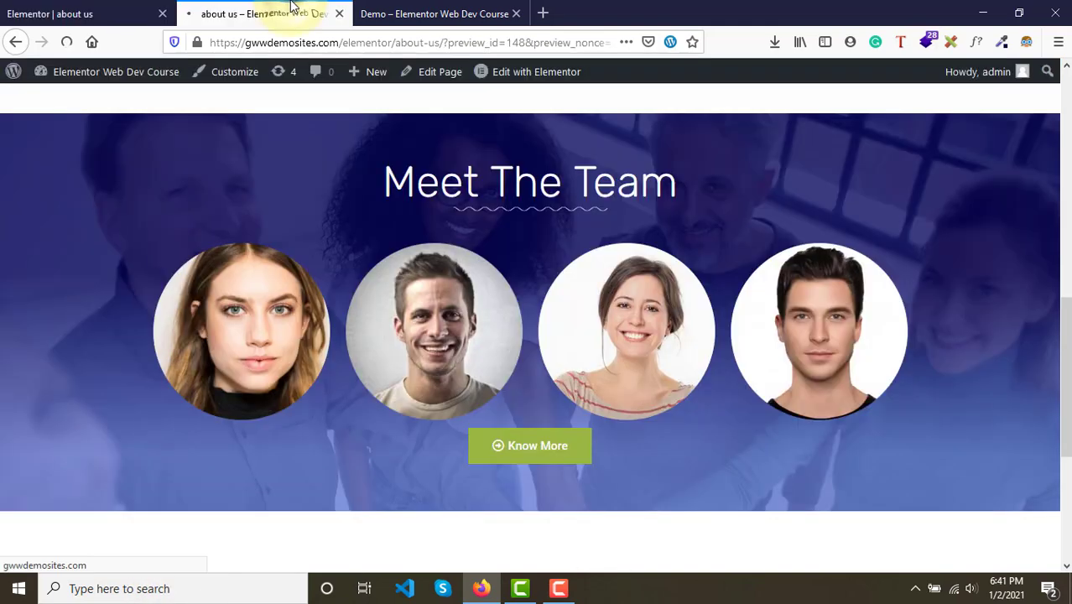
key(F5)
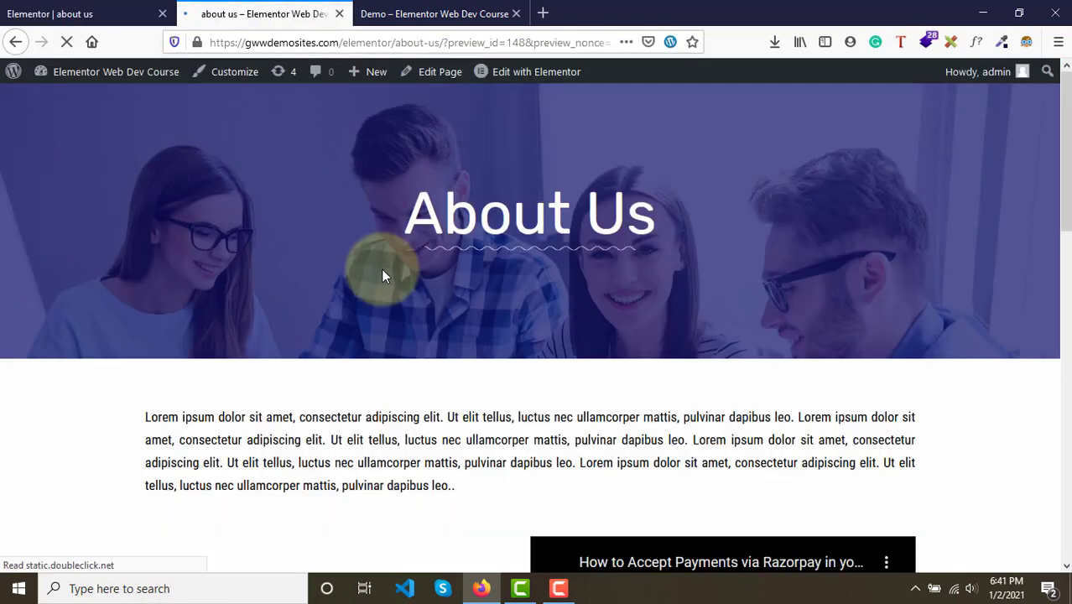
scroll(443, 424, down, 10)
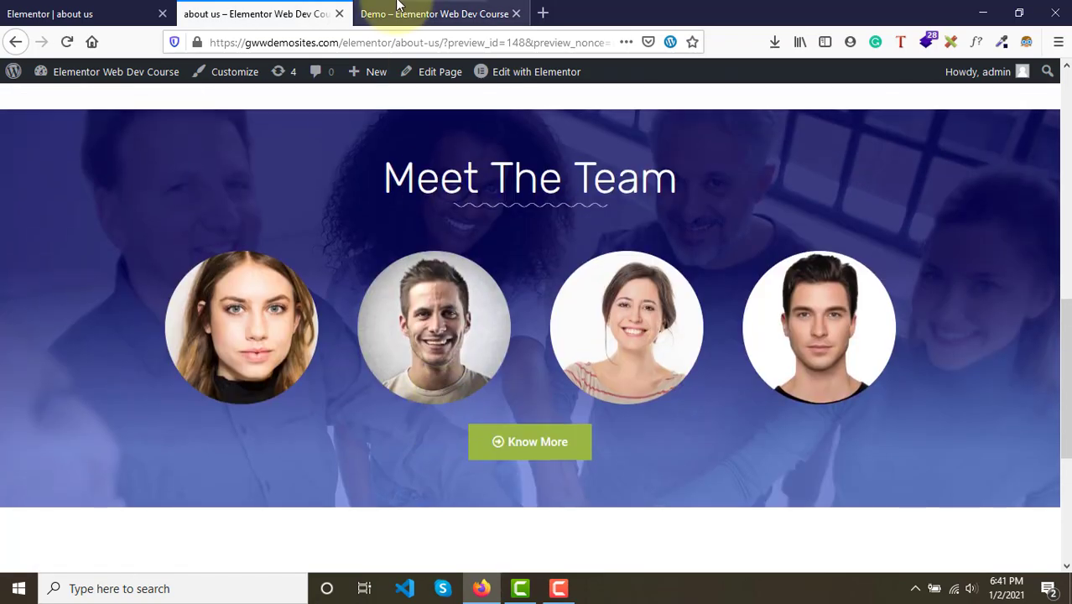
click(388, 9)
scroll(450, 311, down, 2)
scroll(451, 306, up, 2)
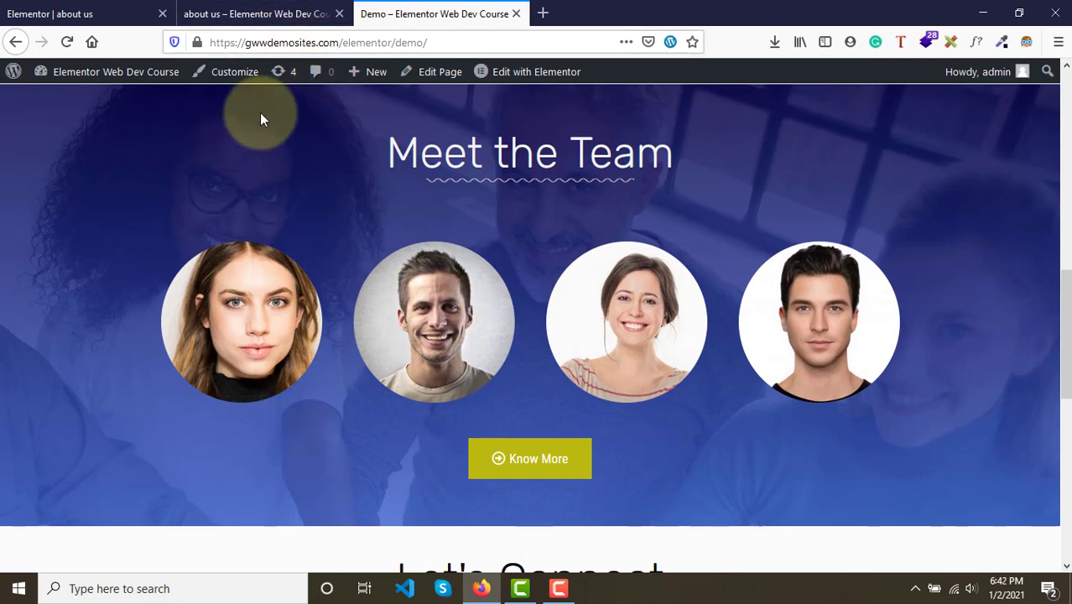
click(256, 14)
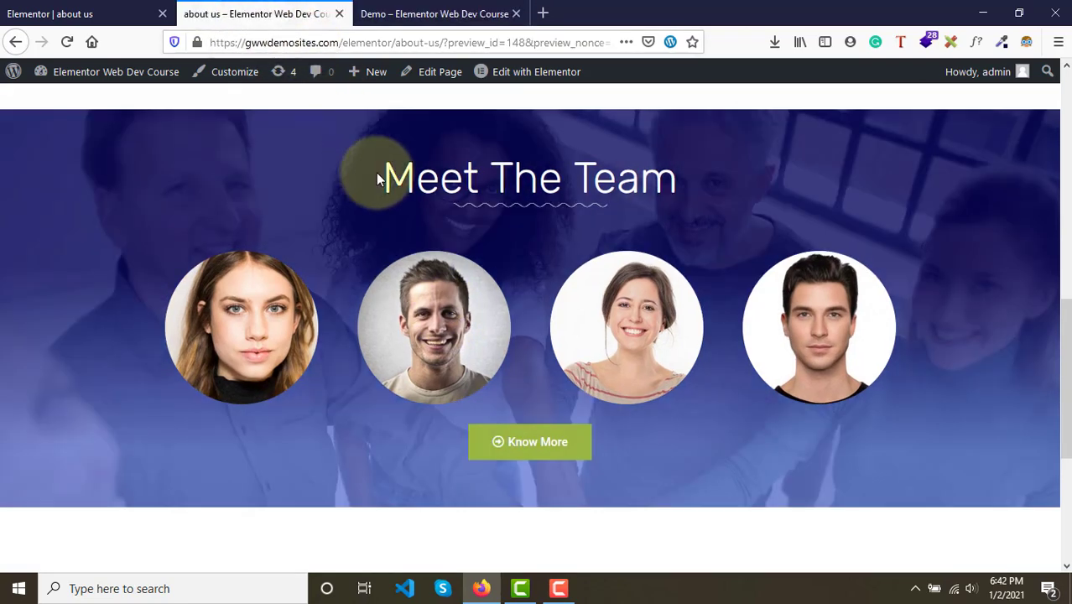
click(115, 10)
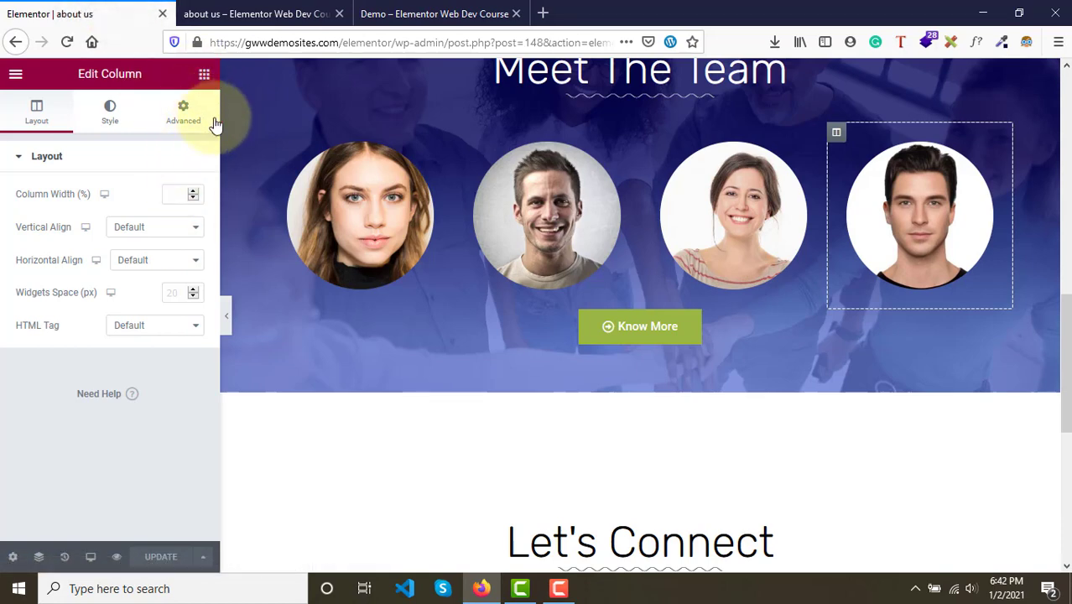
- Set the Meet the Team section's padding to 70 on all sides
scroll(502, 190, up, 1)
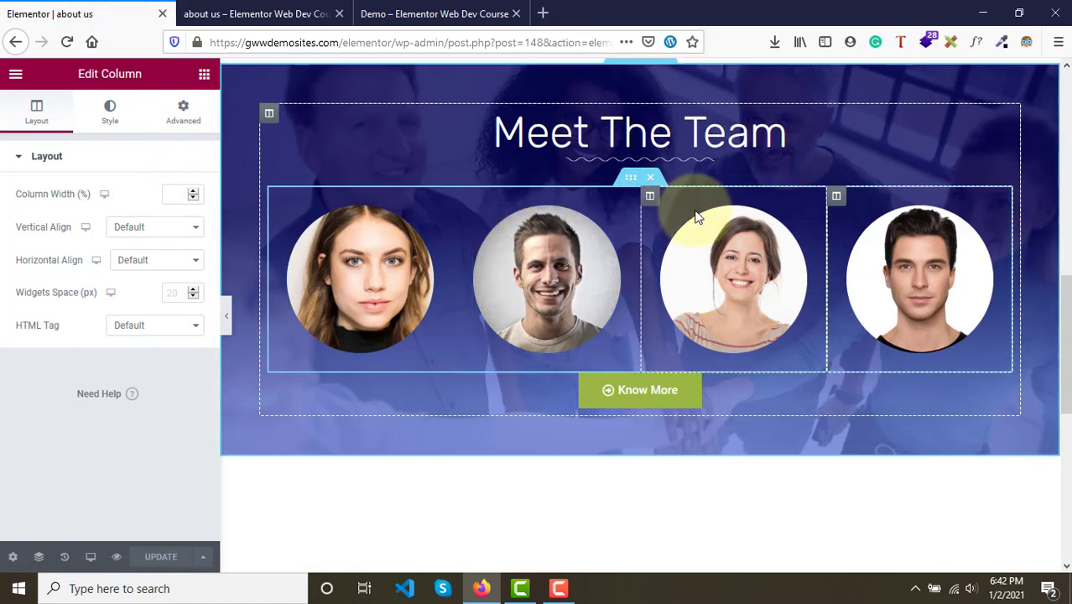
scroll(640, 79, up, 1)
click(641, 88)
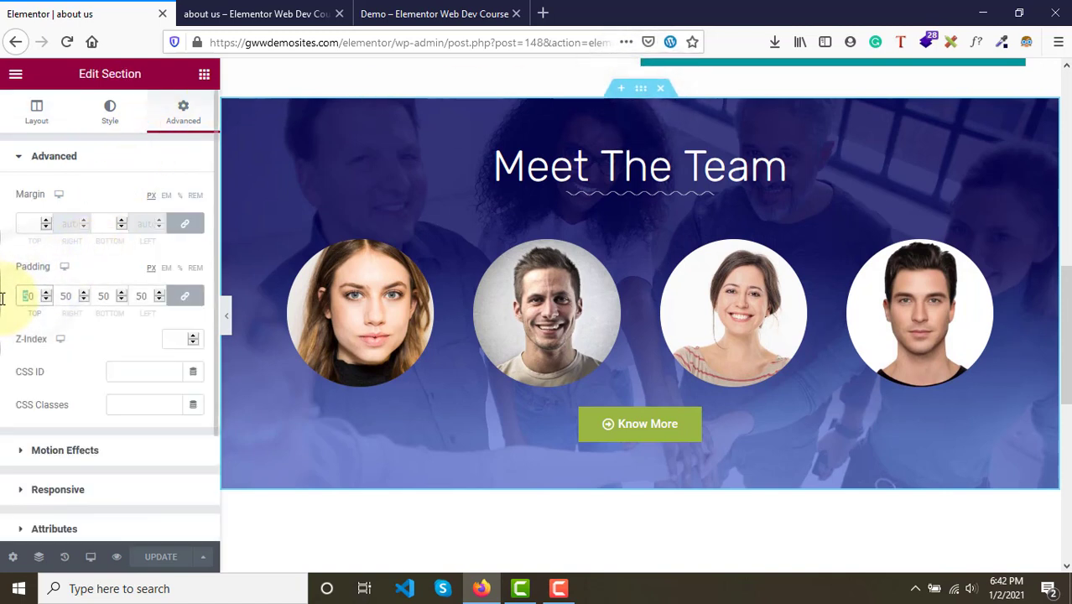
text(70)
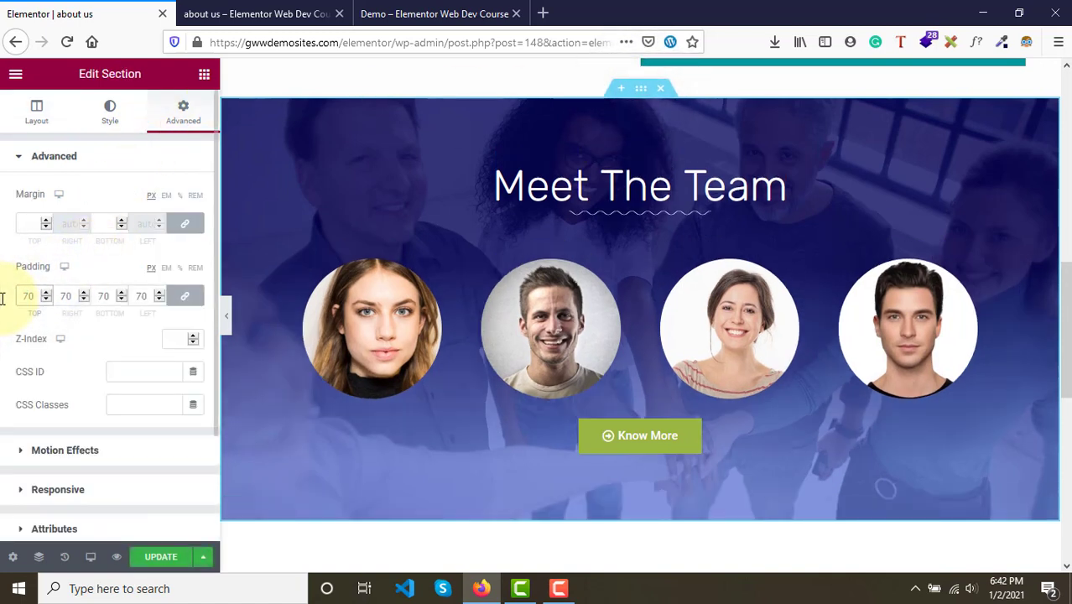
- Unlink the Meet the Team section's padding values and set them to 80 top, 0 right, 80 bottom and 0 left
click(183, 299)
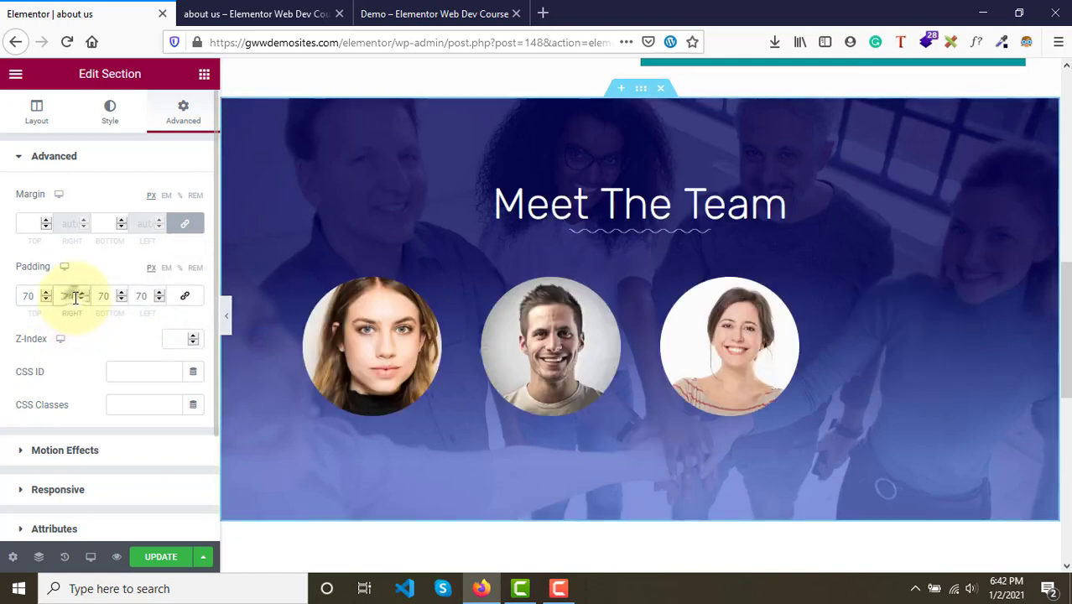
drag(74, 297, 53, 295)
text(0)
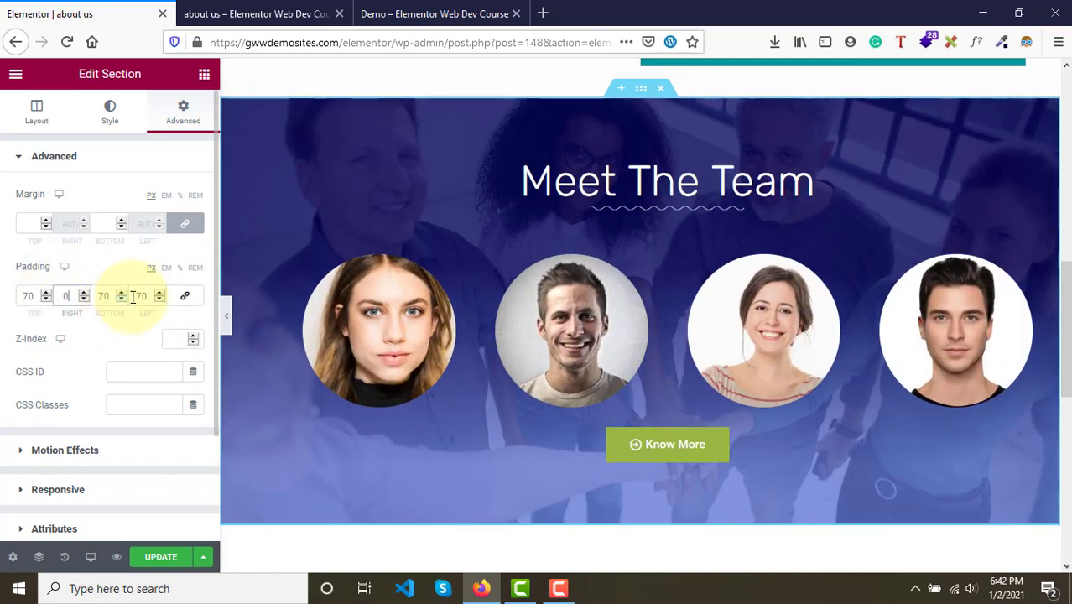
drag(144, 296, 118, 293)
text(00)
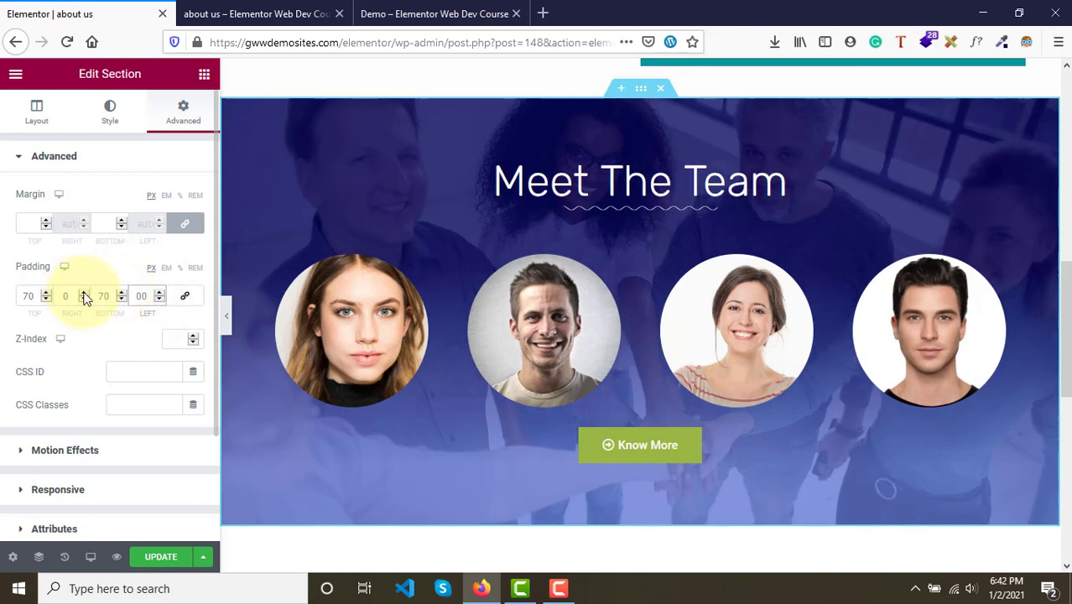
text(80)
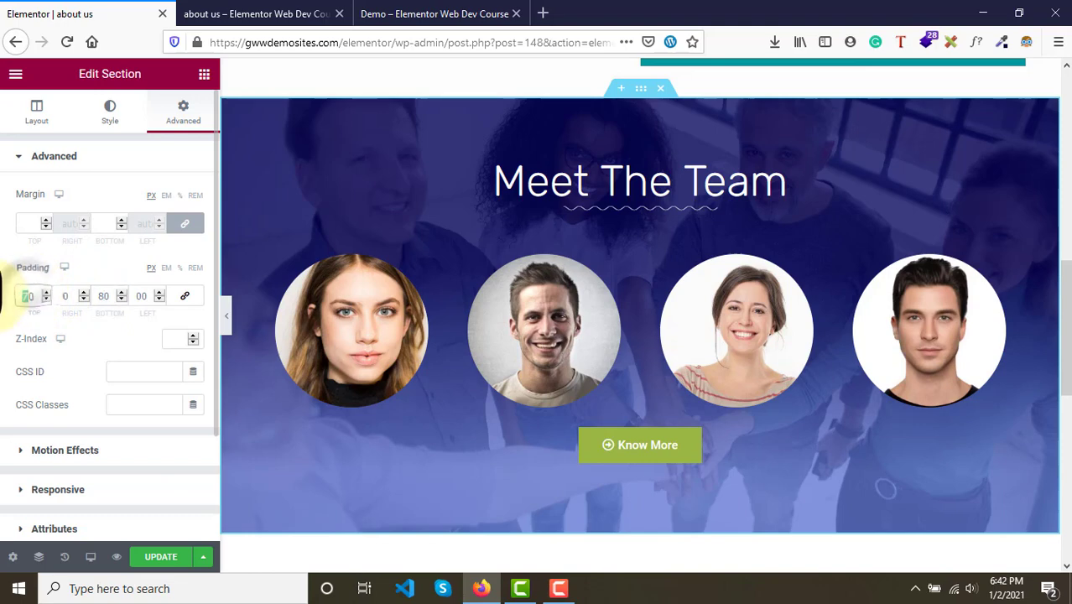
text(80)
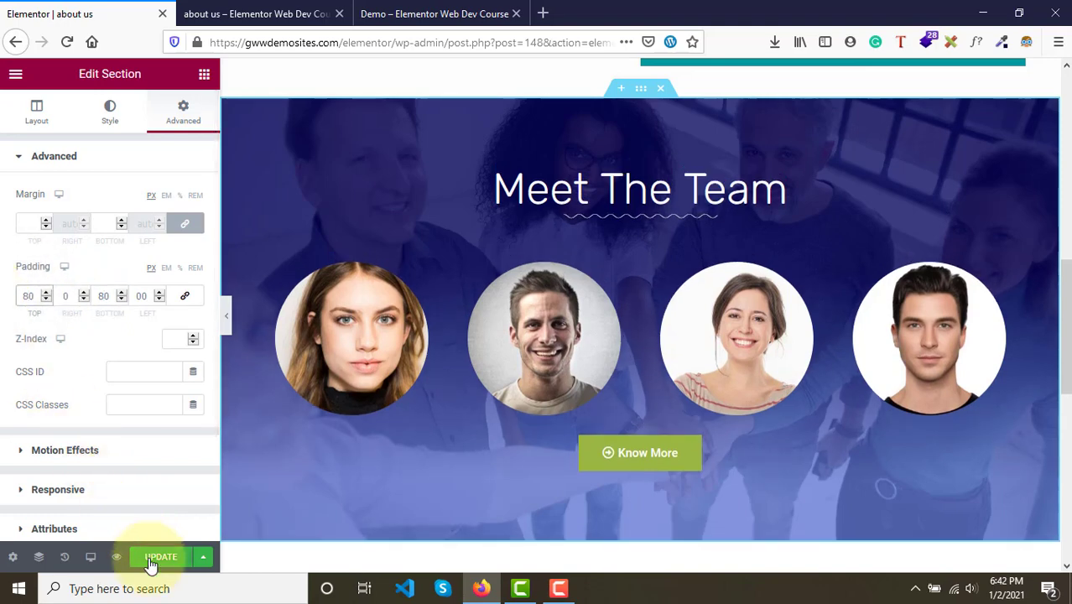
- Compare the reloaded preview's Meet the Team section with the demo page's team section
click(252, 13)
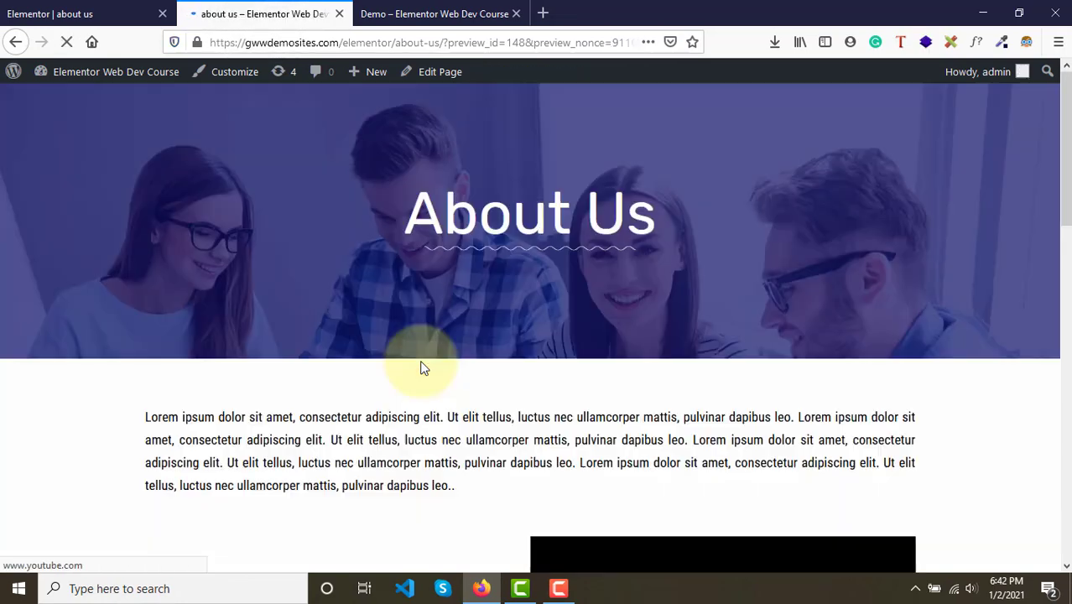
scroll(423, 368, down, 8)
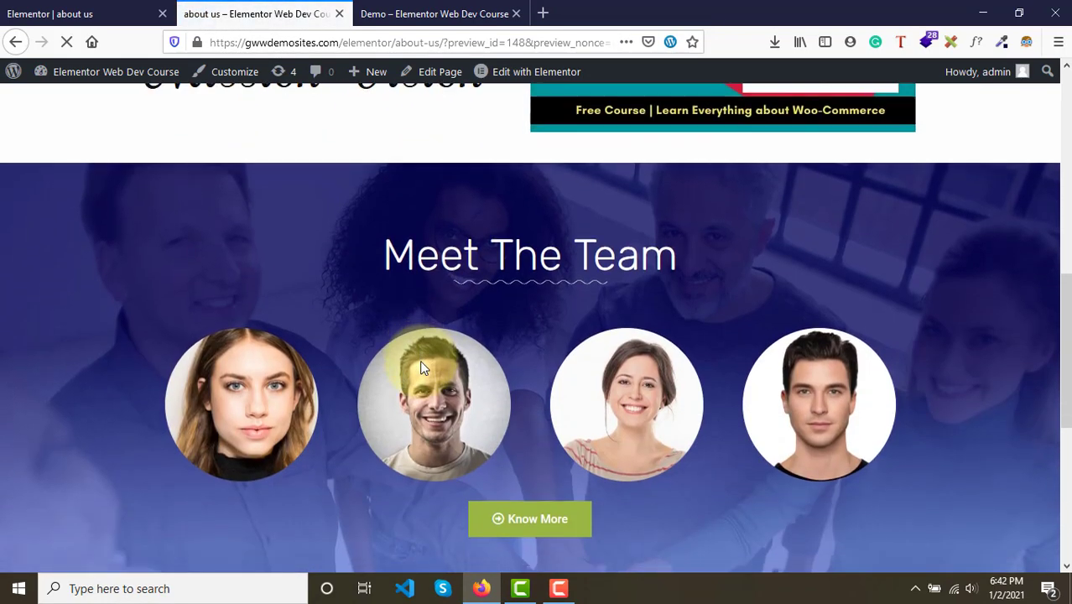
scroll(421, 367, up, 1)
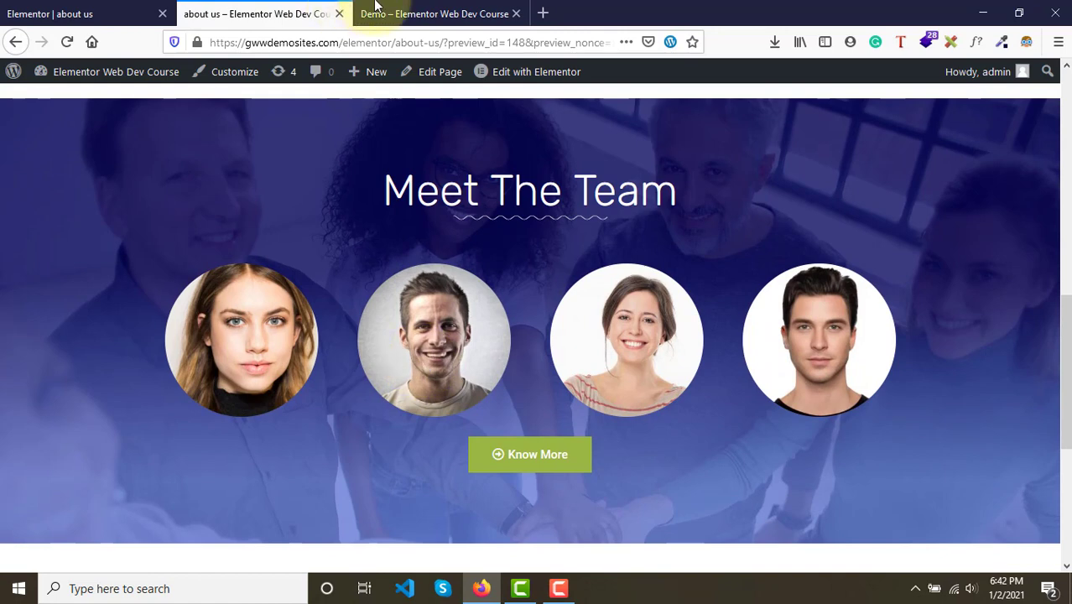
click(403, 9)
click(300, 13)
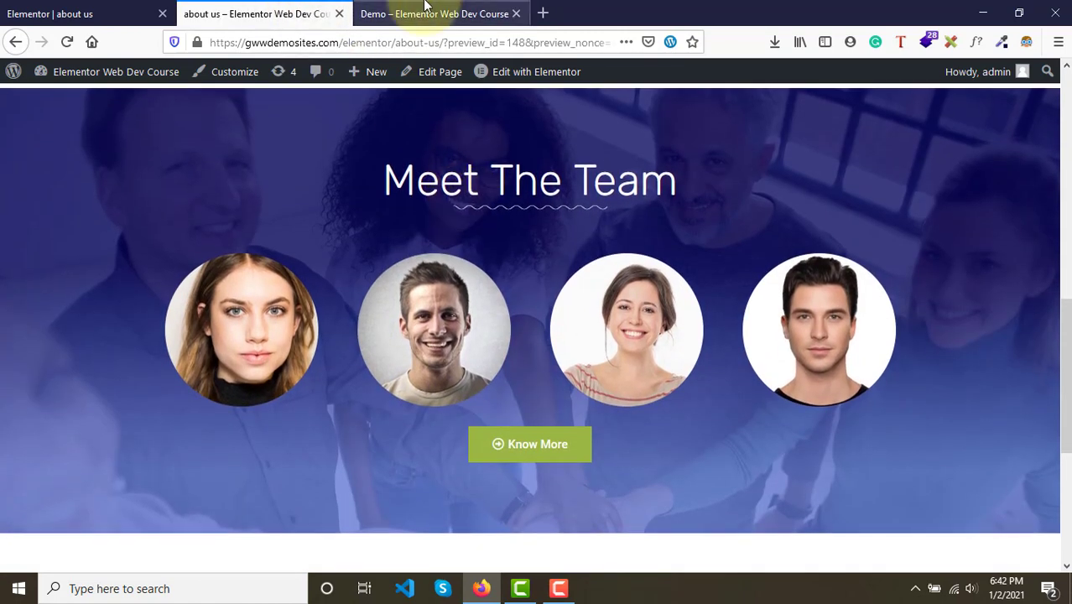
key(ctrl+Tab)
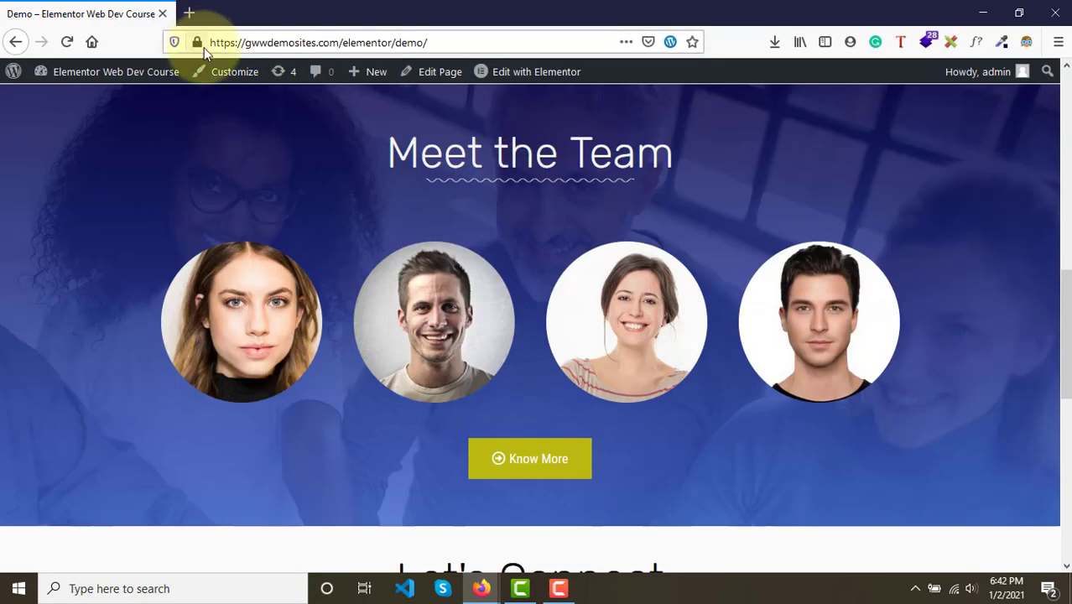
scroll(313, 192, up, 1)
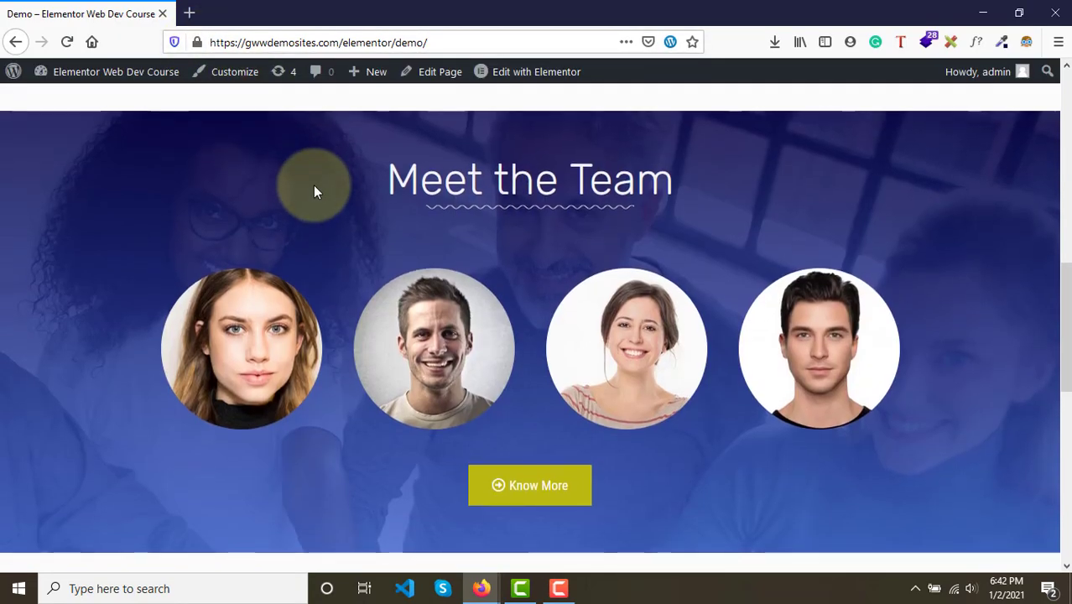
scroll(313, 191, down, 1)
scroll(313, 189, up, 1)
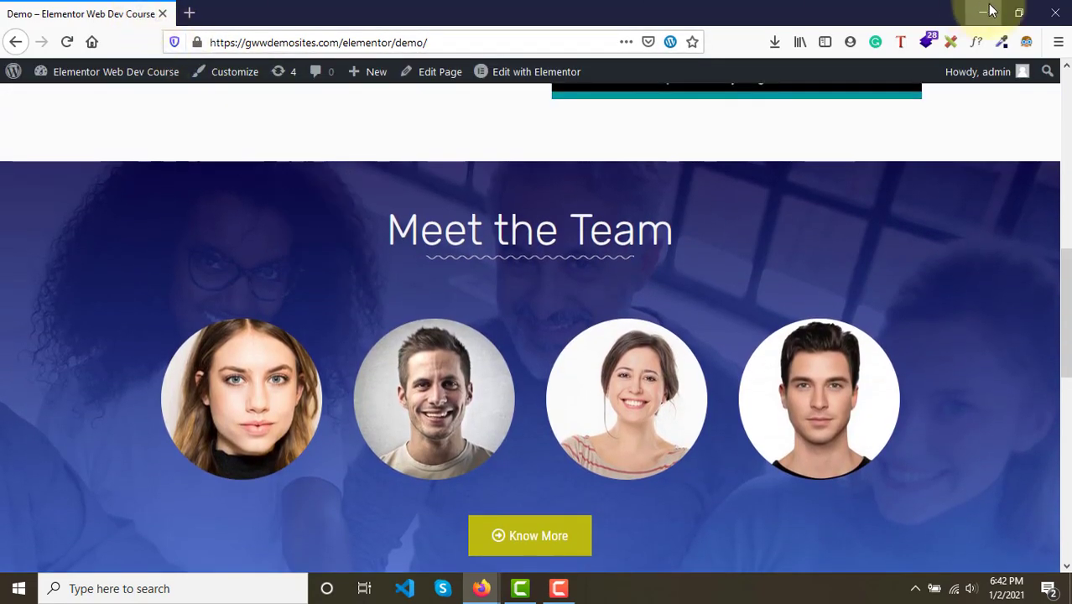
click(1018, 14)
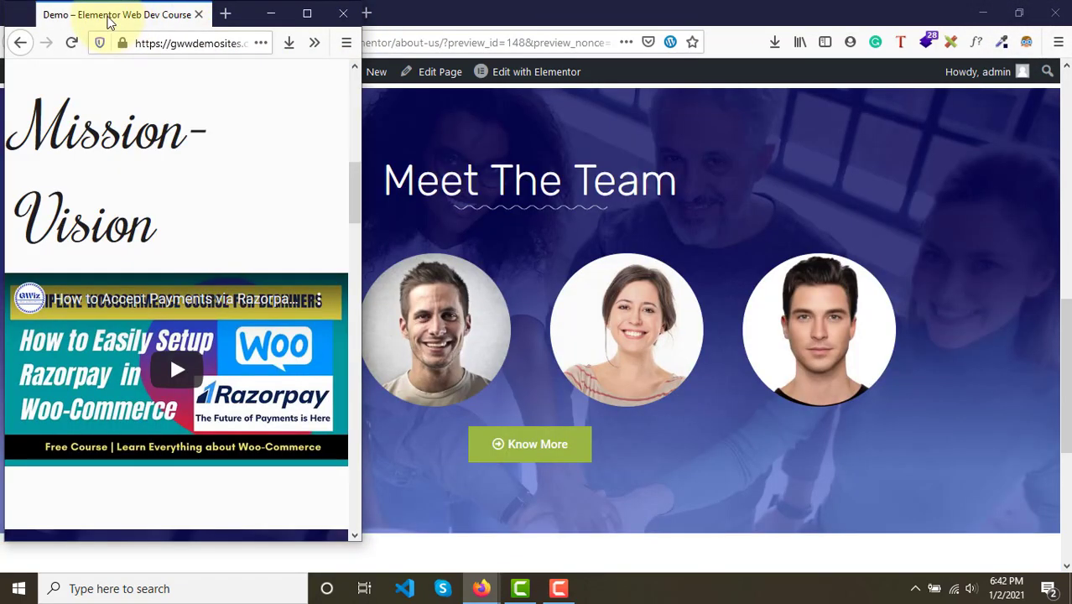
drag(109, 23, 436, 15)
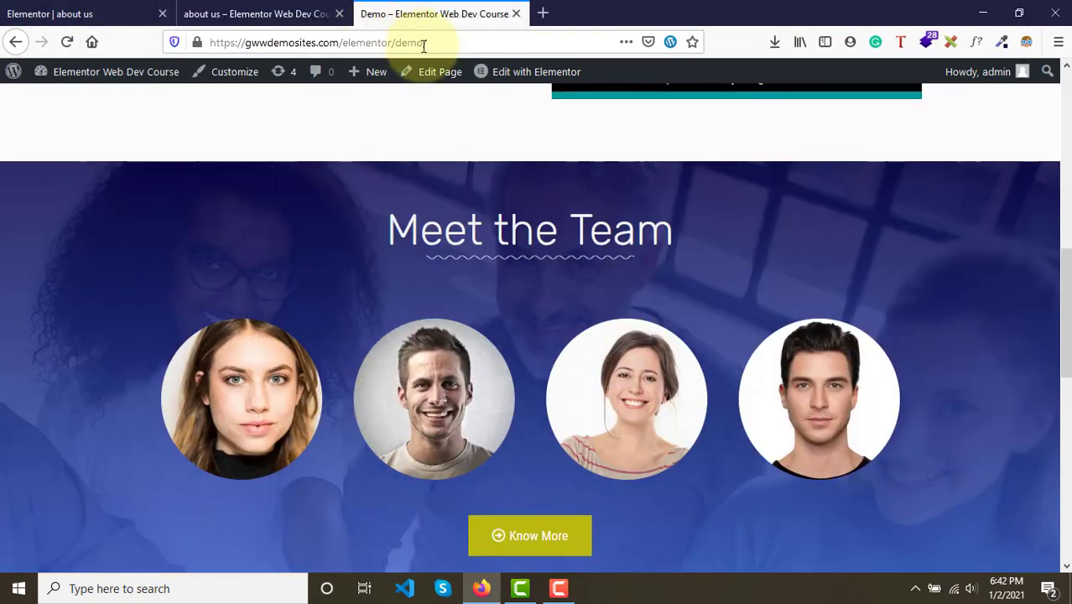
- Compare the spacing between the Core-Values section and the team section on preview and demo, returning to the editor
scroll(438, 251, down, 2)
scroll(451, 252, up, 1)
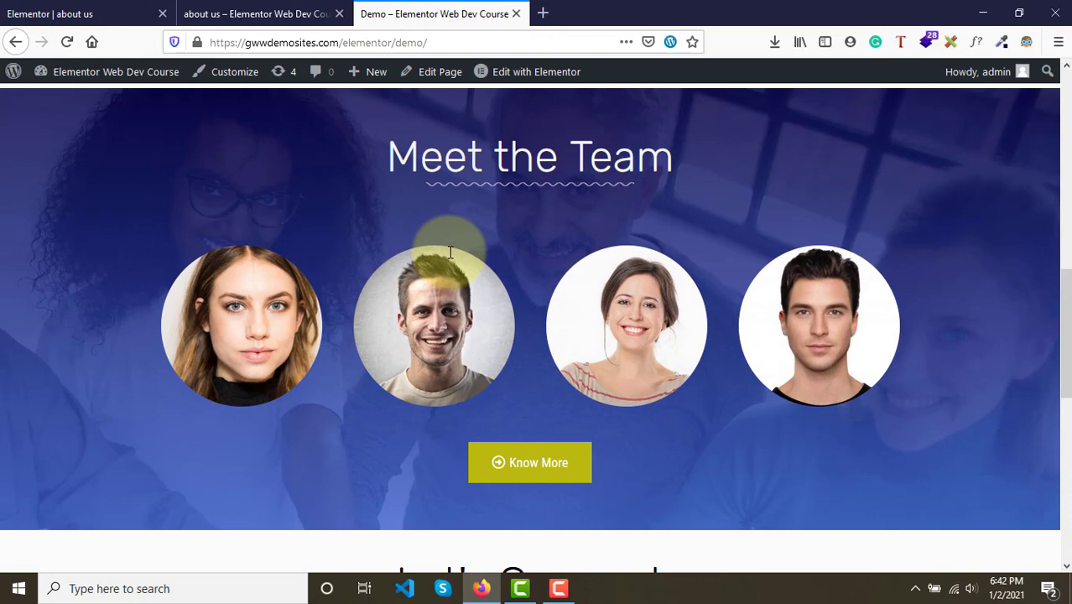
click(267, 14)
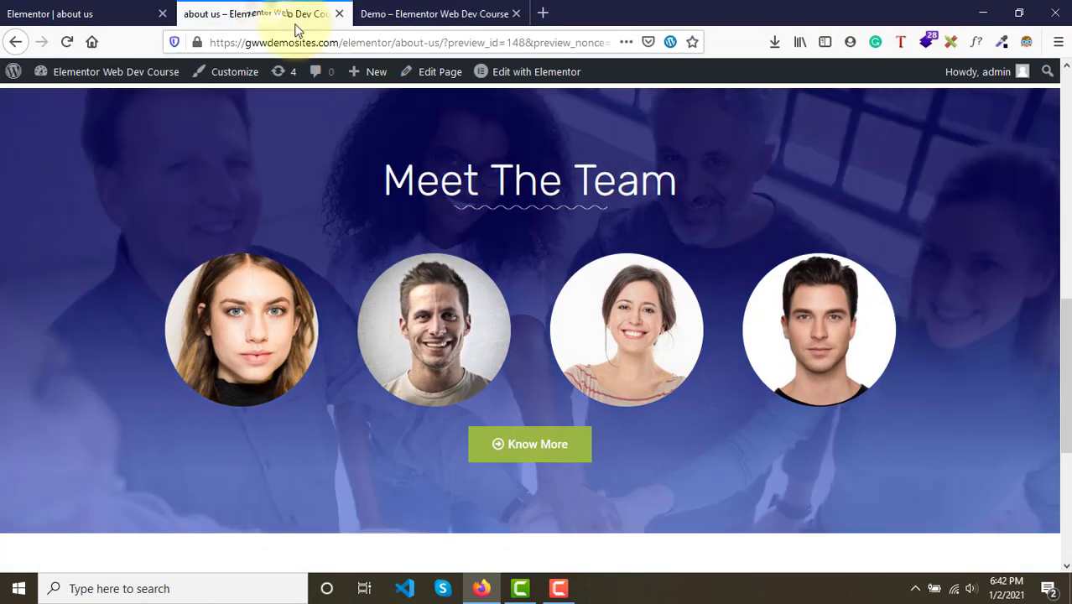
scroll(440, 240, up, 1)
scroll(440, 240, down, 2)
scroll(440, 240, up, 3)
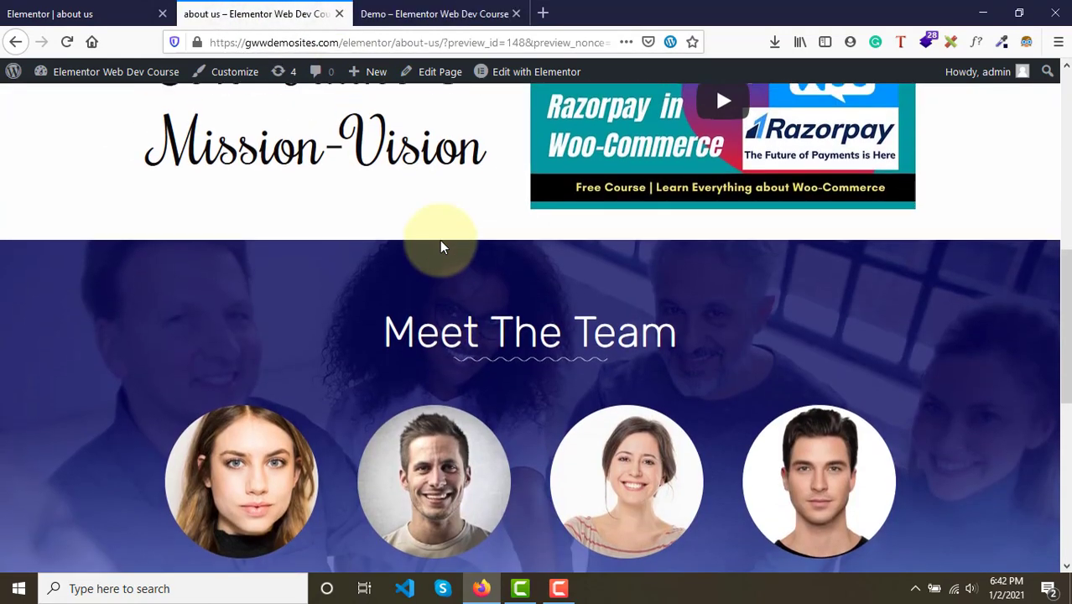
click(422, 14)
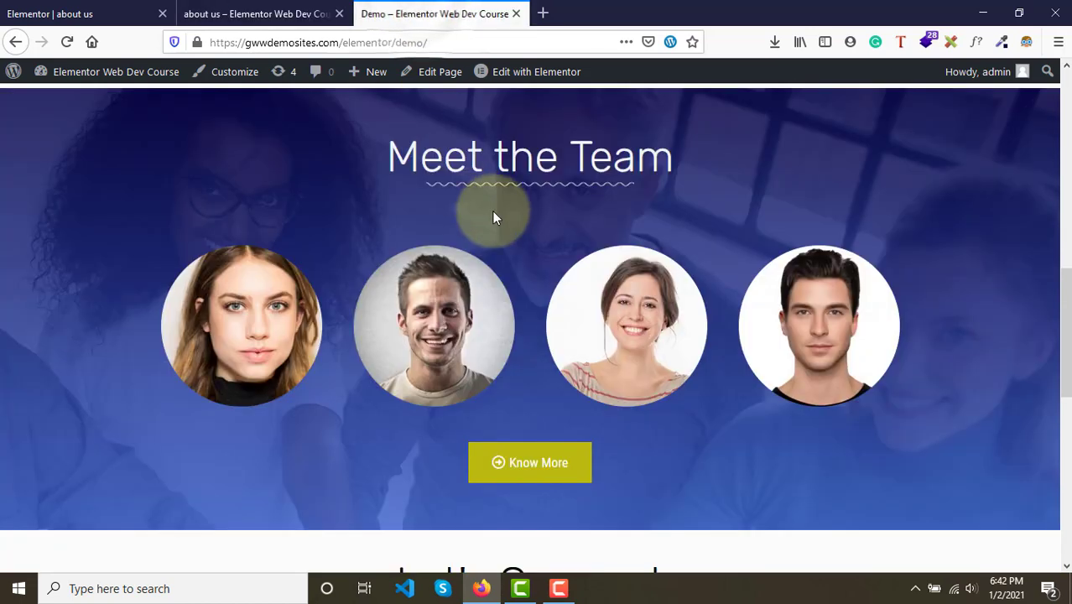
scroll(492, 214, up, 2)
click(285, 14)
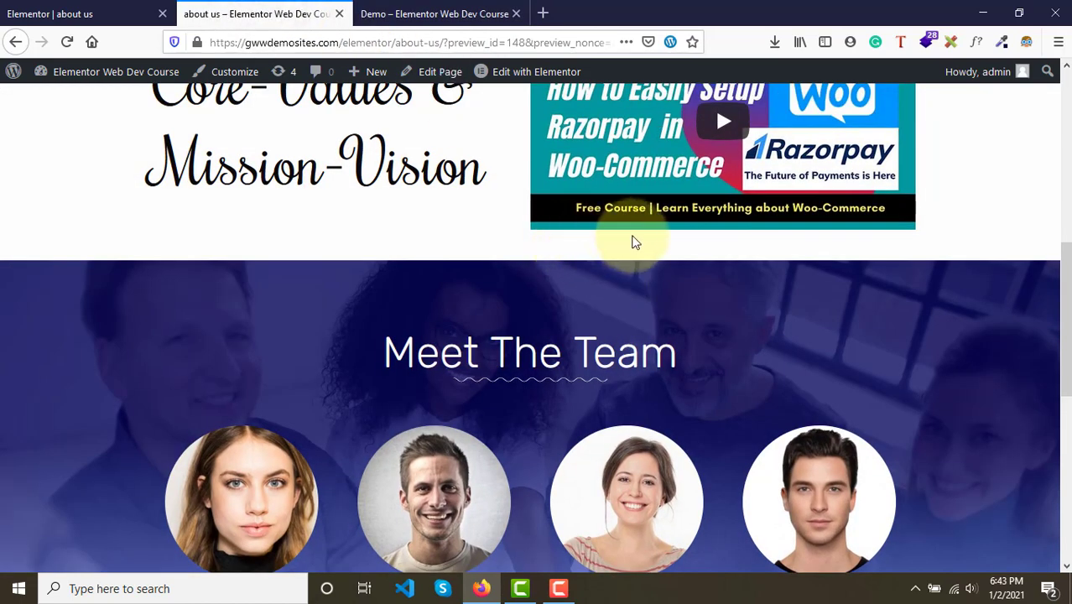
click(453, 10)
click(277, 6)
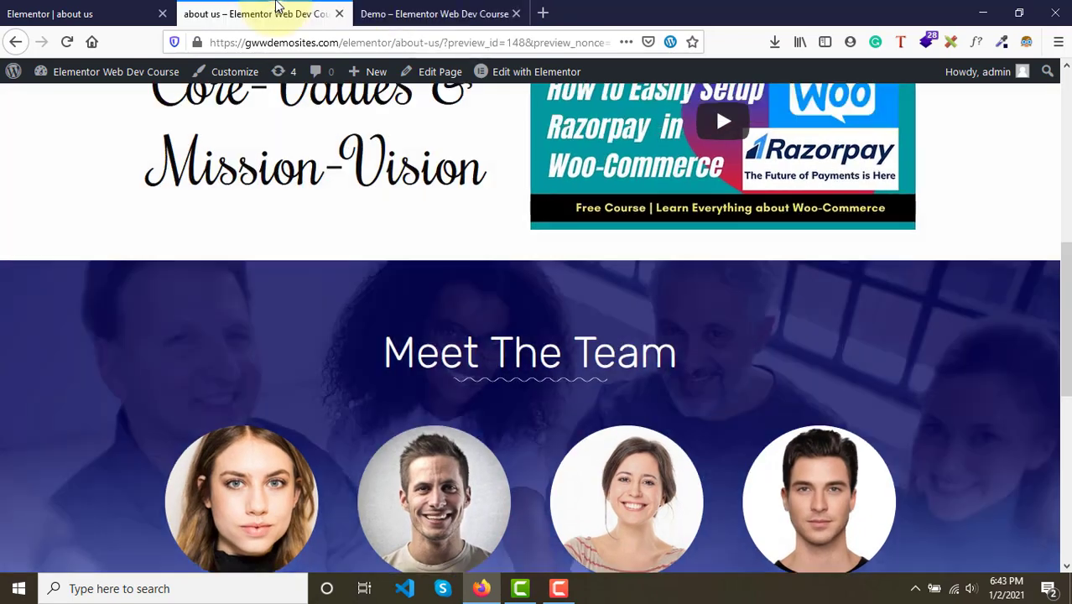
click(34, 10)
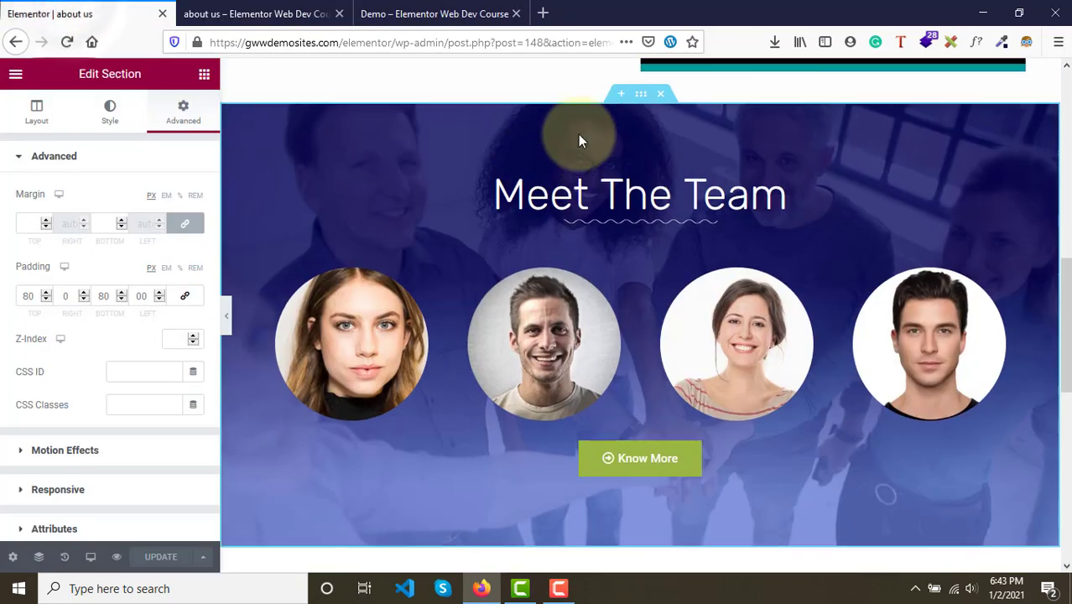
- Try a top margin of 30 on the Meet the Team section, then set it back to 0
scroll(587, 167, up, 3)
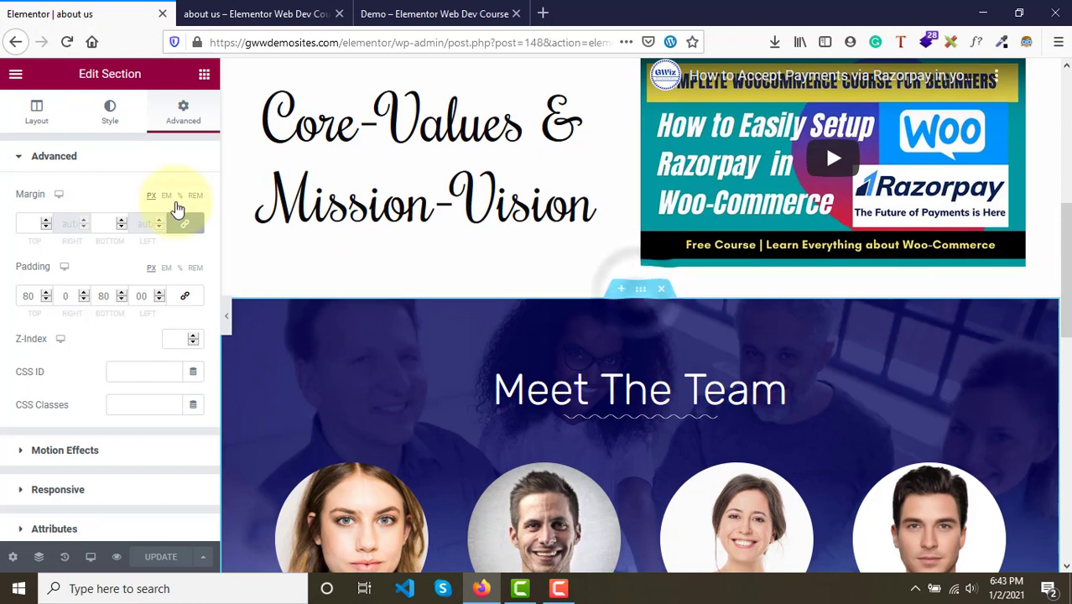
click(191, 227)
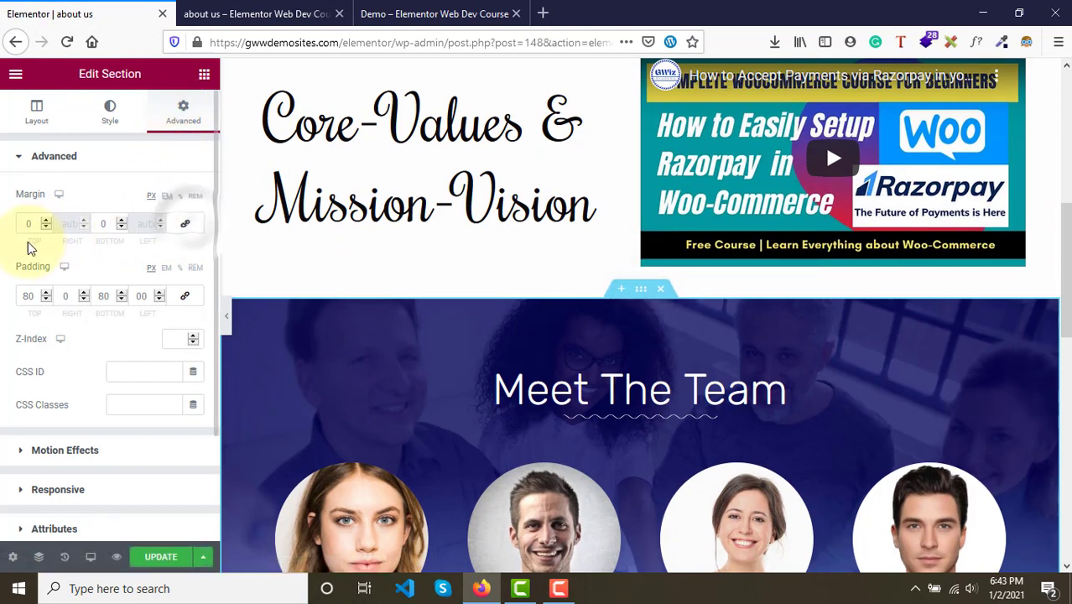
text(30)
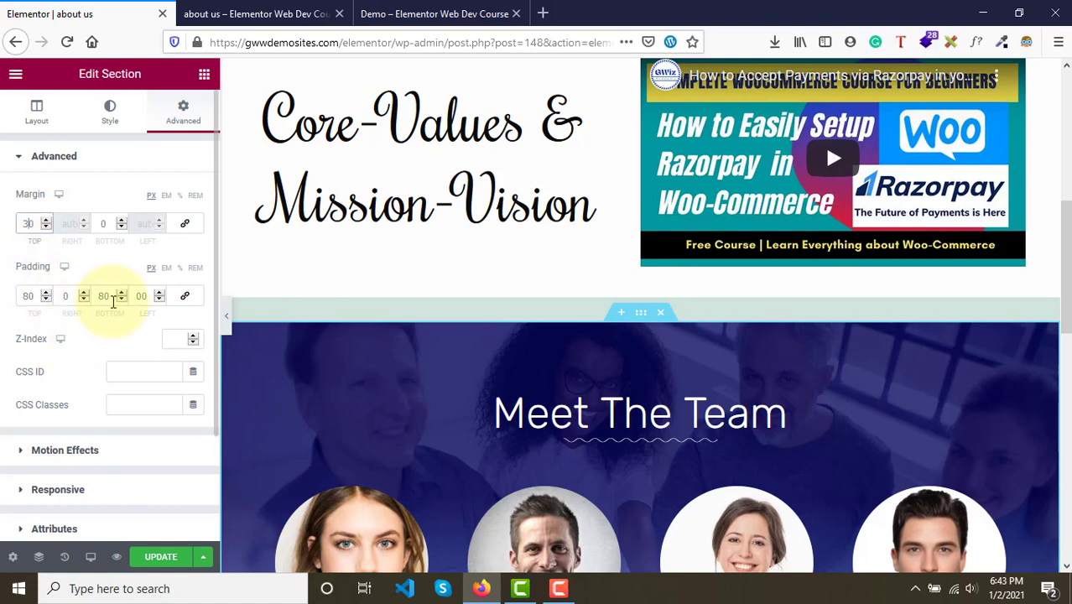
click(40, 225)
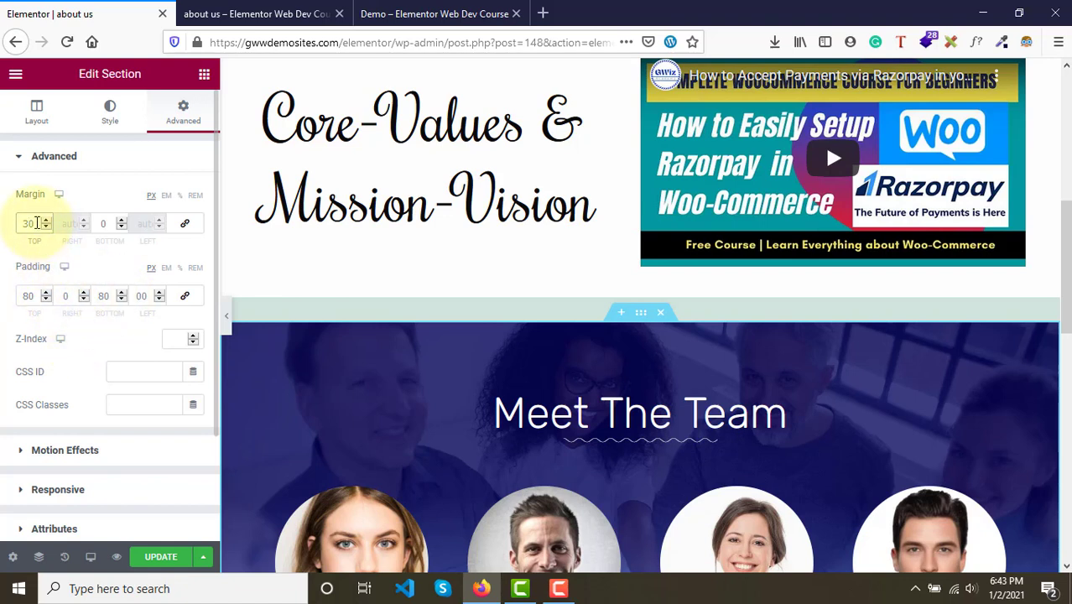
text(0)
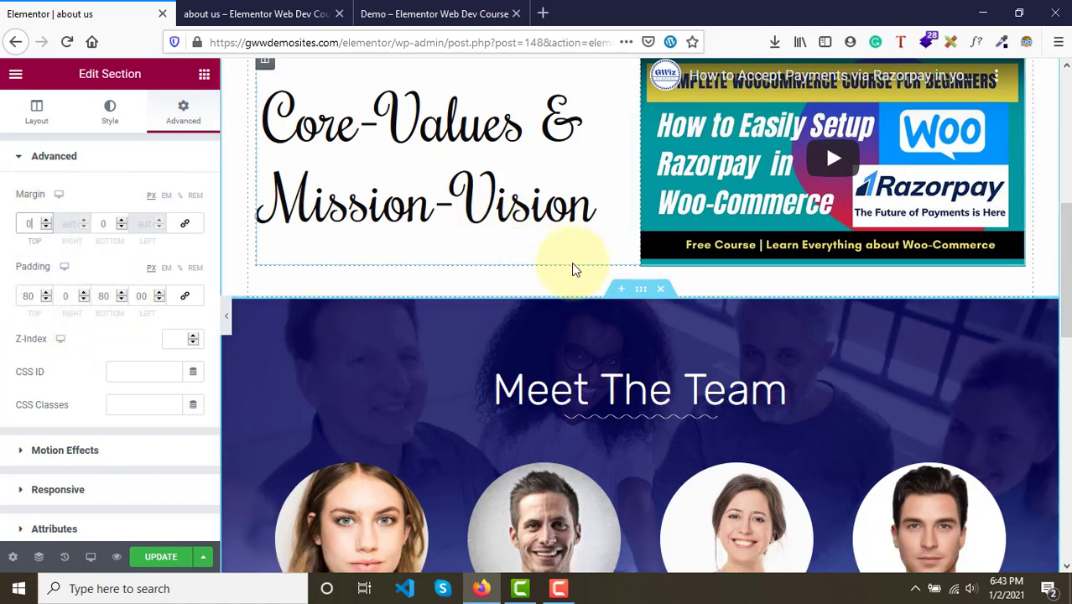
- Examine the Core-Values inner section's margin settings and check the preview page
scroll(579, 260, up, 1)
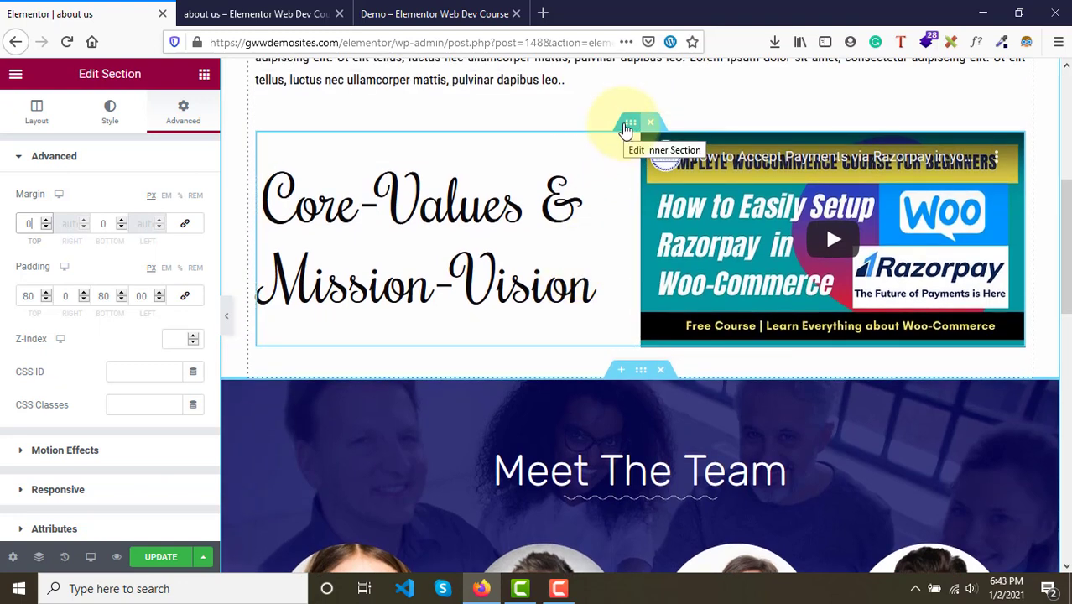
click(627, 126)
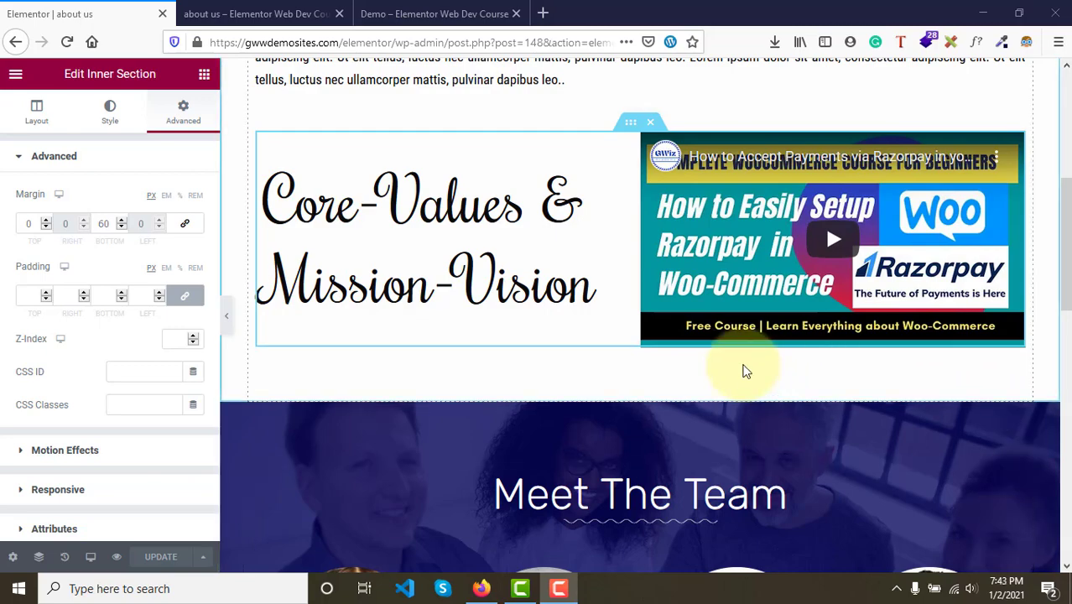
scroll(741, 372, down, 5)
scroll(742, 369, up, 9)
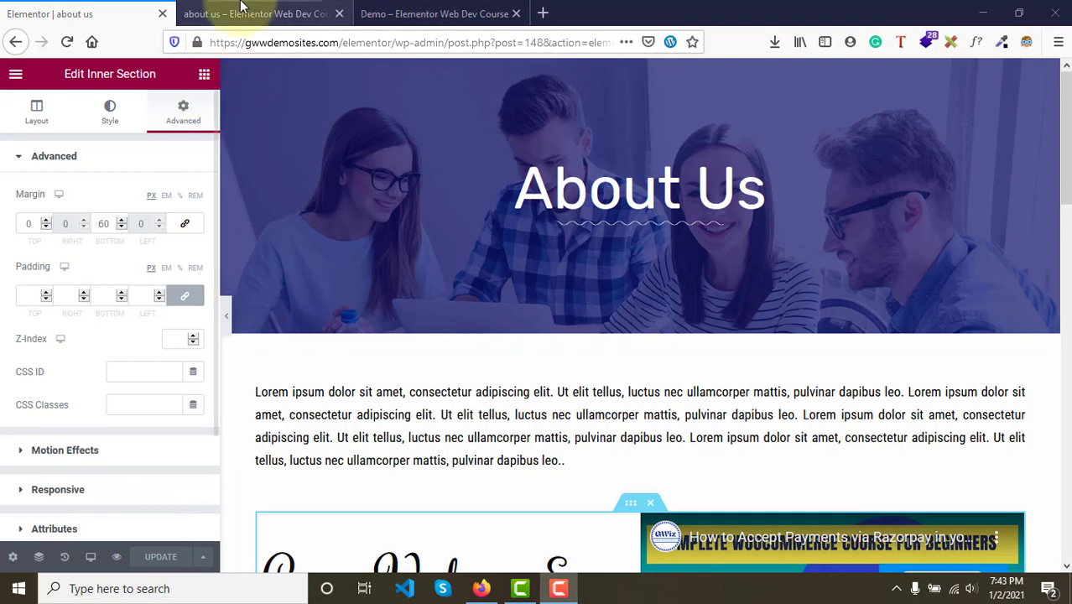
click(243, 12)
scroll(349, 287, up, 6)
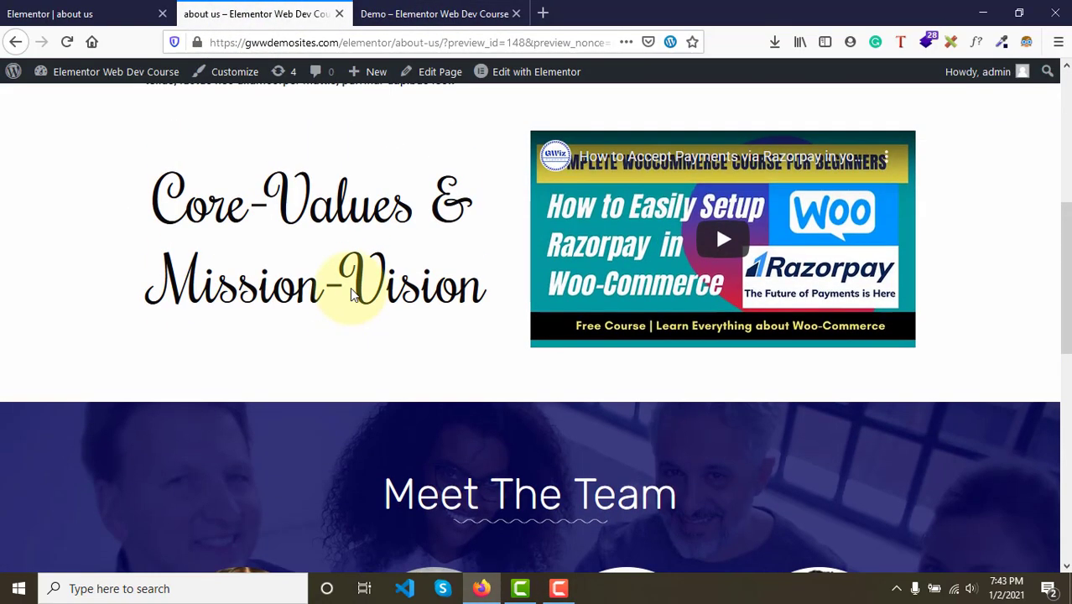
- Scroll through the demo page to examine the Let's Connect section with its contact icons and map
click(394, 13)
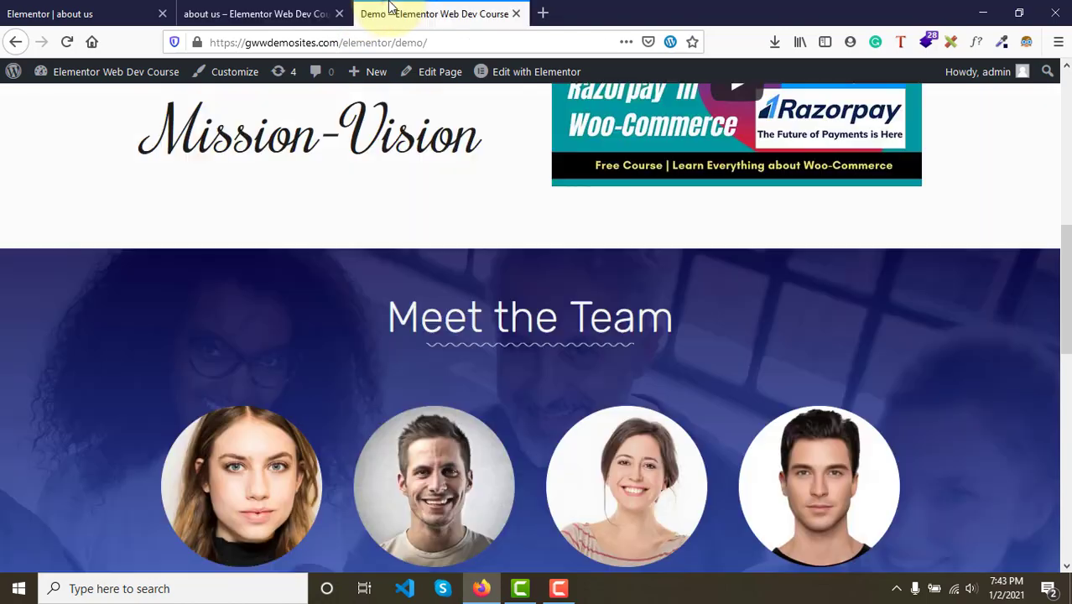
scroll(462, 196, up, 5)
scroll(463, 195, down, 1)
scroll(462, 196, up, 3)
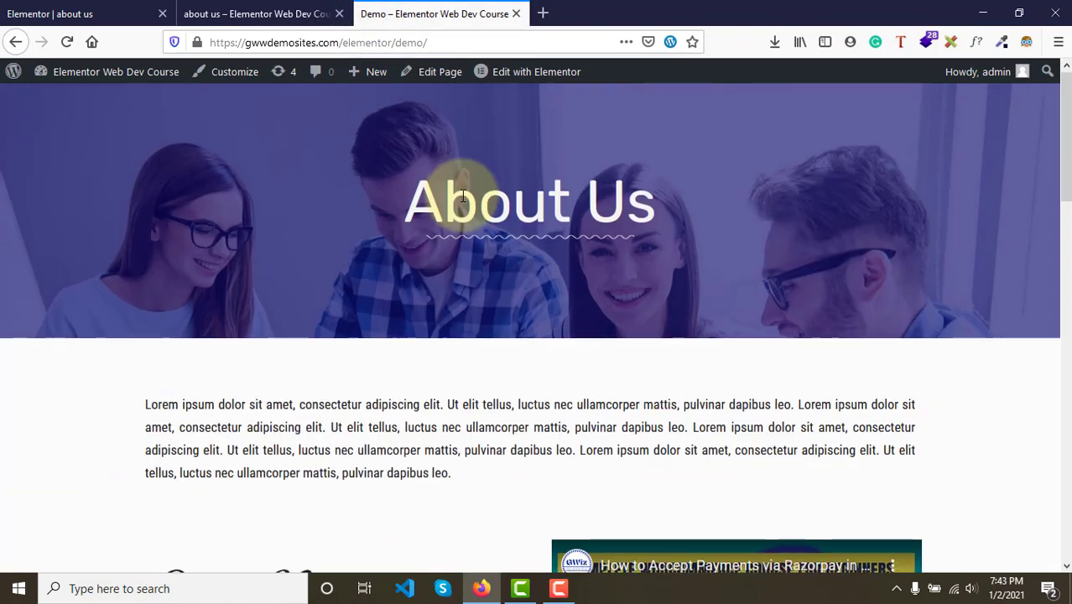
scroll(462, 196, down, 5)
scroll(464, 198, down, 6)
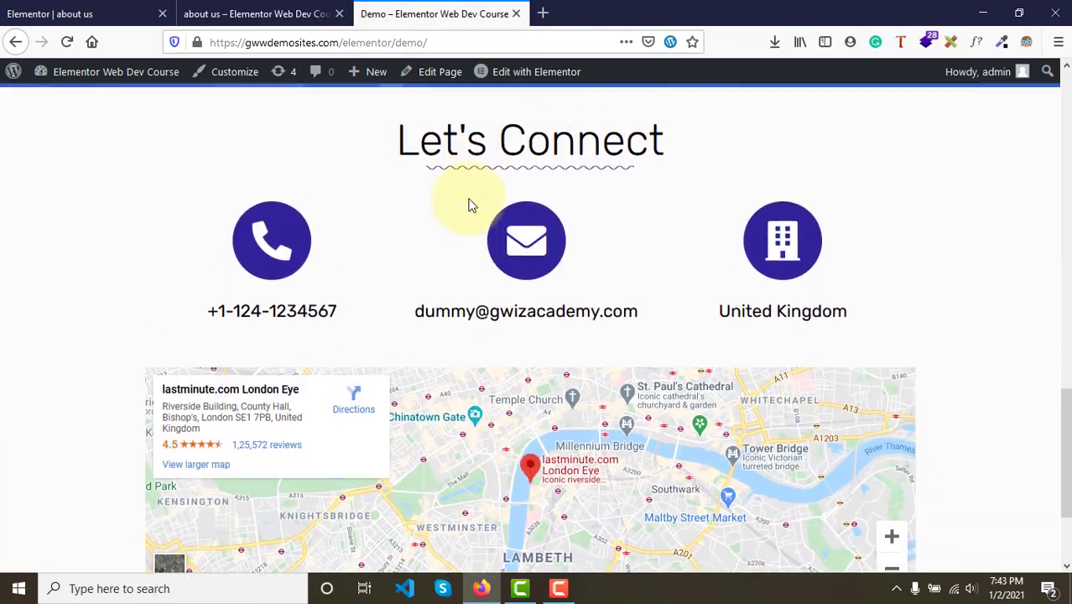
scroll(468, 201, up, 2)
scroll(469, 201, down, 3)
scroll(469, 205, up, 2)
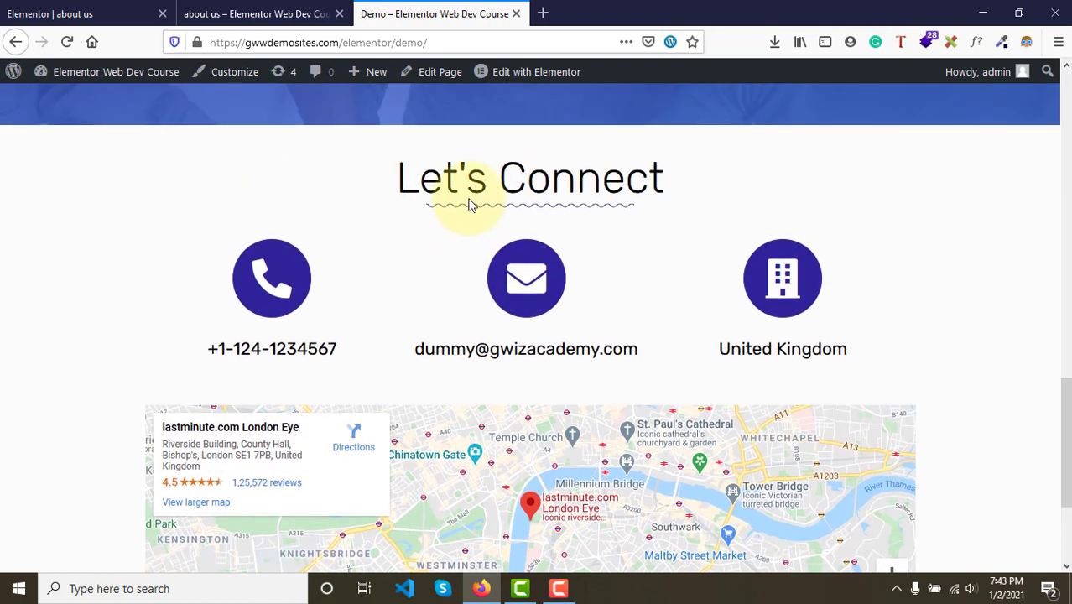
scroll(470, 205, down, 1)
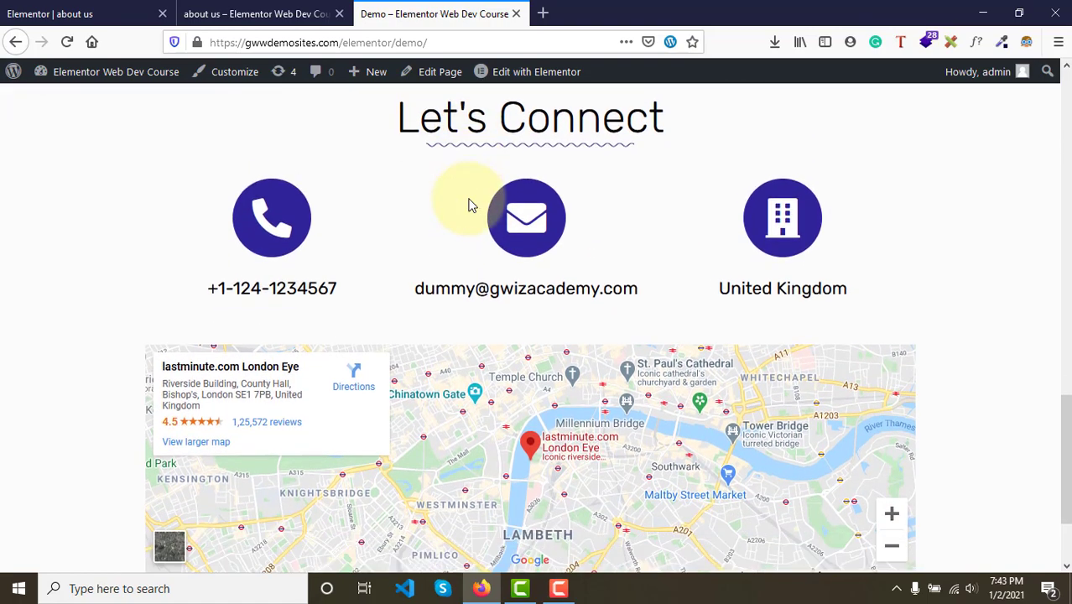
- Examine the Let's Connect heading, contact icons and map on the demo page
scroll(470, 204, down, 2)
scroll(470, 204, up, 3)
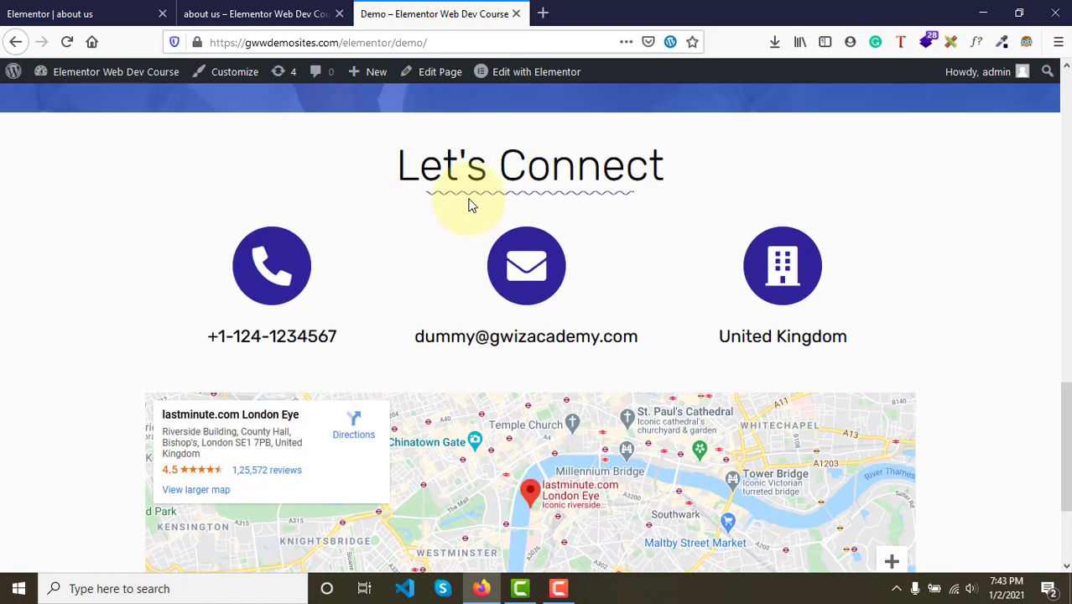
drag(392, 171, 682, 203)
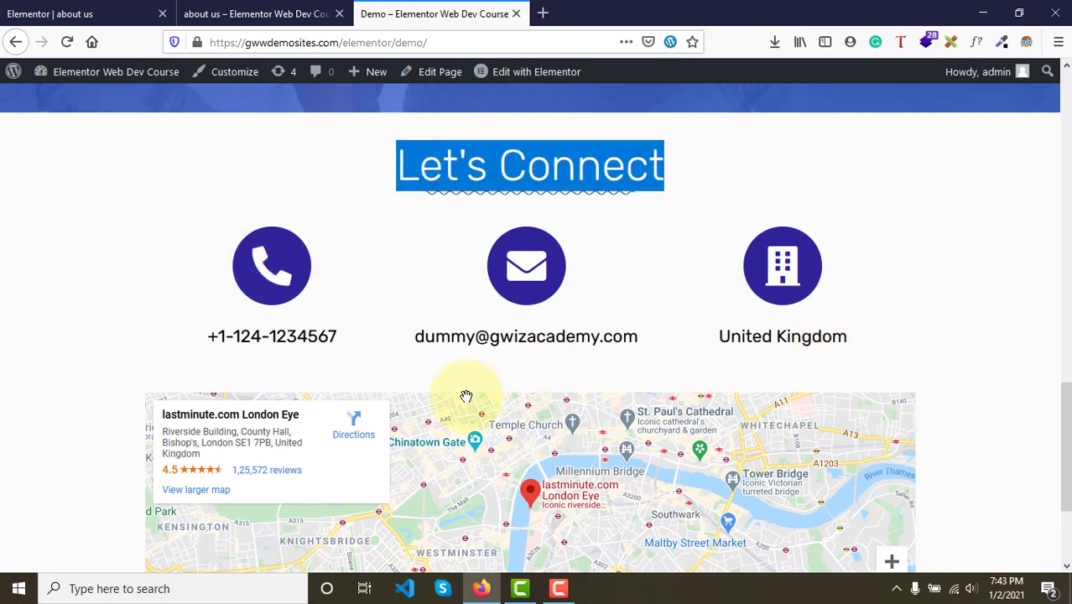
scroll(466, 396, down, 1)
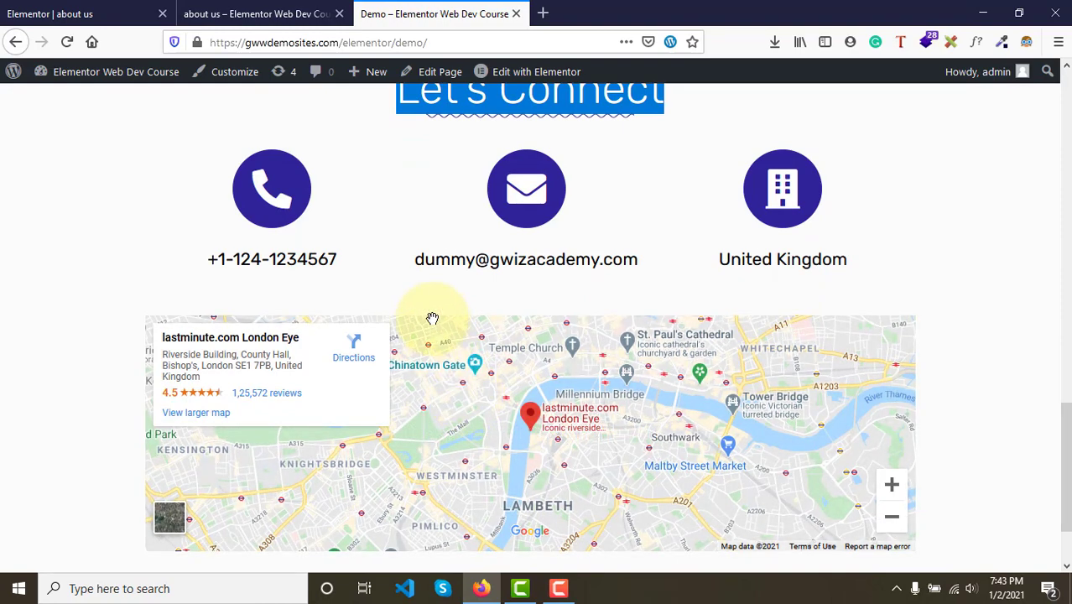
scroll(432, 318, up, 1)
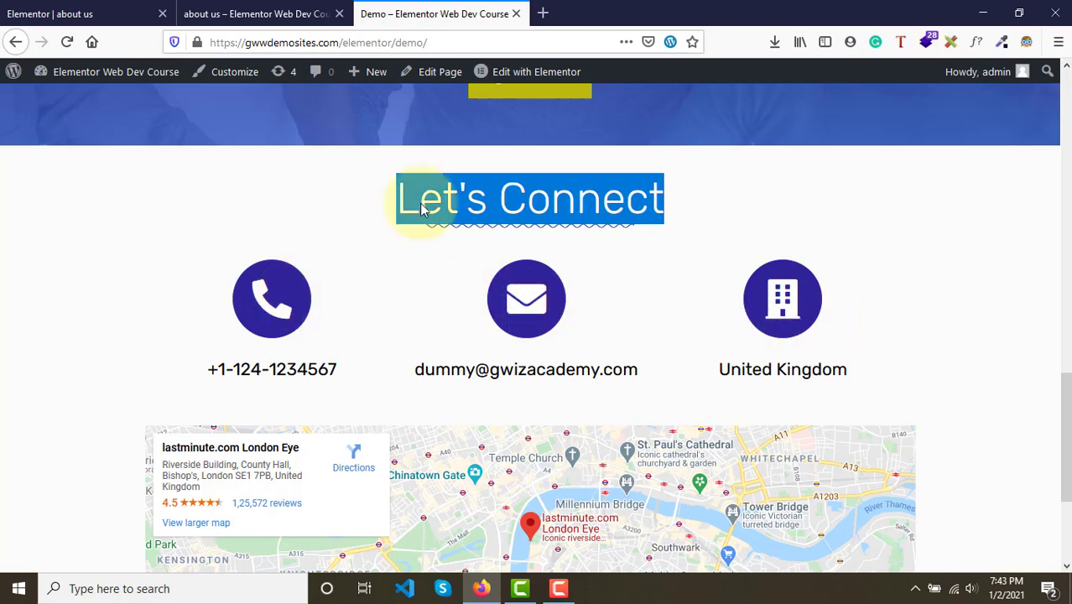
- Compare the editor's Let's Connect section with the demo page's contact area and map
click(71, 12)
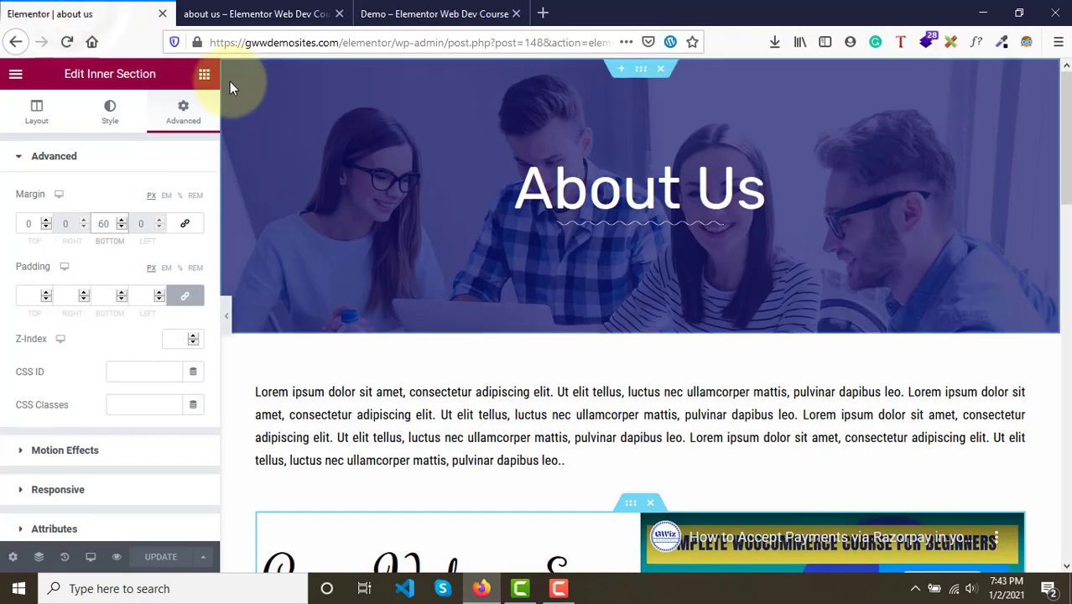
click(204, 73)
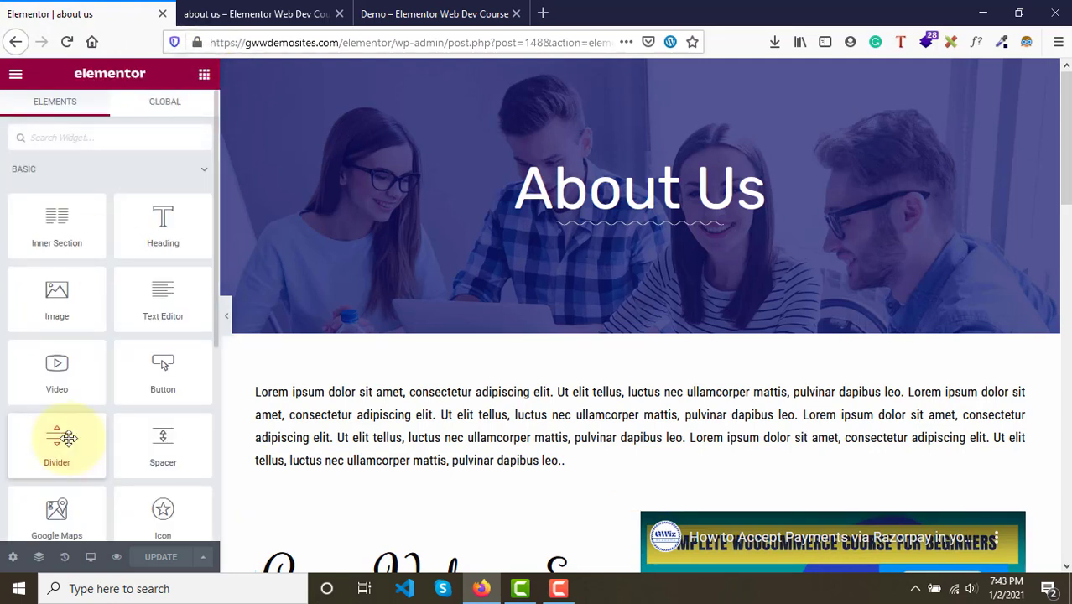
scroll(67, 434, down, 1)
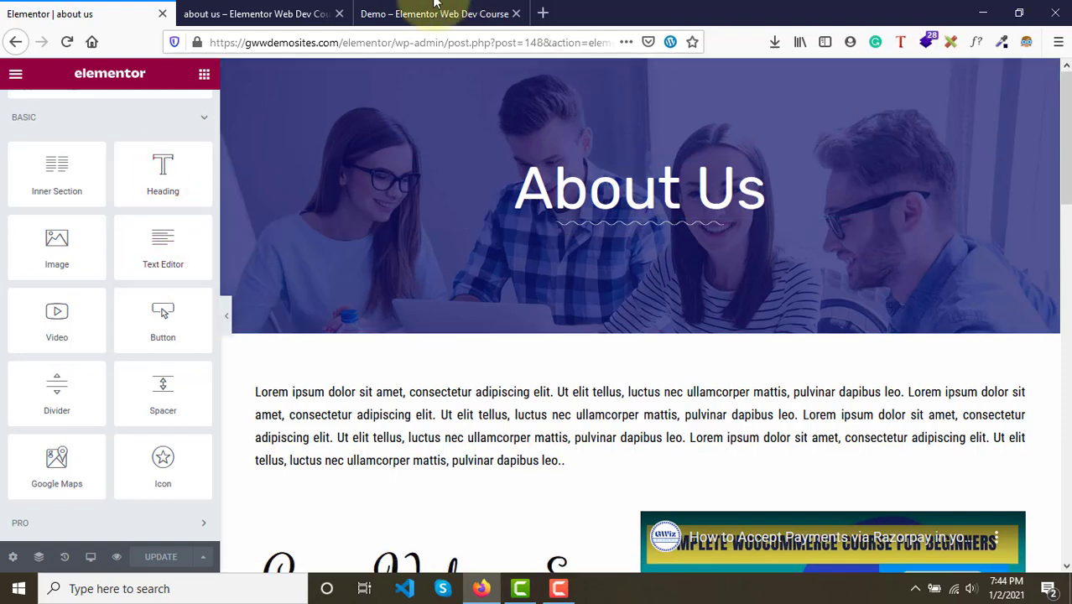
click(435, 13)
scroll(596, 414, down, 2)
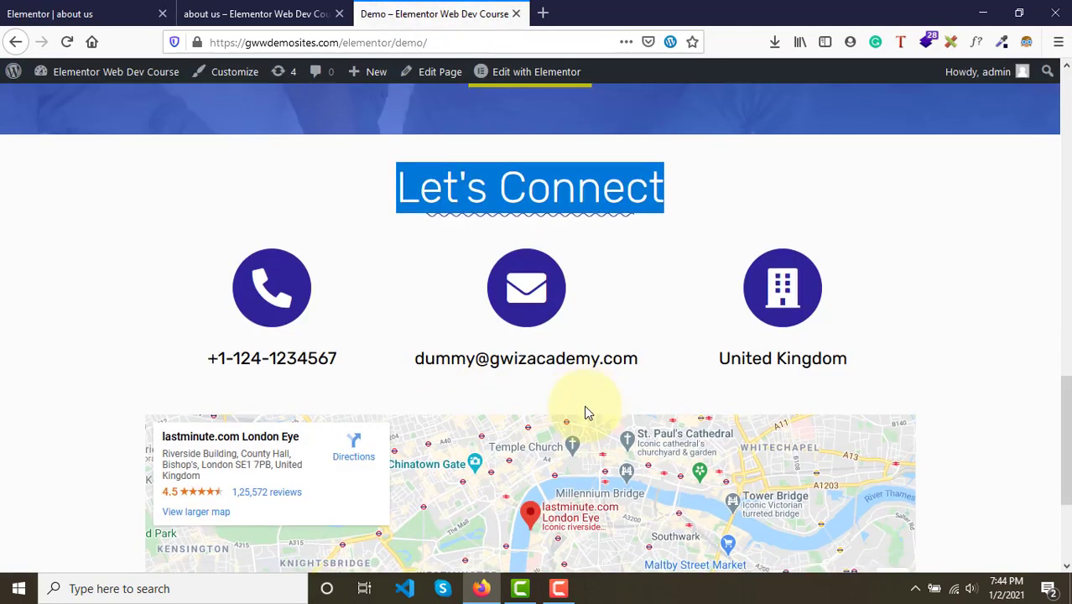
click(658, 296)
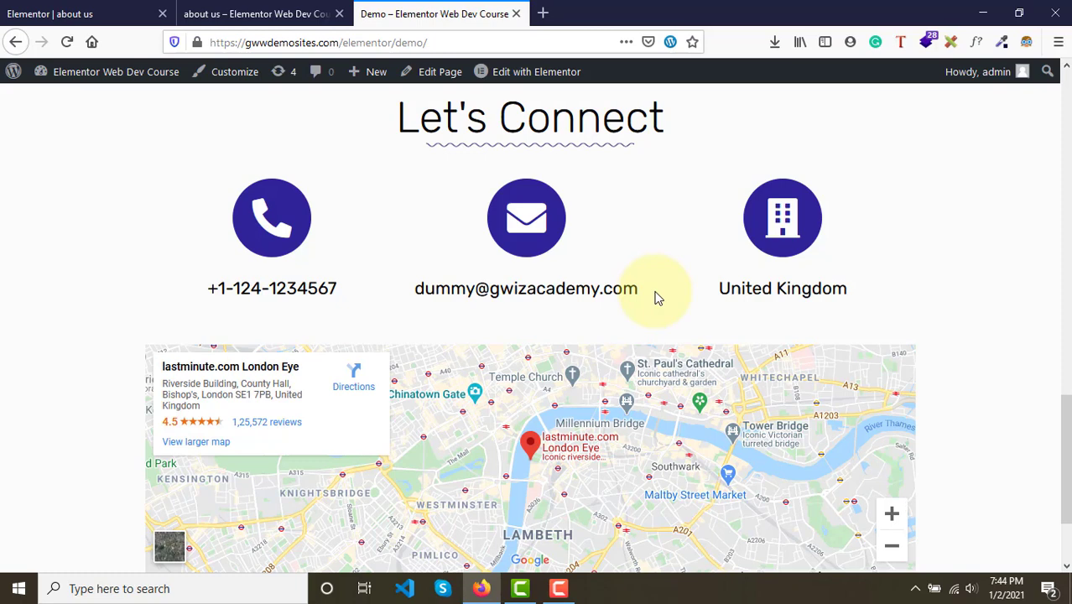
click(64, 10)
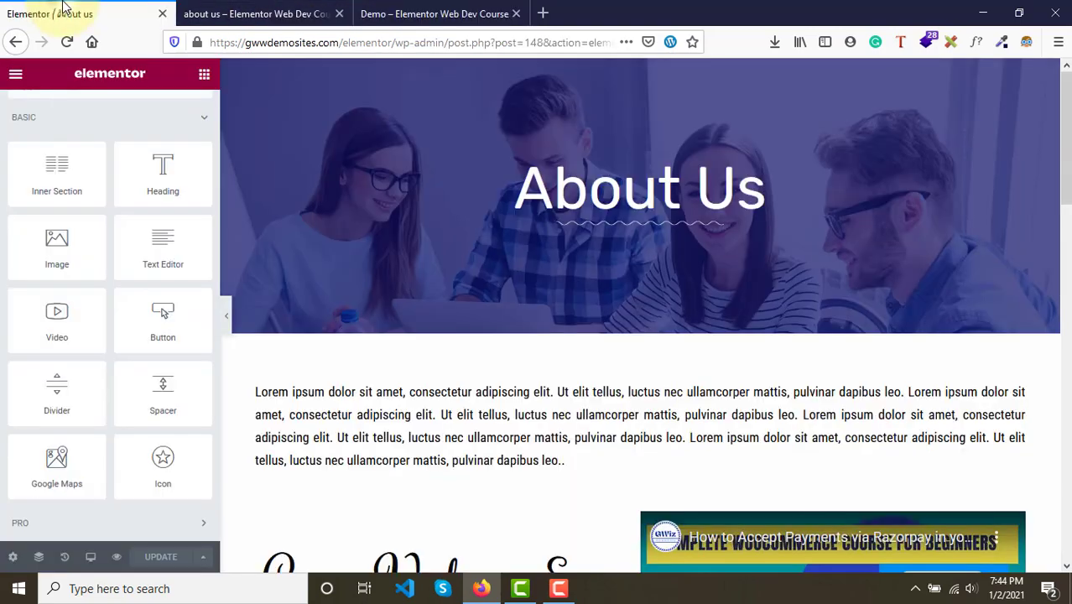
scroll(492, 253, down, 5)
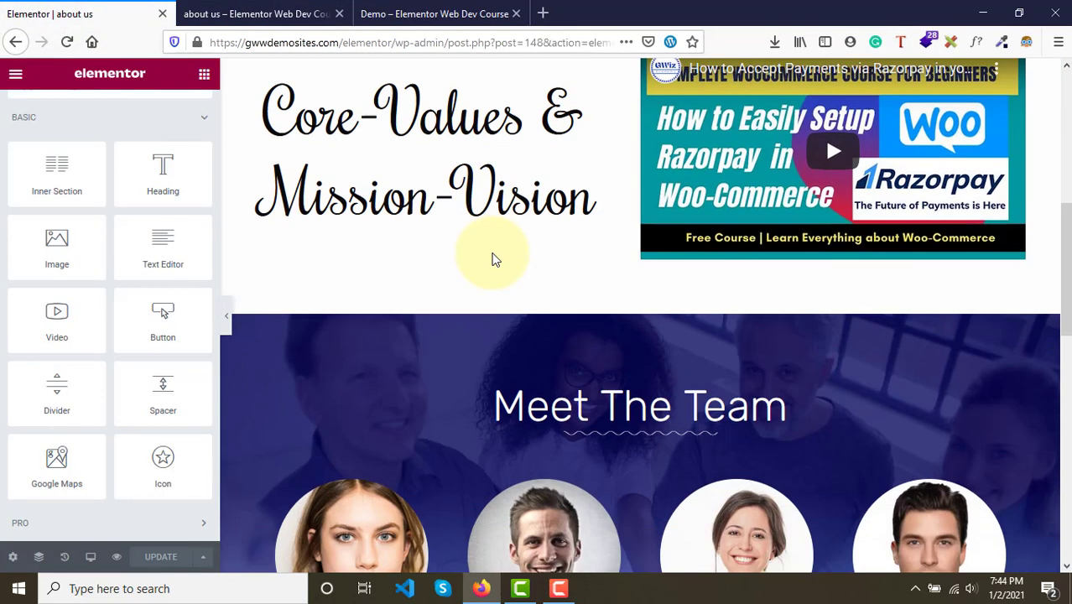
scroll(491, 253, down, 10)
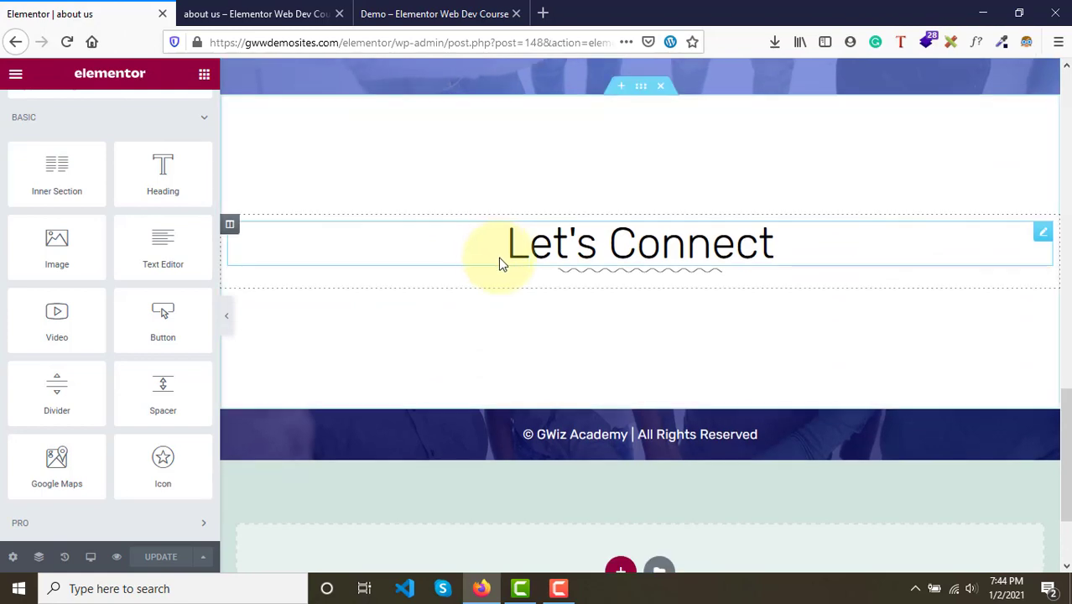
click(423, 14)
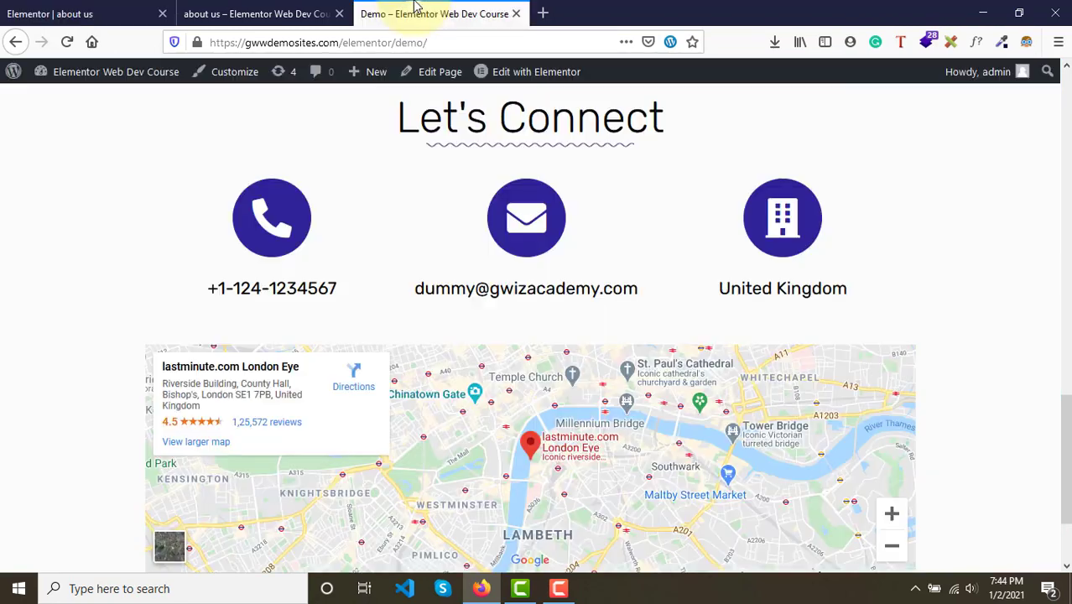
scroll(530, 376, down, 1)
scroll(530, 376, up, 1)
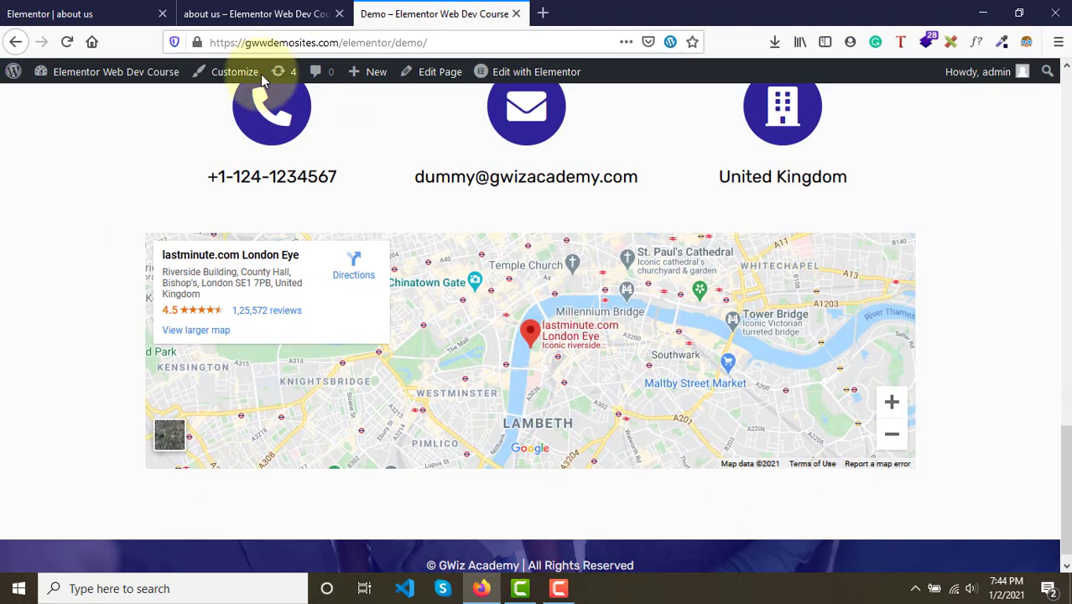
click(66, 14)
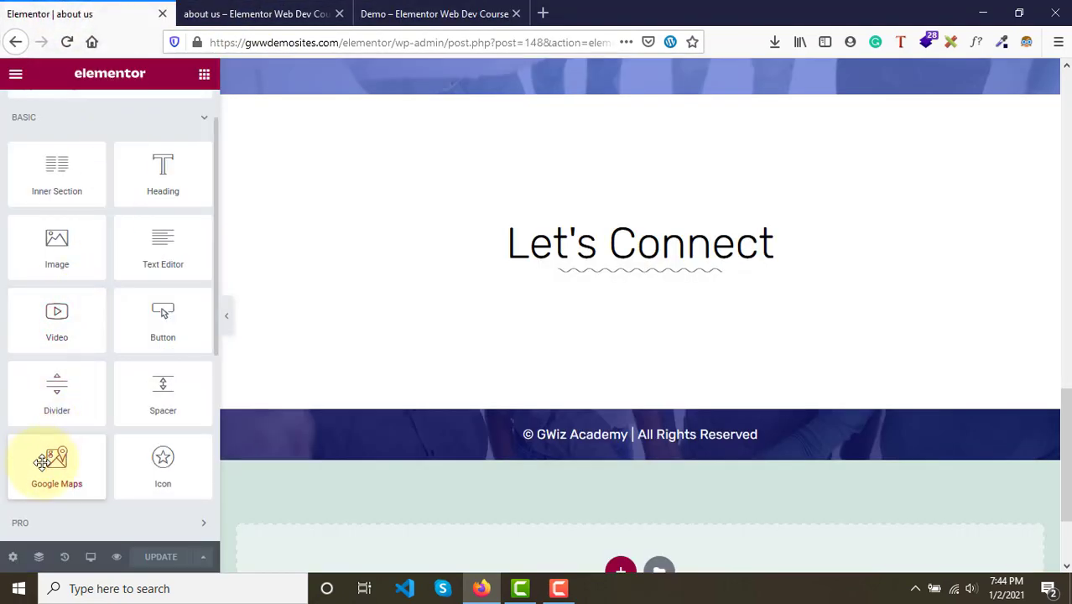
- Add a Google Maps widget to the Let's Connect section, move the divider back under the heading, and update the page
drag(42, 462, 620, 283)
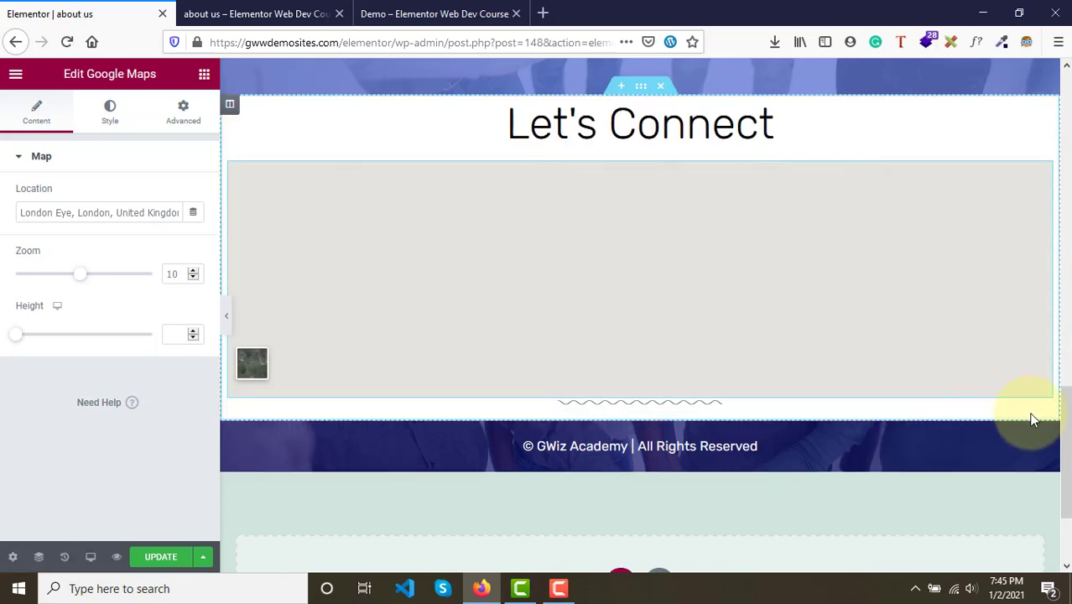
click(1034, 414)
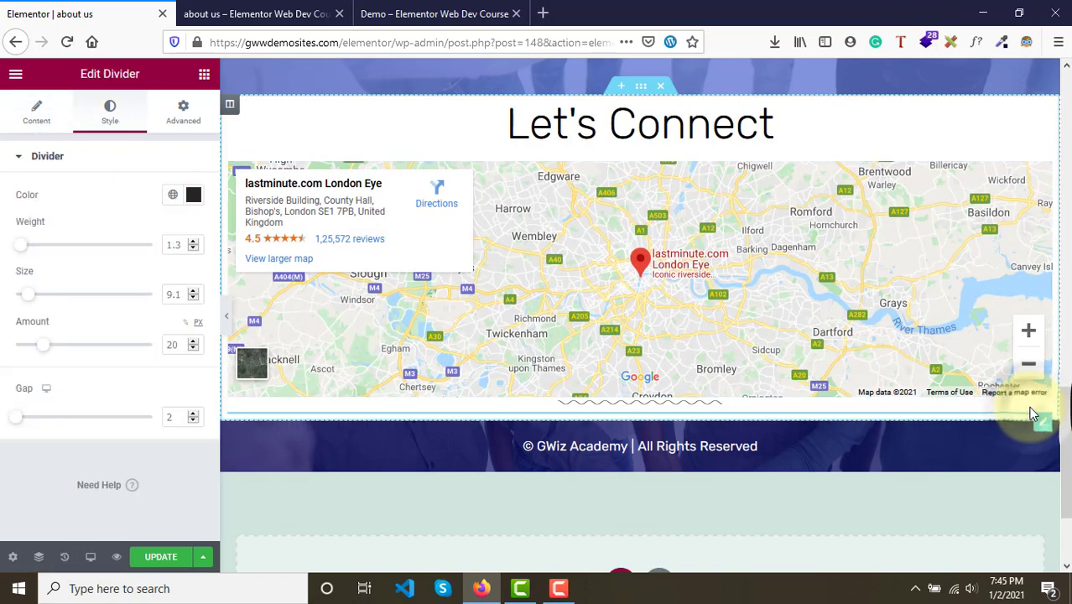
drag(1033, 415, 925, 140)
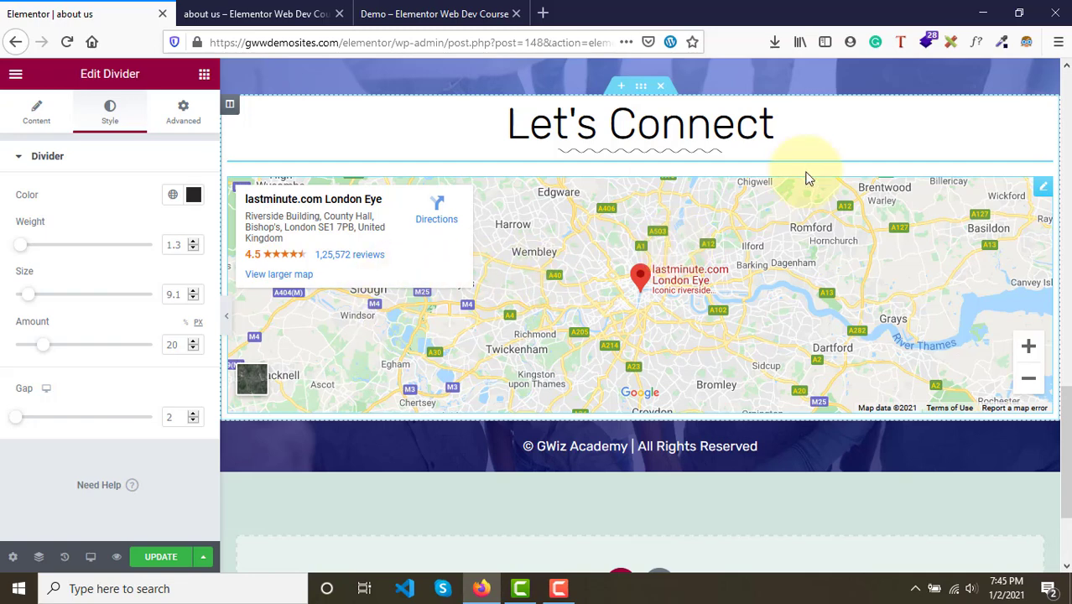
click(168, 557)
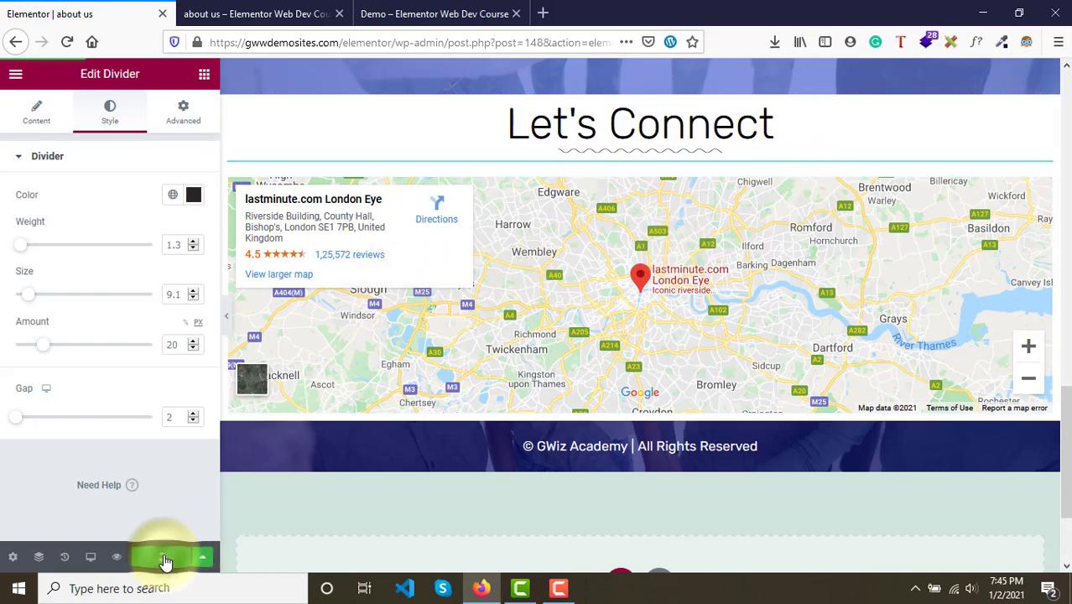
- Compare the map on the preview page with the demo page's map
click(273, 9)
scroll(347, 308, down, 8)
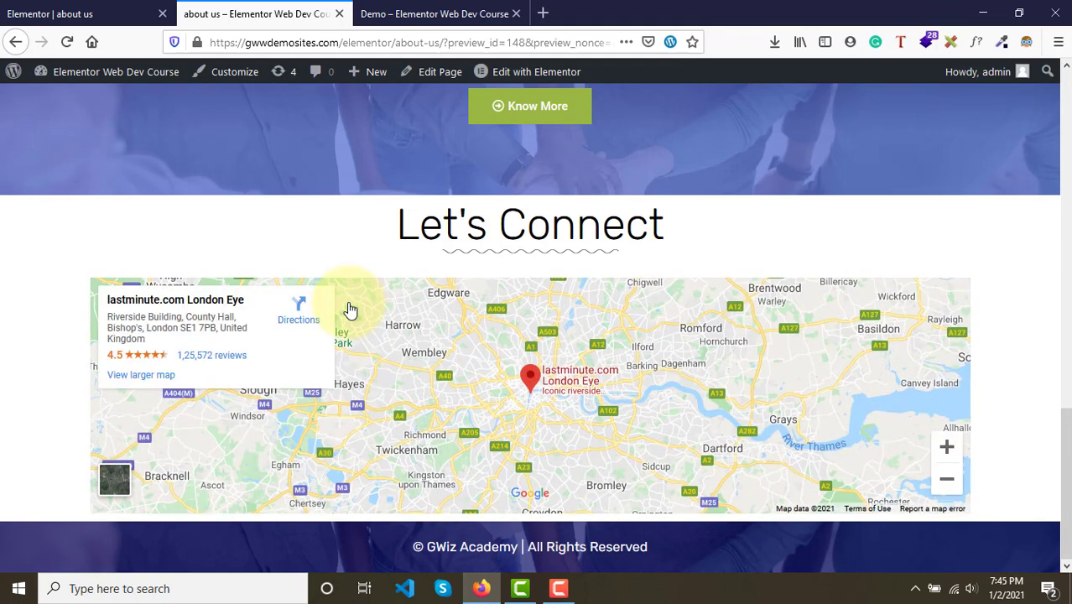
click(420, 12)
click(192, 9)
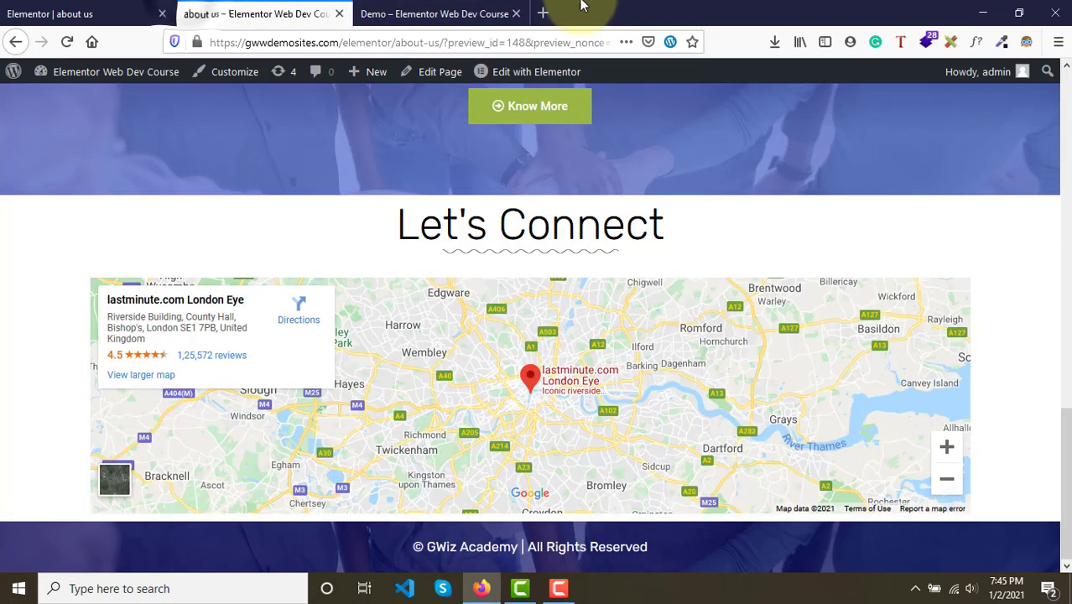
click(419, 12)
click(265, 15)
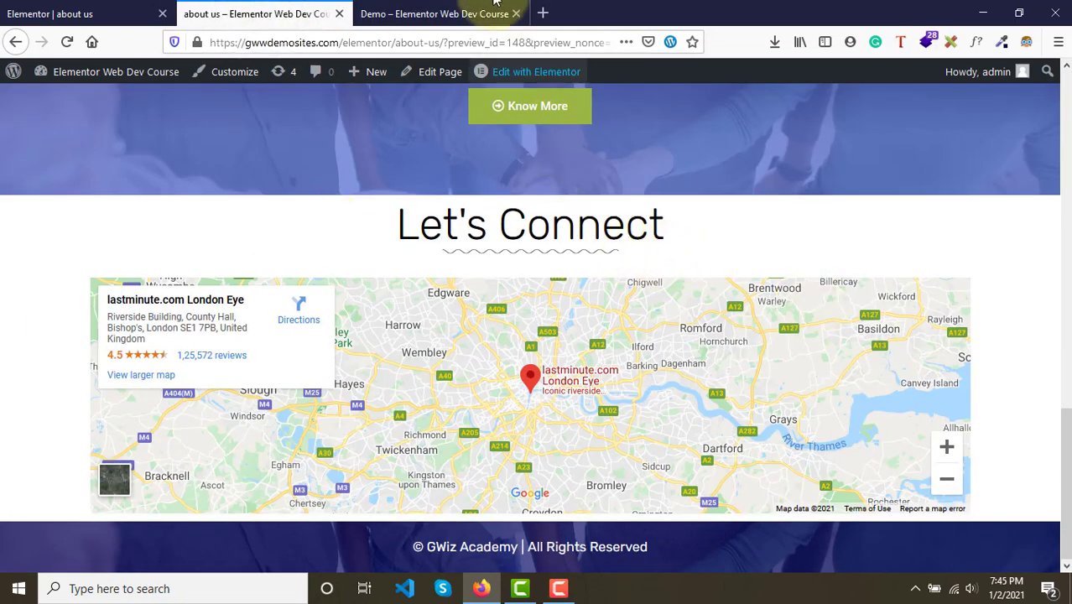
click(419, 13)
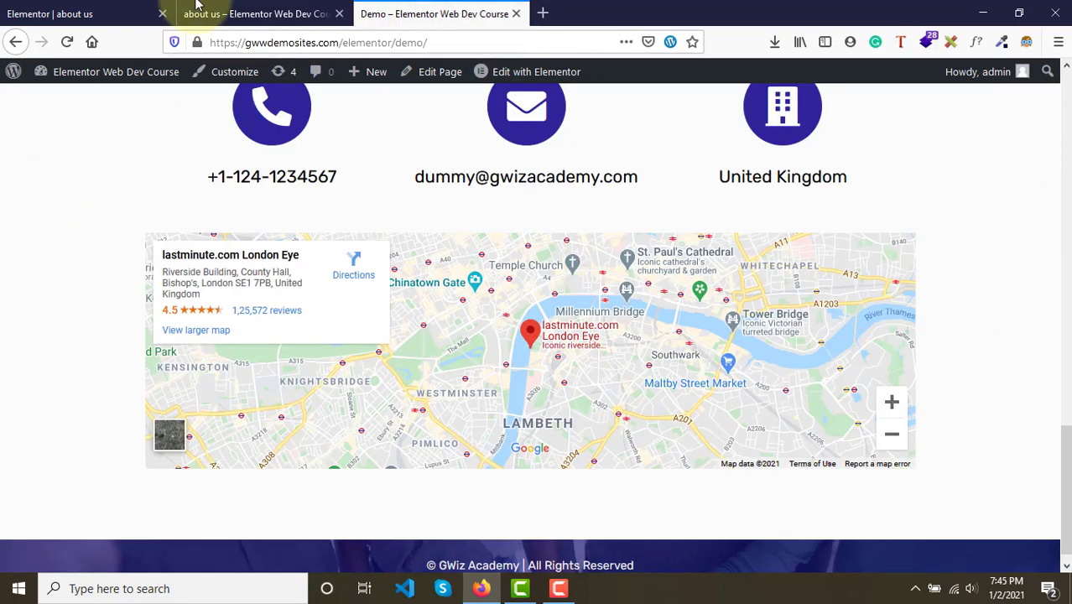
click(251, 13)
click(19, 10)
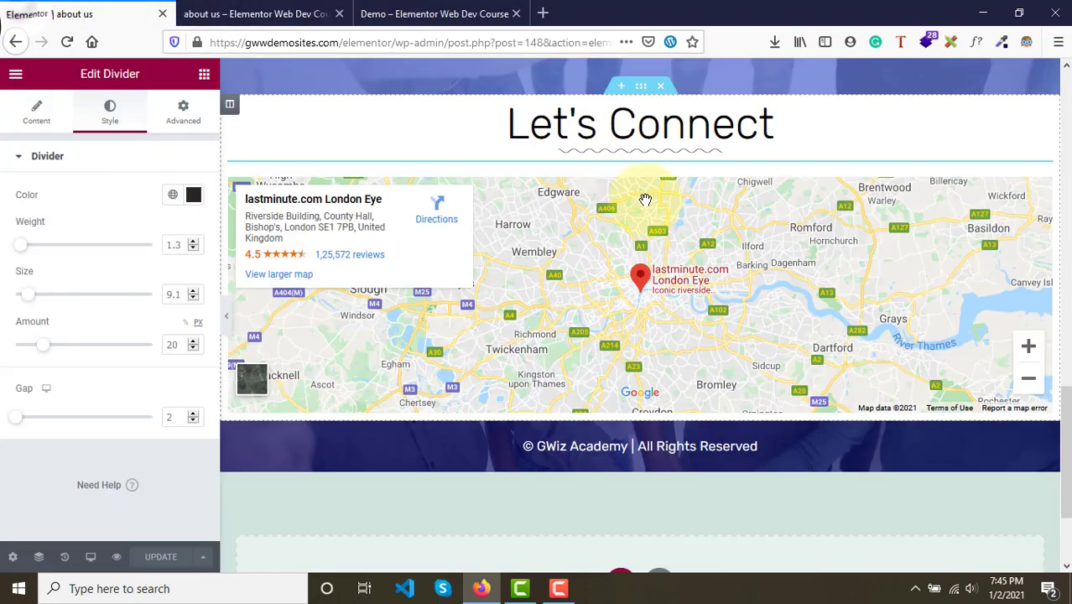
- Set the Let's Connect section's boxed content width to 1000 and update the page
click(640, 87)
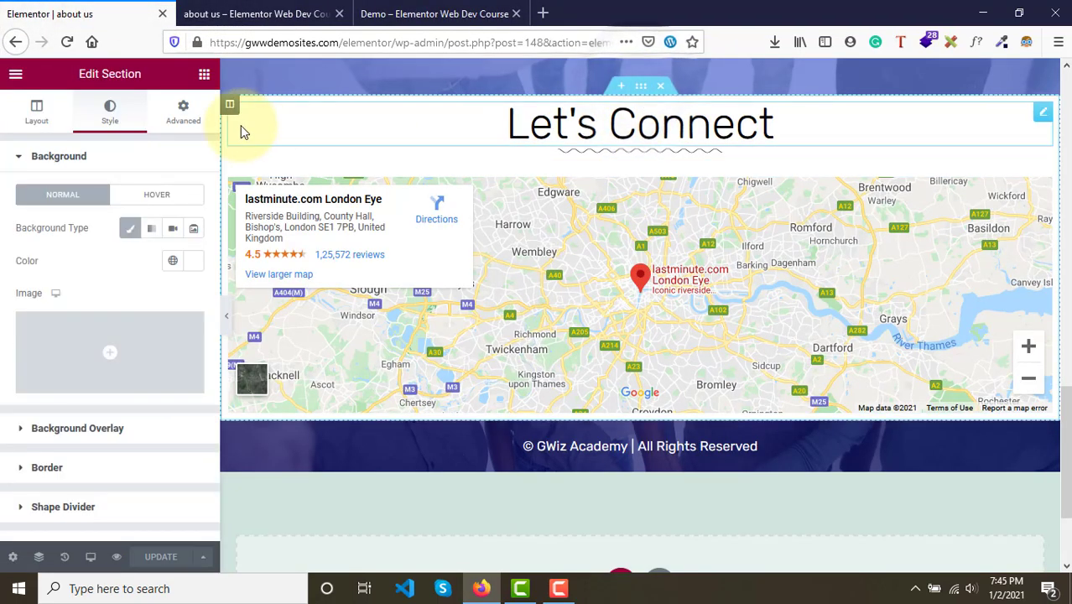
click(31, 126)
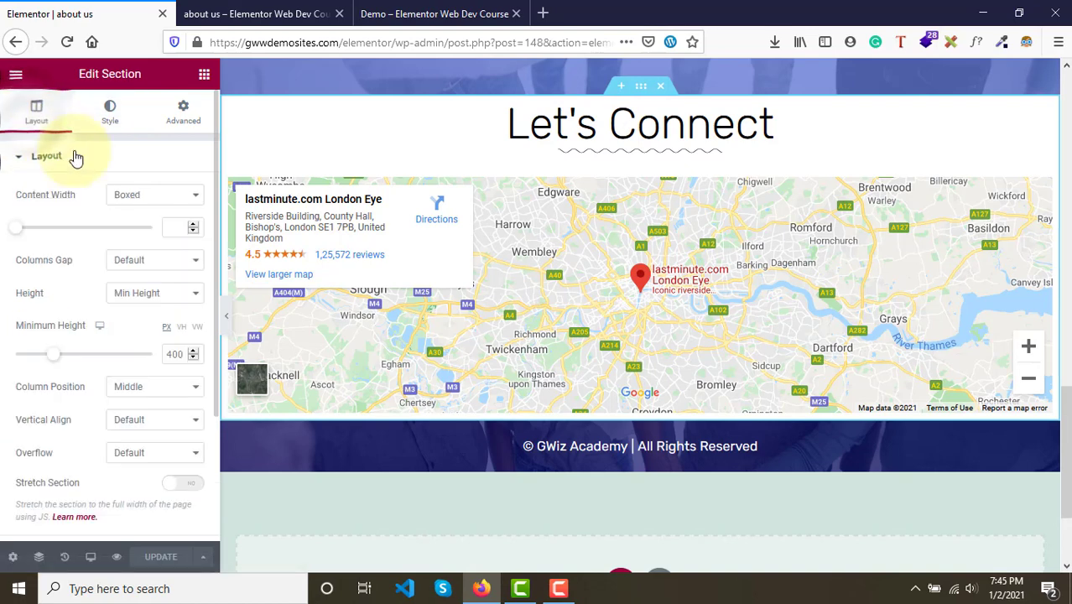
click(151, 201)
click(149, 208)
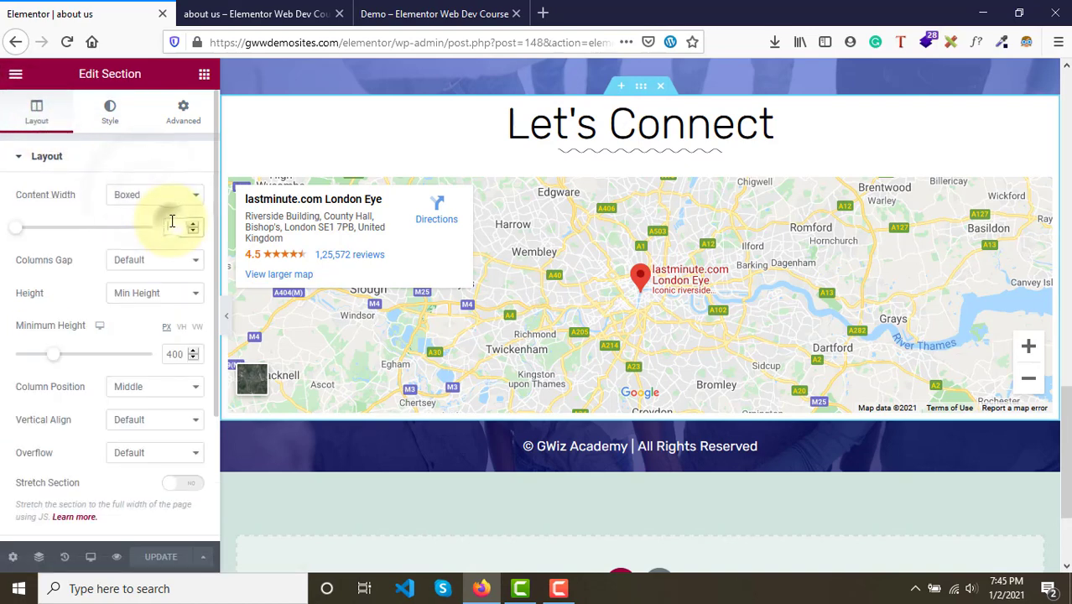
click(172, 223)
text(1000)
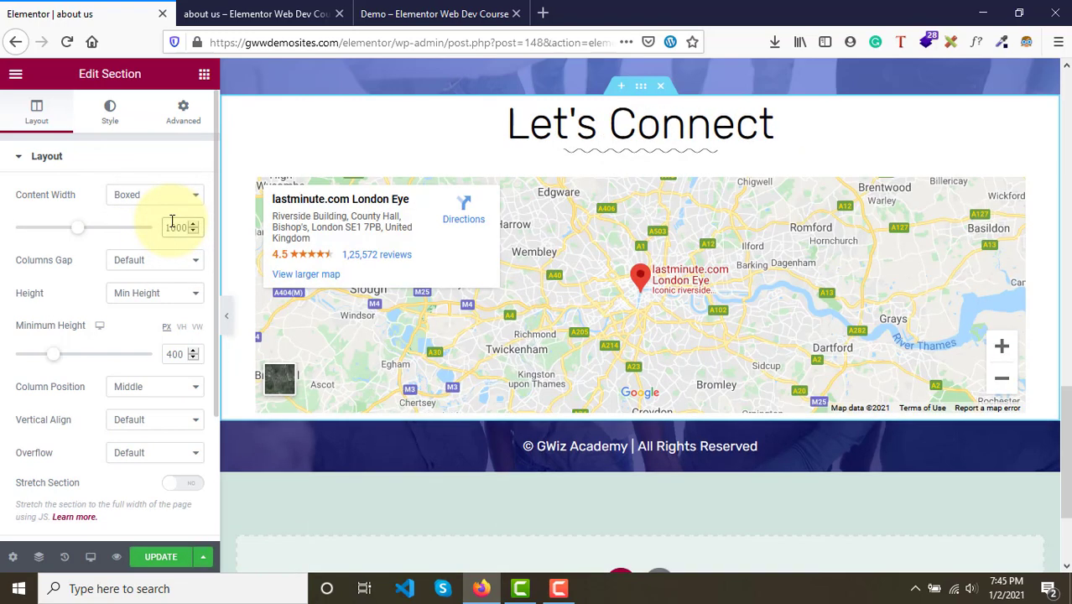
click(159, 559)
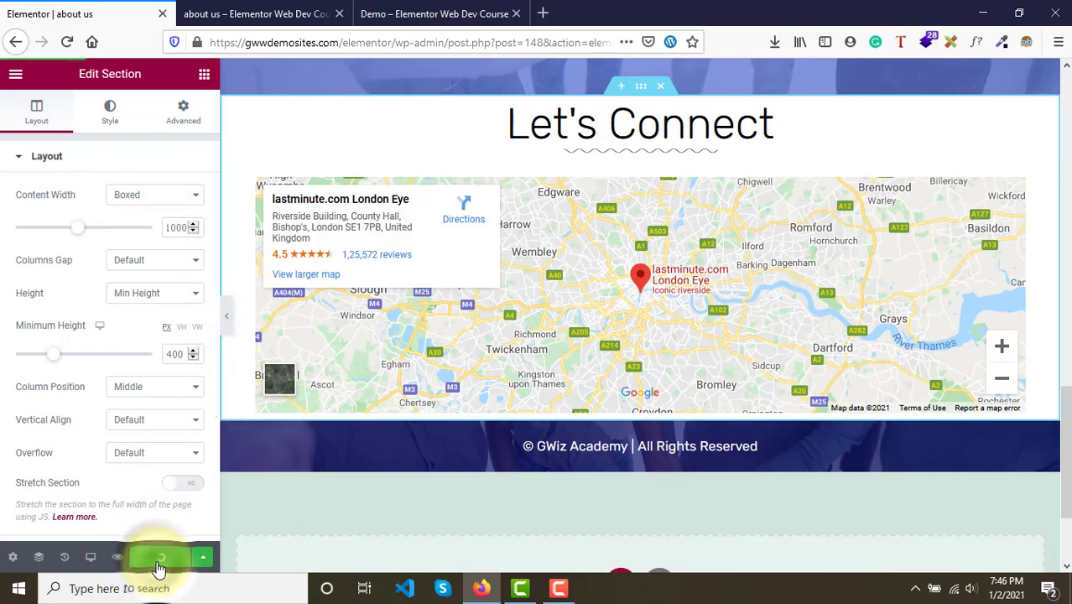
- Check the narrower map on the preview page against the demo page
click(256, 14)
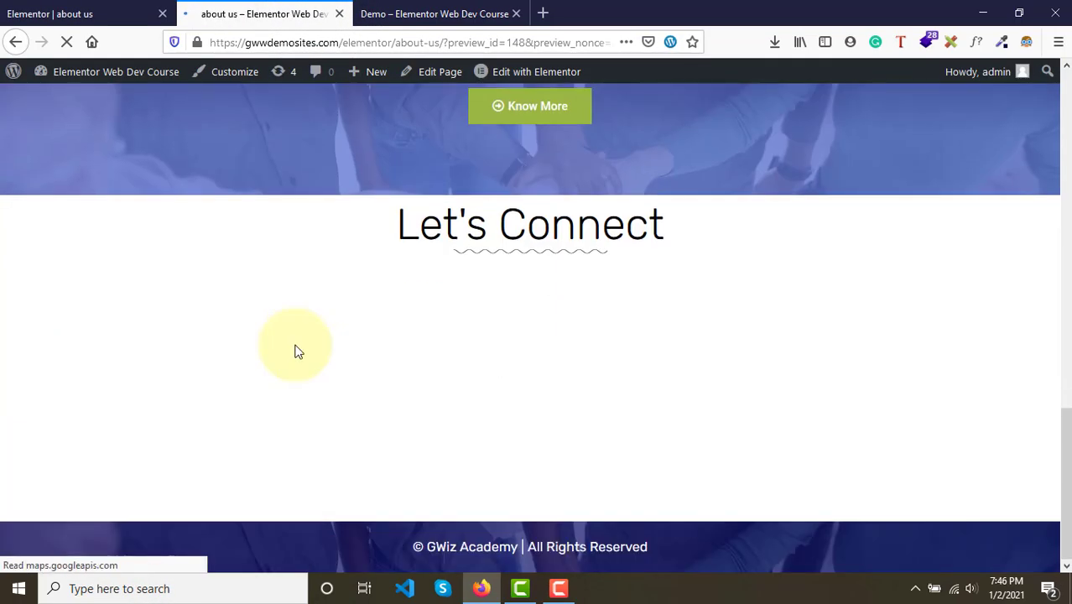
scroll(294, 343, down, 2)
click(490, 10)
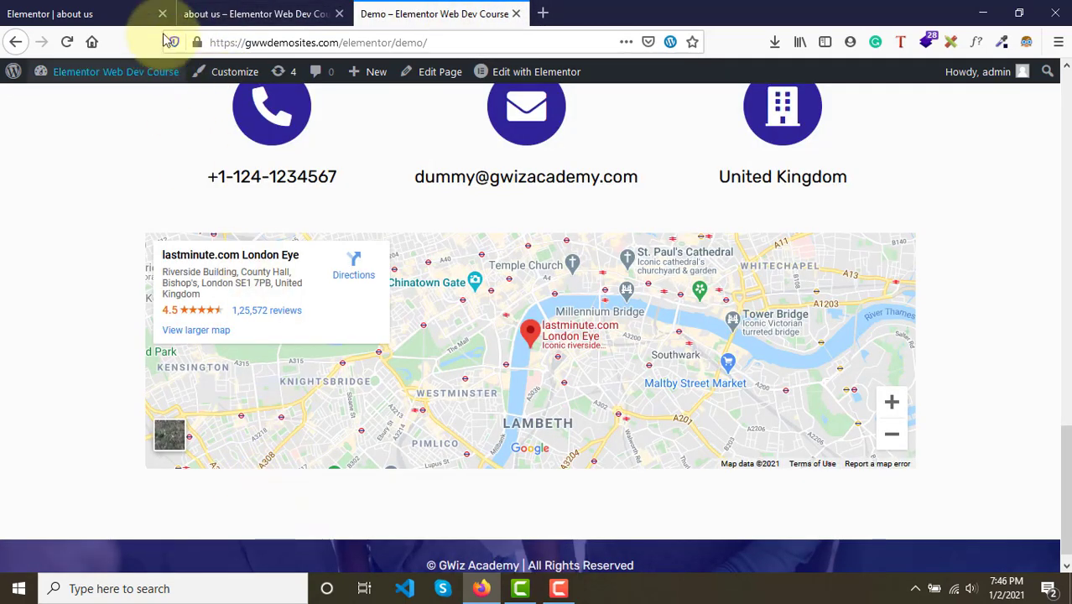
click(93, 13)
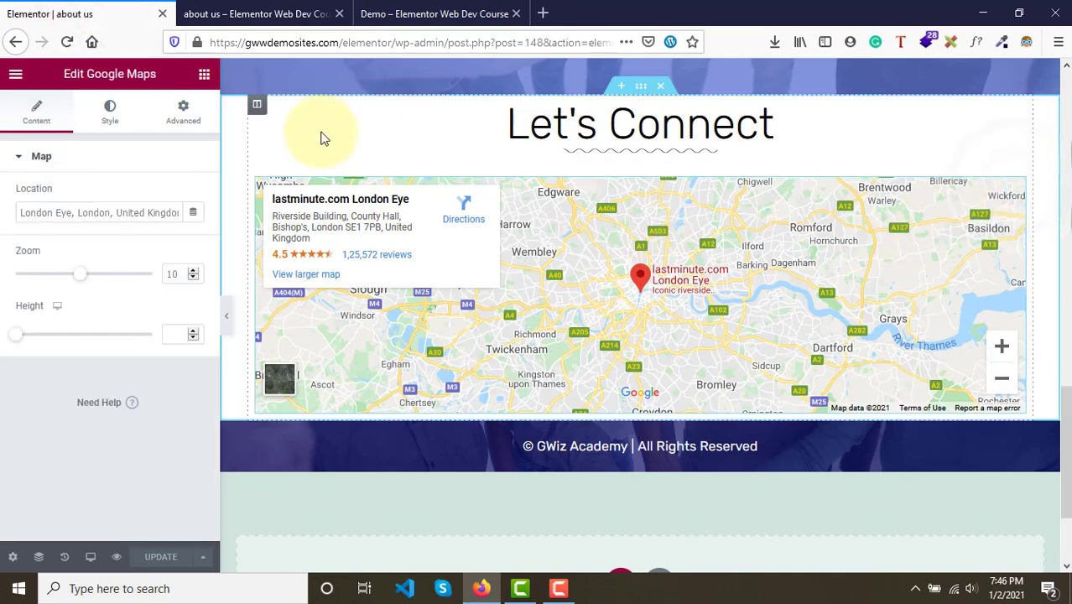
- Unlink the Google Map's margin values and set its bottom margin to 55
click(185, 111)
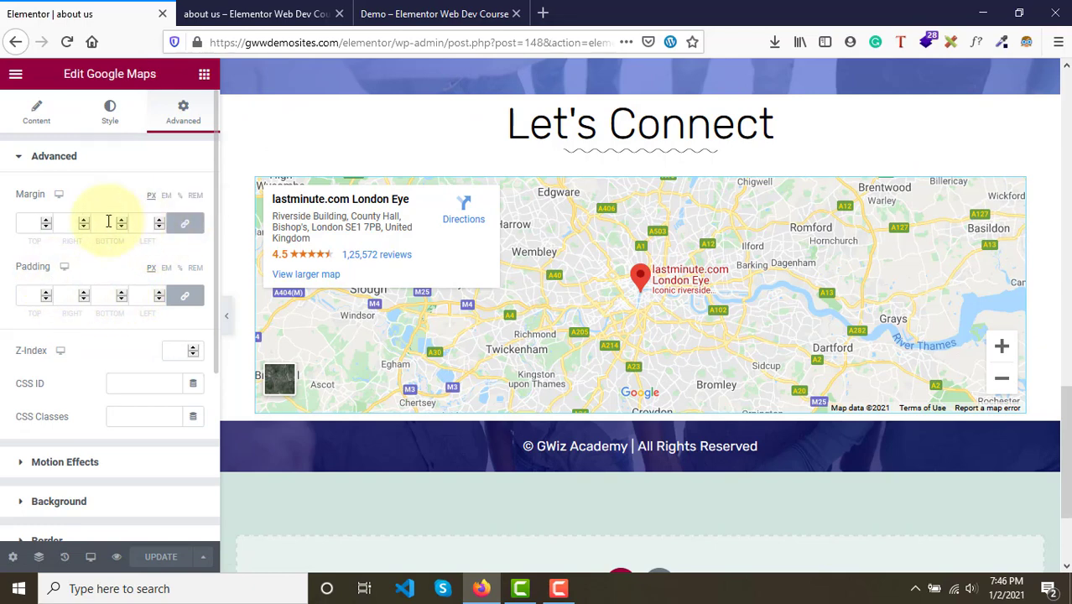
click(172, 229)
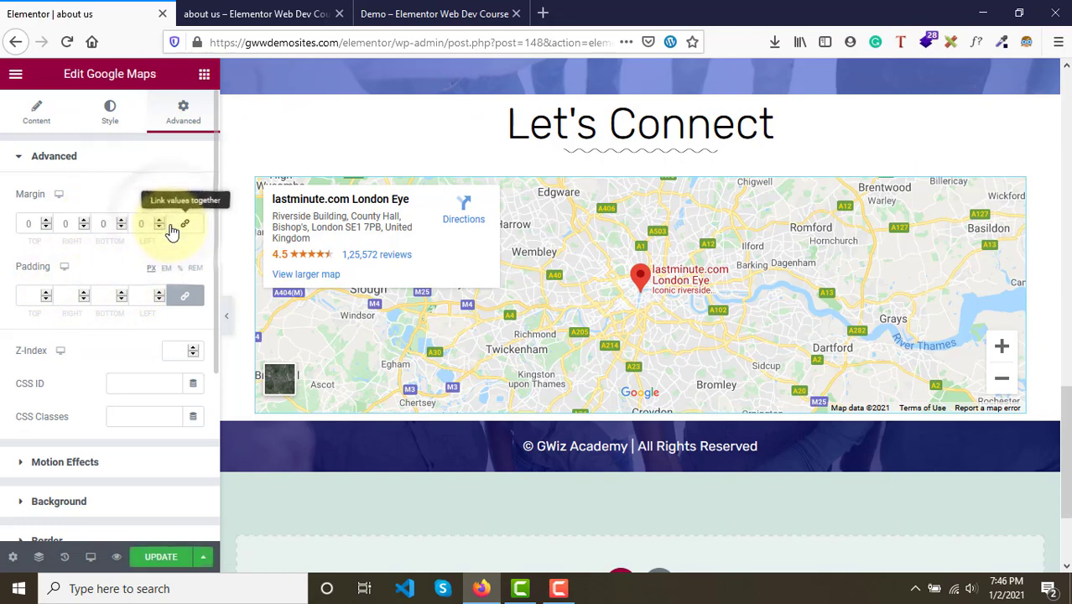
click(105, 222)
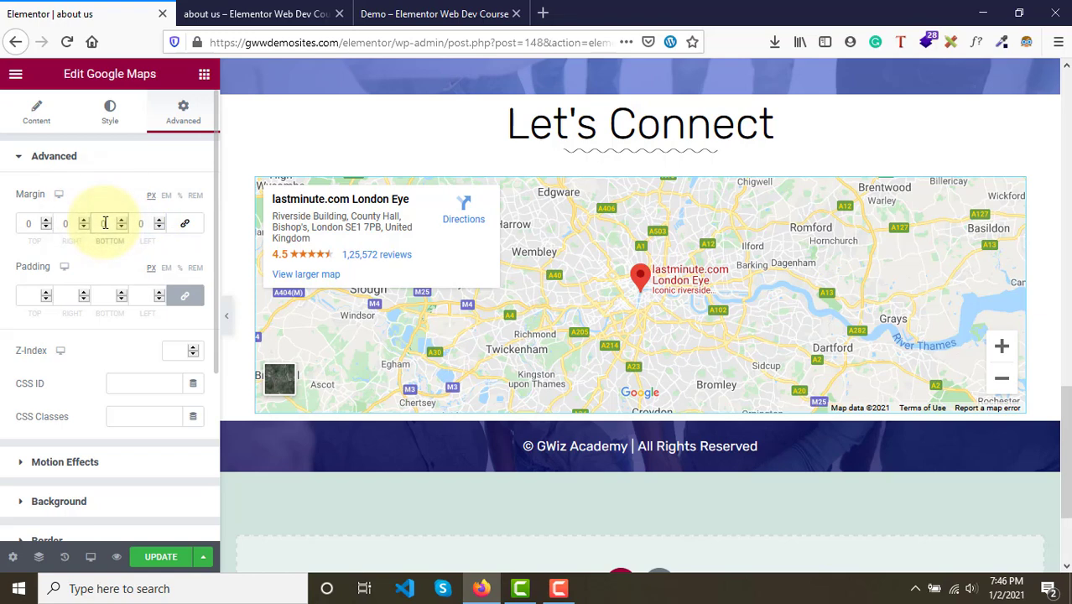
text(100)
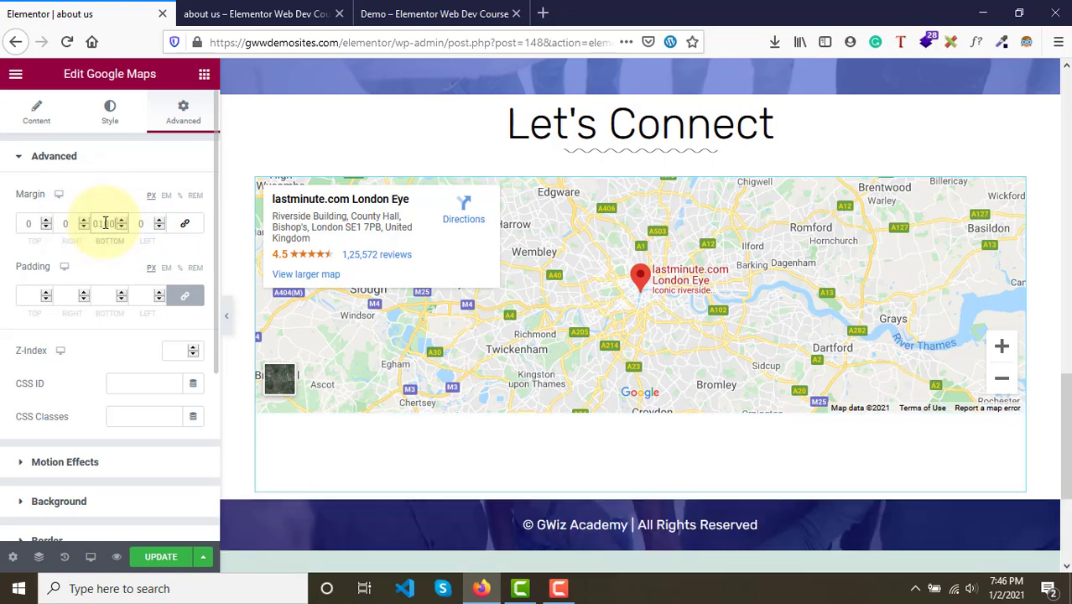
key(BackSpace)
key(BackSpace)
key(BackSpace)
text(70)
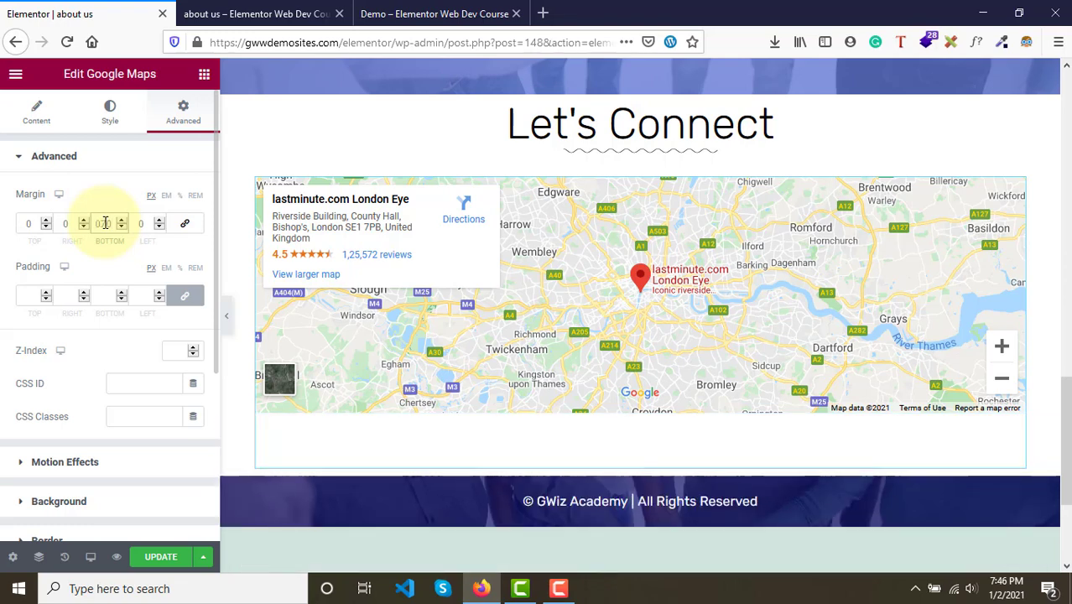
key(BackSpace)
key(BackSpace)
text(50)
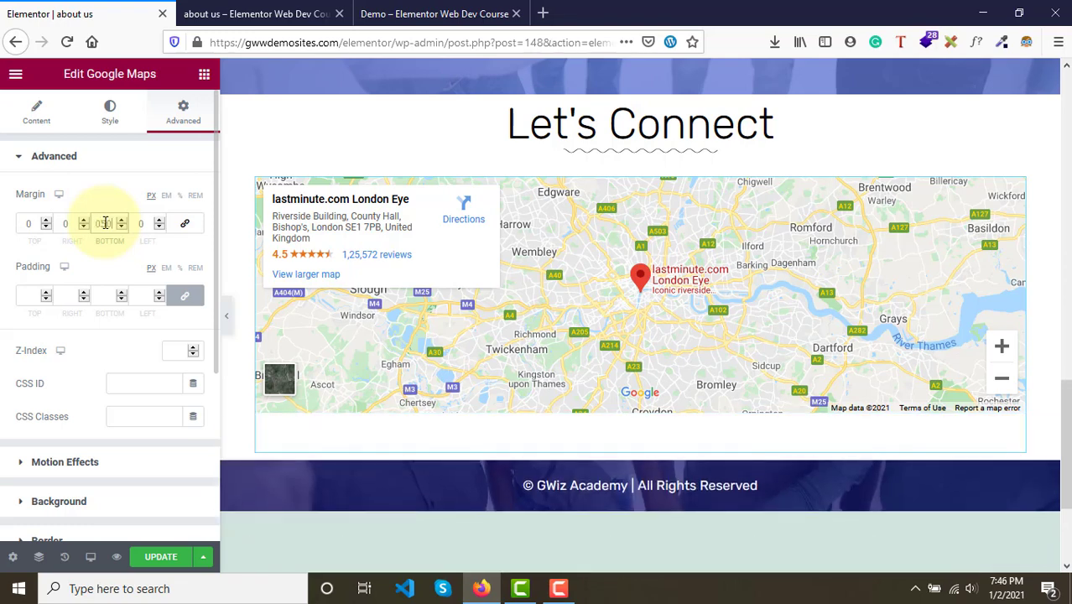
key(BackSpace)
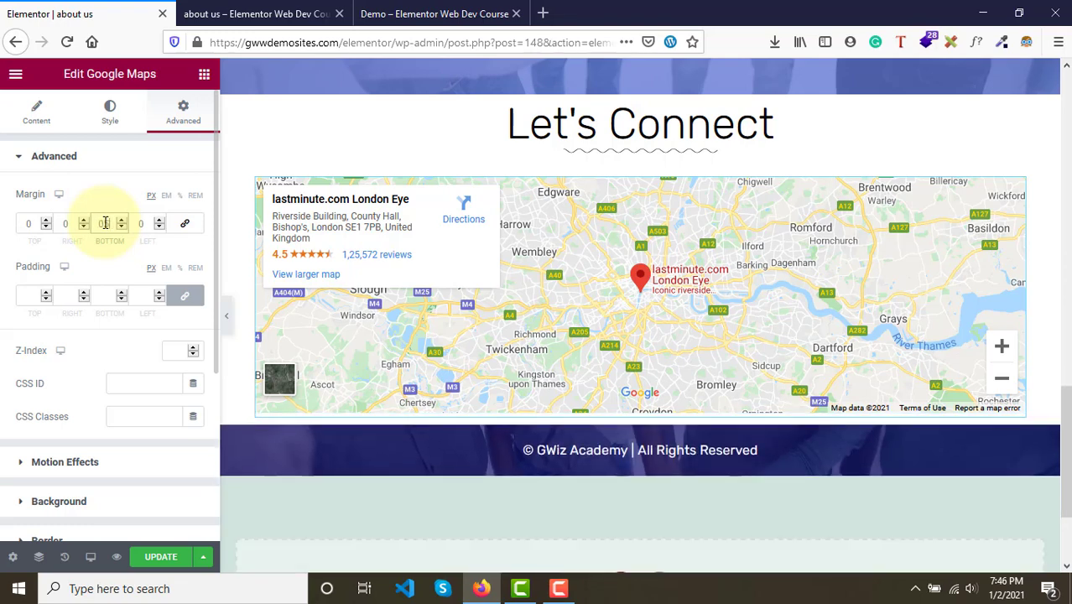
text(55)
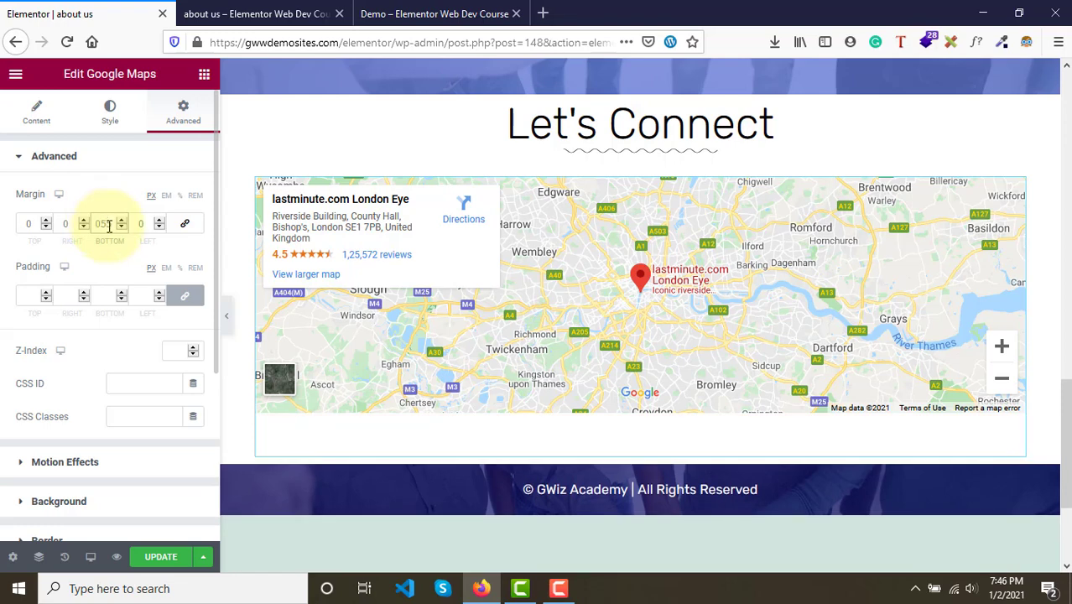
- Set the map's top margin to 35 and update the page
click(31, 224)
text(30)
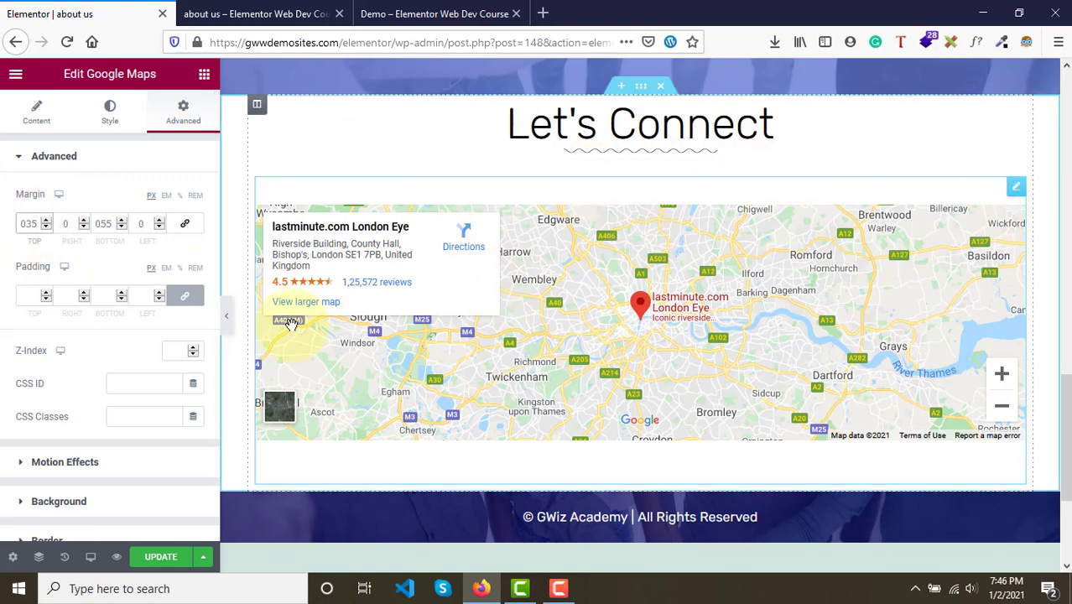
click(156, 559)
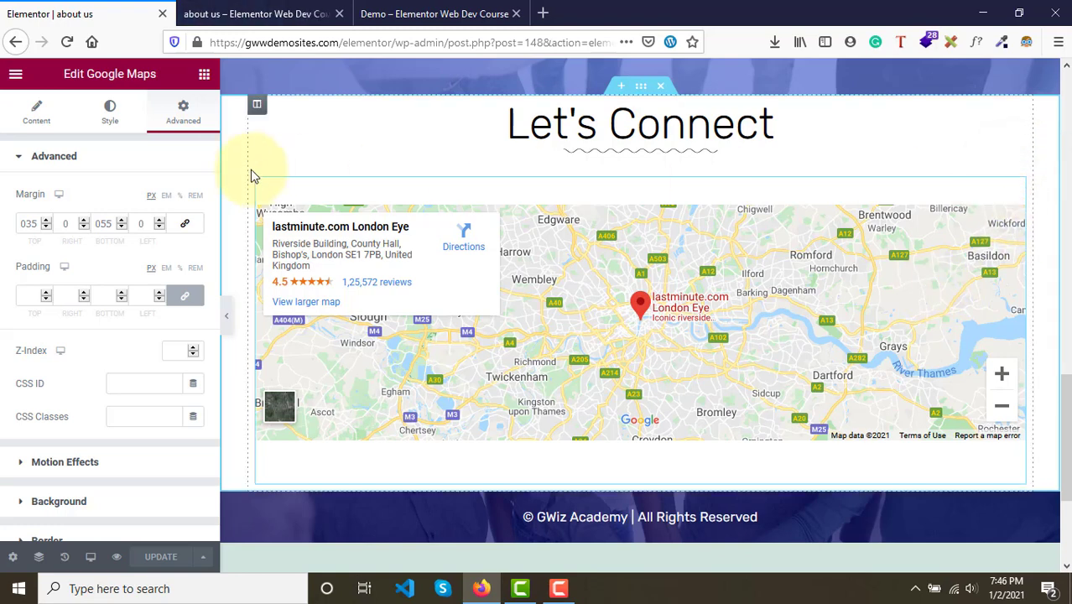
- Review the map's normal and hover style settings, including transition duration and CSS filters
click(115, 123)
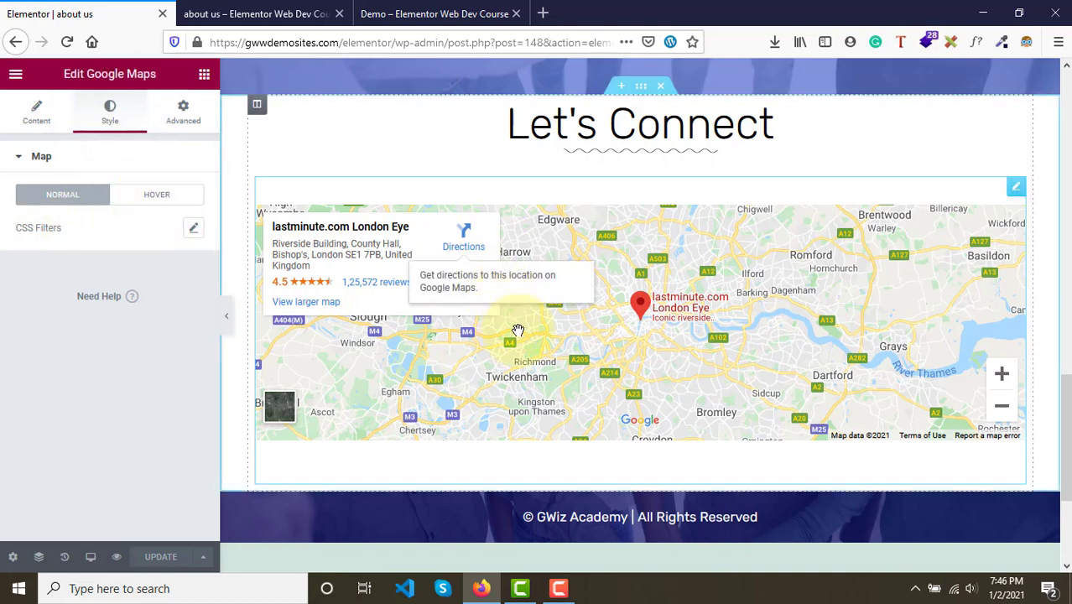
click(168, 209)
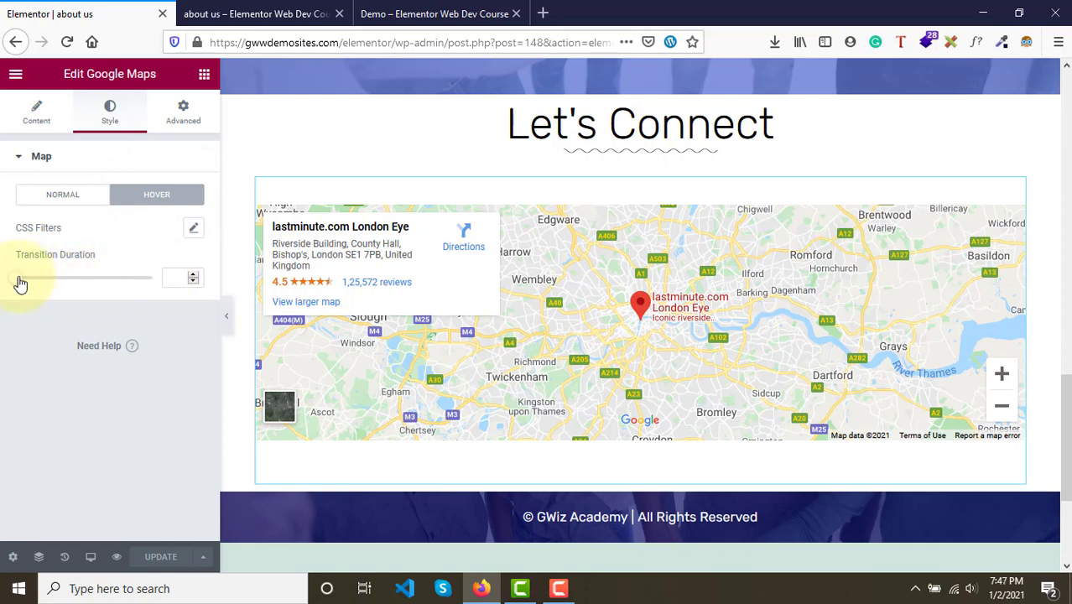
mouse_move(20, 283)
mouse_down()
mouse_move(95, 287)
mouse_move(2, 277)
mouse_up()
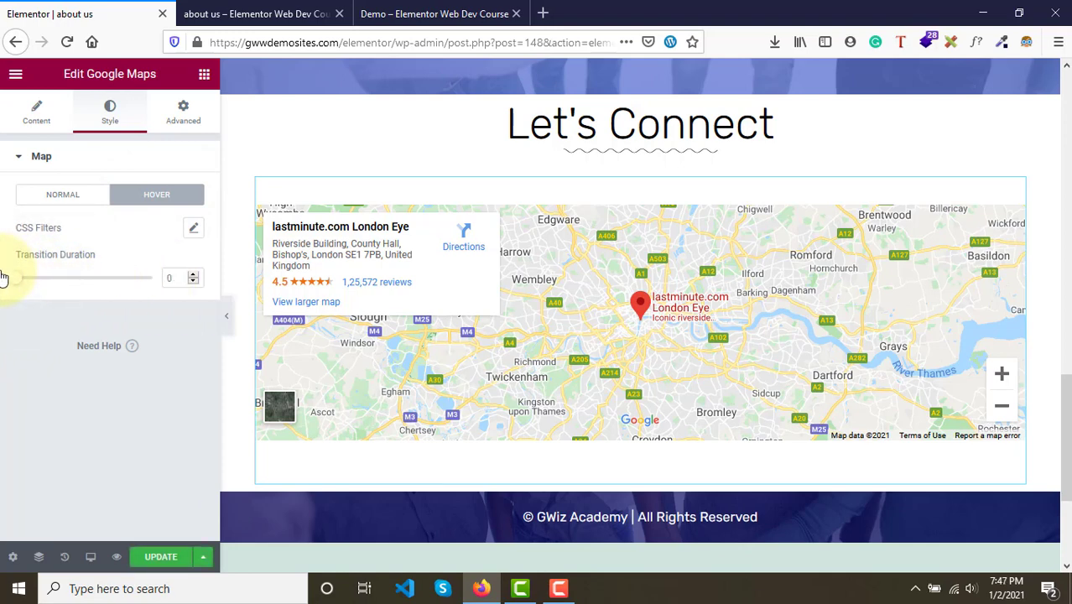
click(55, 196)
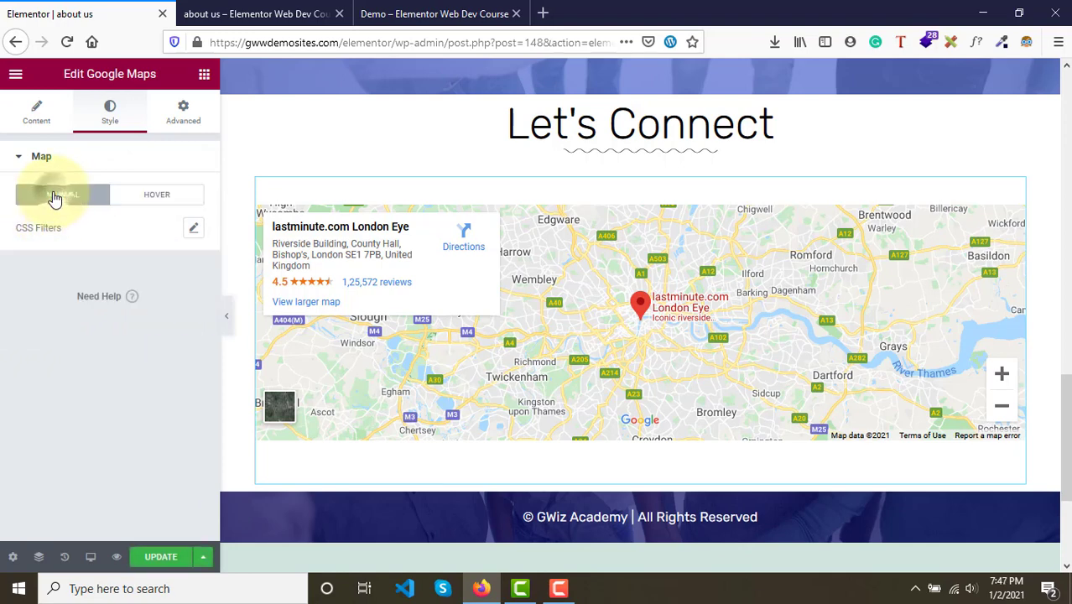
click(193, 229)
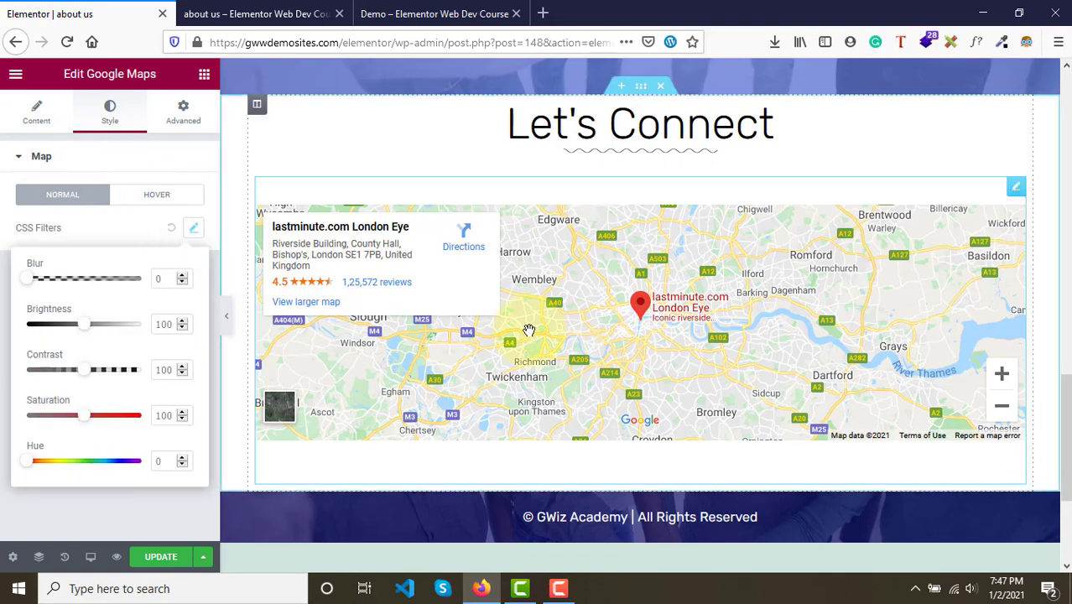
click(104, 234)
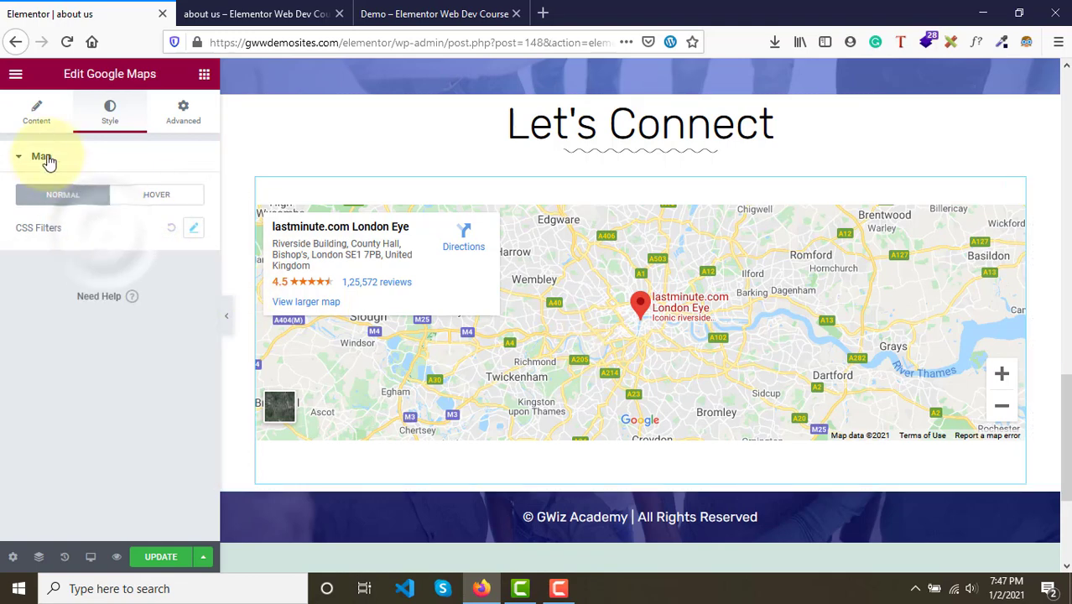
- Change the map's location to Parliament New Delhi
click(37, 116)
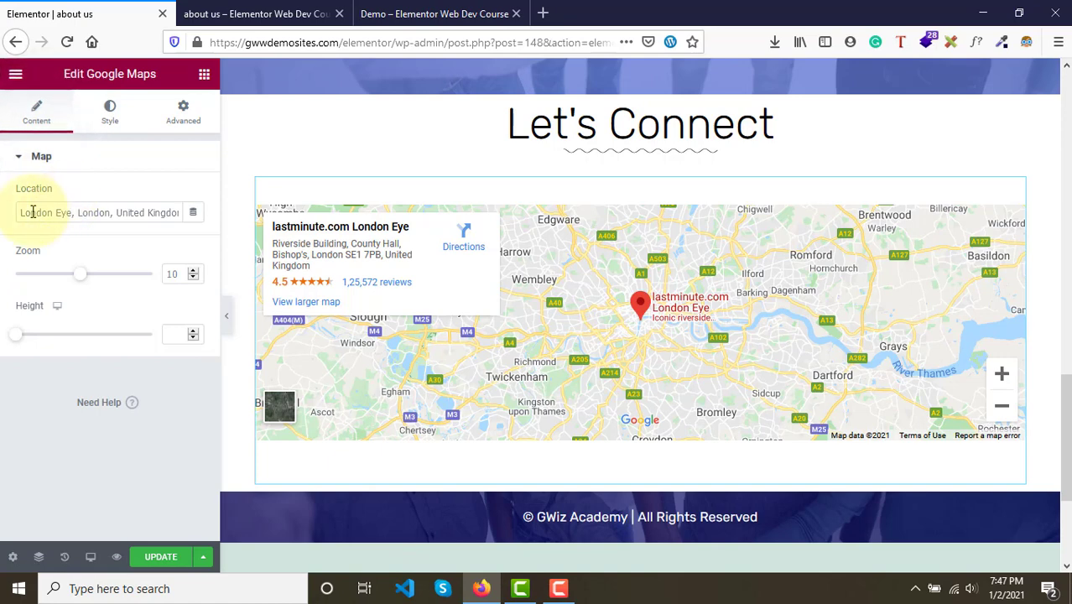
drag(21, 212, 189, 215)
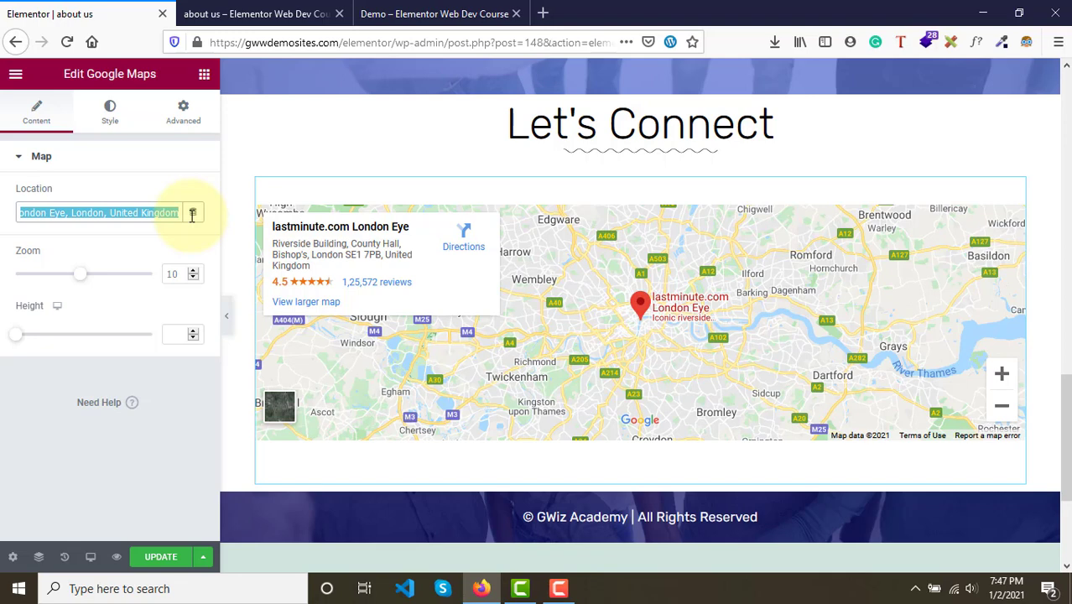
click(543, 13)
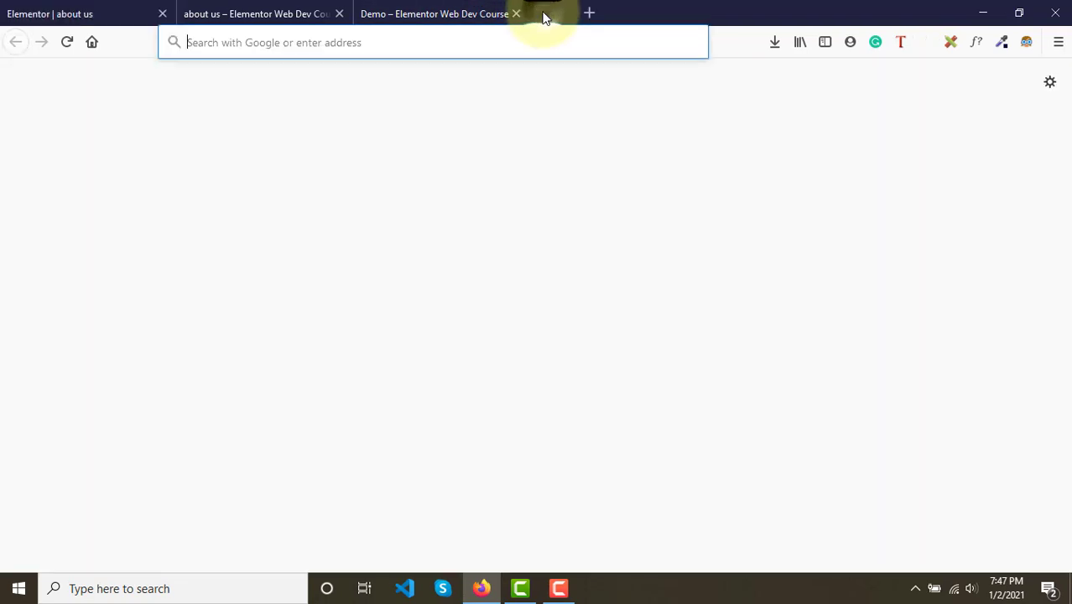
click(325, 47)
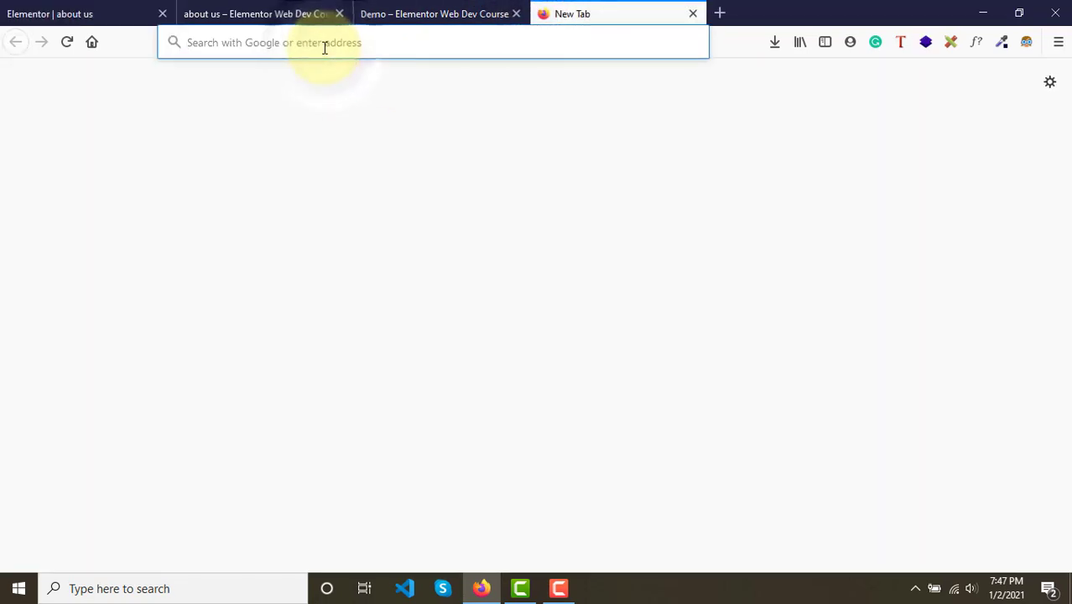
click(49, 13)
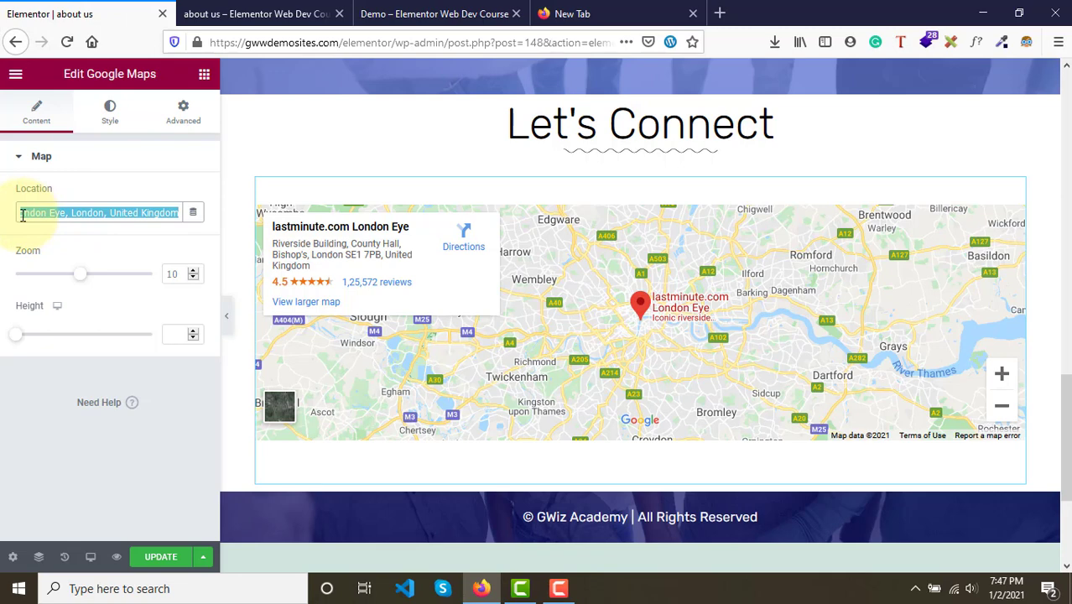
key(BackSpace)
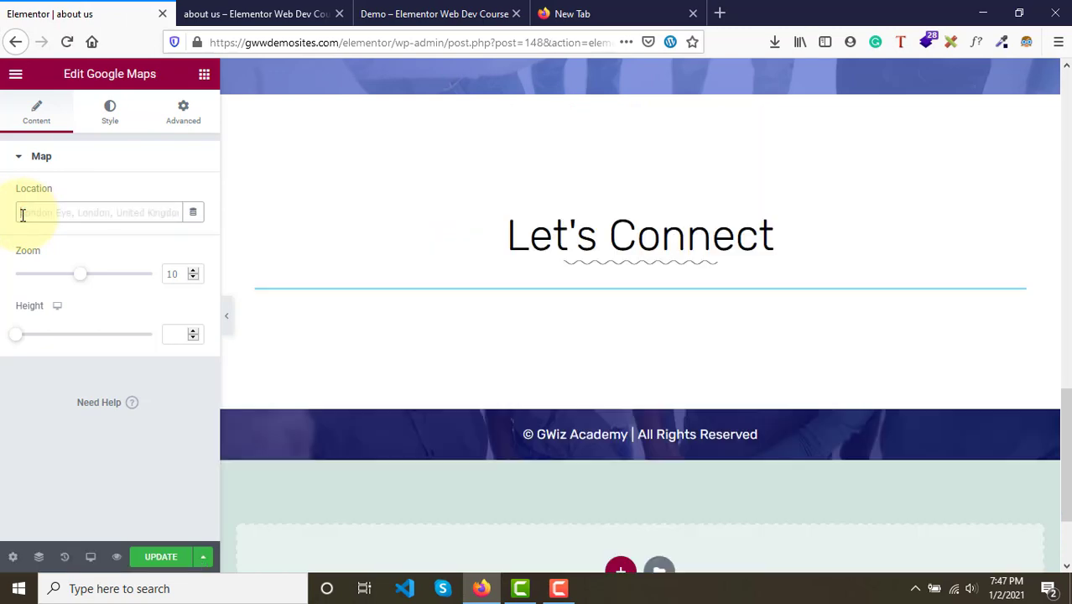
text(T)
text(a)
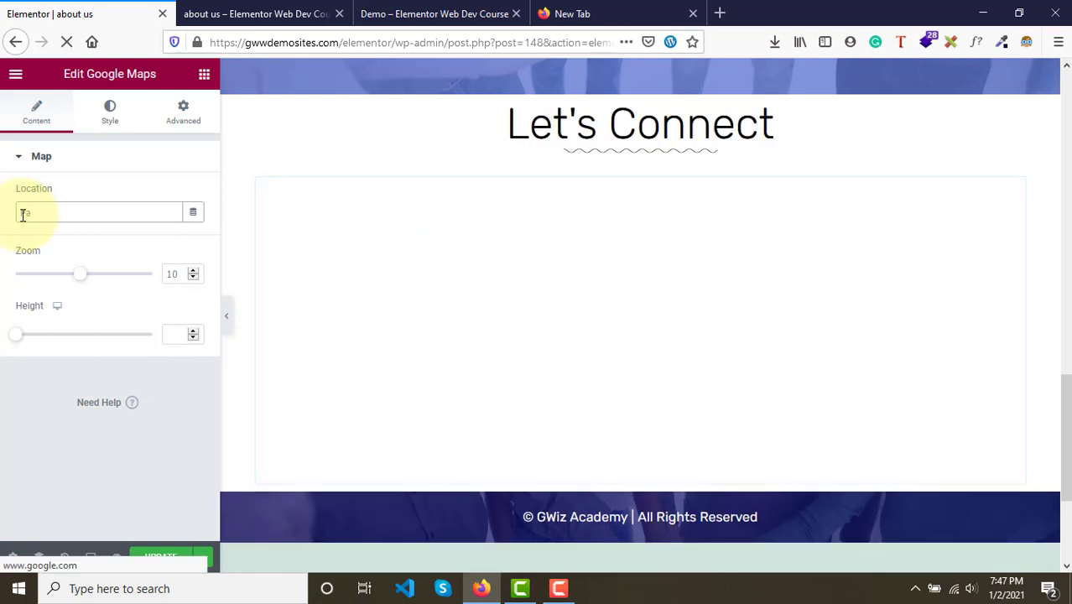
text(l)
text(la)
text(ent)
text( New)
text( Del)
text(hi)
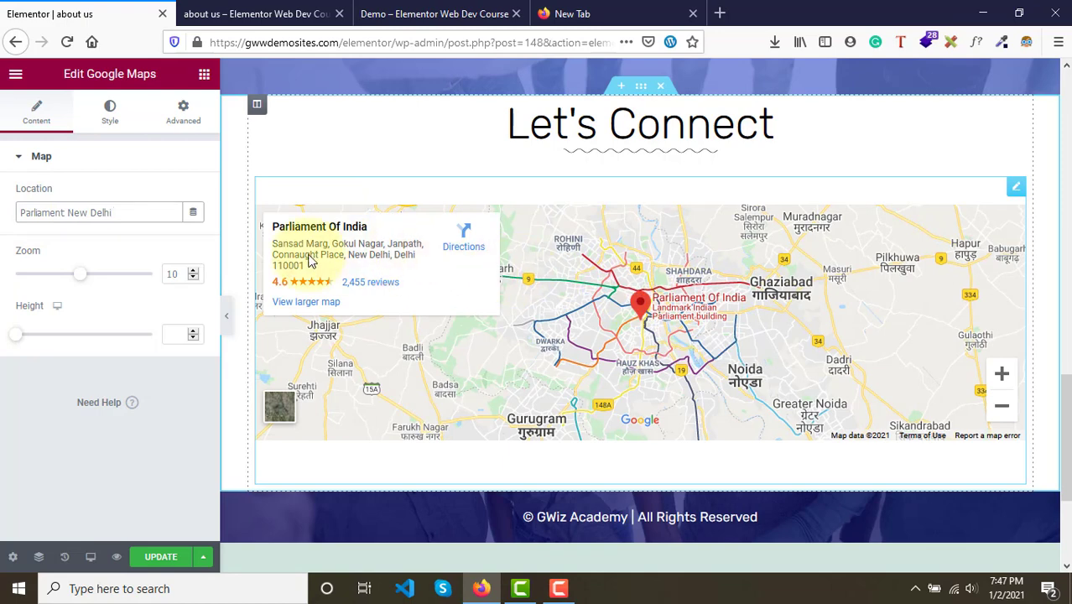
click(102, 212)
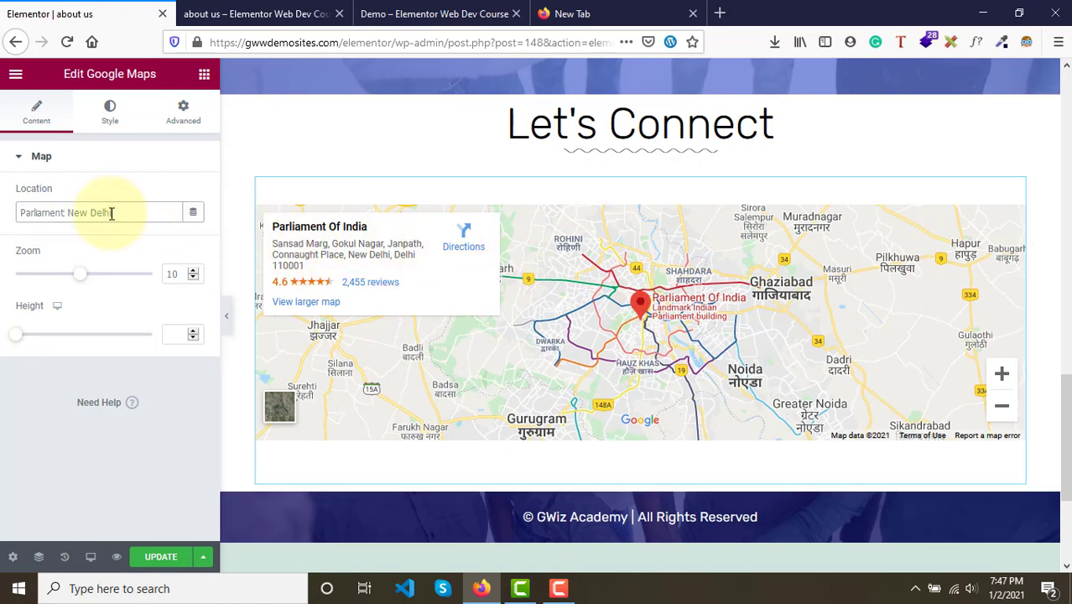
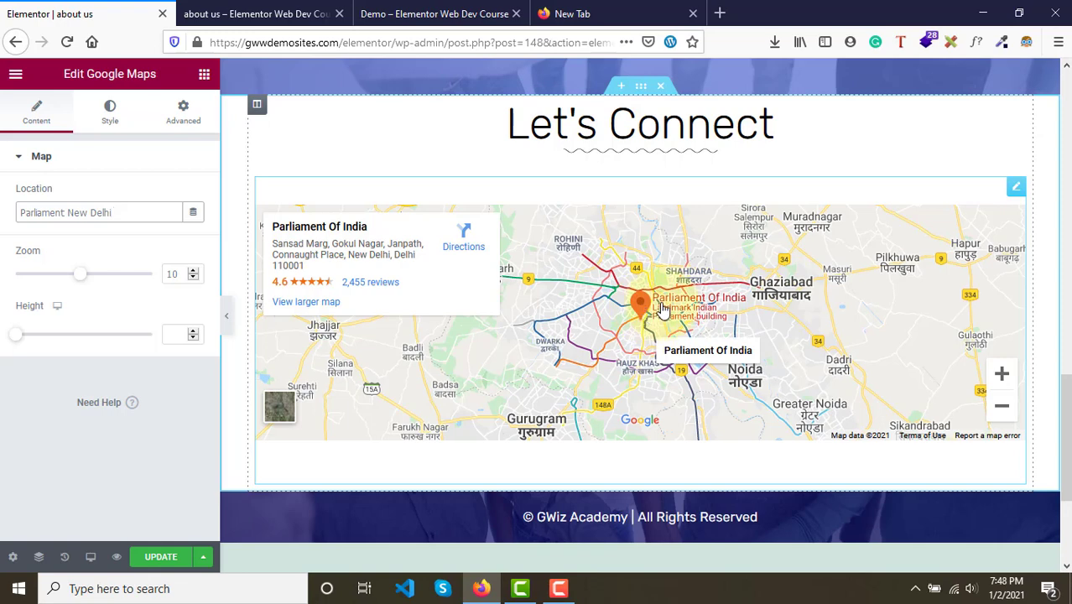
- Switch to the demo page tab to view its map section, then return to the editor
click(660, 8)
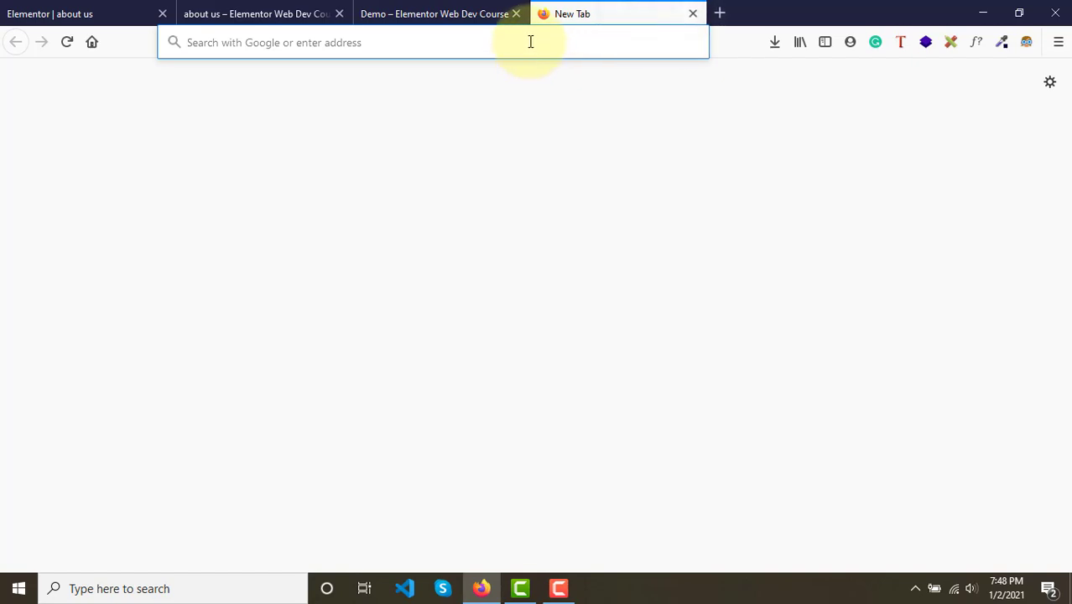
click(420, 8)
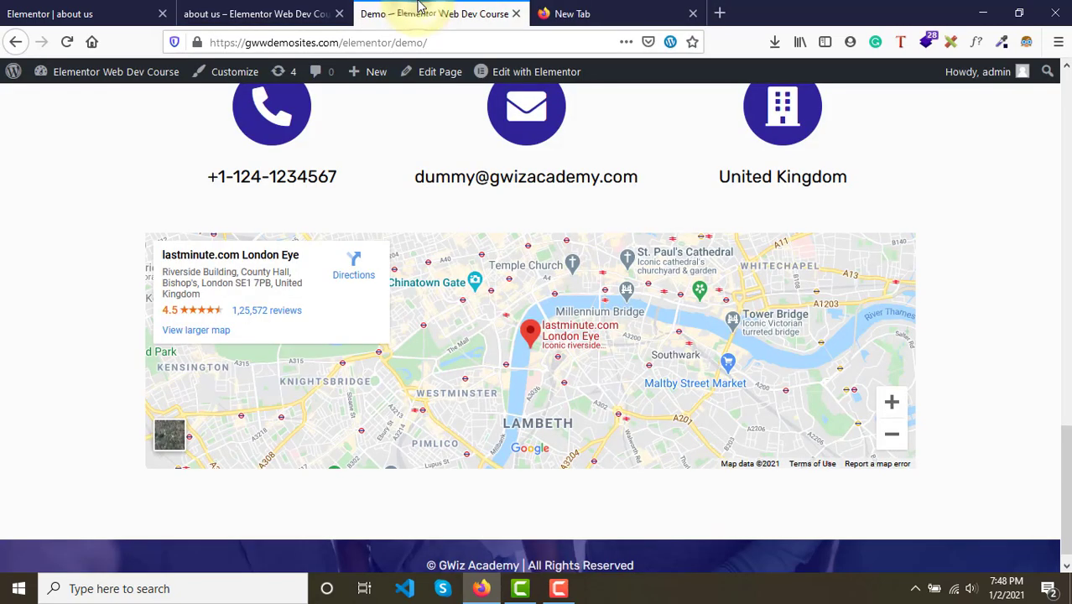
click(88, 7)
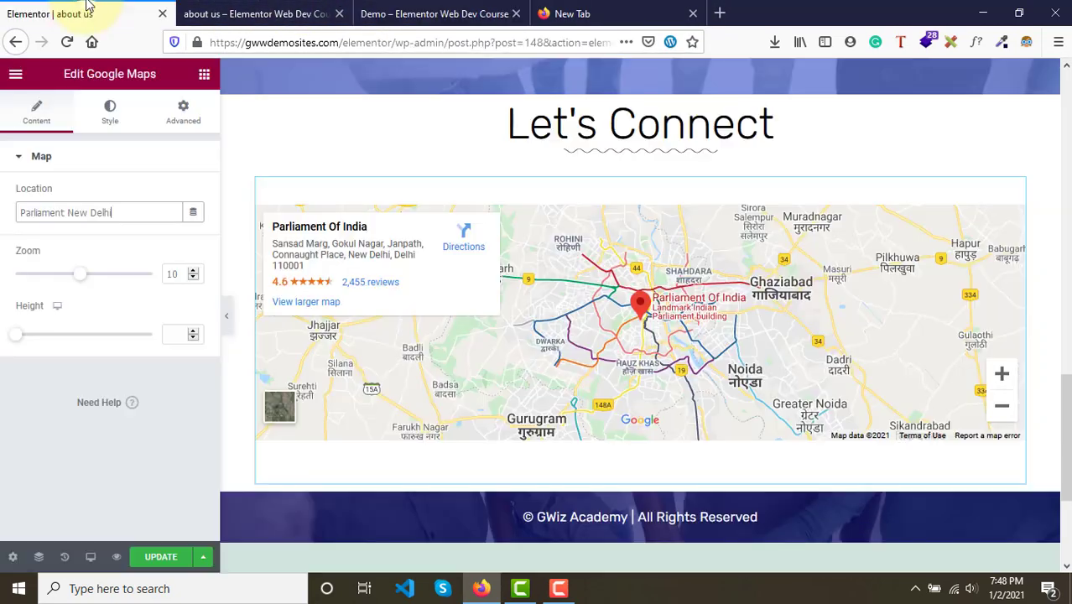
- Set the Google Maps zoom to 13
double_click(108, 214)
drag(79, 277, 101, 282)
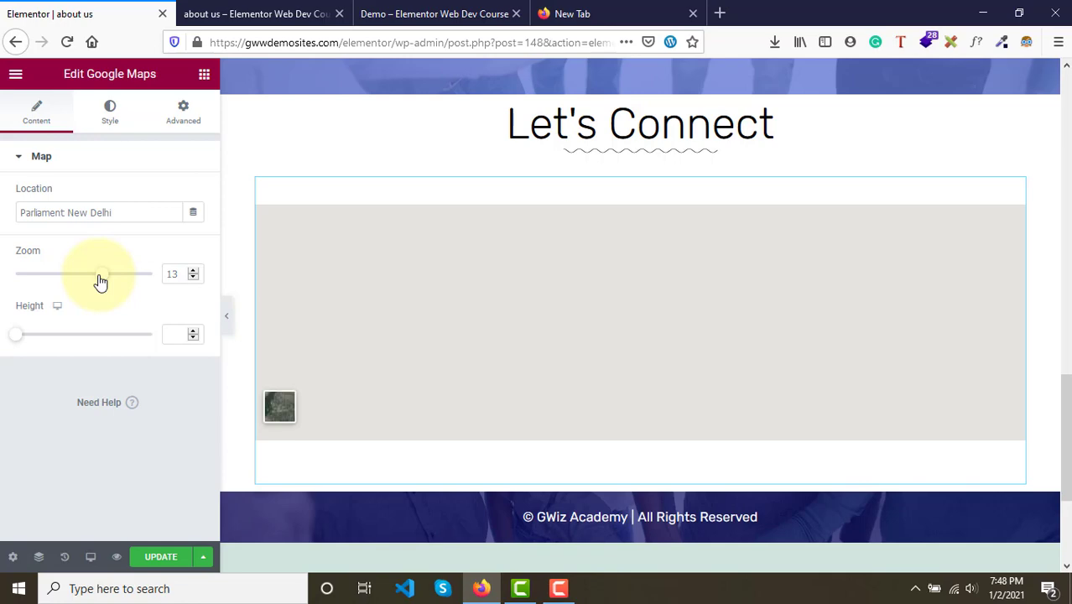
drag(99, 283, 100, 283)
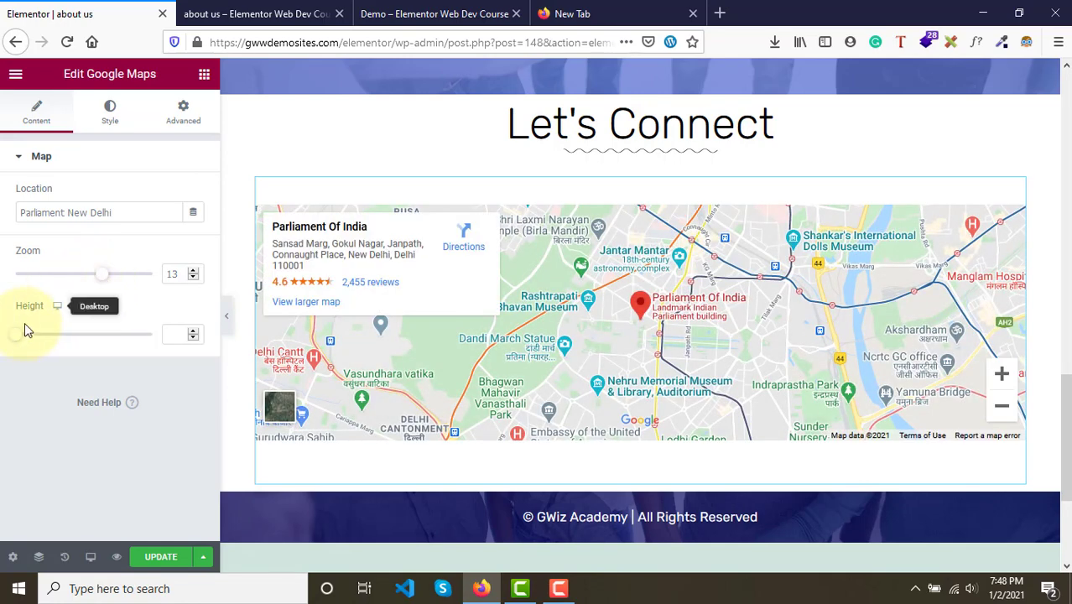
- Set the map height to 300 and update the page
mouse_move(23, 340)
mouse_down()
mouse_move(53, 338)
mouse_move(7, 339)
mouse_move(37, 338)
mouse_up()
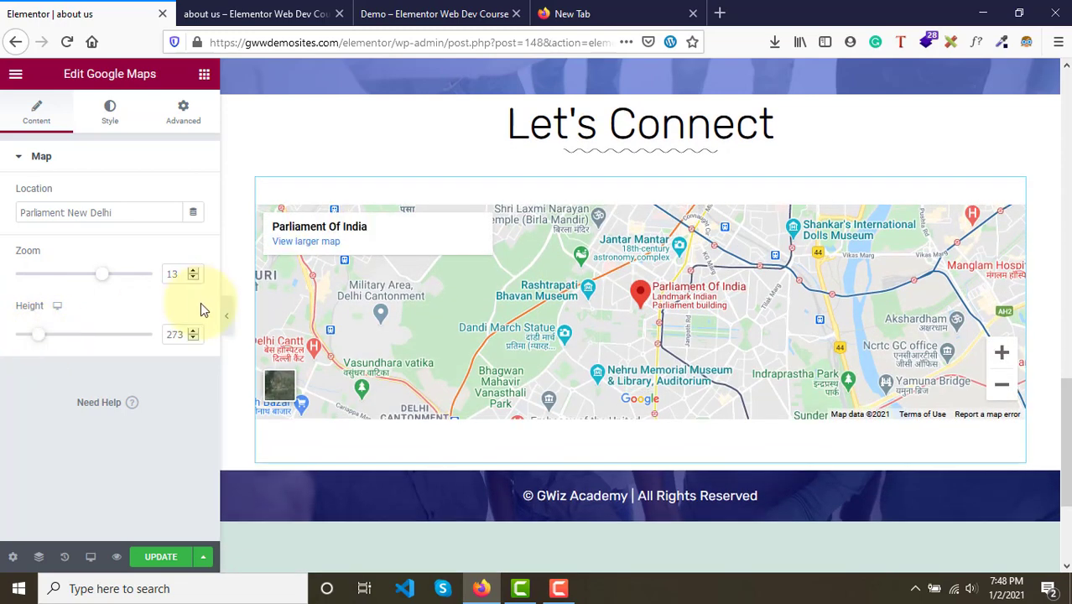
double_click(179, 331)
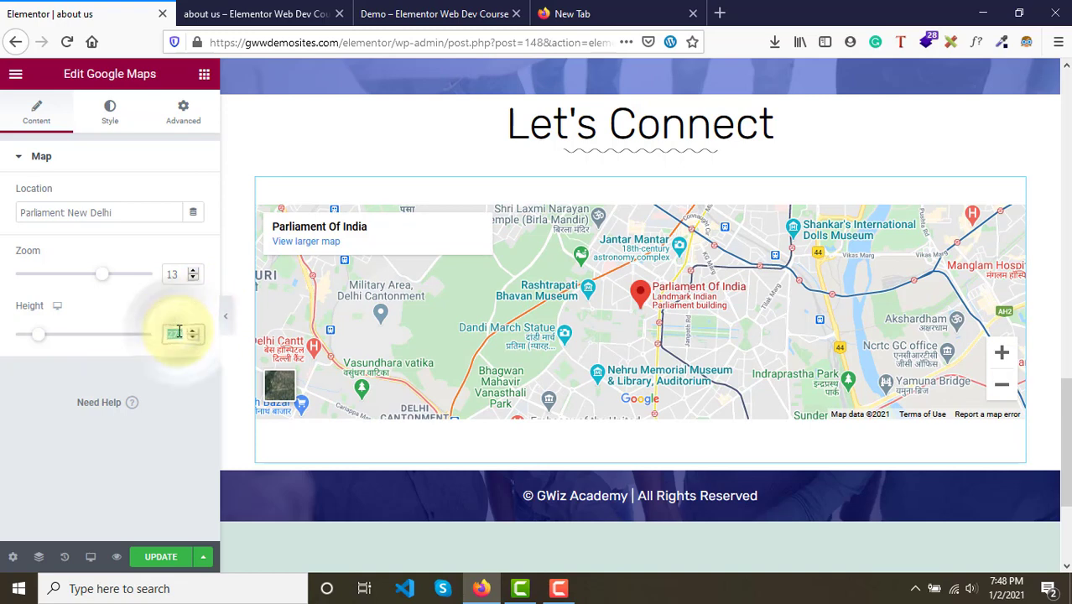
text(300)
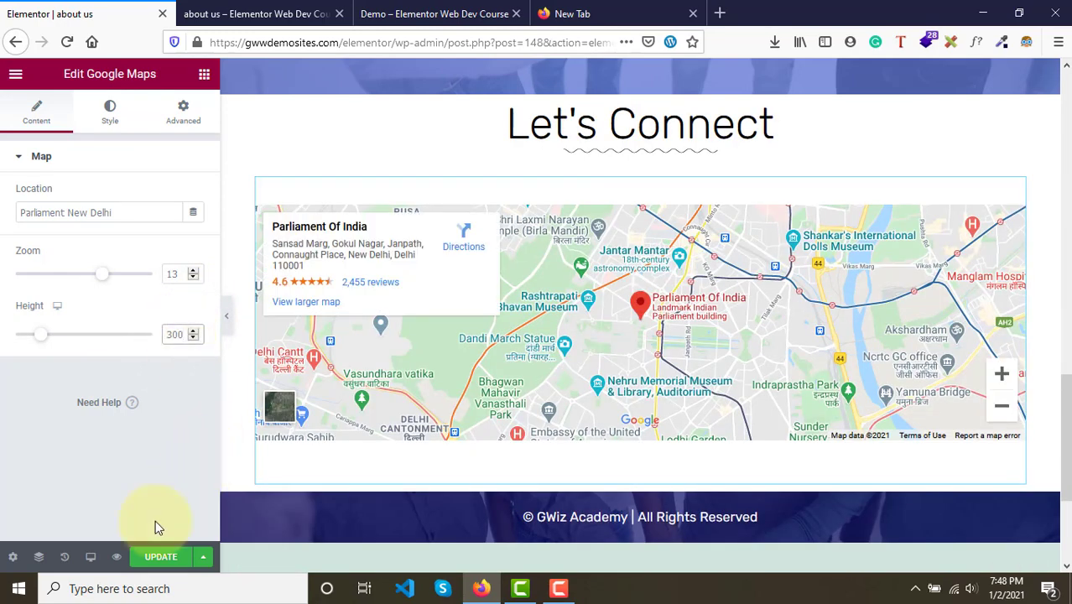
click(153, 558)
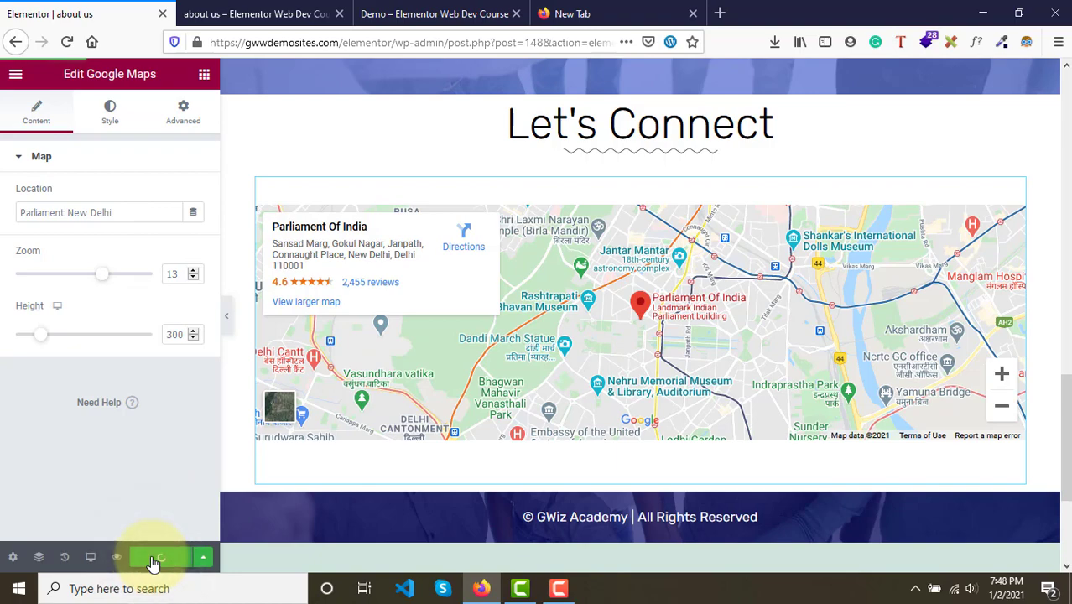
- Compare the map on the About Us preview page with the demo page's map section
click(281, 10)
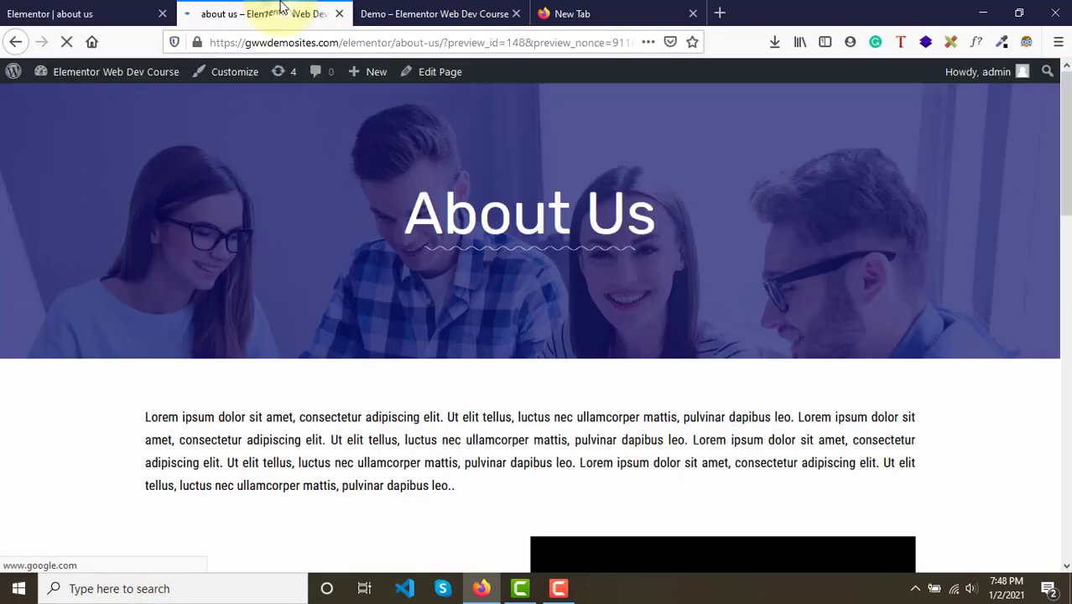
scroll(401, 331, down, 15)
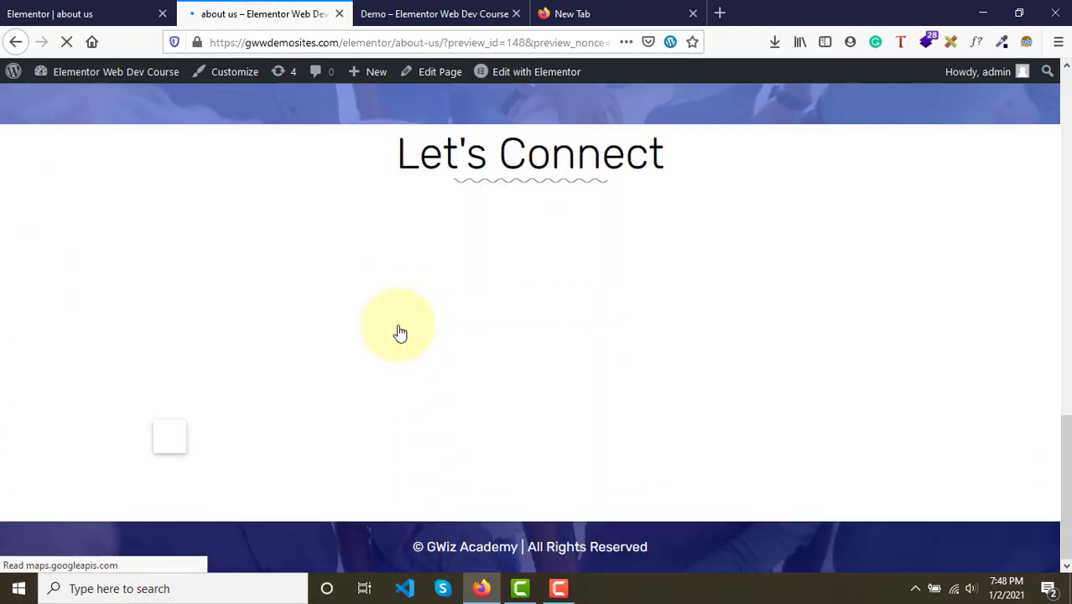
scroll(400, 330, down, 2)
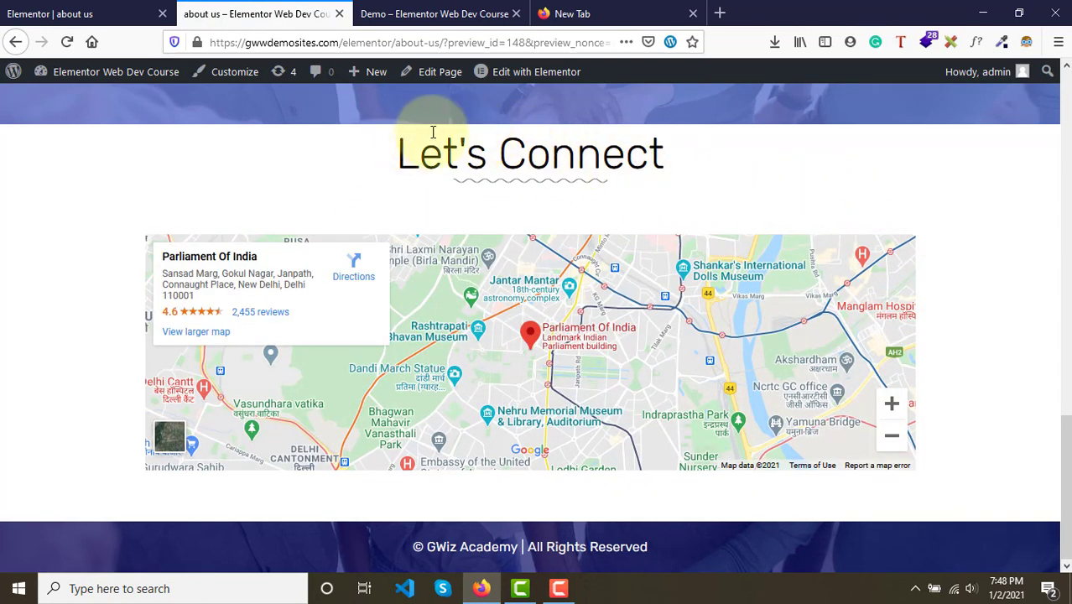
click(413, 7)
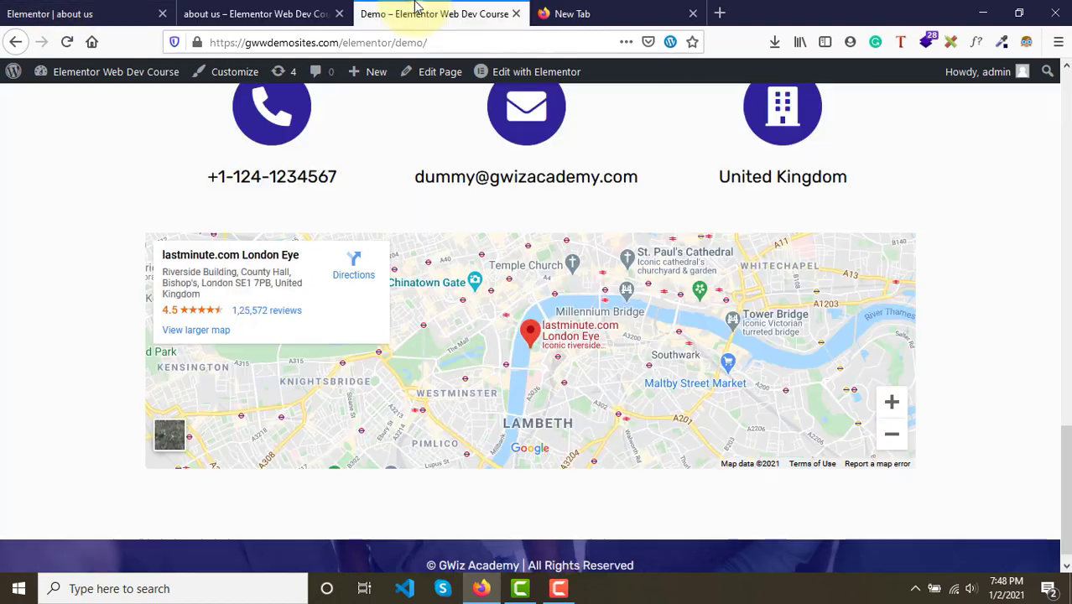
scroll(472, 262, up, 3)
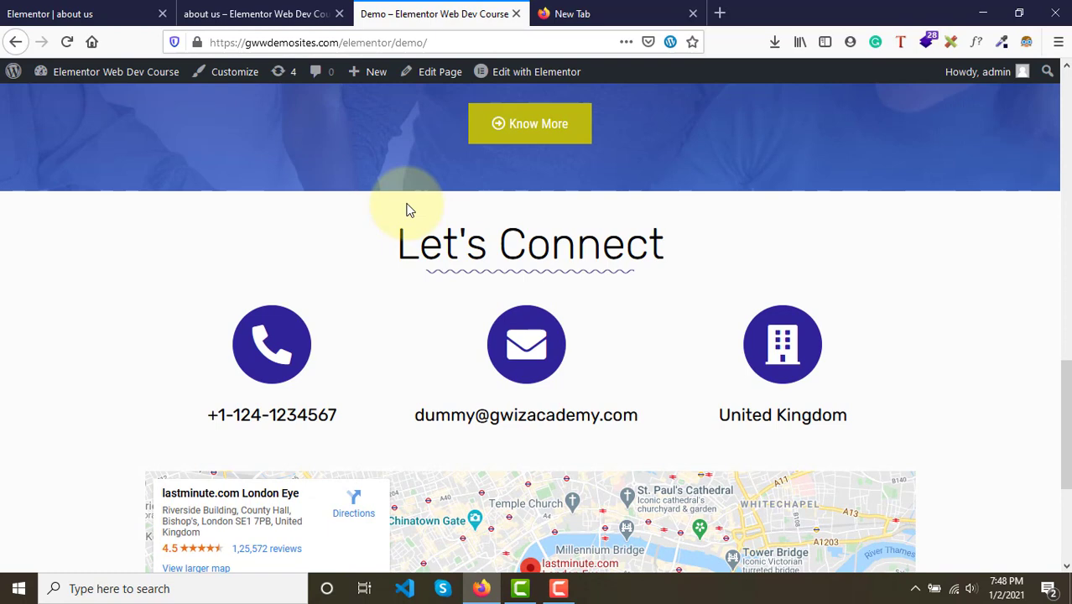
key(ctrl+shift+Tab)
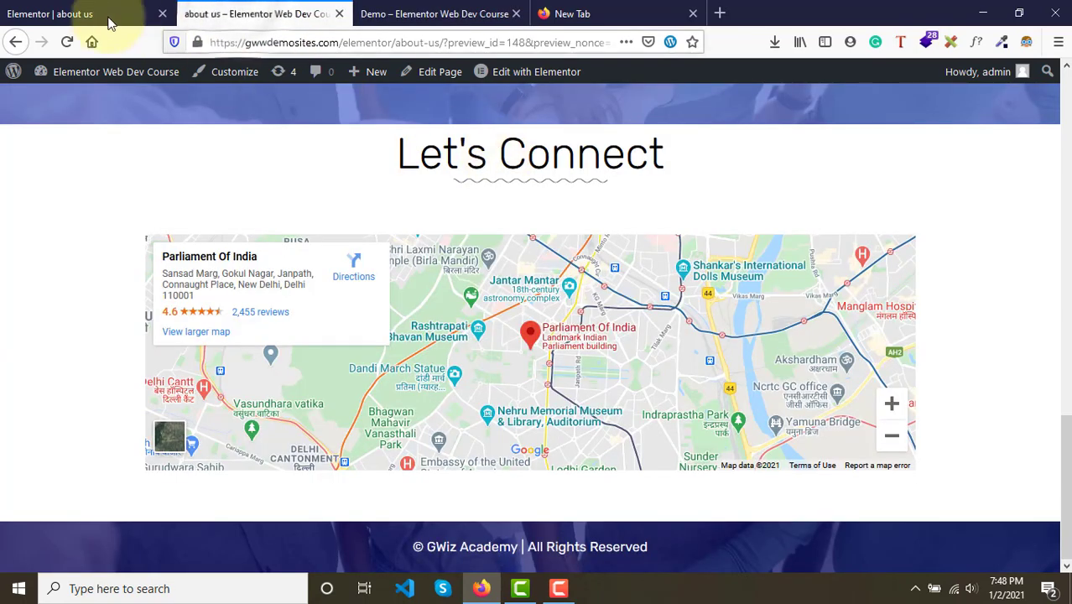
- Try to set the Let's Connect section's top padding to 30
click(94, 15)
drag(95, 17, 159, 7)
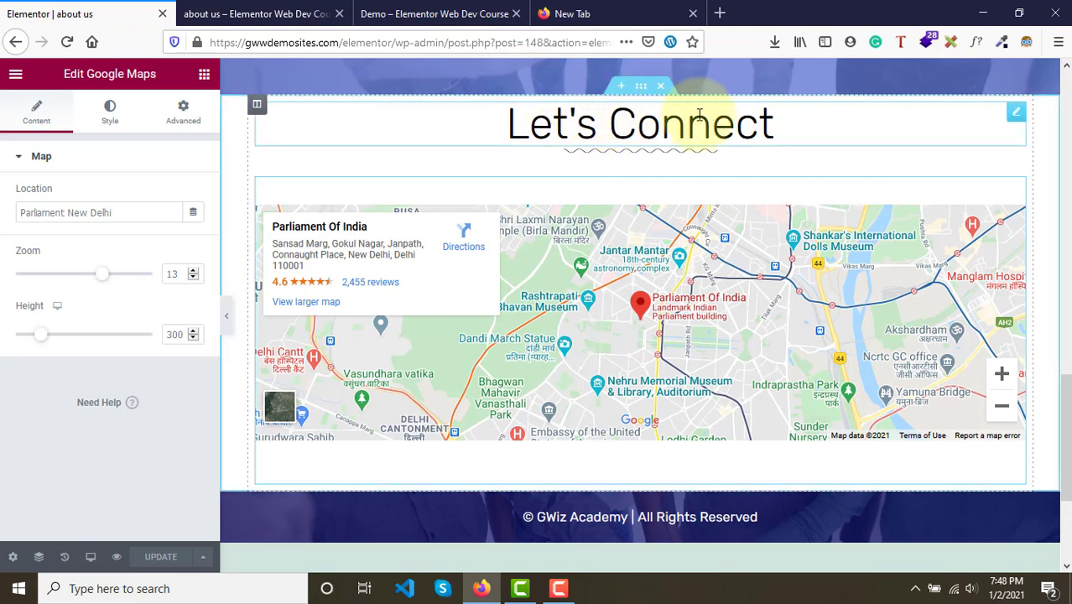
click(641, 87)
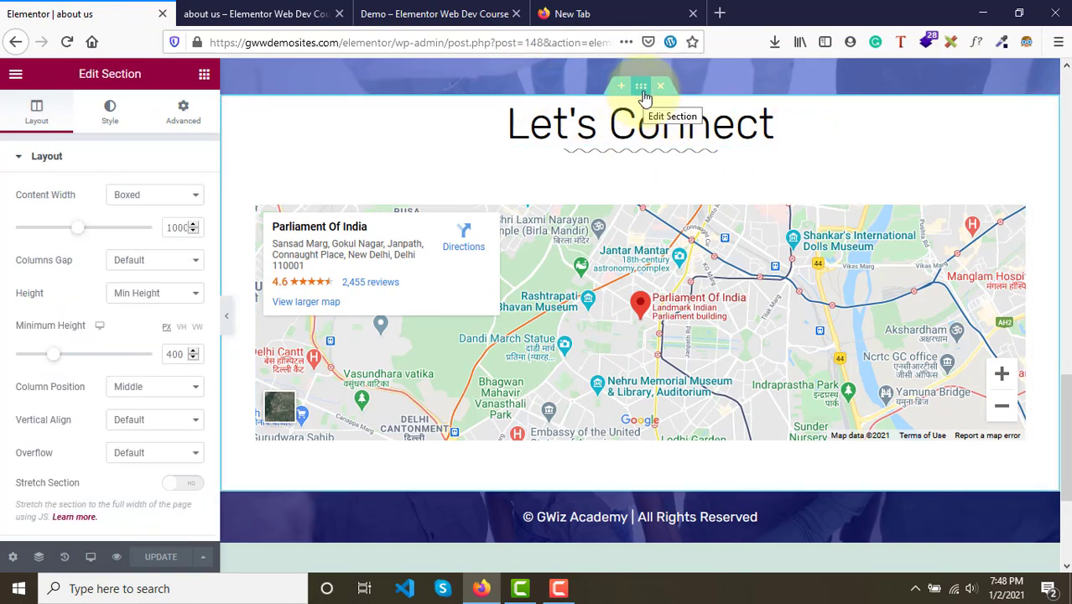
click(184, 118)
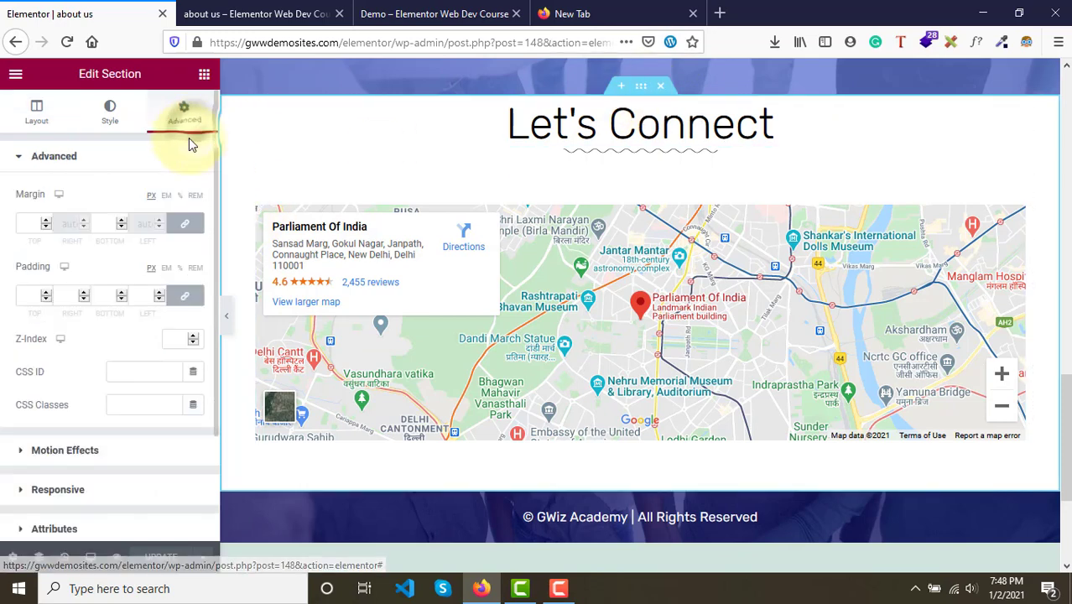
click(185, 298)
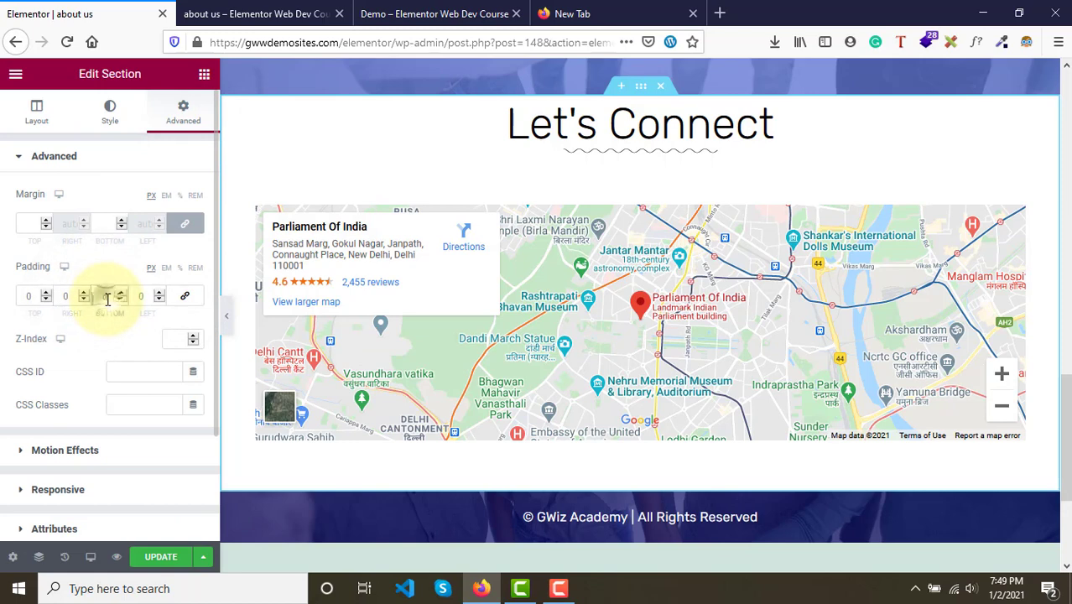
text(30)
key(BackSpace)
key(BackSpace)
click(36, 295)
text(30)
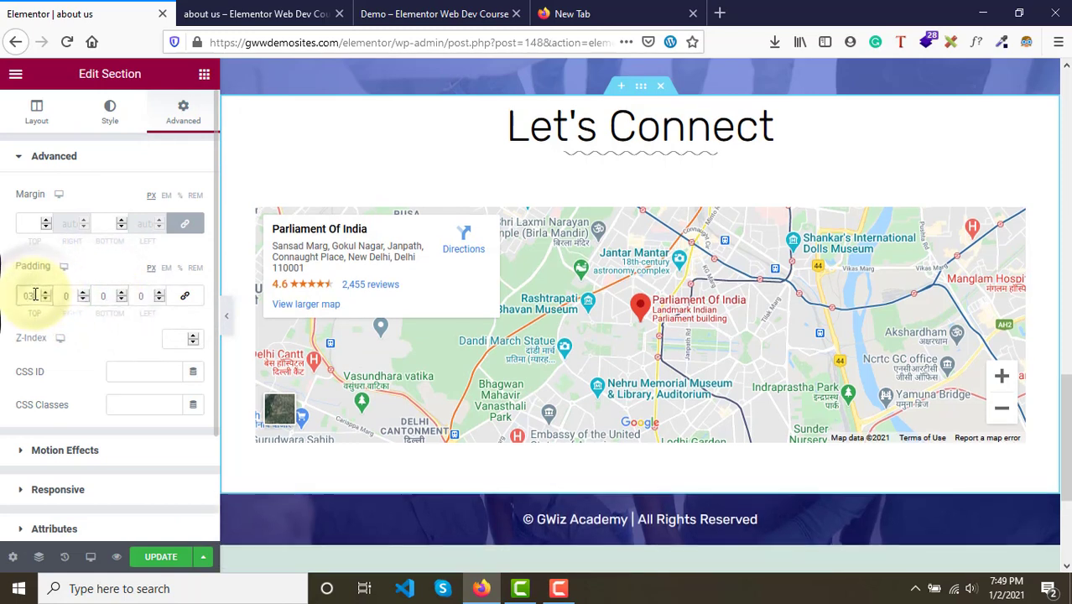
key(BackSpace)
key(BackSpace)
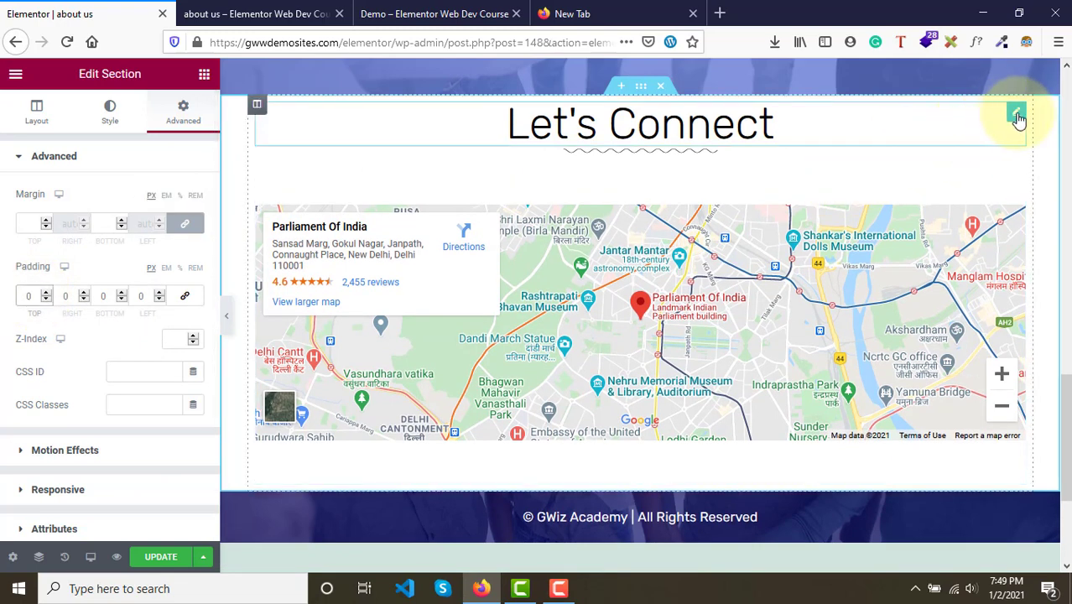
- Set the Let's Connect heading's top margin to 30 px
click(1017, 116)
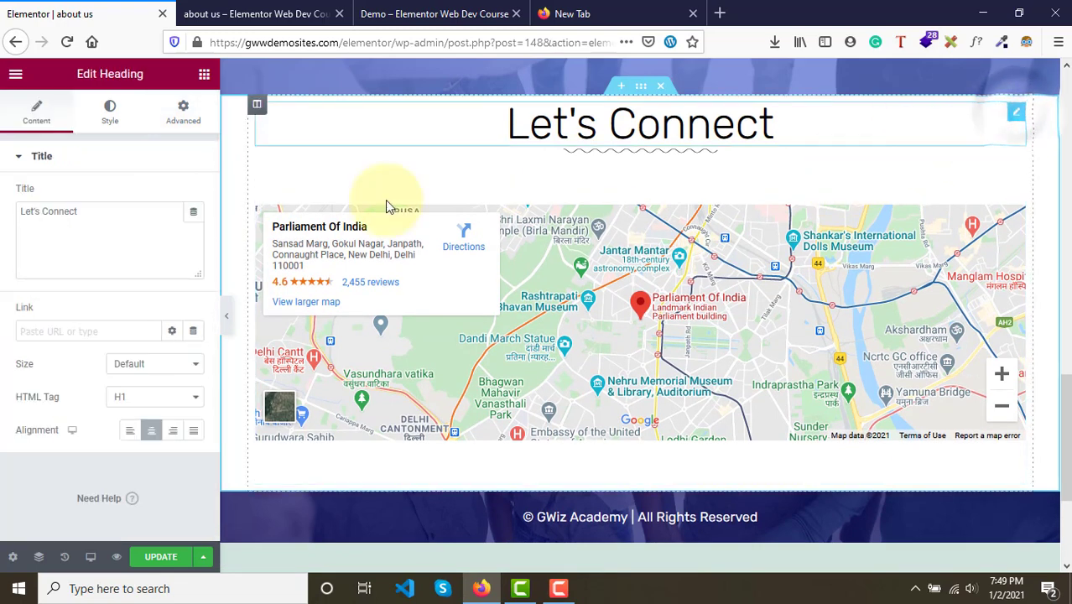
click(186, 117)
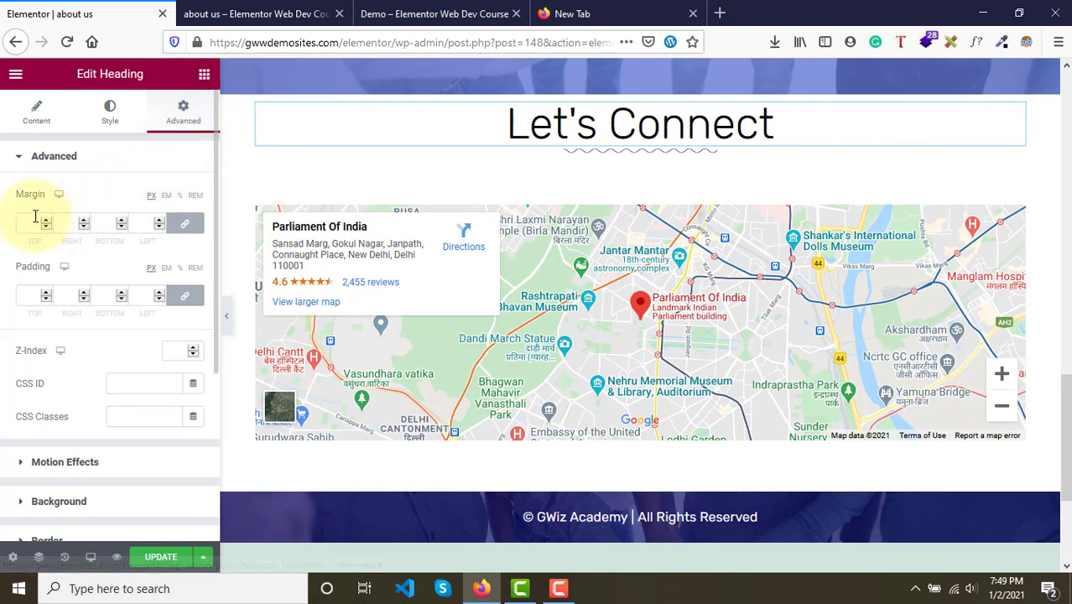
click(186, 223)
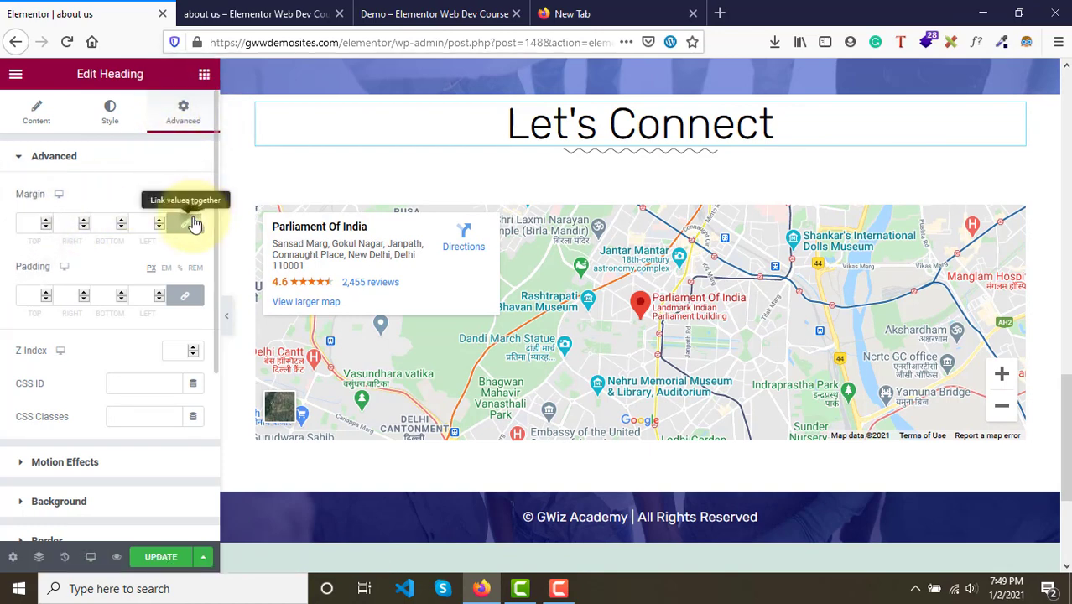
click(37, 223)
text(30)
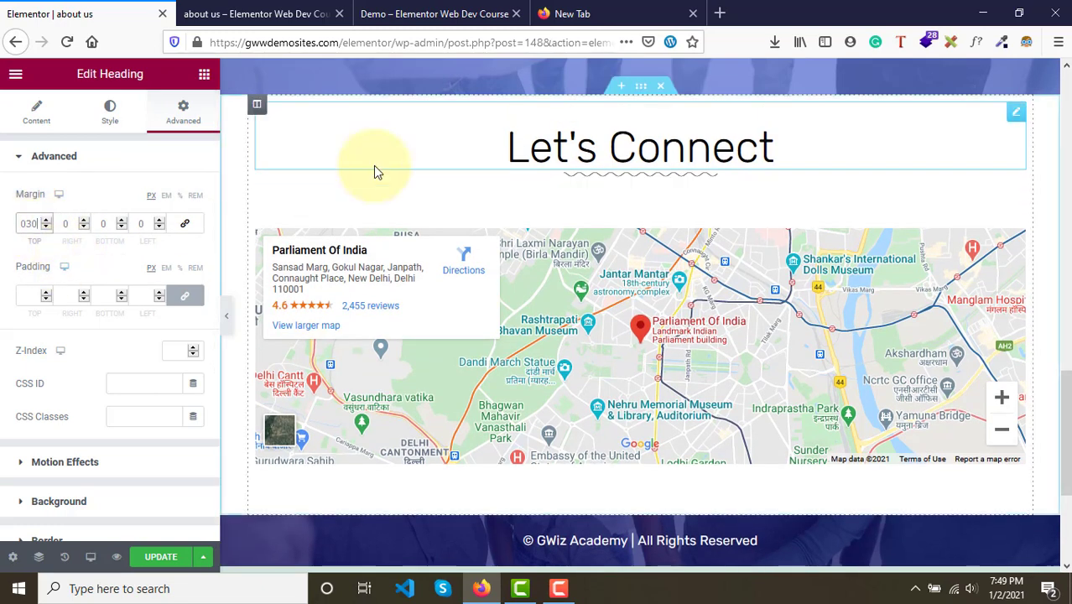
- Select the section and update the page
click(640, 89)
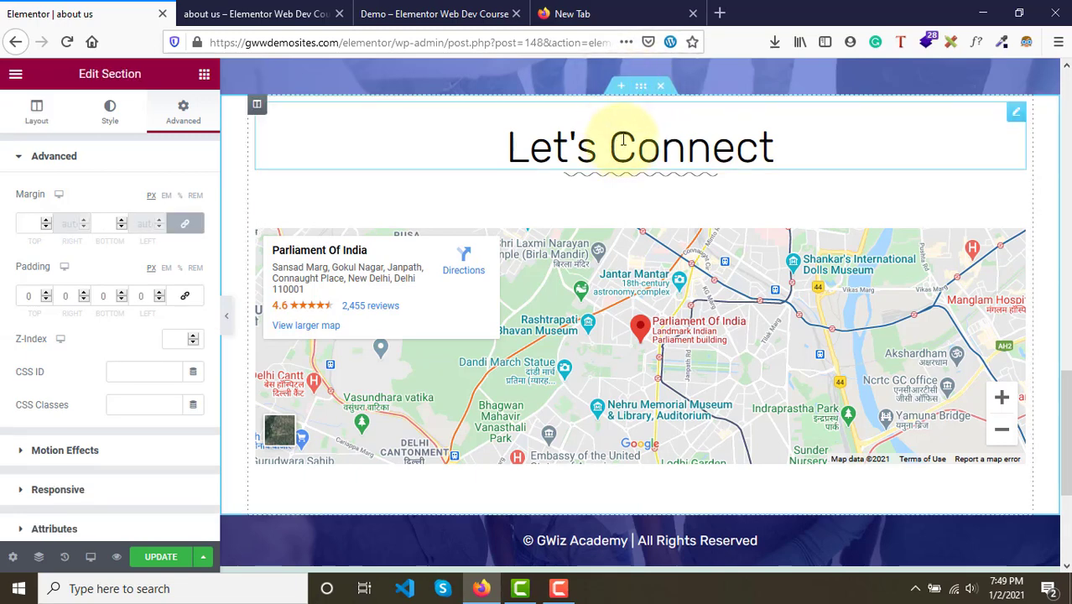
click(172, 557)
- Reload the About Us preview and compare its Let's Connect section with the demo page
click(317, 10)
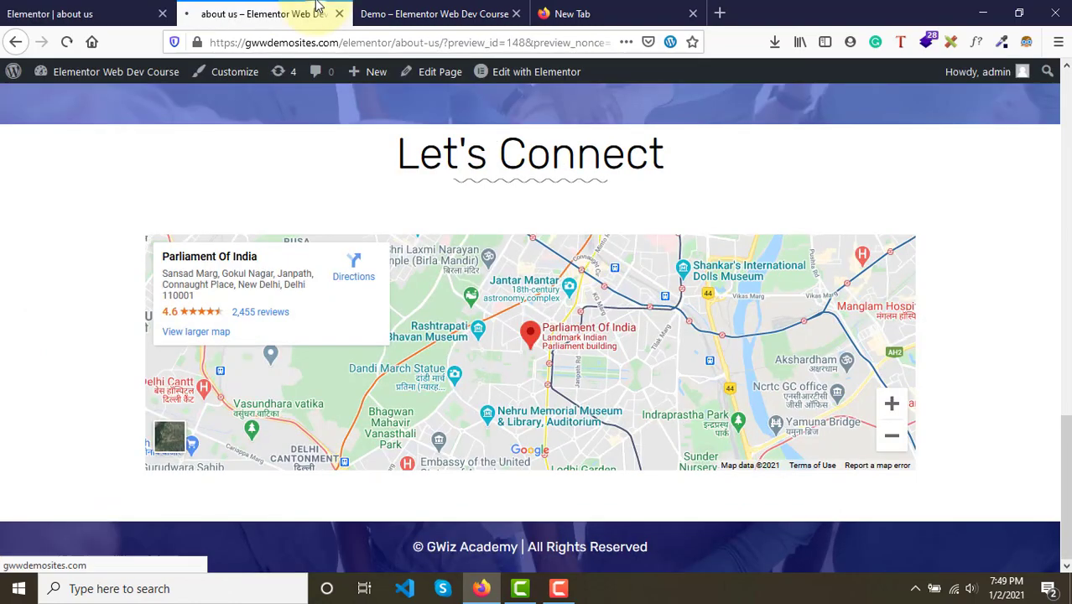
key(F5)
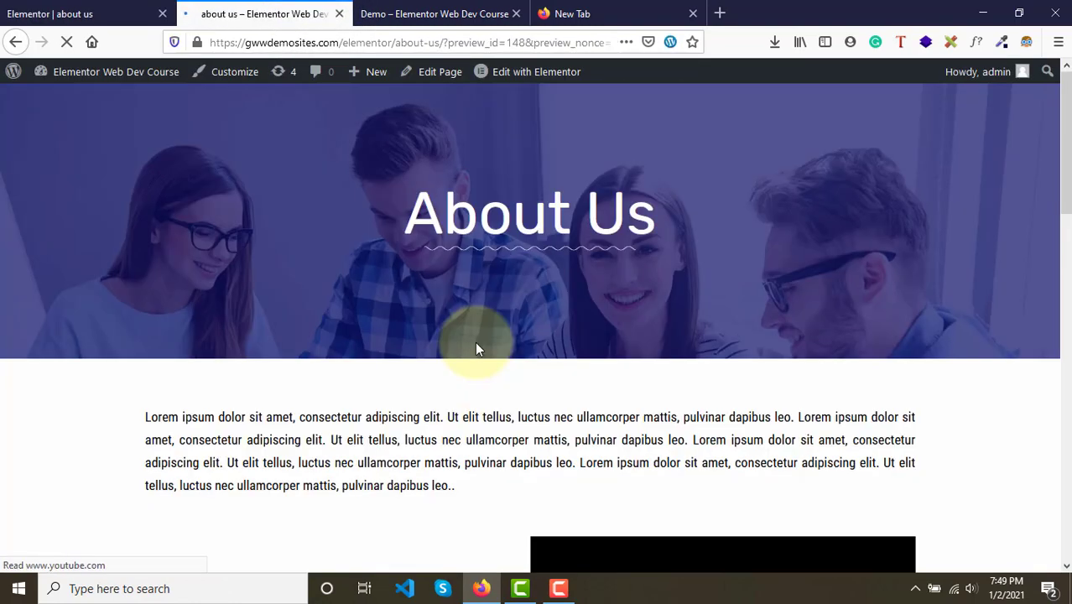
scroll(475, 342, down, 15)
scroll(474, 342, down, 4)
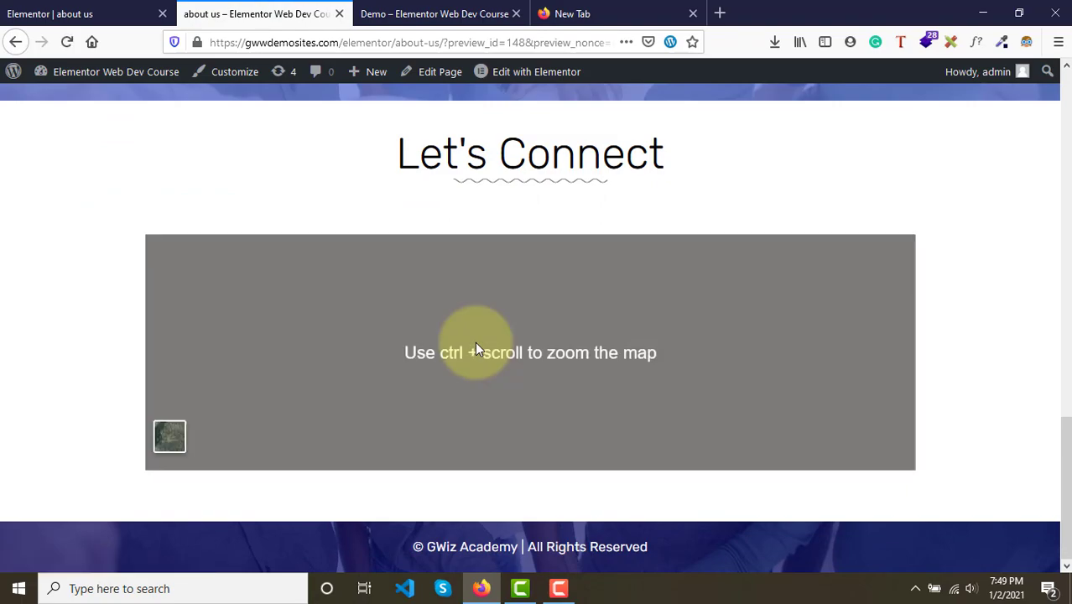
click(435, 10)
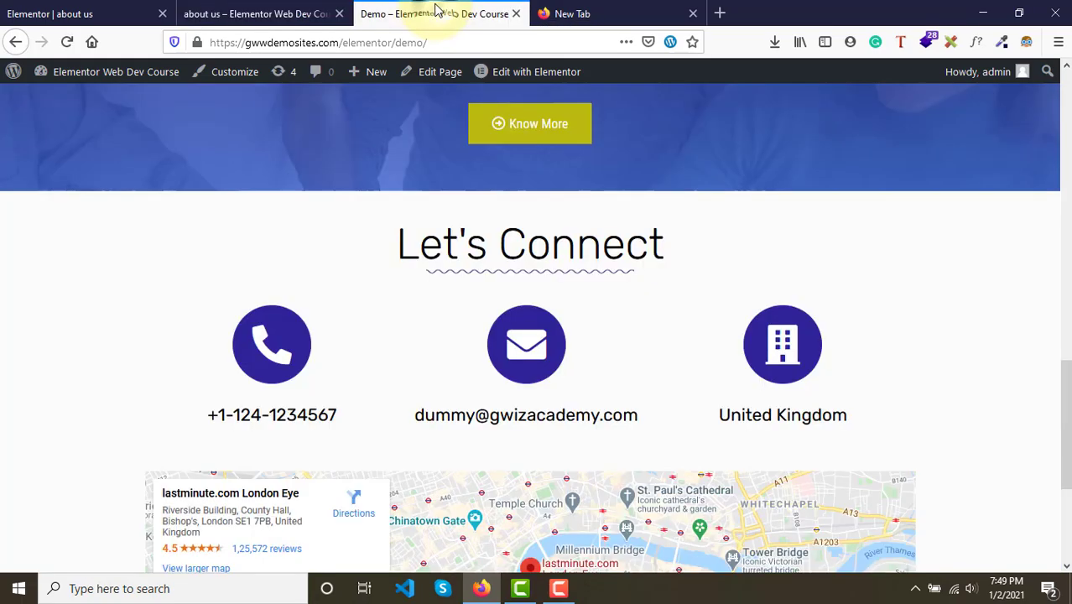
scroll(441, 307, down, 3)
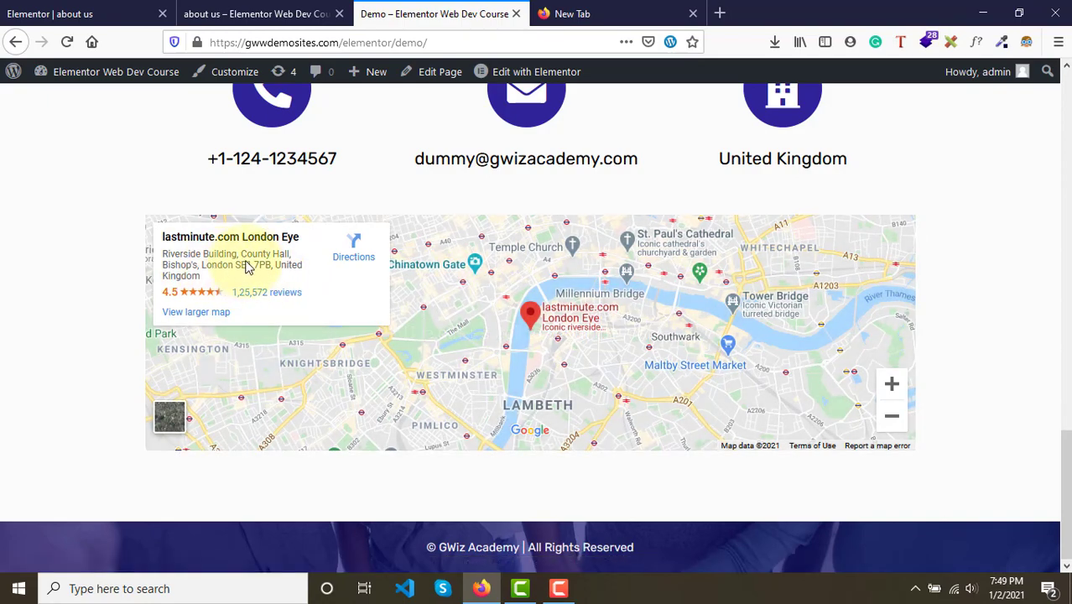
scroll(331, 206, up, 3)
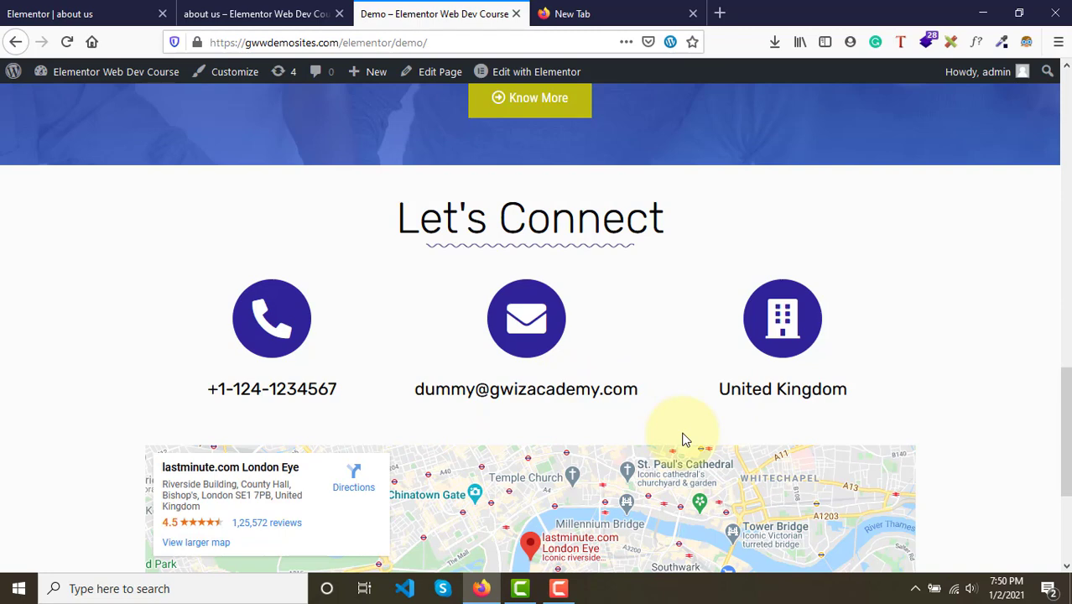
- Add an Inner Section between the Let's Connect heading and the map
click(96, 13)
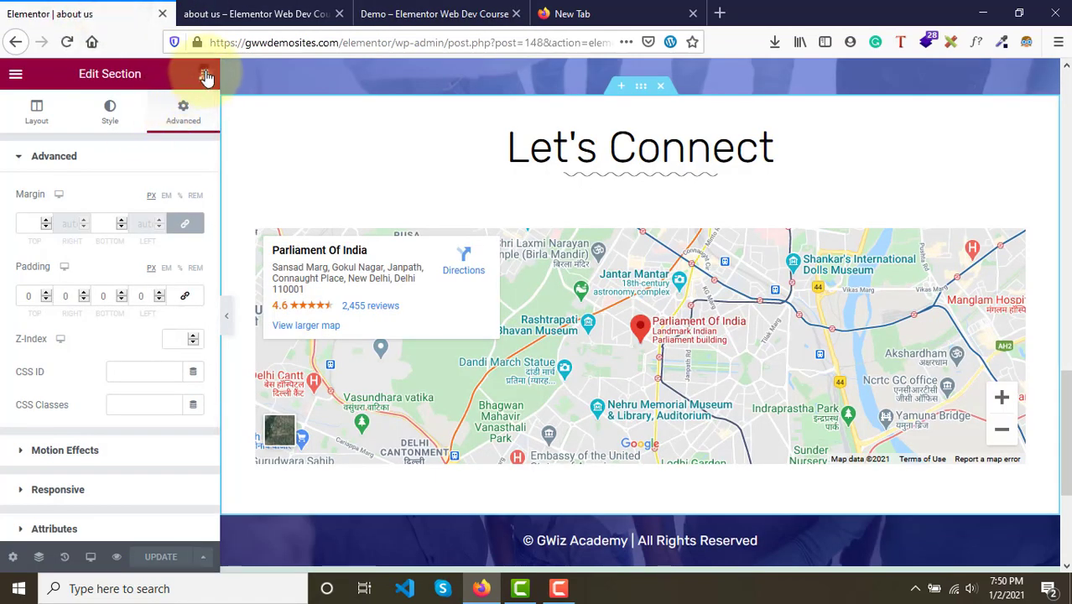
click(204, 74)
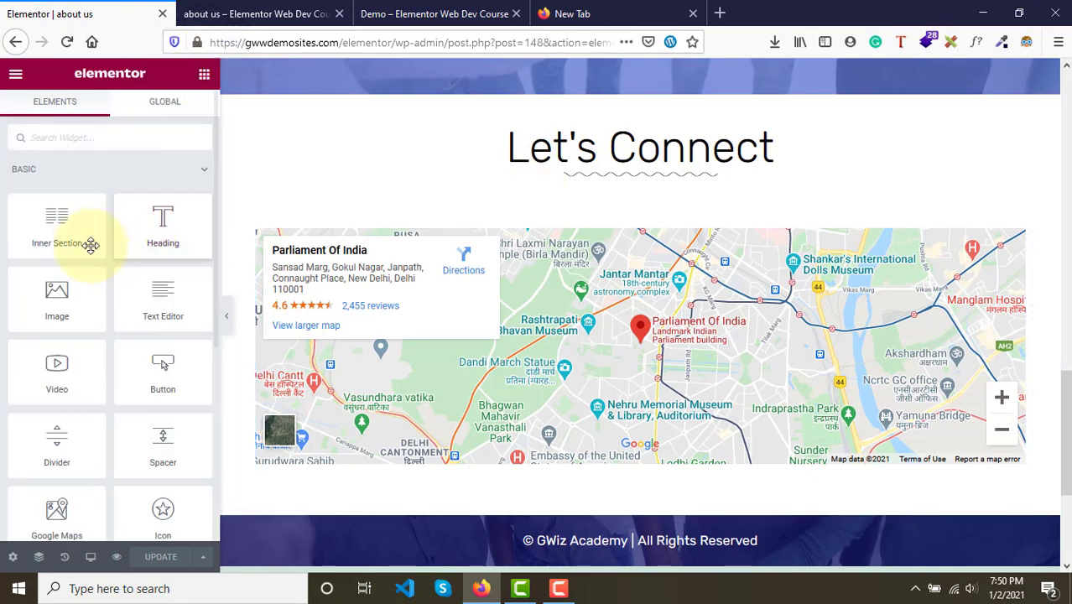
drag(36, 228, 535, 210)
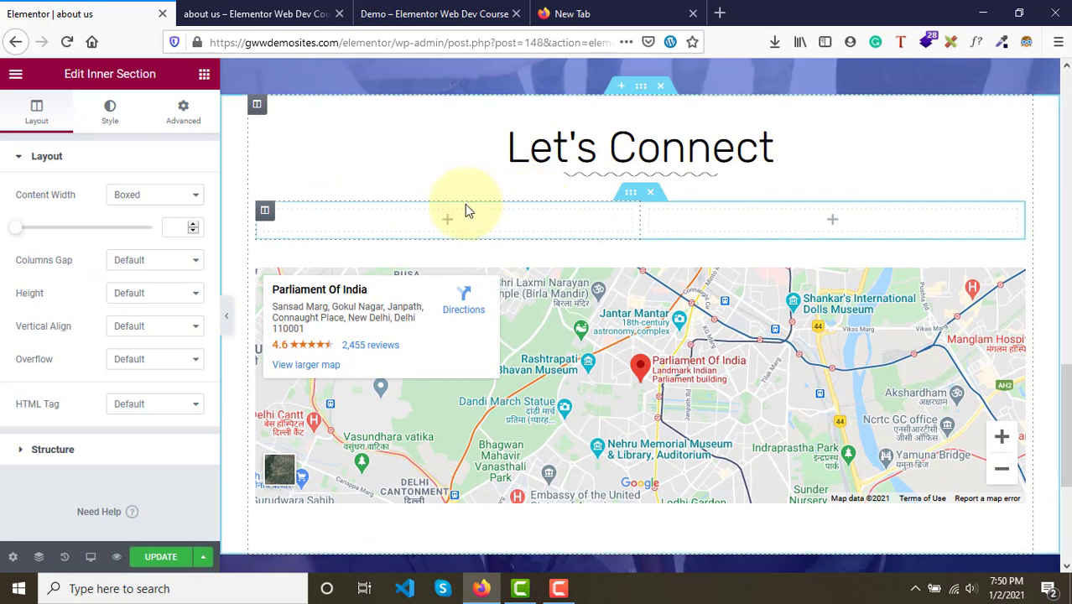
- Duplicate the inner section's column to make three columns and add an Icon widget to the first column
right_click(273, 219)
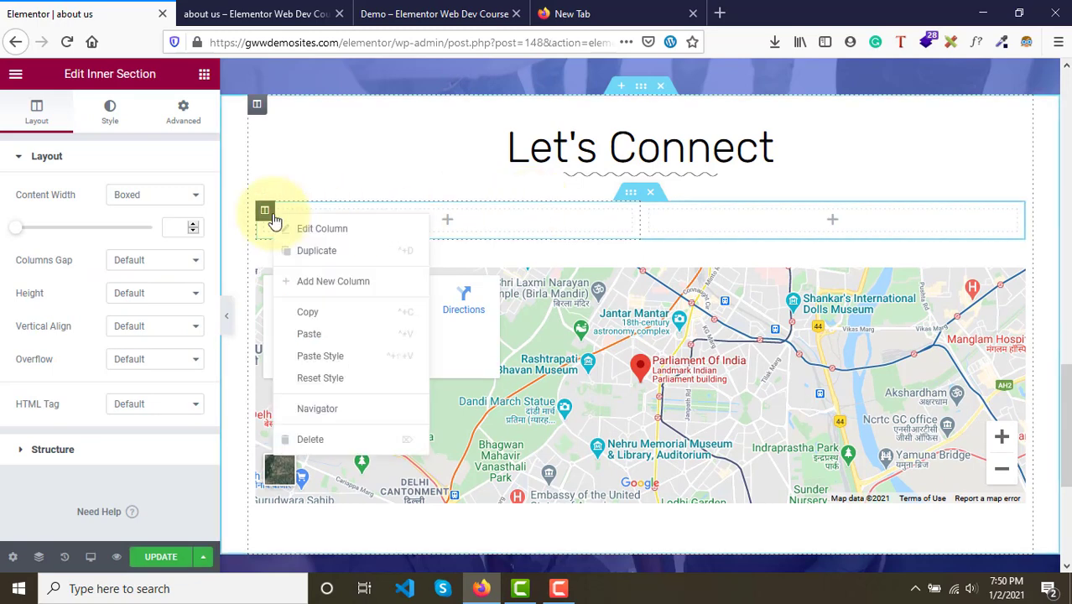
click(327, 255)
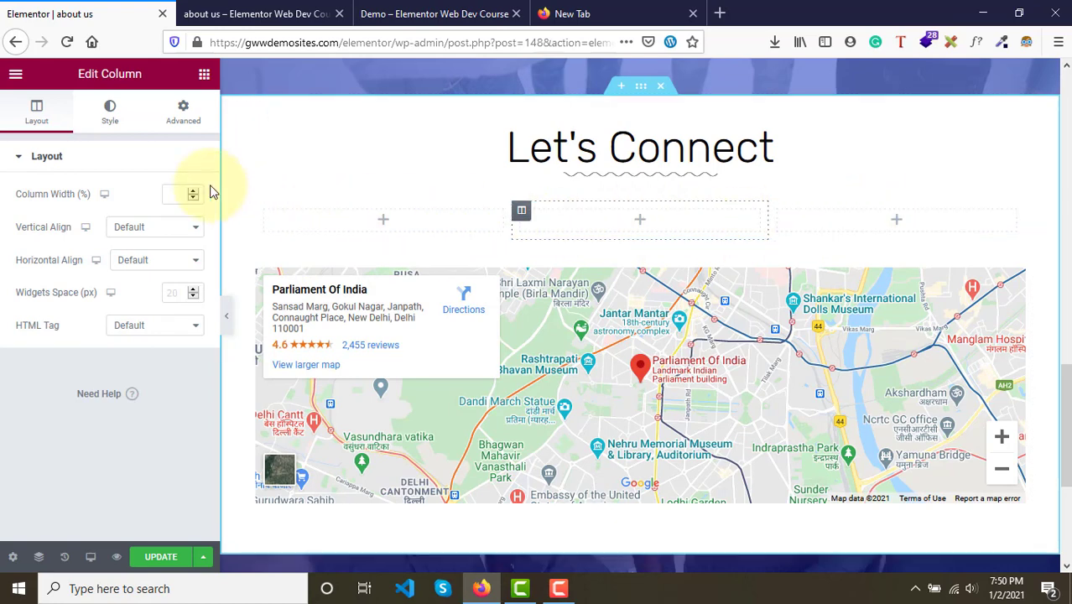
click(207, 80)
scroll(81, 433, down, 2)
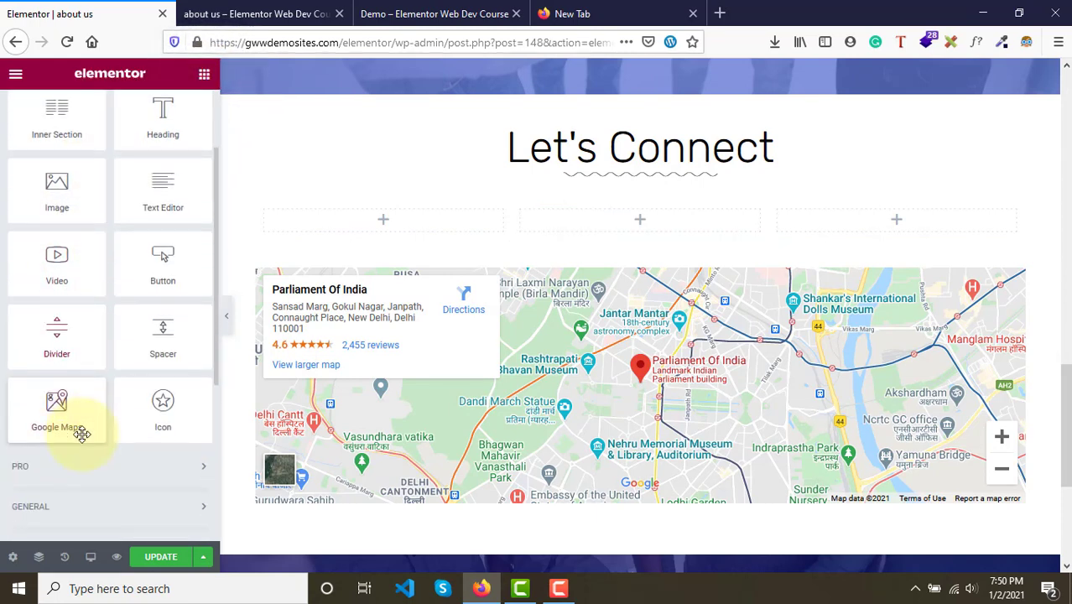
drag(170, 419, 394, 232)
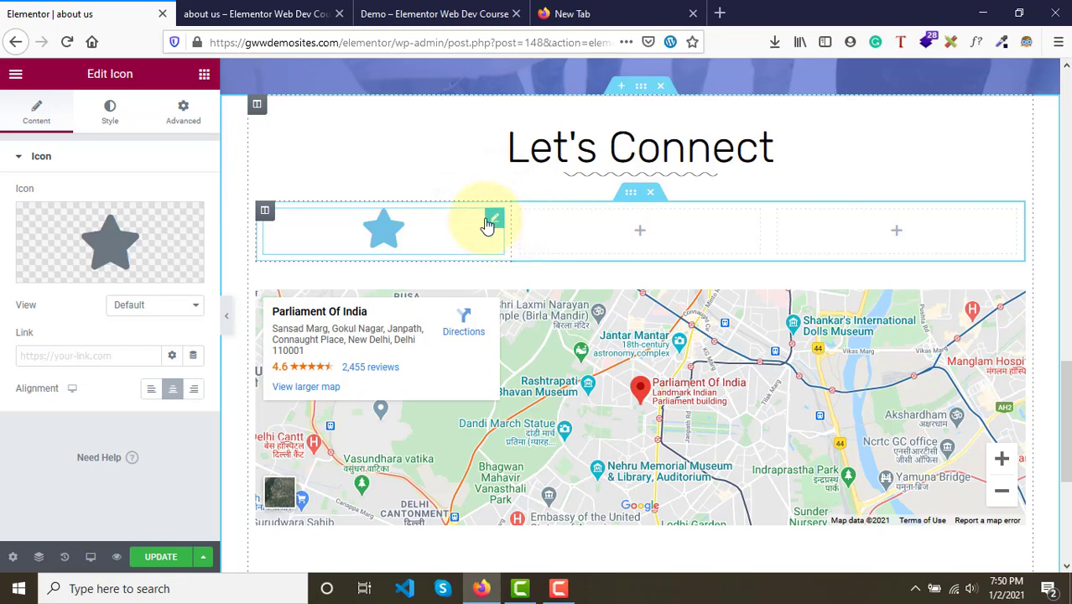
click(138, 308)
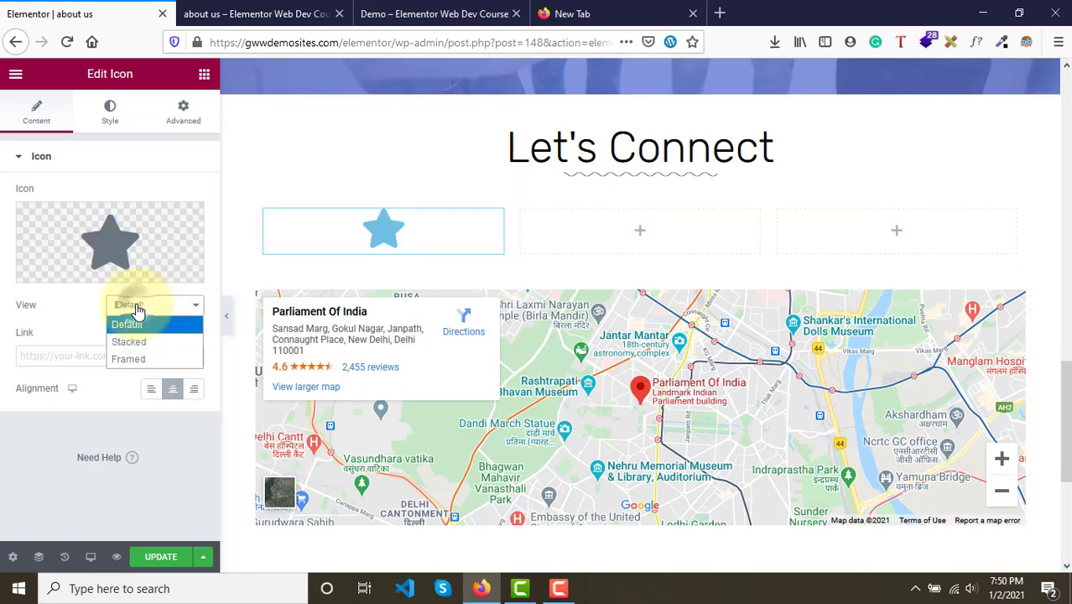
click(141, 349)
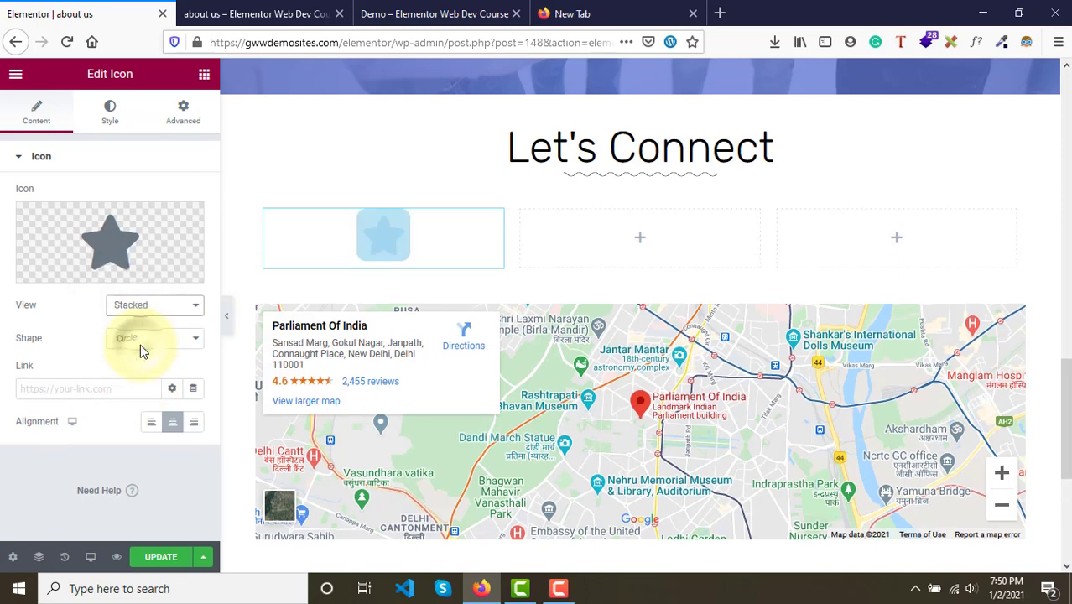
click(181, 311)
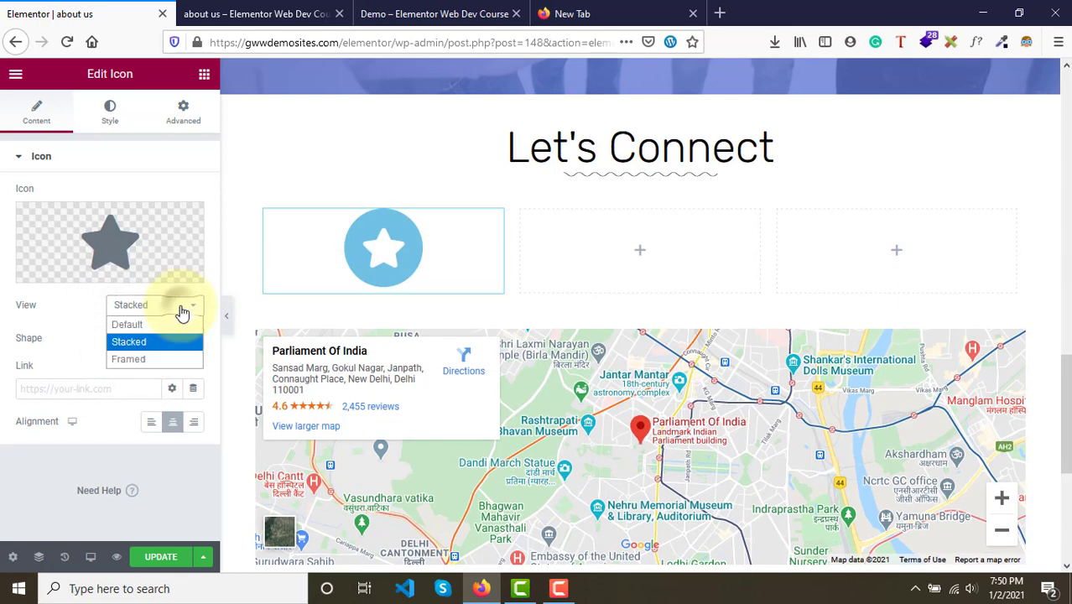
click(151, 359)
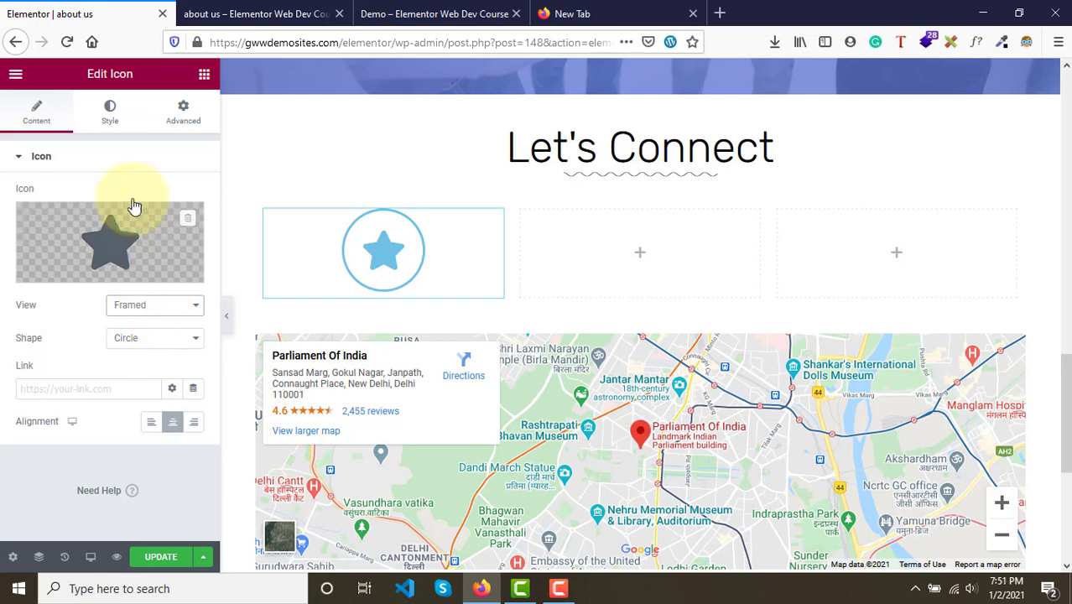
click(107, 116)
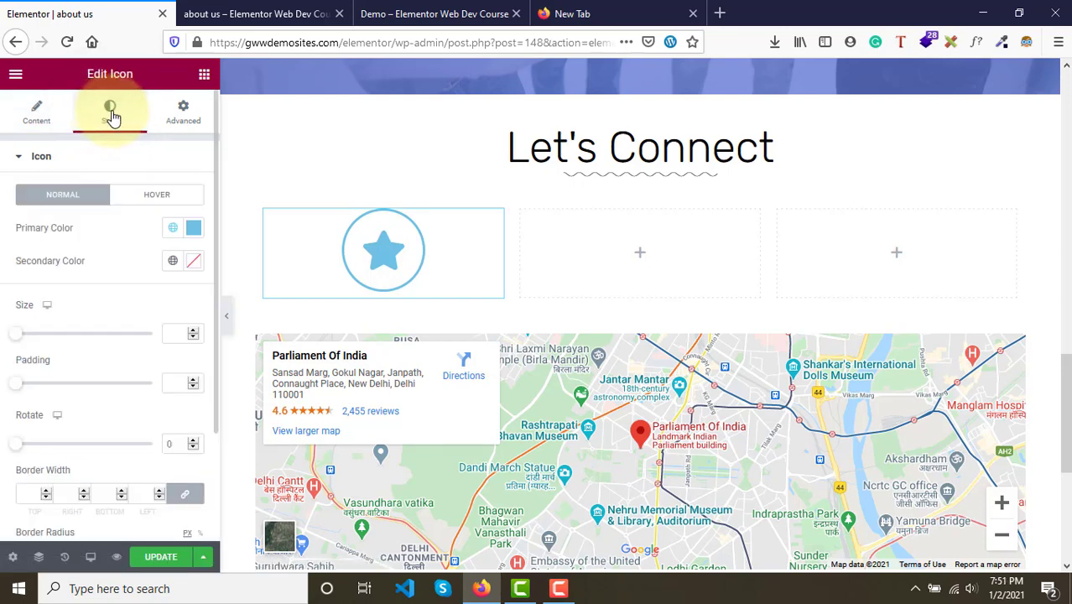
click(43, 117)
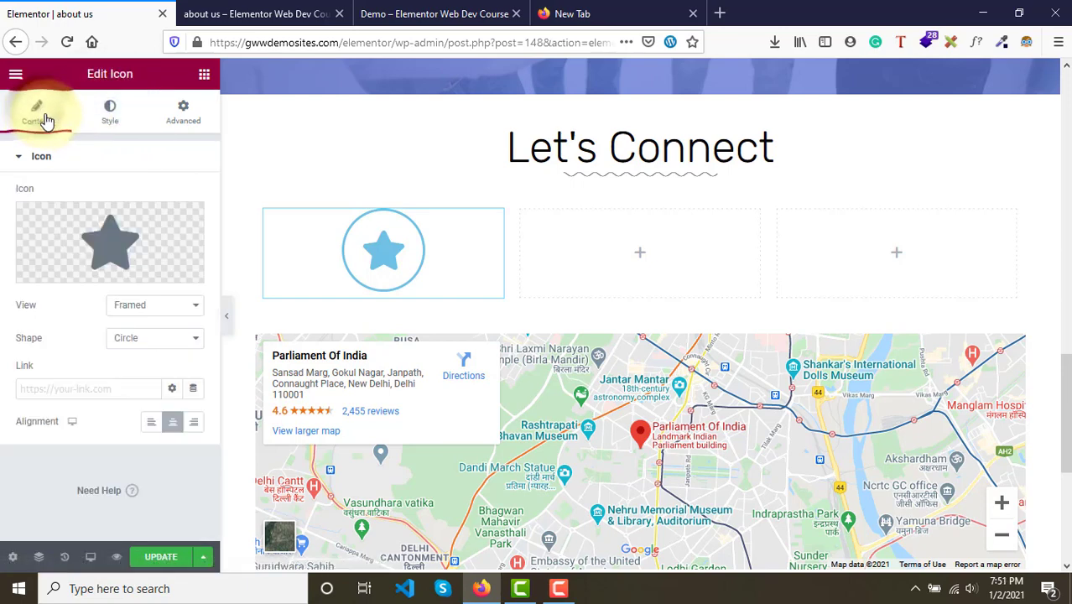
click(151, 339)
- Set the icon's view to Stacked and compare it with the demo page
click(145, 307)
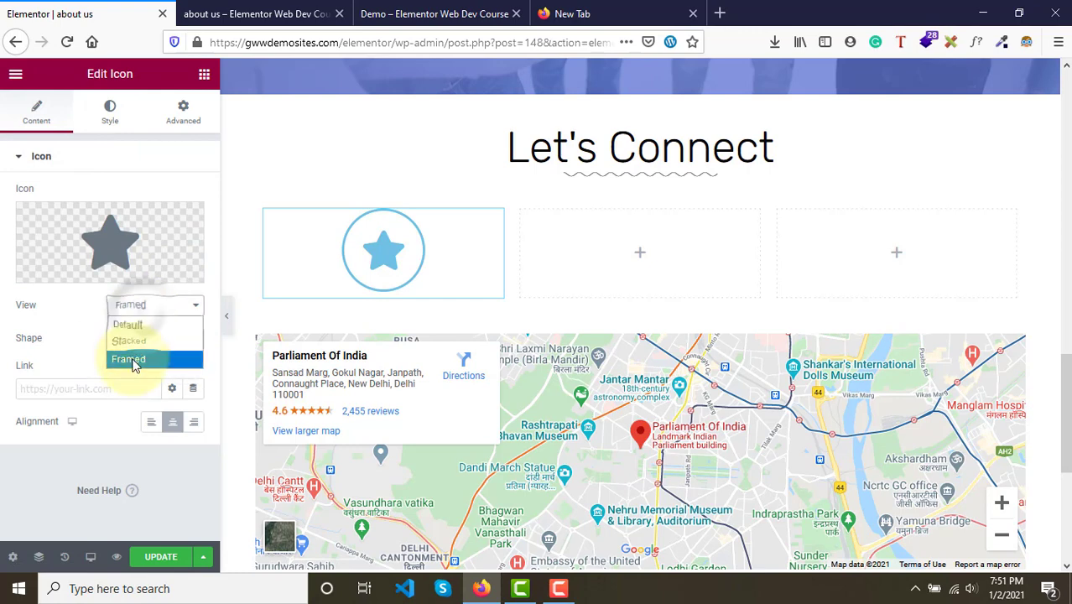
click(129, 344)
click(434, 14)
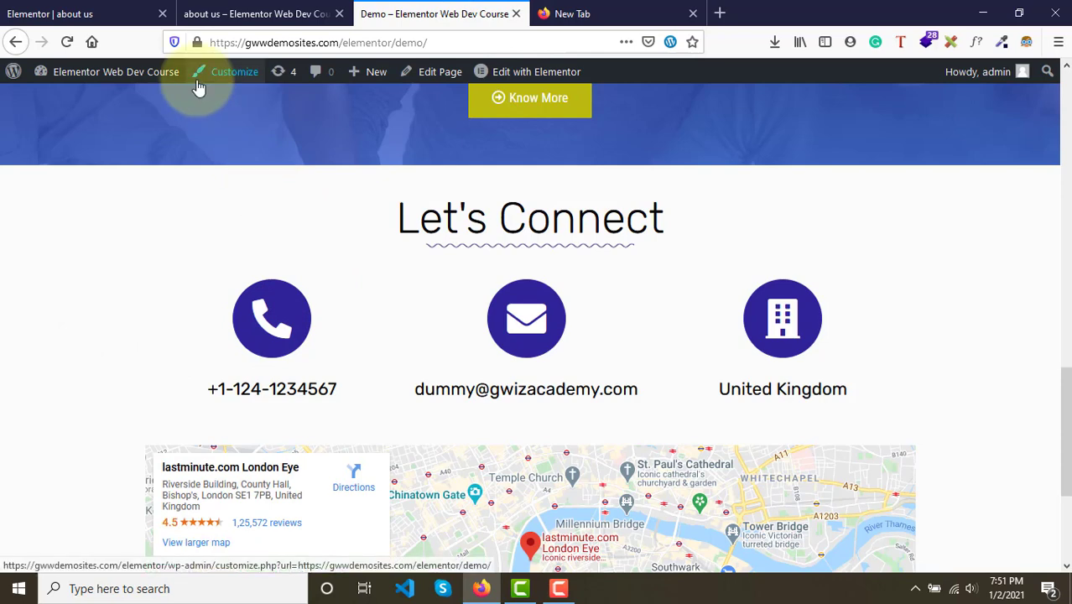
click(38, 13)
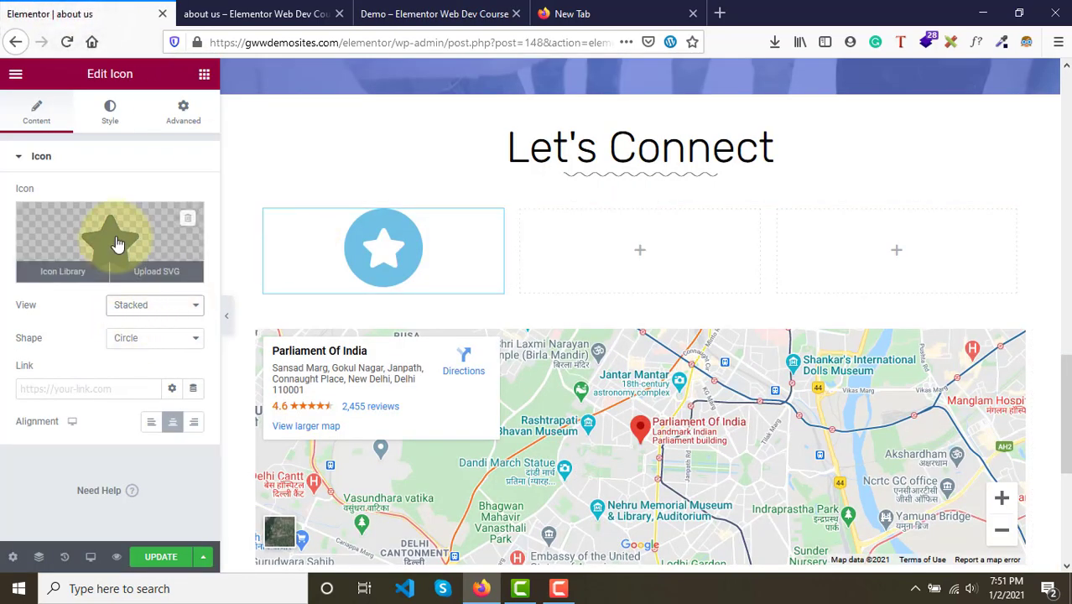
- Replace the icon with Phone alt from the icon library and compare it with the demo
click(119, 243)
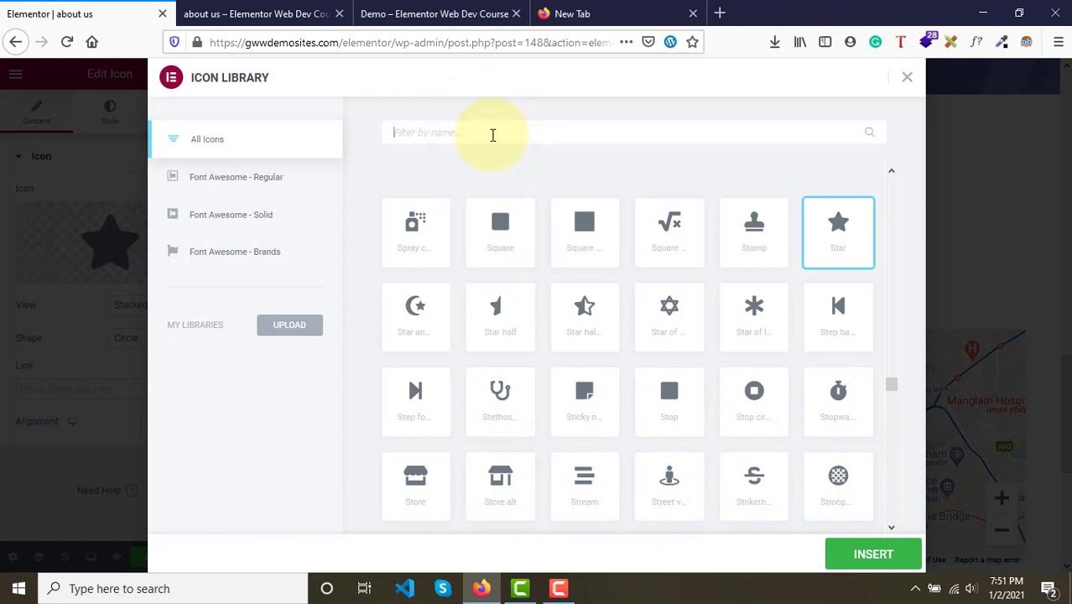
text(pho)
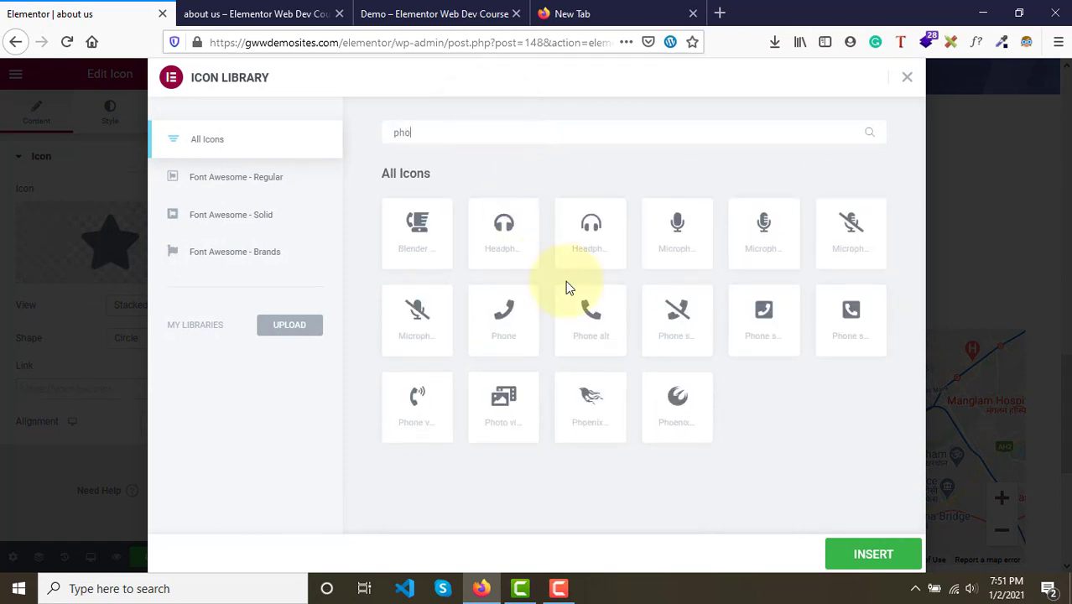
click(586, 314)
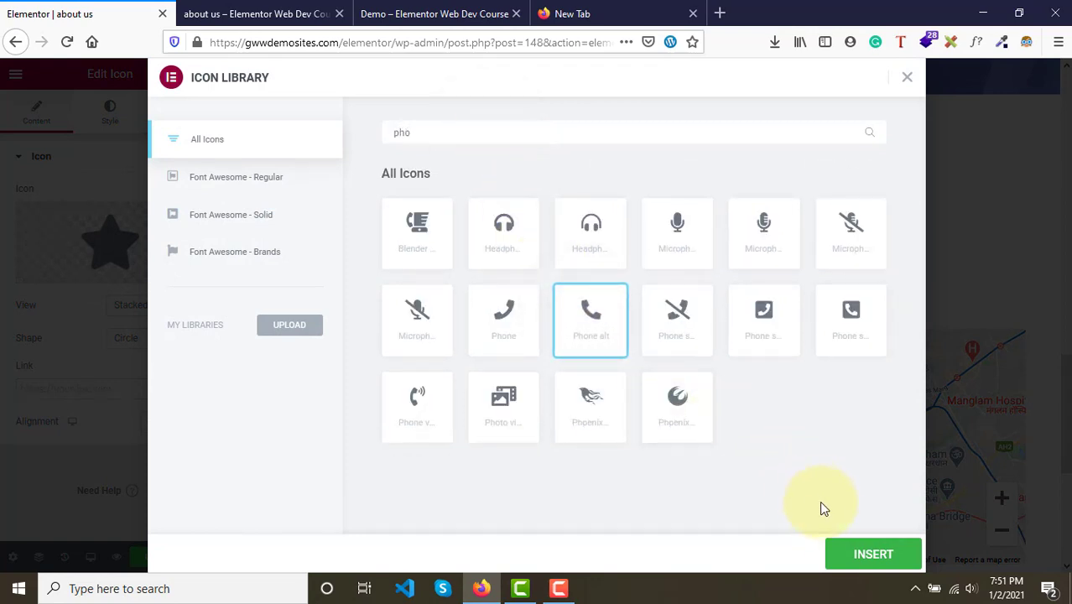
click(829, 557)
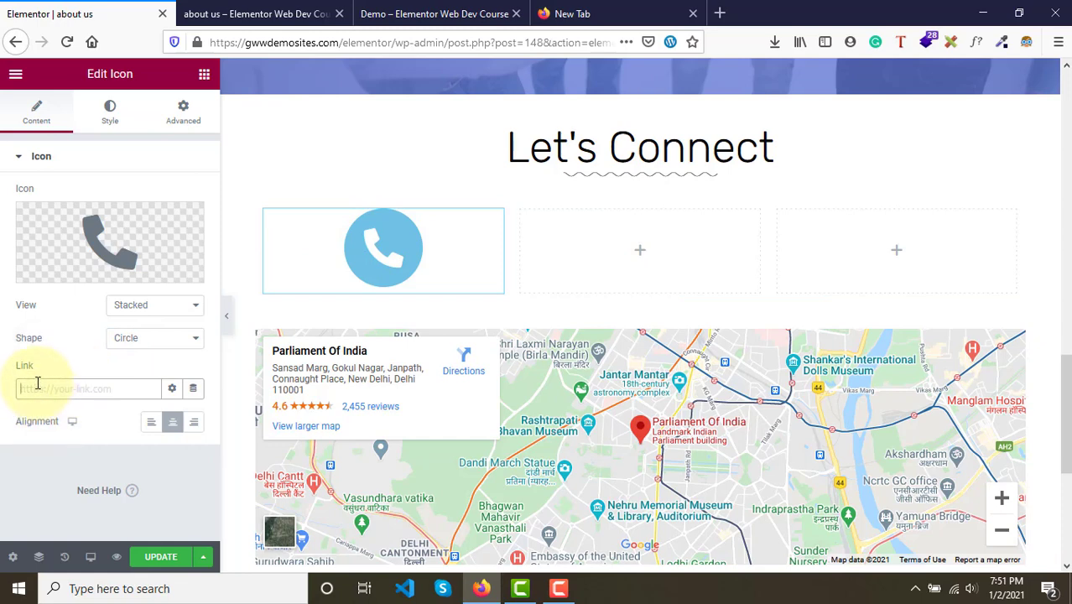
click(449, 13)
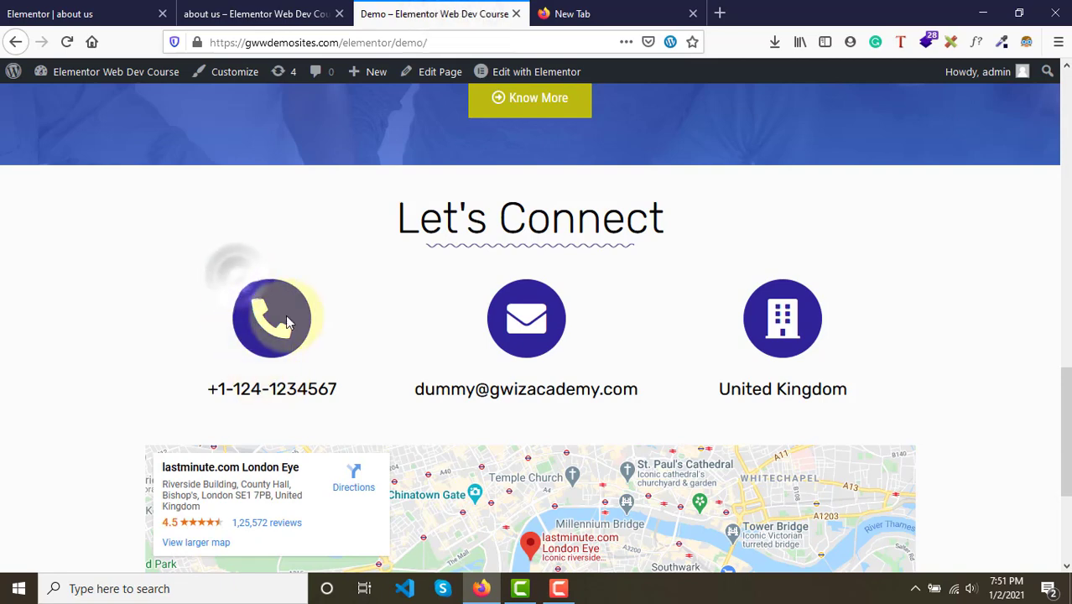
click(51, 13)
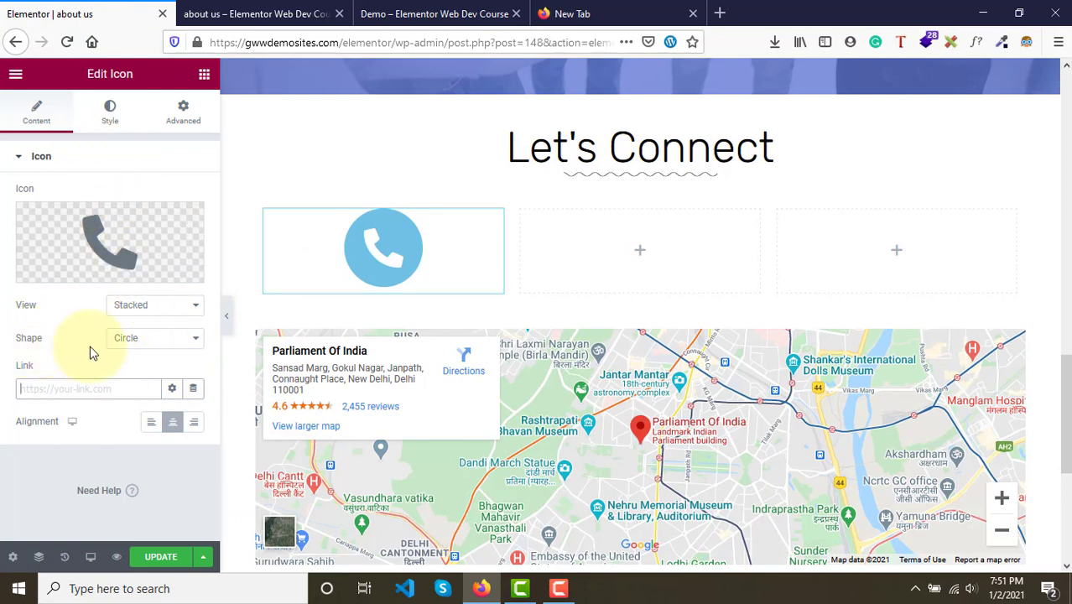
click(150, 340)
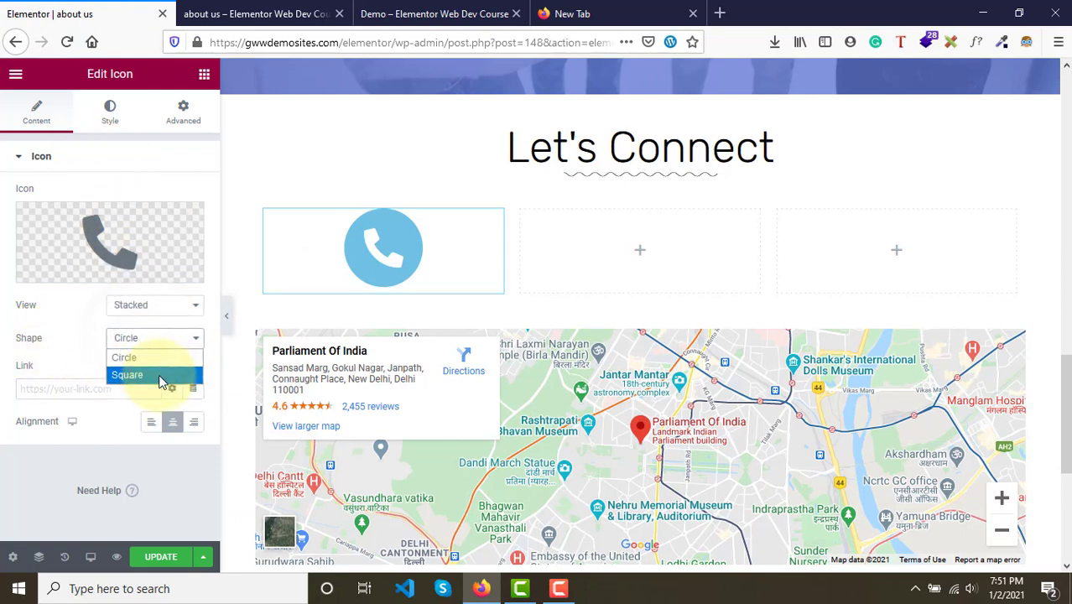
click(159, 375)
click(145, 344)
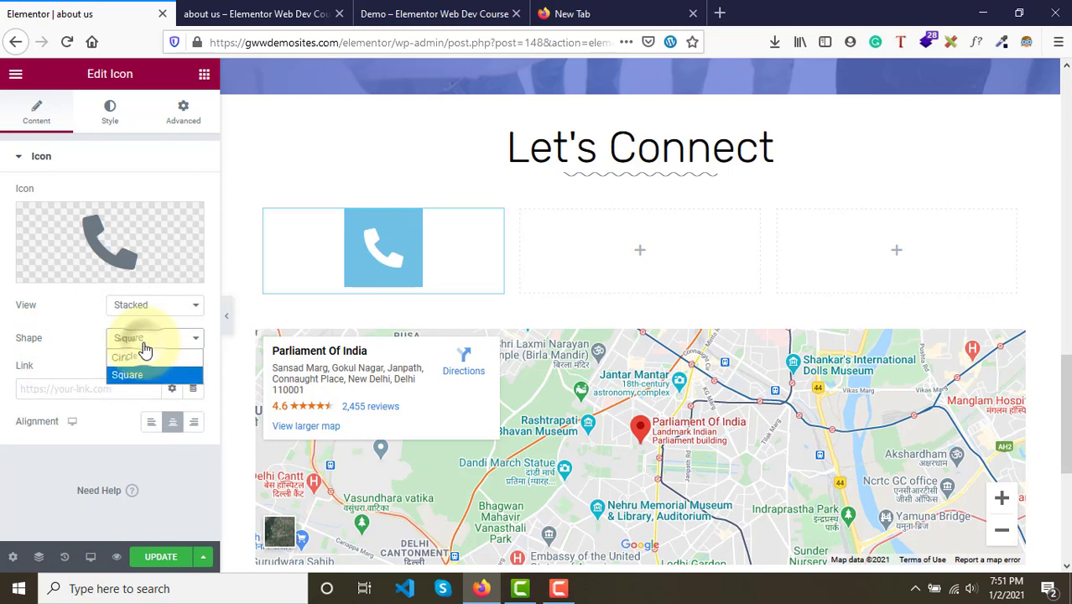
click(143, 357)
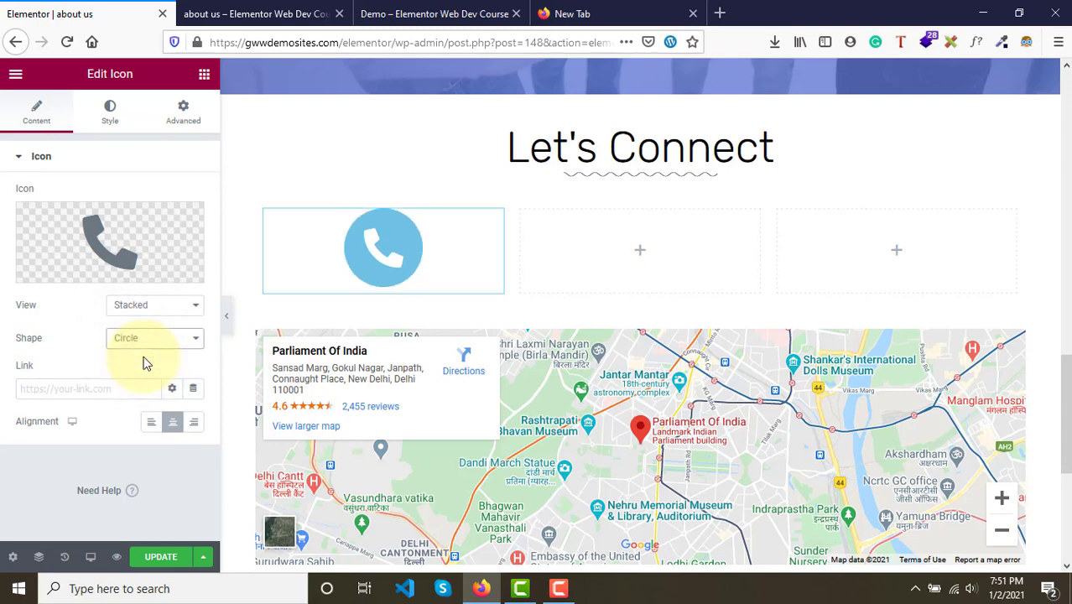
- Try a dark blue primary color for the phone icon in its style settings
click(457, 13)
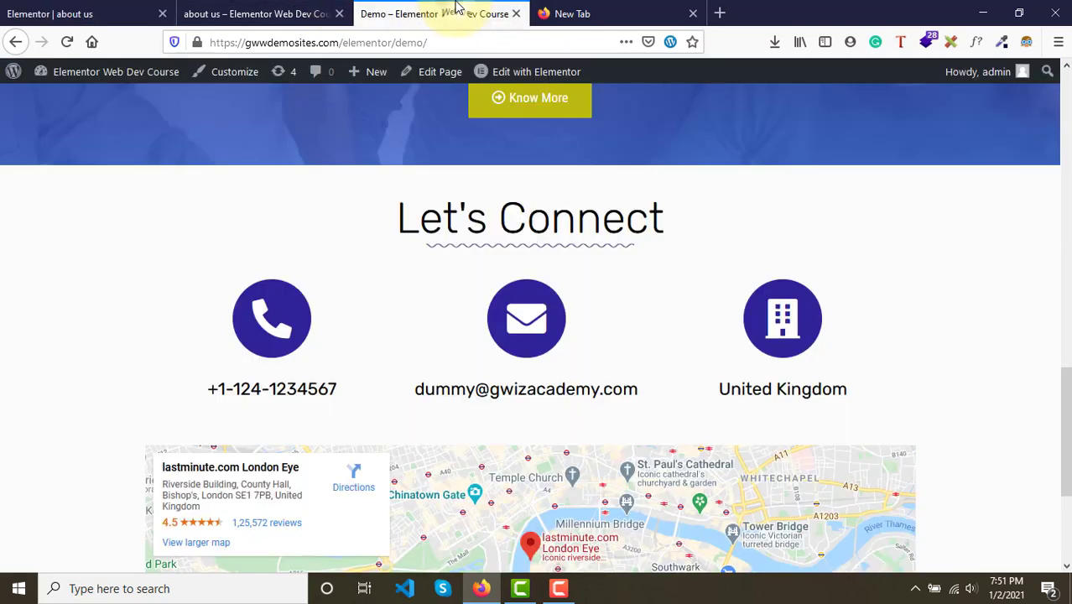
click(91, 12)
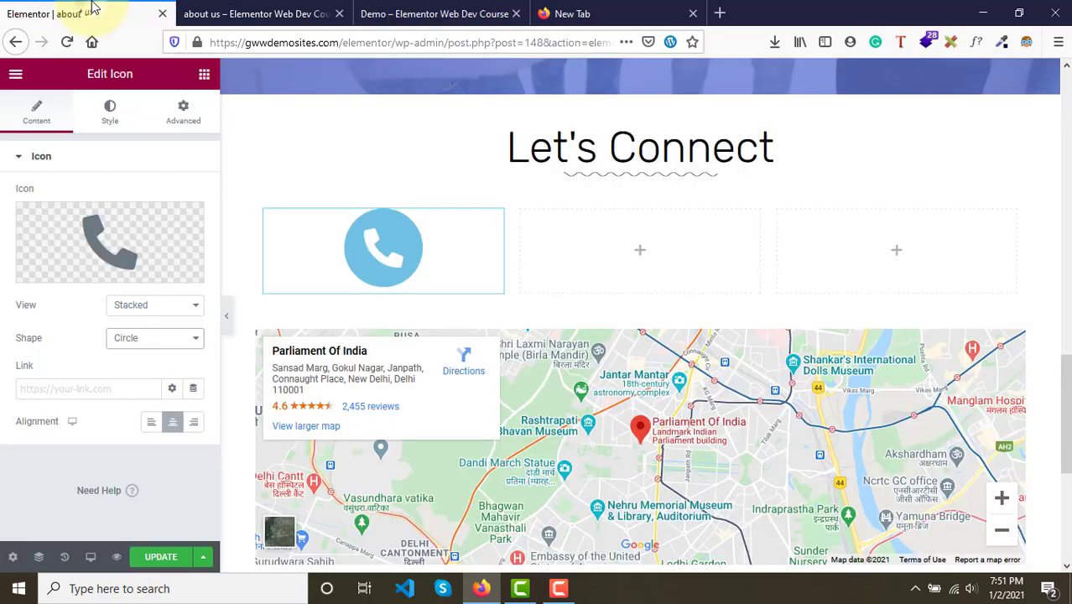
click(109, 111)
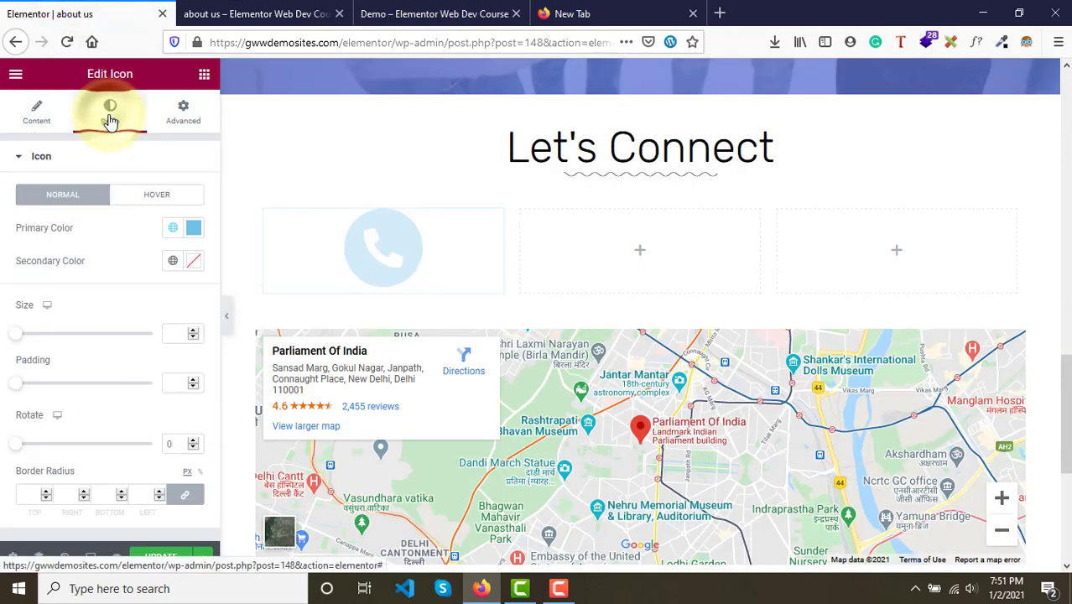
click(194, 232)
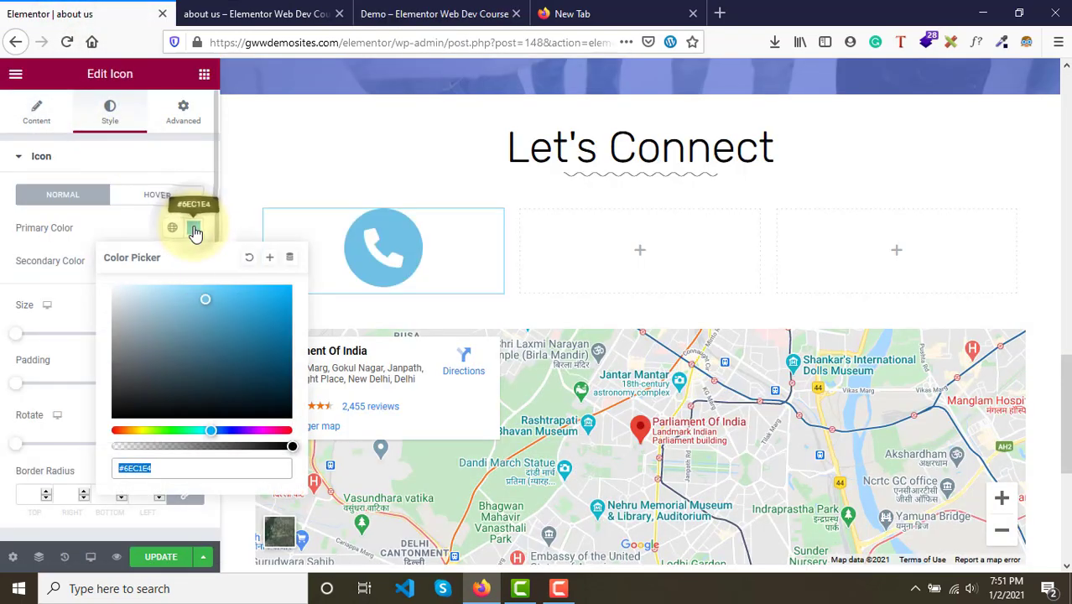
click(263, 389)
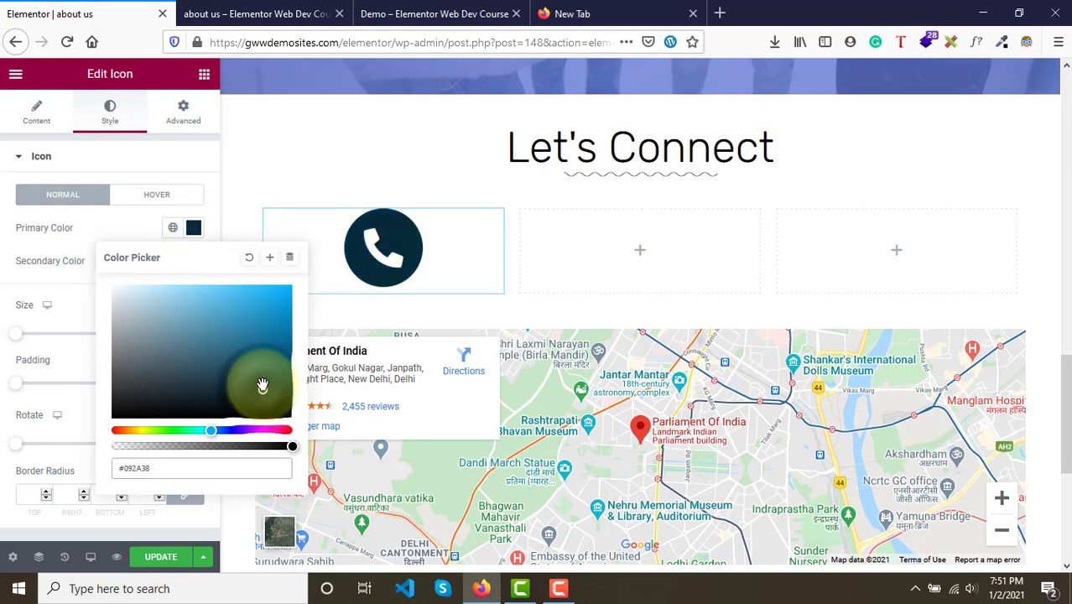
click(262, 384)
- Sample the demo page's phone icon color with the browser color-picker extension
click(428, 7)
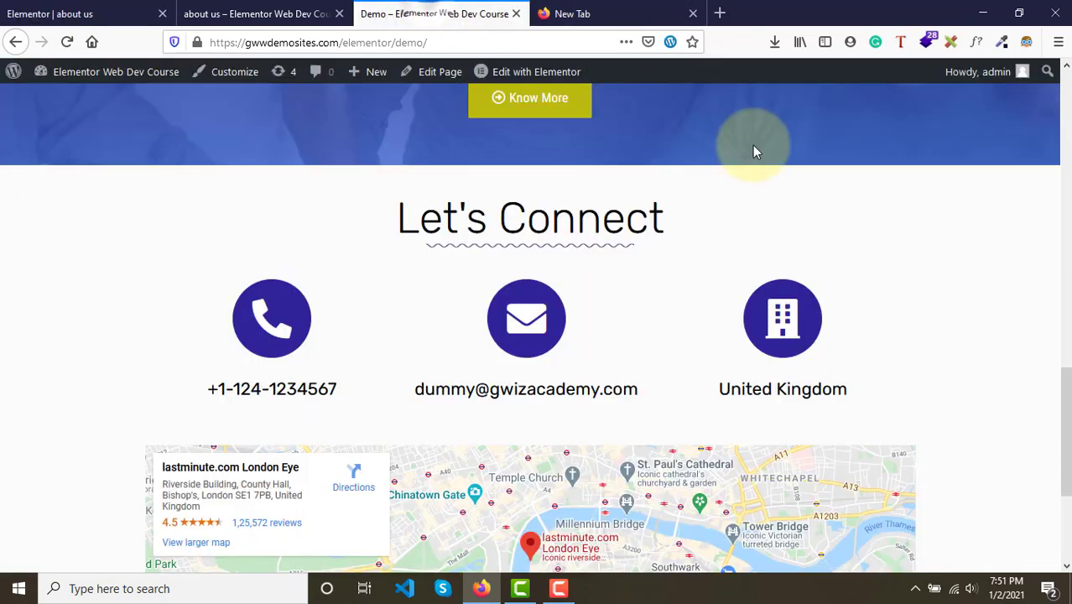
click(1002, 46)
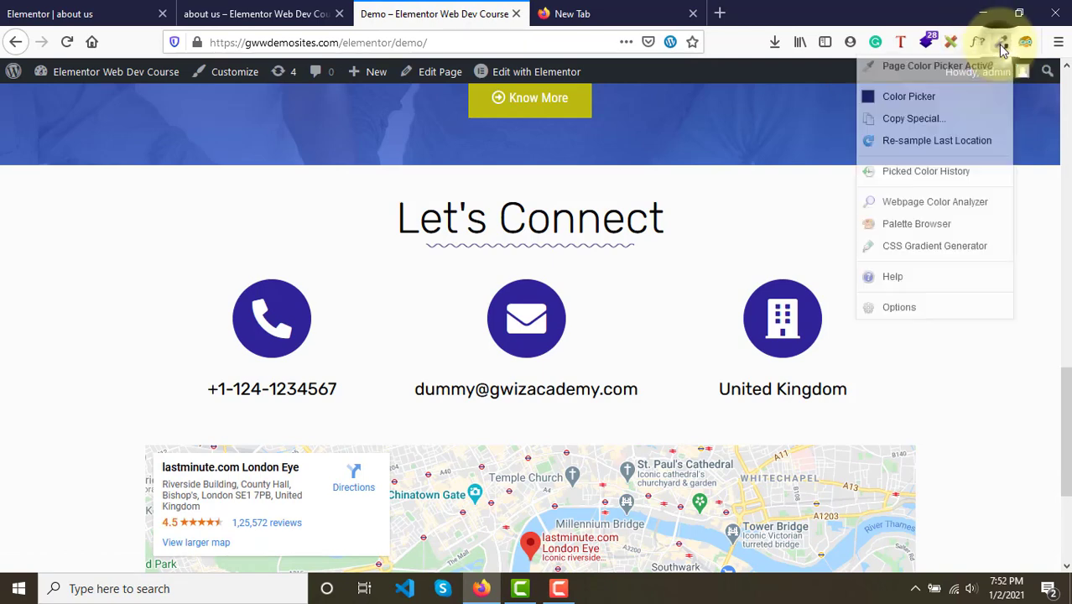
click(289, 342)
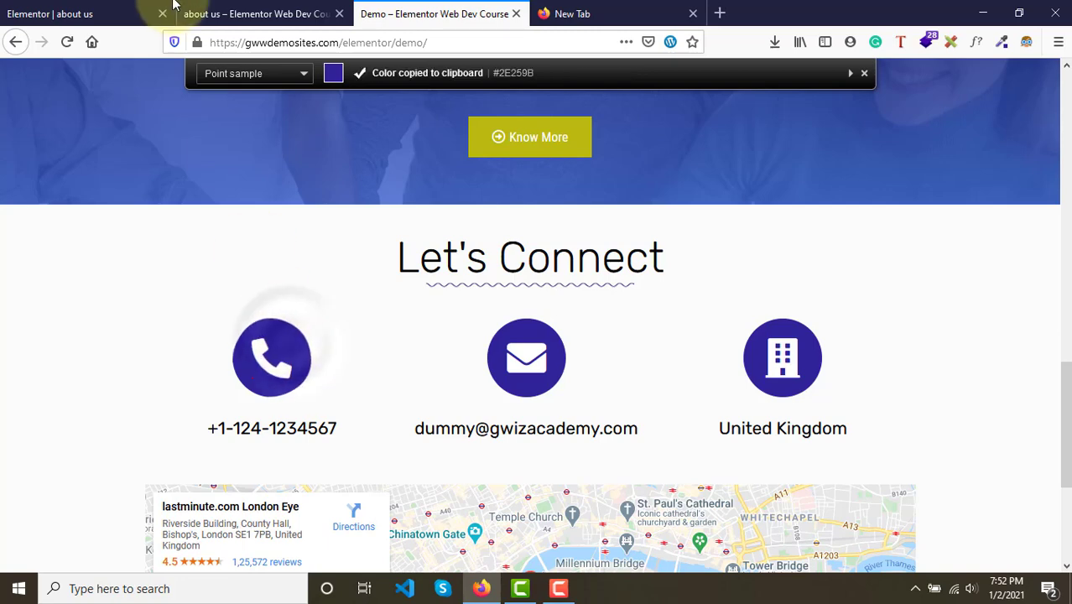
click(98, 10)
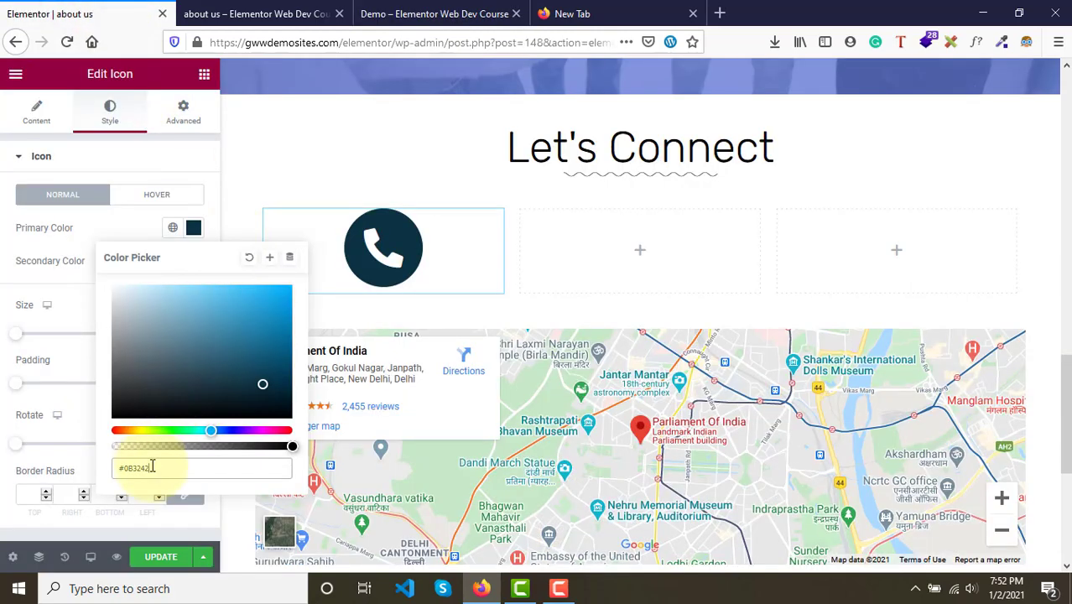
- Paste #2E259B as the phone icon's primary color and close the color picker
drag(158, 475, 76, 469)
key(ctrl+v)
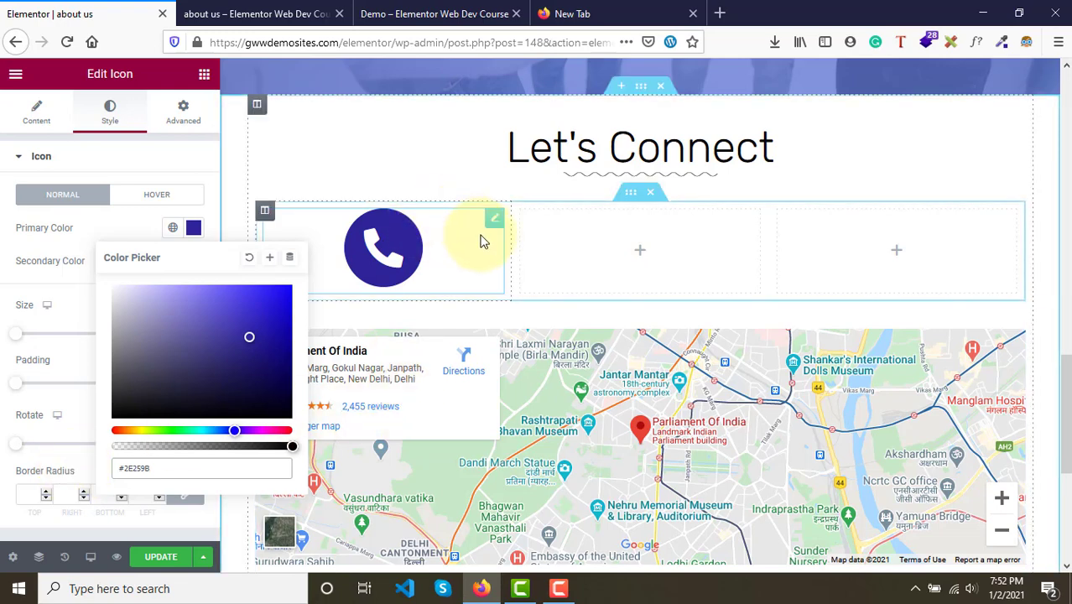
click(495, 14)
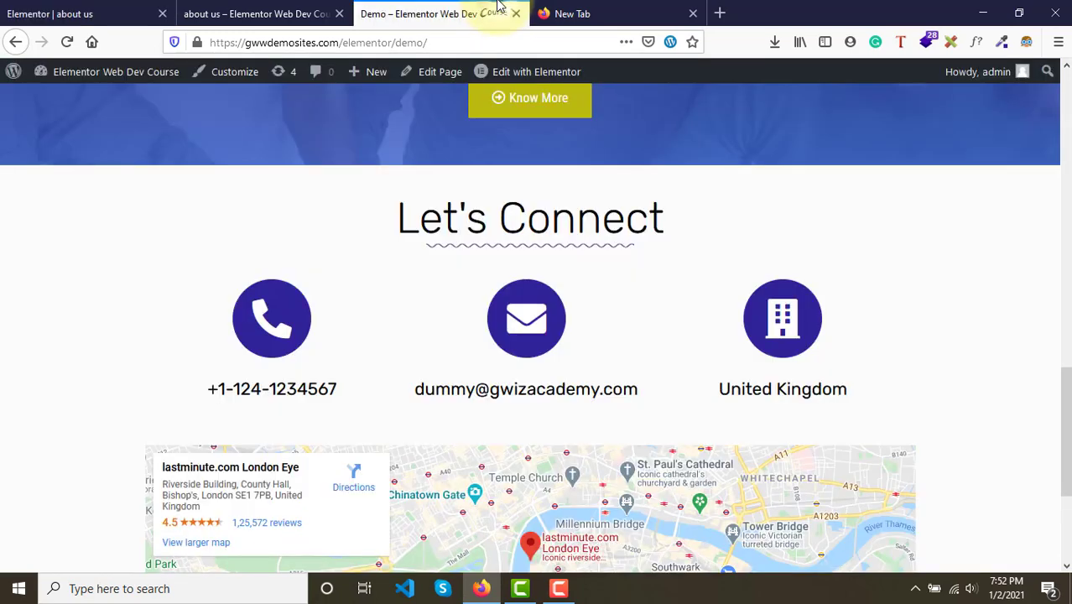
click(105, 10)
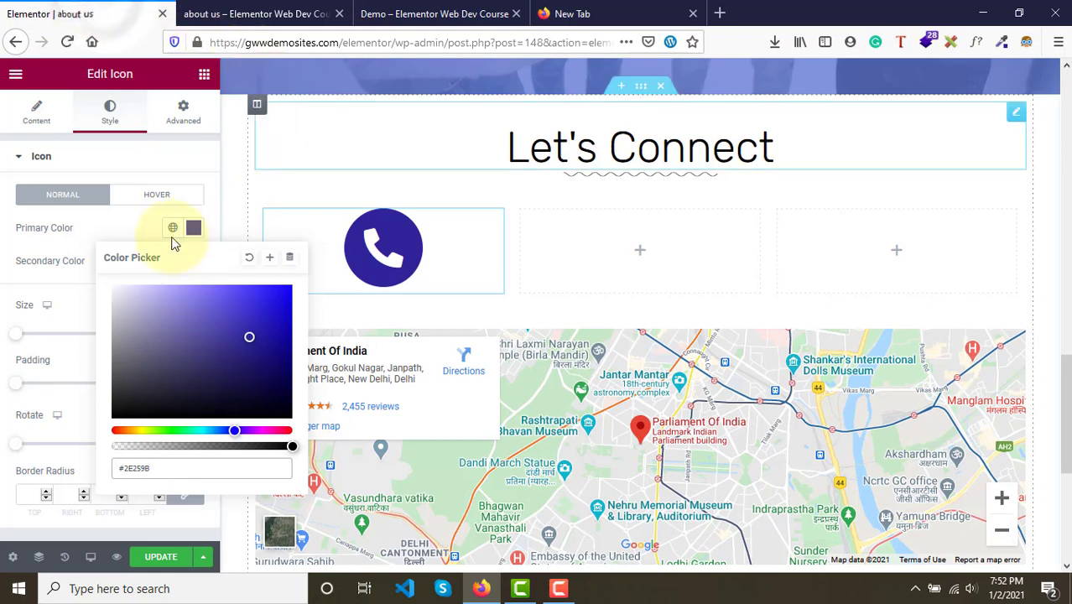
click(36, 283)
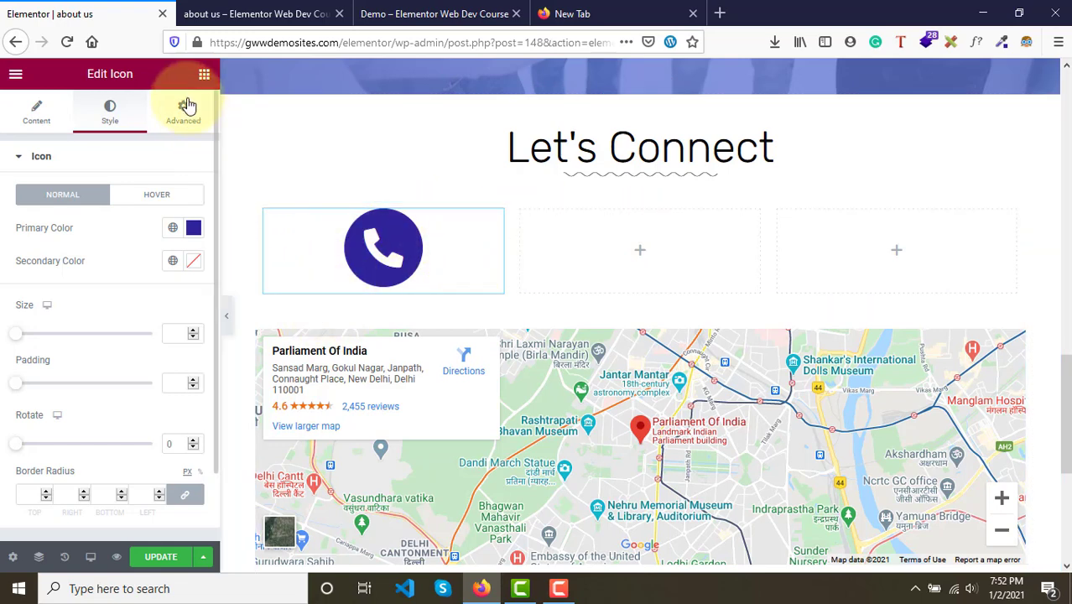
- Add a Heading widget below the phone icon and set its title to the contact phone number
click(206, 76)
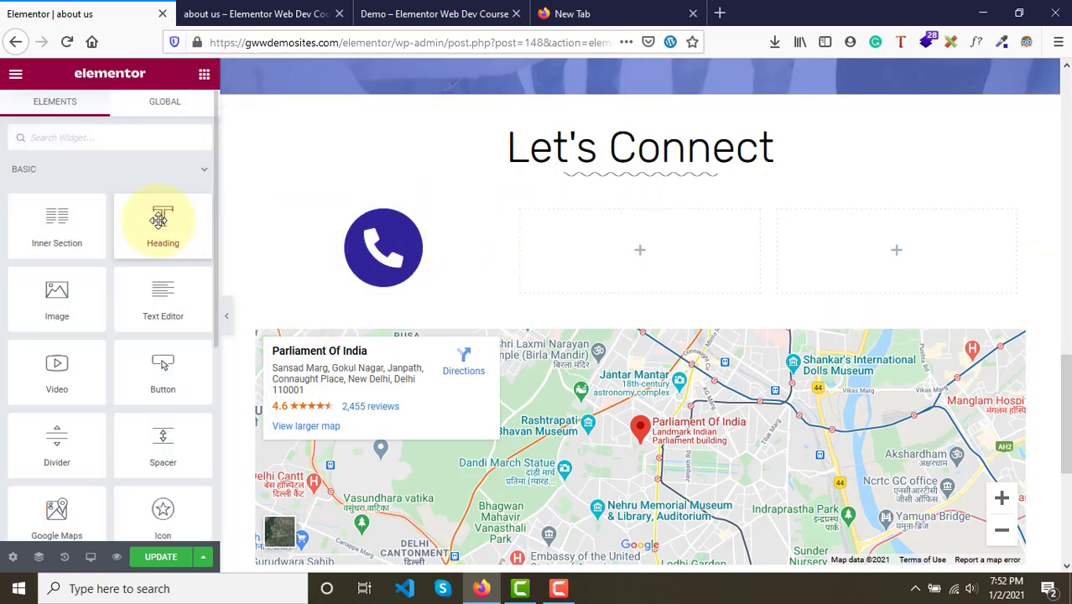
drag(156, 218, 417, 284)
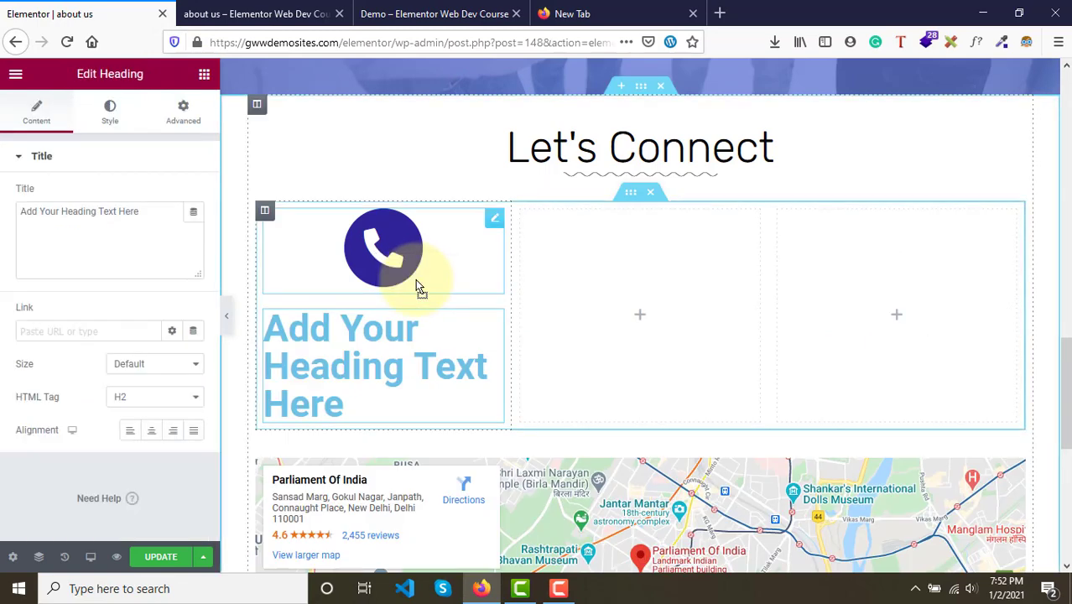
drag(160, 215, 5, 208)
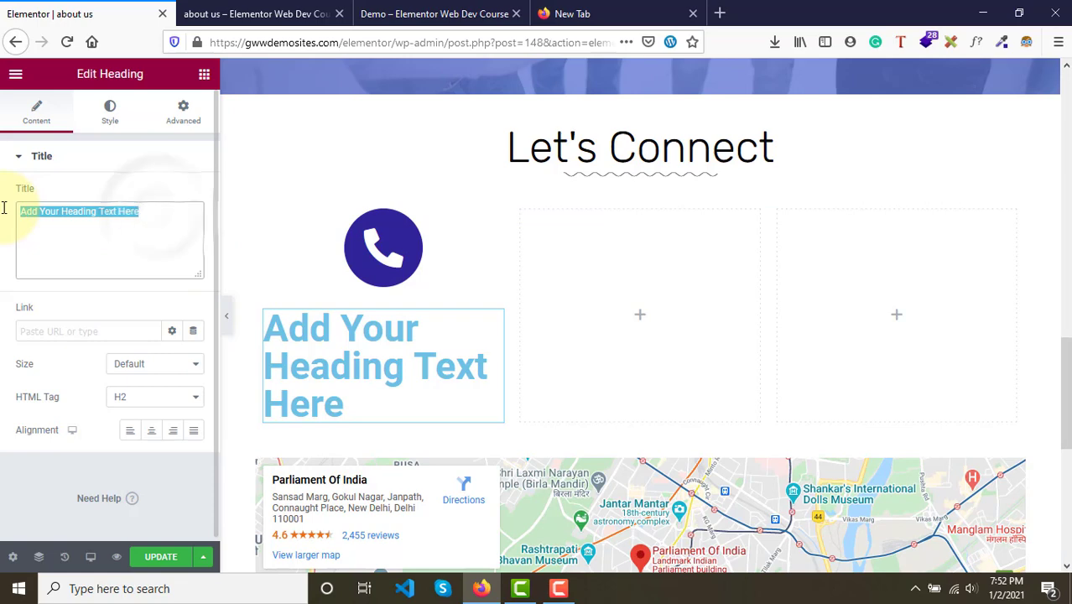
key(BackSpace)
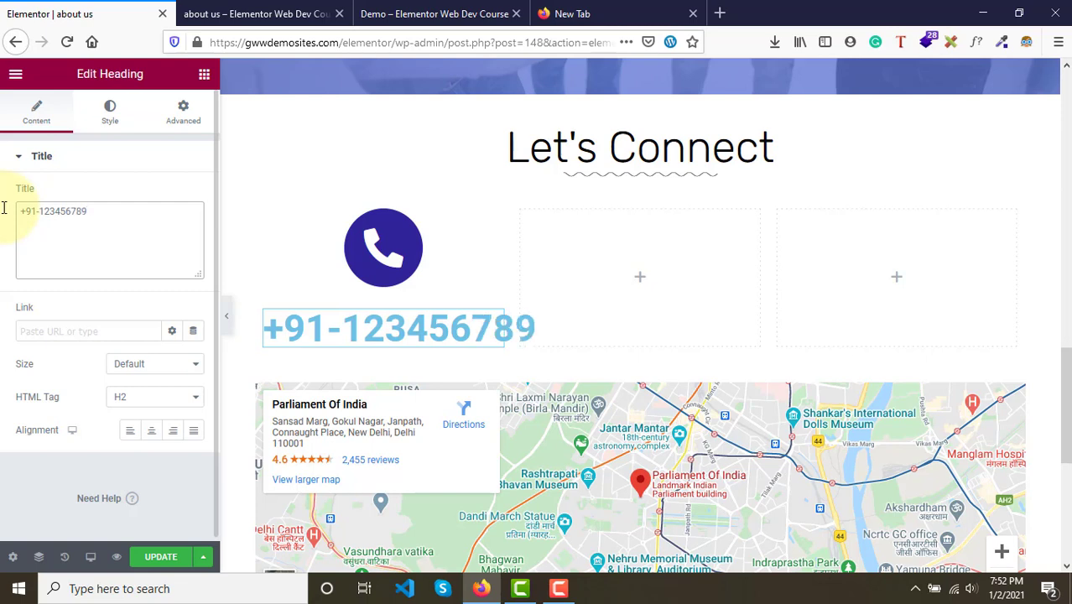
click(109, 254)
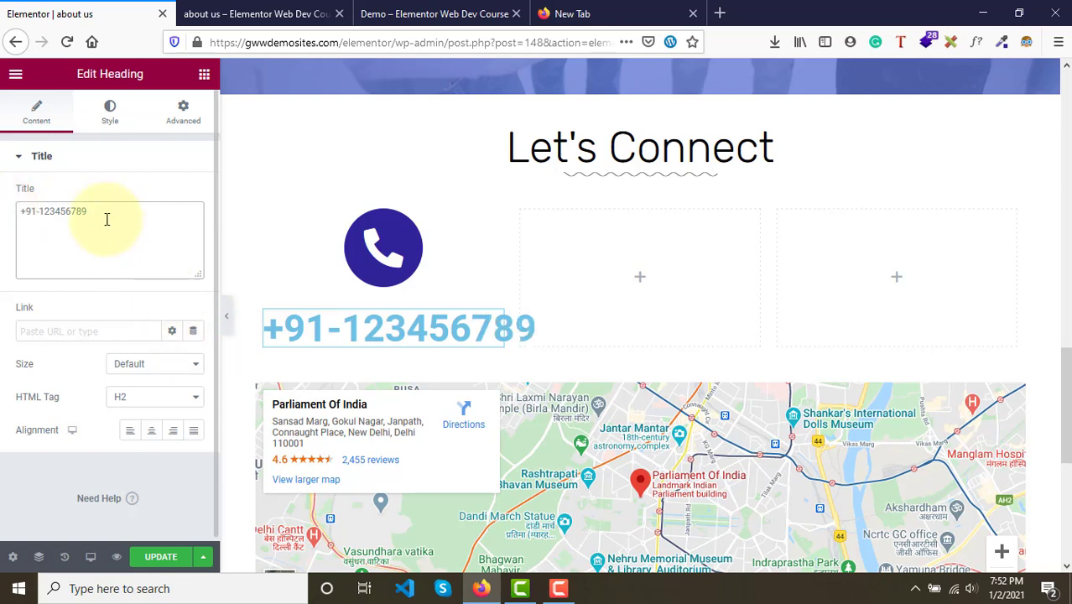
click(58, 212)
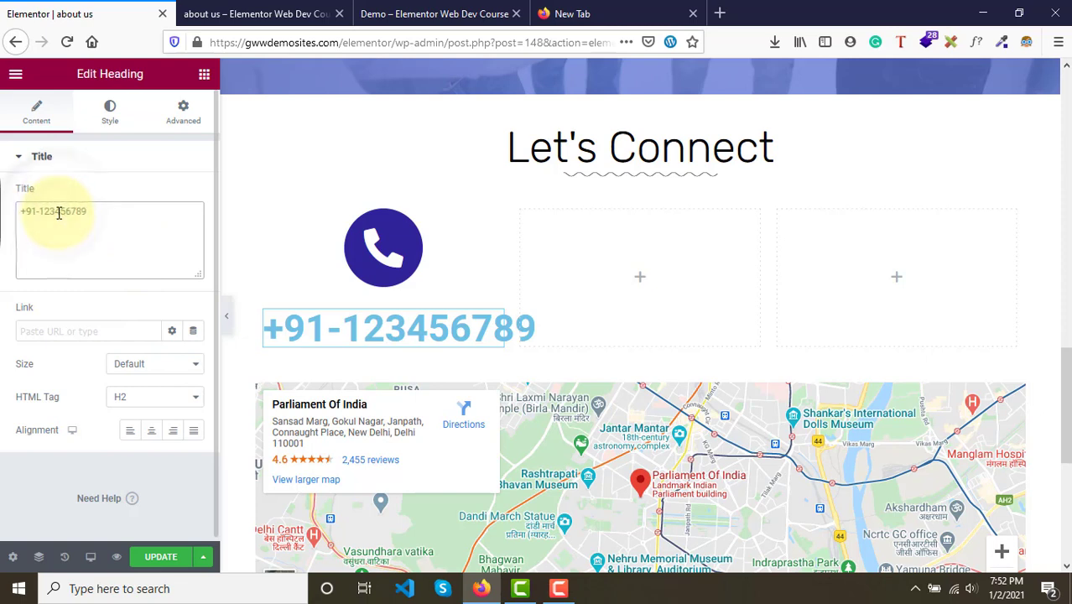
text(-)
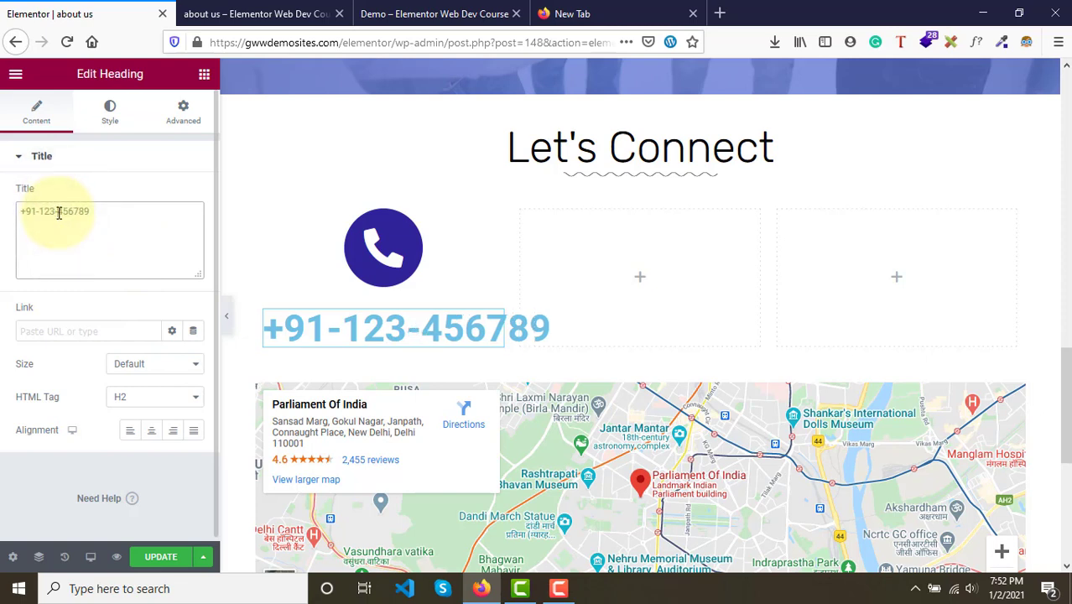
- Set the heading's text color to black with full opacity in its style settings
click(104, 131)
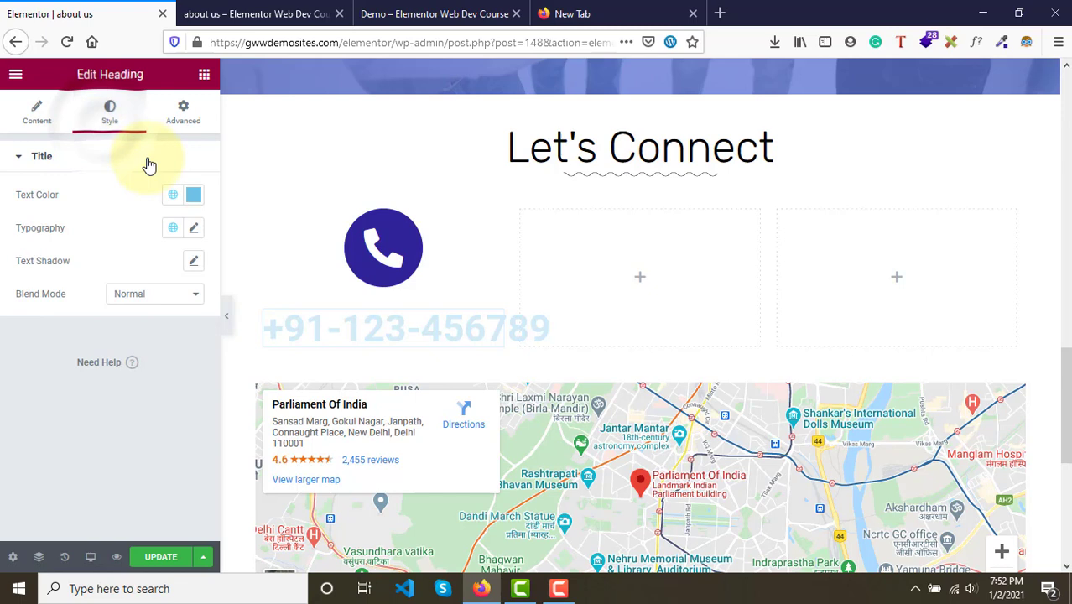
click(191, 197)
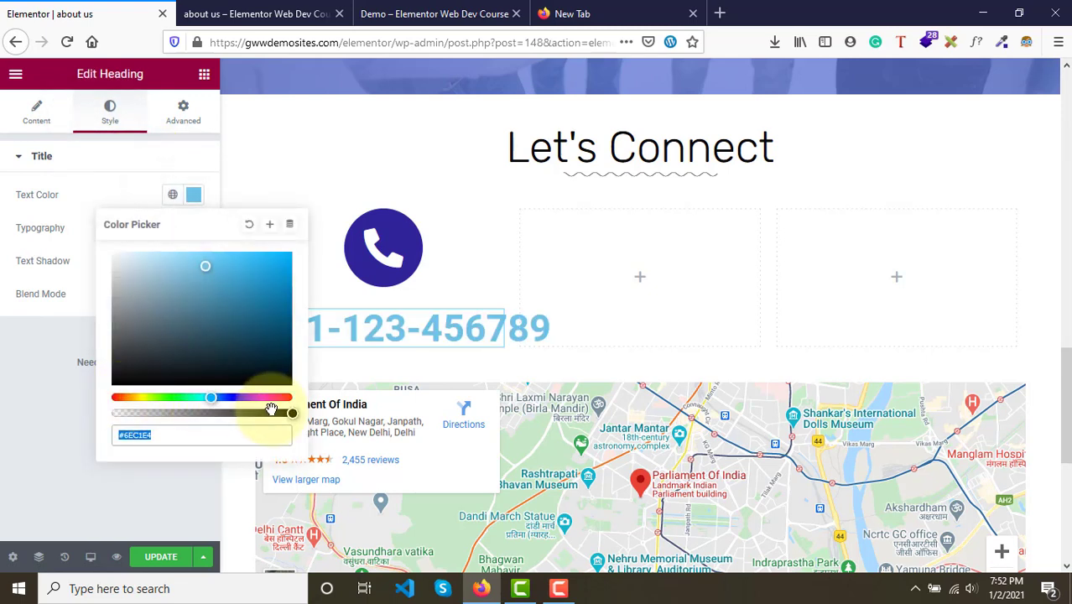
drag(265, 415, 291, 413)
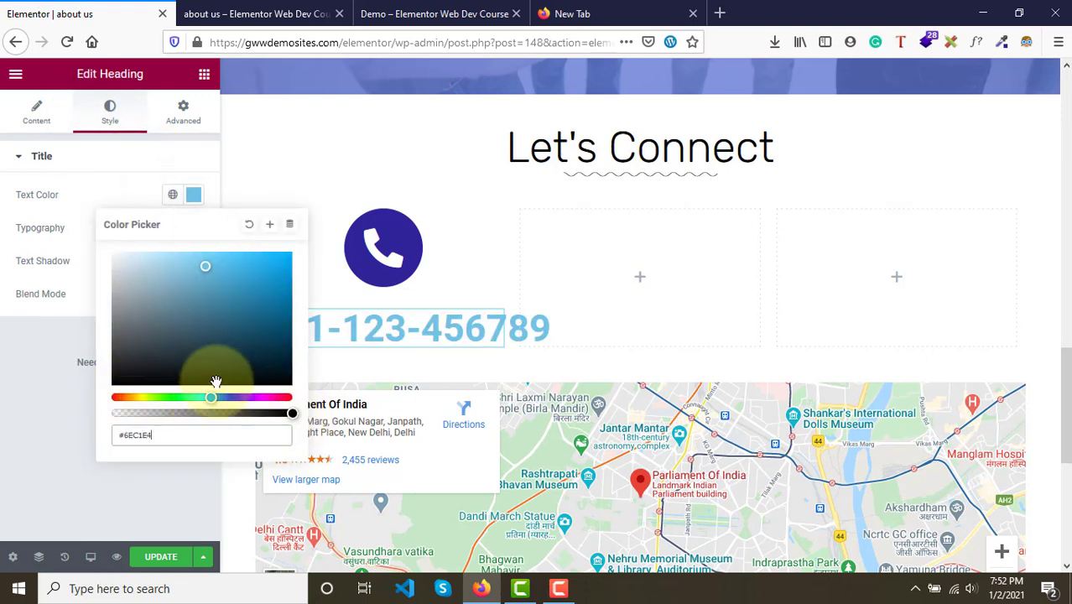
drag(147, 380, 84, 383)
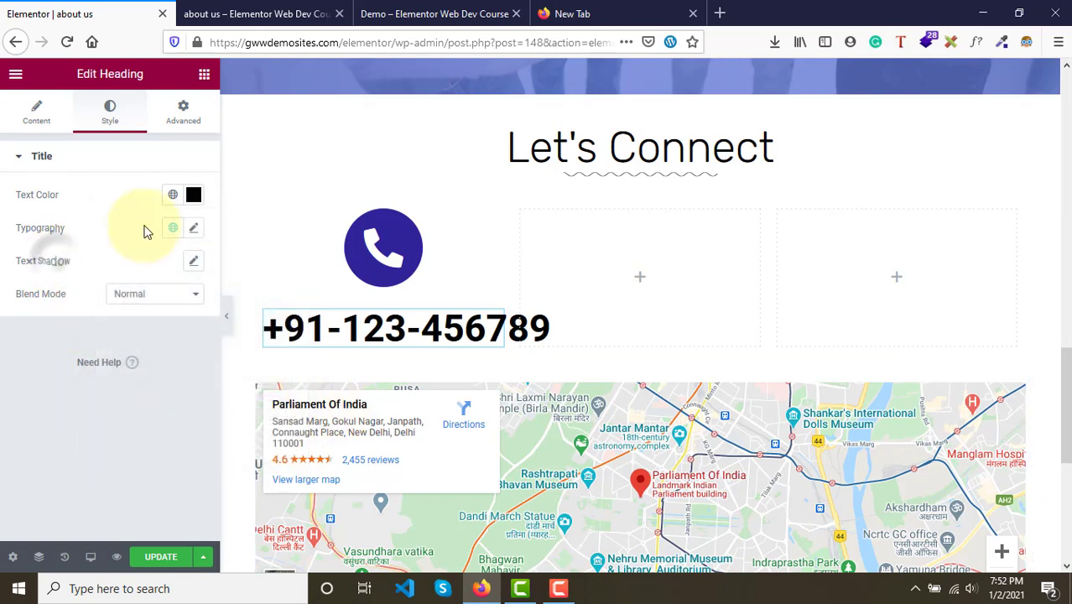
- Open the heading's typography and try the Roboto Condensed family with a 15 px size
click(194, 227)
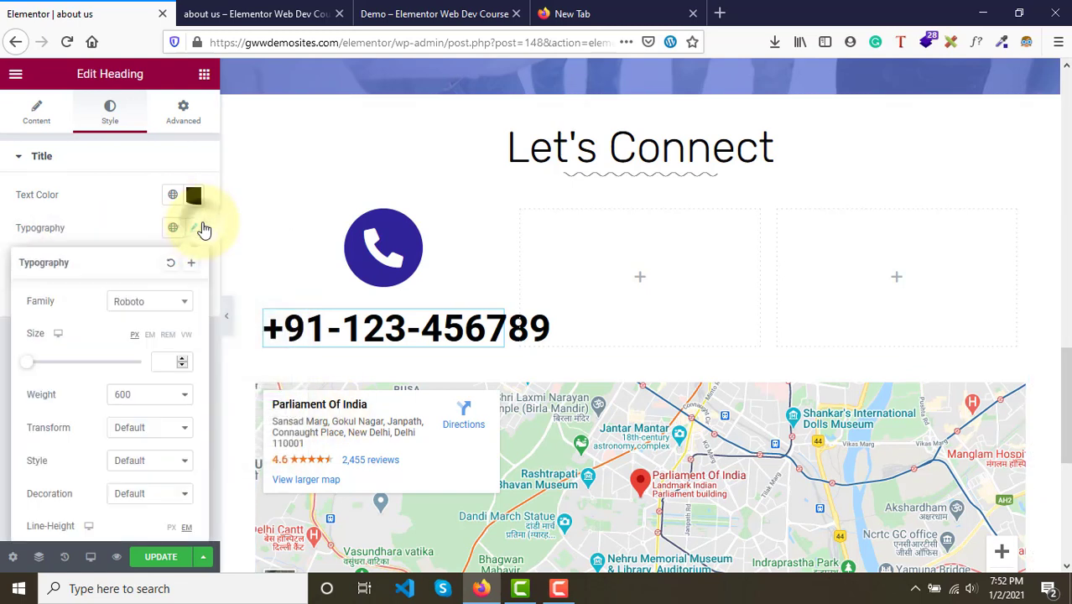
click(151, 304)
click(143, 410)
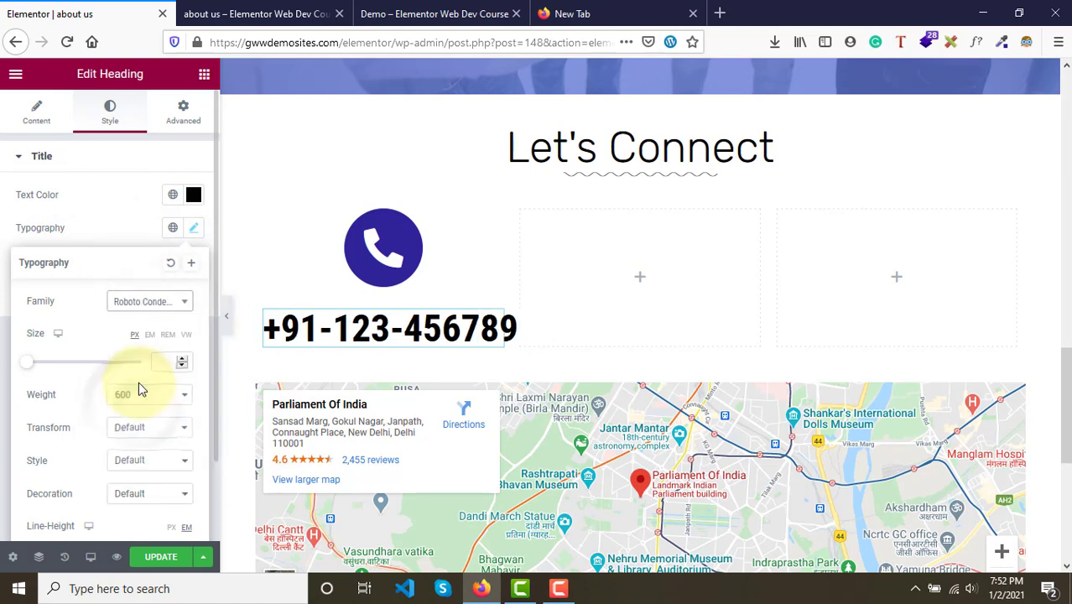
click(160, 365)
text(15)
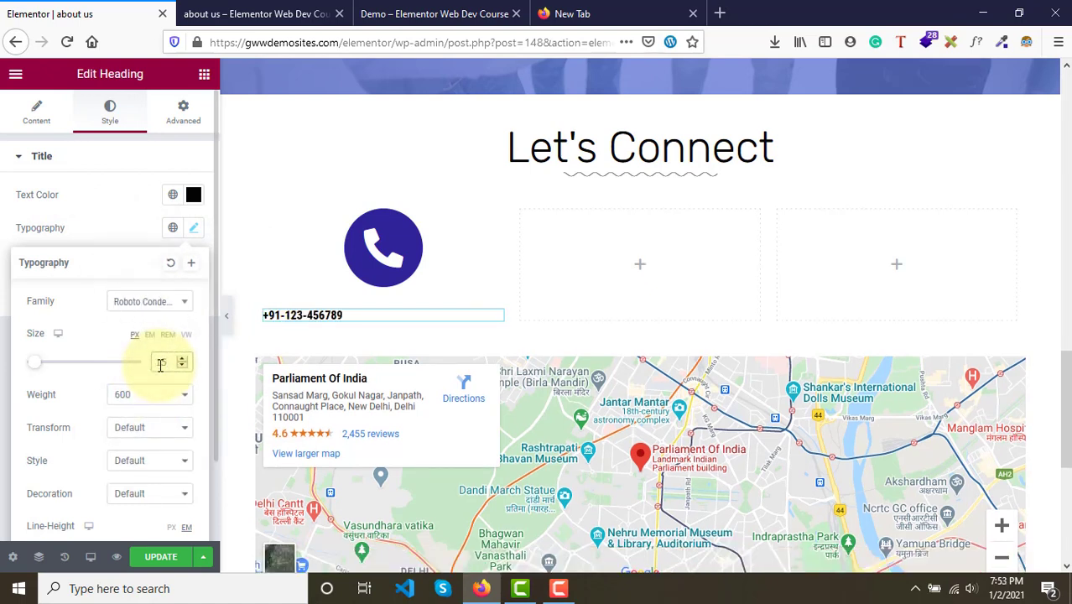
key(BackSpace)
key(BackSpace)
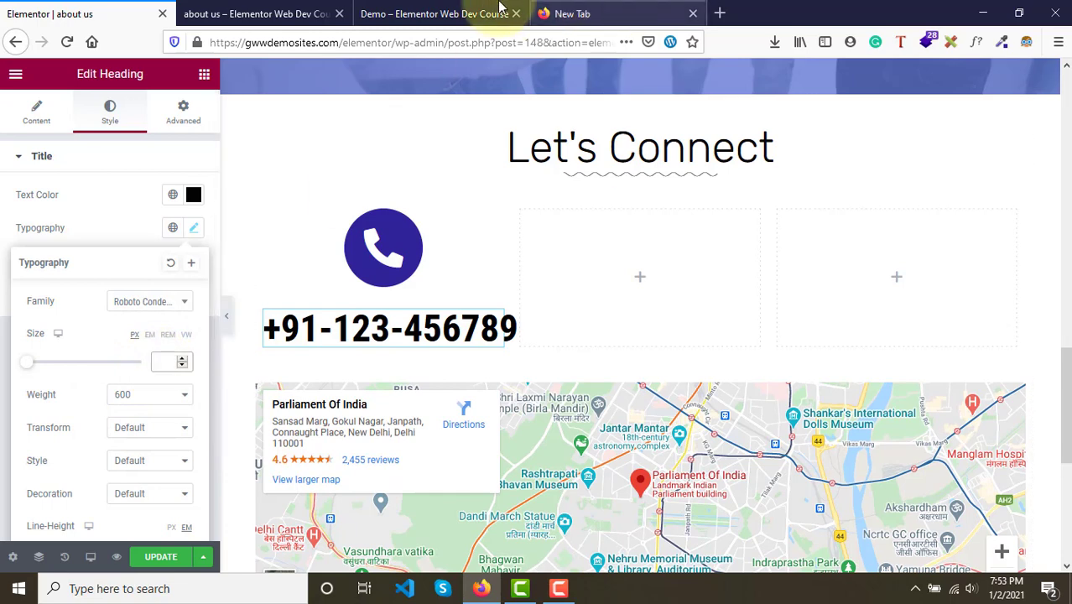
- Inspect the demo page's phone number font with the WhatFont browser extension
click(442, 8)
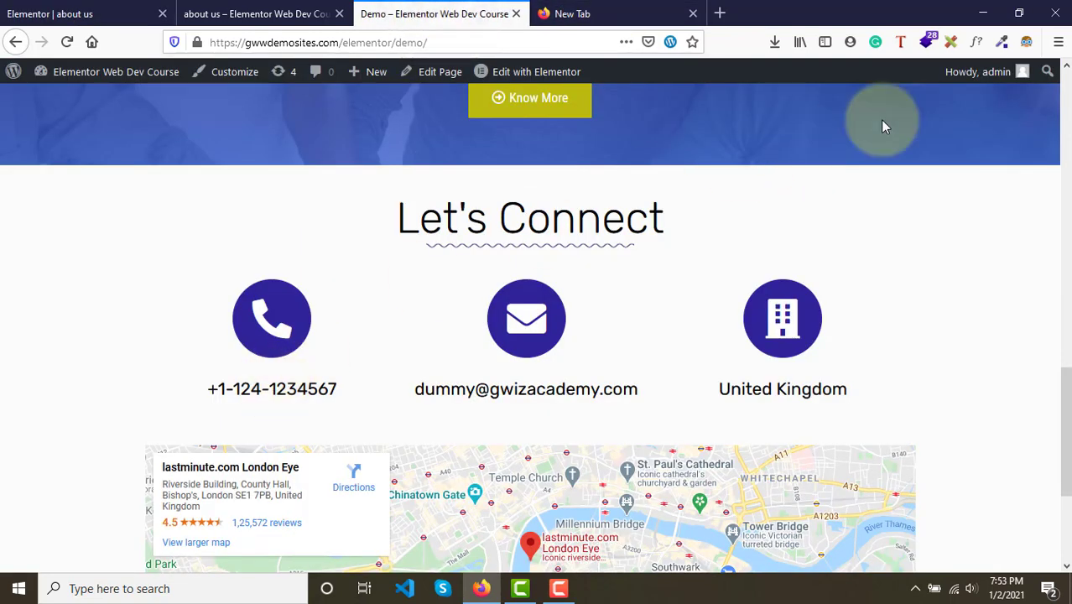
click(978, 43)
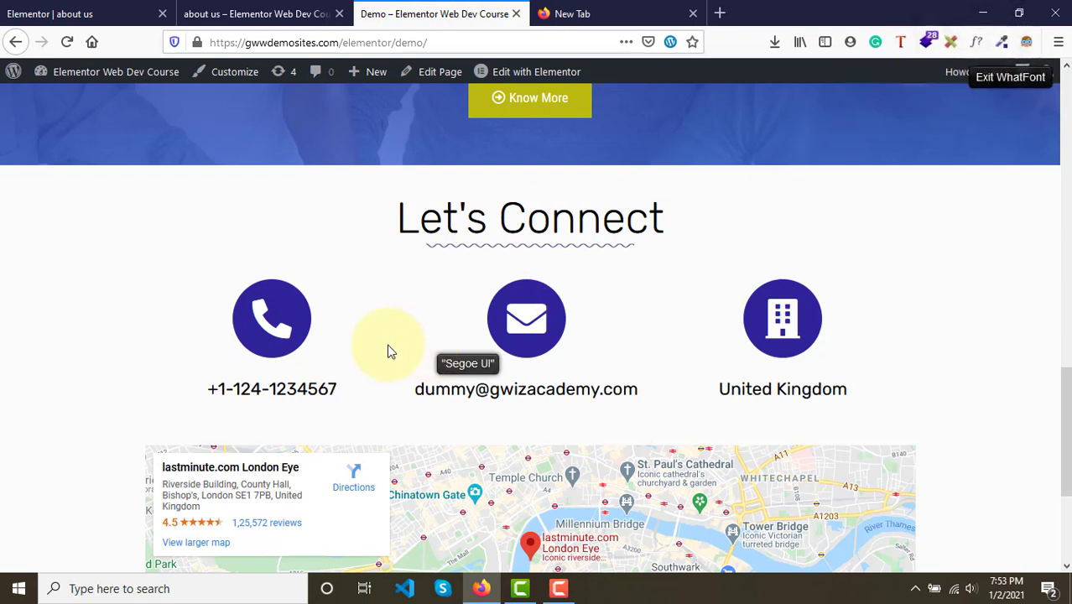
click(977, 43)
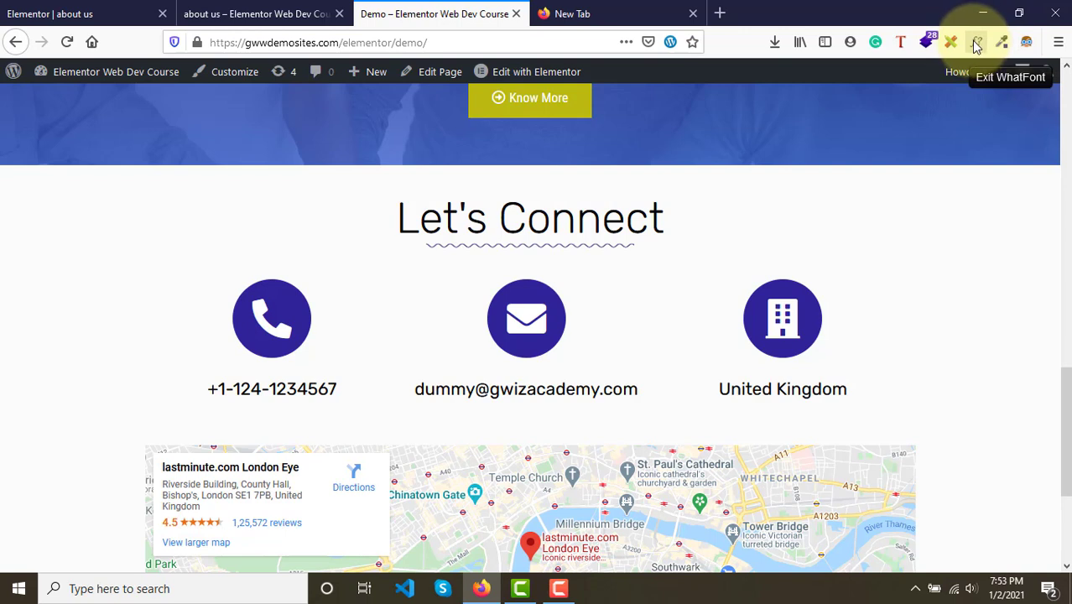
click(304, 391)
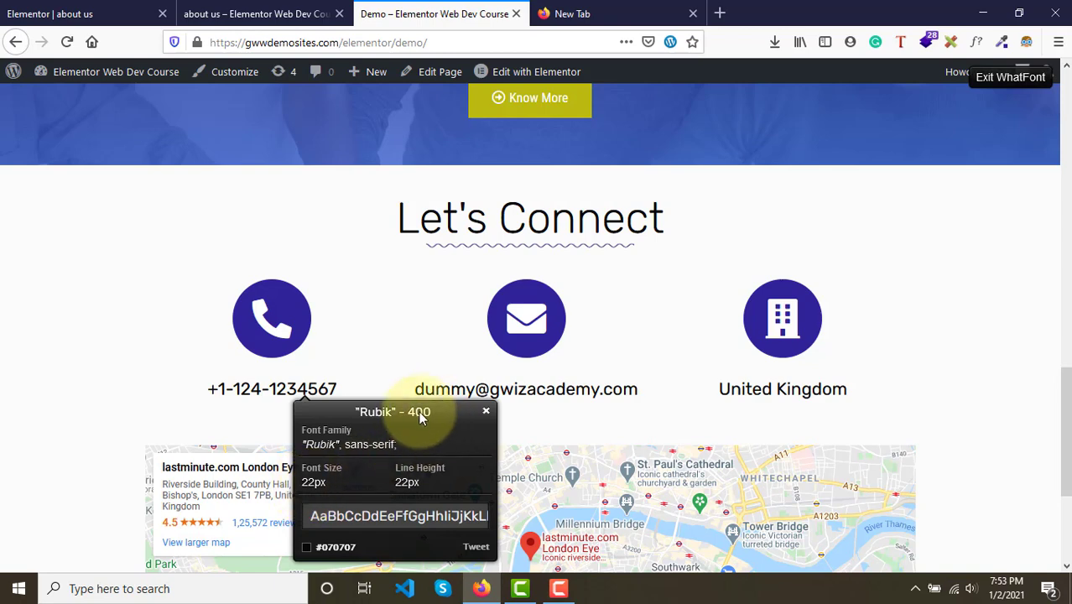
- Set the heading's font family to Rubik
click(80, 10)
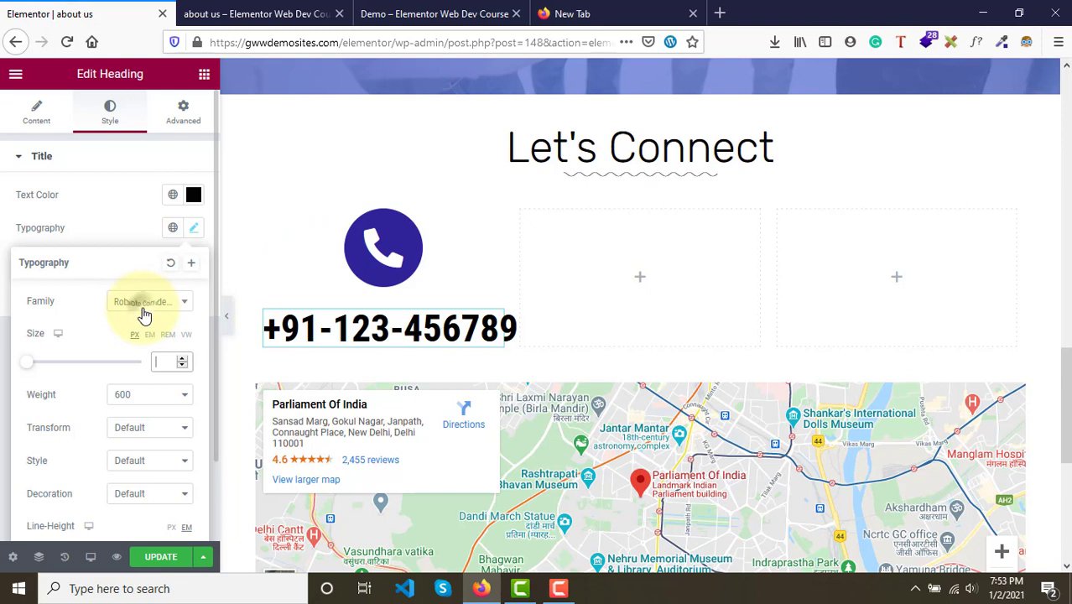
click(144, 311)
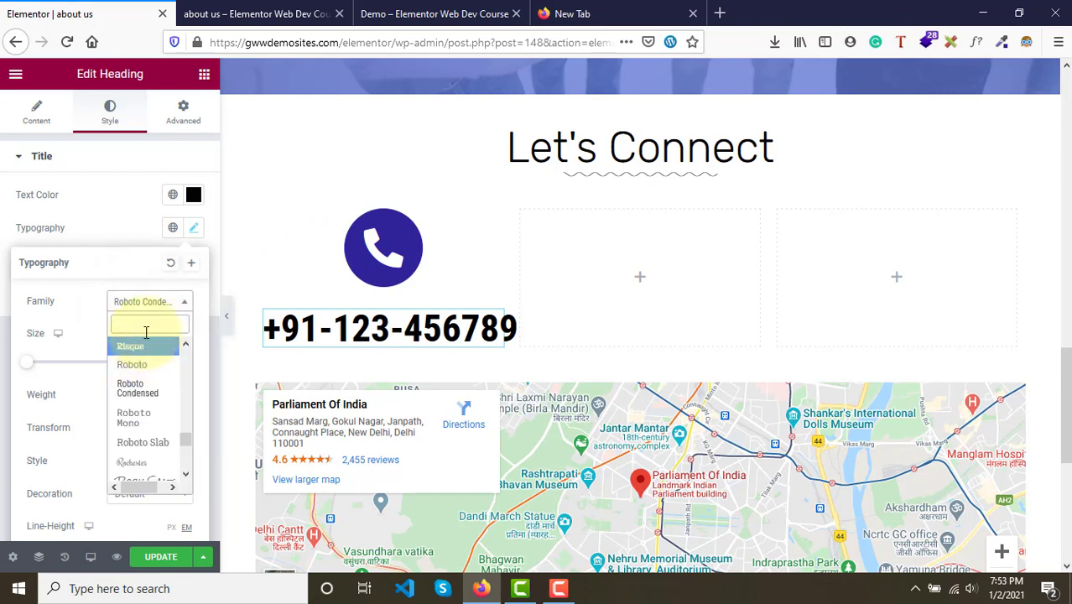
text(rubi)
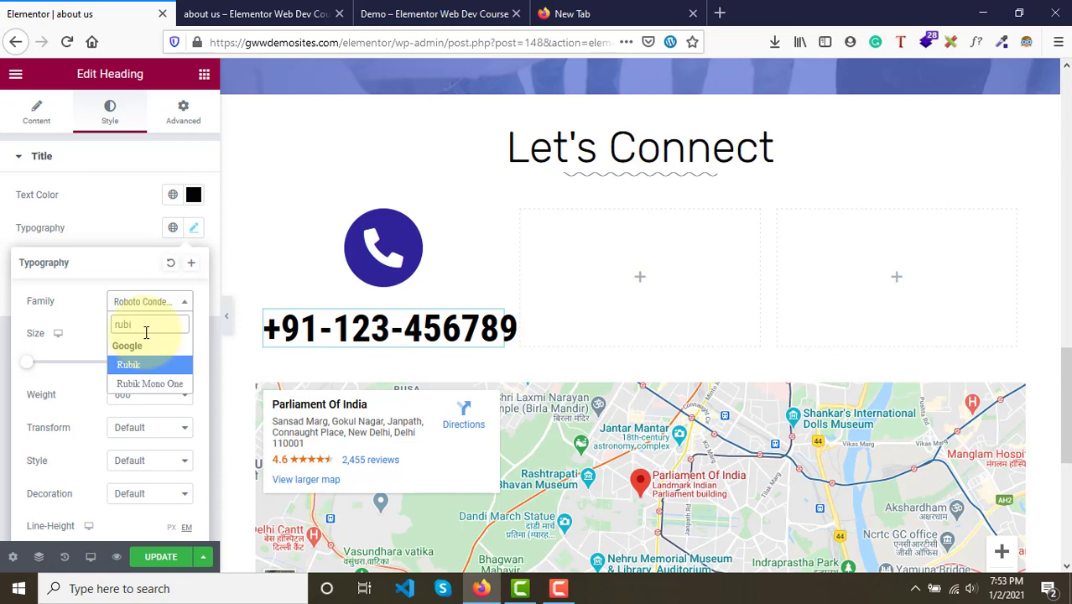
key(Return)
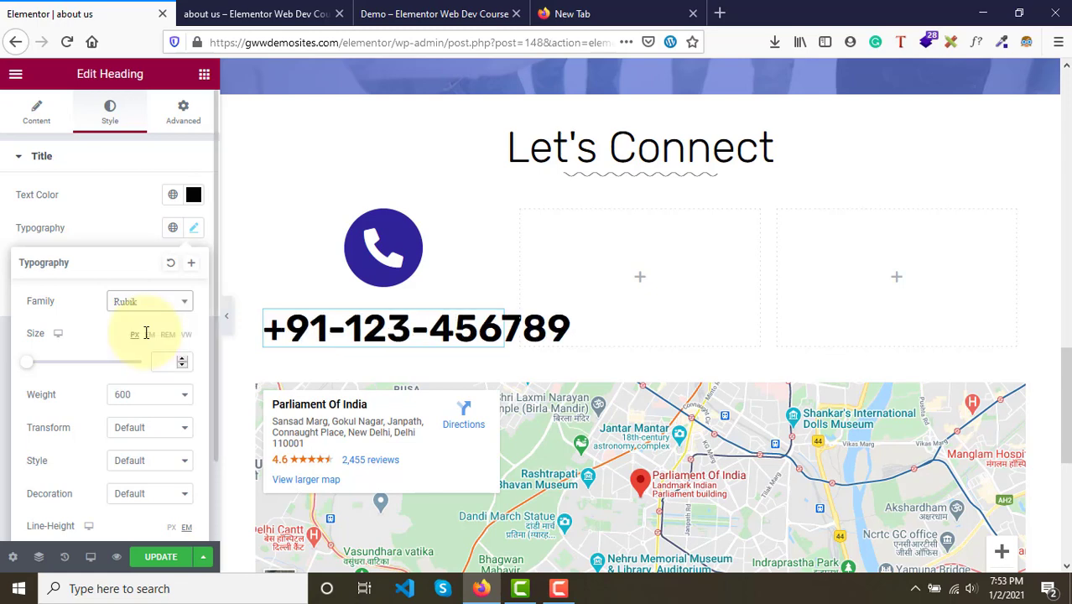
- Set the heading's font size to 22 px and its weight to 200
click(434, 14)
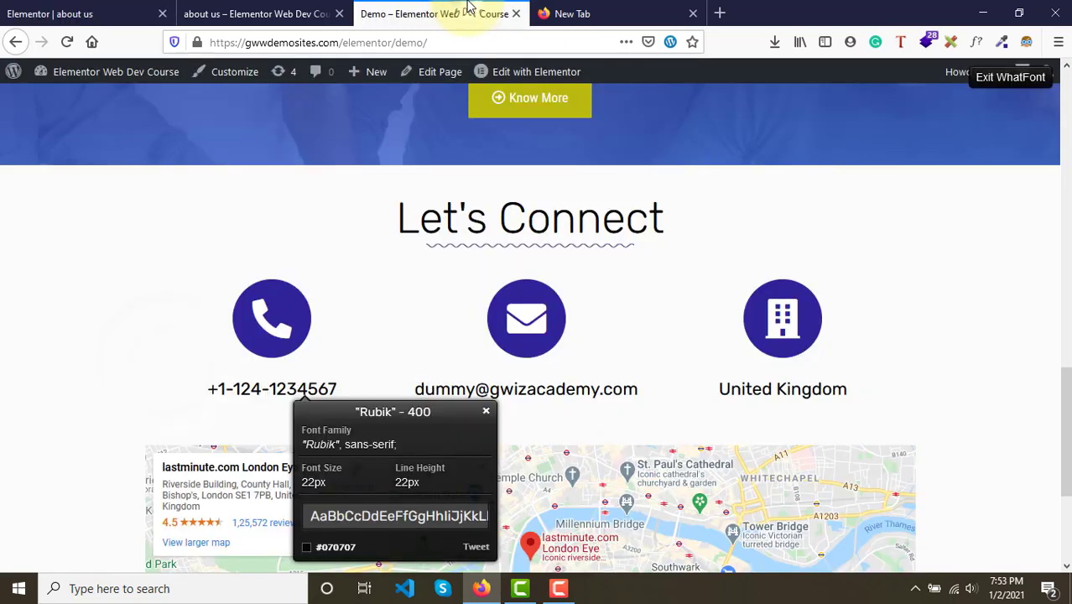
click(119, 10)
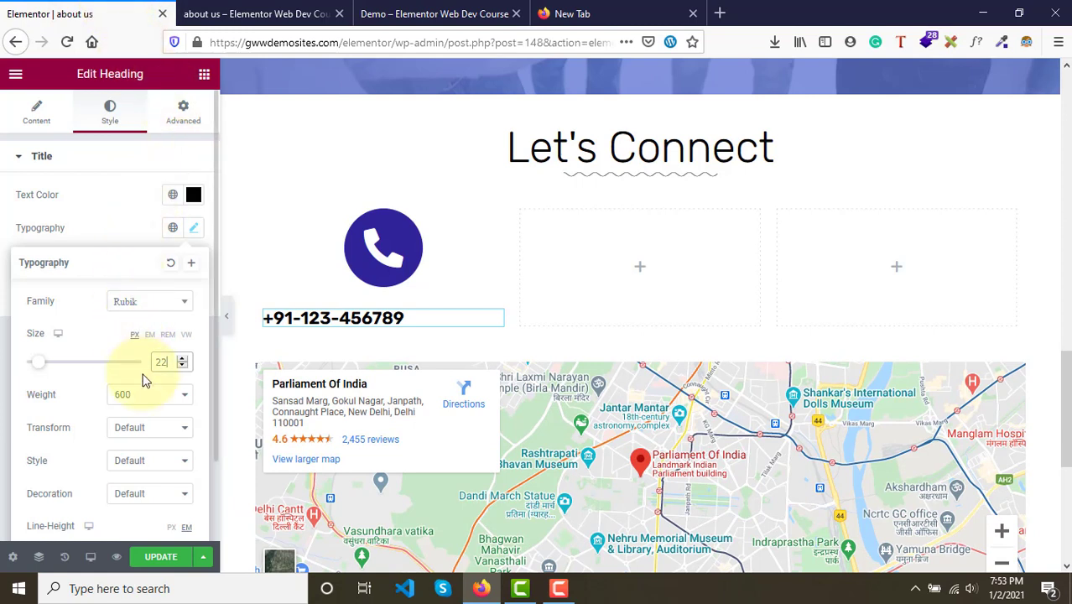
click(150, 394)
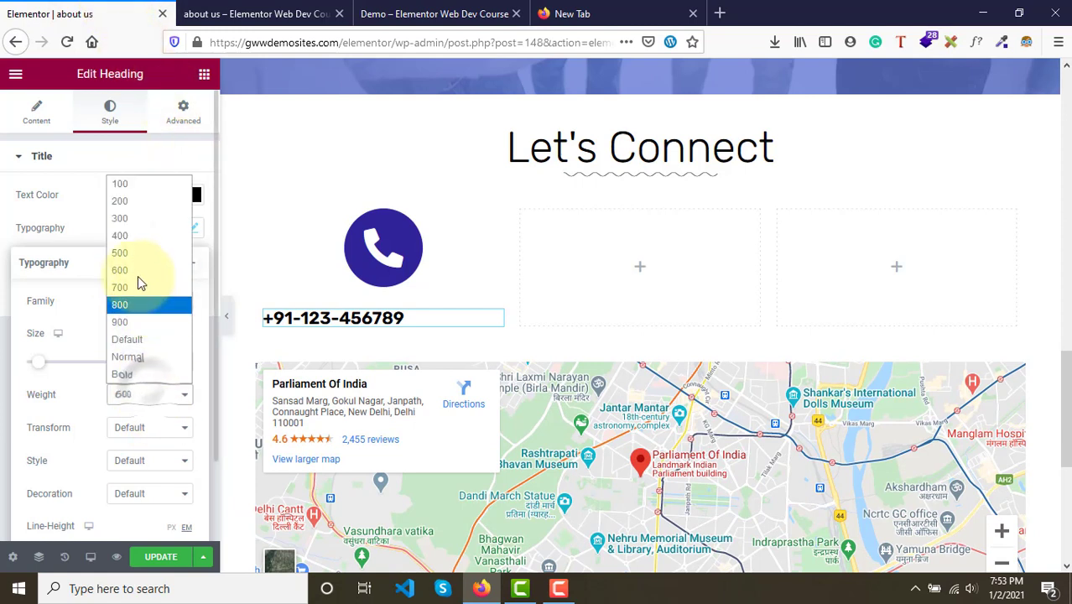
click(129, 204)
- Compare the heading with the preview and demo pages, and change its font weight to 400
click(256, 13)
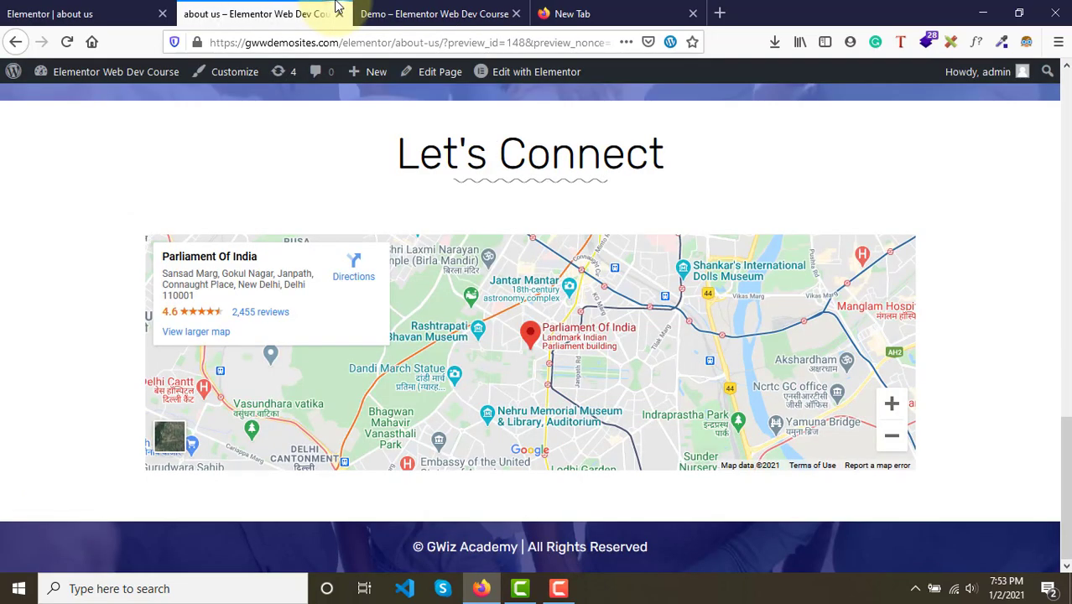
click(433, 13)
click(34, 14)
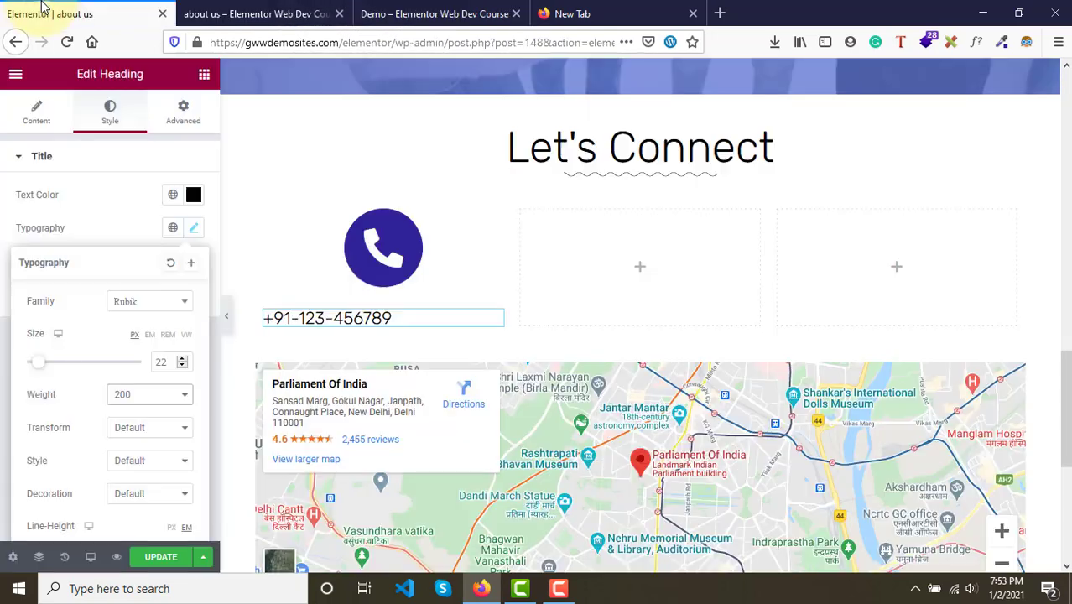
click(146, 402)
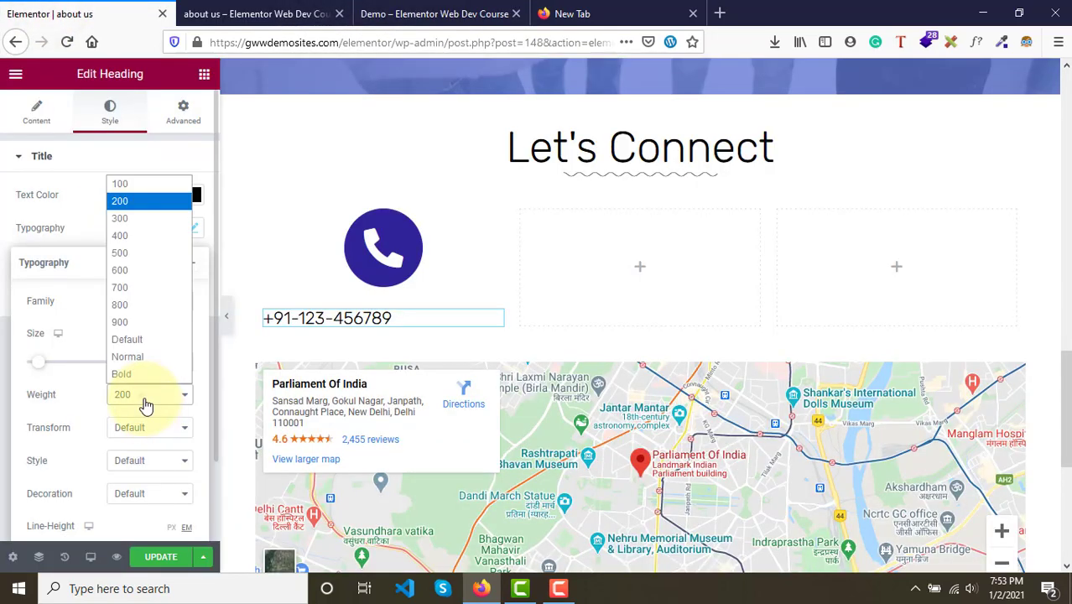
click(143, 239)
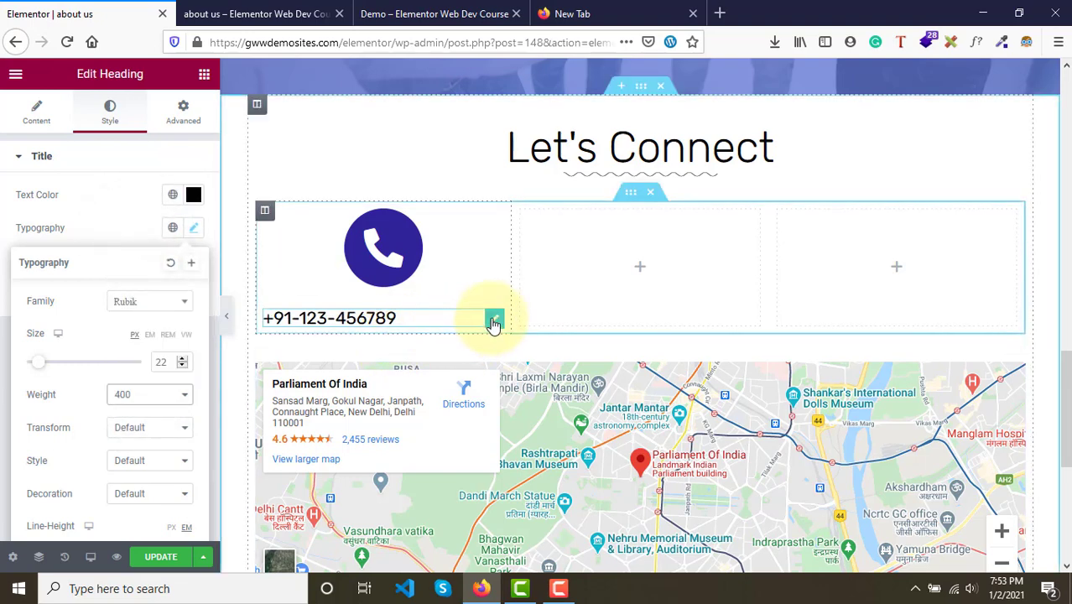
- Center-align the phone number heading
click(493, 323)
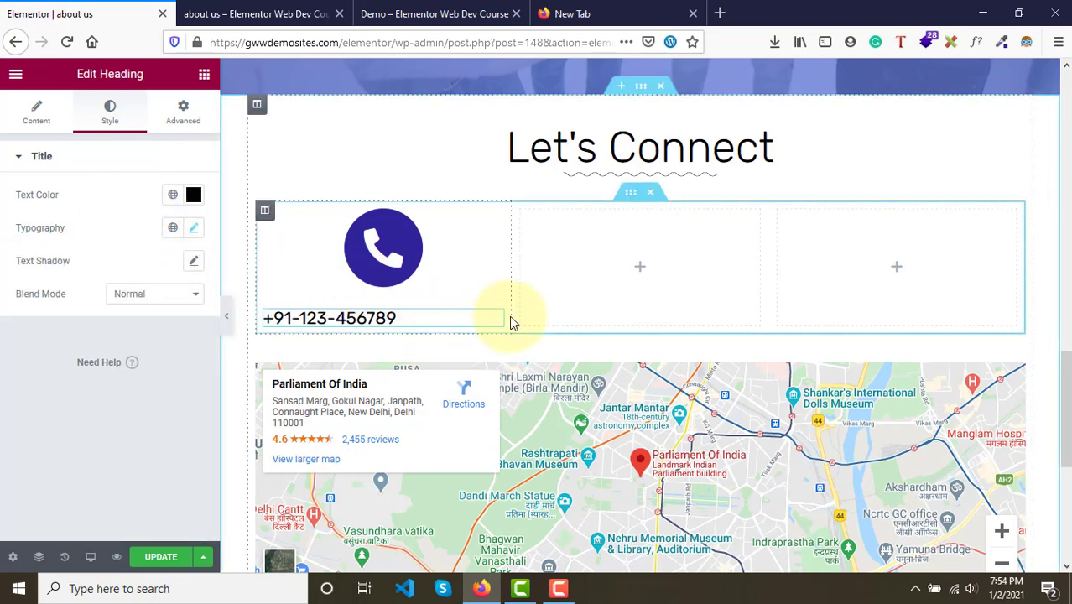
click(37, 117)
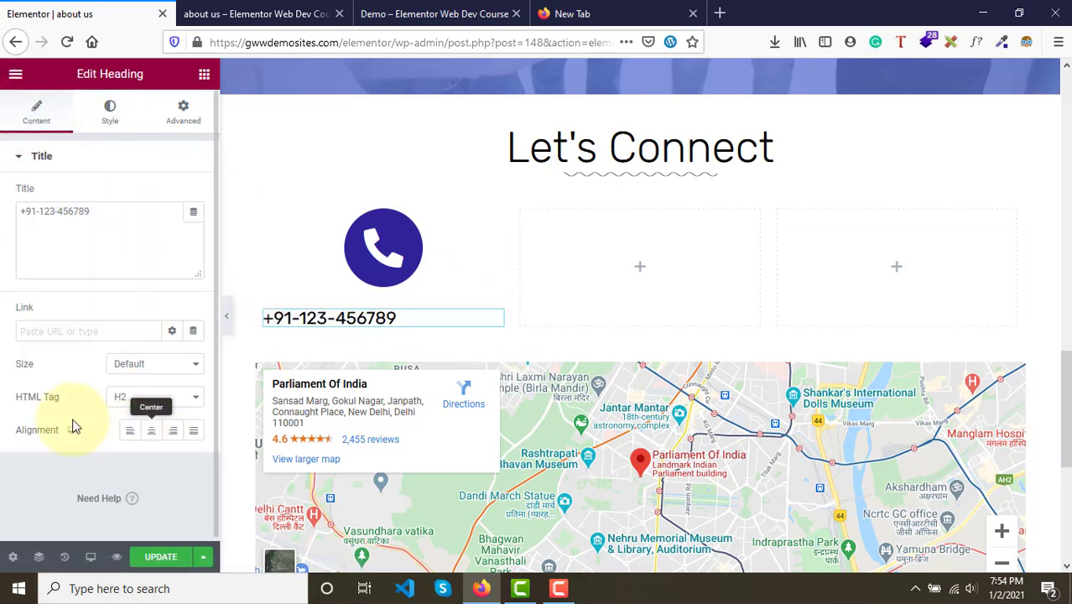
click(153, 431)
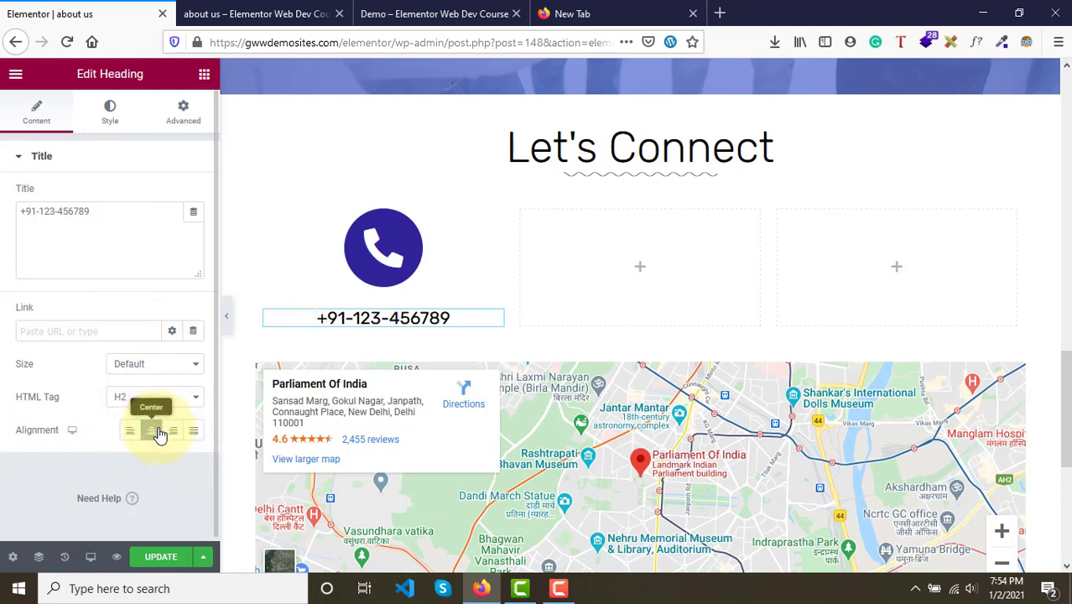
click(177, 435)
click(192, 438)
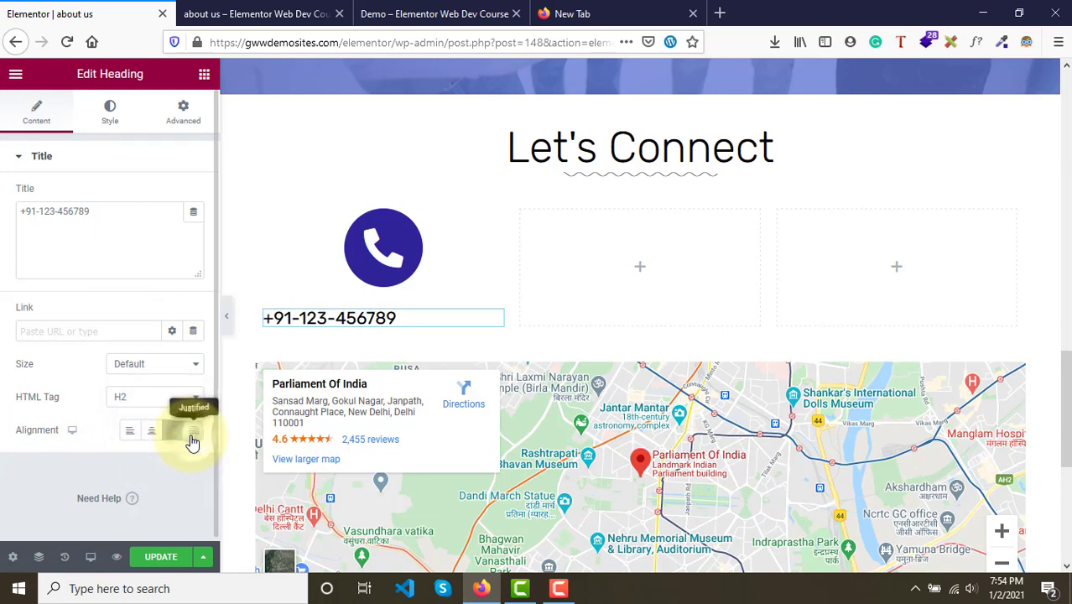
click(152, 435)
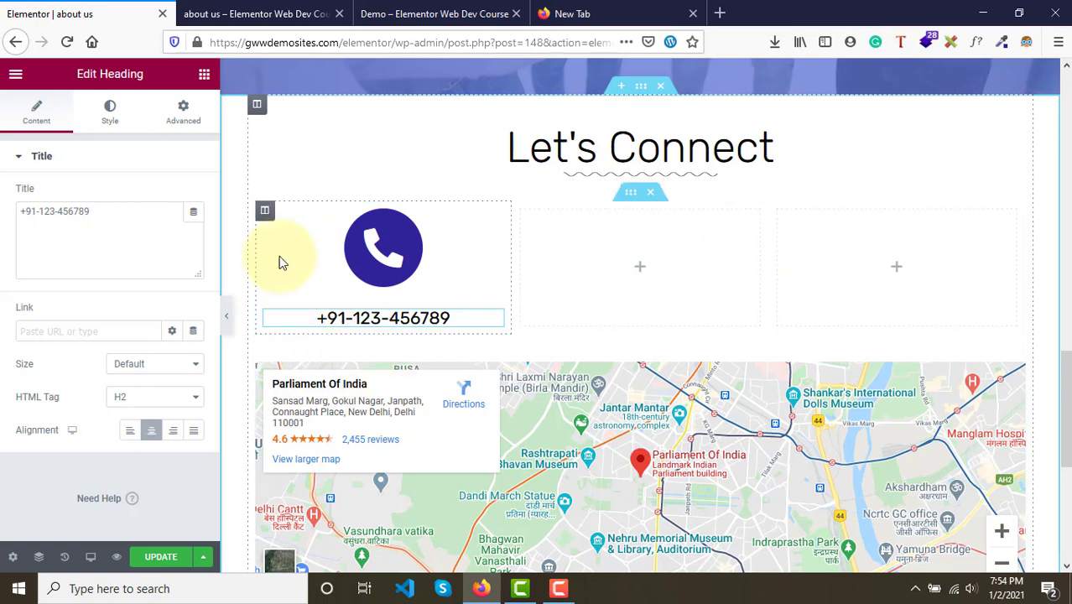
- Duplicate the phone column twice so the row holds three phone columns
right_click(264, 216)
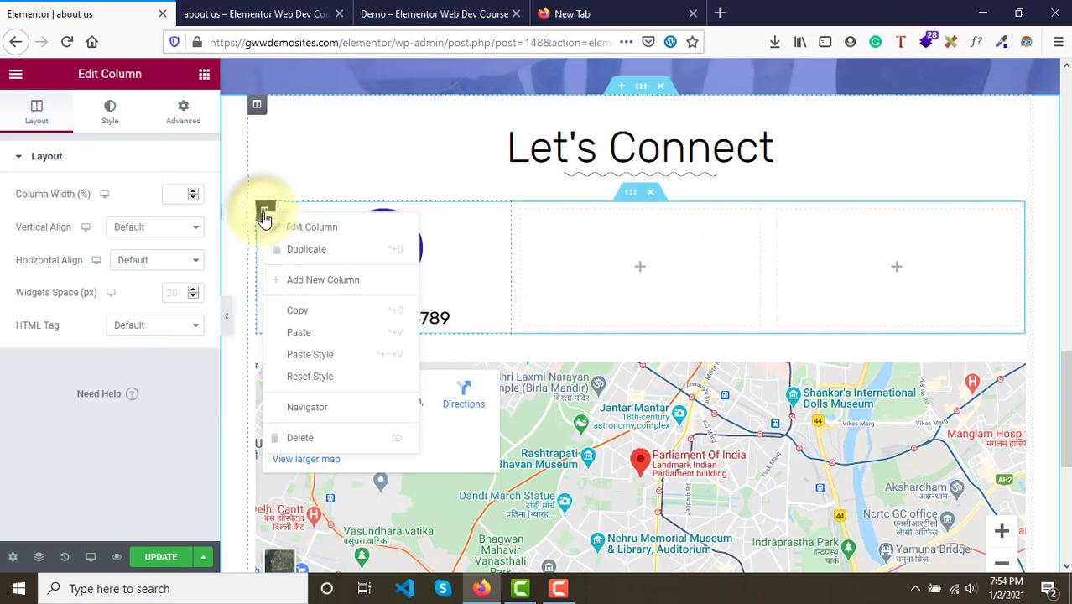
click(317, 253)
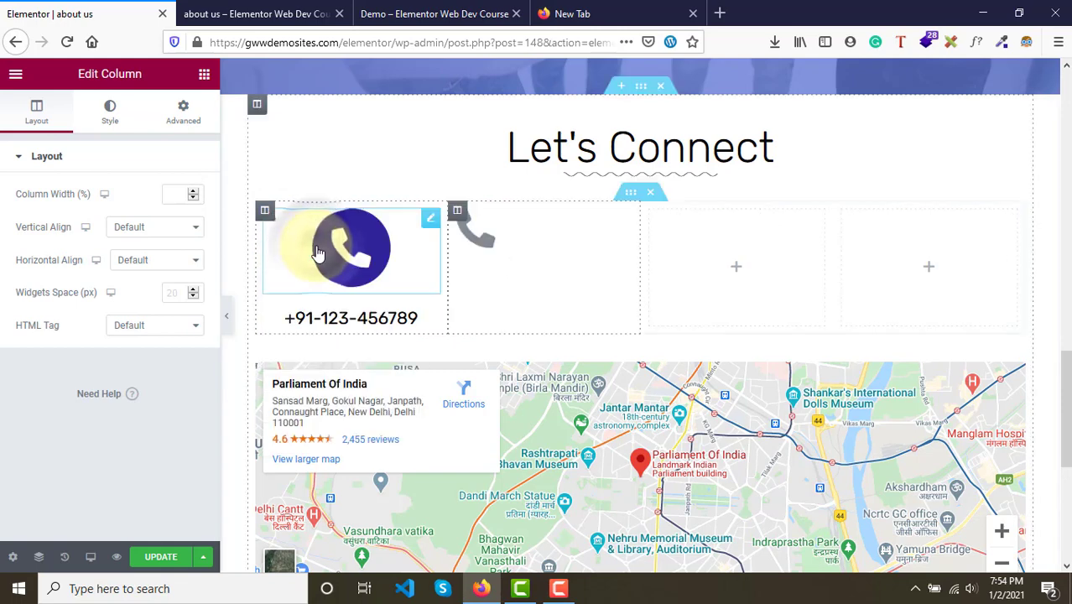
right_click(264, 216)
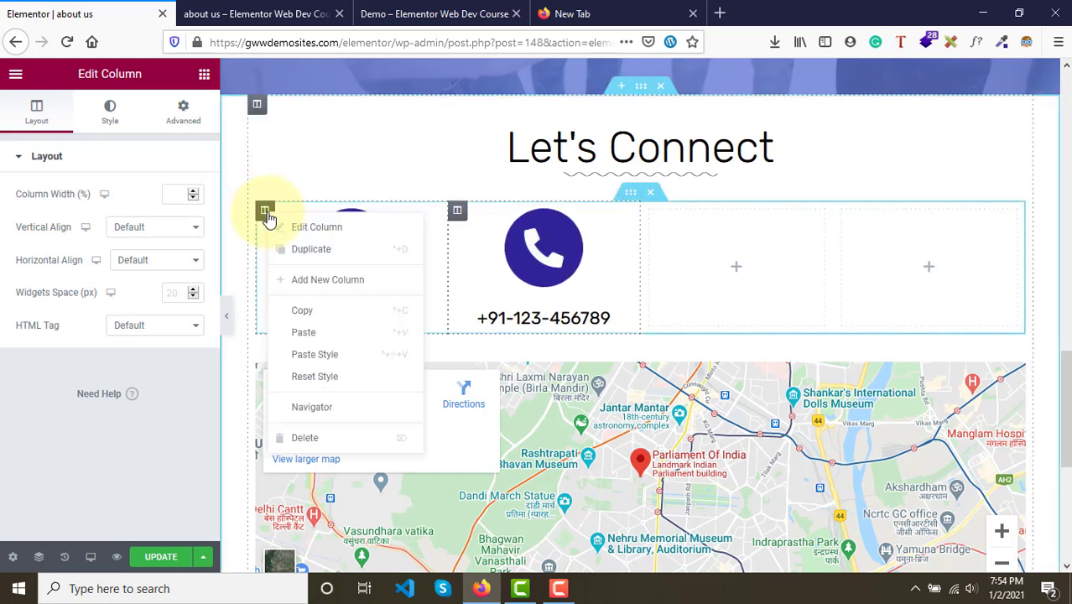
click(307, 251)
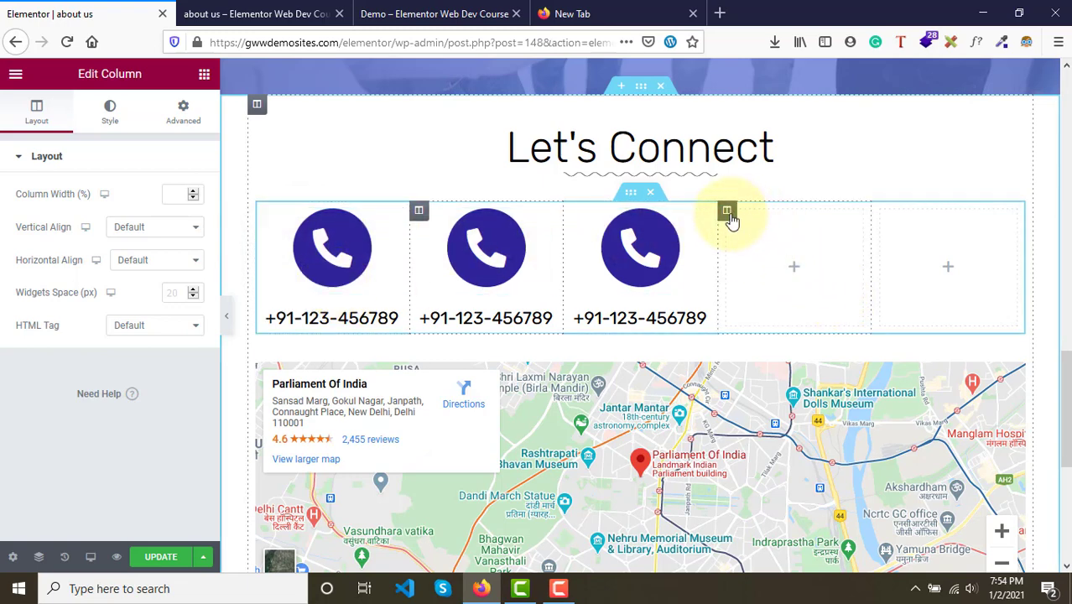
- Delete the two empty columns from the row
right_click(730, 217)
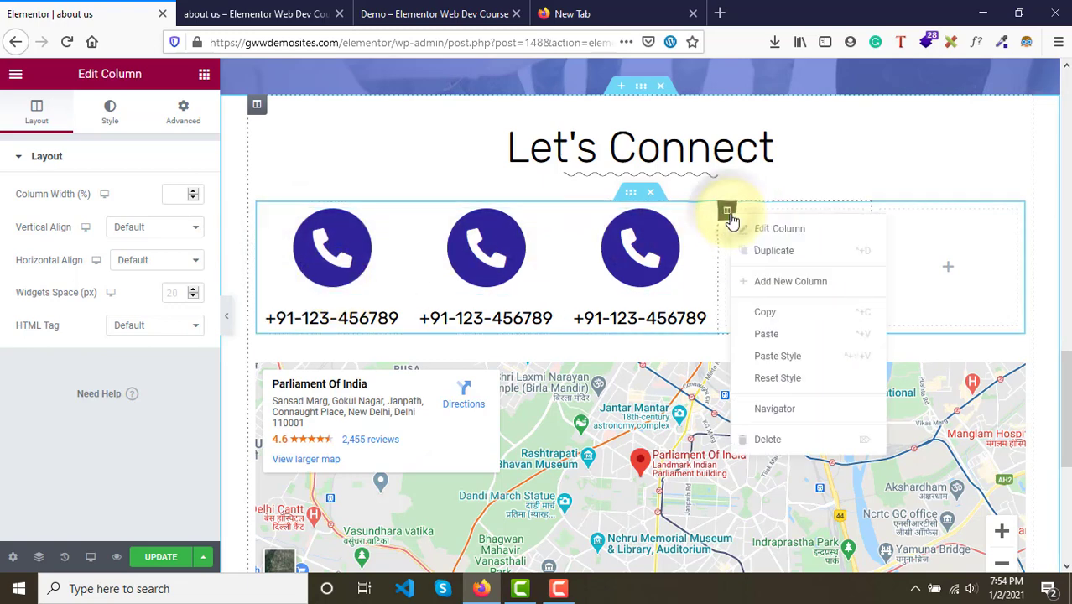
click(798, 447)
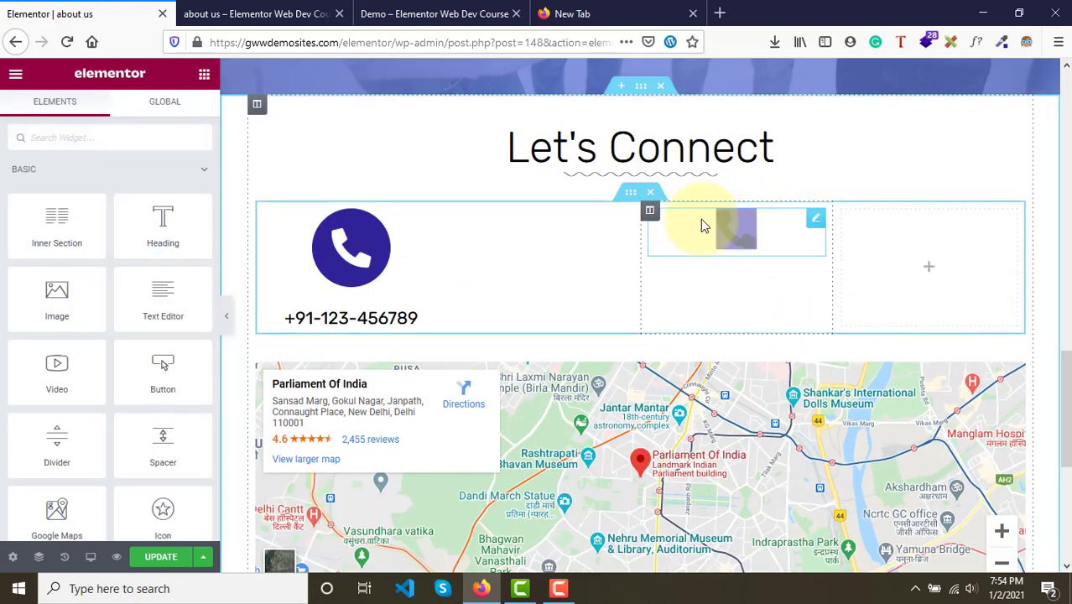
right_click(842, 210)
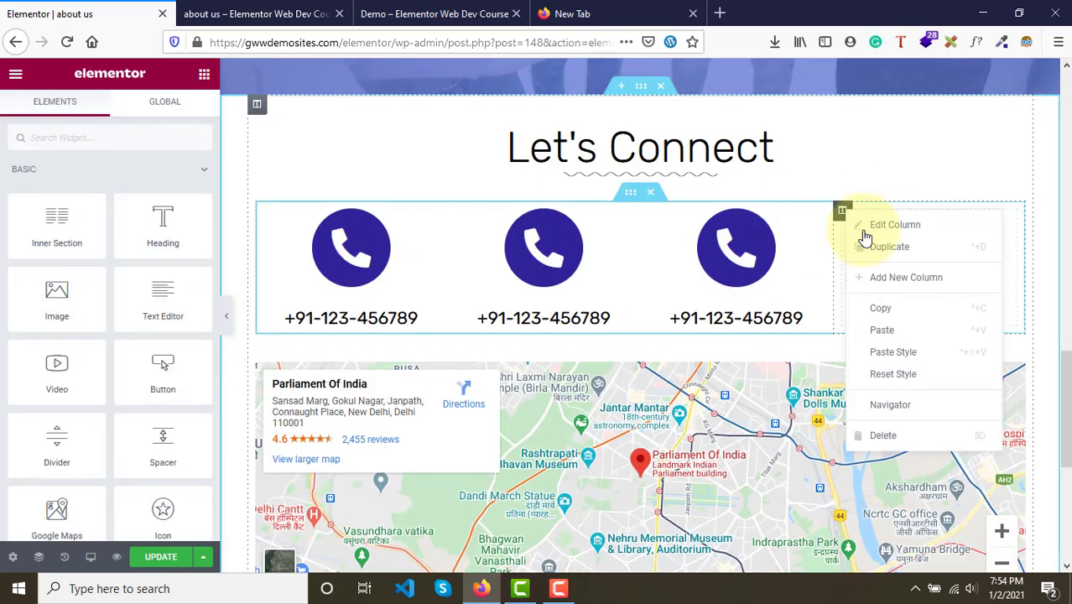
click(887, 438)
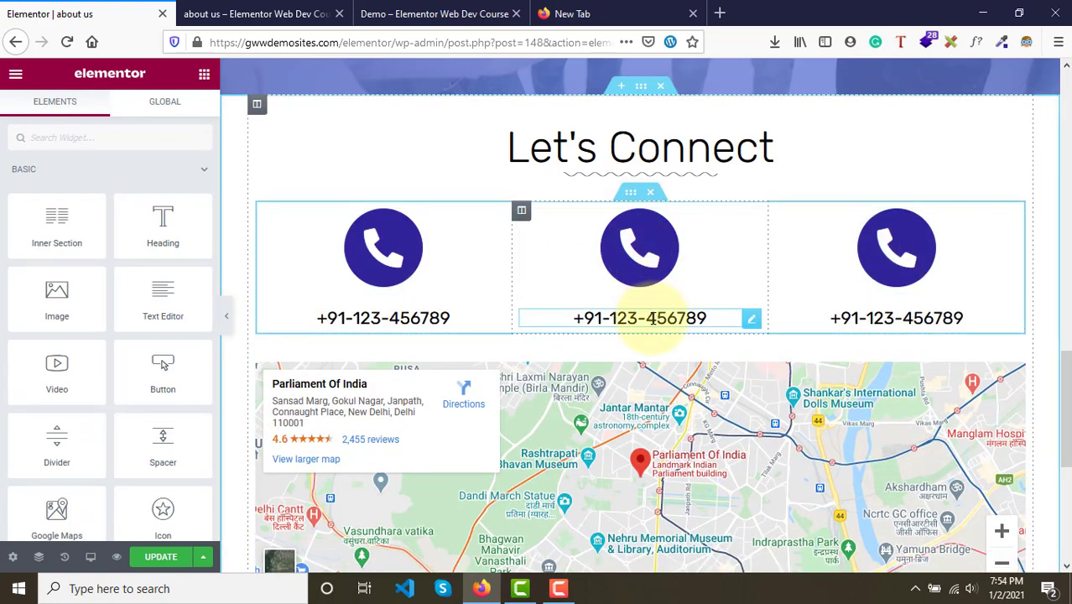
- Replace the middle column's phone icon with an Envelope icon from the icon library
click(655, 269)
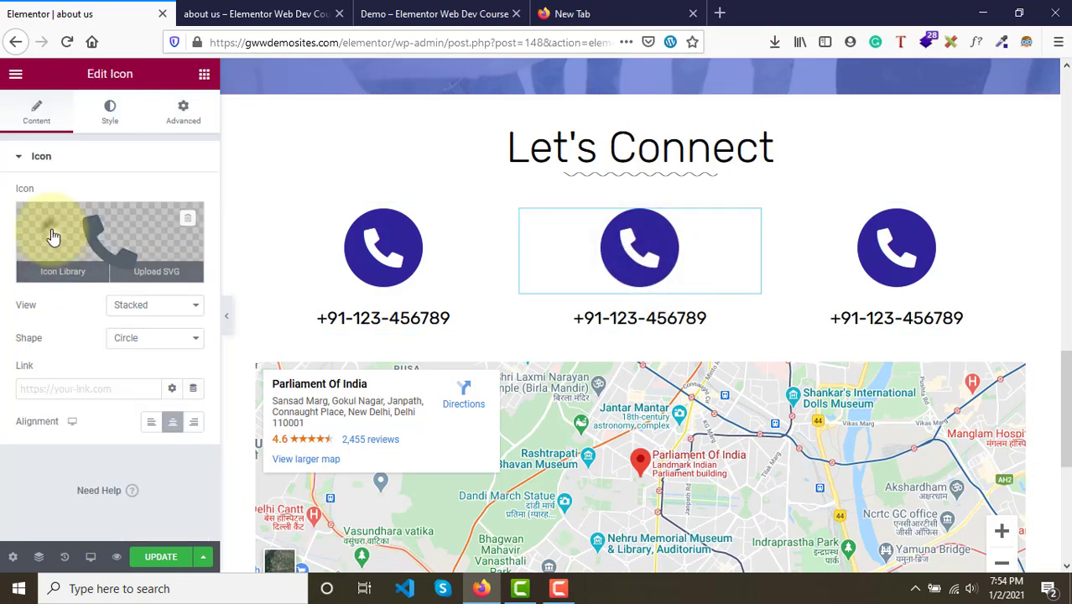
click(52, 236)
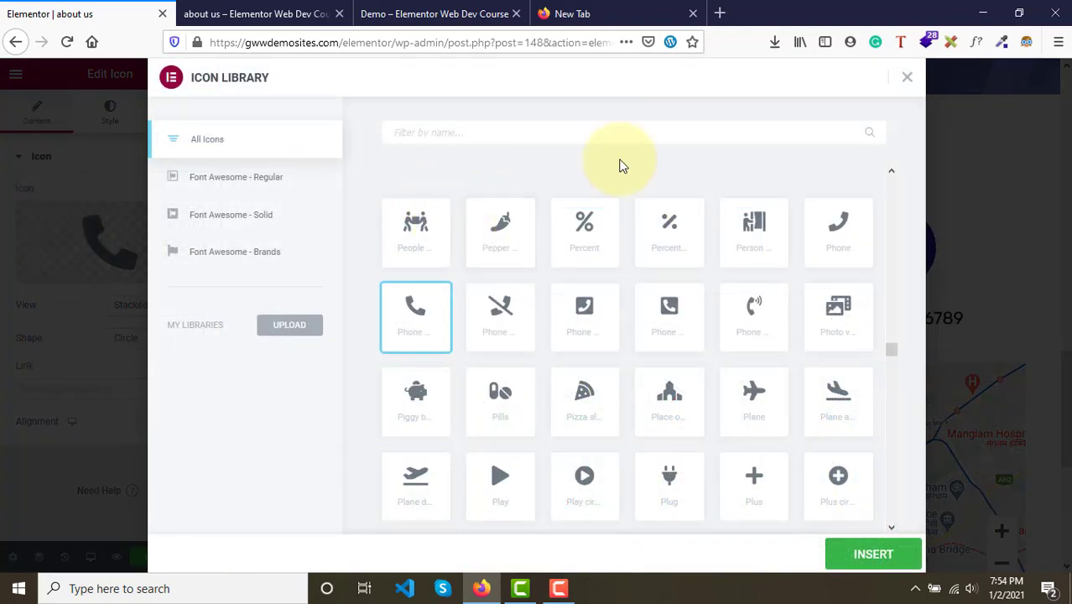
click(517, 136)
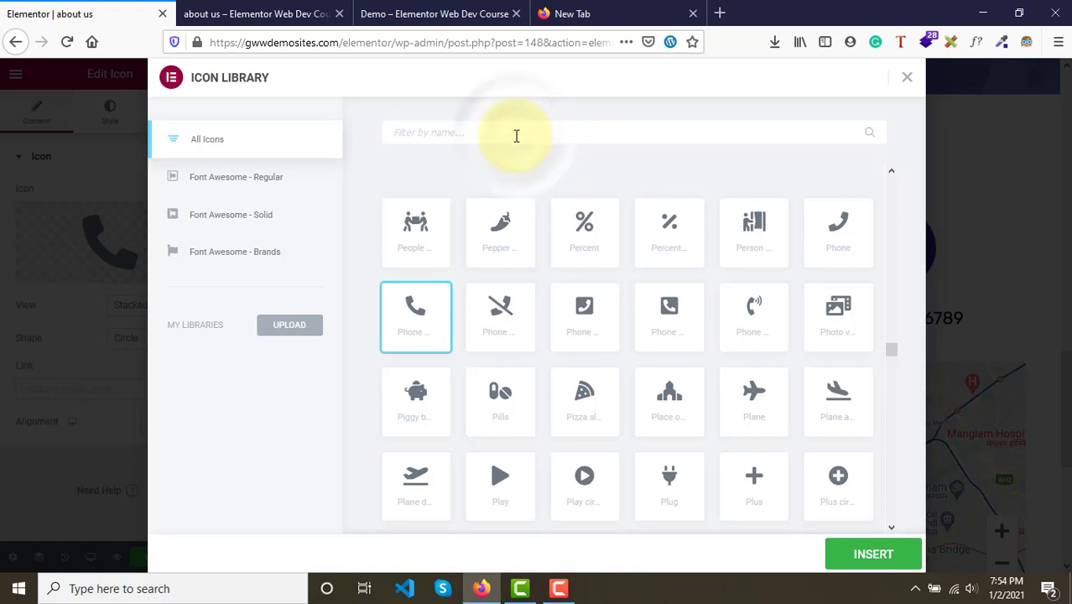
text(env)
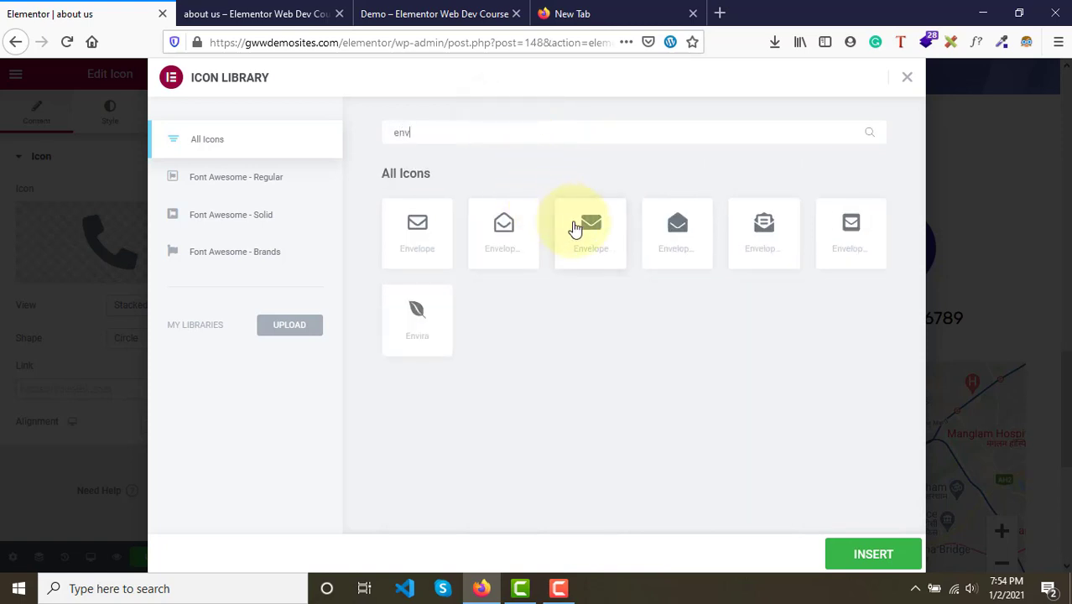
click(576, 228)
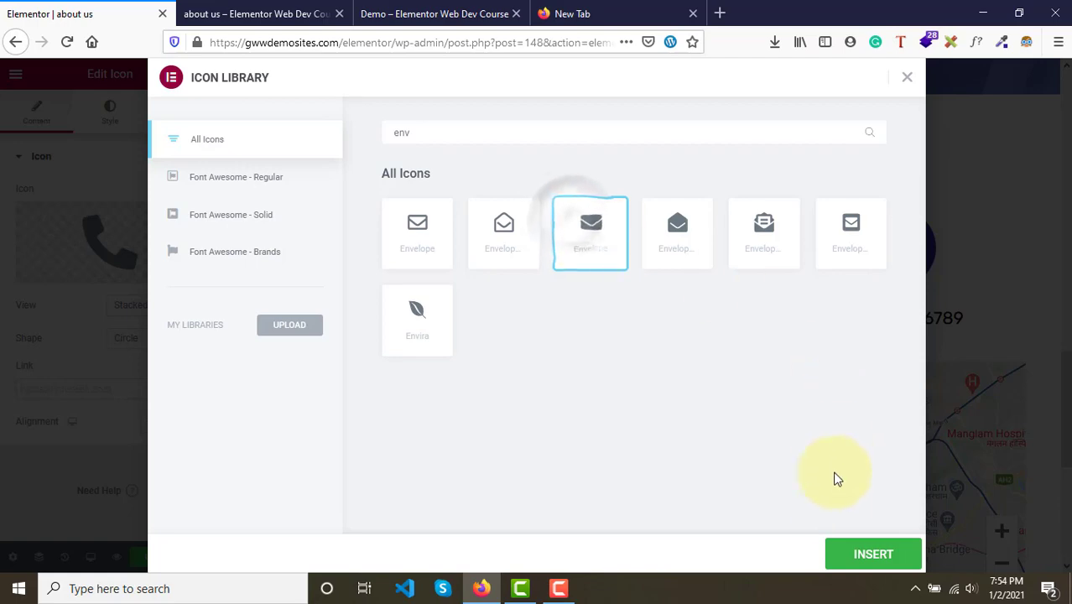
click(870, 564)
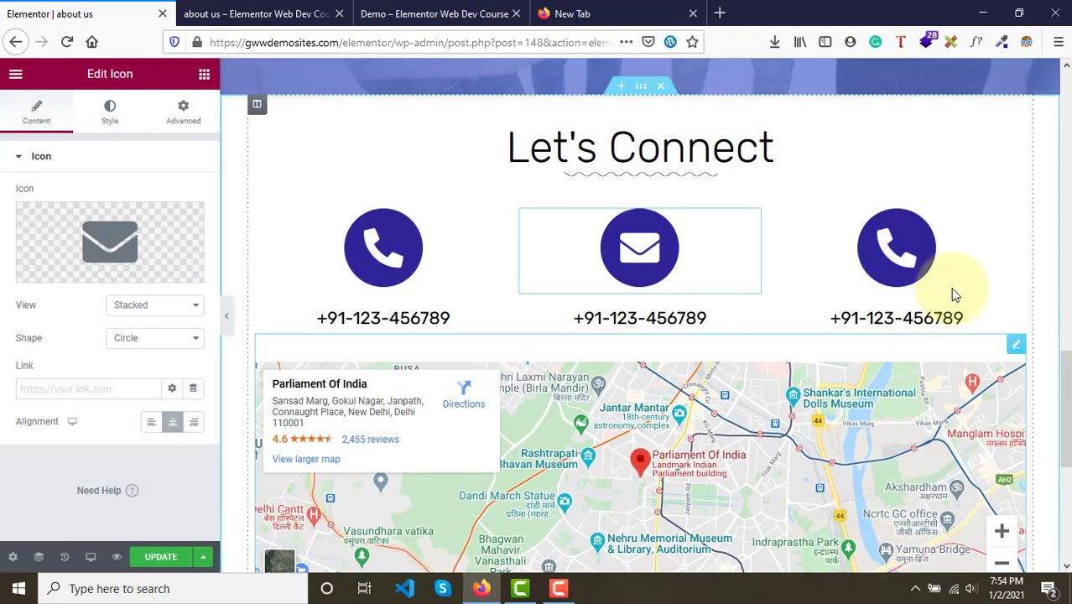
- Replace the third column's phone icon with a Building icon from the icon library
click(896, 257)
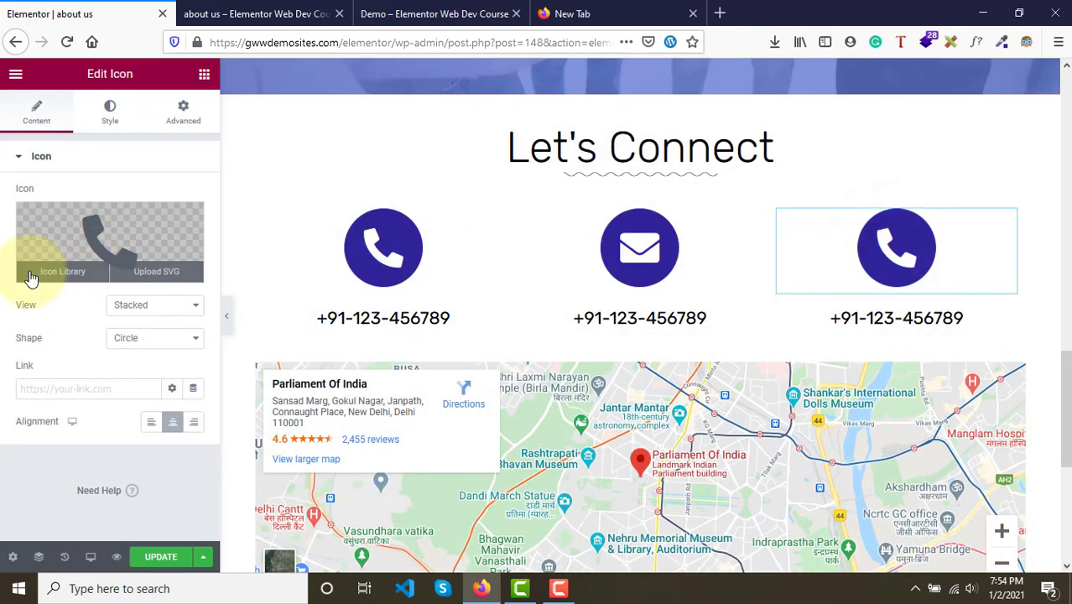
click(83, 227)
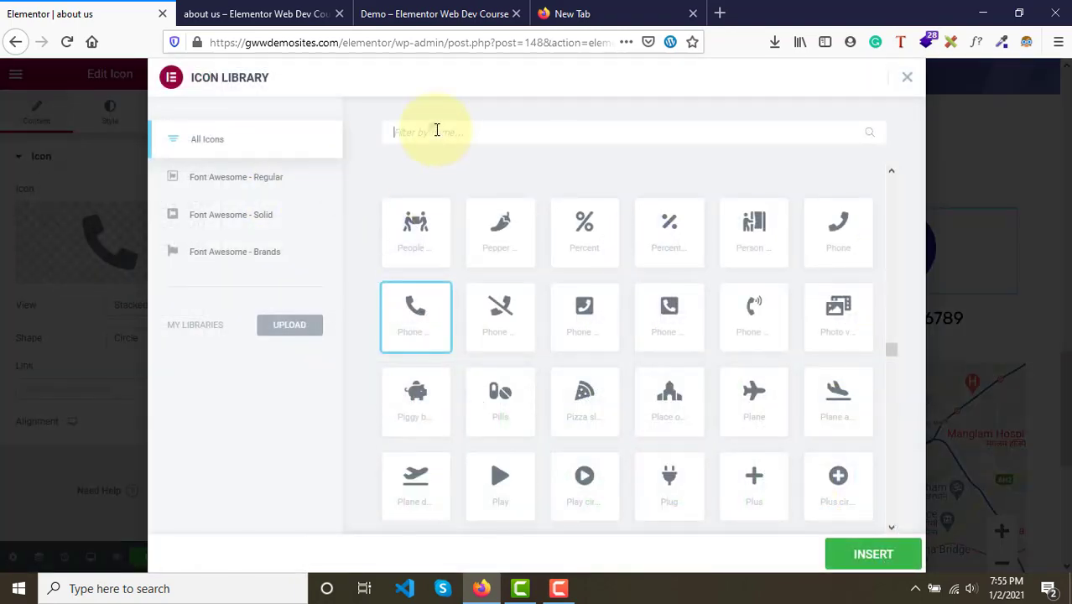
text(bi)
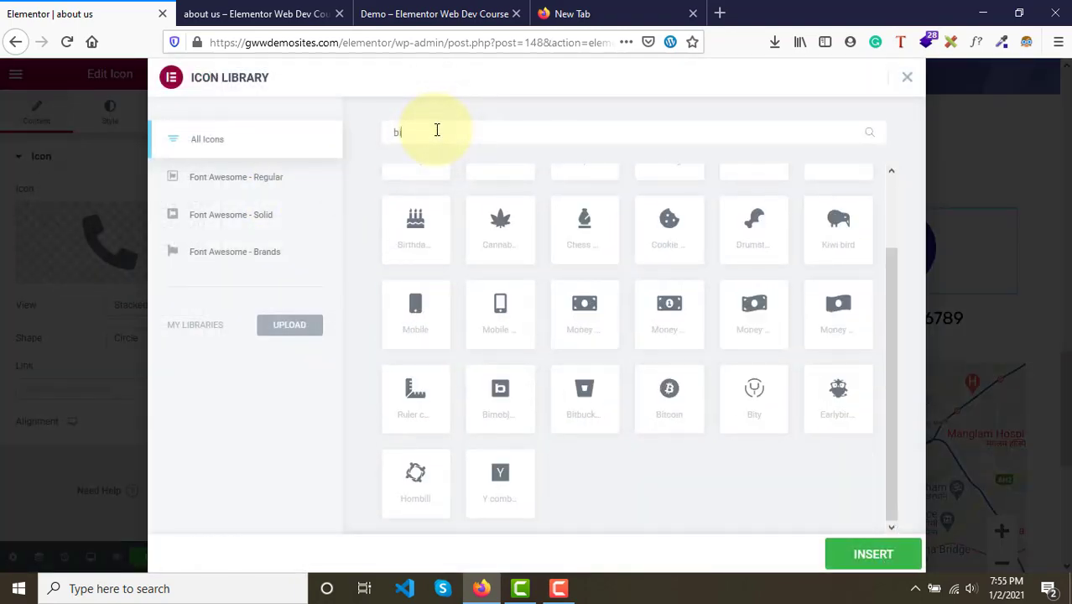
text(l)
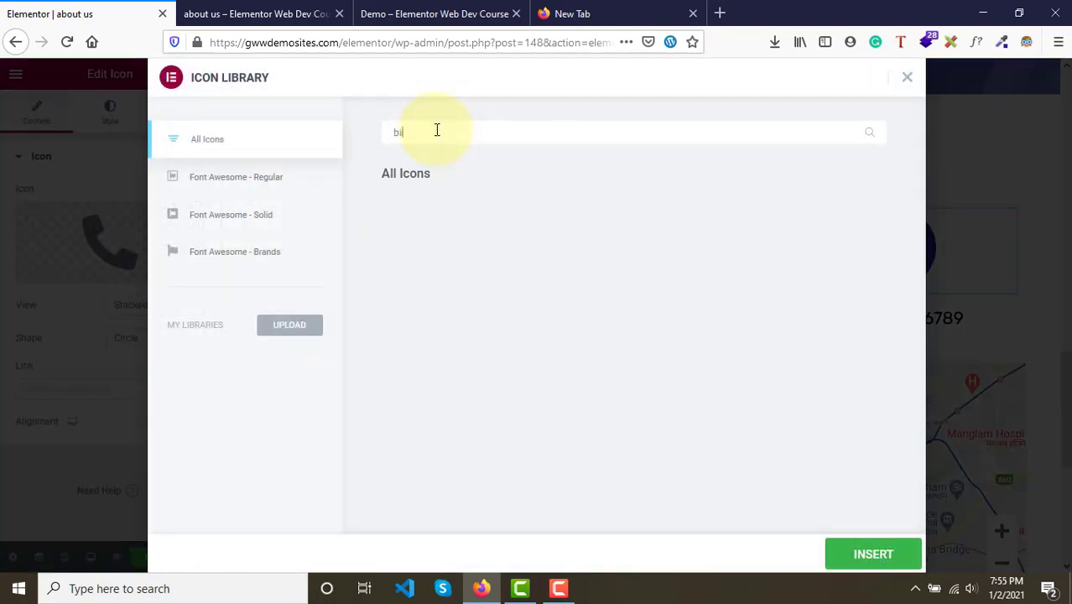
key(BackSpace)
key(BackSpace)
key(BackSpace)
text(b)
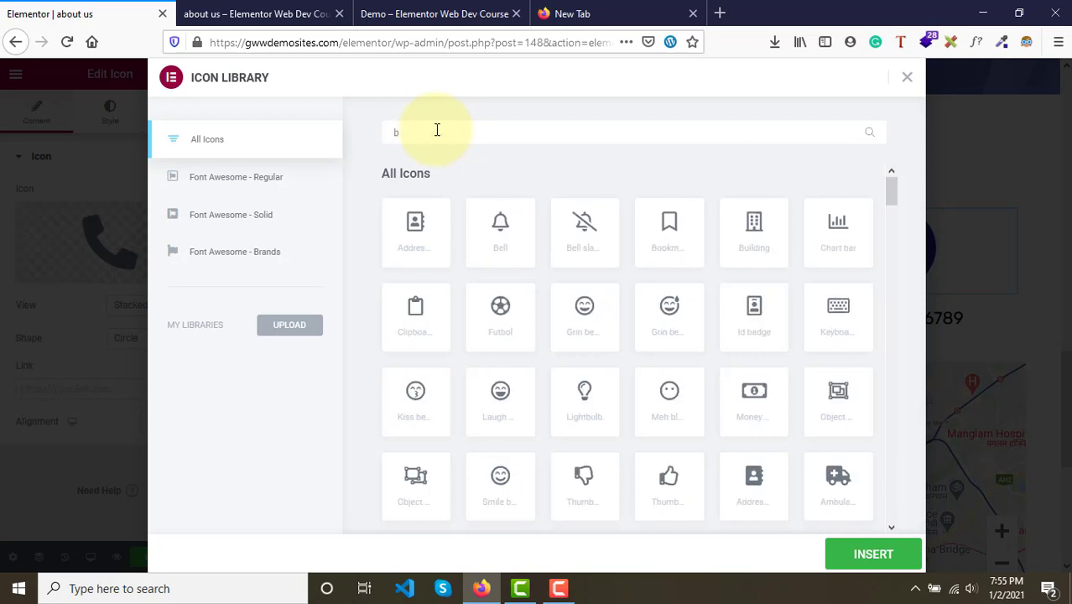
text(ui)
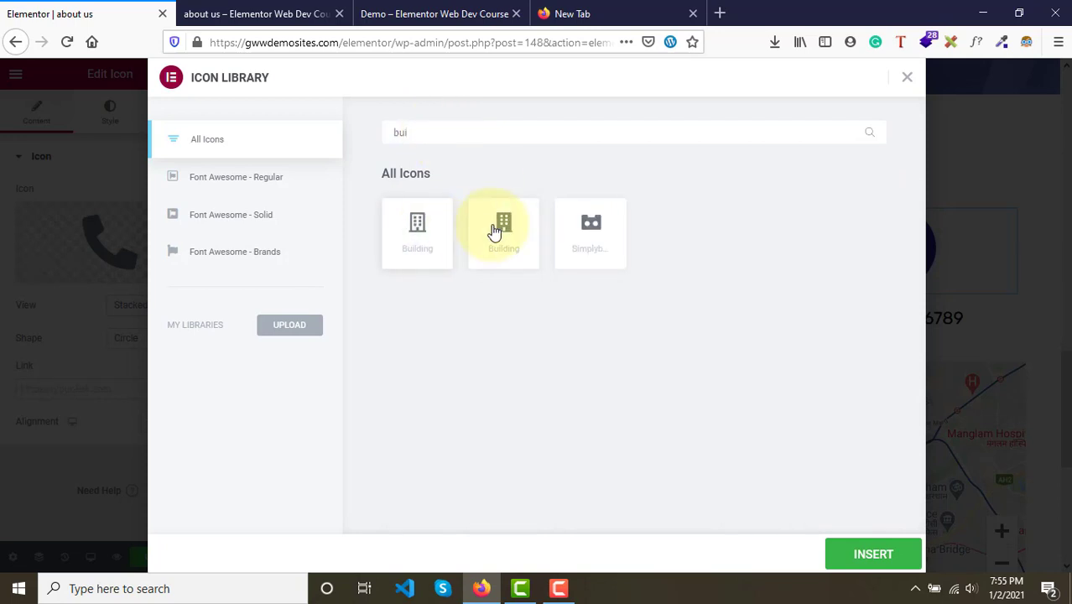
click(494, 231)
click(868, 557)
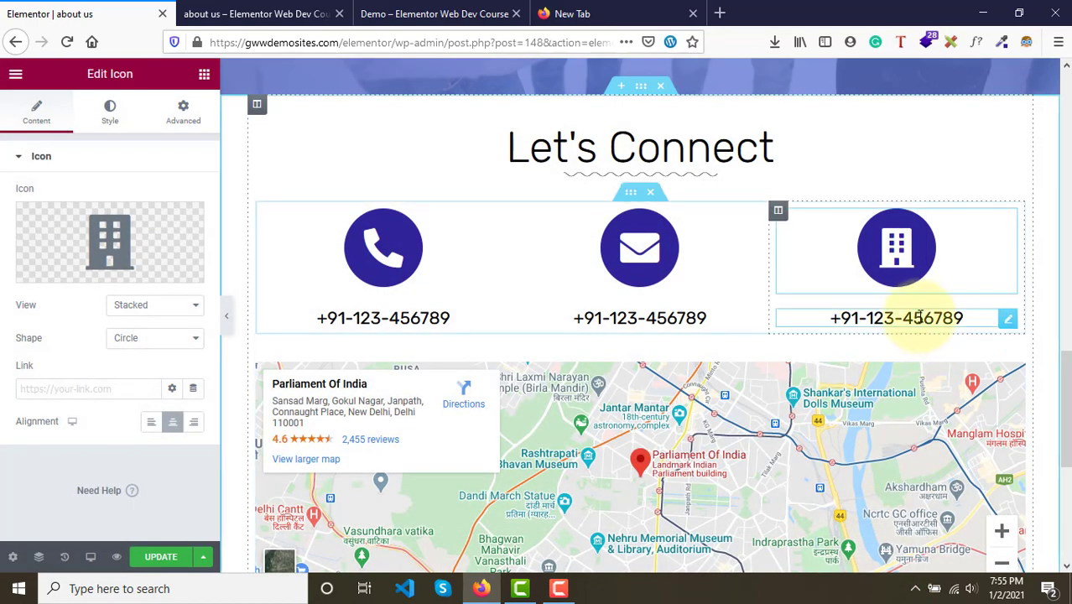
- Change the third column's heading text to New Delhi, India
click(921, 317)
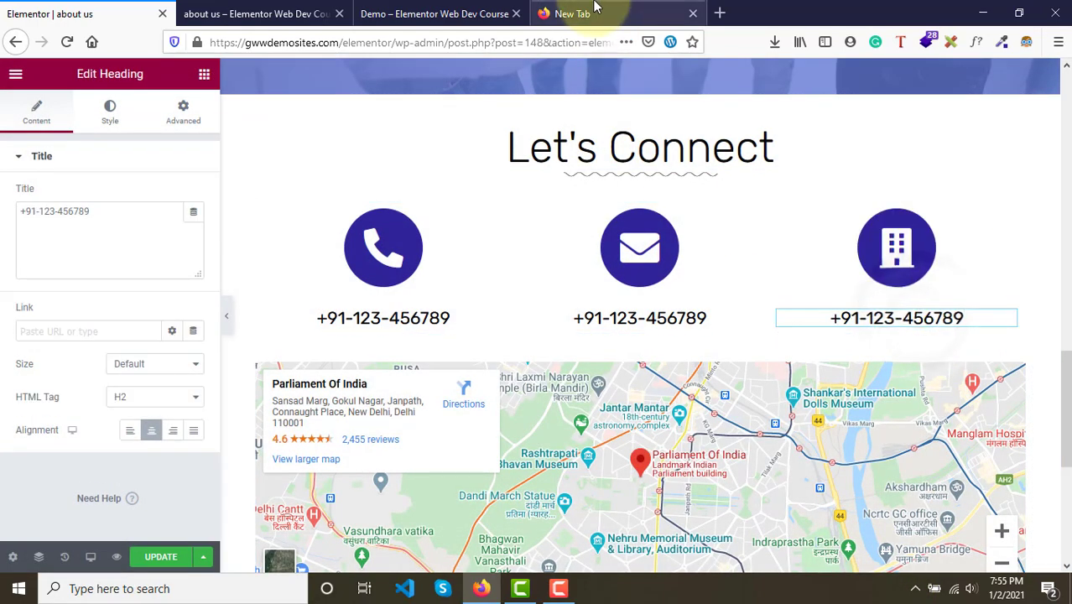
click(113, 218)
triple_click(112, 218)
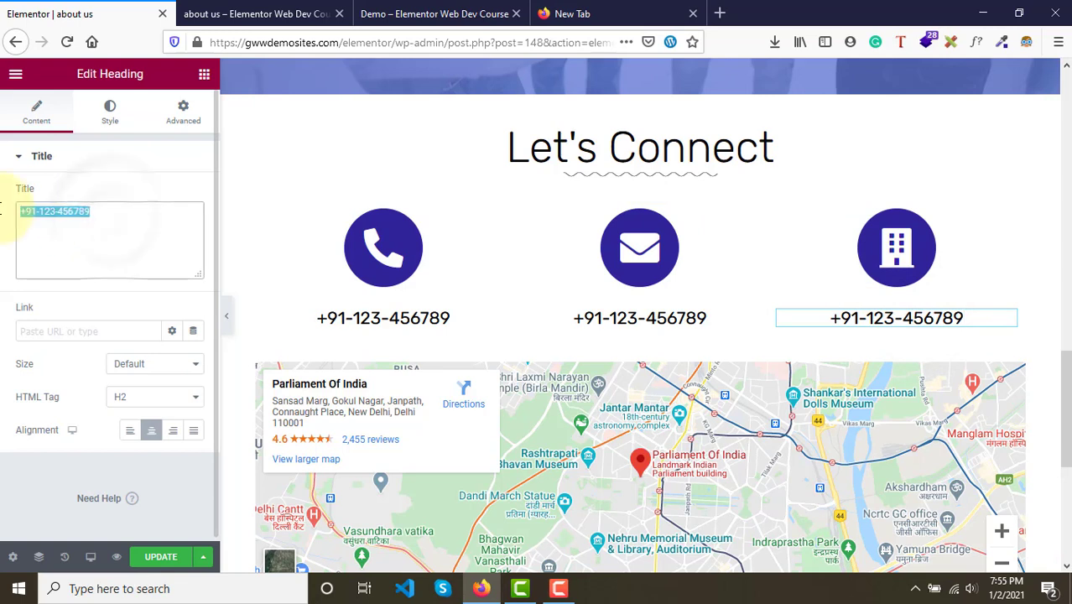
text(New Delhi)
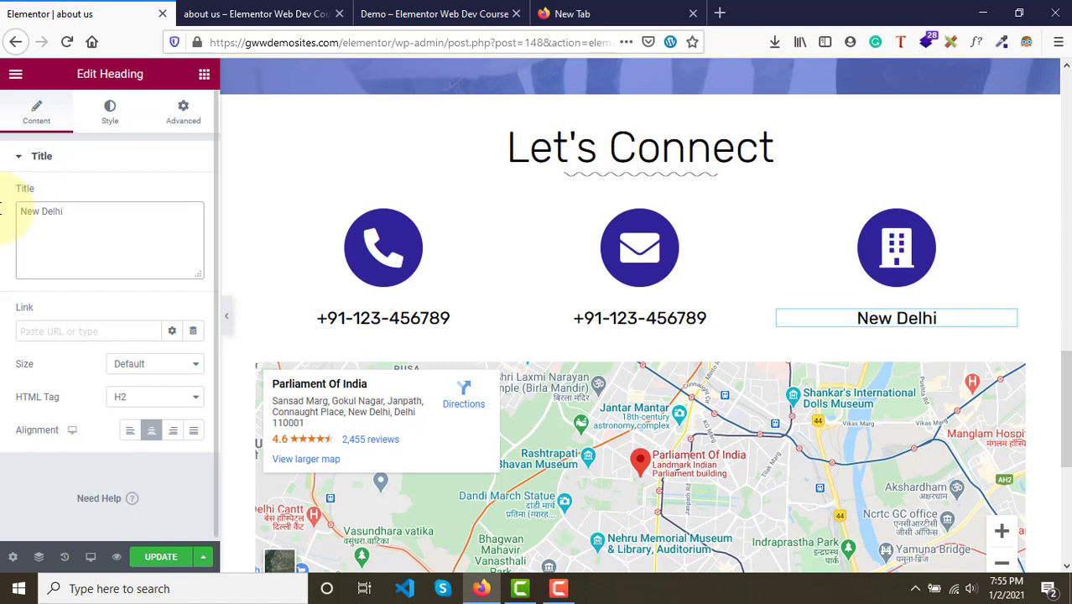
text(, In)
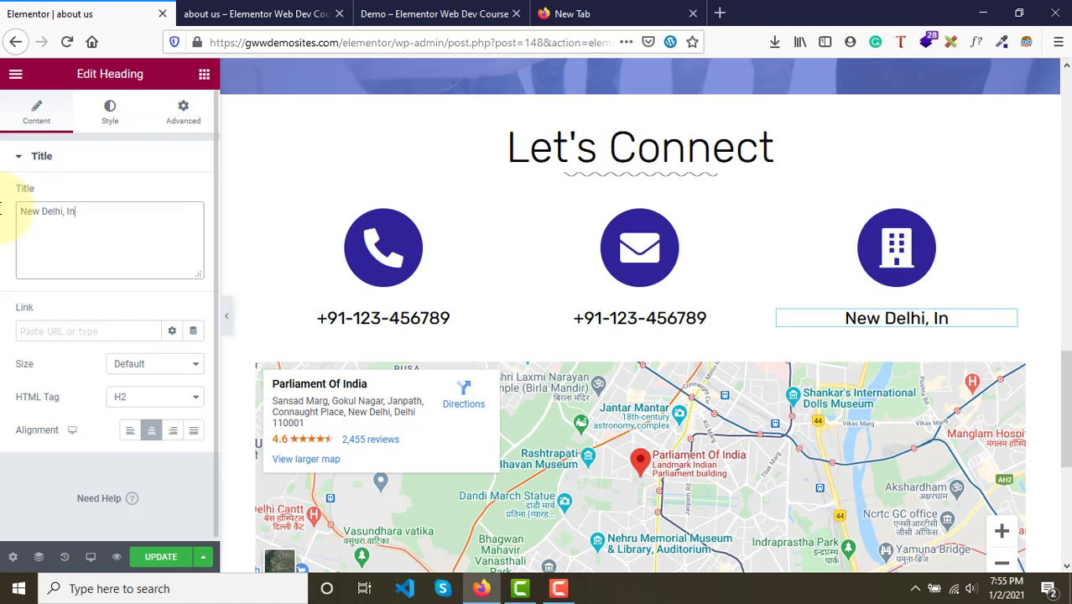
text(dia)
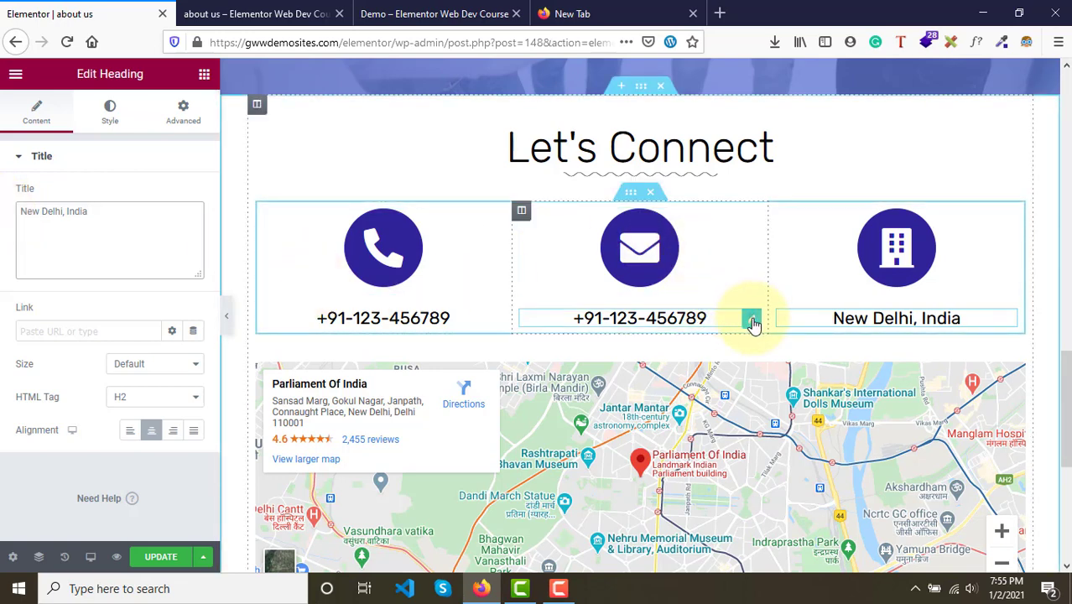
- Change the middle column's heading text to a contact e-mail address
click(751, 321)
drag(112, 216, 2, 206)
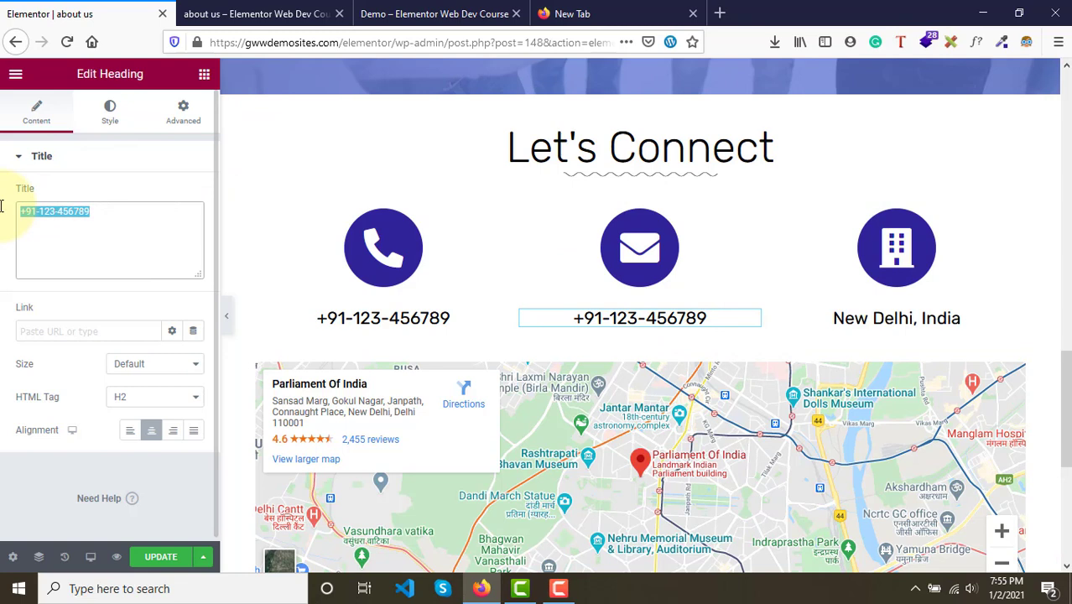
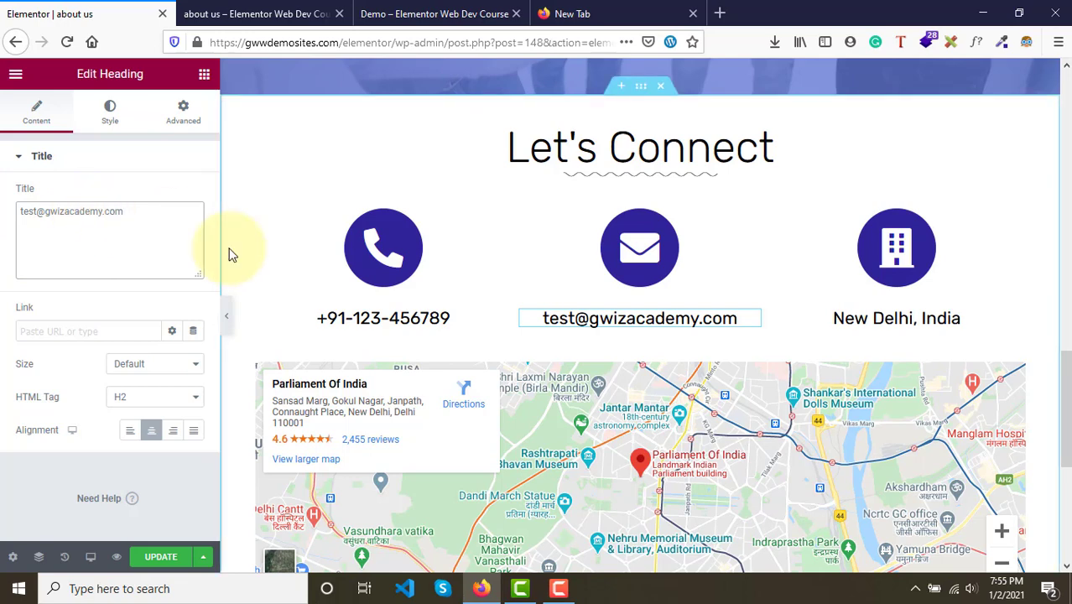
- Update the page and review the Let's Connect section in the preview tab
click(145, 558)
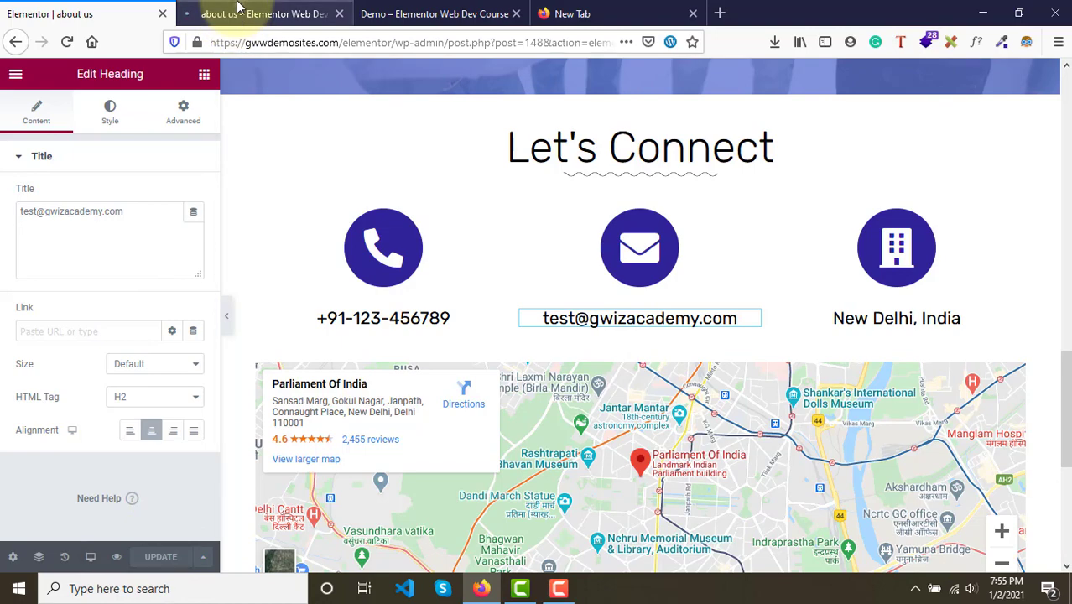
click(293, 13)
scroll(462, 257, down, 12)
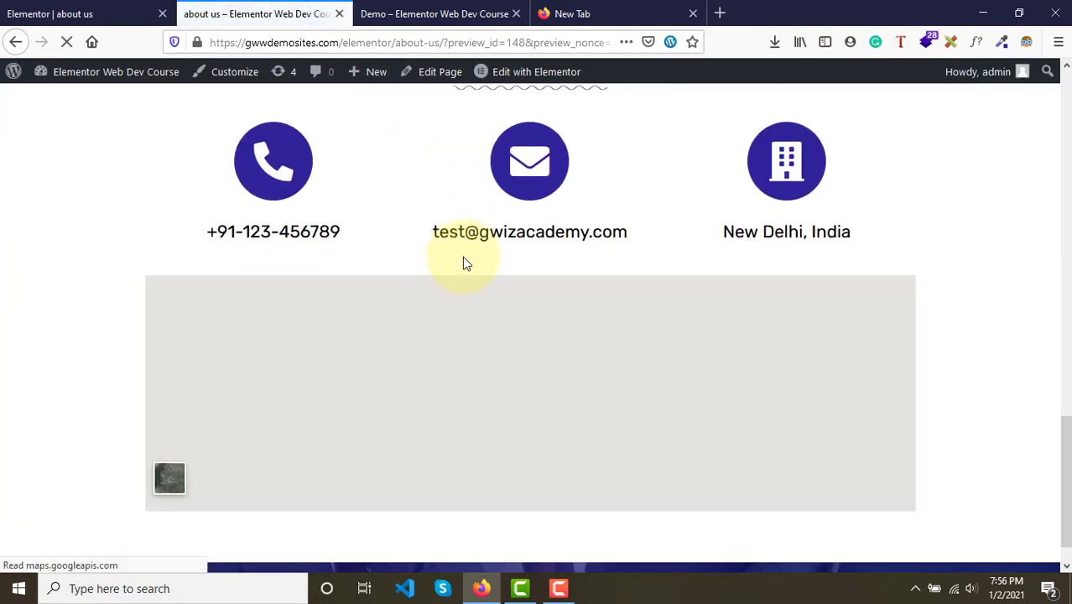
scroll(462, 257, up, 2)
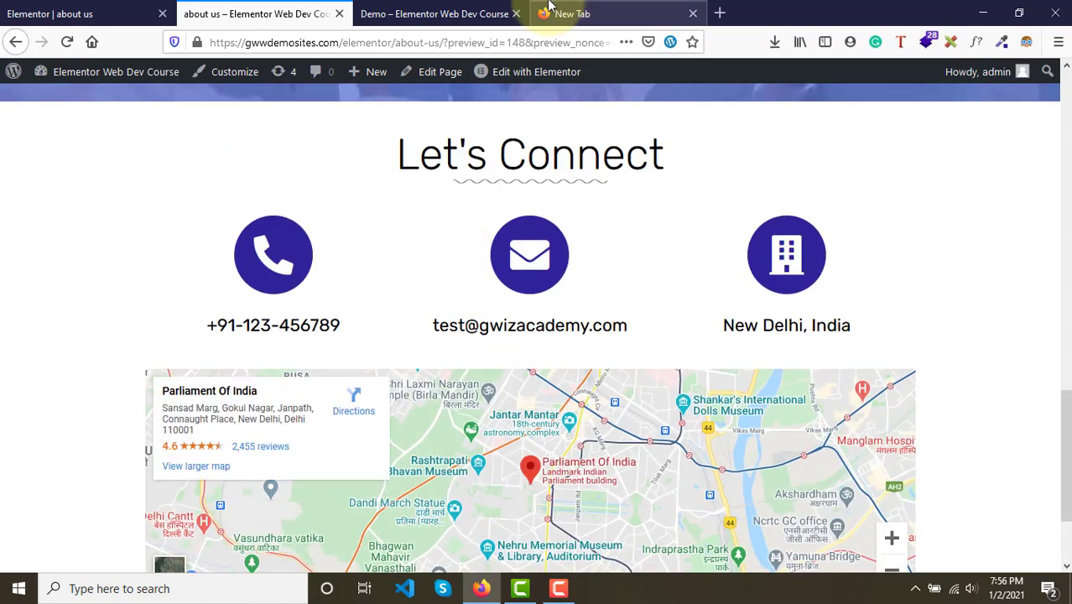
- Compare the preview's Let's Connect section and map with the same section on the demo page
key(ctrl+Tab)
click(480, 283)
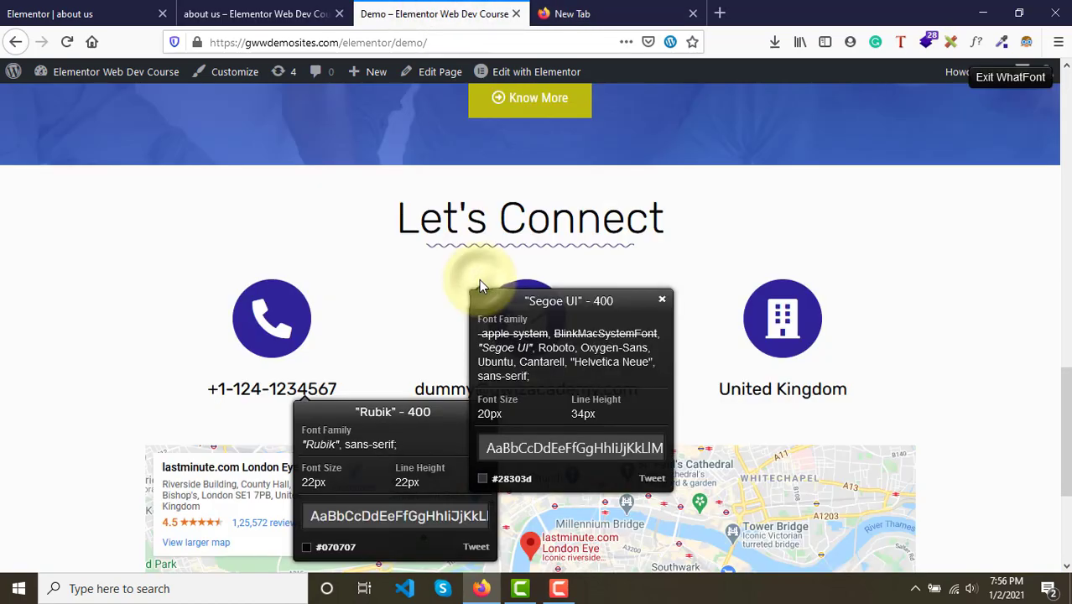
key(Escape)
scroll(479, 286, down, 5)
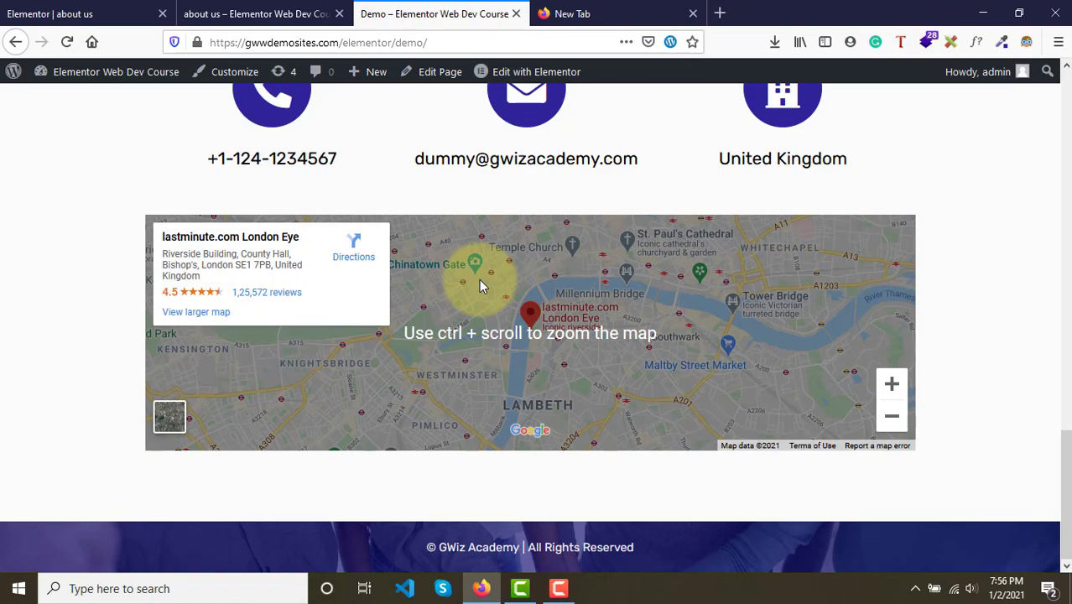
scroll(480, 282, up, 7)
scroll(480, 282, down, 7)
scroll(479, 285, up, 10)
scroll(479, 286, down, 10)
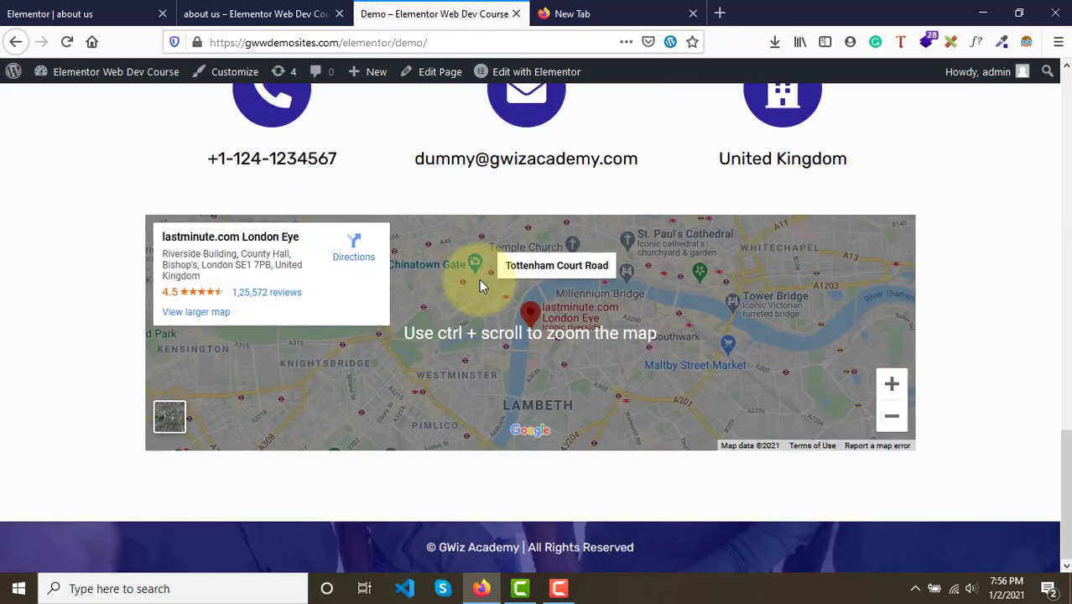
scroll(479, 286, up, 20)
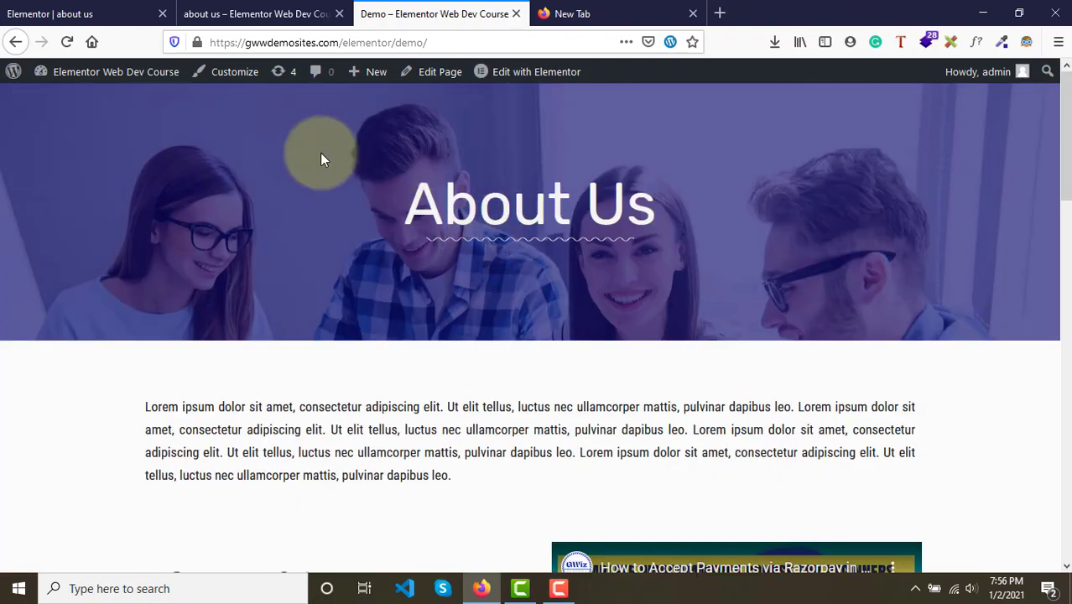
- Compare the About Us banner, intro text, Core-Values and Meet The Team sections between the preview and demo tabs
click(252, 13)
scroll(541, 229, up, 10)
scroll(541, 229, up, 3)
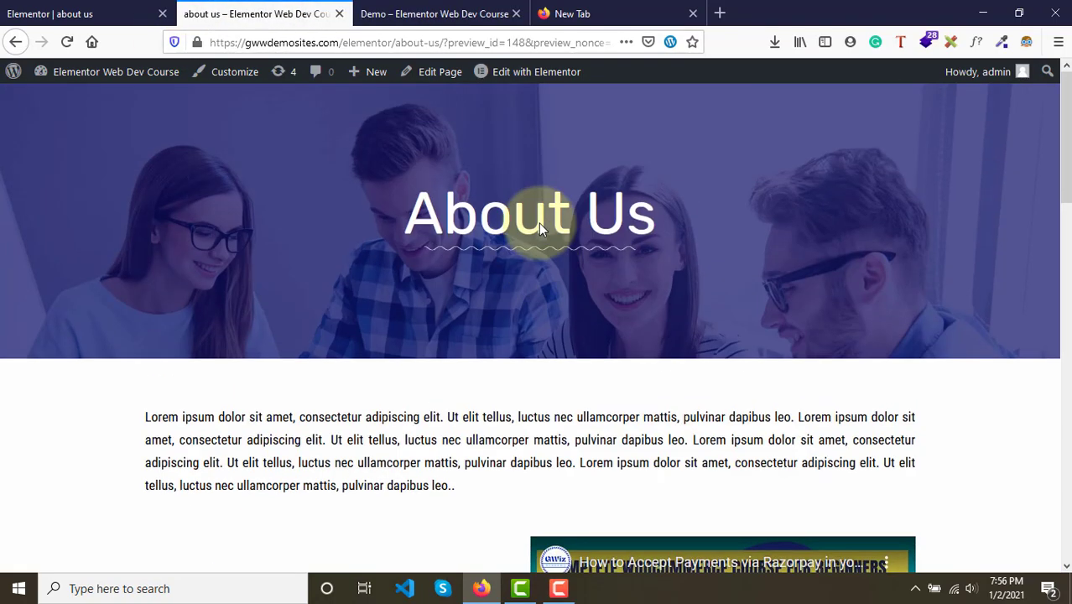
click(472, 14)
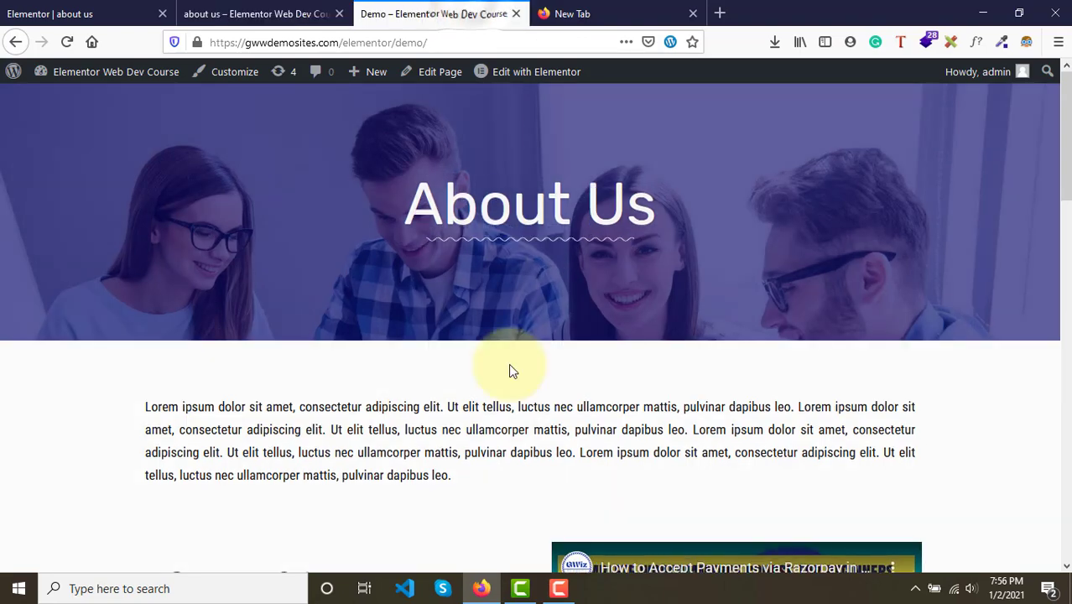
scroll(510, 365, down, 3)
scroll(436, 252, down, 2)
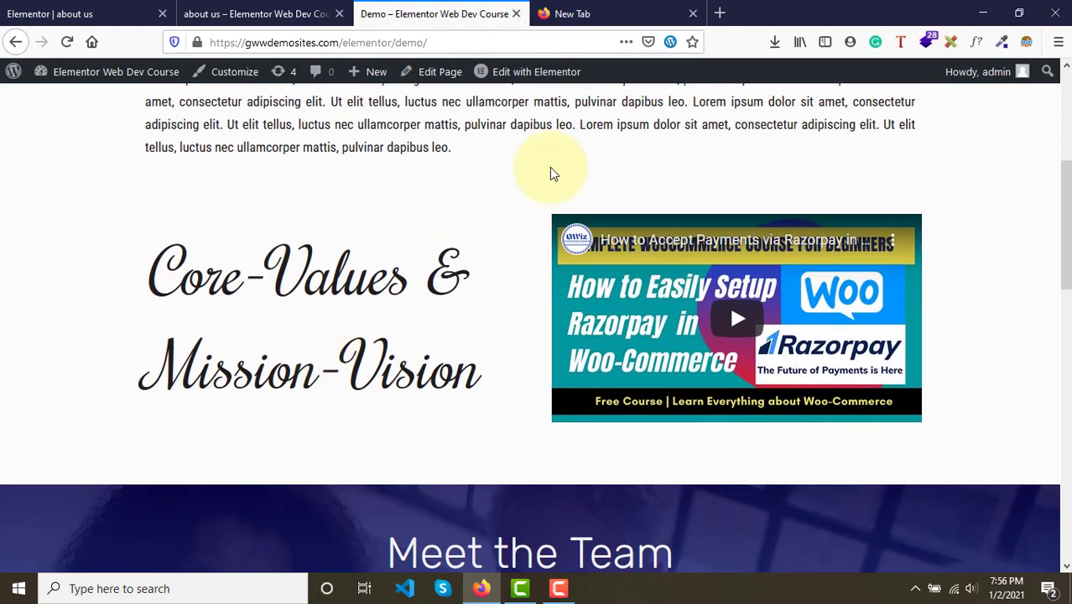
click(263, 13)
scroll(475, 327, down, 4)
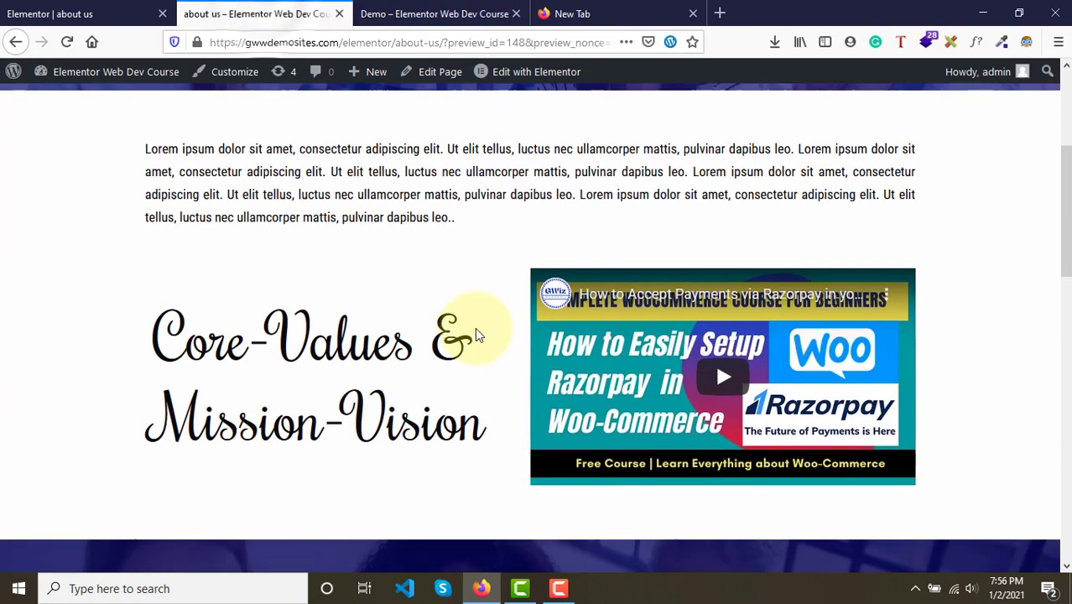
scroll(547, 364, down, 5)
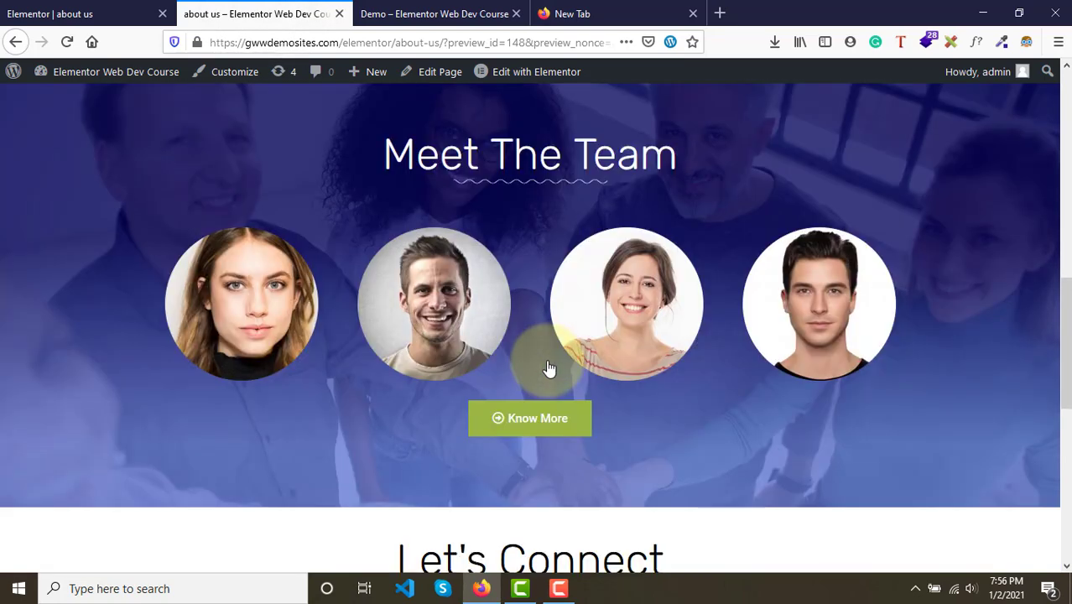
click(430, 13)
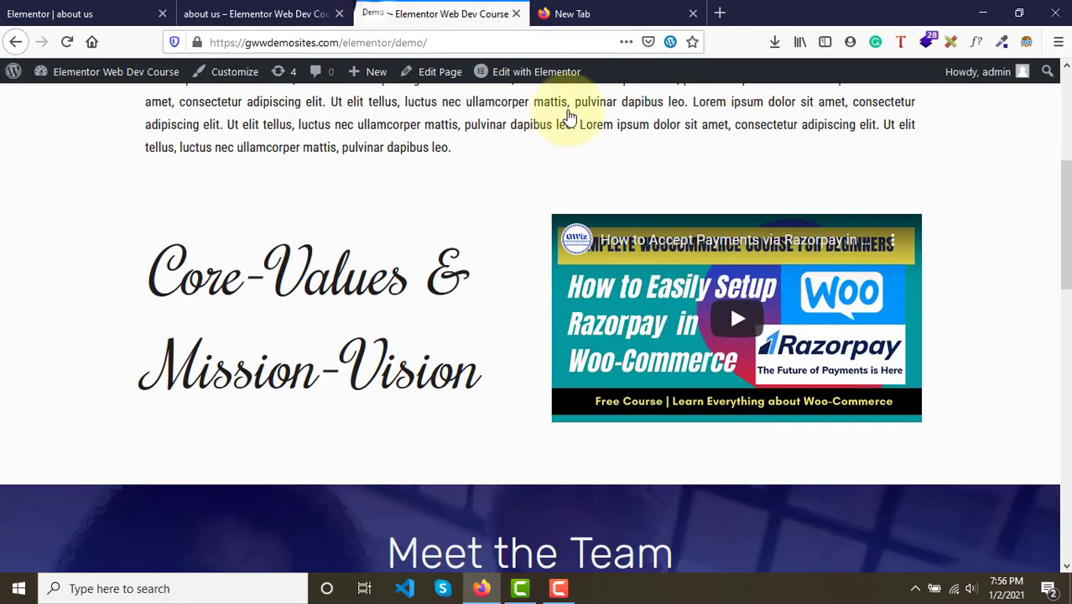
scroll(669, 359, down, 5)
scroll(673, 360, up, 1)
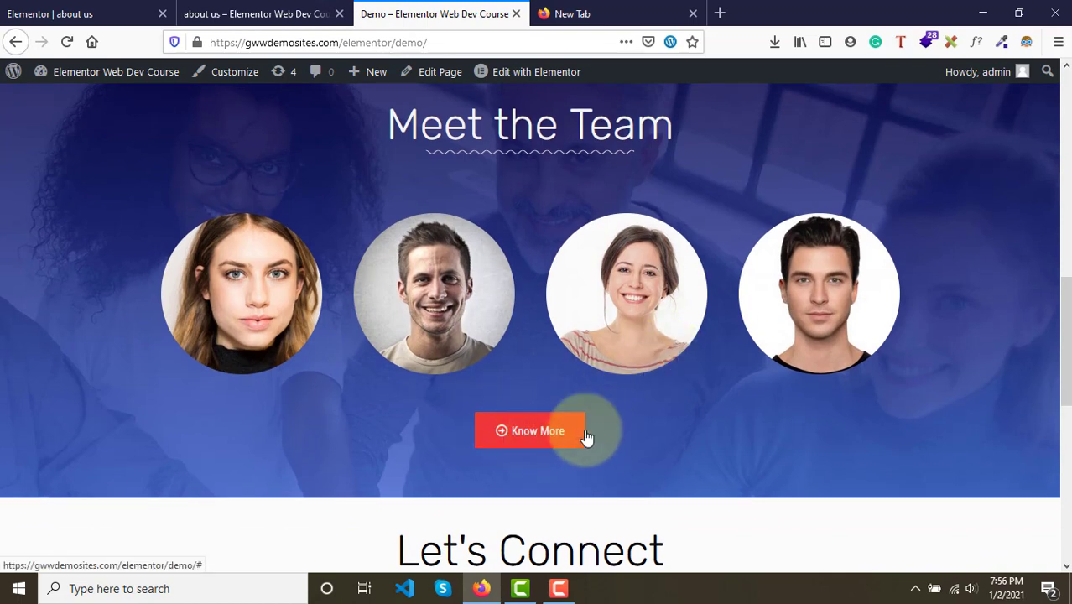
click(250, 14)
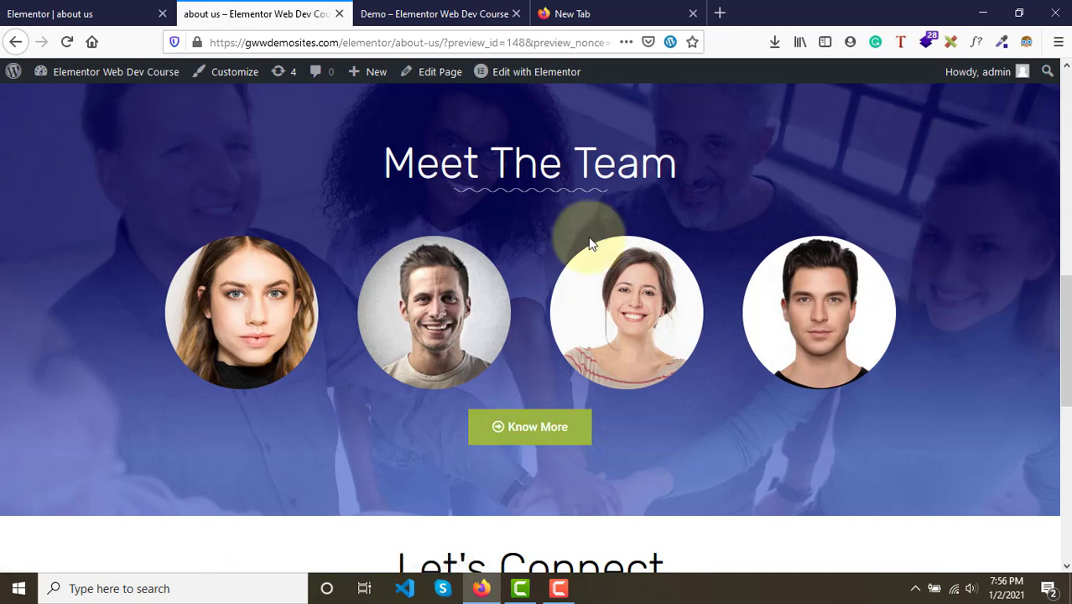
- Check the contact details and embedded map once more, switching between the preview and demo tabs
click(400, 9)
click(296, 9)
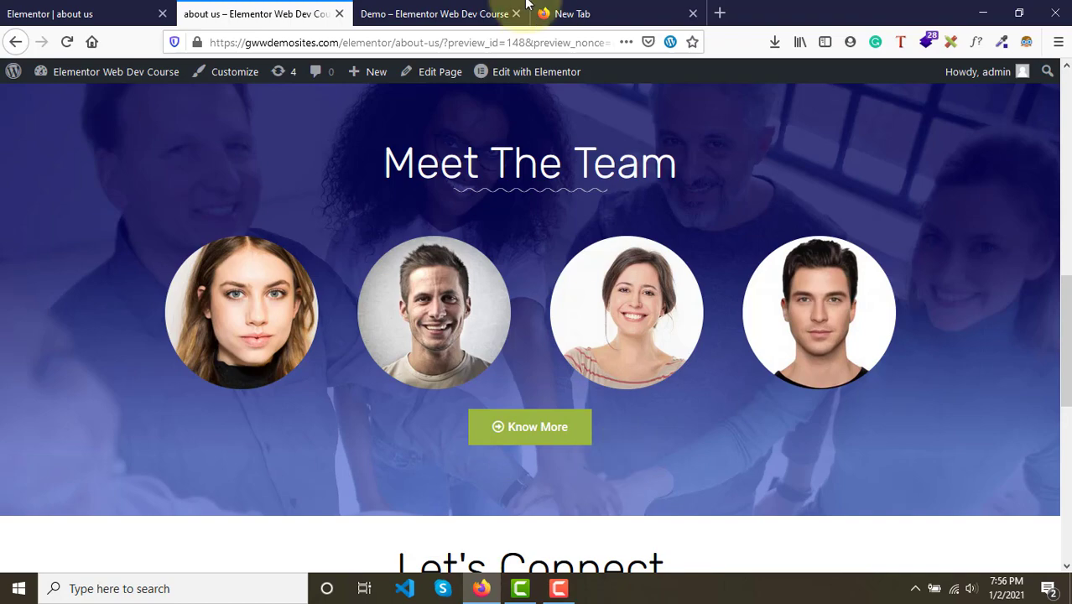
click(434, 13)
click(314, 10)
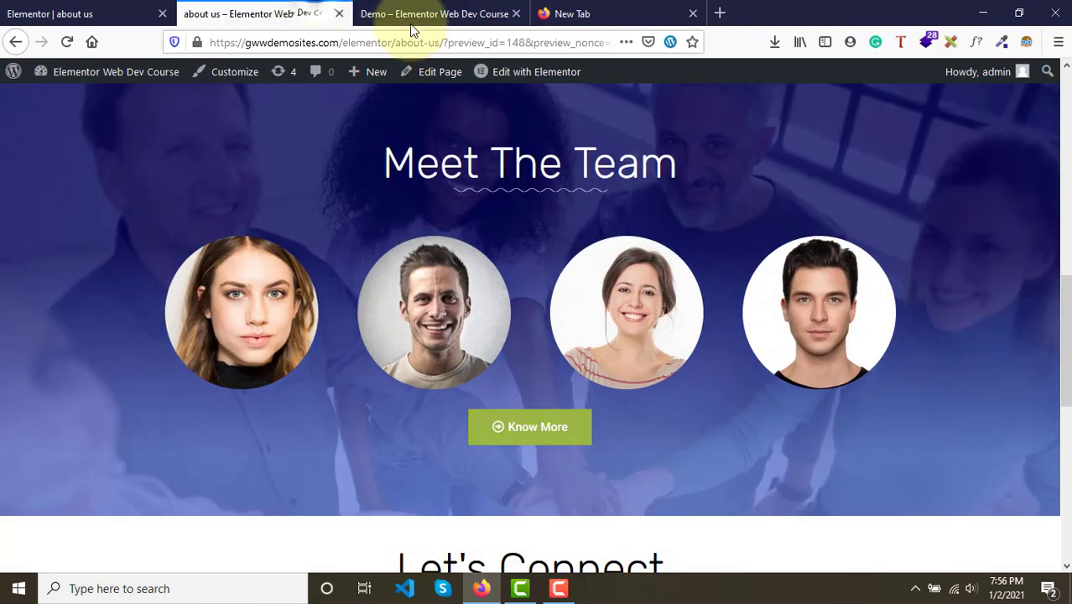
scroll(575, 441, down, 5)
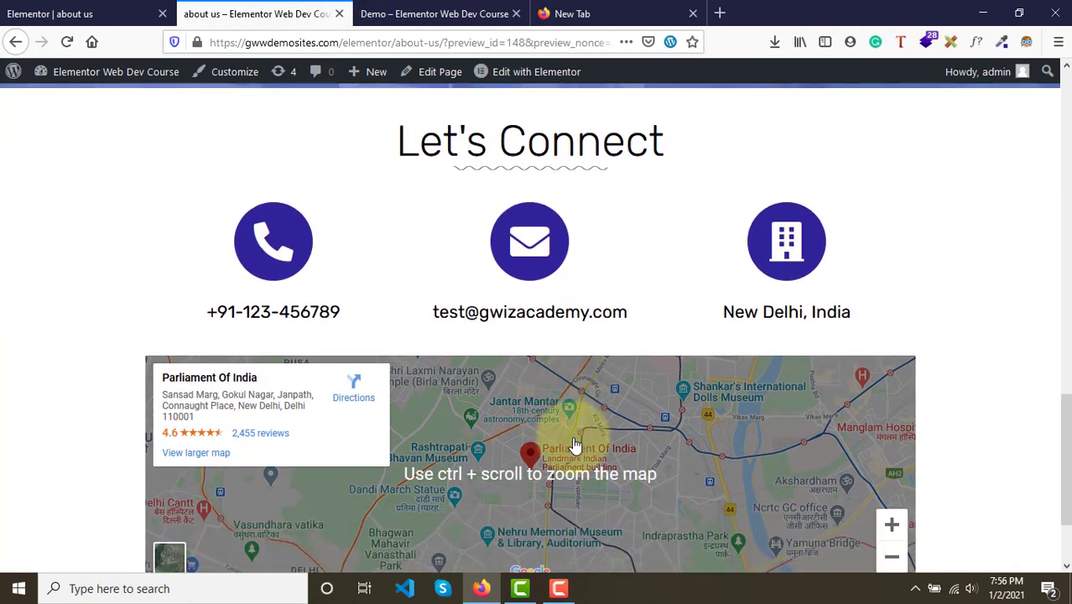
click(434, 14)
scroll(561, 328, down, 4)
scroll(561, 328, down, 1)
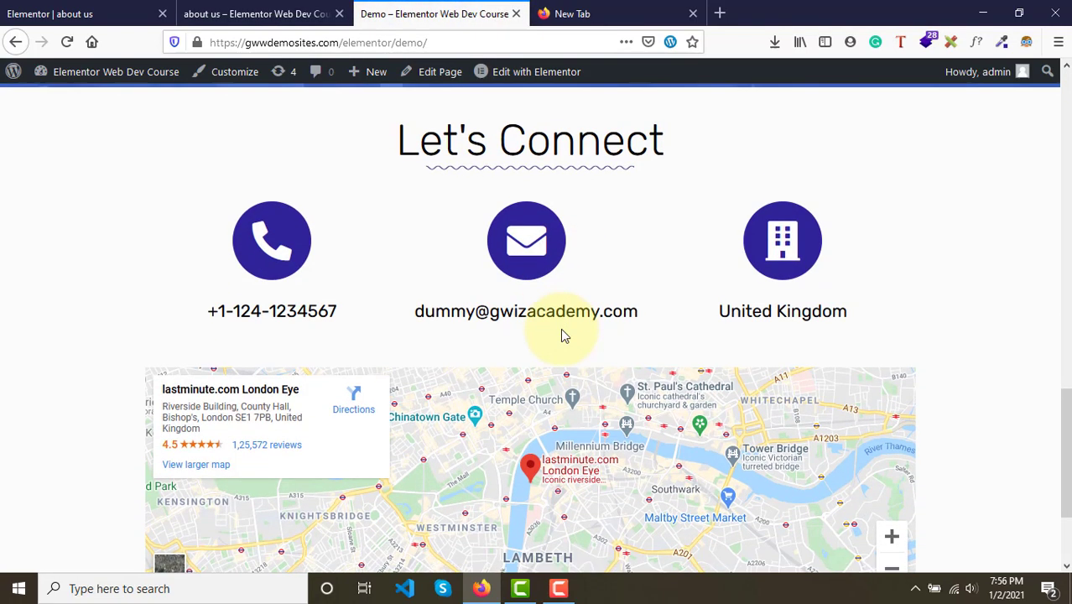
scroll(771, 365, down, 3)
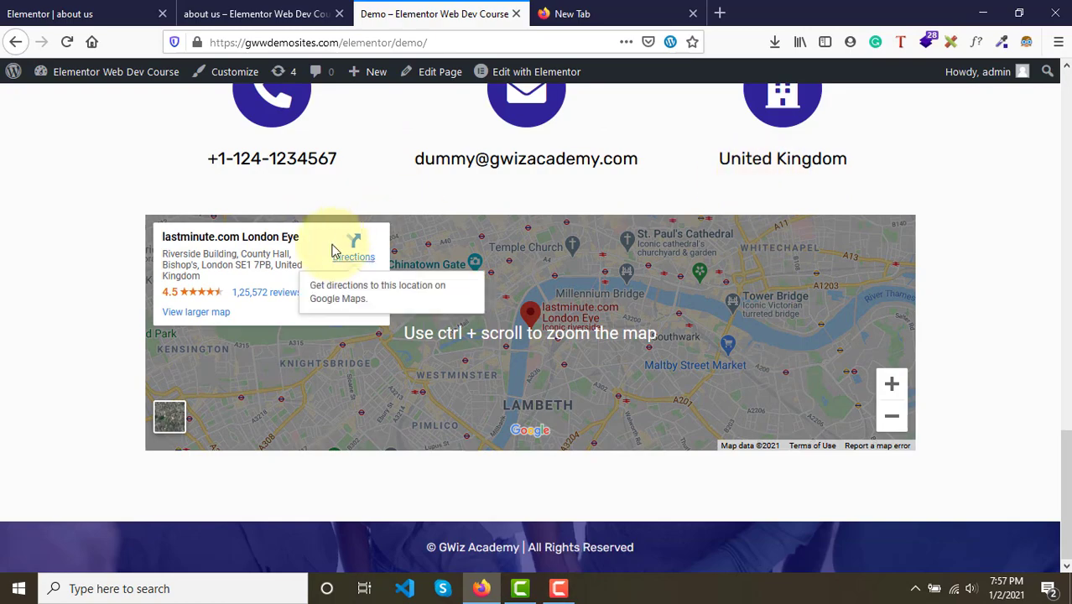
click(252, 14)
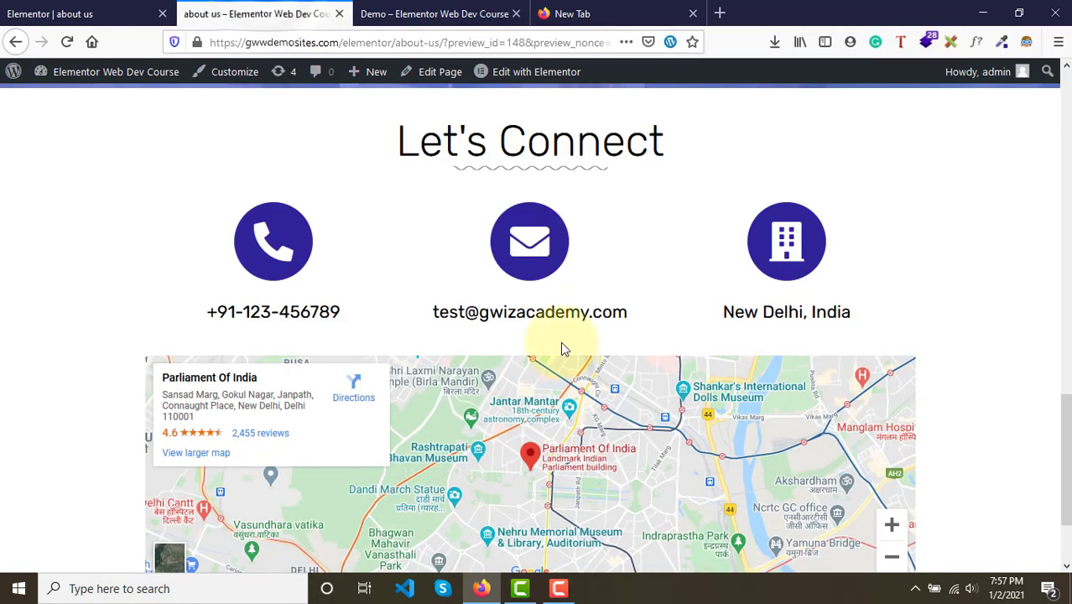
scroll(560, 342, down, 2)
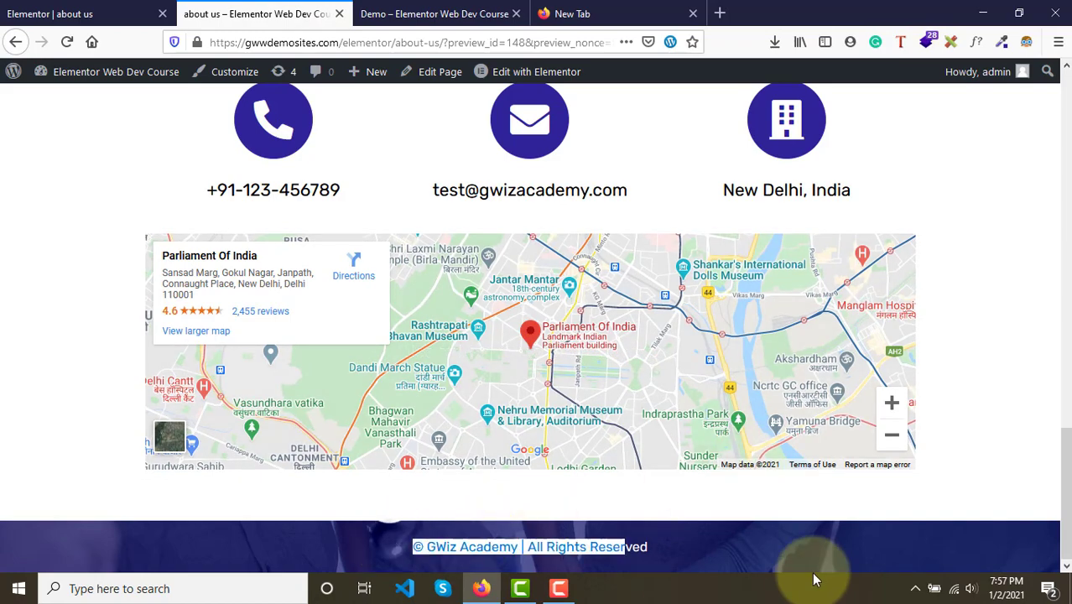
click(359, 7)
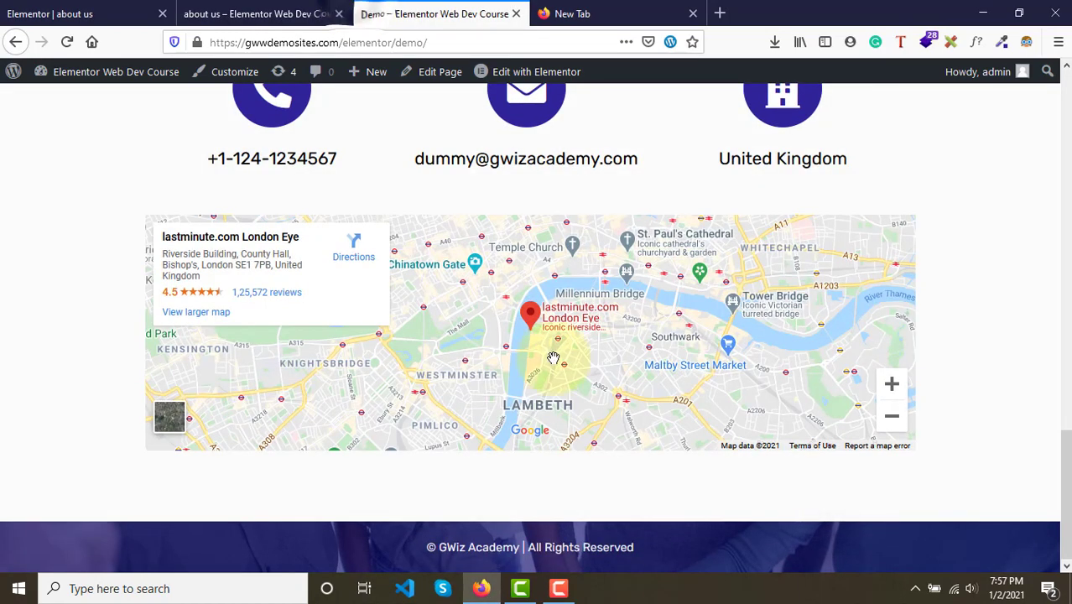
scroll(553, 358, down, 2)
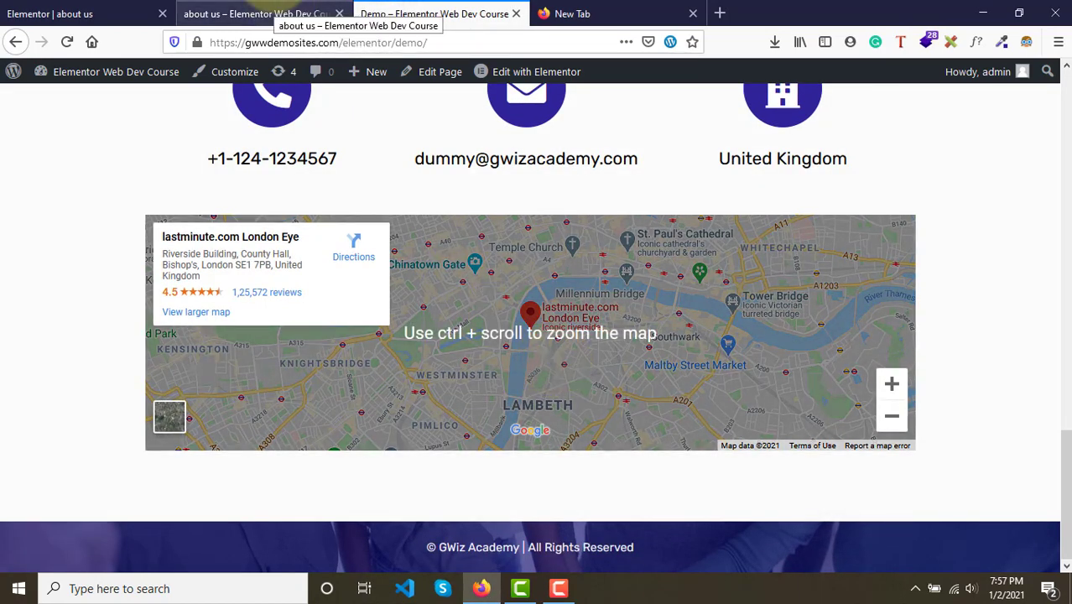
click(276, 14)
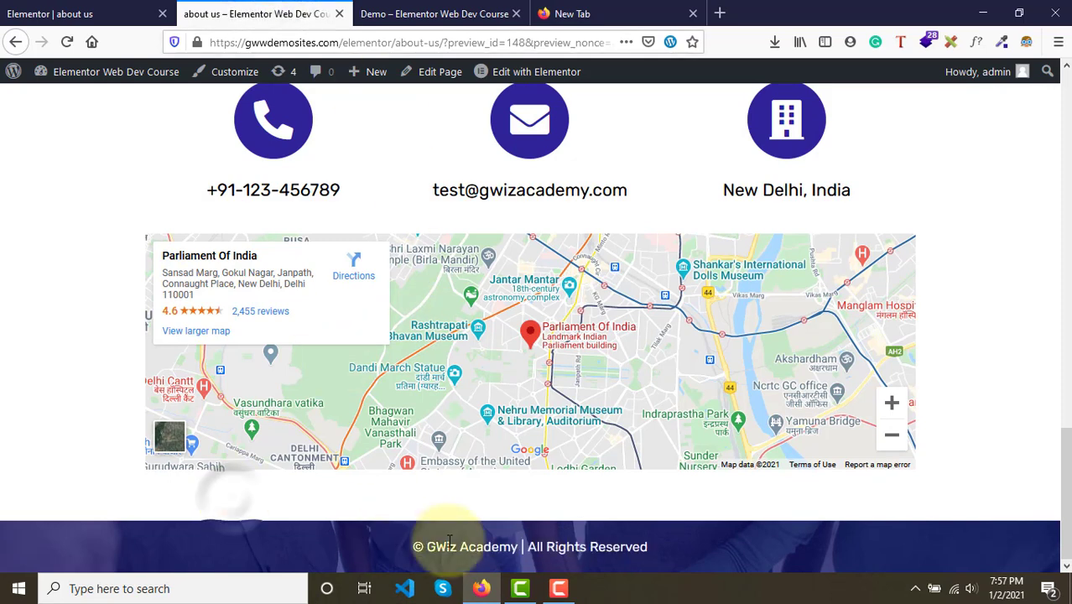
- Examine the footer copyright text on the preview and demo pages, then review the page from the top
drag(422, 546, 702, 546)
click(702, 546)
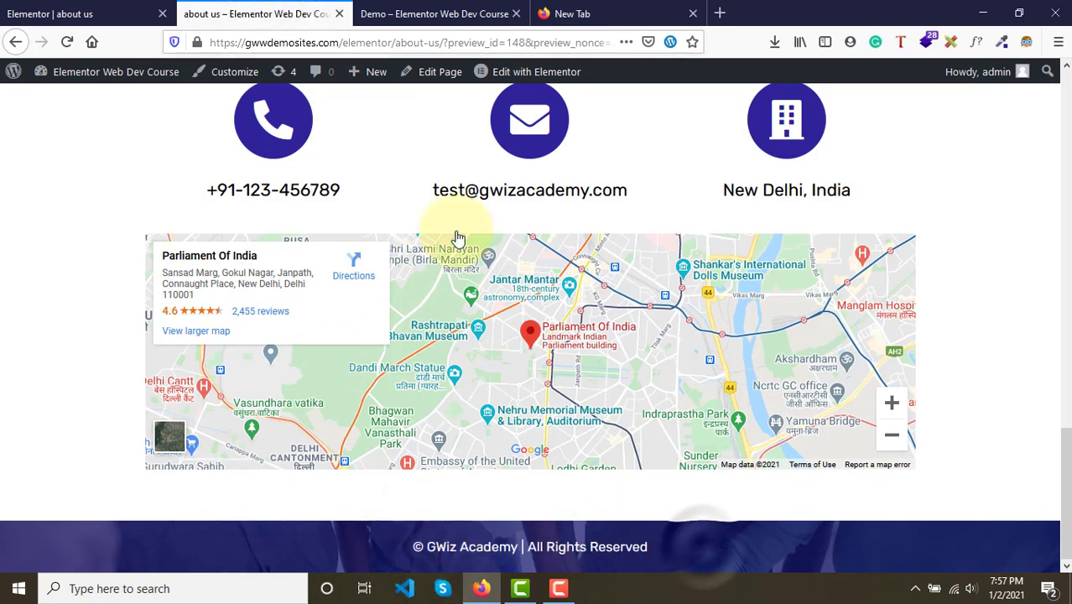
click(442, 10)
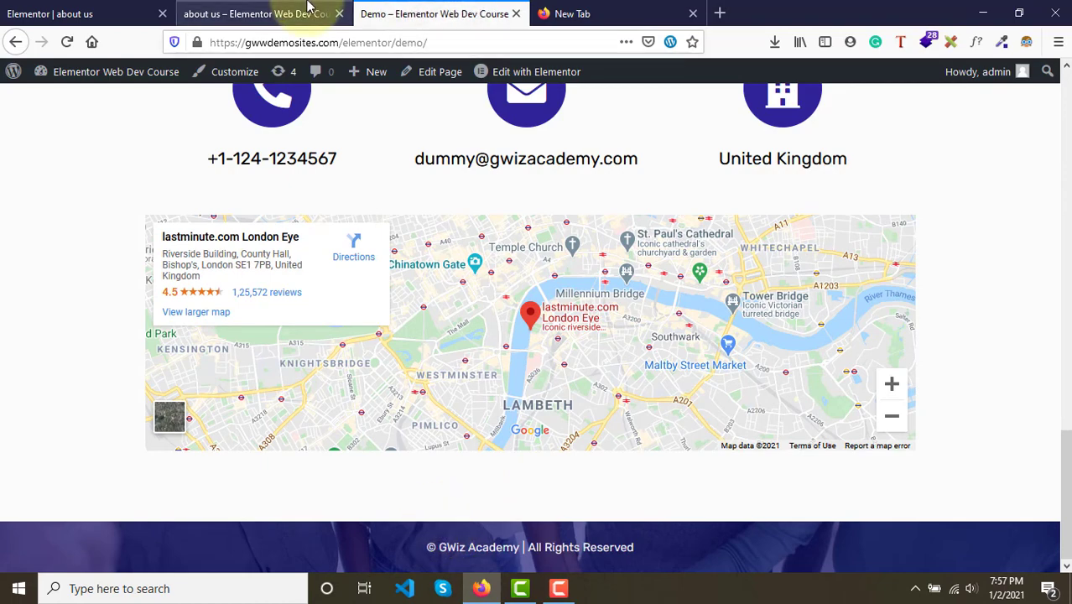
click(269, 13)
drag(403, 549, 625, 563)
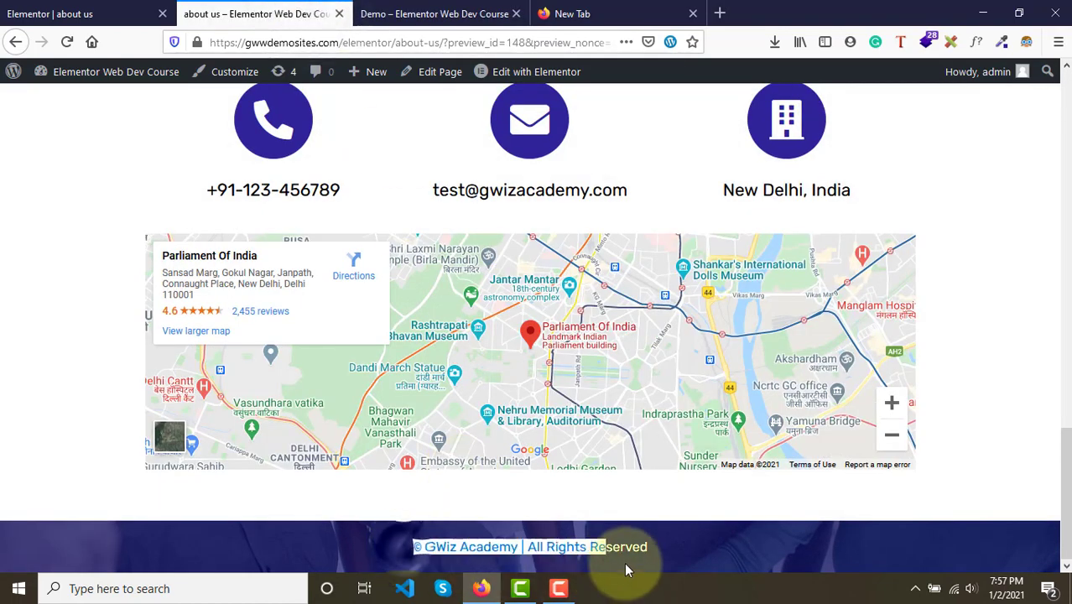
click(654, 559)
key(Home)
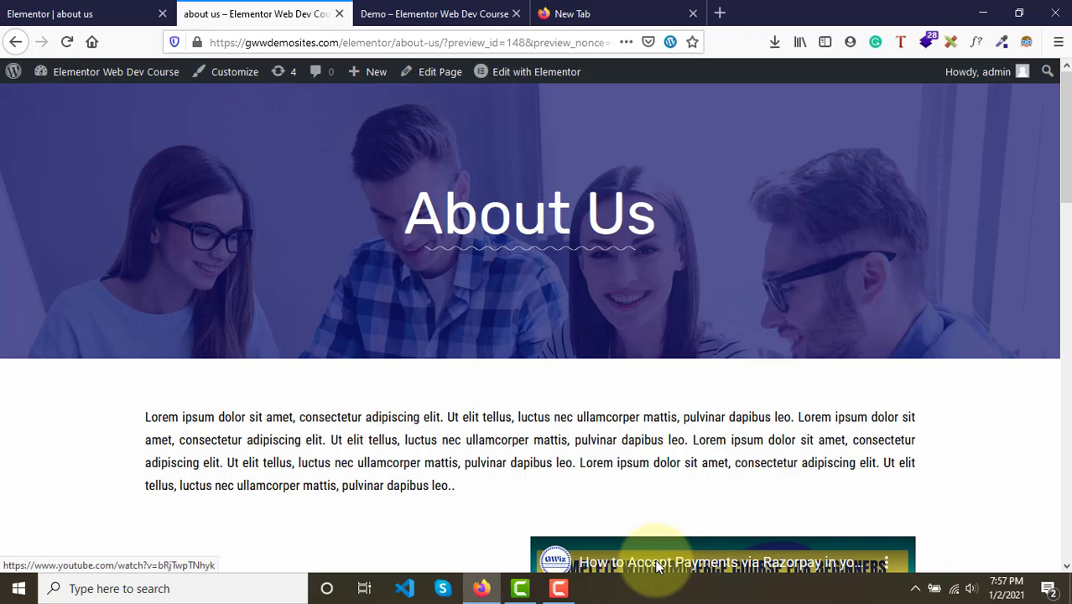
scroll(445, 248, down, 3)
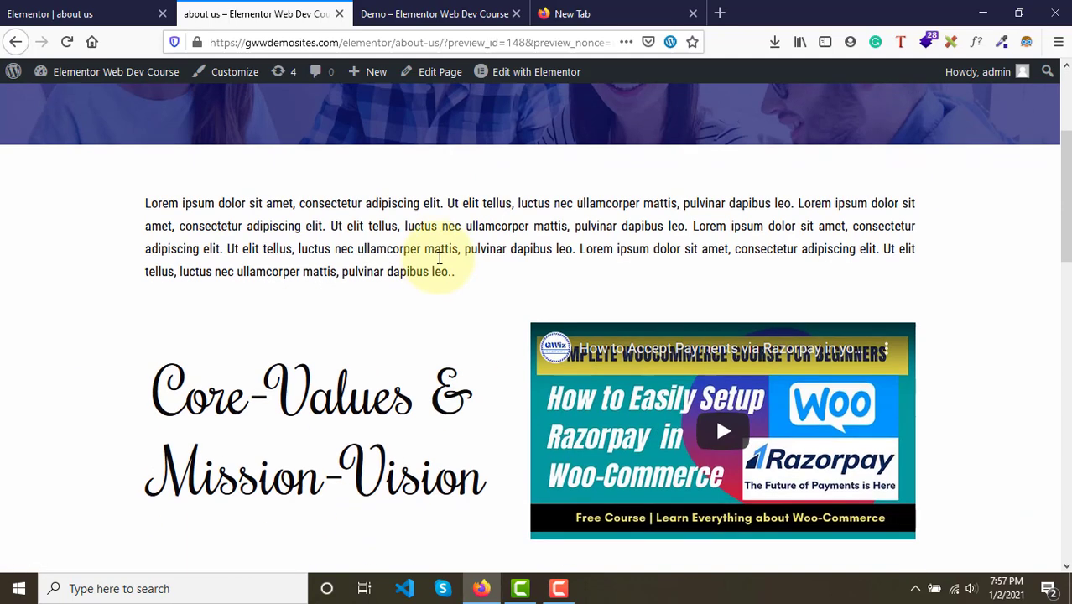
scroll(427, 222, up, 3)
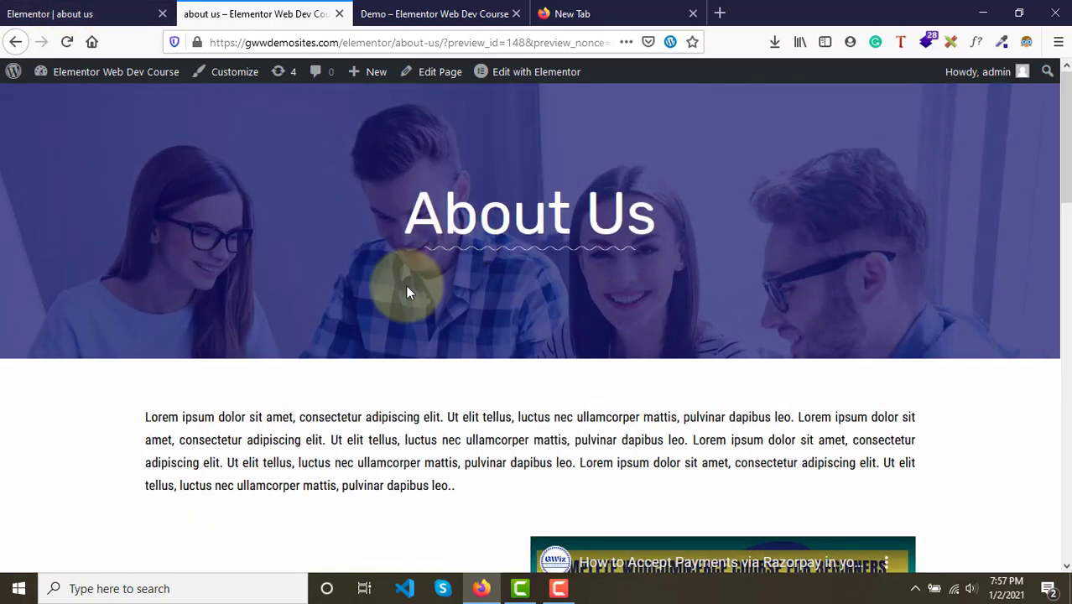
scroll(407, 292, down, 3)
scroll(407, 292, up, 3)
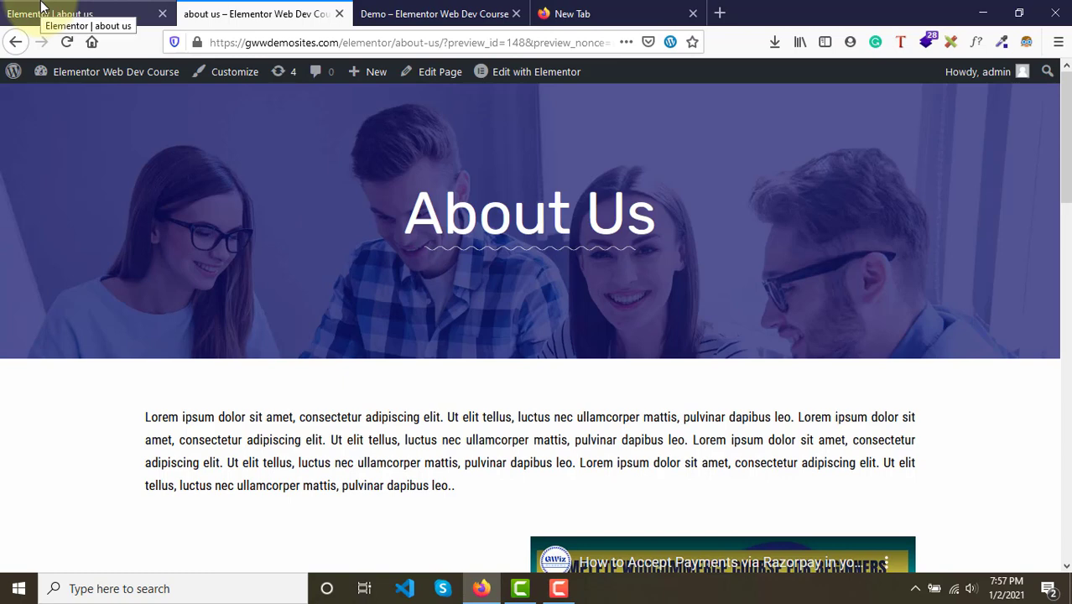
- Return to the Elementor editor and open the widgets panel, browsing the Basic widget category
click(68, 6)
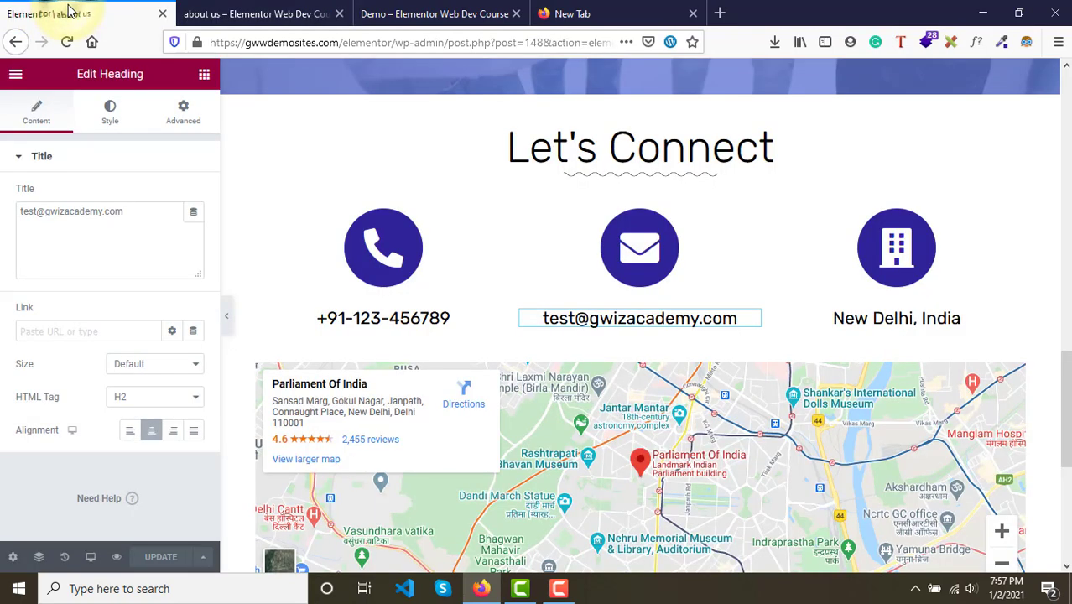
click(202, 77)
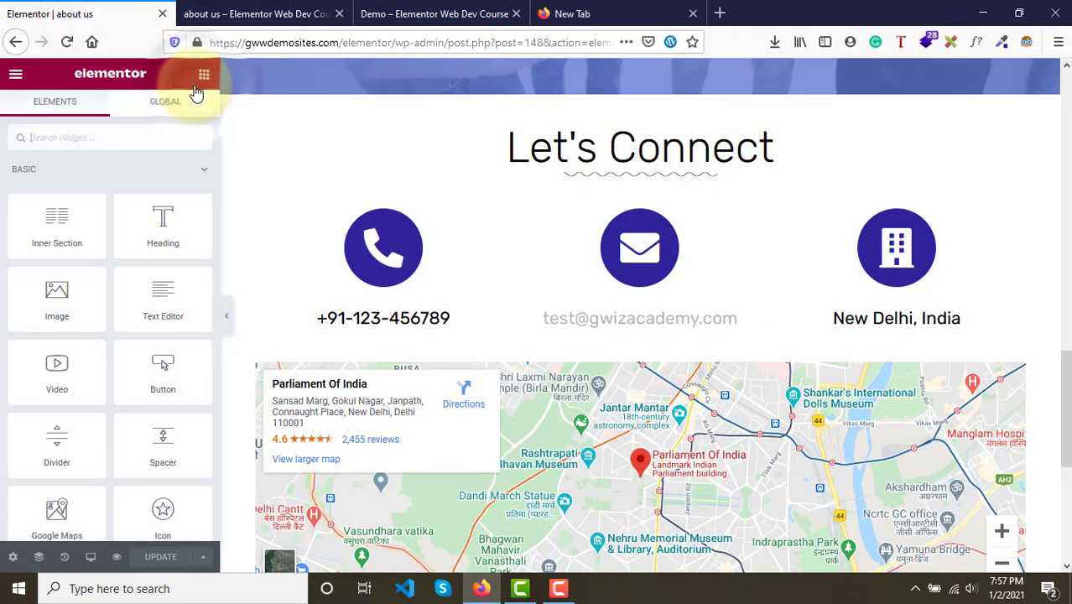
click(47, 180)
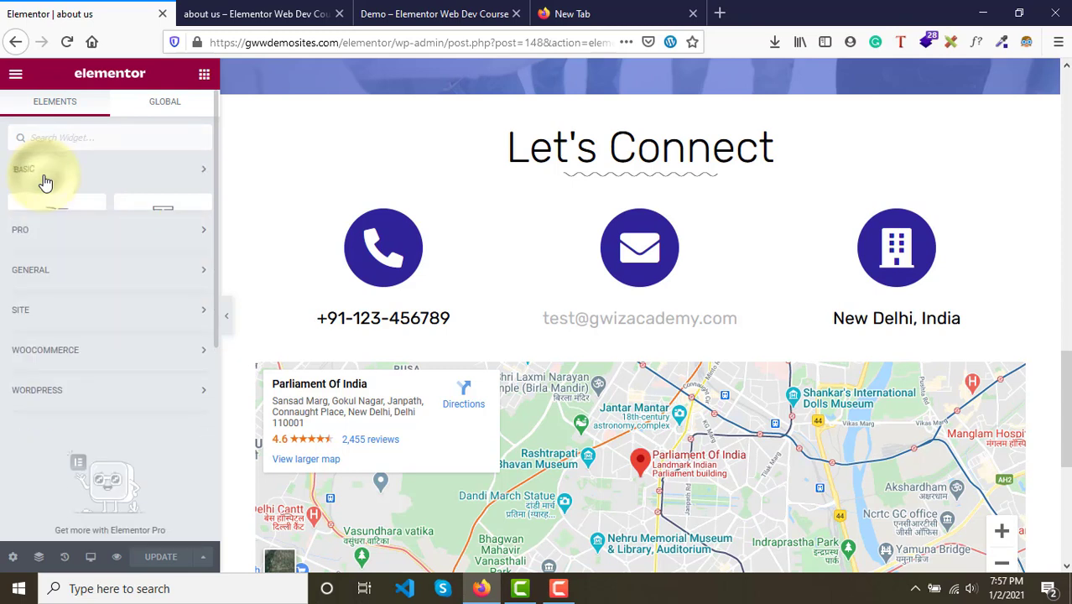
click(44, 178)
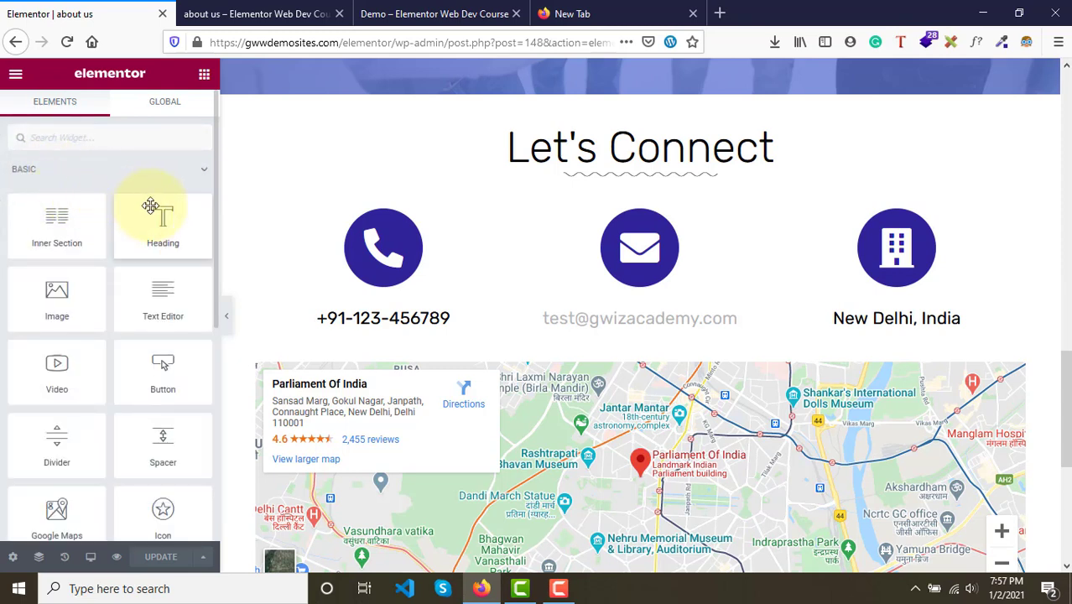
scroll(157, 470, down, 2)
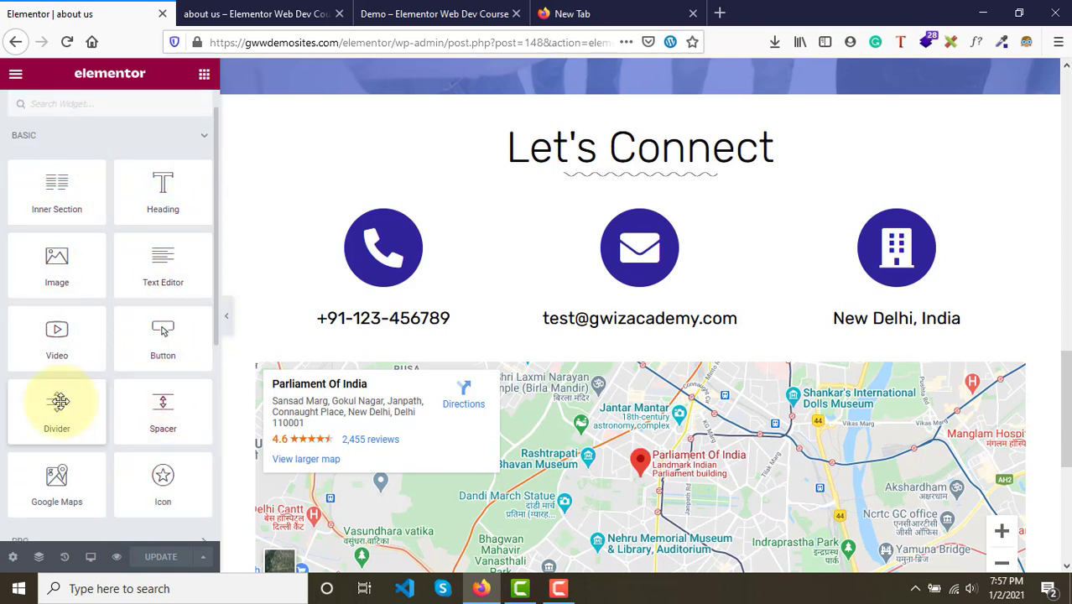
click(17, 145)
scroll(493, 223, up, 5)
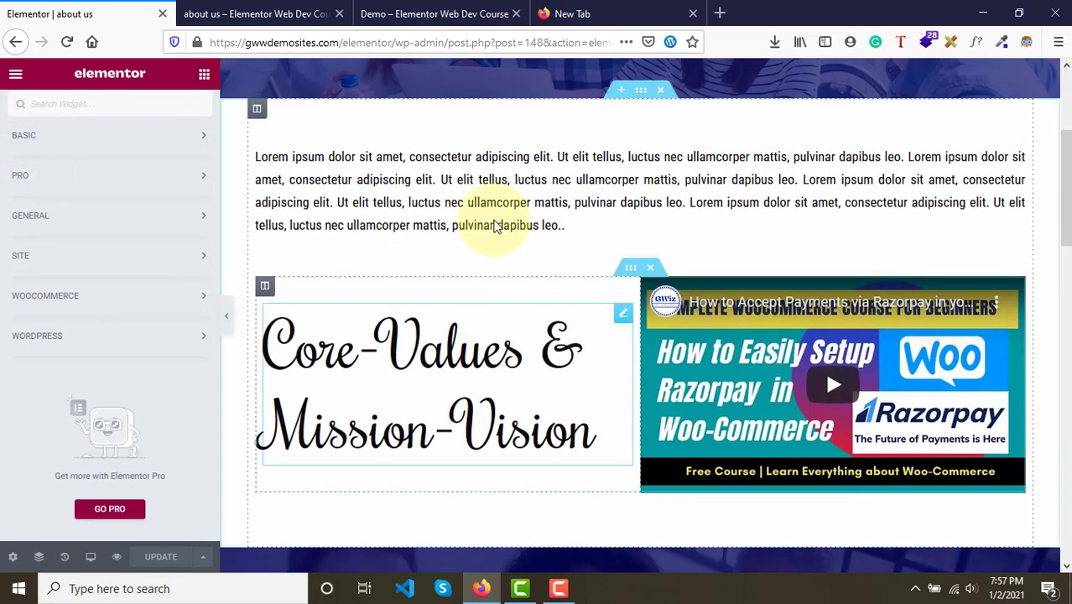
- Review the preview page from the About Us banner down to the Let's Connect section
scroll(493, 223, up, 3)
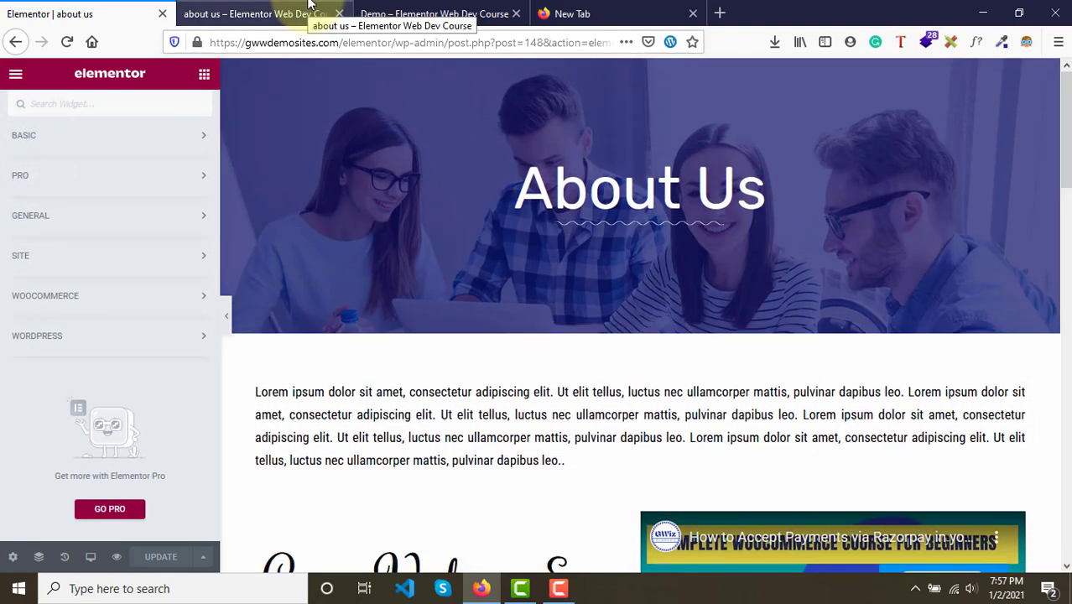
click(308, 6)
scroll(612, 333, down, 6)
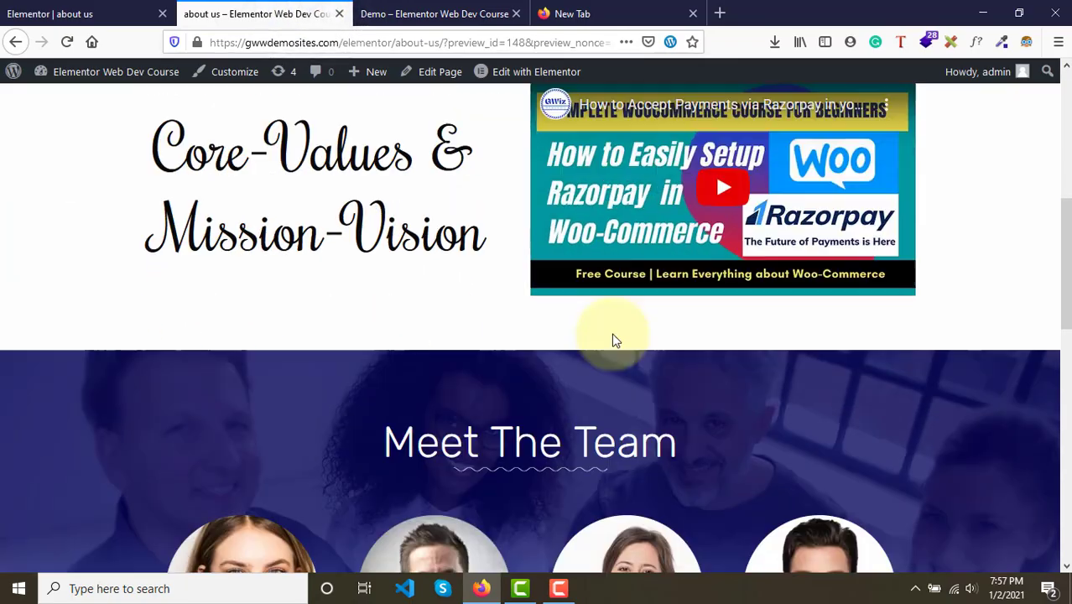
scroll(612, 333, down, 5)
scroll(613, 333, up, 10)
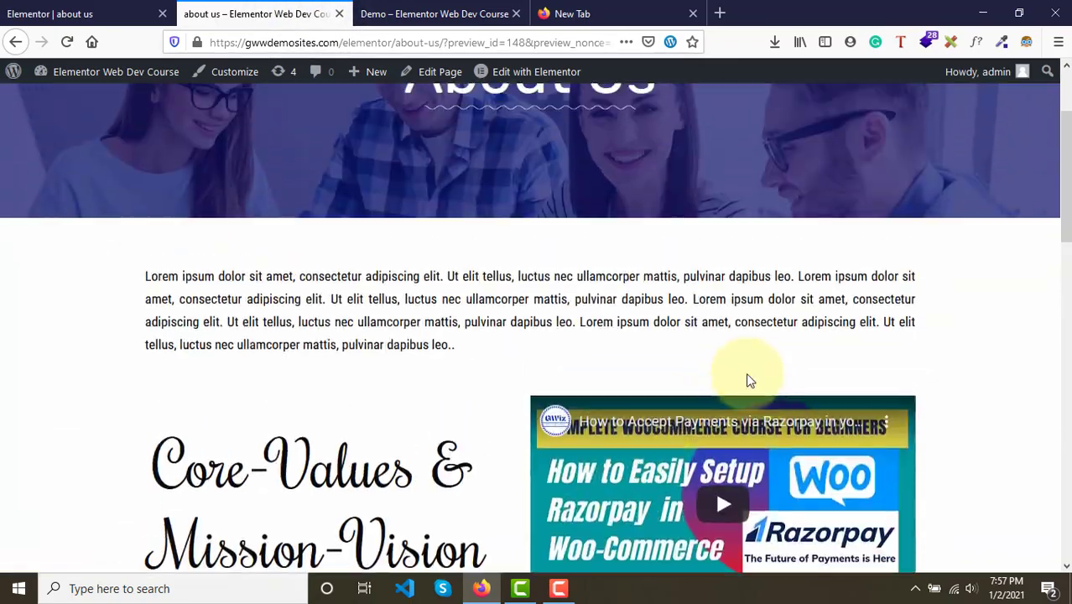
scroll(411, 428, down, 3)
scroll(336, 383, up, 4)
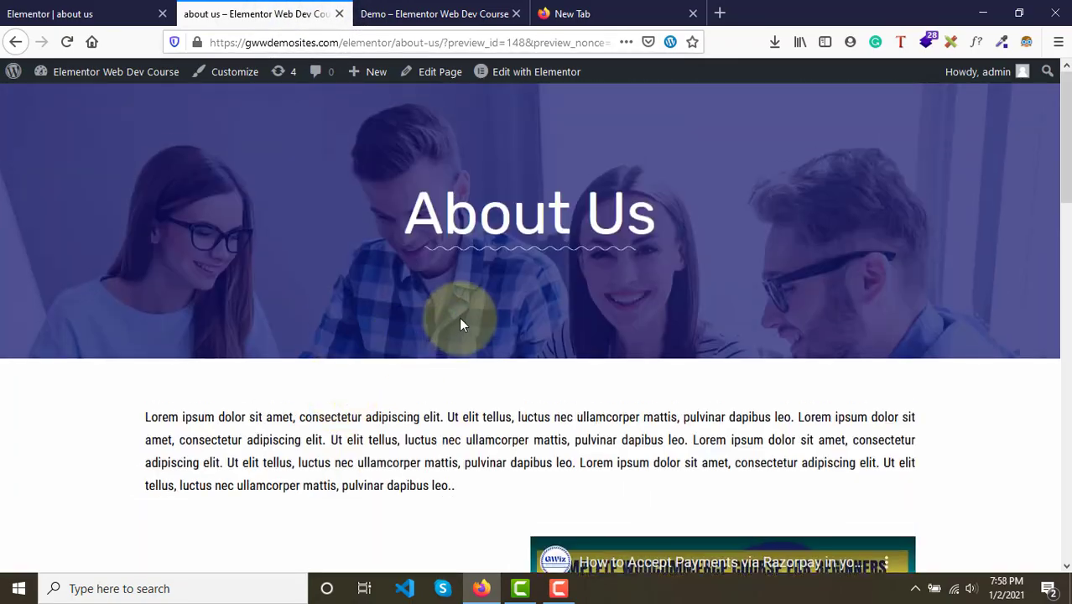
scroll(458, 275, down, 8)
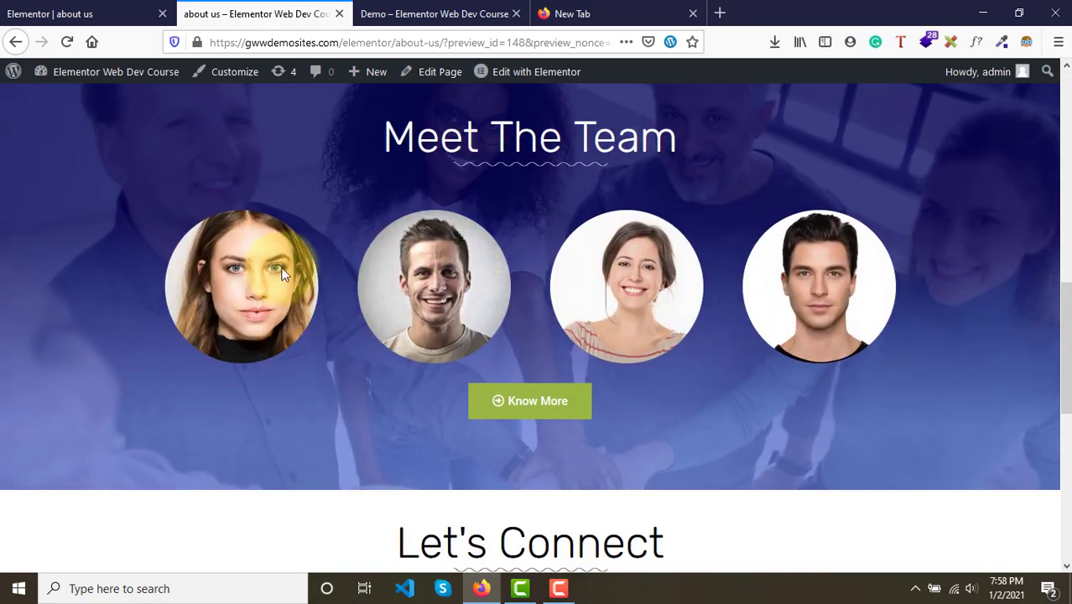
scroll(549, 441, down, 6)
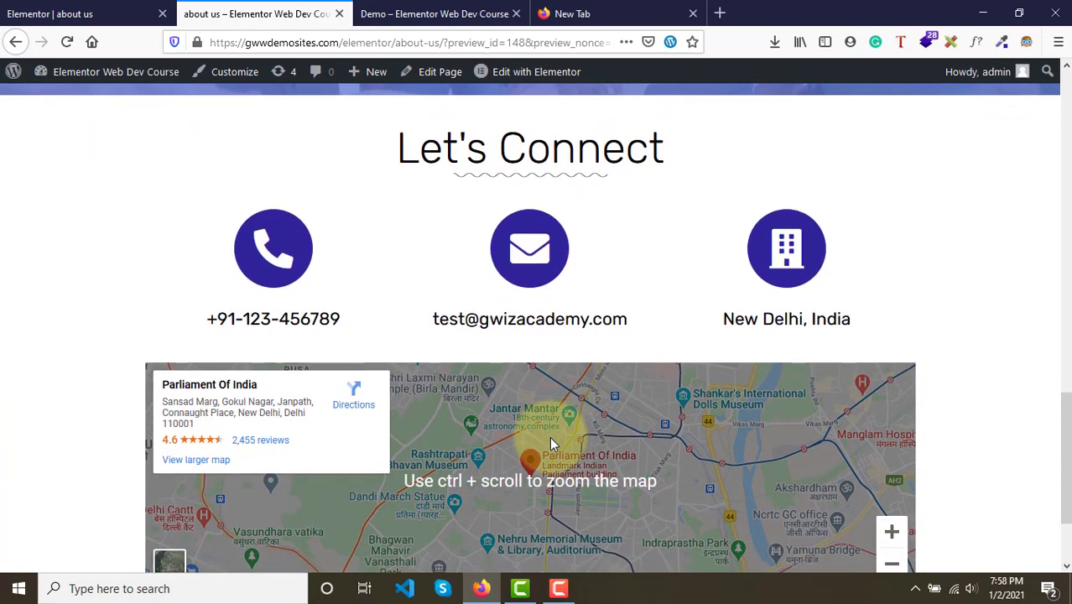
scroll(551, 443, up, 13)
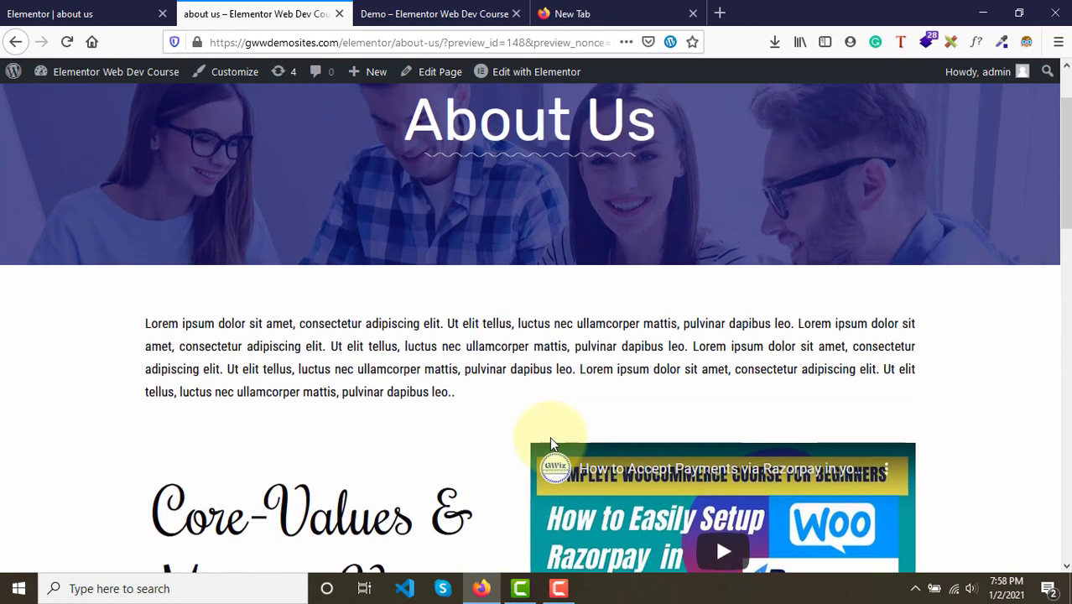
- Switch back to the editor and expand the General widget category in the widgets panel
click(48, 6)
click(84, 146)
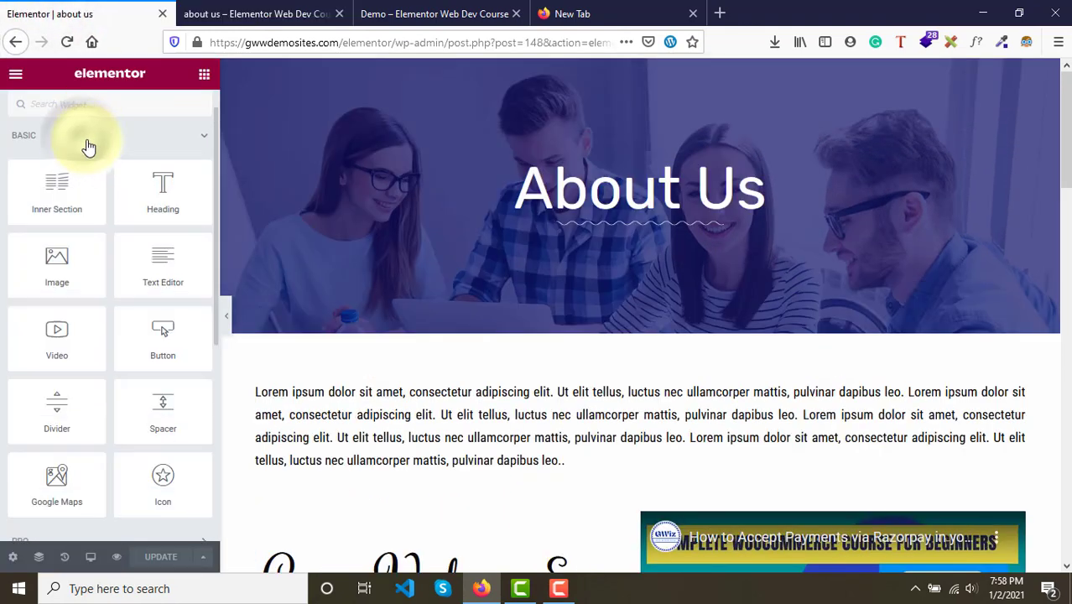
click(110, 149)
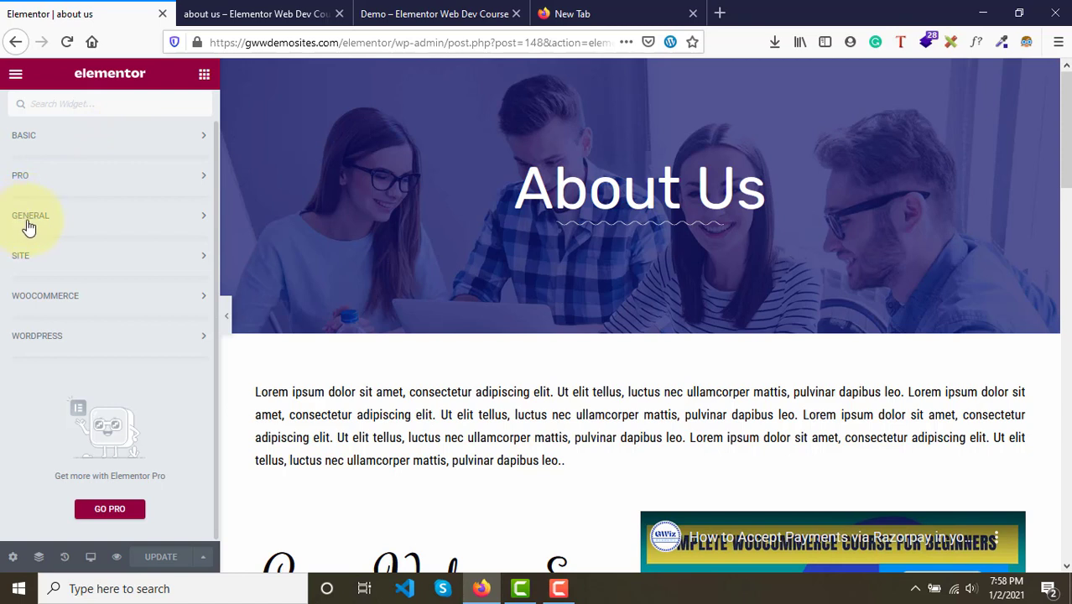
click(36, 227)
- Browse the widgets in the General category to find one suitable for the contact icons
scroll(36, 227, down, 2)
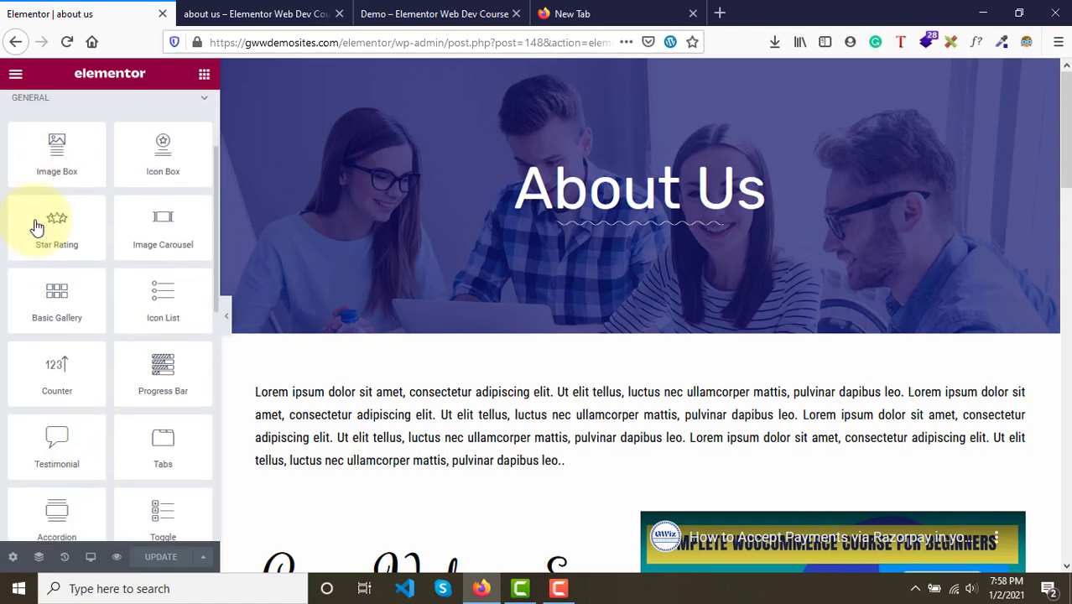
scroll(37, 227, down, 6)
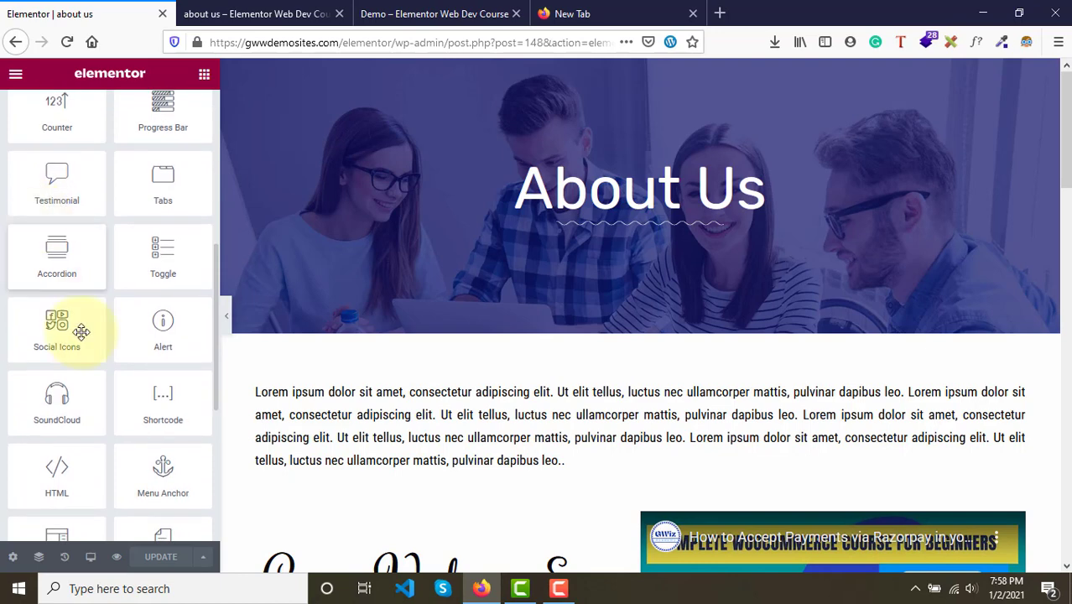
scroll(82, 332, down, 2)
scroll(79, 330, up, 2)
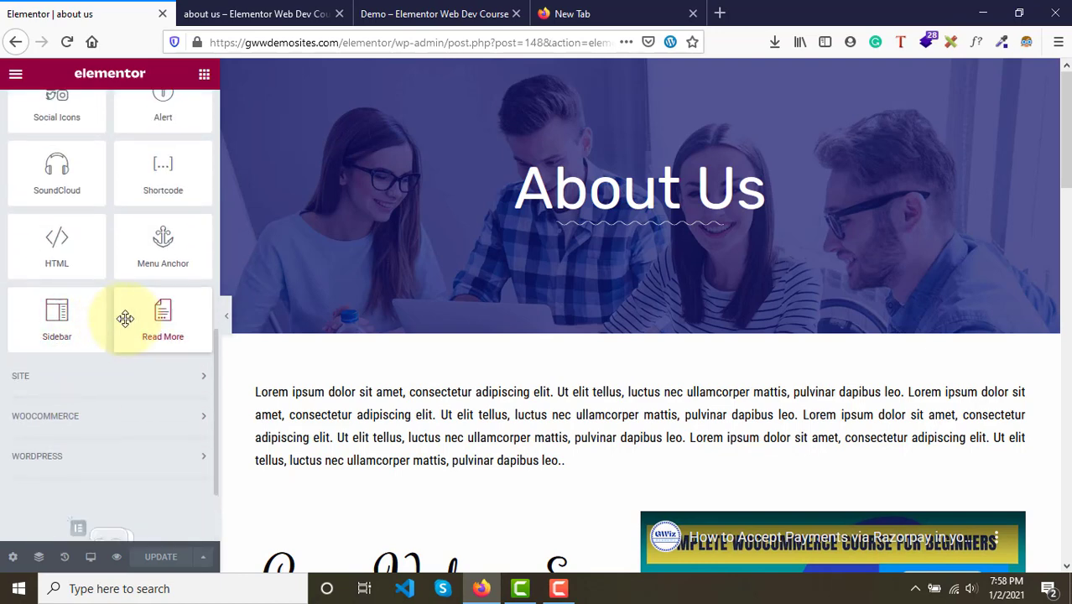
scroll(125, 318, up, 2)
scroll(125, 318, up, 6)
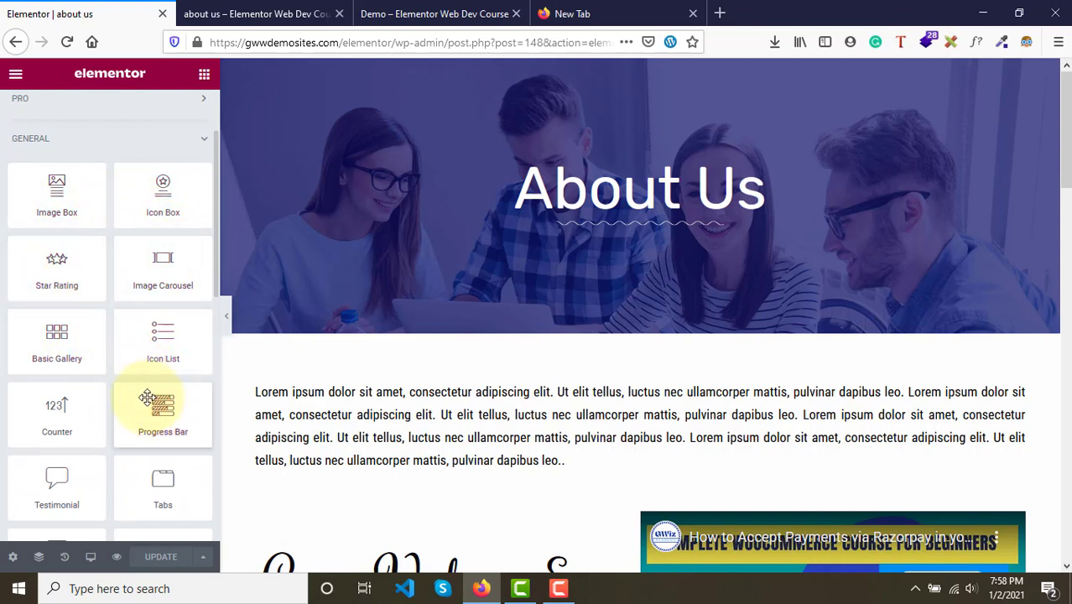
scroll(145, 401, down, 1)
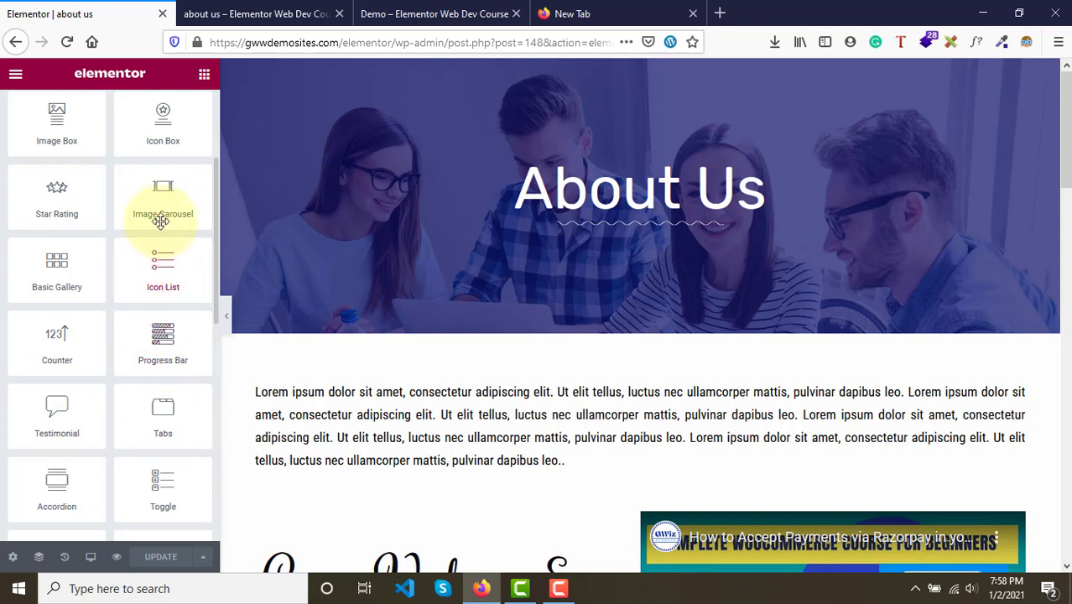
scroll(160, 218, up, 1)
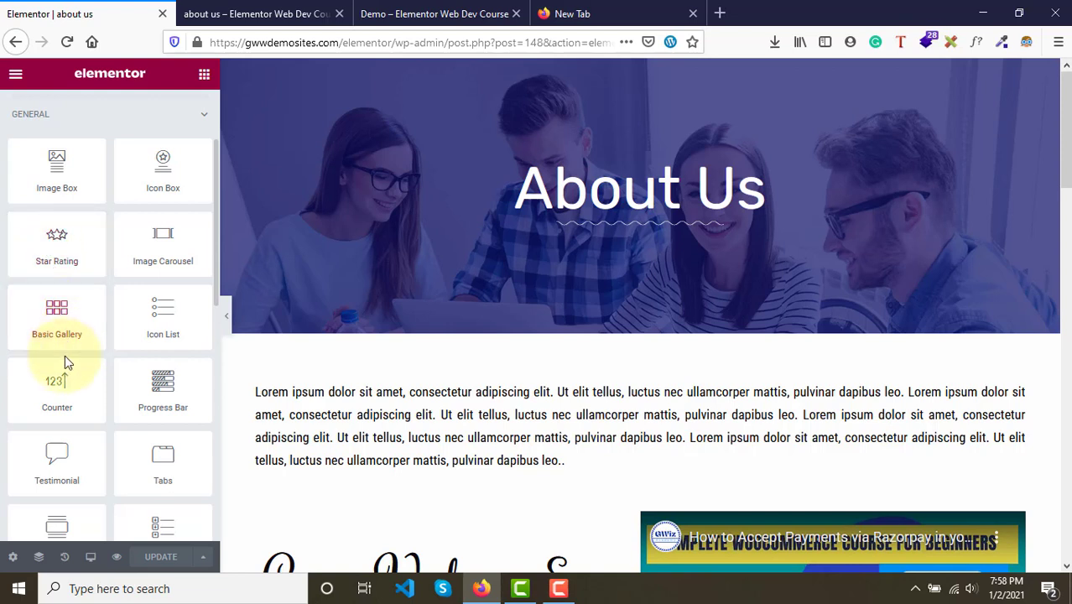
scroll(60, 386, down, 3)
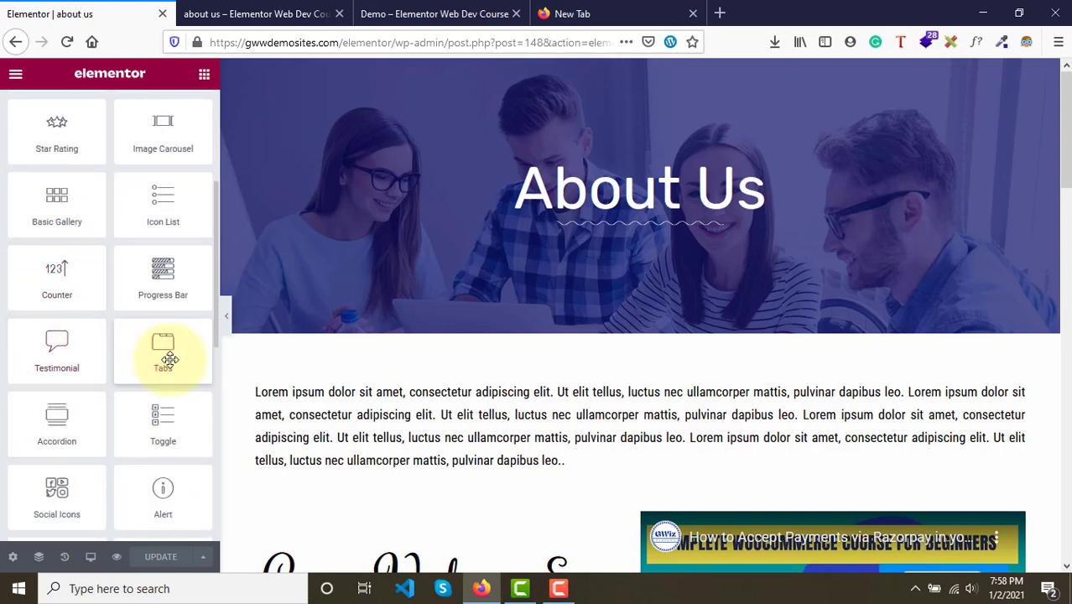
scroll(163, 438, down, 2)
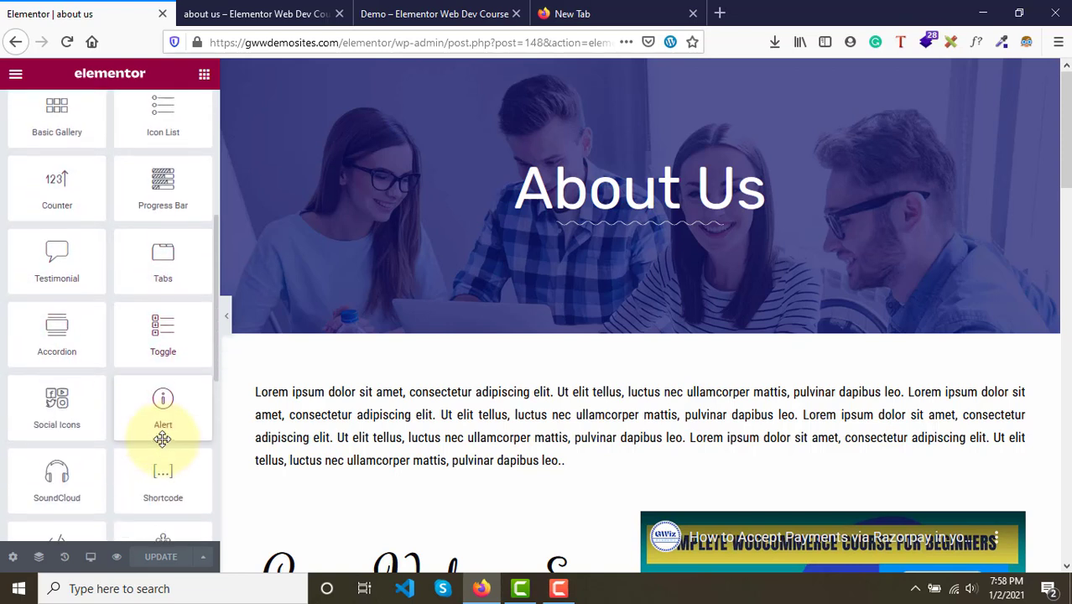
scroll(171, 414, down, 1)
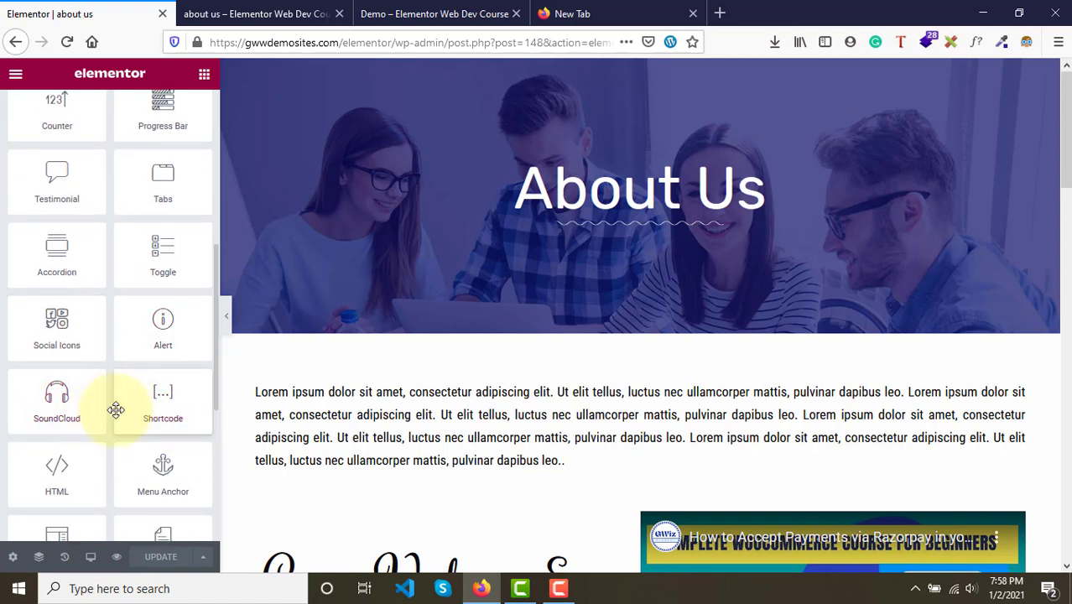
scroll(168, 399, down, 2)
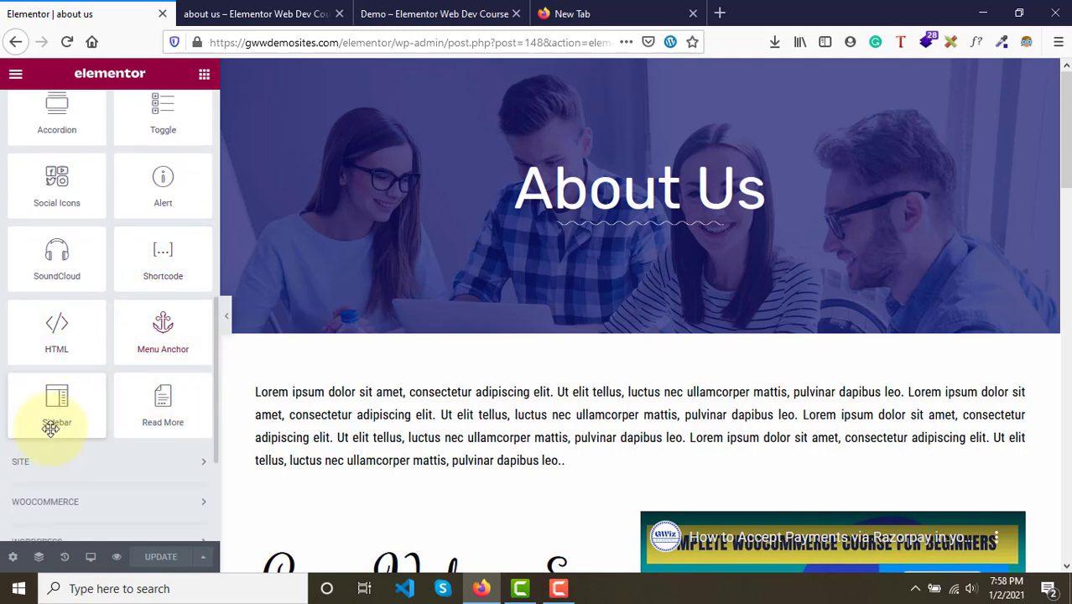
scroll(134, 280, up, 8)
scroll(134, 281, down, 5)
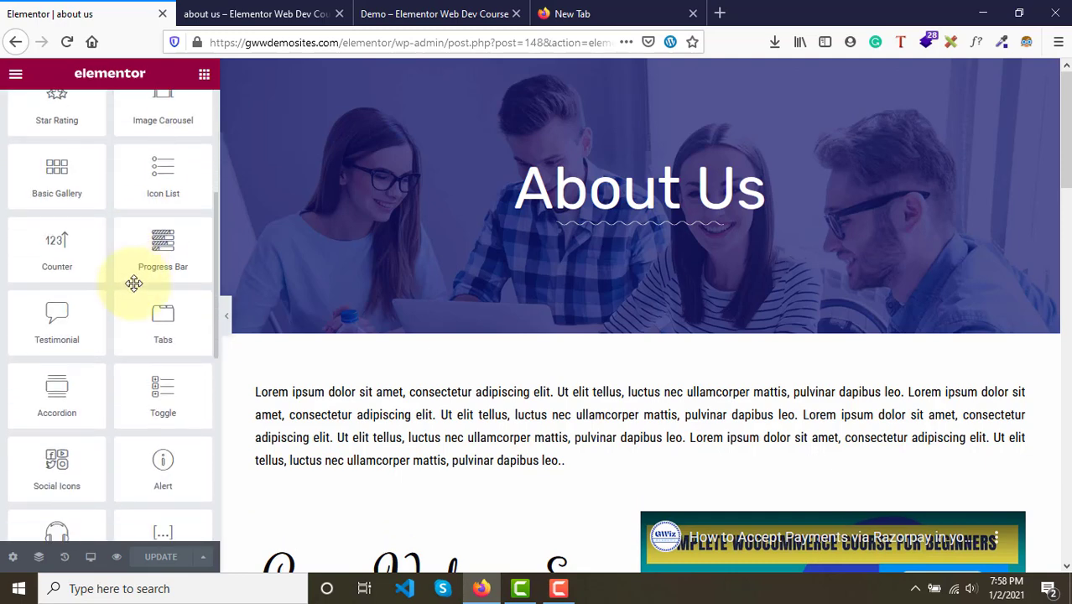
scroll(134, 281, up, 2)
scroll(134, 283, down, 5)
scroll(134, 283, up, 6)
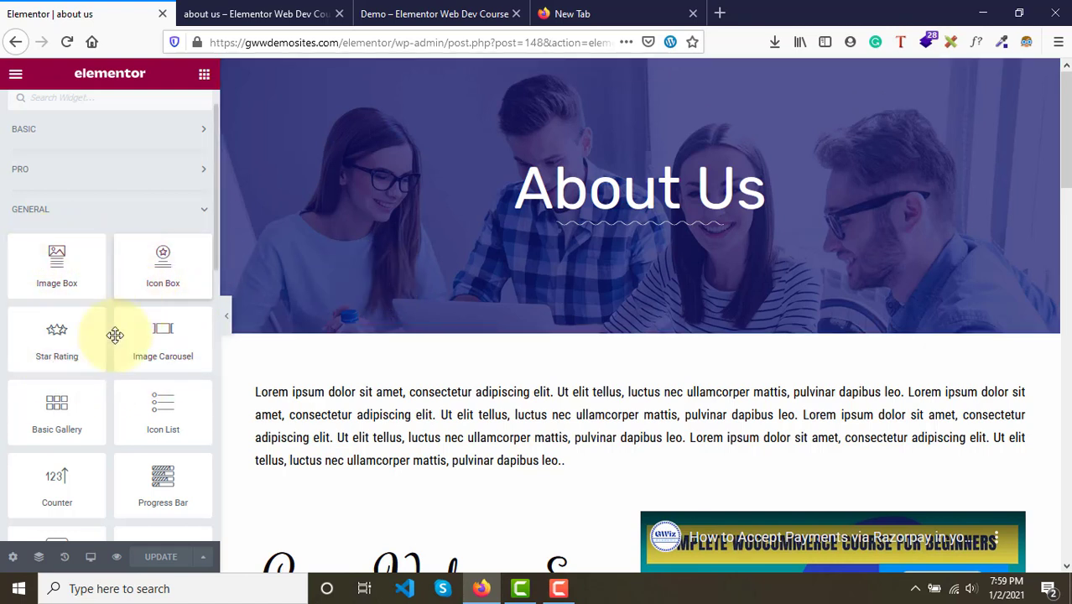
scroll(147, 437, down, 3)
scroll(145, 439, down, 5)
scroll(145, 438, up, 3)
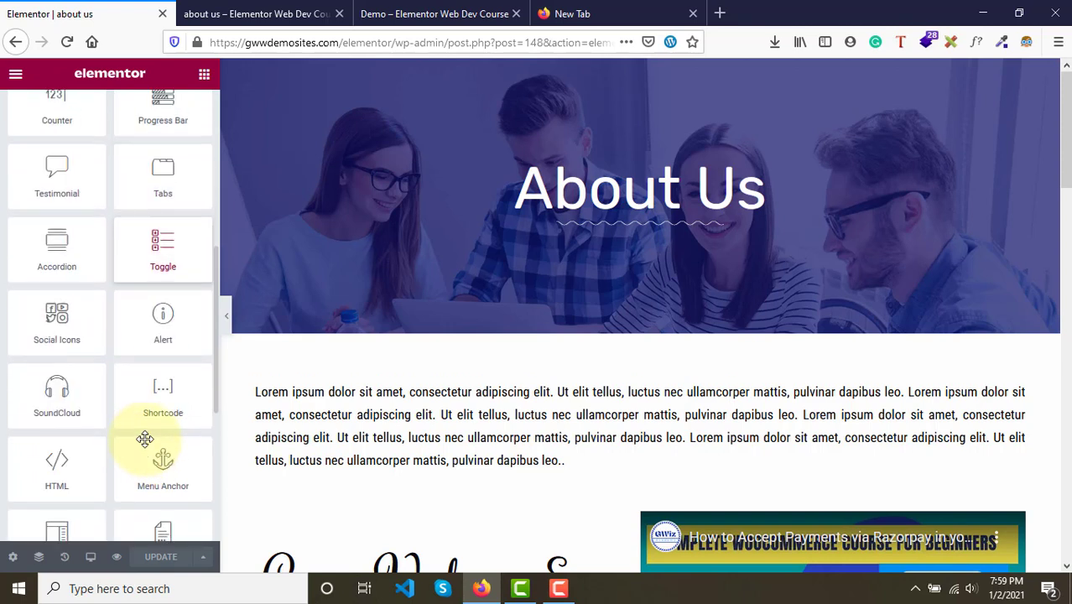
scroll(145, 439, up, 5)
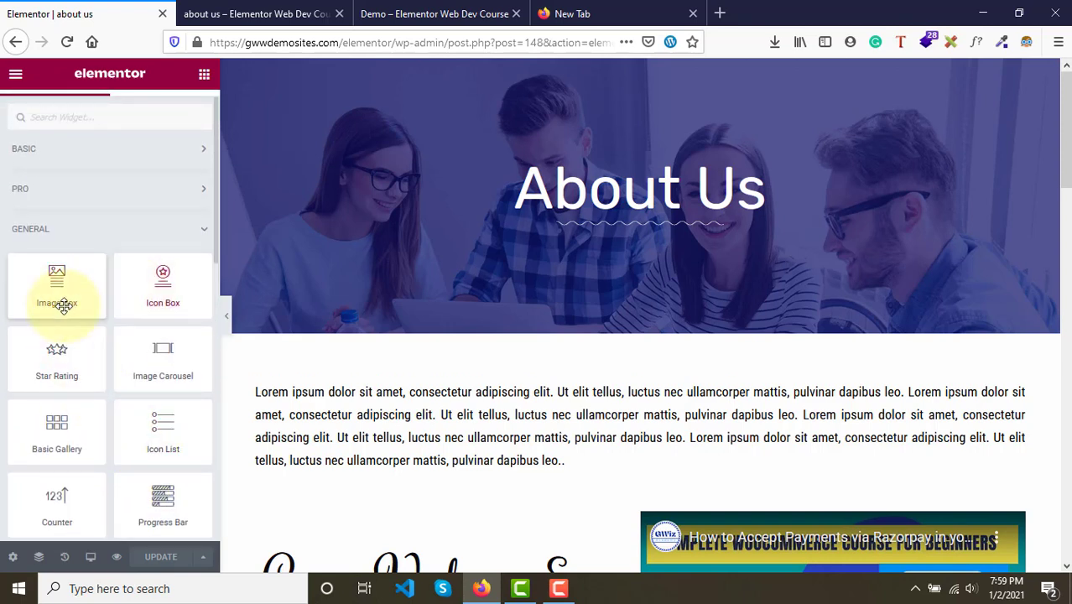
scroll(120, 432, down, 3)
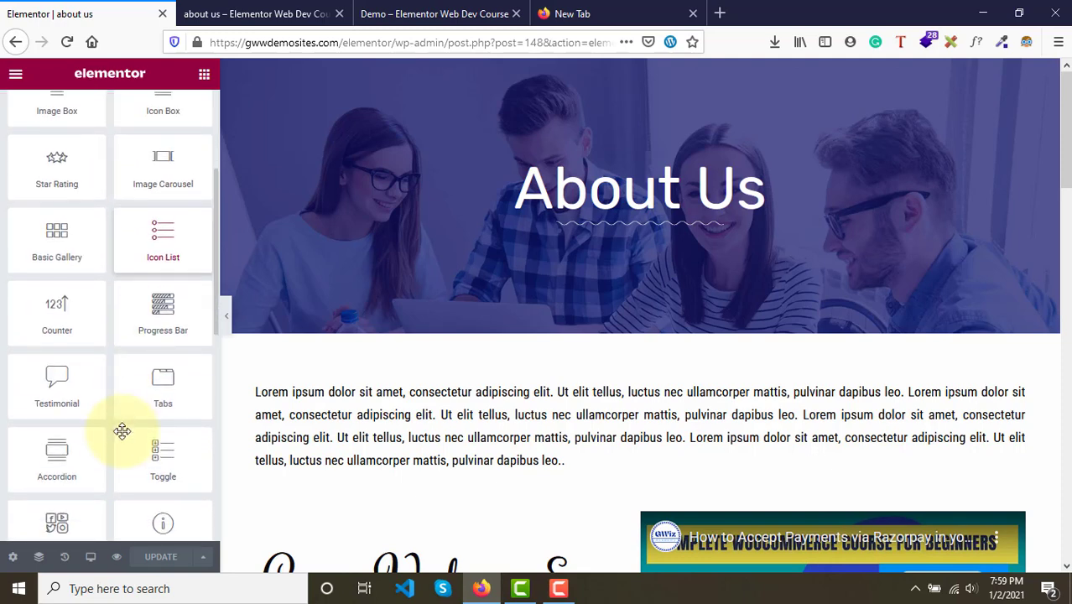
scroll(123, 431, down, 8)
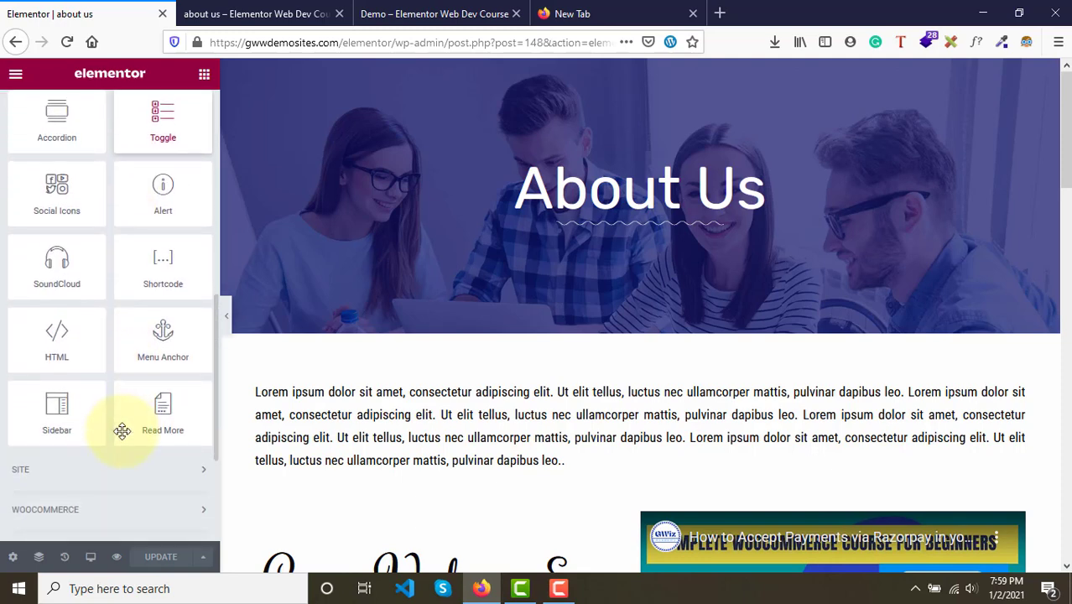
scroll(122, 432, up, 4)
scroll(122, 432, up, 10)
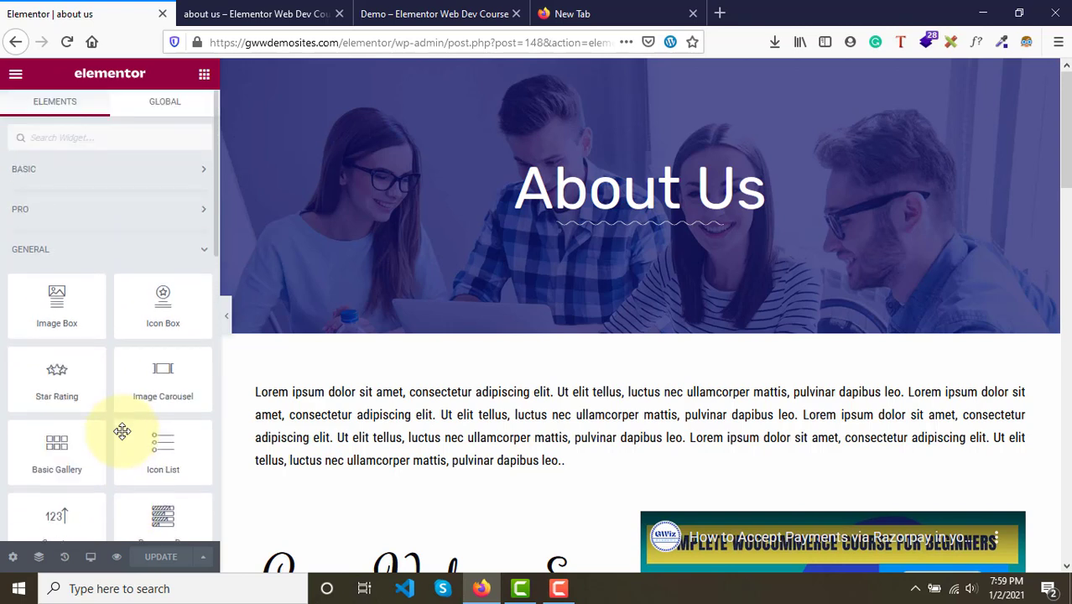